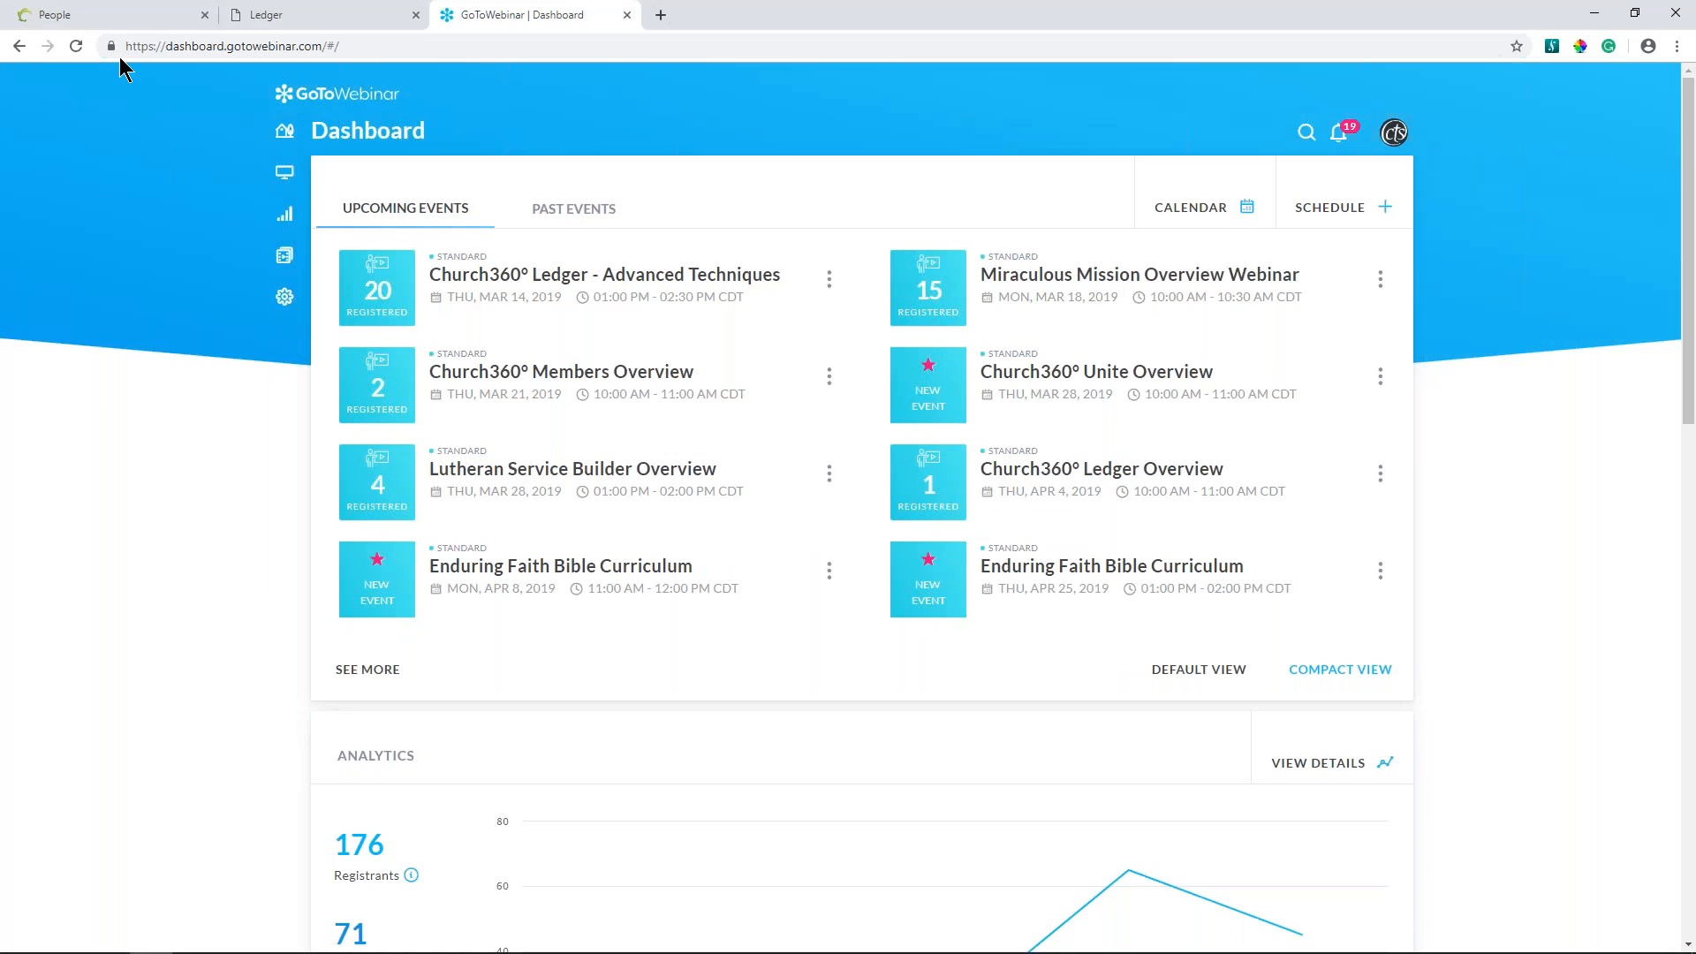
- Switch to Ledger, place it before People in the browser, and close the GoToWebinar page
left_click(106, 18)
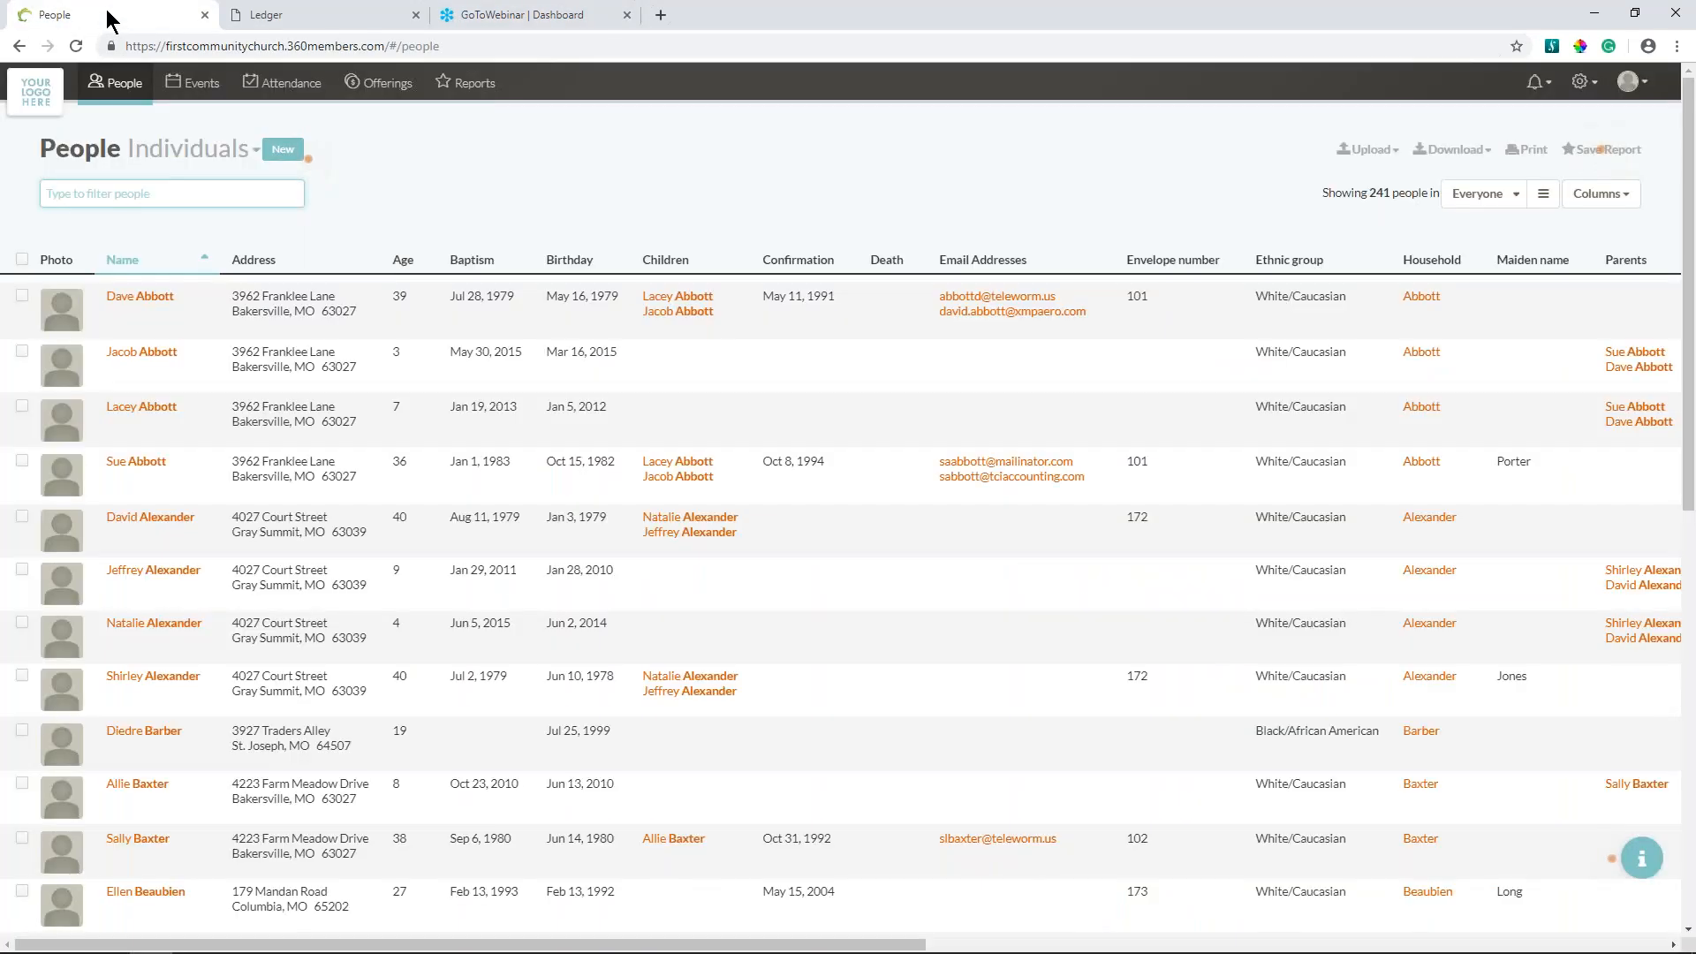
left_click(300, 20)
left_click_drag(321, 19, 106, 19)
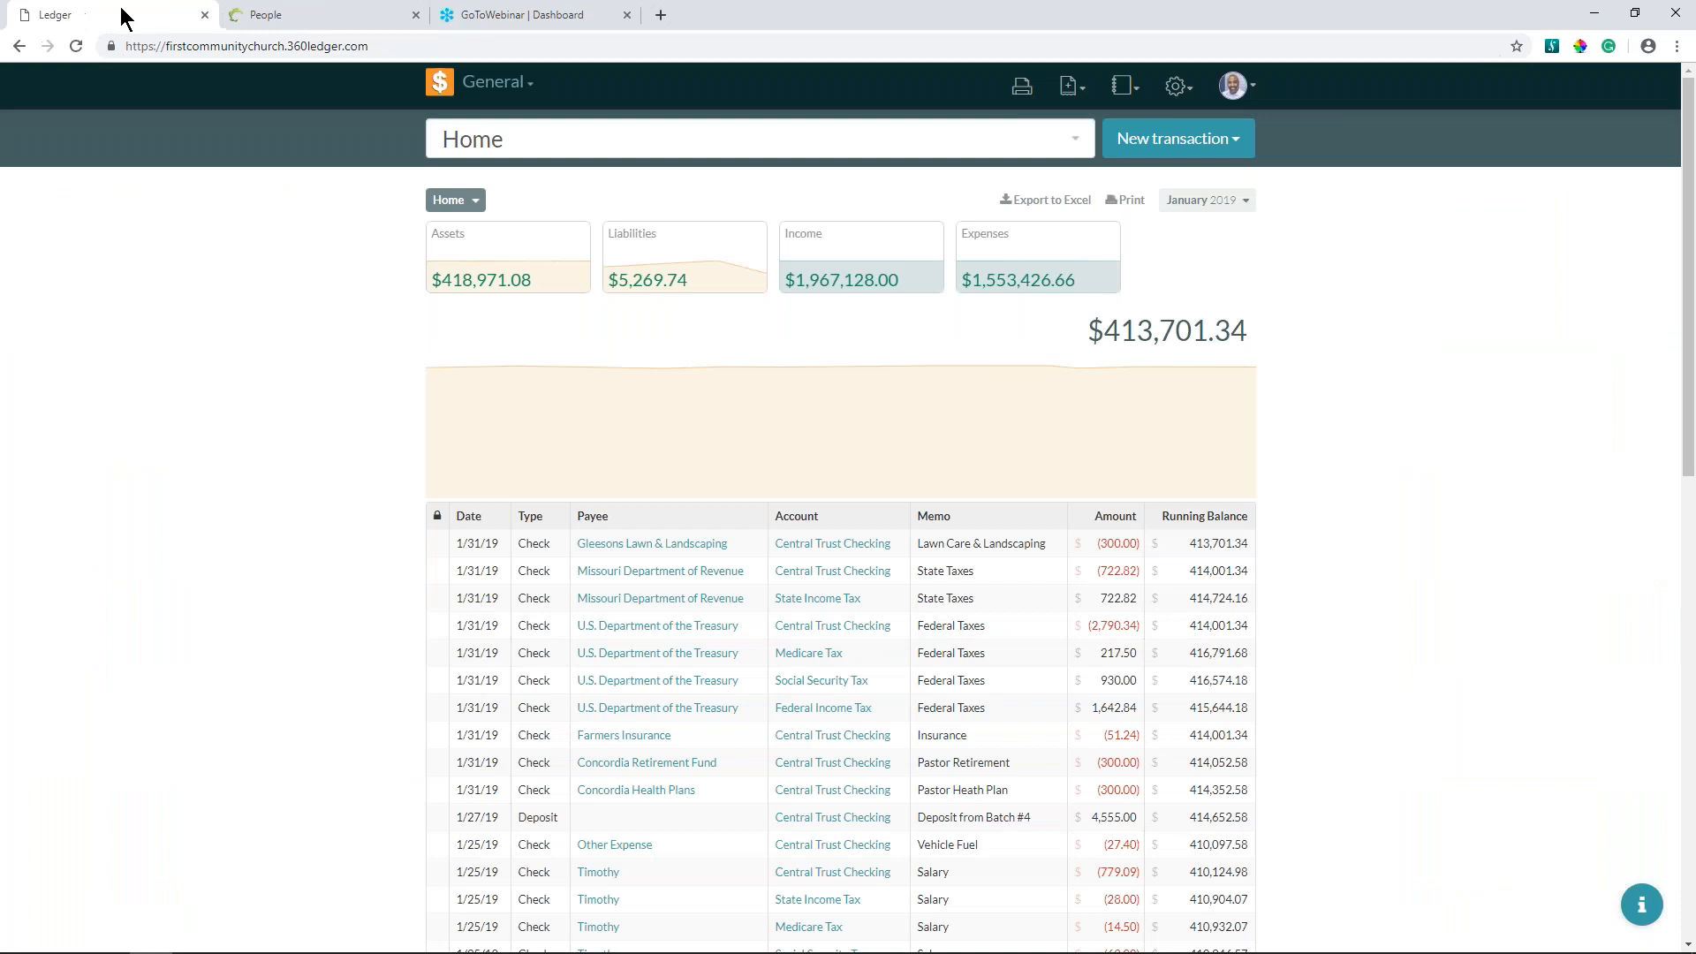
left_click(627, 15)
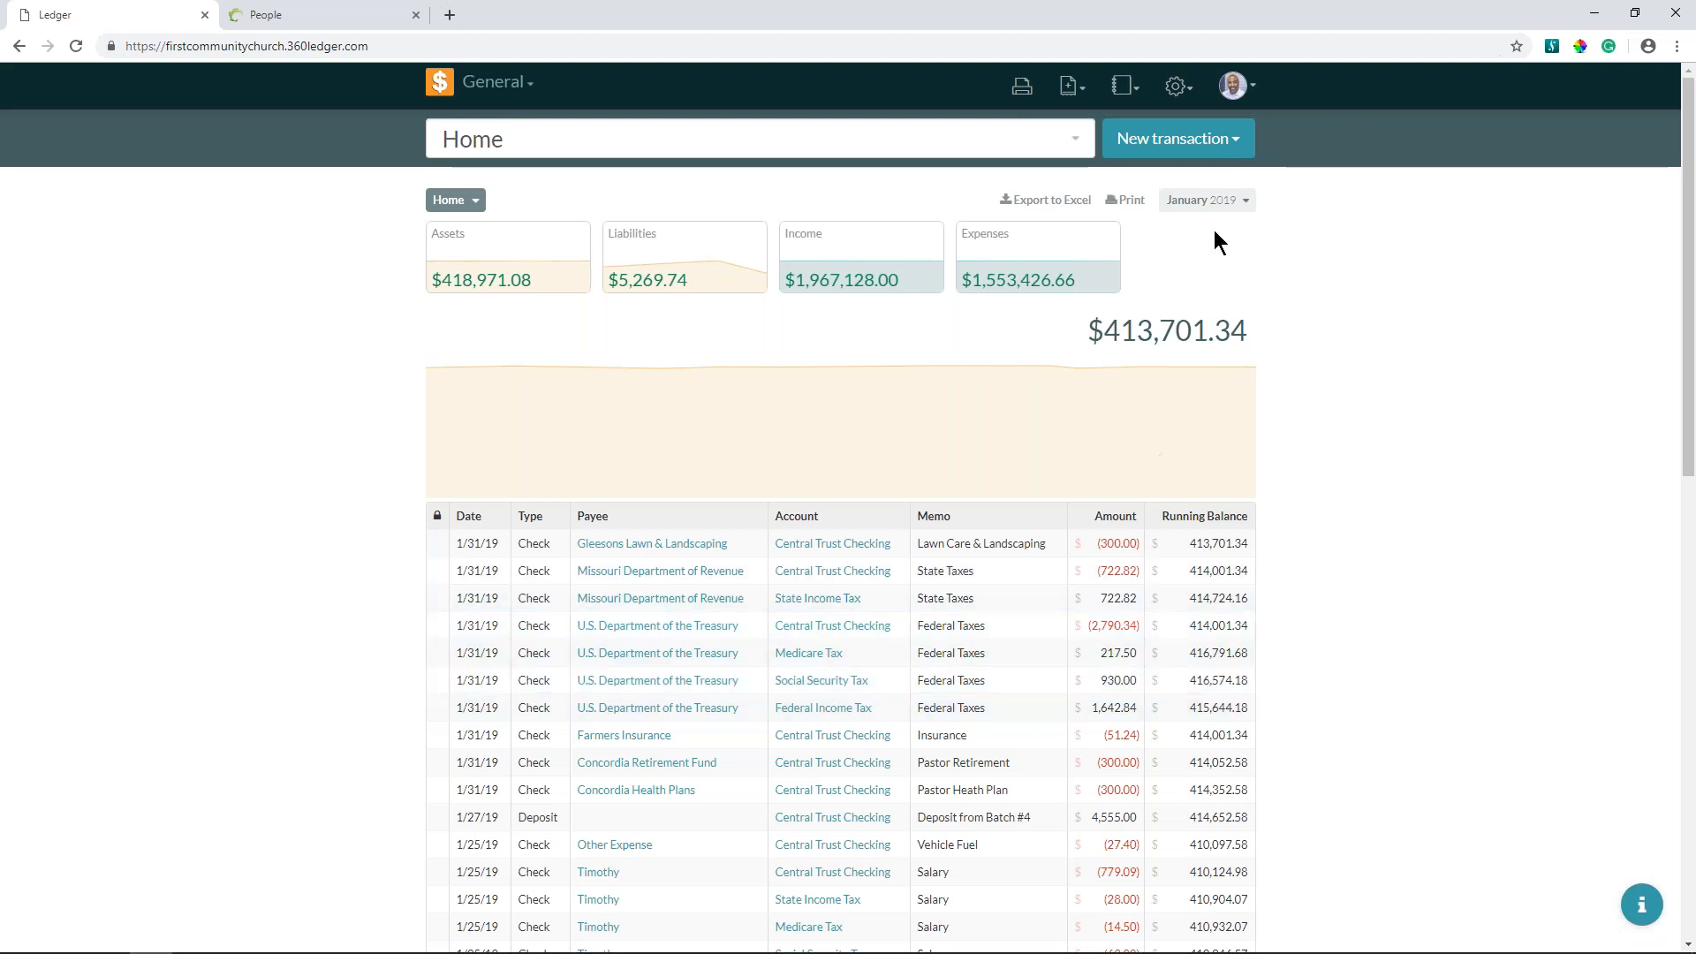
left_click(1189, 141)
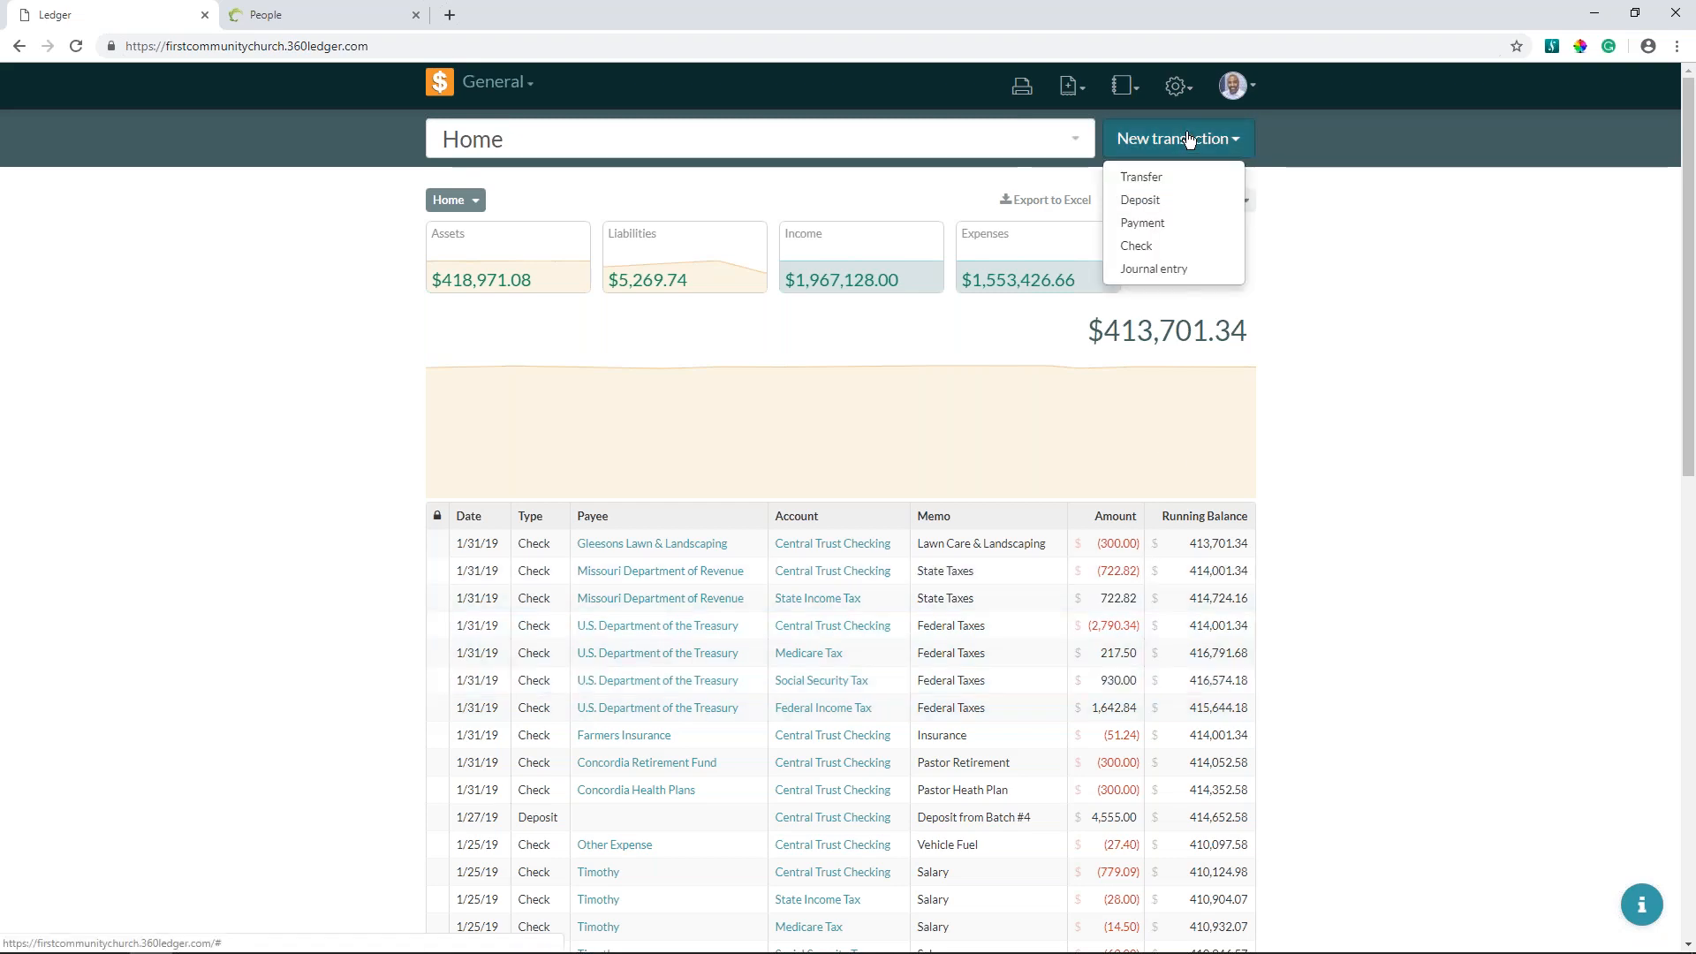
left_click(1165, 204)
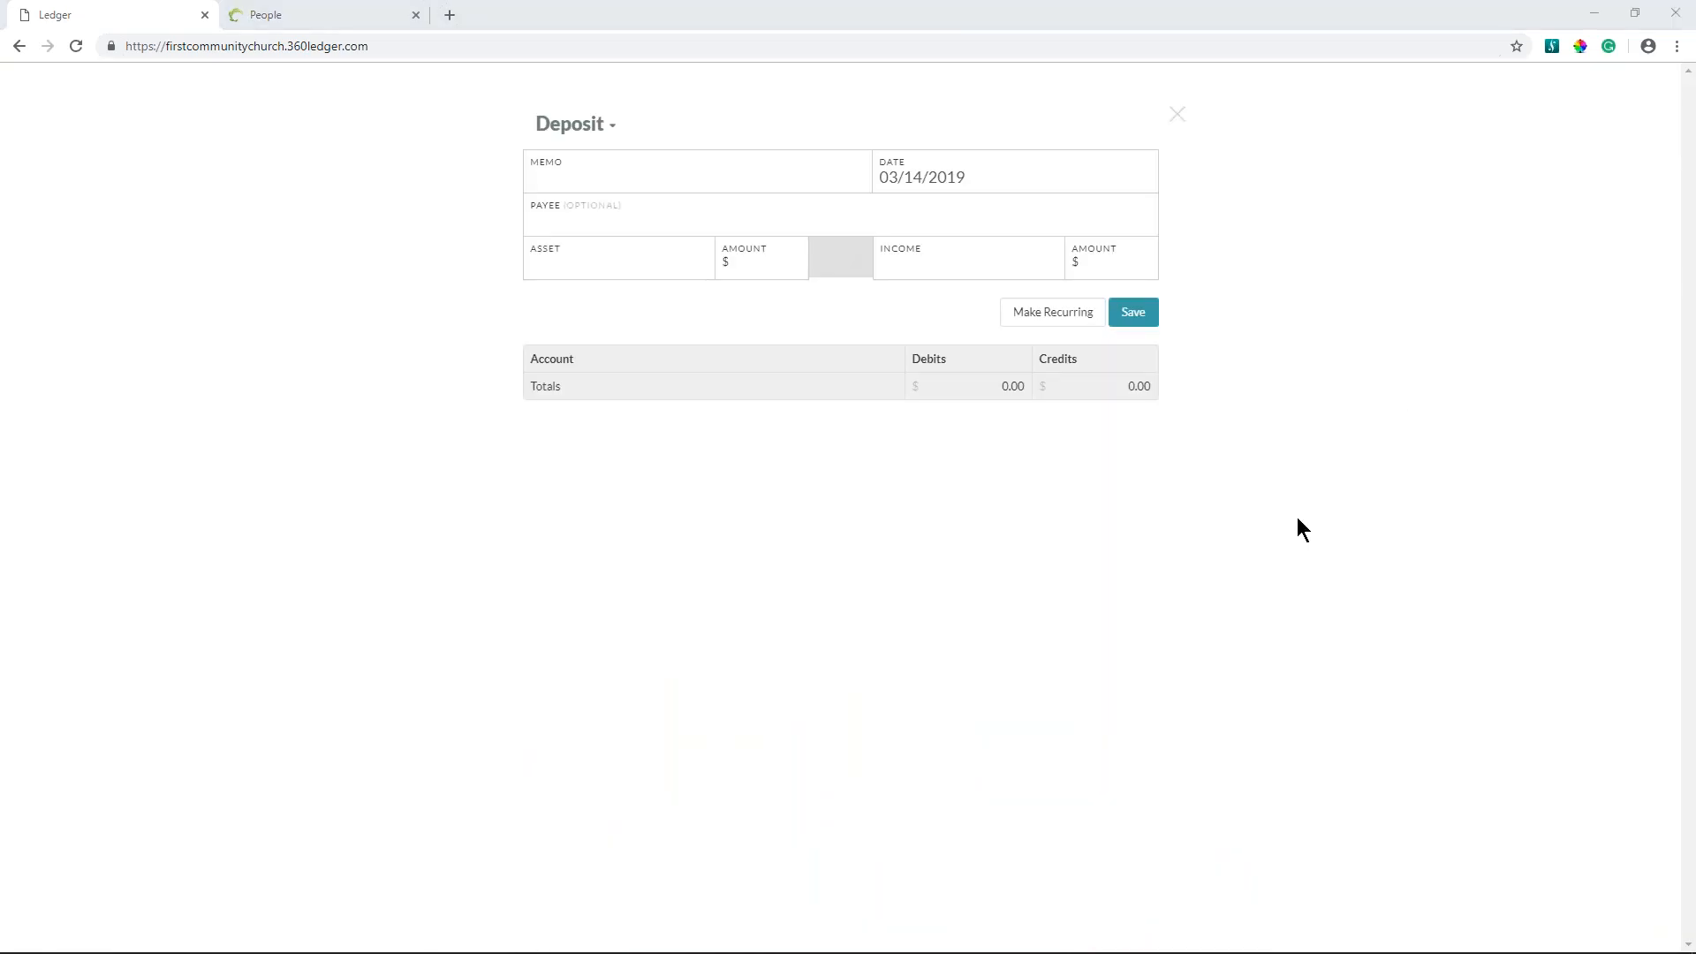
left_click(1177, 114)
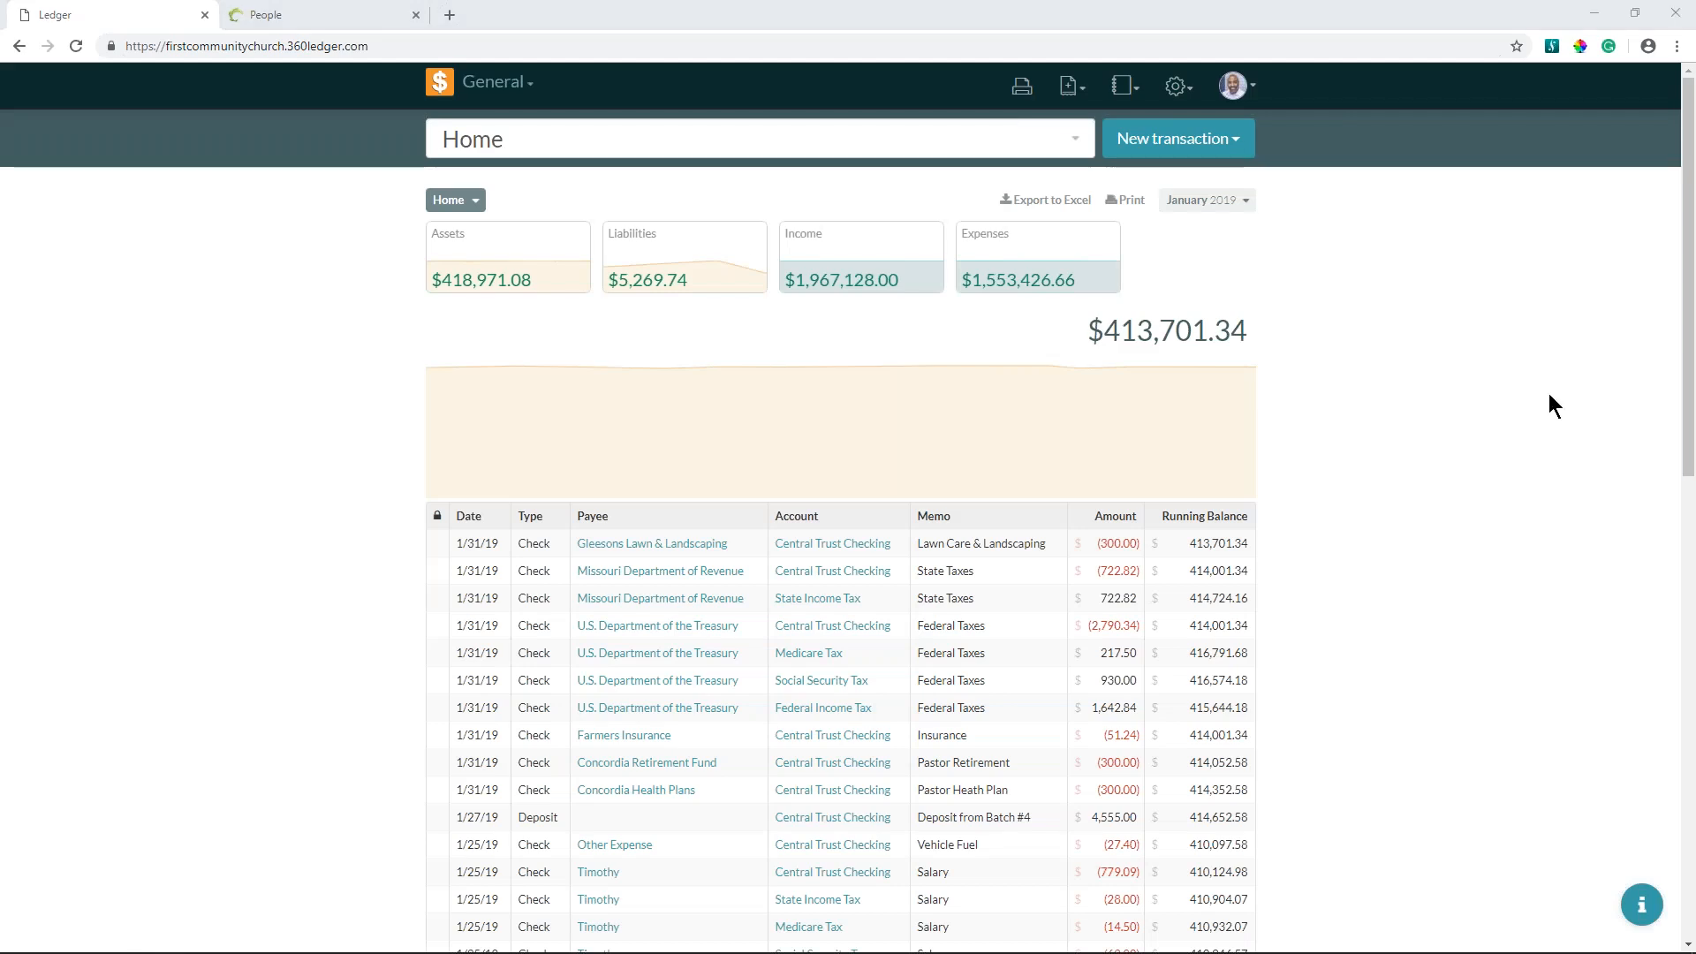
- Enlarge the ledger's home page to 125% zoom
left_click(1281, 274)
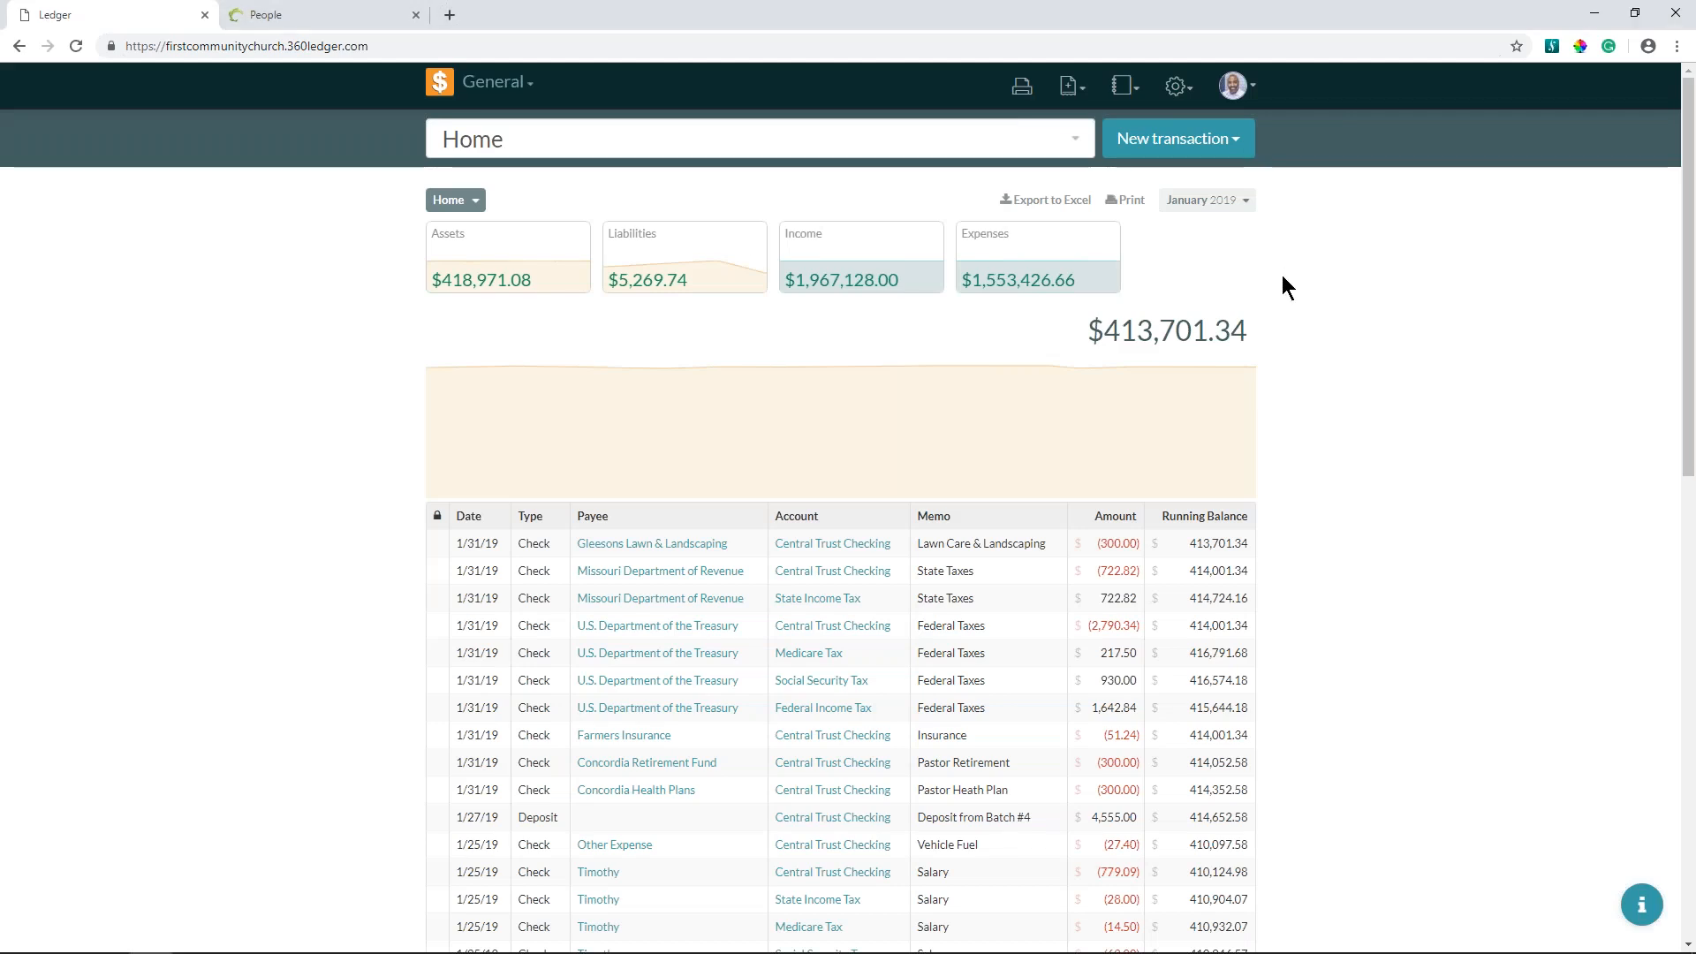
key("ctrl+plus")
key("ctrl+plus")
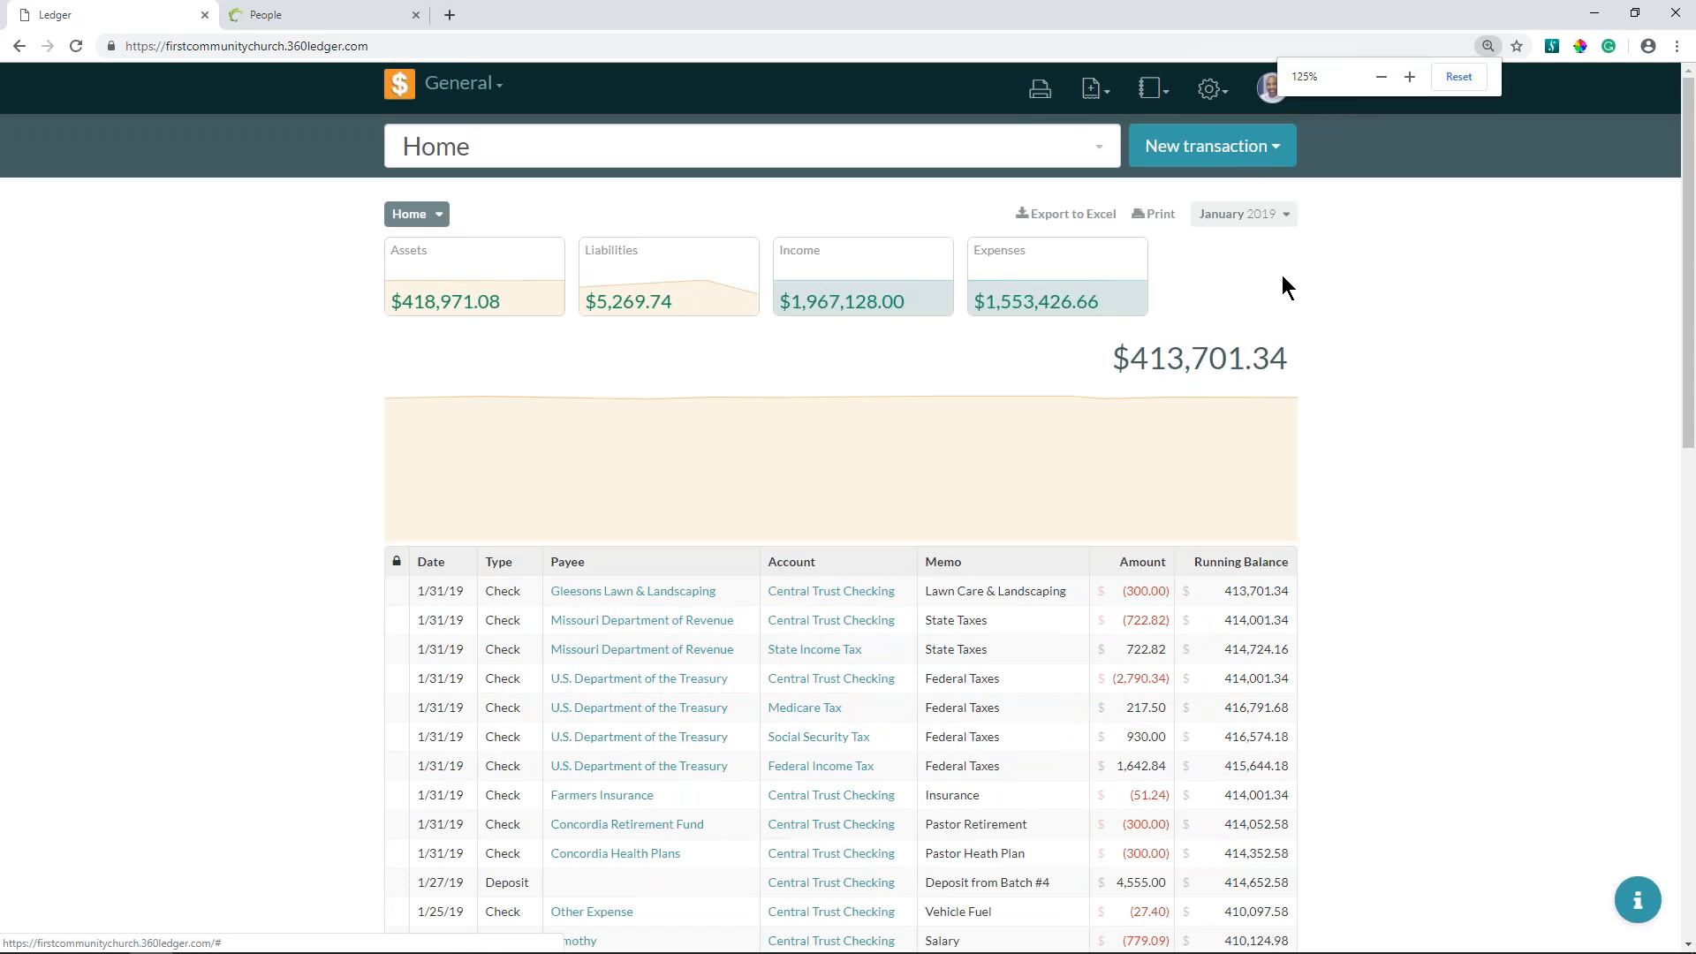
key("ctrl+plus")
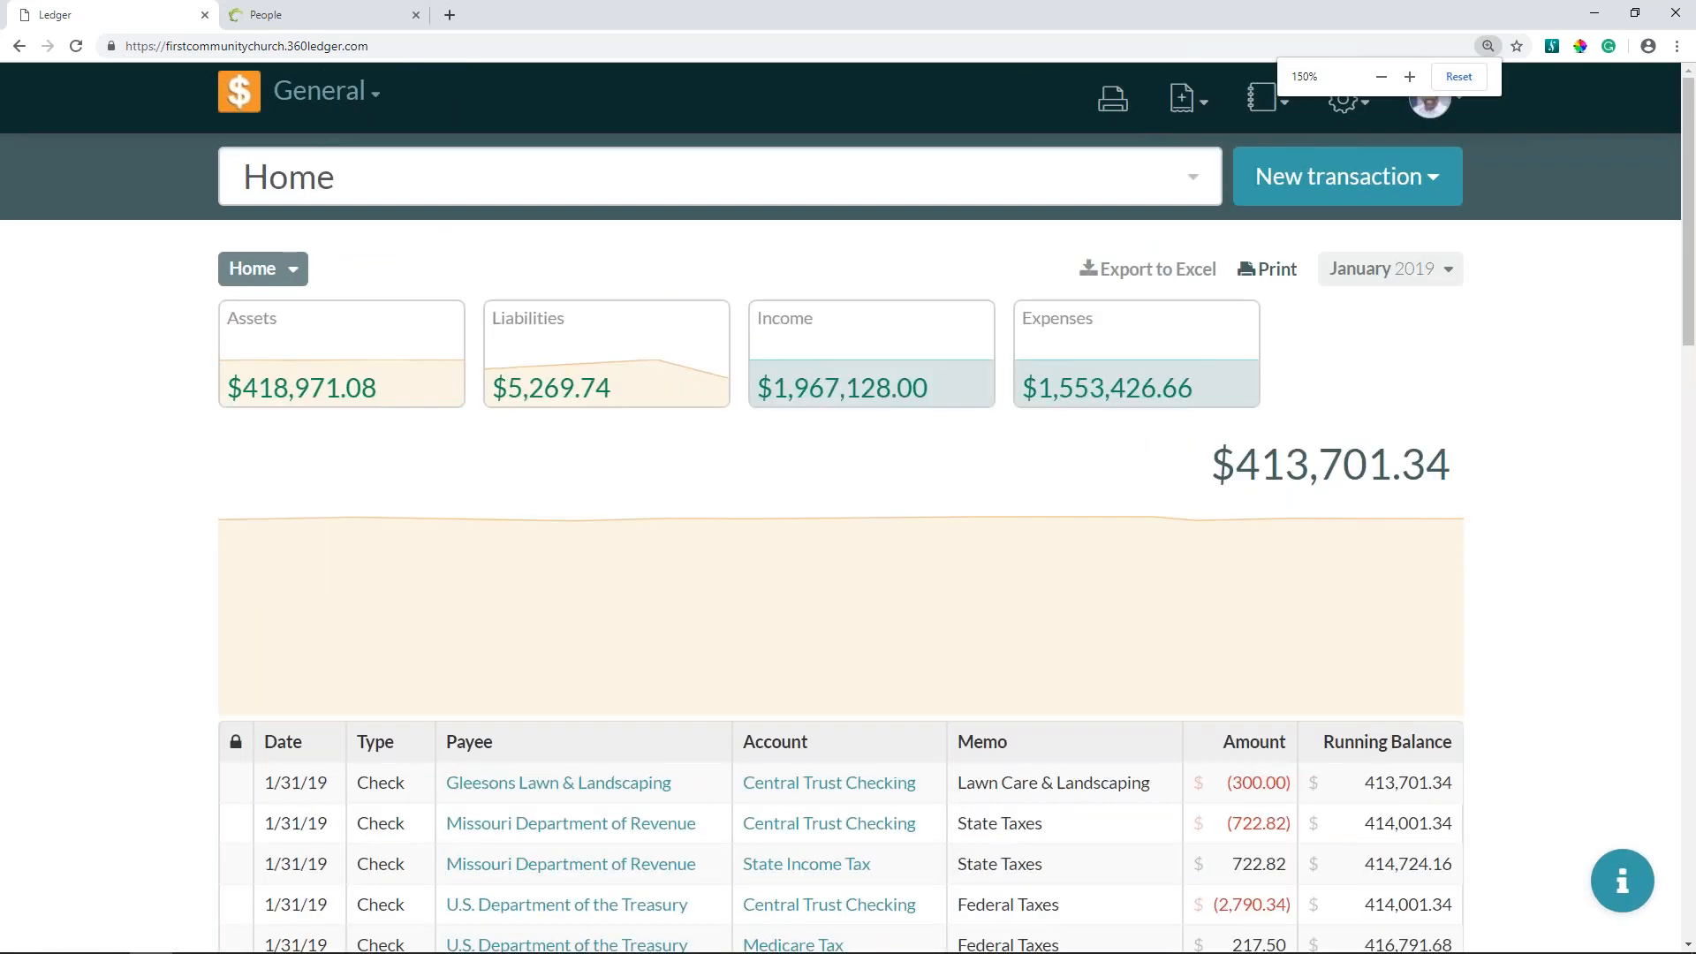
key("ctrl+plus")
key("ctrl+minus")
key("ctrl+minus")
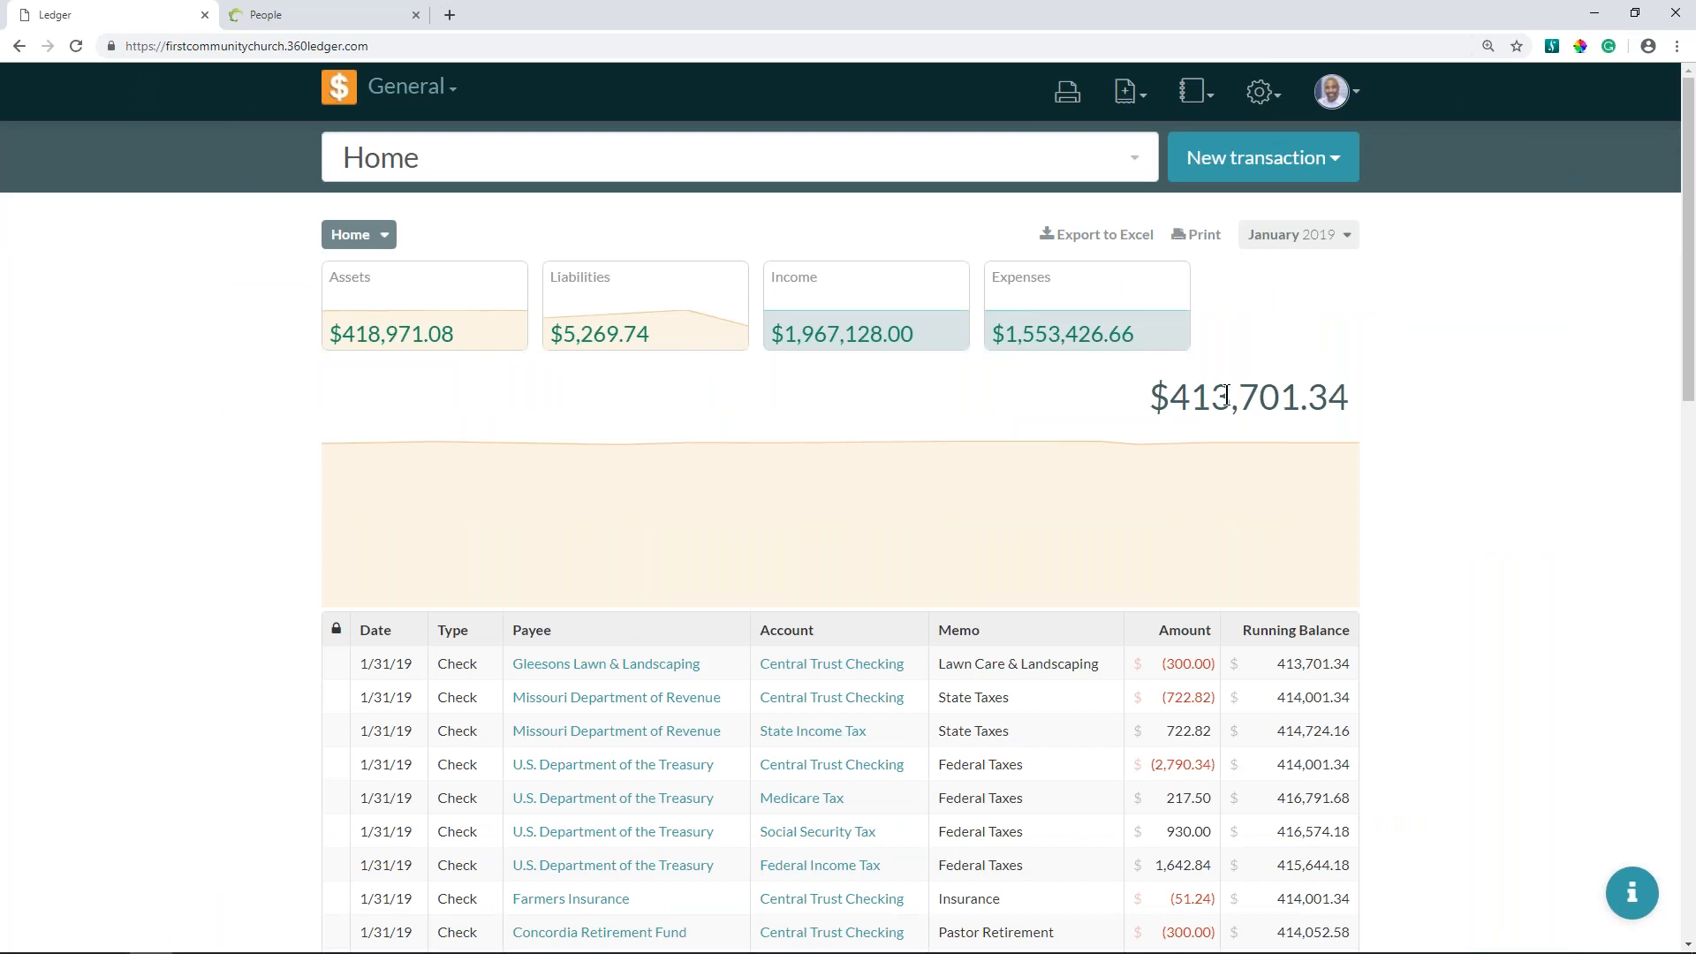
- Start a new deposit transaction with the memo "Sunday Offerings" and the date 03/11/2019
left_click(1317, 164)
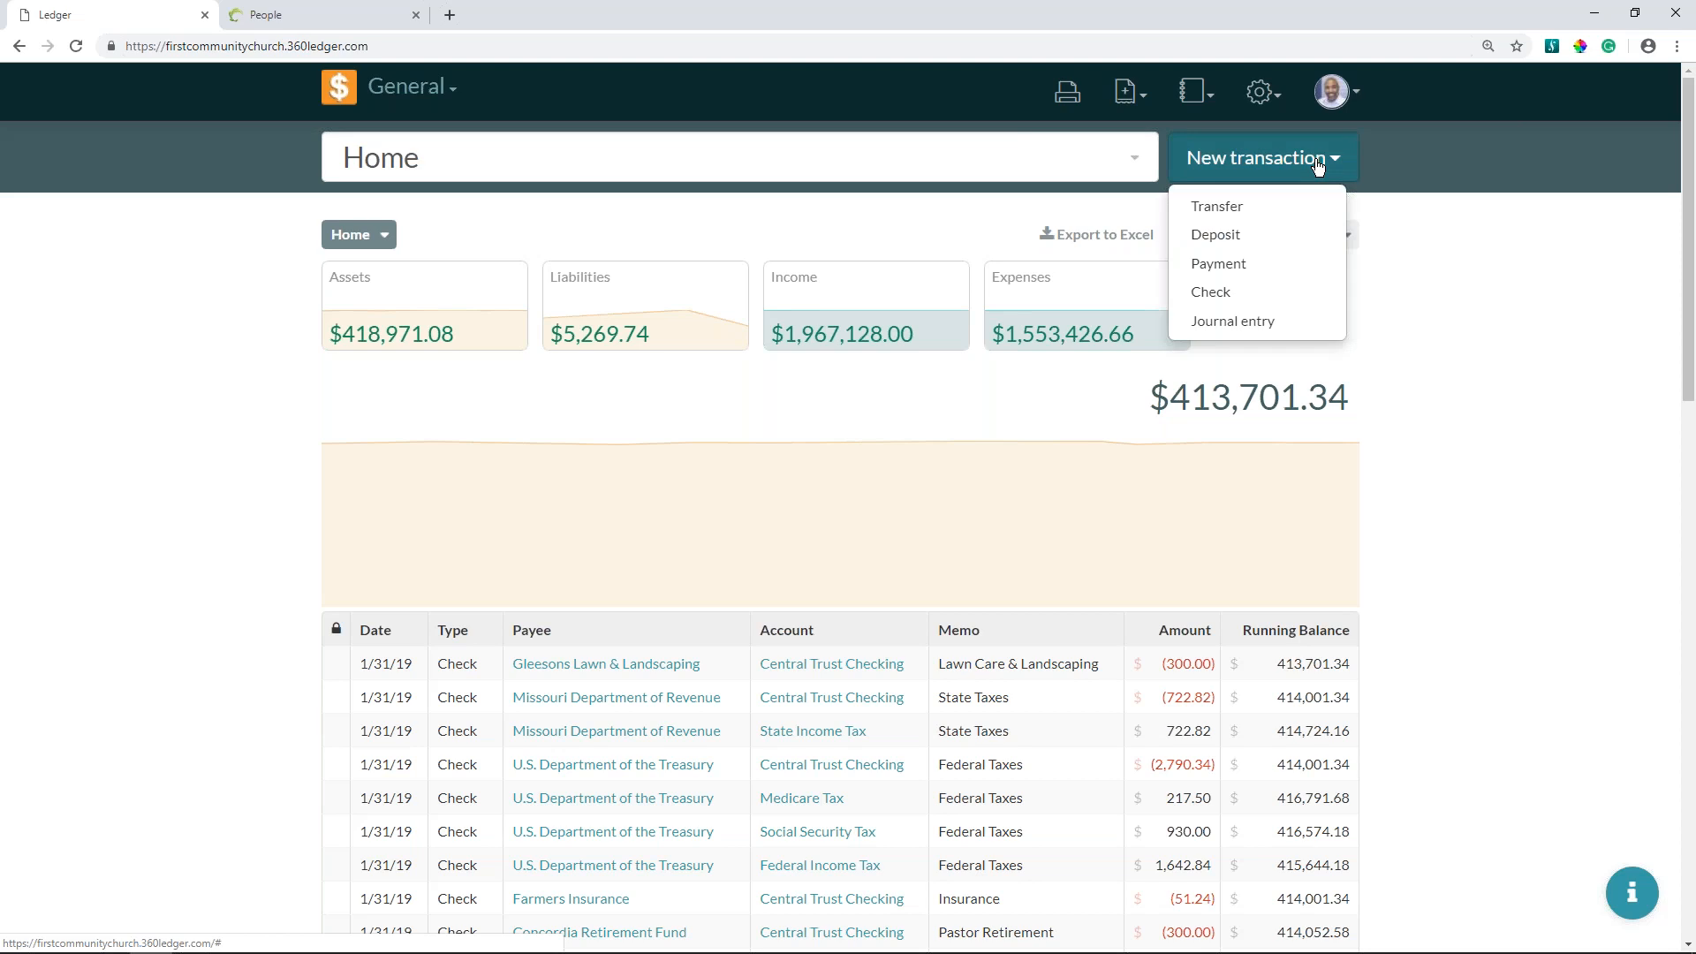
left_click(1265, 237)
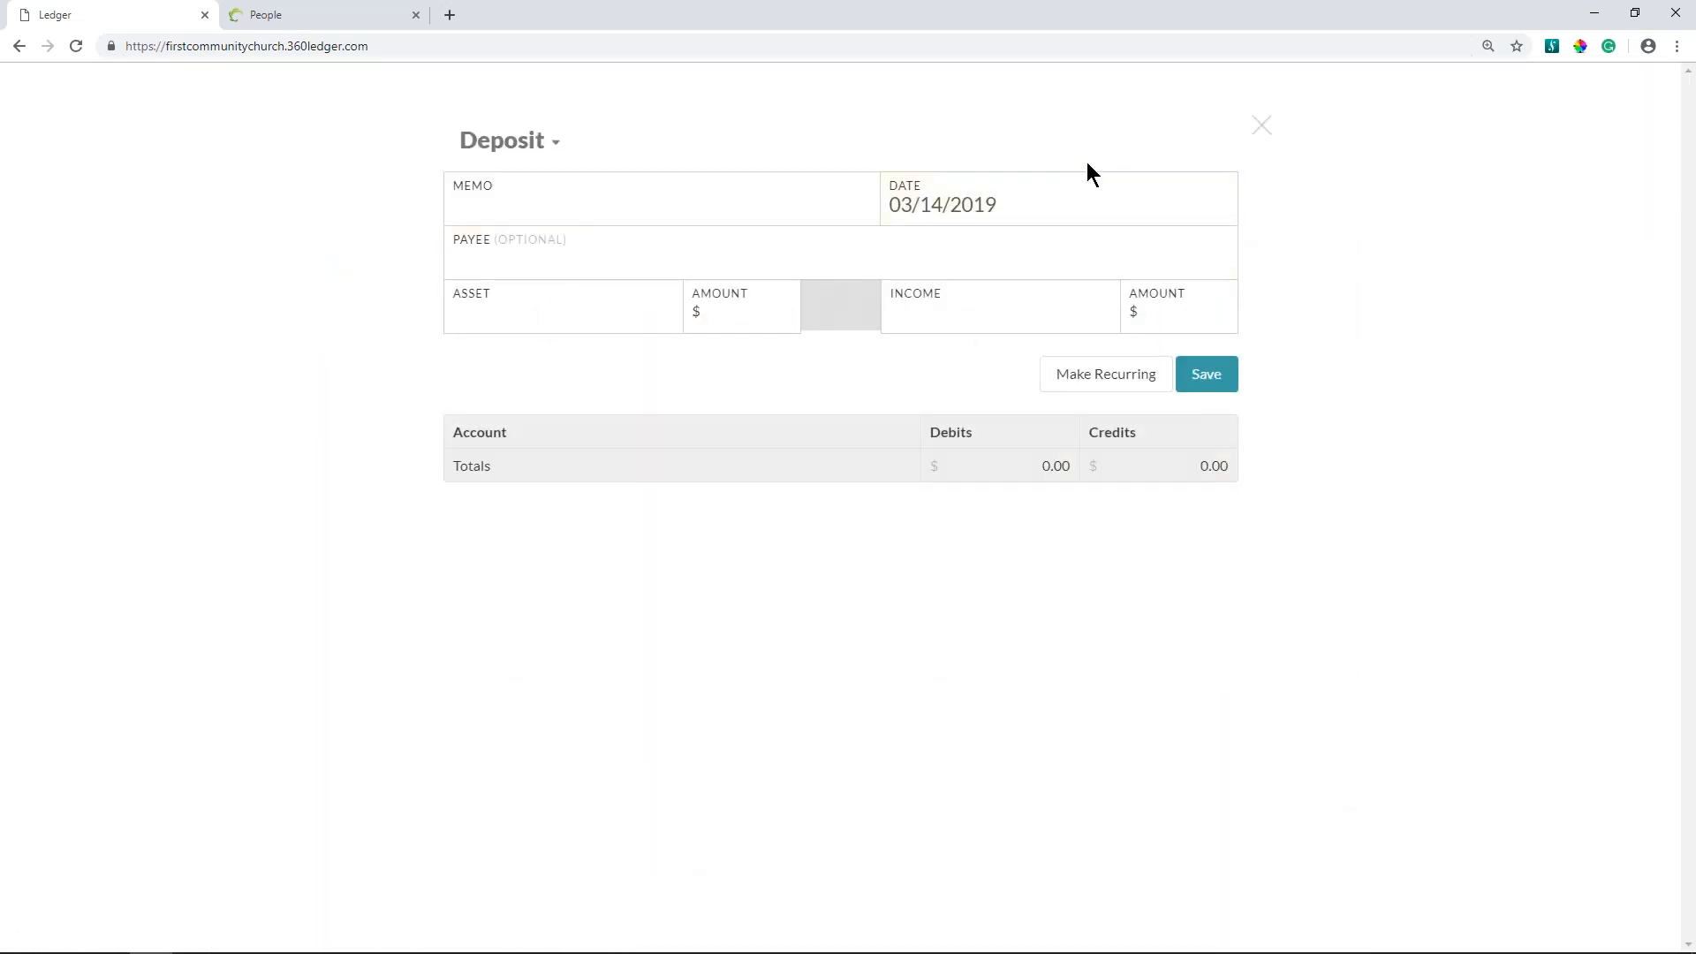
key("ctrl+plus")
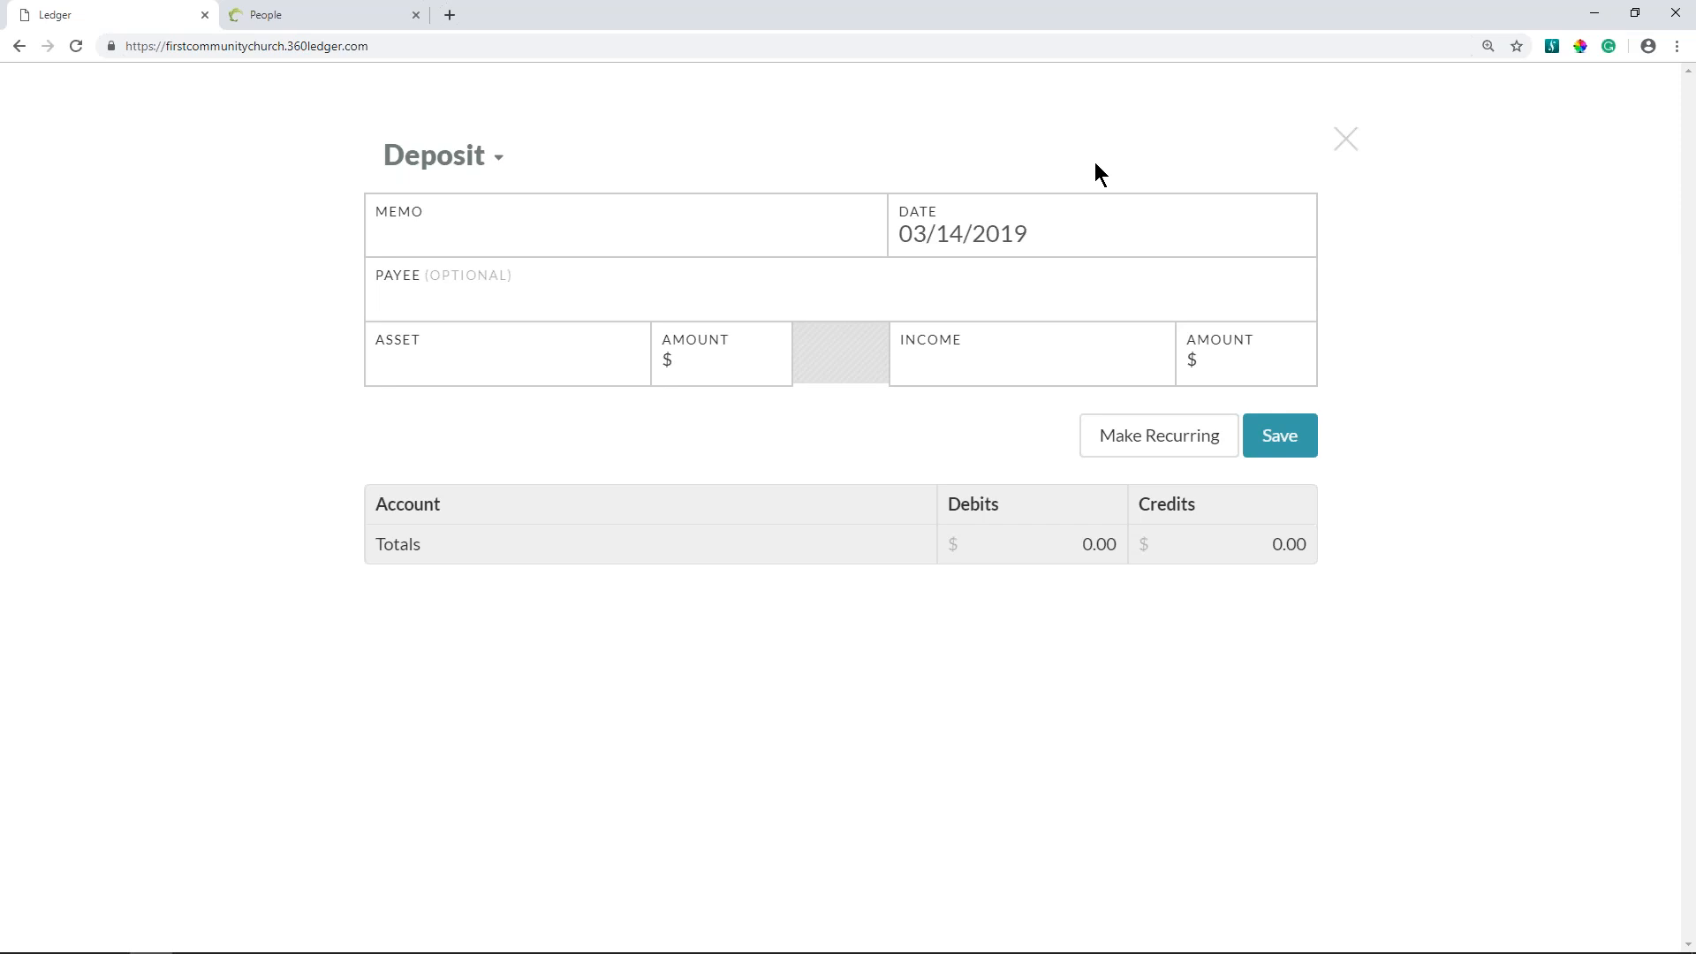
left_click(824, 239)
type("Sunday Offerings")
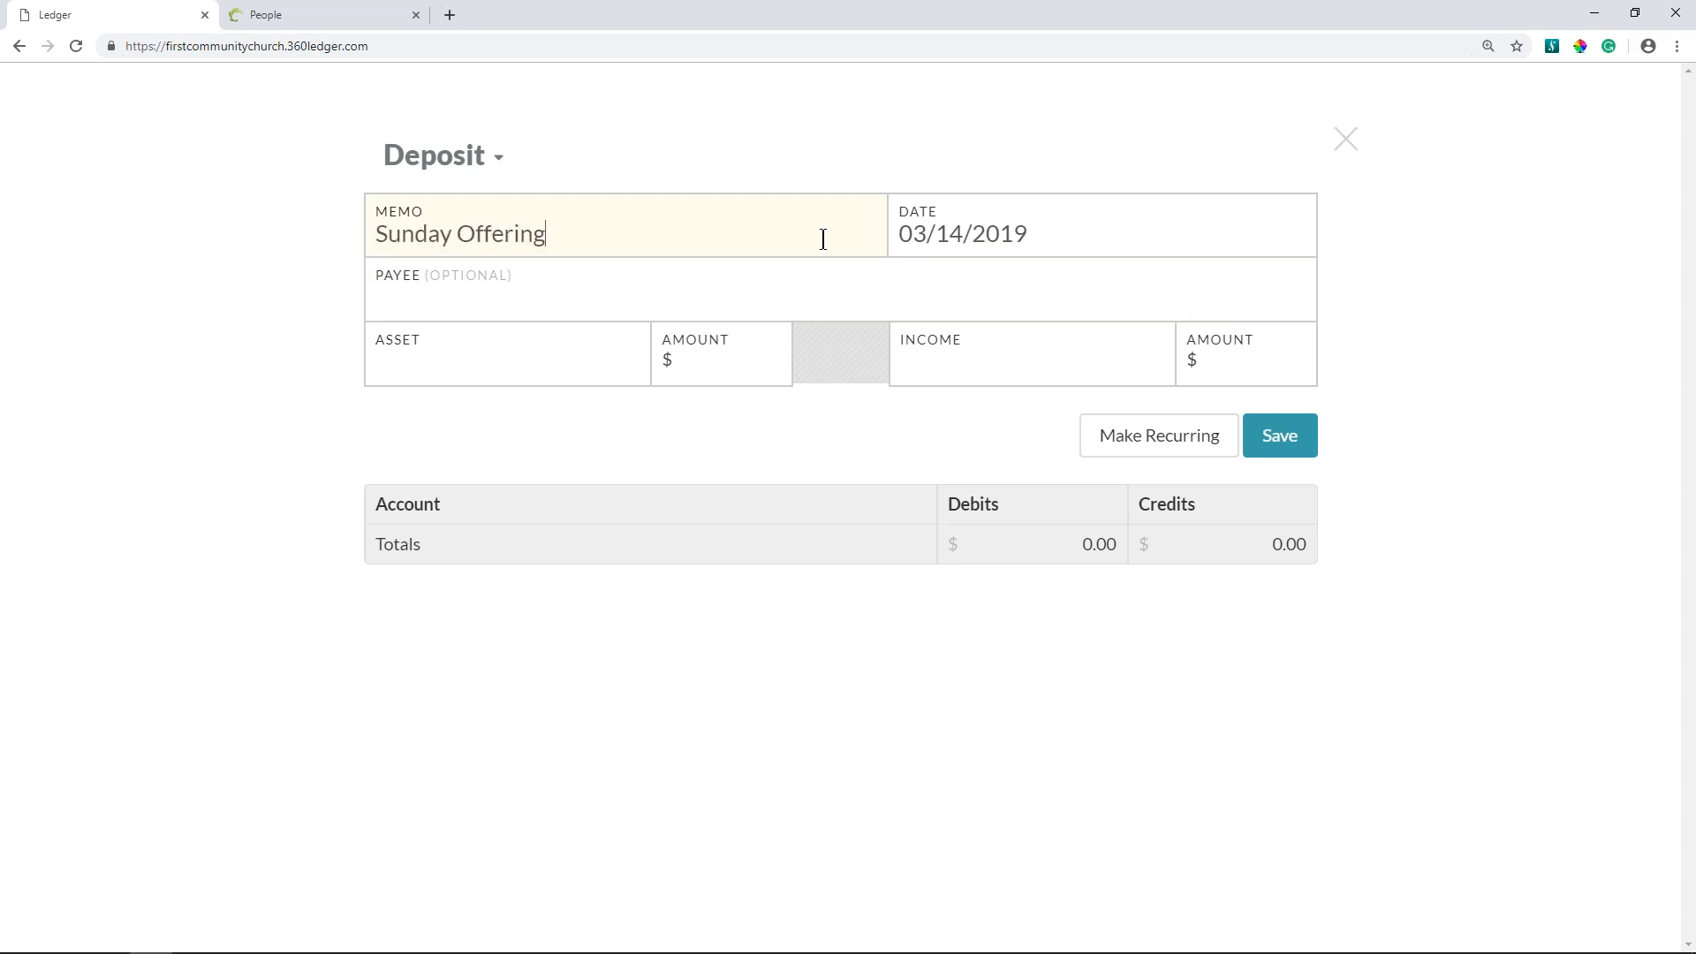
left_click(1060, 224)
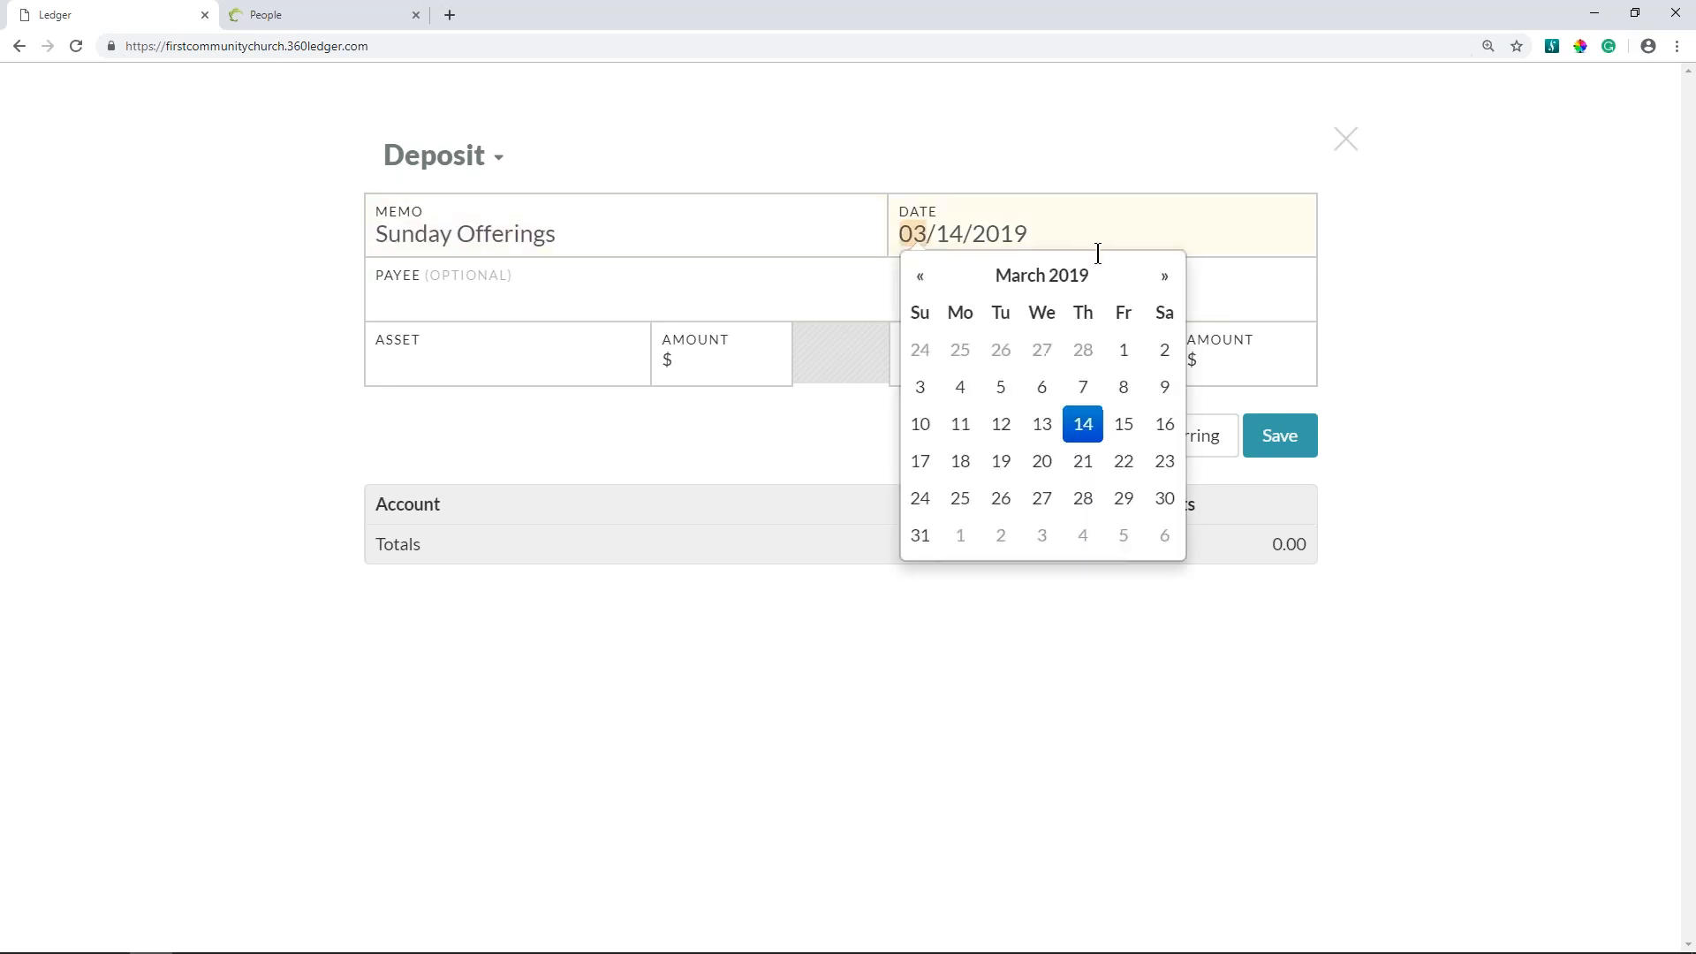
left_click(959, 426)
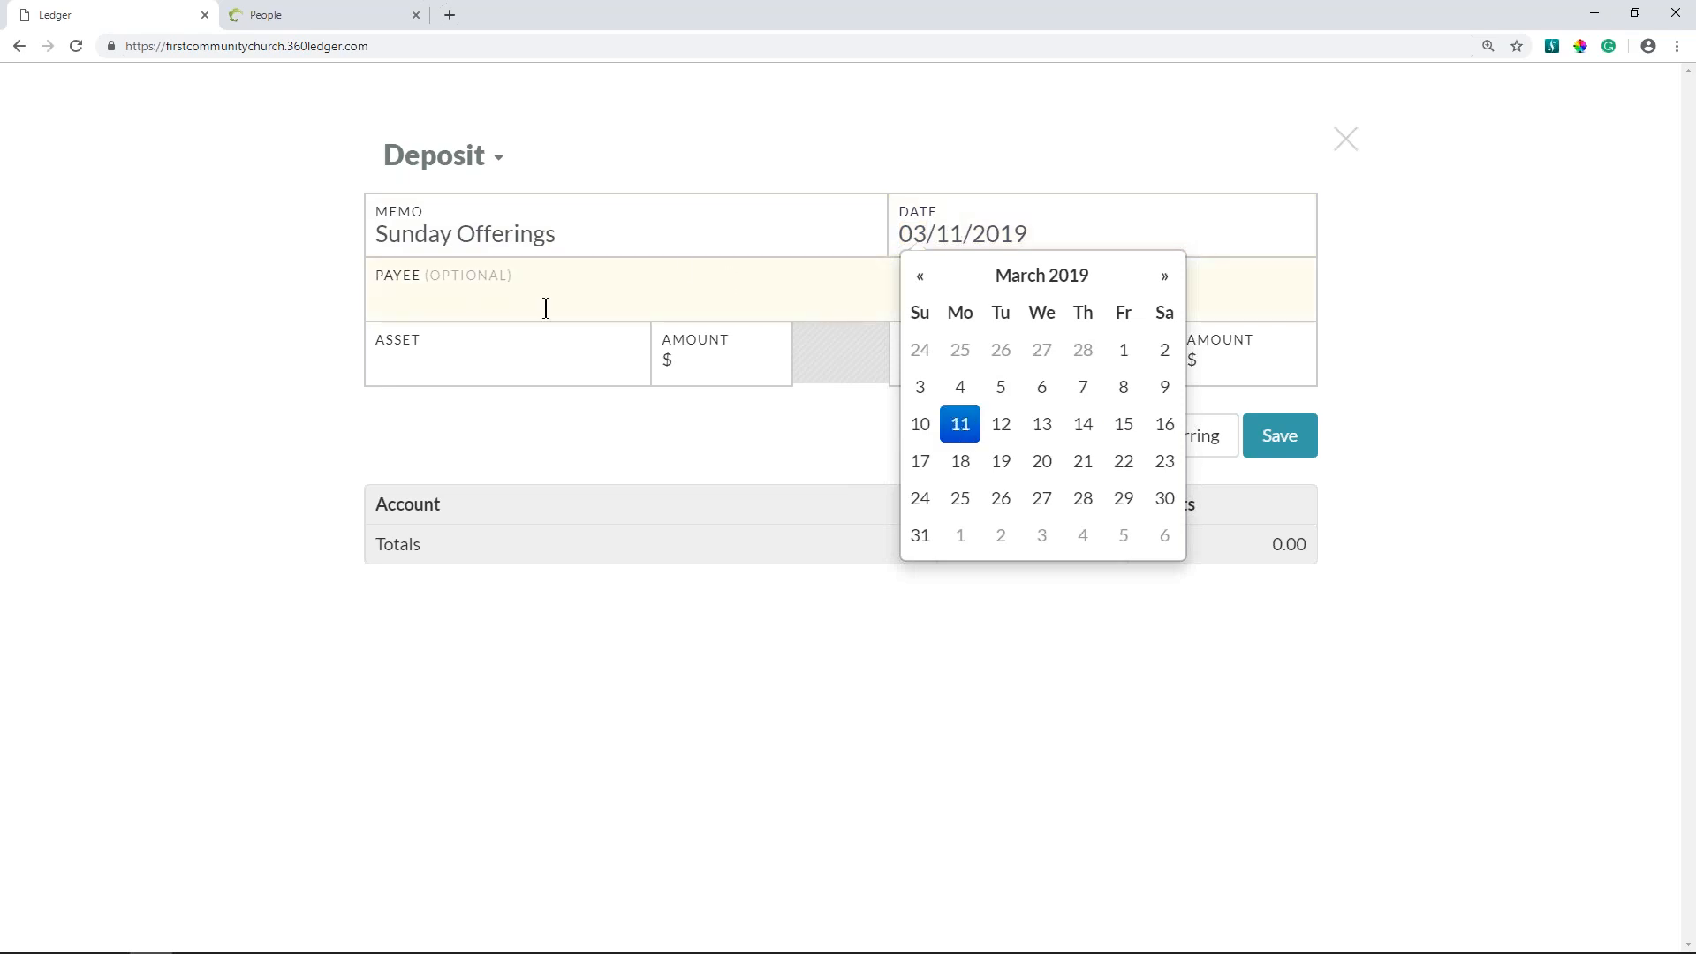
- Deposit 250.00 into the Unrestricted (Central Trust Savings) asset, with General Fund as the income account
left_click(527, 359)
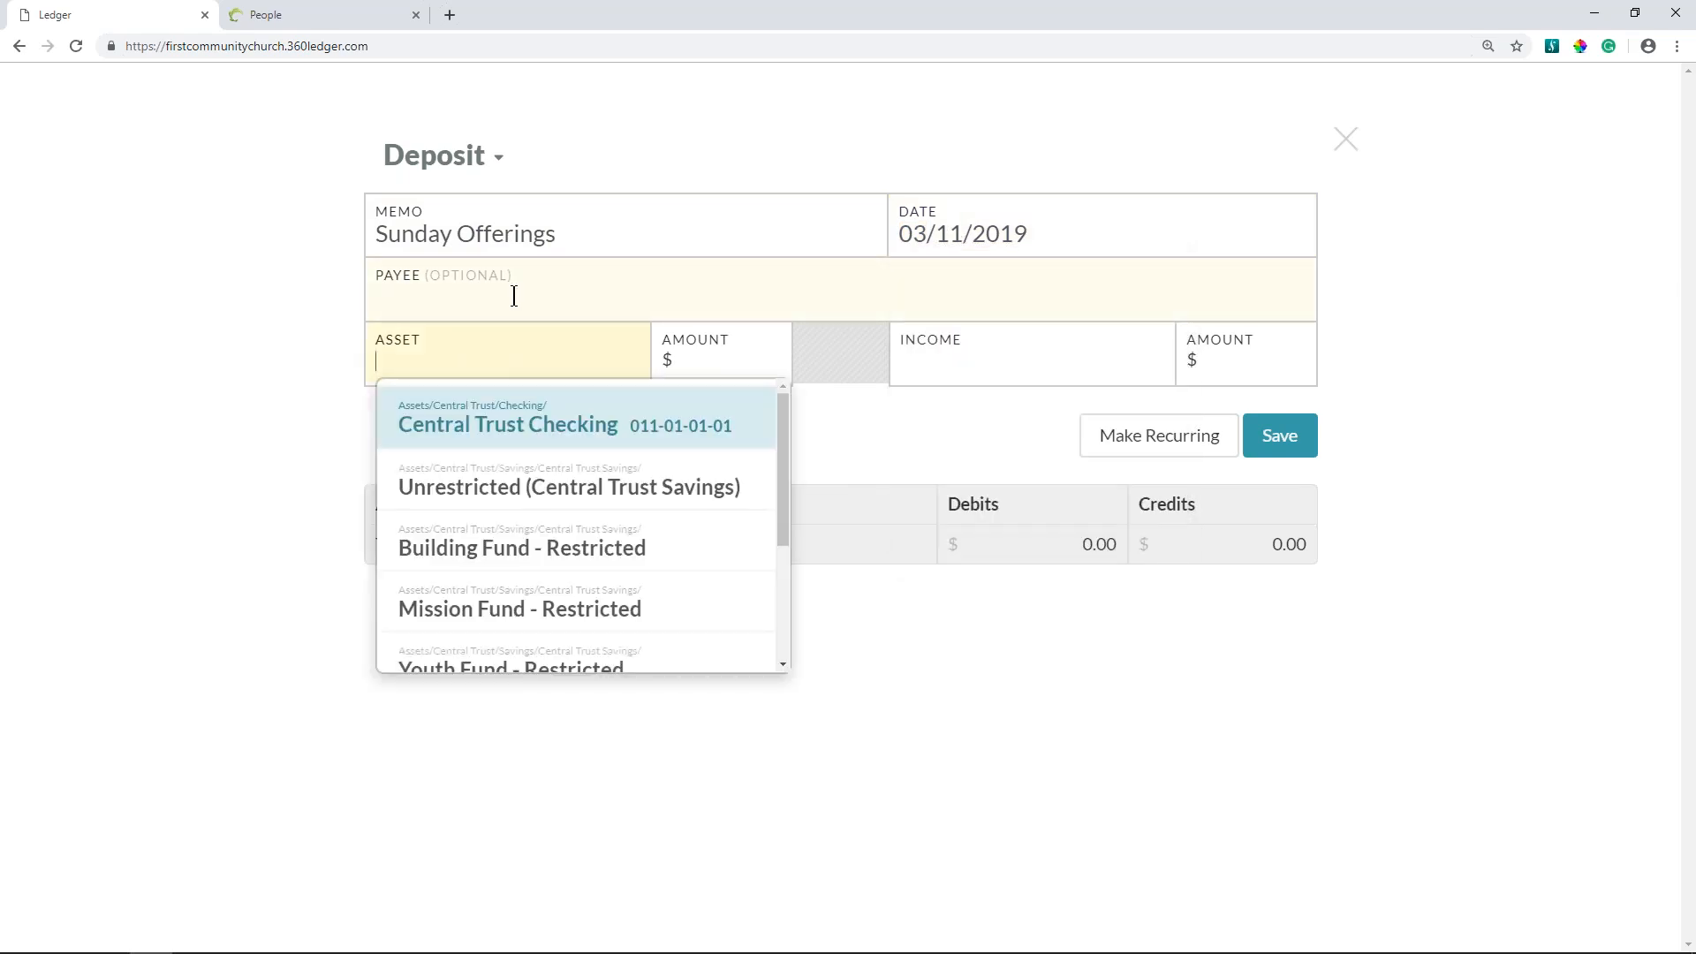
left_click(514, 296)
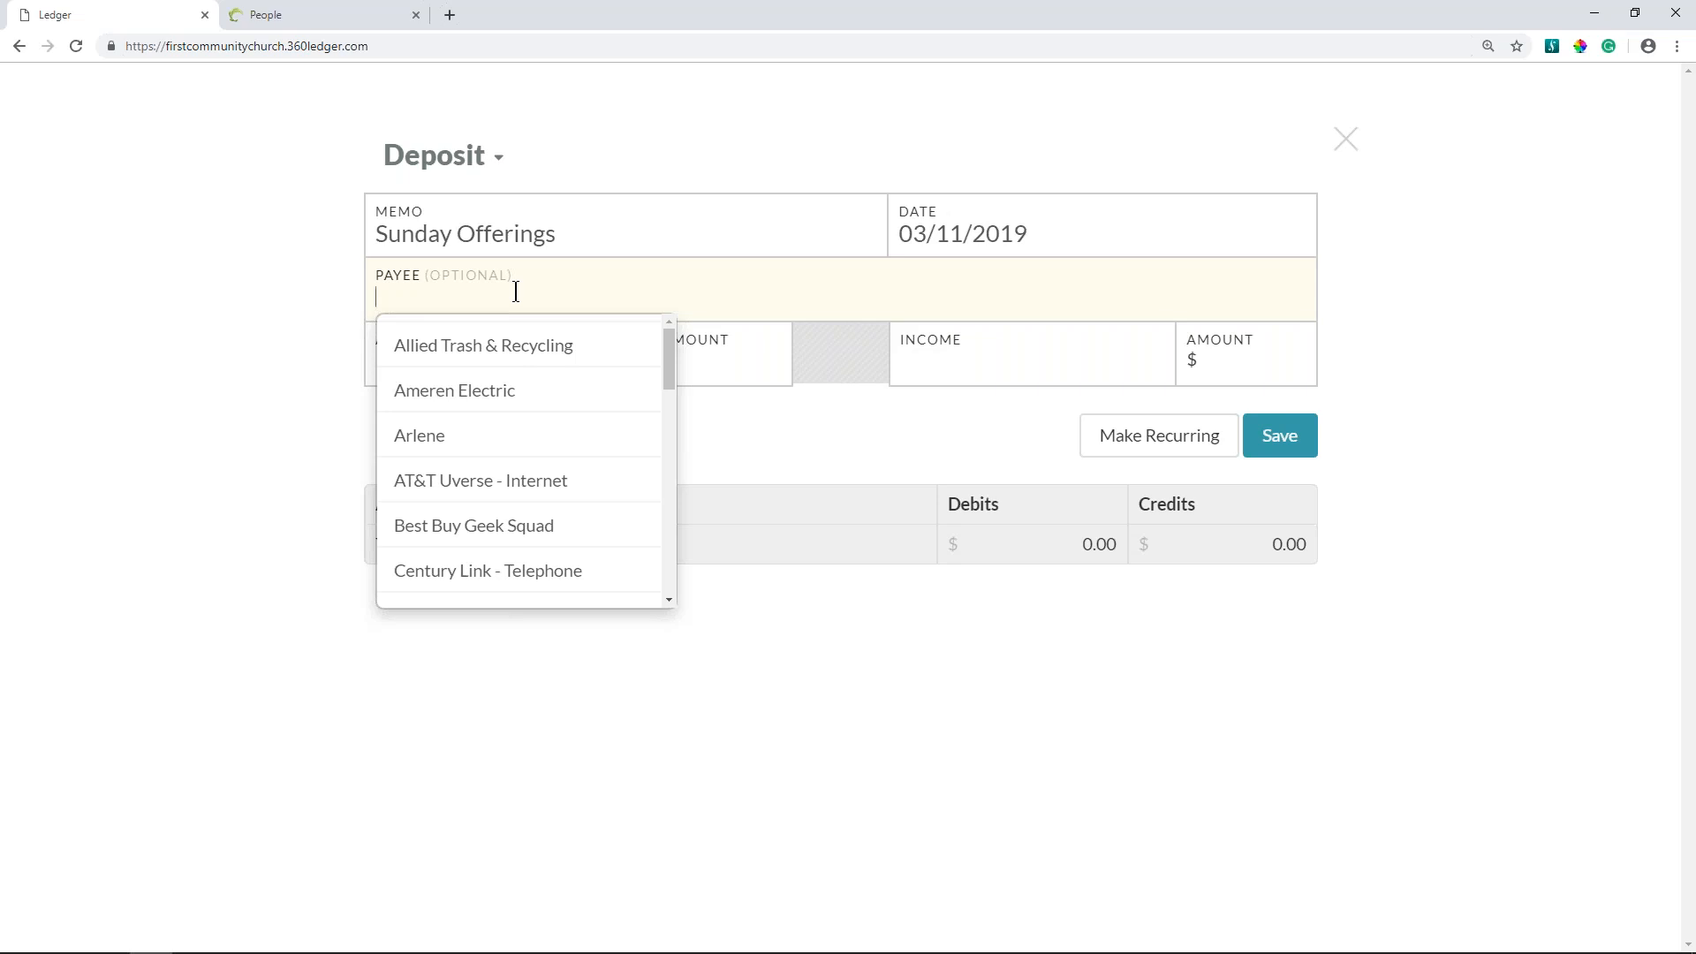
left_click(749, 374)
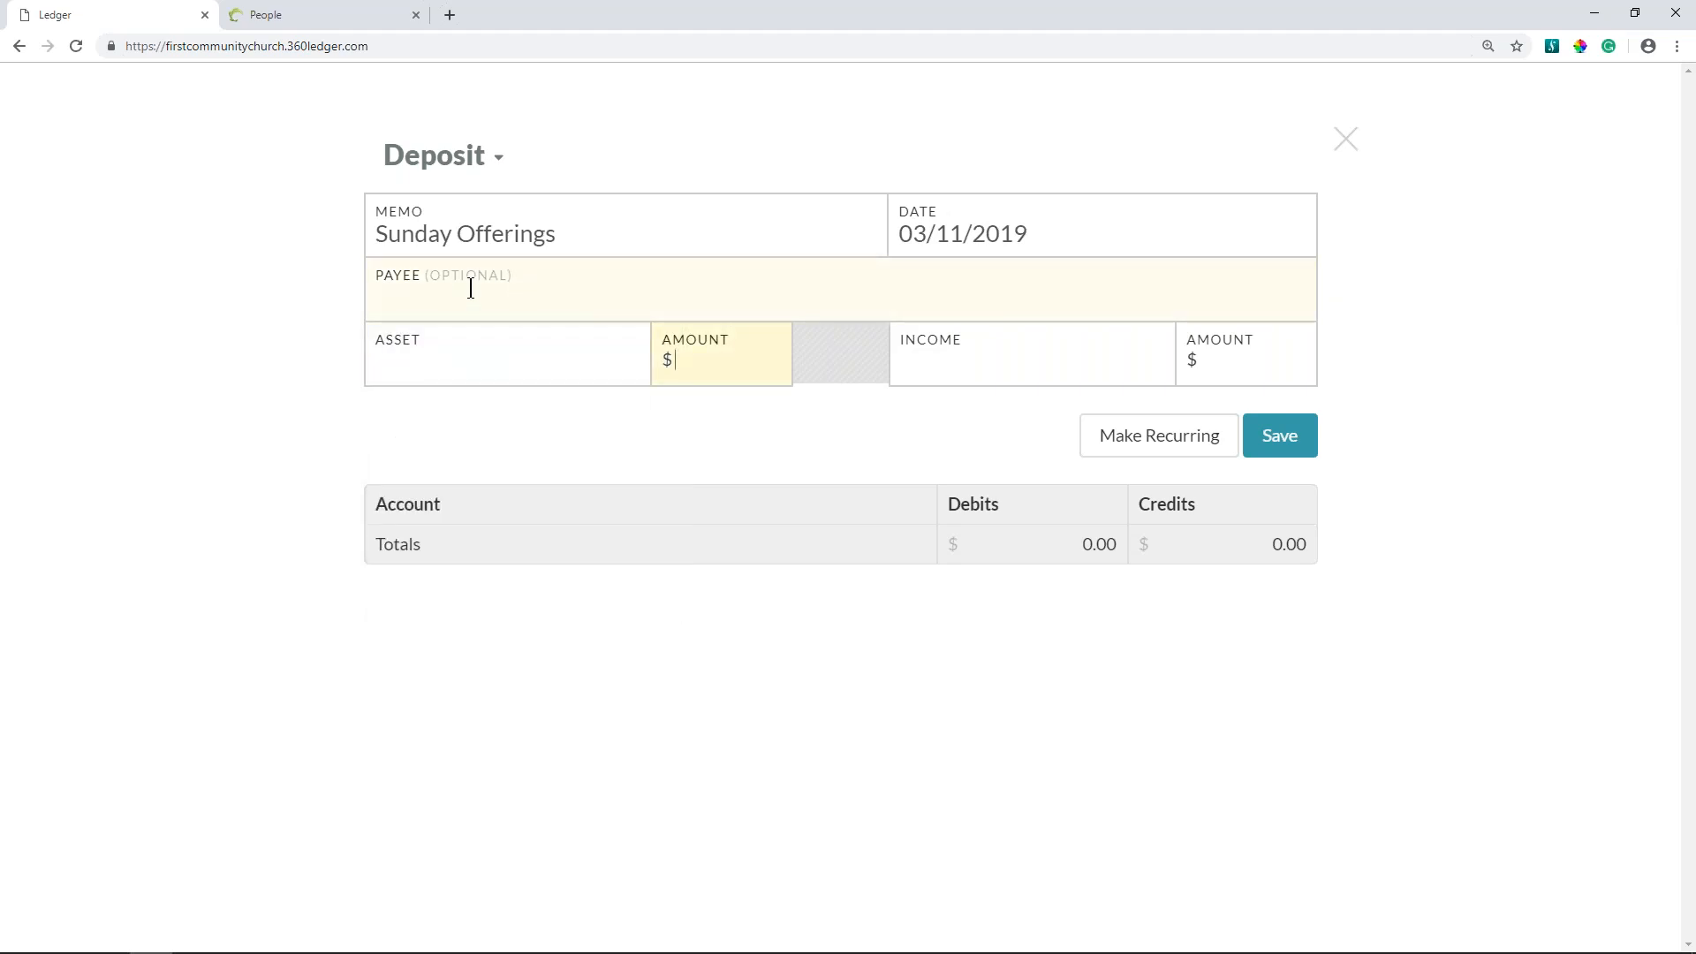
left_click(471, 357)
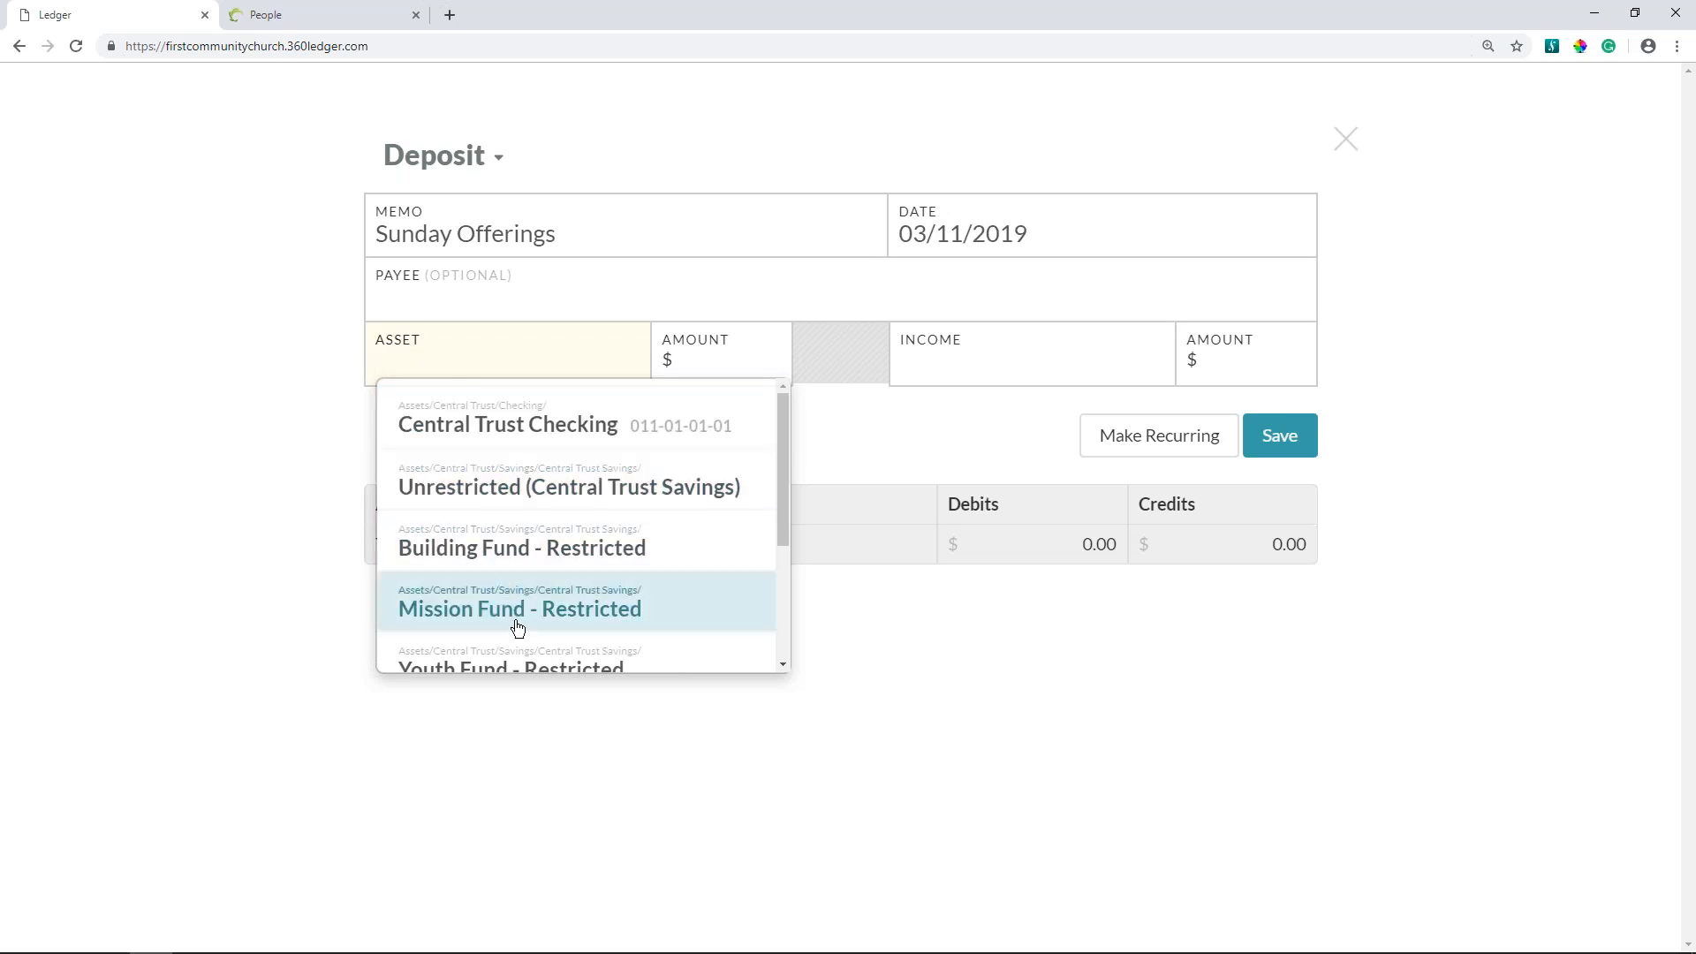
left_click(514, 491)
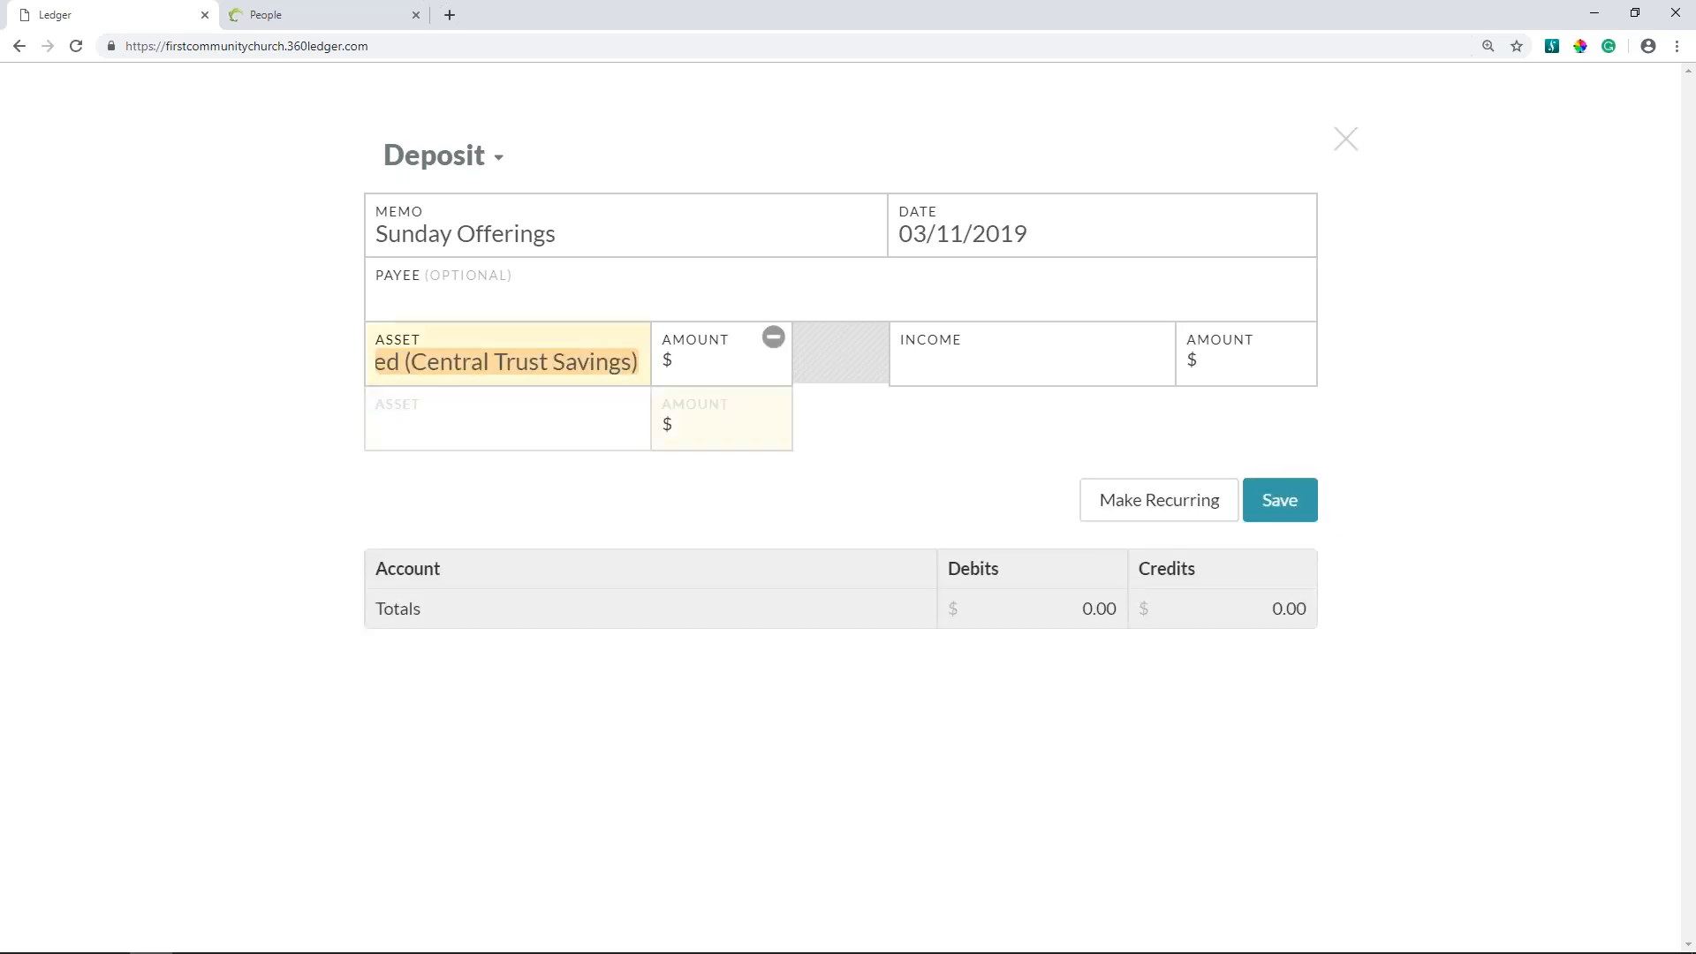
left_click(711, 369)
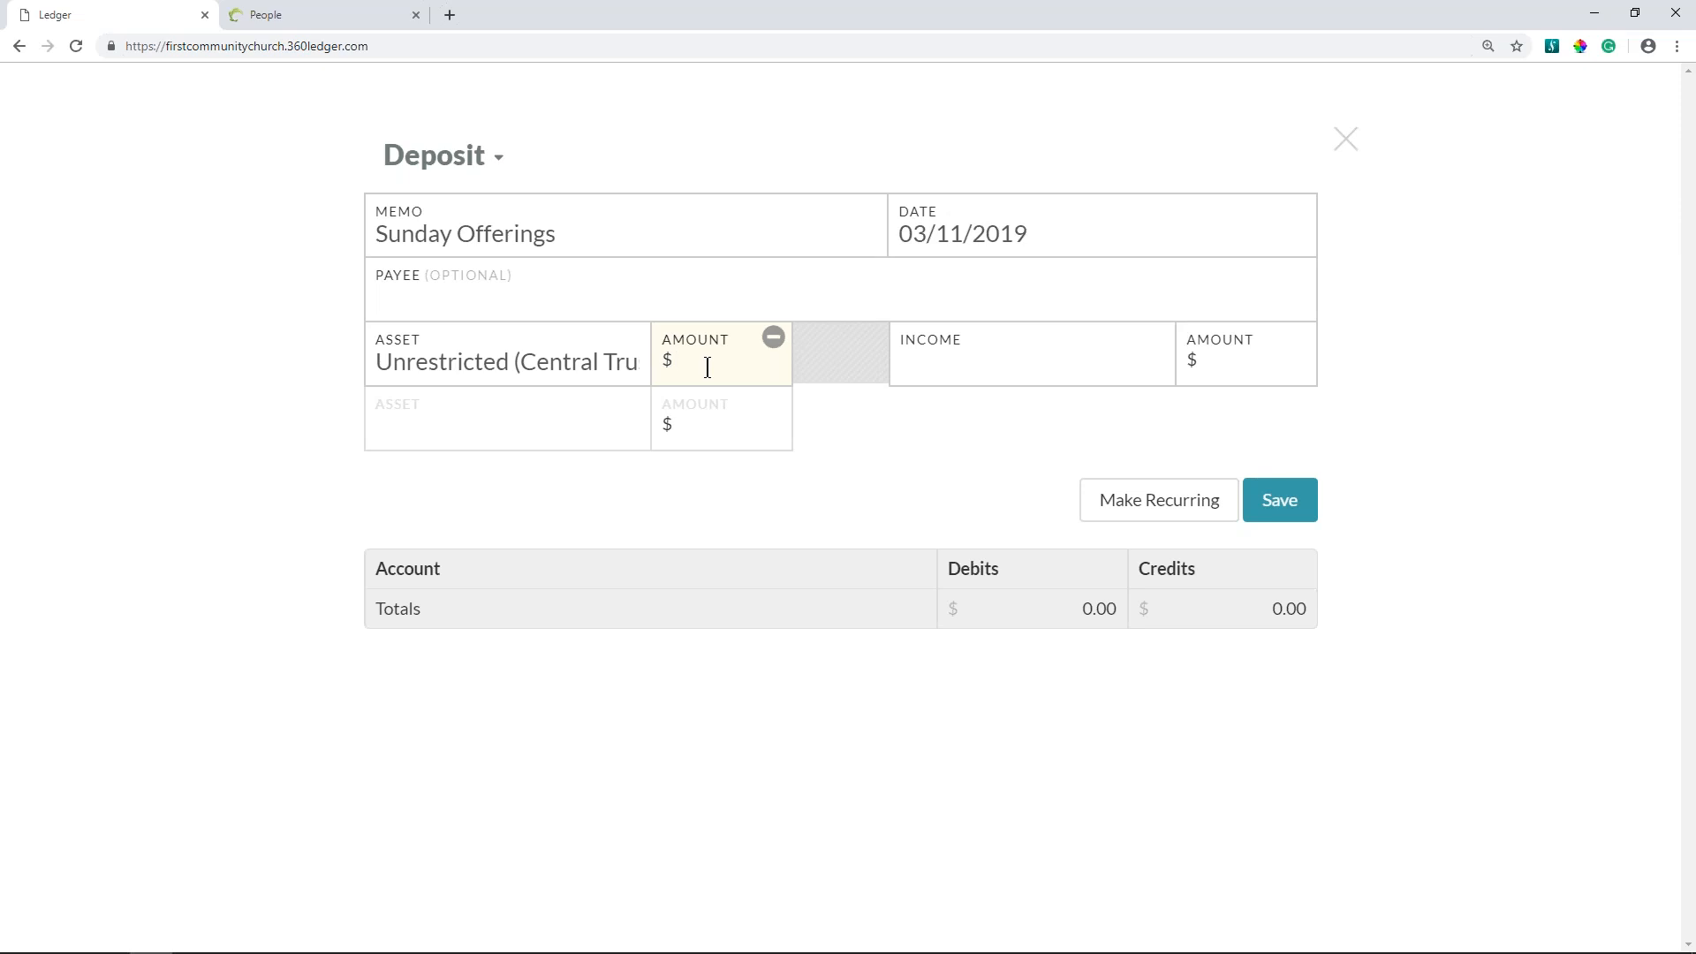
type("250.00")
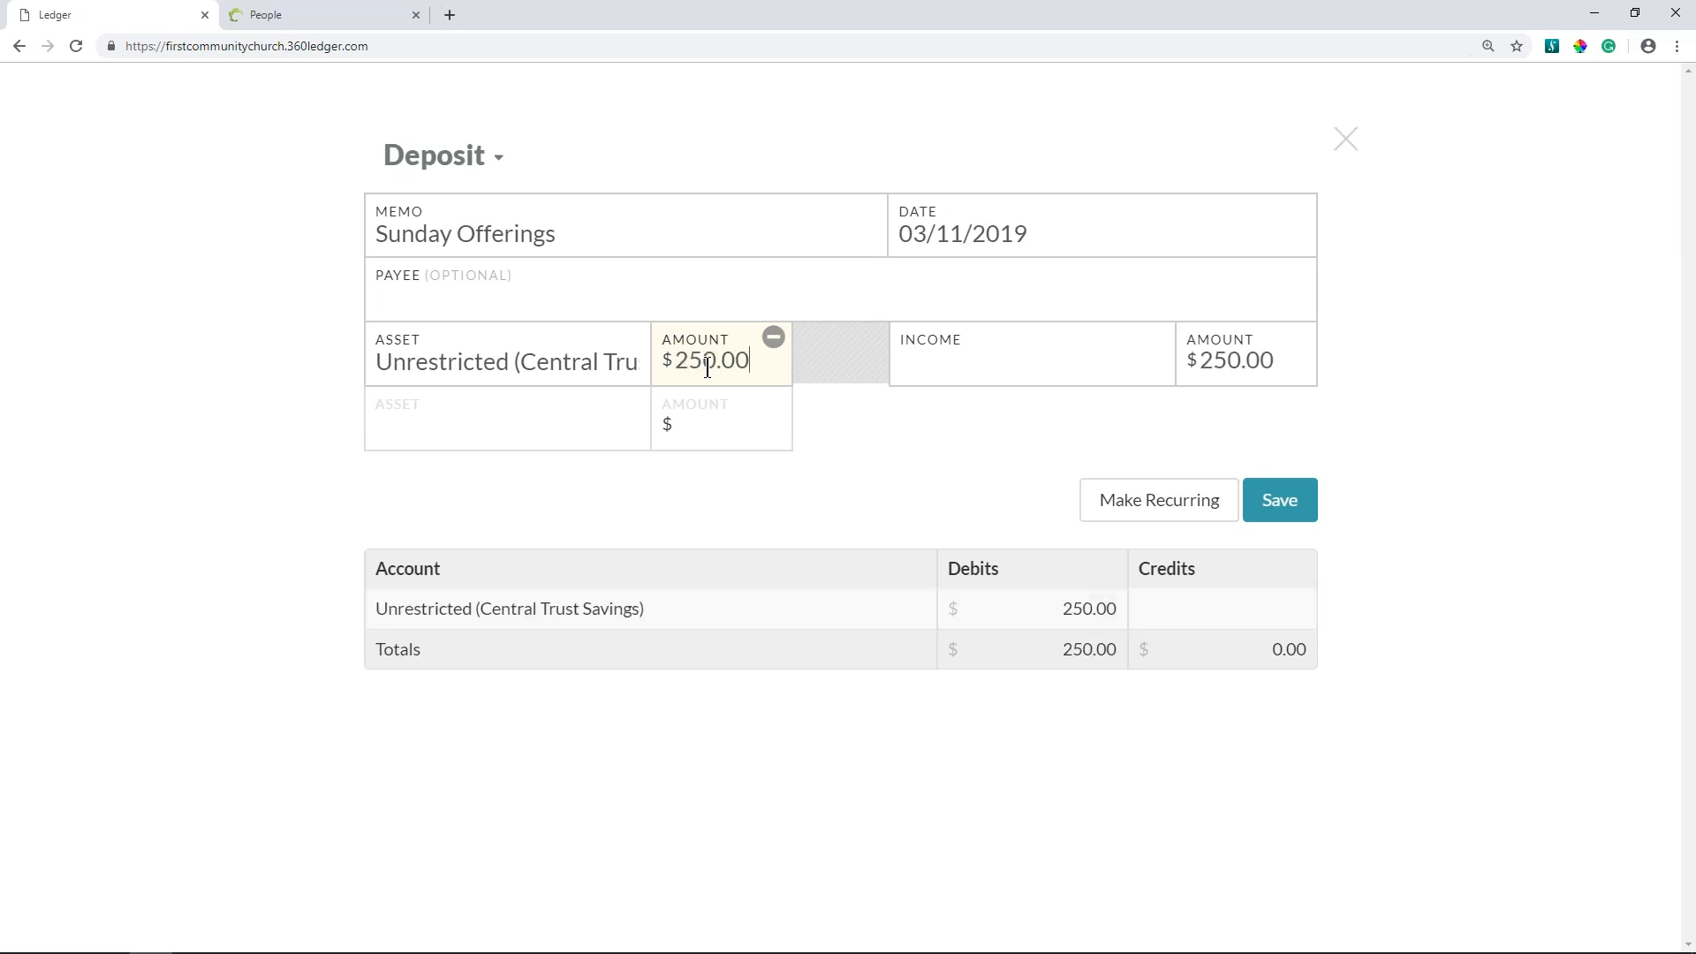
left_click(952, 351)
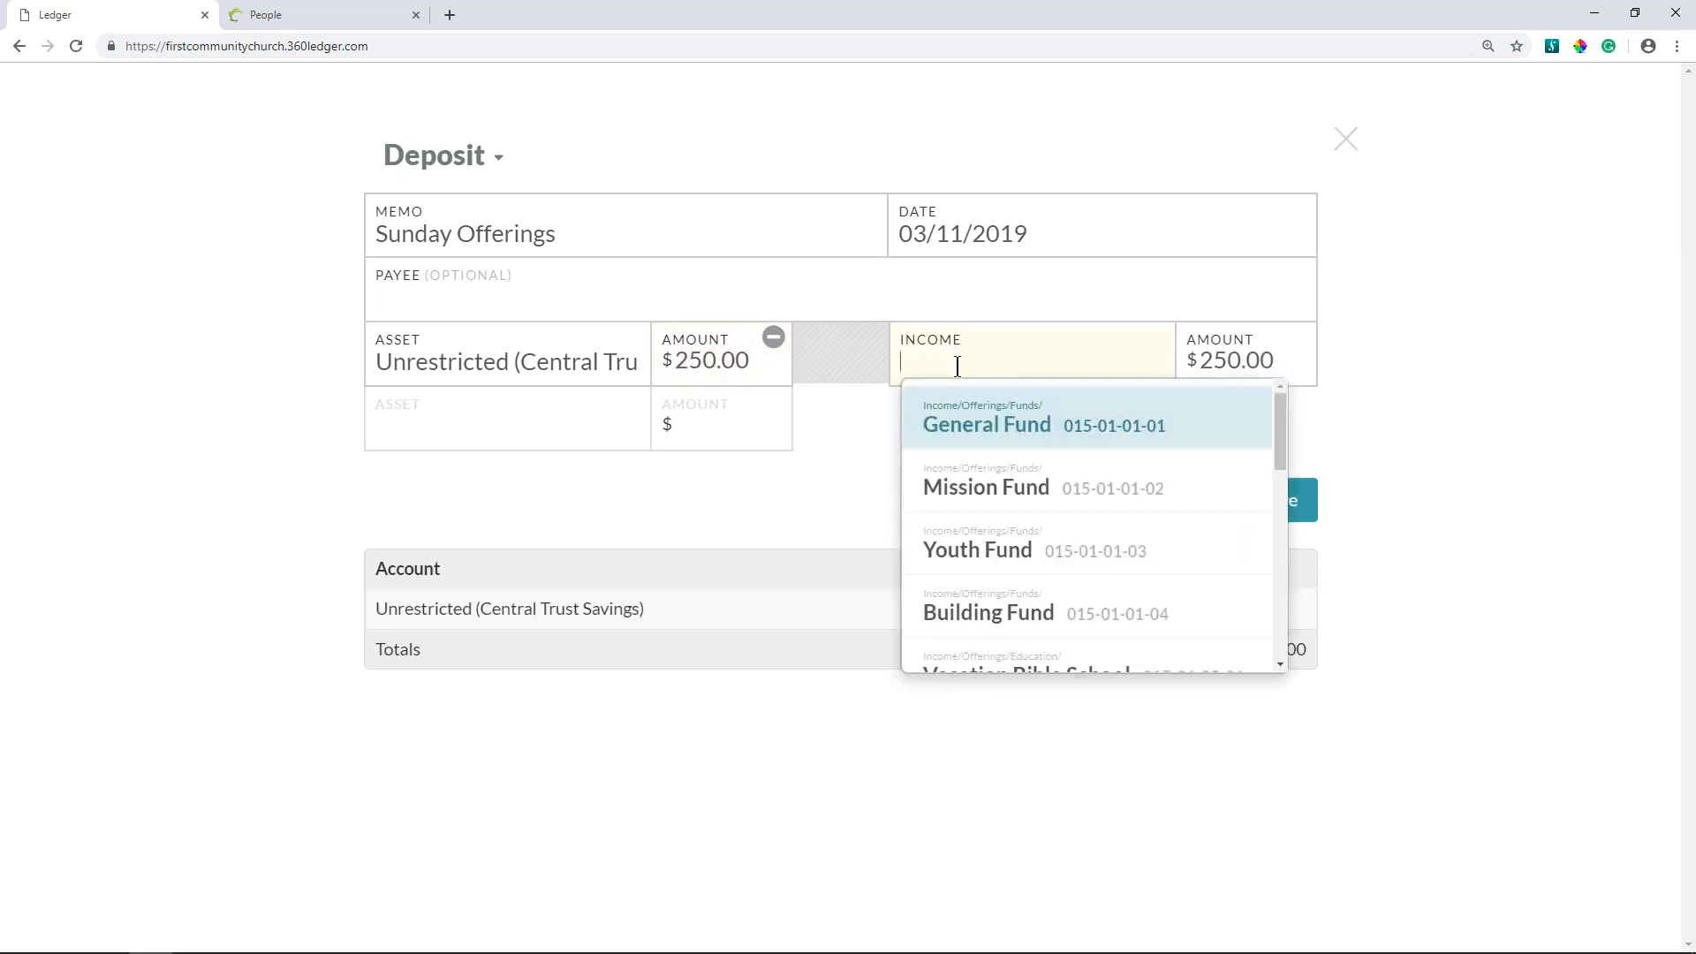
left_click(1020, 429)
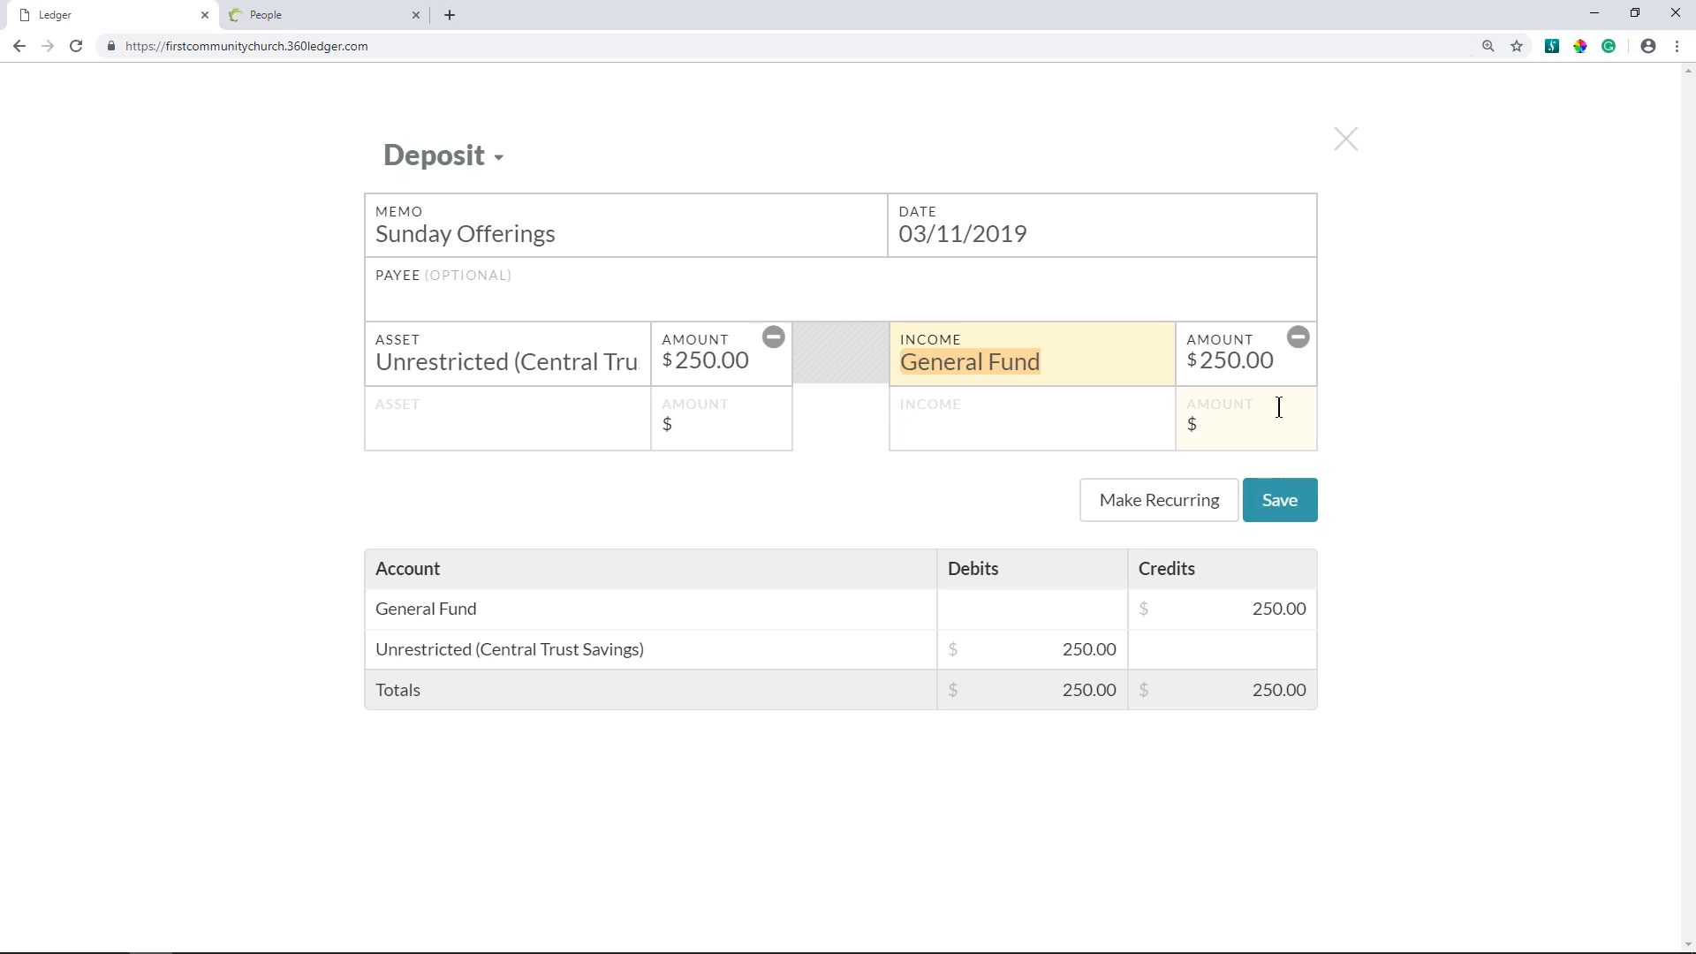
- Try to save the deposit with the General Fund income amount set to 249
left_click_drag(1286, 369, 1190, 354)
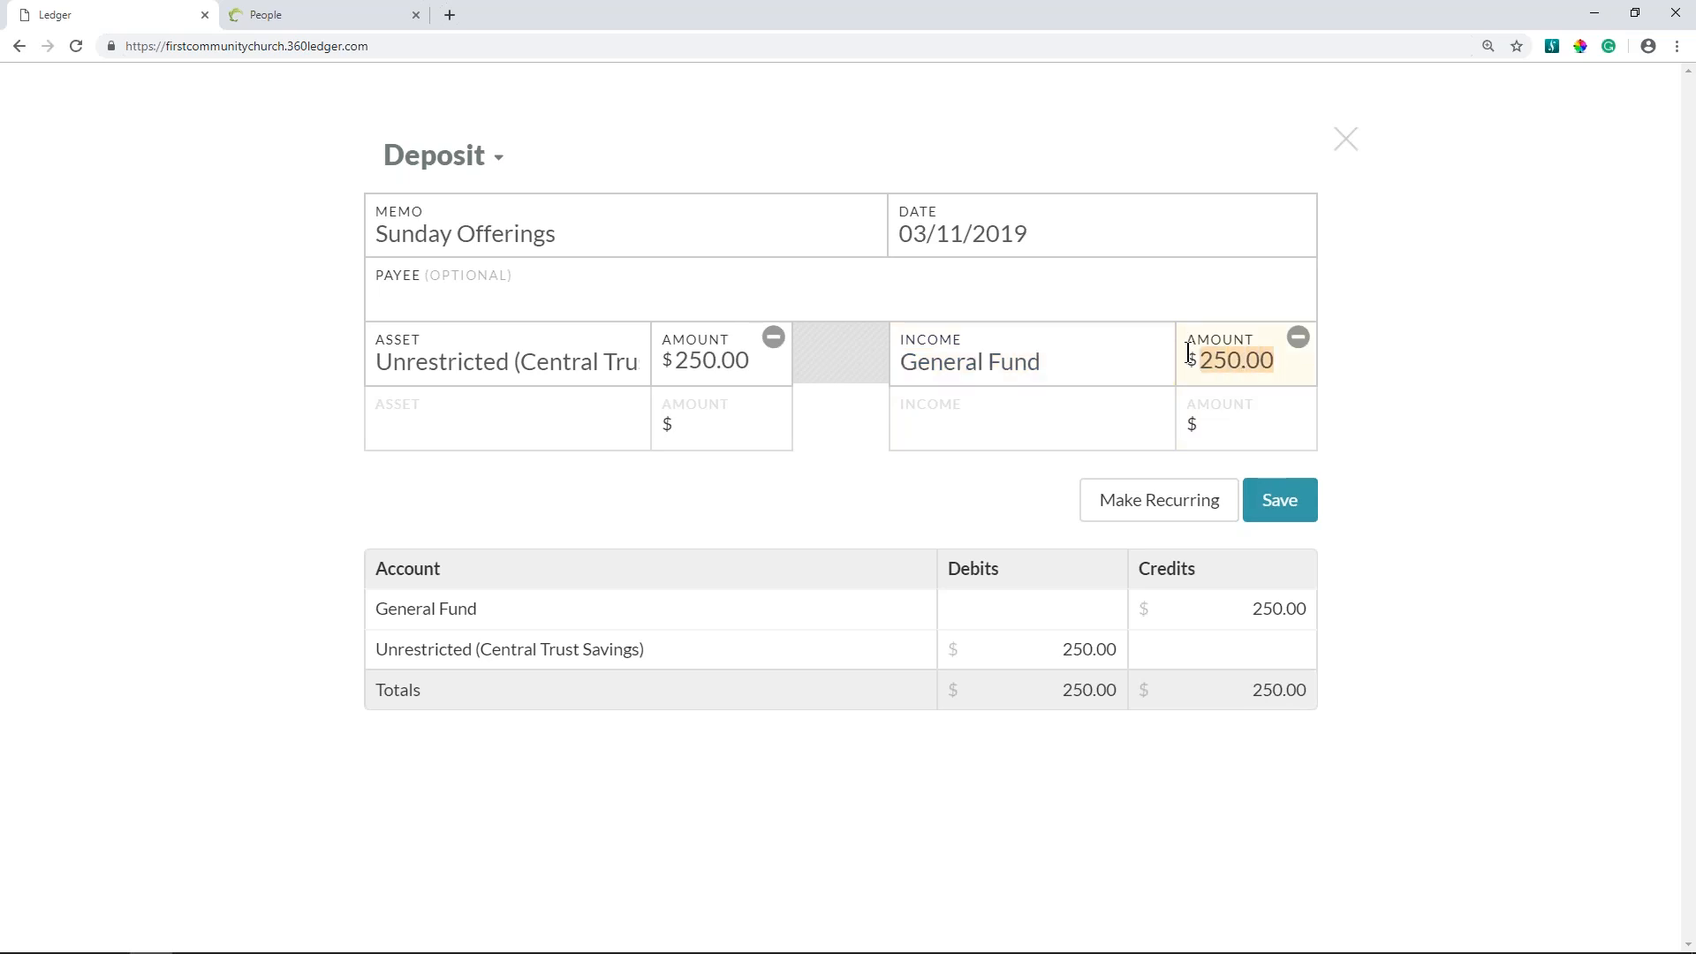
type("249")
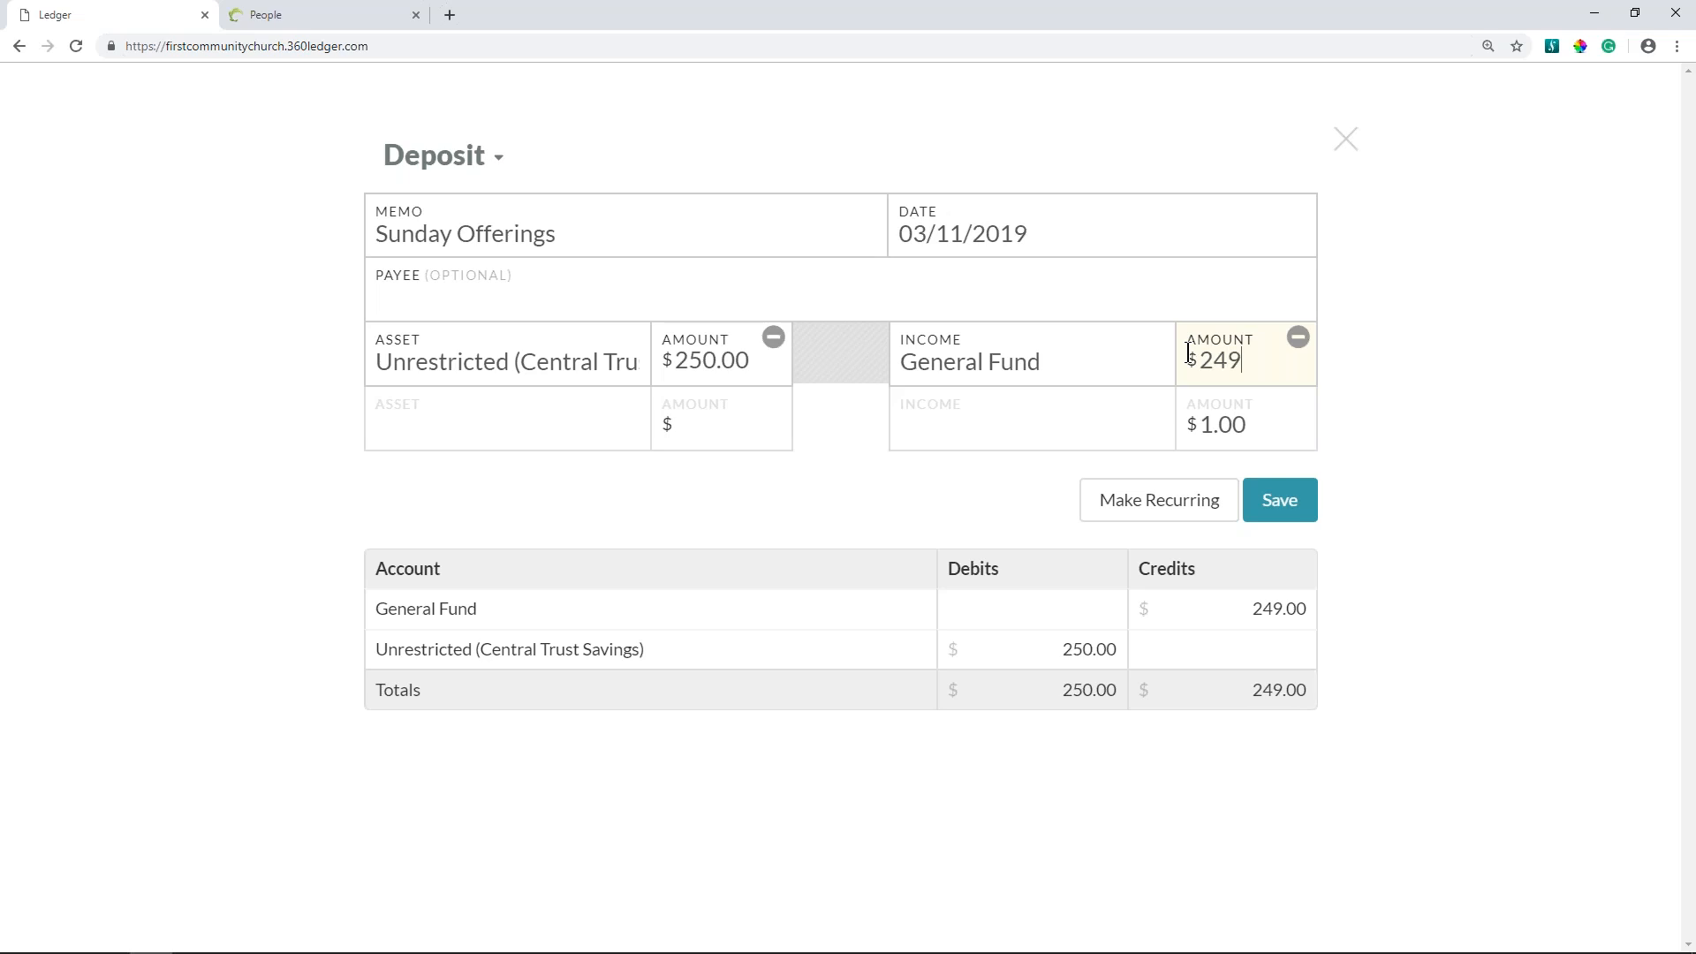
left_click(1221, 638)
left_click(1294, 503)
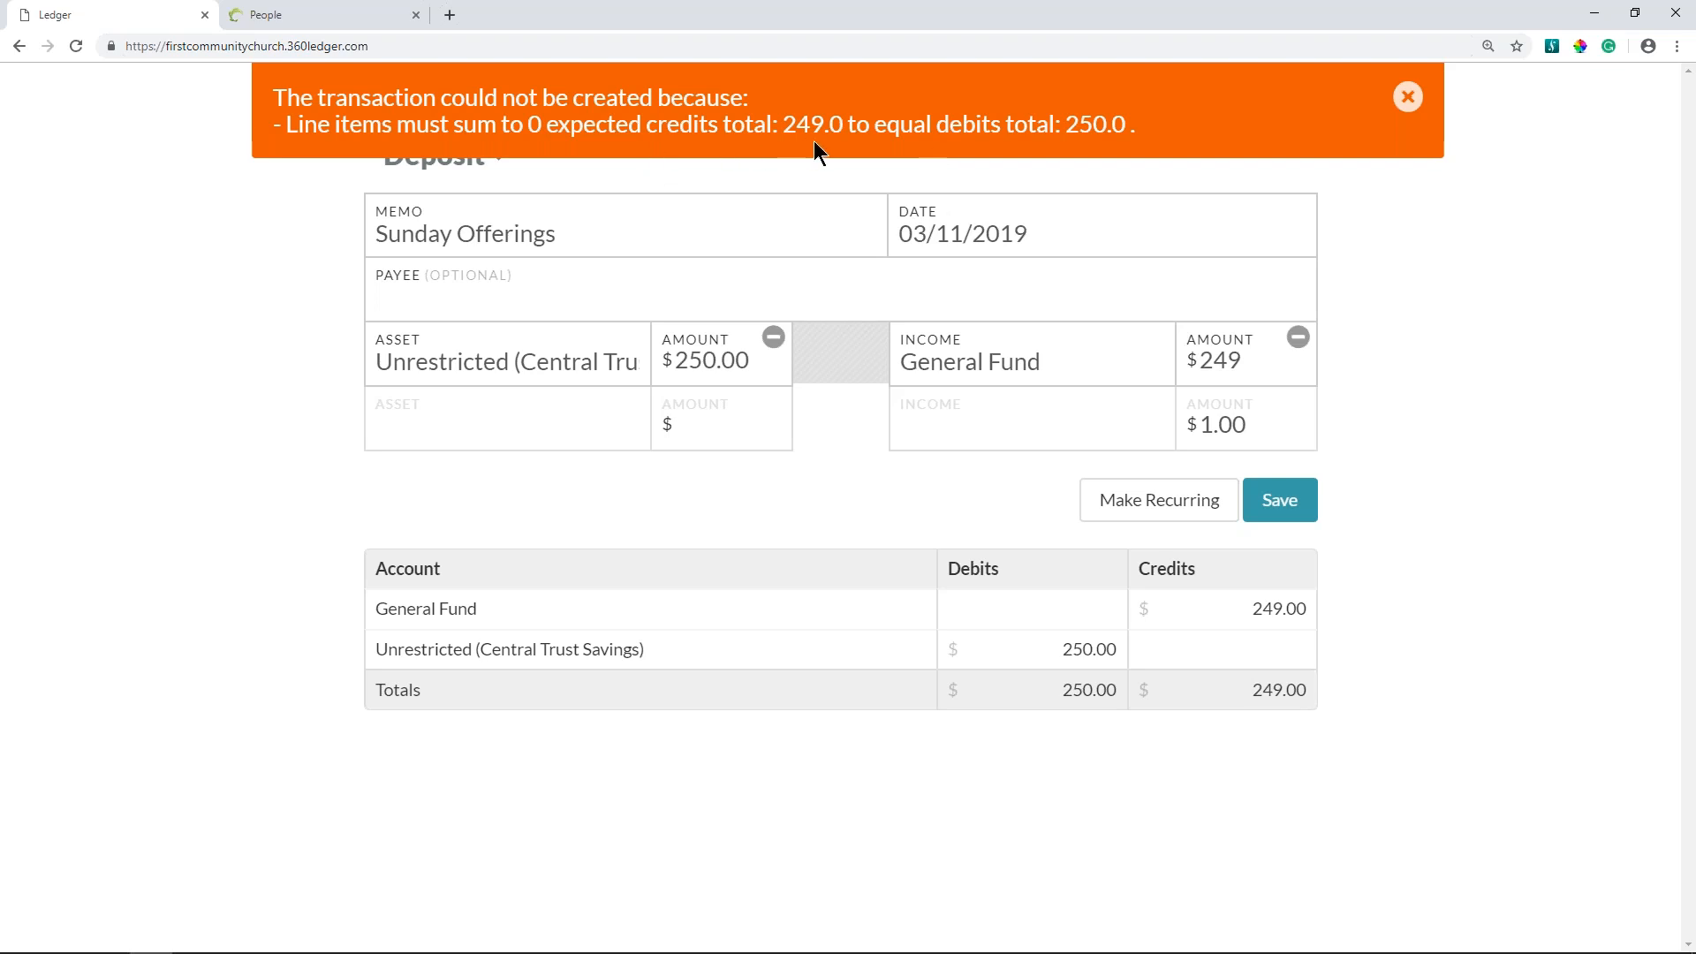
- Dismiss the error, set the General Fund income amount to 250, and save the deposit
left_click(1407, 97)
left_click(1248, 361)
left_click(1206, 425)
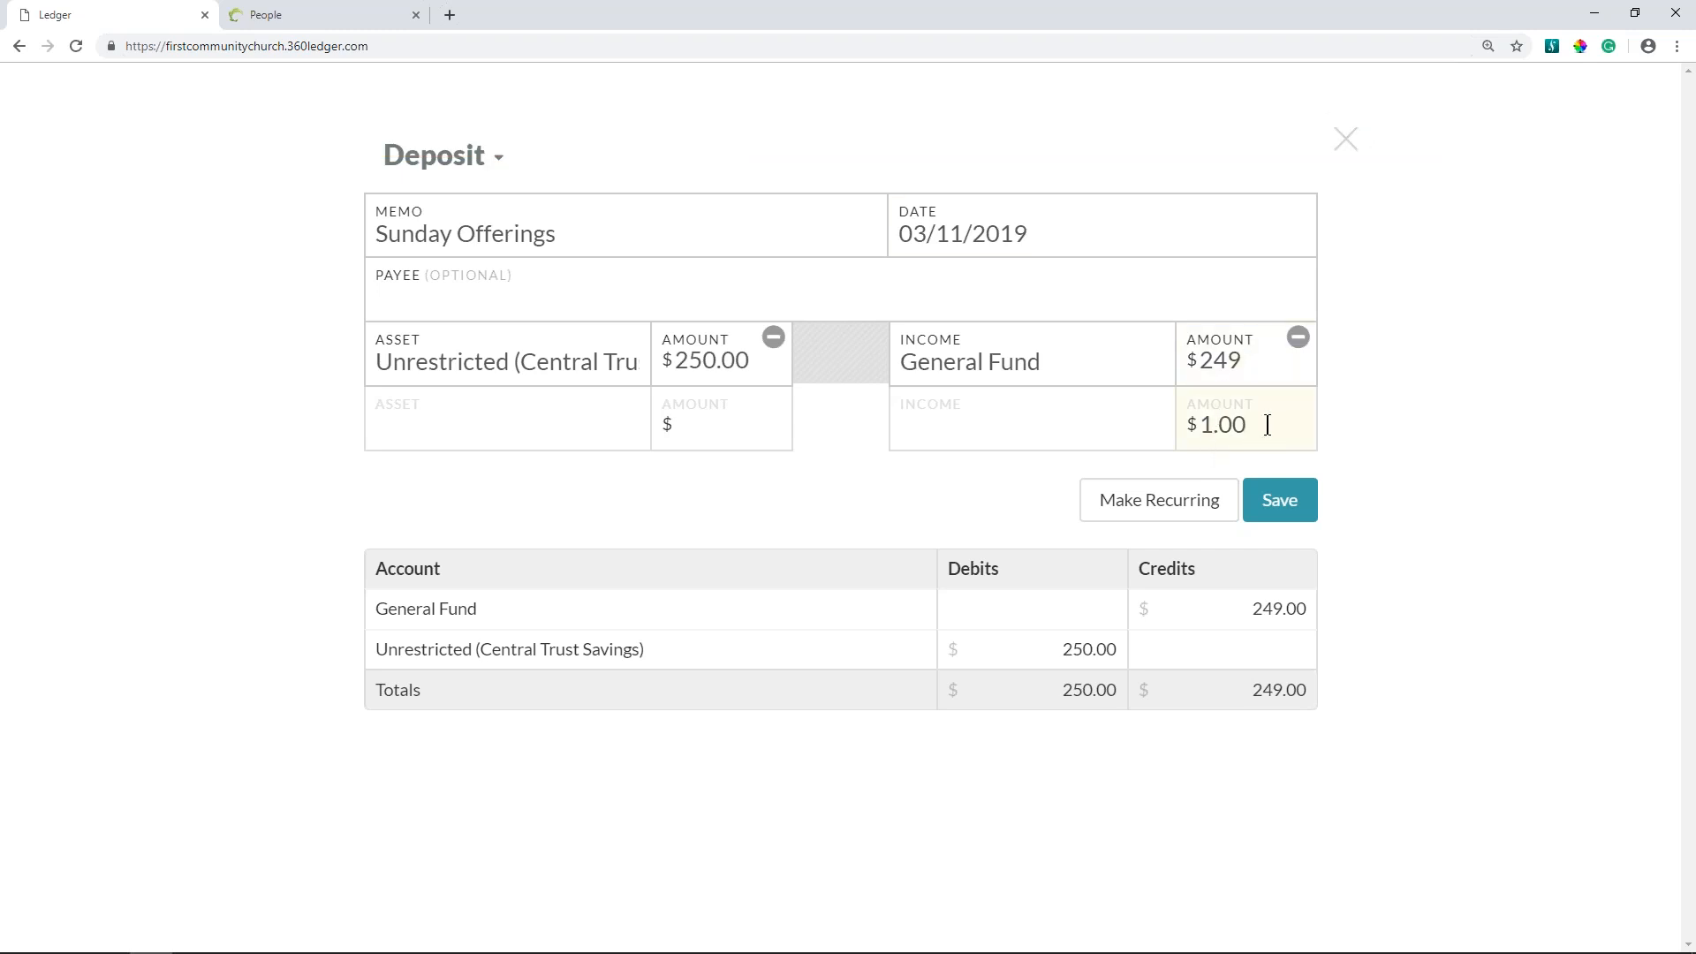
left_click(1248, 358)
left_click_drag(1248, 357, 1185, 355)
type("250")
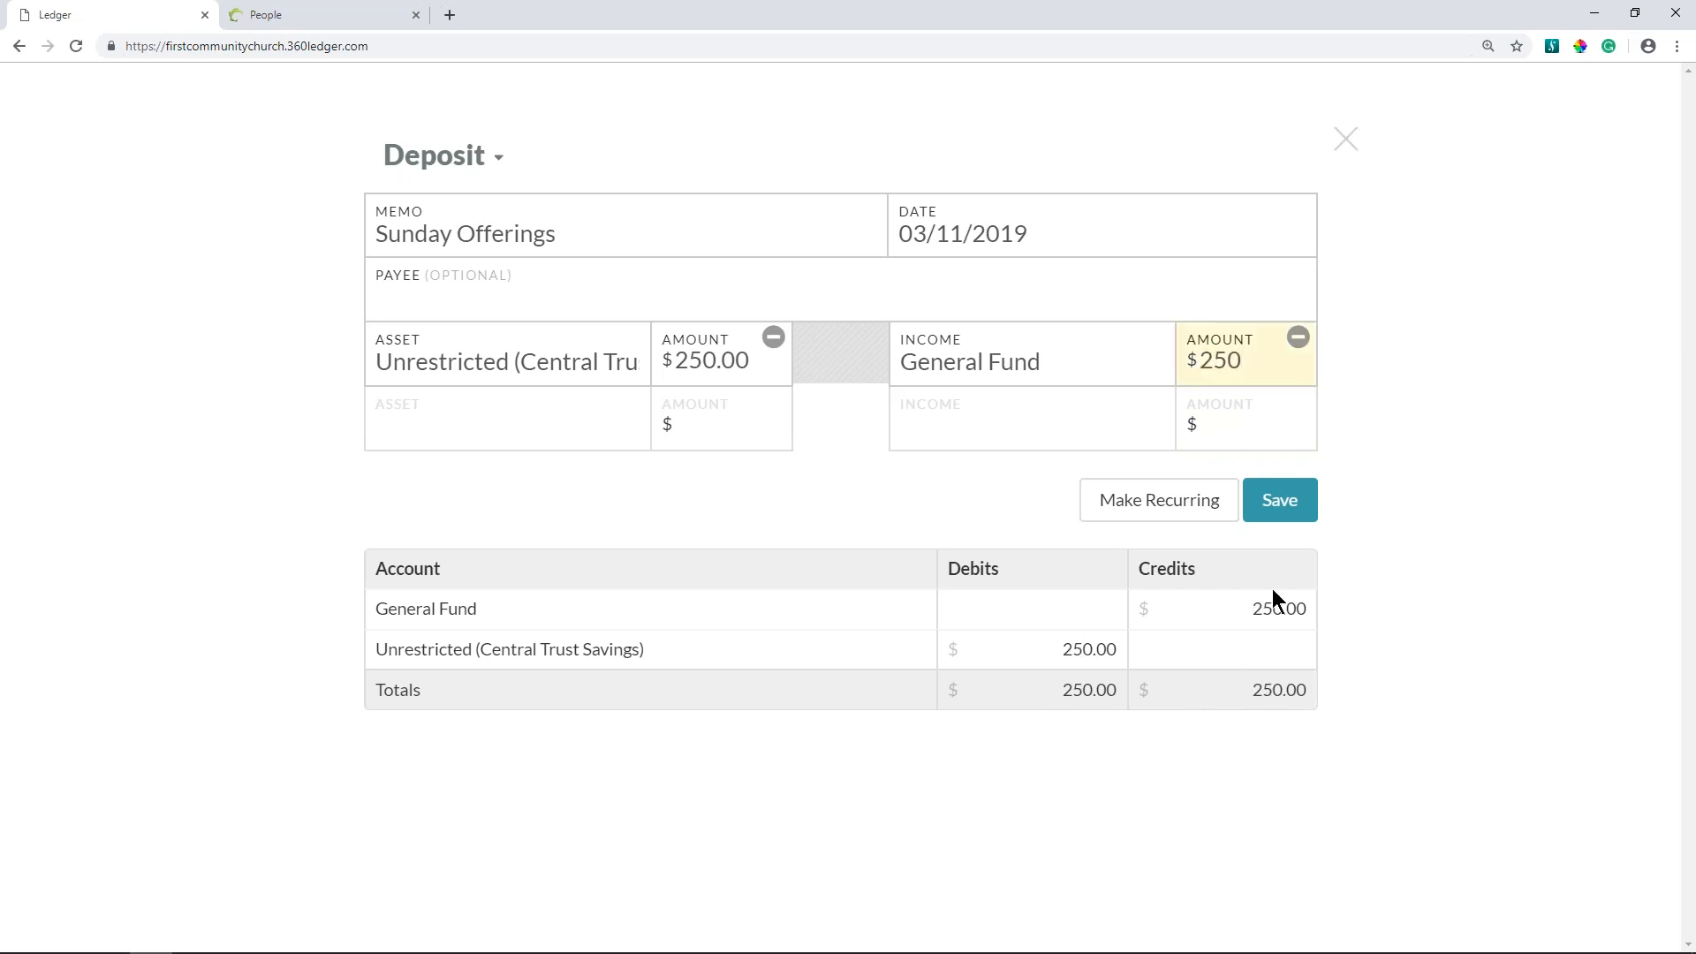
left_click(1282, 502)
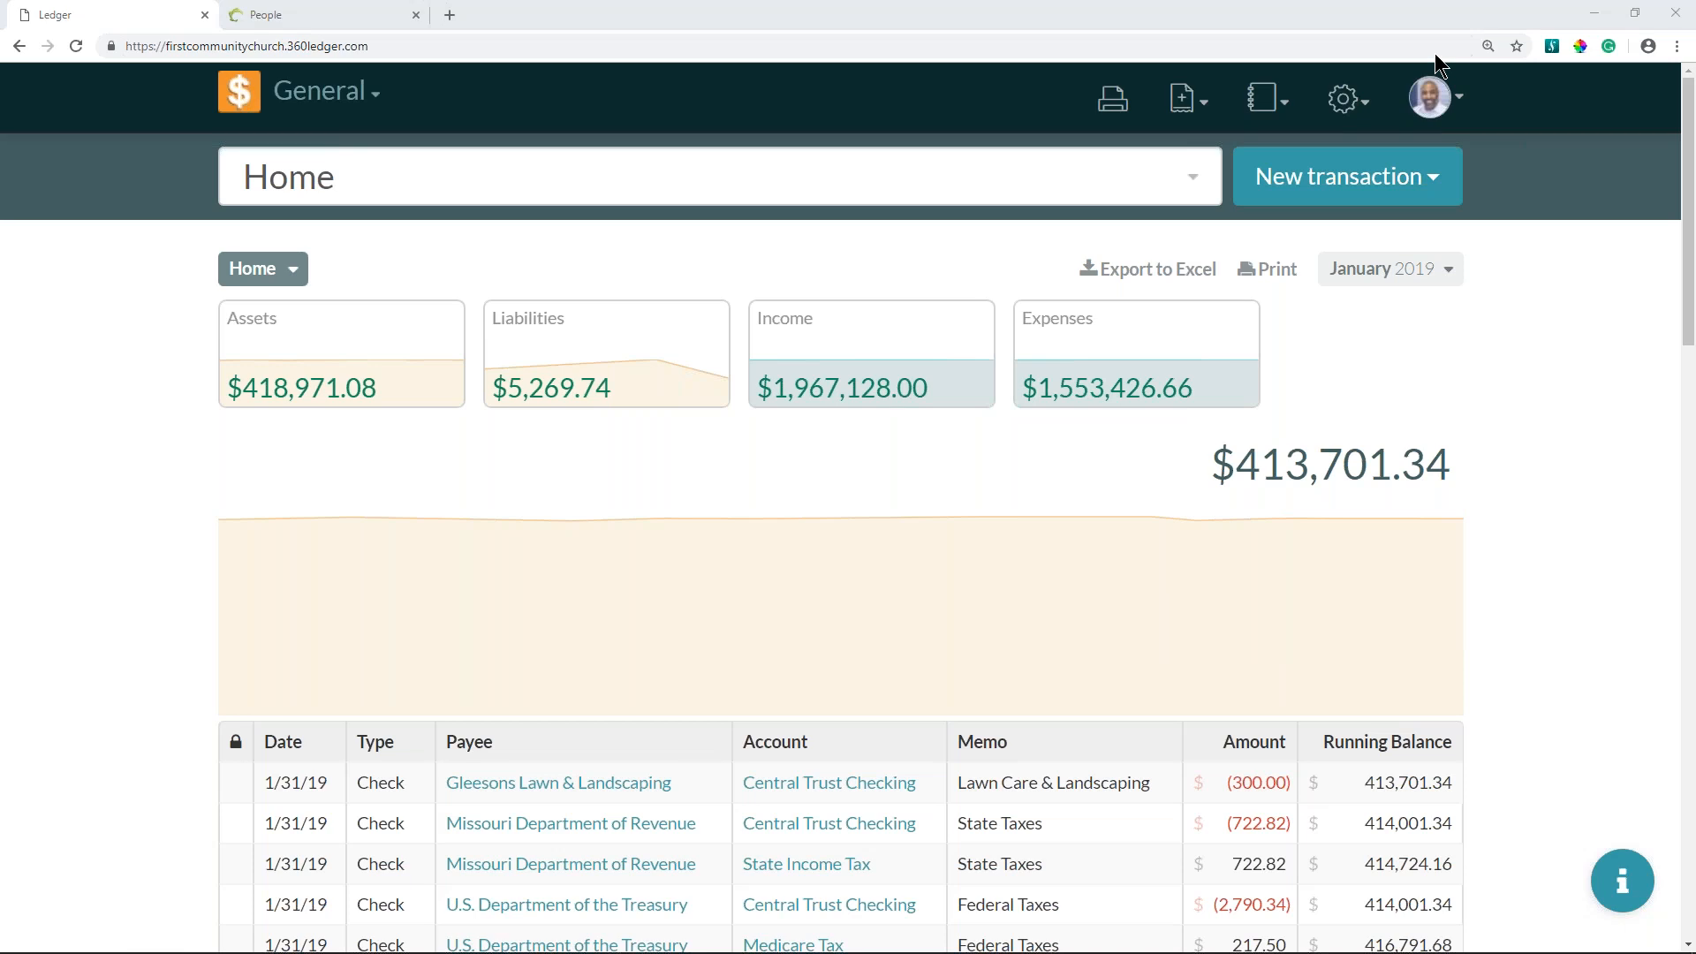
- View the home register's transactions for March 2019, for Q1, and for the whole year 2019
left_click(1402, 280)
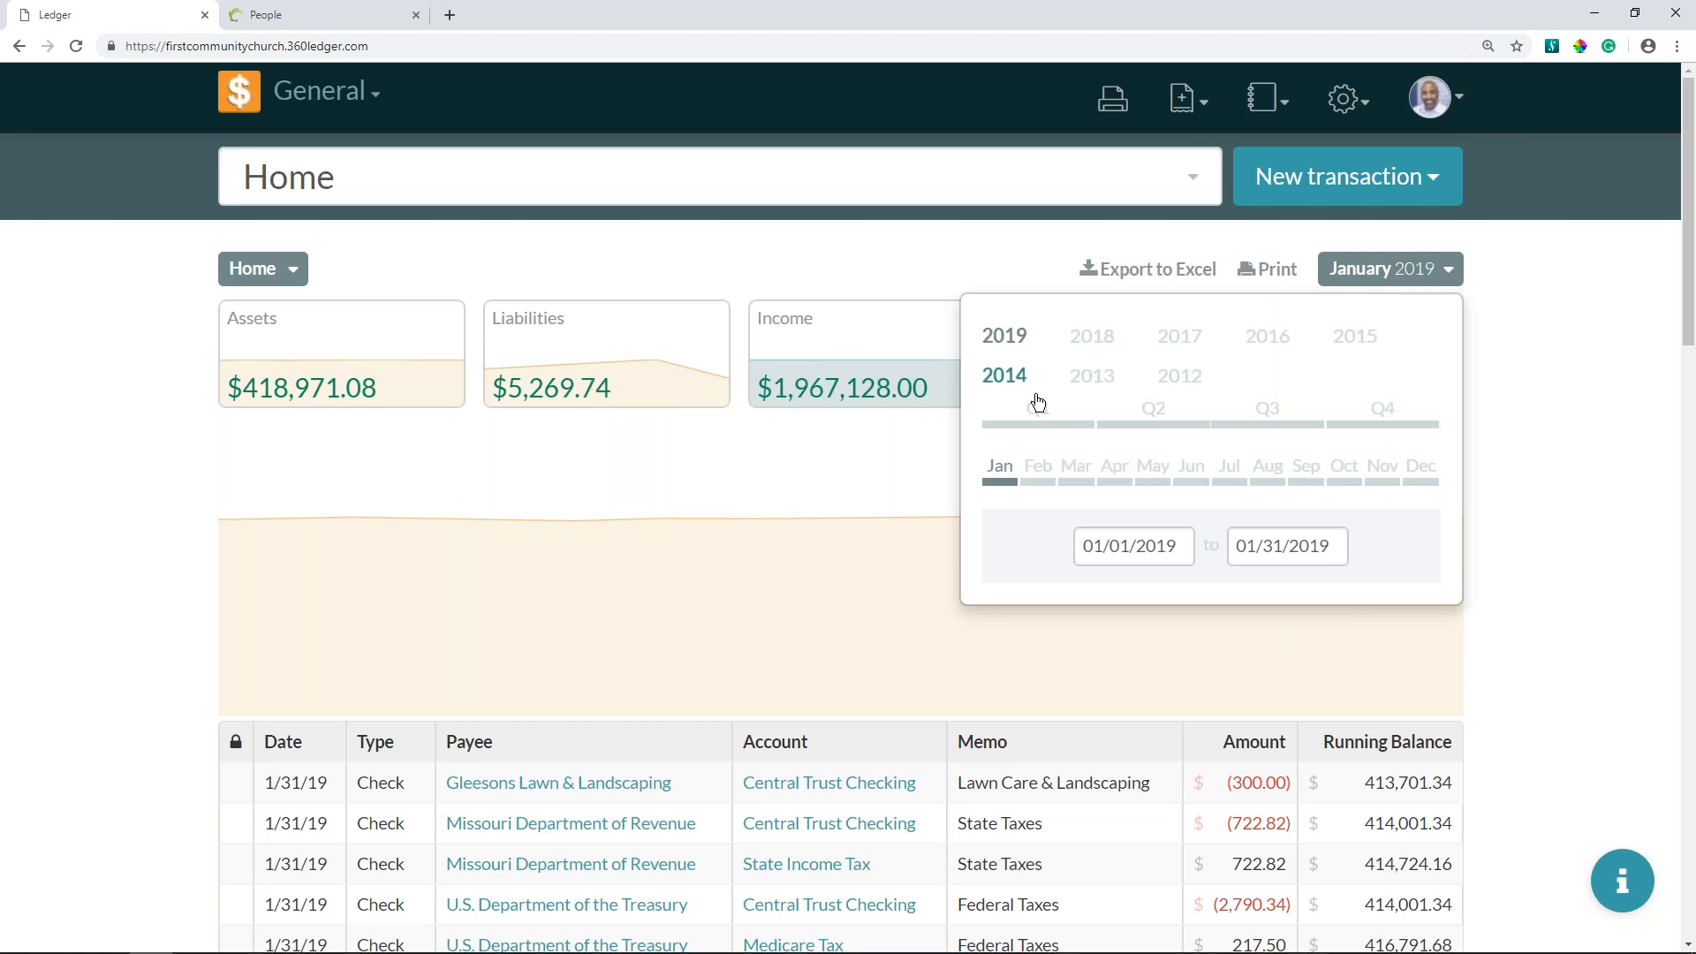
left_click(1075, 481)
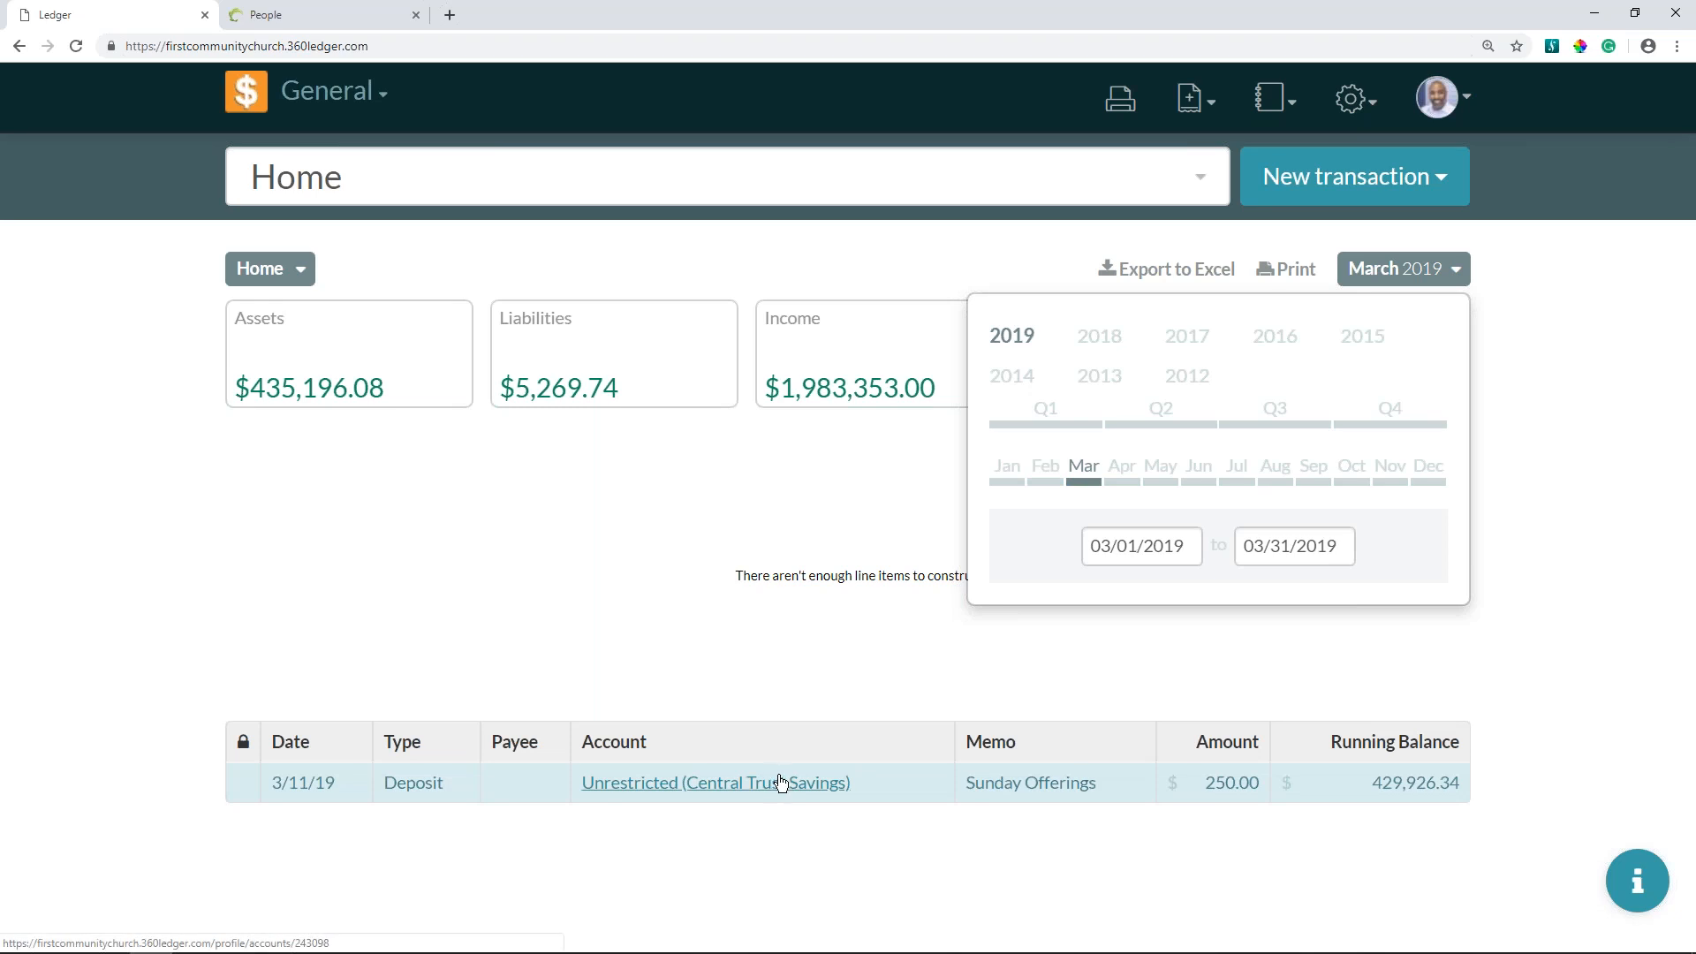
left_click(1046, 418)
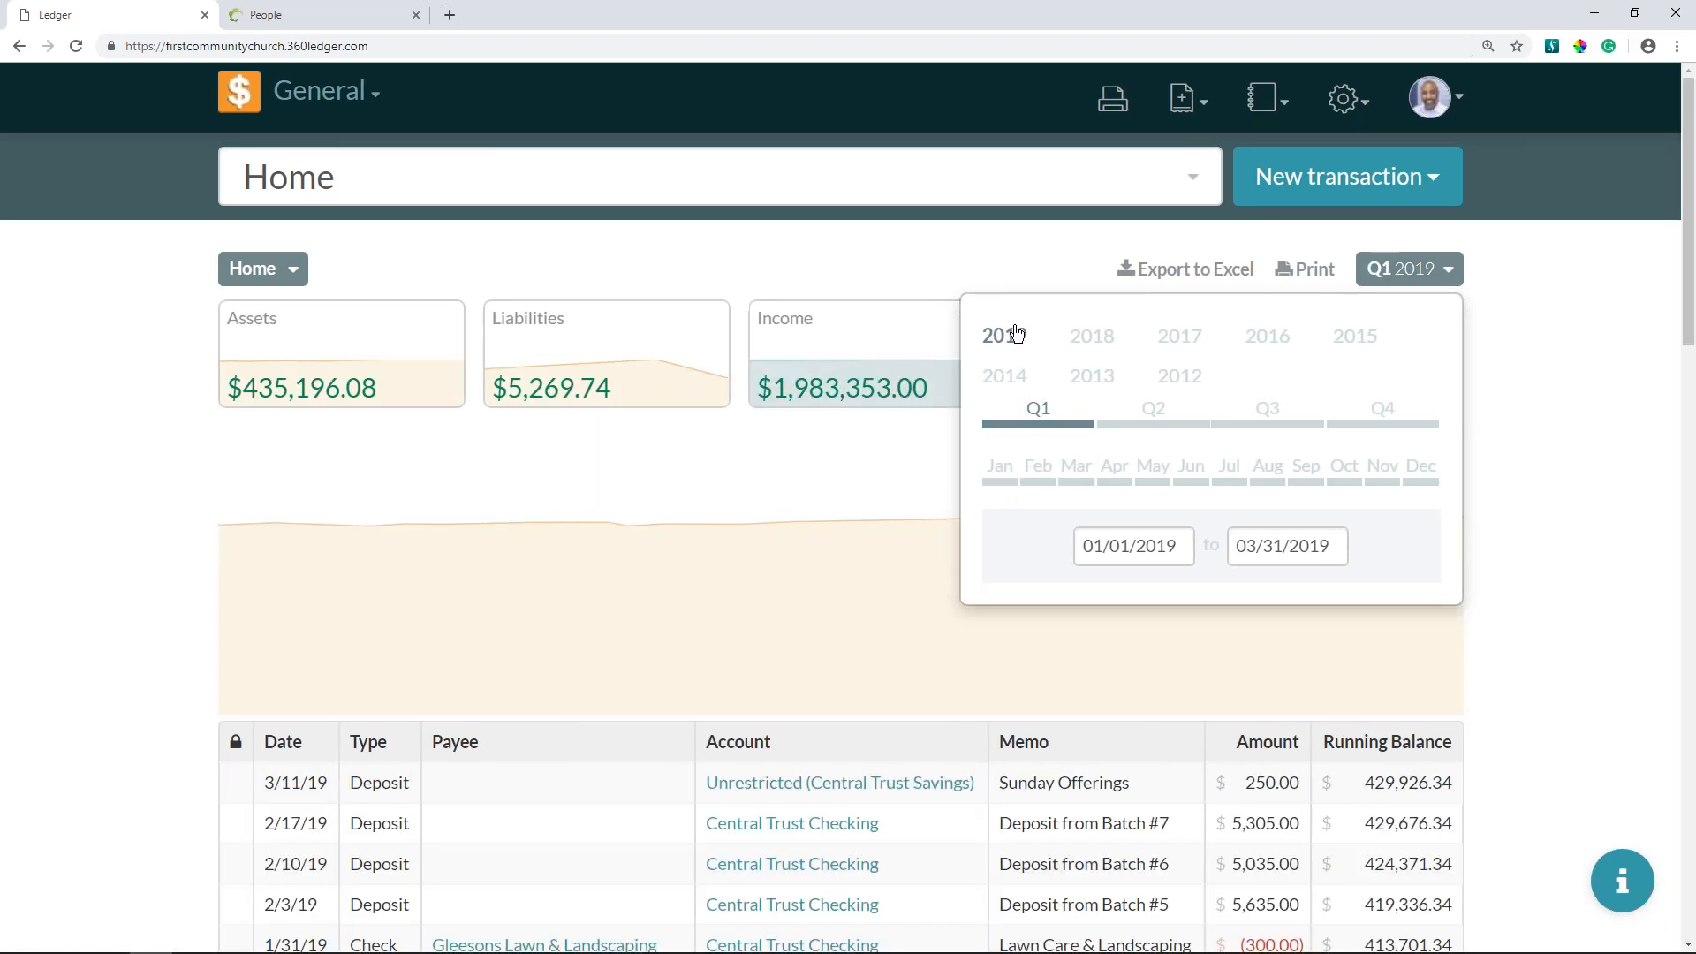
left_click(1016, 333)
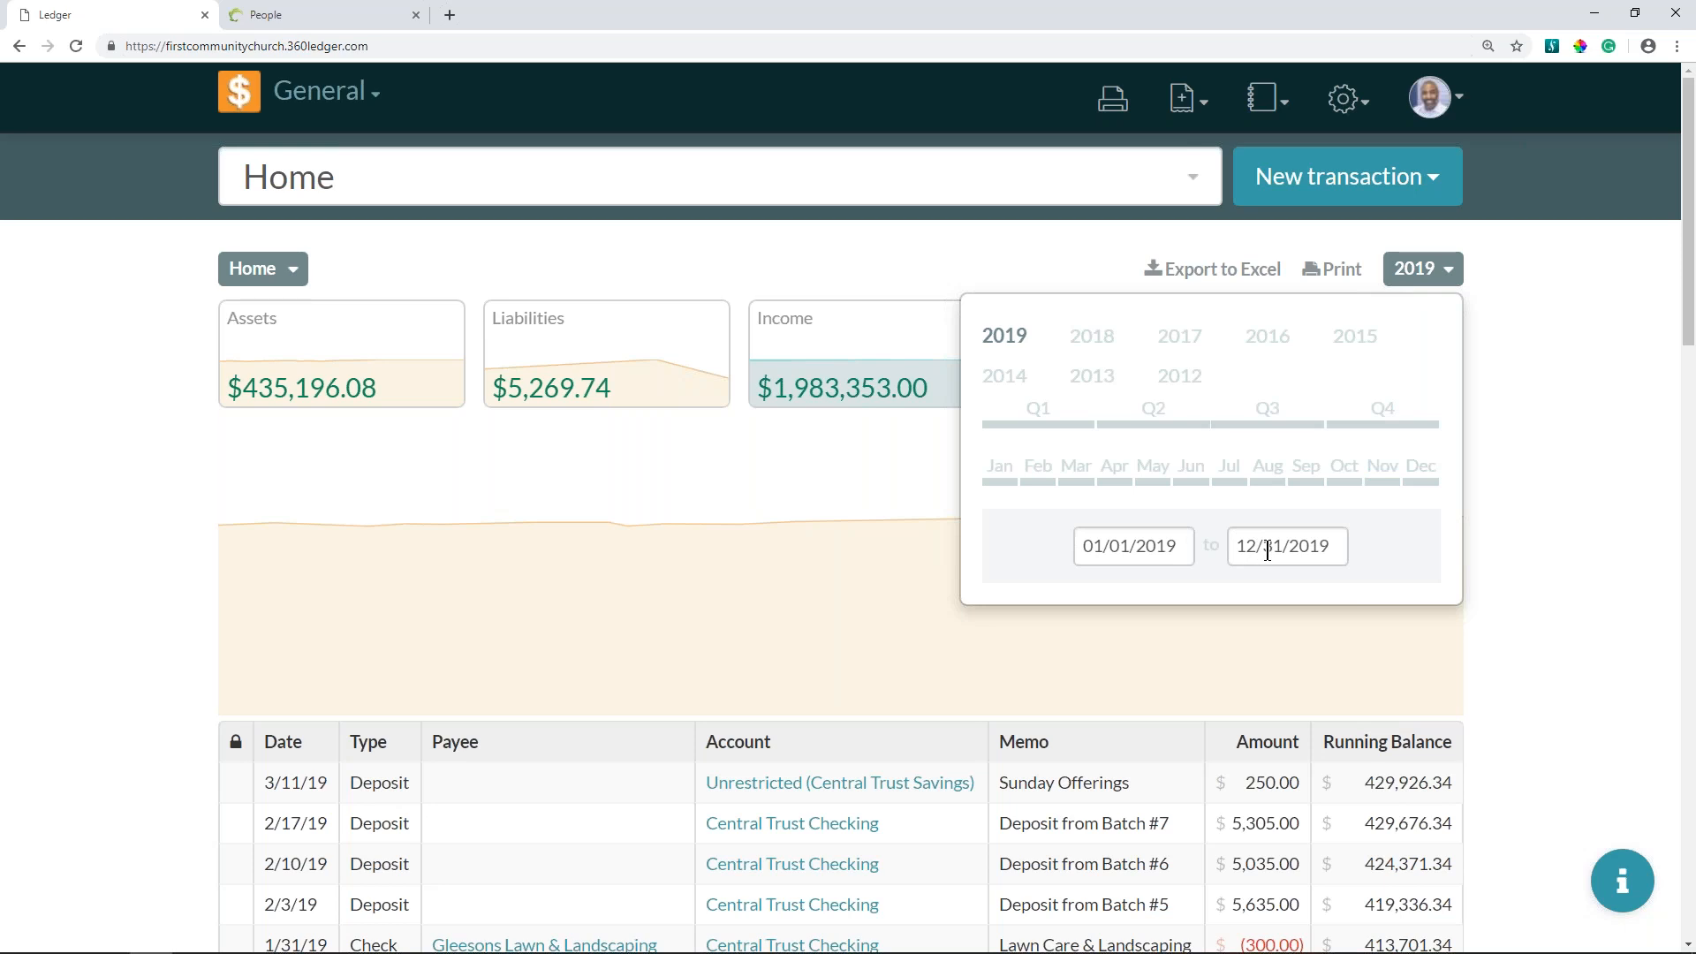
- Close the date range selector, open the Sunday Offerings deposit from the register to review its entries, and close it without editing
left_click(1432, 279)
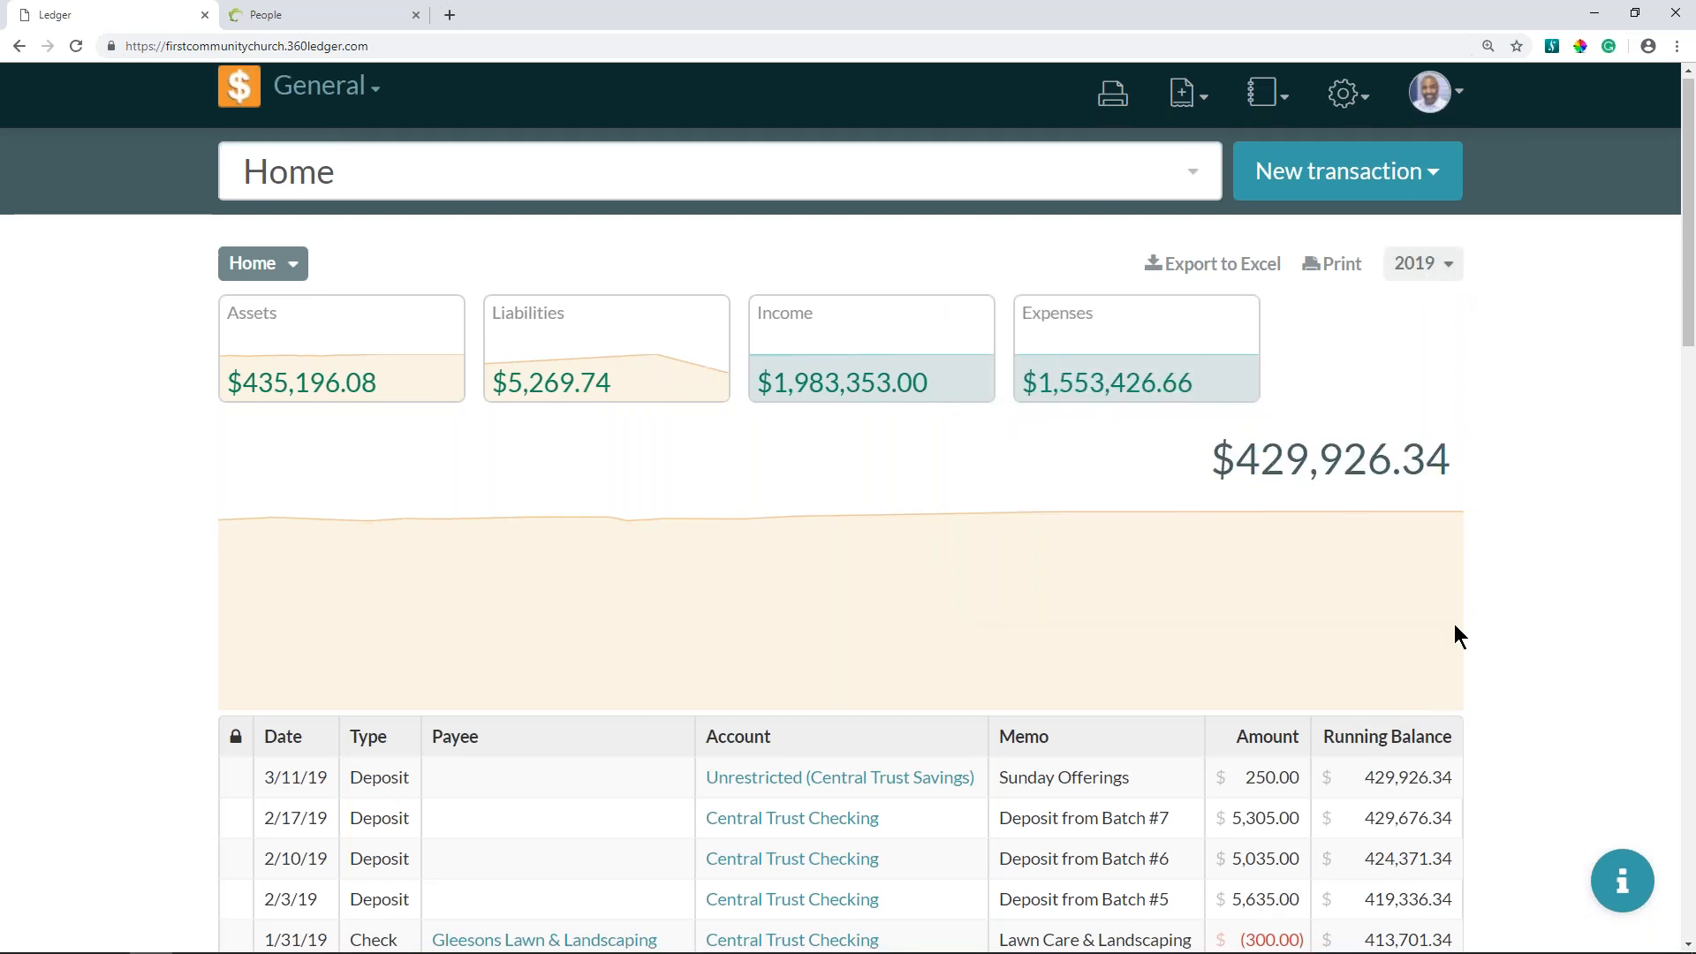
scroll(1453, 623, "down", 4)
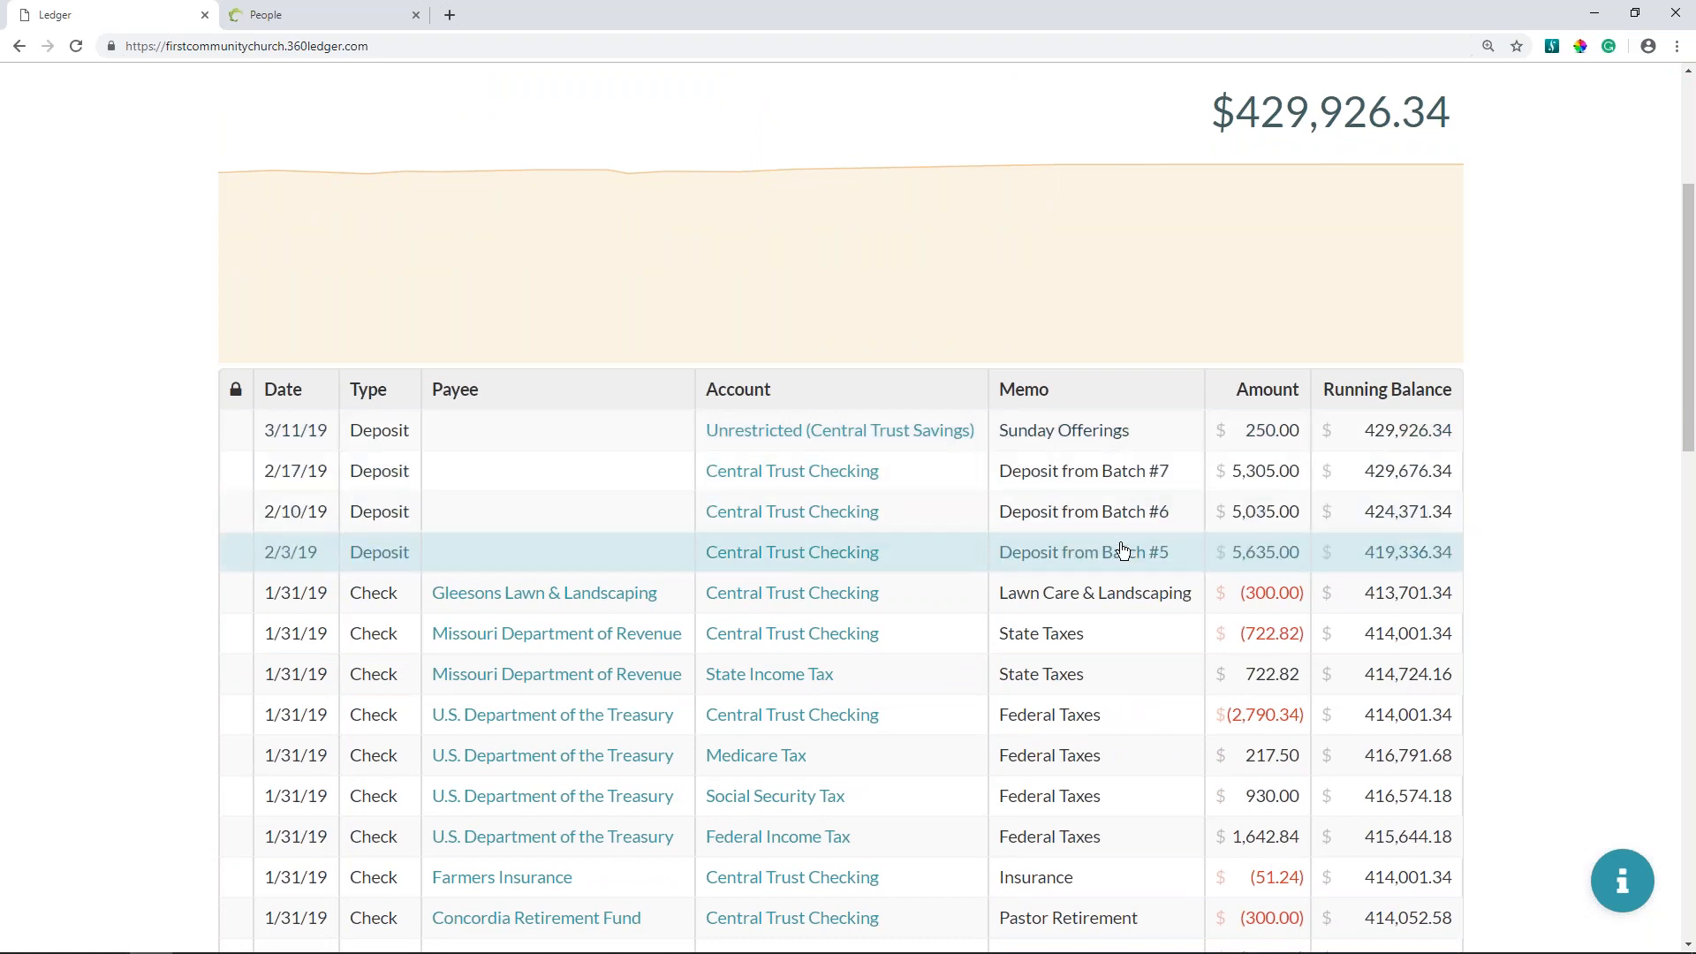
left_click(573, 435)
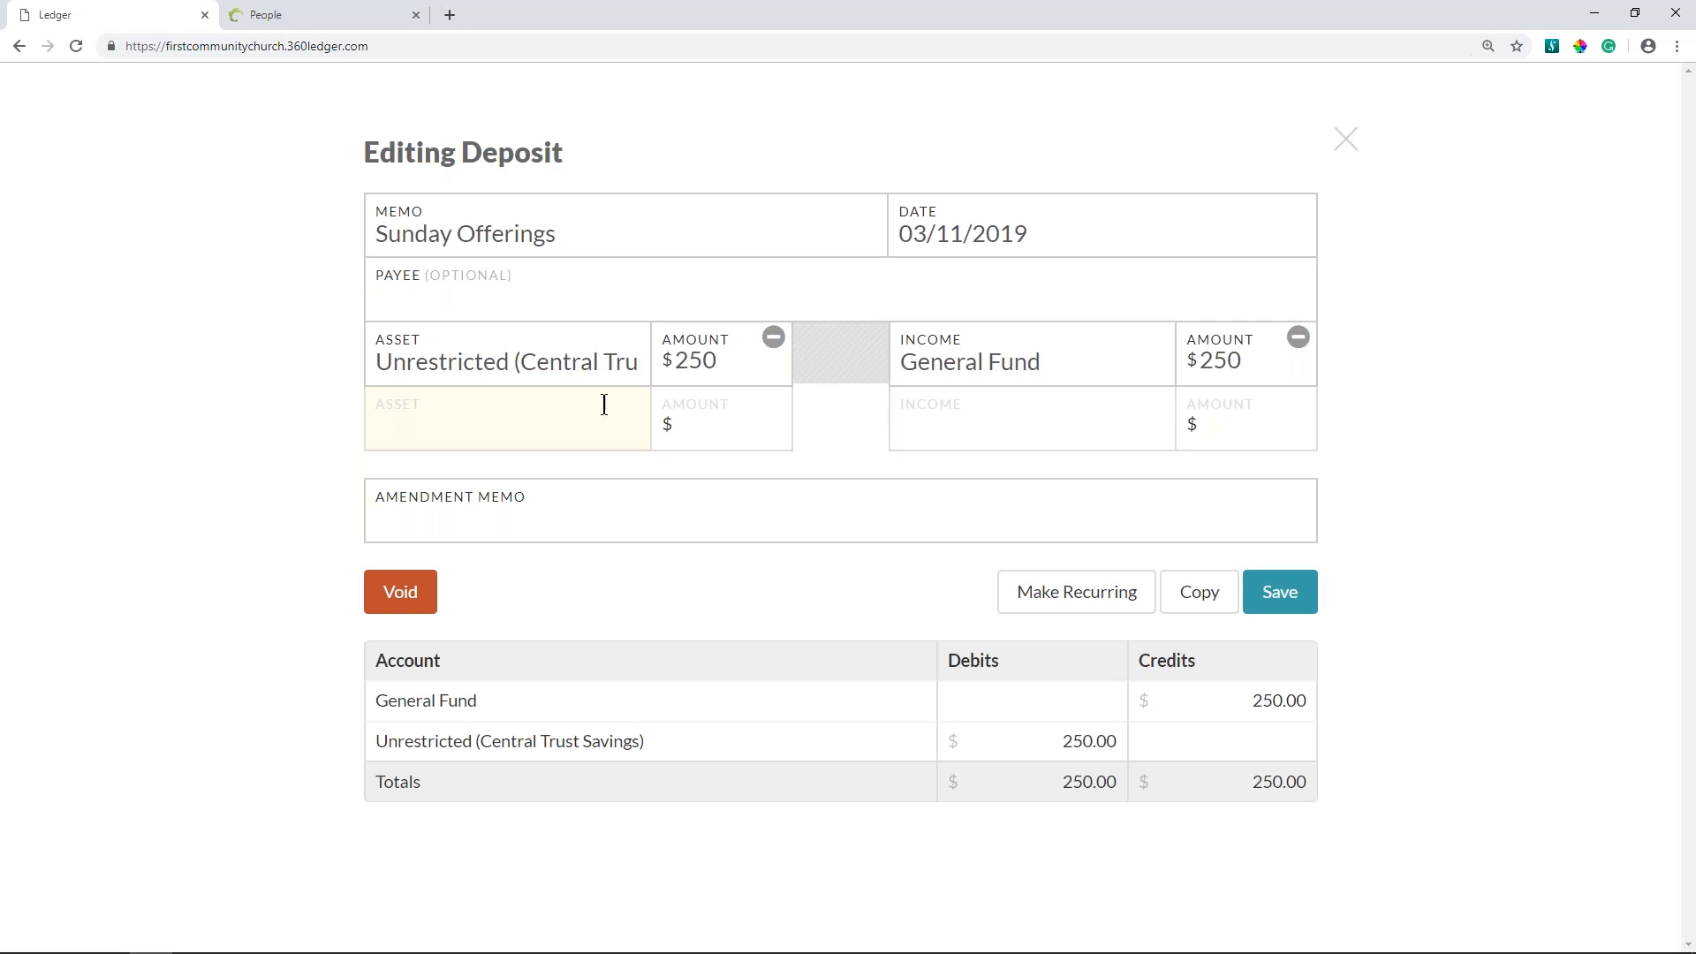
left_click(1343, 148)
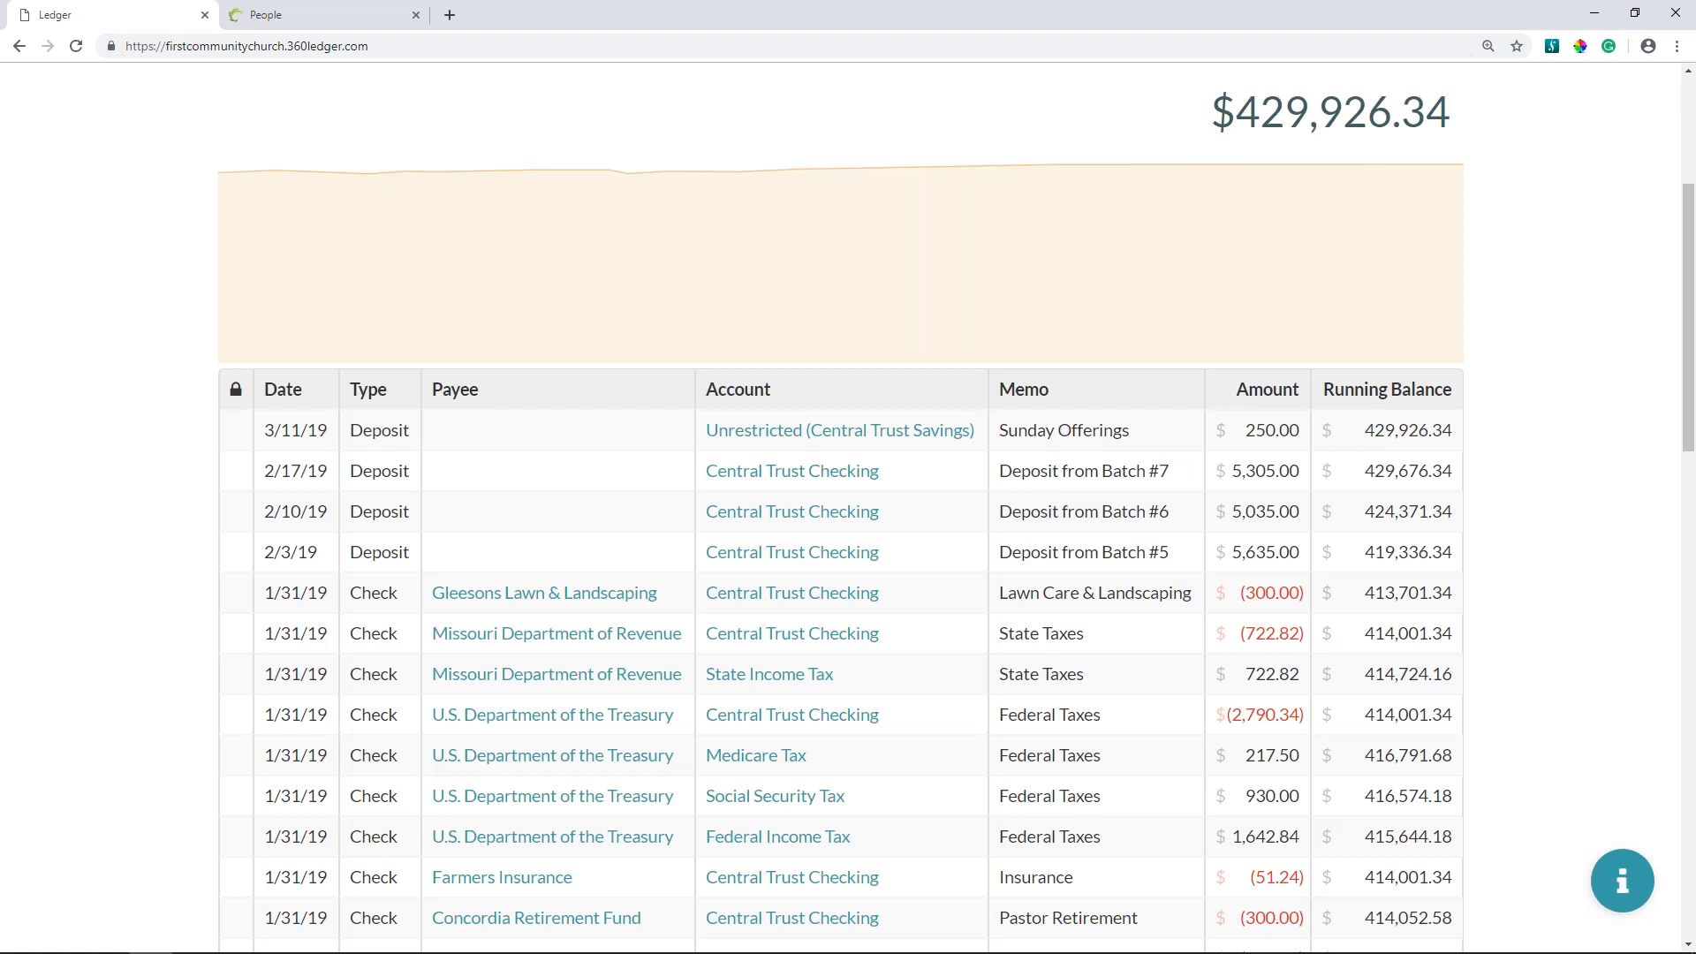
scroll(1343, 177, "up", 4)
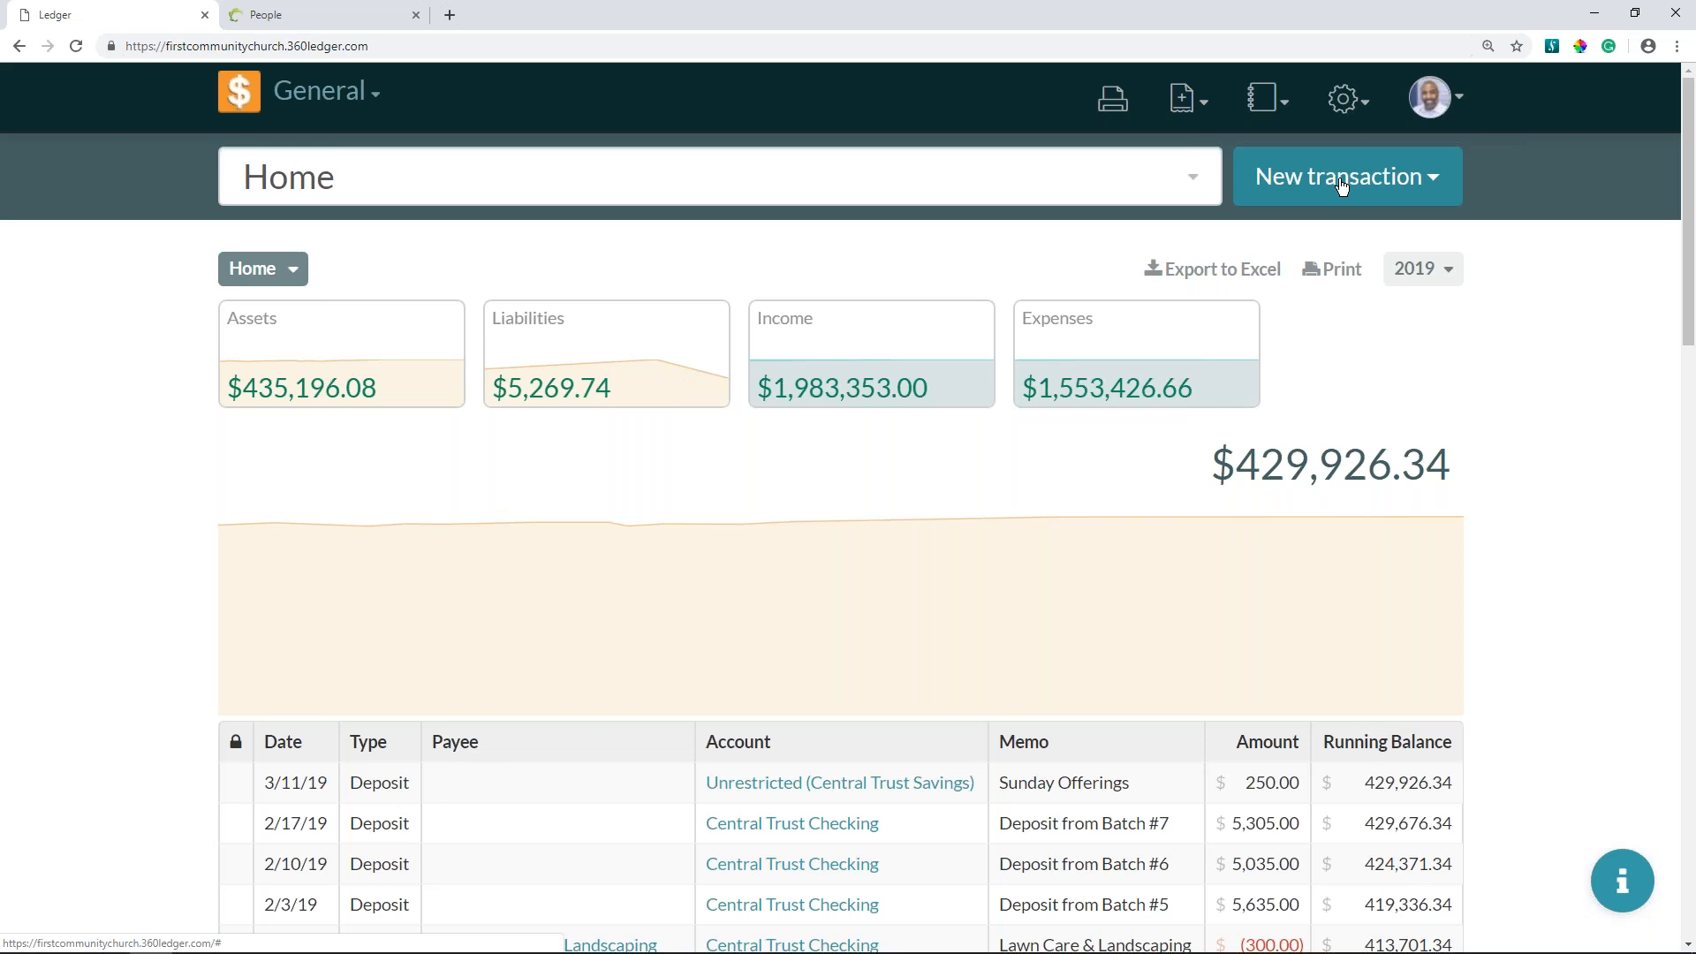
- Switch to the 360Members site, extend the Offerings date range back to Feb 16, and create a new batch dated Mar 10, 2019
left_click(338, 20)
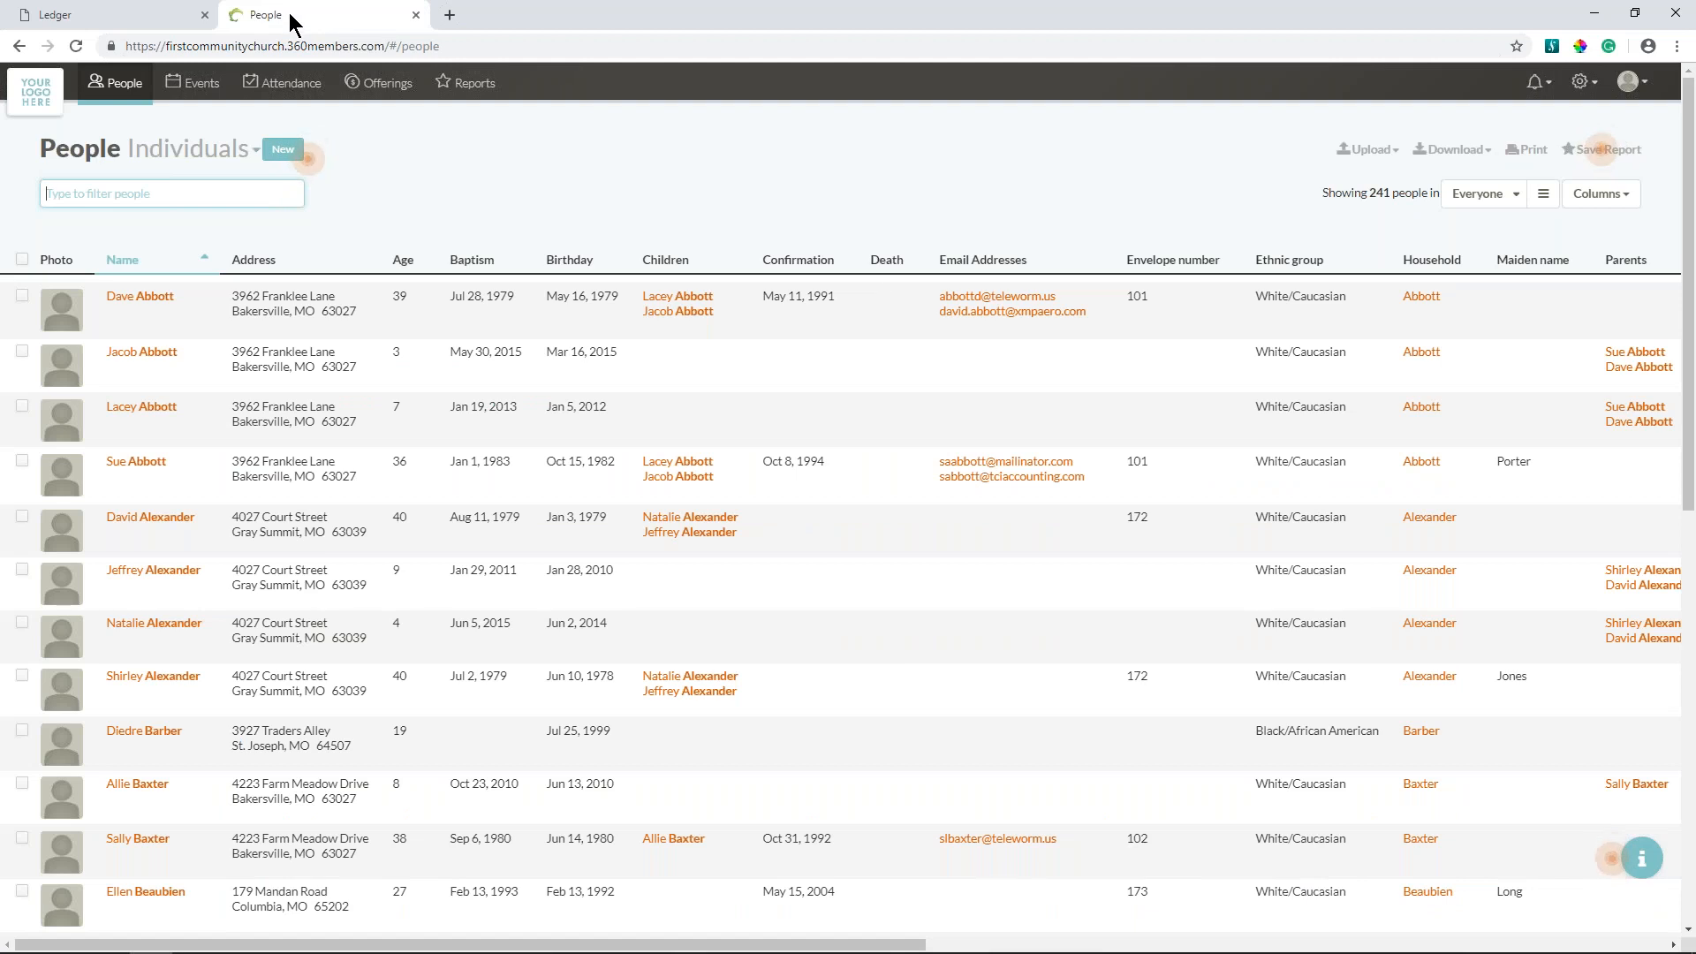
left_click(388, 85)
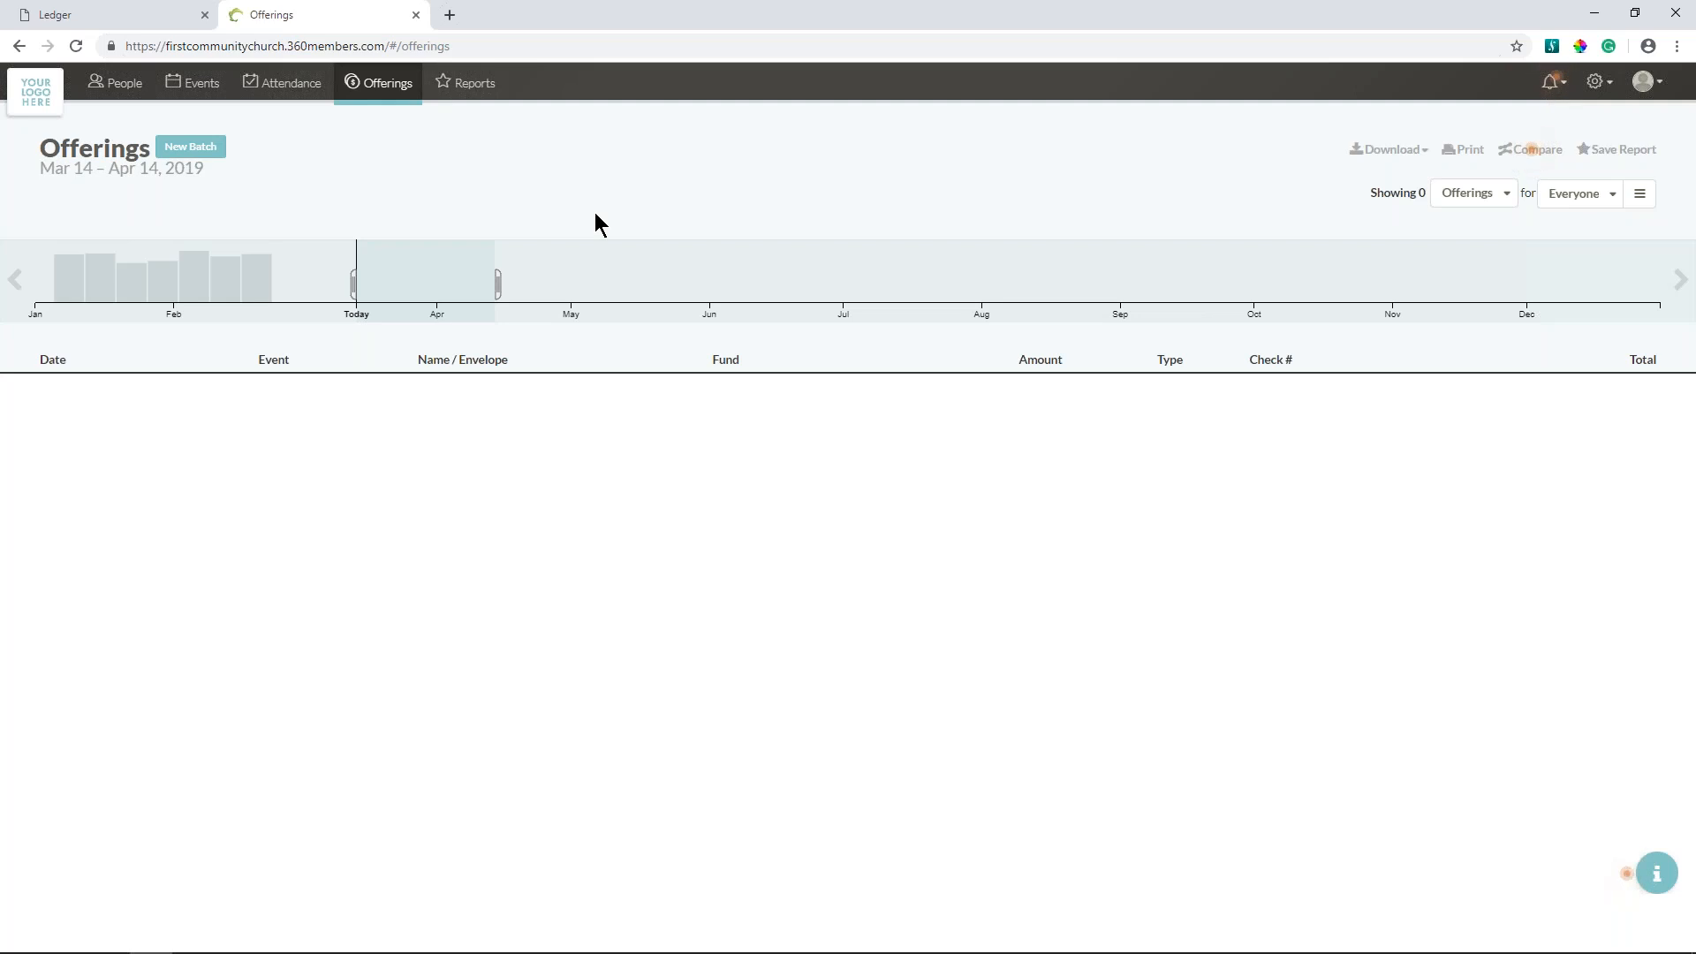
left_click_drag(353, 283, 236, 270)
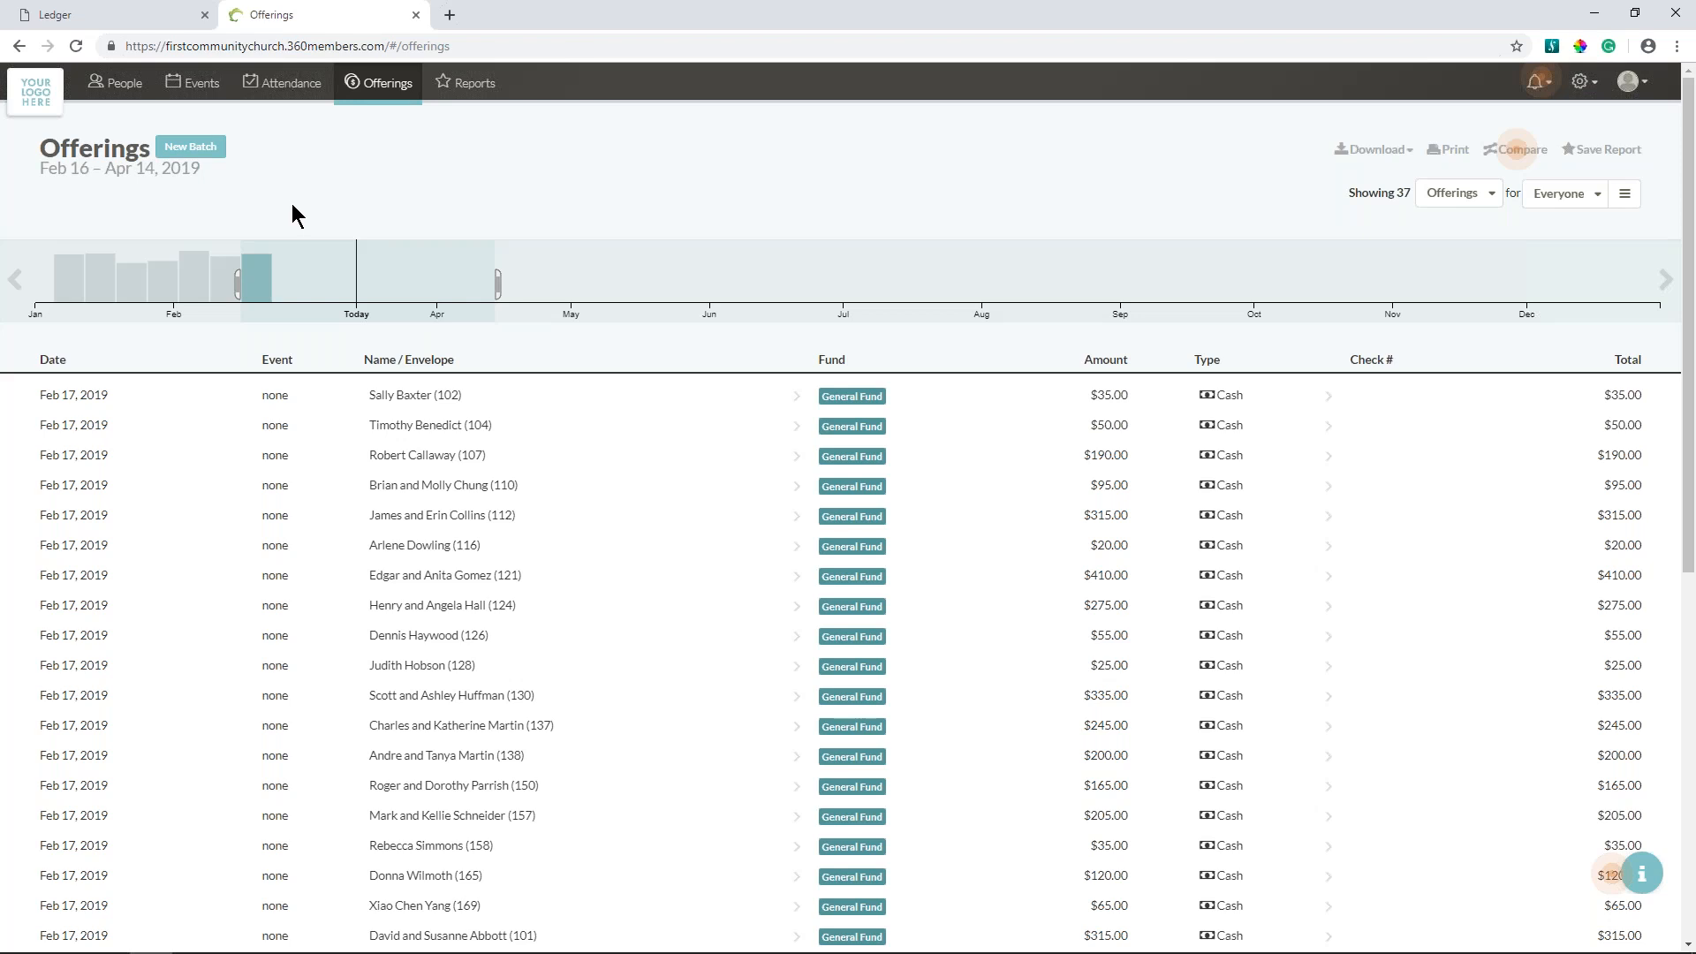
left_click(190, 147)
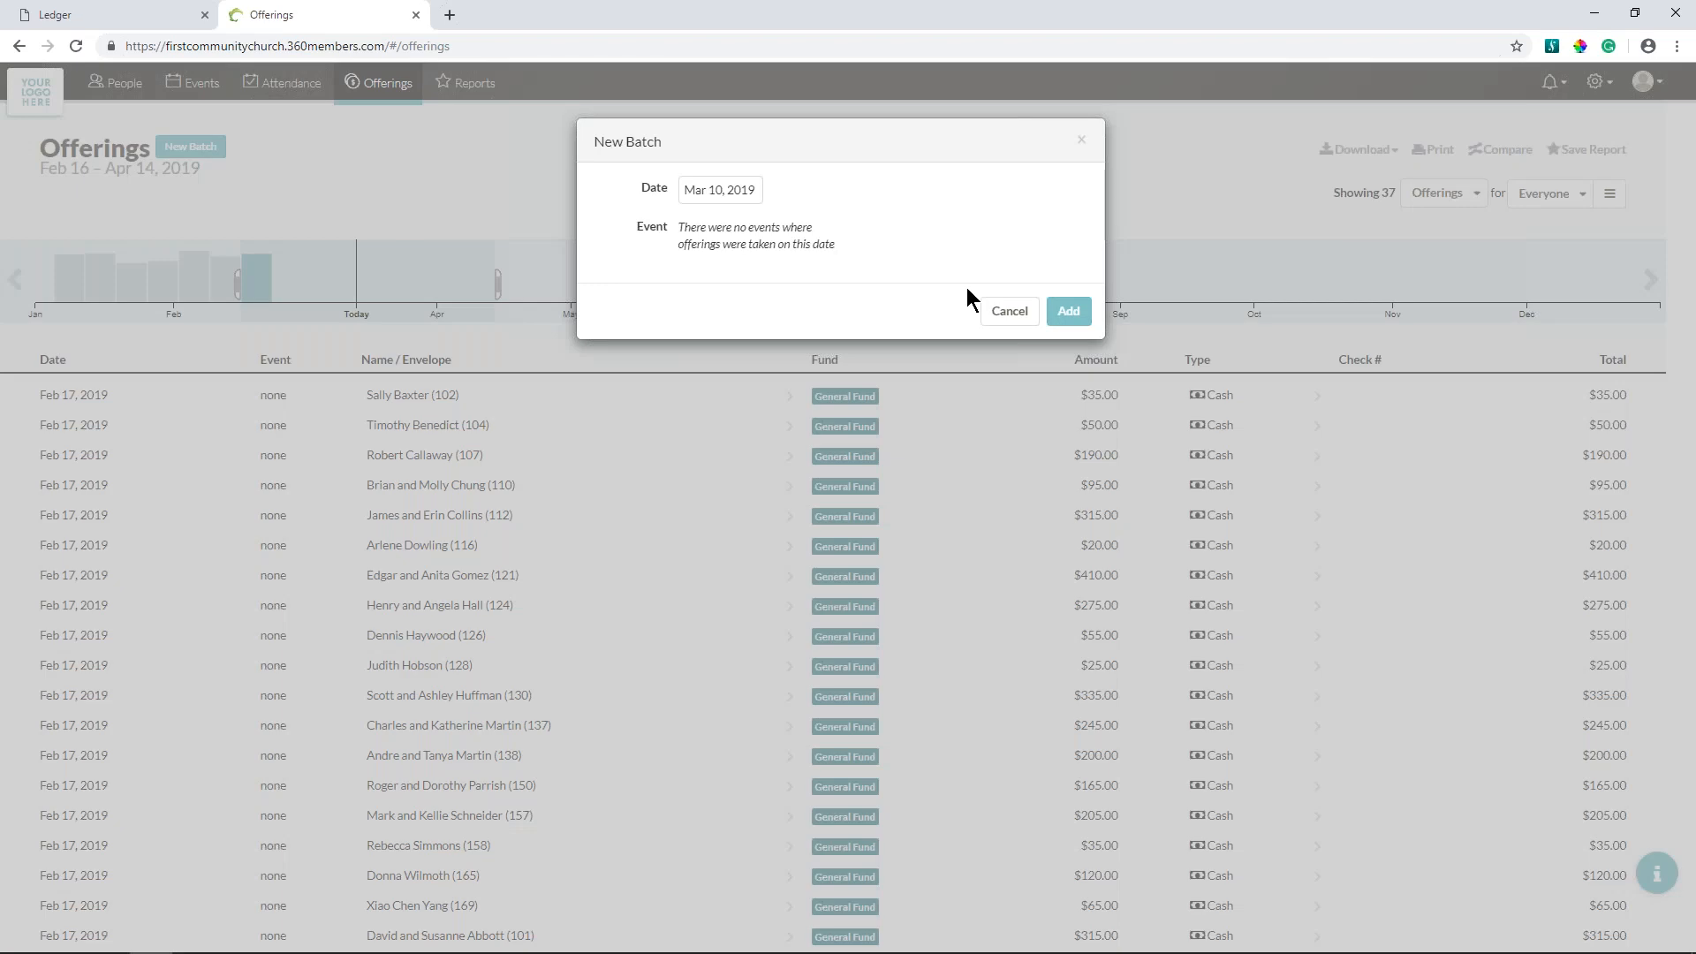
left_click(1068, 311)
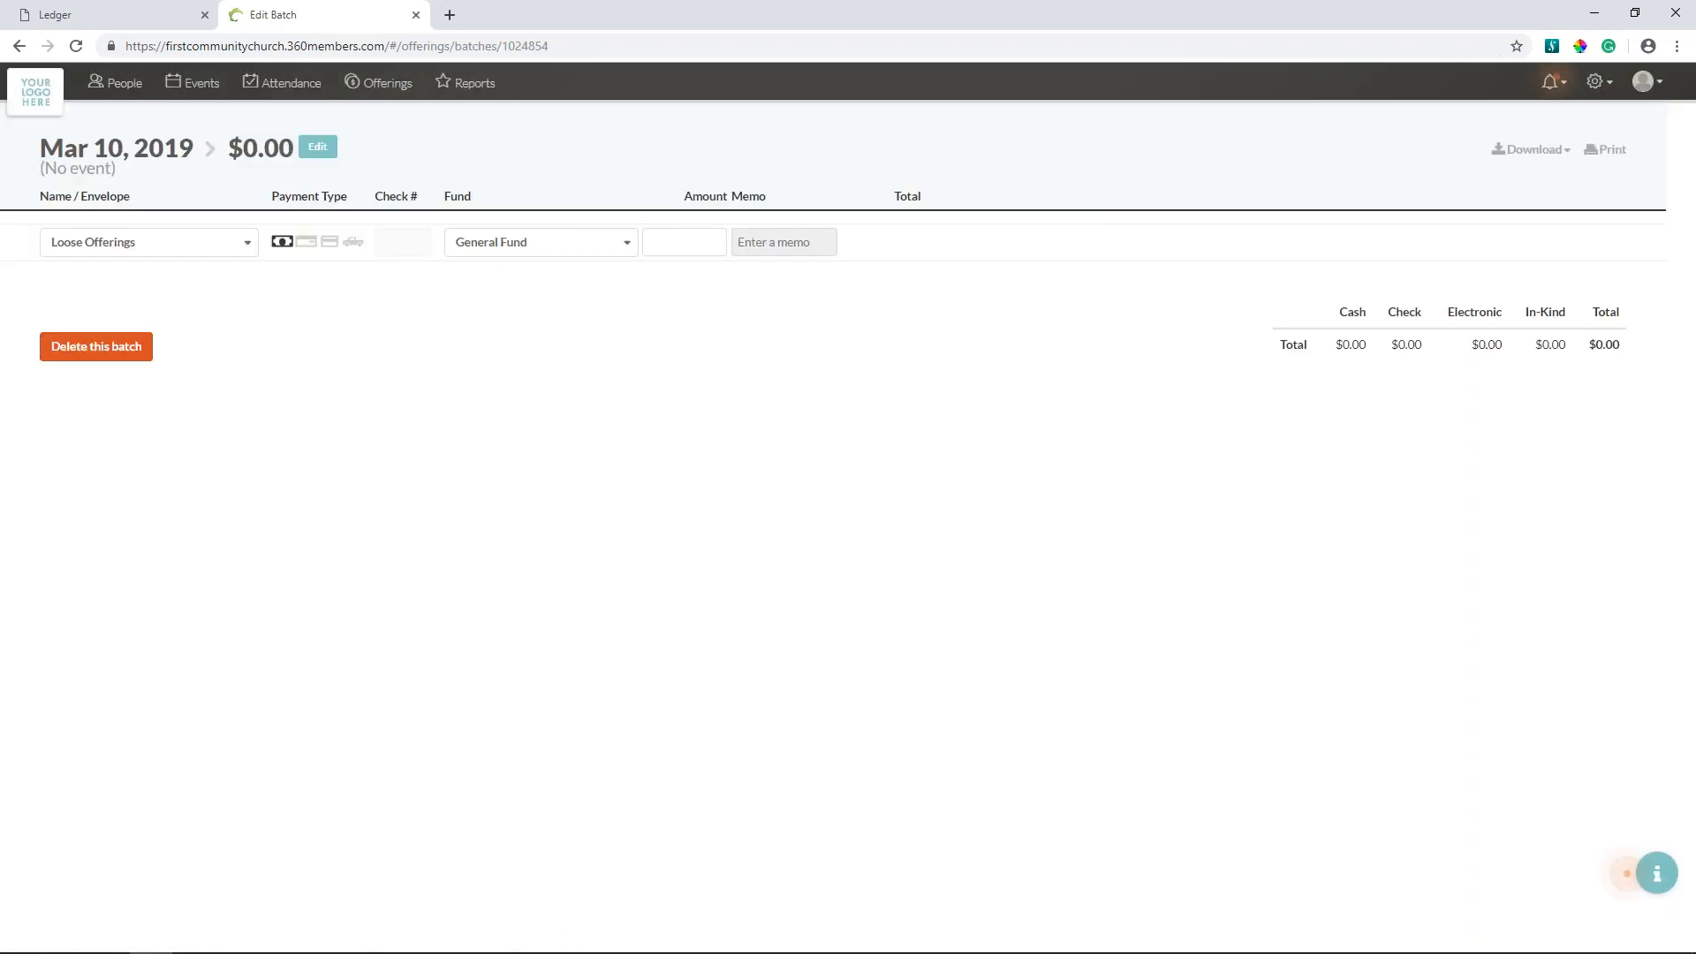
- Add a cash offering of 1000 to the General Fund for the first couple in the donor list
left_click(249, 250)
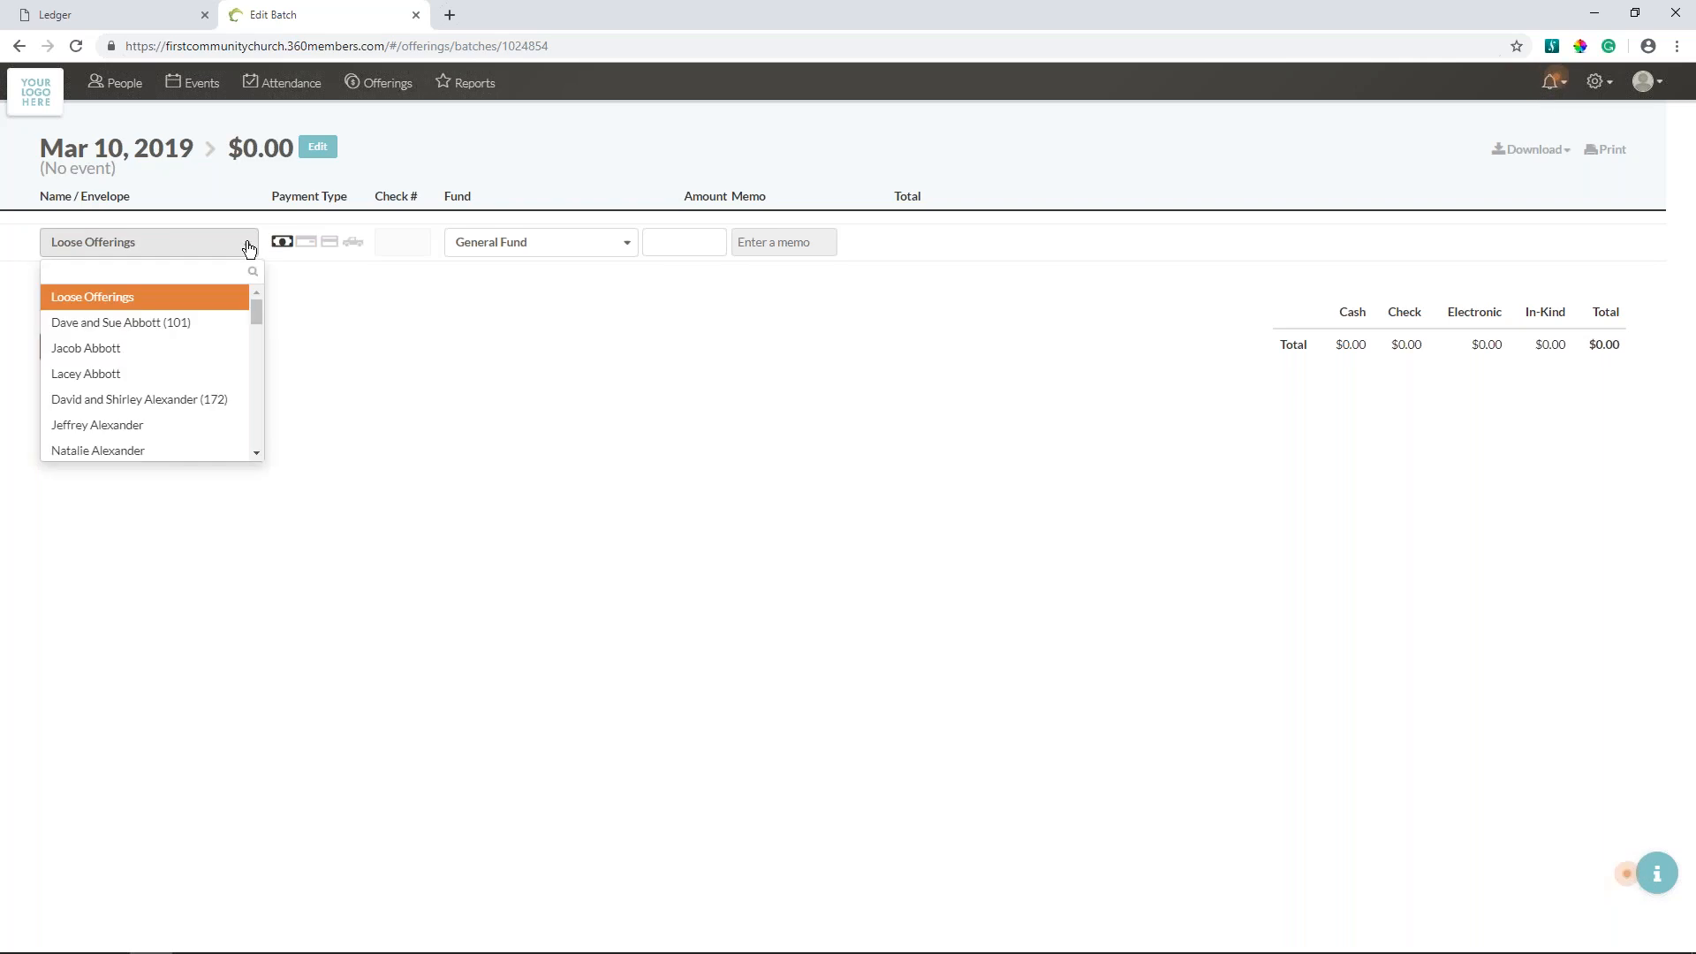
left_click(181, 325)
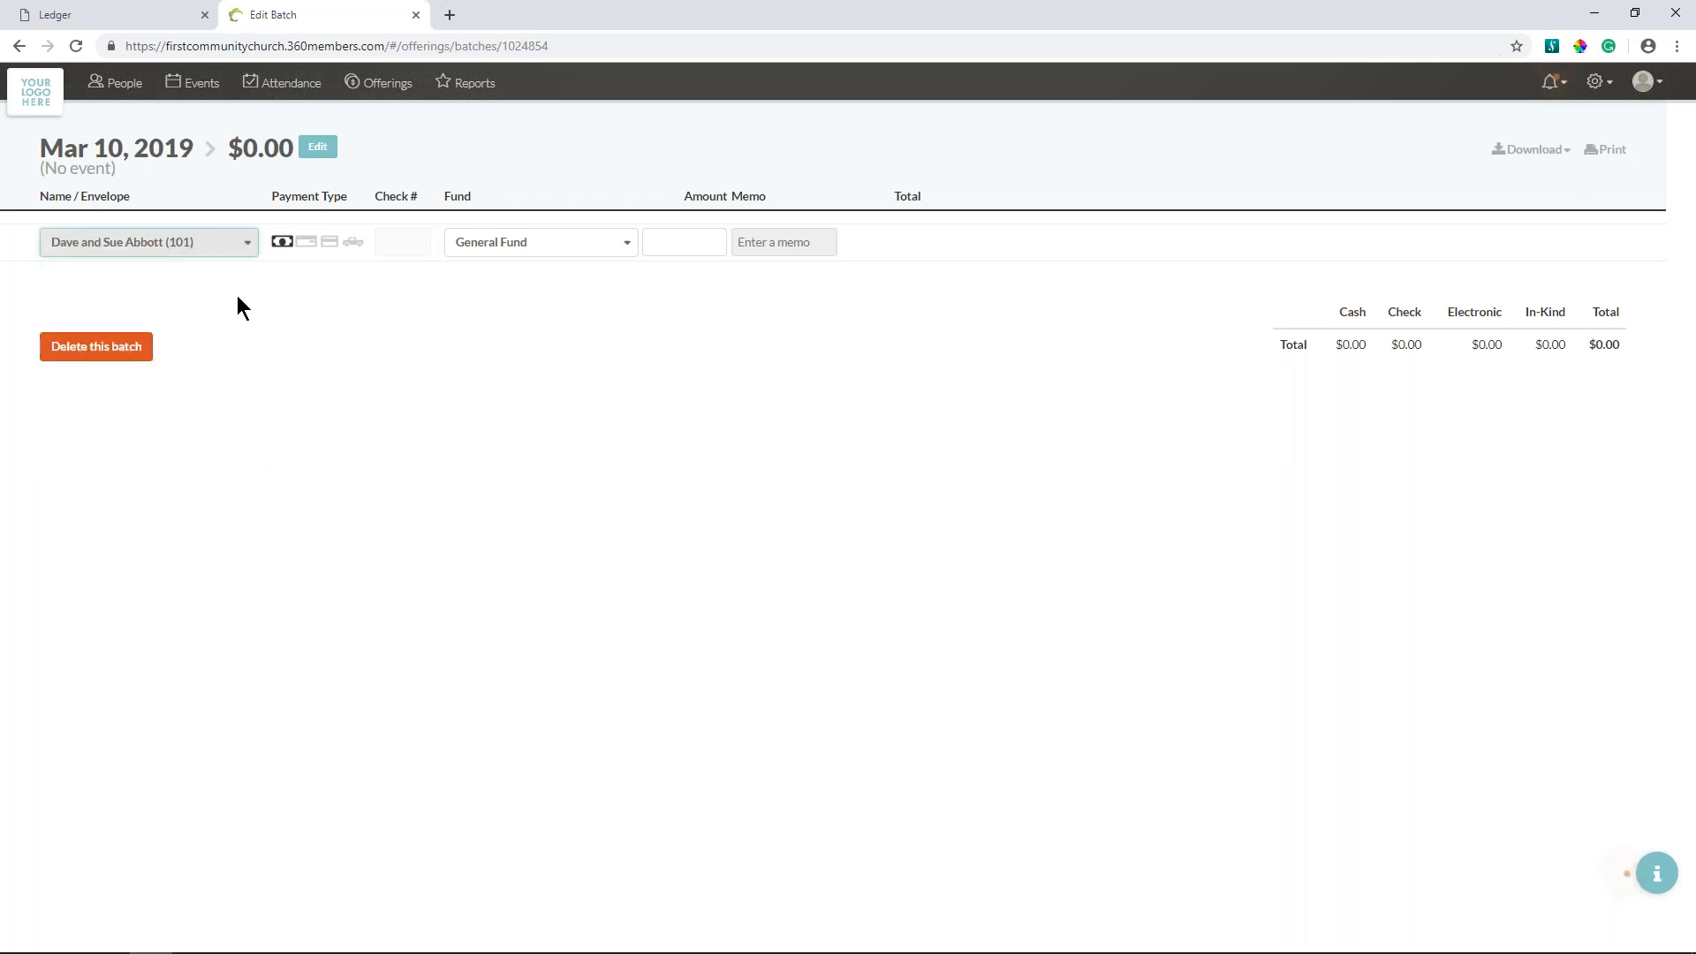
left_click(304, 242)
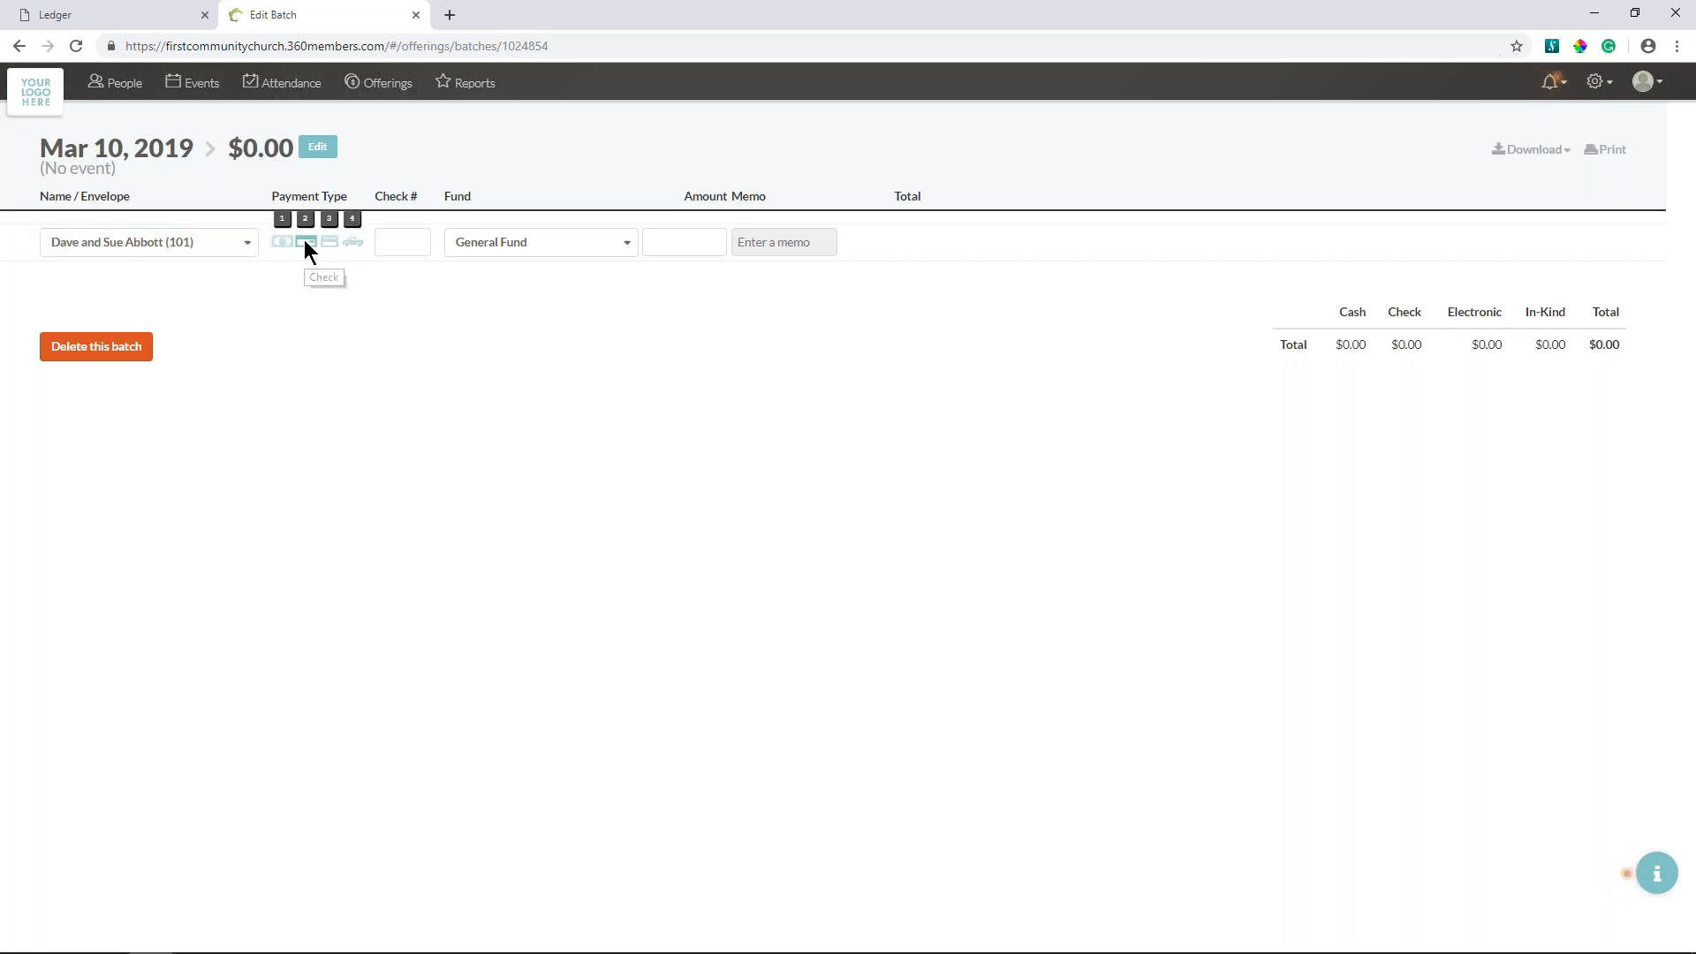
left_click(352, 242)
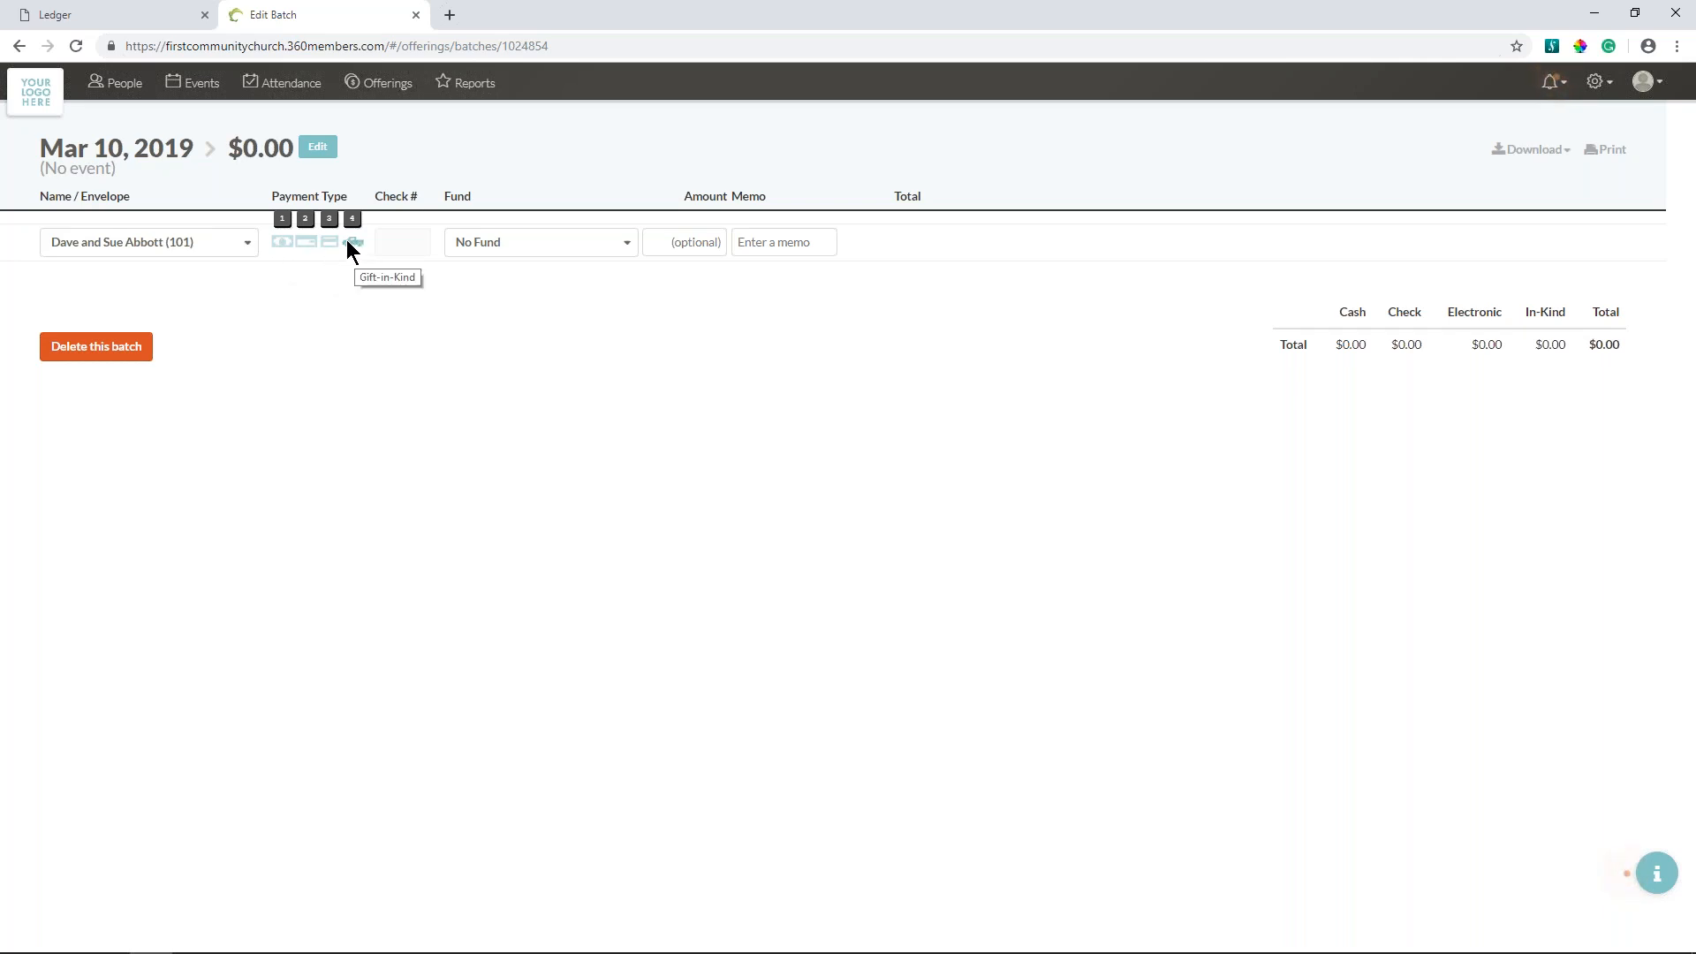
left_click(283, 242)
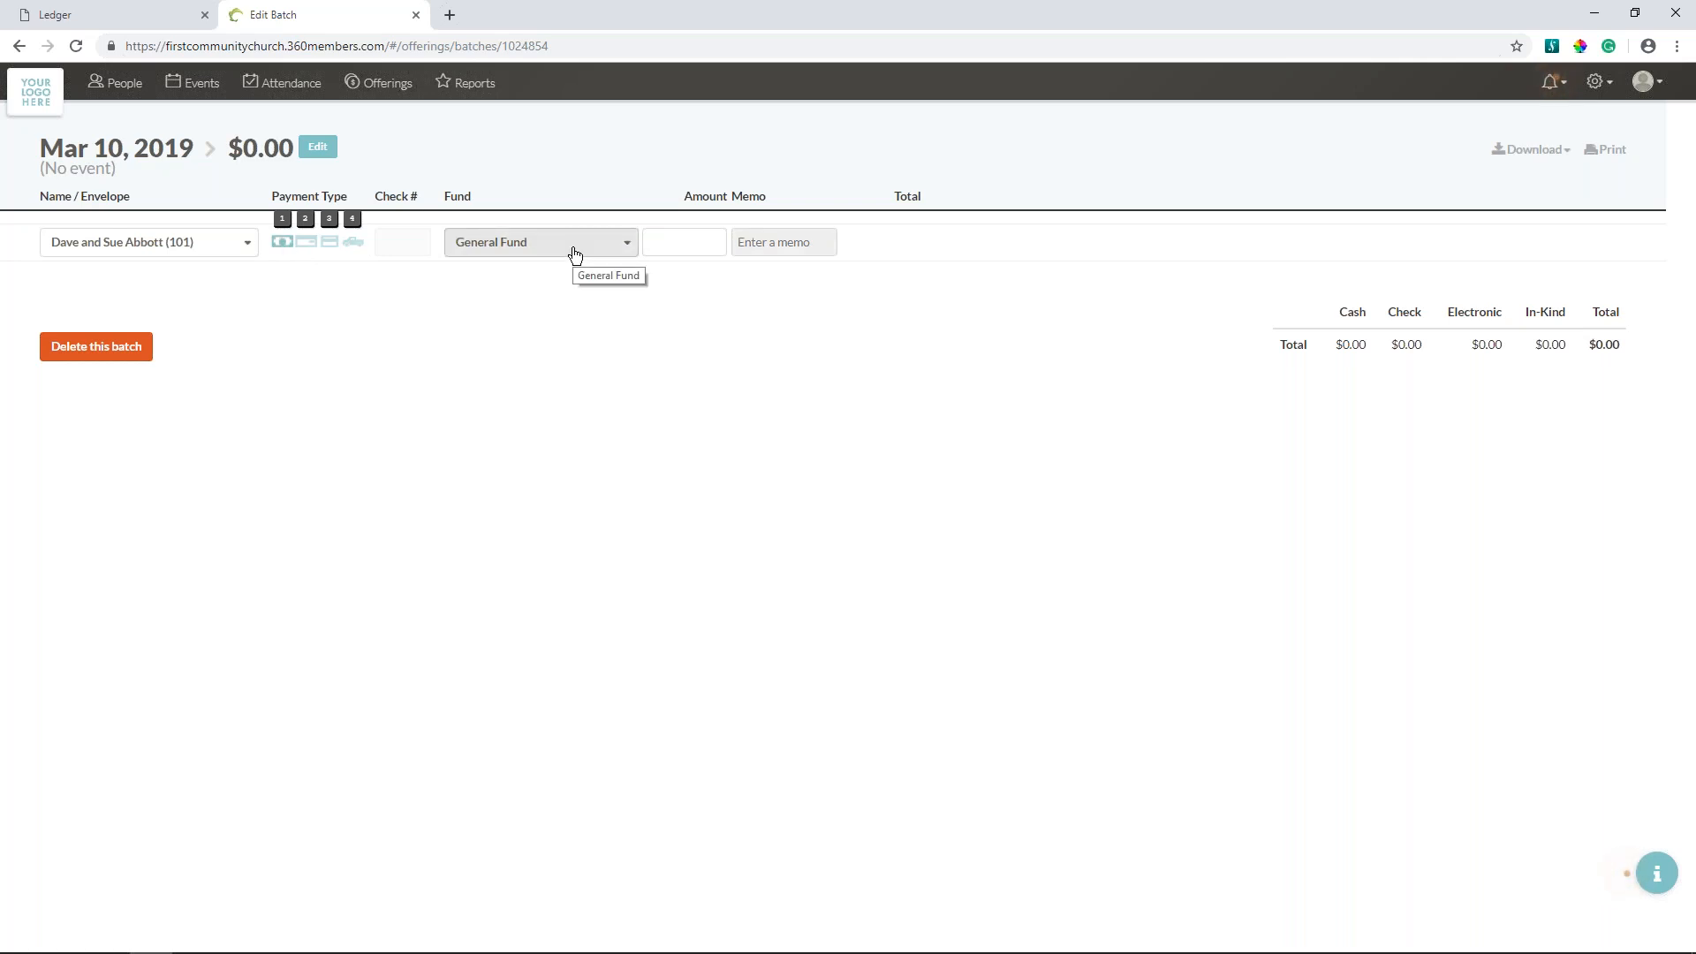
left_click(664, 242)
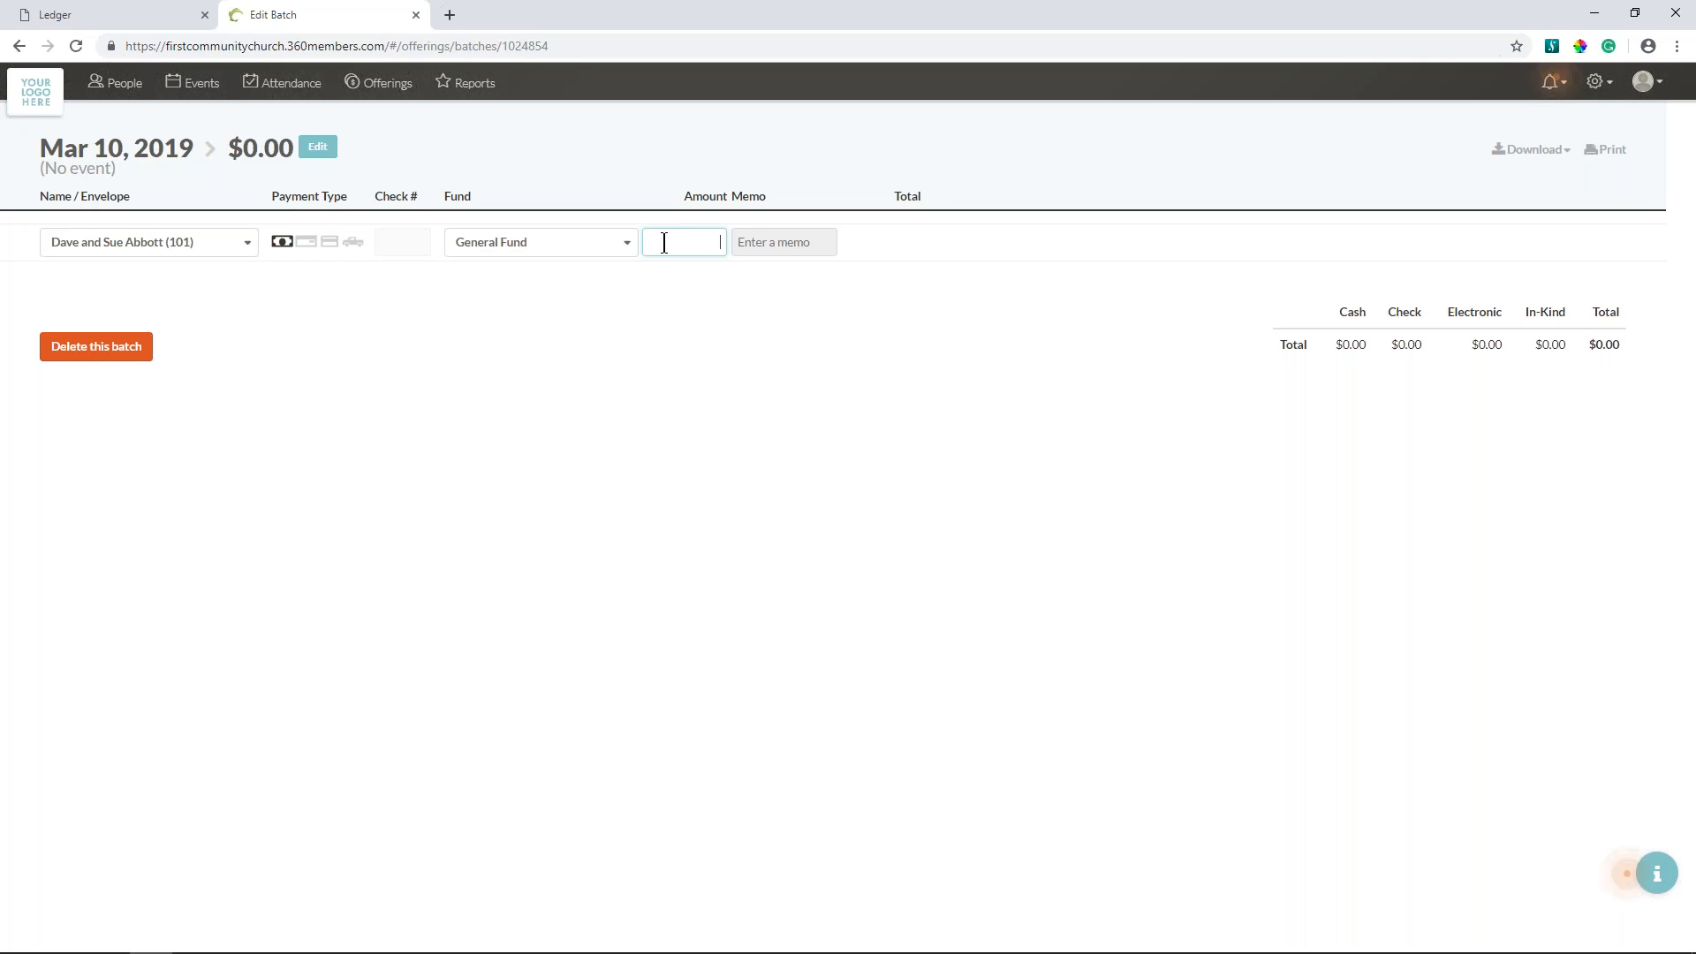
type("1000")
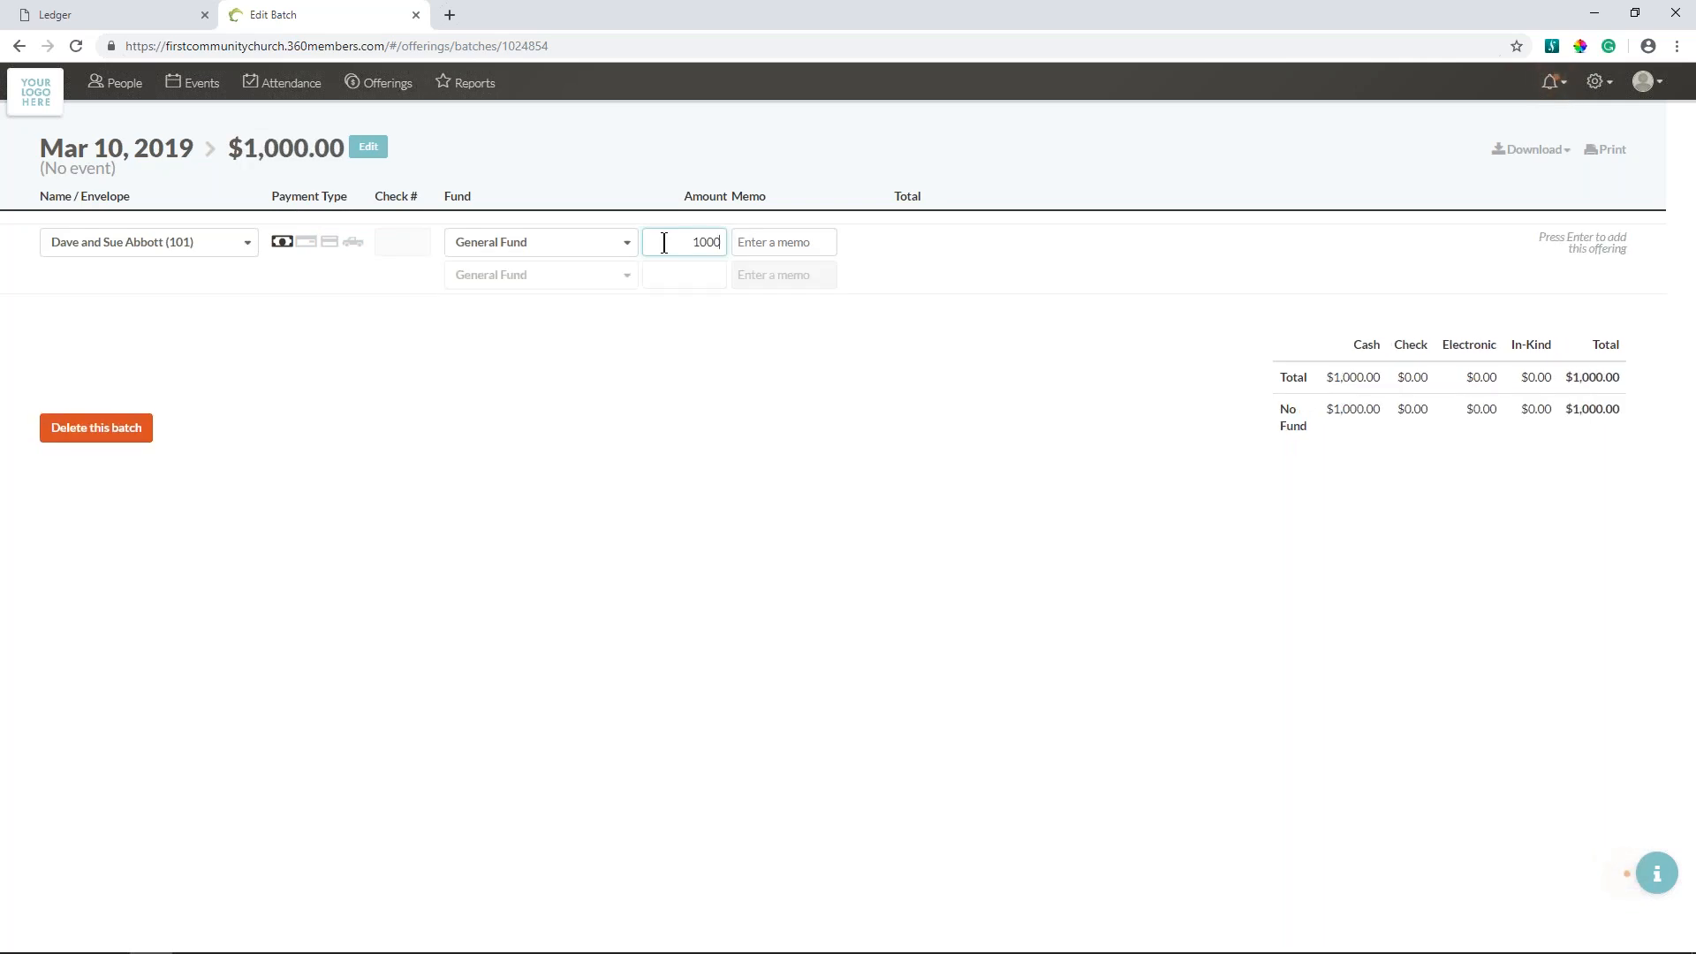
key("Return")
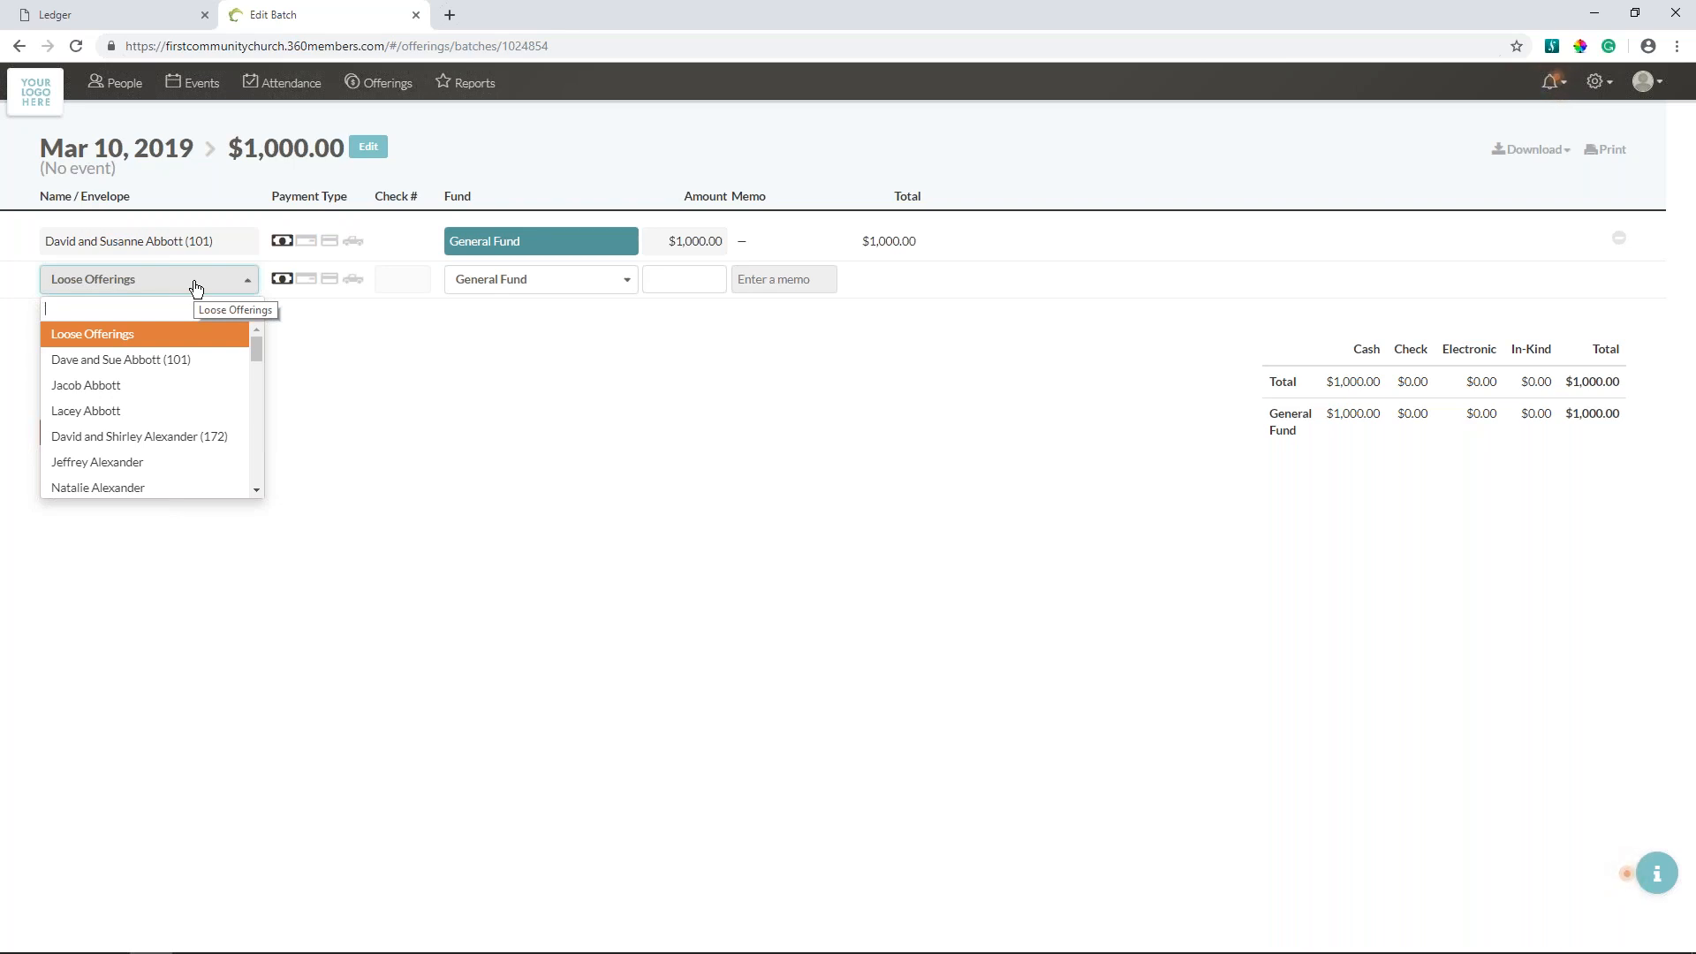
- Start a second offering for a donor couple looked up by envelope number, paid by check with check number 1234
type("172")
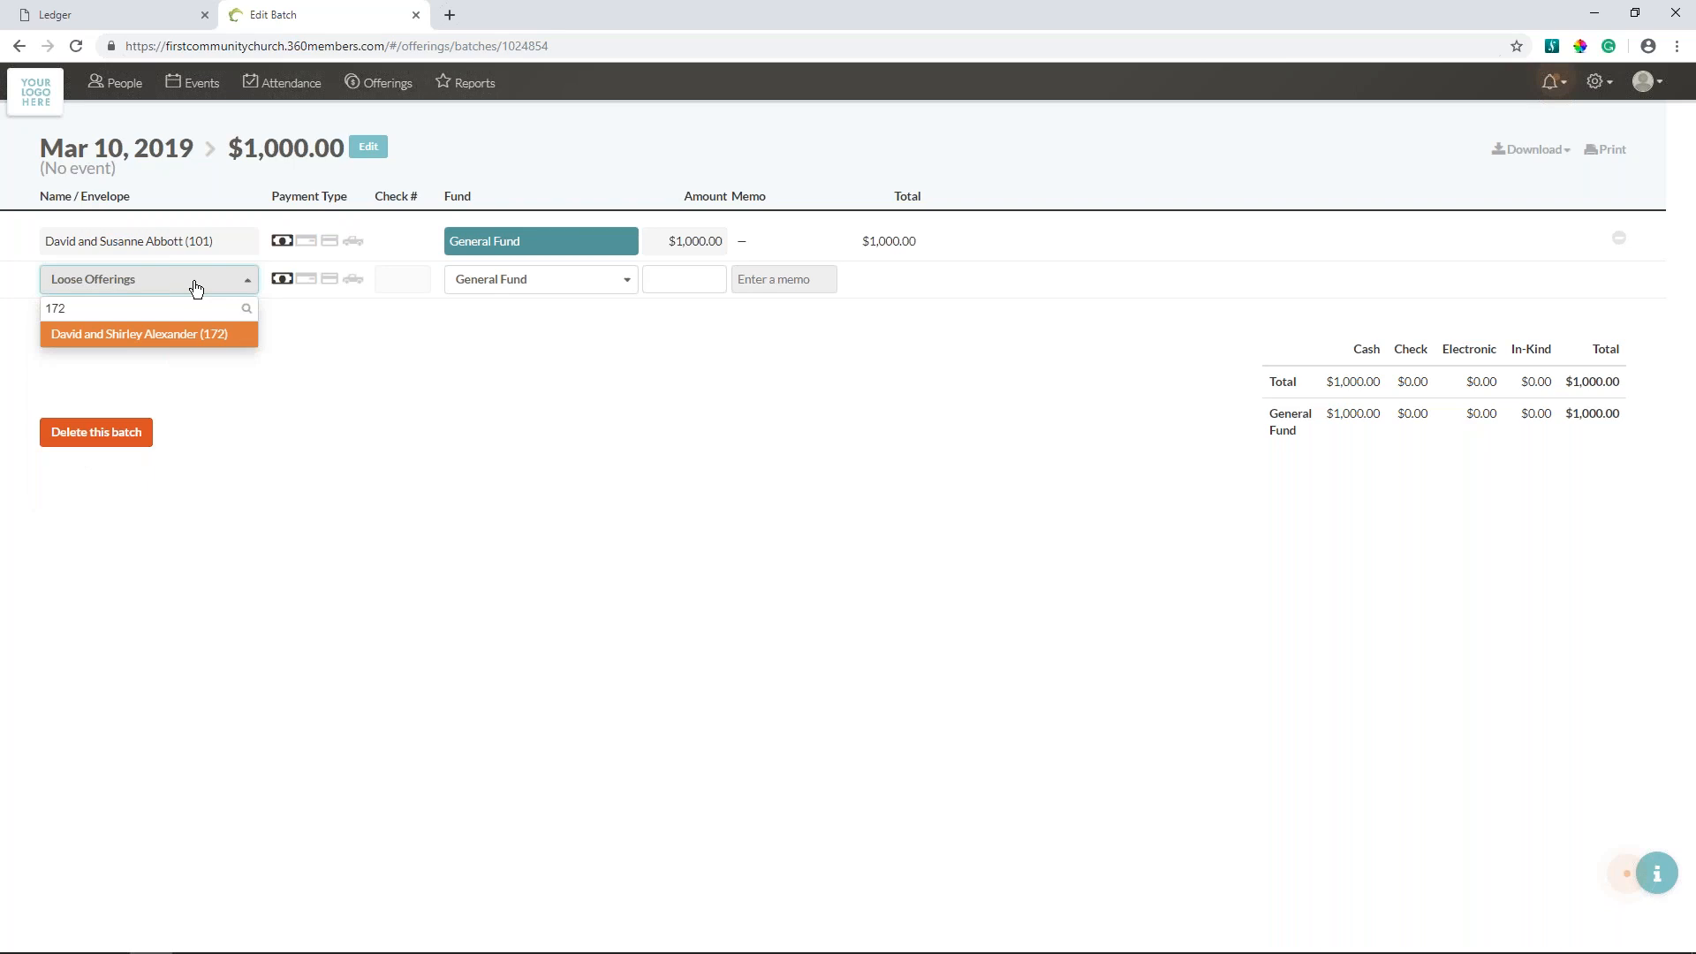
key("Return")
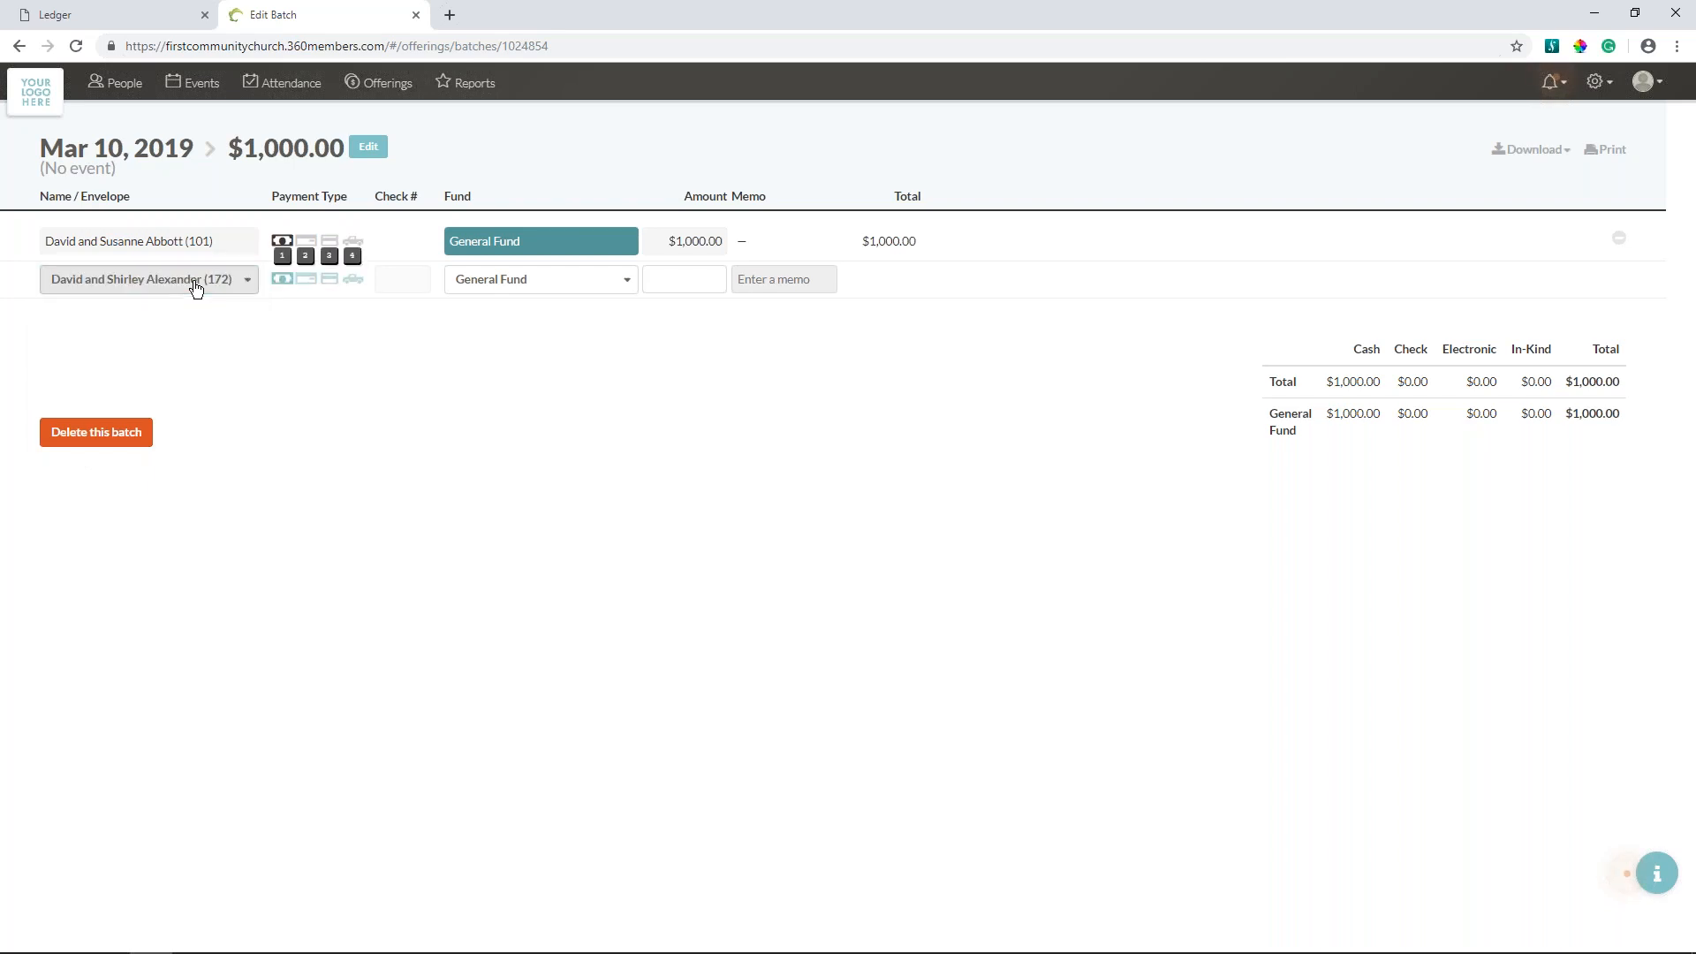
key("2")
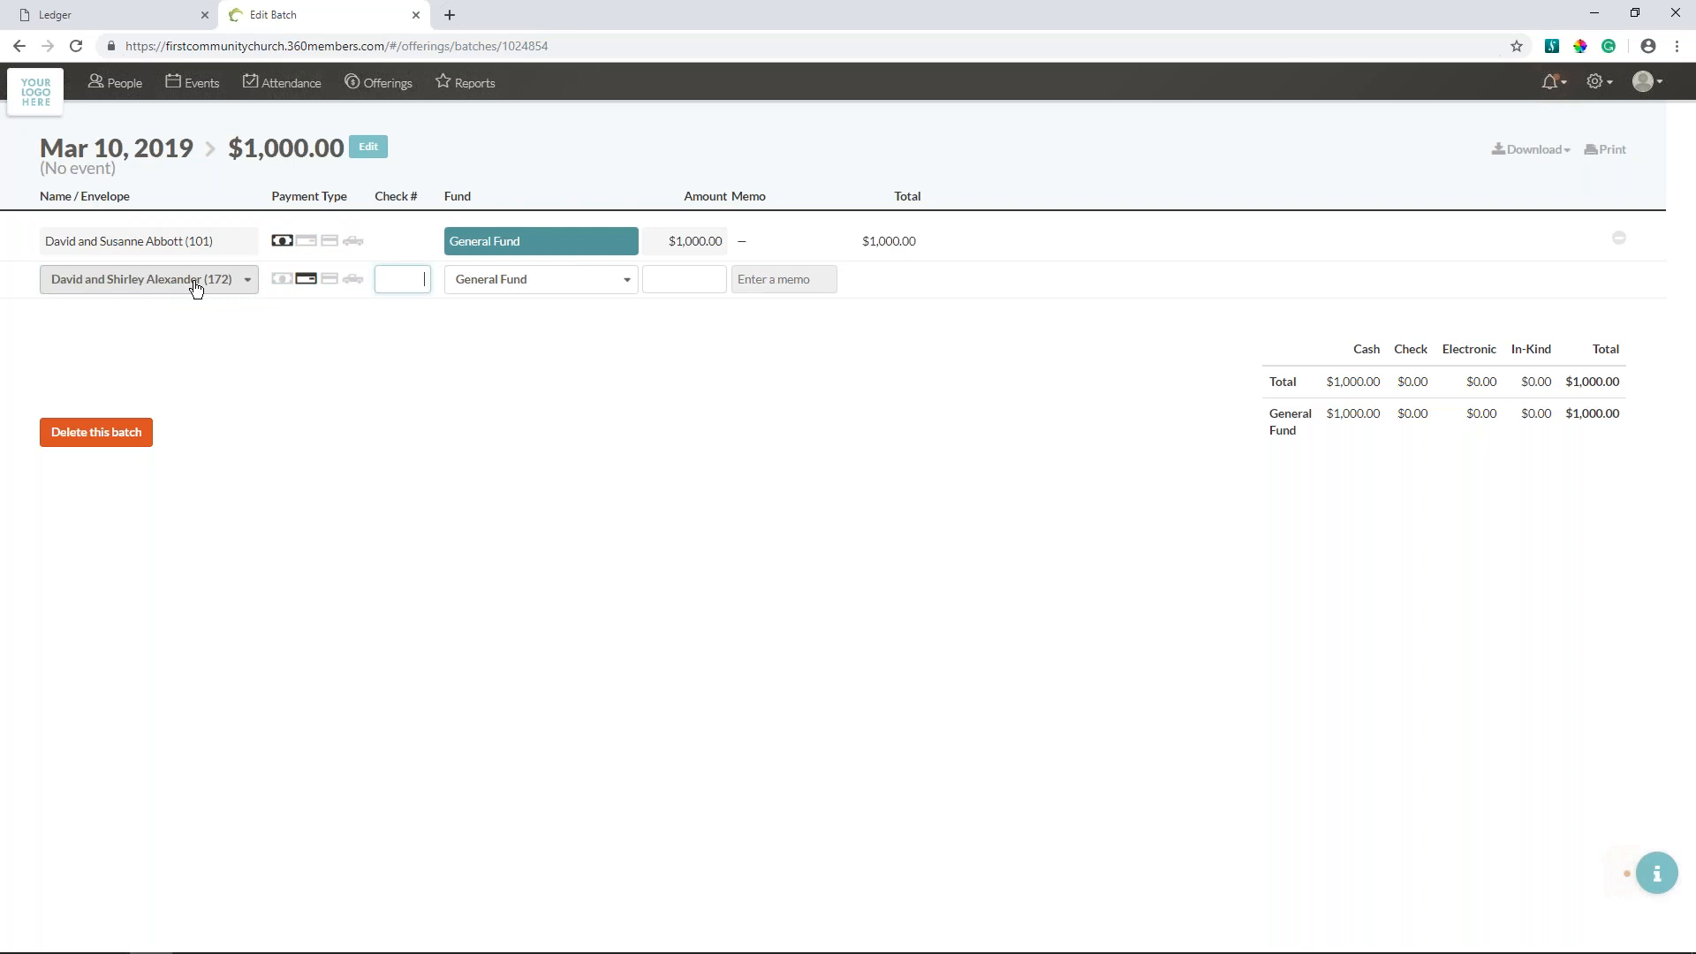
type("1234")
key("Tab")
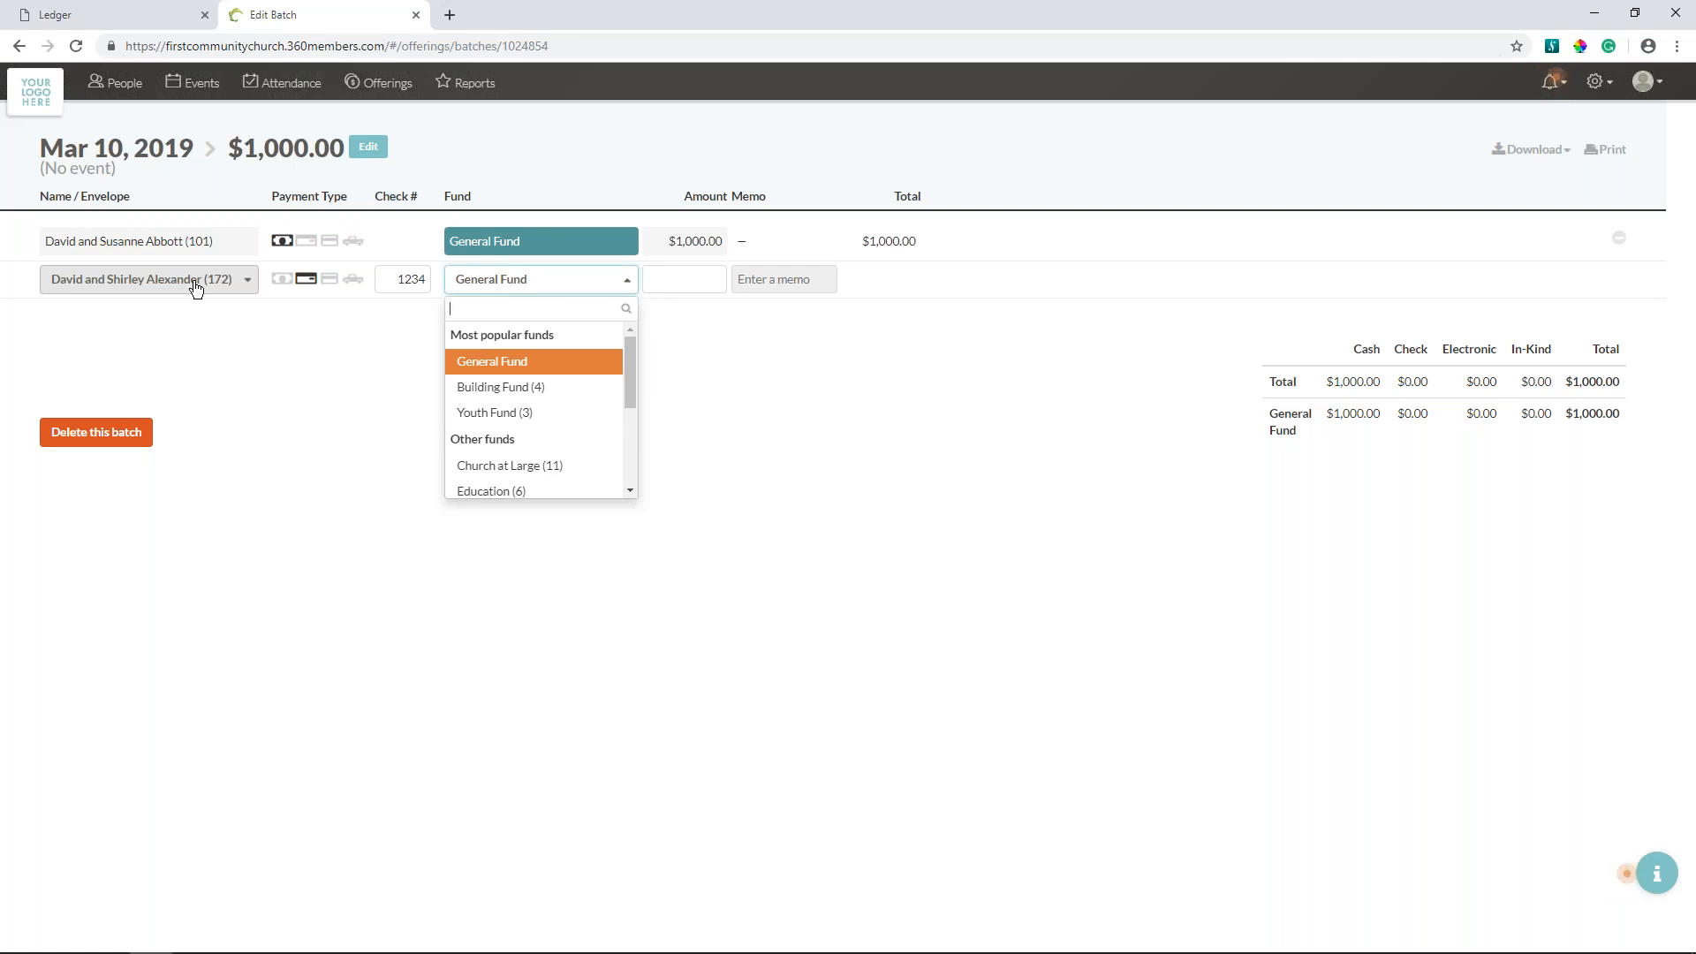
- Assign the check offering to Building Fund (4), set its amount to 500.00, and add it to the batch
type("1")
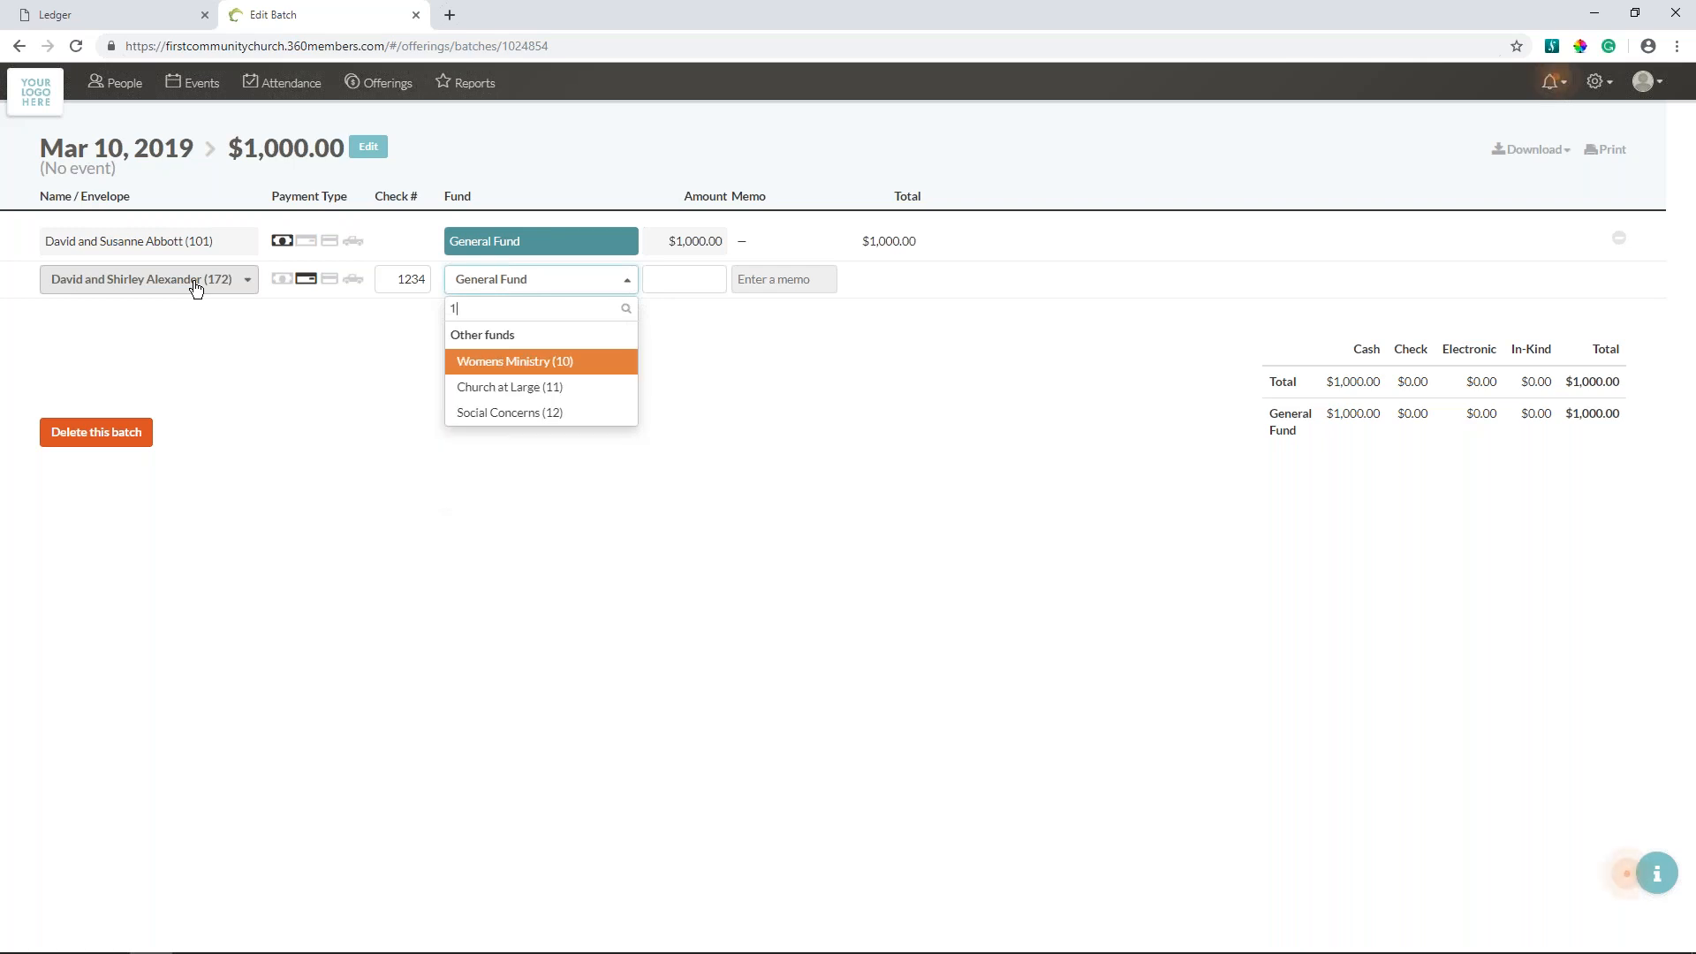
key("Tab")
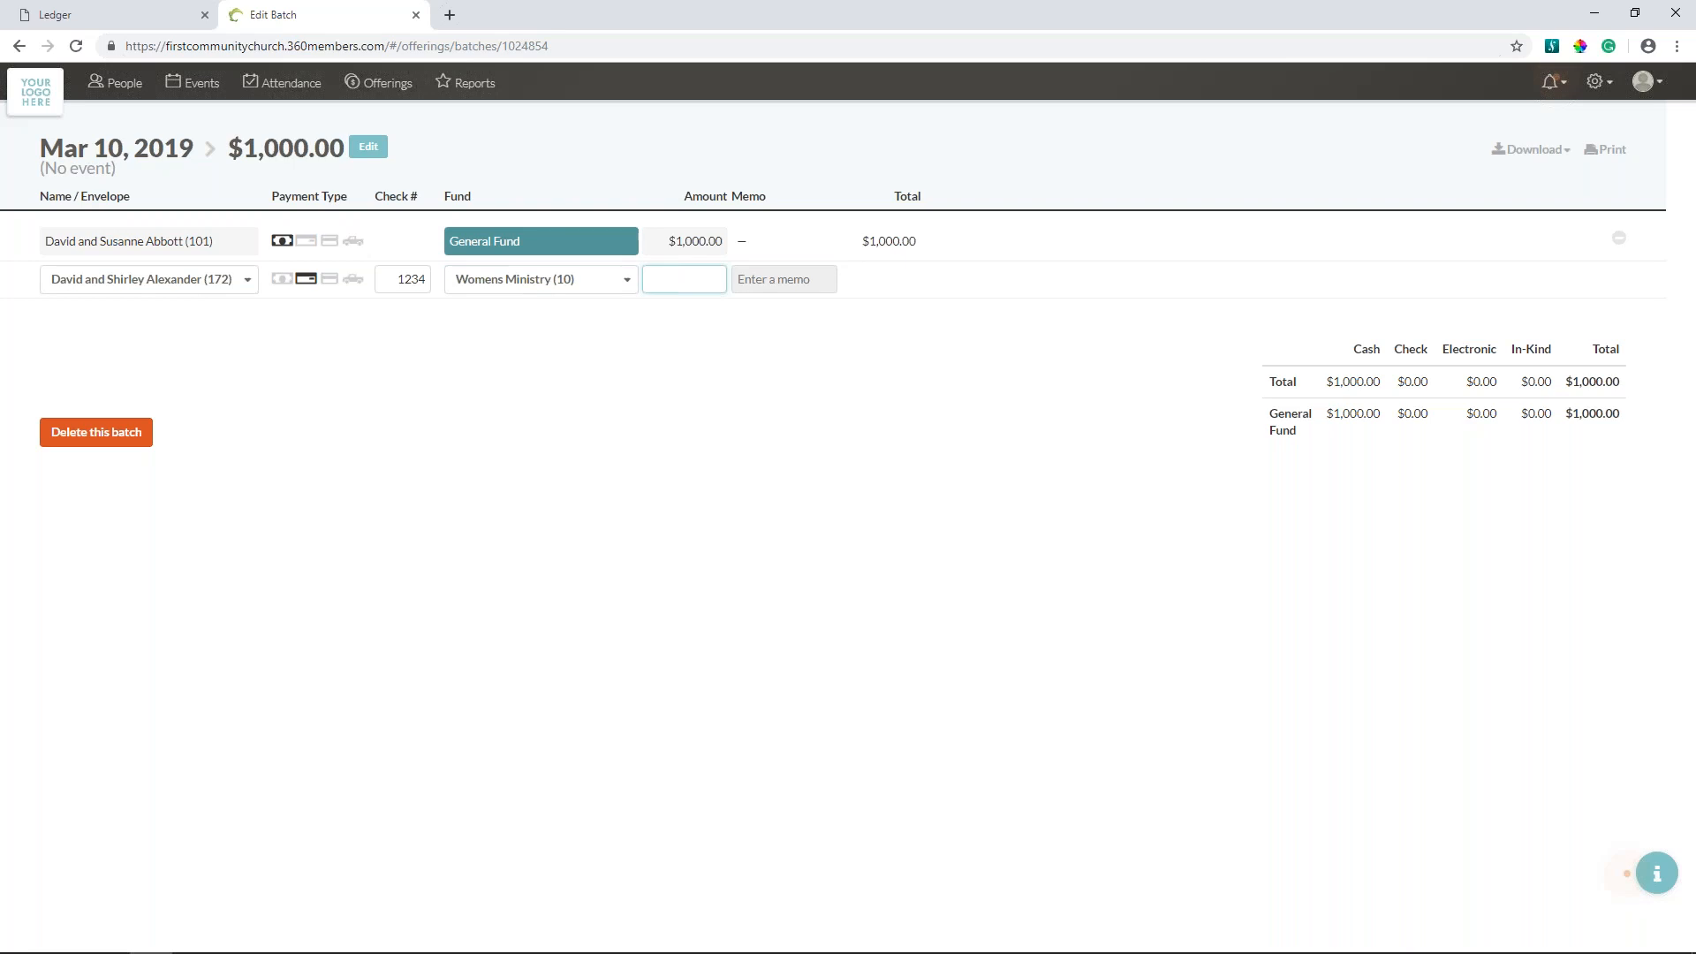
left_click(546, 281)
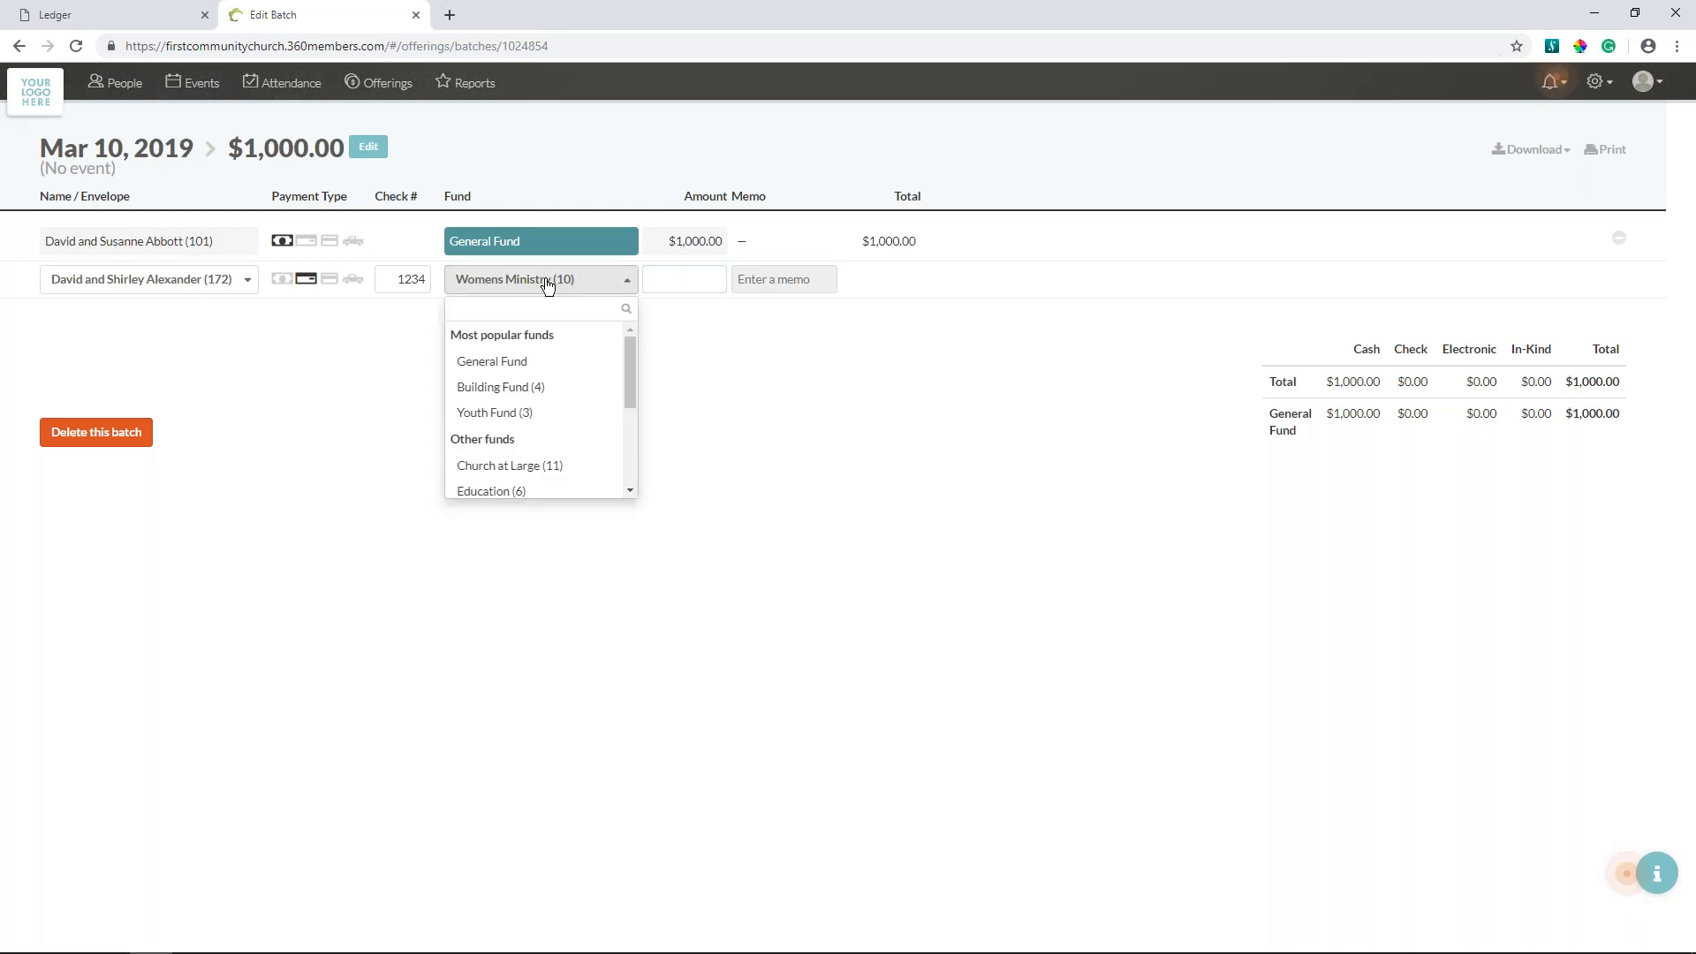
left_click(499, 387)
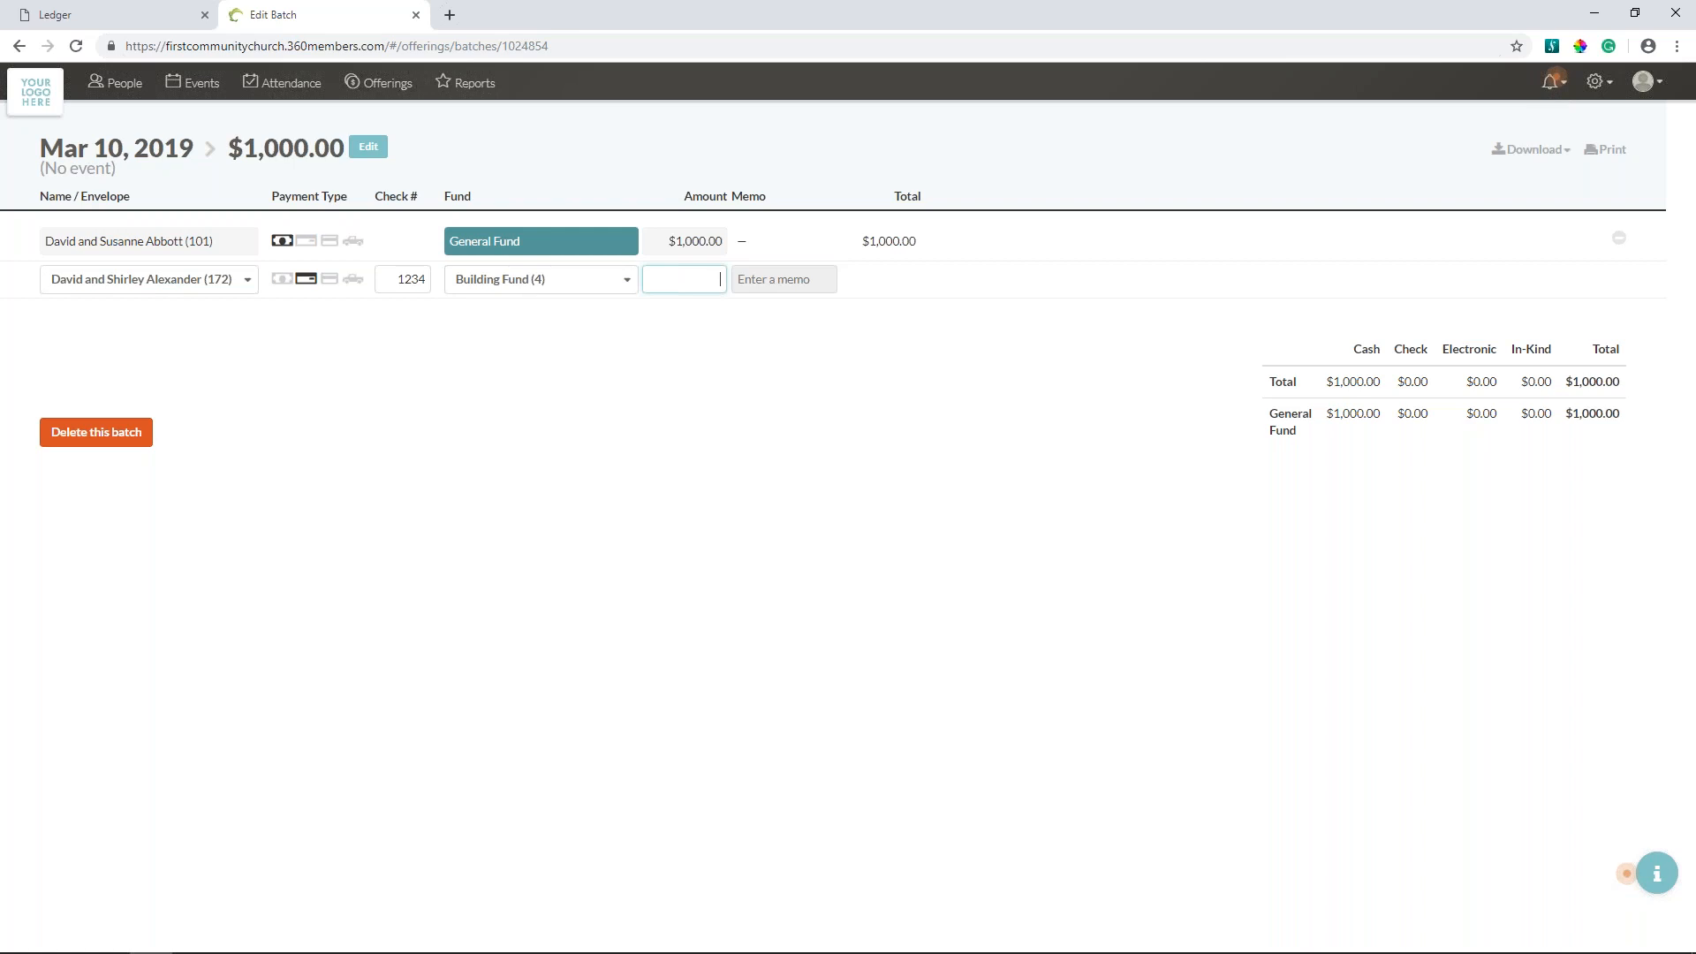
type("500.00")
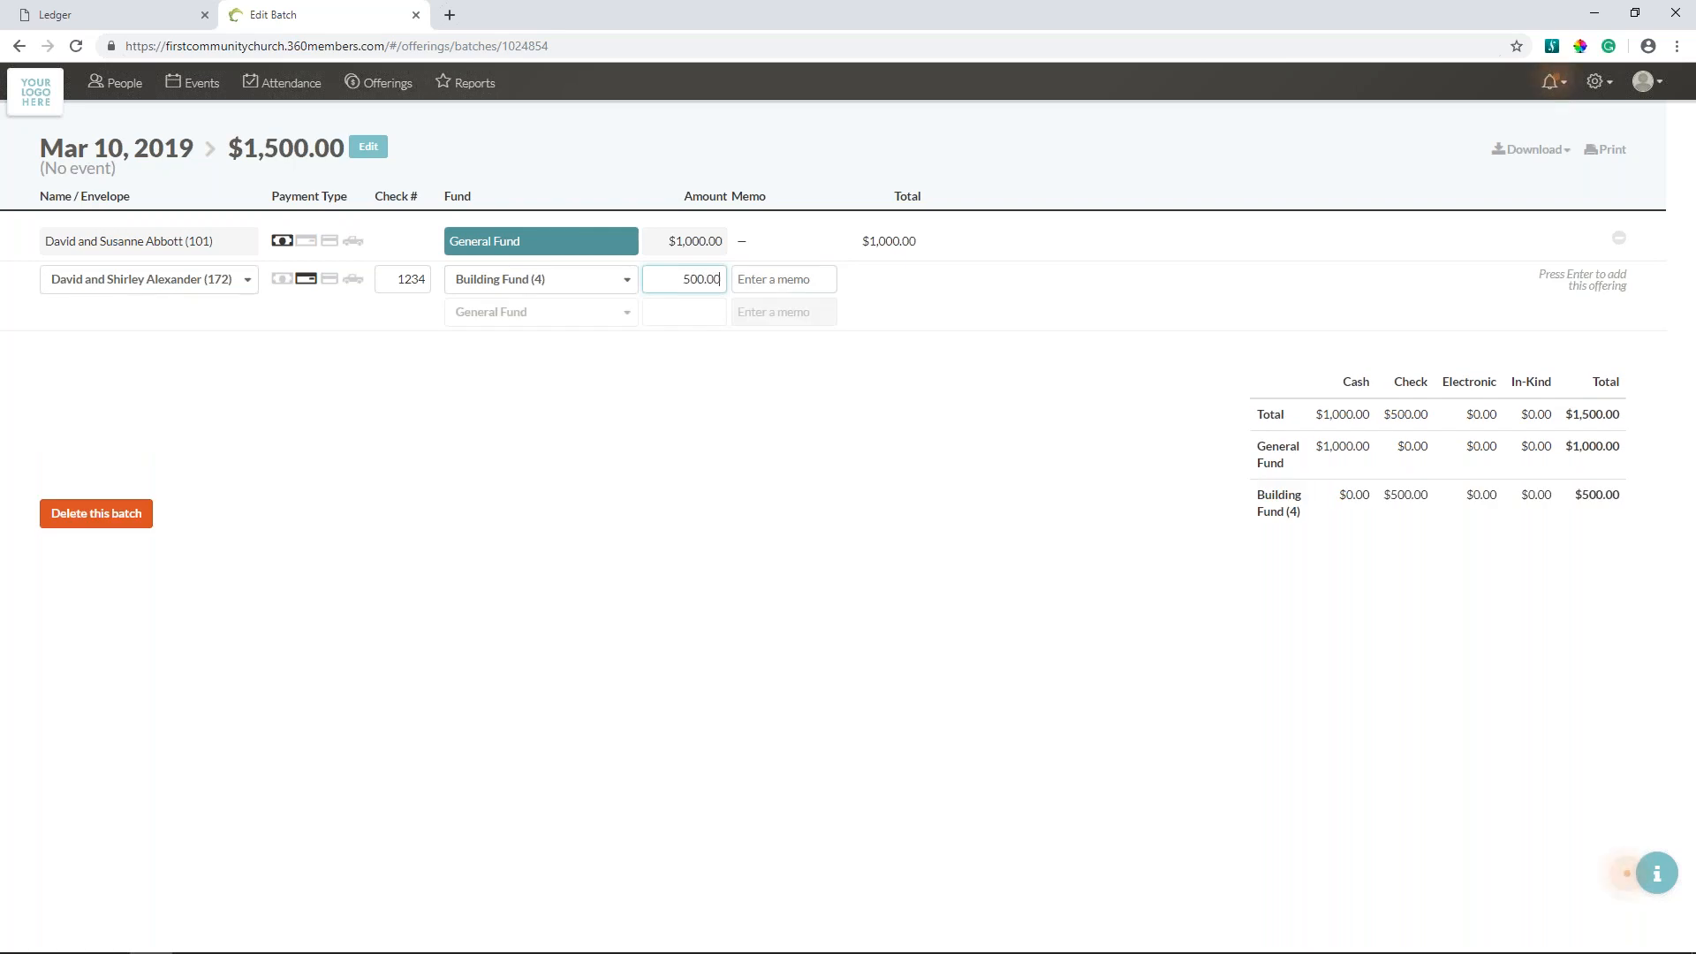
key("Return")
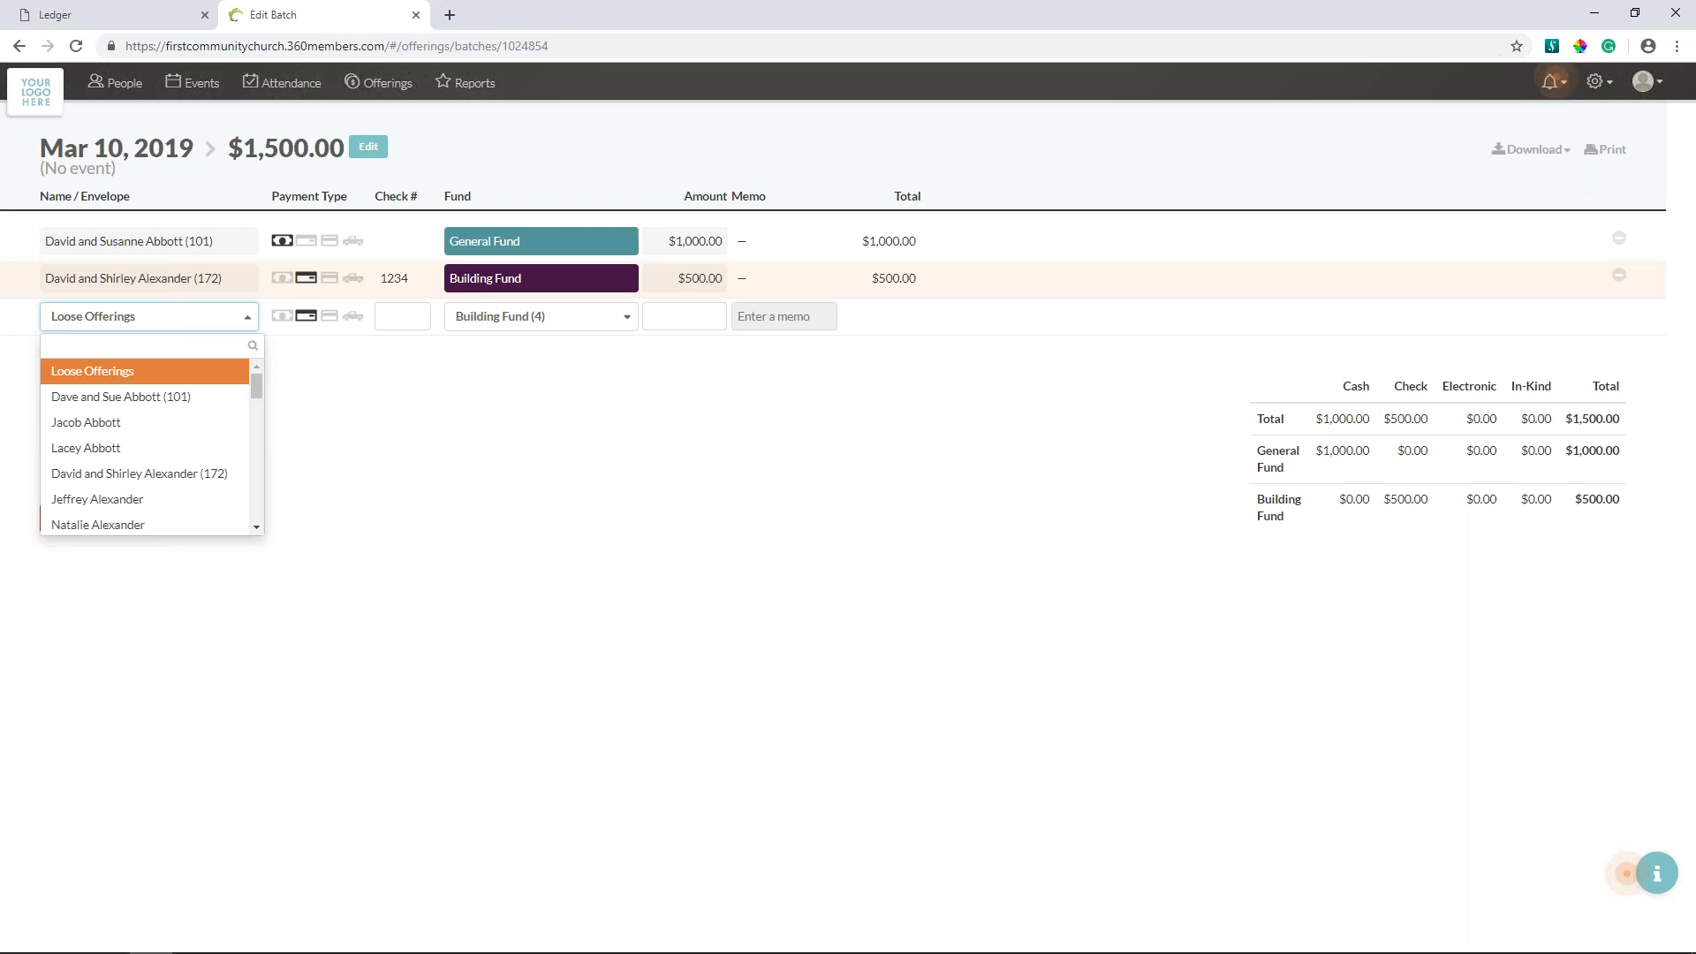
- Start an electronic offering for the donor looked up by envelope number, assigning 75.00 to Youth Fund (3)
type("102")
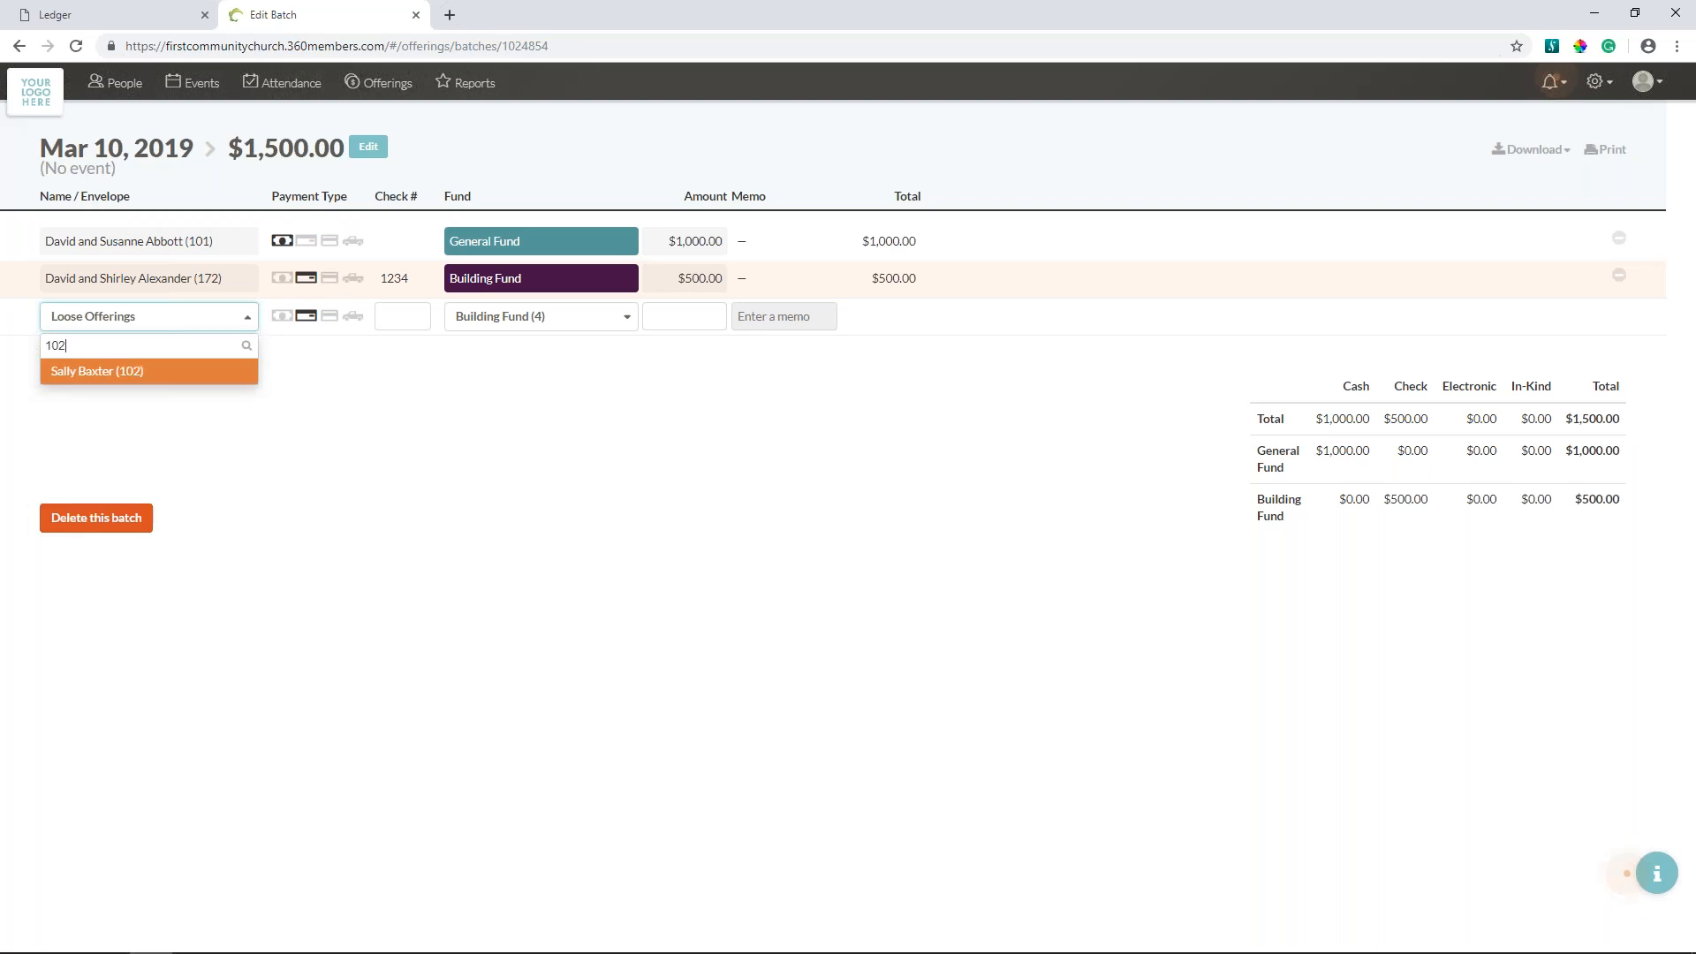
key("Return")
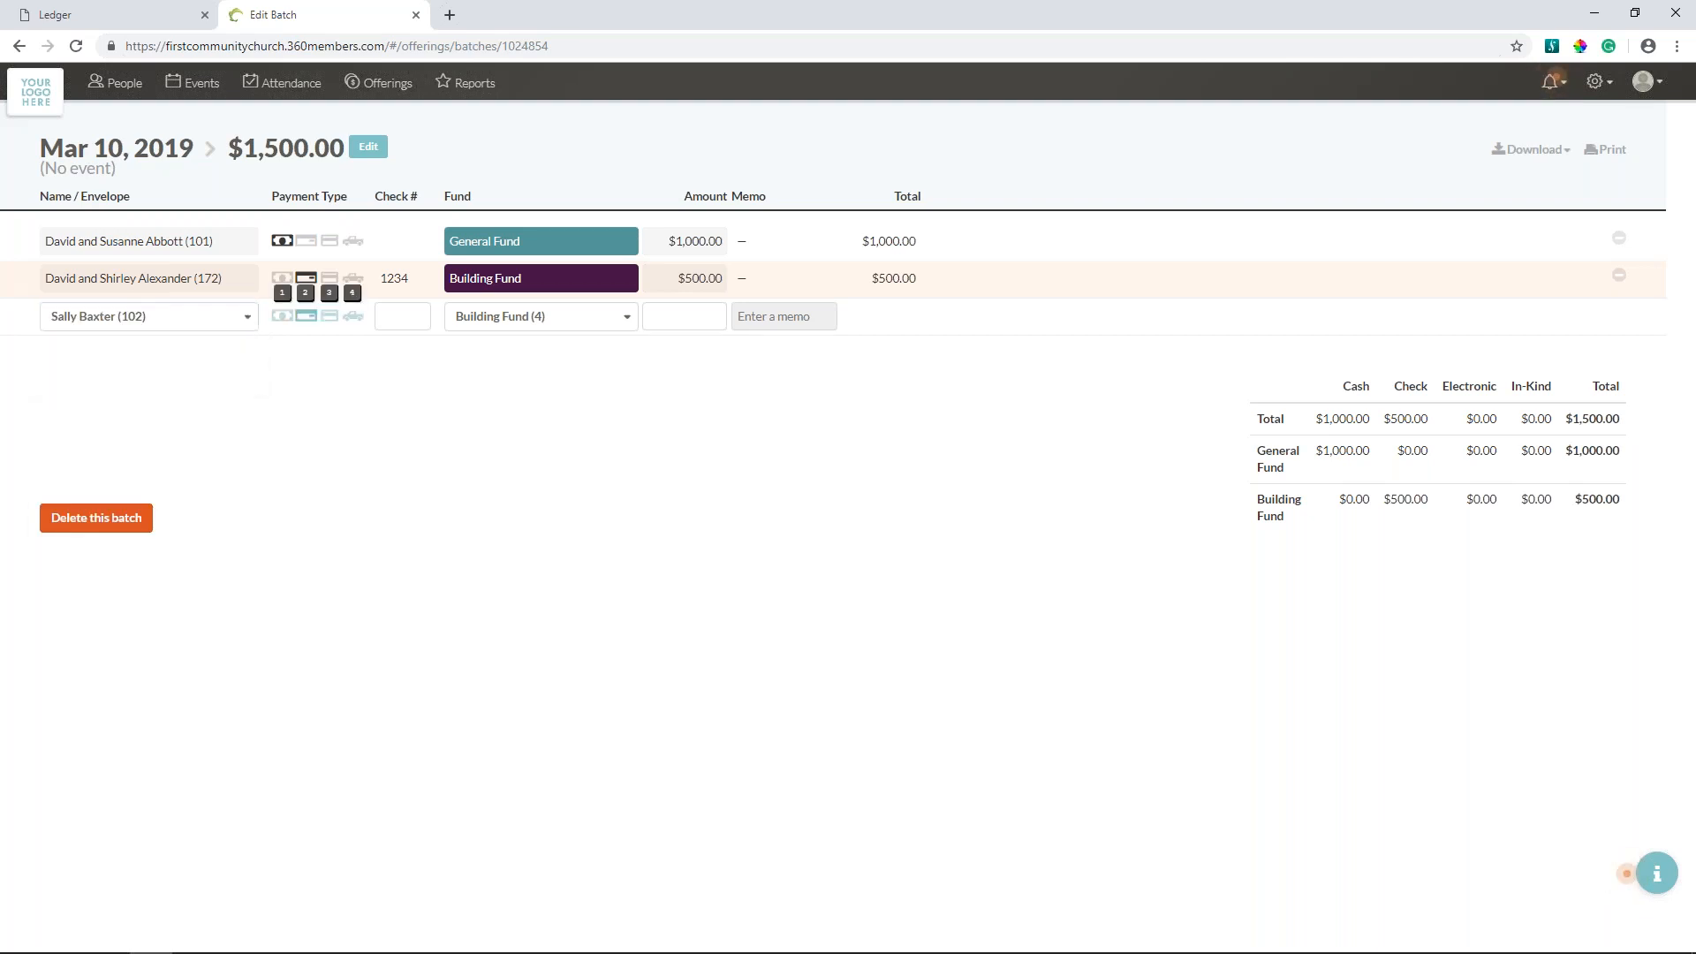
key("3")
key("Tab")
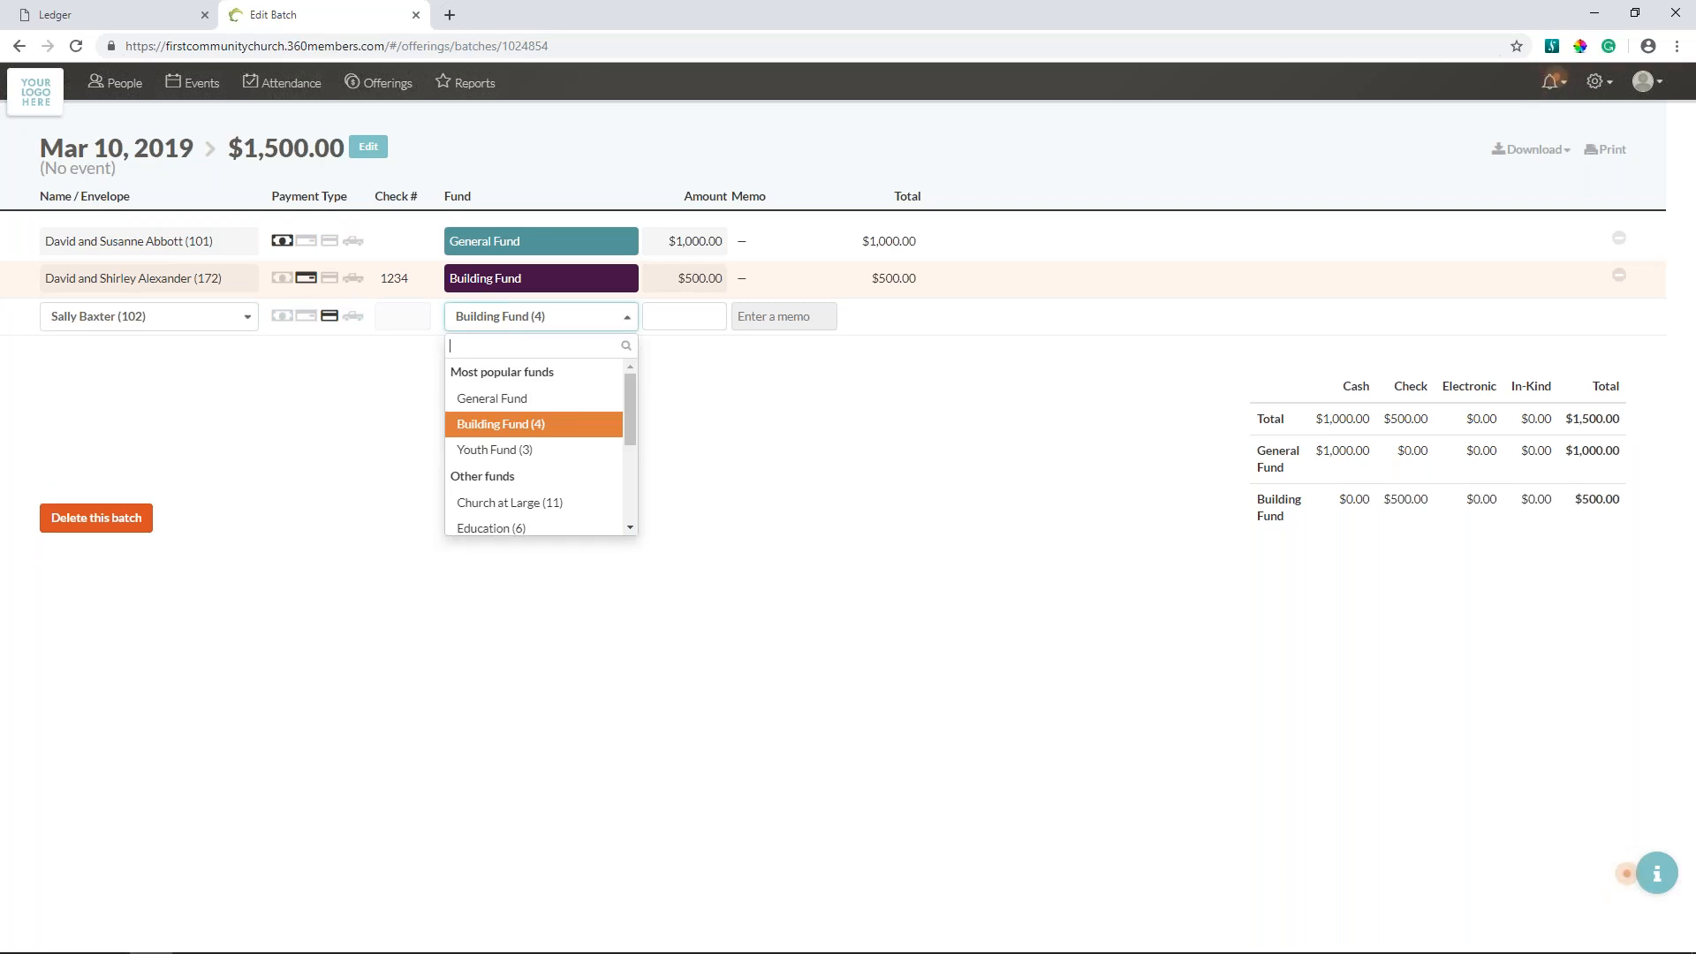
type("3")
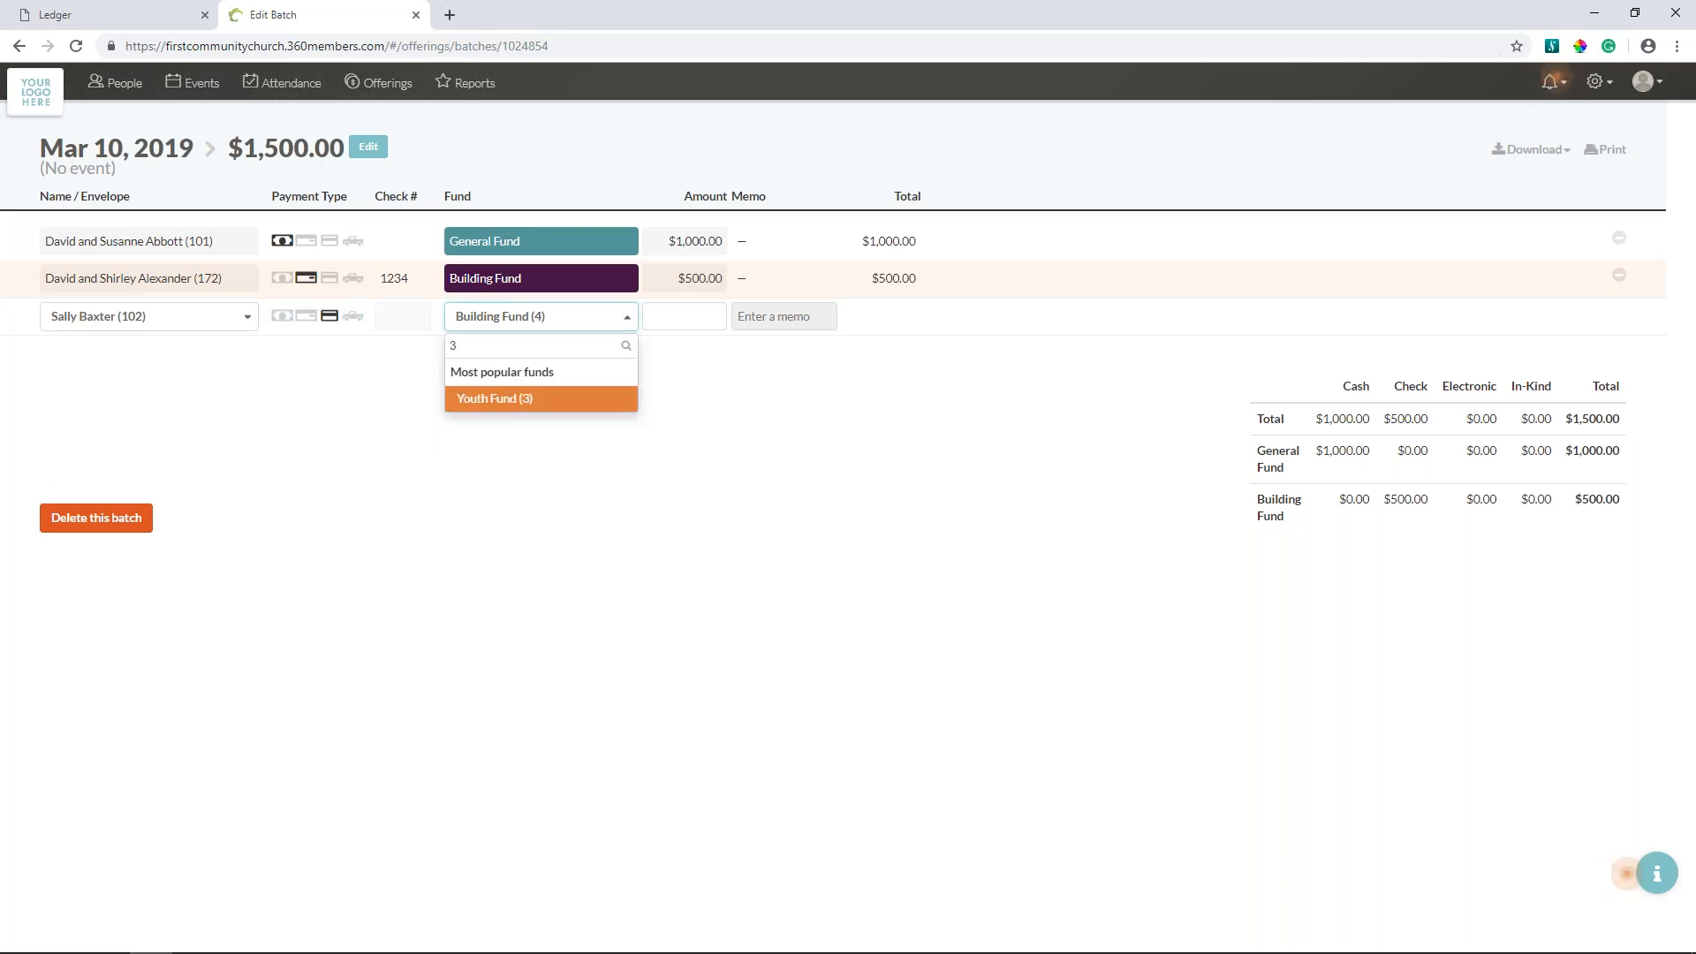
key("Return")
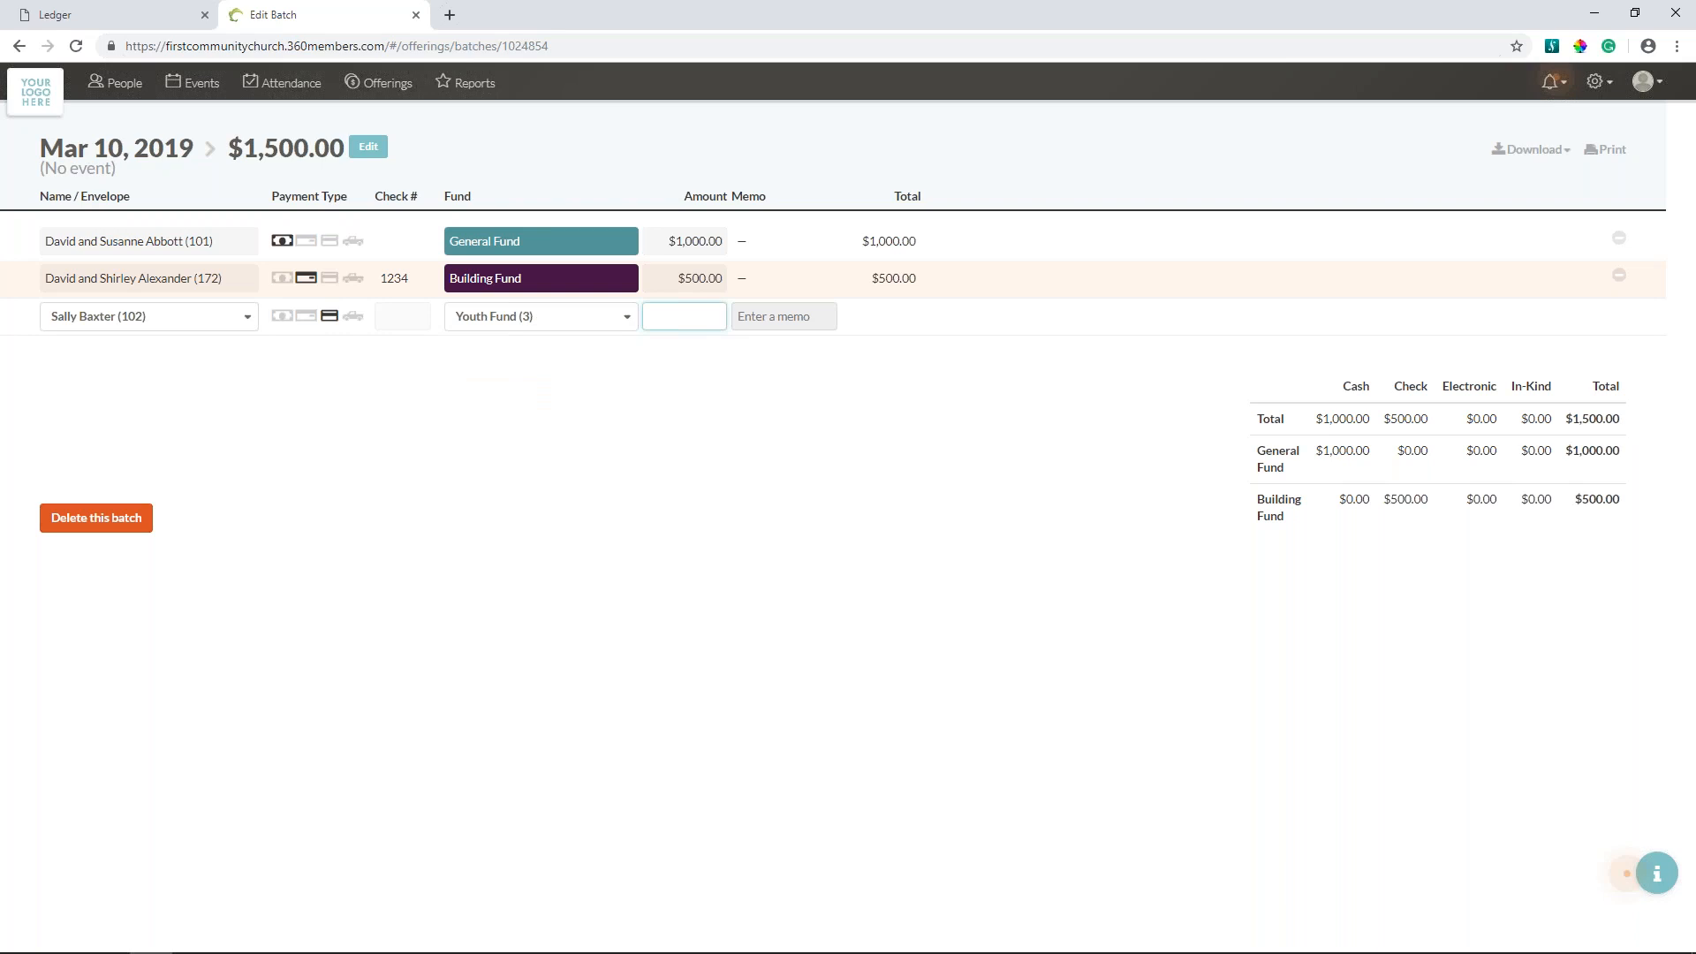
type("75.00")
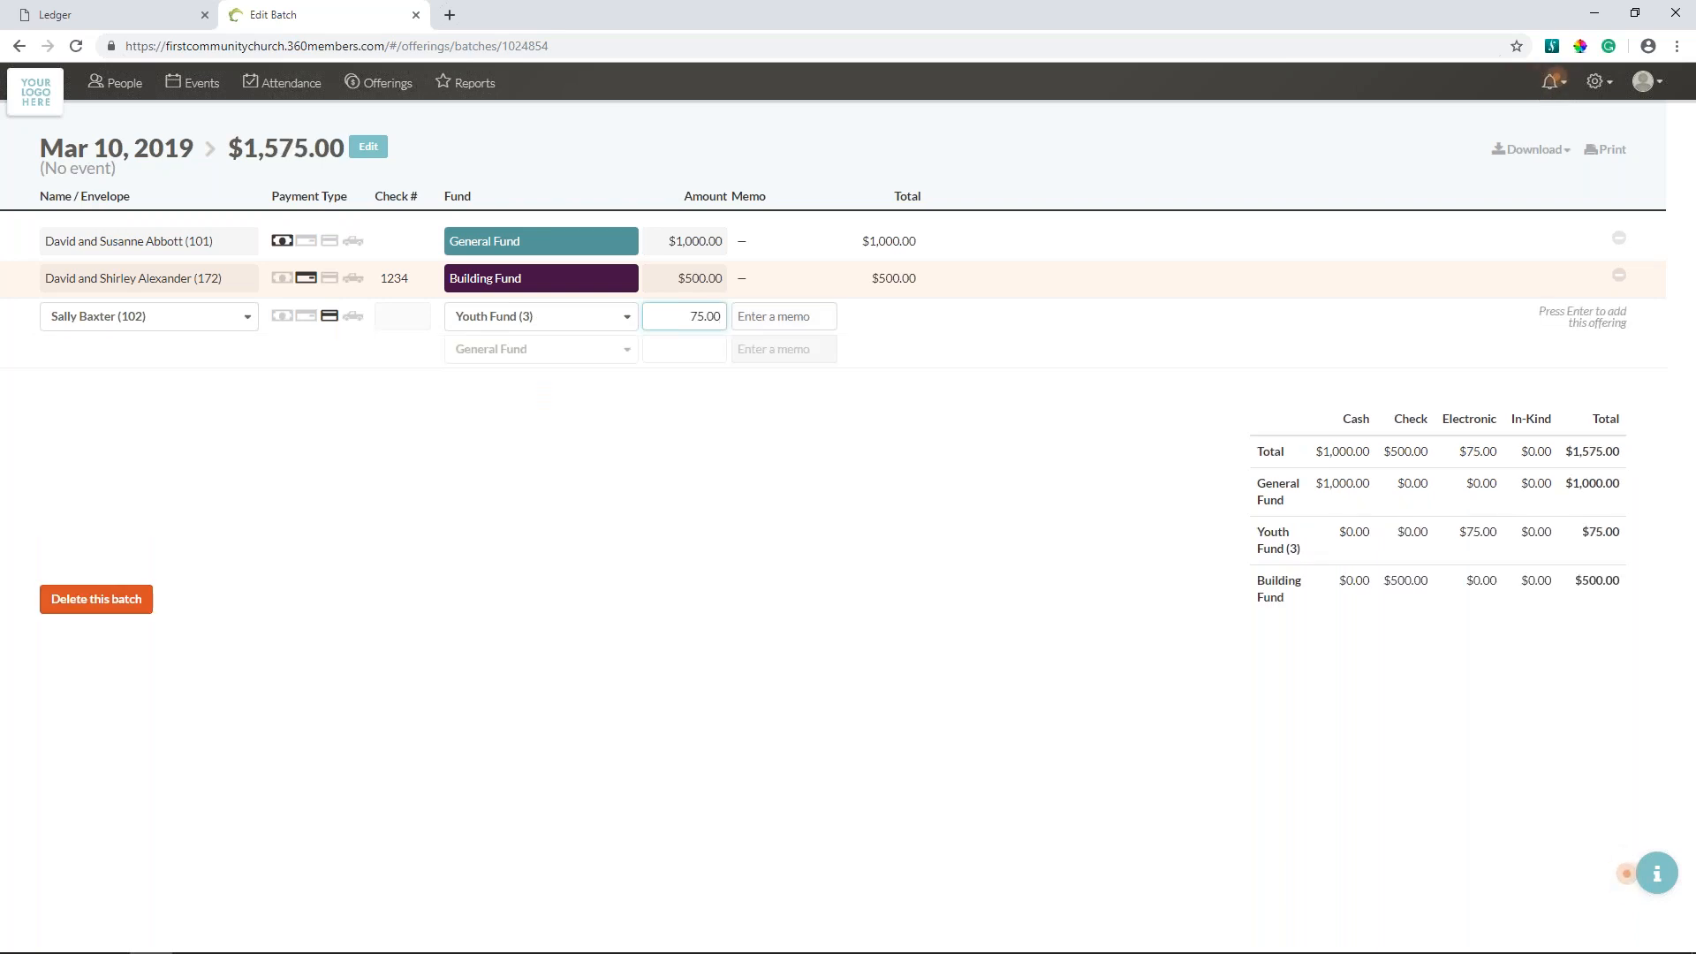
- Split the electronic offering with a second line of 25.00 for Mission Fund (2), and add it to the batch
key("Tab")
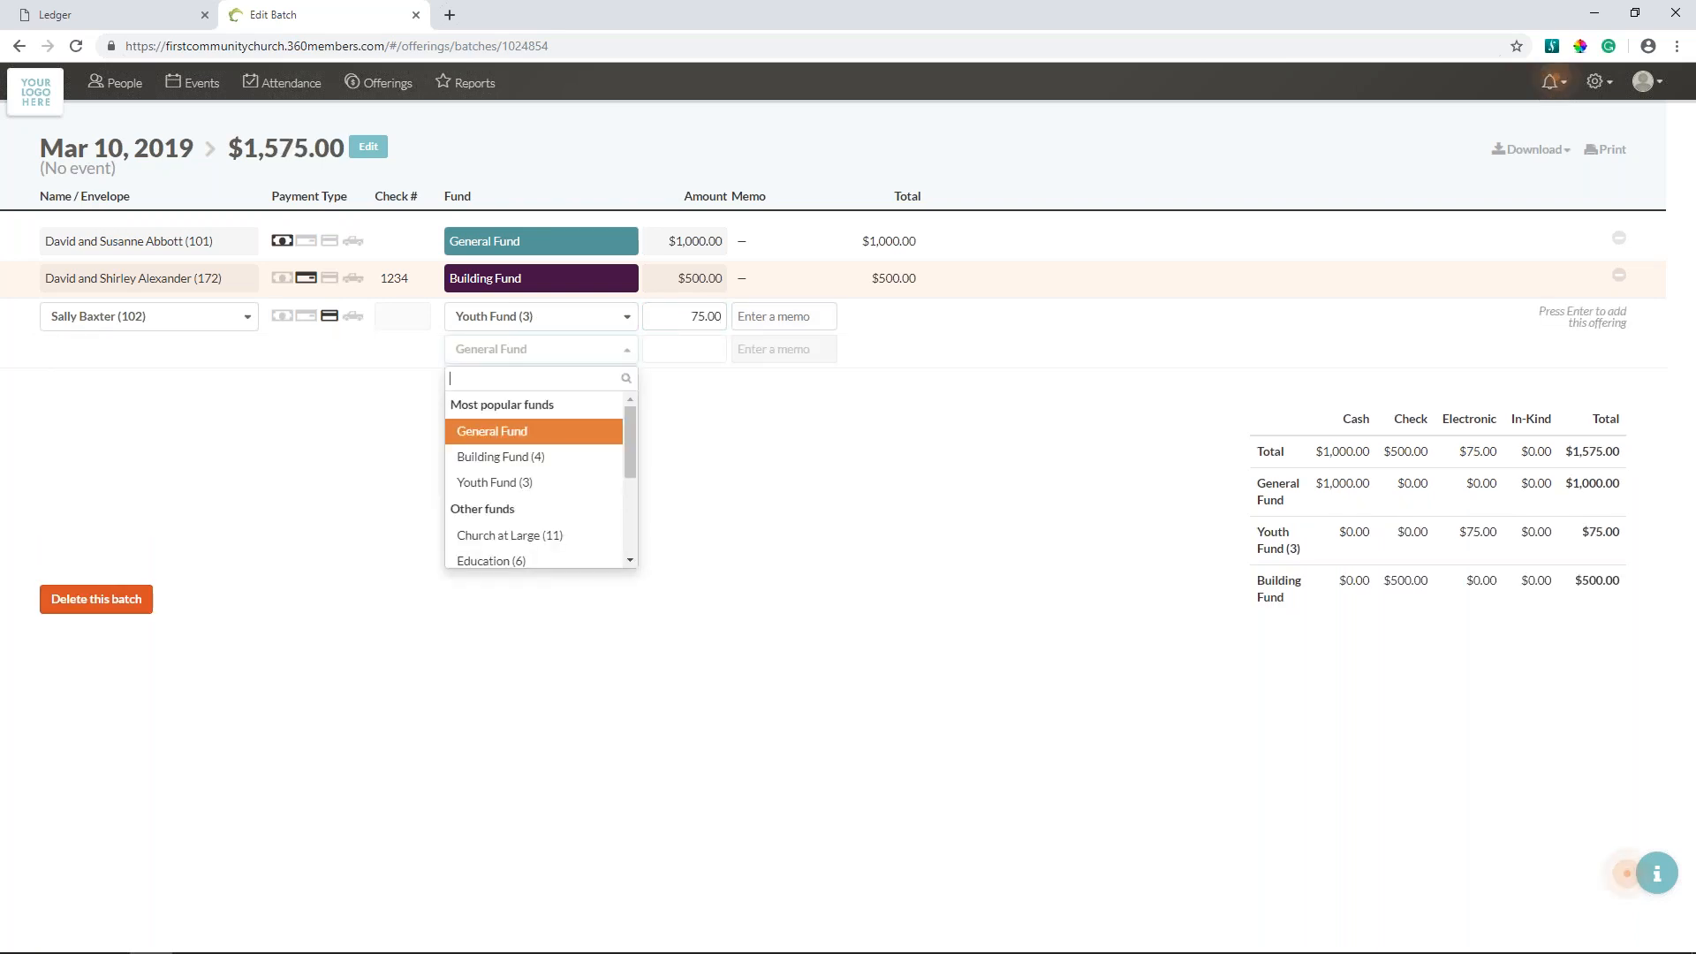
type("mis")
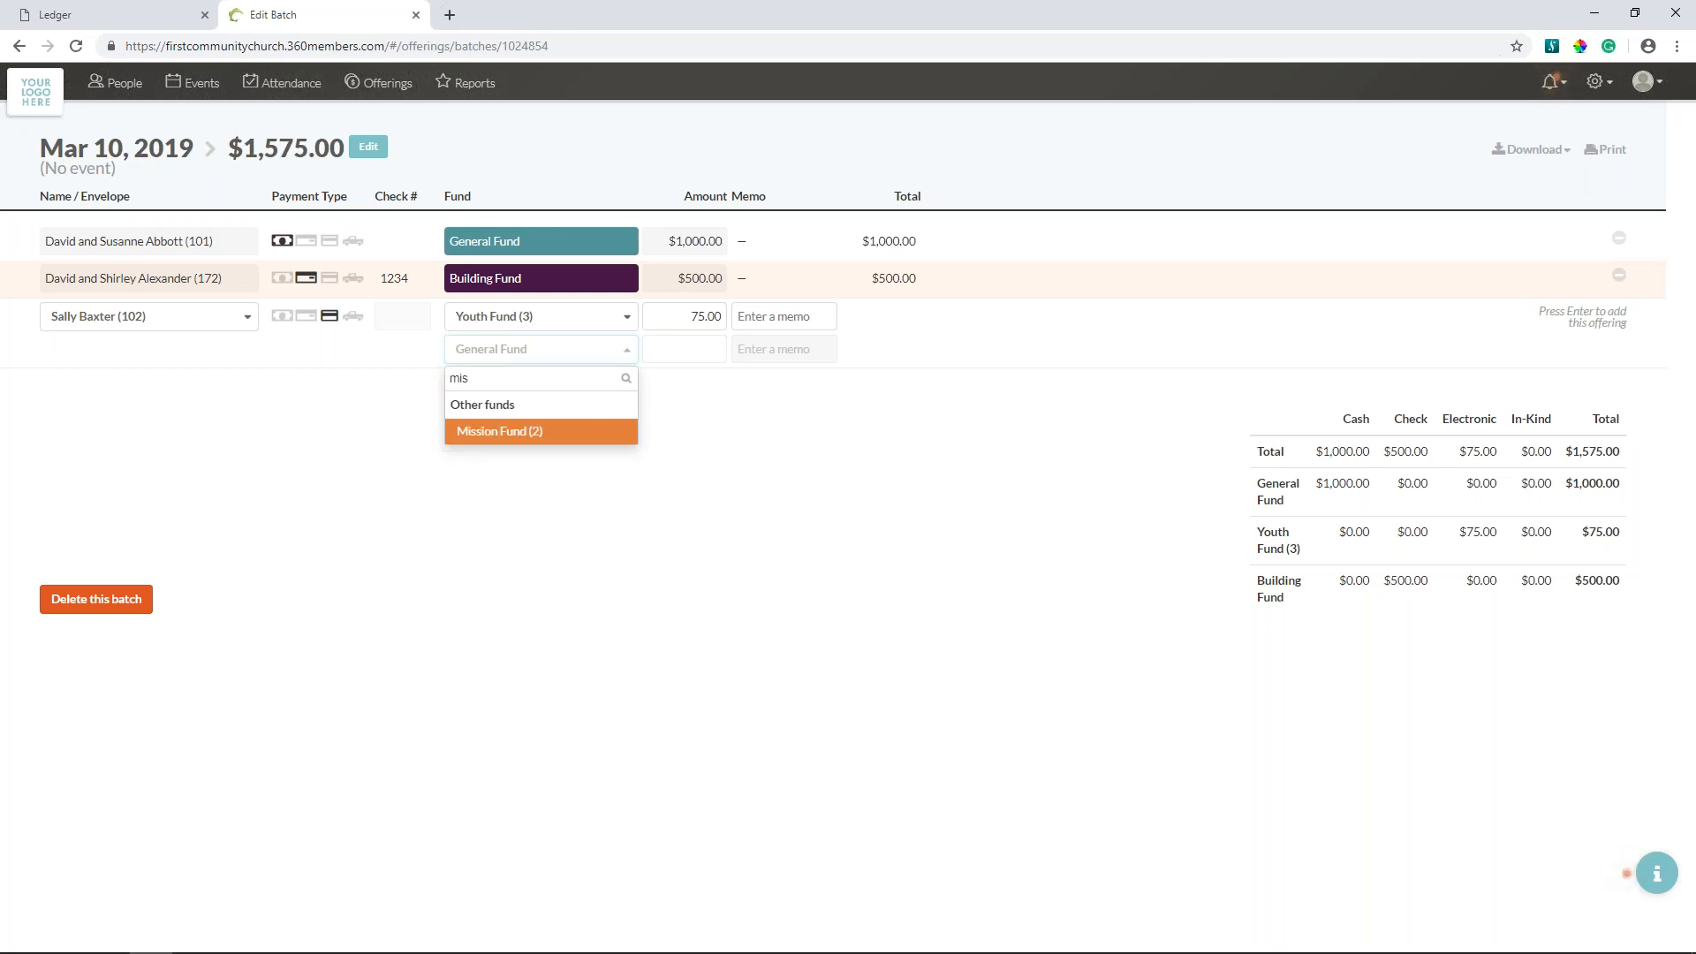
key("Return")
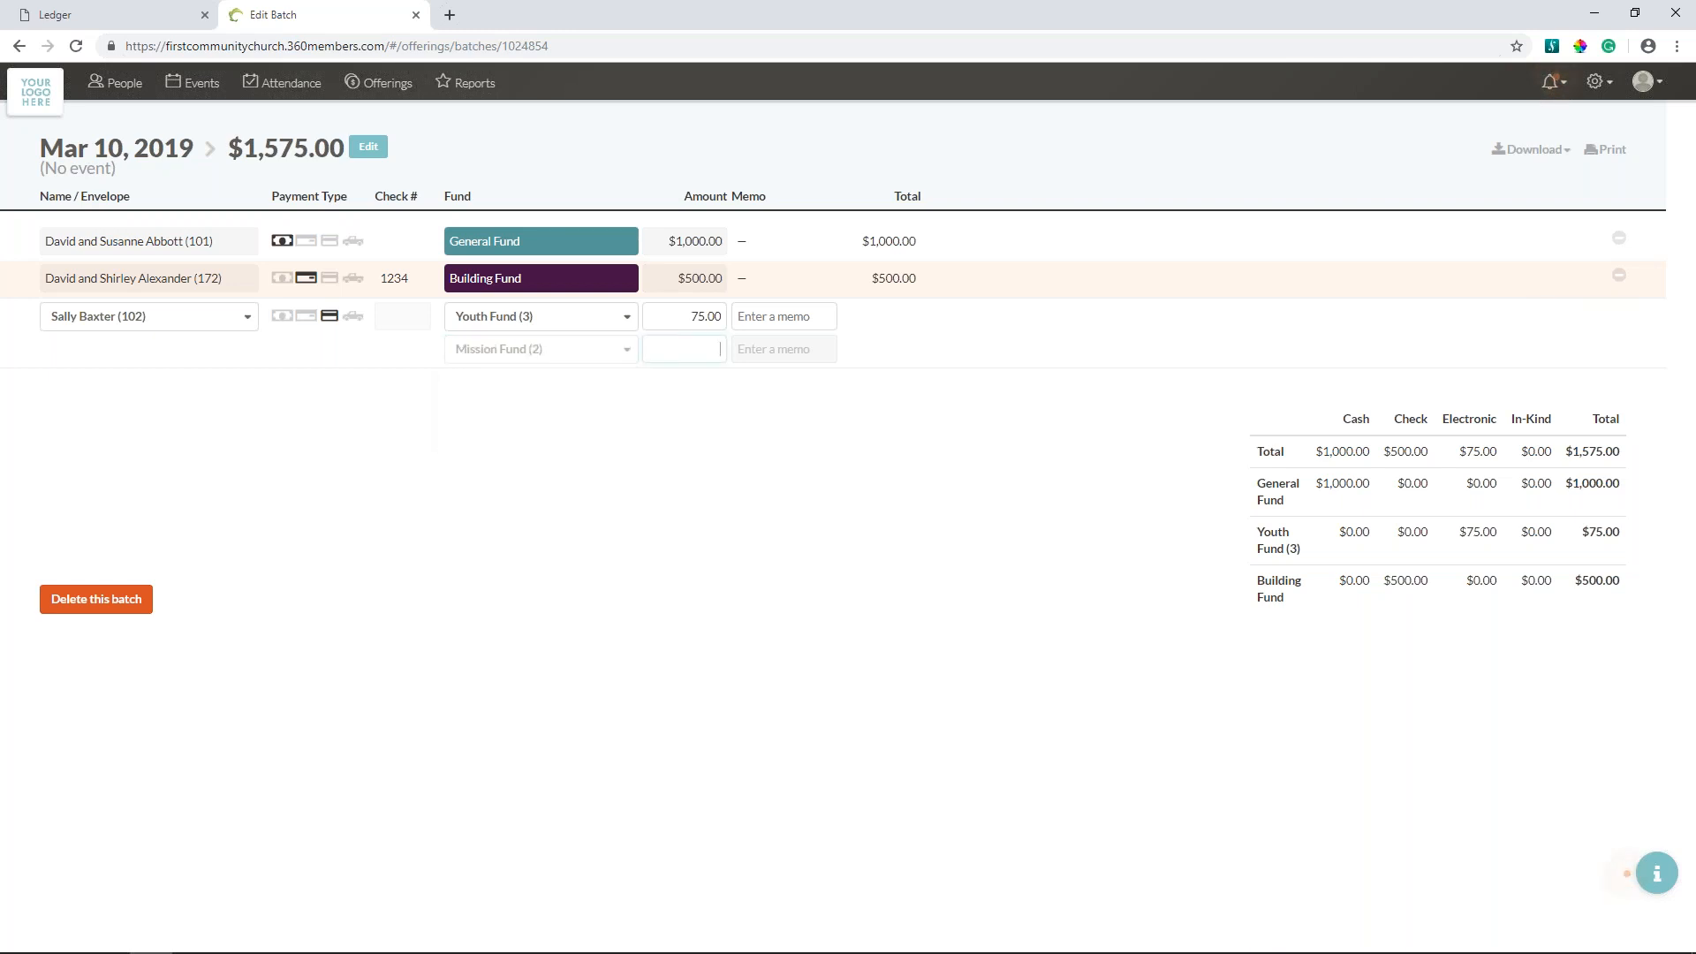
type("25")
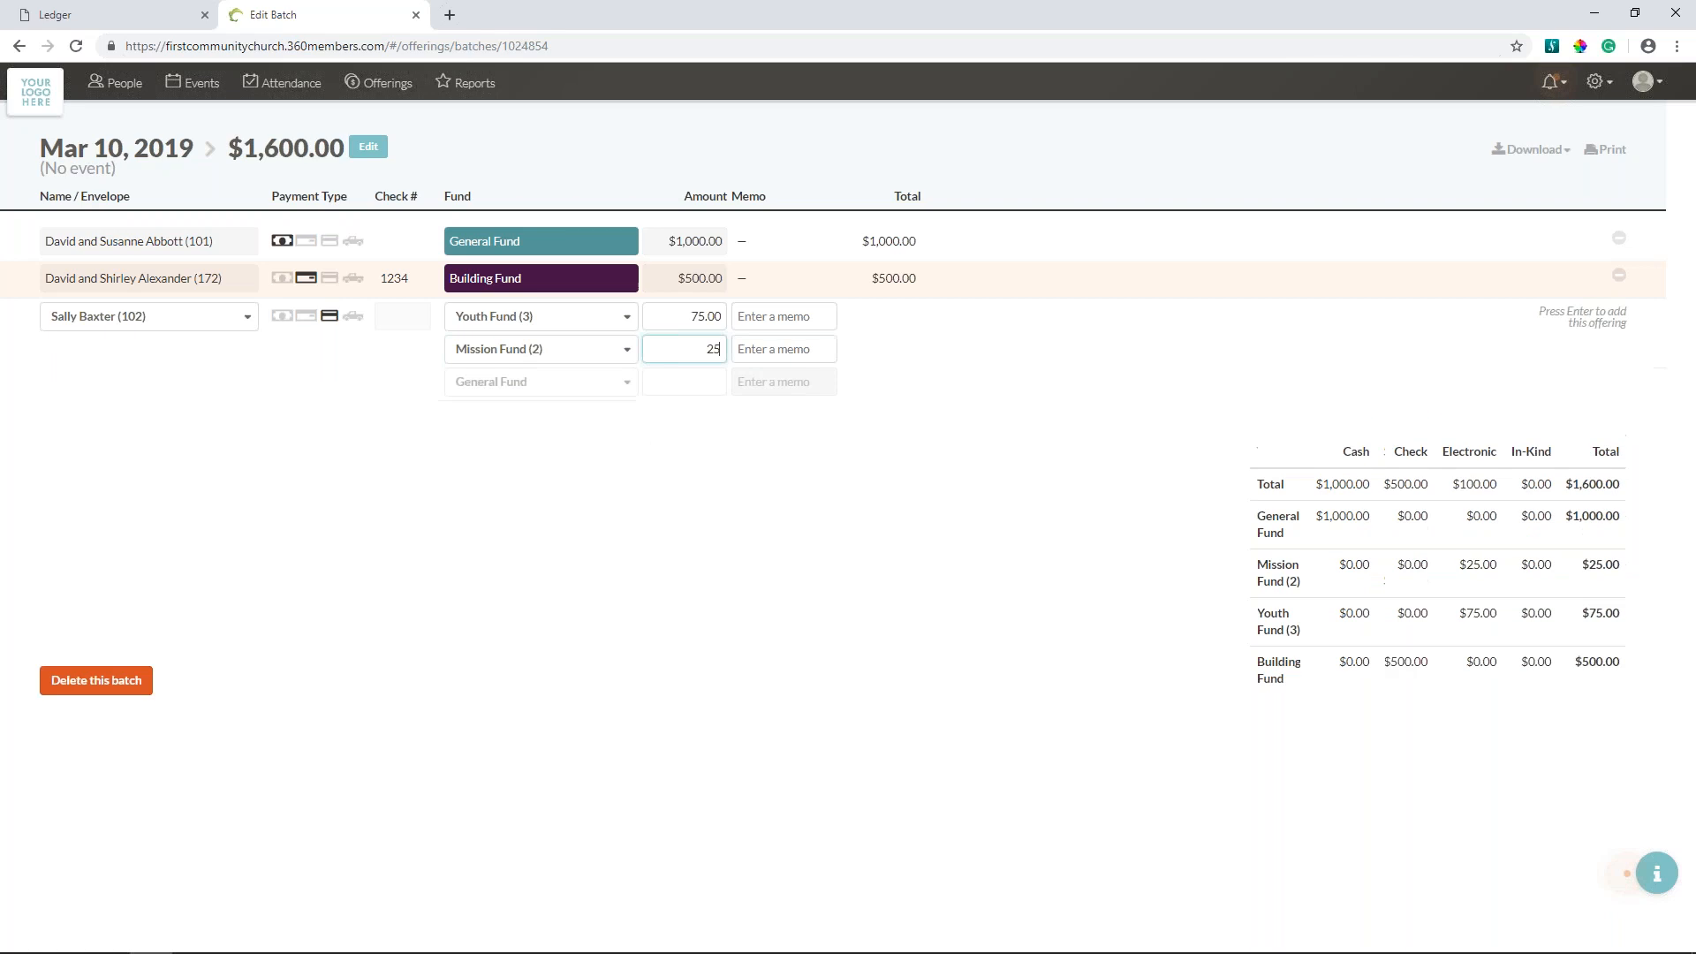
type(".00")
key("Return")
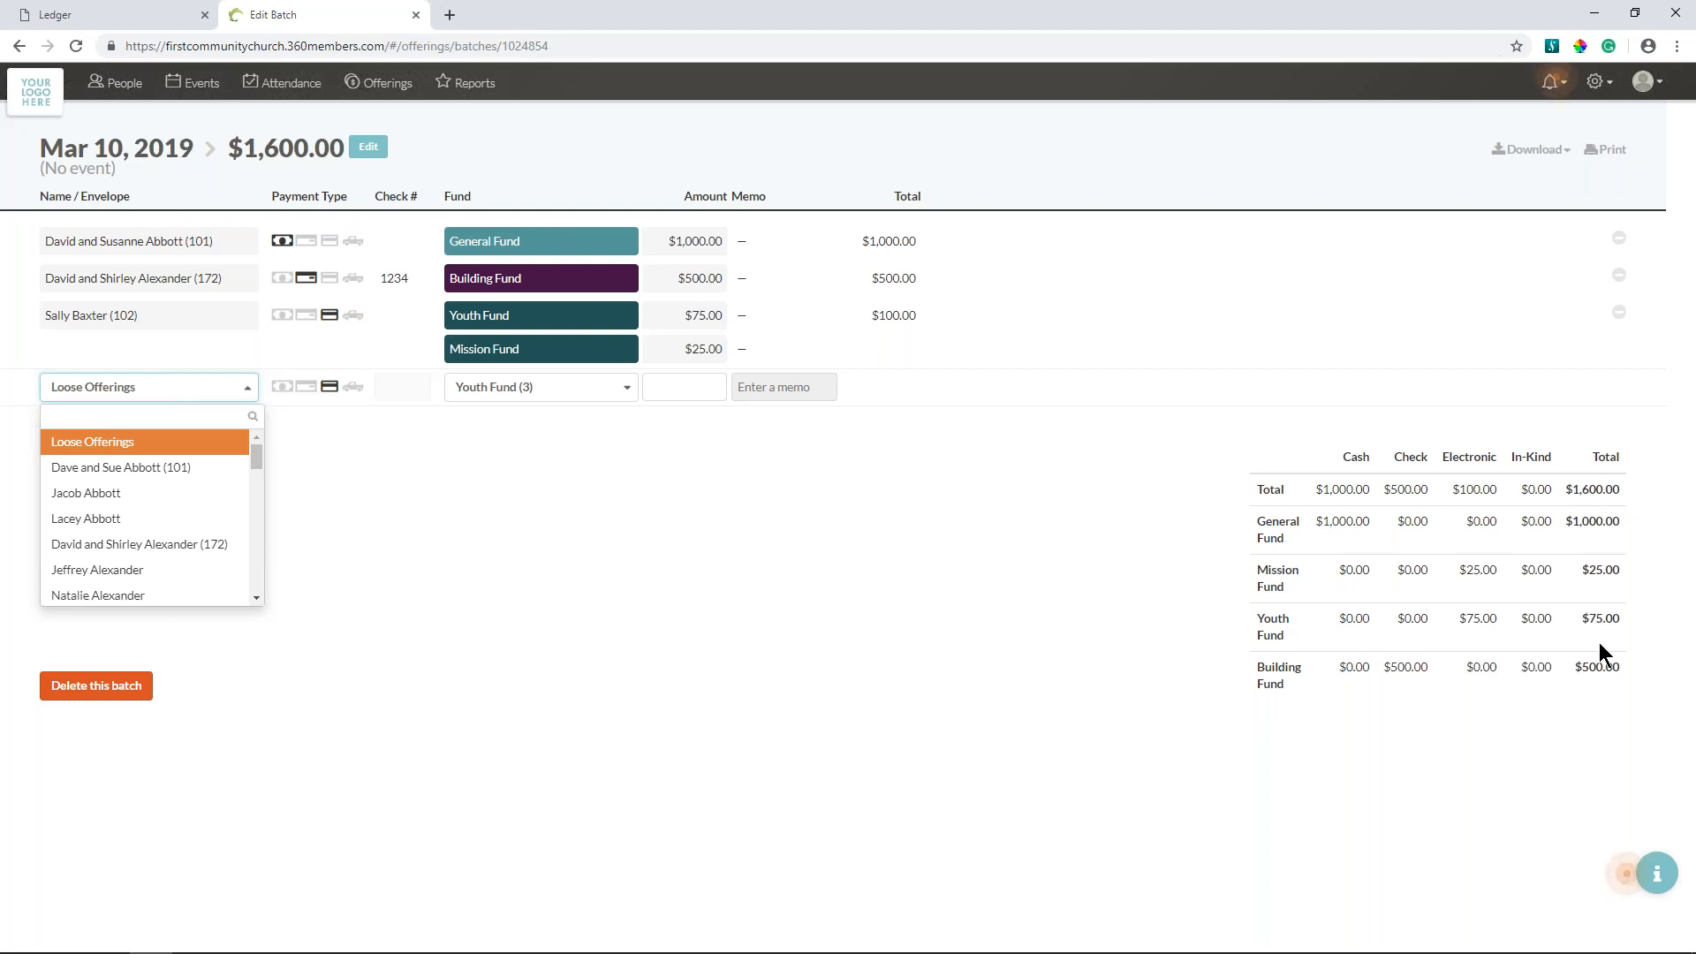
- Add a cash offering of 100 to the General Fund for a donor couple looked up by last name
left_click(877, 547)
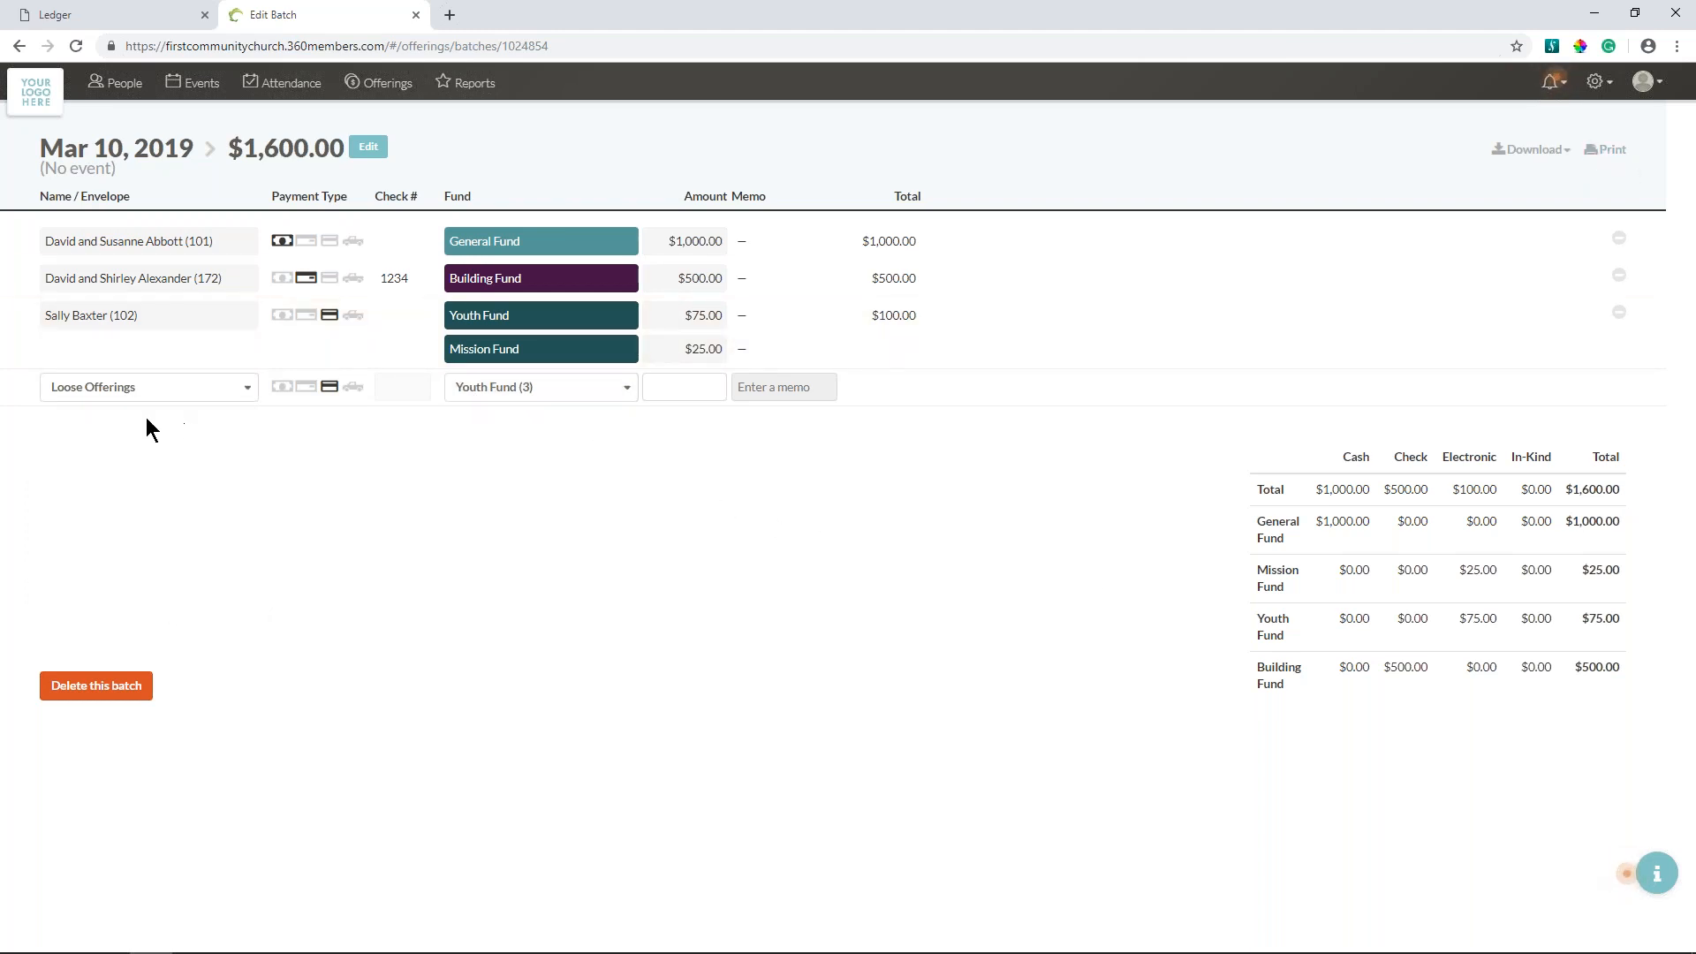
left_click(155, 392)
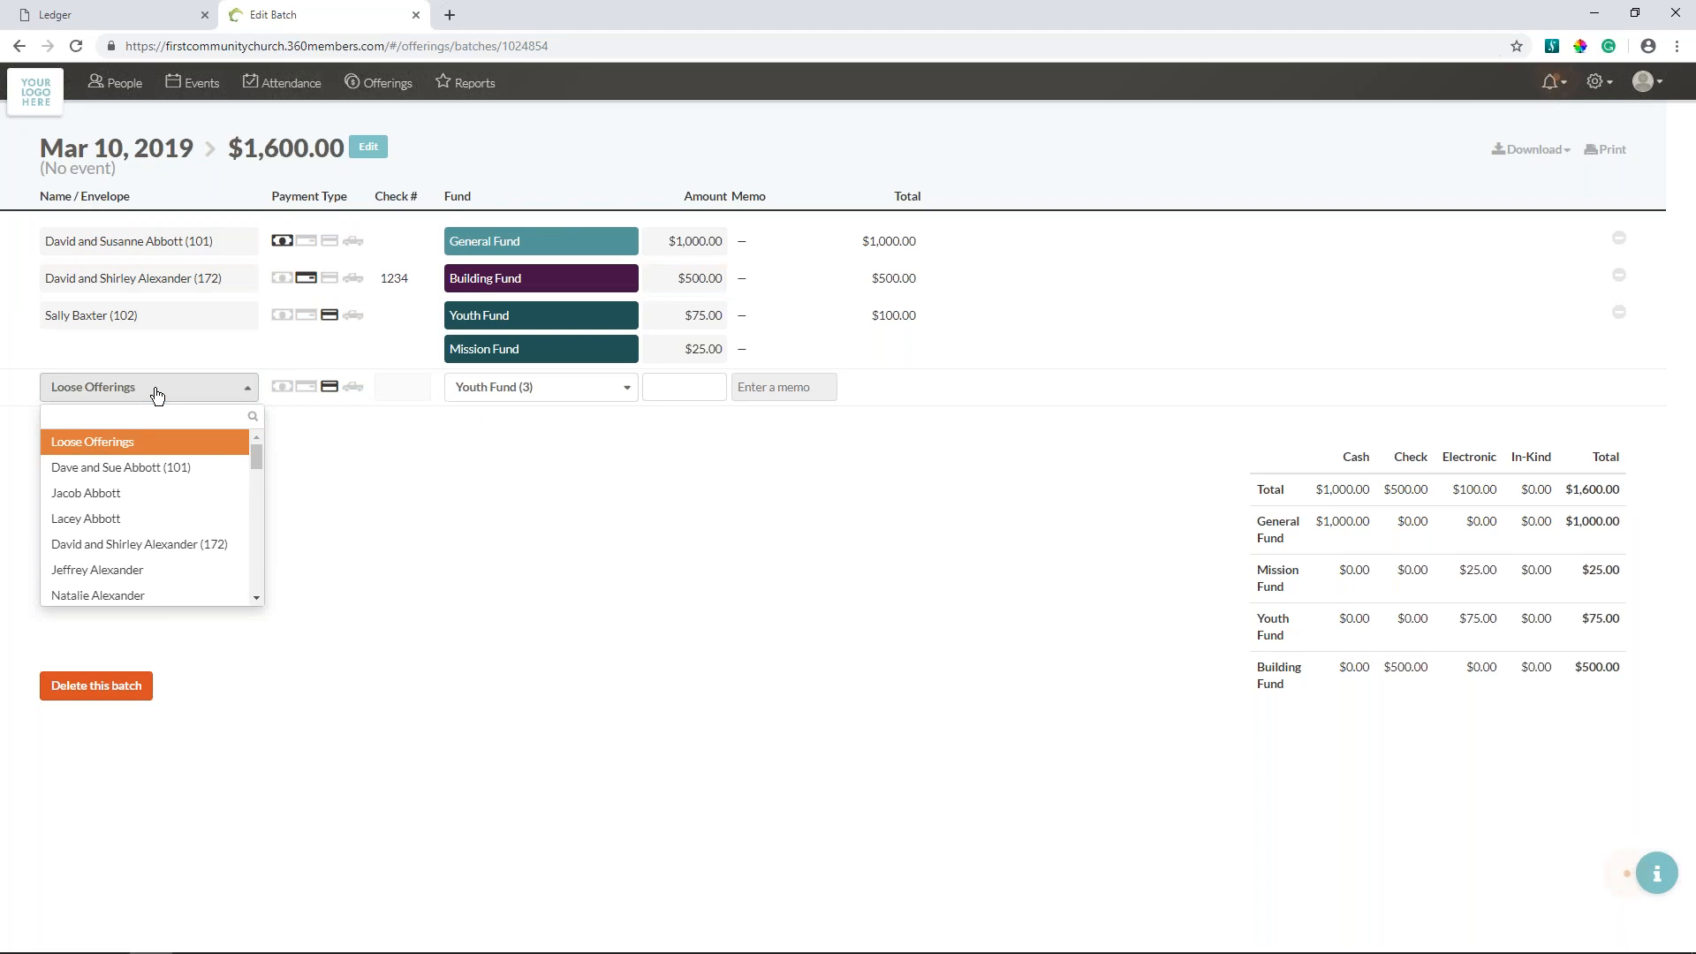
type("bel")
key("Return")
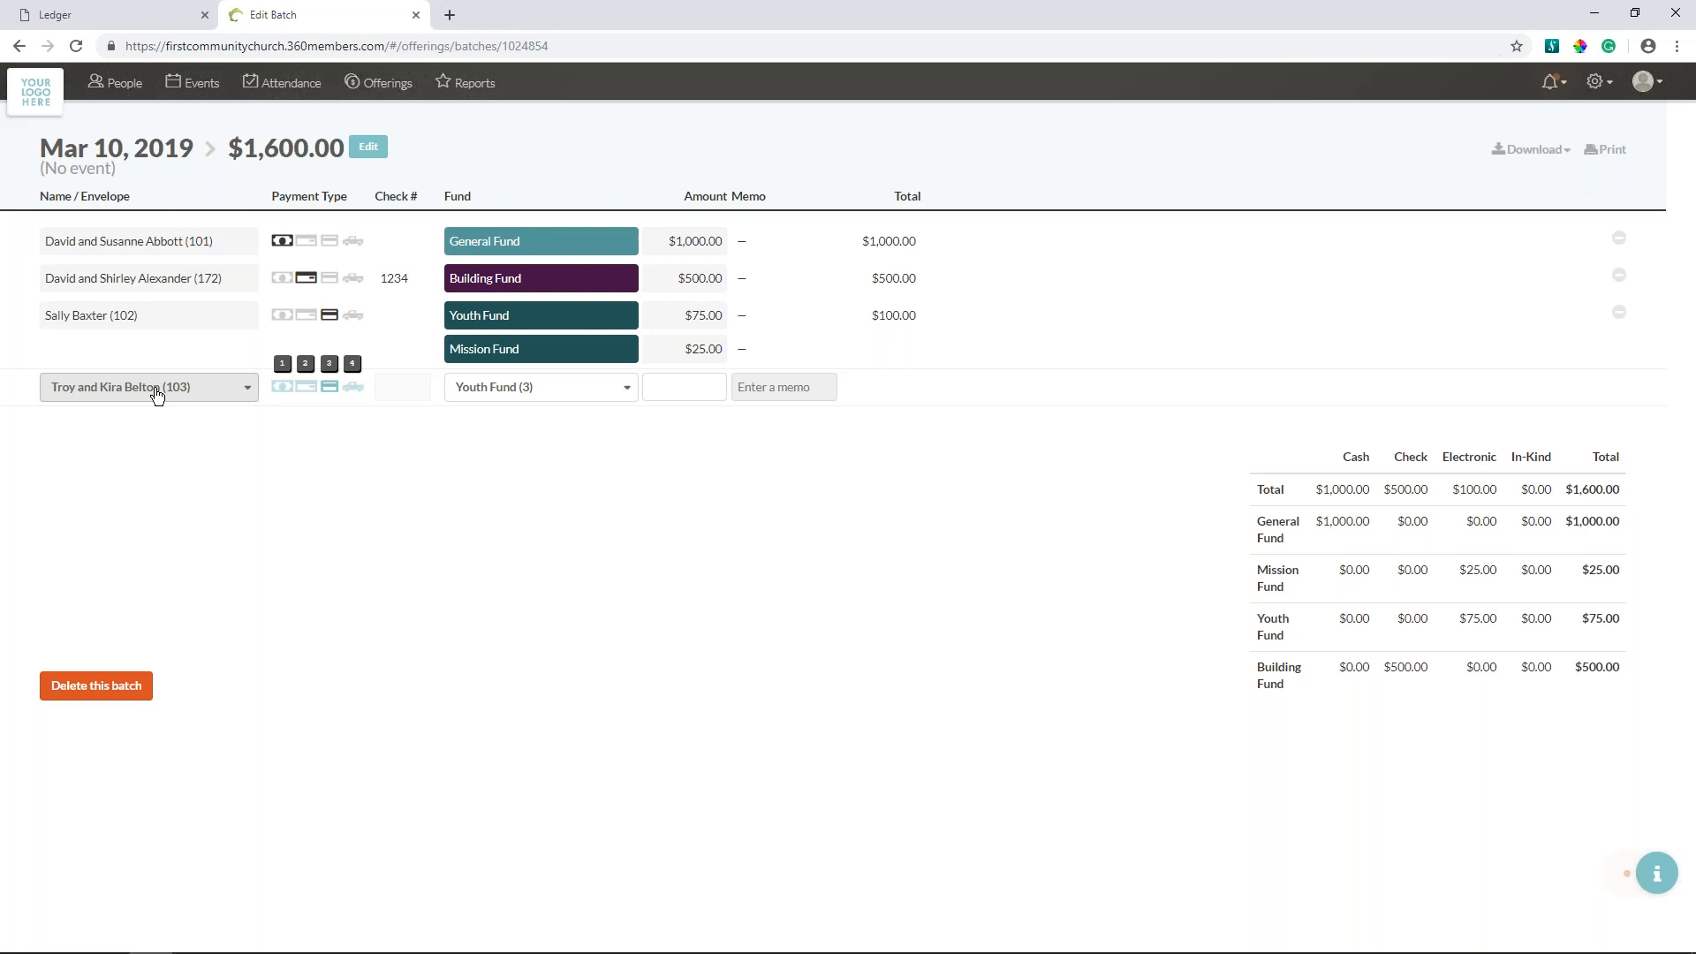
type("11")
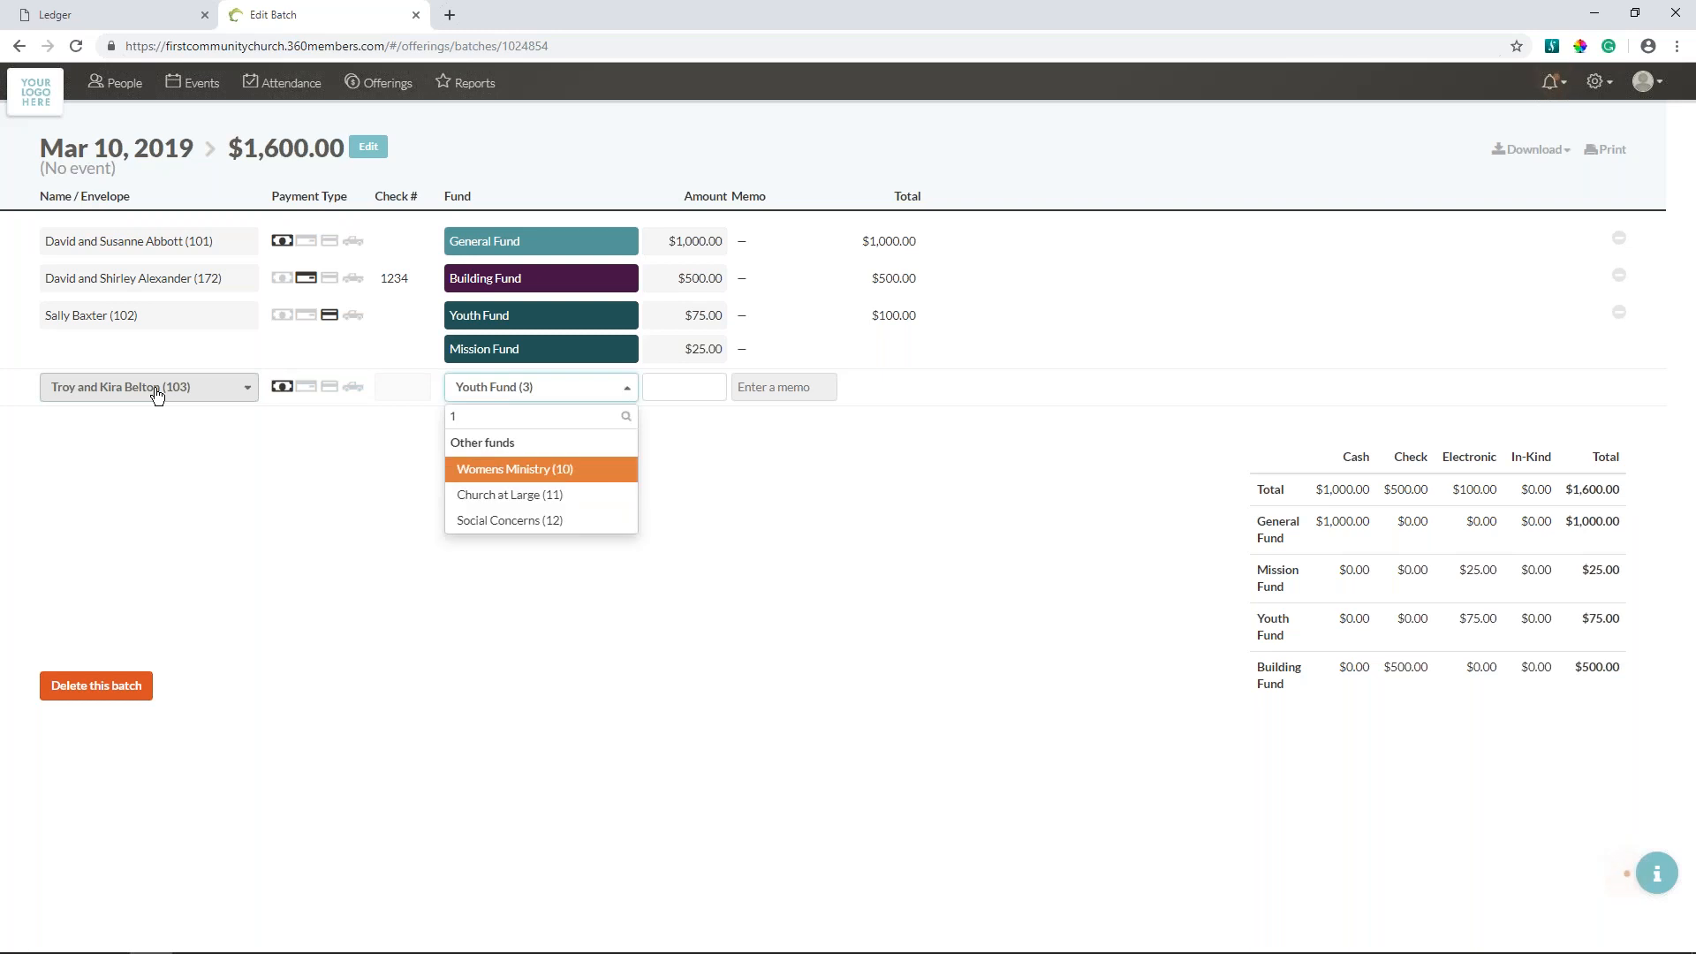
key("BackSpace")
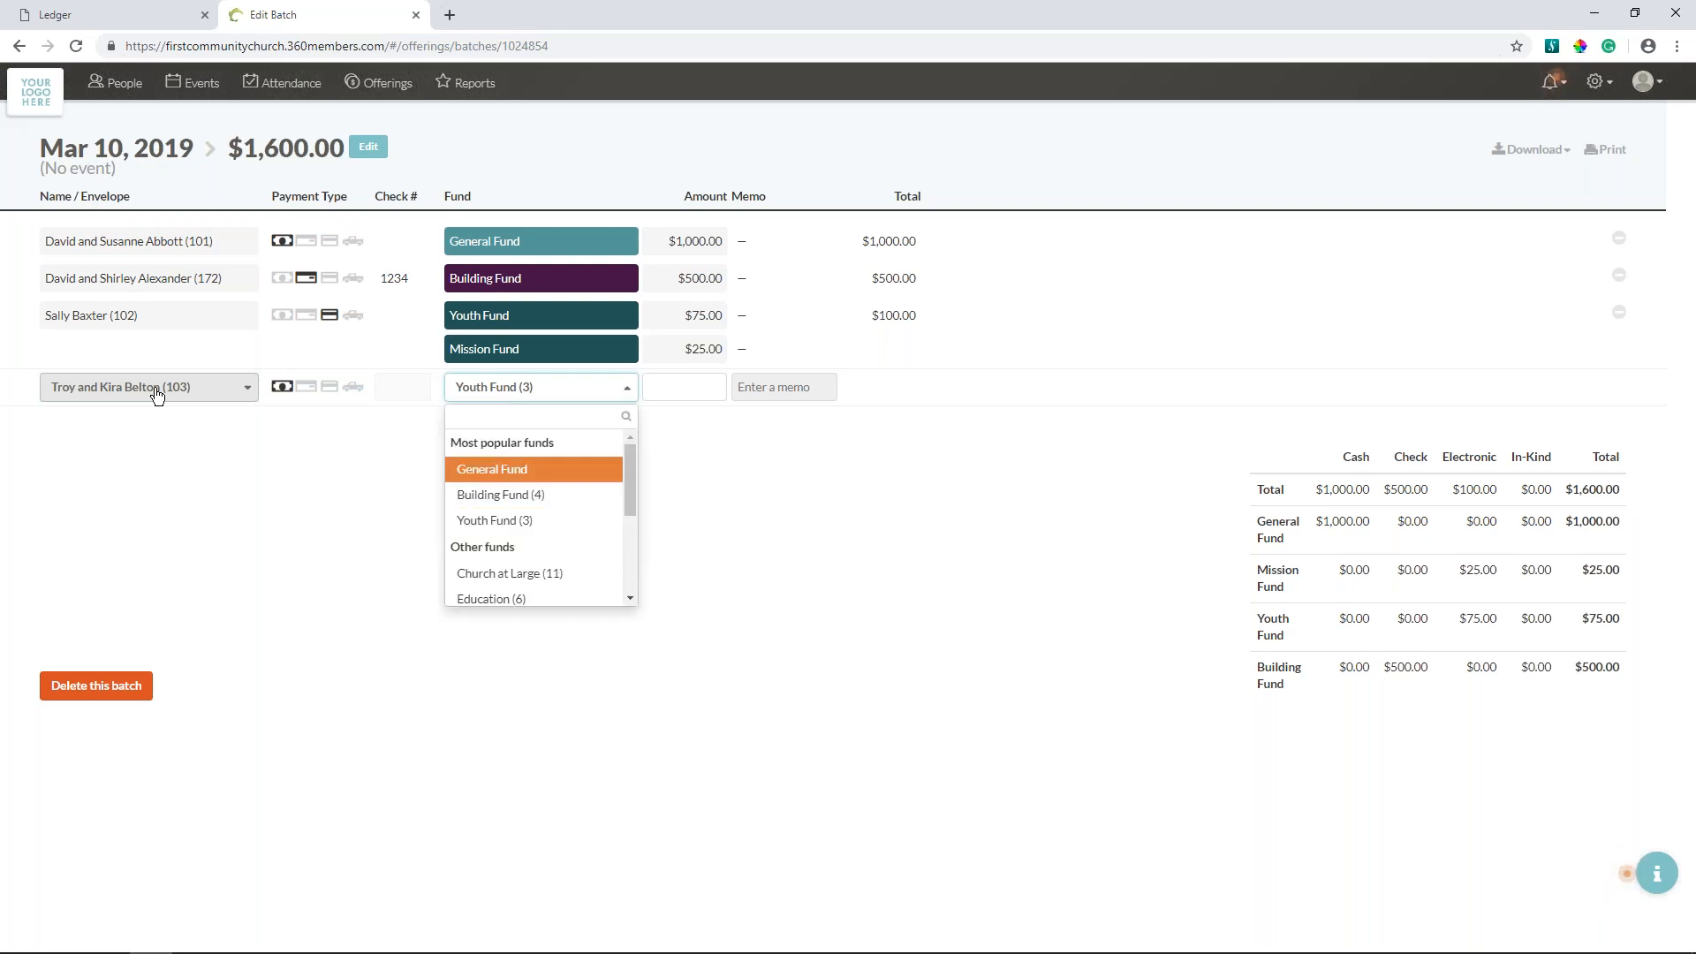
key("Return")
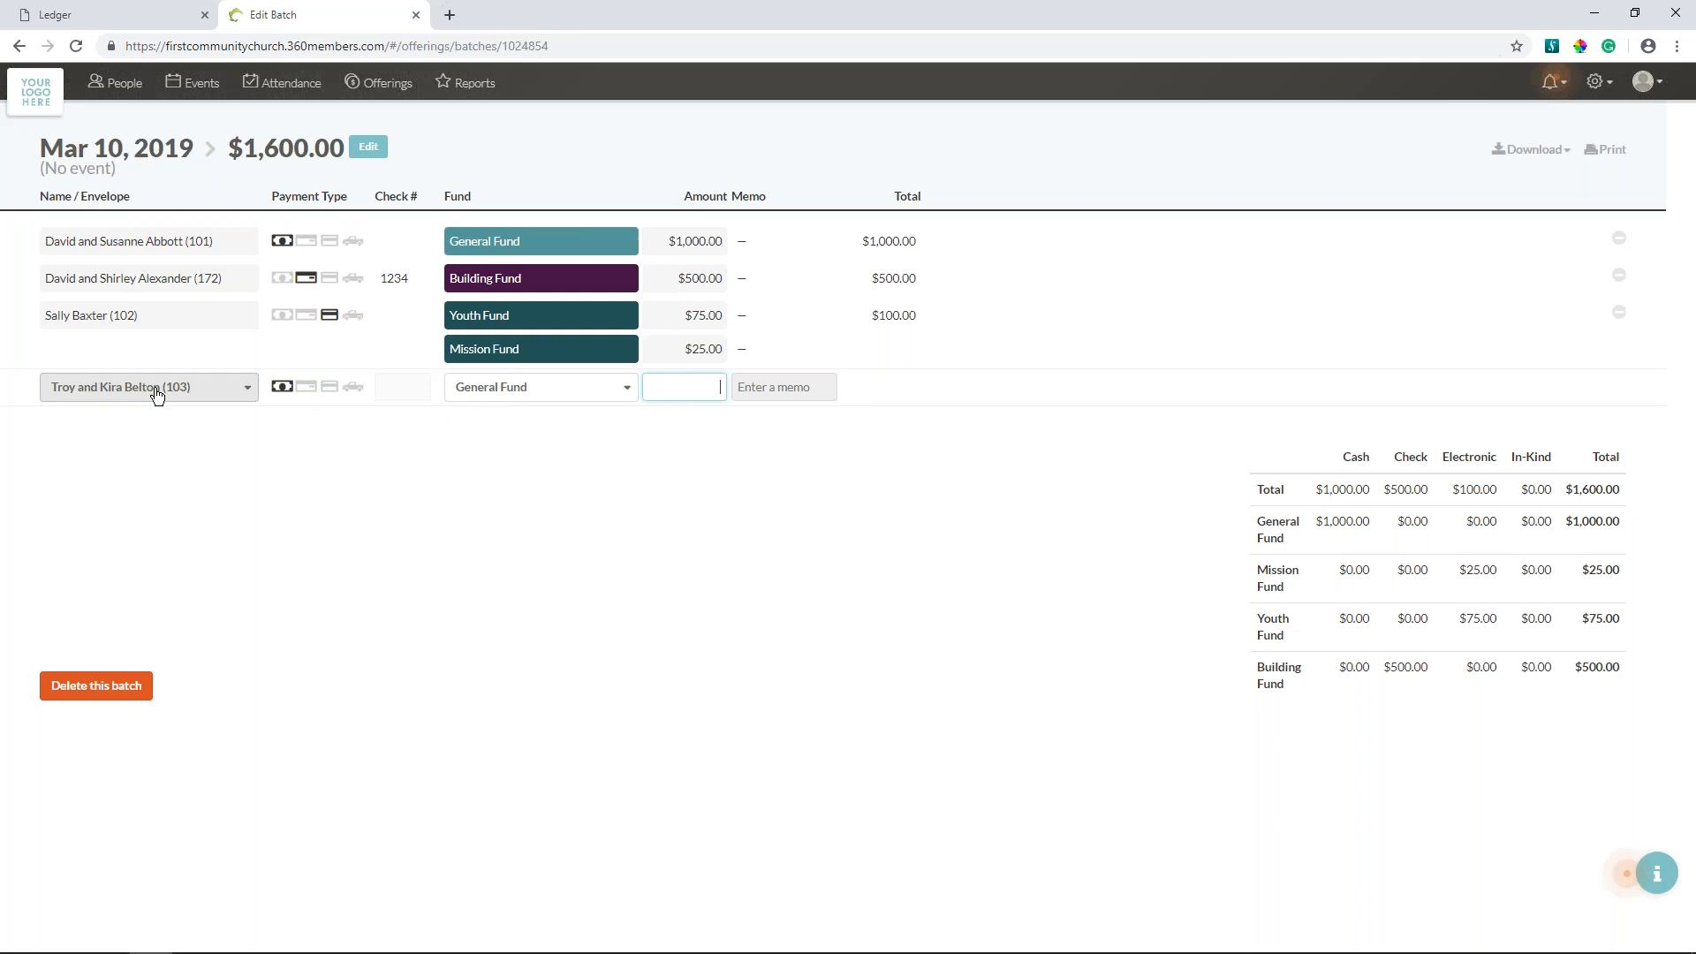
type("100")
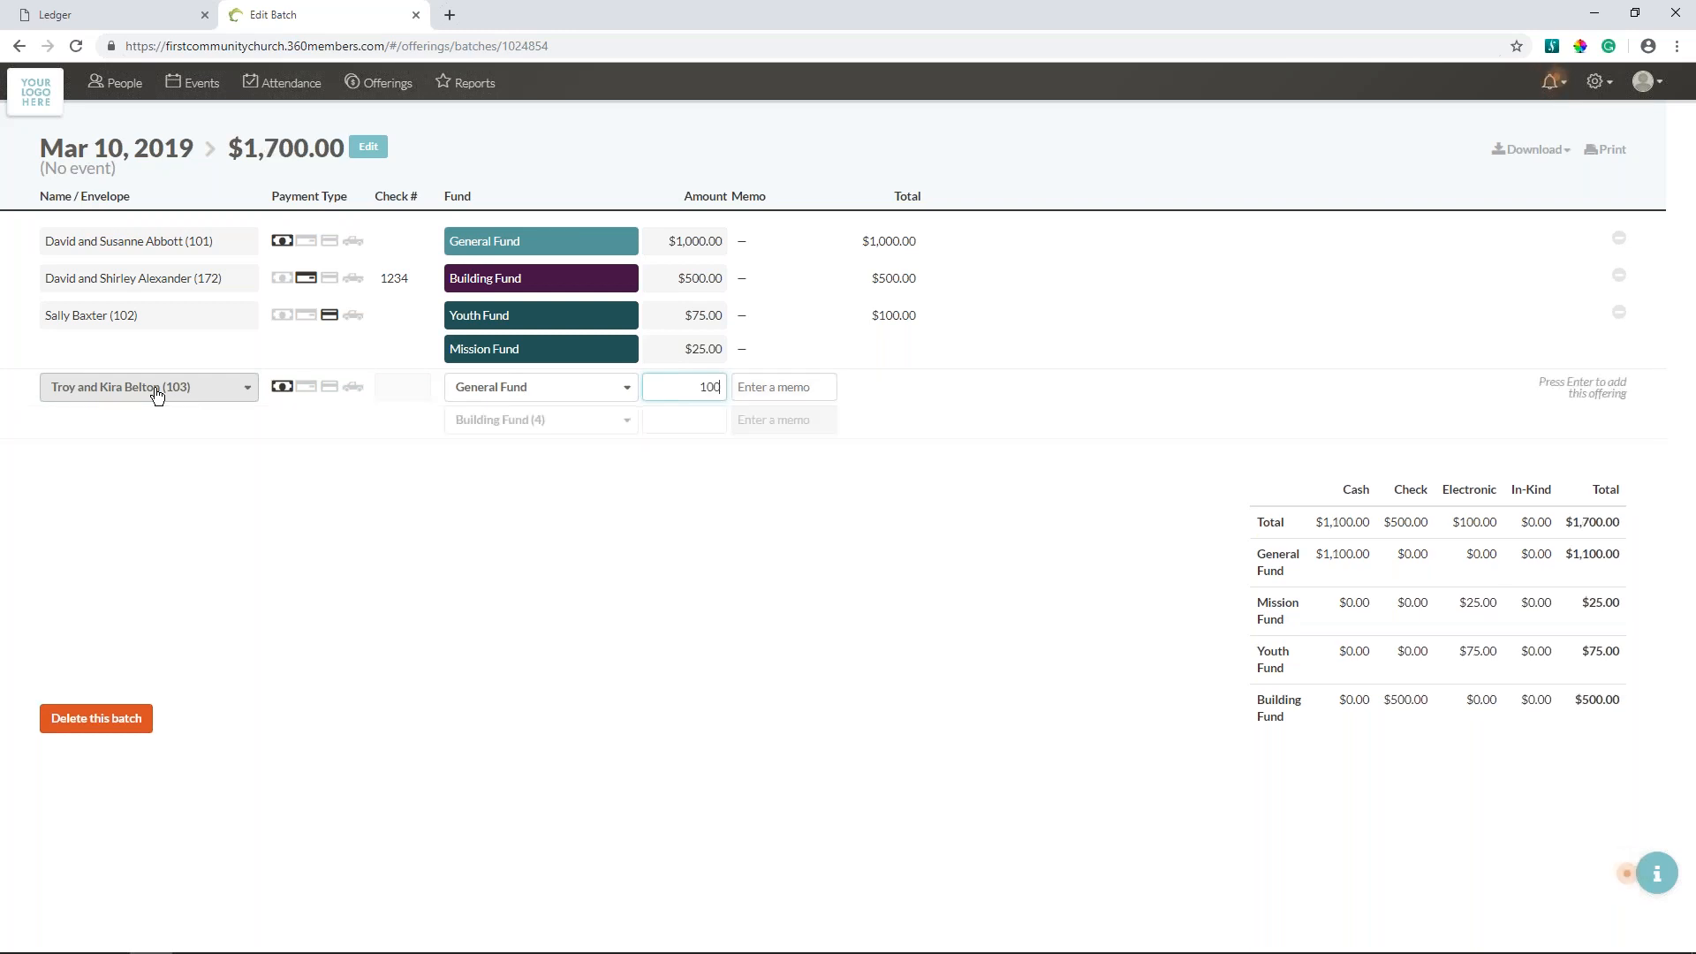
key("Return")
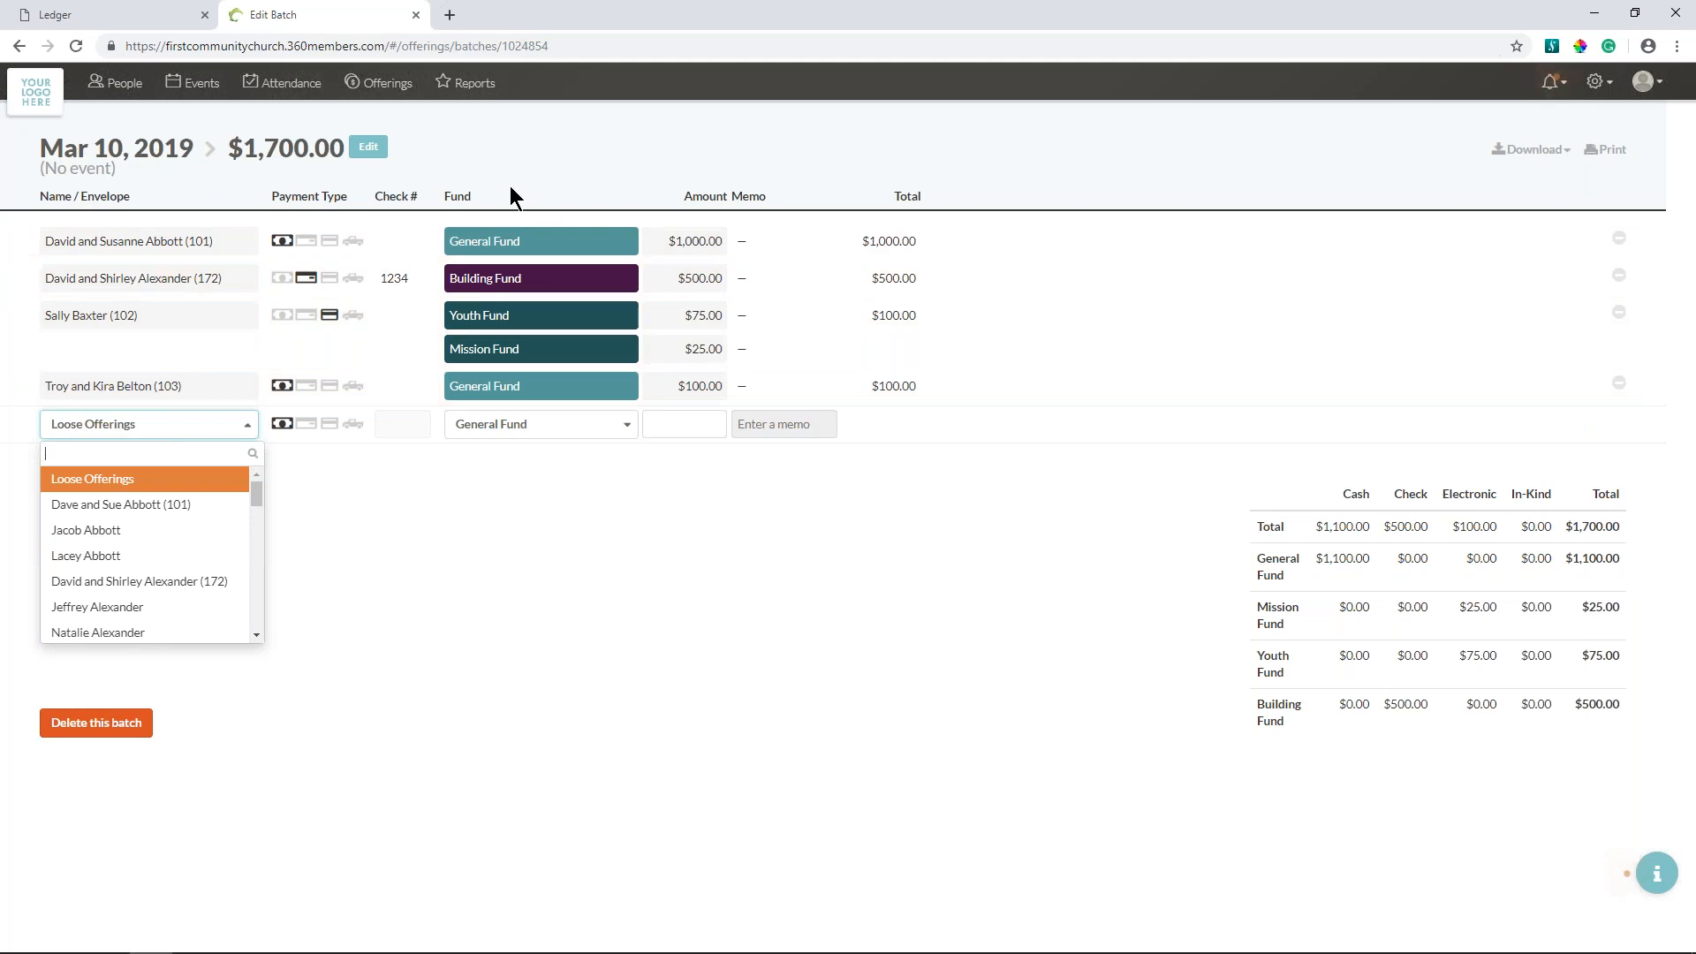
- Switch to the Ledger site, reload it, and open the pending $1,700.00 transaction given on Mar 10 as a deposit
left_click(120, 25)
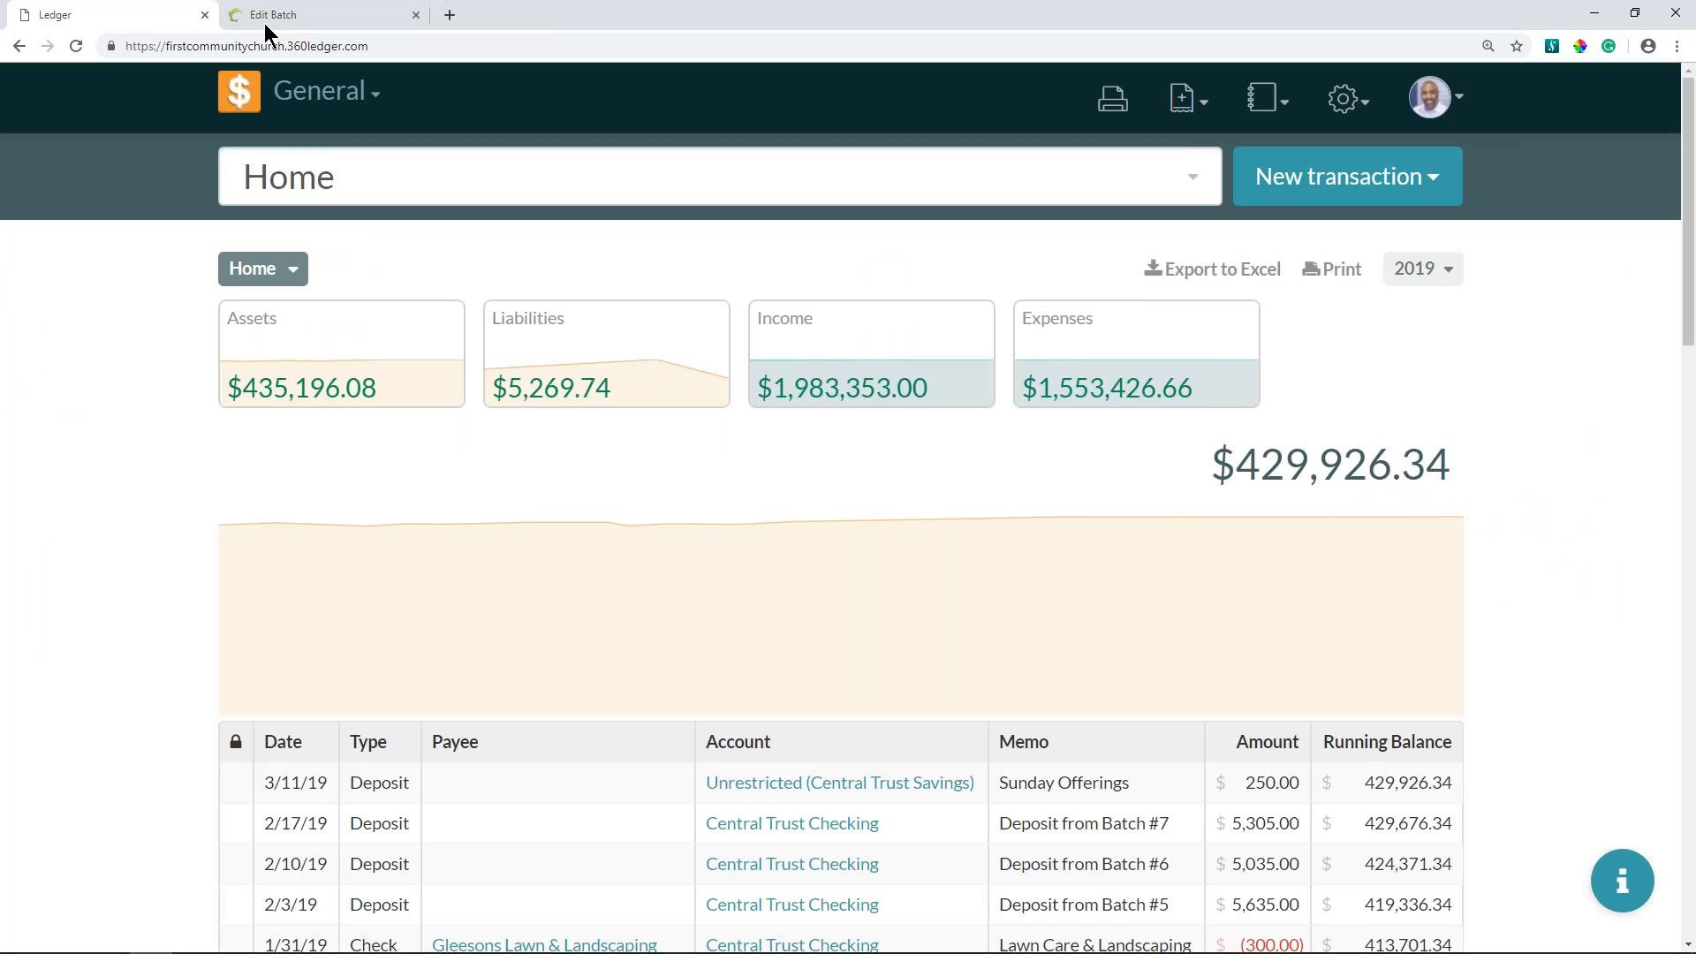
left_click(76, 47)
left_click(1188, 102)
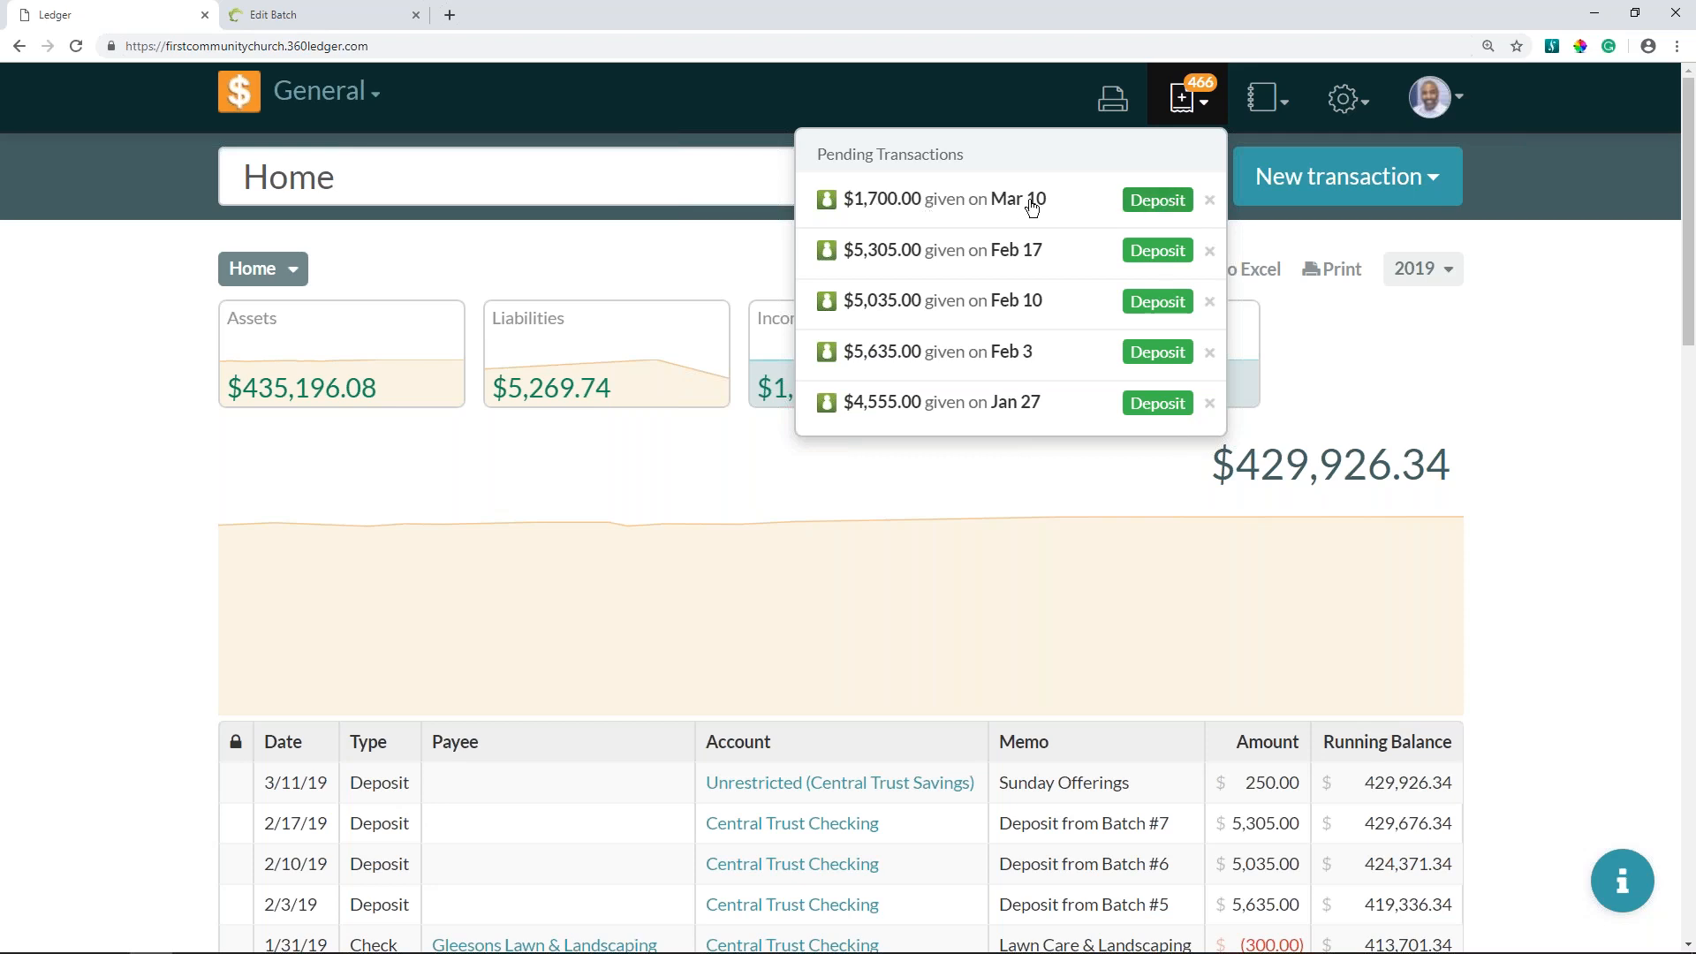
left_click(977, 208)
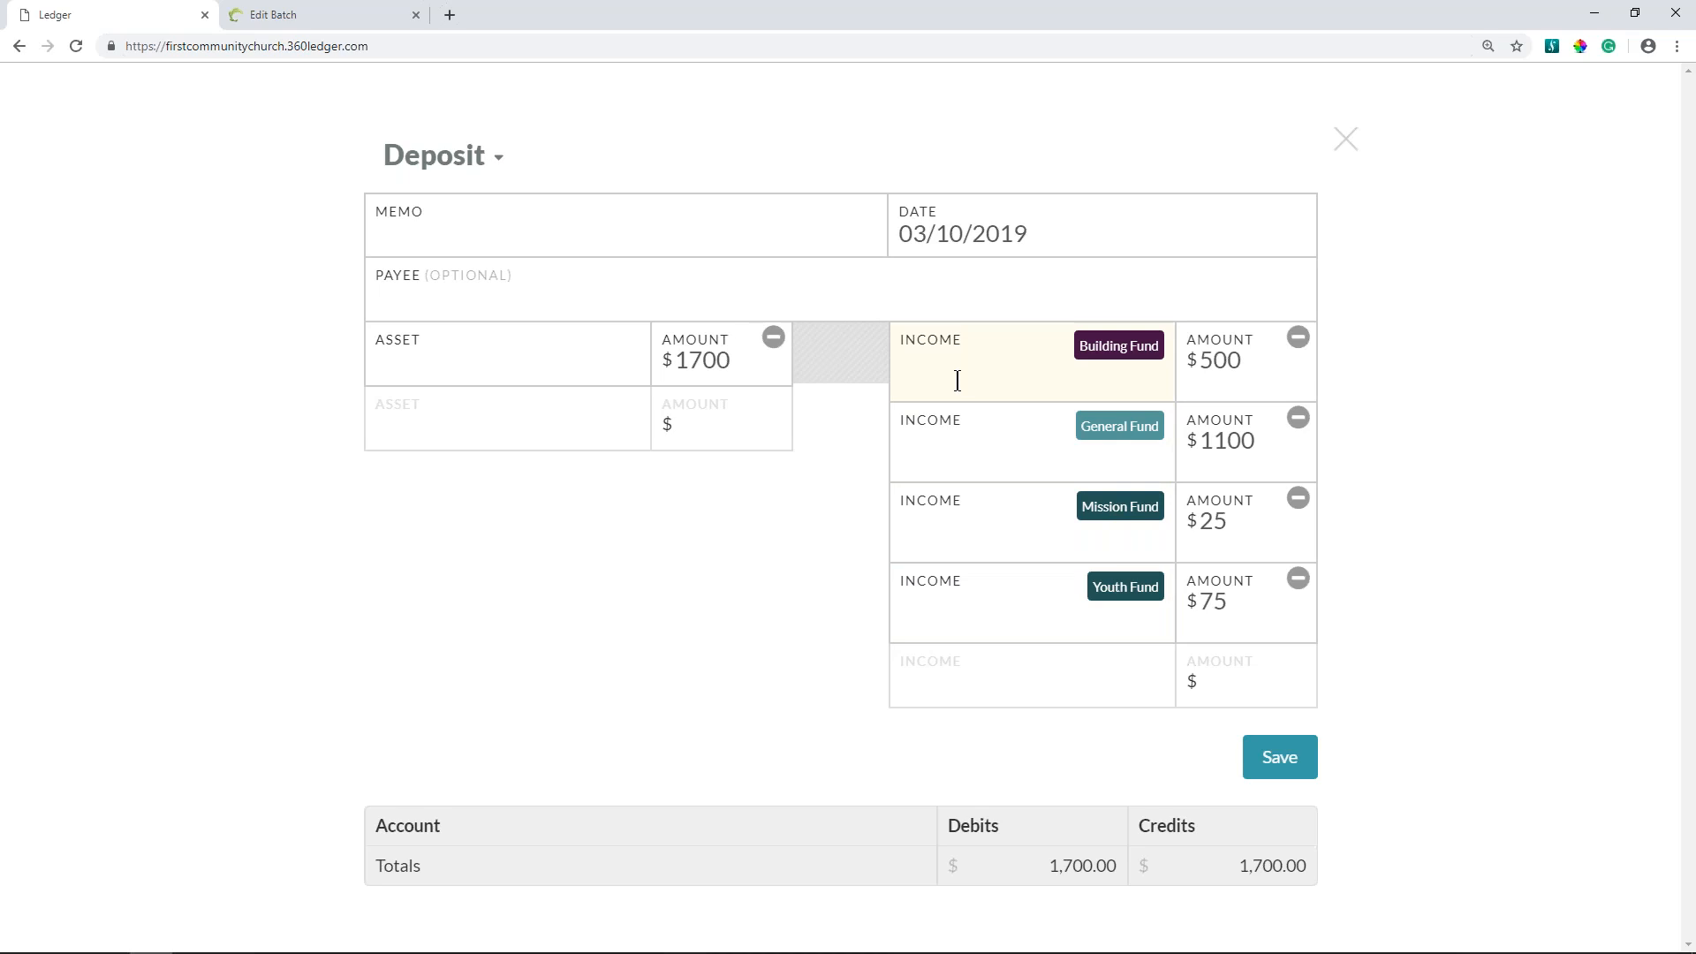
- Assign the deposit's asset lines to Unrestricted (Central Trust Savings), Building Fund - Restricted, Mission Fund - Restricted and Youth Fund - Restricted
left_click(549, 368)
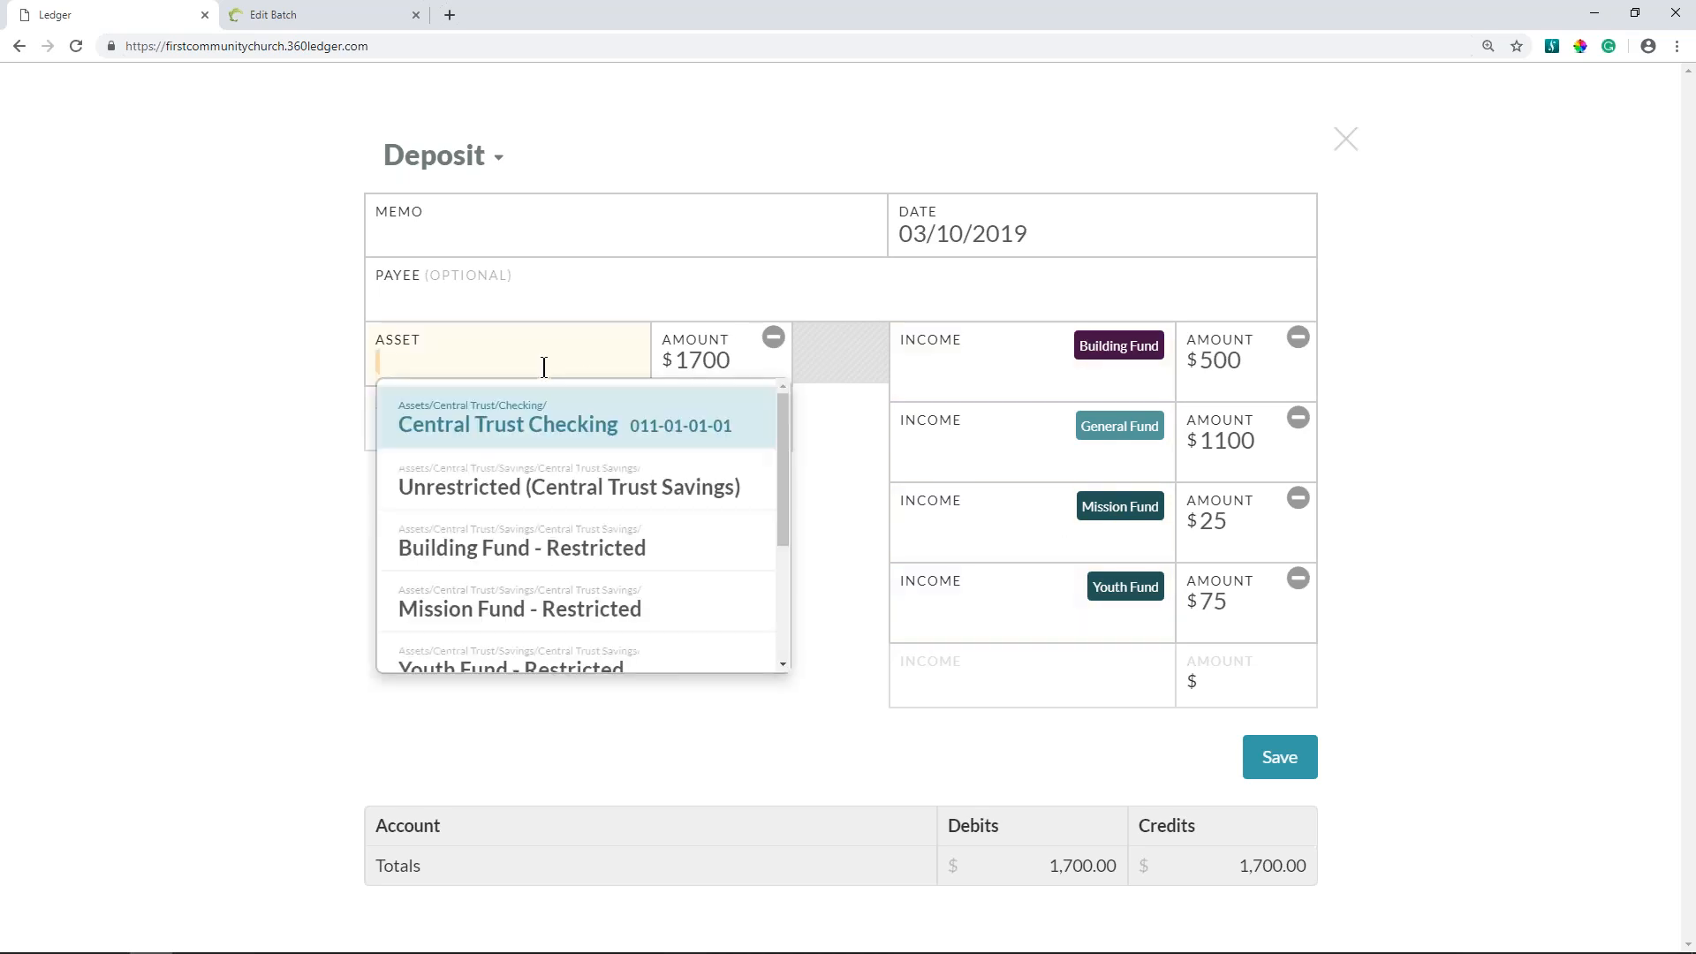
left_click(566, 490)
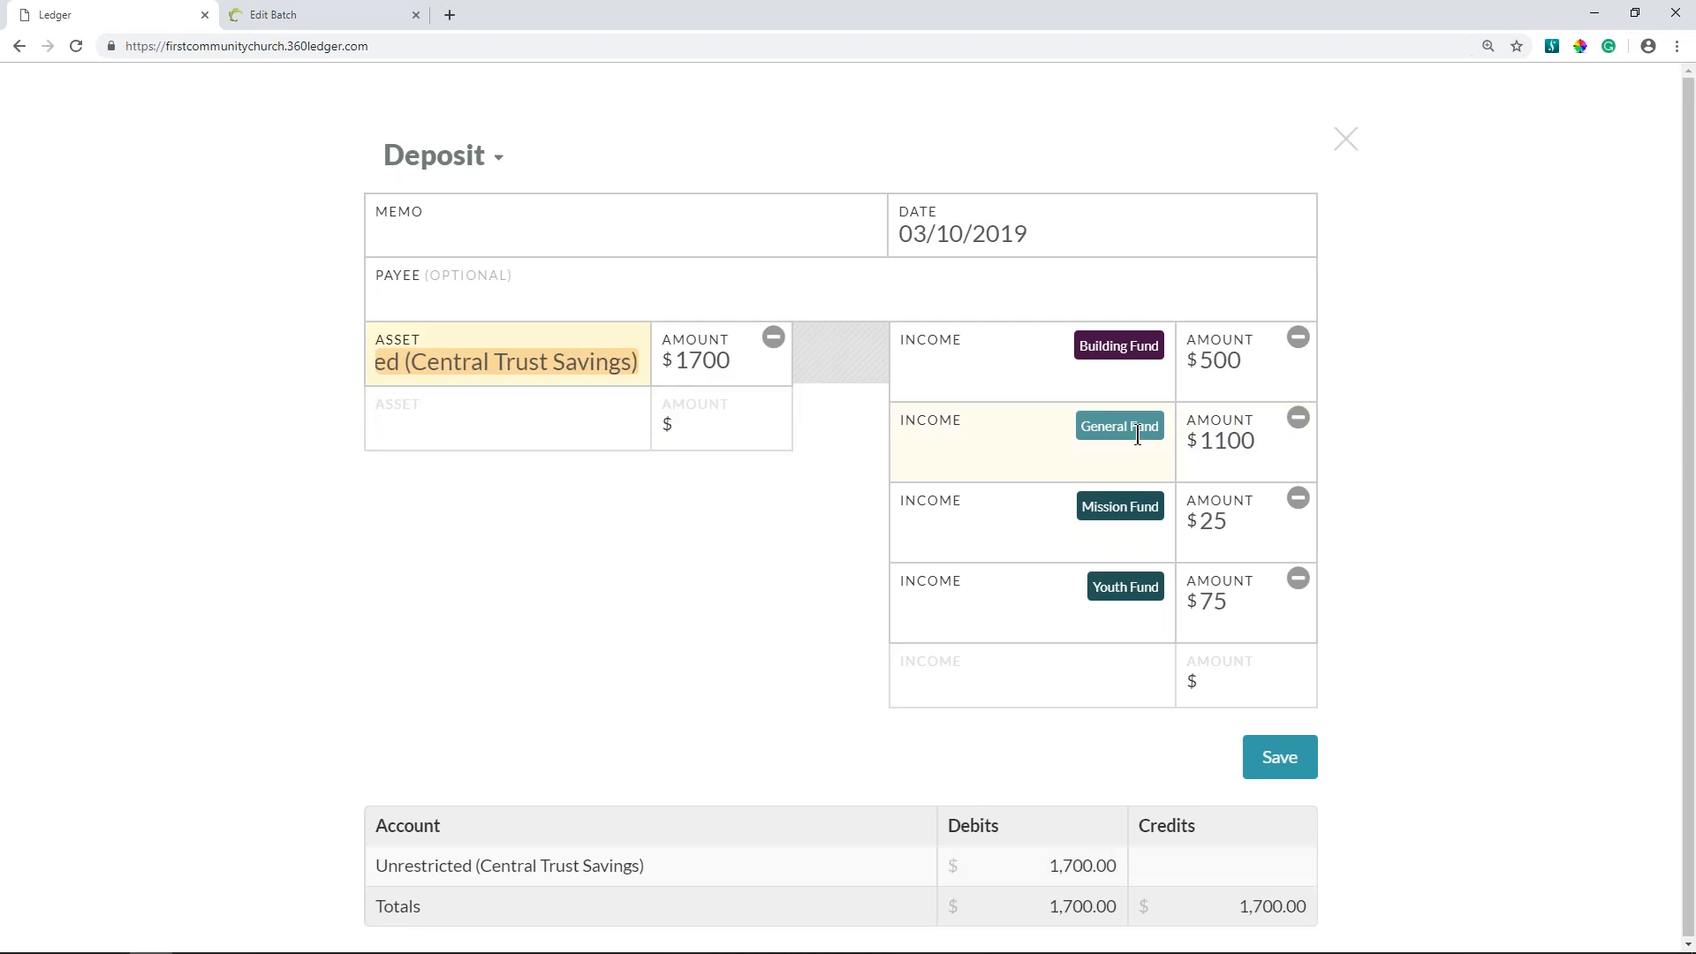
left_click(564, 426)
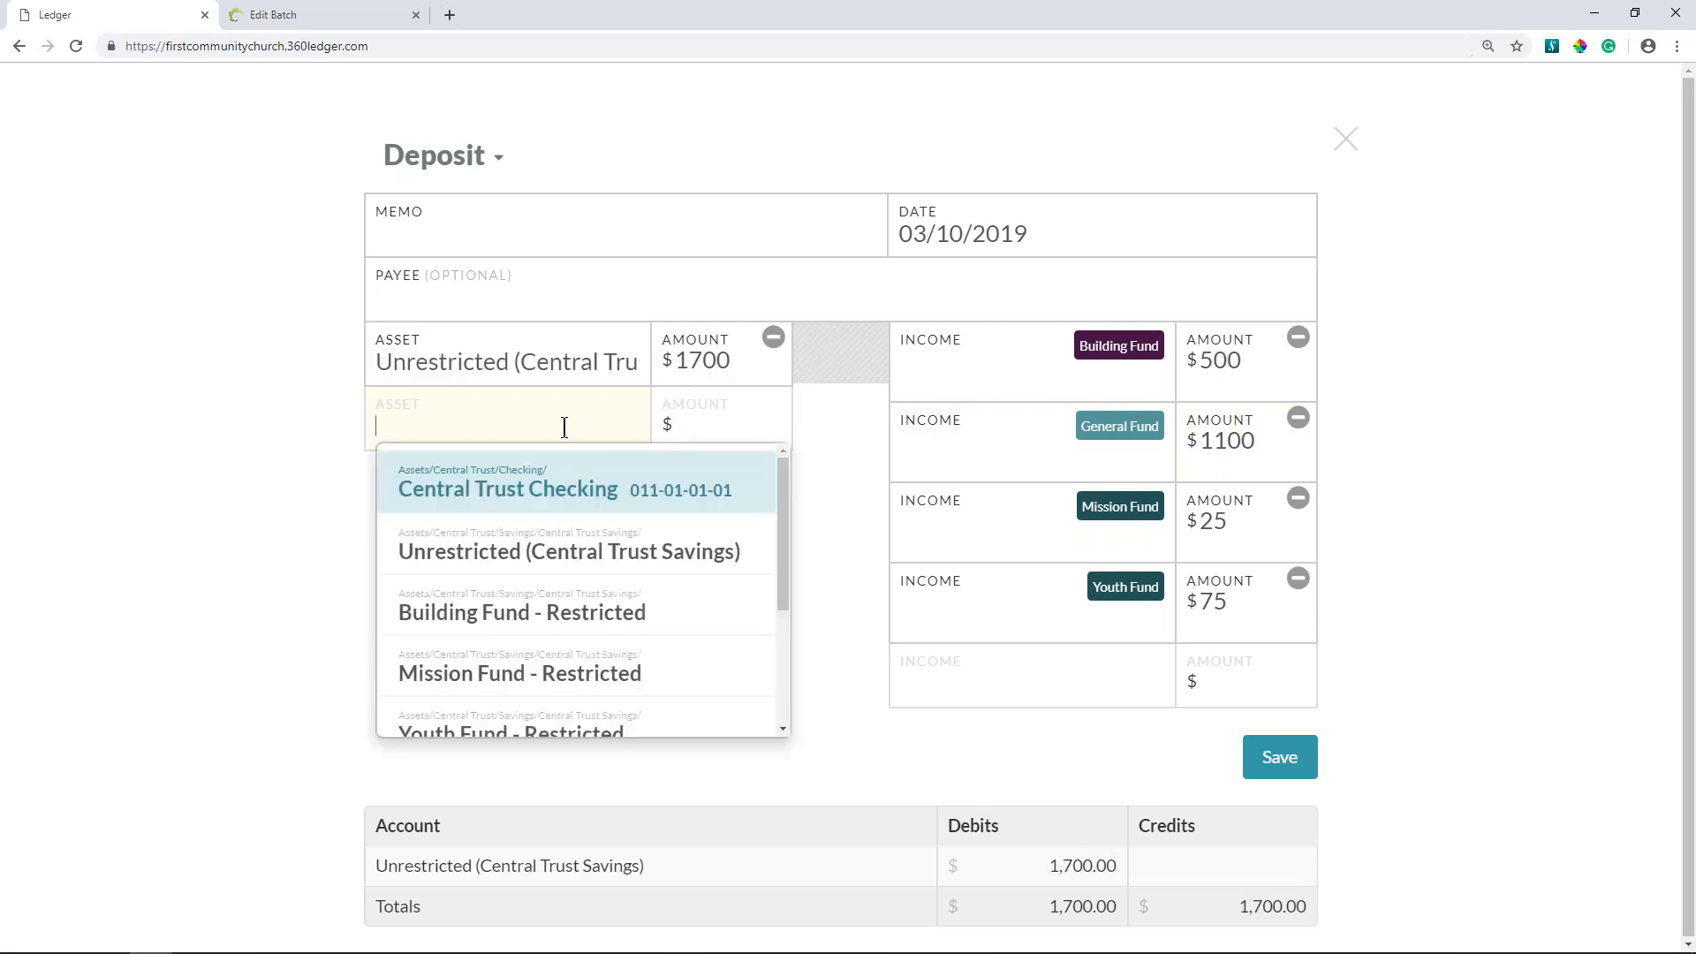
left_click(569, 610)
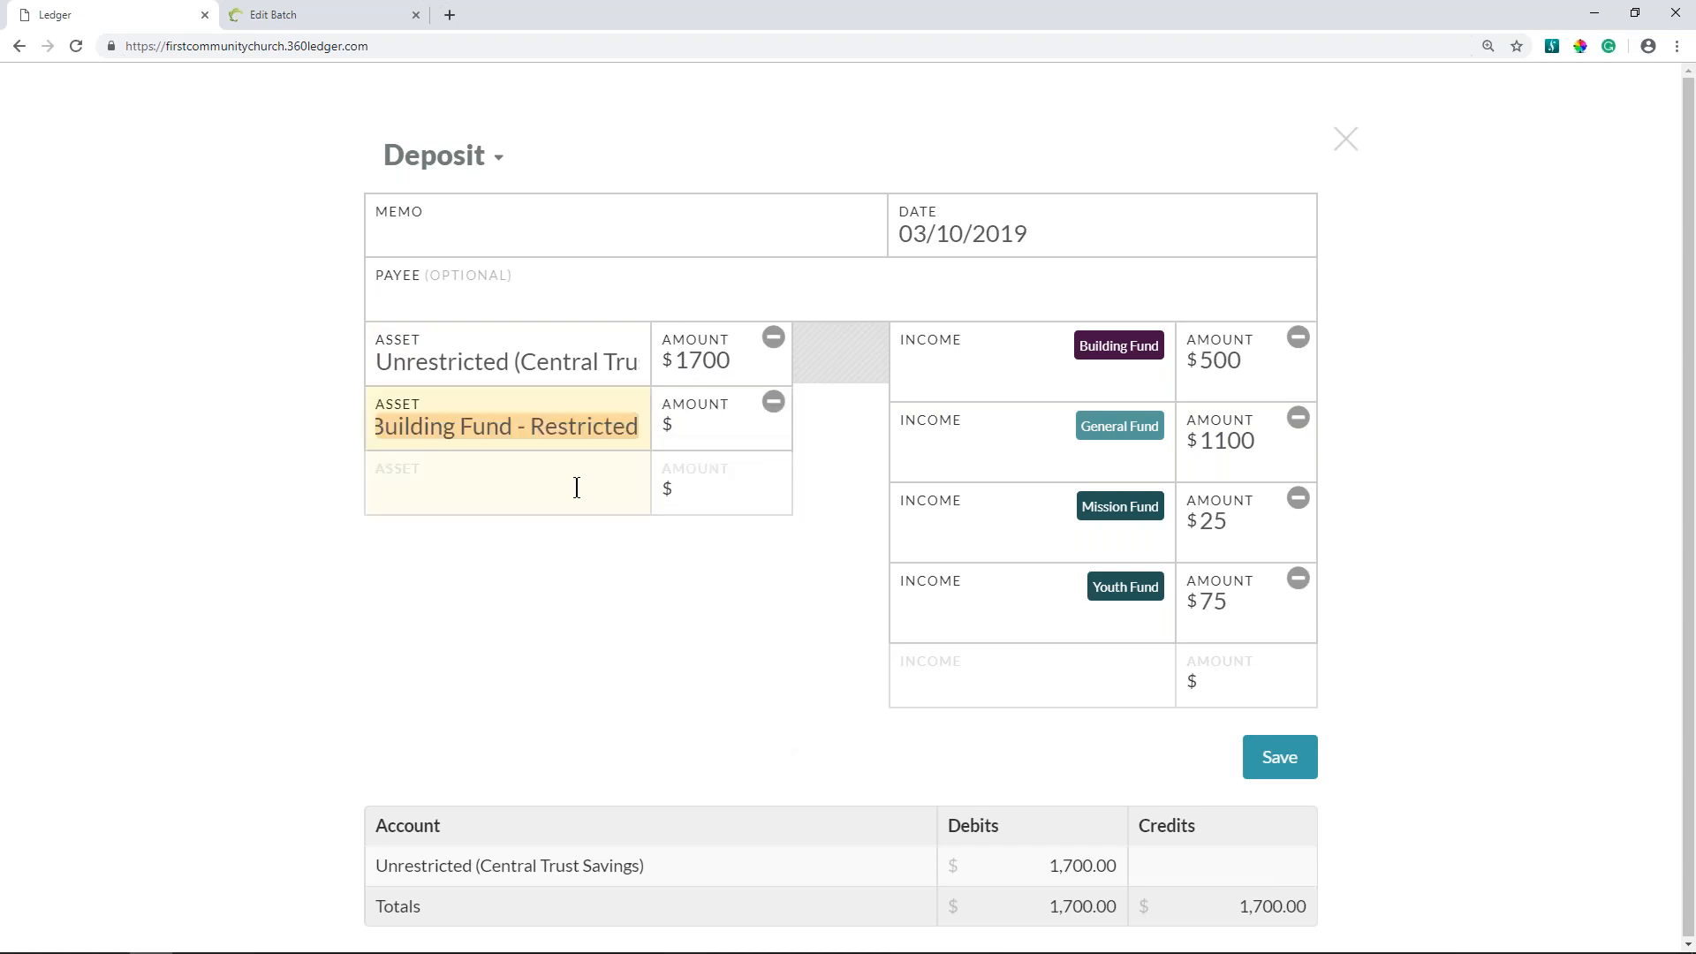
left_click(576, 487)
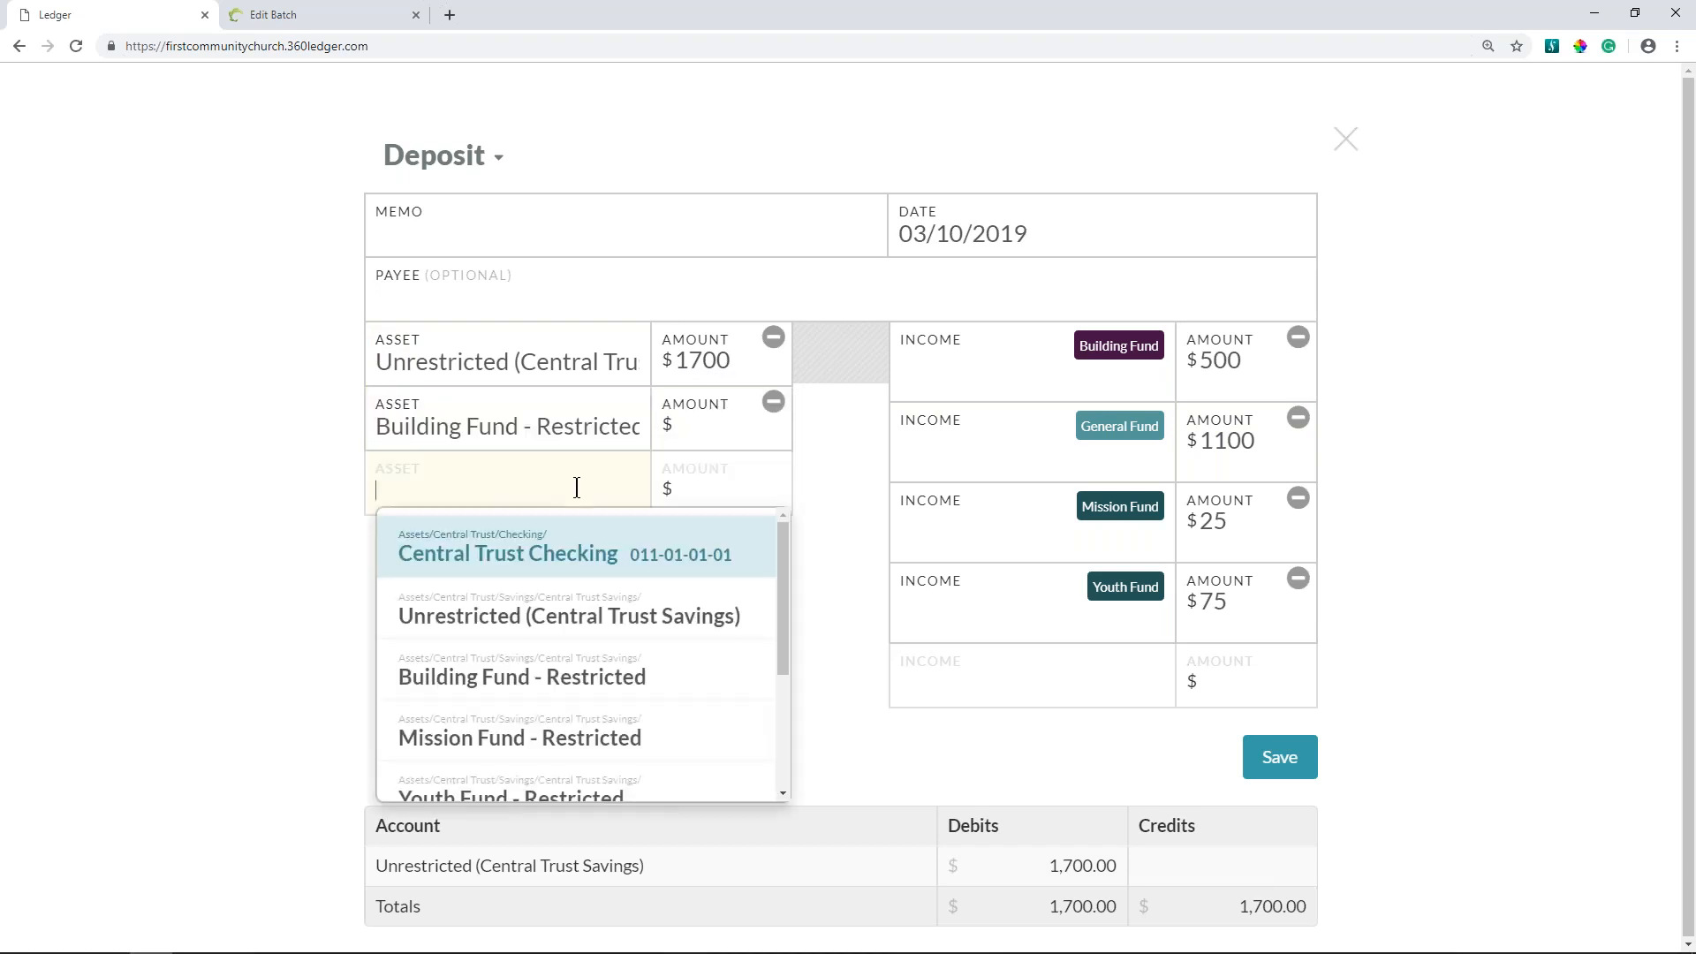
left_click(595, 740)
left_click(564, 548)
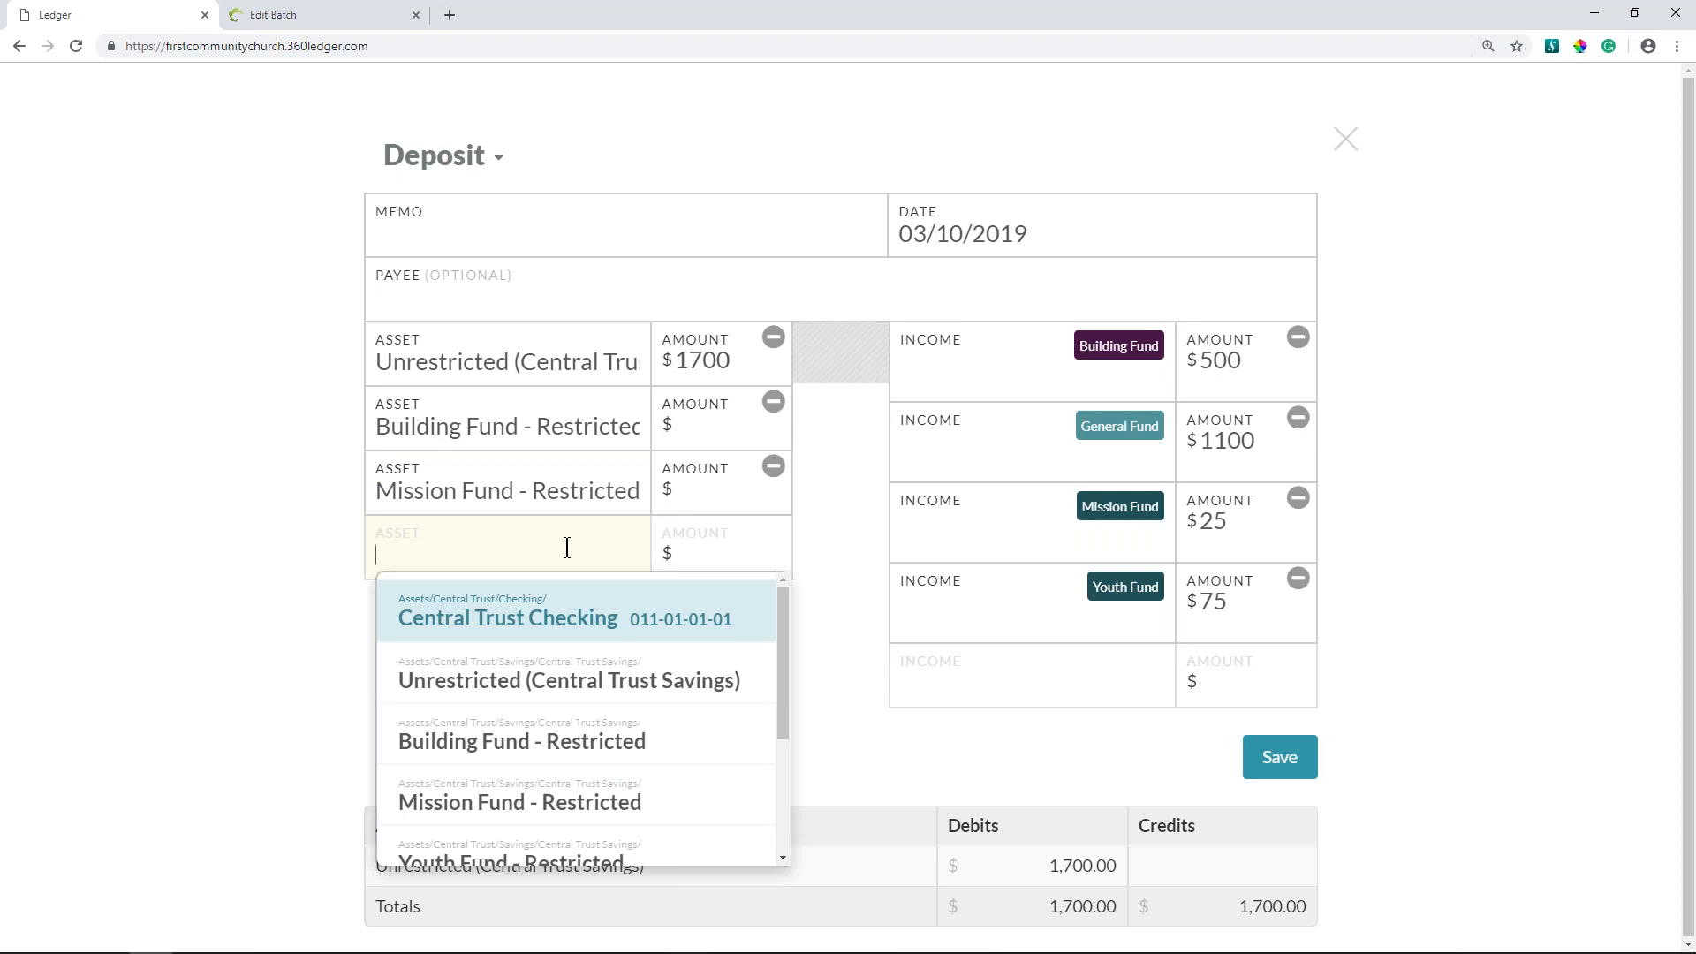
left_click(597, 851)
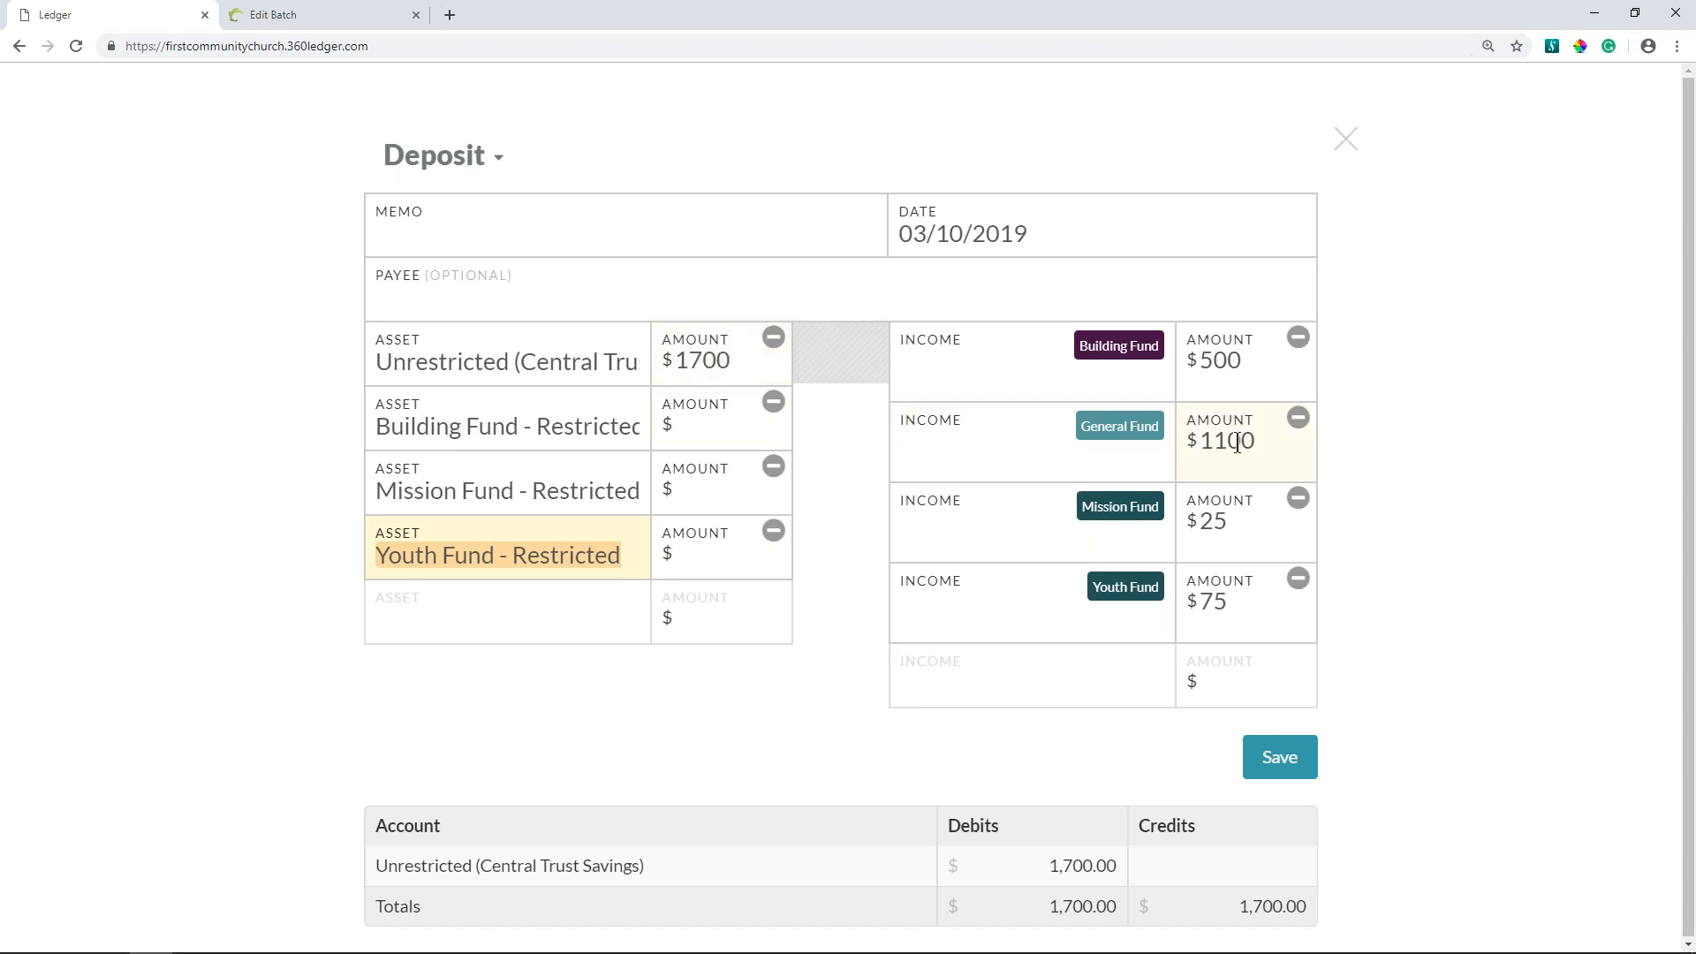
- Set the asset amounts to 1100 for Unrestricted, 500 for Building Fund, 25 for Mission Fund and 75 for Youth Fund
left_click(687, 367)
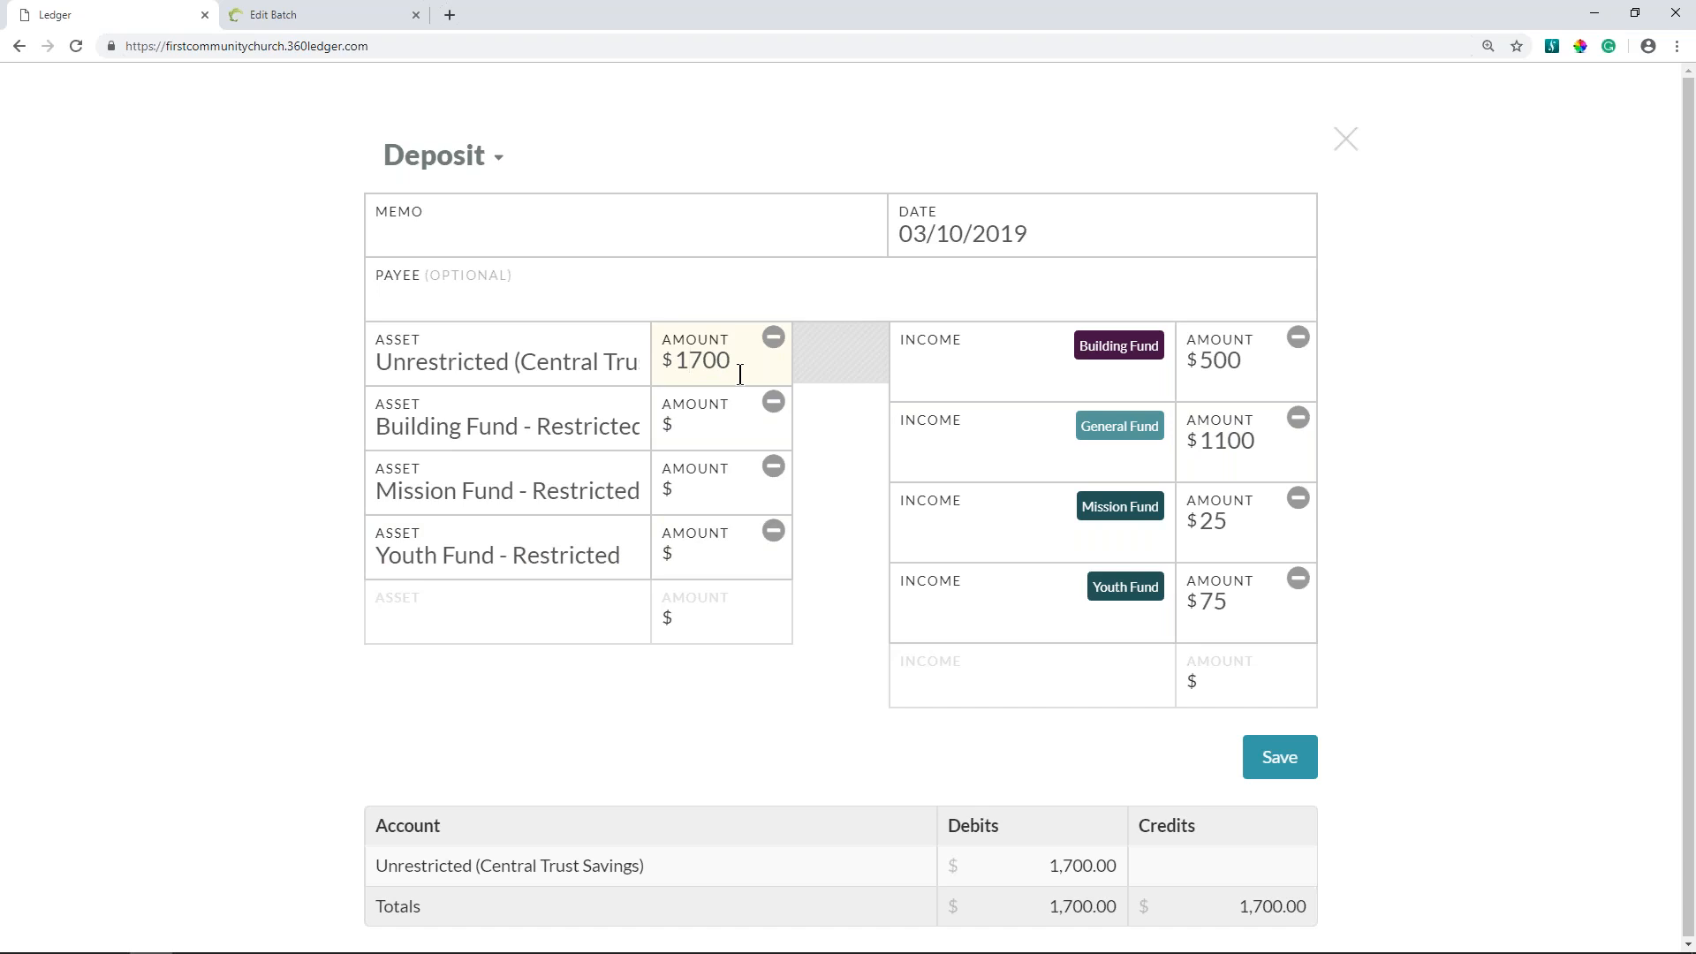
type("1")
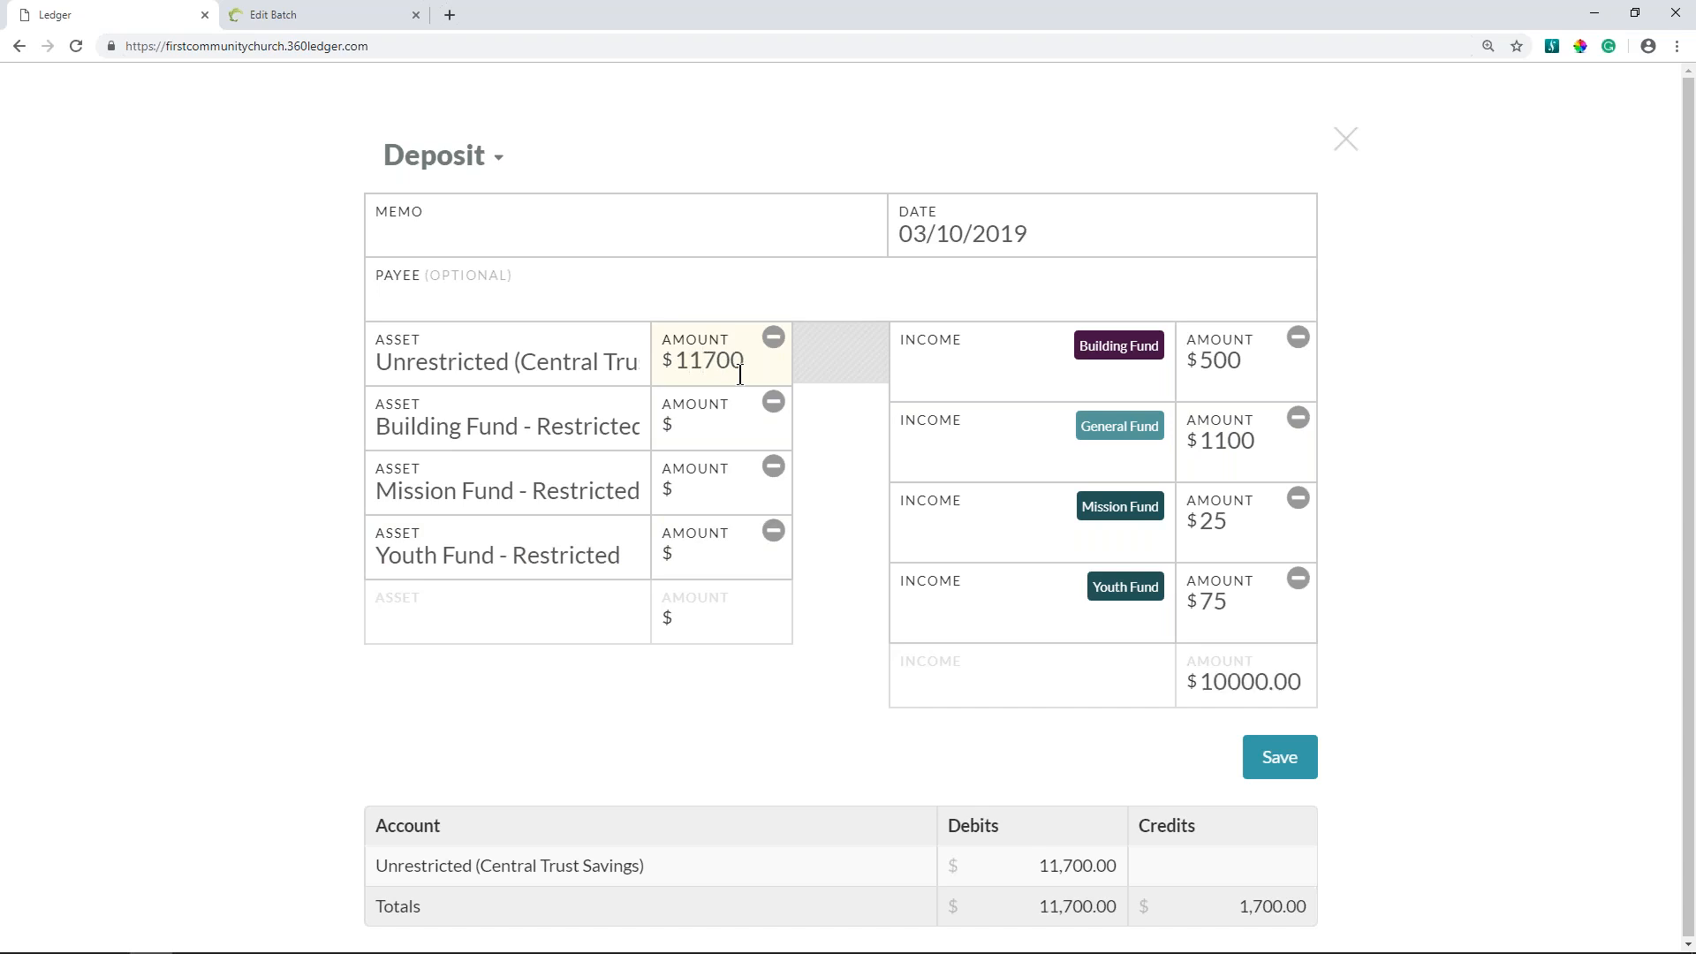
key("BackSpace")
left_click(701, 431)
type("500")
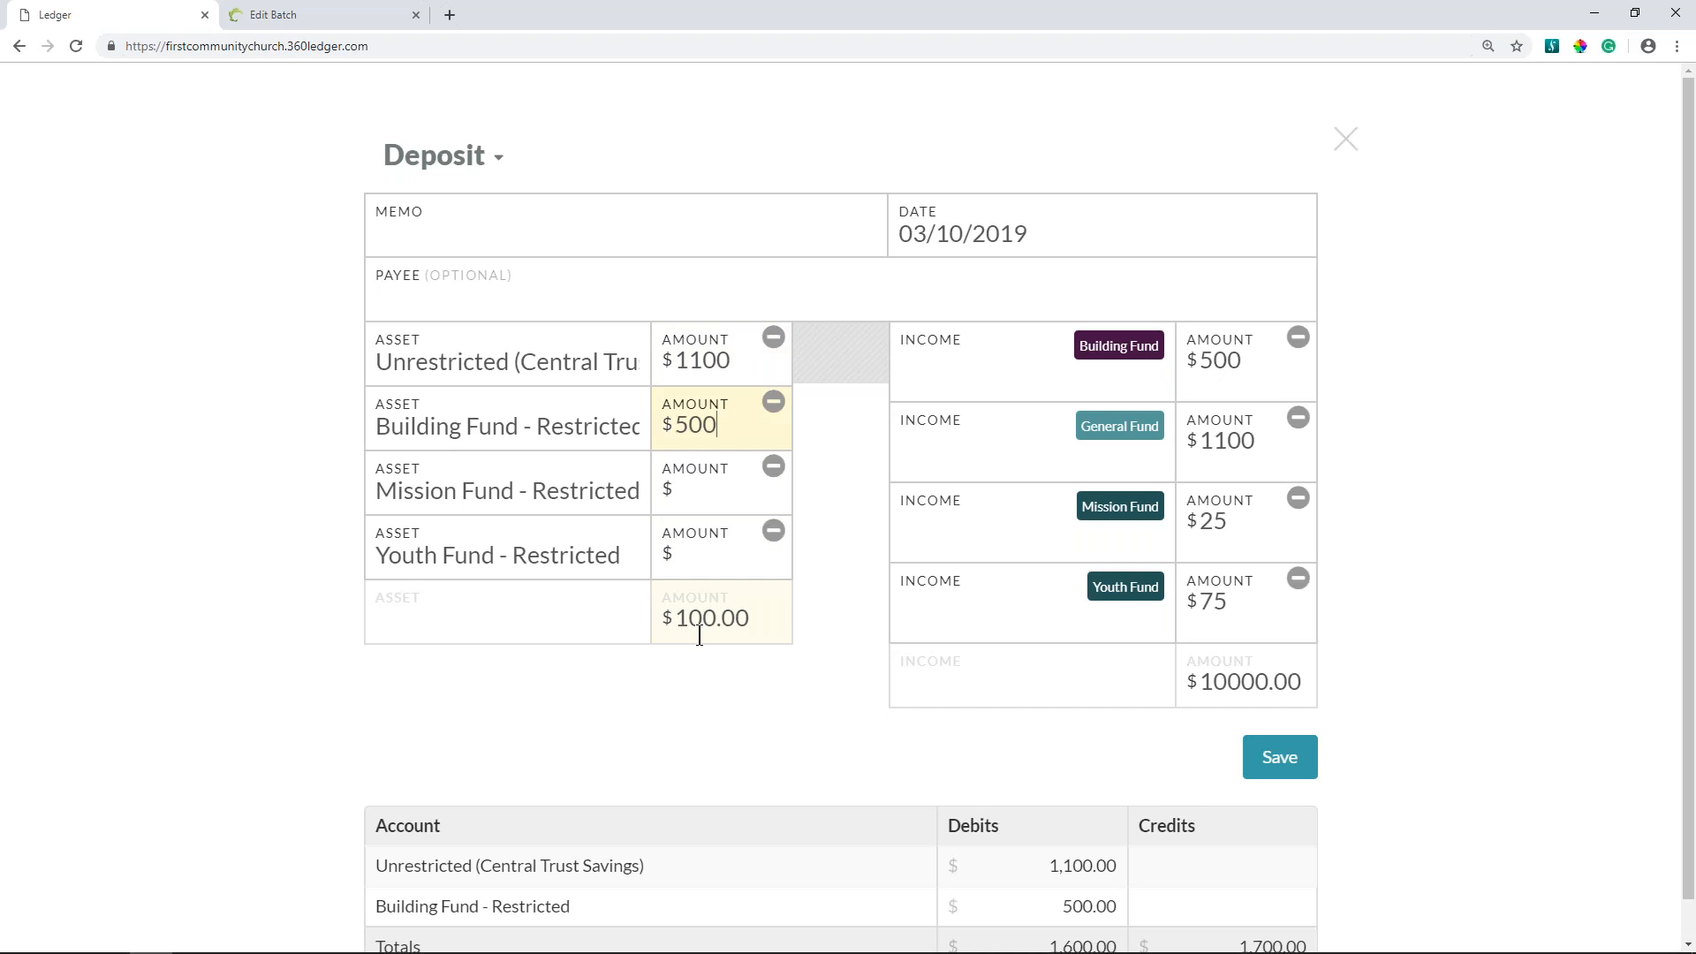
left_click(701, 507)
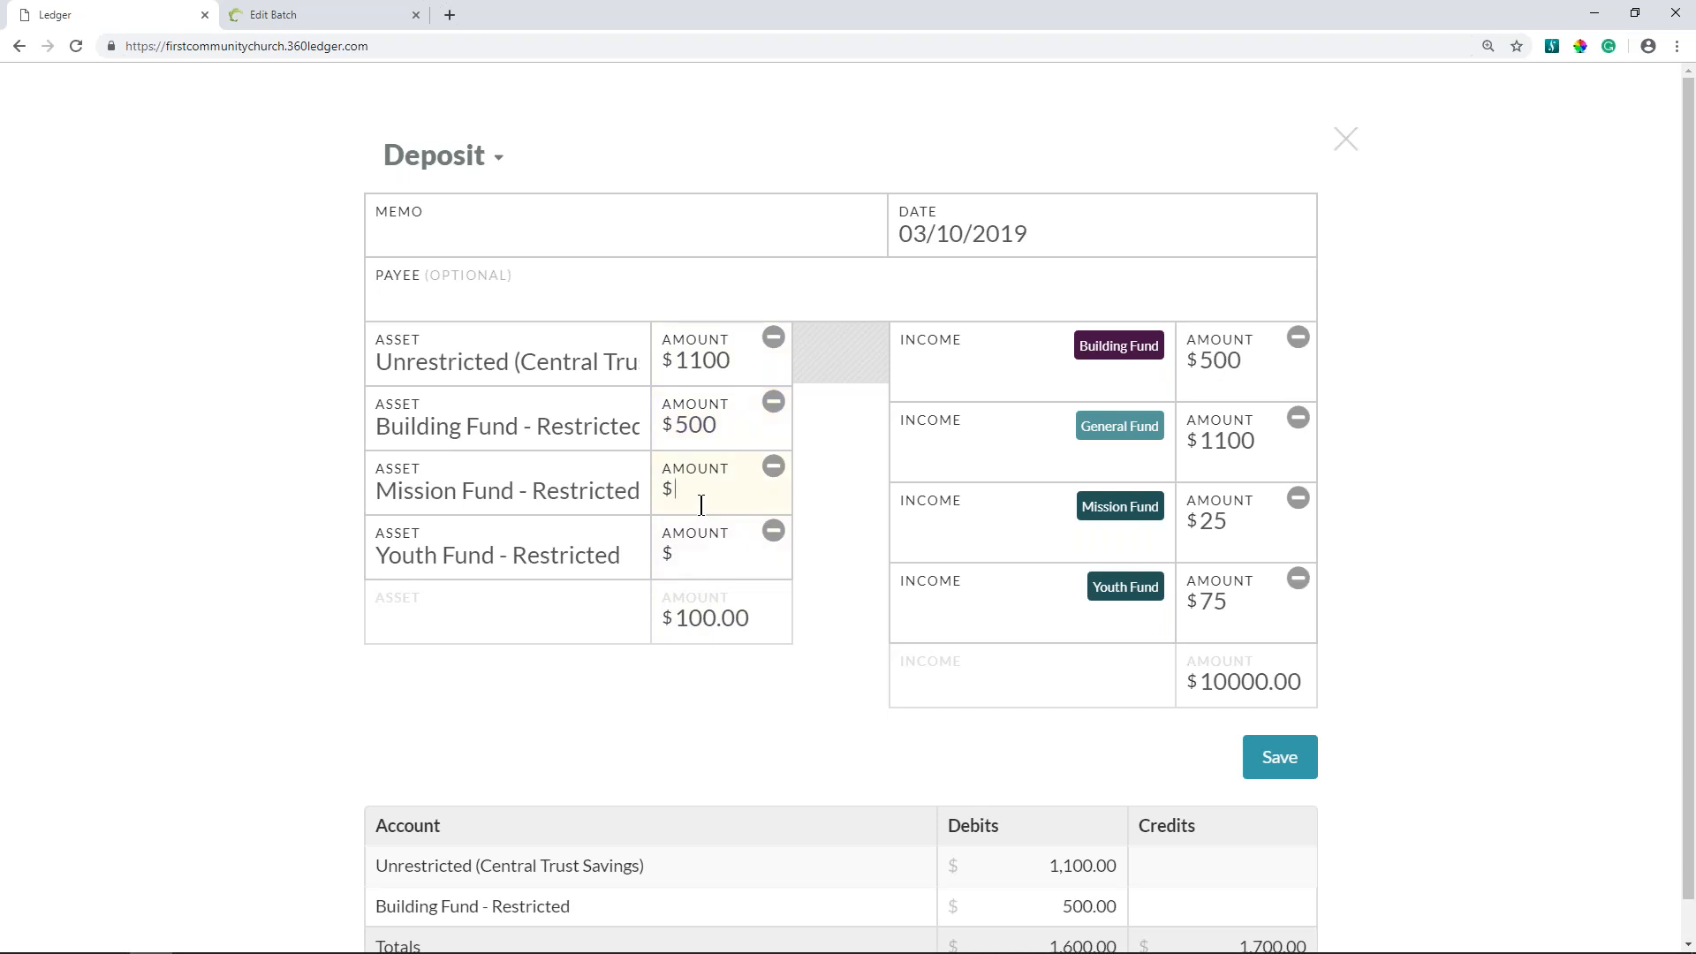
type("25")
left_click(707, 547)
type("75")
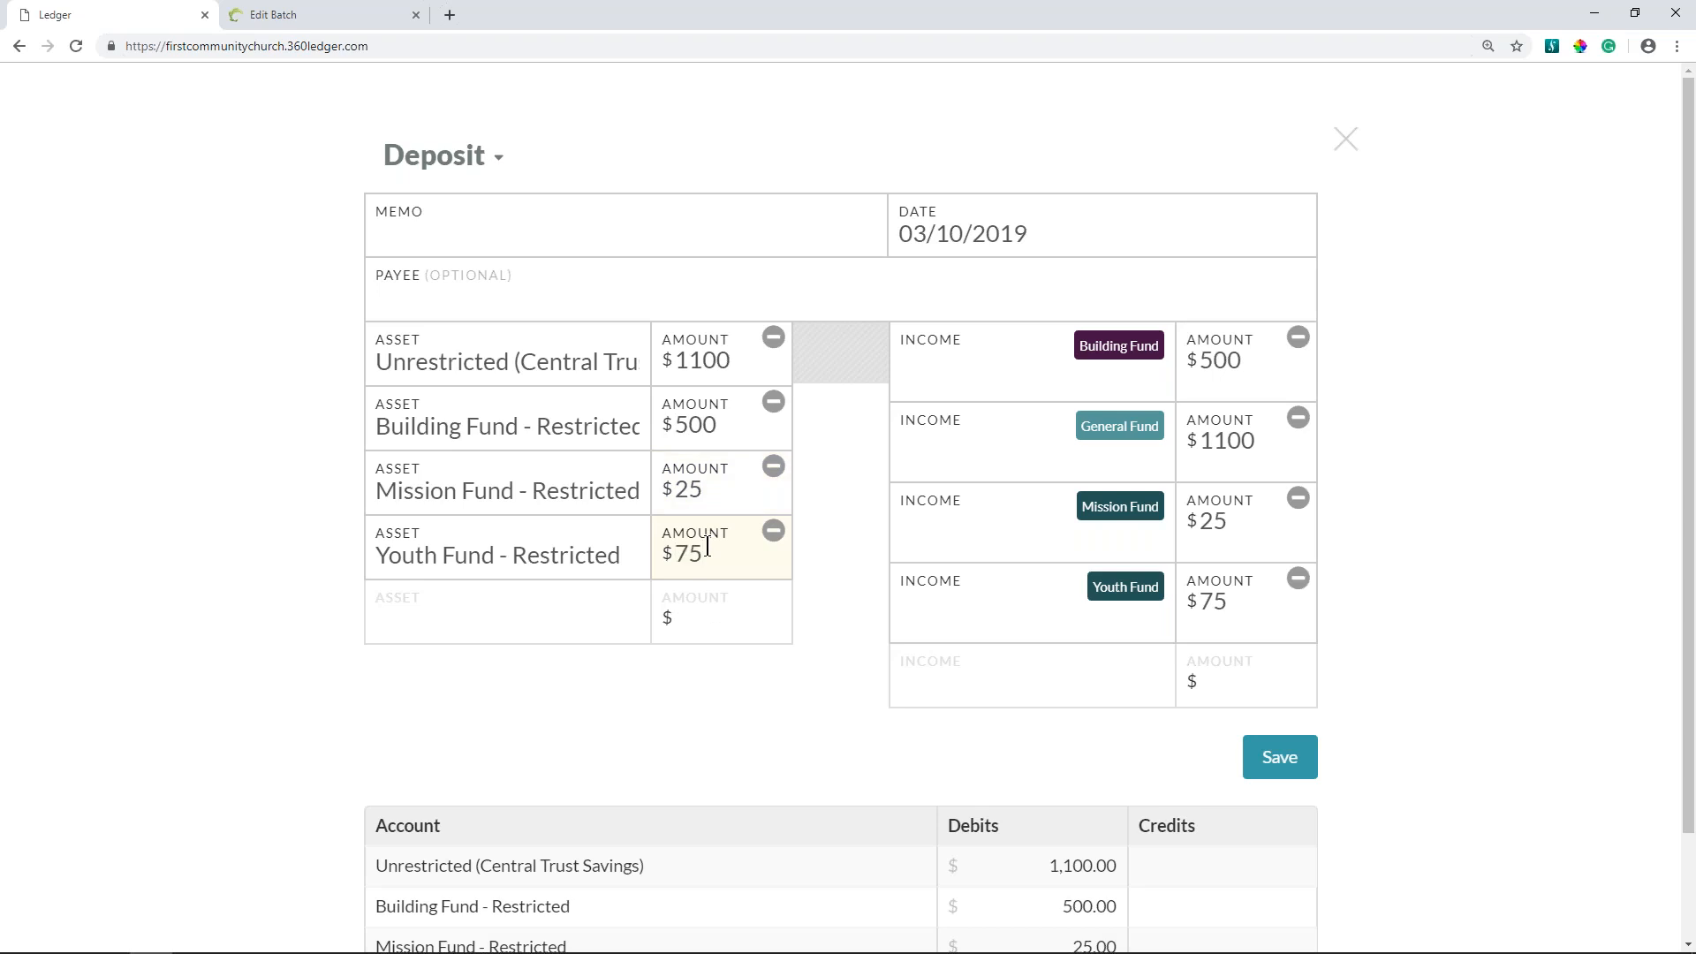
- Assign the deposit's four tagged income lines to the matching Building Fund, General Fund, Mission Fund and Youth Fund accounts
left_click(721, 490)
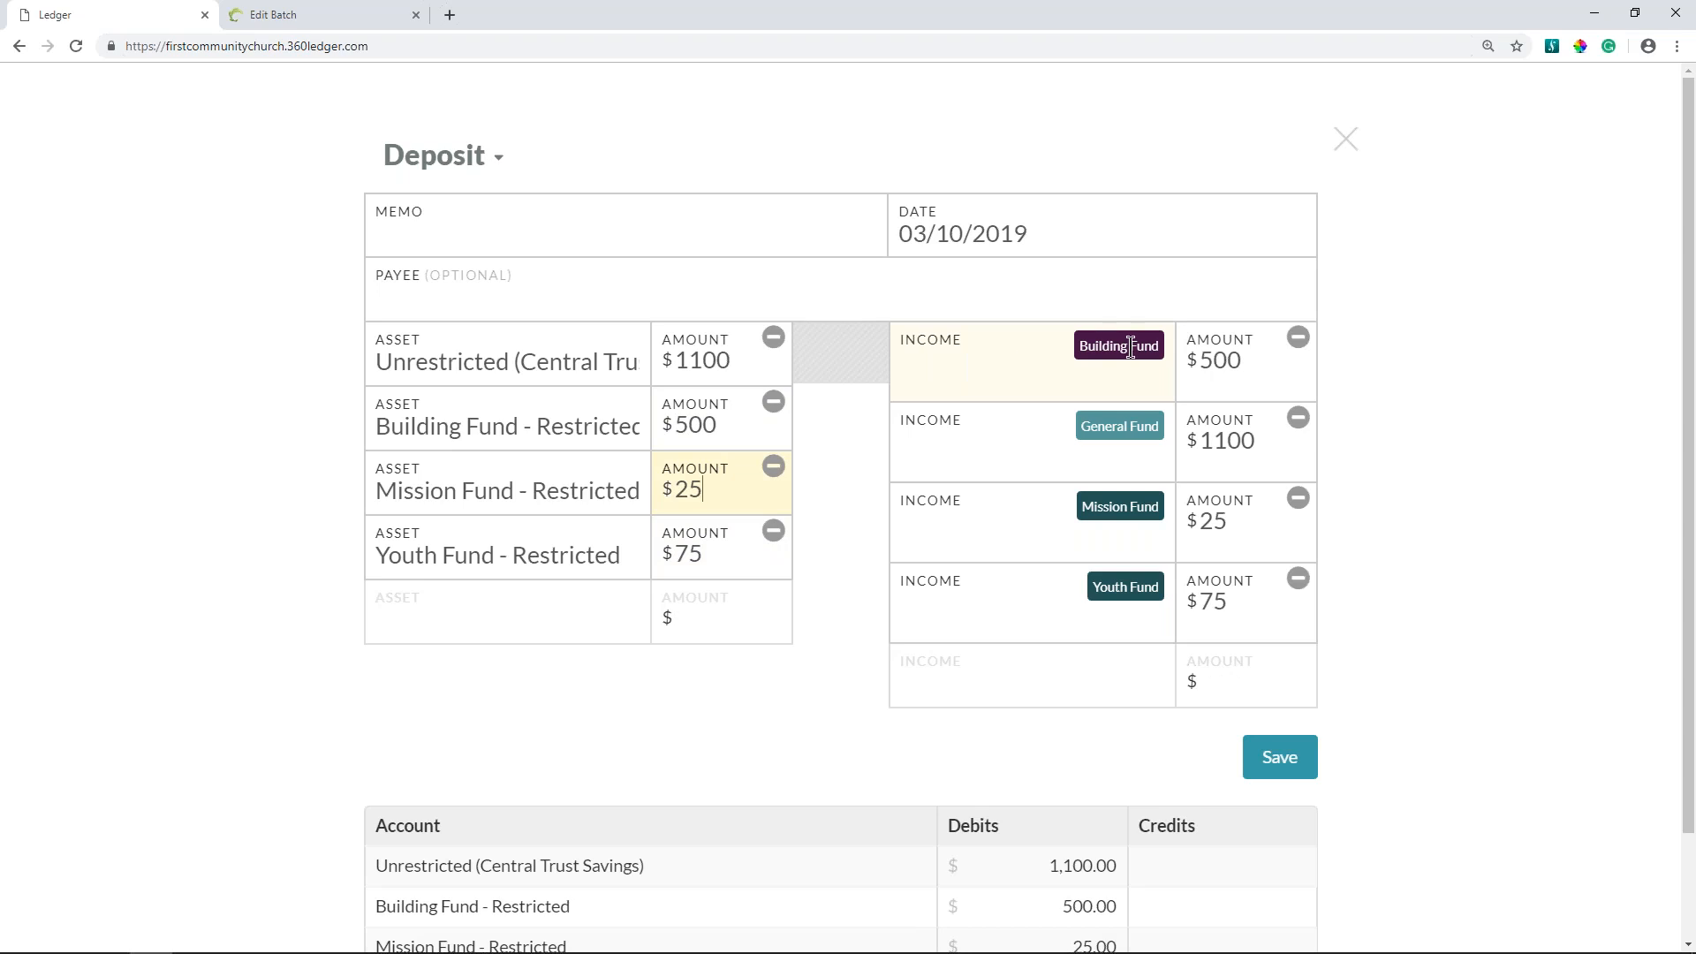
left_click(947, 383)
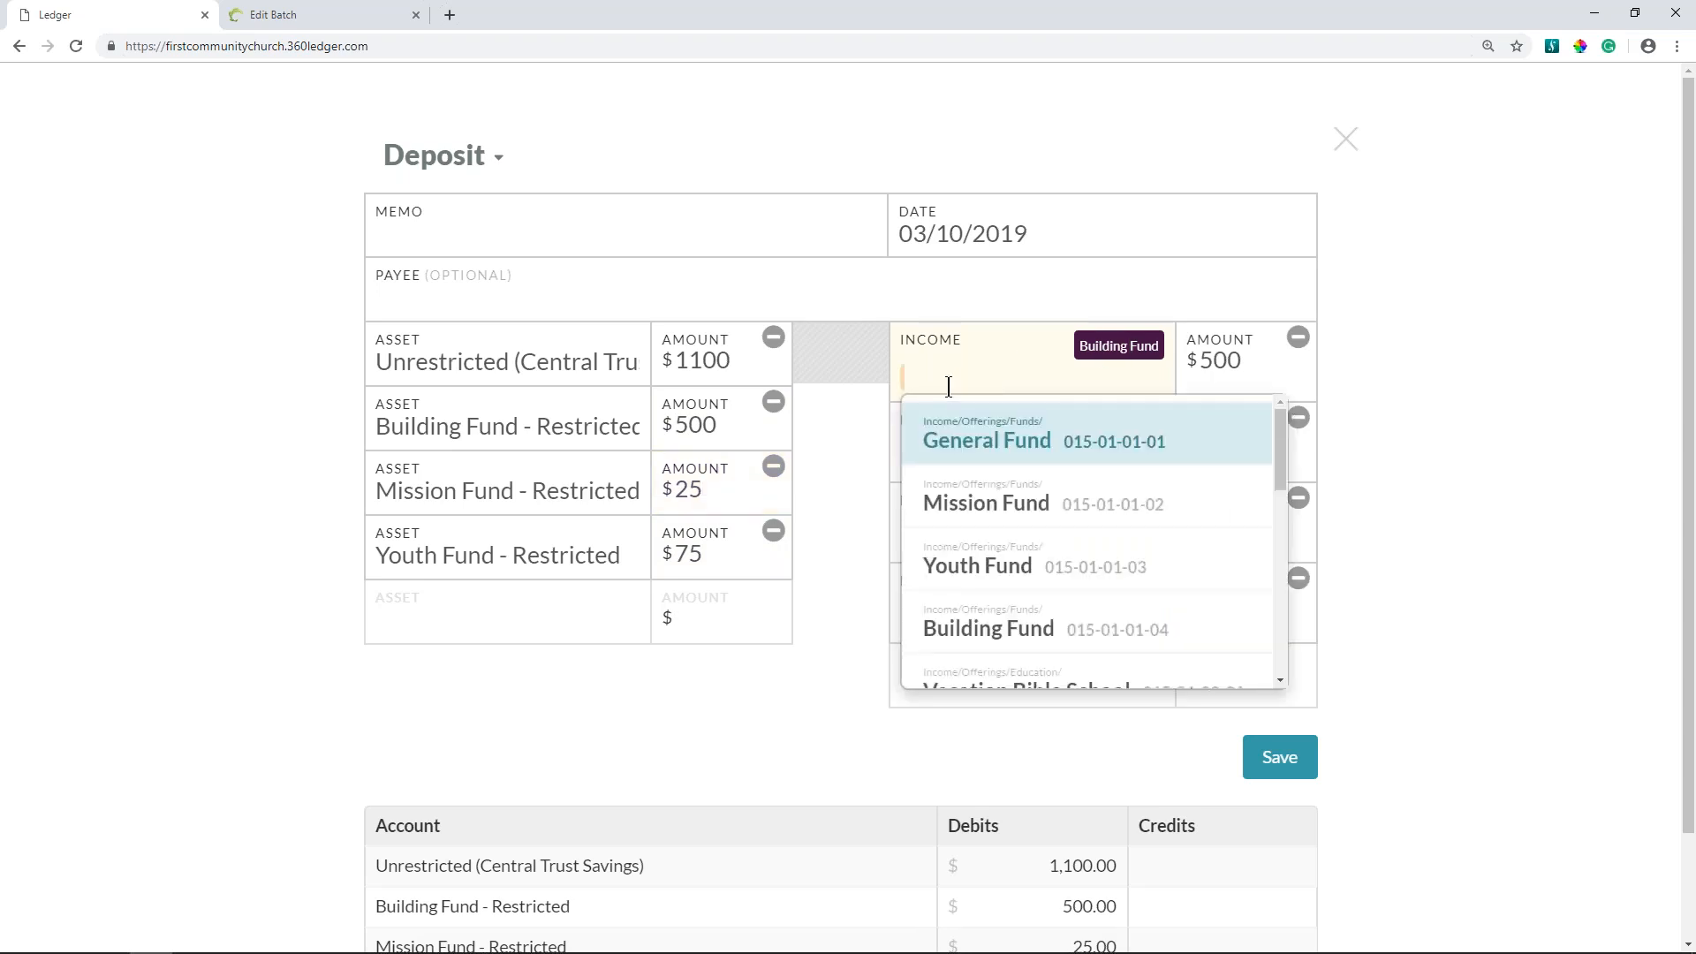
left_click(975, 628)
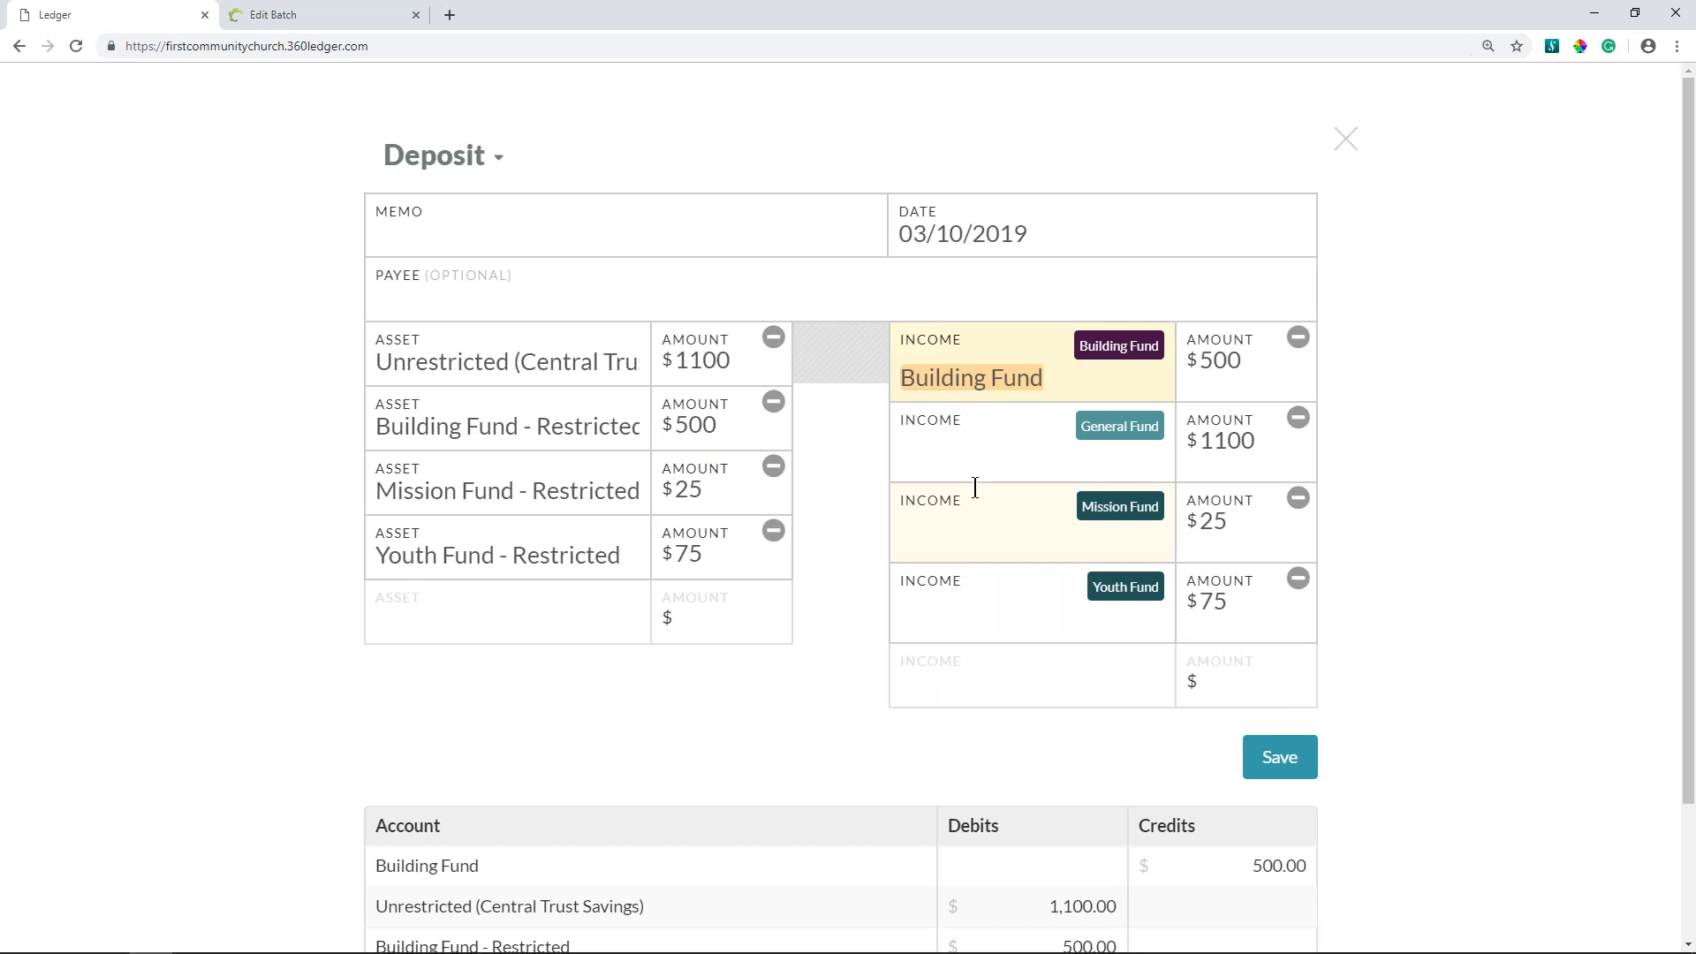
left_click(968, 461)
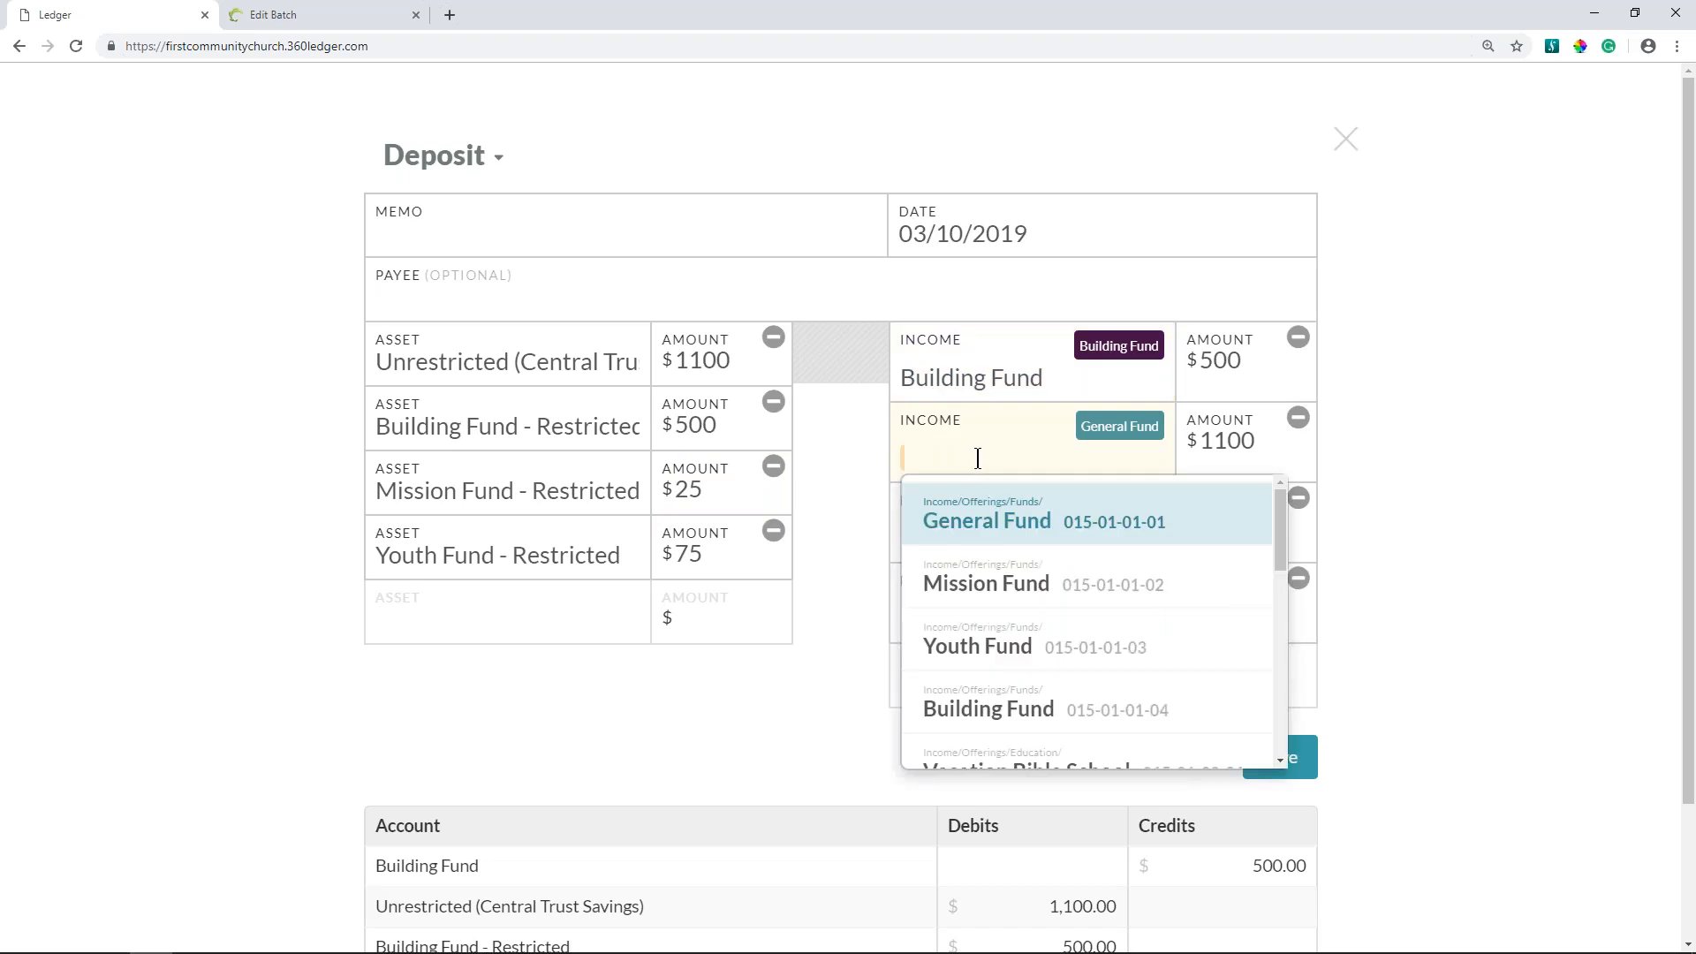
left_click(989, 521)
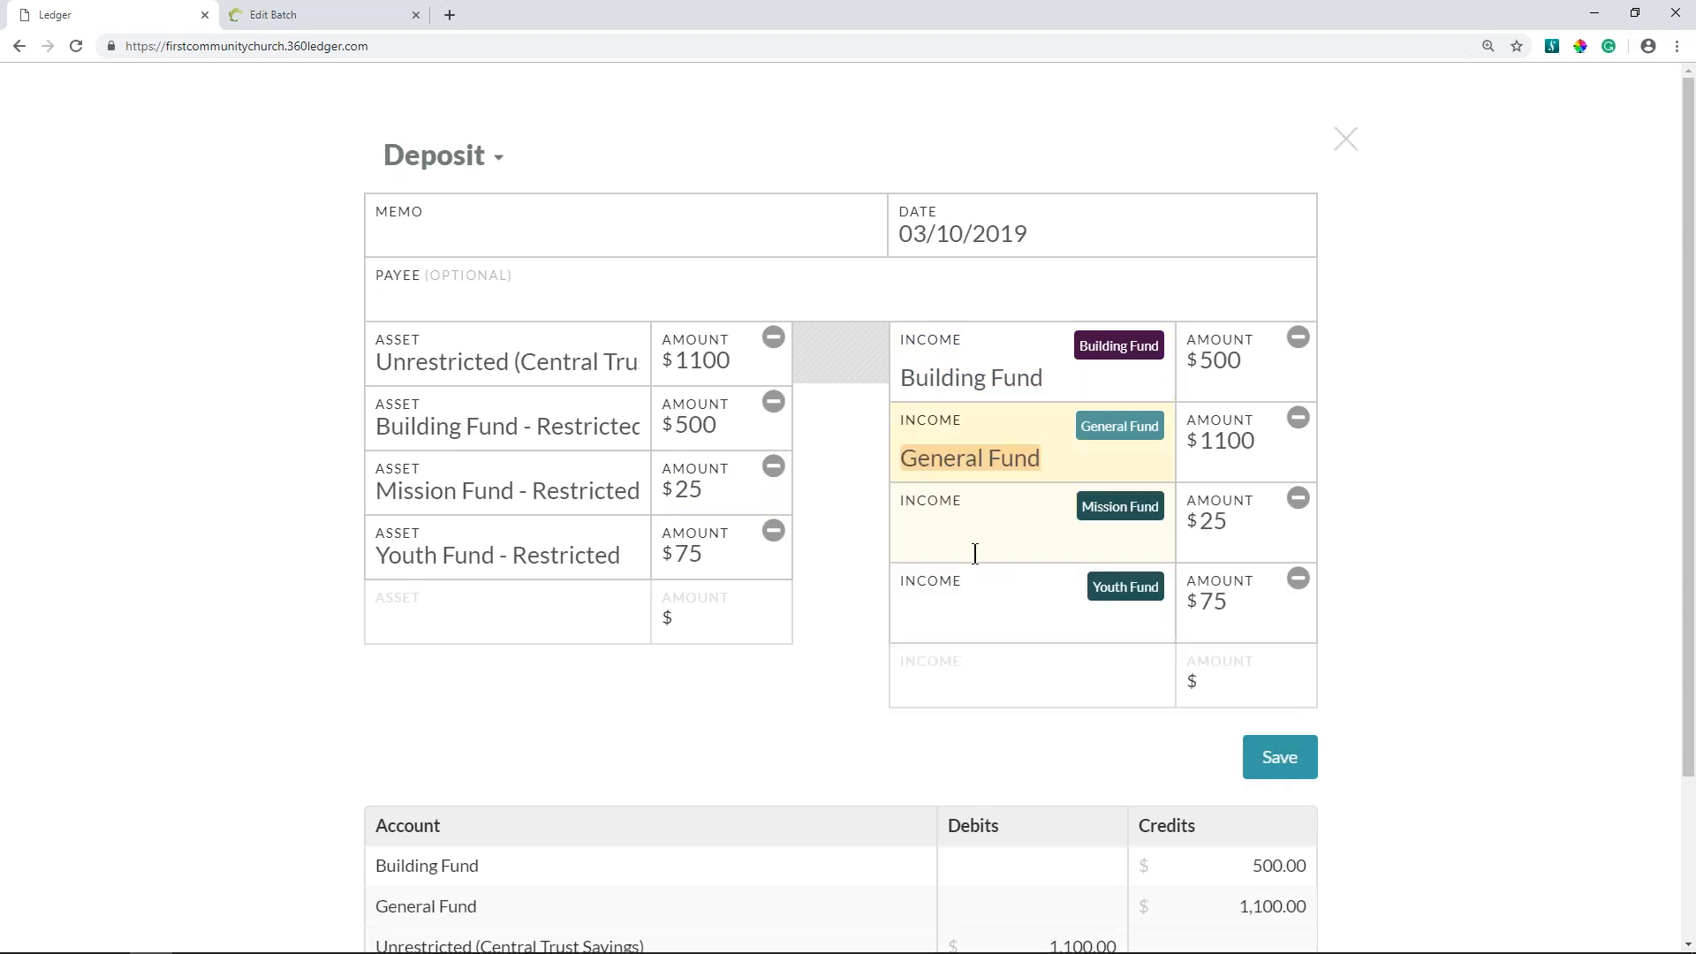
left_click(974, 553)
left_click(982, 664)
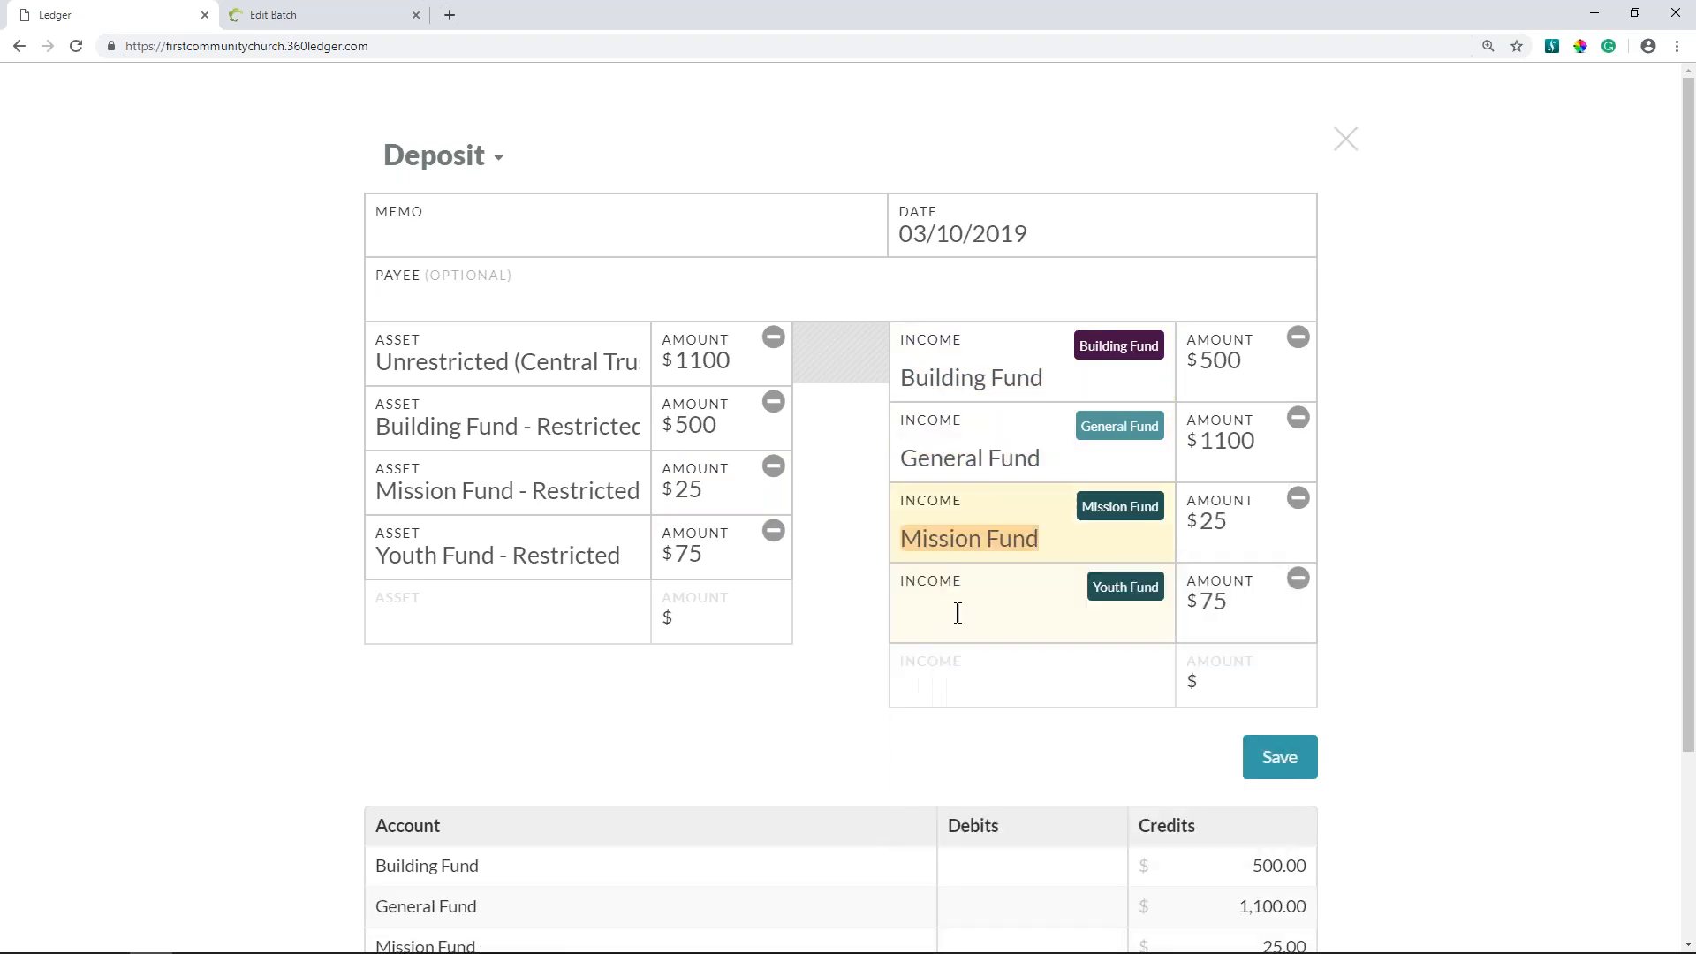
left_click(958, 613)
left_click(967, 804)
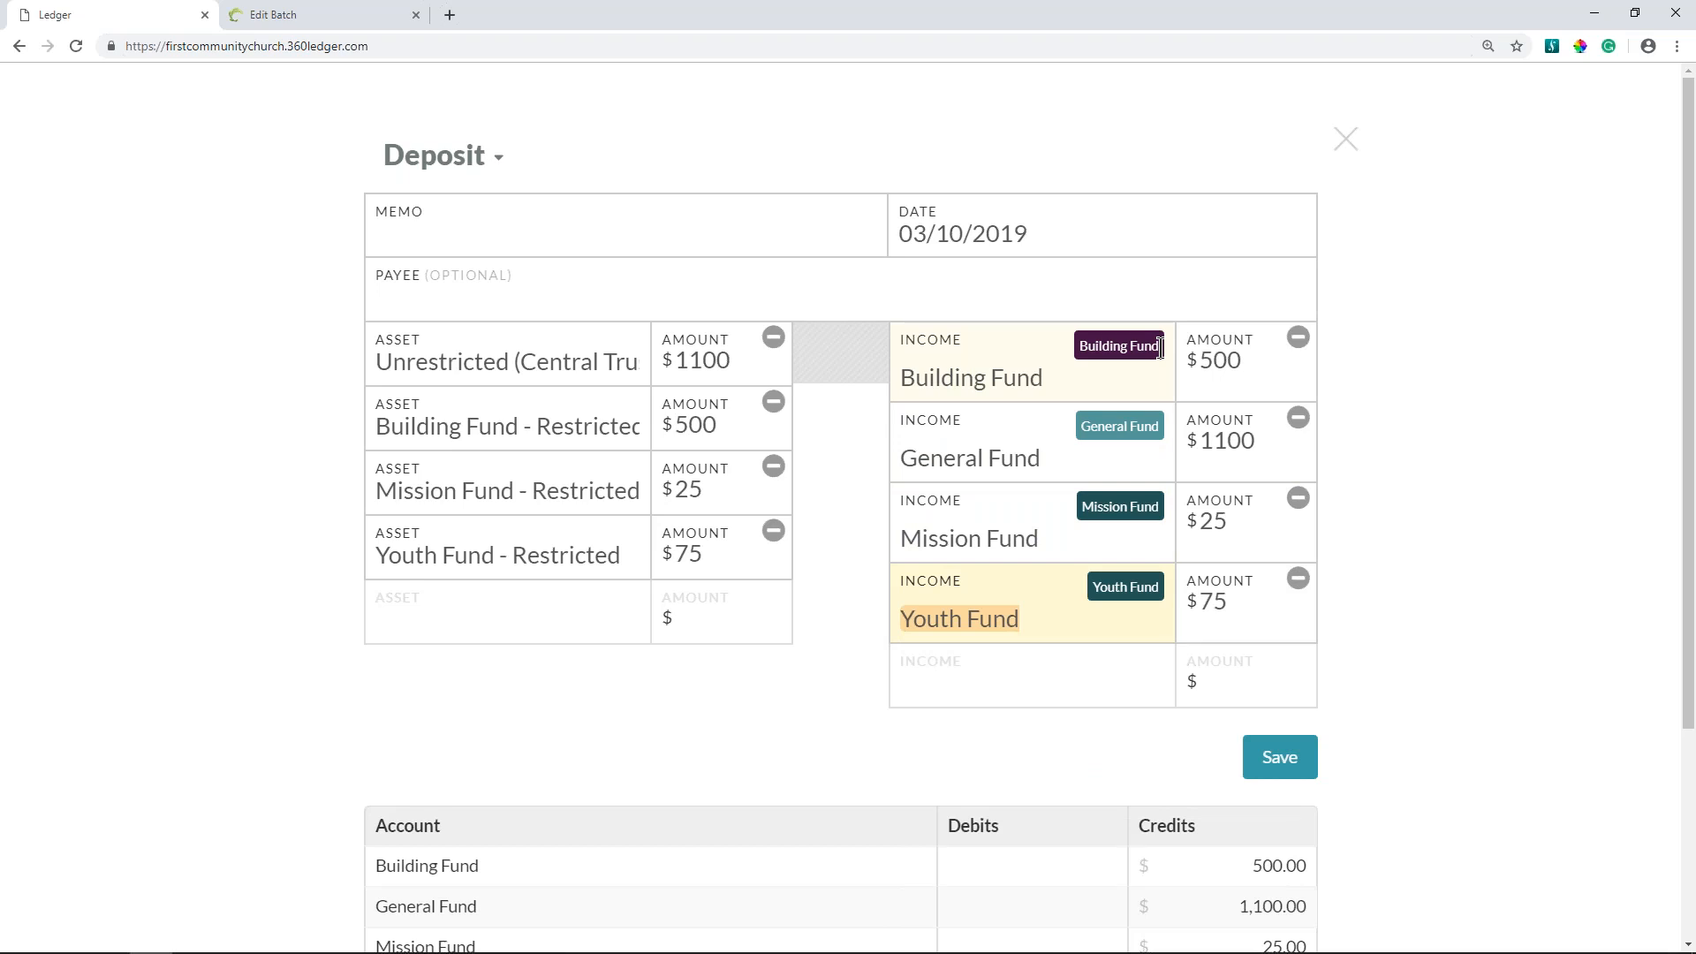
- Set the deposit's memo to "Sunday Offerings" and save the transaction
left_click(648, 241)
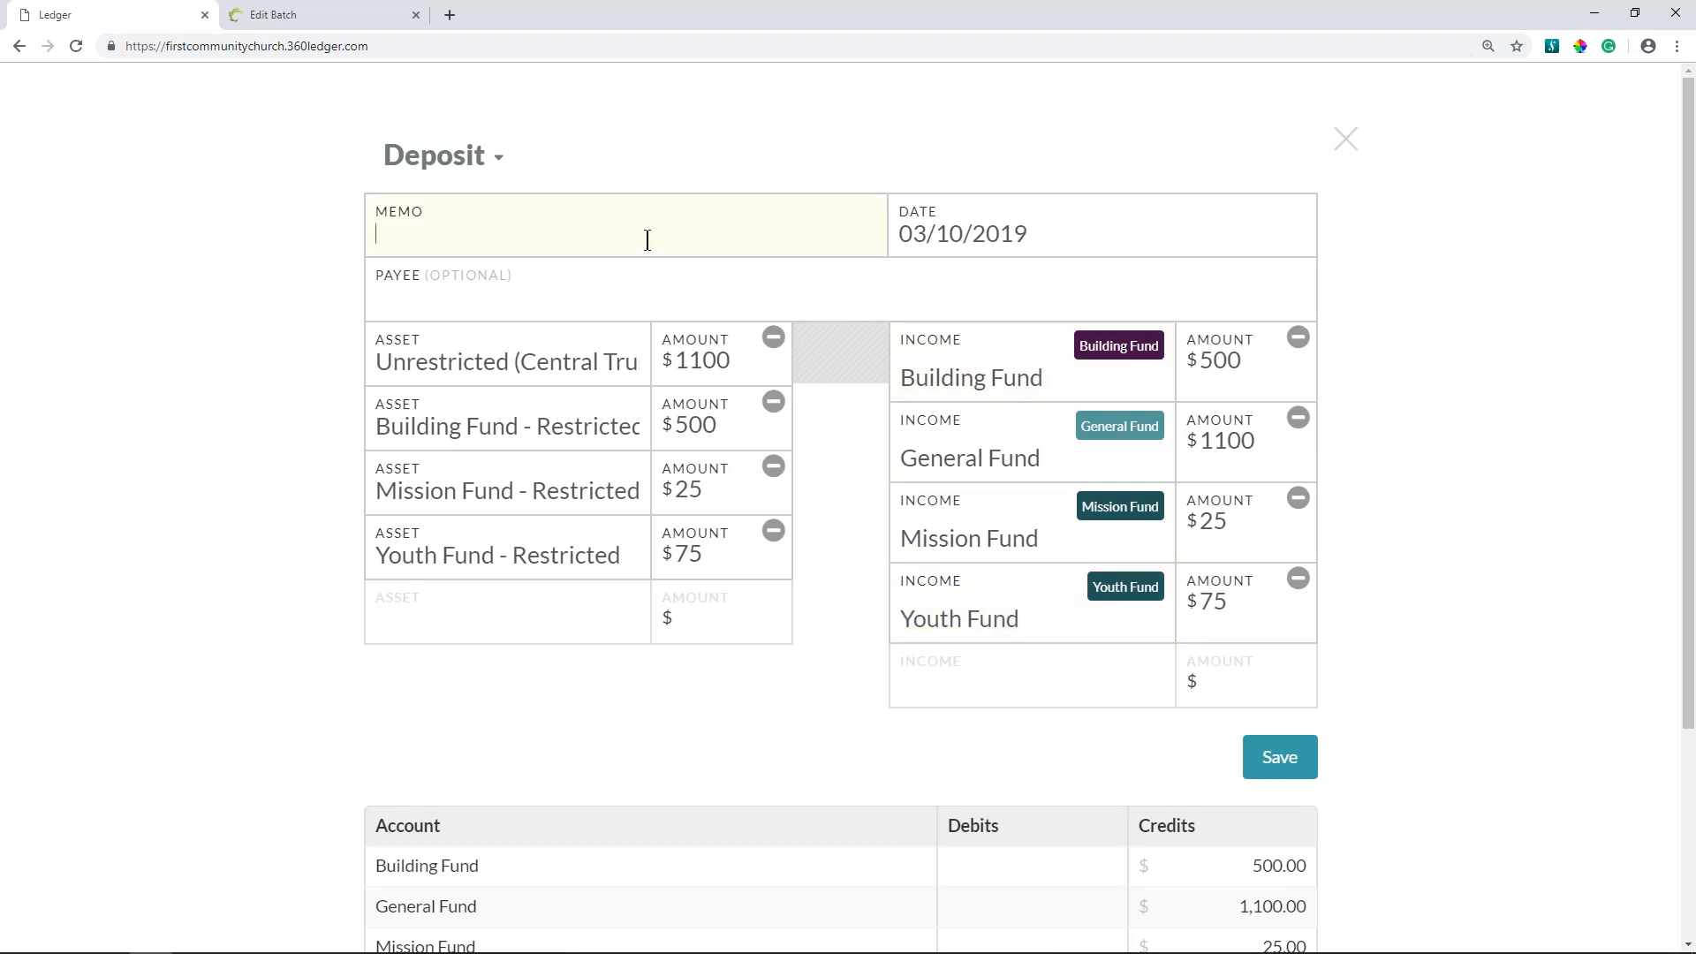
type("Sunday Offerings")
key("BackSpace")
key("BackSpace")
type("gs")
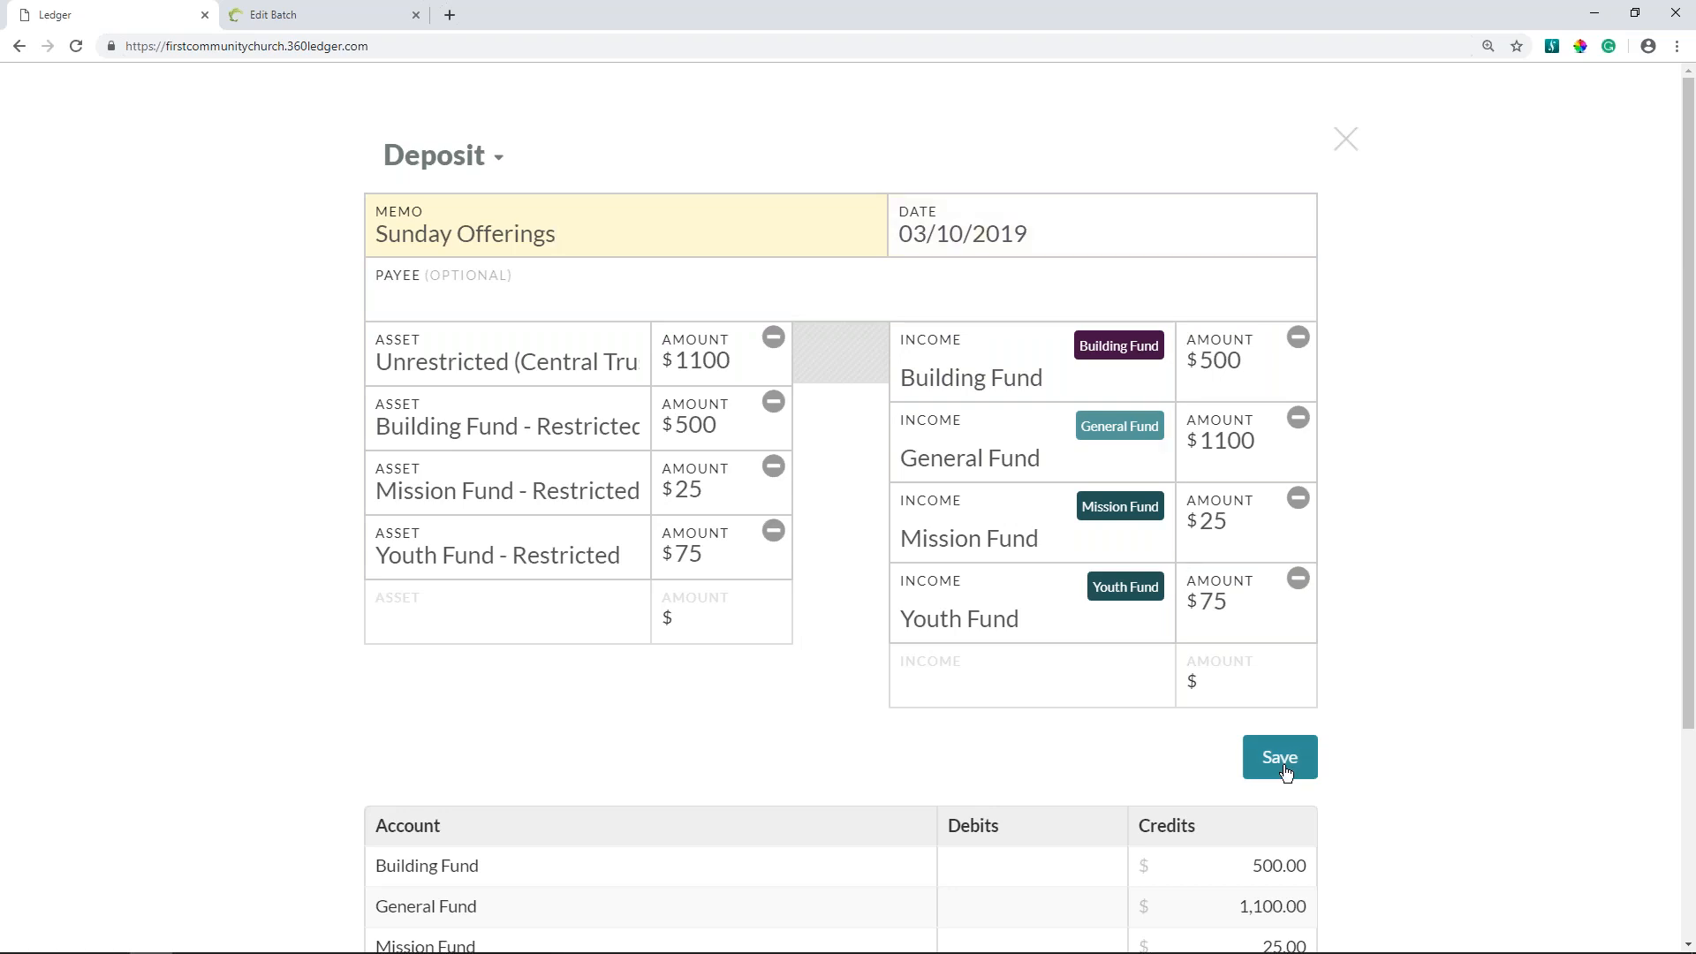
scroll(1280, 757, "down", 3)
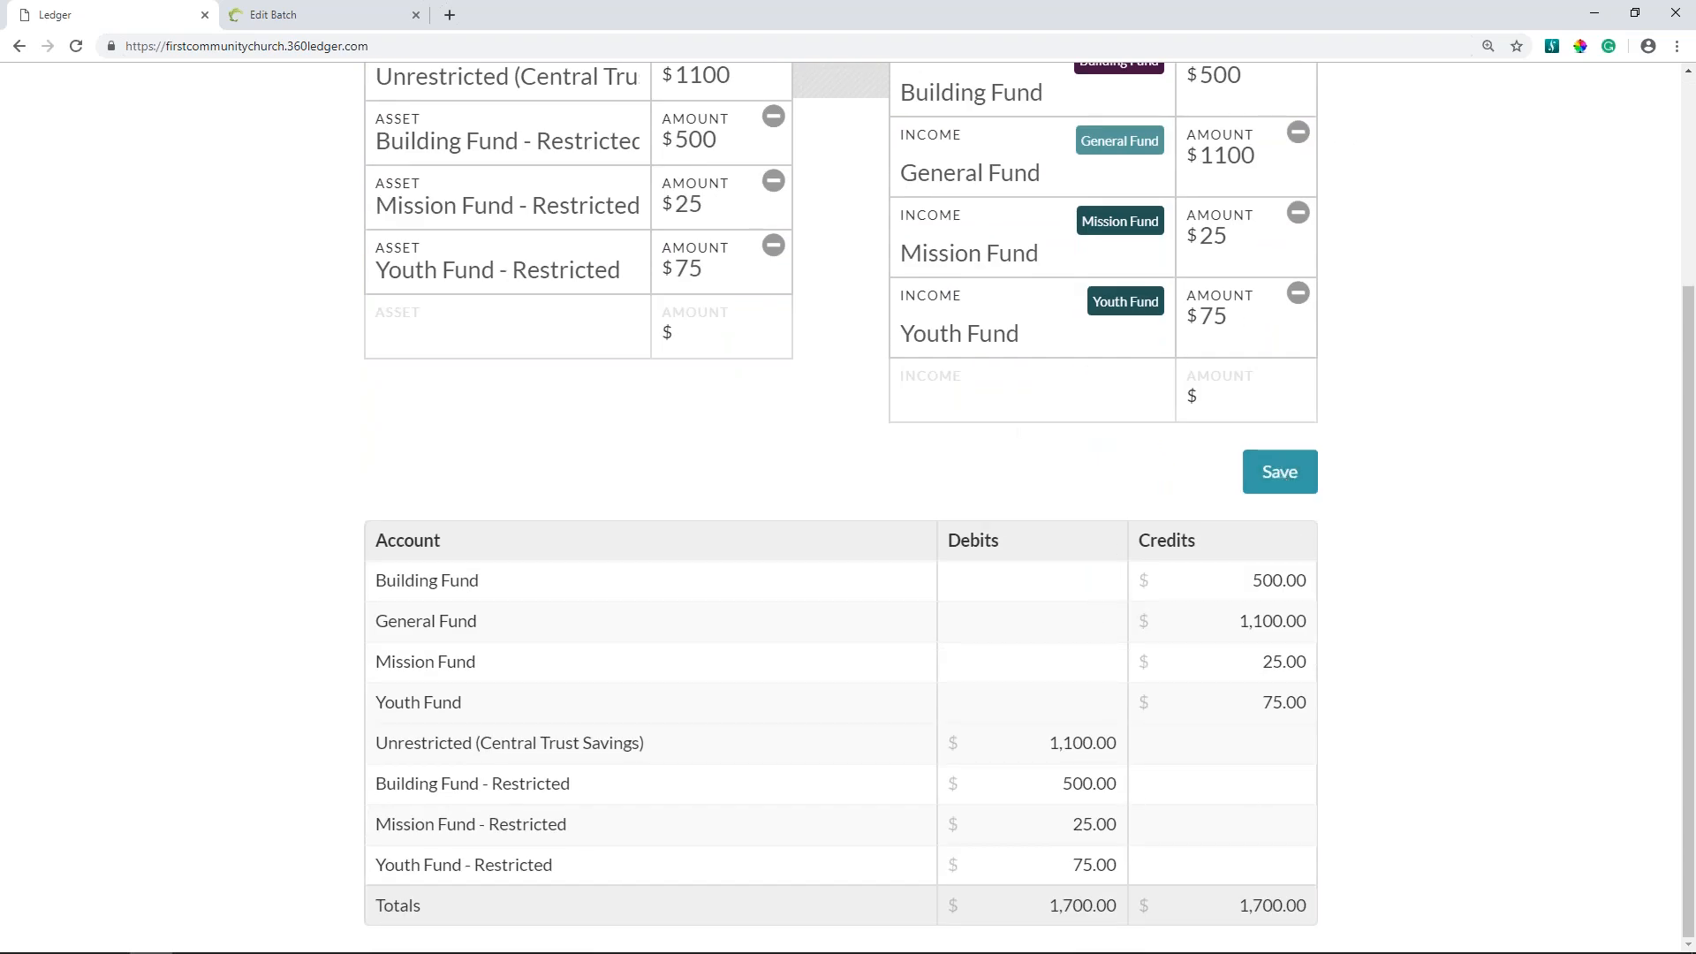
left_click(1274, 465)
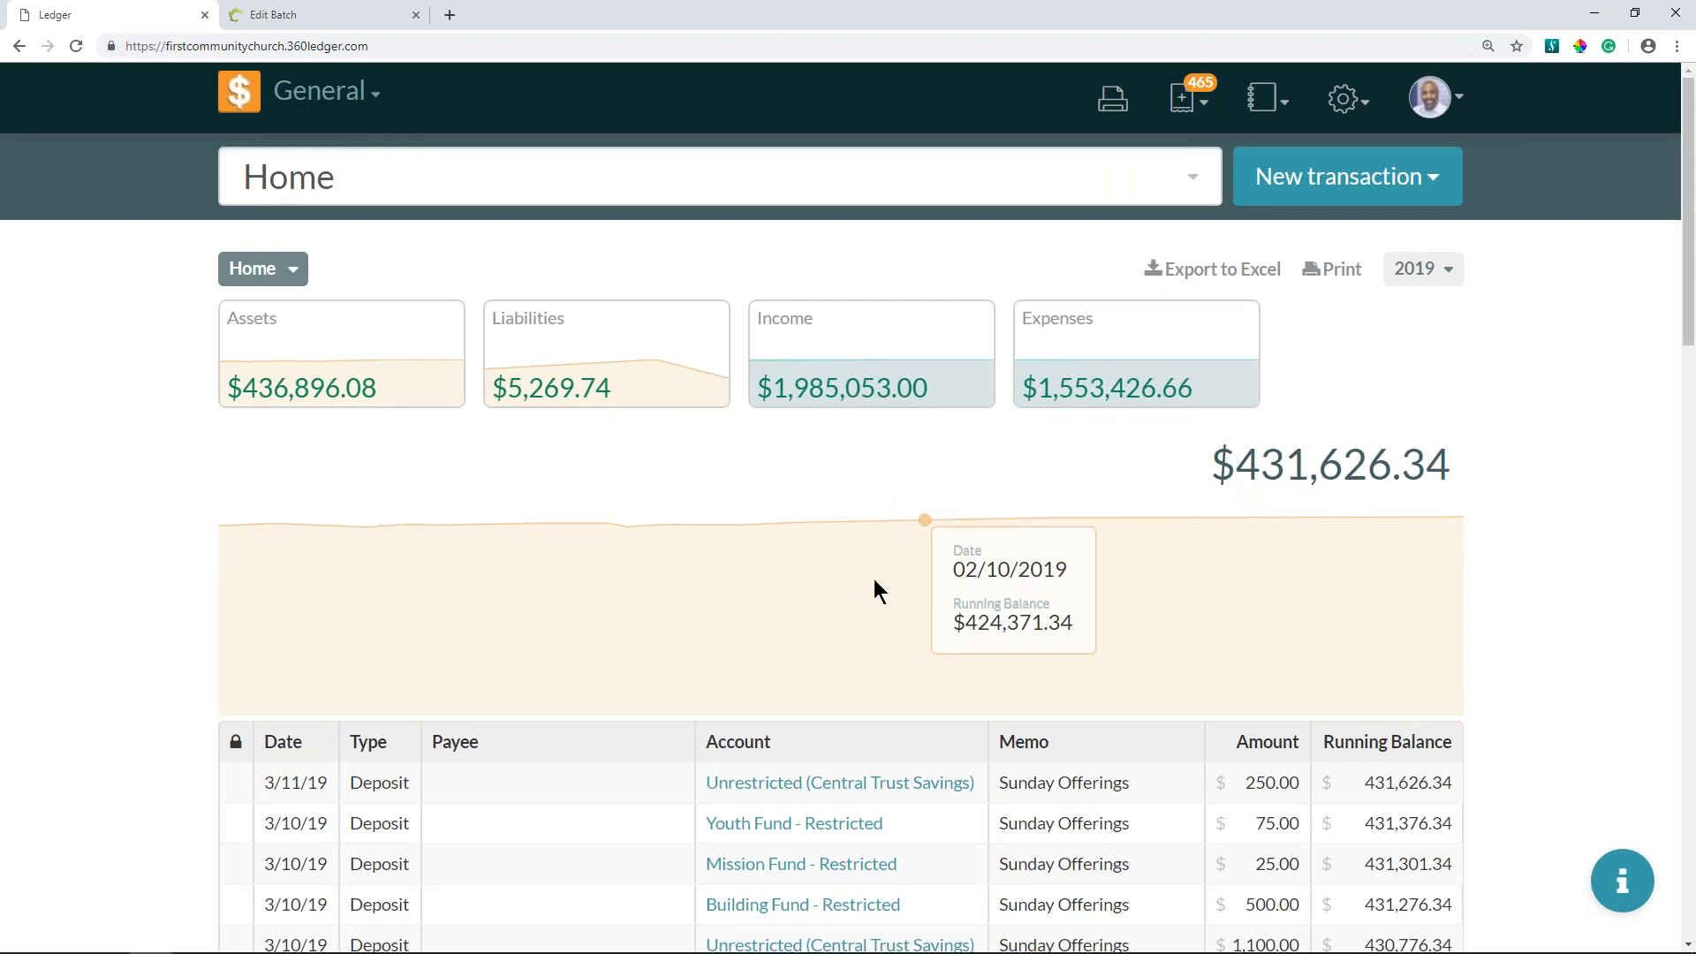
- Dismiss the pending transaction given on Jan 20 and the next four that take its place in the pending list
scroll(873, 573, "down", 3)
scroll(877, 486, "down", 3)
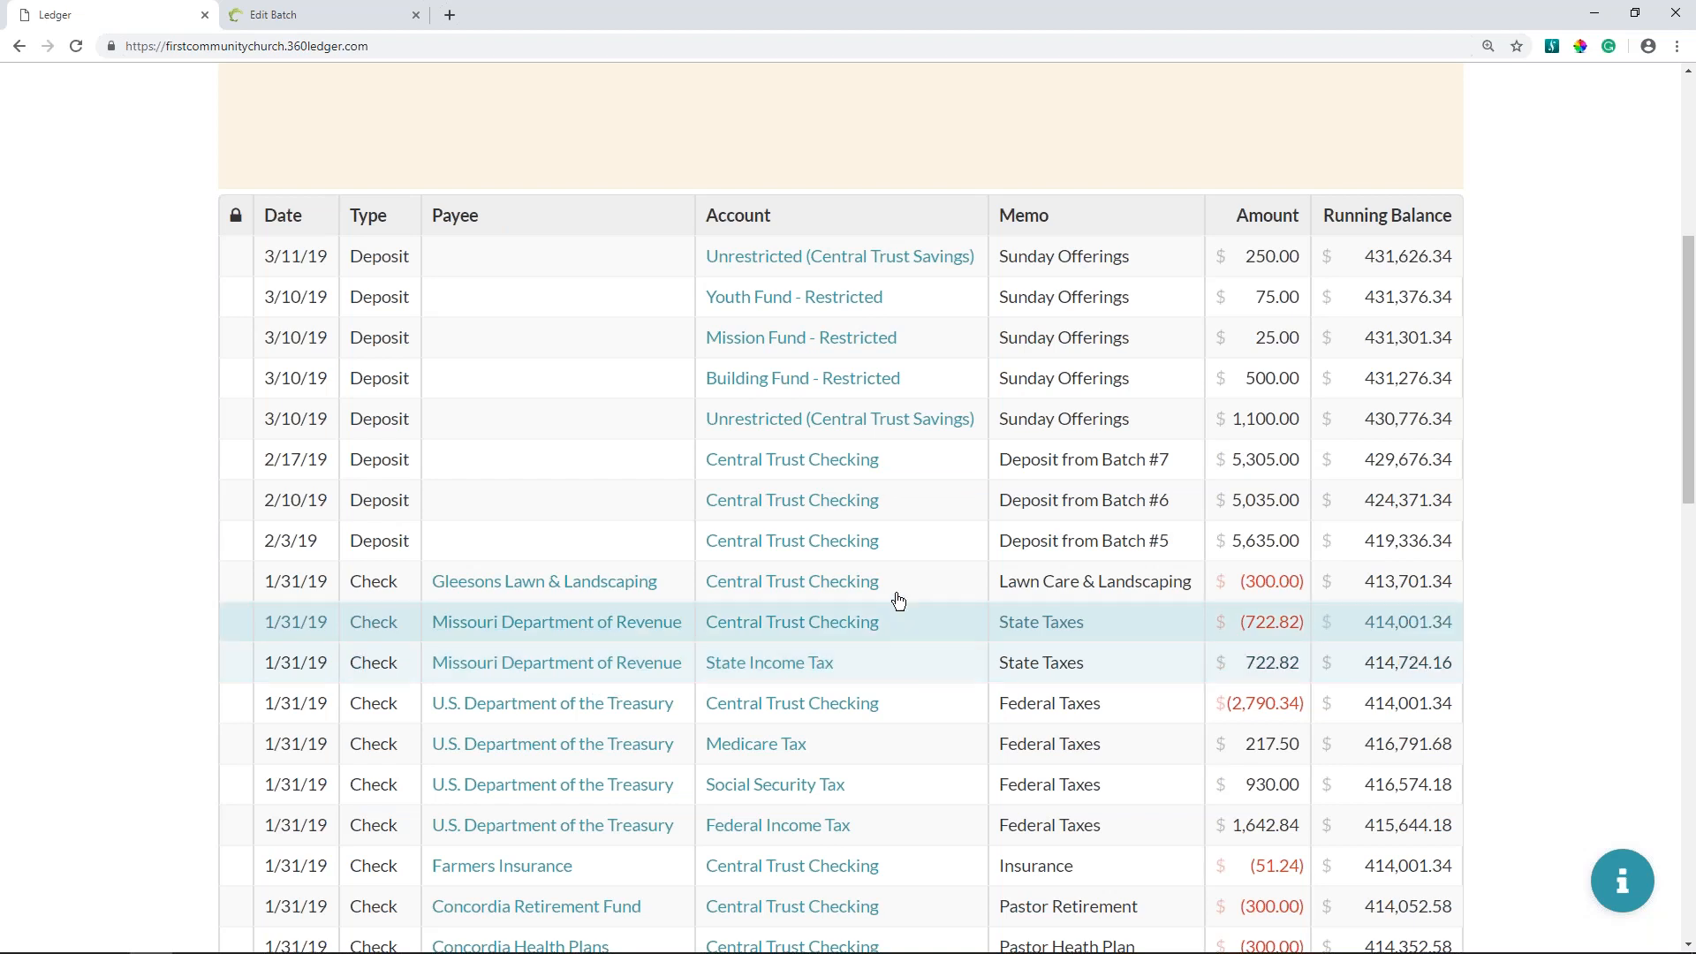
scroll(795, 335, "up", 6)
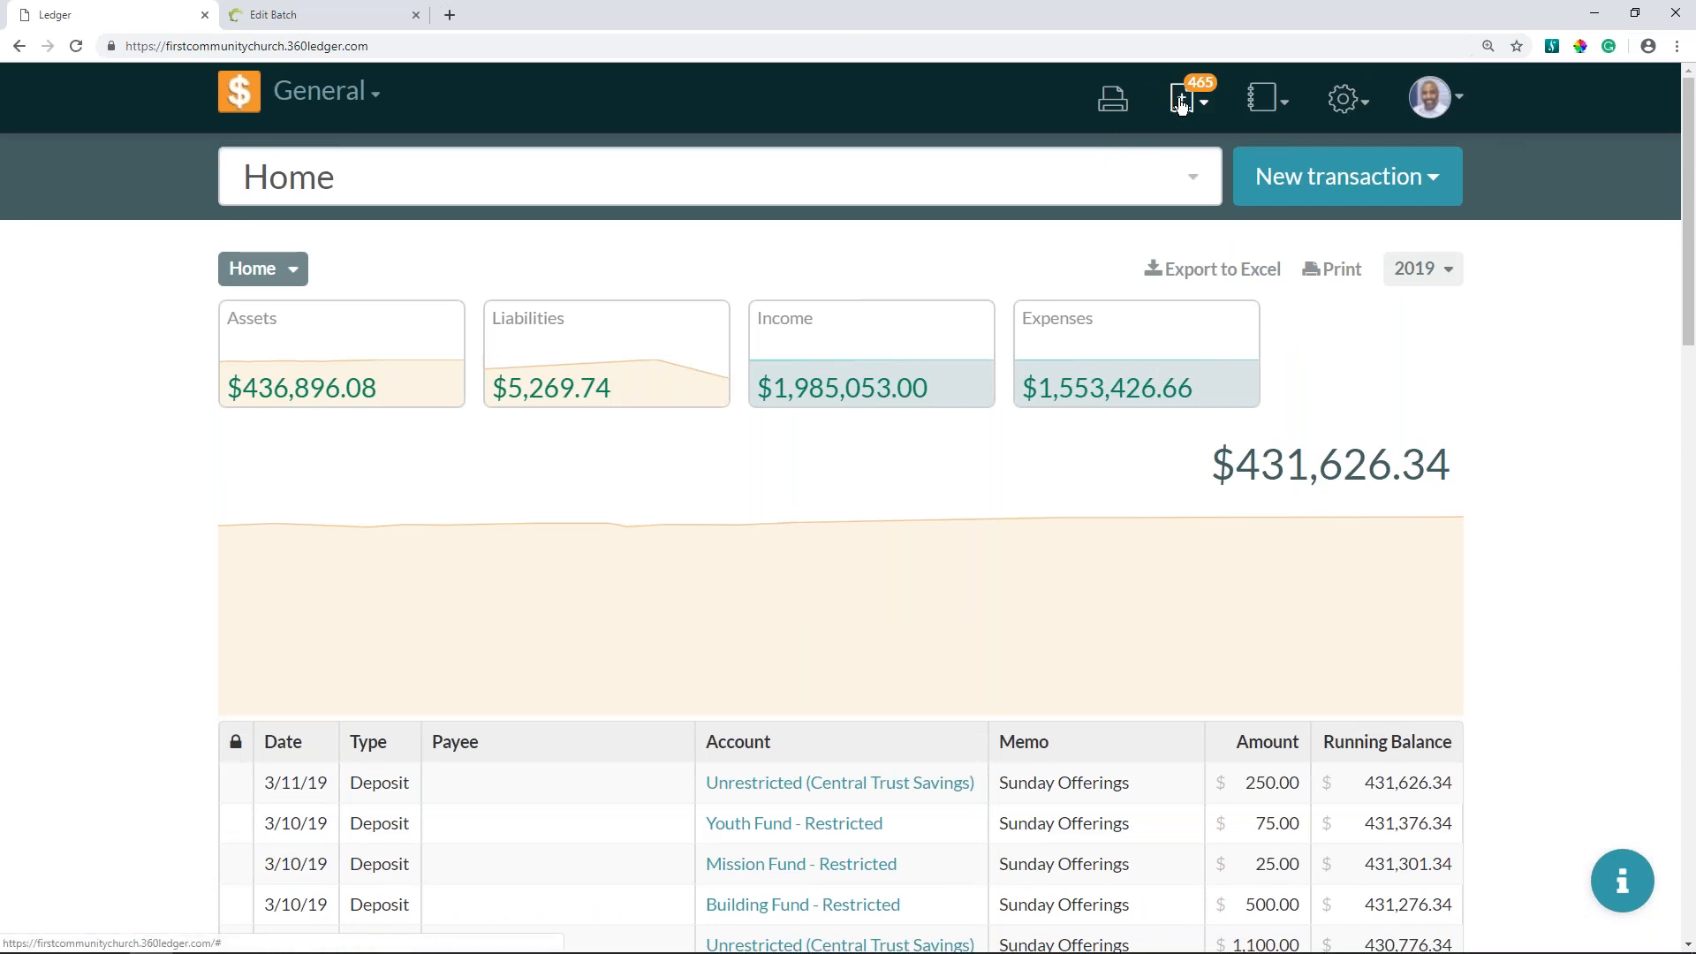
left_click(1181, 103)
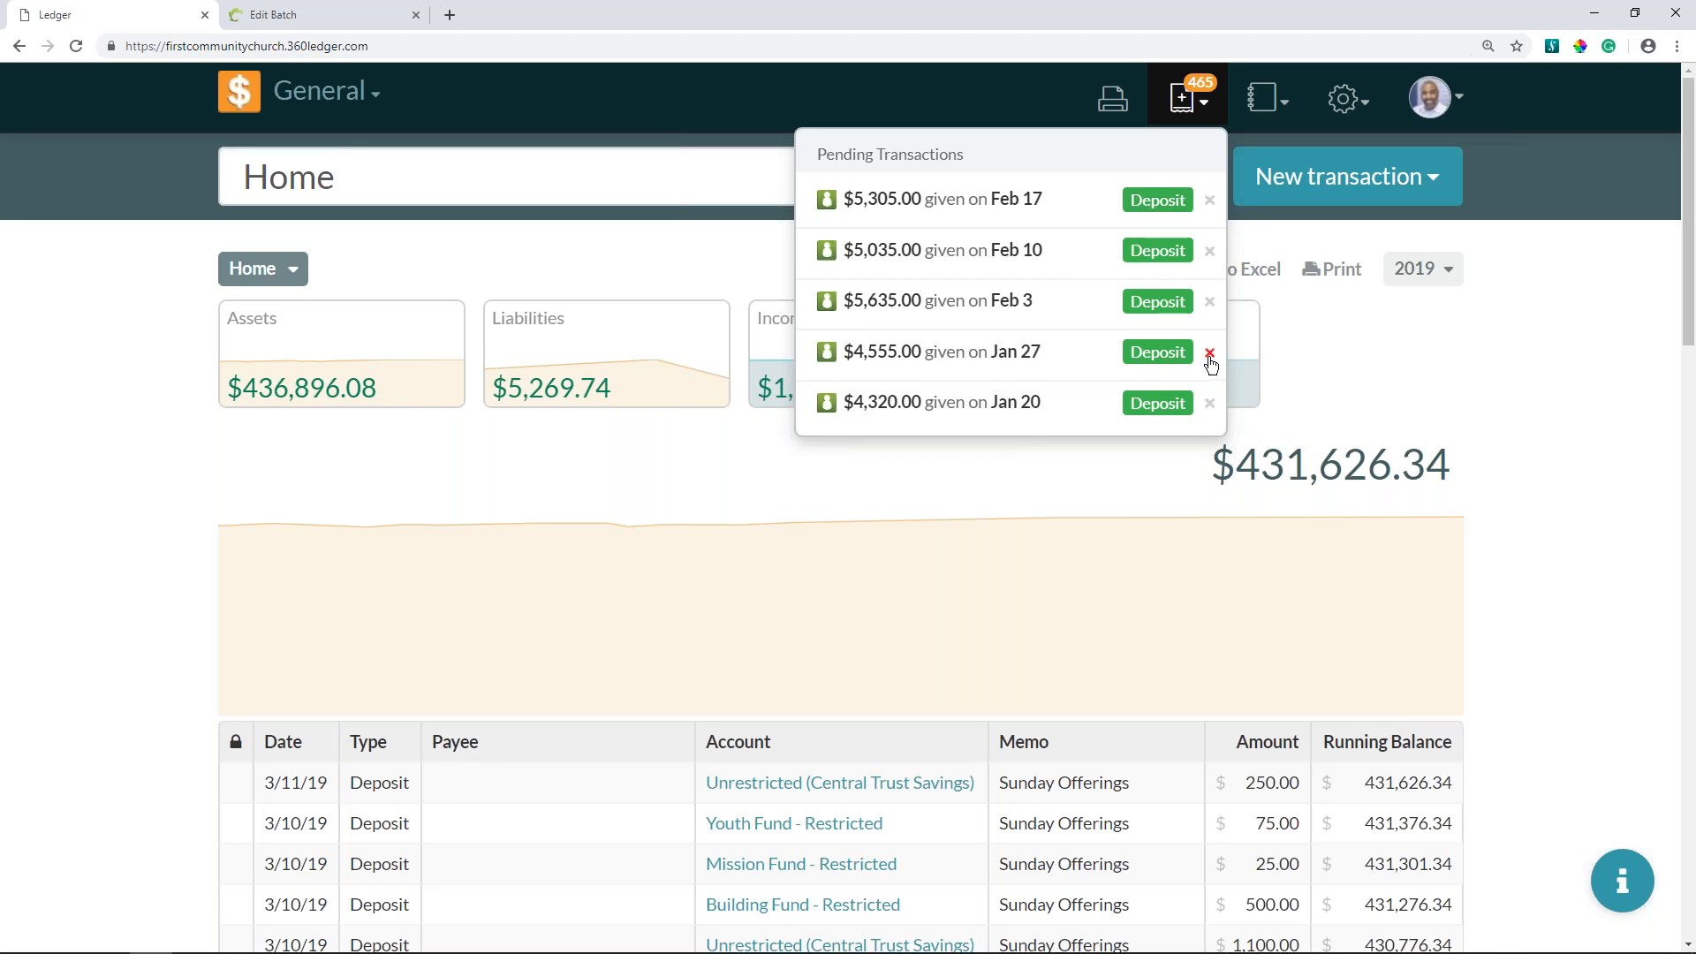
left_click(1209, 406)
left_click(1209, 405)
left_click(1209, 406)
left_click(1209, 405)
left_click(1210, 407)
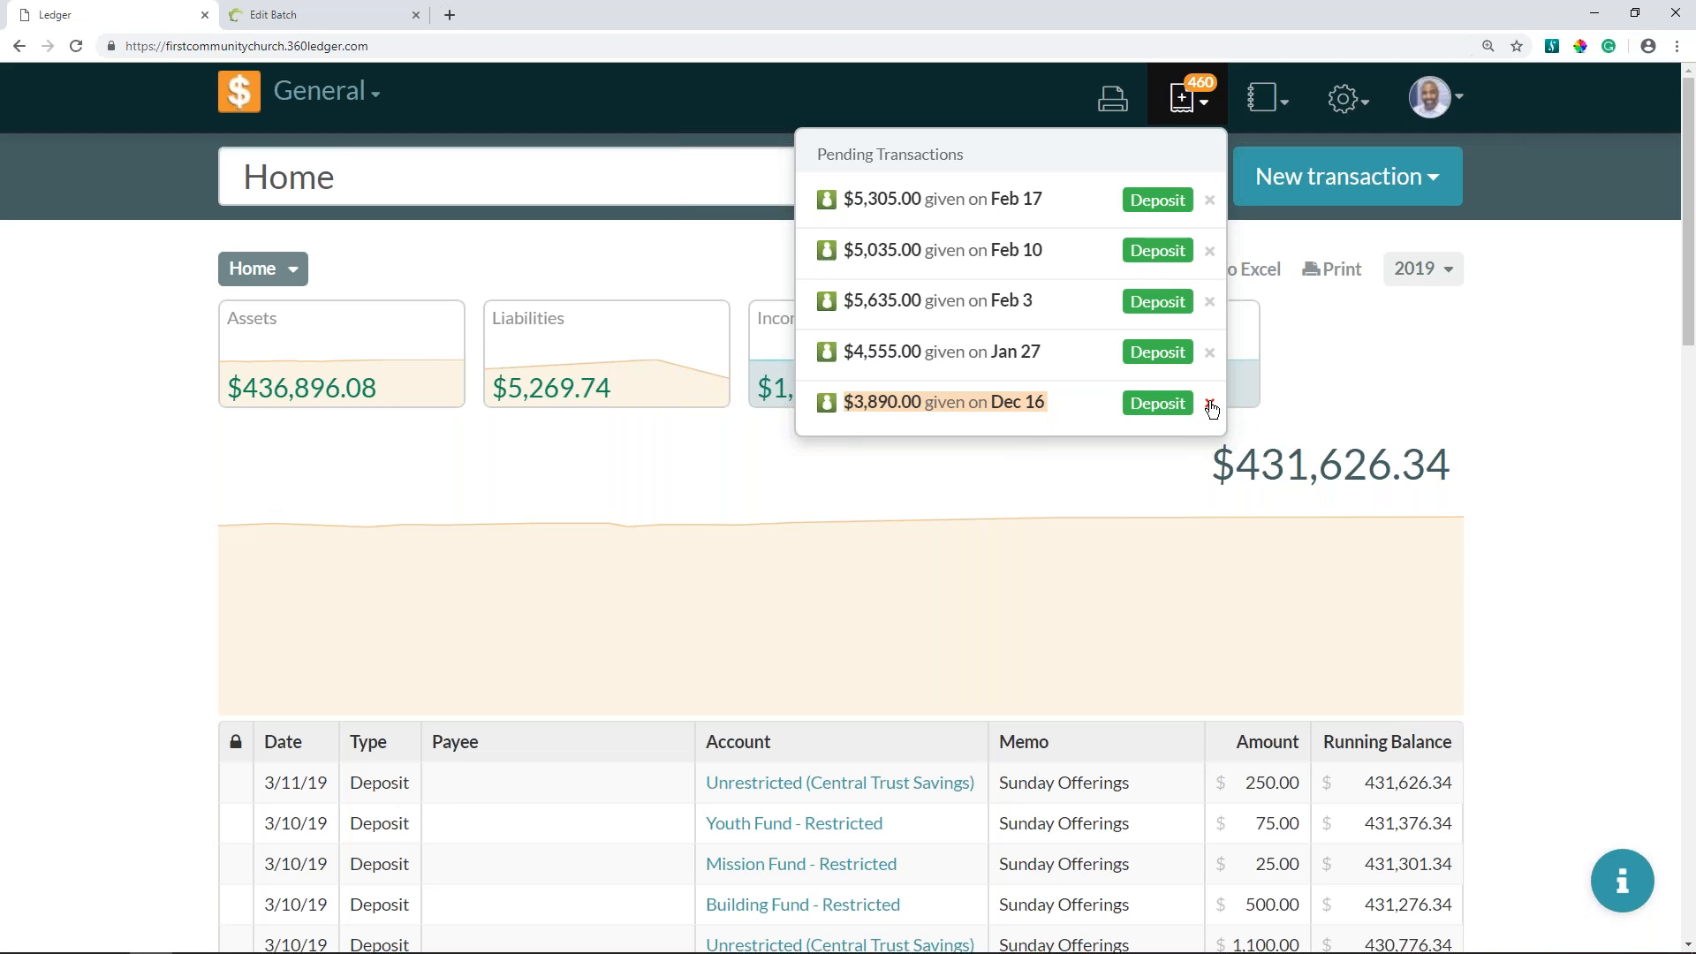
left_click(1320, 180)
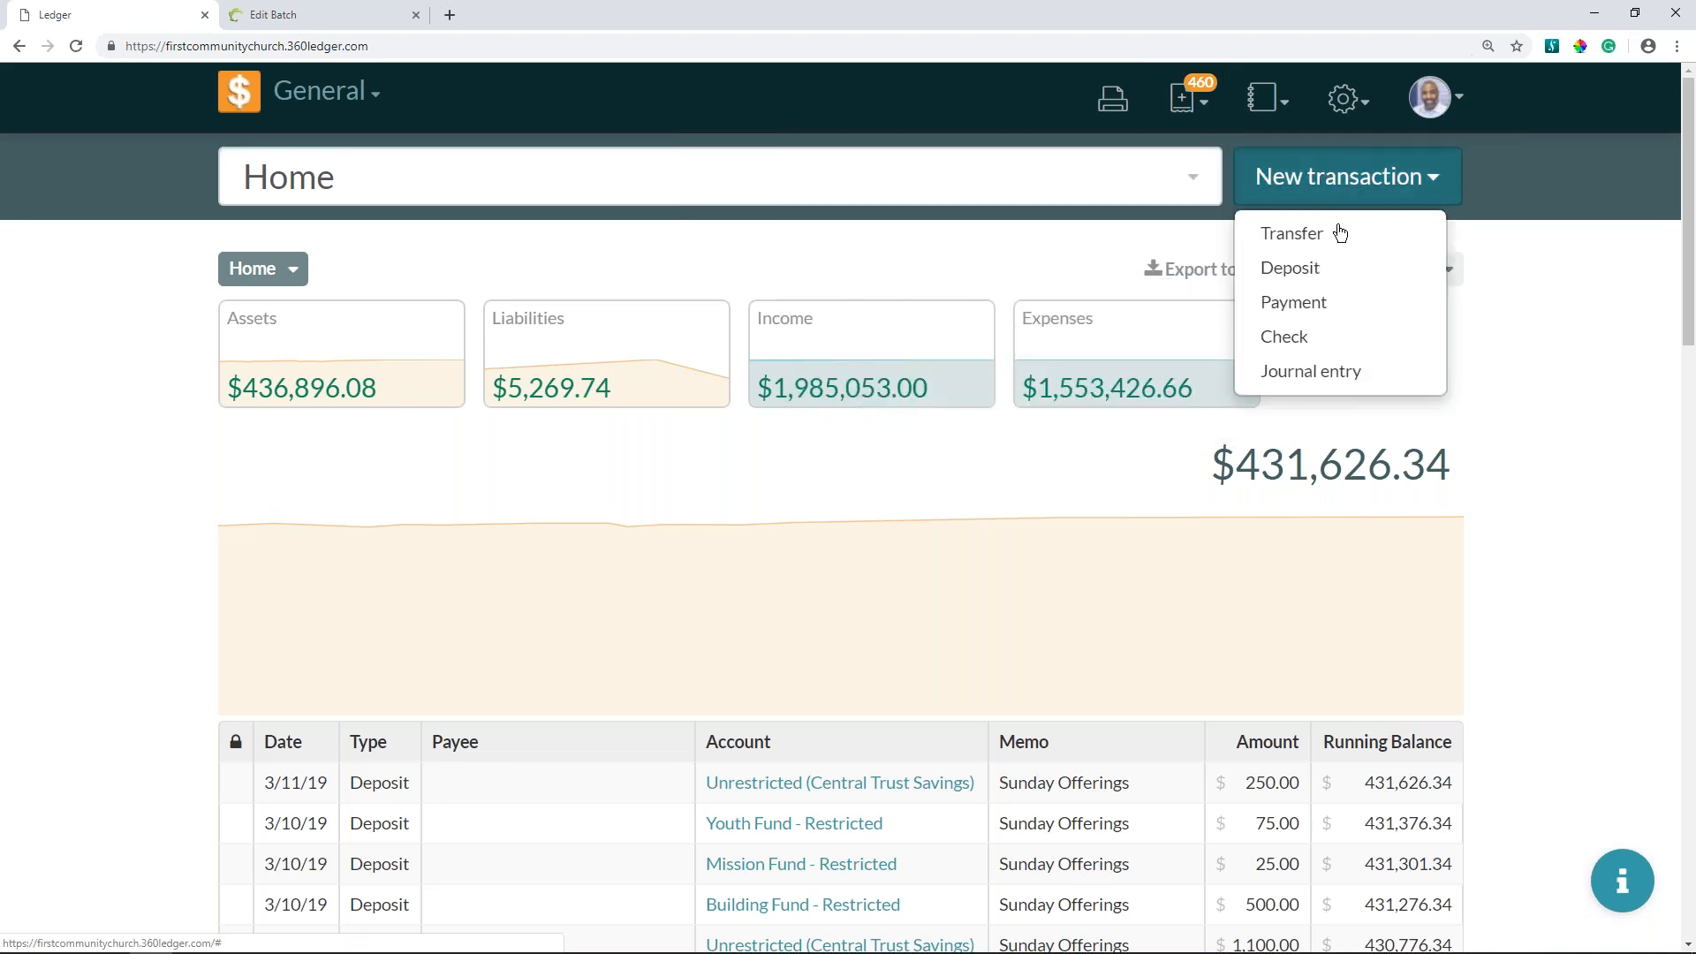
left_click(1337, 277)
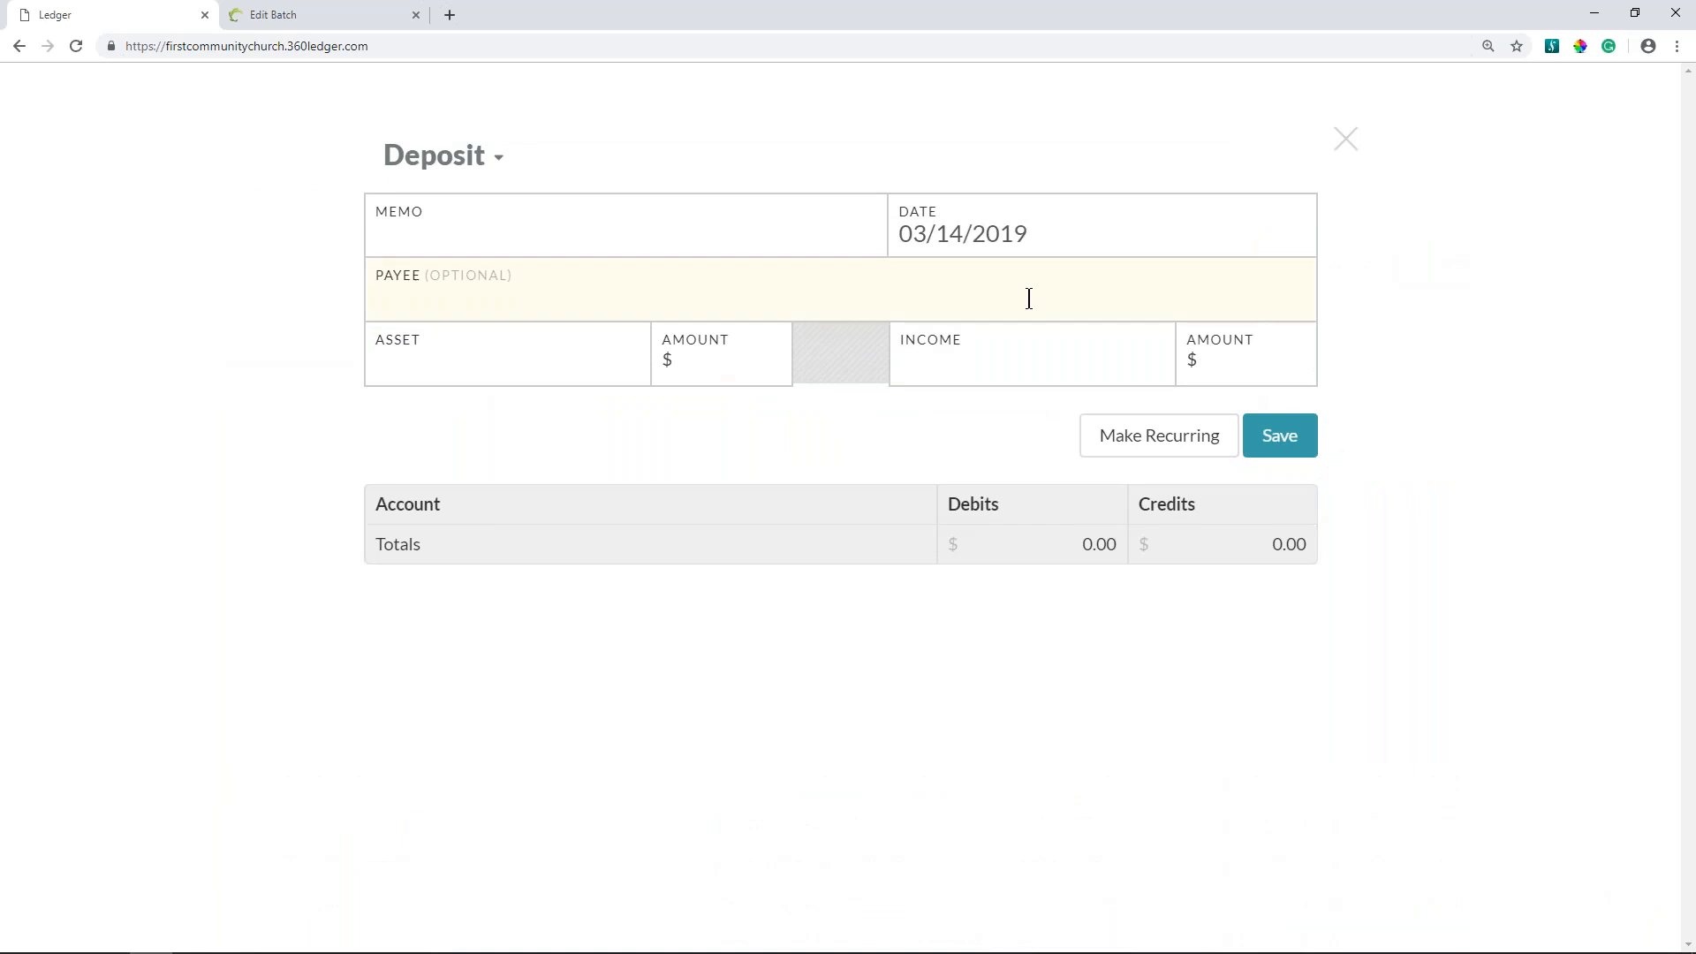
left_click(1346, 141)
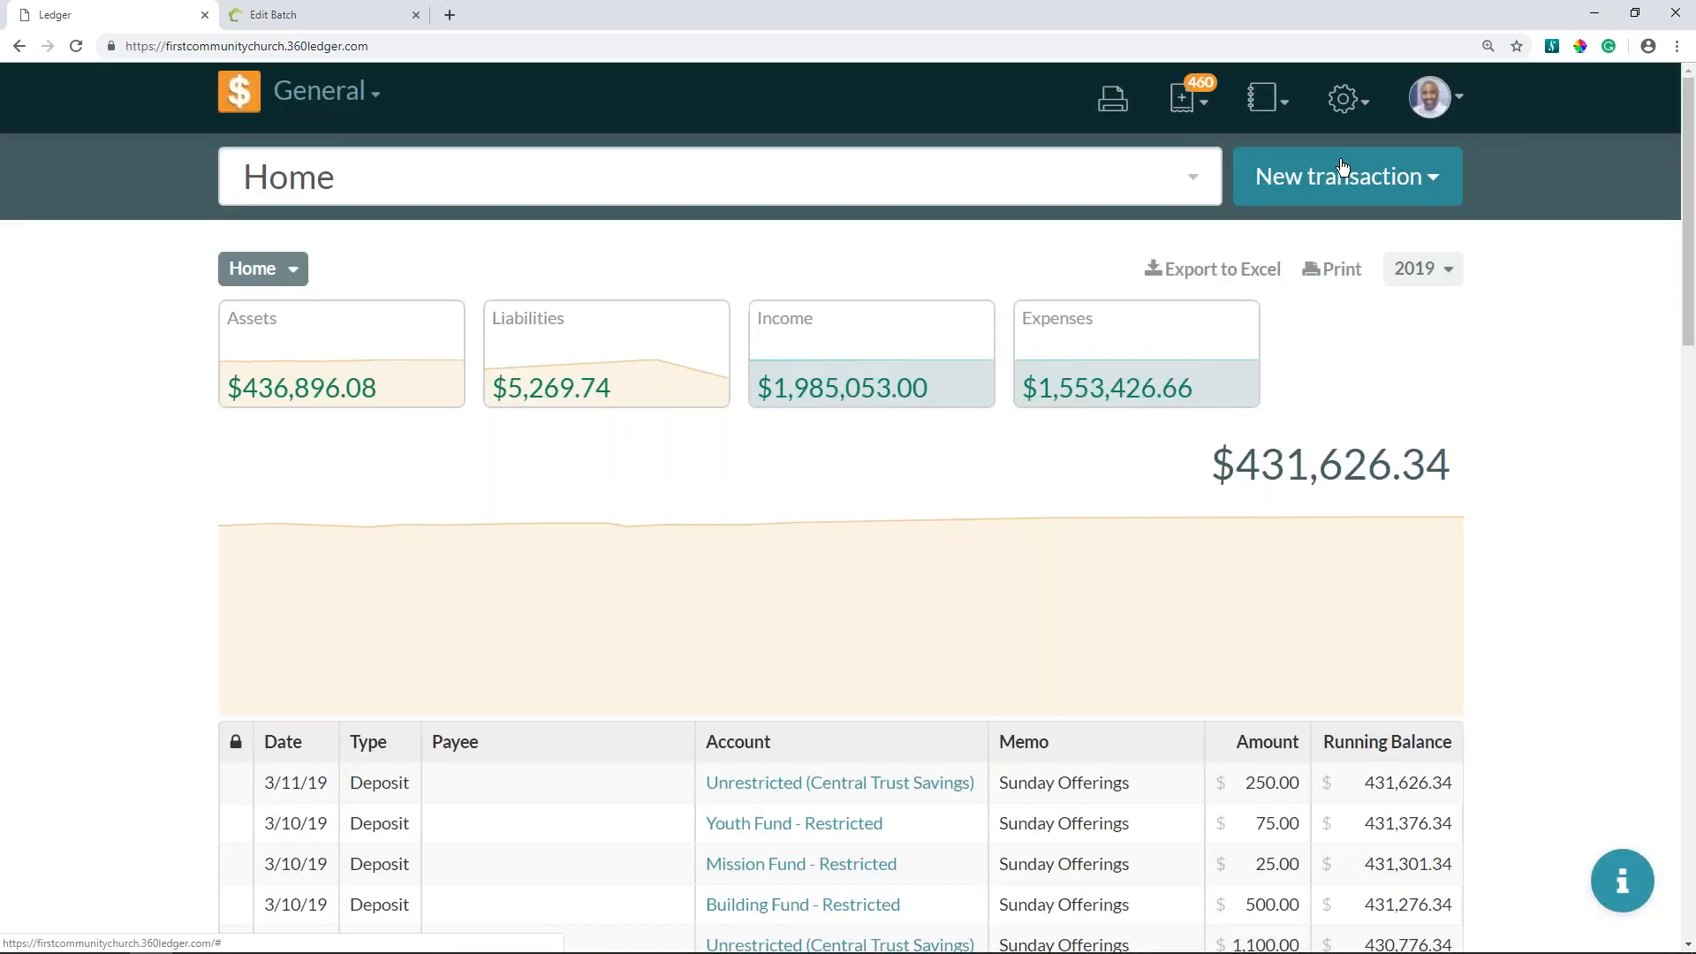
- Dismiss the pending transactions from Feb 3 back through Apr 29, keeping those given on Feb 17 and Feb 10, and close the list
left_click(1192, 104)
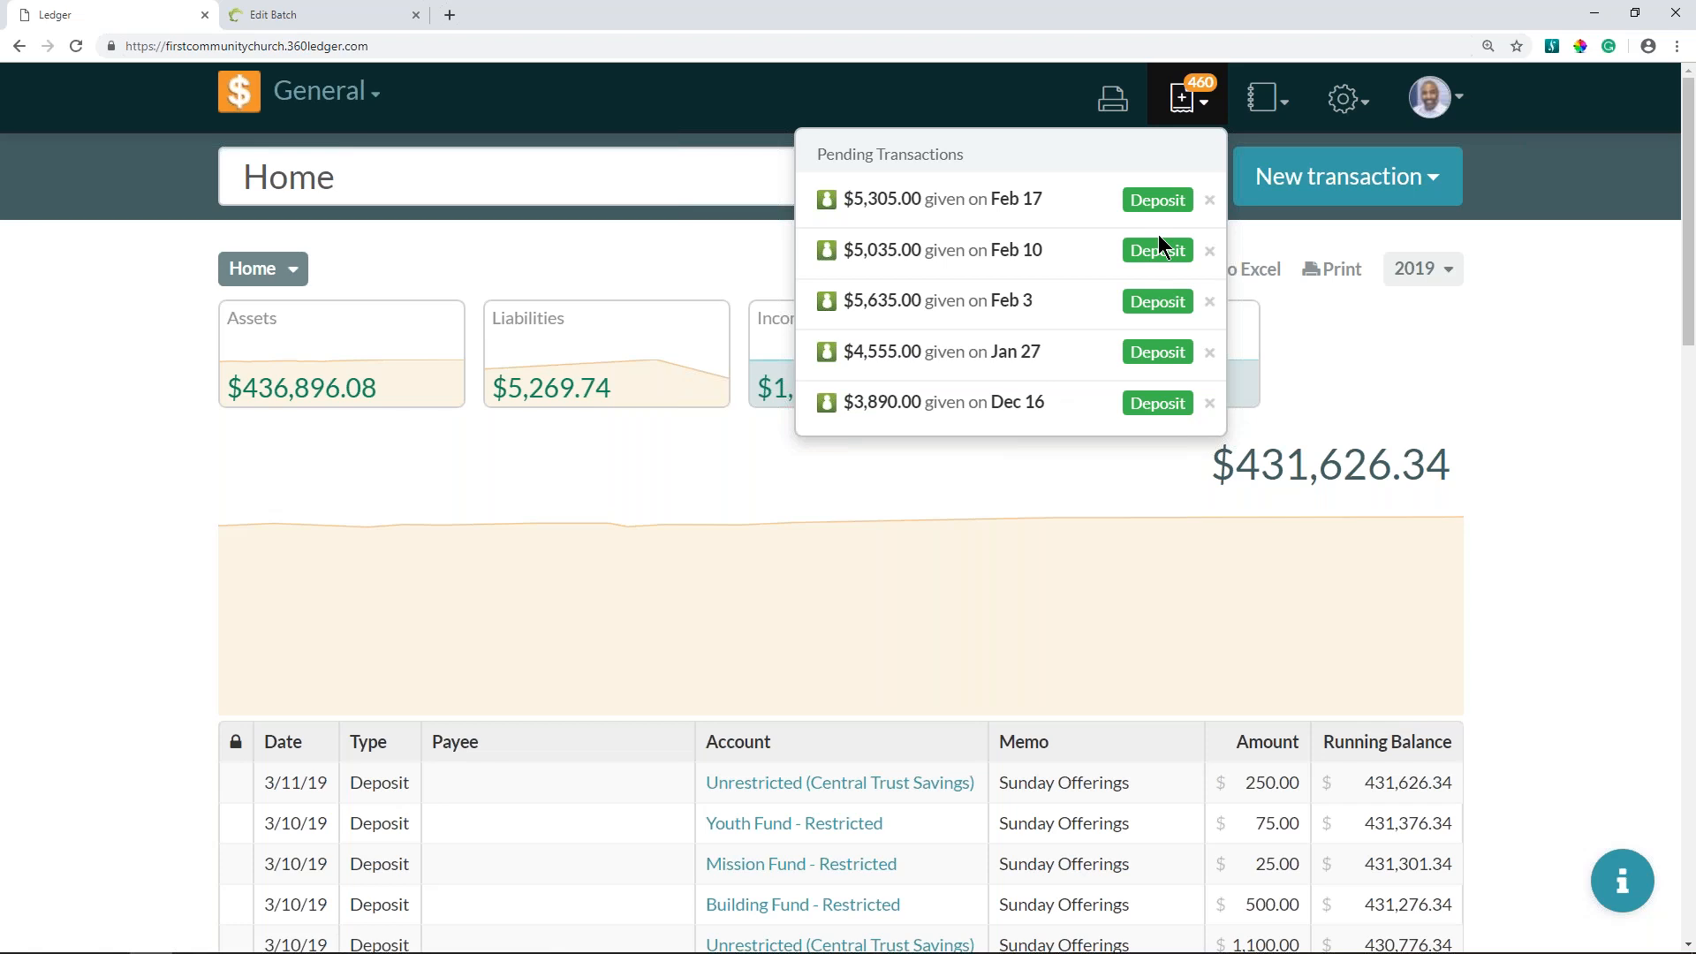
left_click(1210, 301)
left_click(1210, 301)
triple_click(1210, 301)
triple_click(1209, 301)
triple_click(1210, 301)
triple_click(1210, 301)
double_click(1210, 301)
double_click(1210, 301)
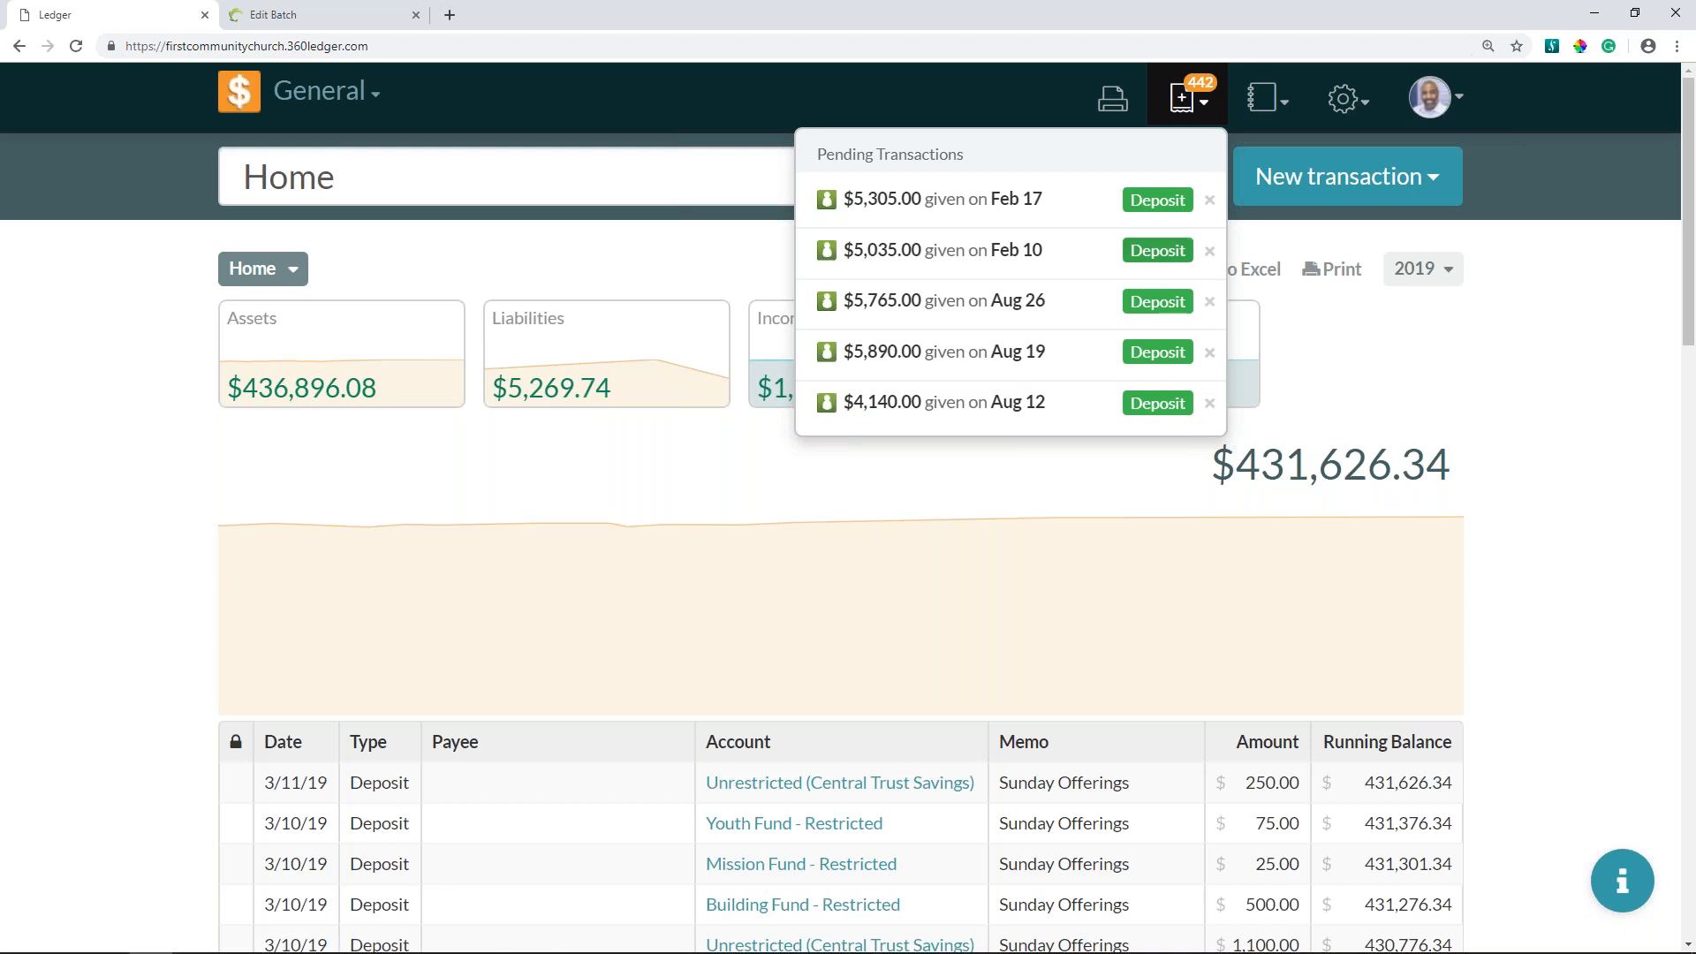
left_click(1209, 301)
double_click(1210, 301)
triple_click(1210, 302)
triple_click(1210, 302)
double_click(1210, 301)
triple_click(1209, 301)
double_click(1210, 301)
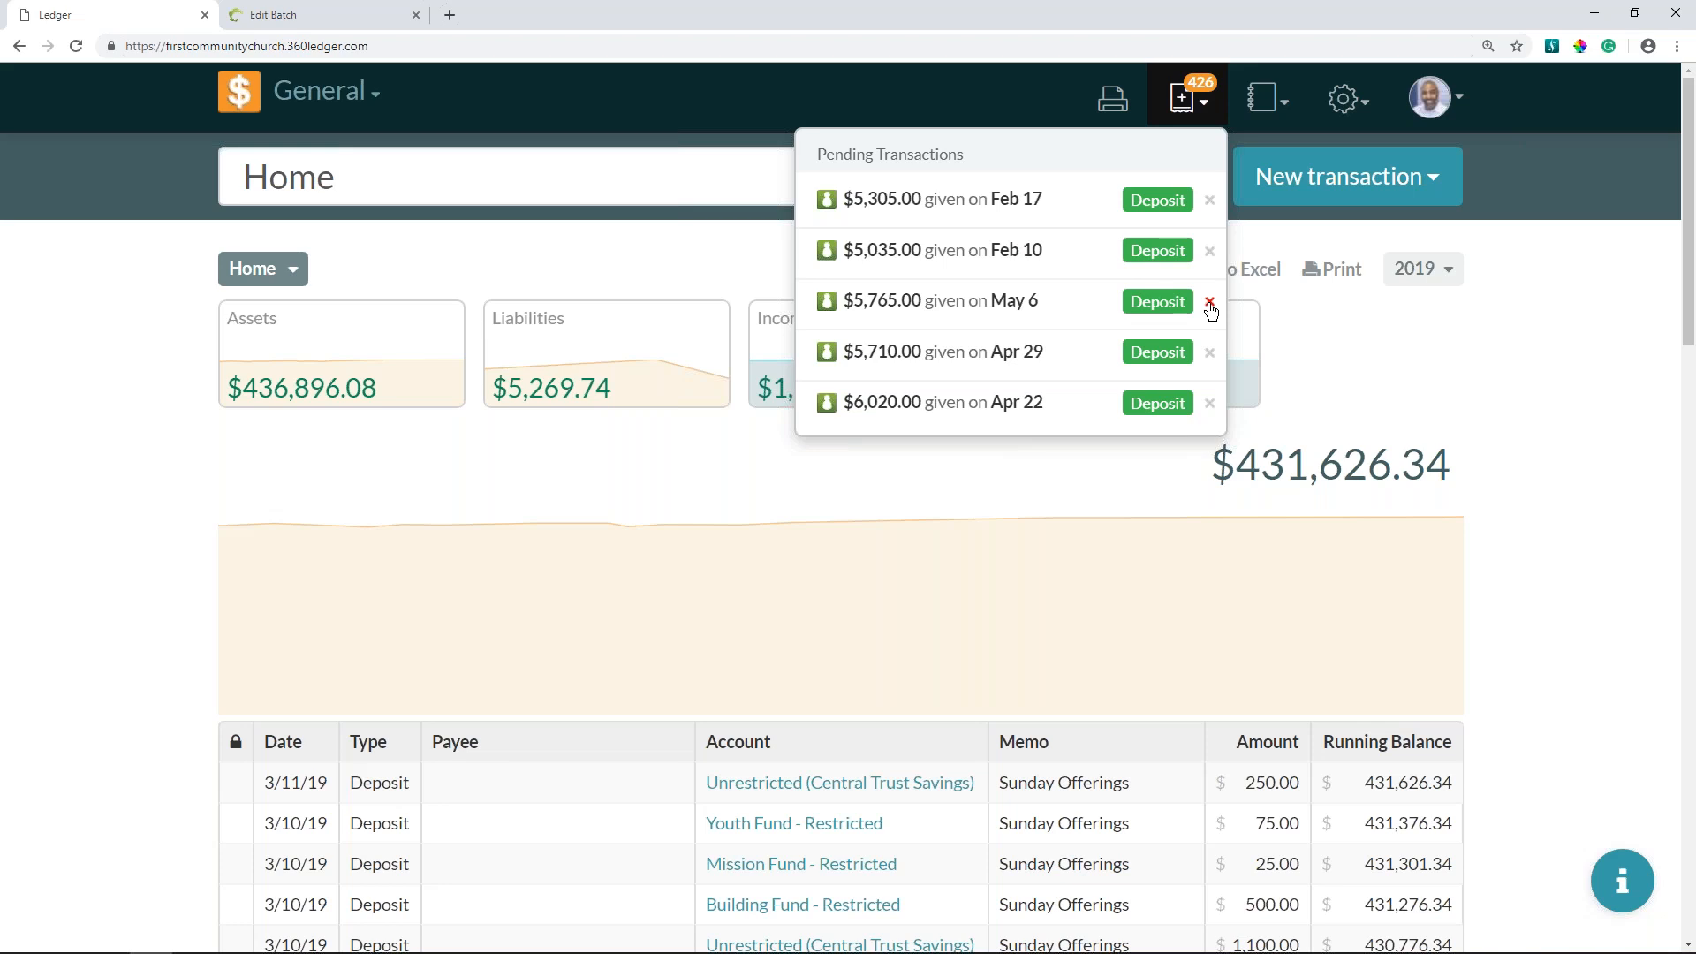
left_click(1210, 301)
left_click(1210, 302)
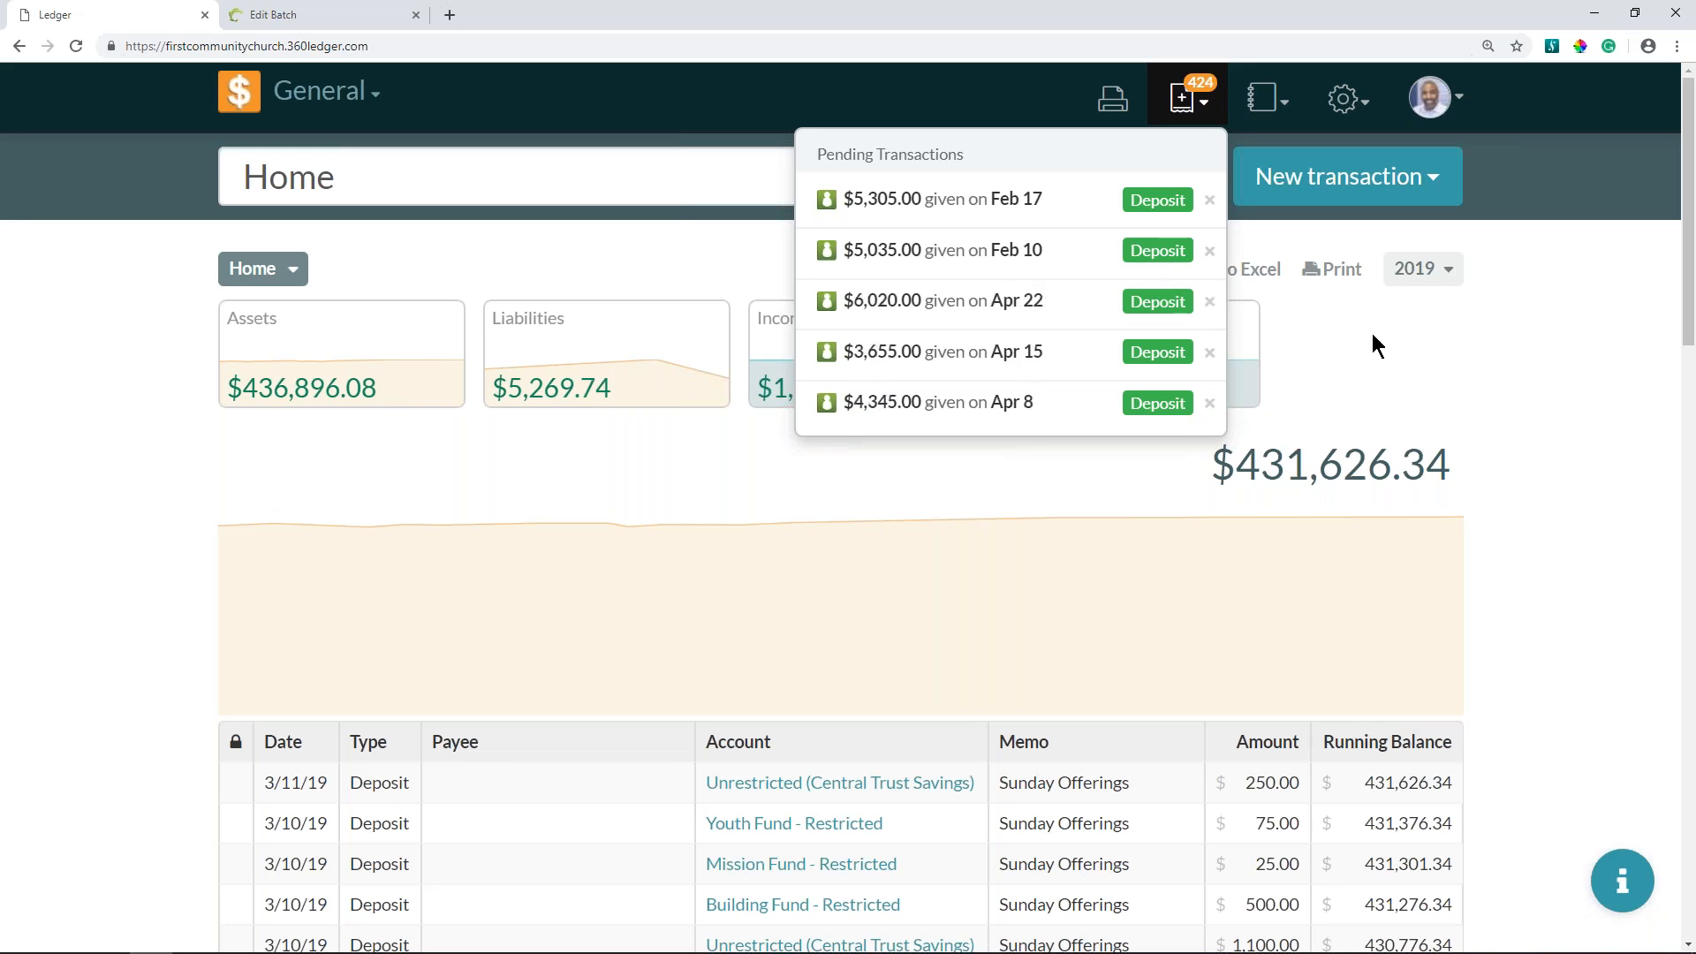
left_click(1459, 358)
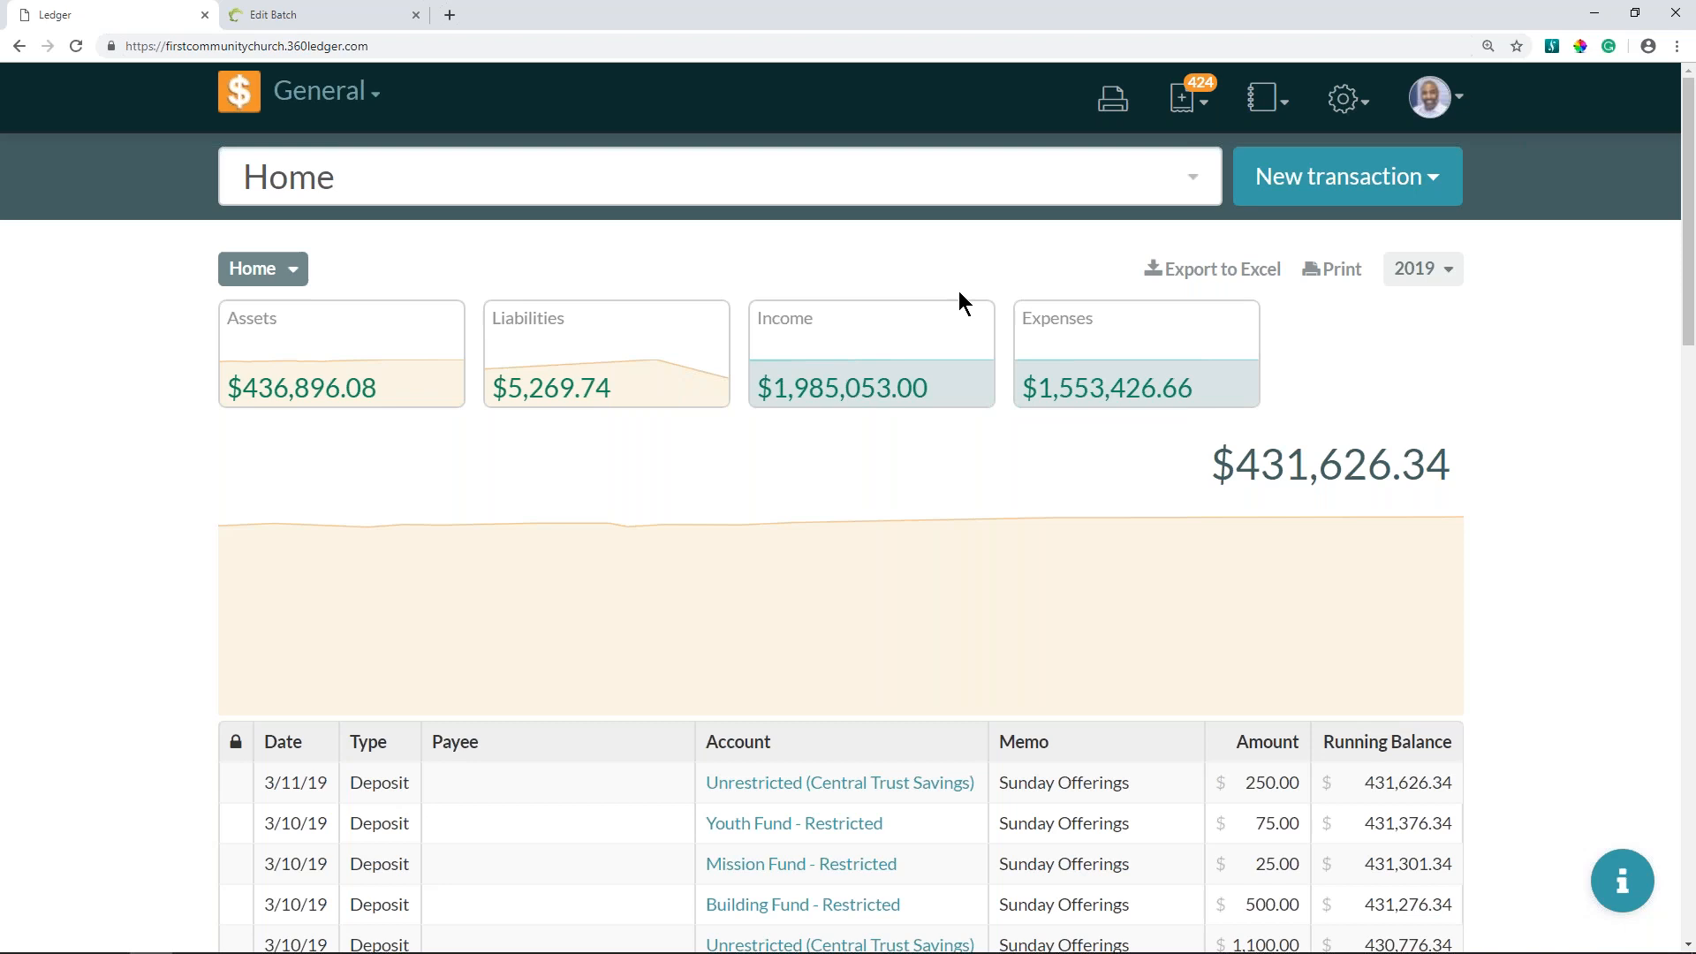
- Switch to the PowerPoint presentation "L2 - Transactions, Reports, & Reconciliation2.pptx"
key("alt+Tab")
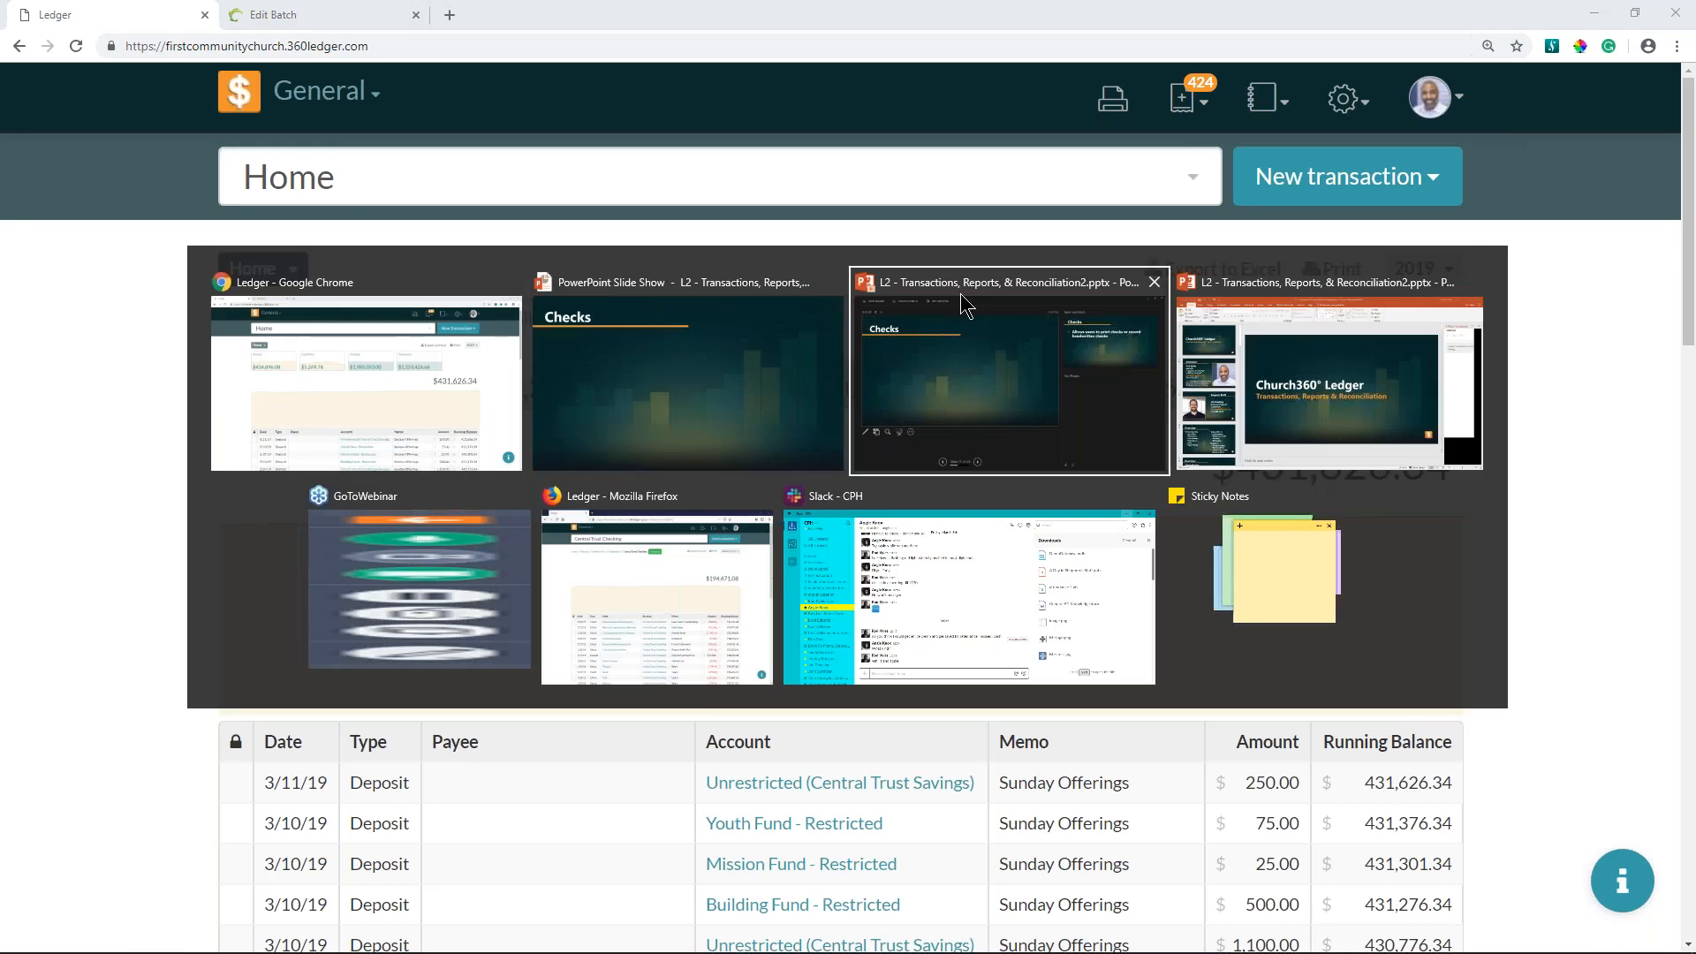
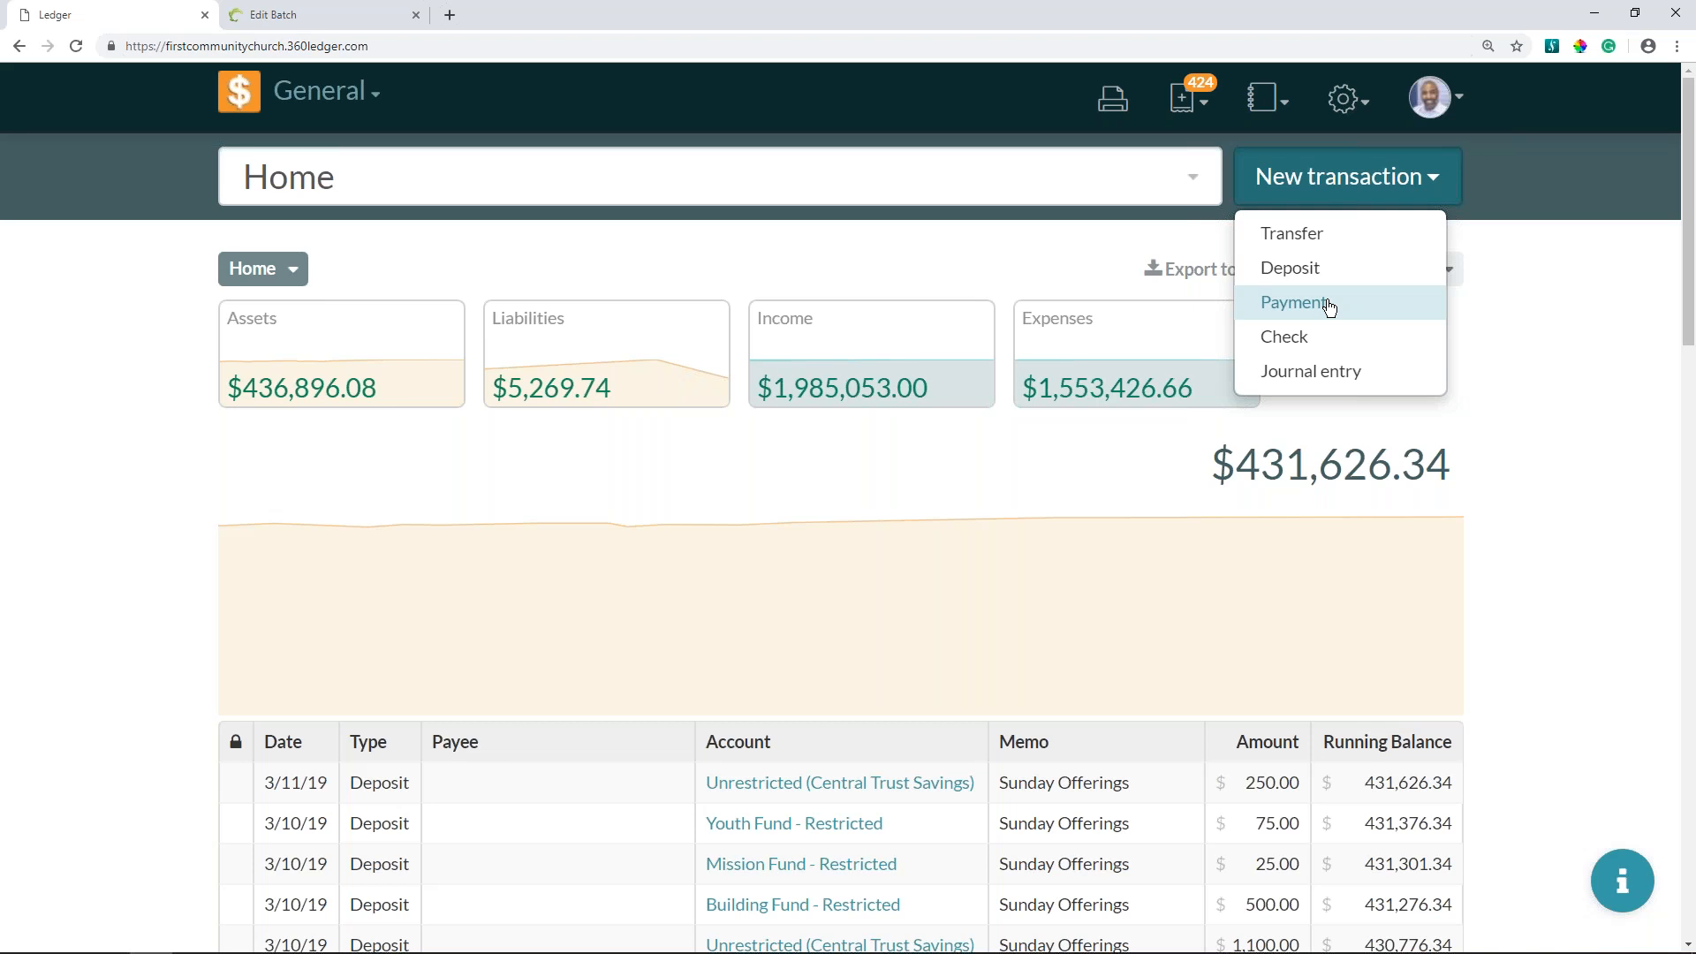
- Start a new check with the memo "Feb. Electric Bill" and Ameren Electric as the payee
left_click(1312, 349)
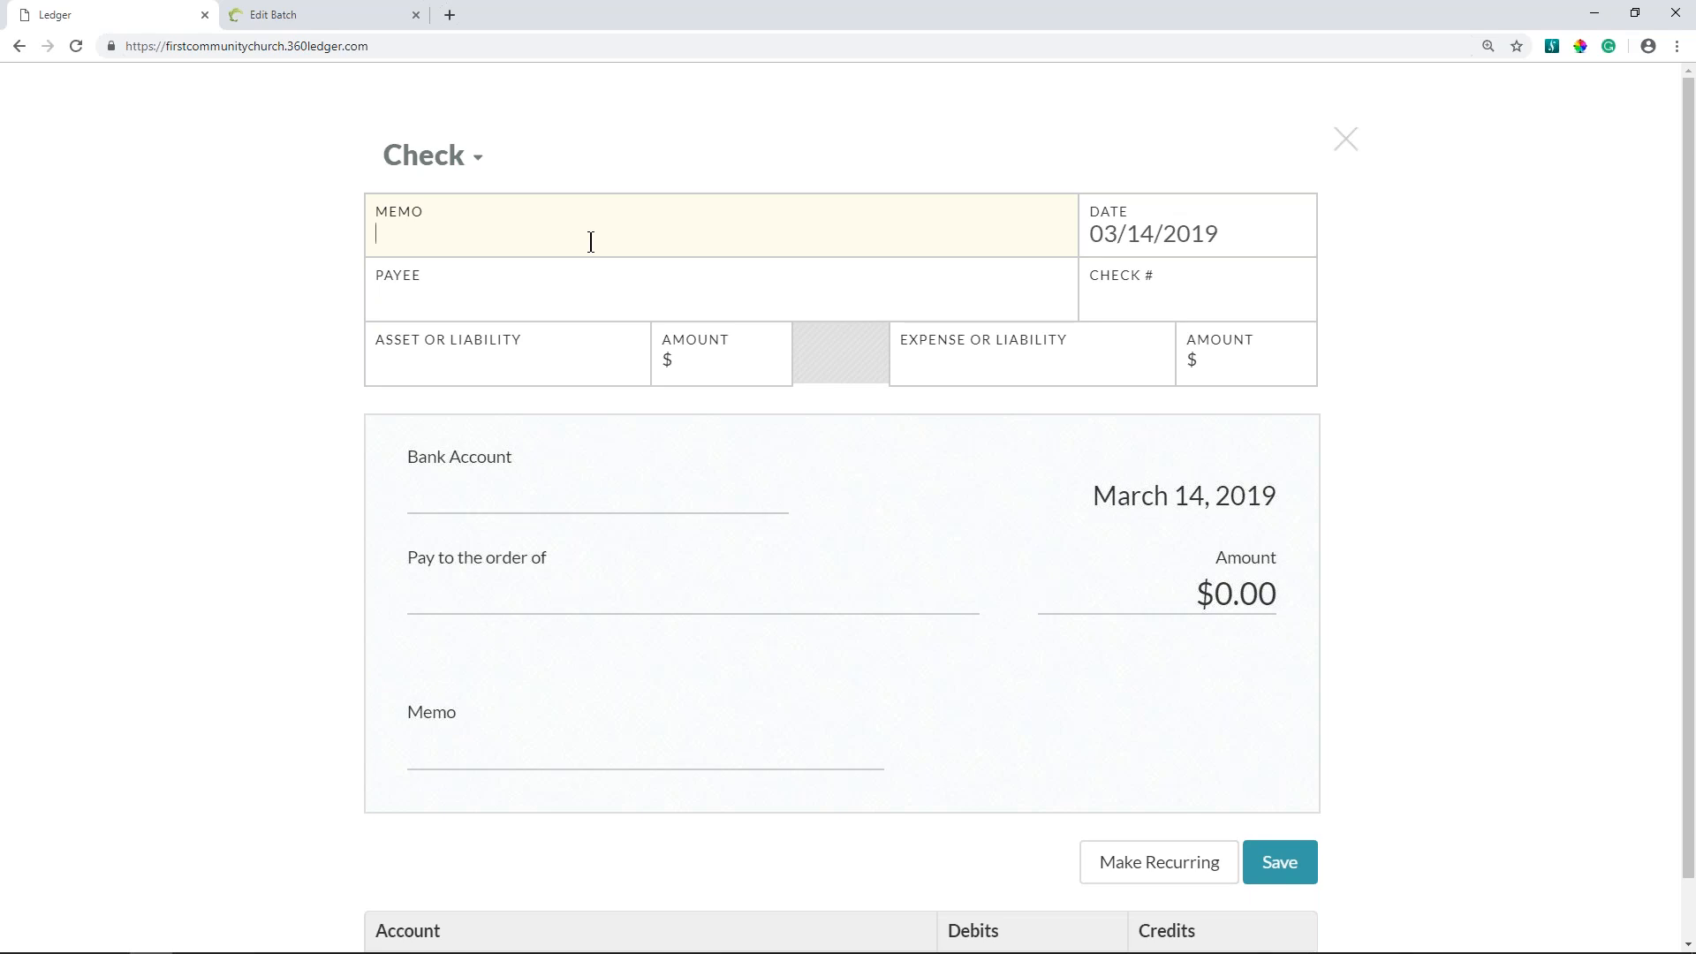
type("Feb. Ele")
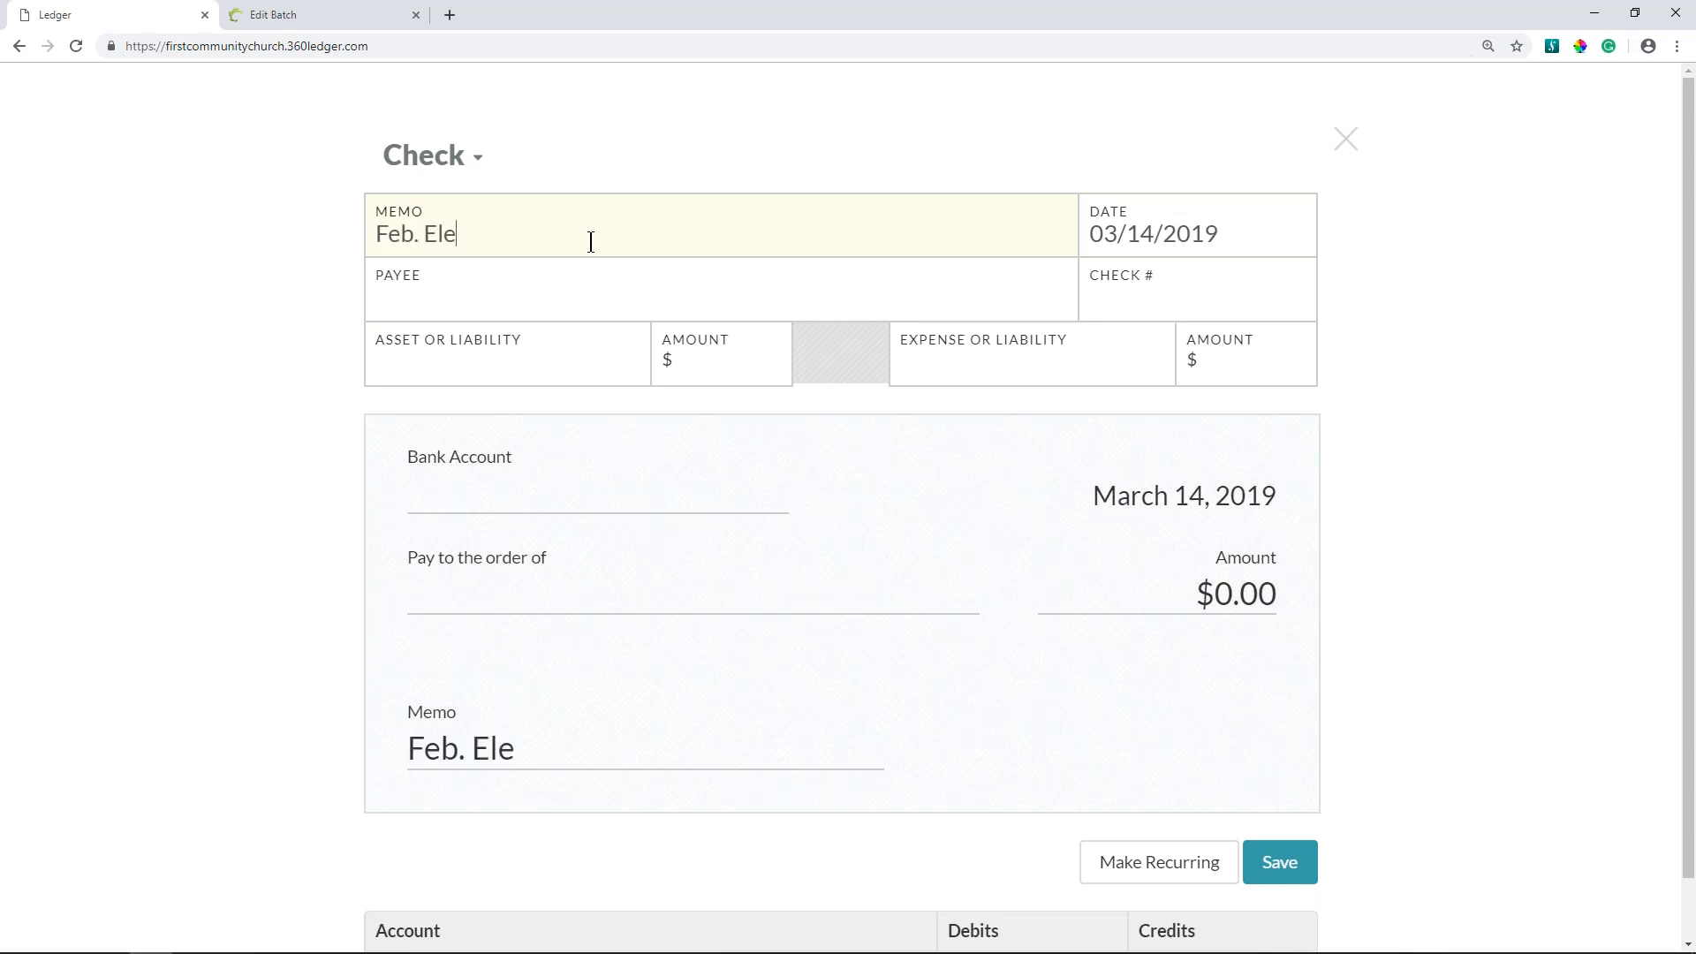
type("ctric Bill")
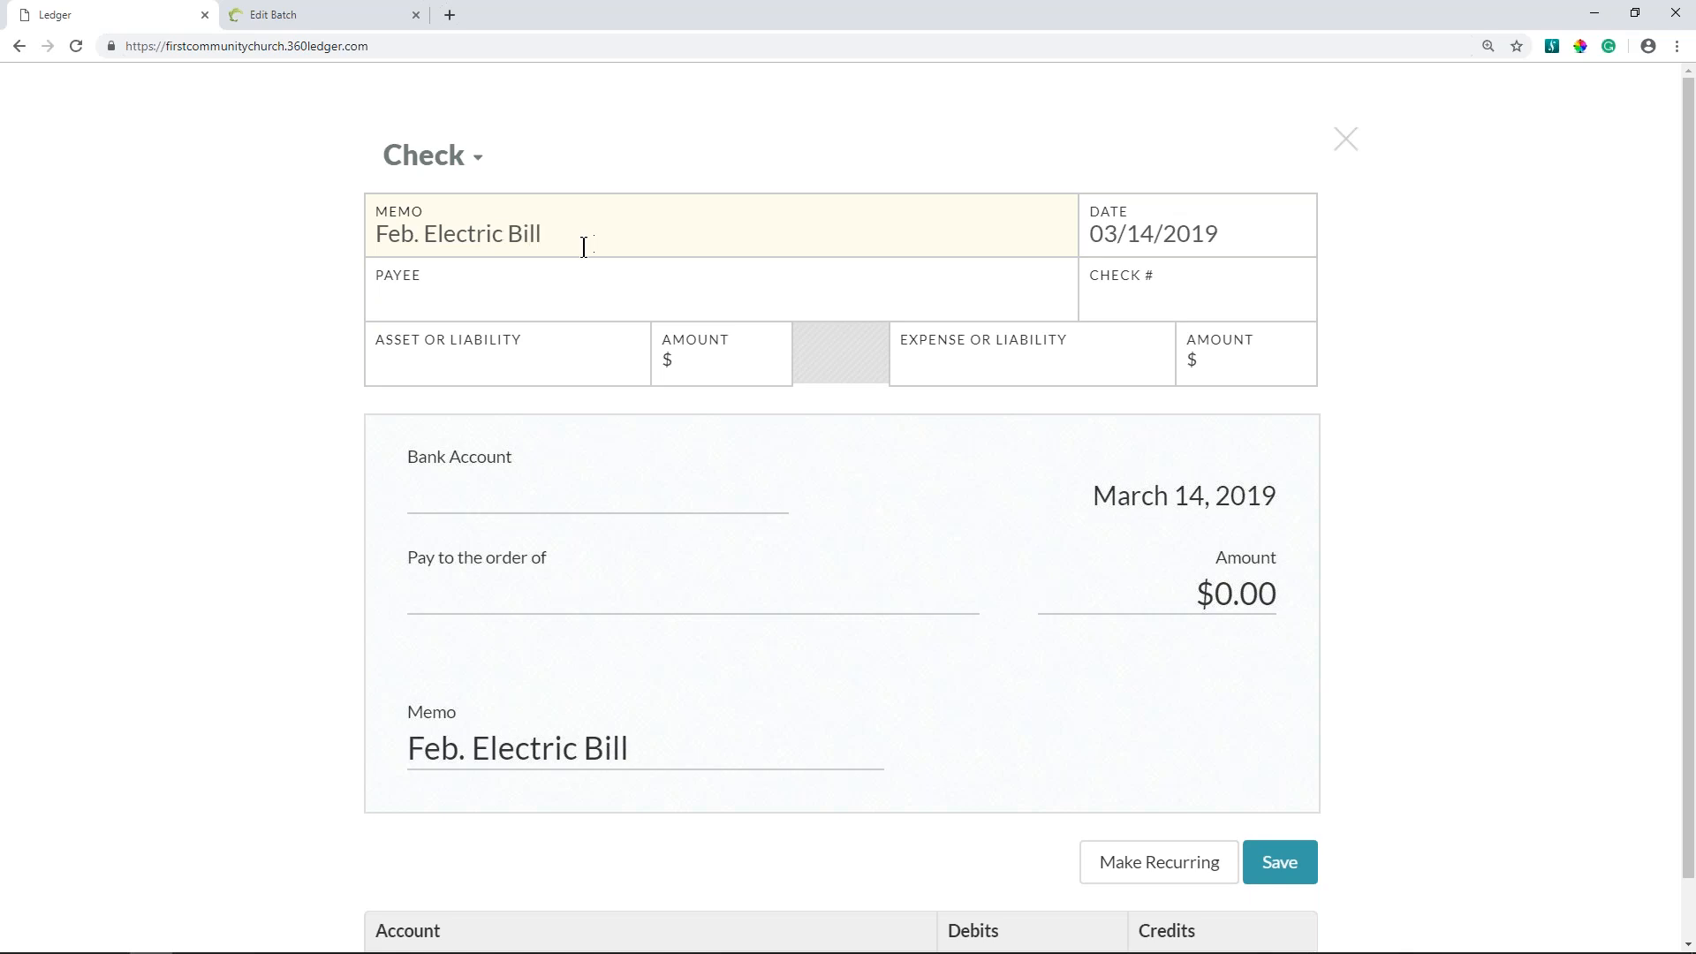
left_click(531, 304)
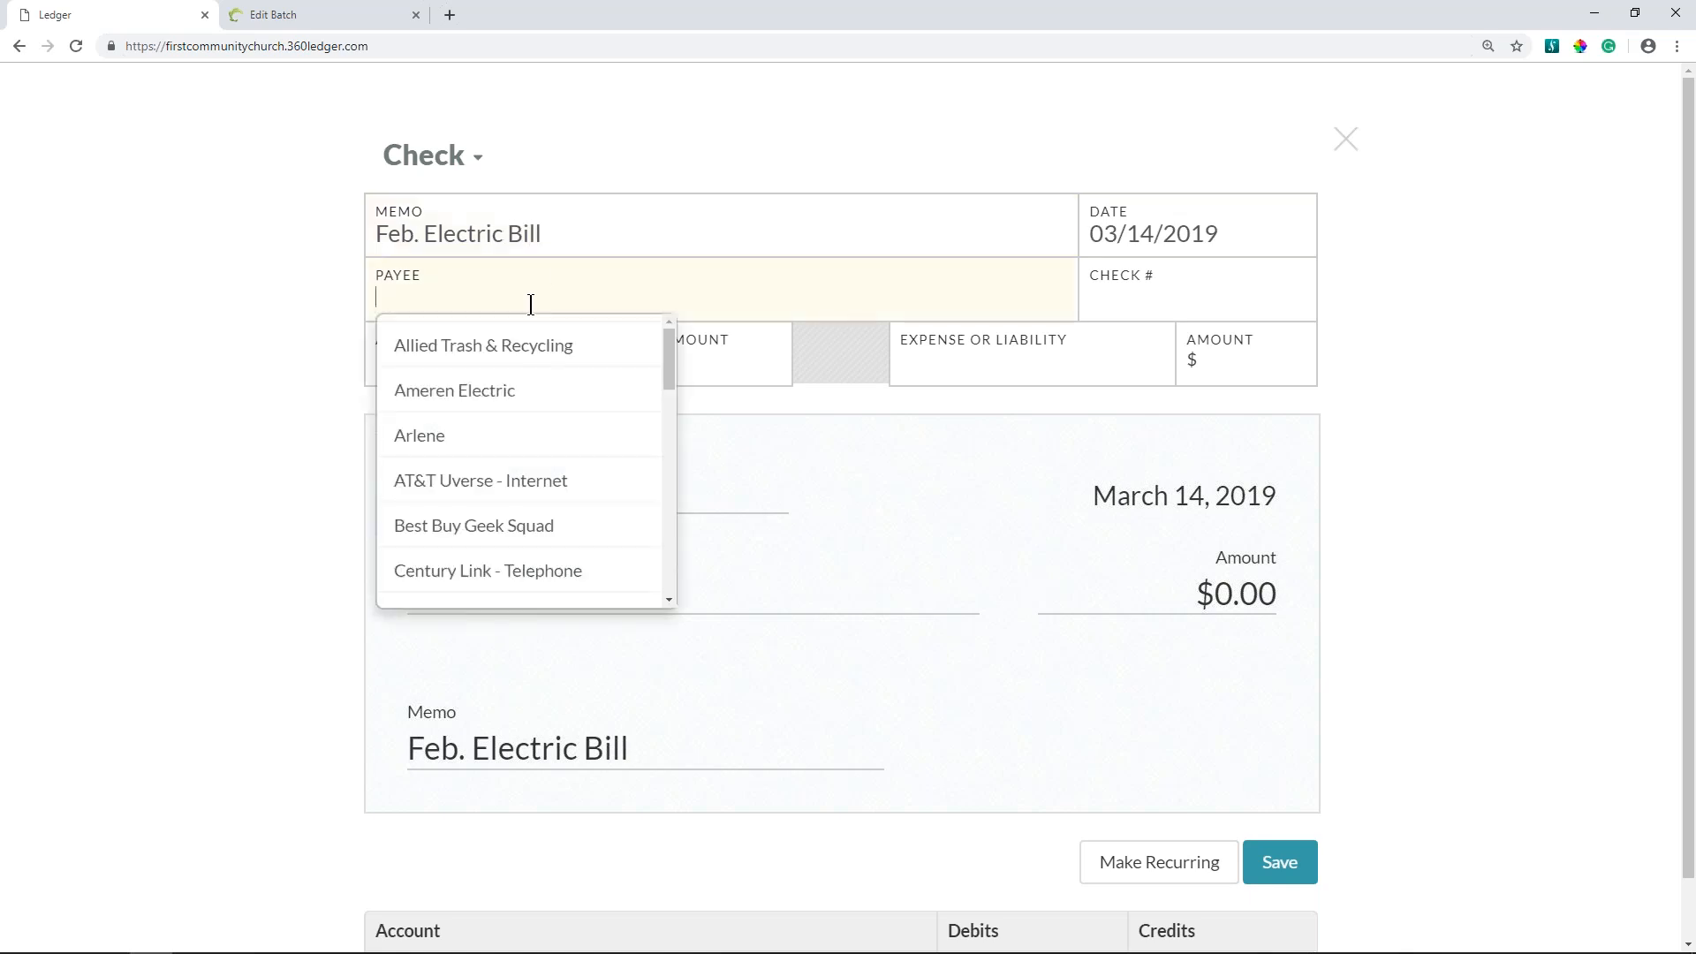
left_click(528, 396)
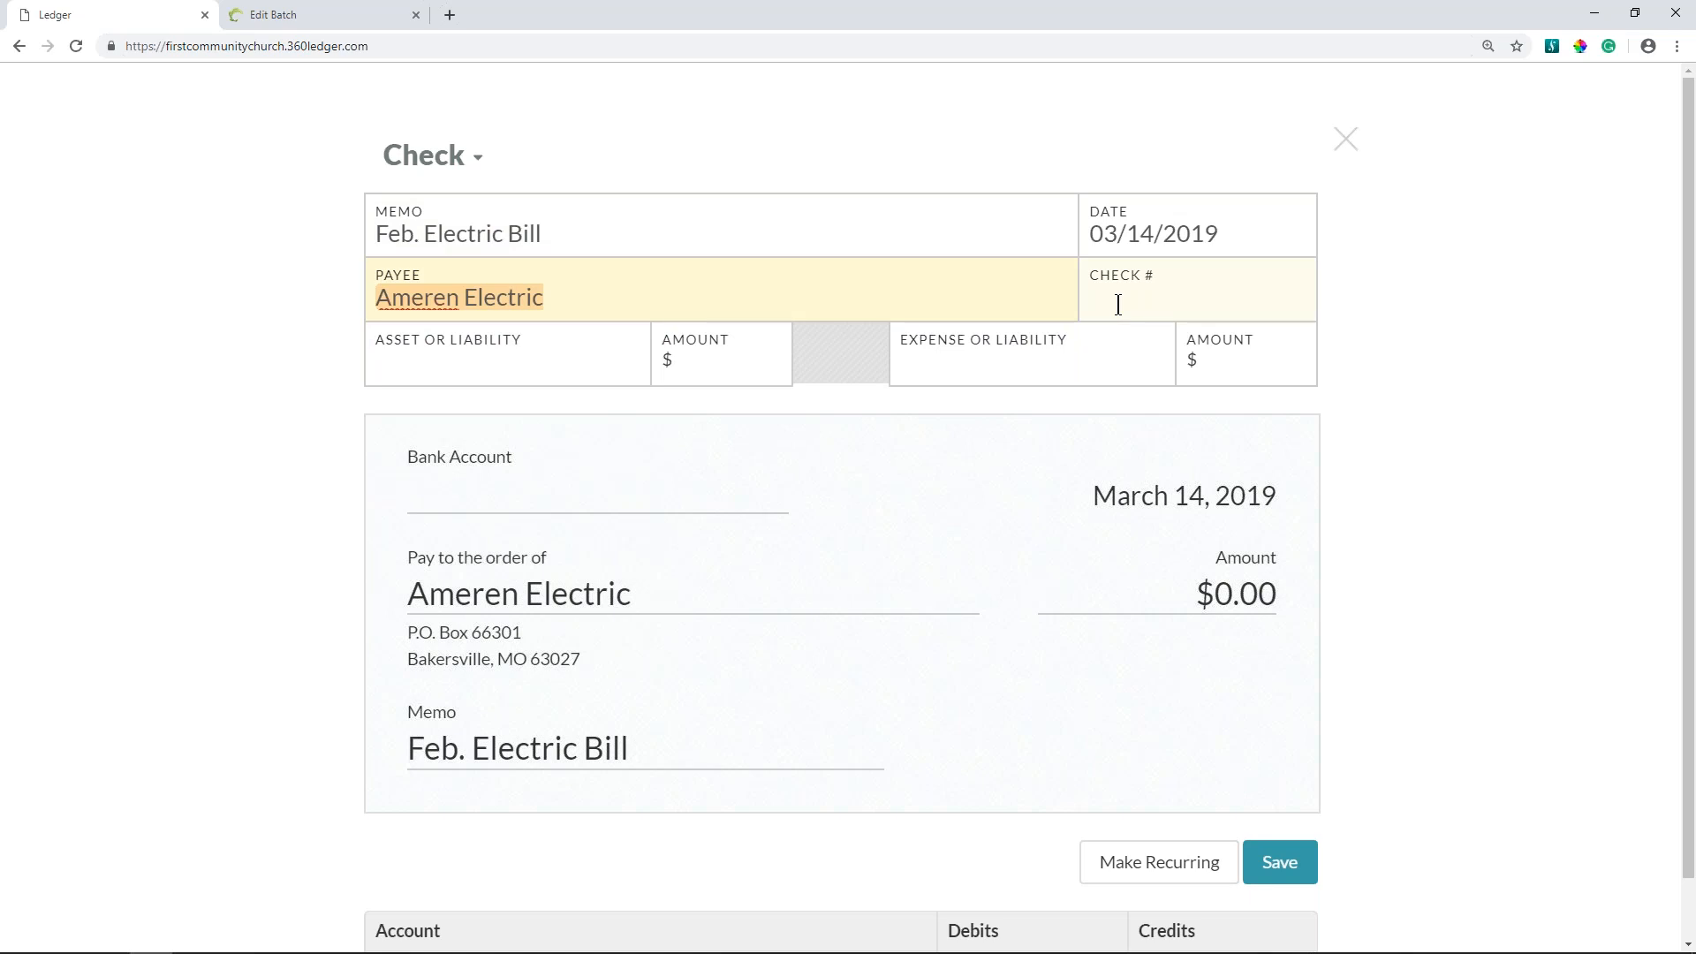
type("1234")
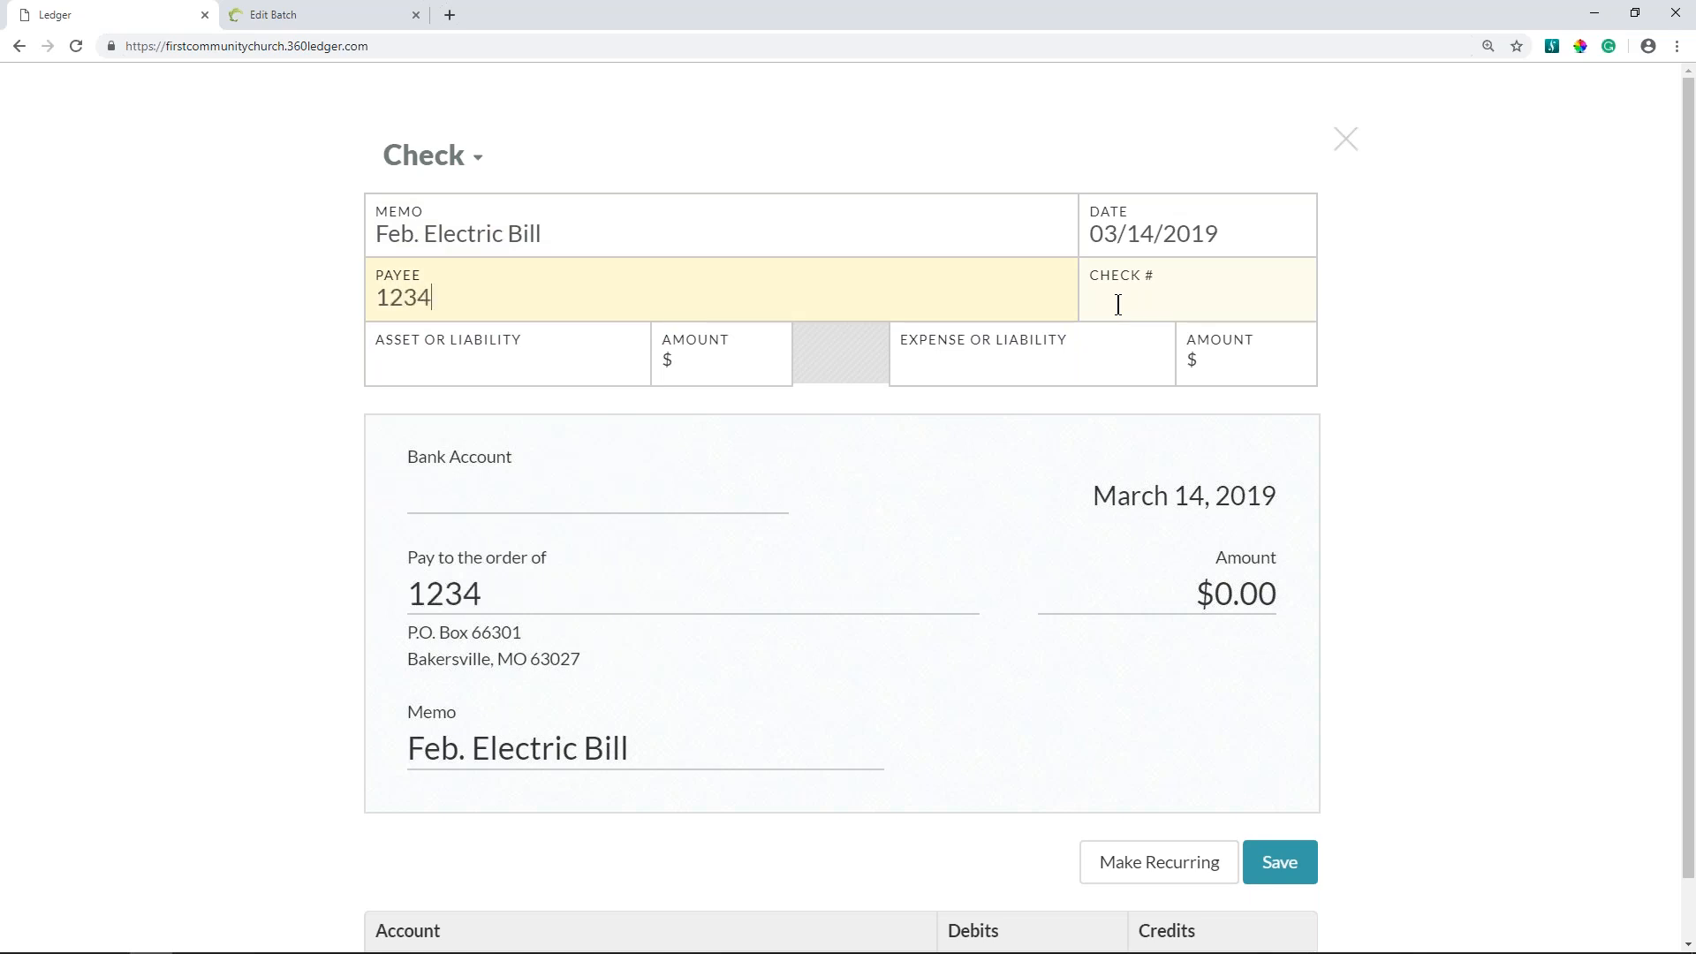
left_click_drag(1118, 304, 353, 302)
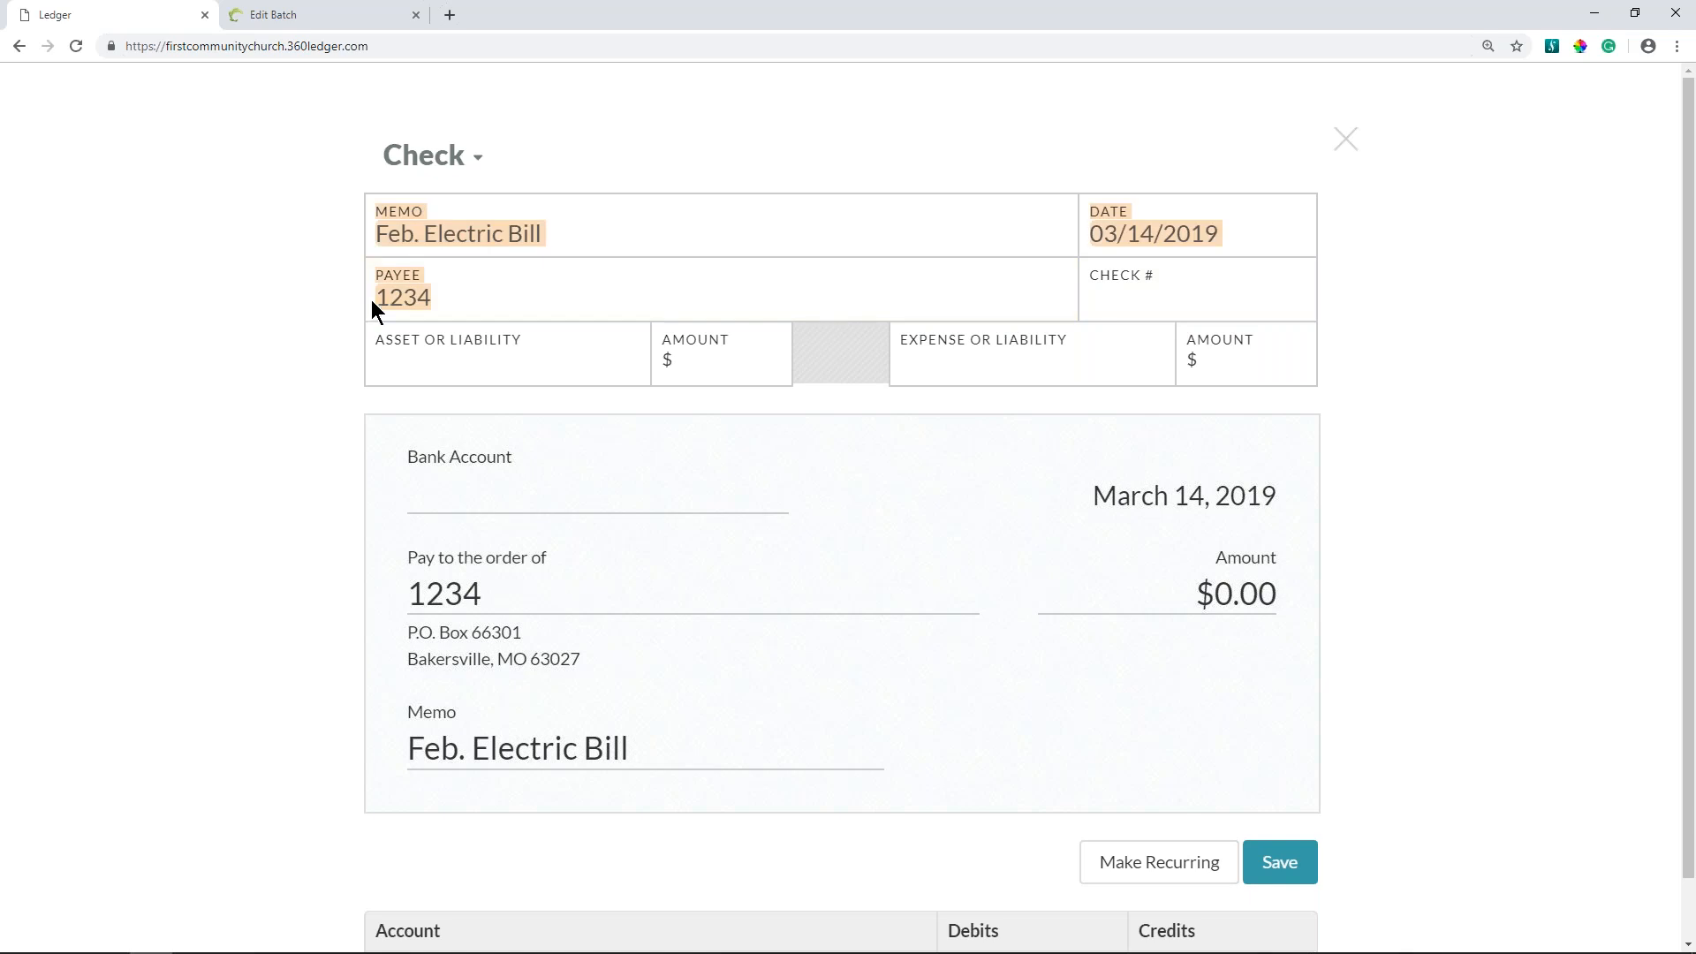
left_click(462, 300)
left_click(465, 301)
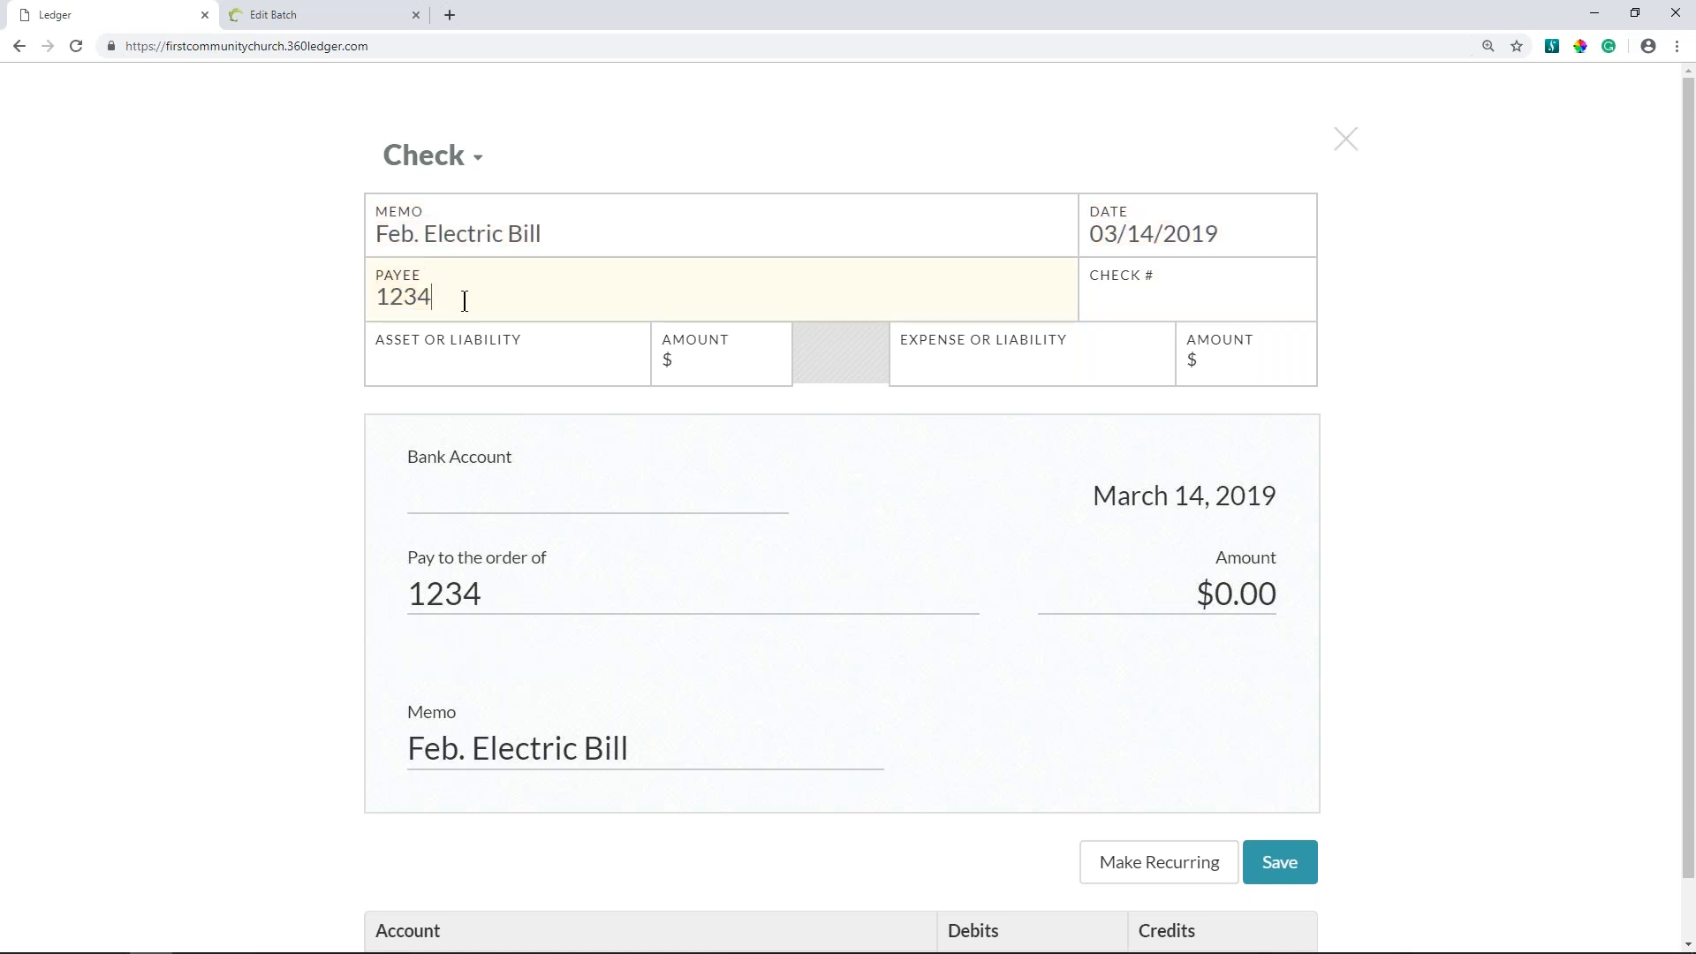
key("BackSpace")
key("BackSpace")
key("BackSpace")
key("BackSpace")
type("am")
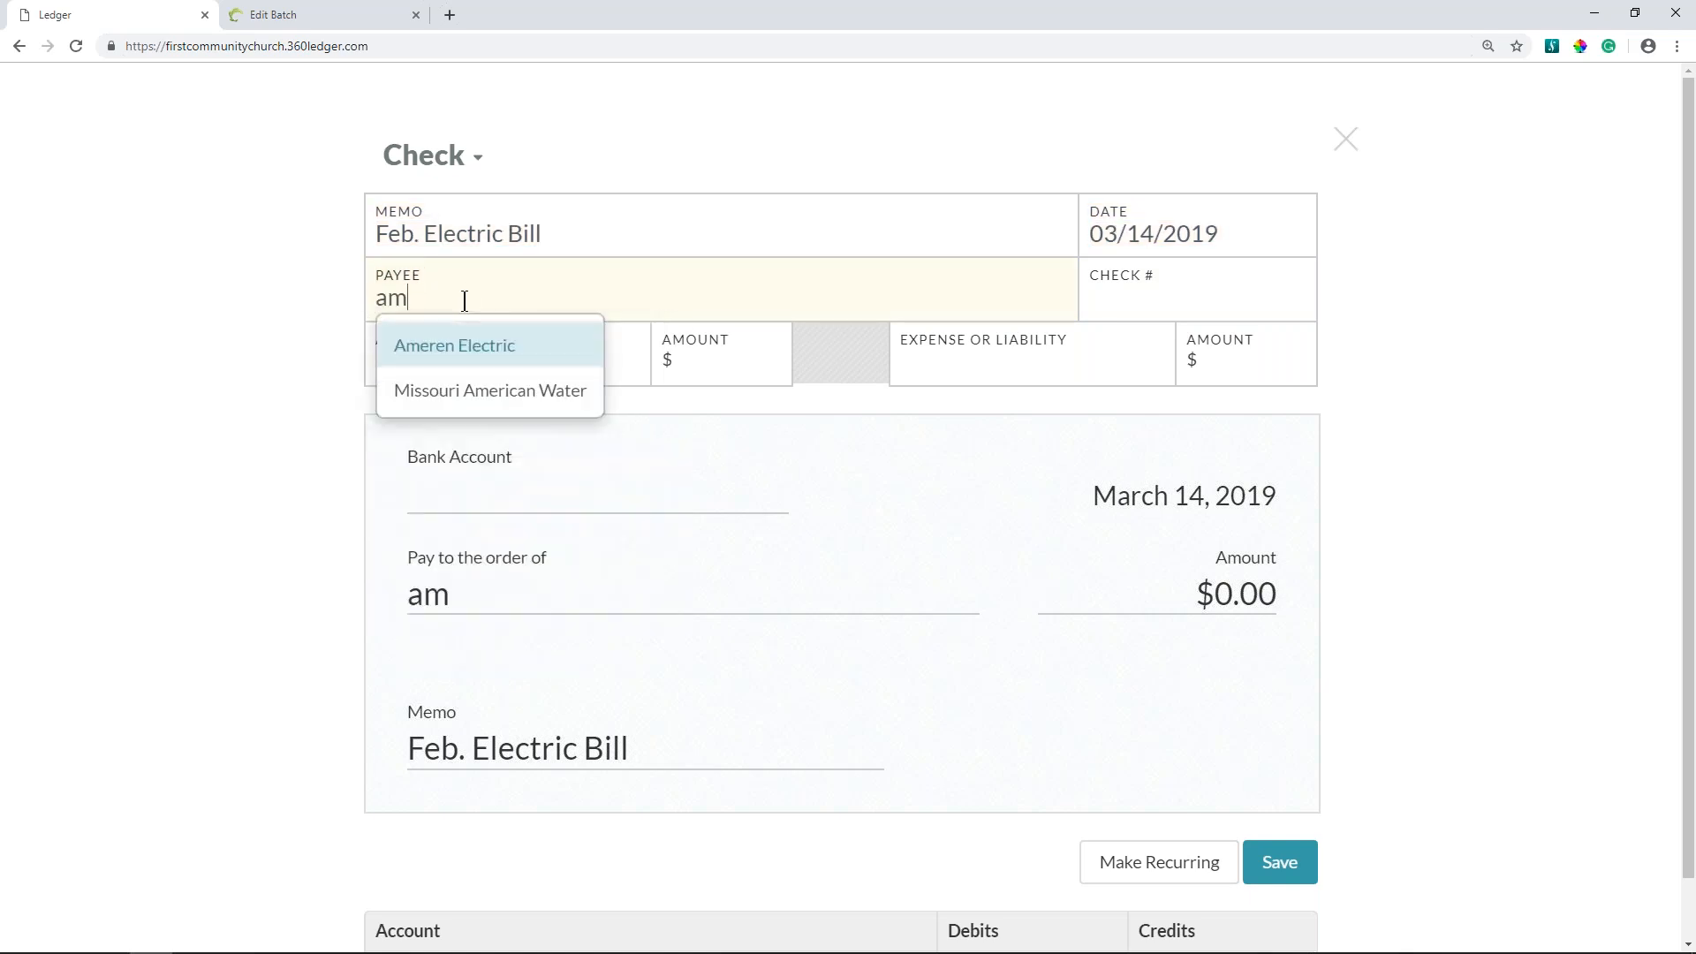
left_click(469, 353)
- Set the check number to 1234 and choose Central Trust Checking as the asset account it is paid from
left_click(1166, 292)
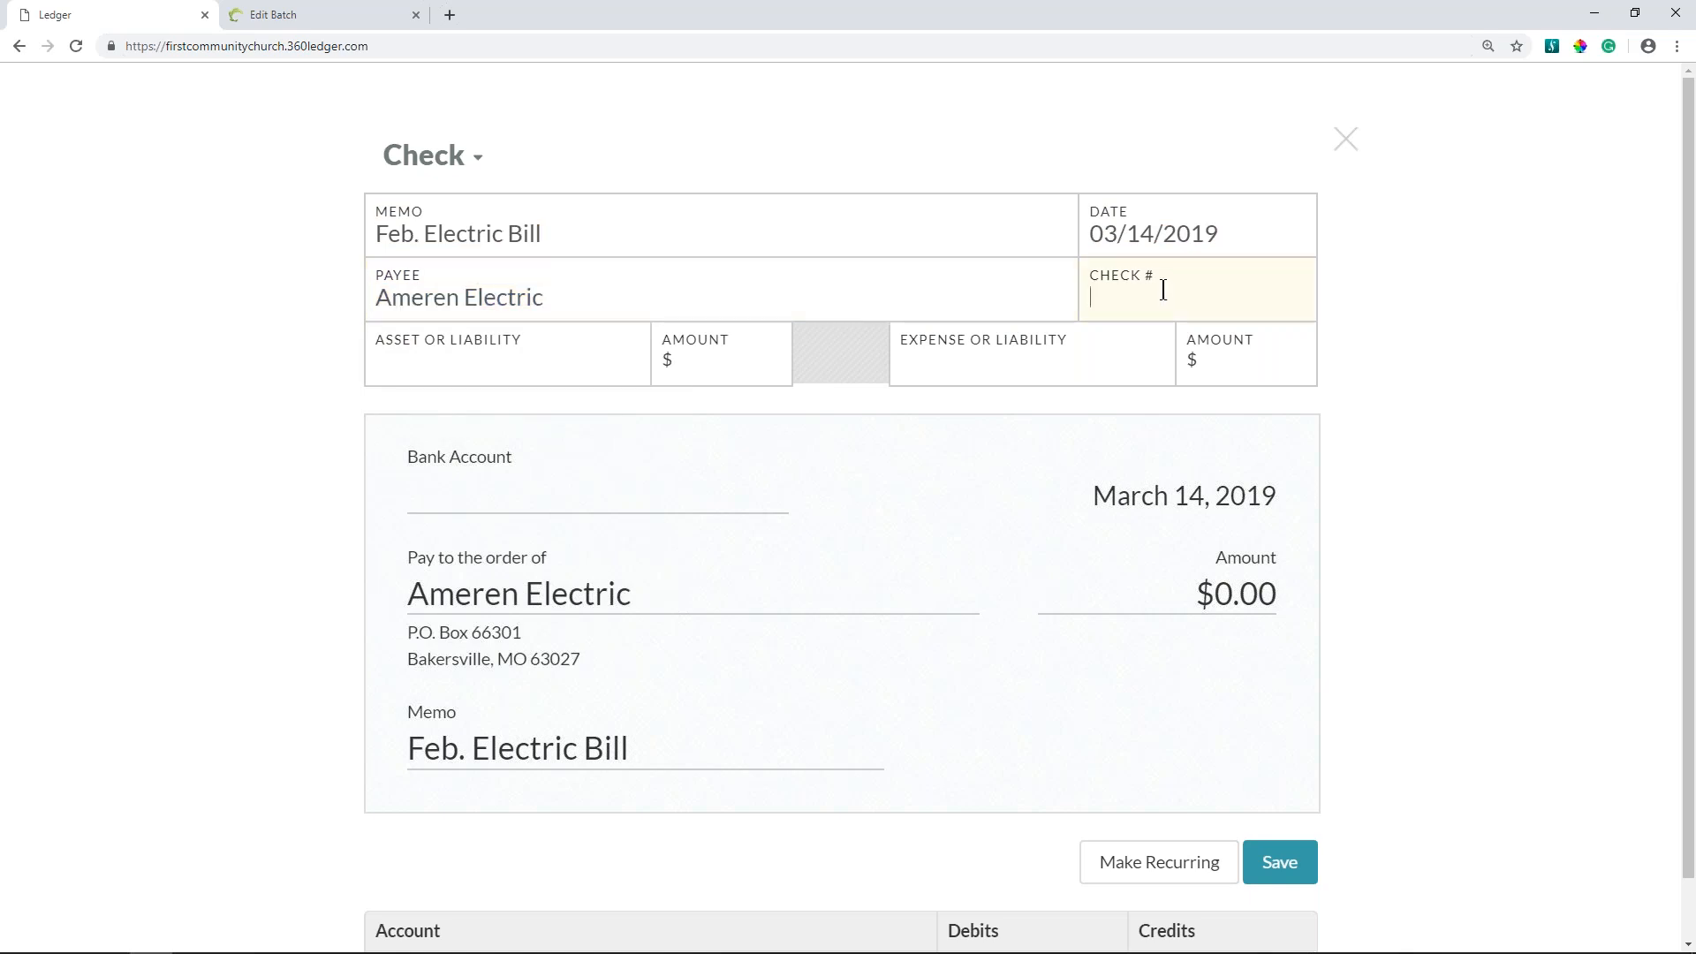
type("1234")
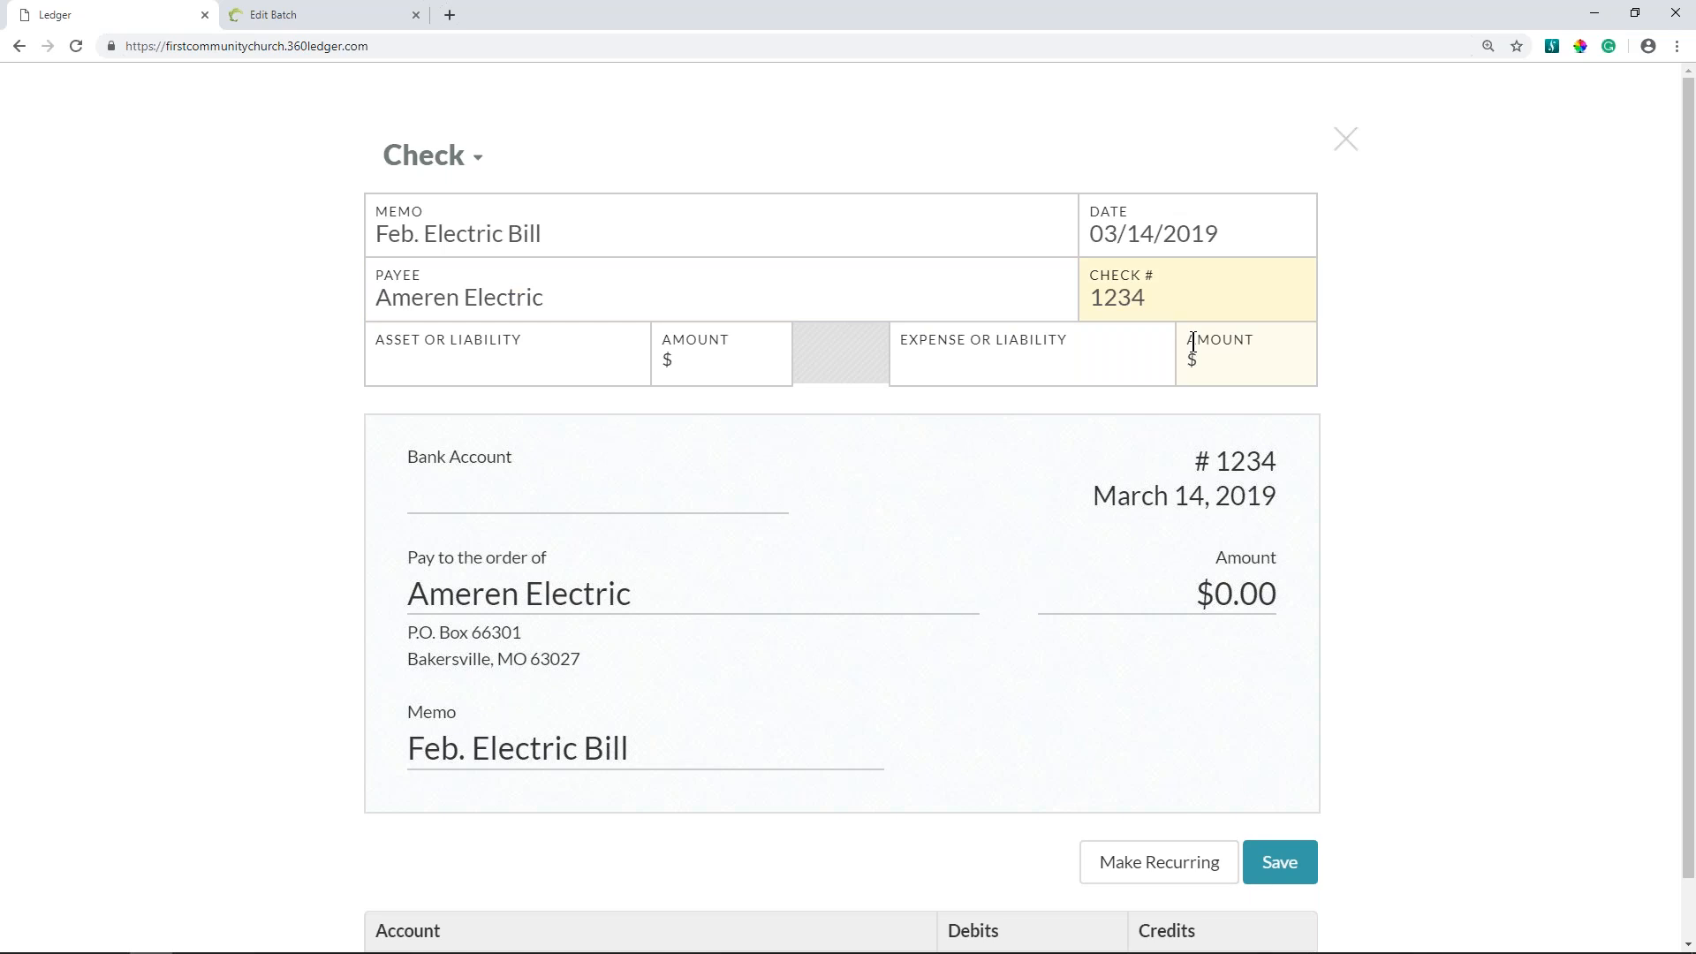
left_click(544, 363)
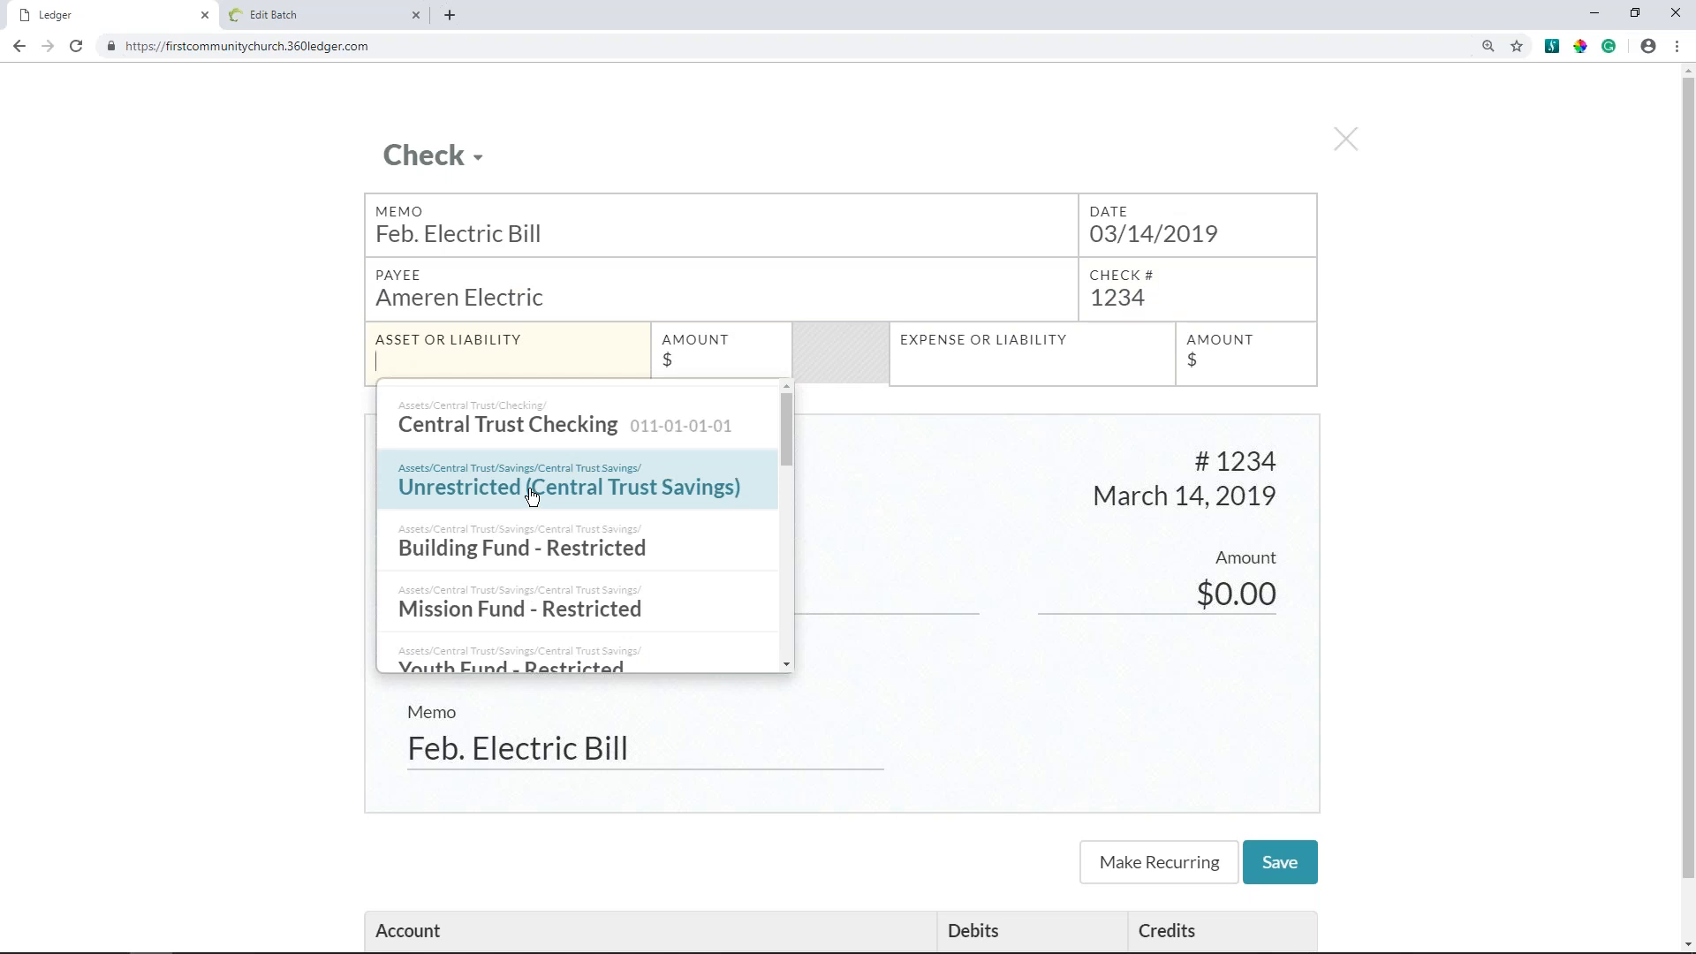
left_click(524, 422)
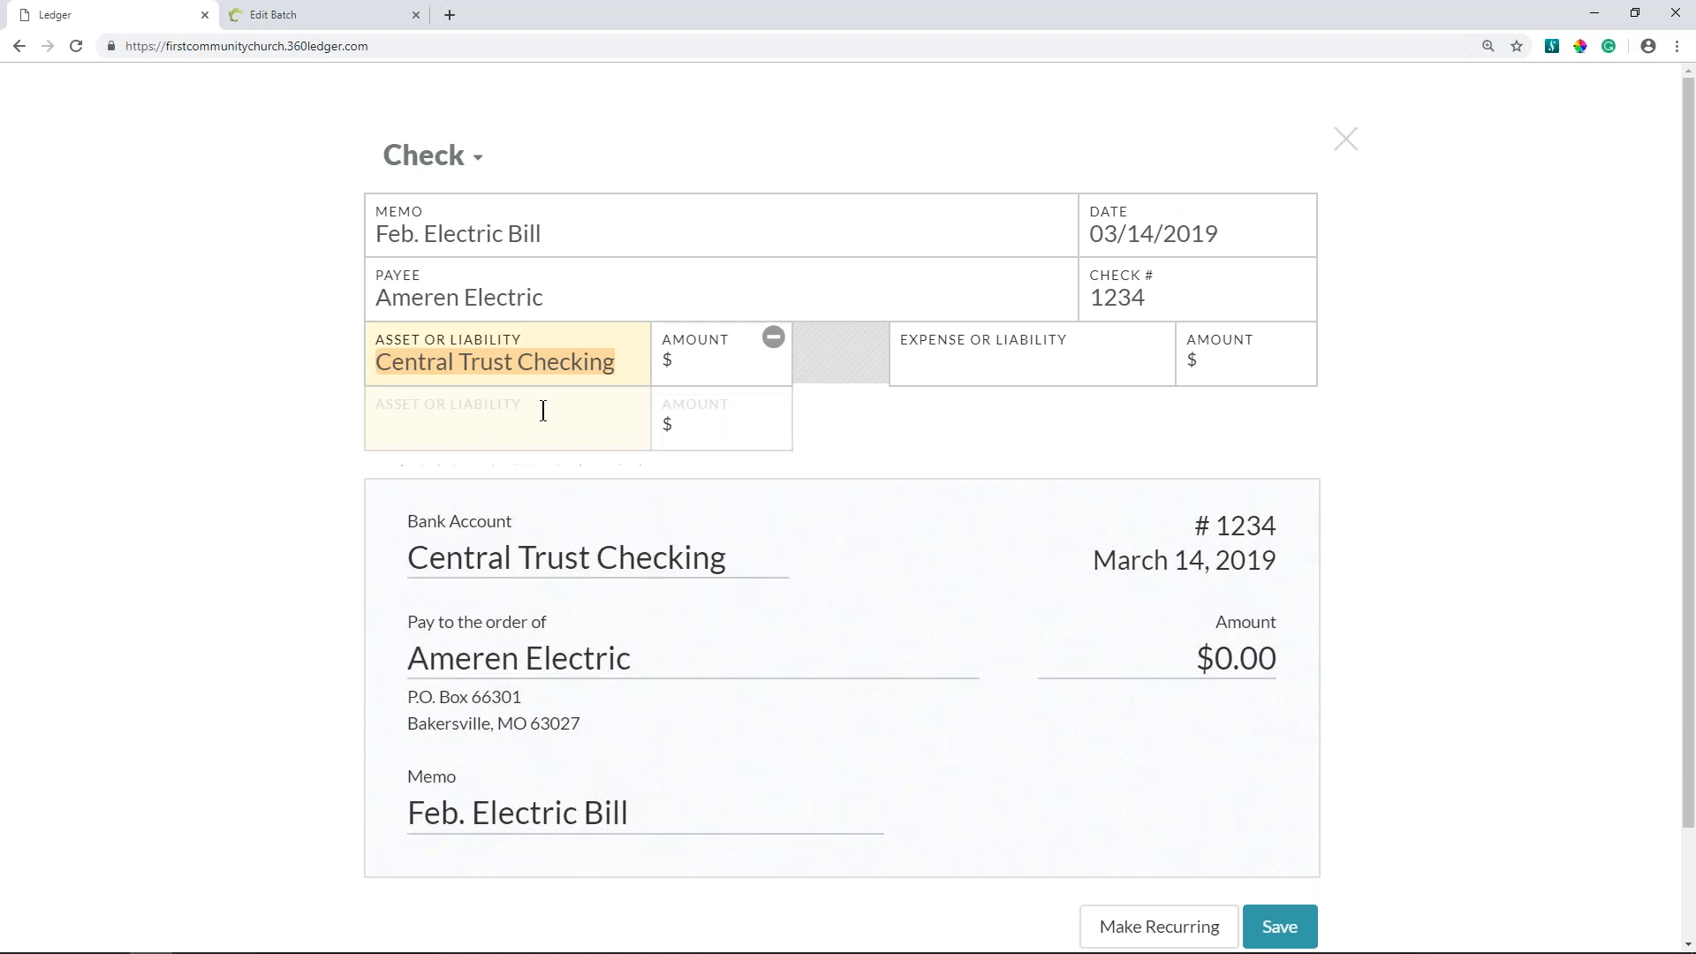
- Choose Electric as the expense account and enter 575.00 as the amount for both the asset and the expense line
left_click(971, 352)
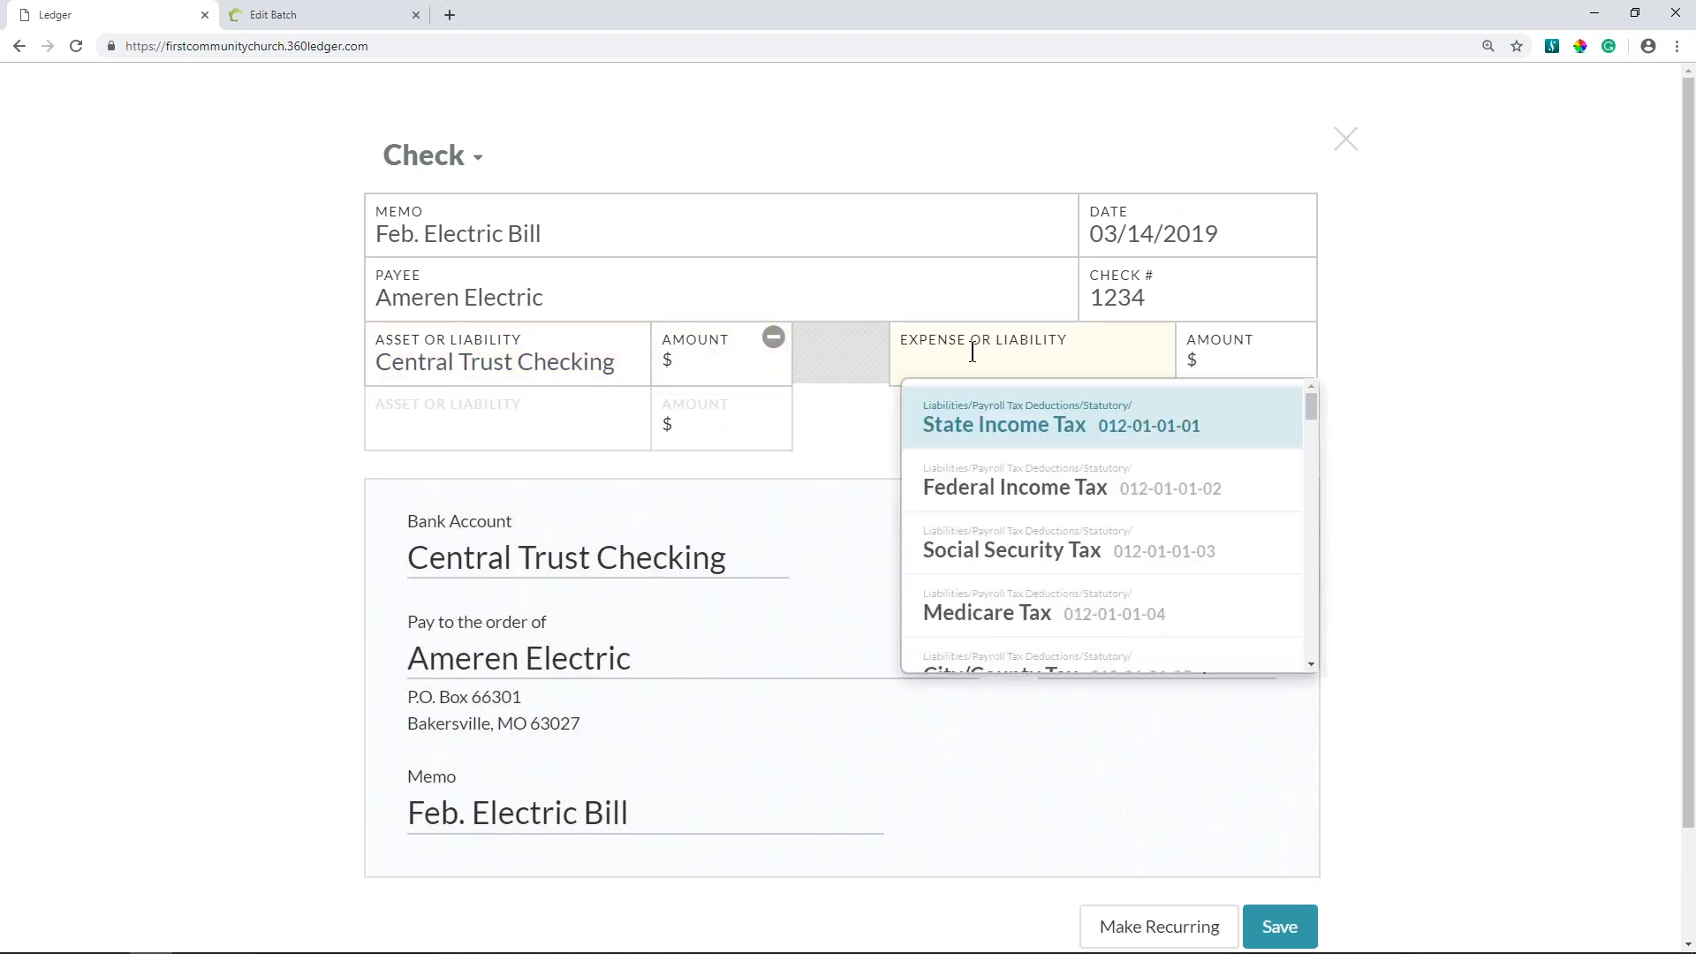
type("elec")
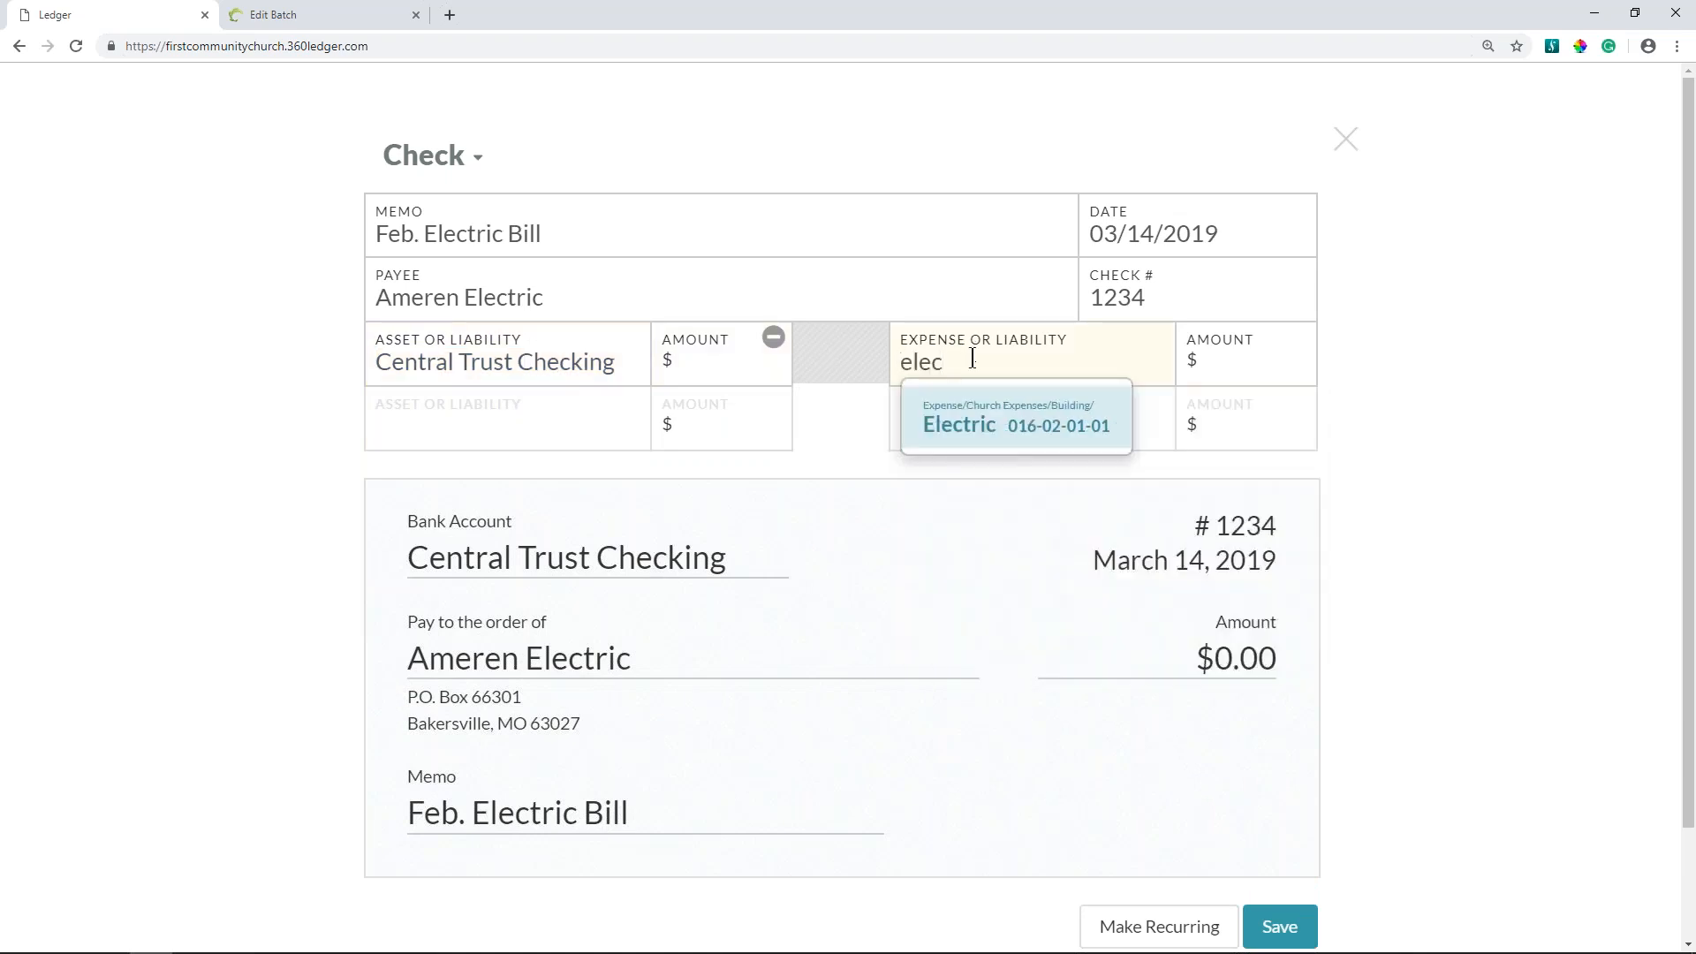
left_click(972, 427)
left_click(694, 360)
type("575.00")
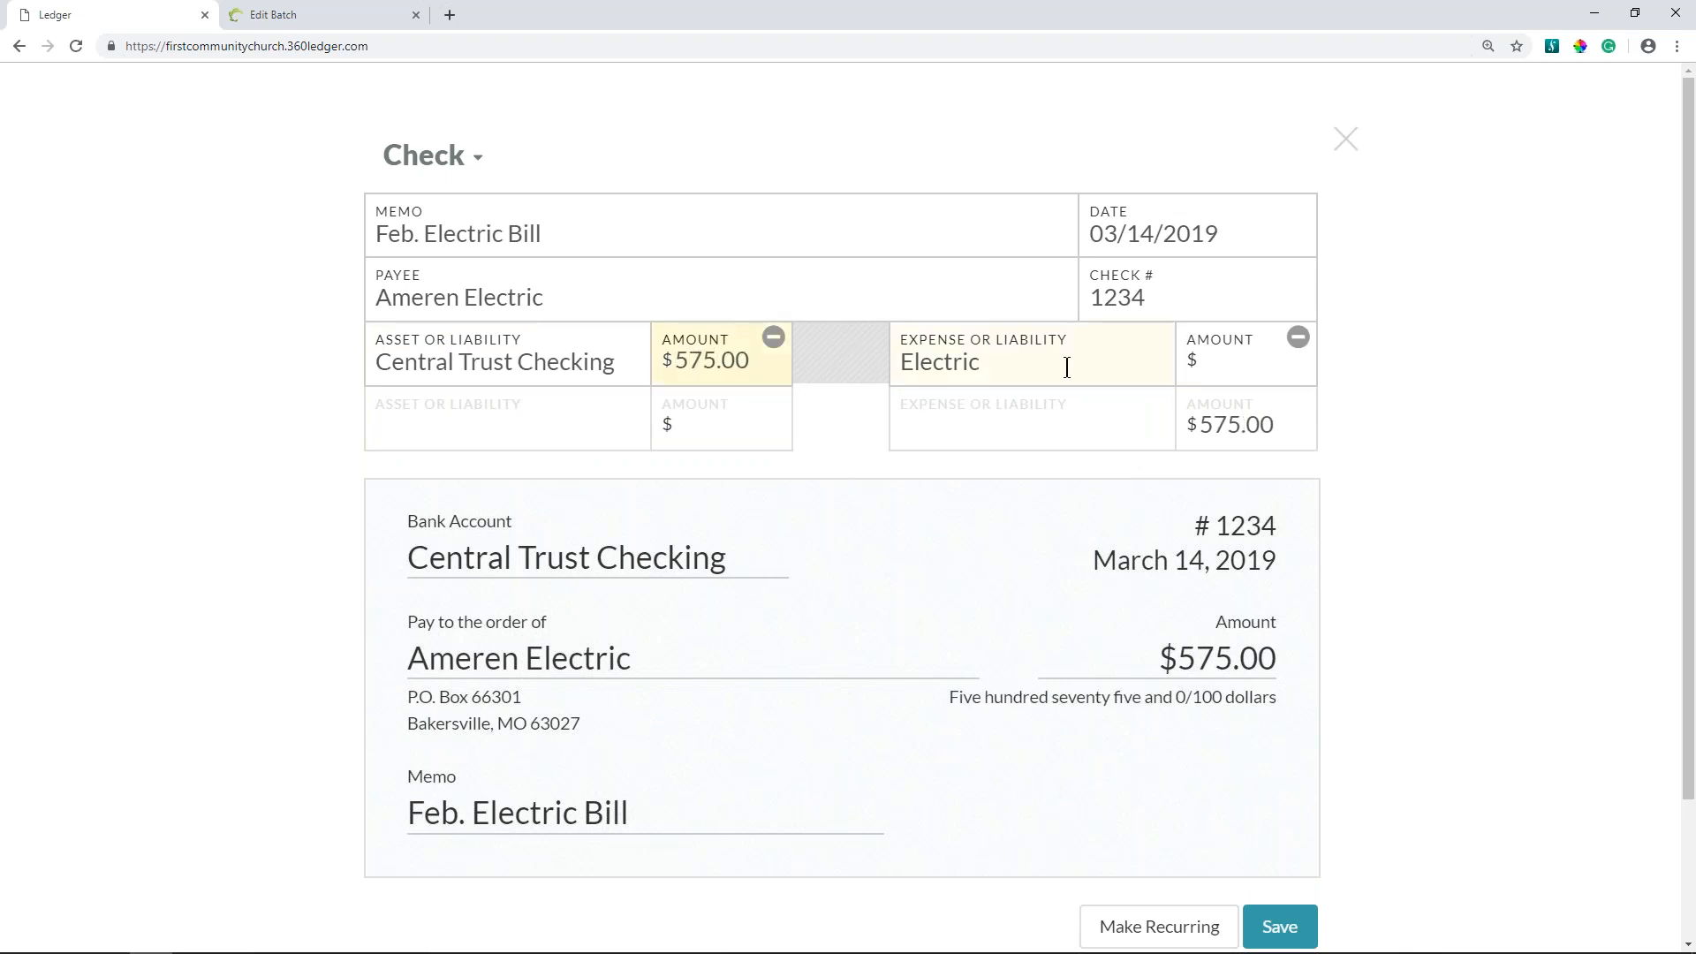
left_click(1241, 367)
type("575.00")
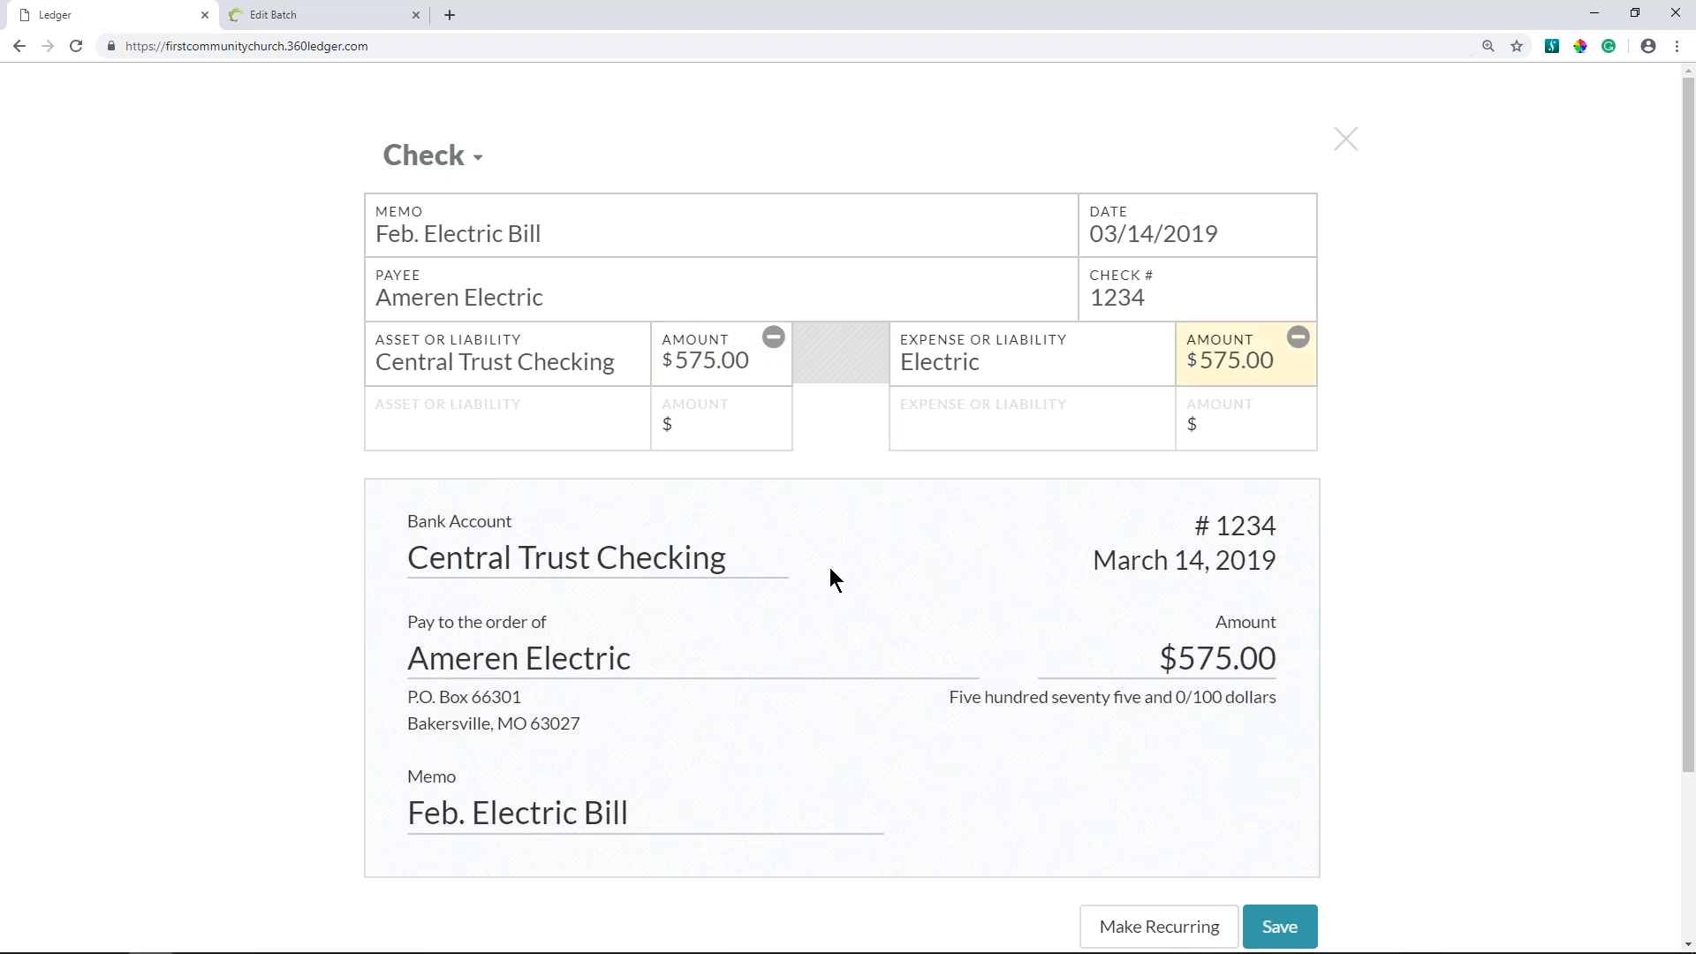
- Review the debits and credits of the electric bill check and save it
left_click(1469, 607)
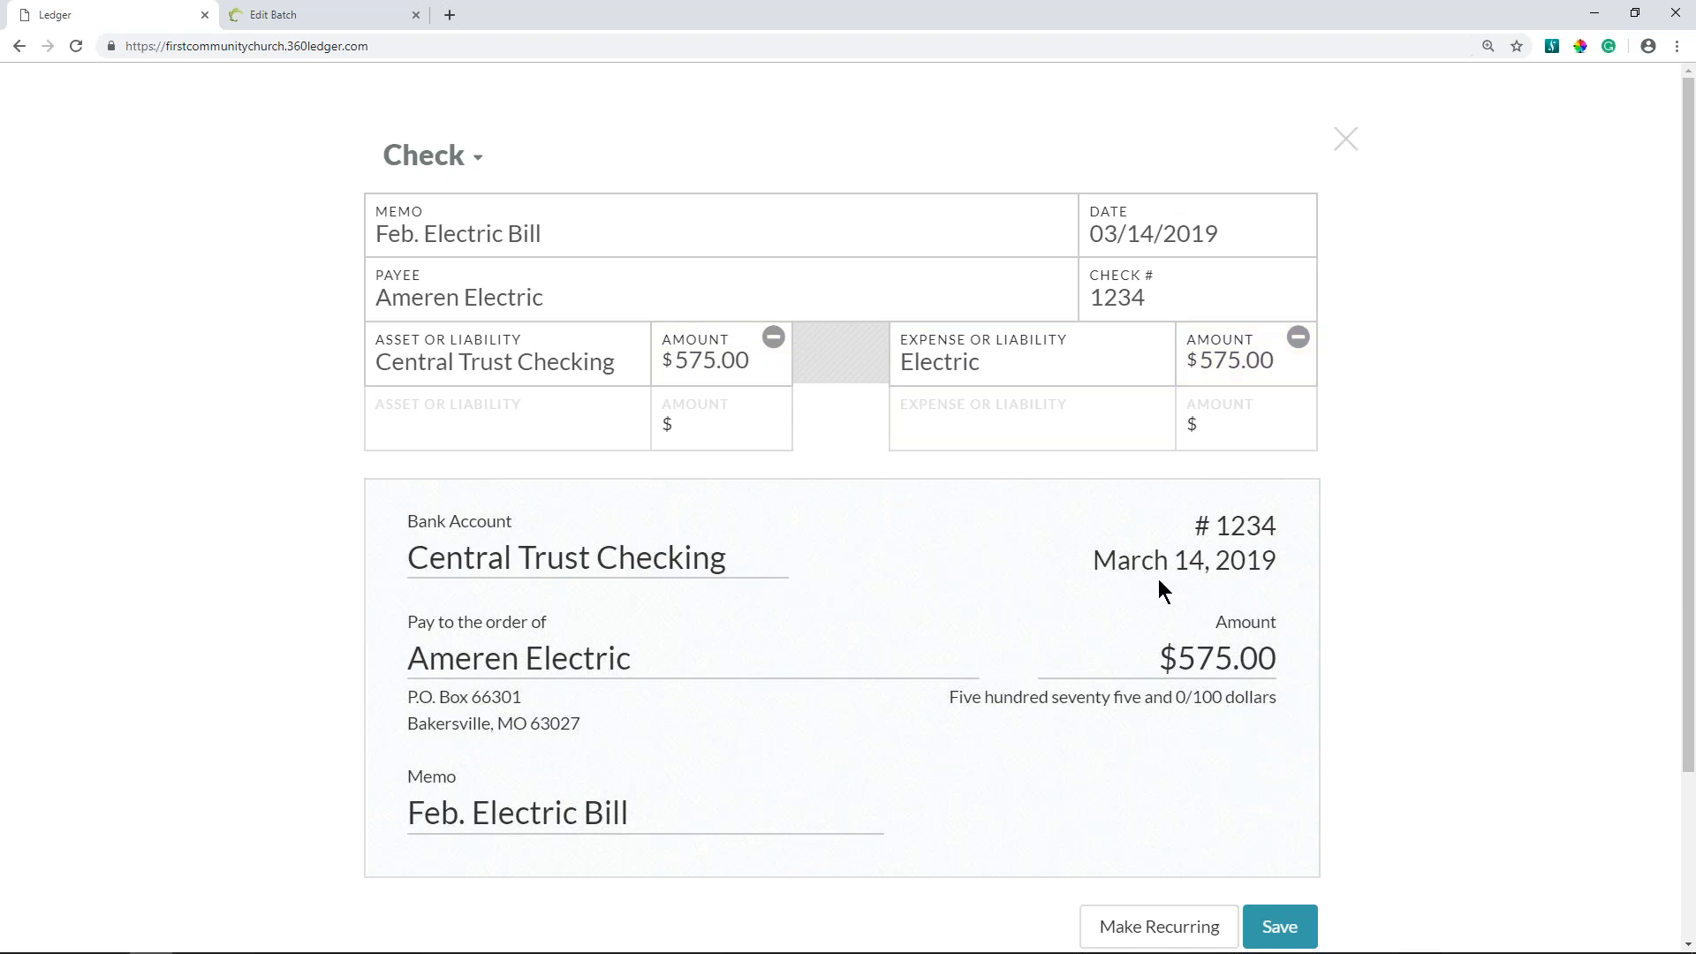
scroll(1139, 583, "down", 3)
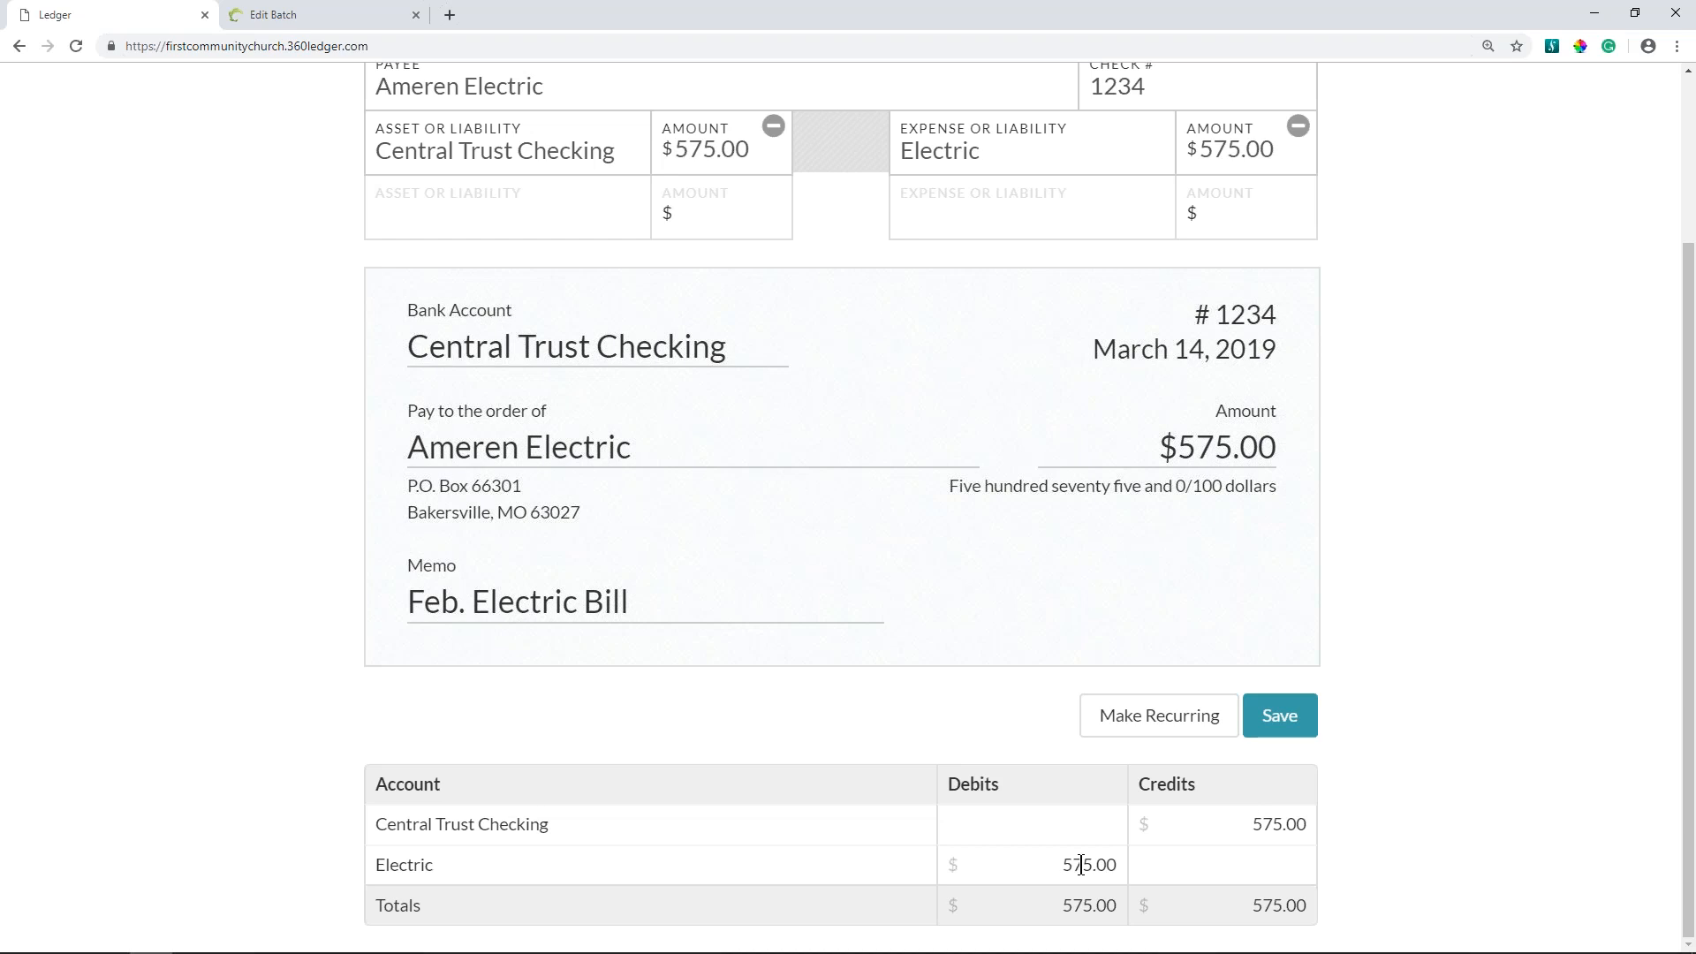
left_click(1275, 722)
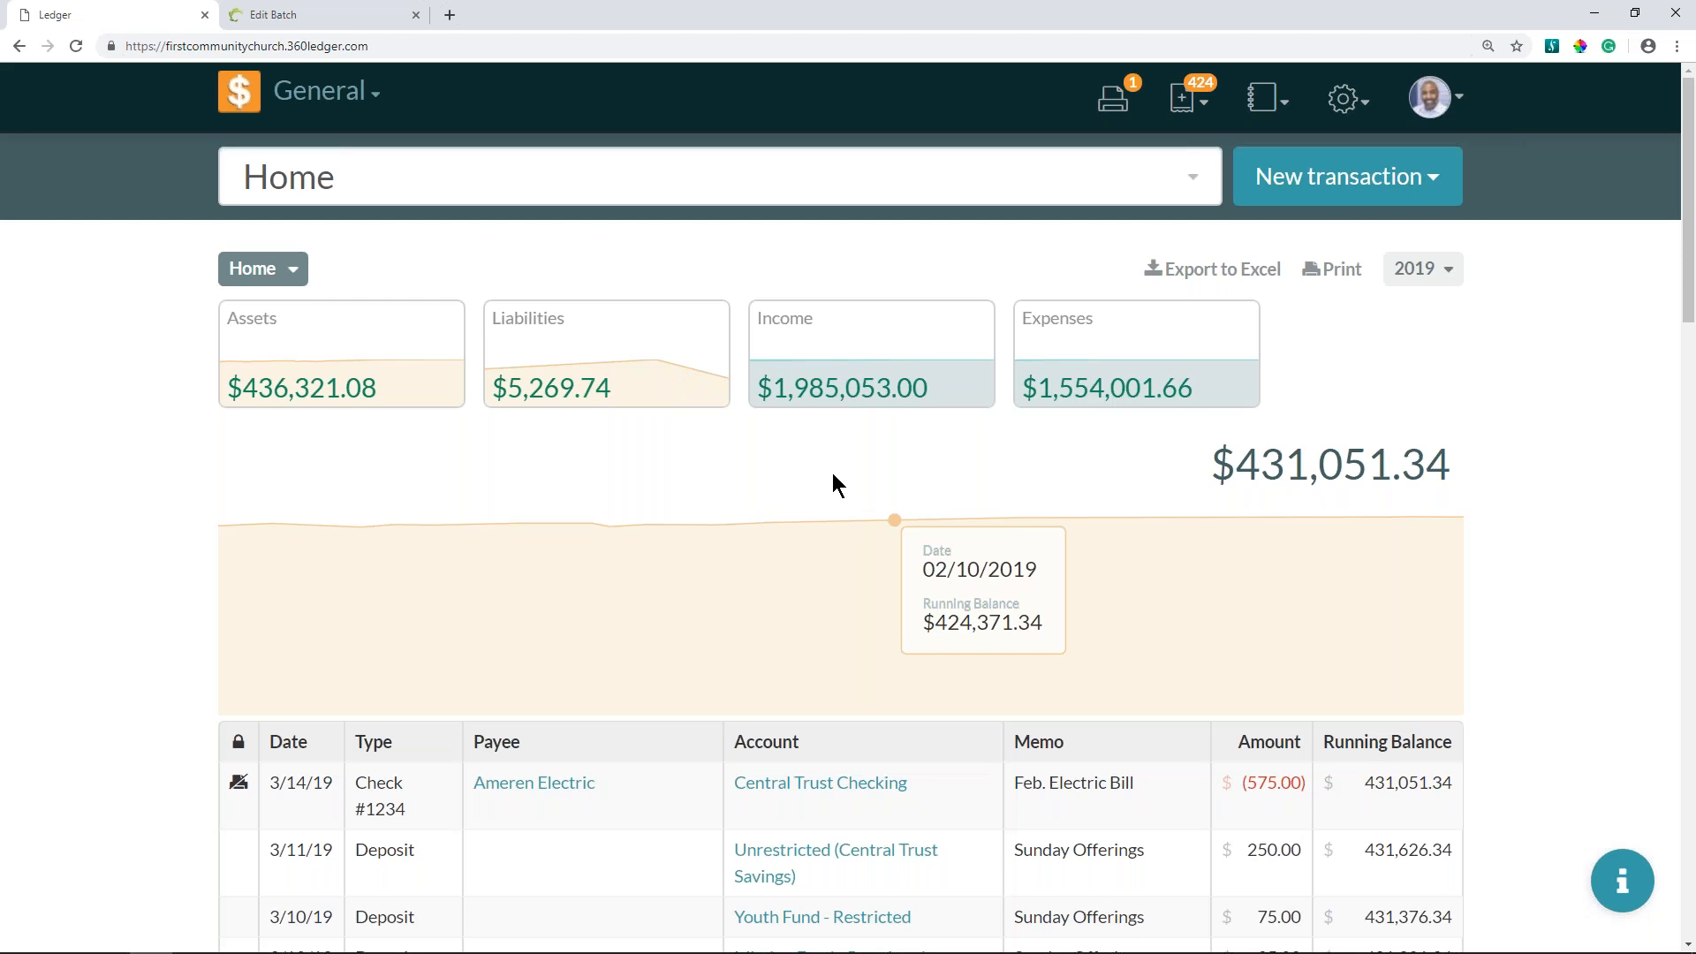
- Start another new check with the memo "Pastor's Salary"
left_click(1344, 180)
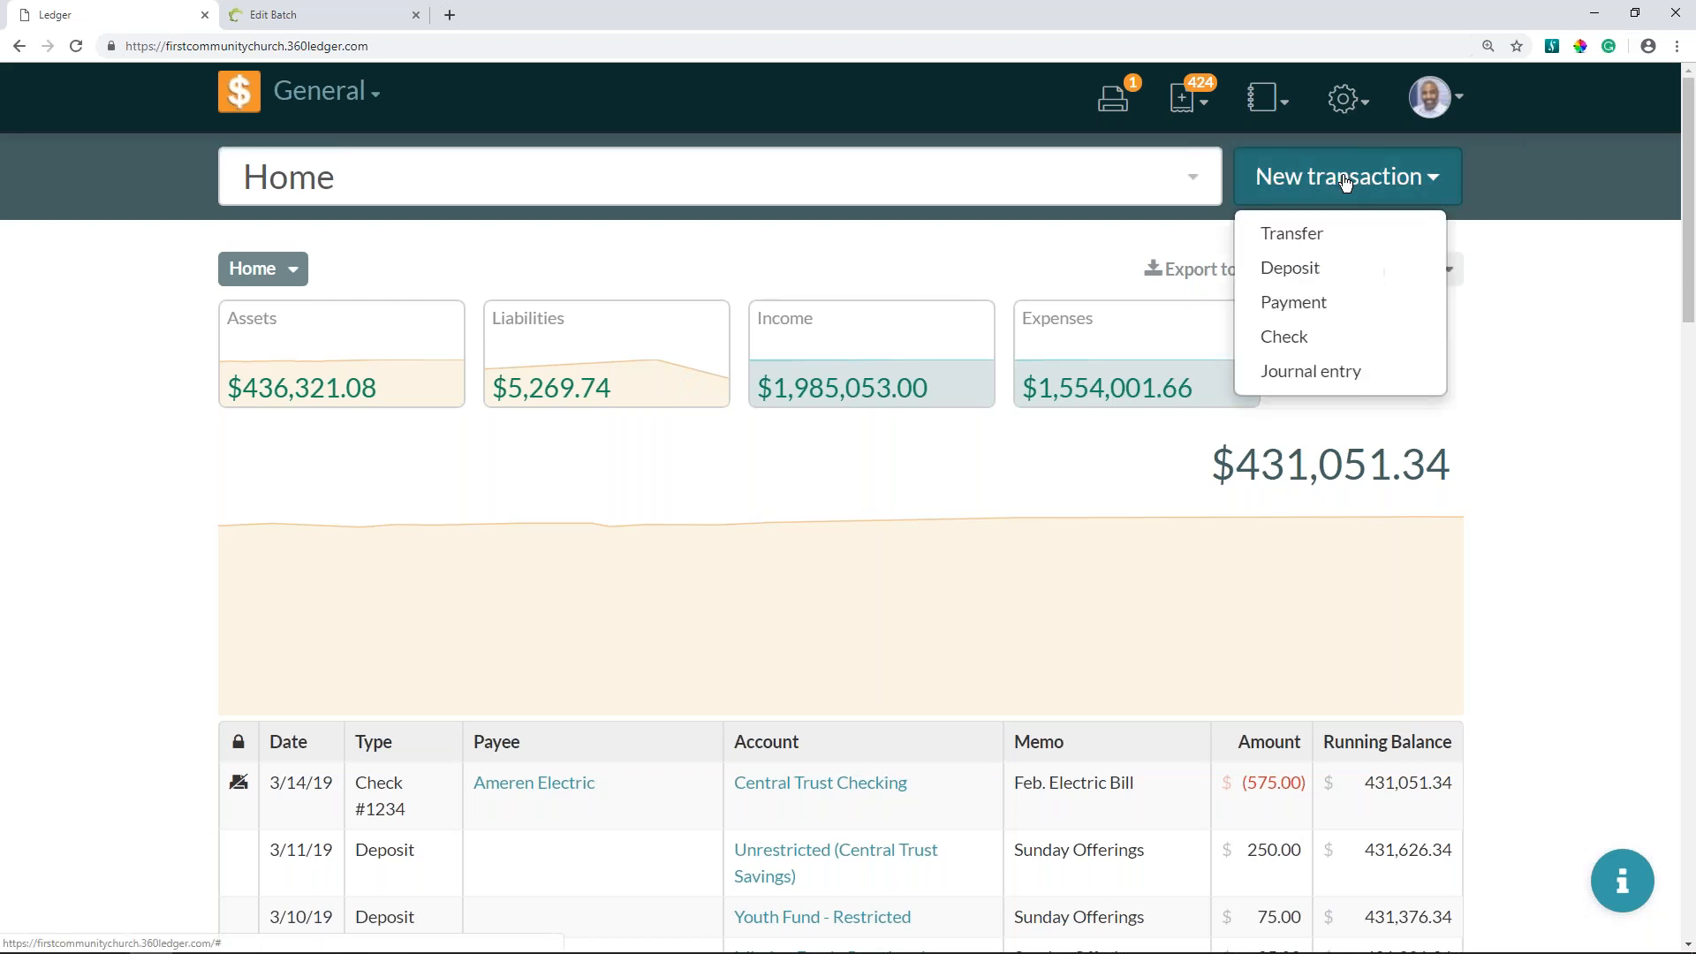
left_click(1313, 340)
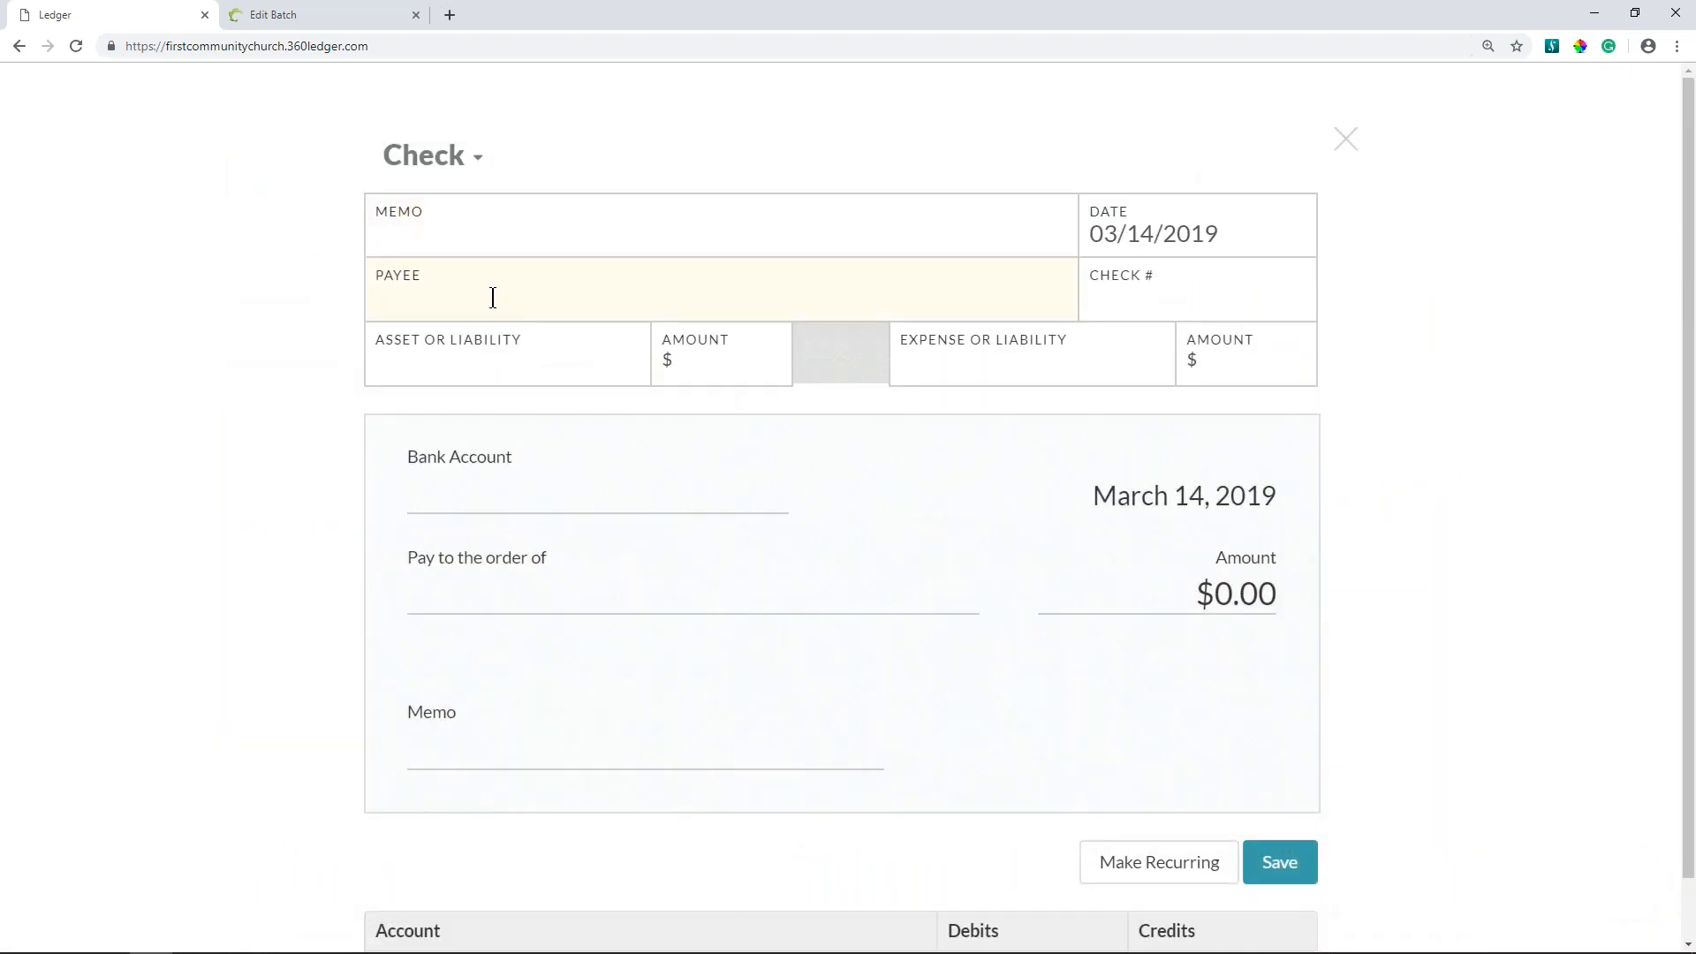
left_click(502, 231)
type("Pastor's Salary")
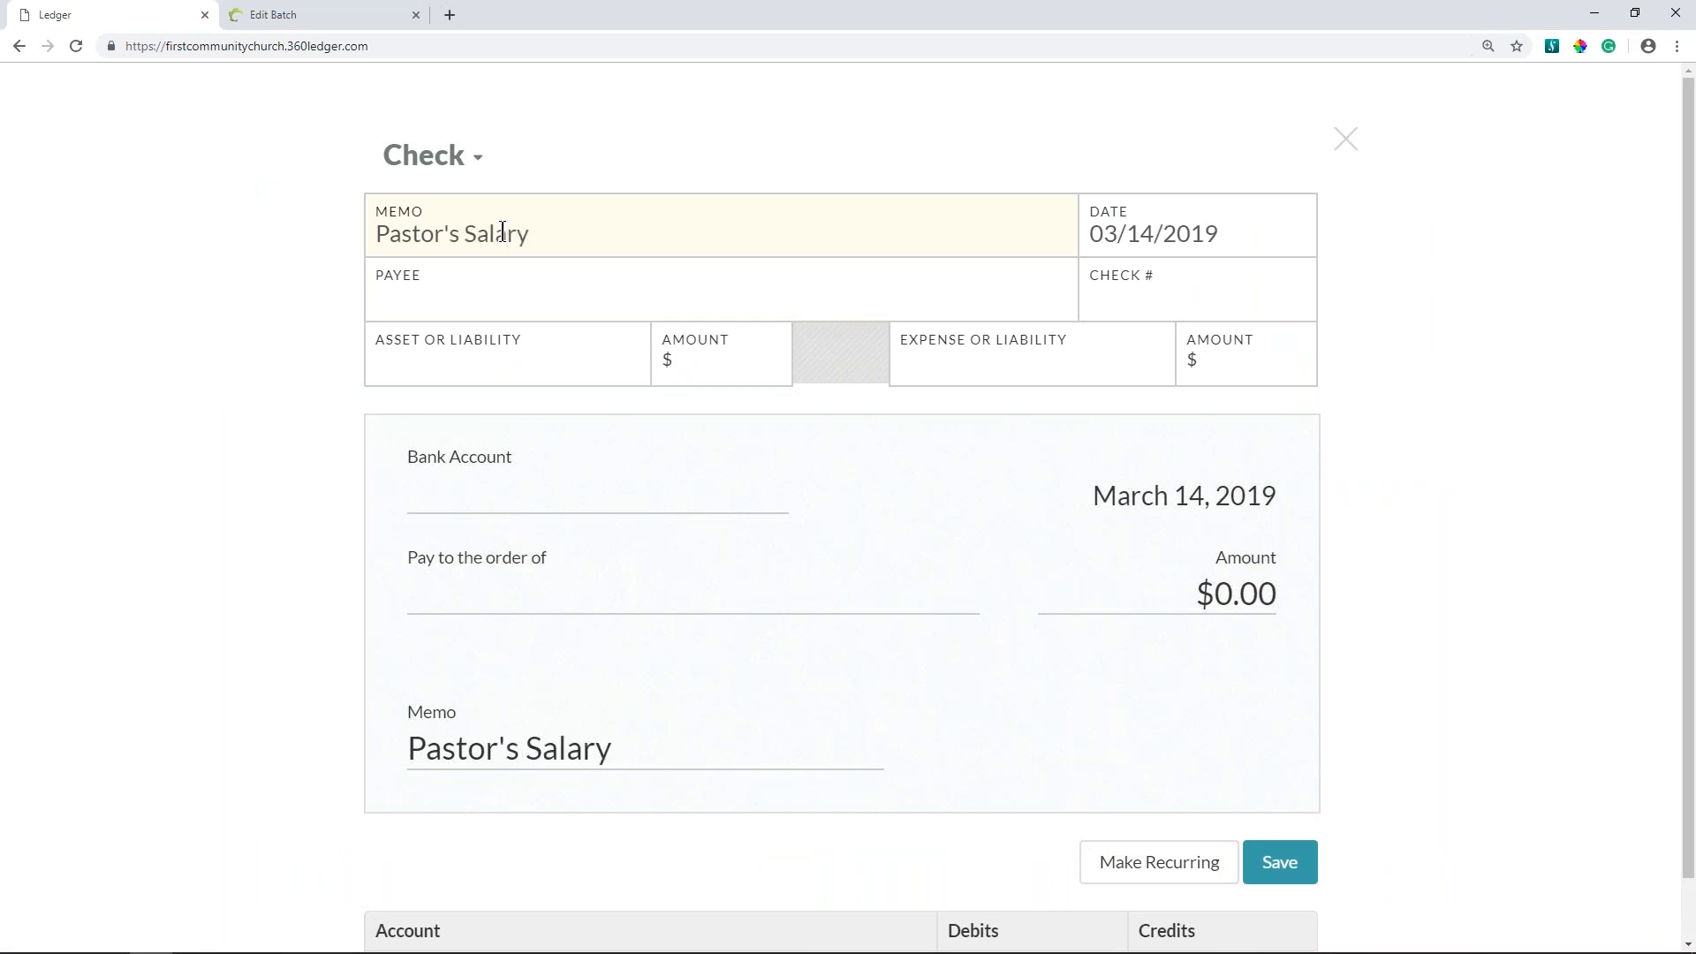
- Enter the pastor's title and full name as the payee of the salary check
left_click(497, 299)
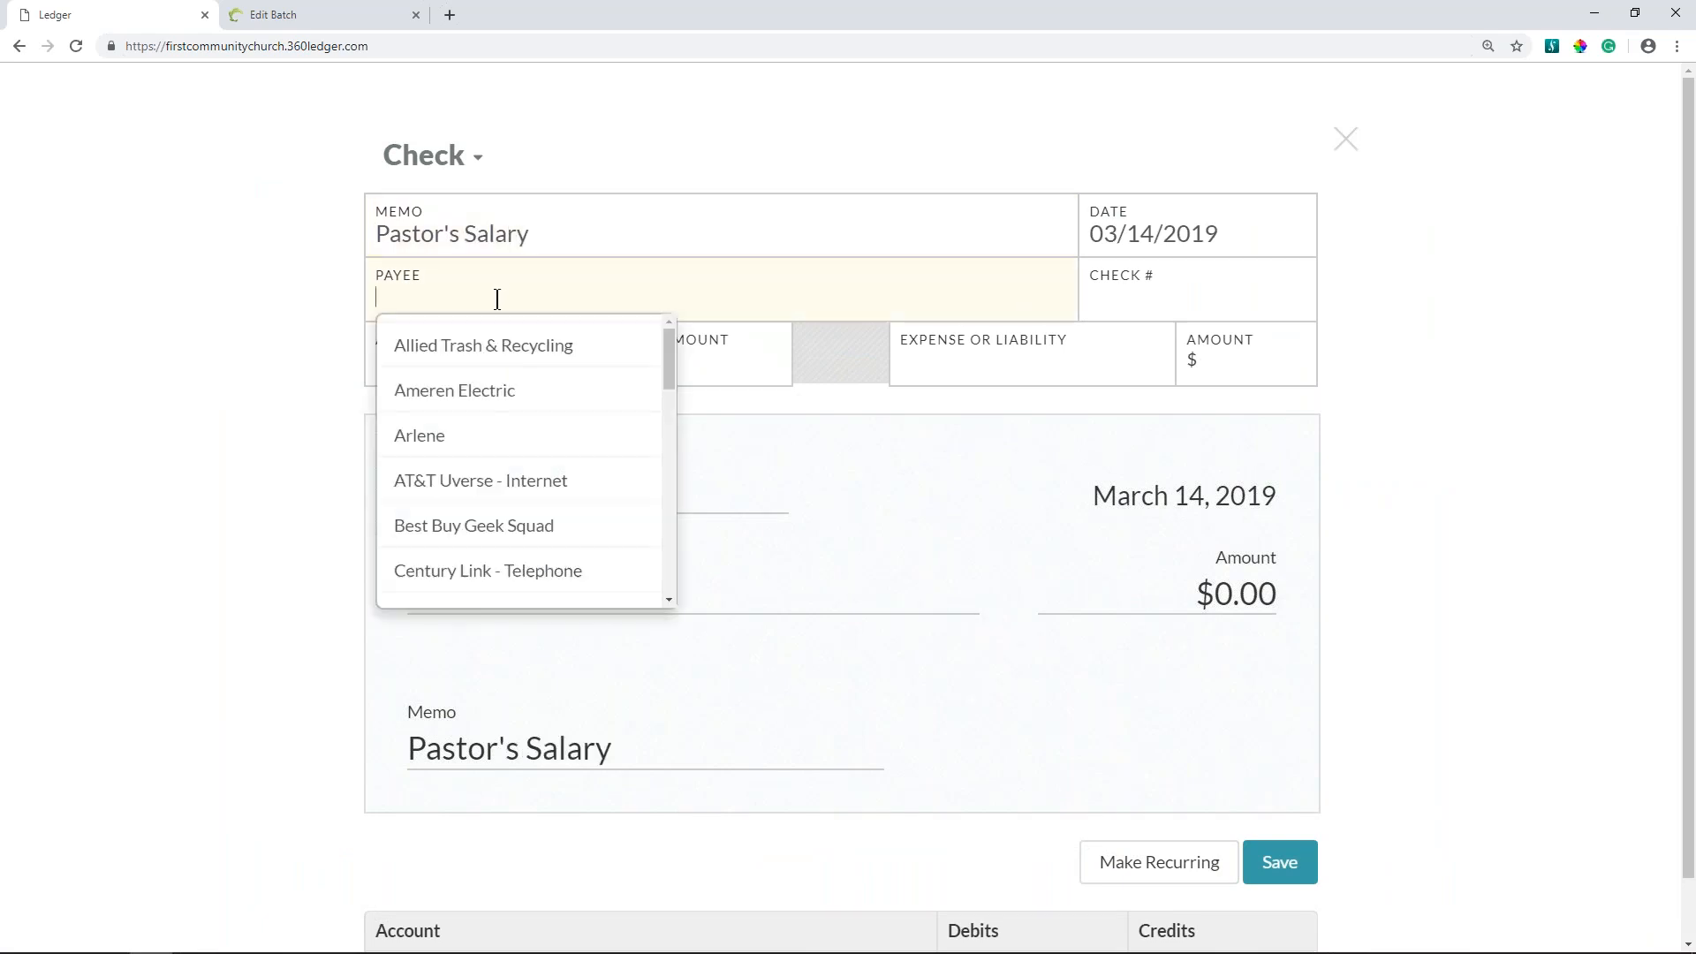
type("ken")
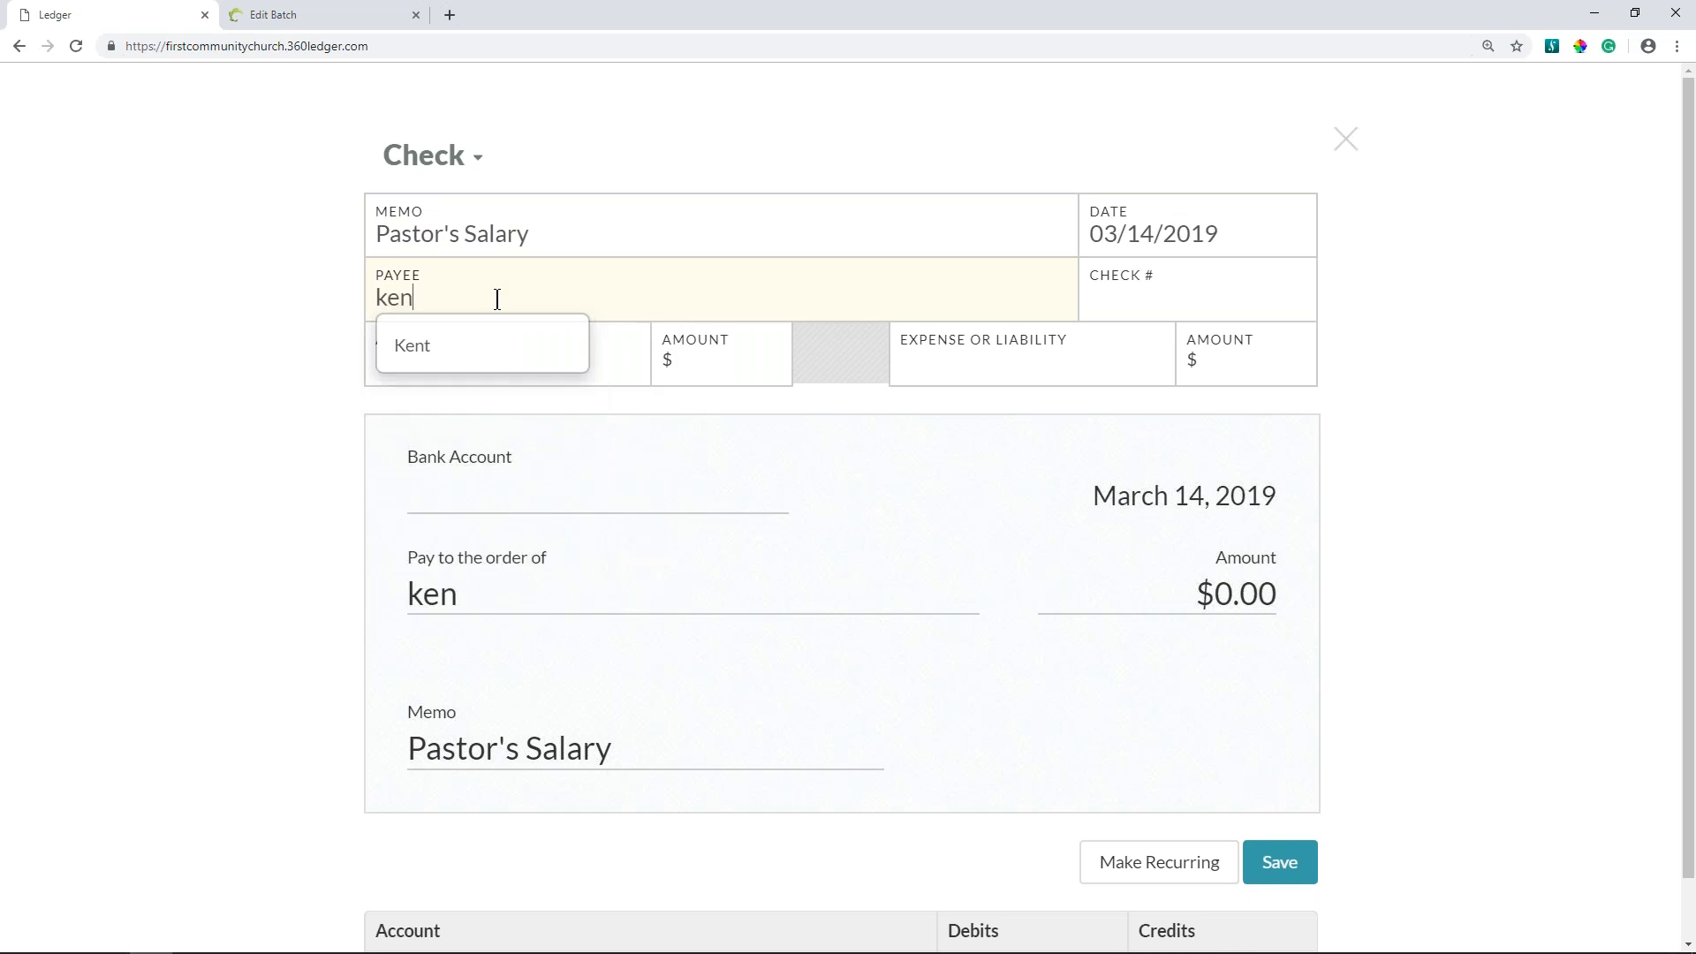
key("BackSpace")
key("BackSpace")
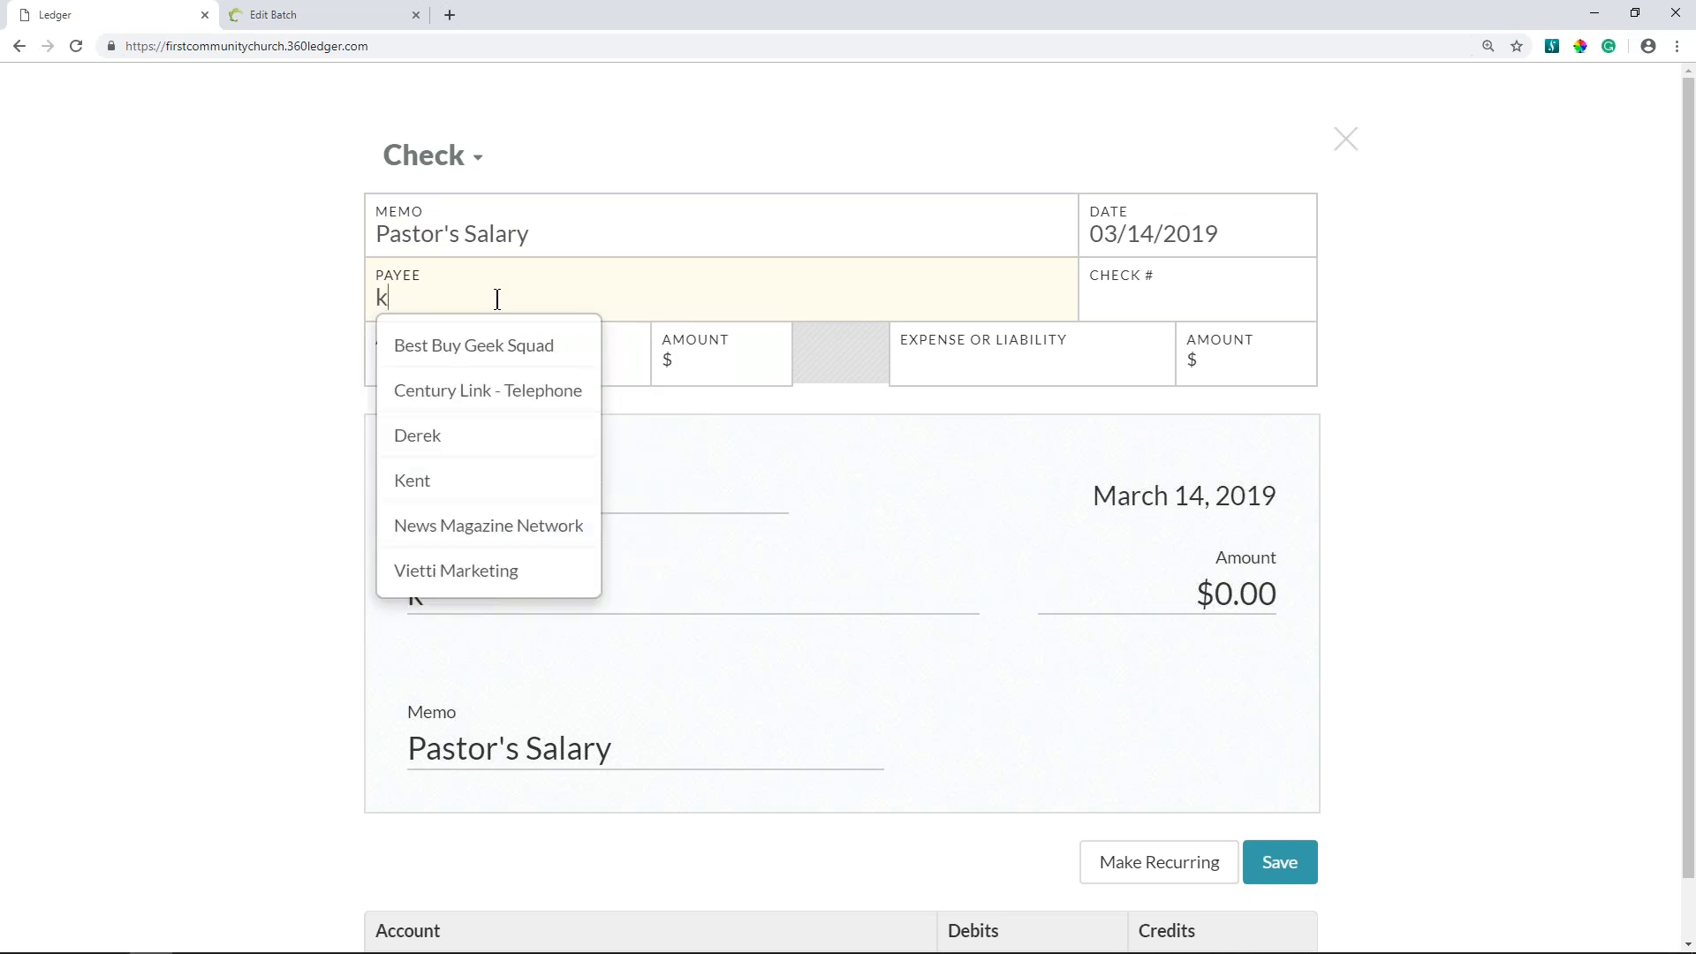
key("BackSpace")
type("ken")
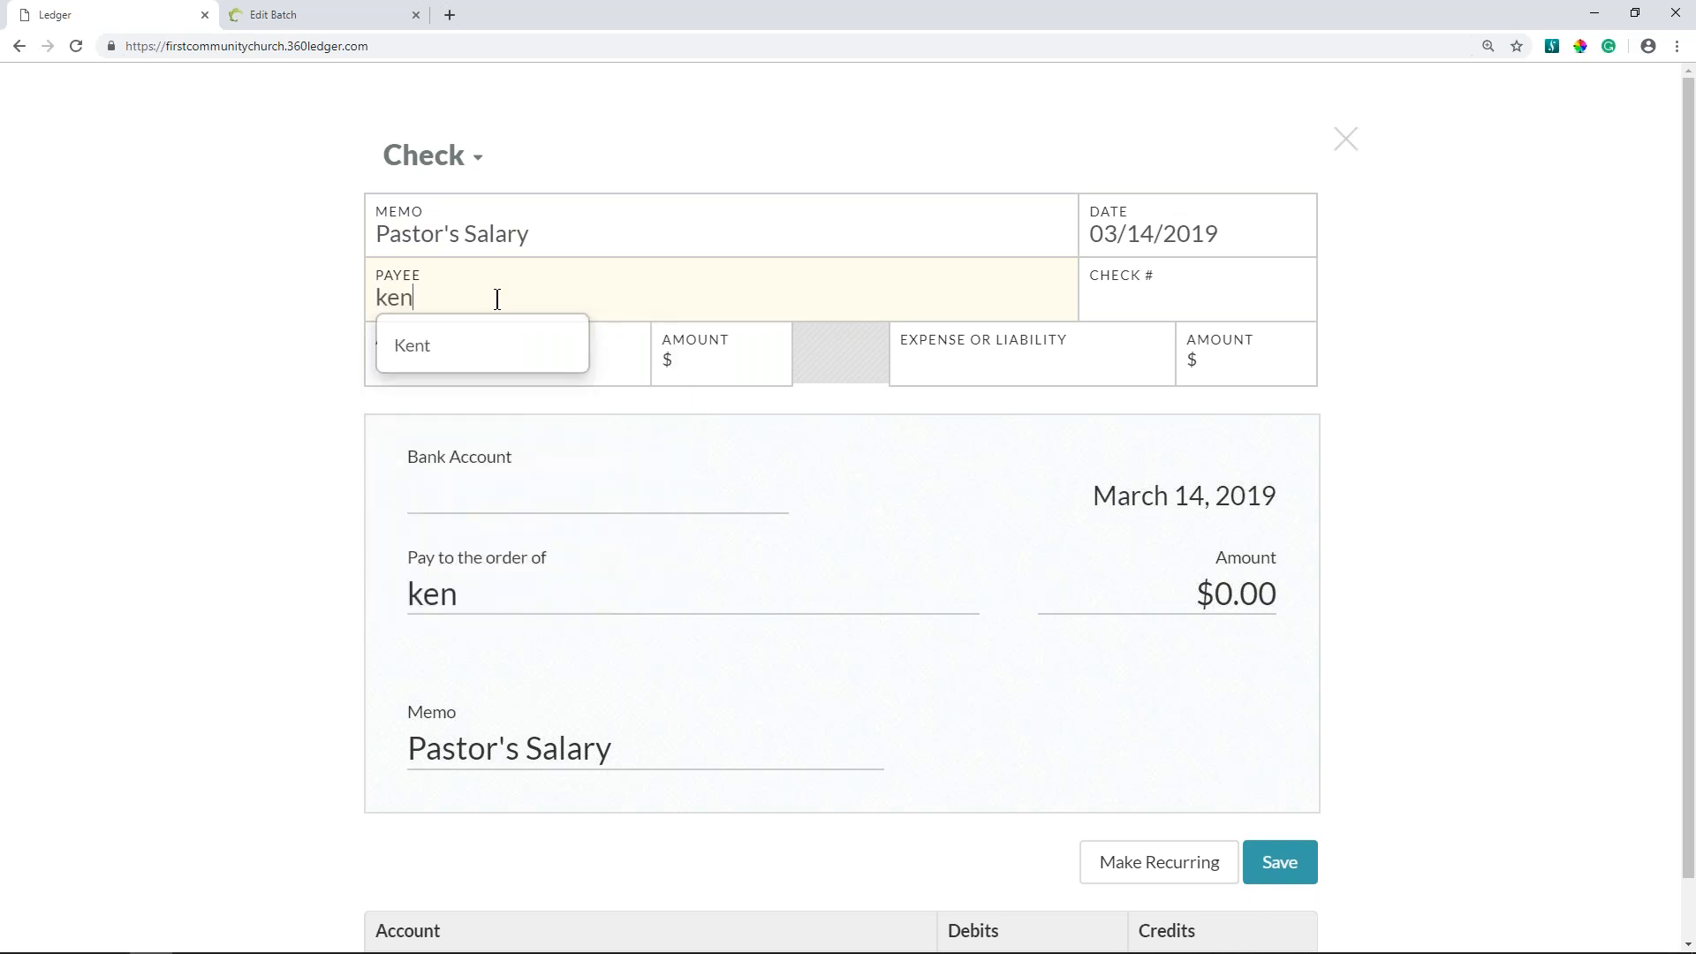
key("BackSpace")
key("BackSpace")
key("BackSpace")
type("Pas")
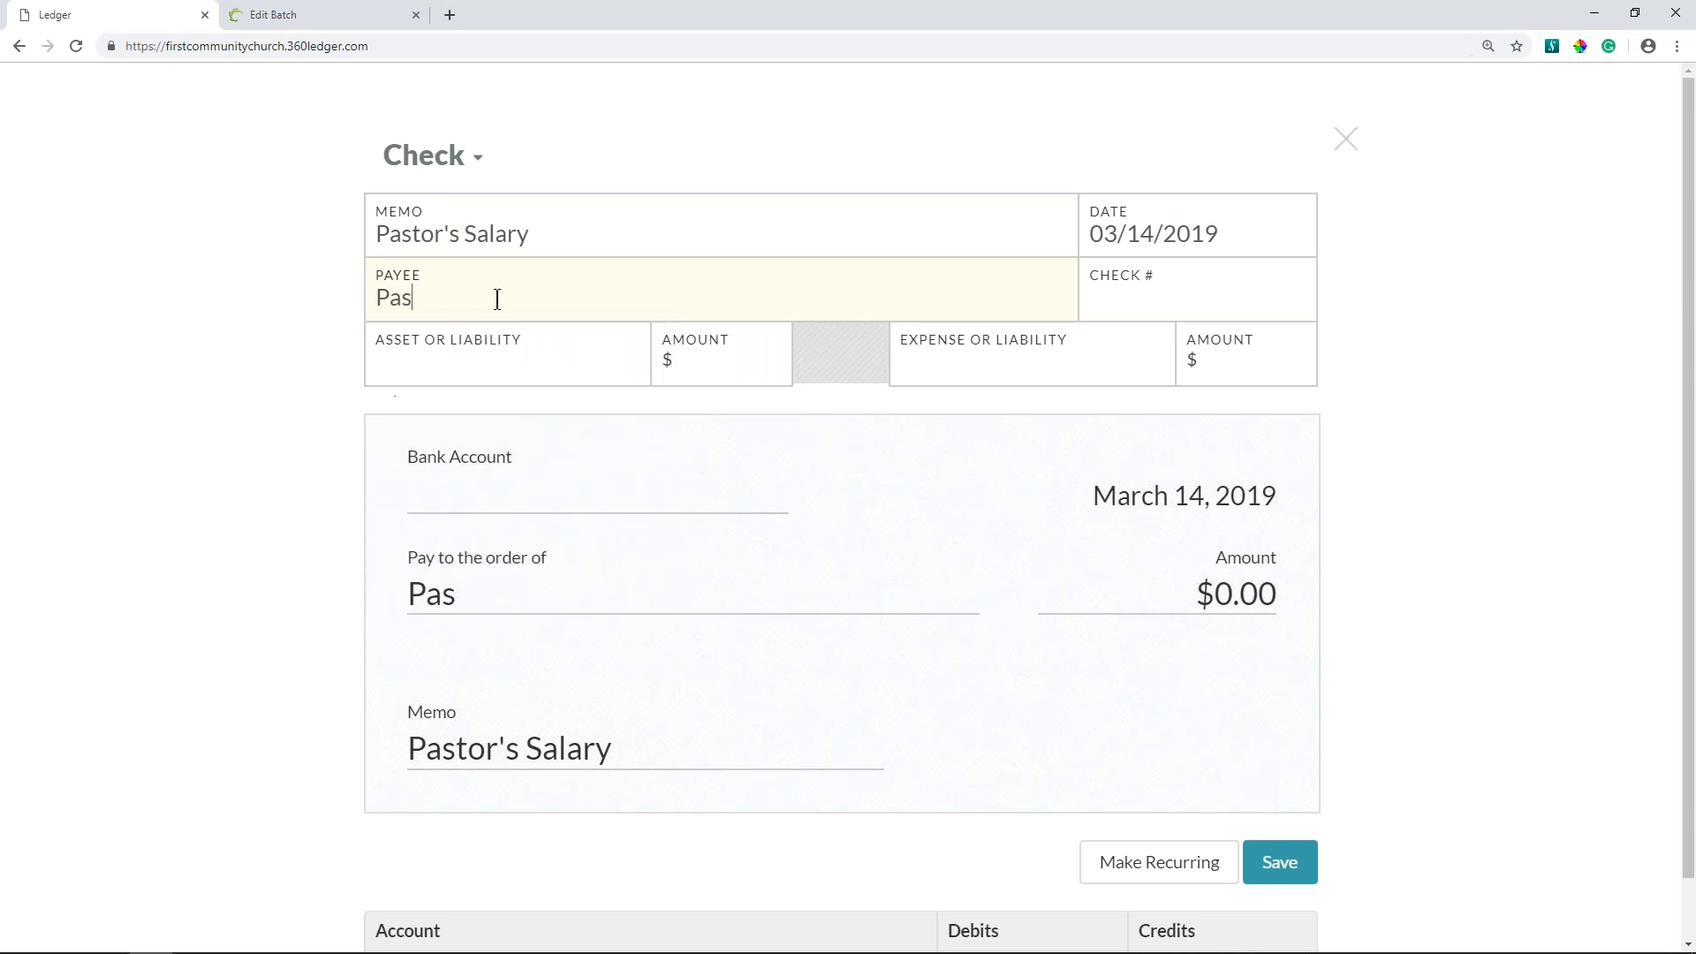
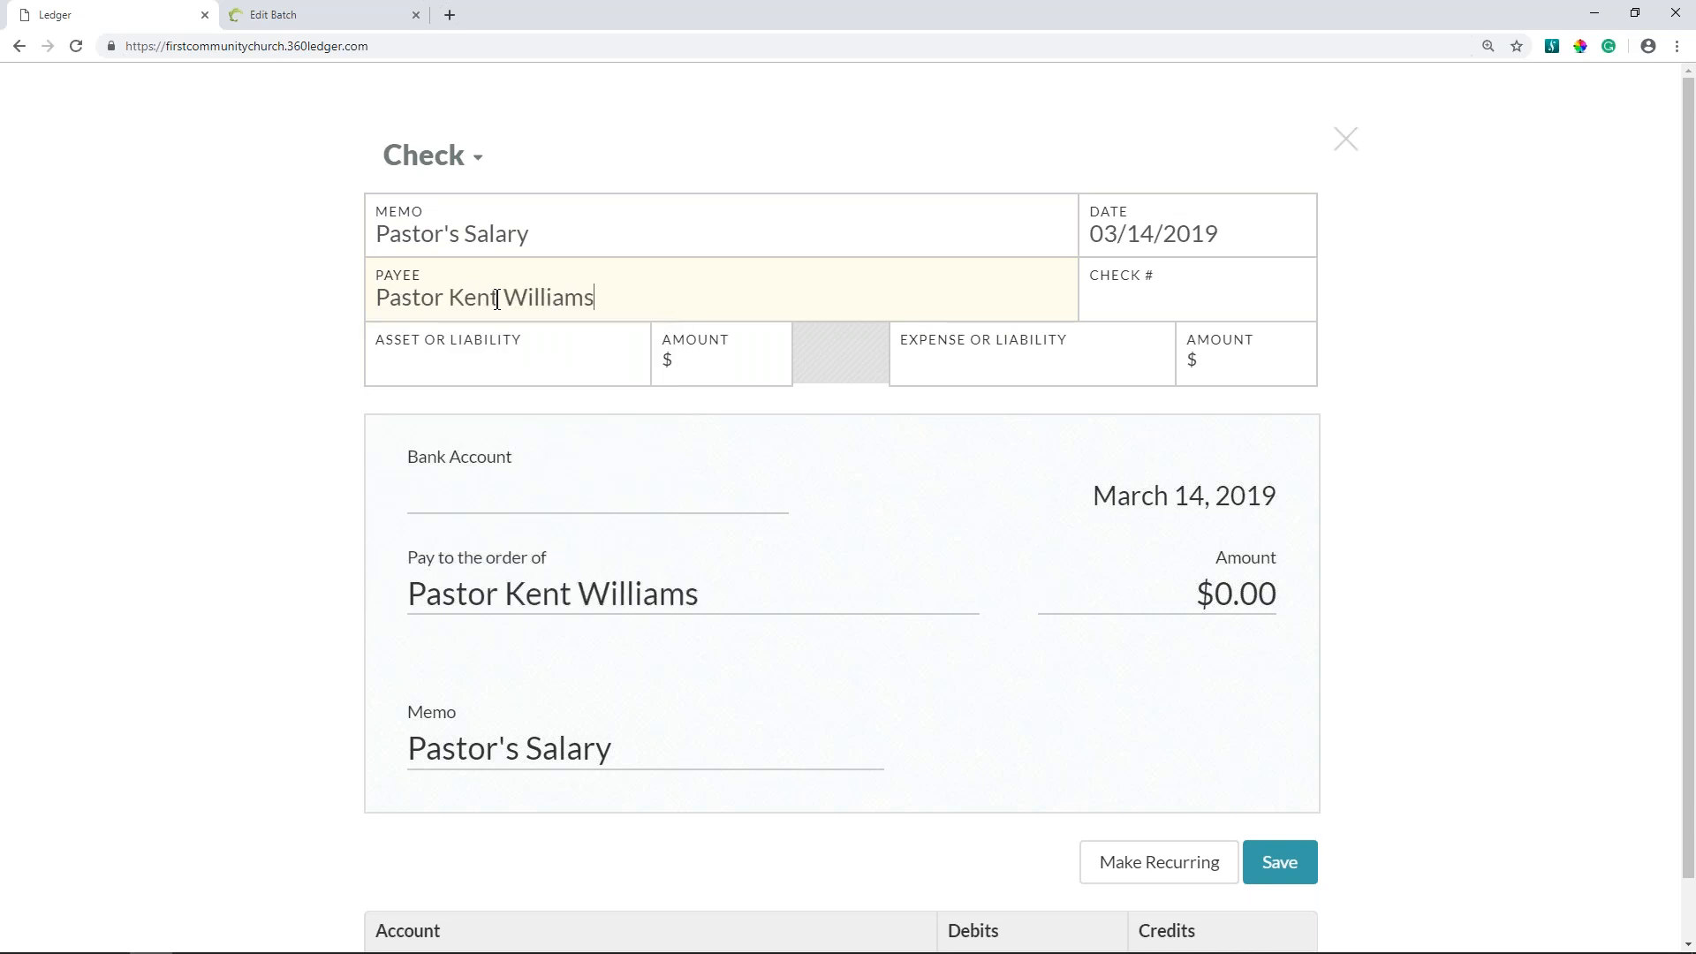
- Choose Unrestricted (Central Trust Savings) as the check's asset account and shorten the memo to "Salary"
left_click(512, 362)
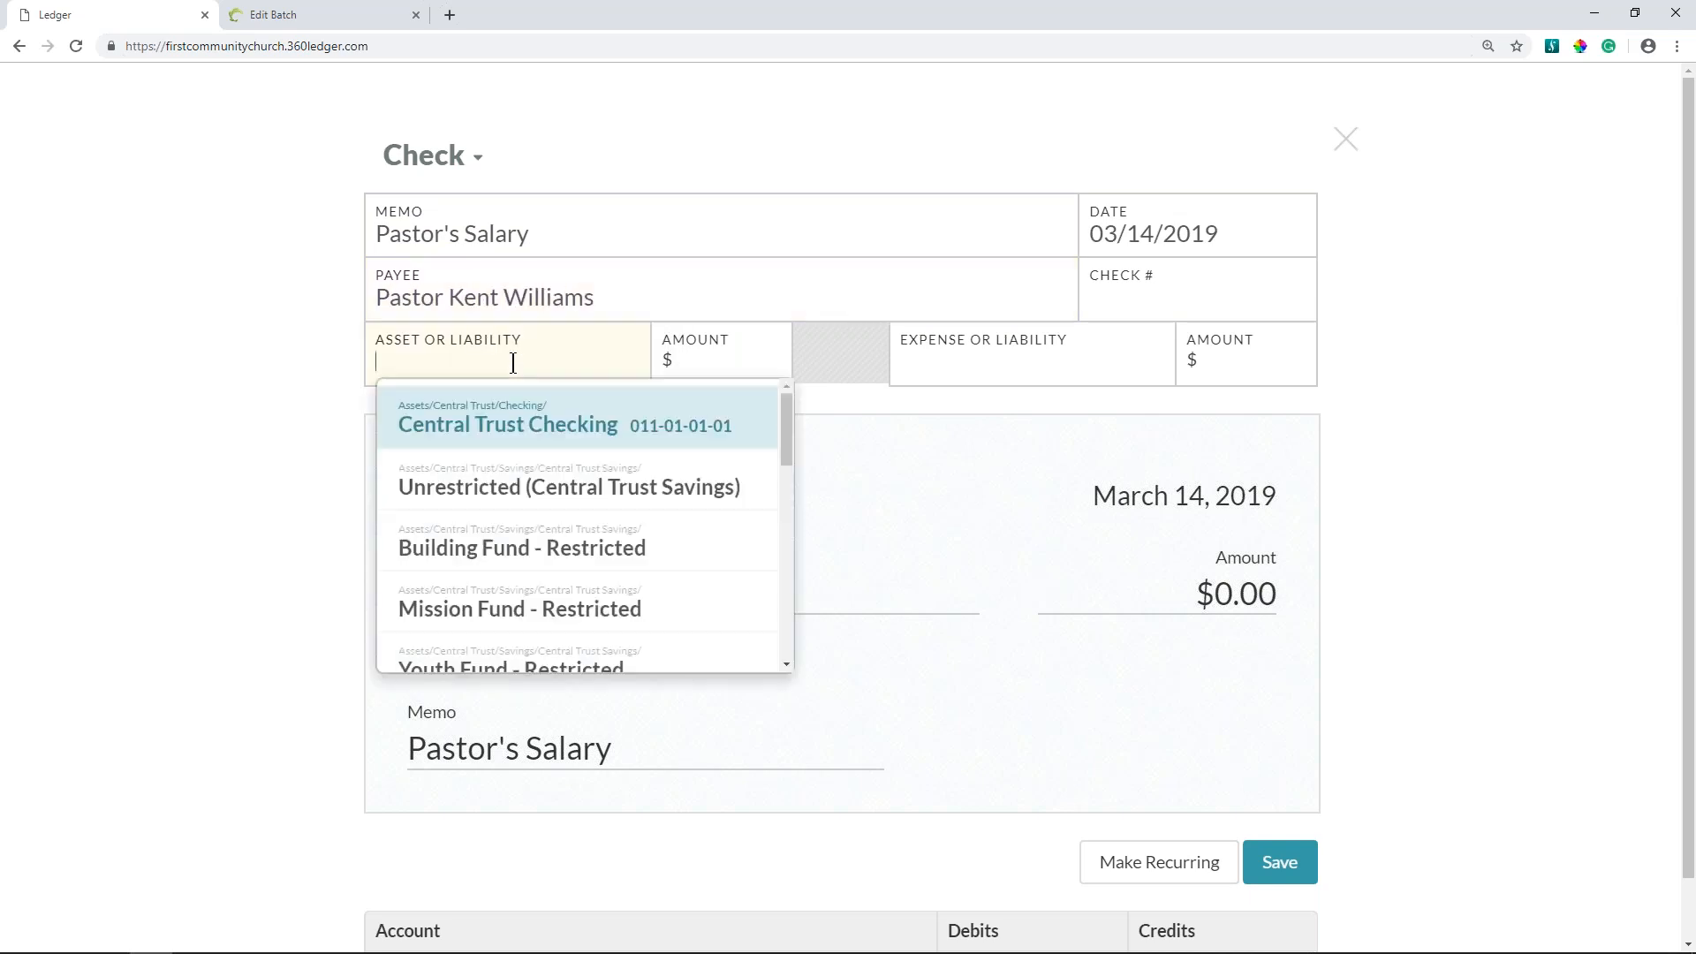
left_click(541, 498)
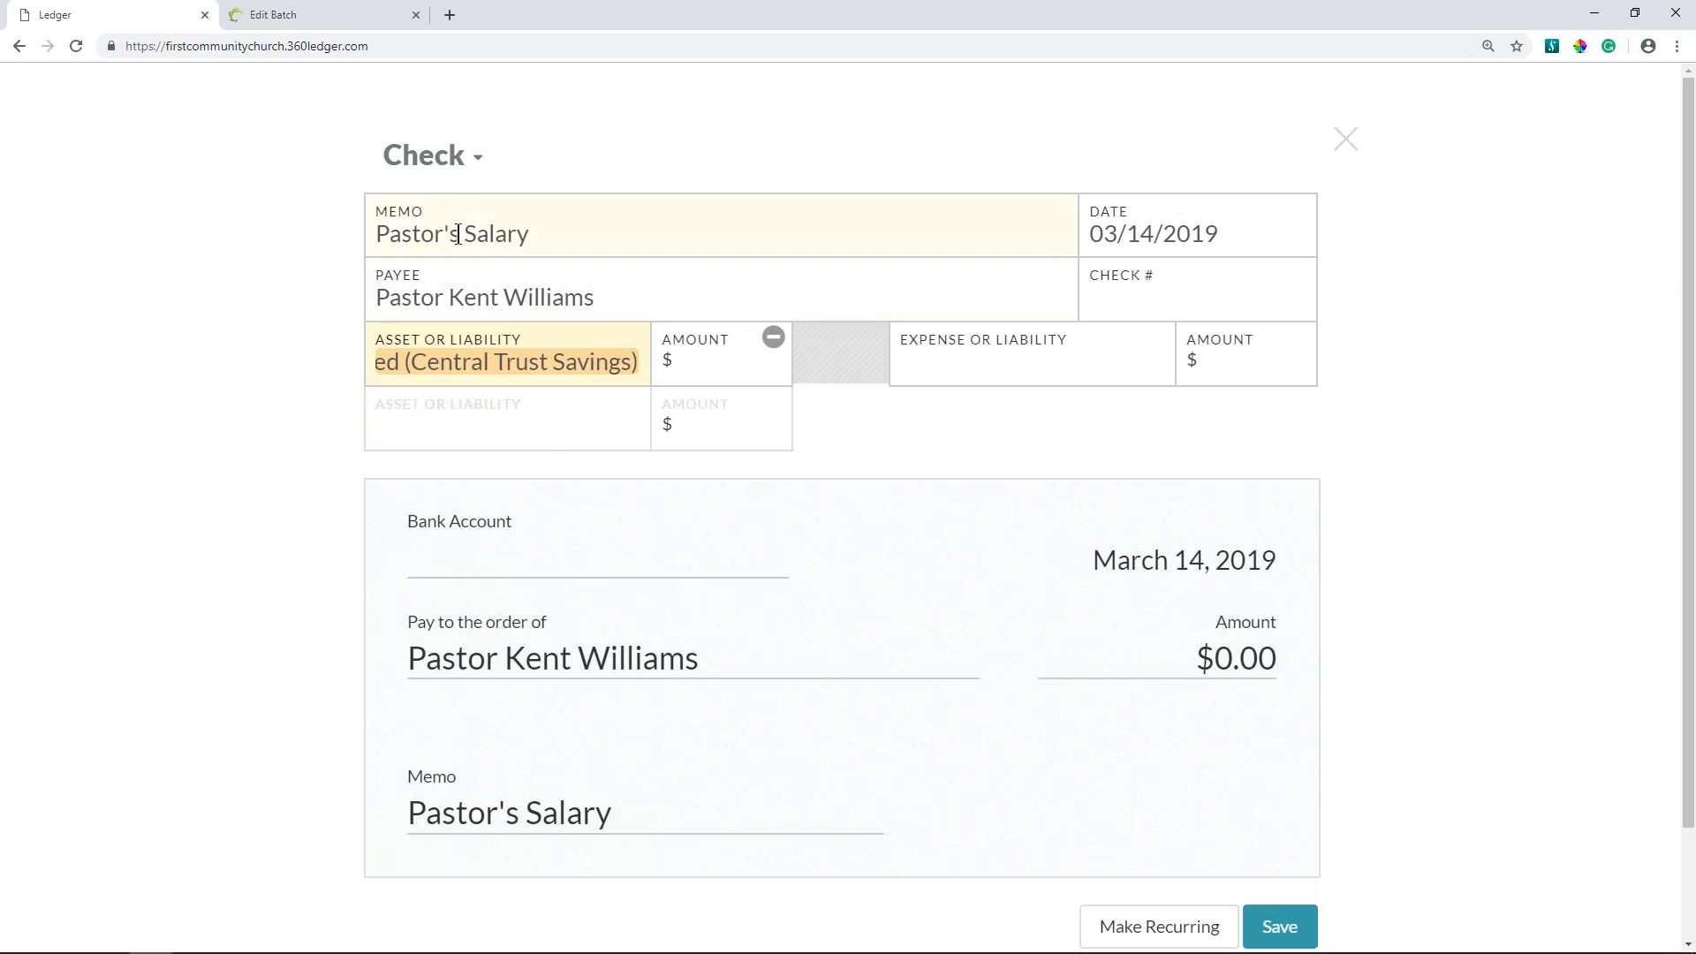
left_click_drag(459, 233, 378, 229)
key("Delete")
key("Delete")
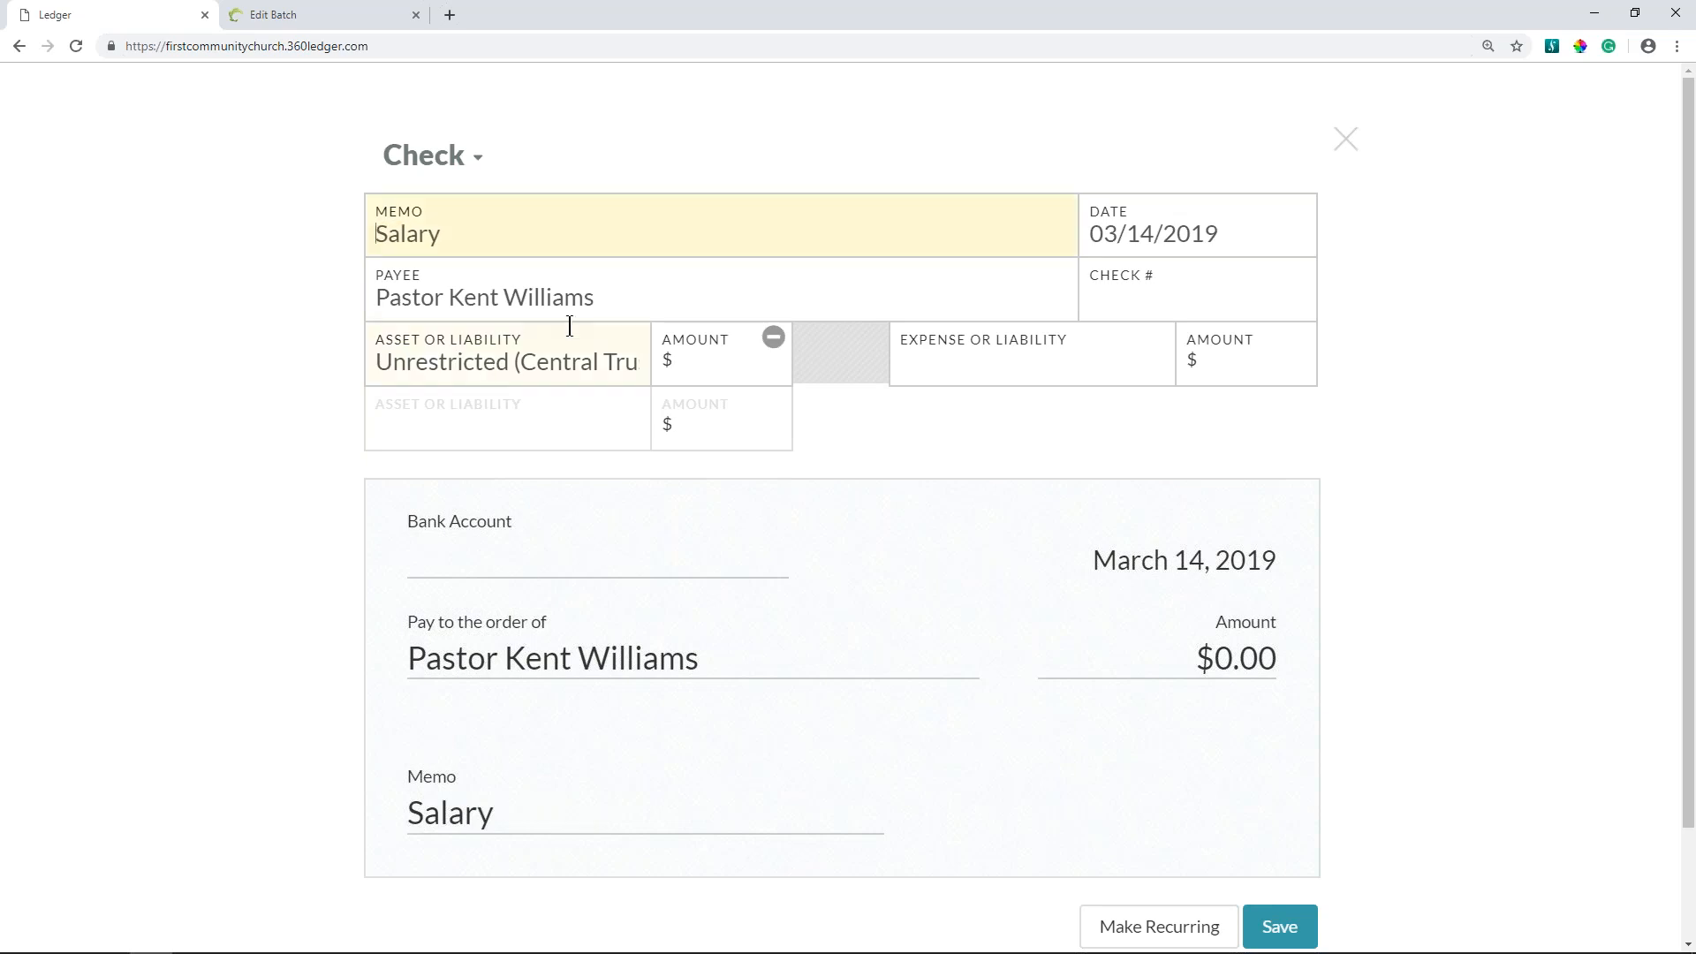
- Remove the pastor's name from the payee of the salary check
left_click_drag(436, 298, 662, 310)
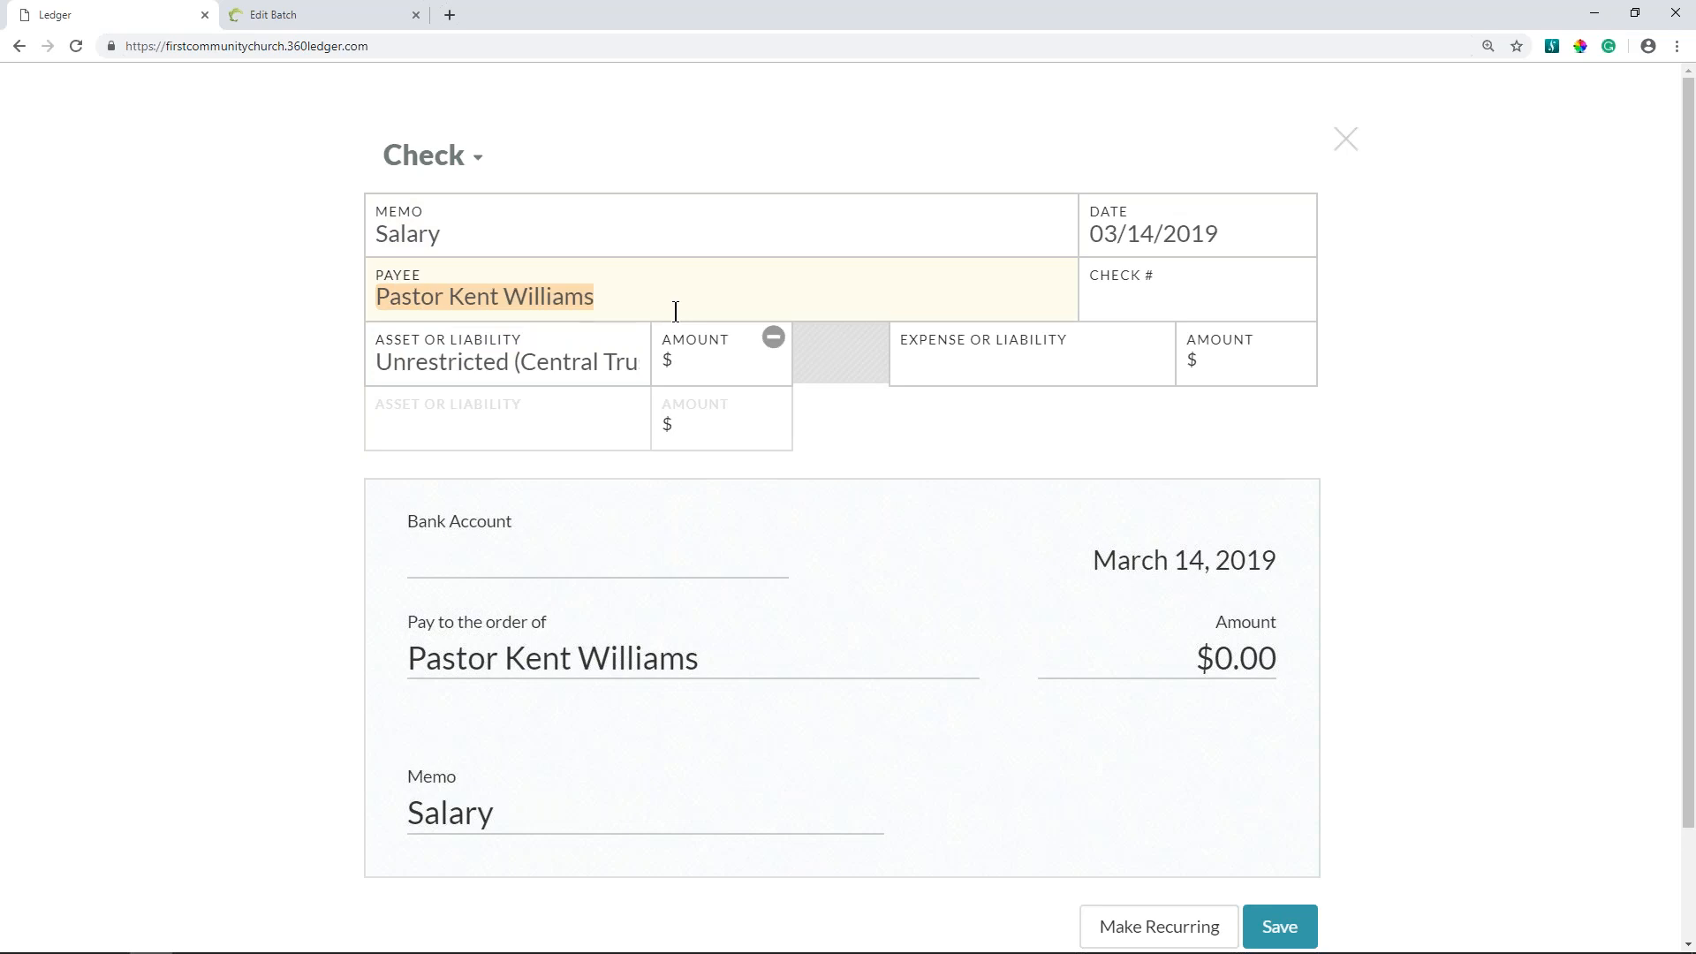
key("BackSpace")
type("W")
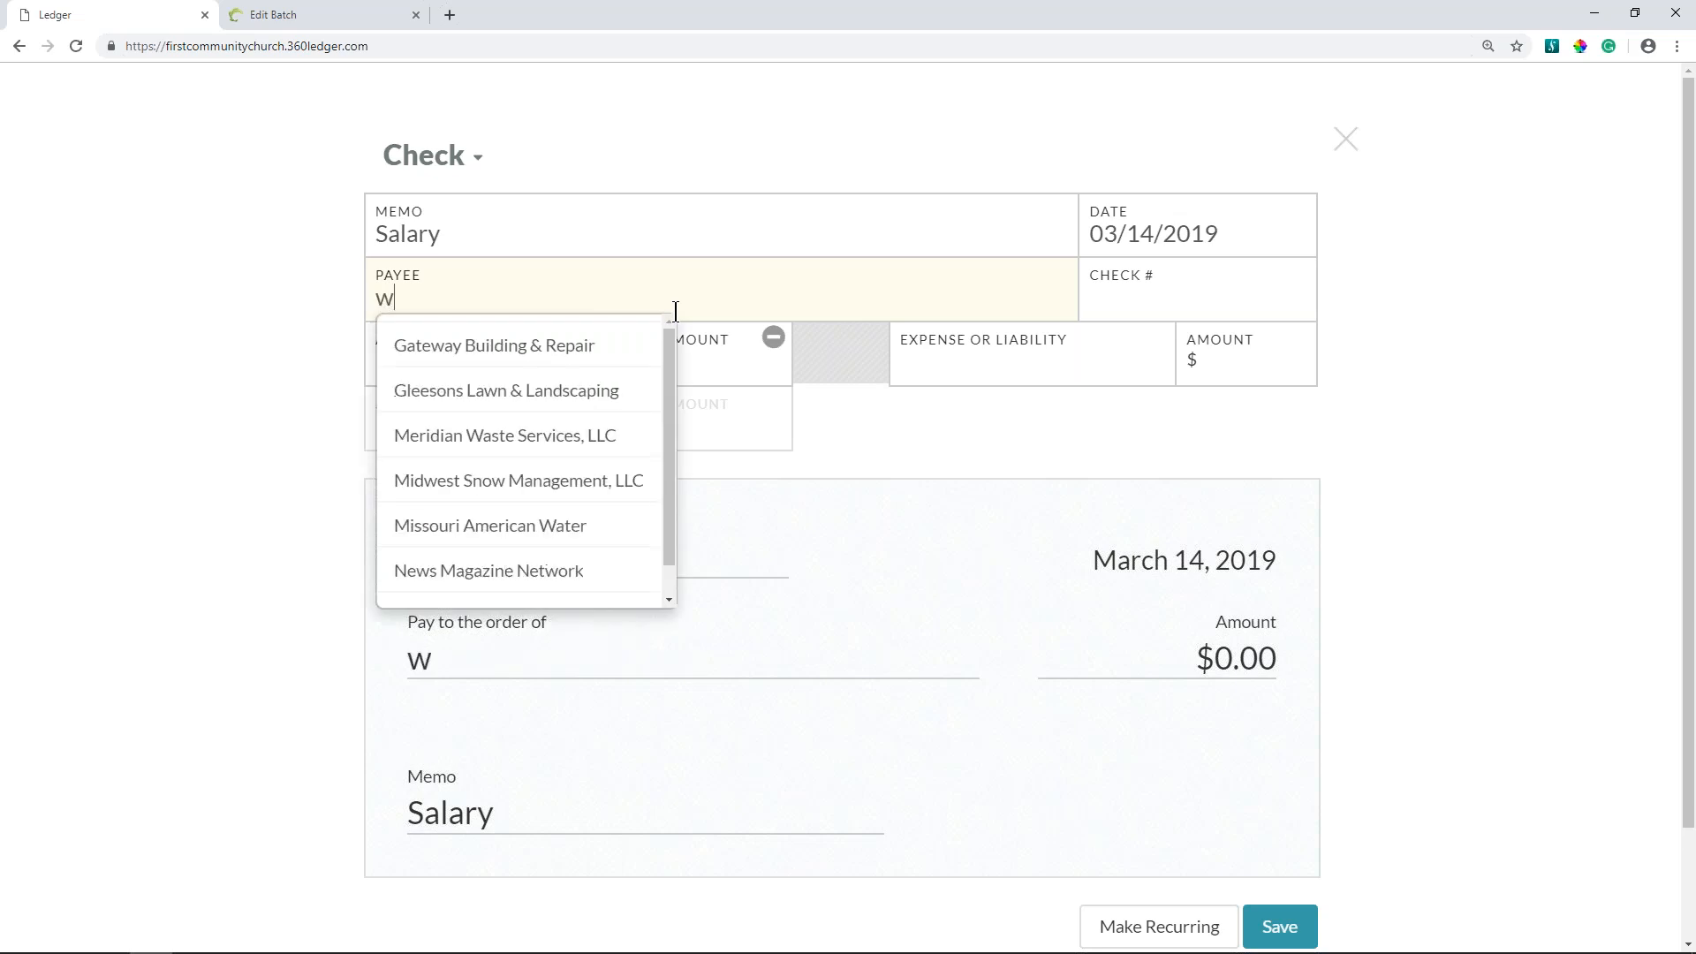
scroll(632, 477, "down", 1)
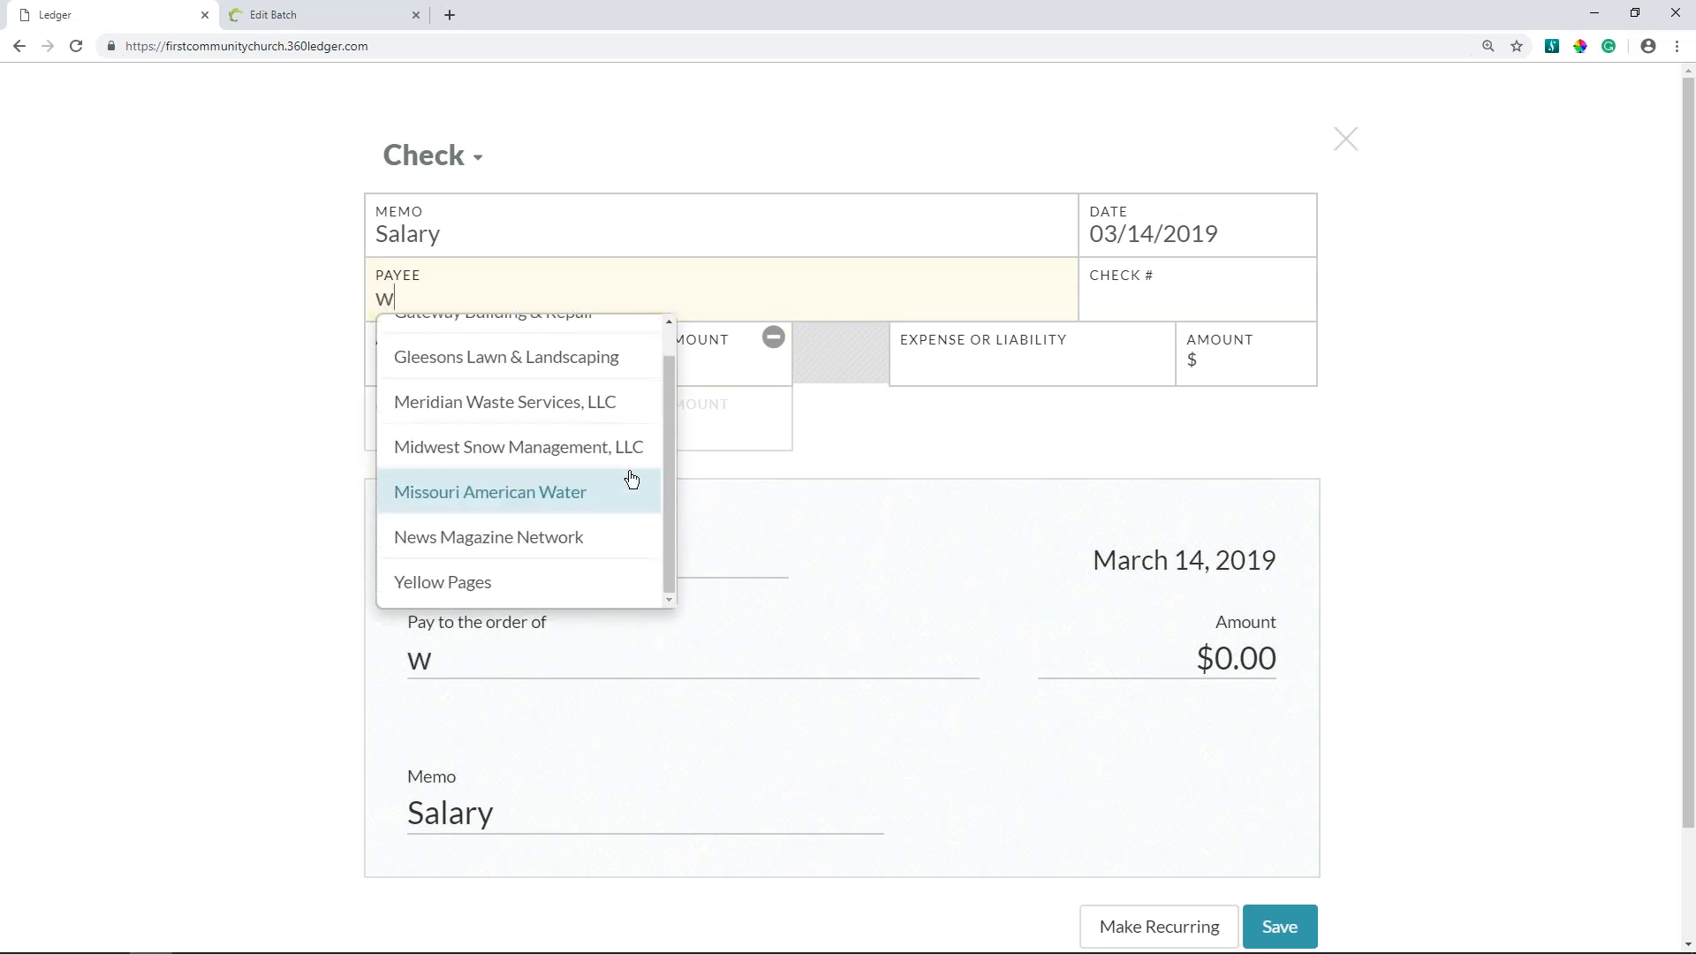
scroll(632, 477, "up", 1)
key("BackSpace")
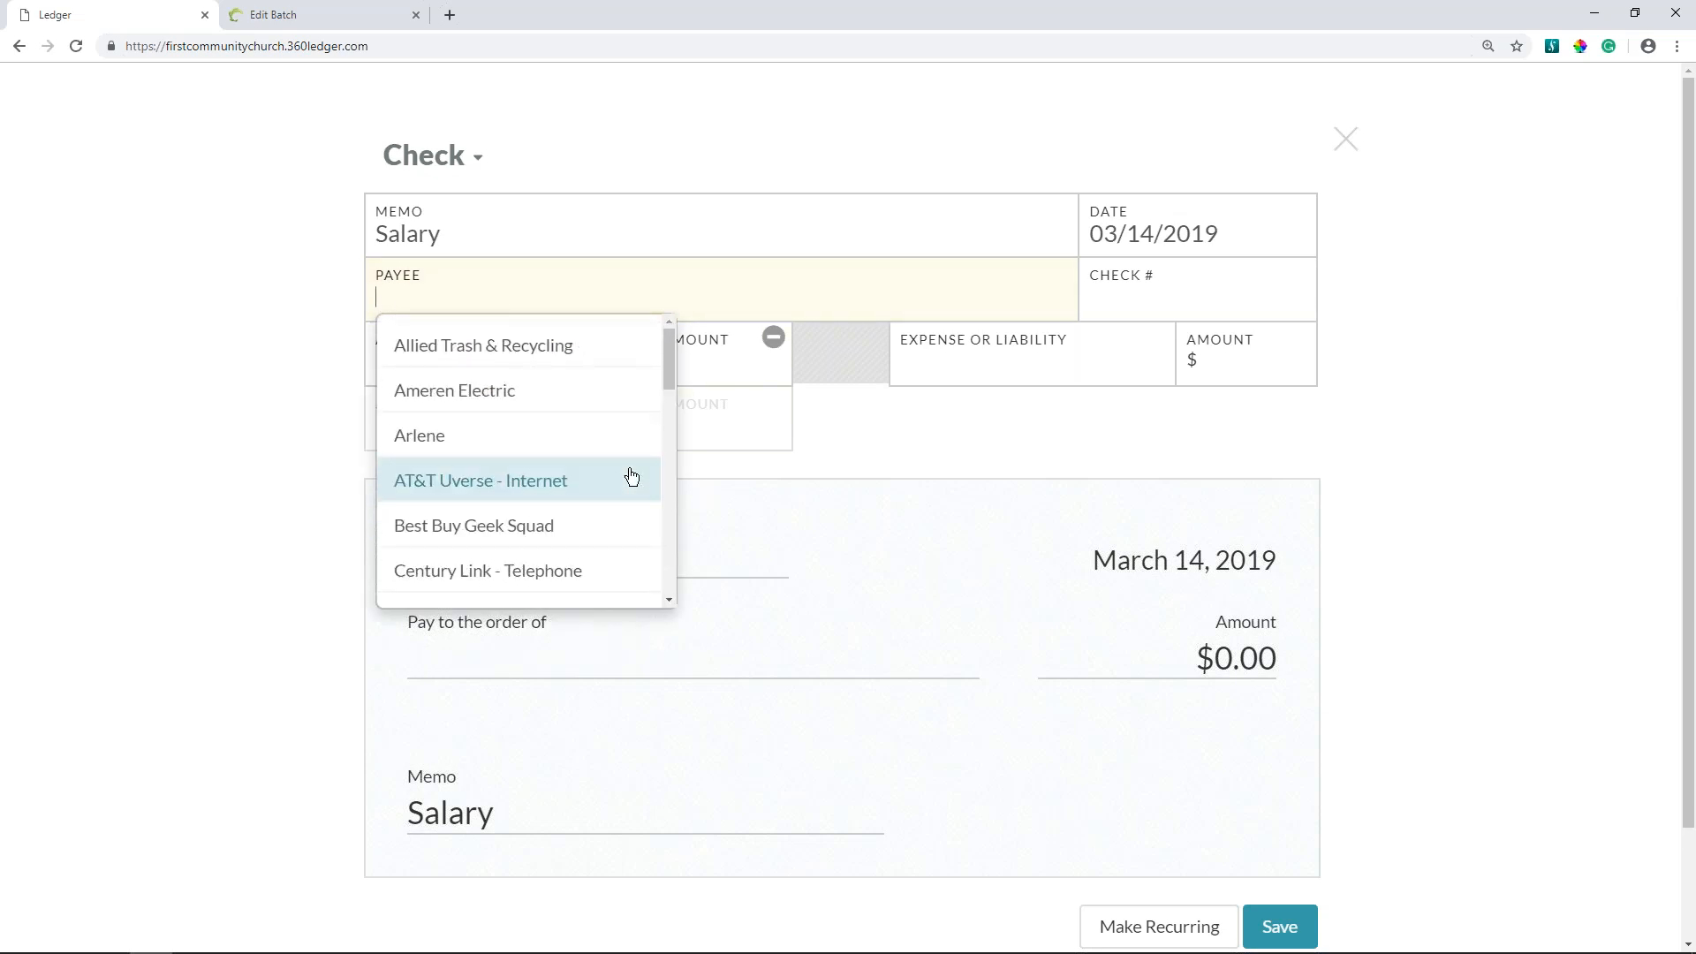
type("Tom")
key("BackSpace")
key("BackSpace")
key("BackSpace")
- Choose the staff member from the list of existing payees and add the person's surname to the payee
scroll(615, 466, "down", 10)
scroll(615, 465, "up", 2)
scroll(615, 465, "down", 2)
scroll(615, 465, "down", 5)
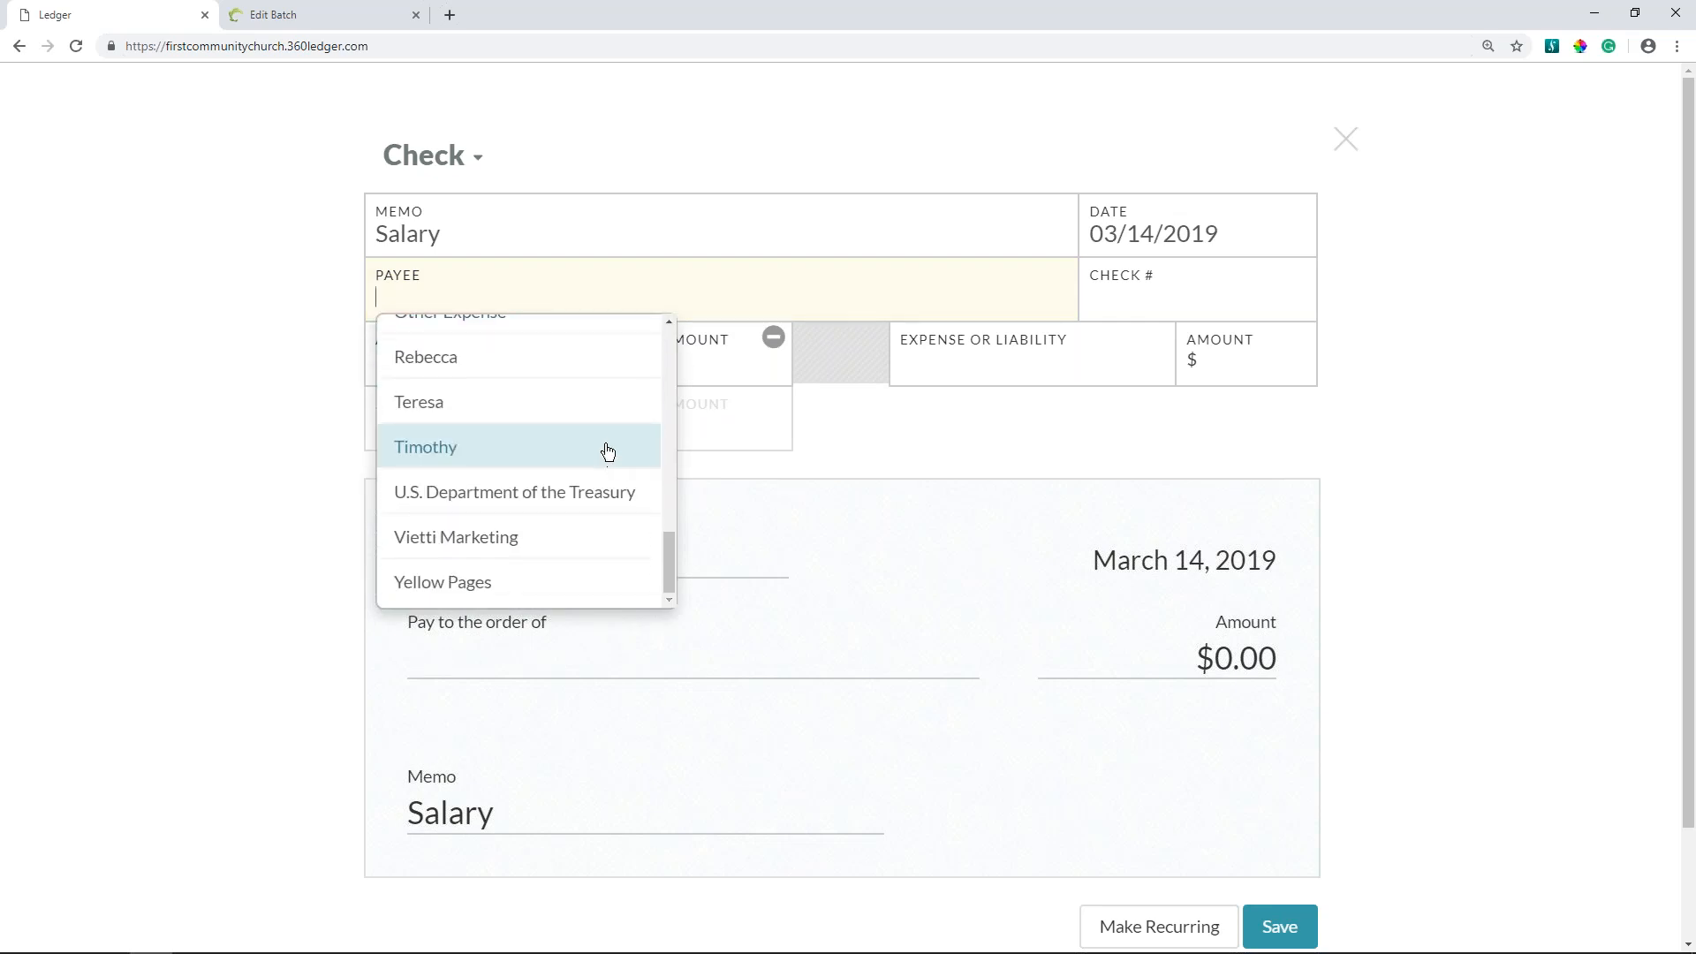
scroll(578, 432, "down", 2)
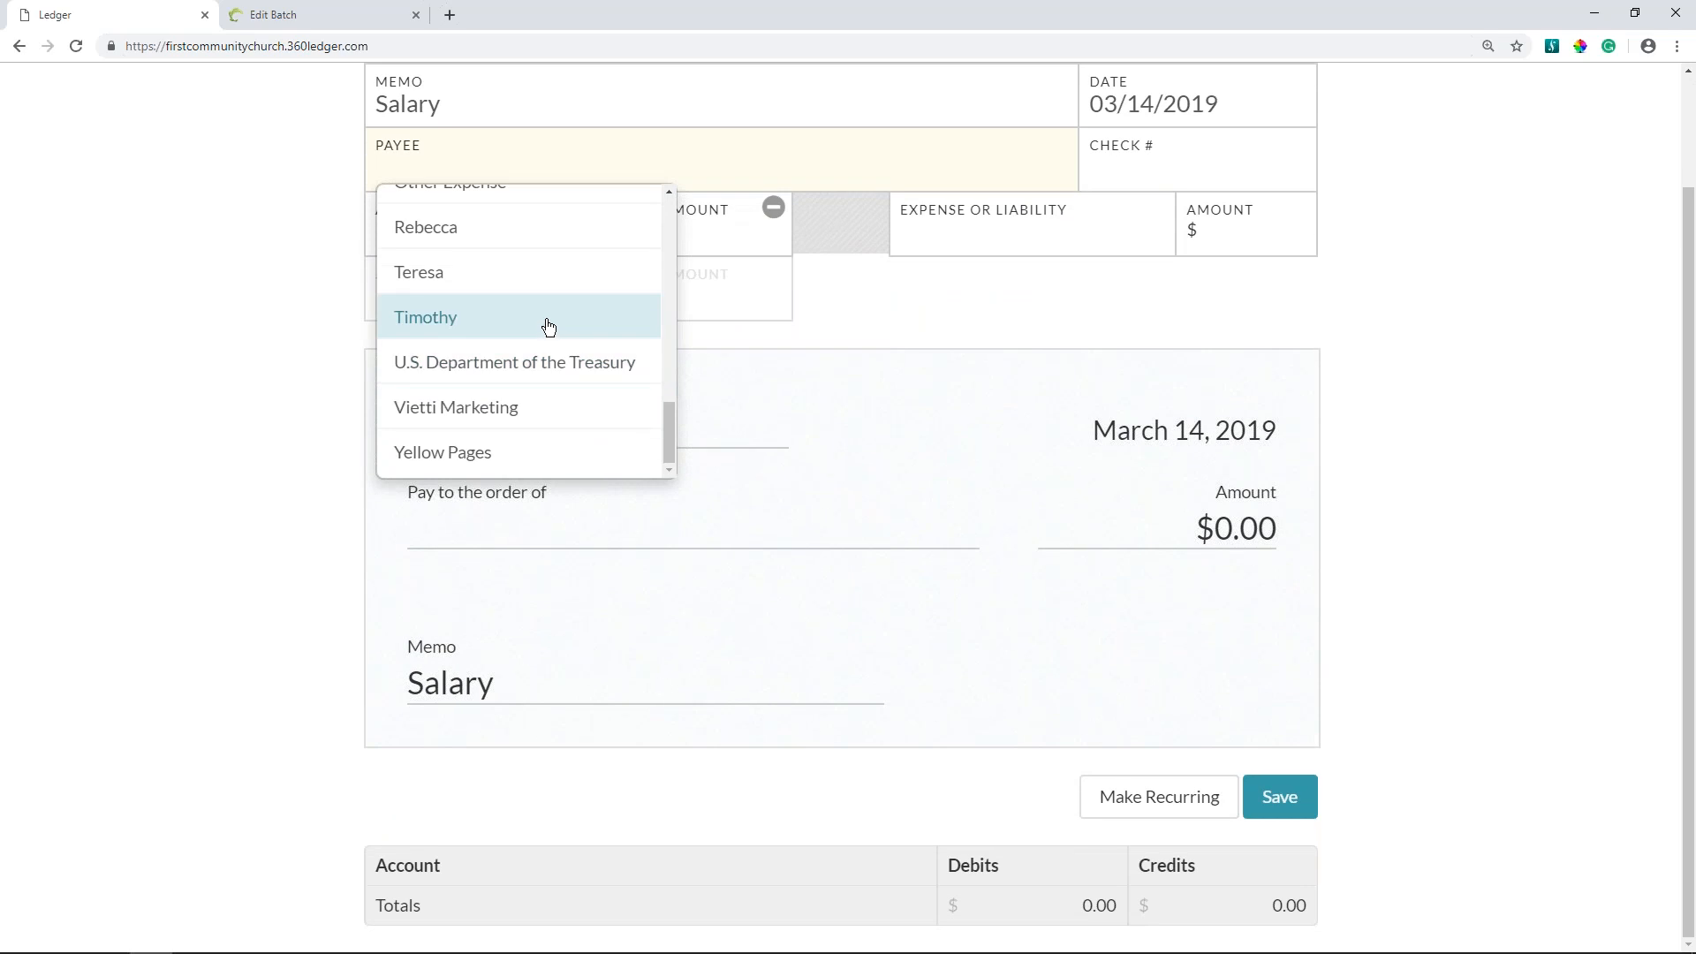
left_click(548, 323)
left_click(504, 175)
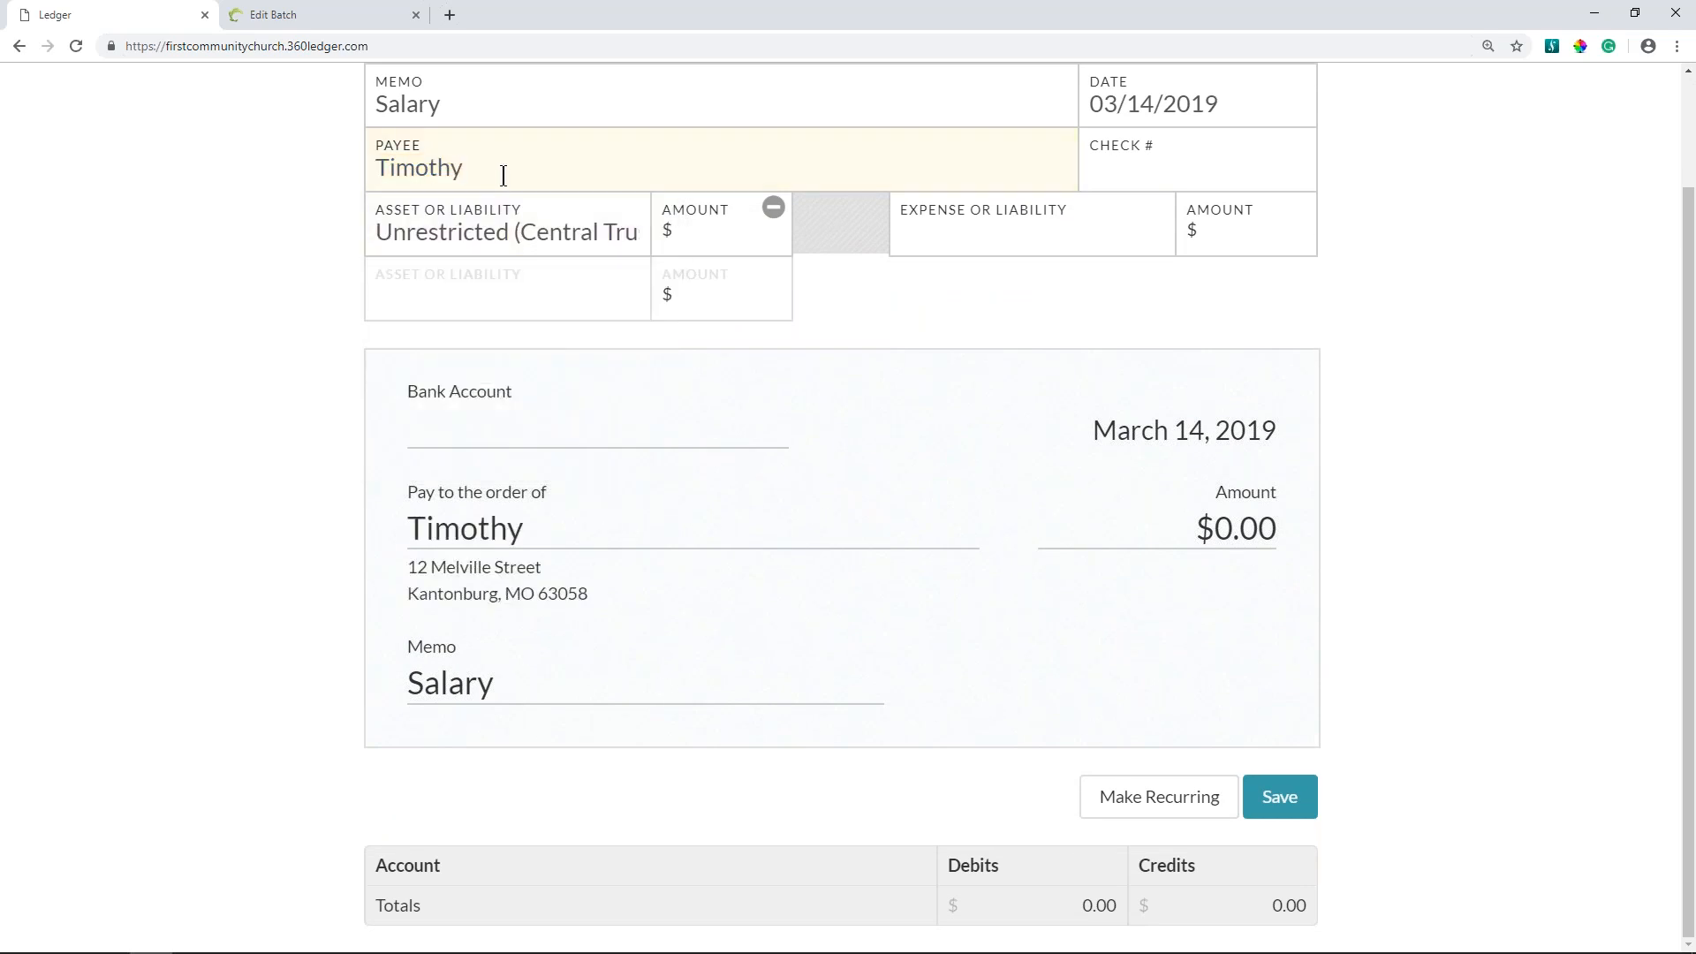
type("Koles")
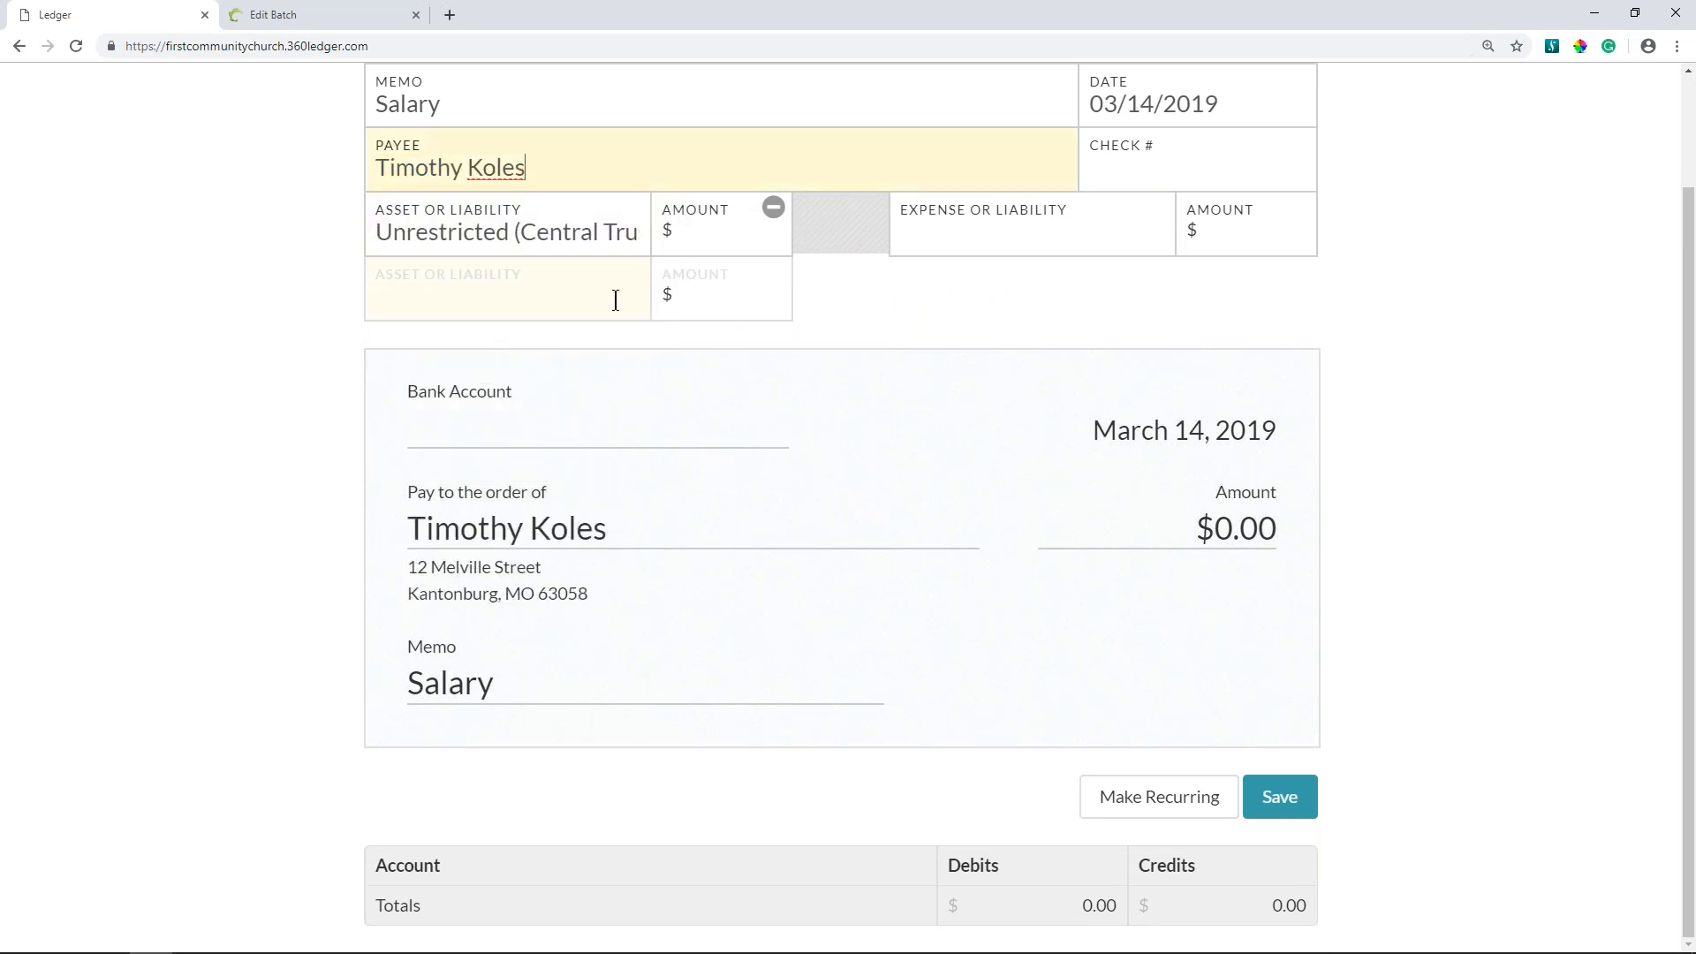
- Add Federal Income Tax and State Income Tax as further asset or liability lines on the salary check
left_click(609, 296)
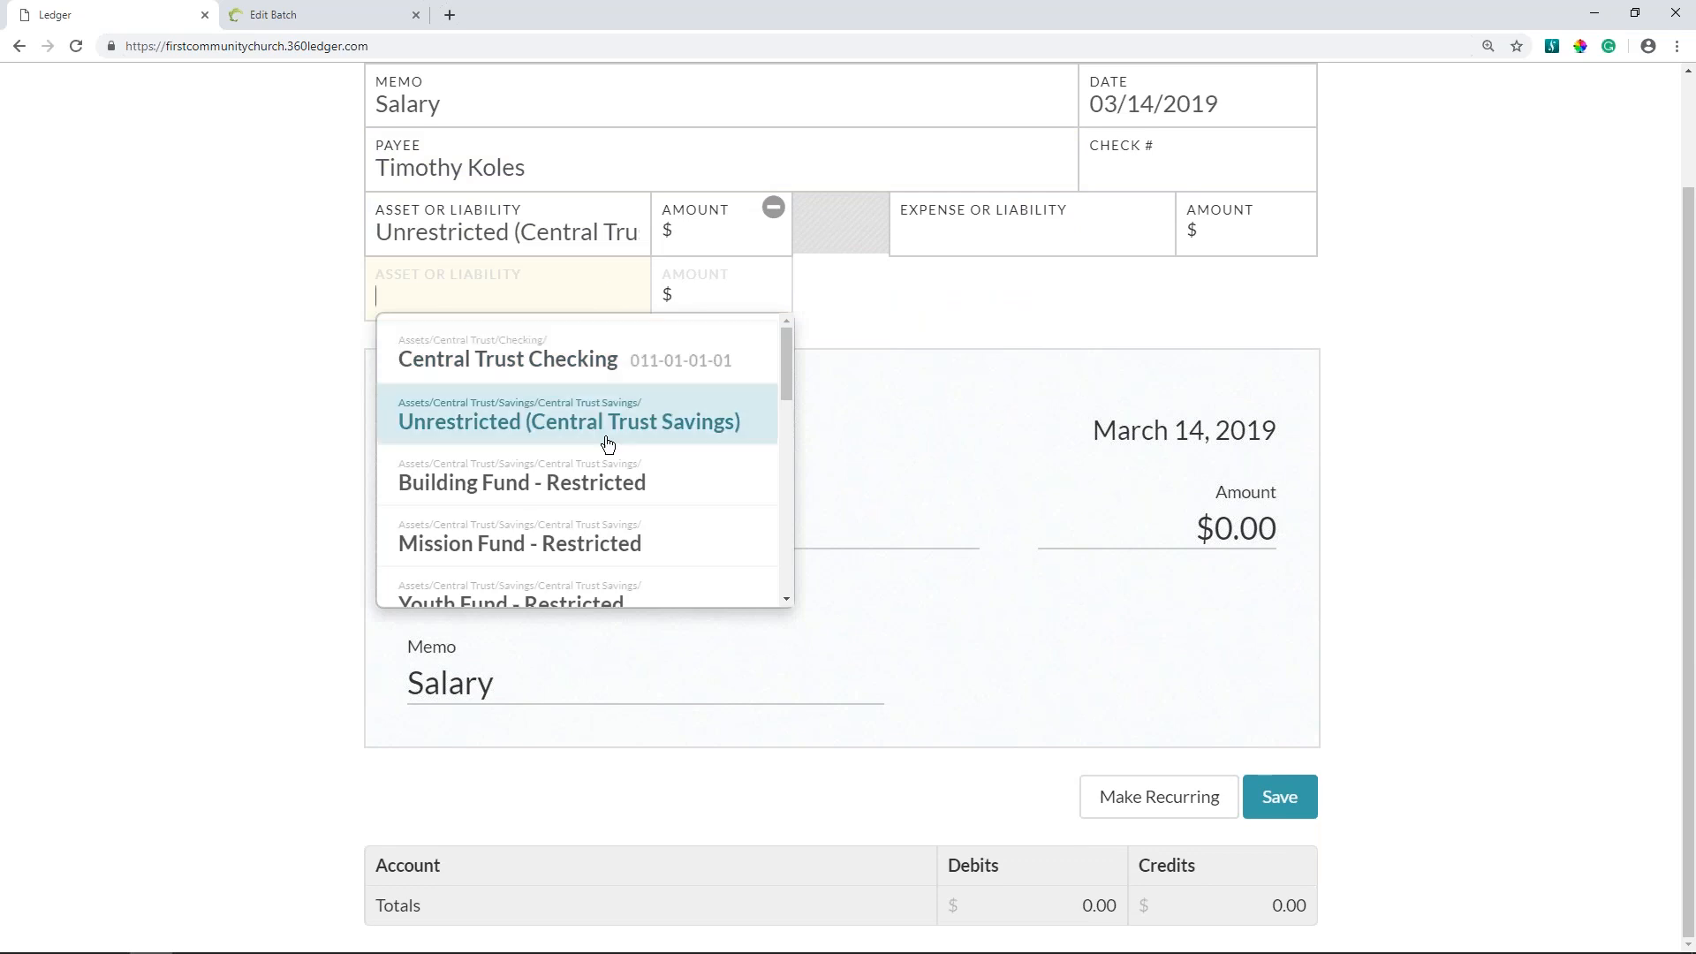
scroll(595, 465, "down", 2)
scroll(592, 492, "down", 2)
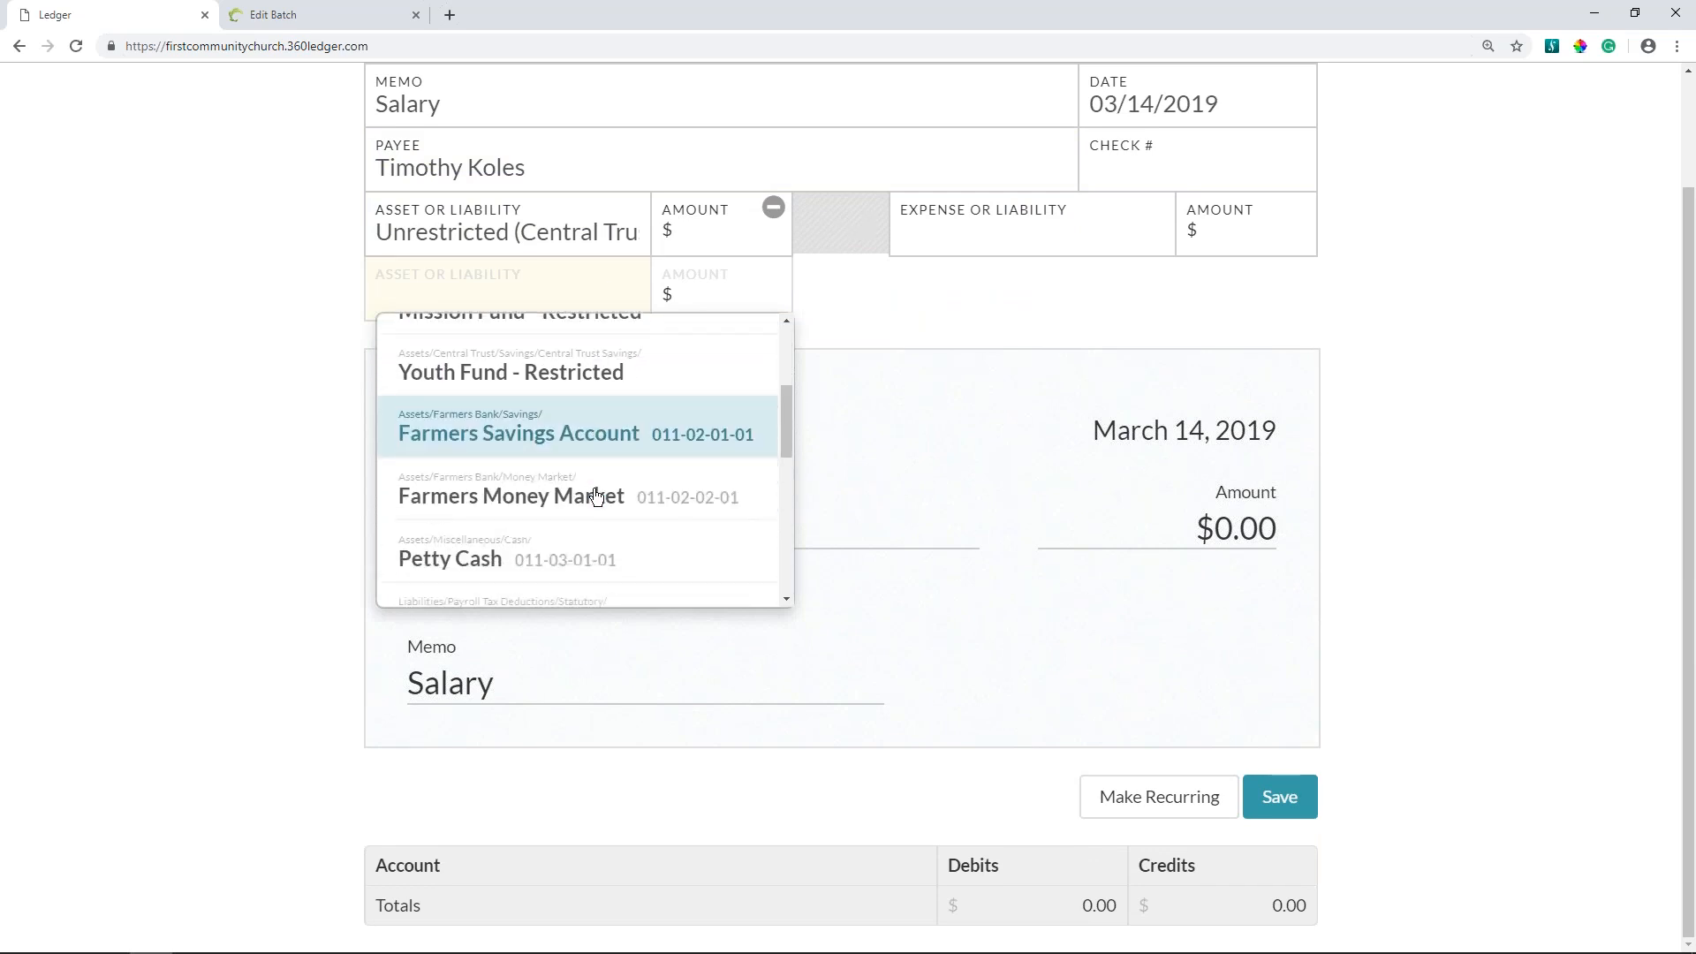
left_click(568, 536)
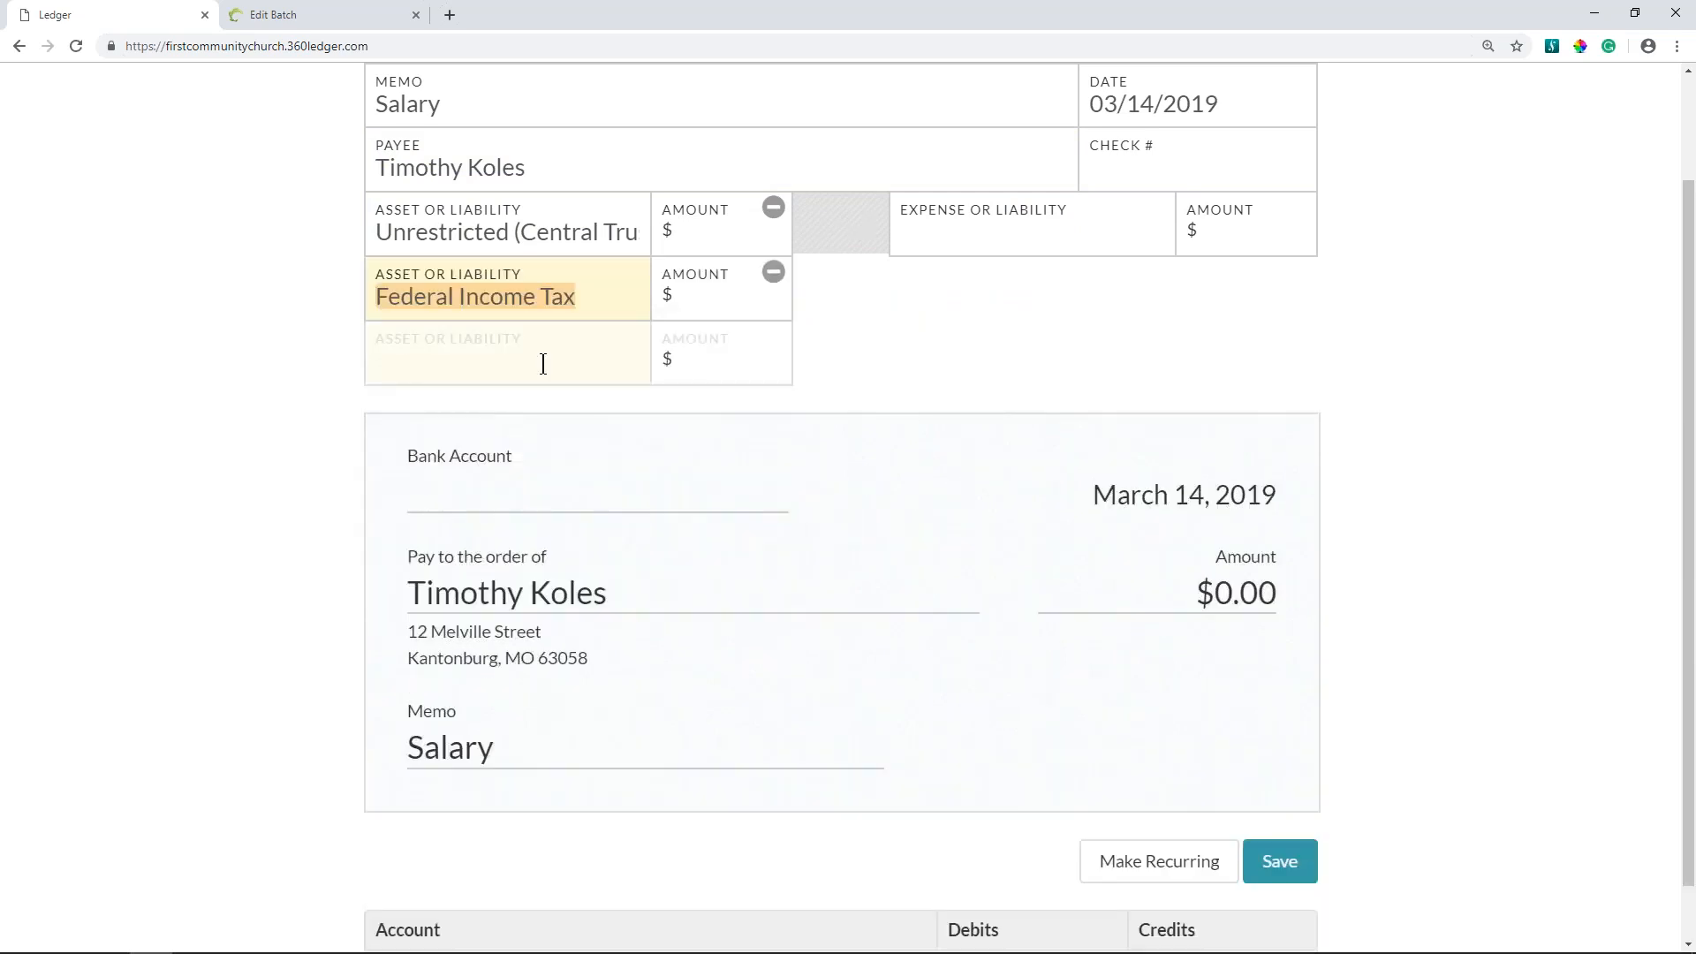
left_click(542, 362)
scroll(540, 530, "down", 2)
scroll(538, 539, "down", 1)
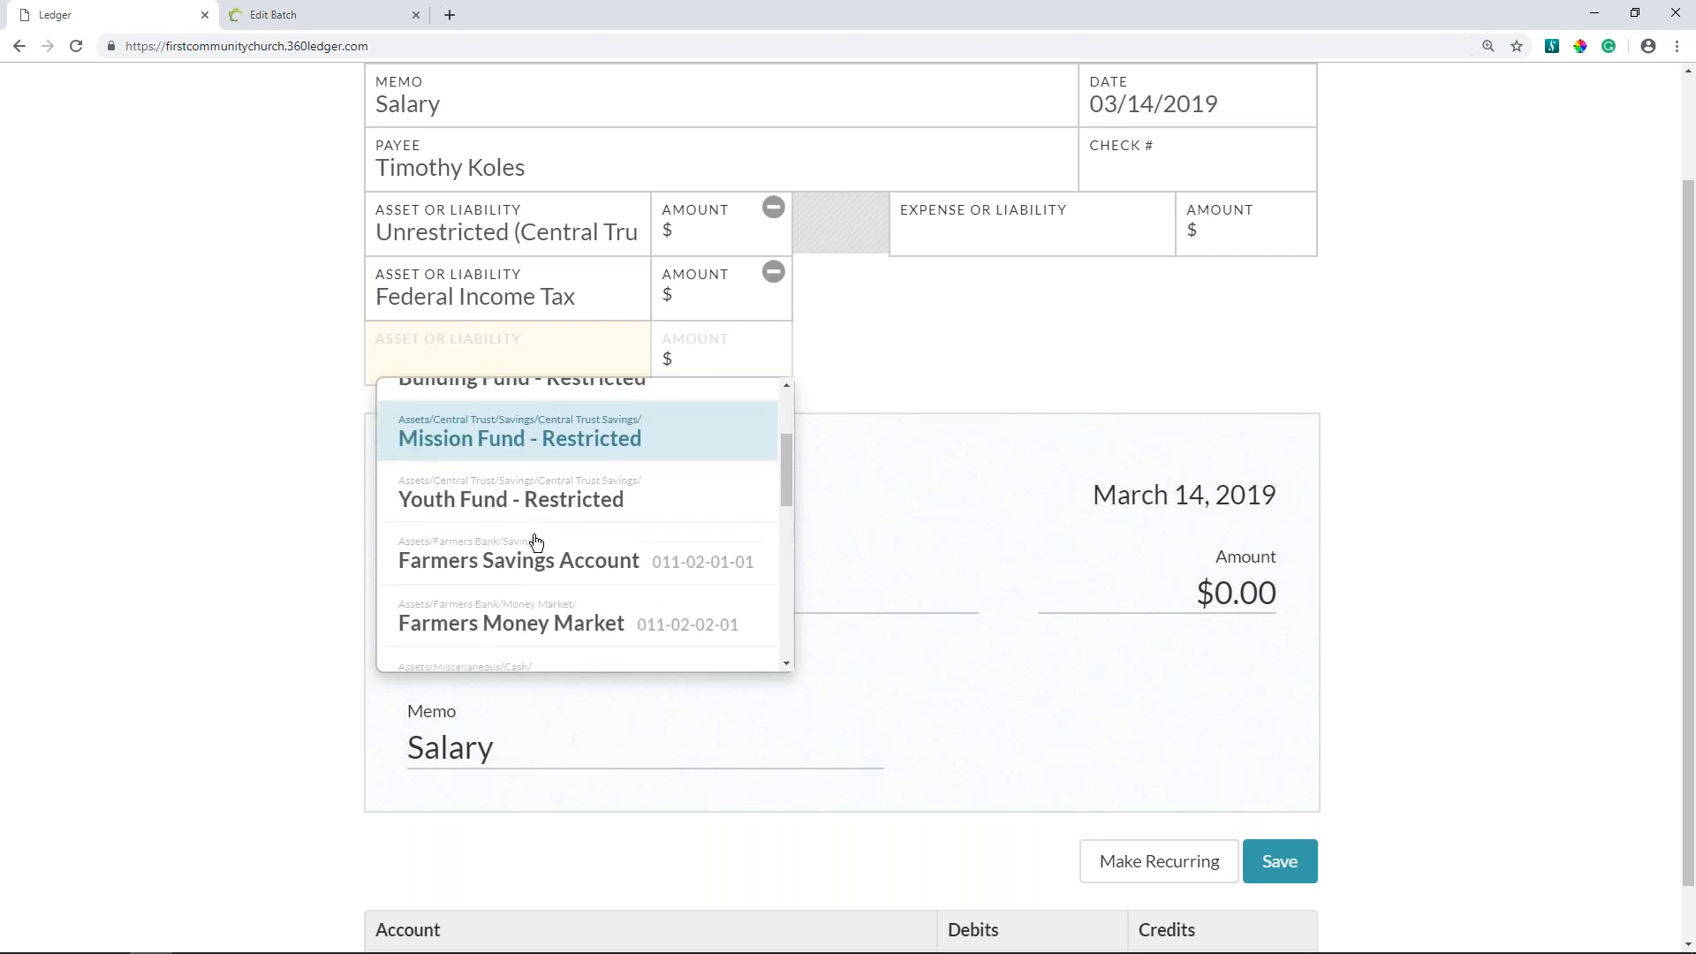
scroll(536, 542, "down", 2)
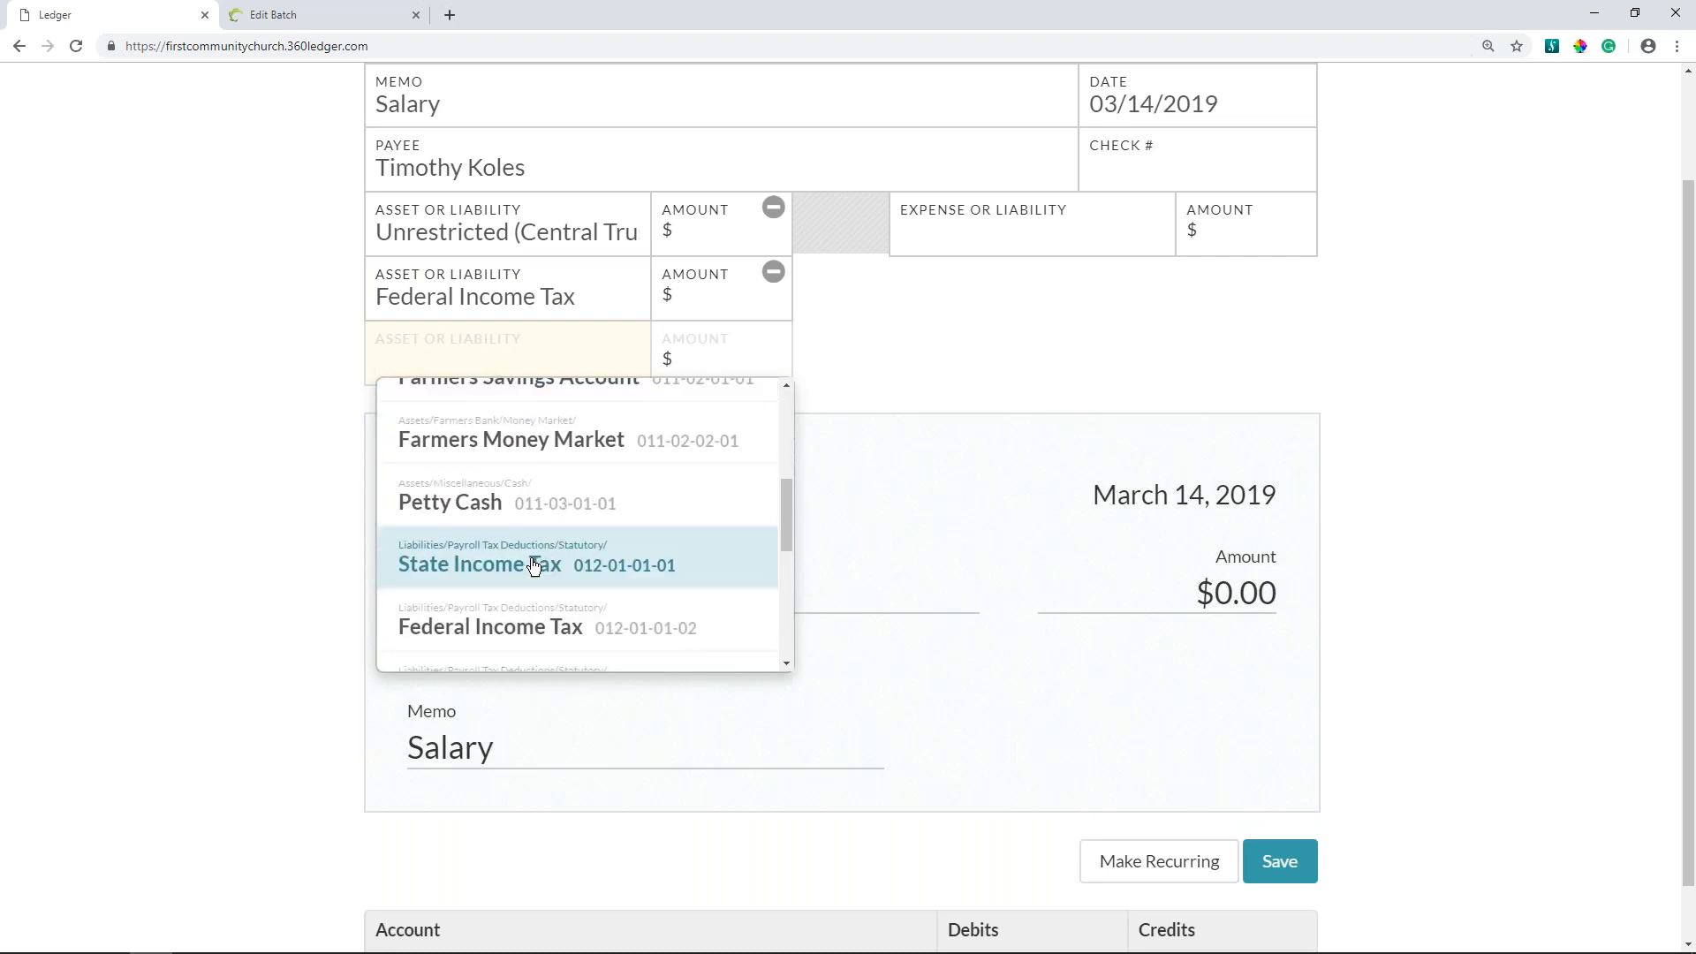
left_click(533, 561)
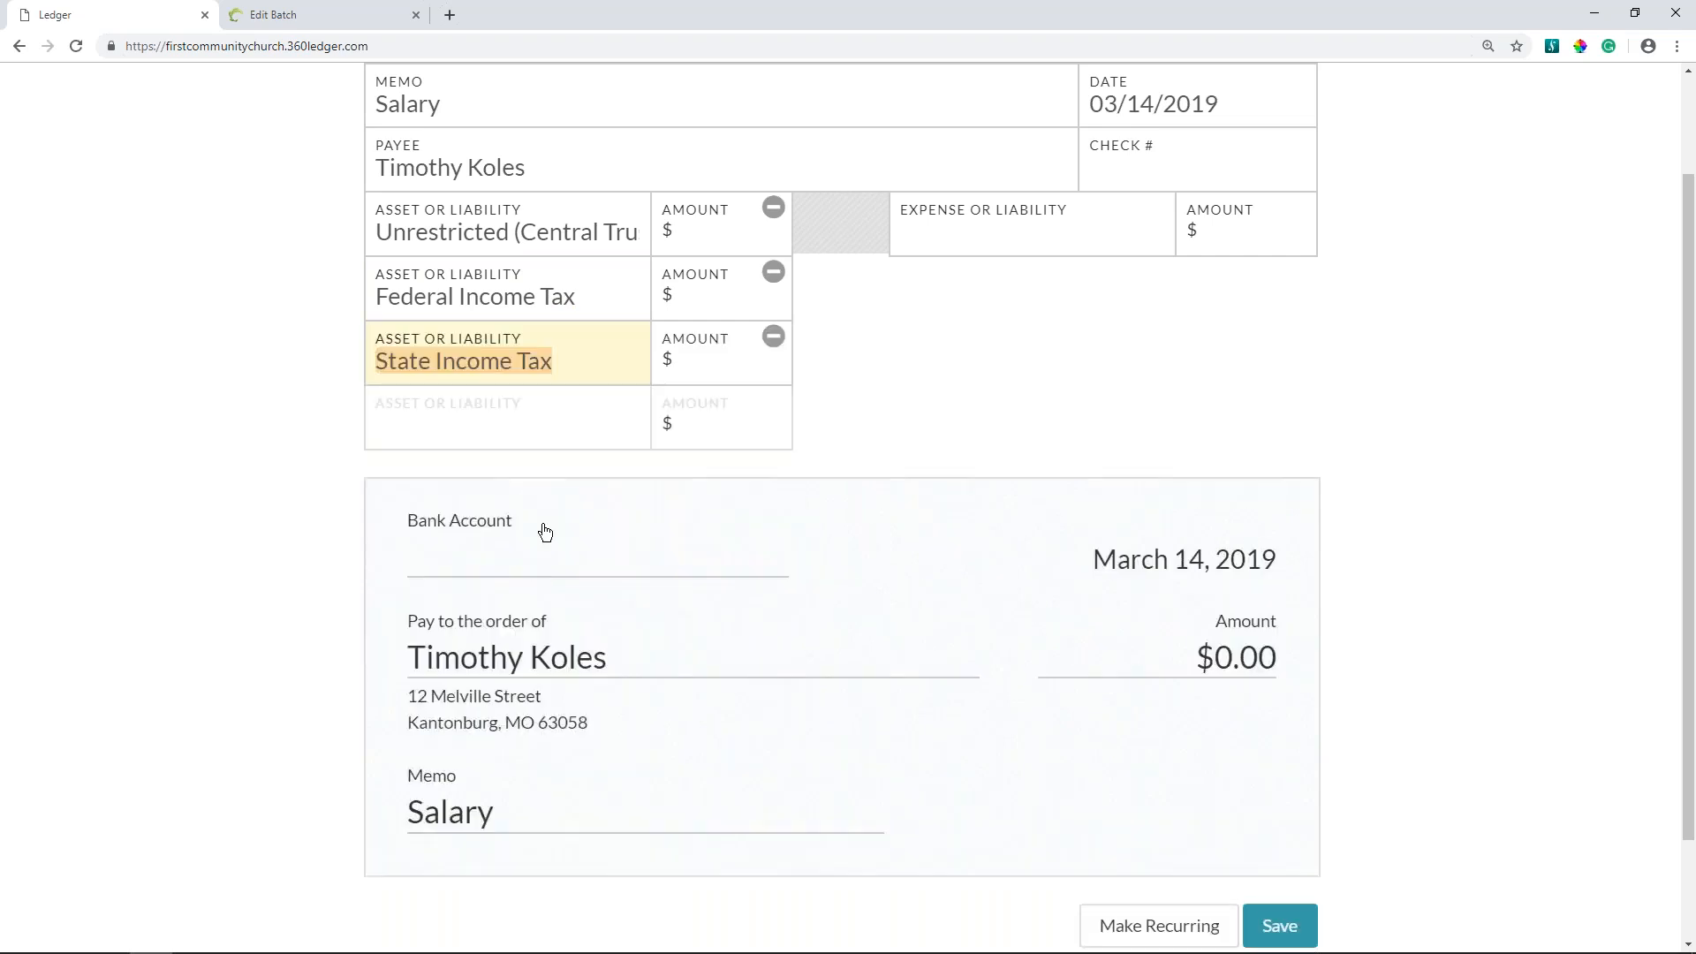
- Add Medicare Tax and Social Security Tax as asset or liability lines below State Income Tax
scroll(543, 470, "down", 1)
left_click(565, 356)
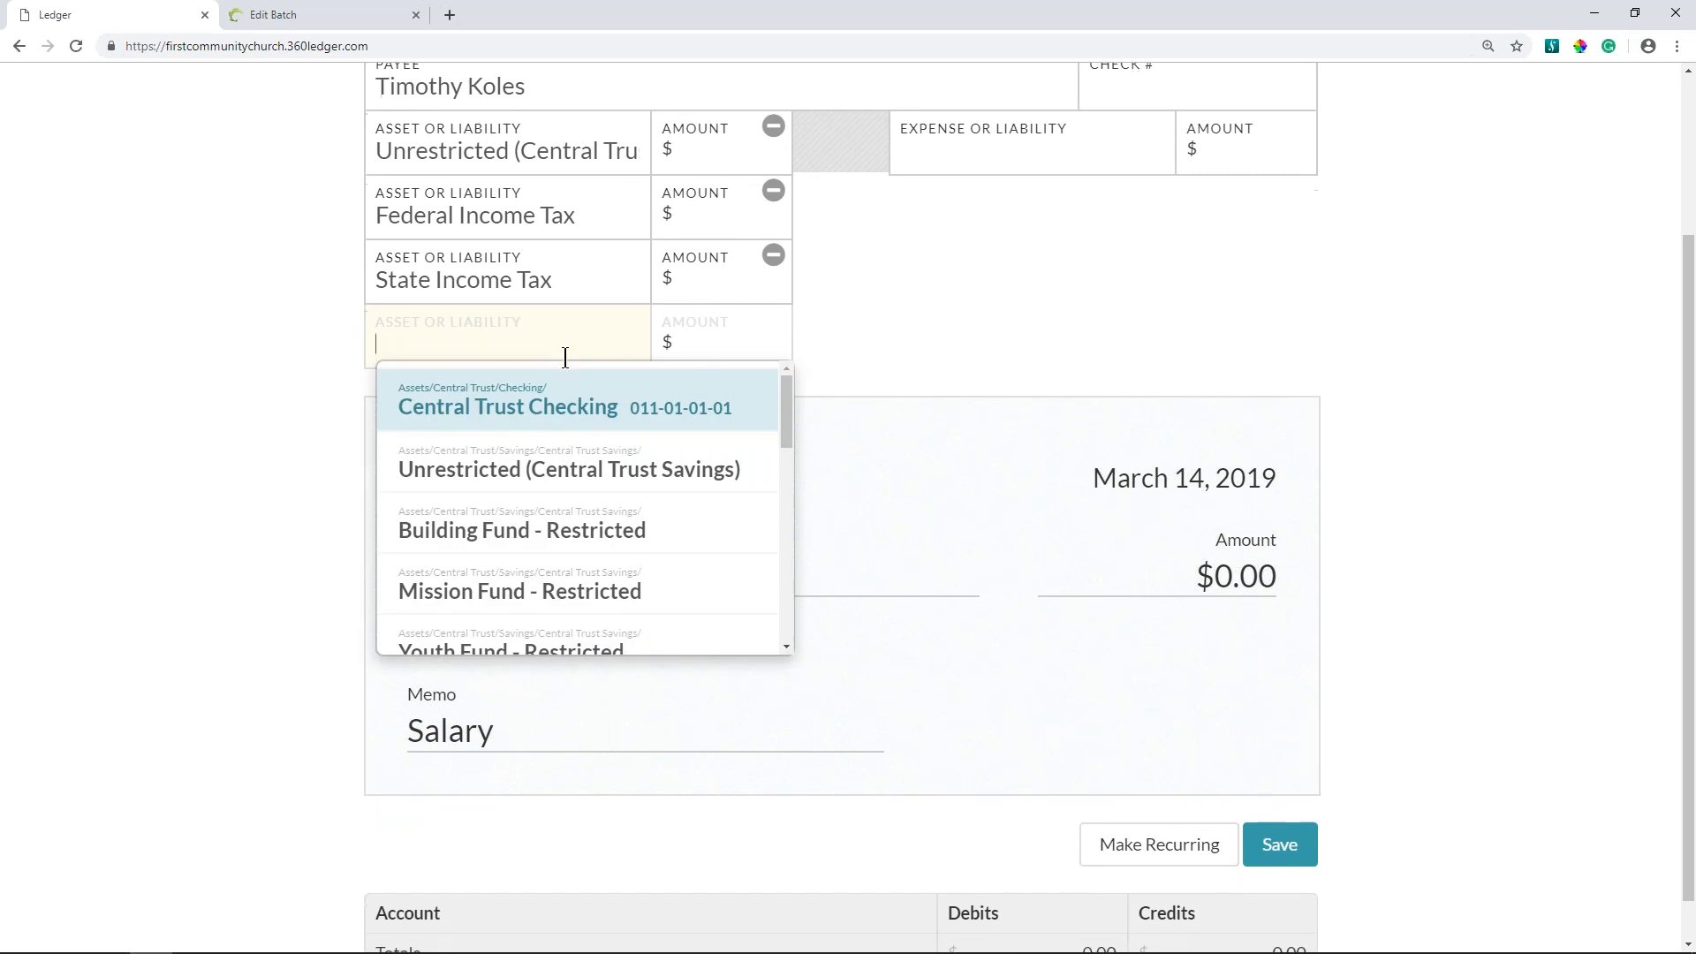
type("medi")
key("Return")
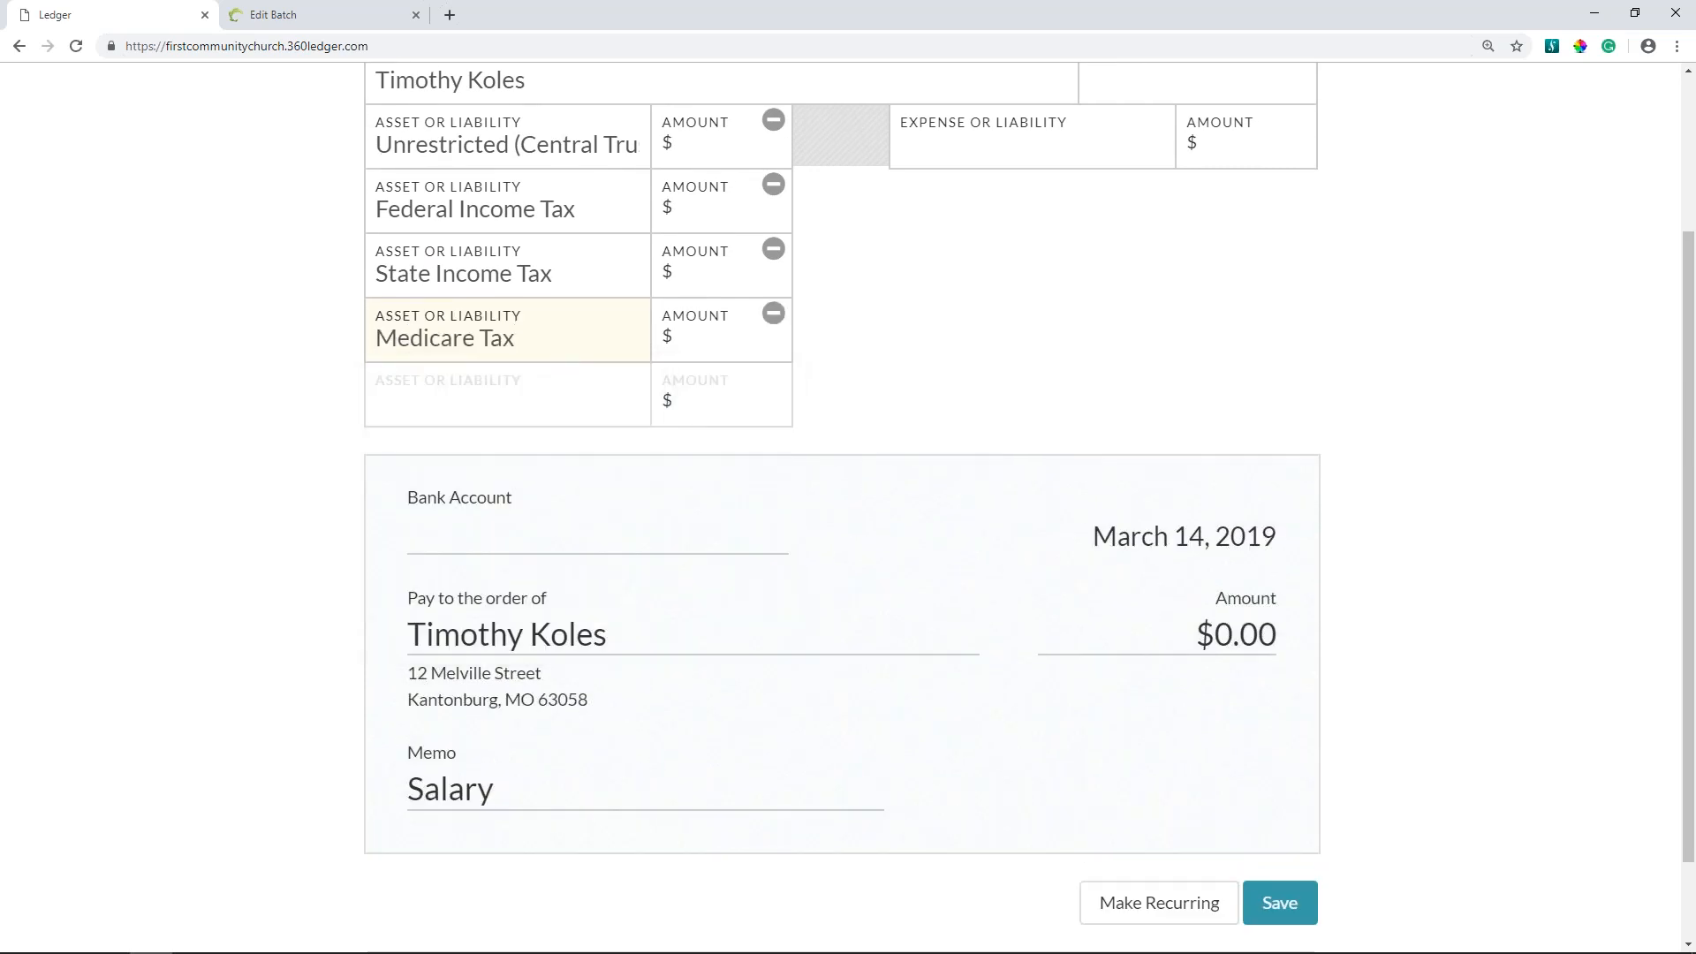
left_click(562, 394)
type("s")
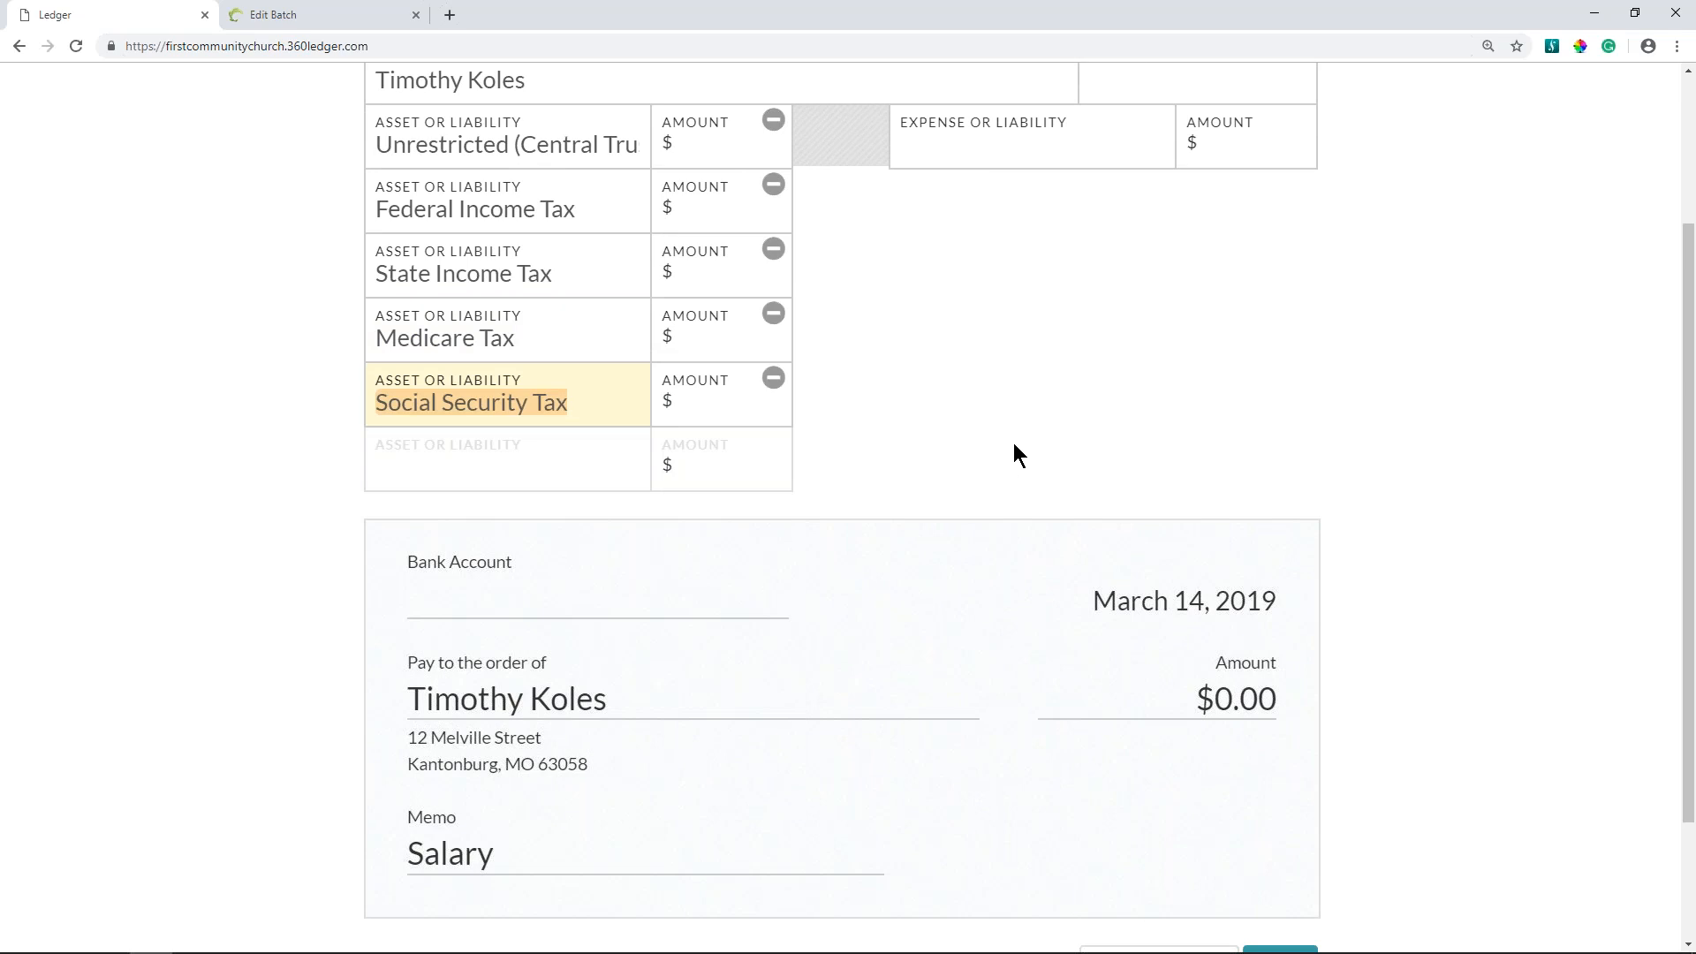
- Choose Staff Salary as the expense account of the check
scroll(1014, 442, "up", 3)
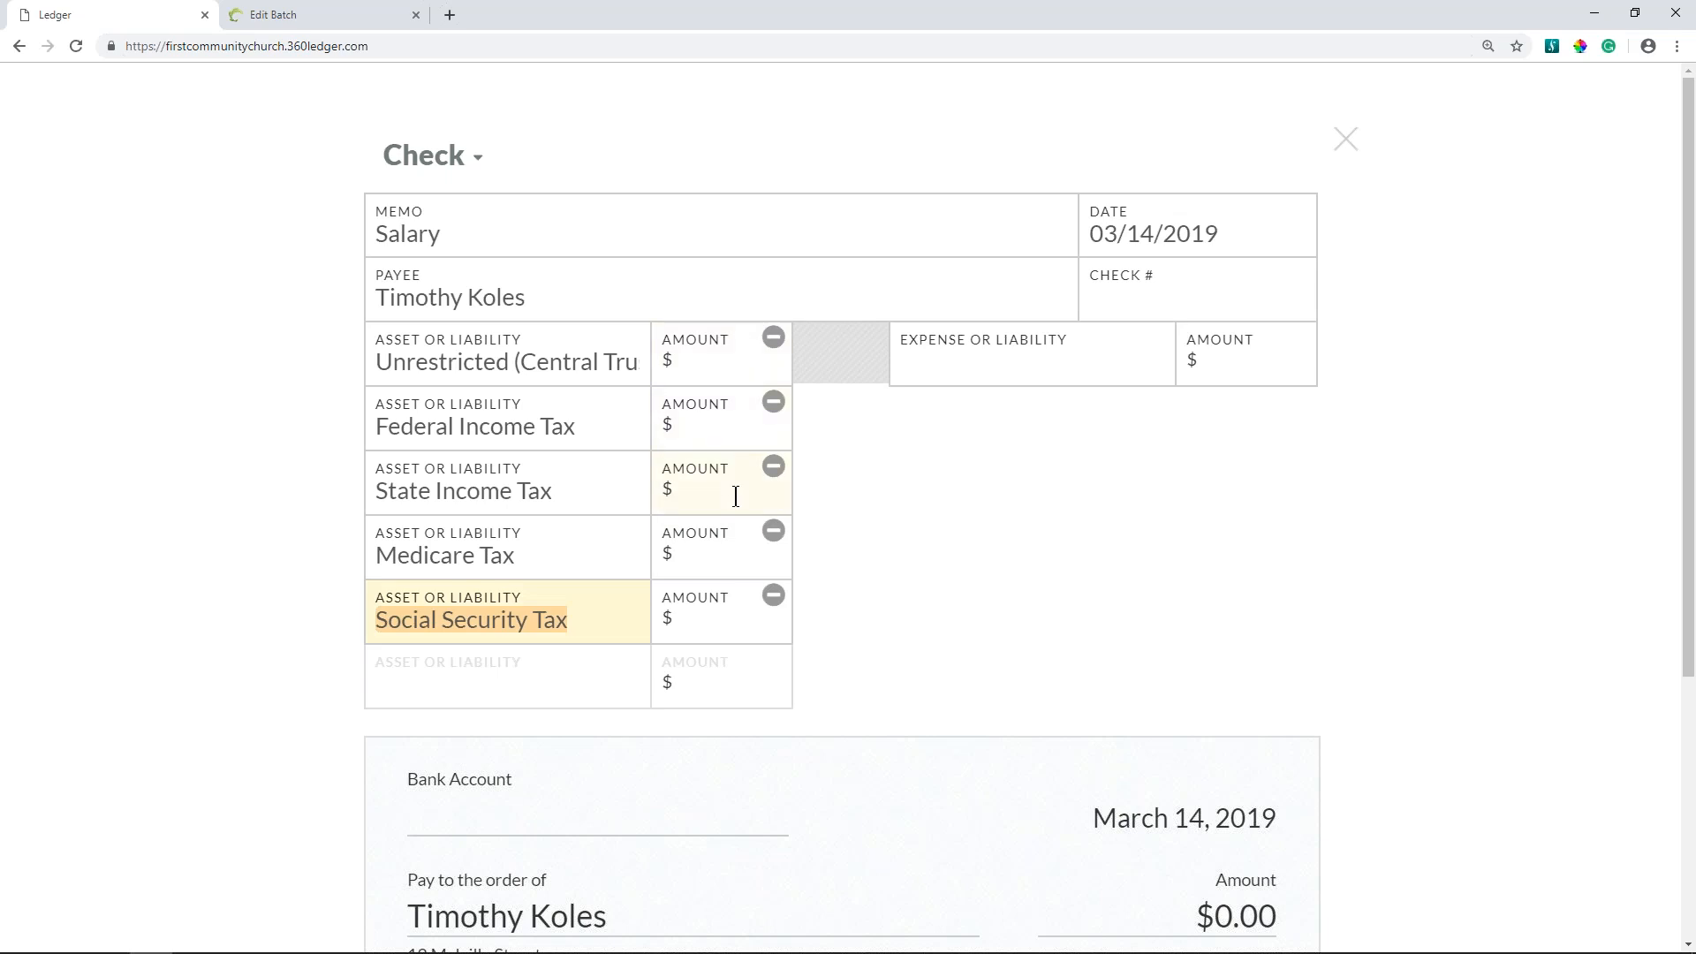
left_click(978, 361)
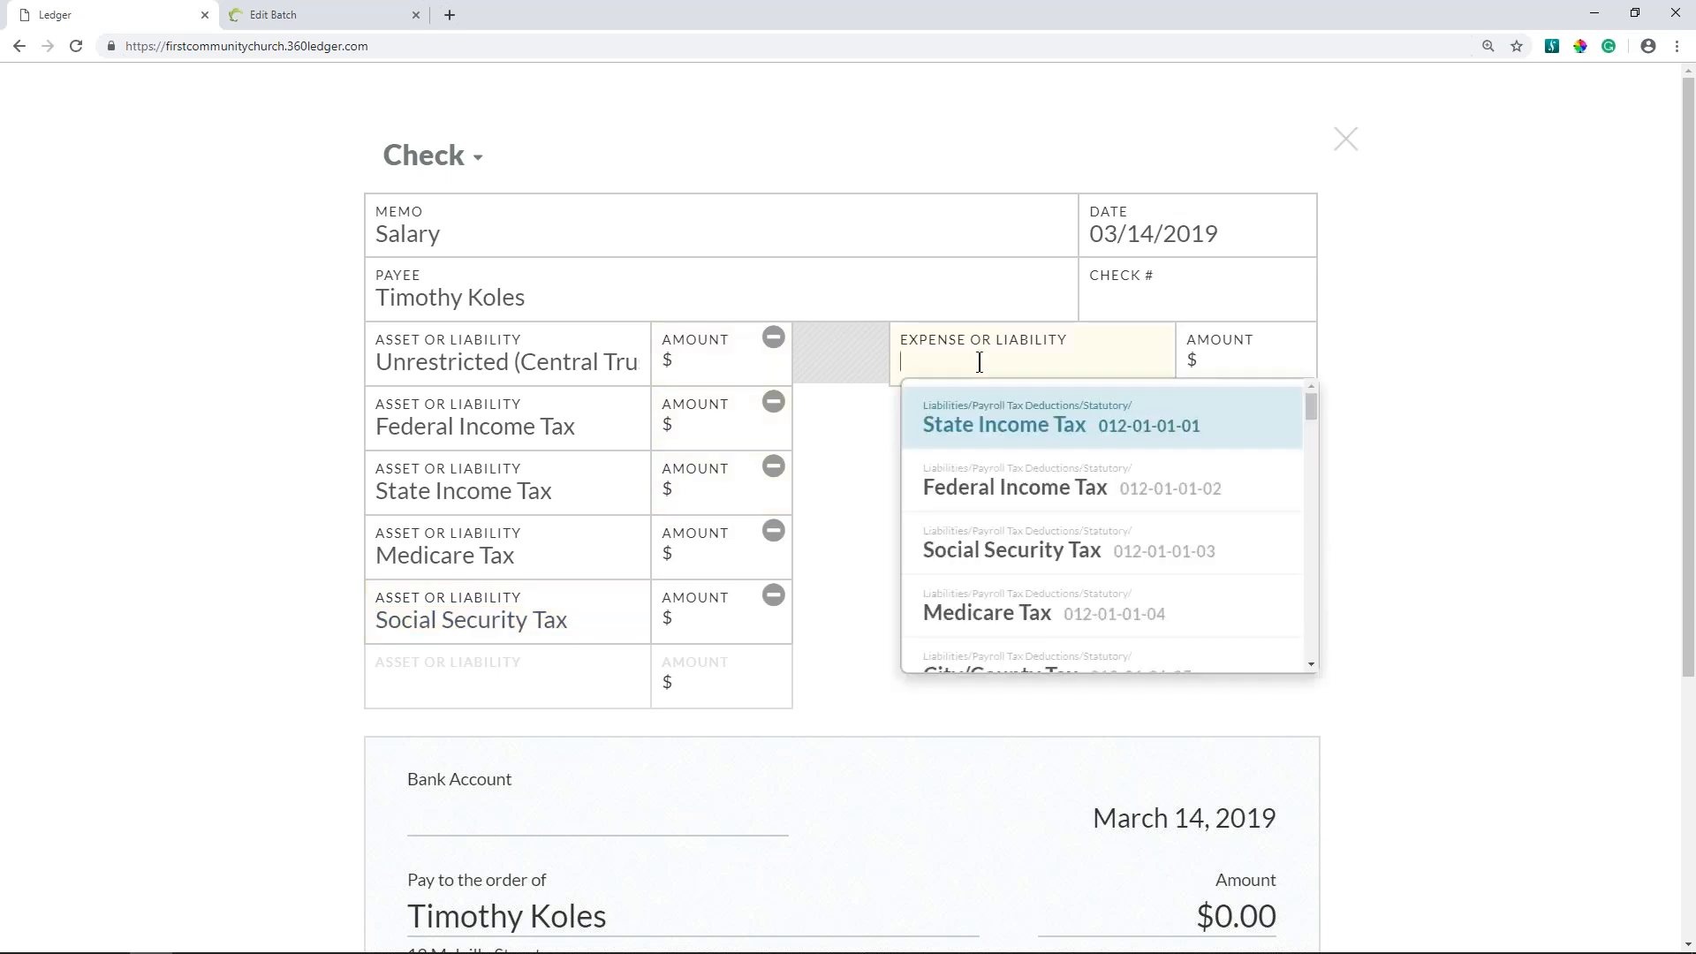
type("sal")
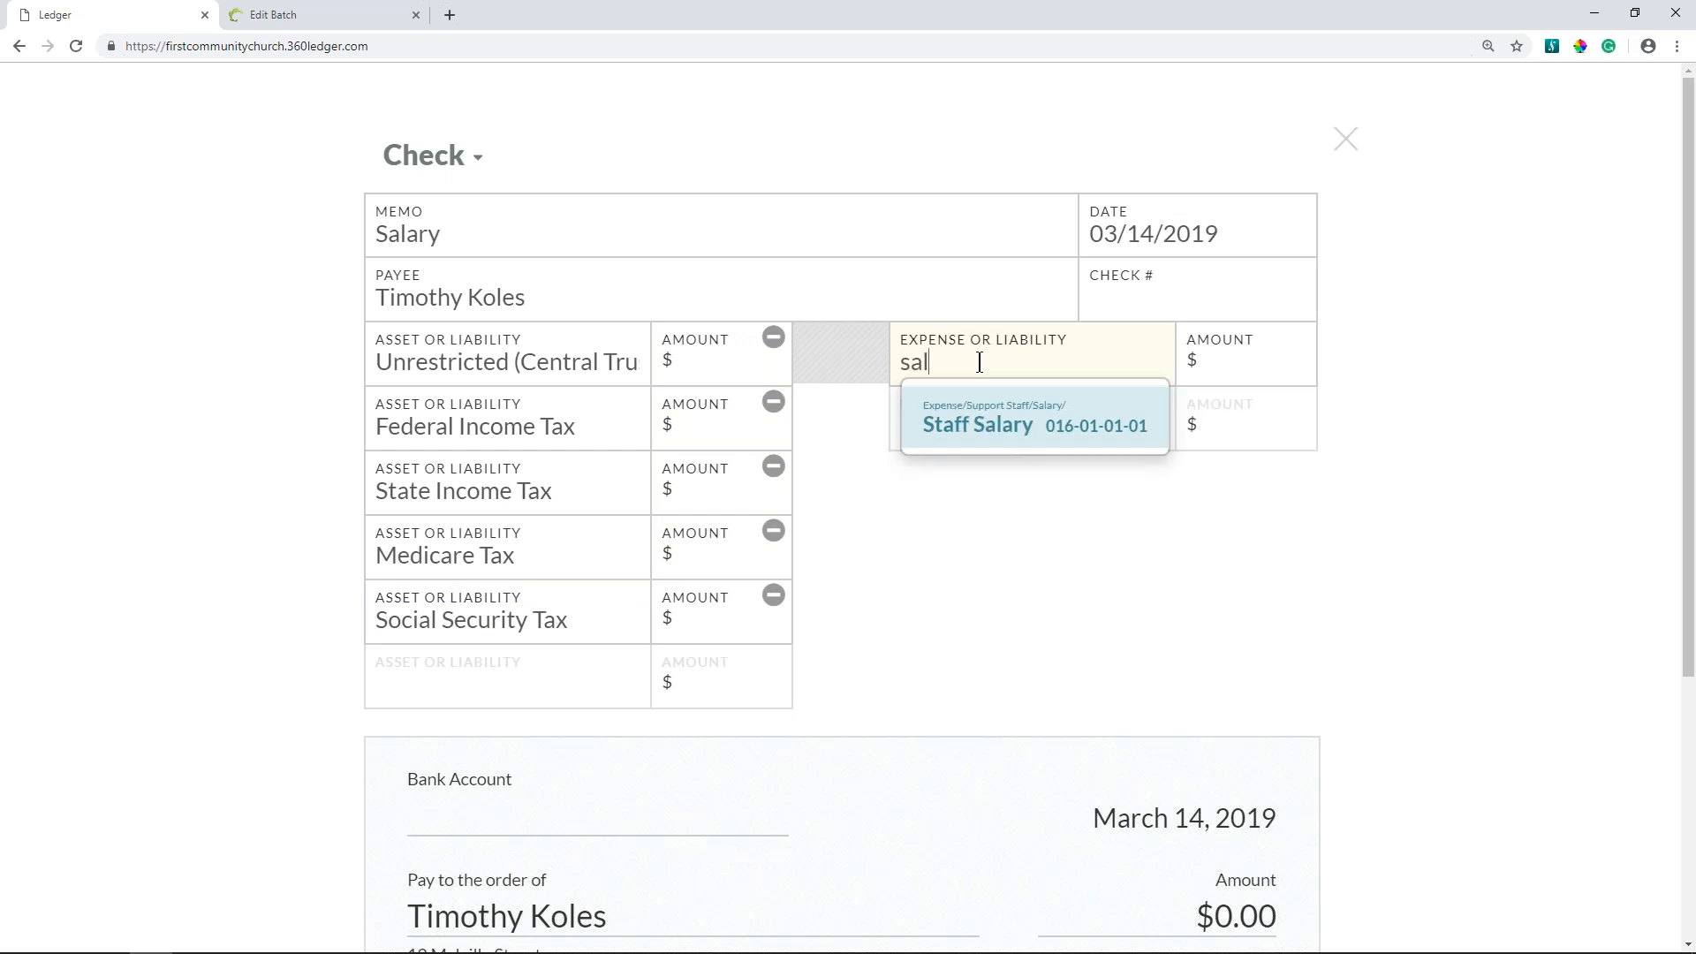
left_click(1021, 427)
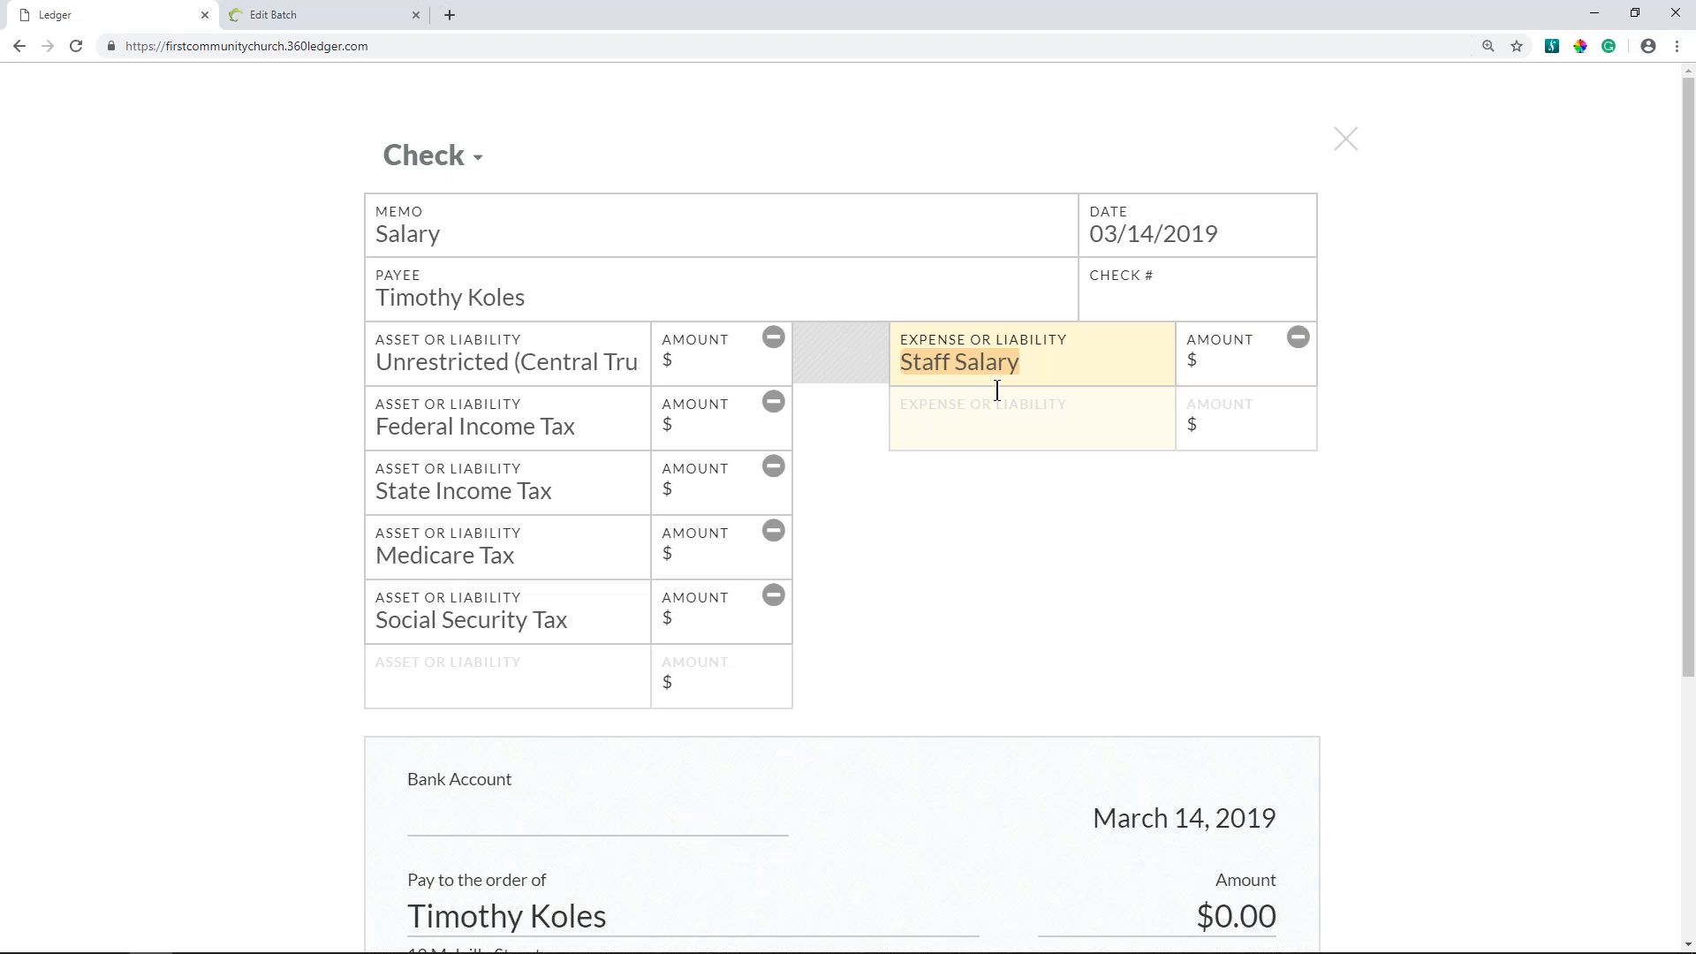
- Enter the amounts $652.48 for Unrestricted (Central Trust Savings) and $95.10 for Federal Income Tax
left_click(752, 368)
type("652.")
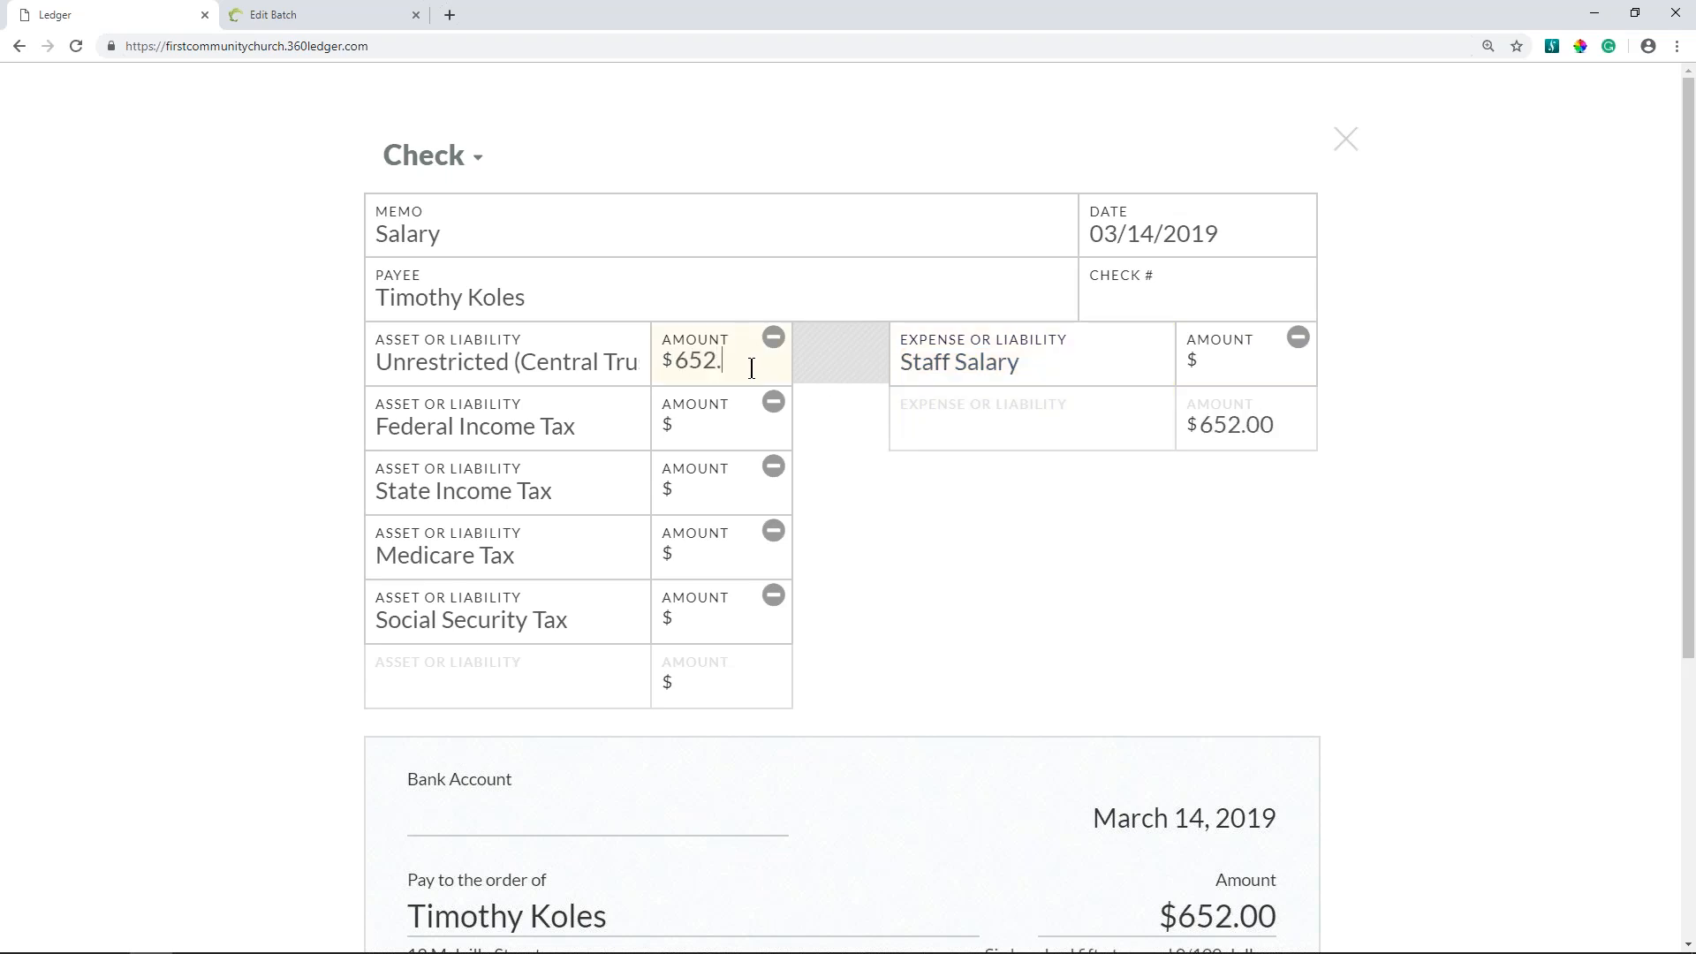
type("48")
left_click(723, 424)
type("95.10")
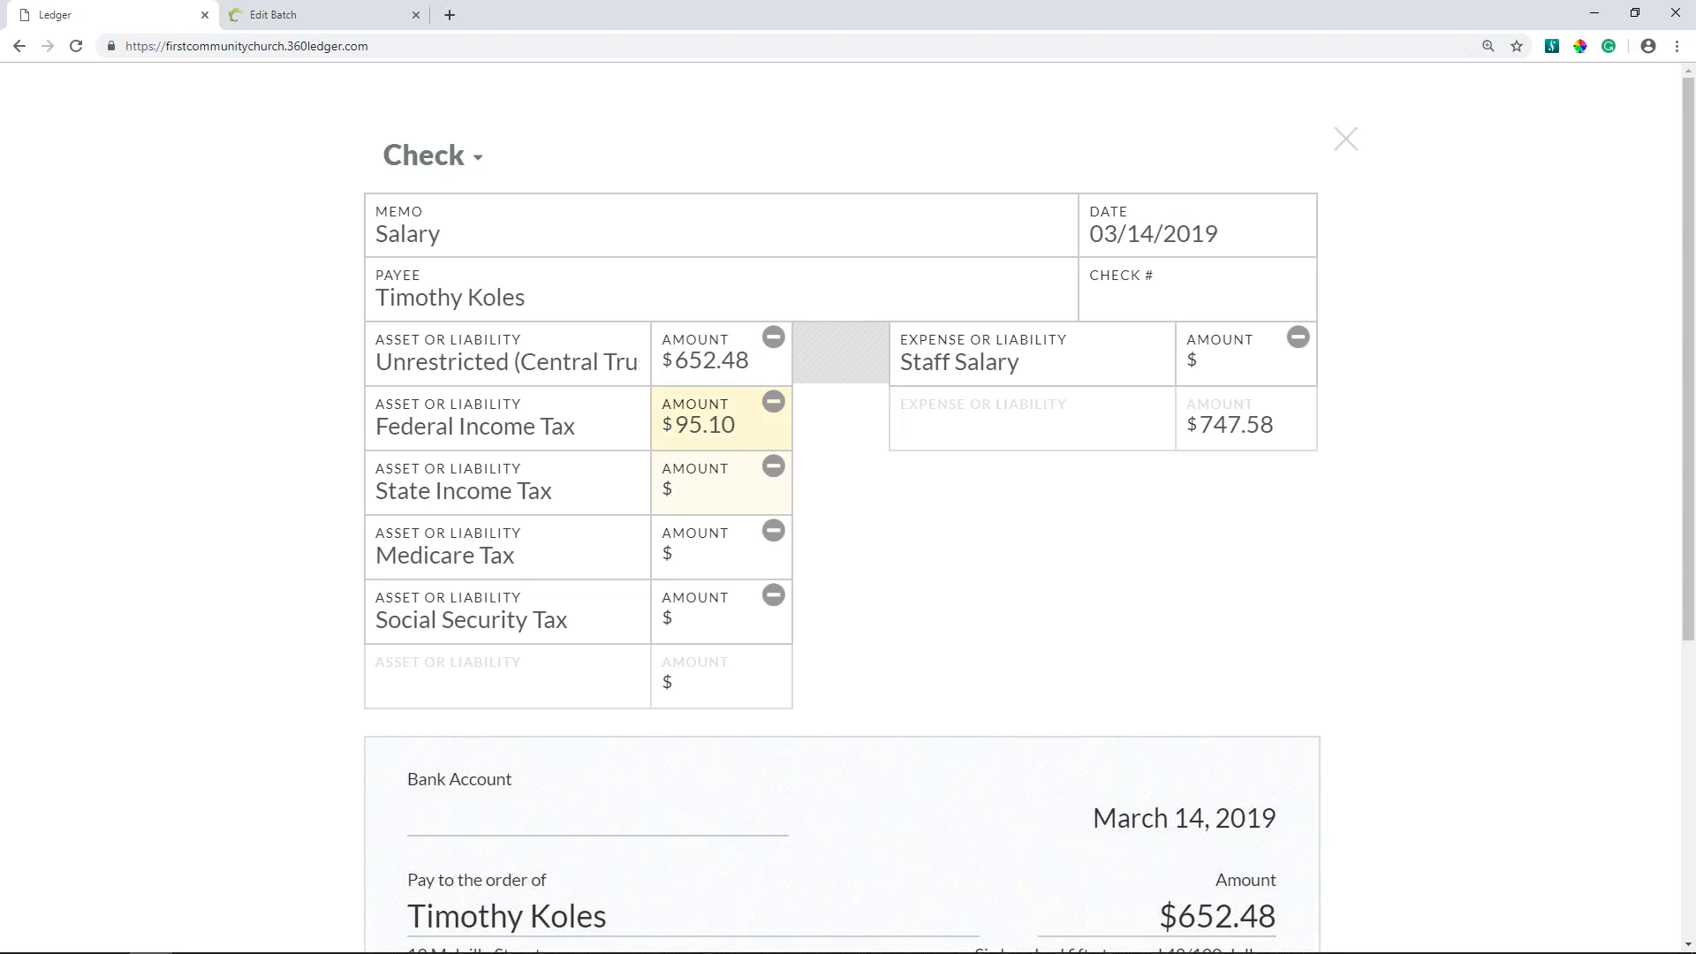
- Enter $22 for State Income Tax, $51.67 for Medicare Tax, $12.08 for Social Security Tax and $833.33 for Staff Salary
left_click(714, 487)
type("22.00")
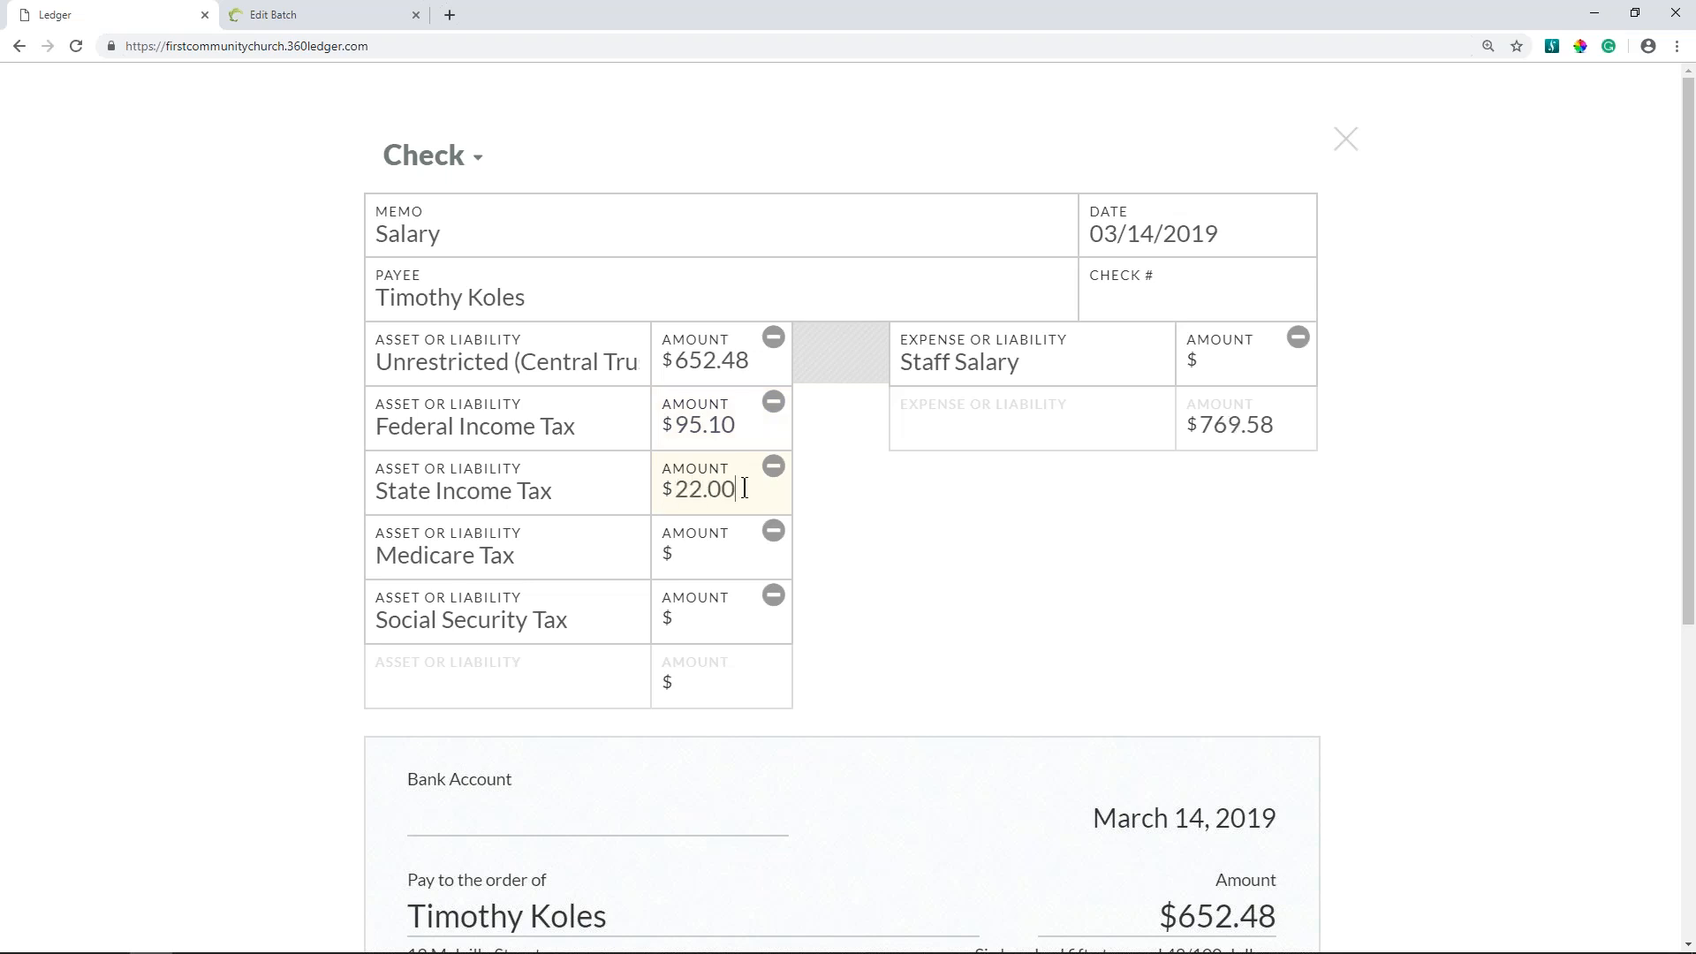
key("BackSpace")
key("BackSpace")
left_click(710, 567)
type("51.67")
left_click(707, 619)
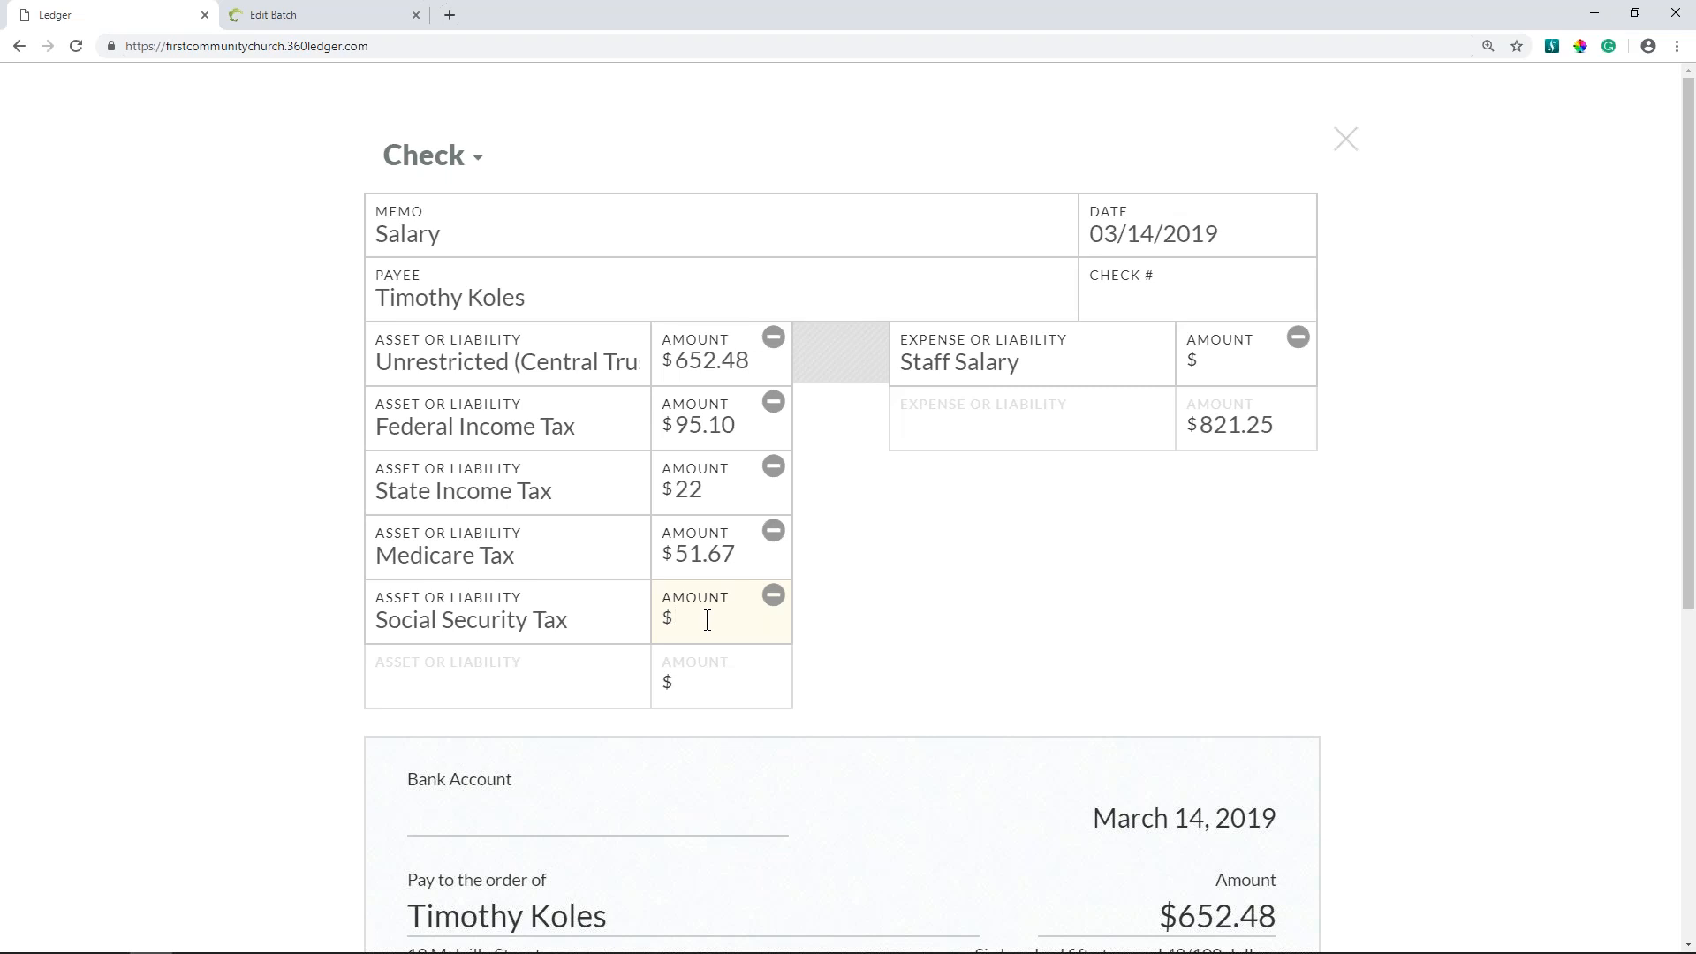
type("12.08")
left_click(1236, 361)
type("833.33")
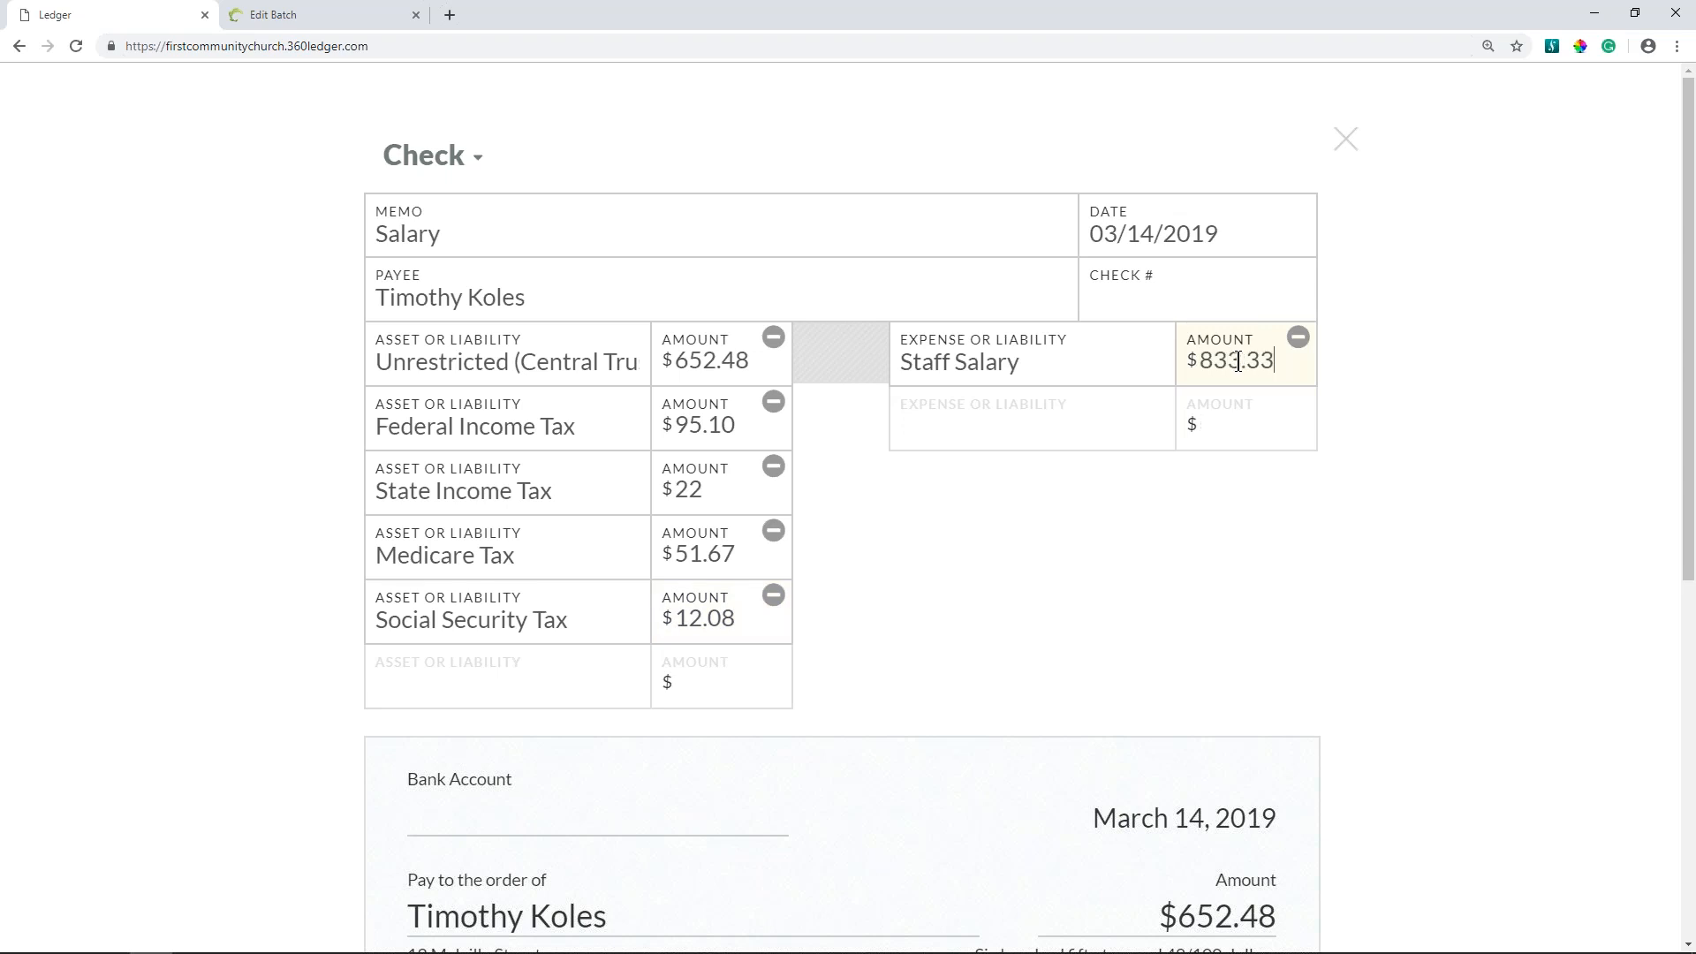
- Review the debits and credits of the salary check and save it
scroll(1265, 559, "down", 6)
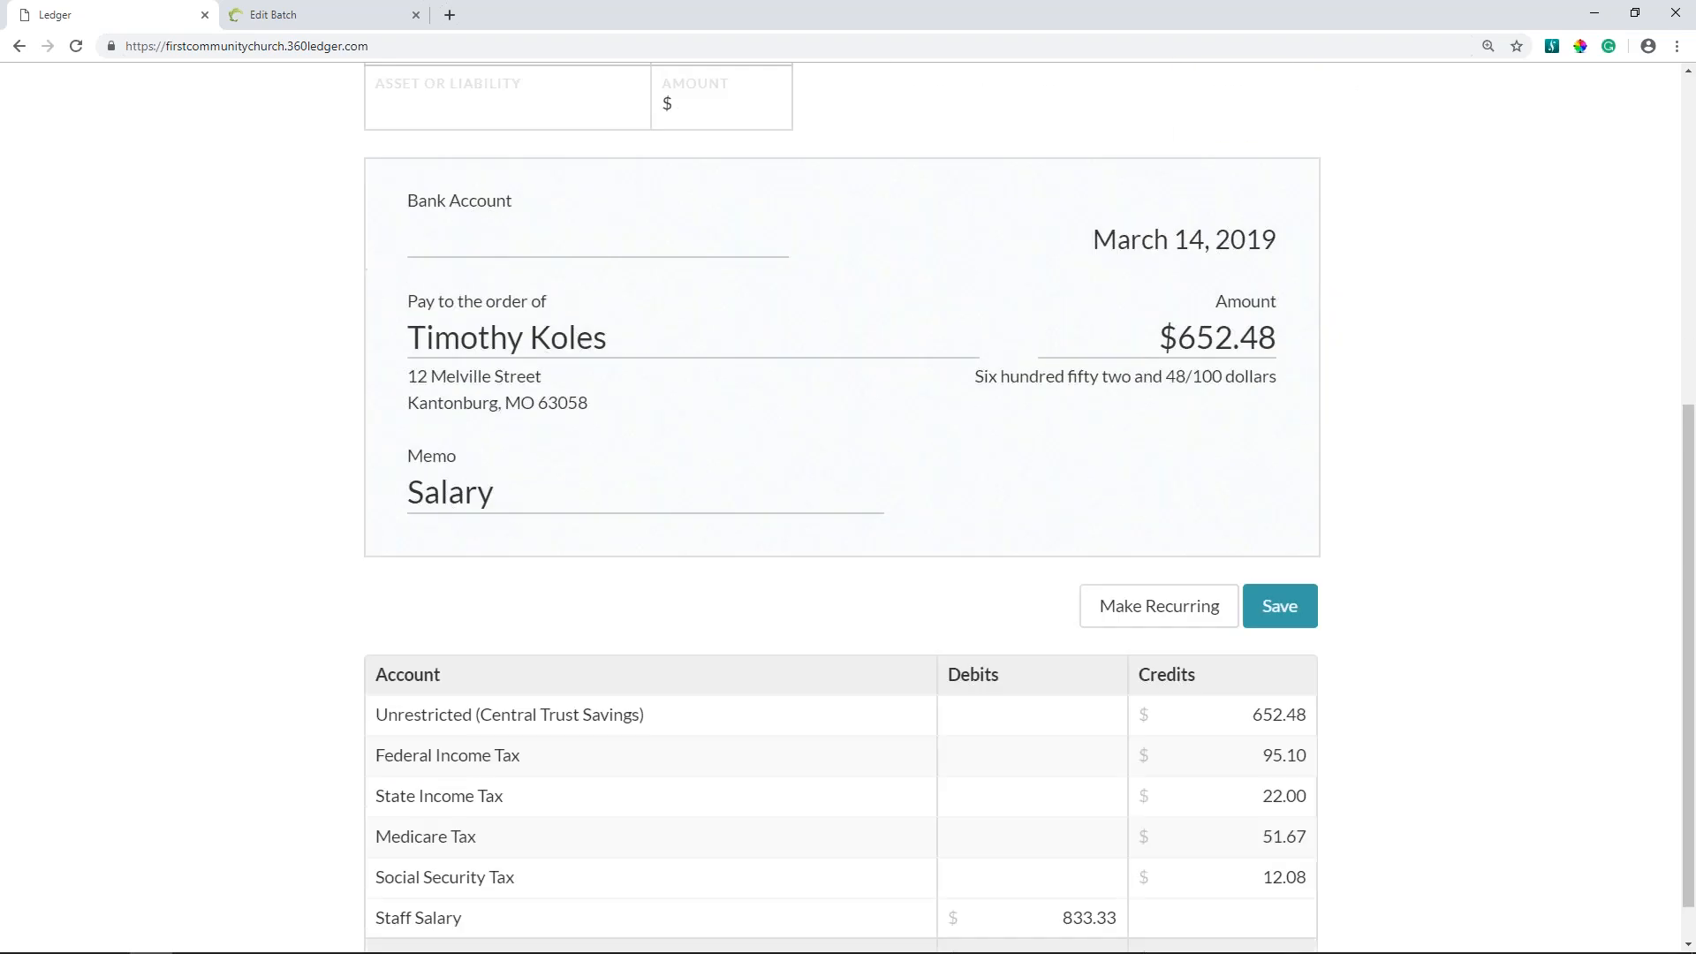
scroll(1265, 559, "down", 1)
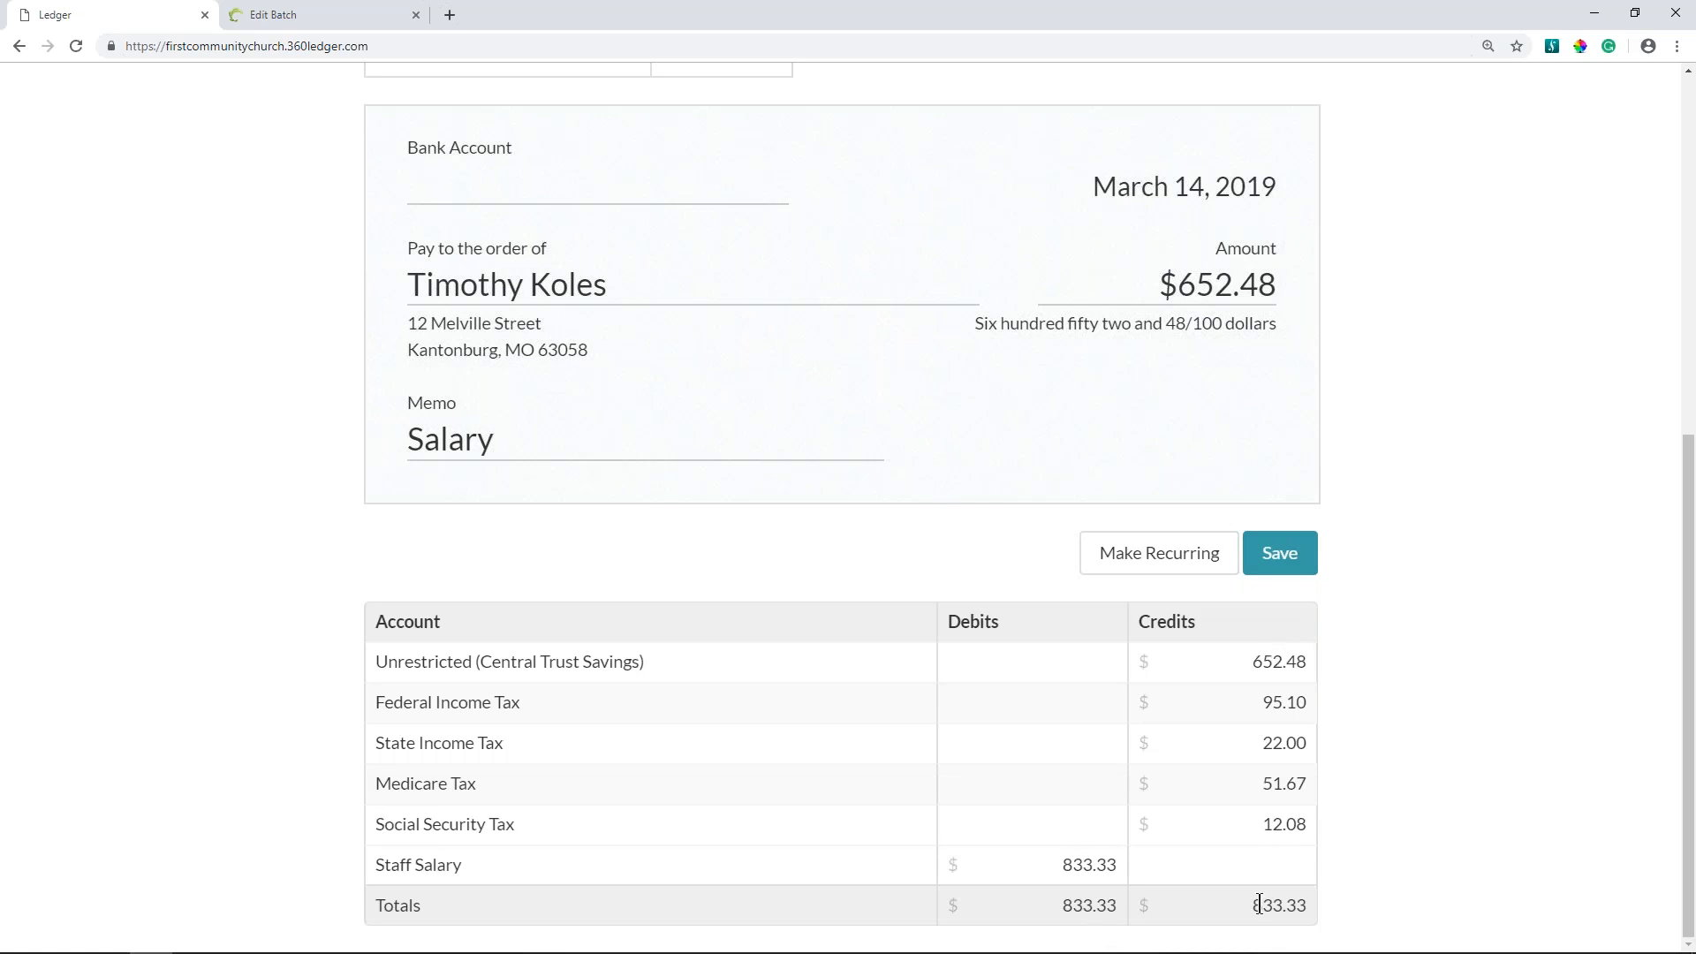
left_click(1141, 704)
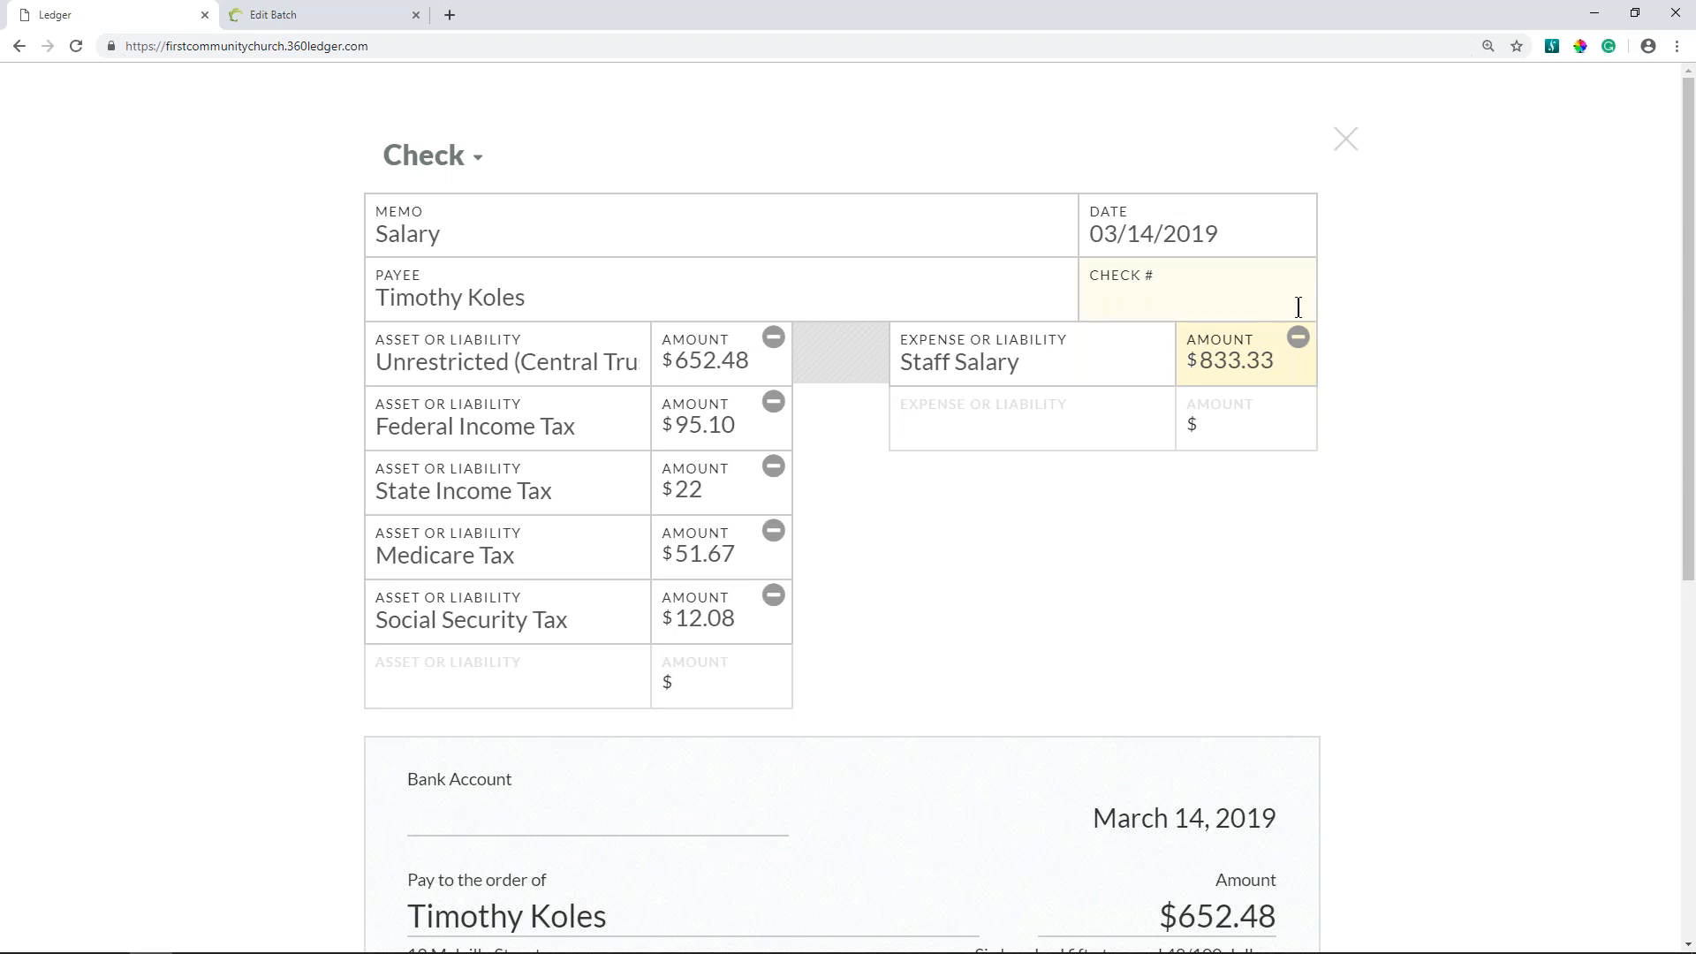
scroll(1294, 326, "down", 5)
scroll(1260, 458, "down", 2)
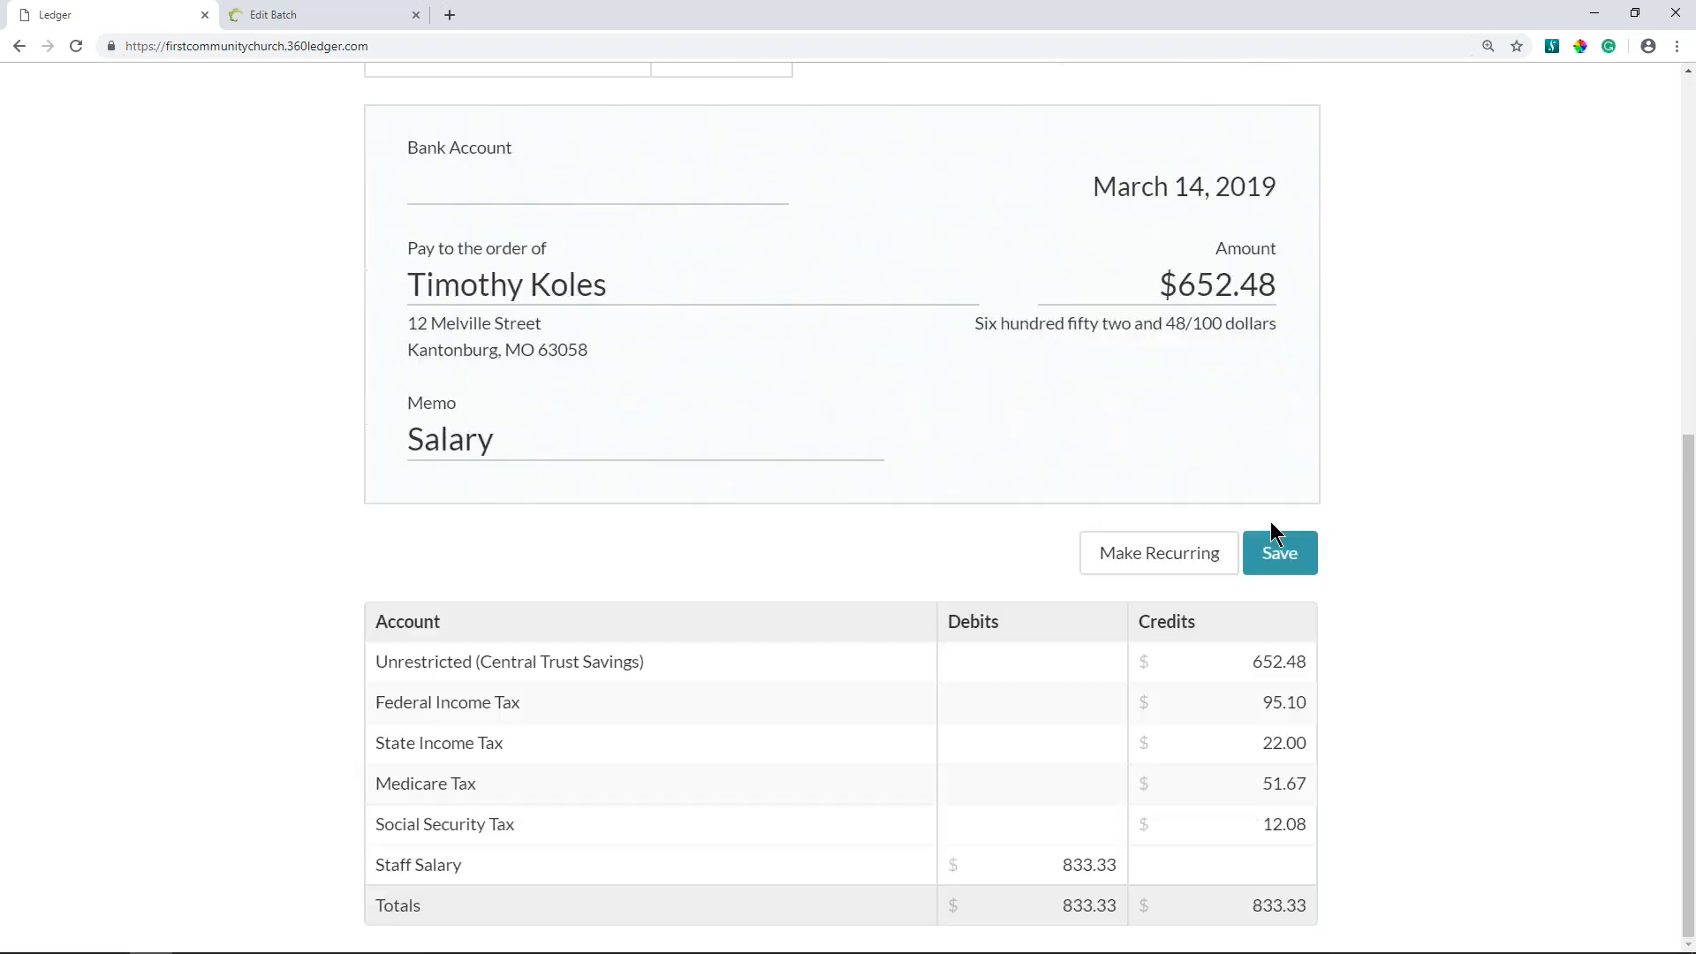
left_click(1274, 552)
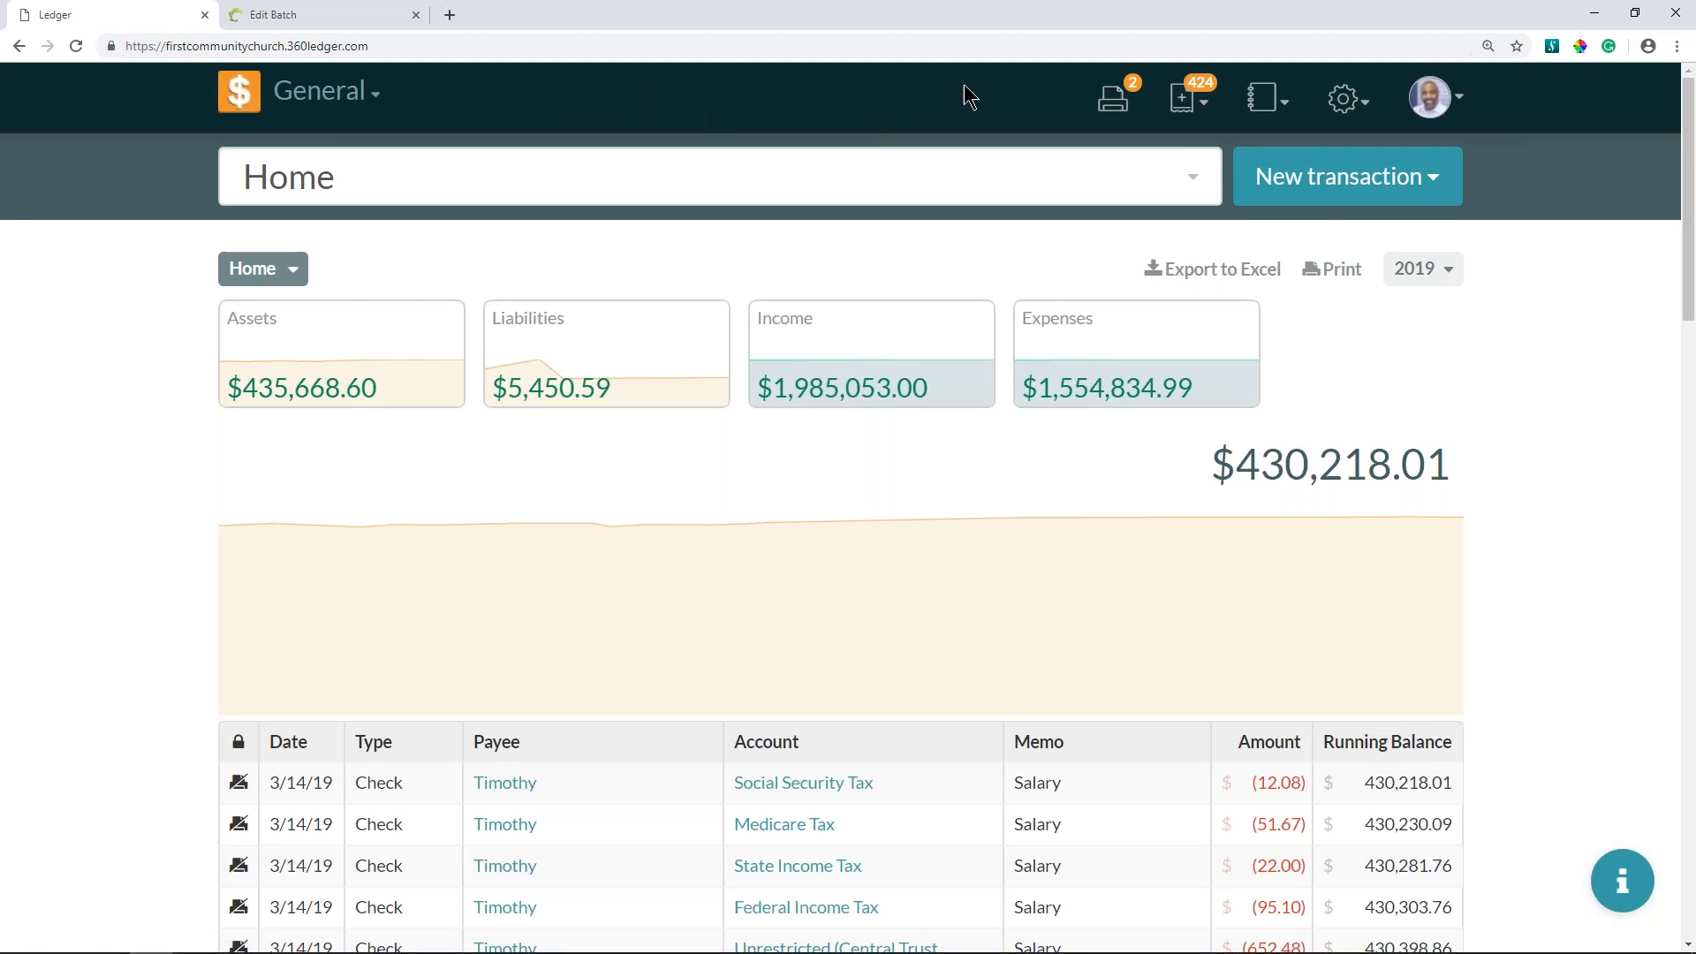
- Open the print queue and select the Ameren Electric check for printing
left_click(1109, 104)
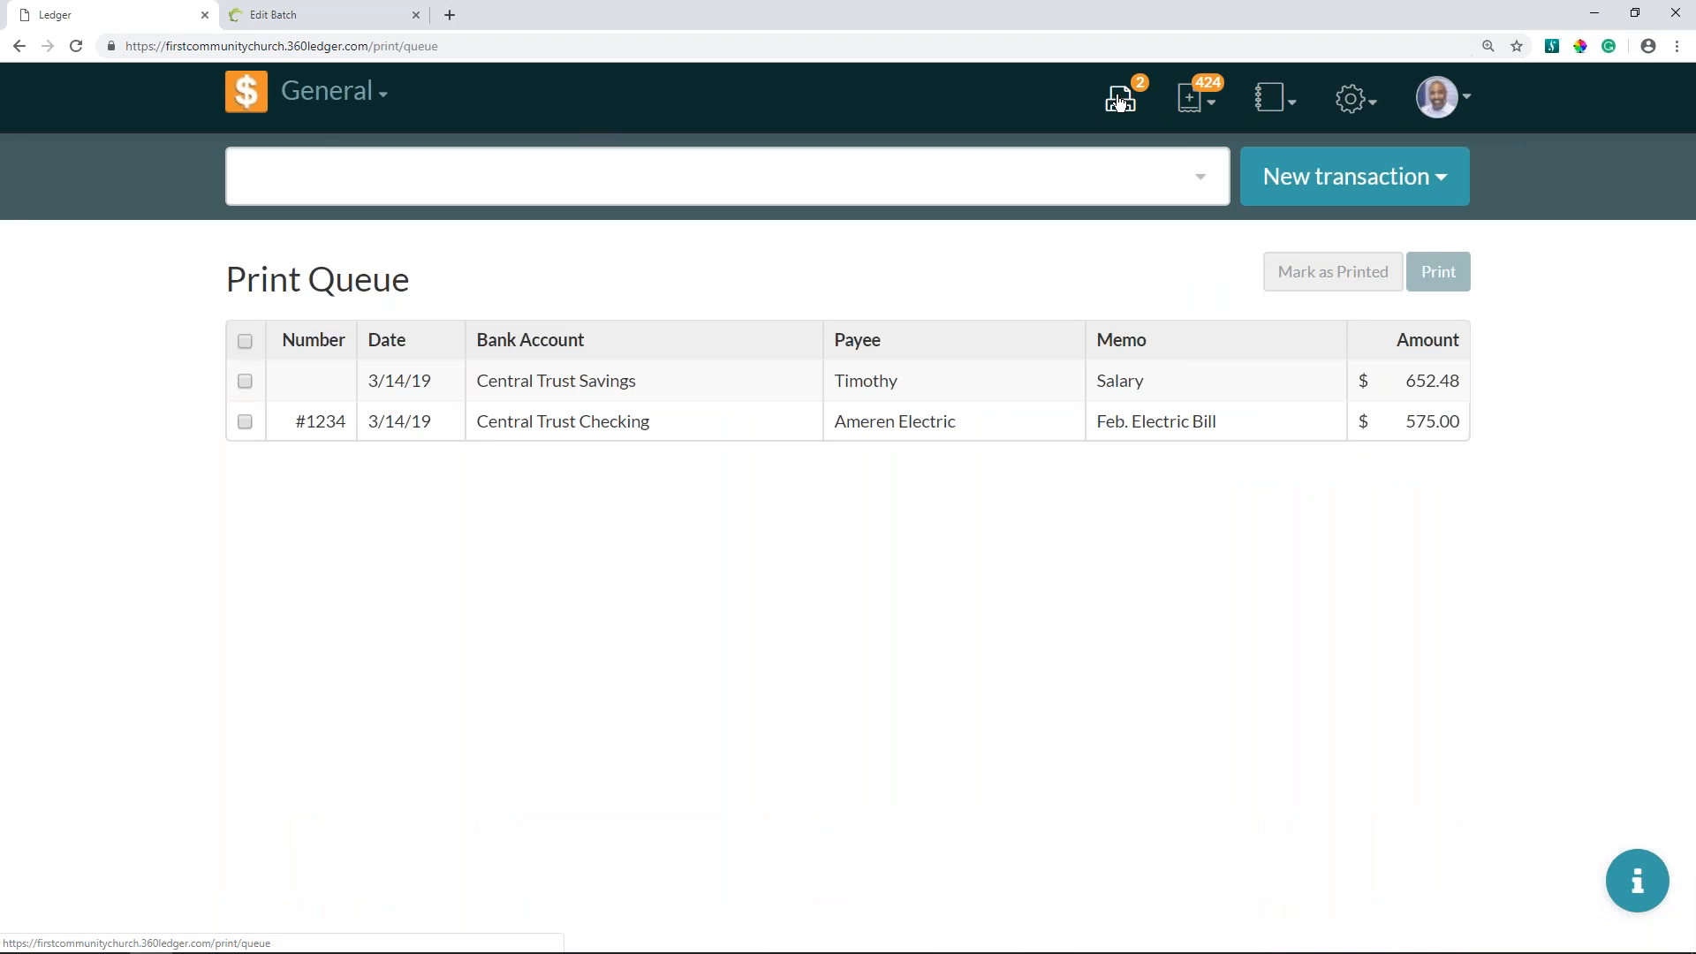
left_click(245, 423)
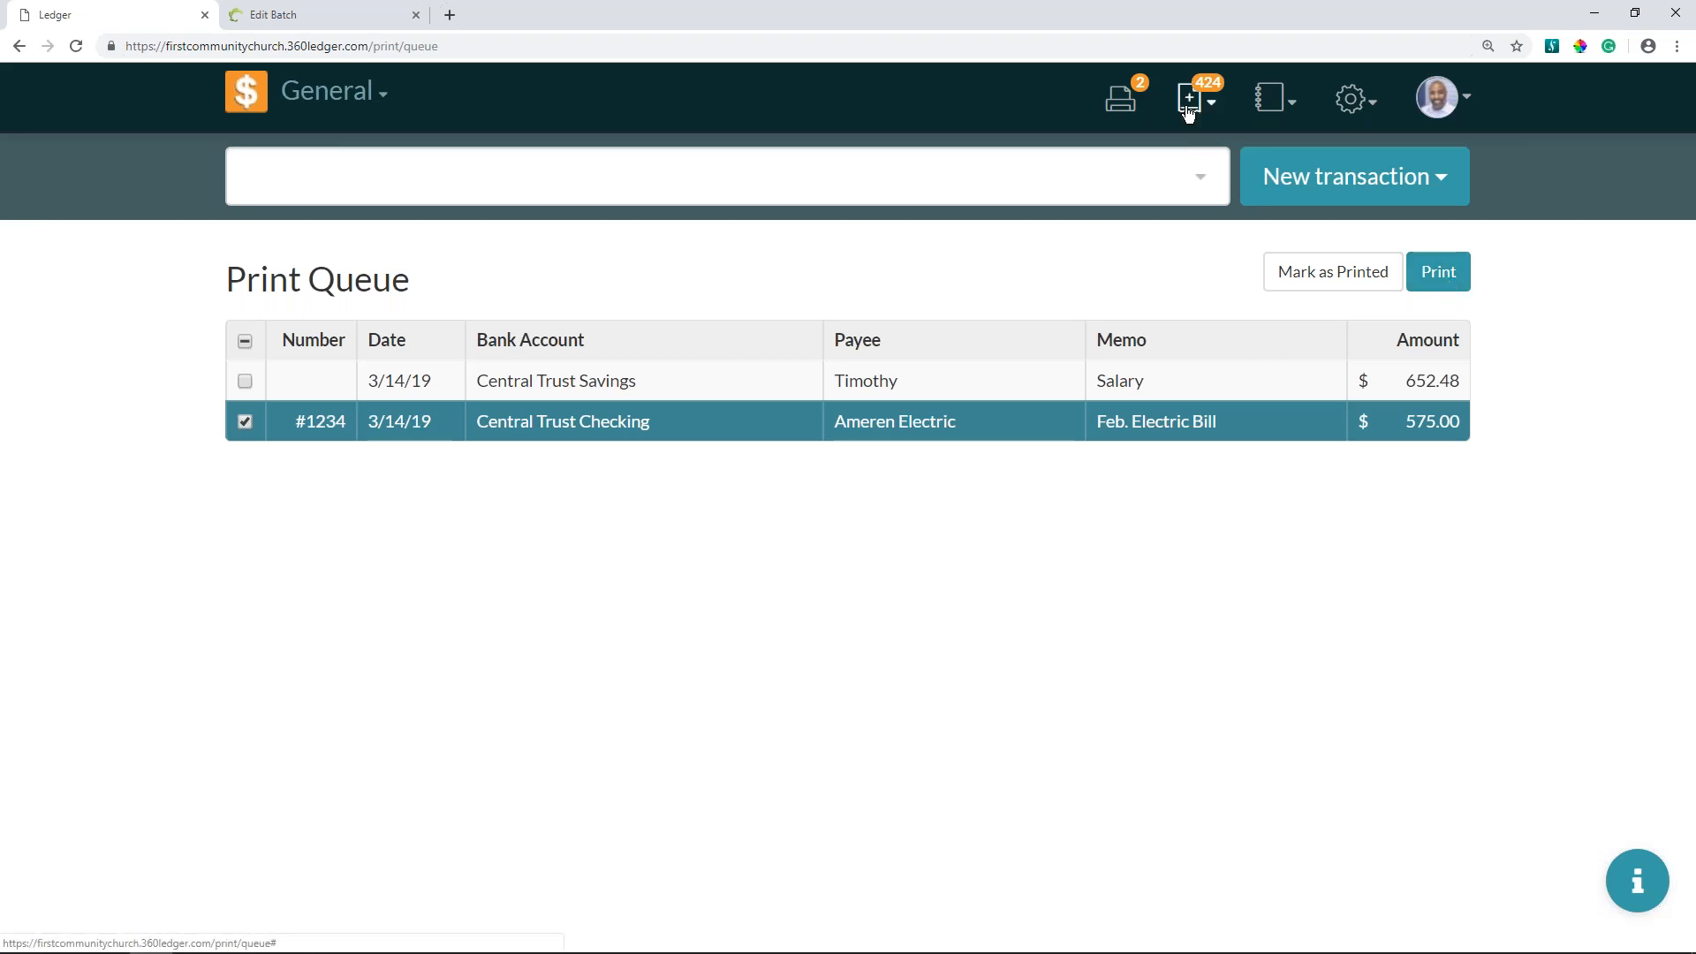
- Open the salary check from the home ledger, review its check number field, and close it
left_click(247, 94)
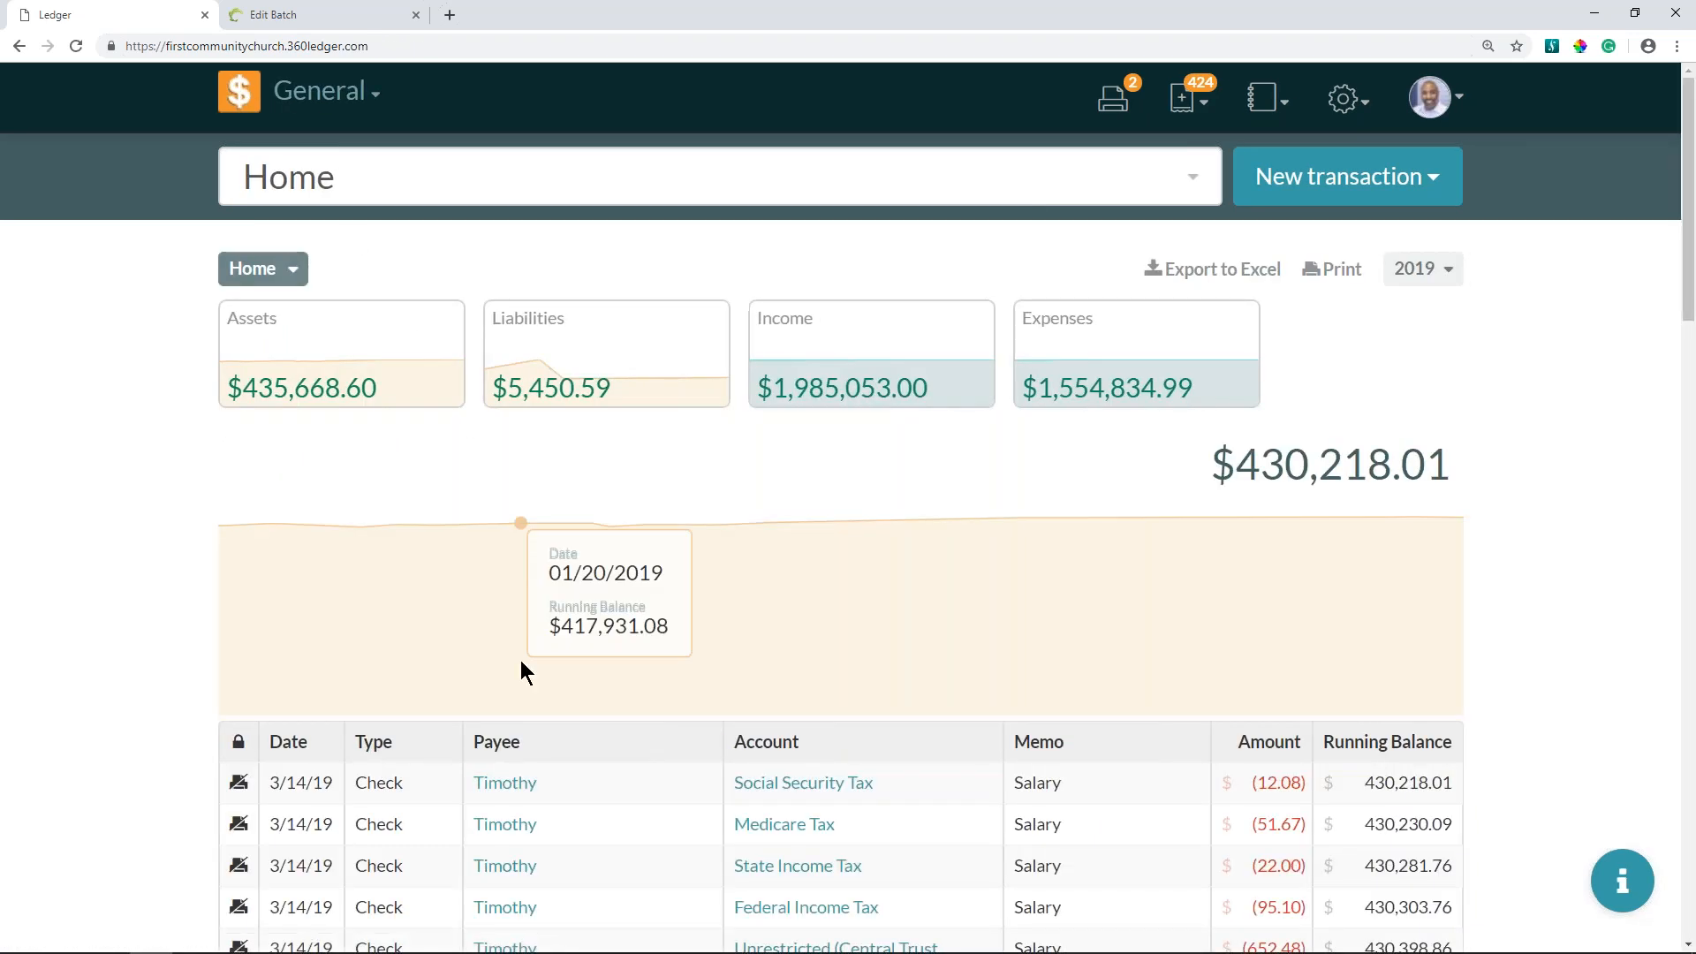
left_click(404, 793)
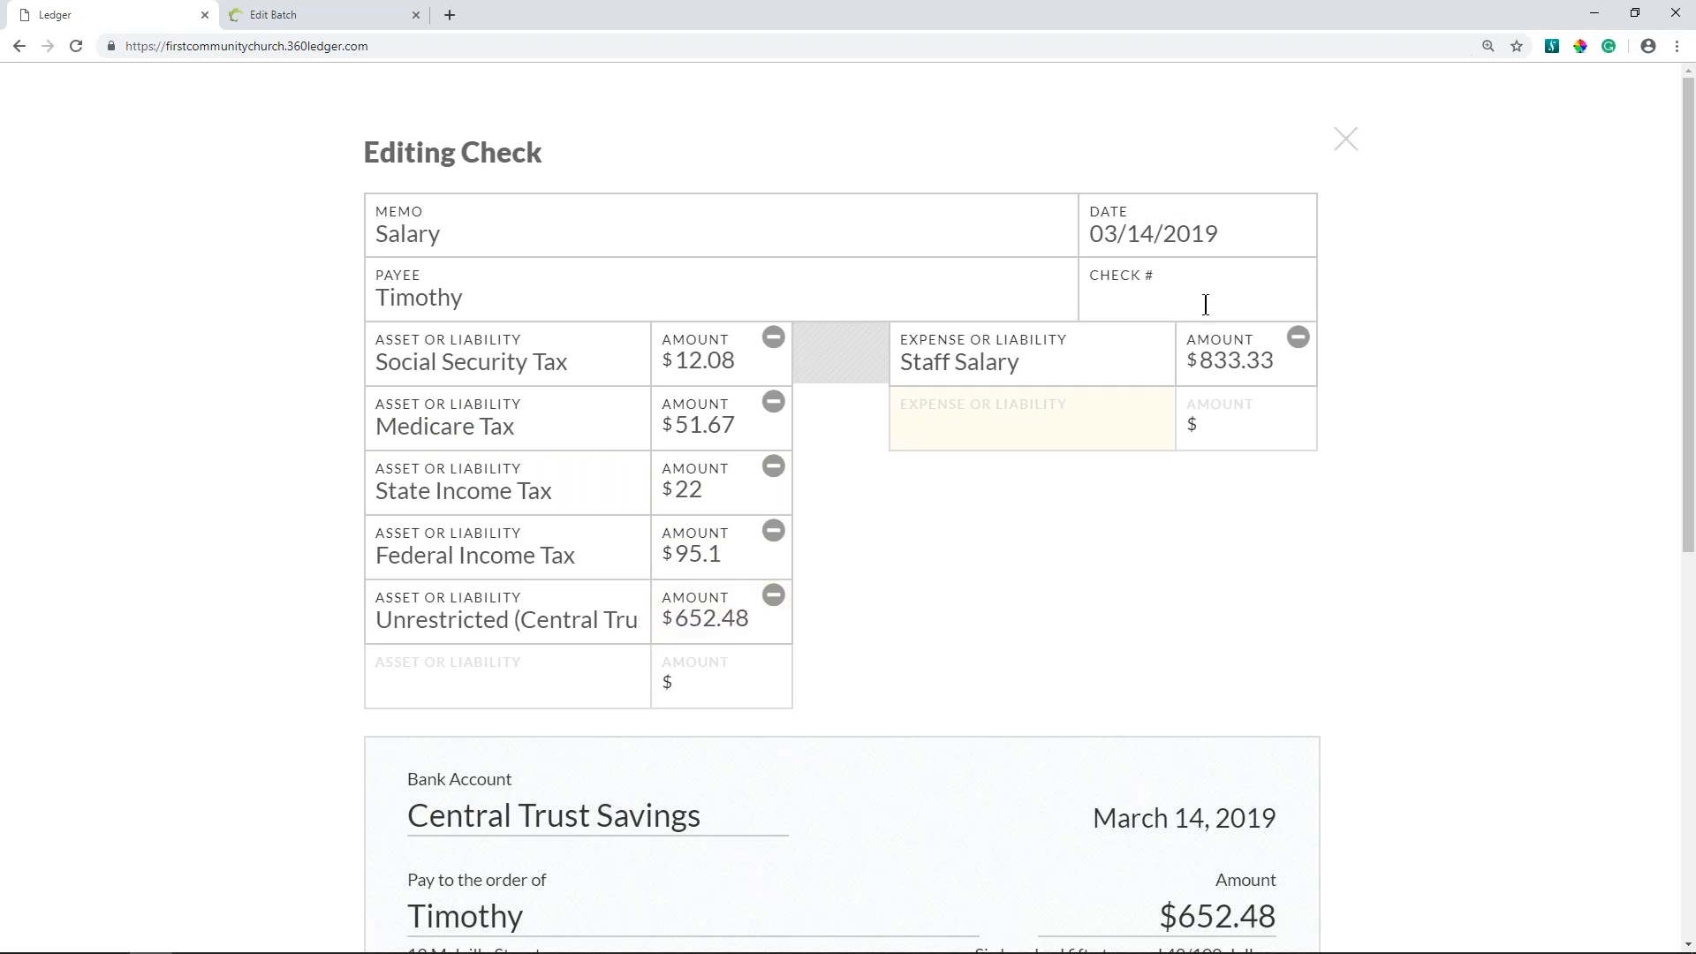
left_click(1349, 138)
- Mark the Ameren Electric check in the print queue as printed
left_click(1117, 100)
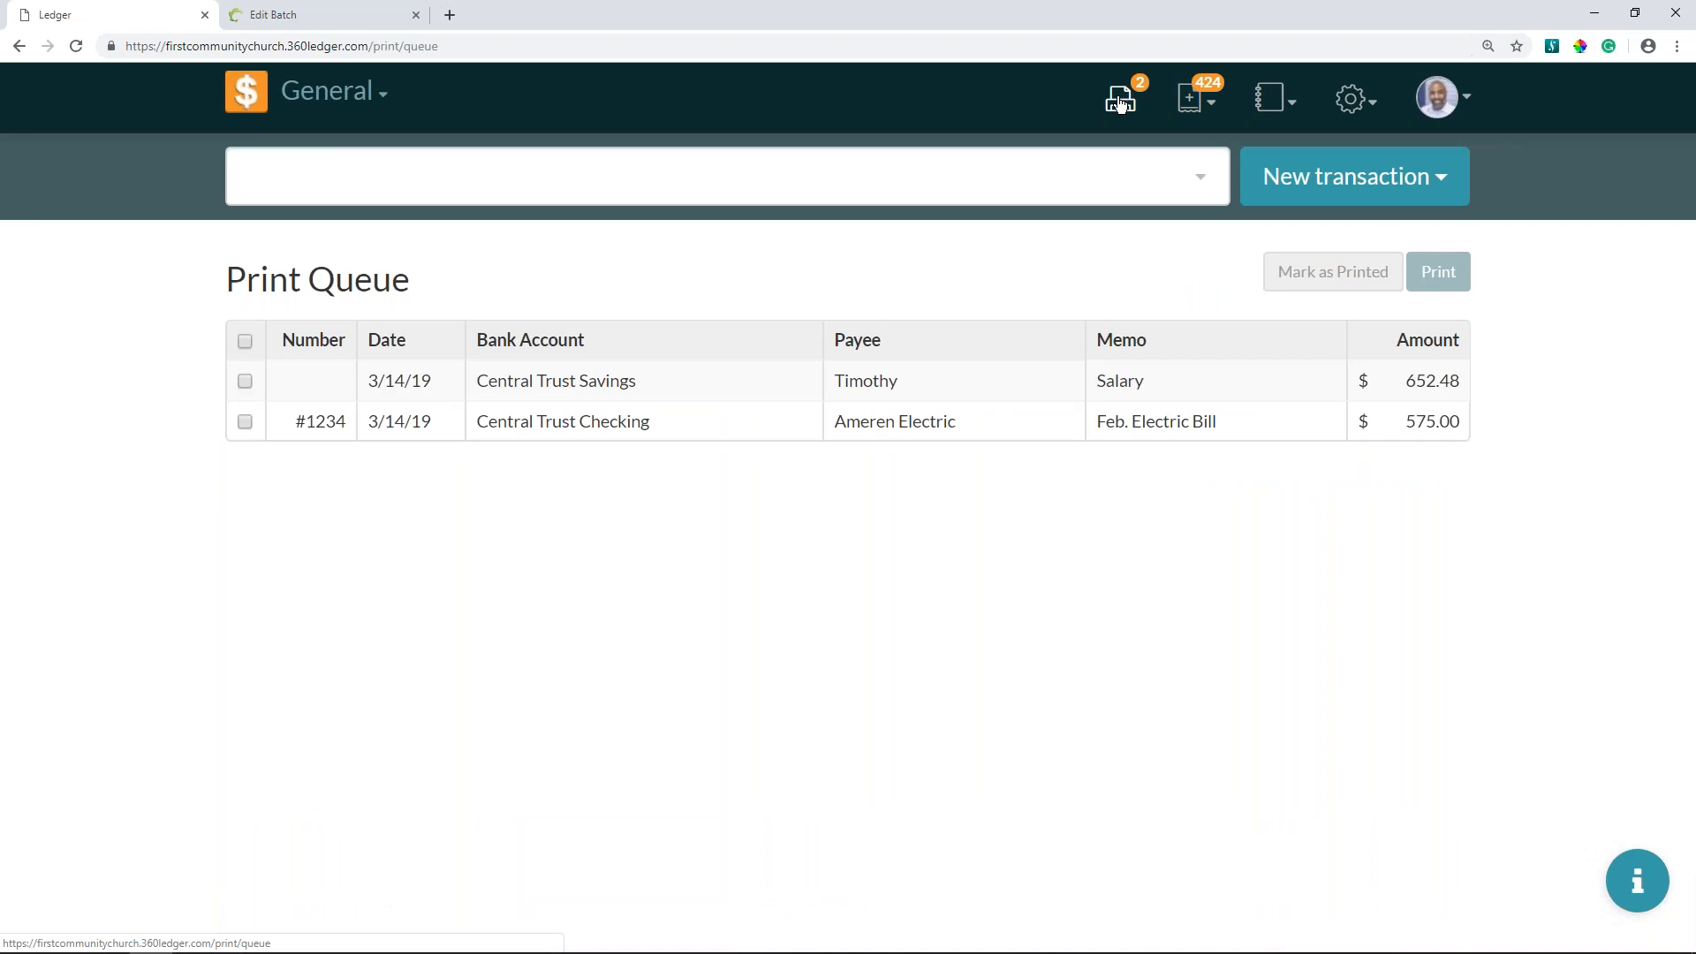
left_click(246, 422)
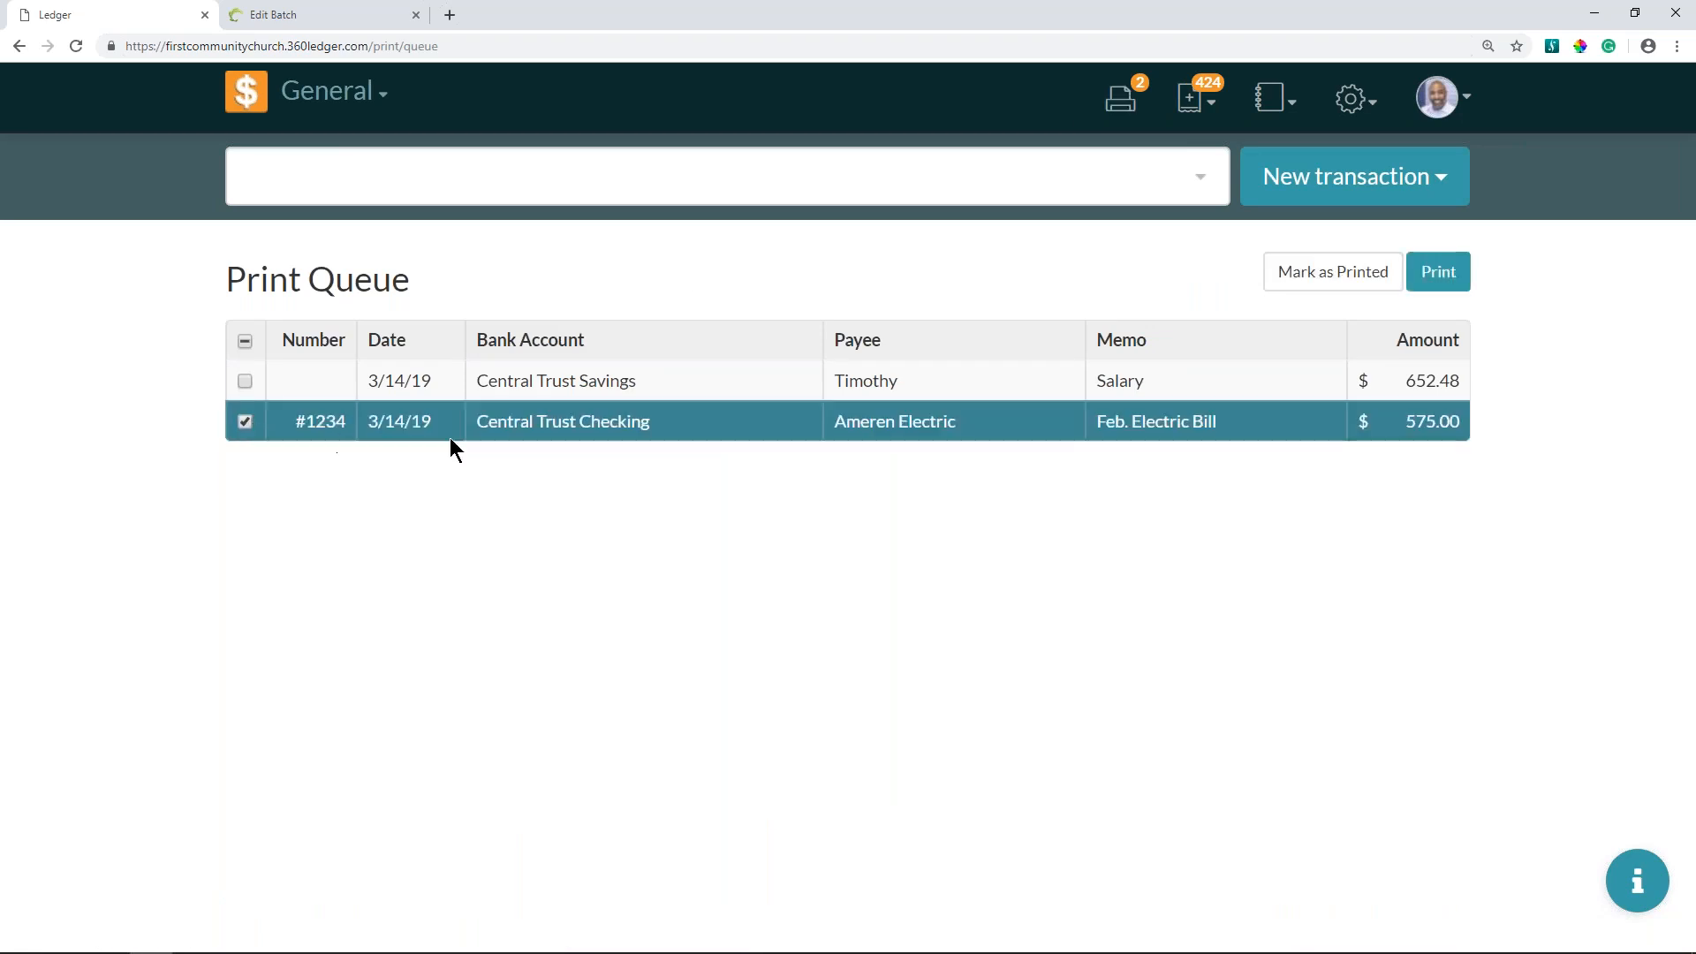
left_click(1324, 274)
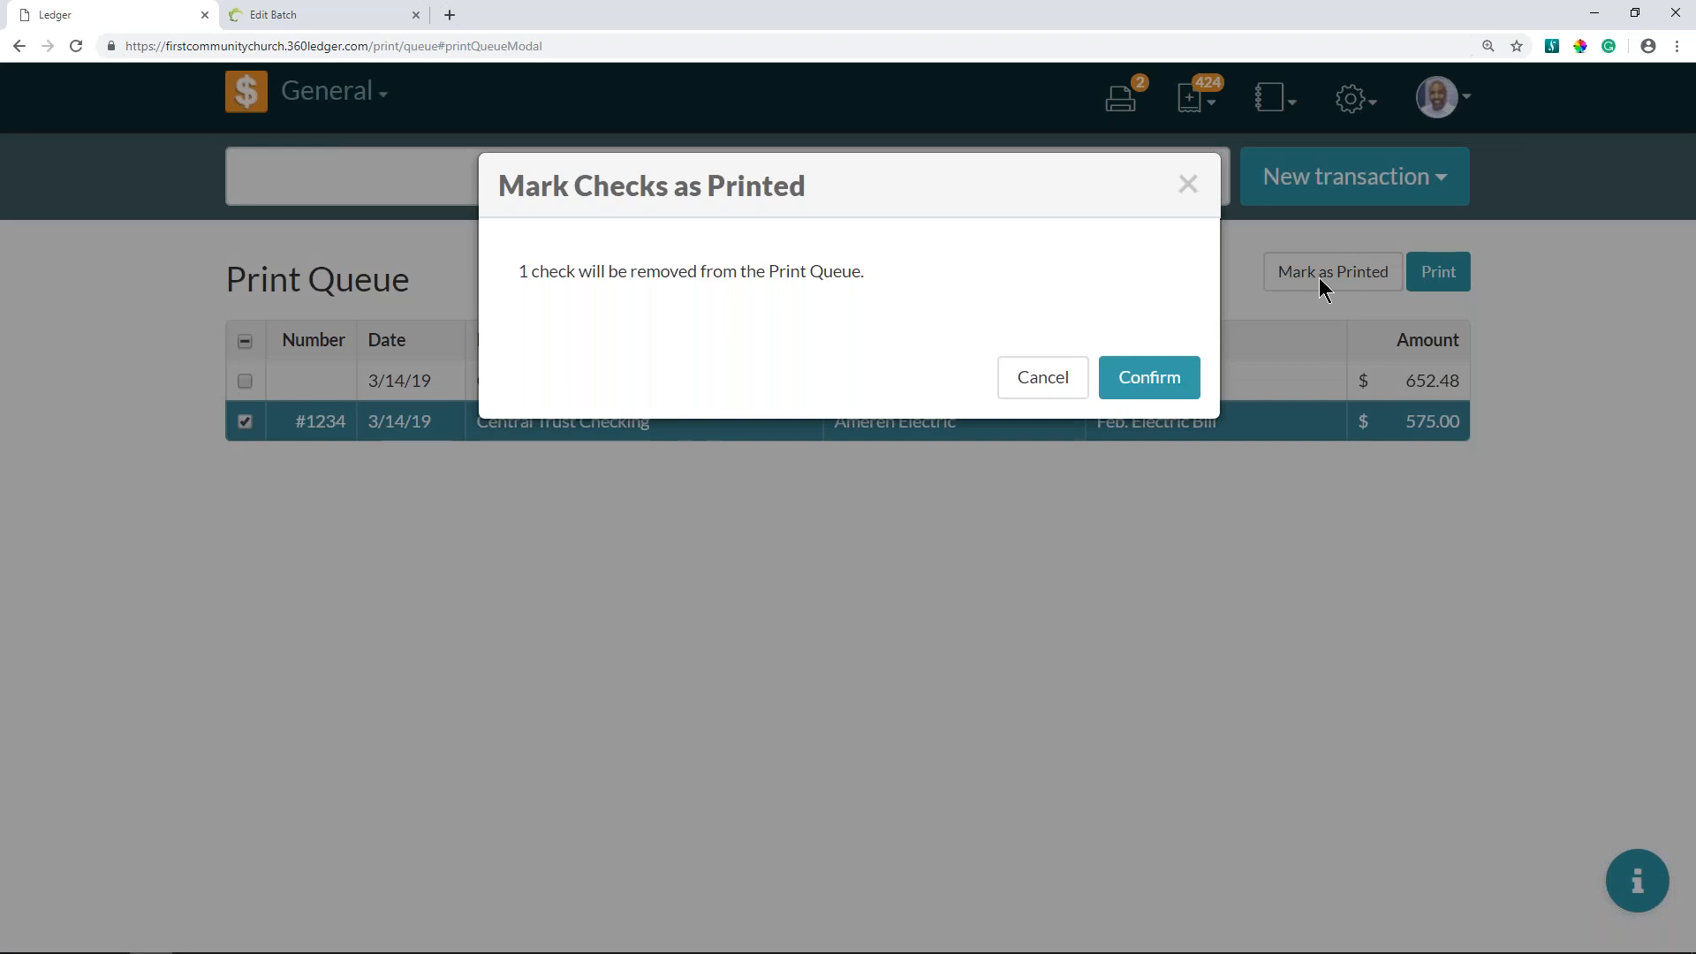
left_click(1177, 380)
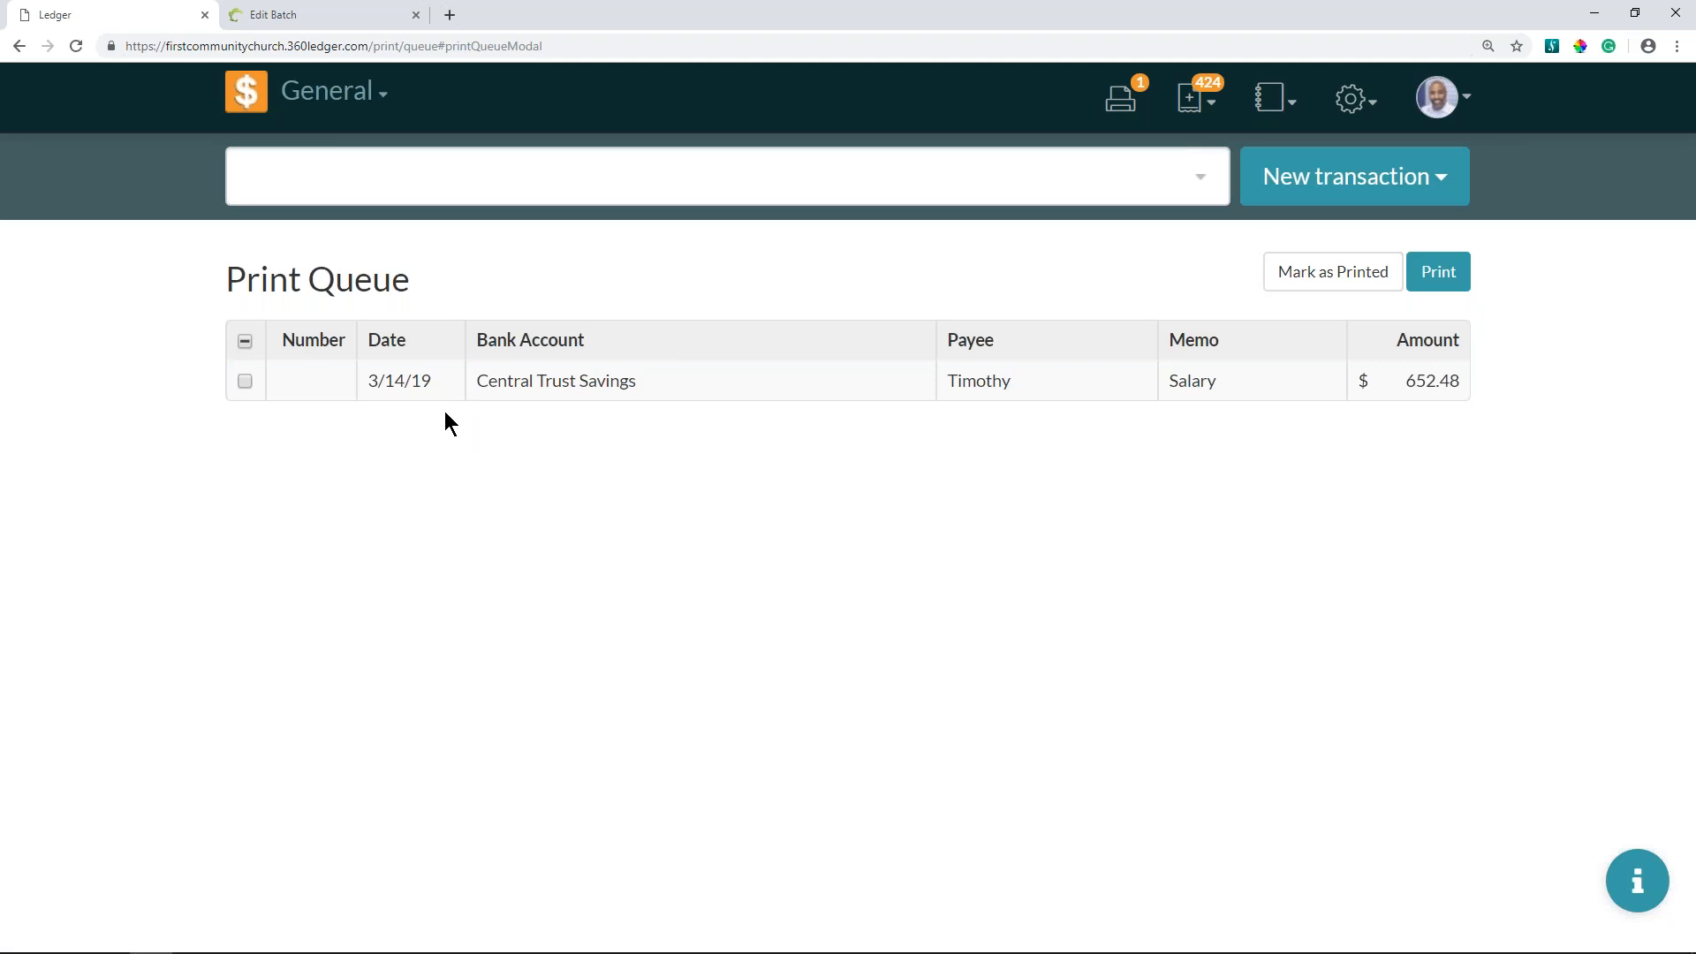
- Return to the home ledger and compare the print status of the salary and electric bill checks
left_click(255, 100)
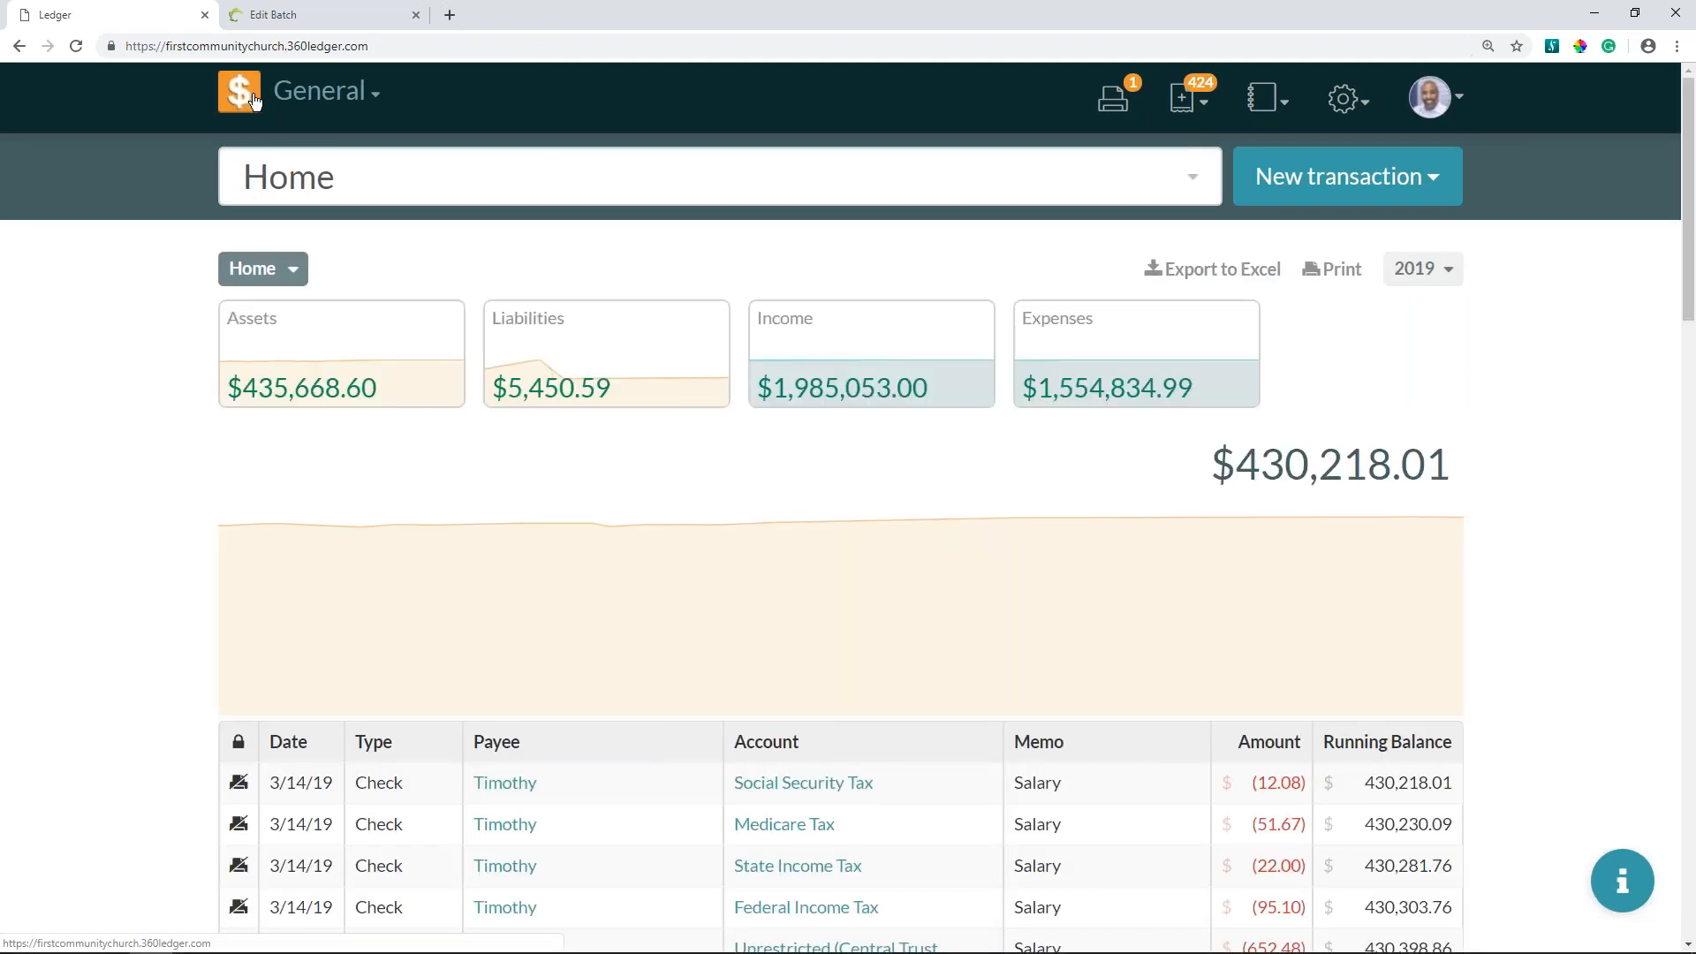
scroll(247, 738, "down", 3)
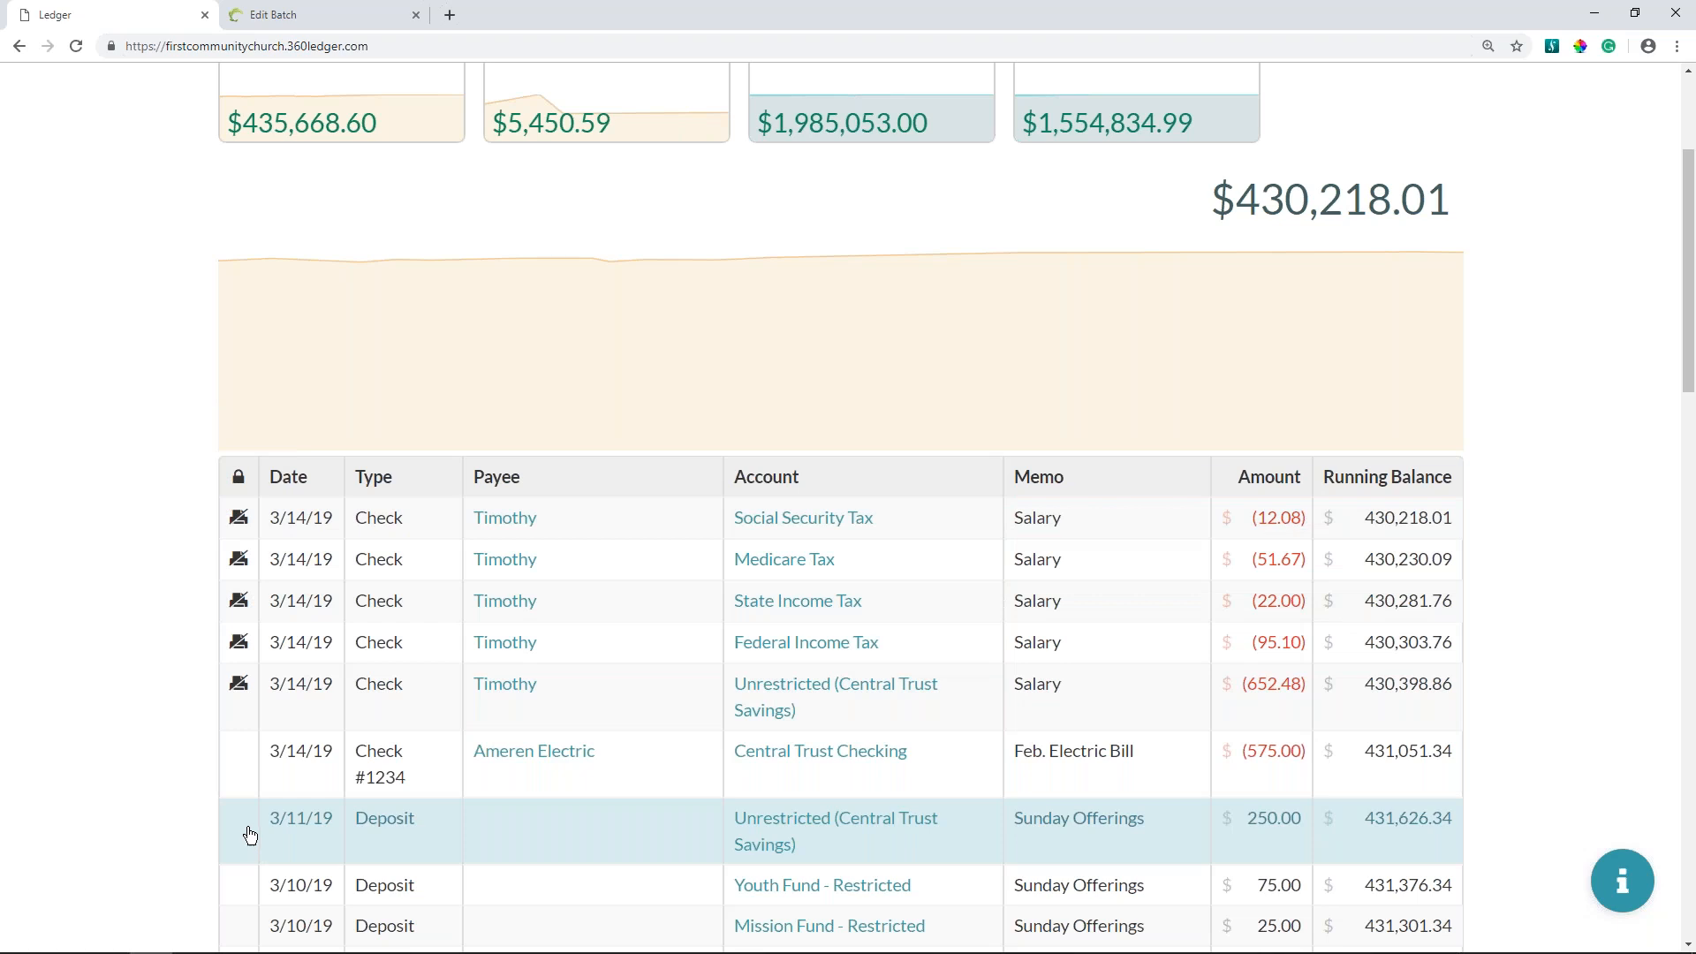
scroll(583, 512, "up", 3)
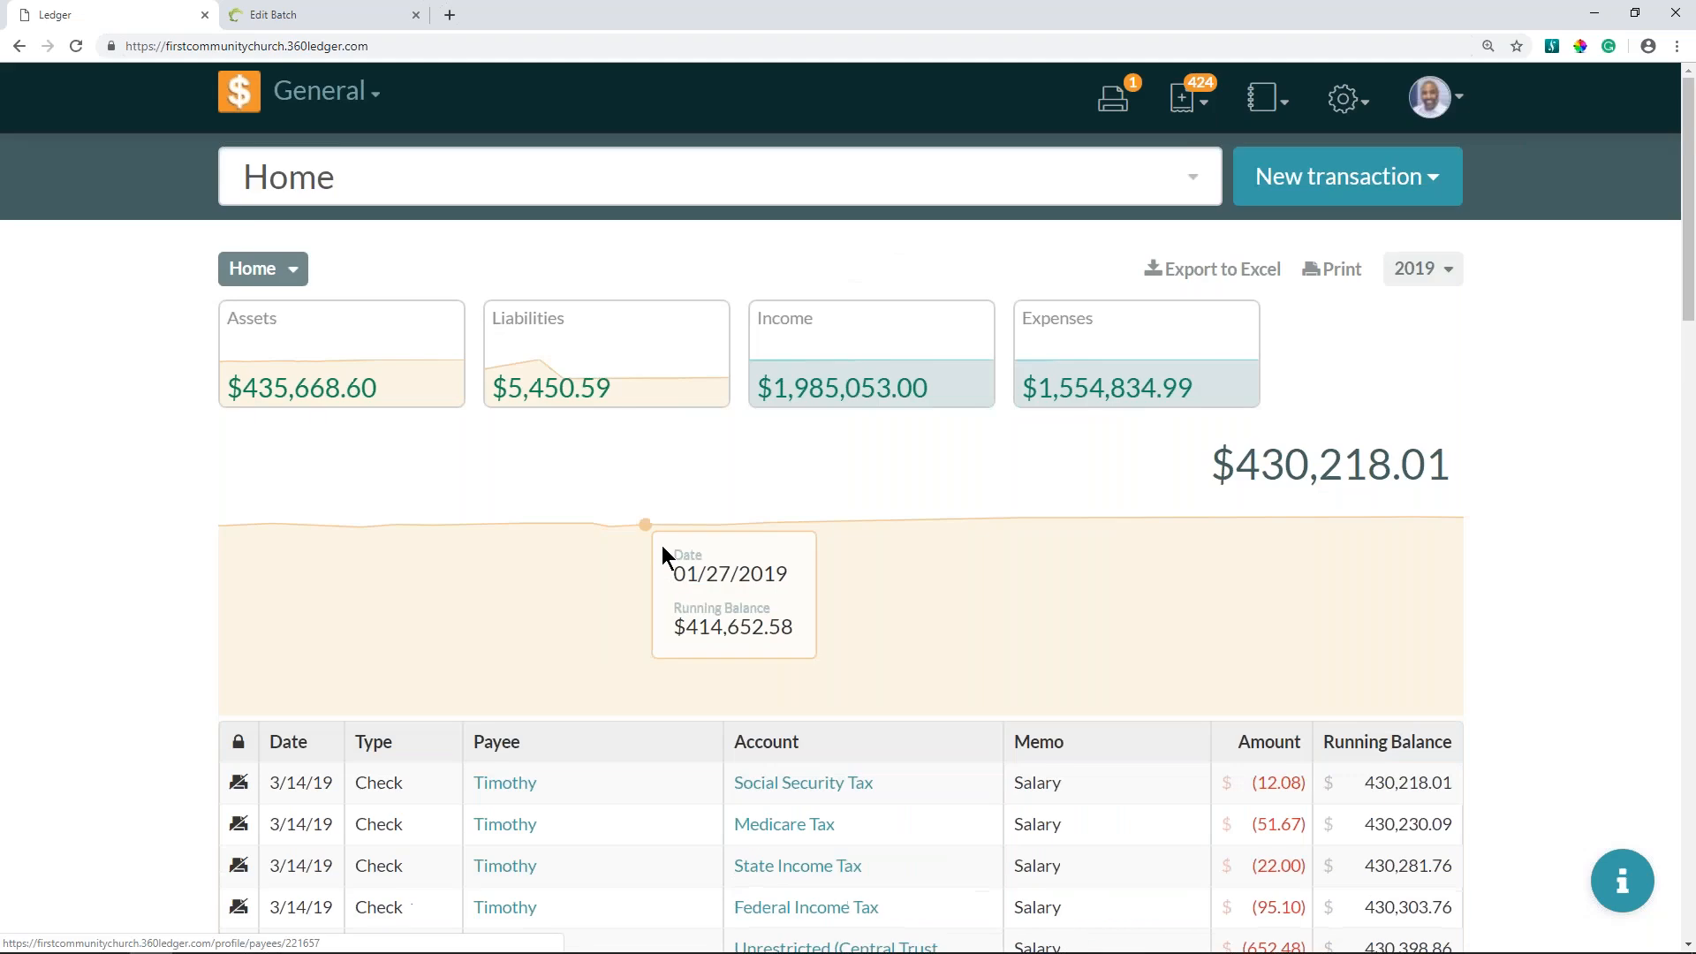
- Open the print preview of the salary check from the print queue and examine the check and its expense and deduction stubs
left_click(1112, 101)
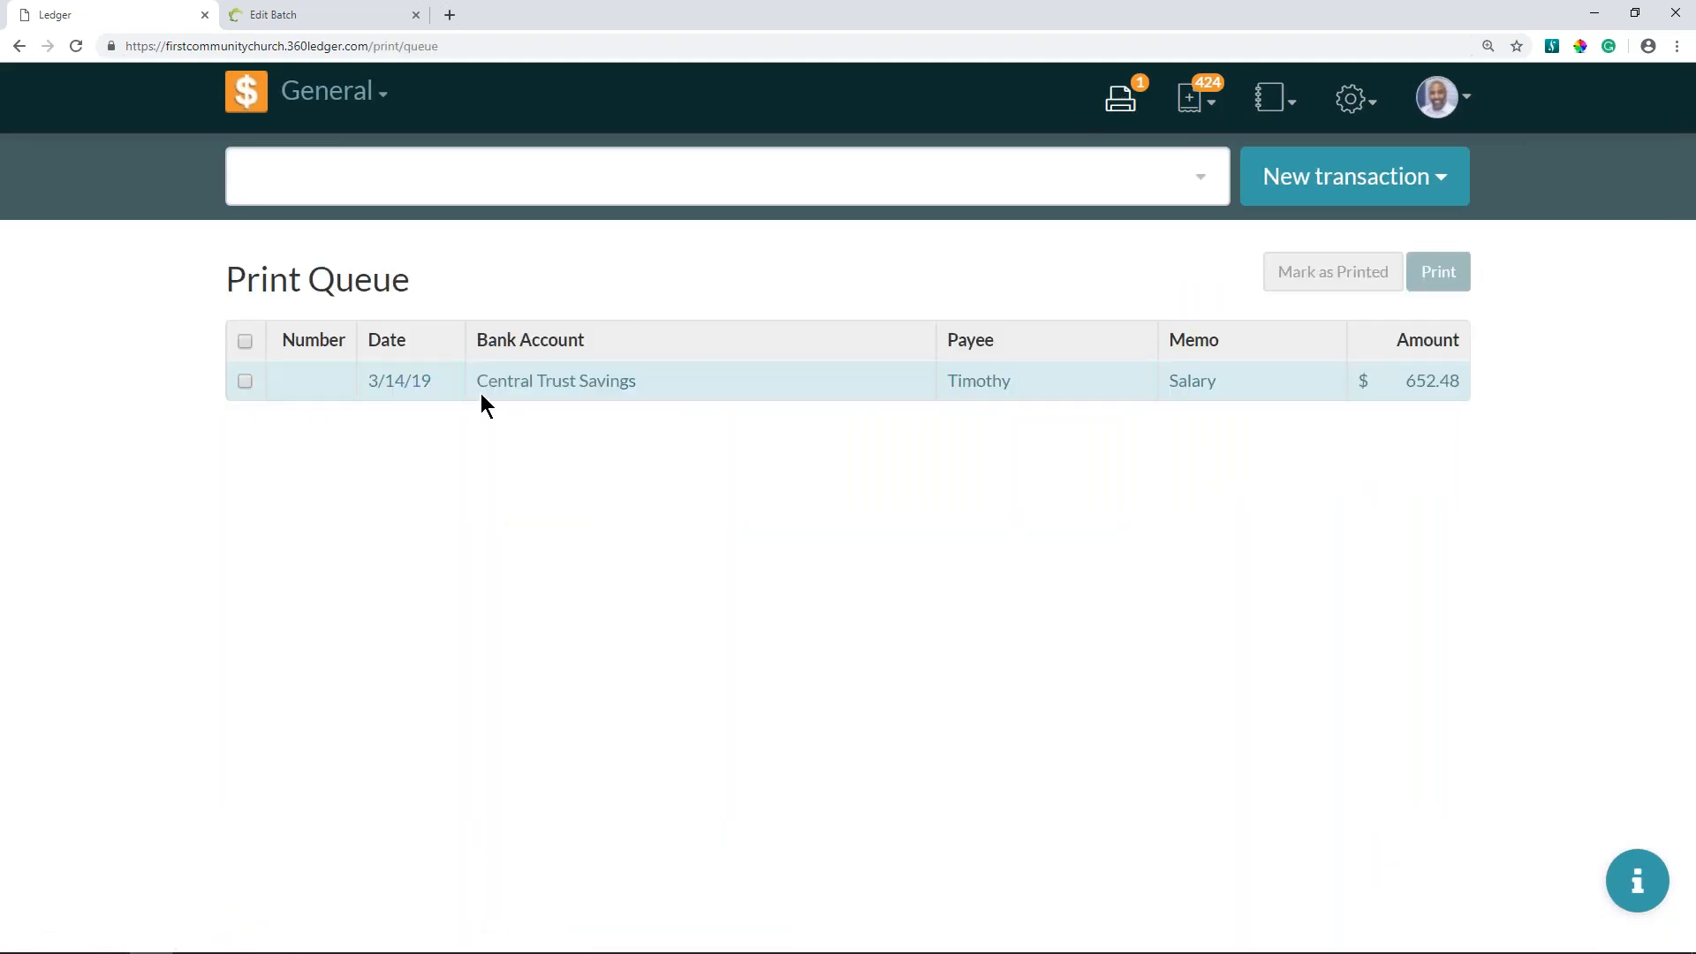
left_click(245, 381)
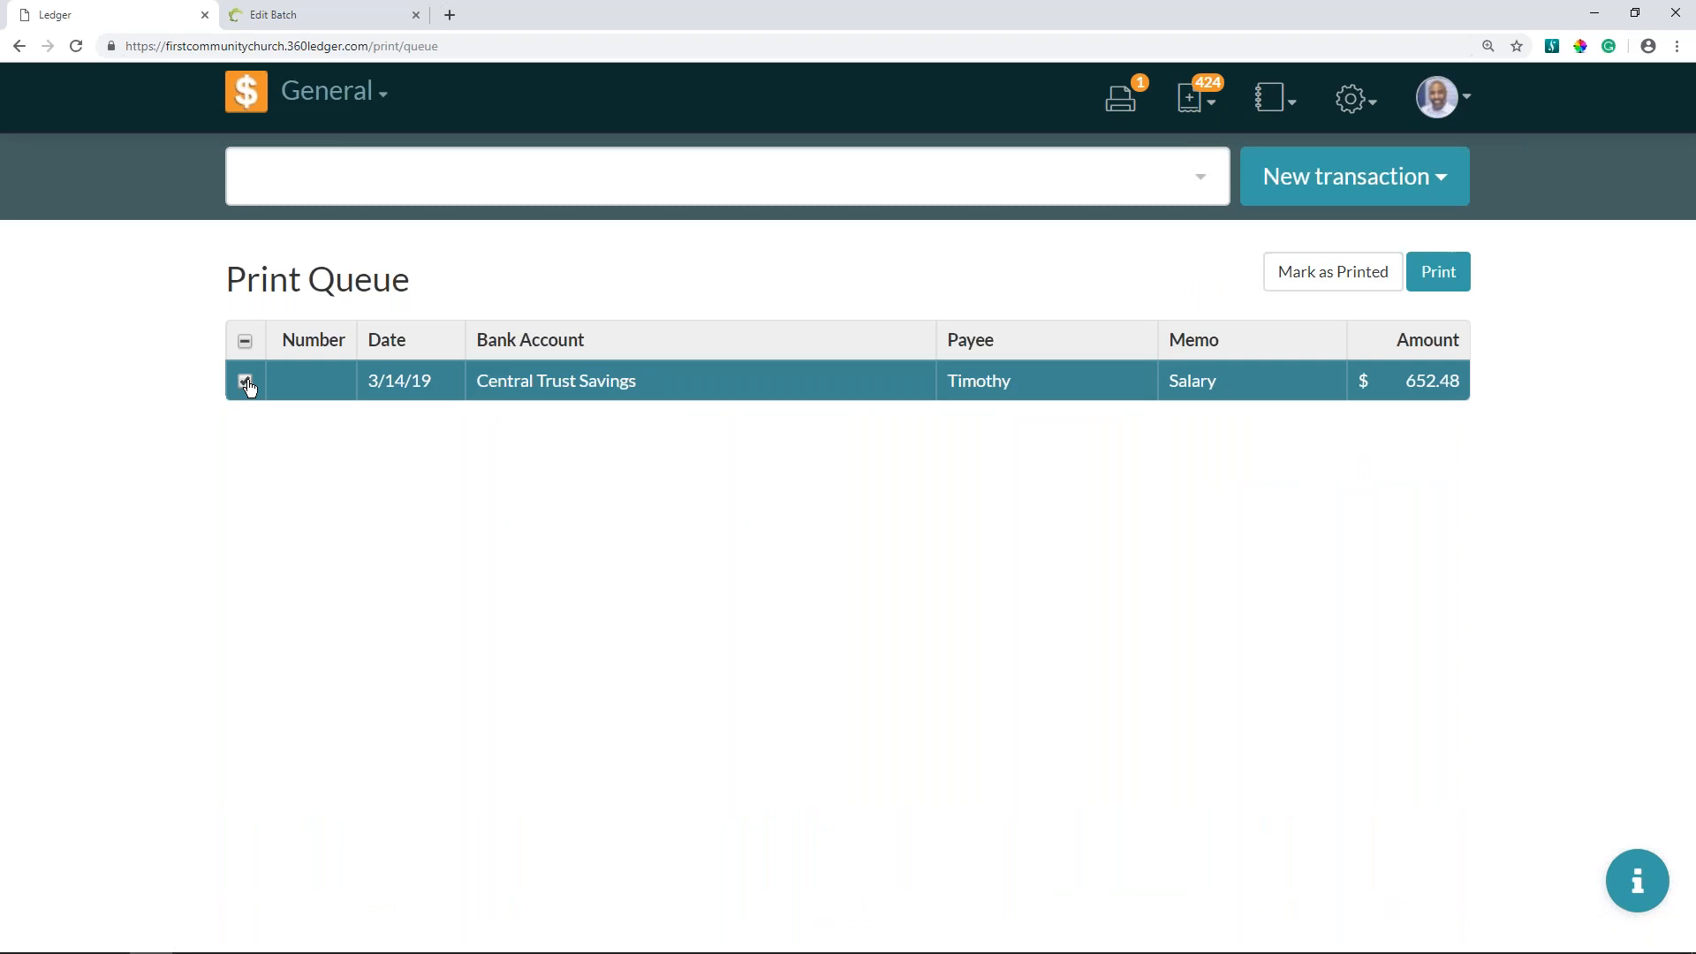
left_click(1459, 277)
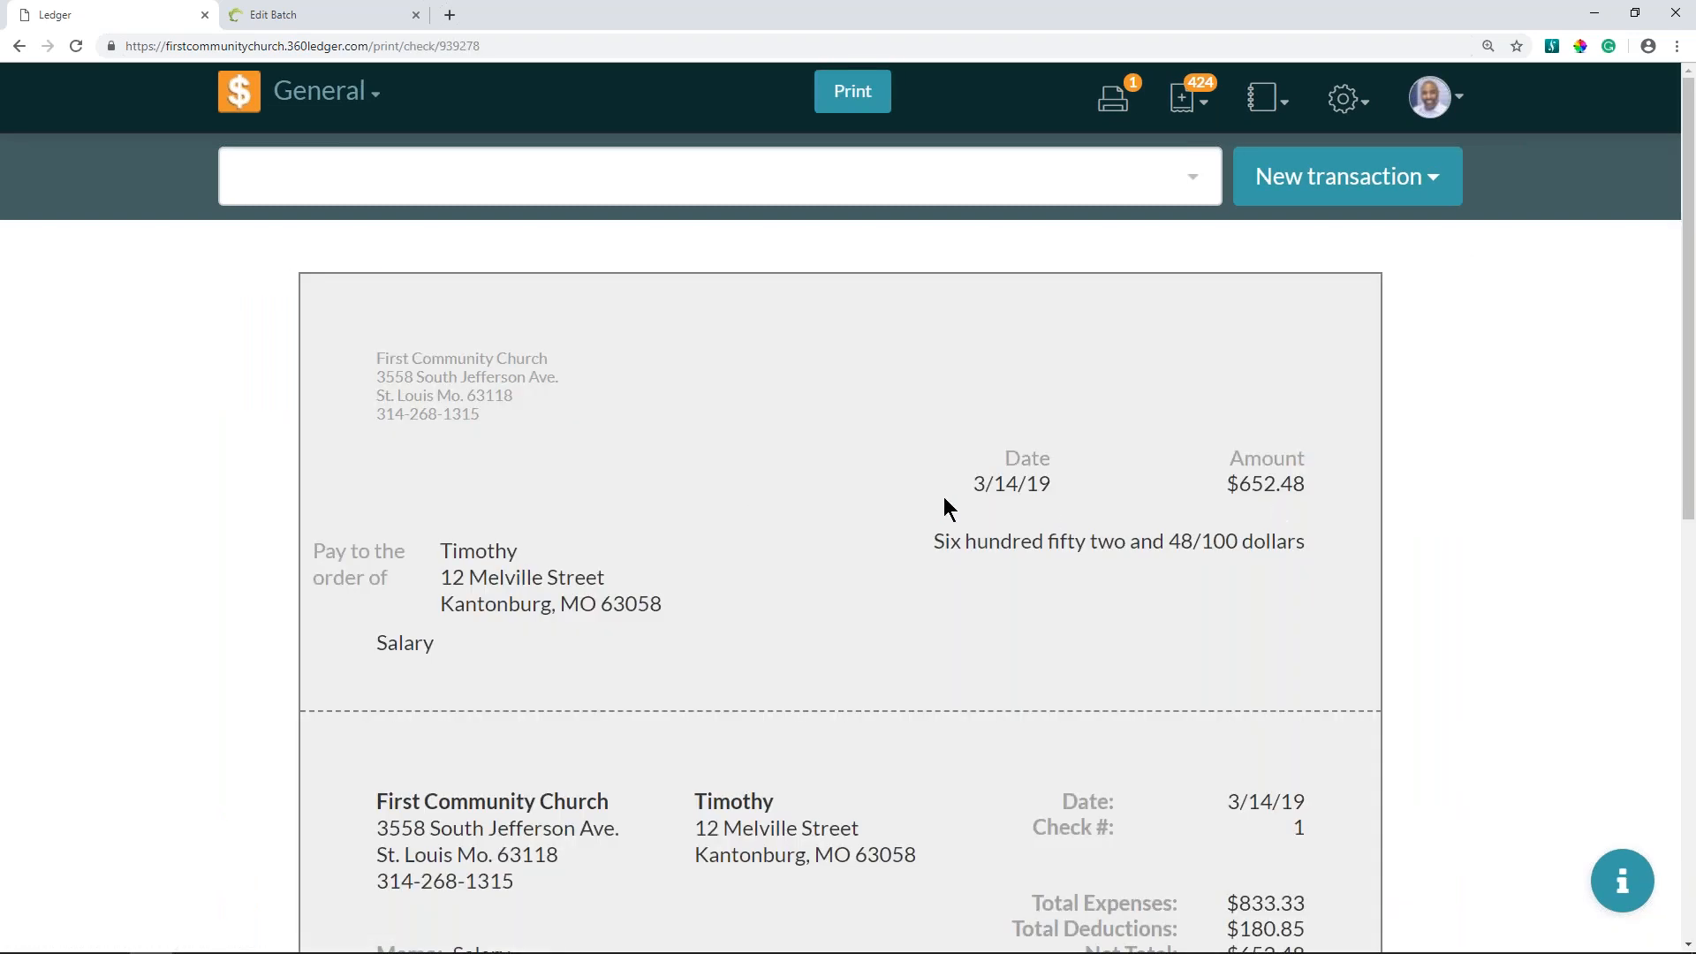
scroll(787, 470, "down", 10)
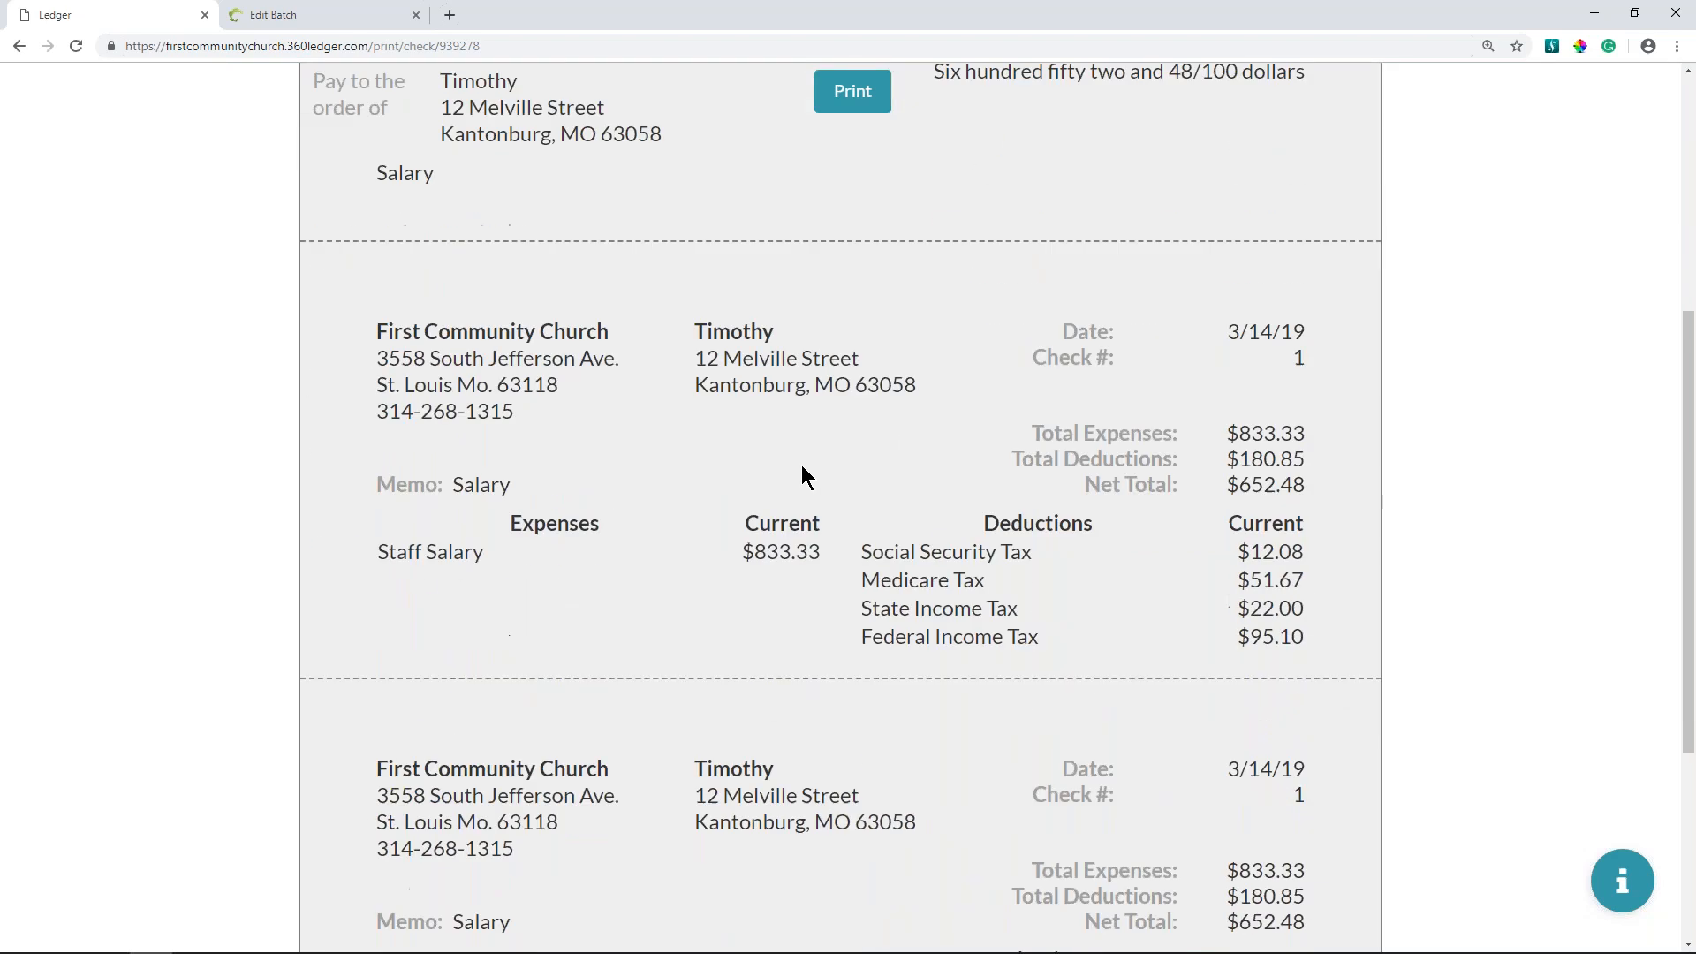
scroll(800, 468, "up", 10)
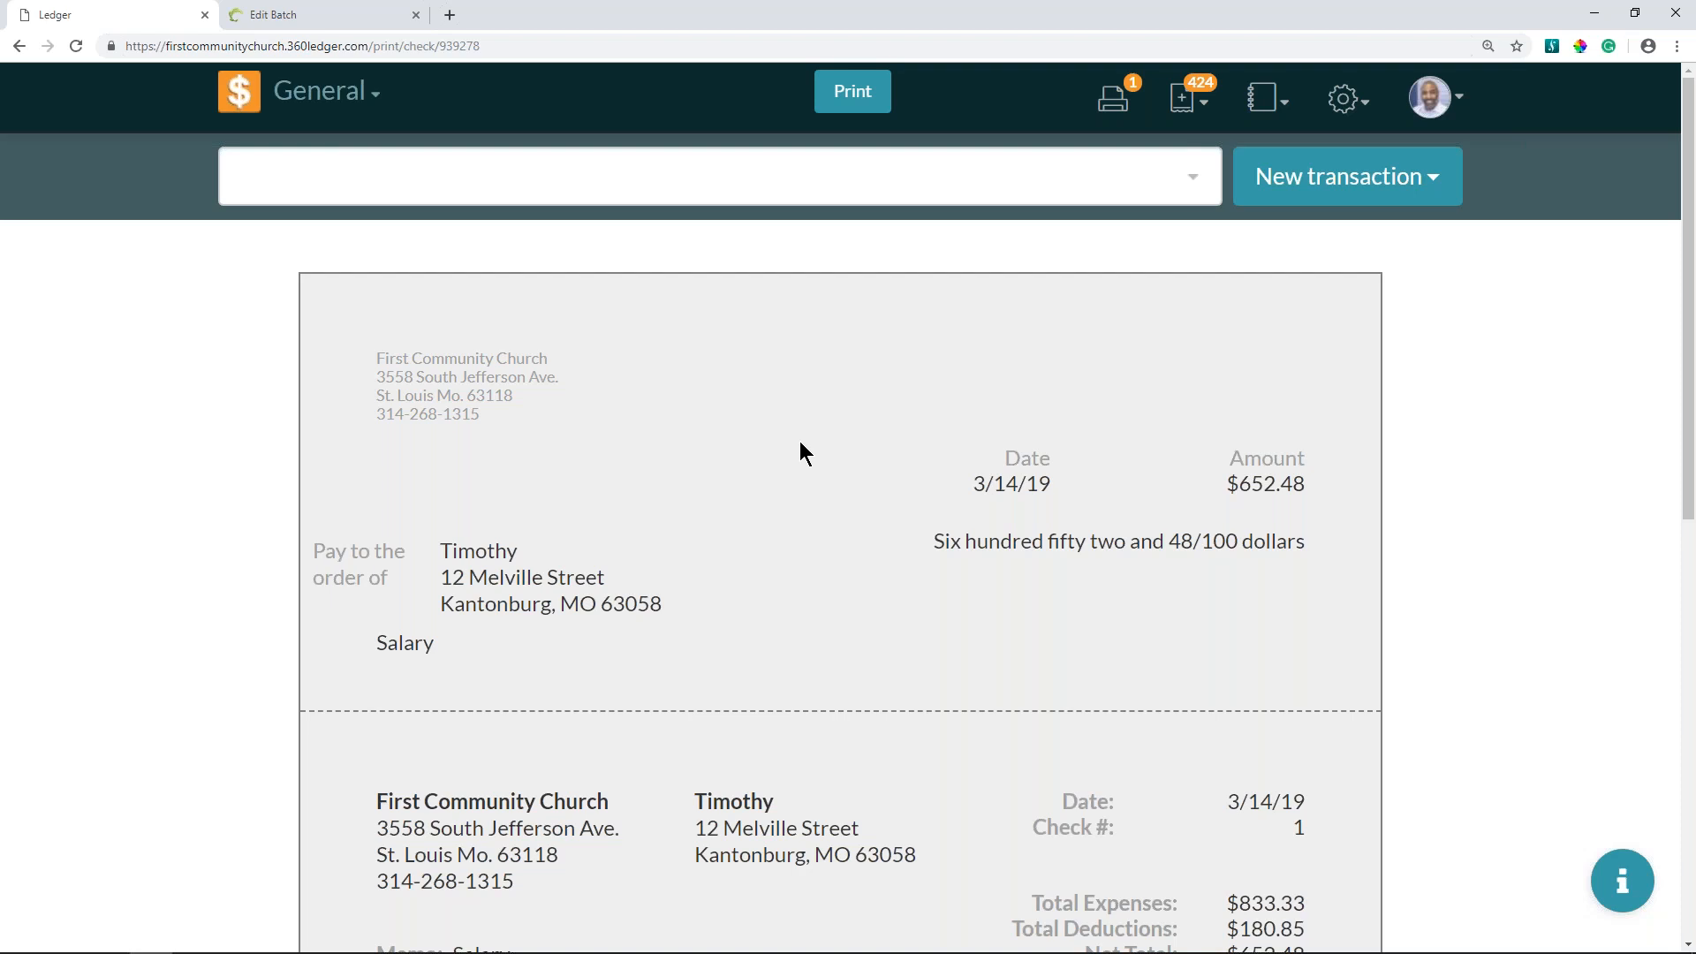
scroll(806, 452, "down", 1)
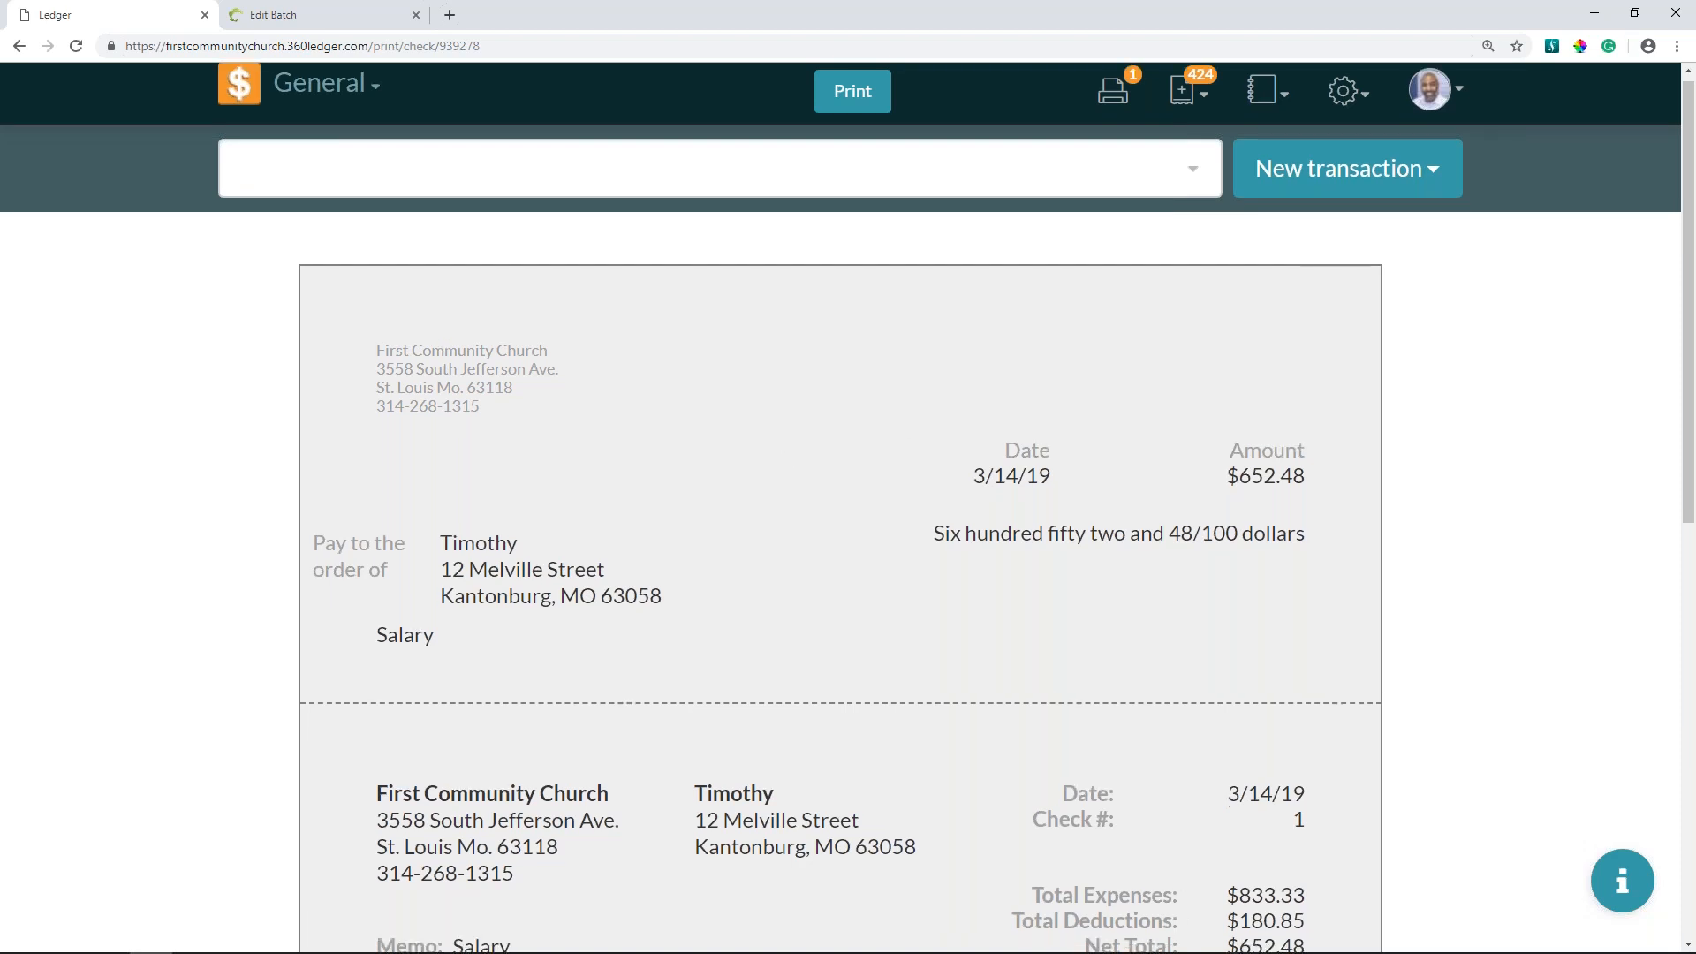
scroll(805, 452, "down", 5)
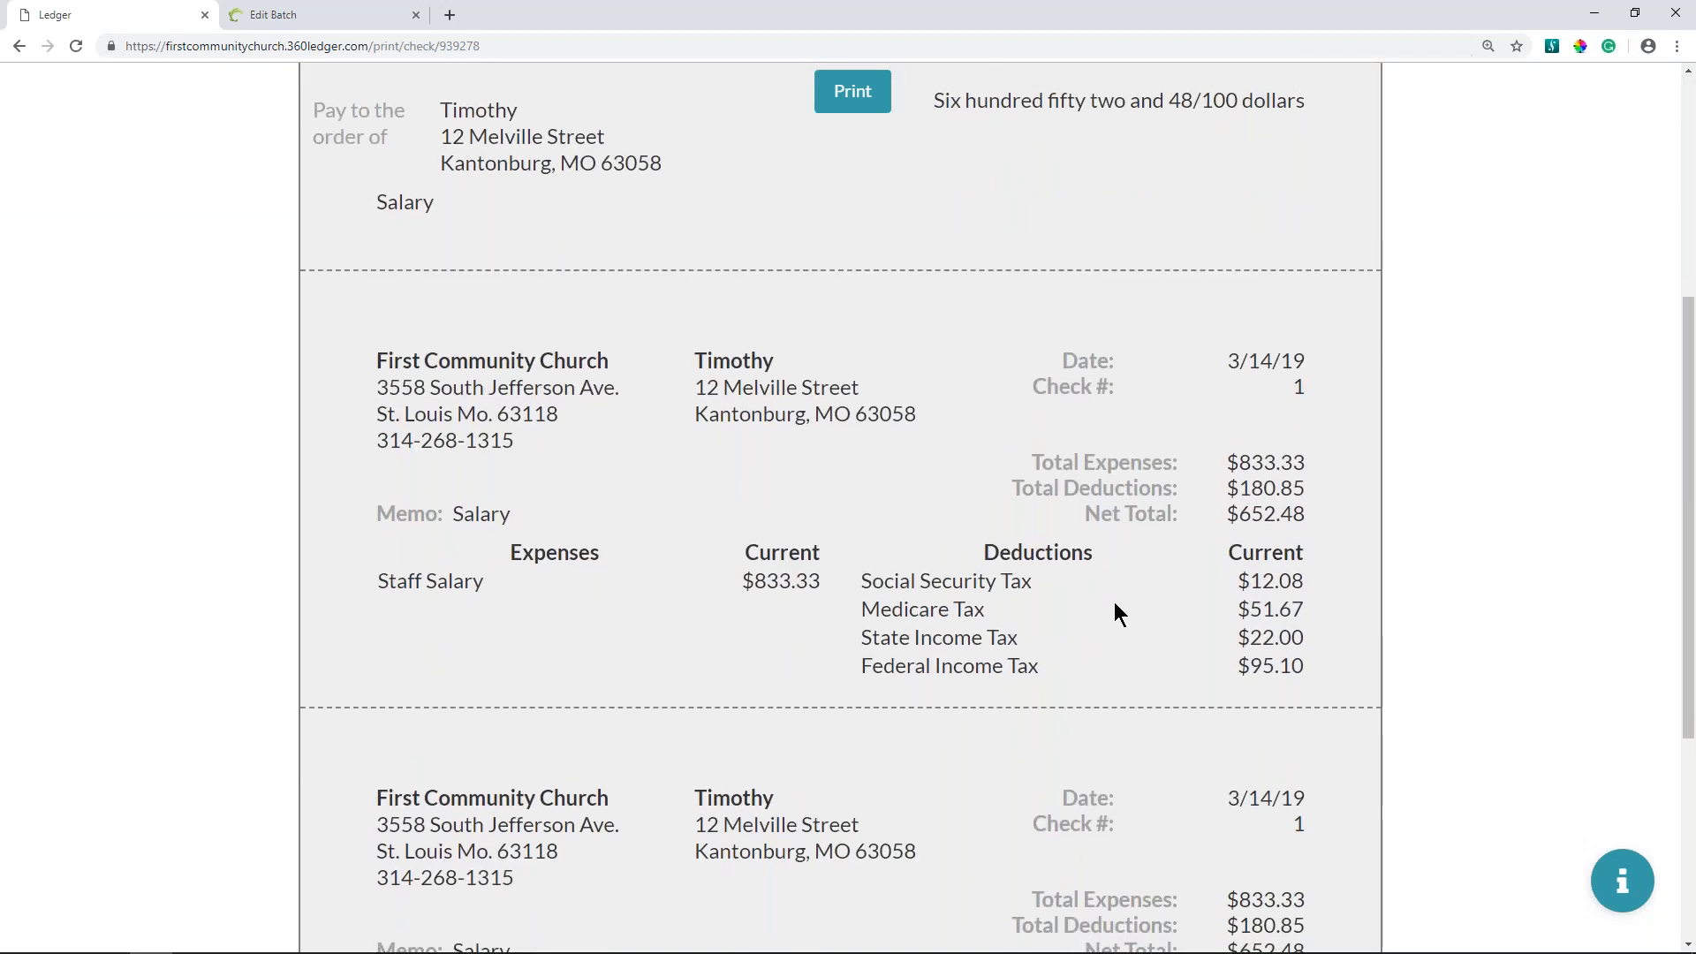
scroll(1106, 596, "up", 5)
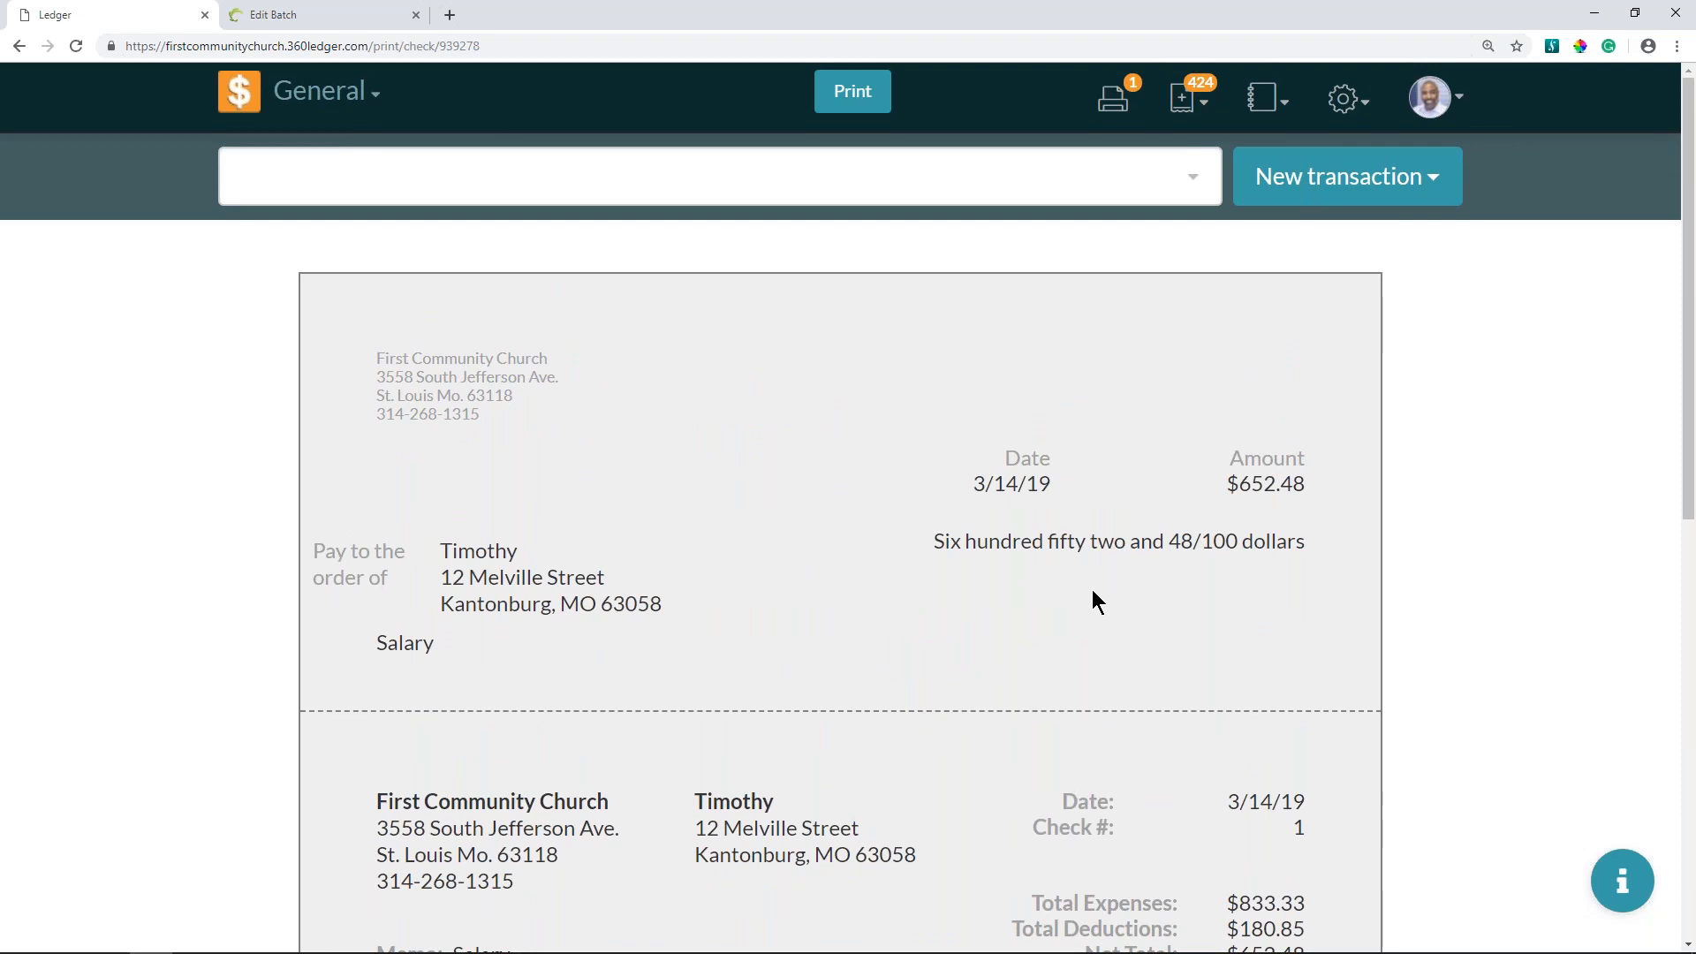
scroll(1091, 590, "down", 3)
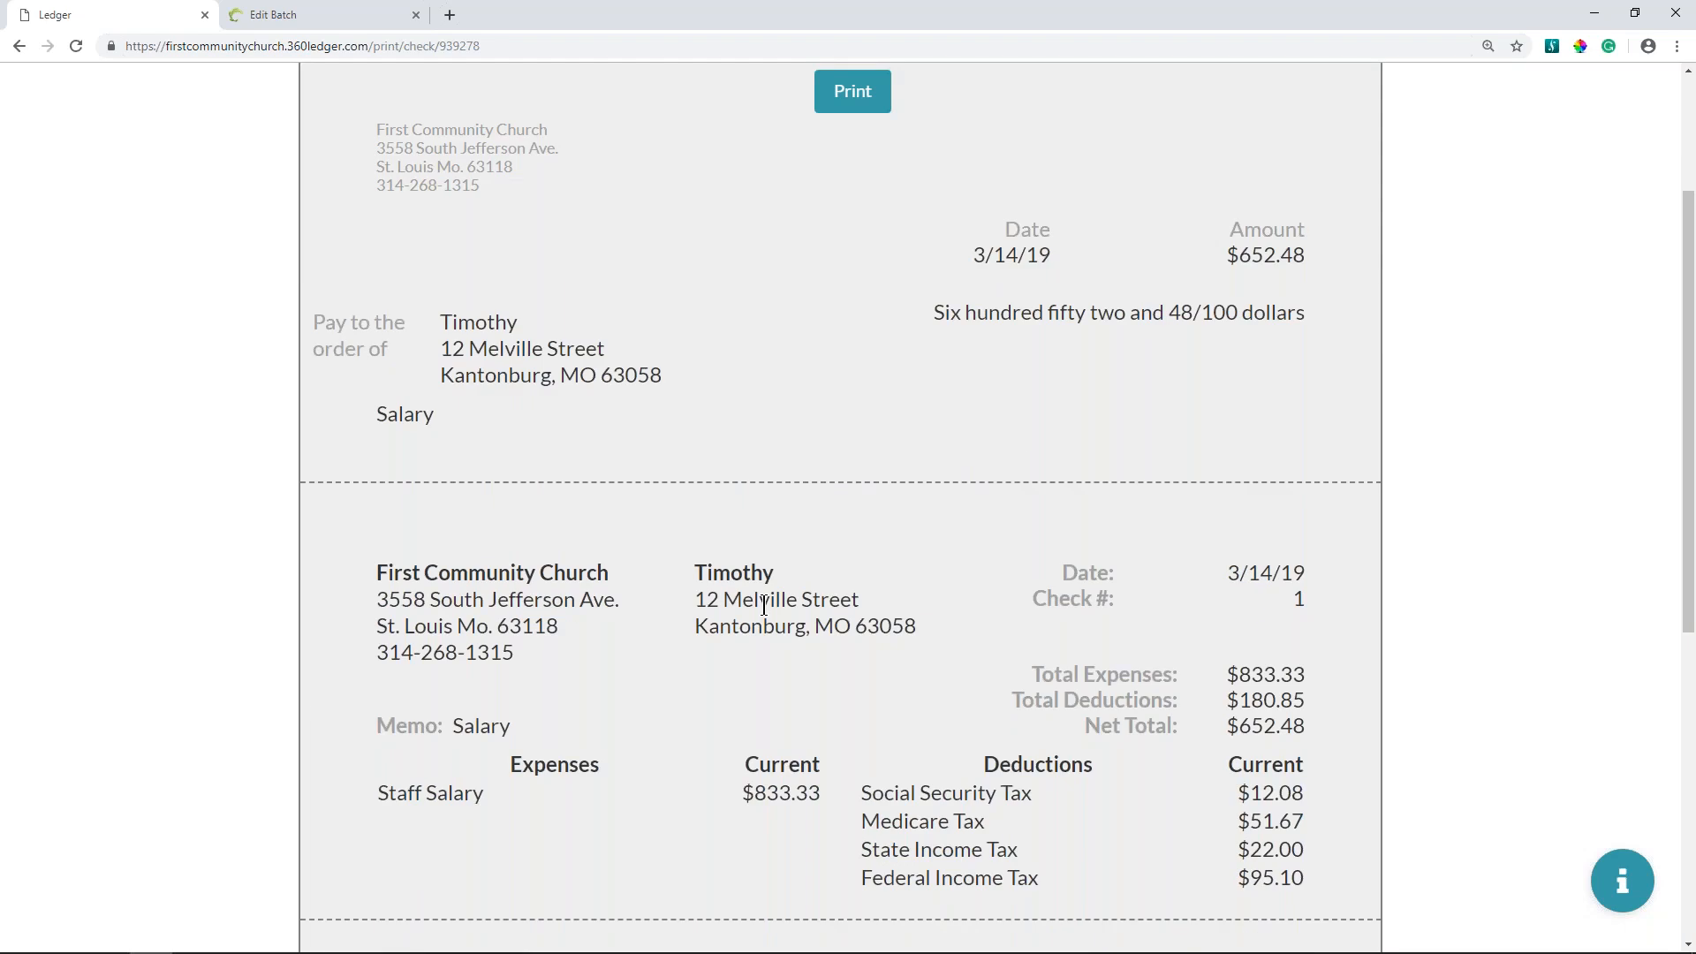
scroll(765, 605, "up", 2)
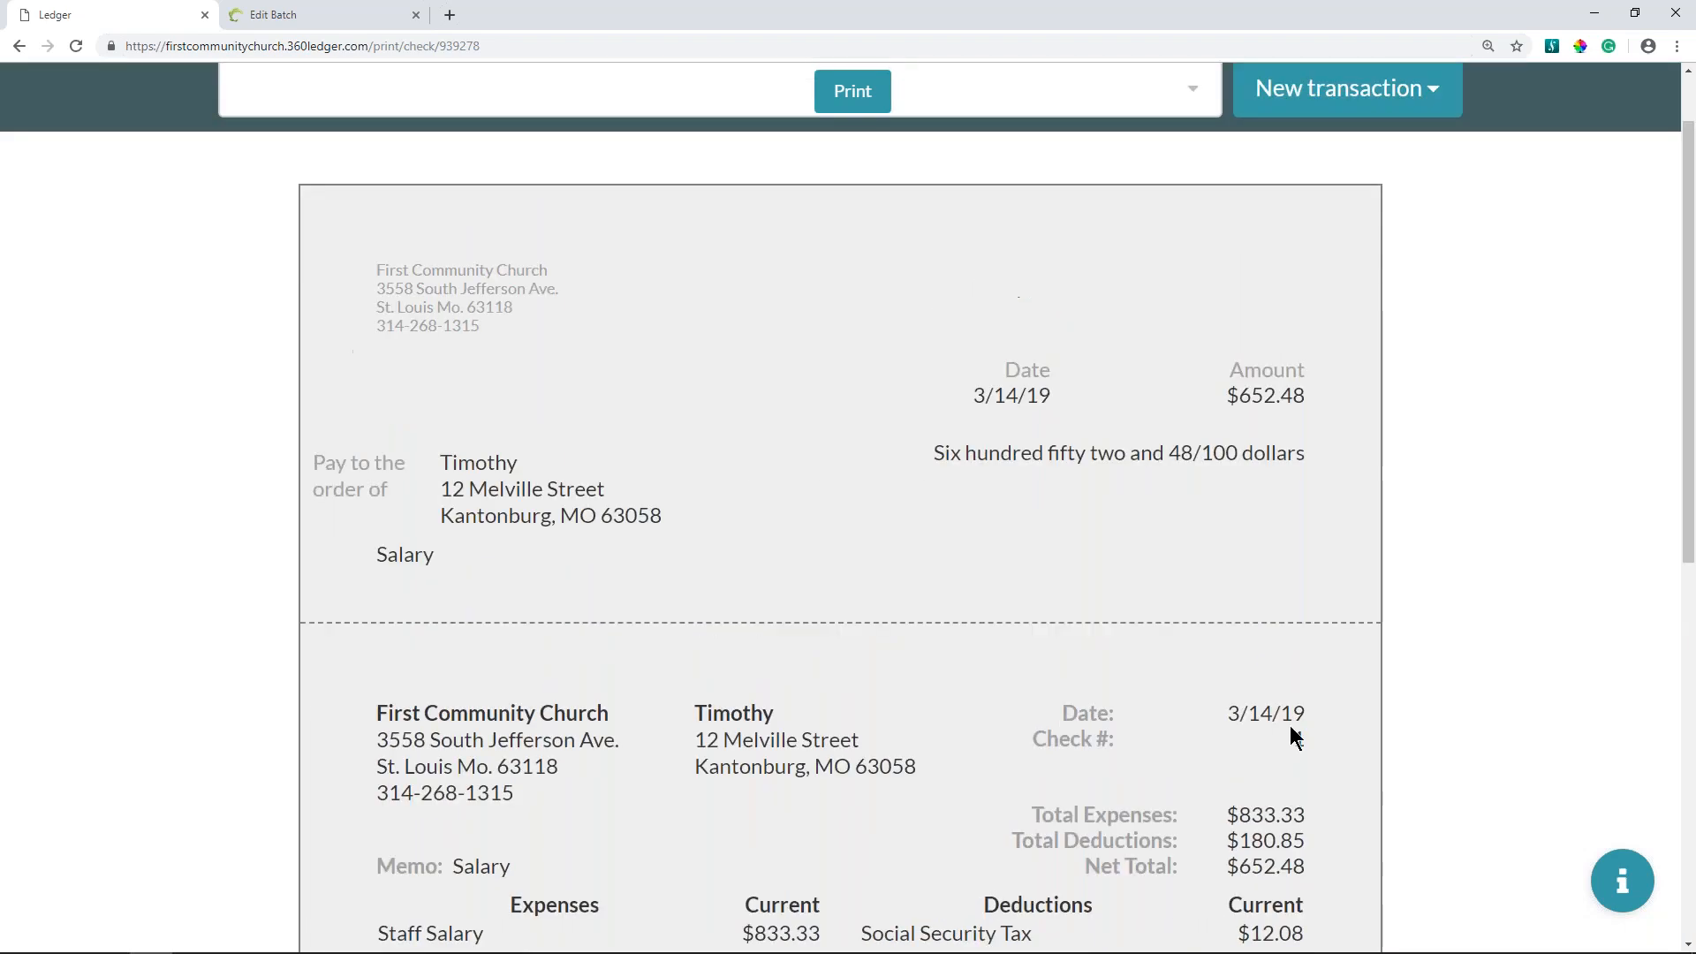
- Set the salary check's number to 4500 for printing and confirm it
left_click(853, 97)
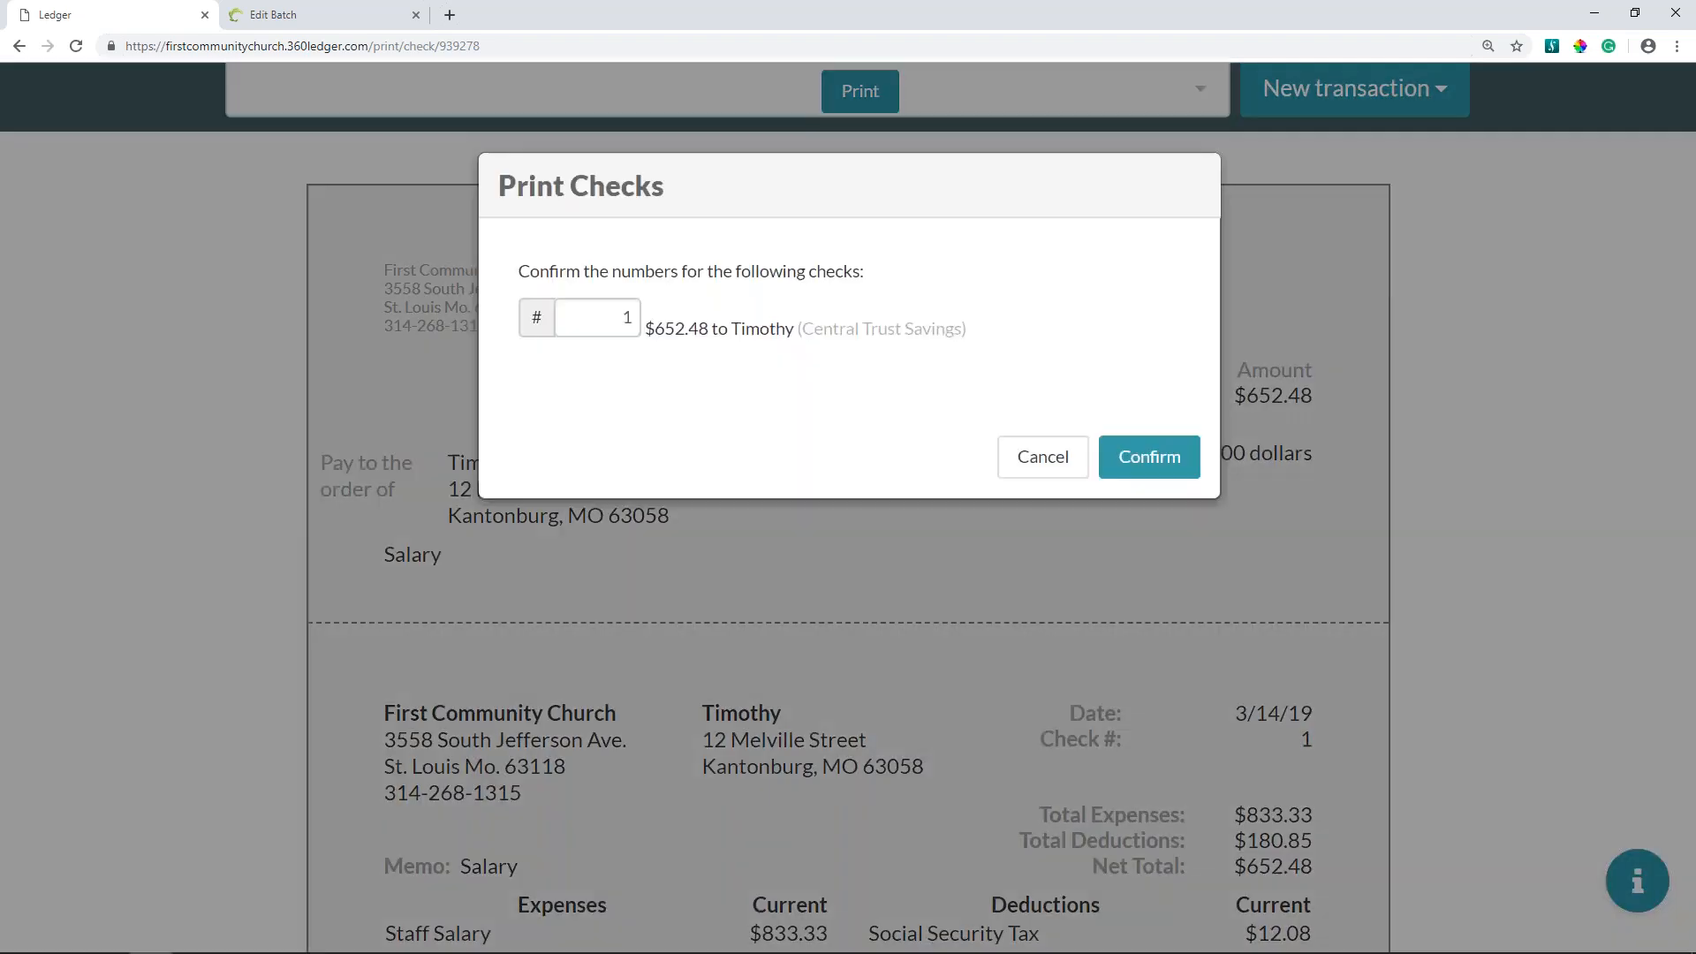
double_click(605, 324)
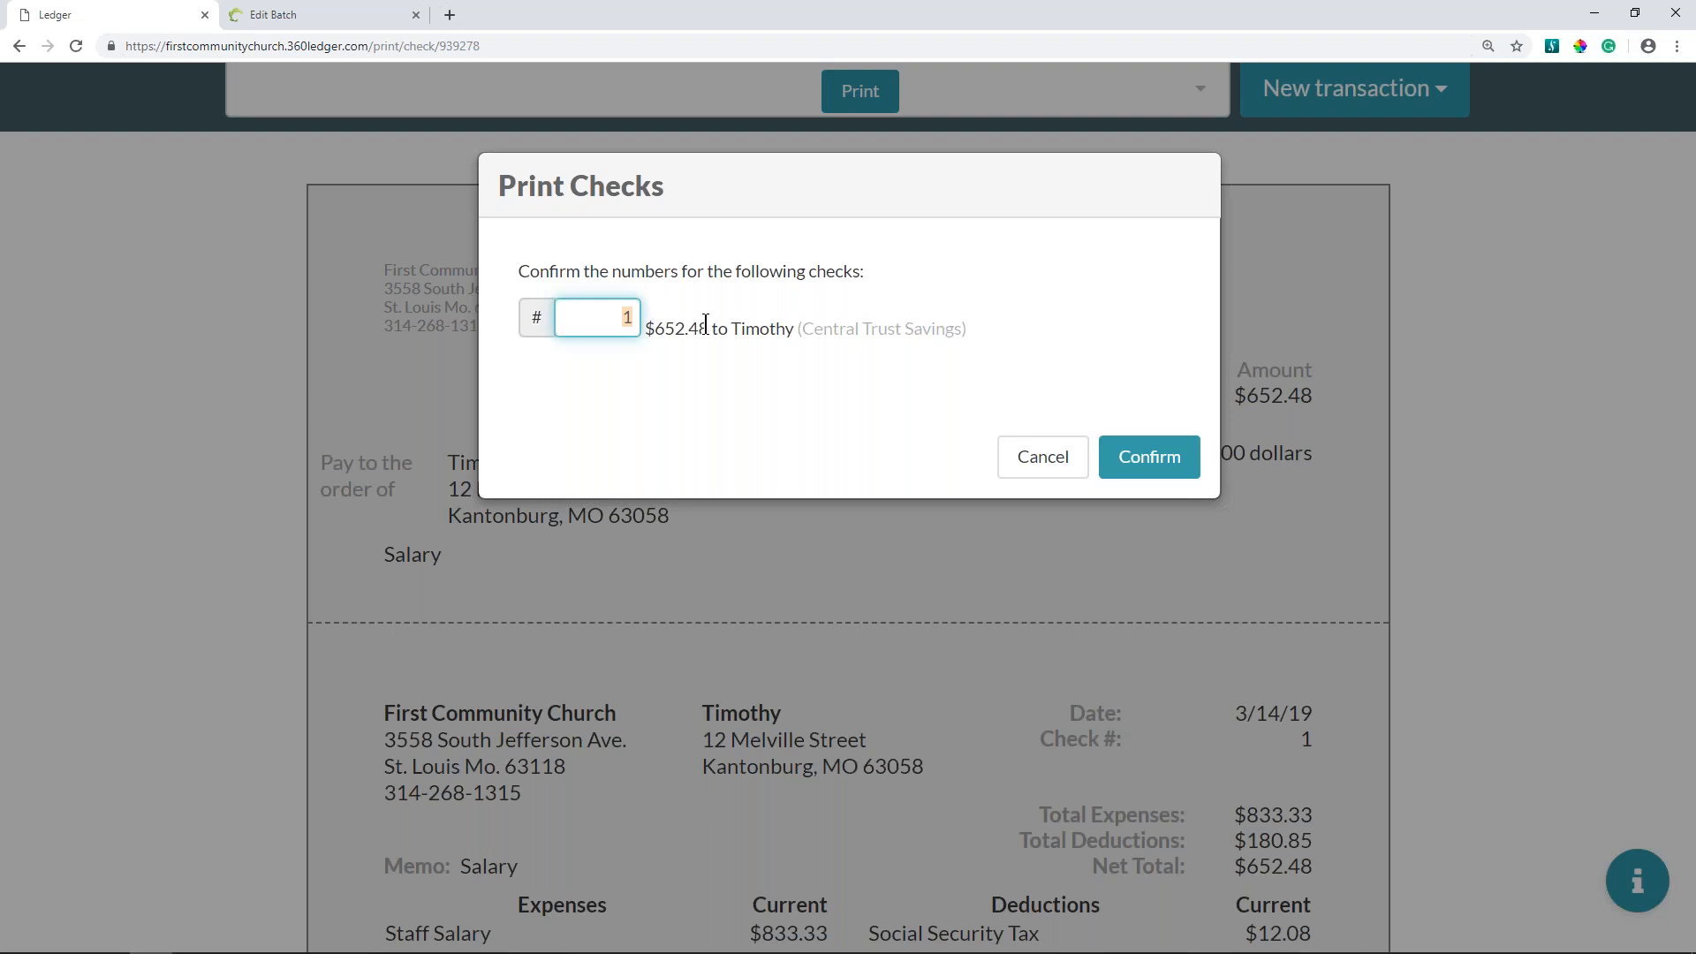
type("4500")
left_click(1148, 452)
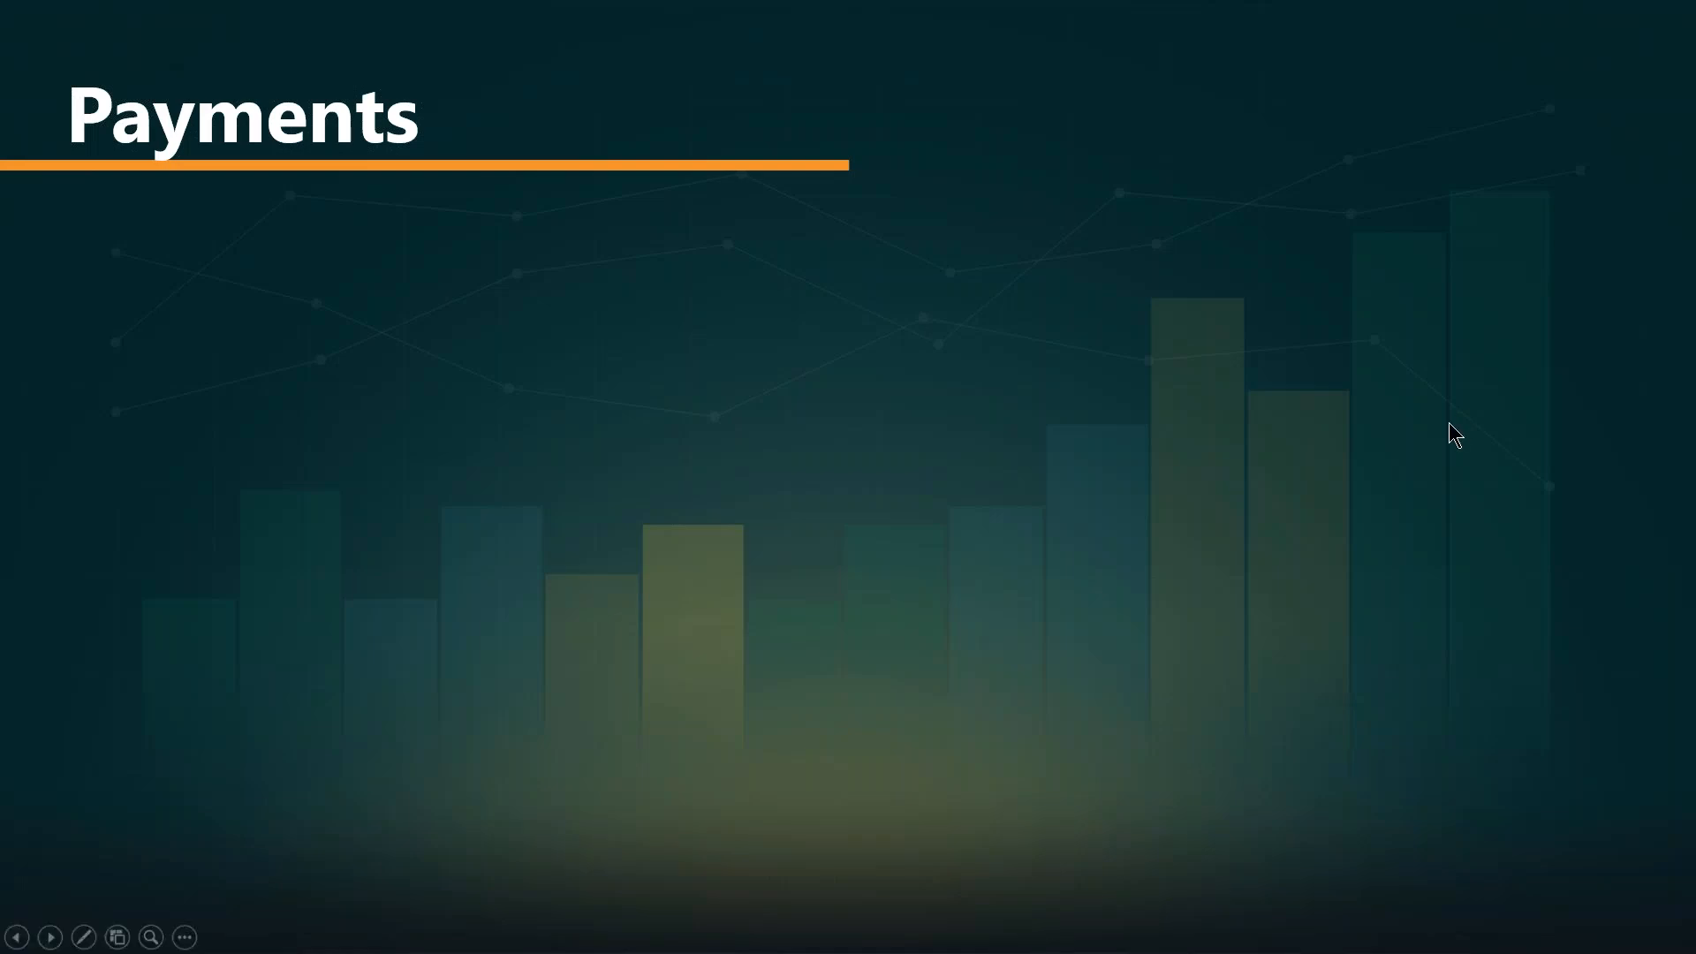
- Switch to the ledger in Firefox and show its print queue at 150% page zoom
key("alt+Tab")
key("alt+Tab")
key("alt+Tab")
key("alt+Tab")
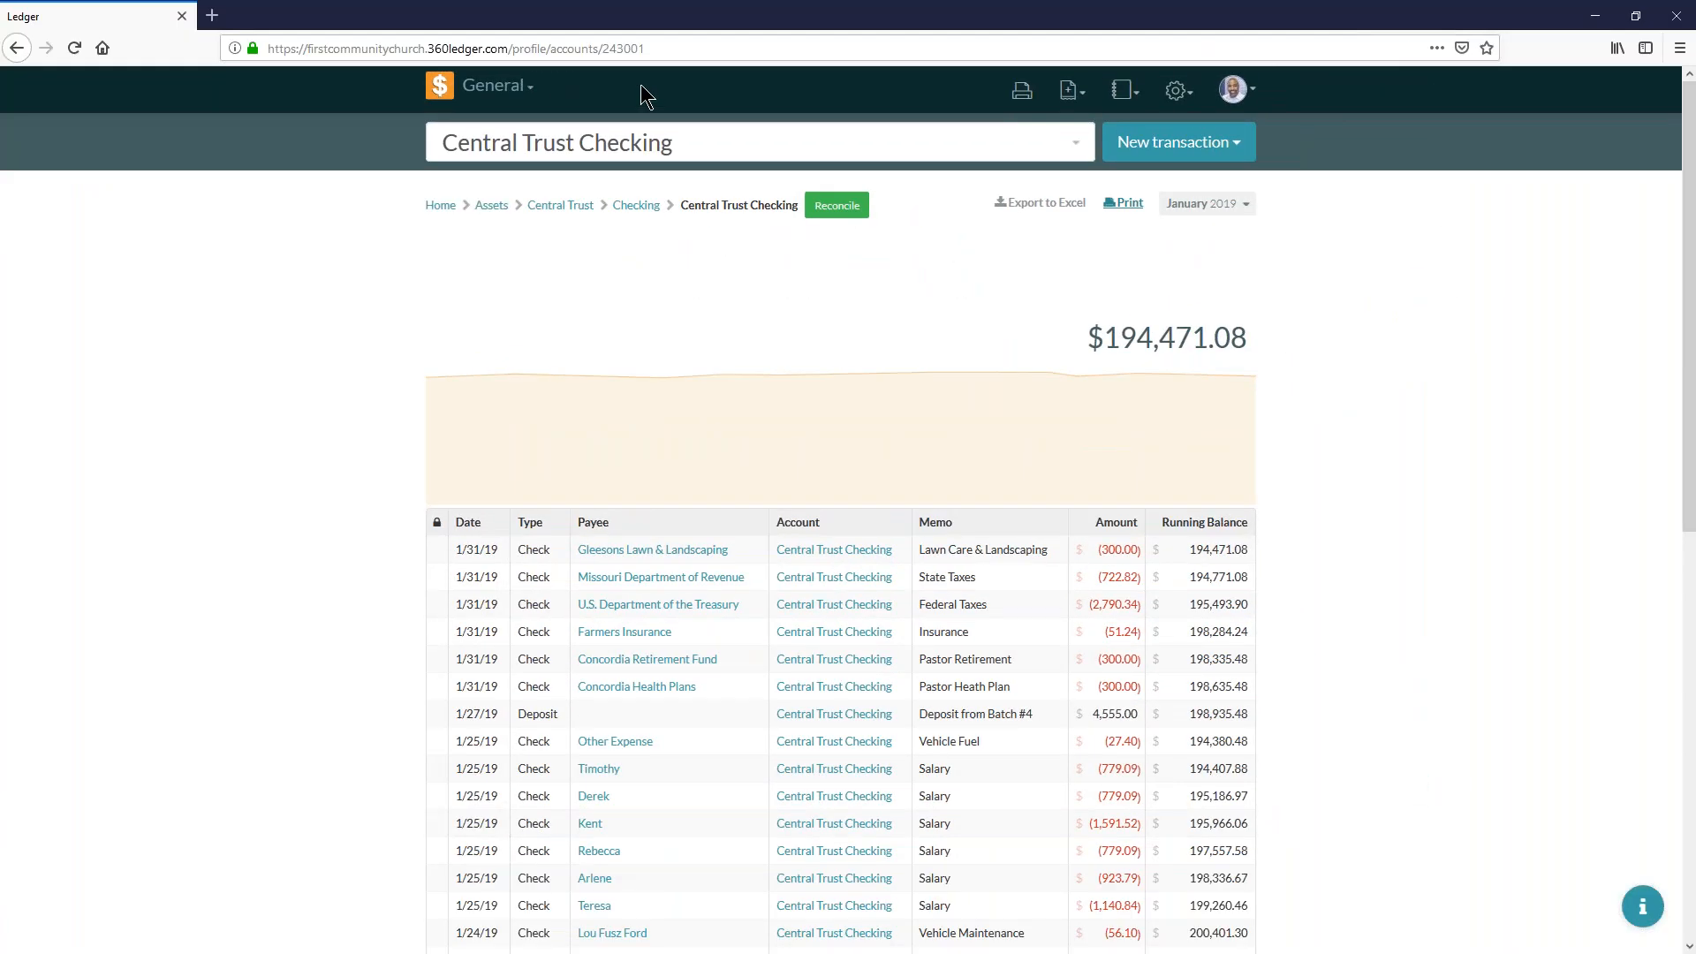
left_click(1022, 92)
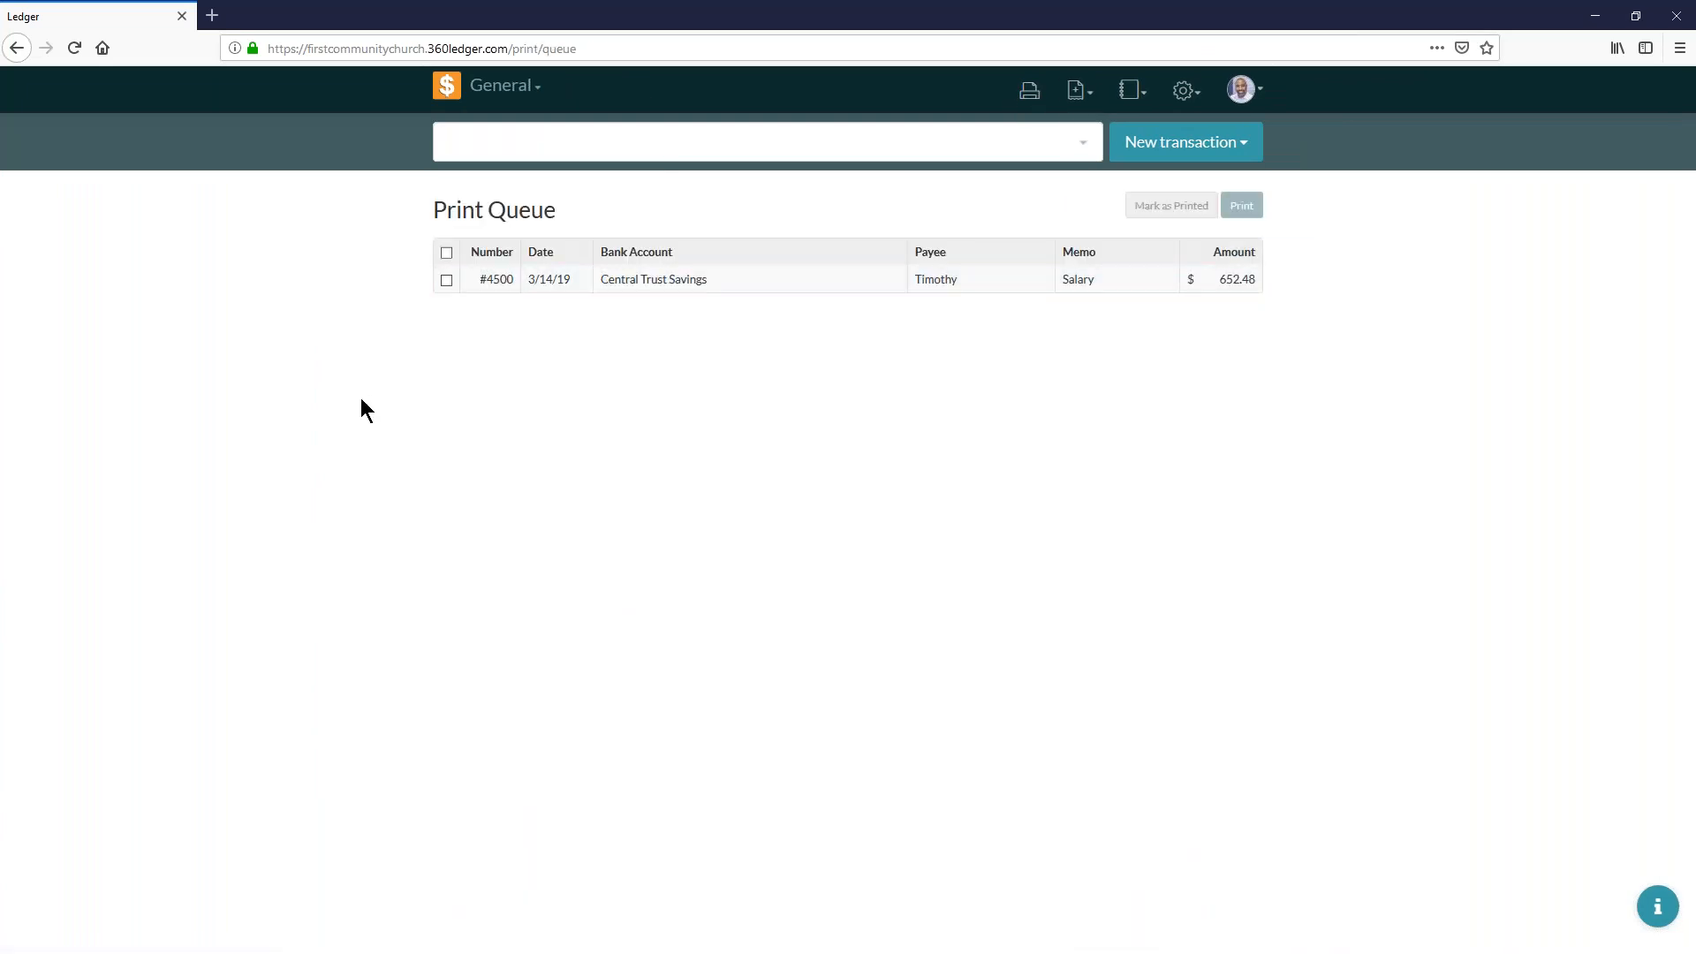
key("ctrl+plus")
key("ctrl+plus")
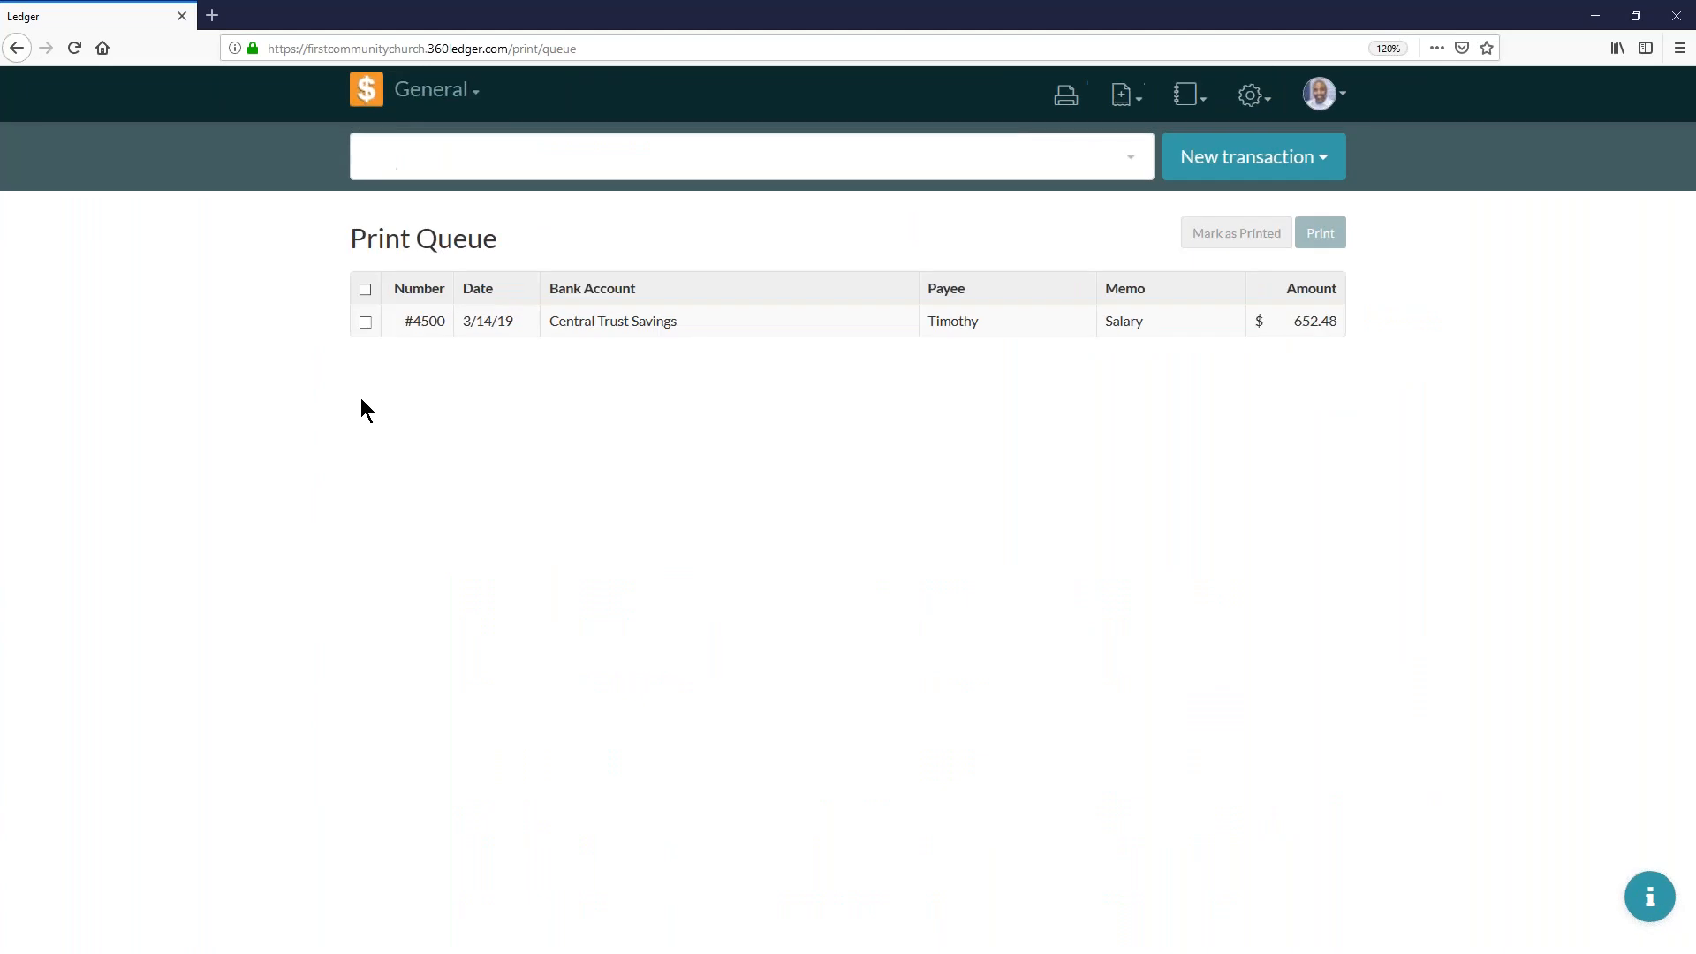
key("ctrl+plus")
key("ctrl+plus")
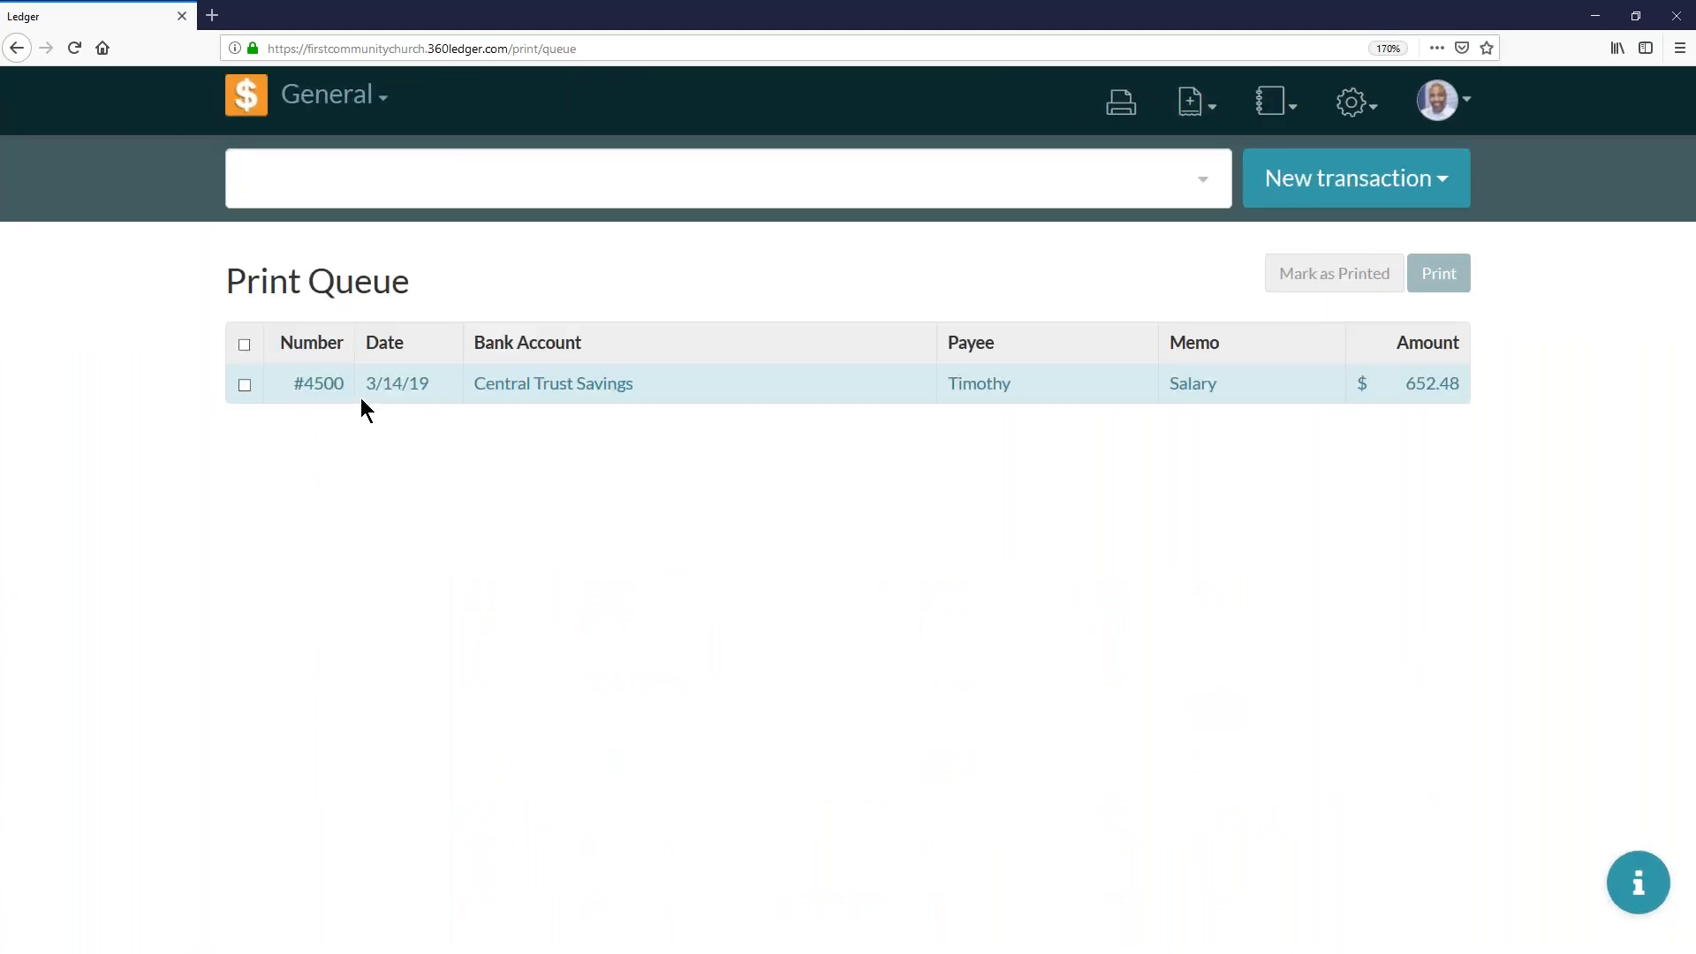
key("ctrl+plus")
key("ctrl+minus")
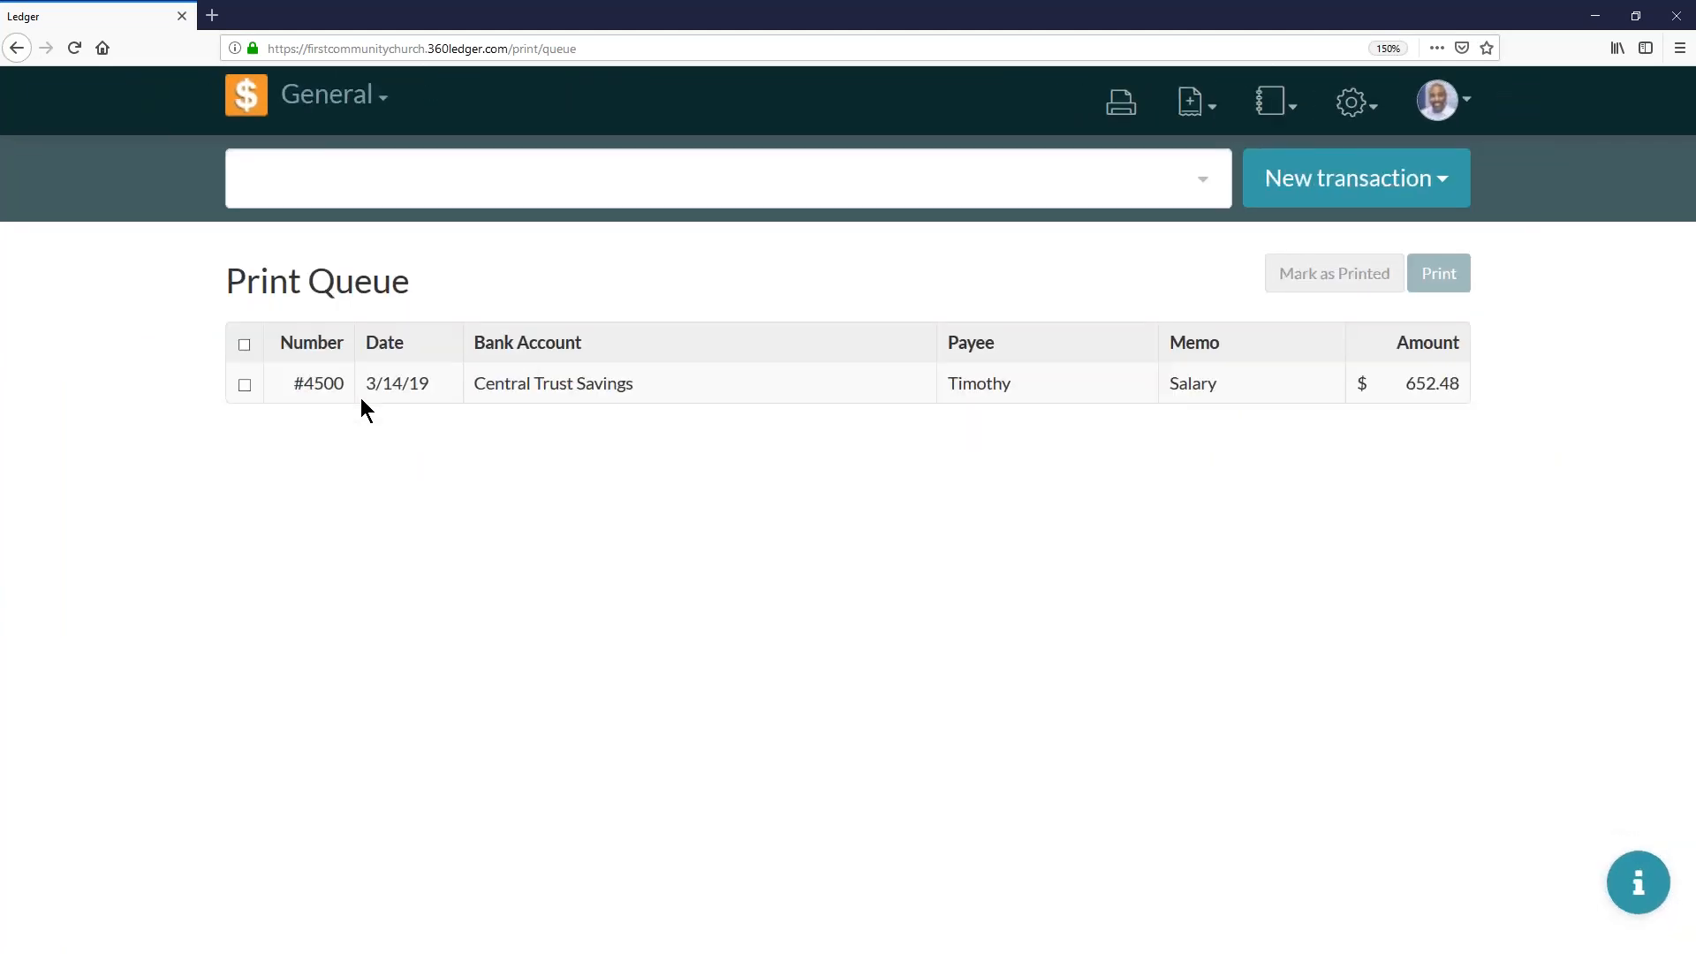
- Print the salary check #4500 from the print queue, keeping its check number and sending it to the CPH100L printer
left_click(244, 385)
left_click(1438, 275)
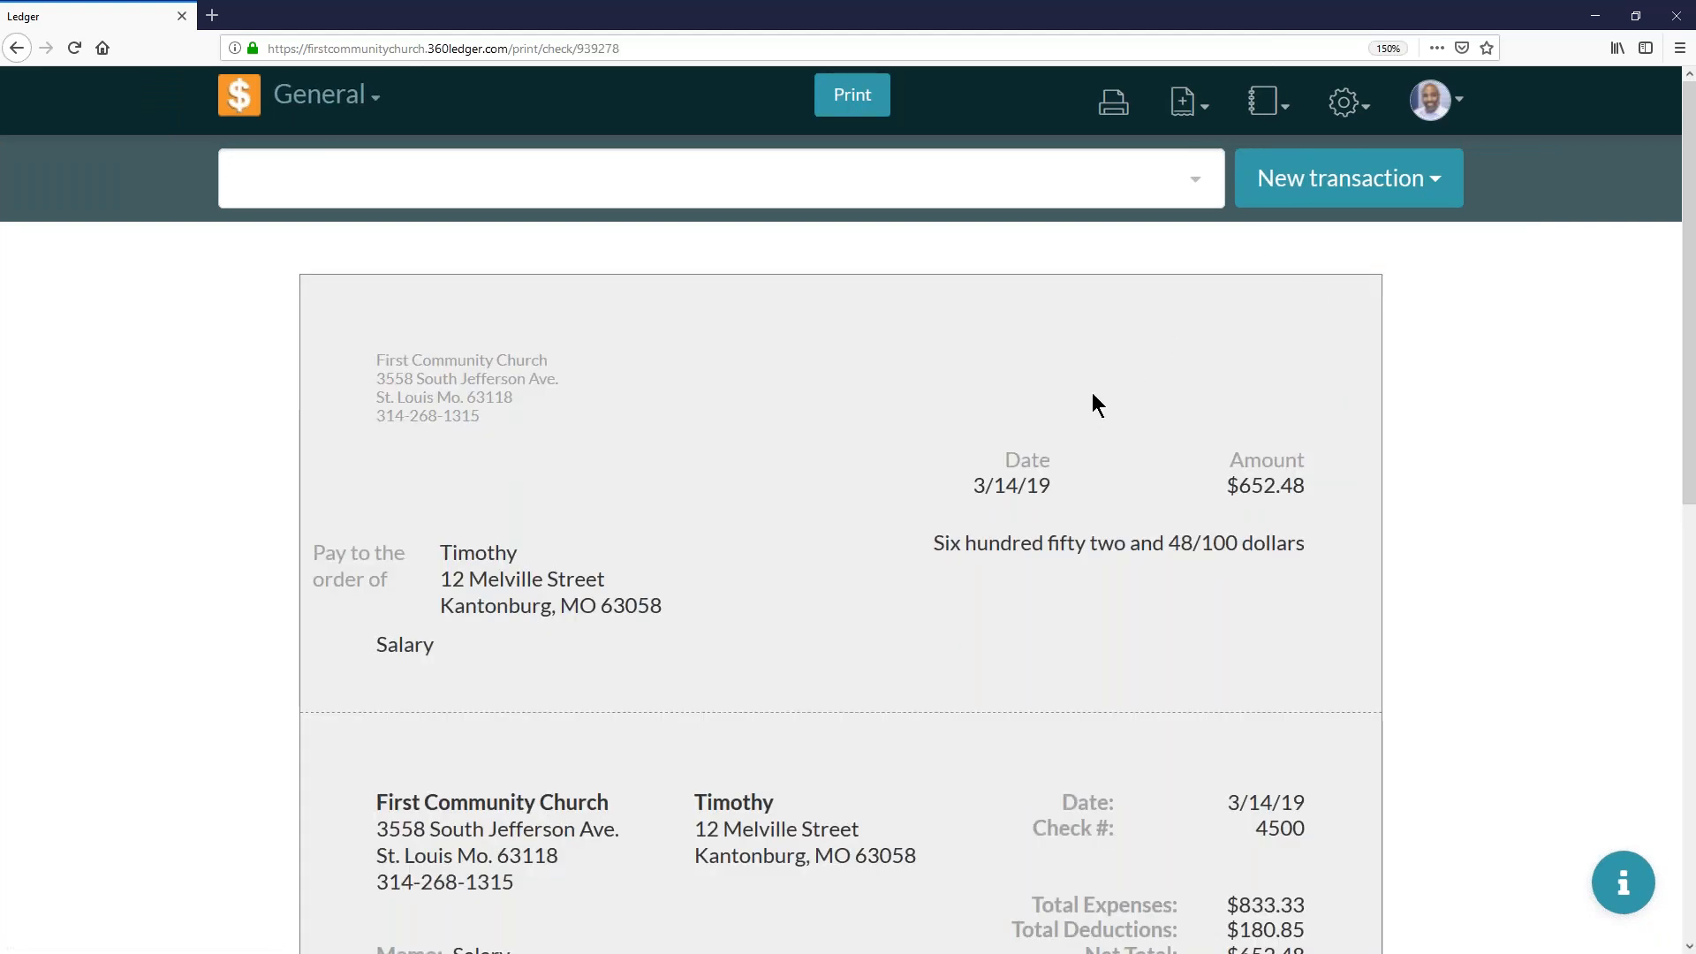
left_click(863, 101)
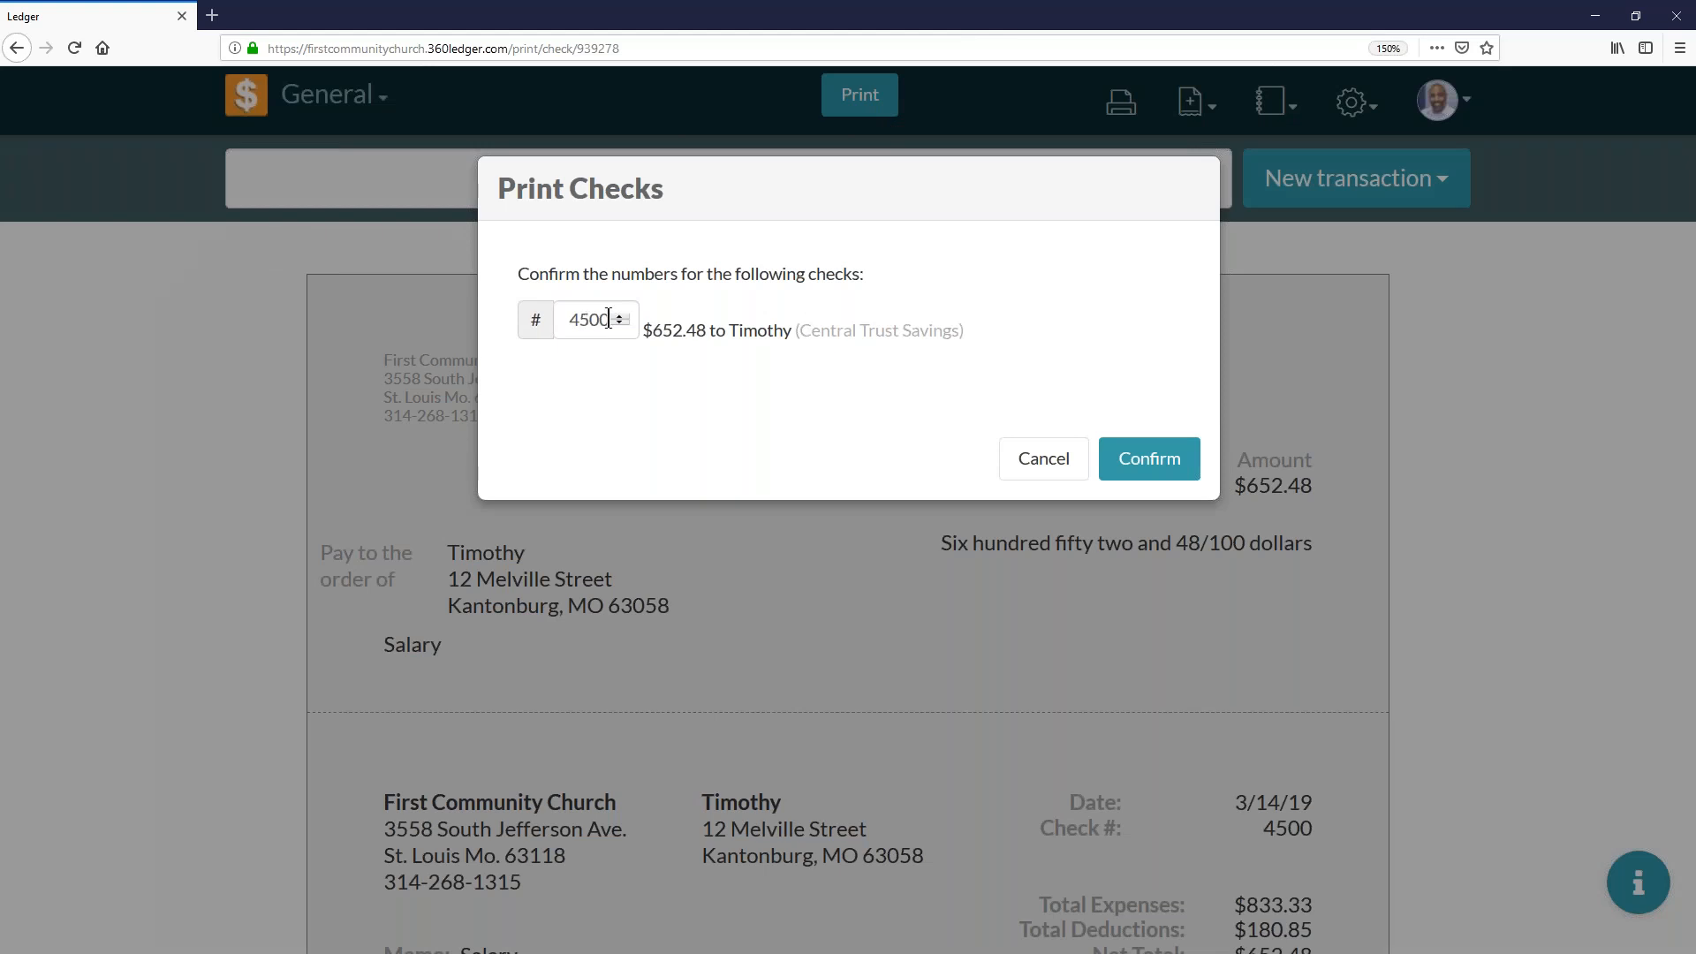
left_click(1137, 469)
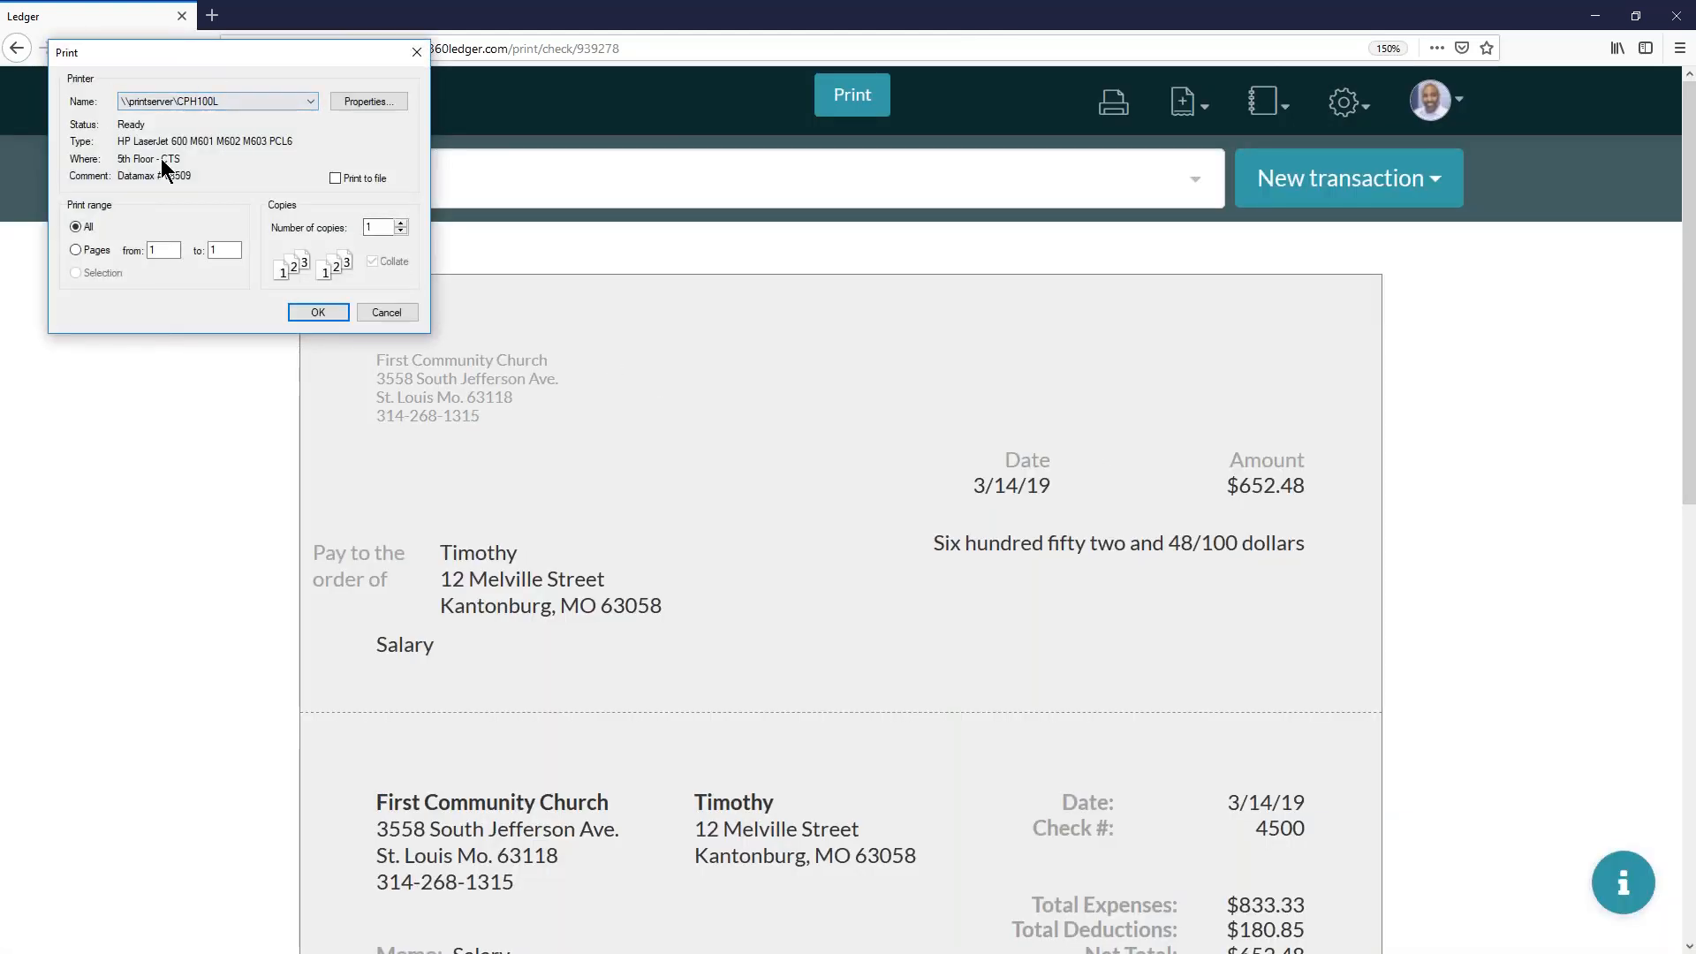
left_click(311, 307)
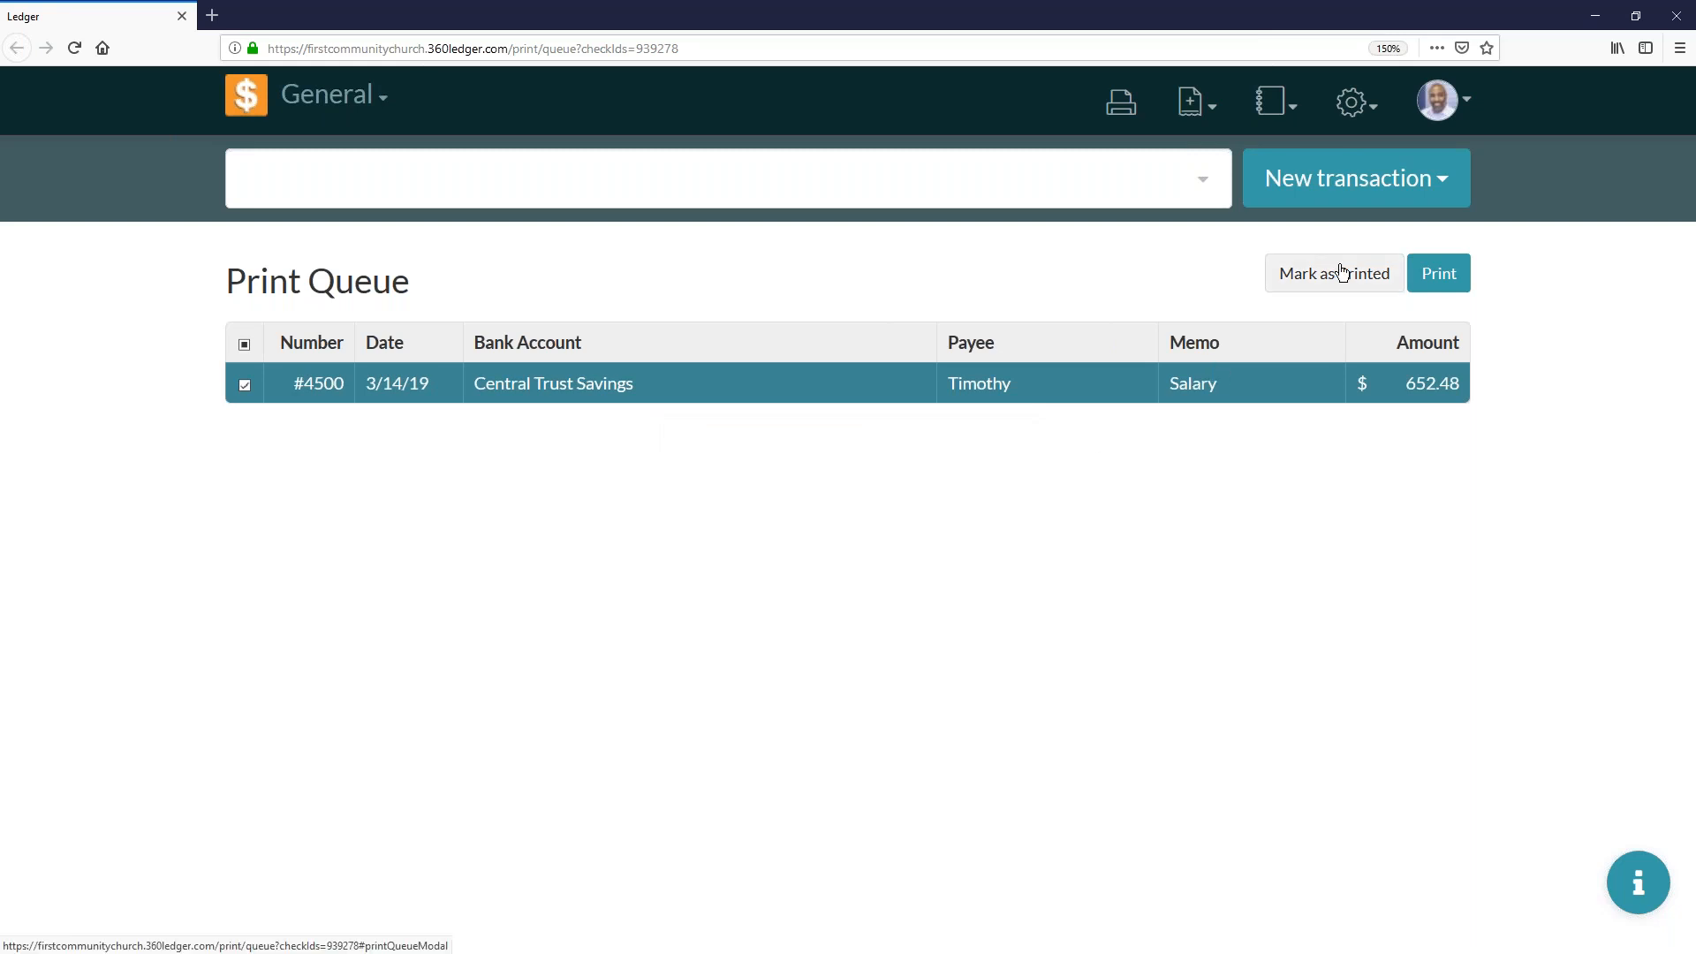
- Mark salary check #4500 as printed and view its entries in the home ledger
left_click(245, 386)
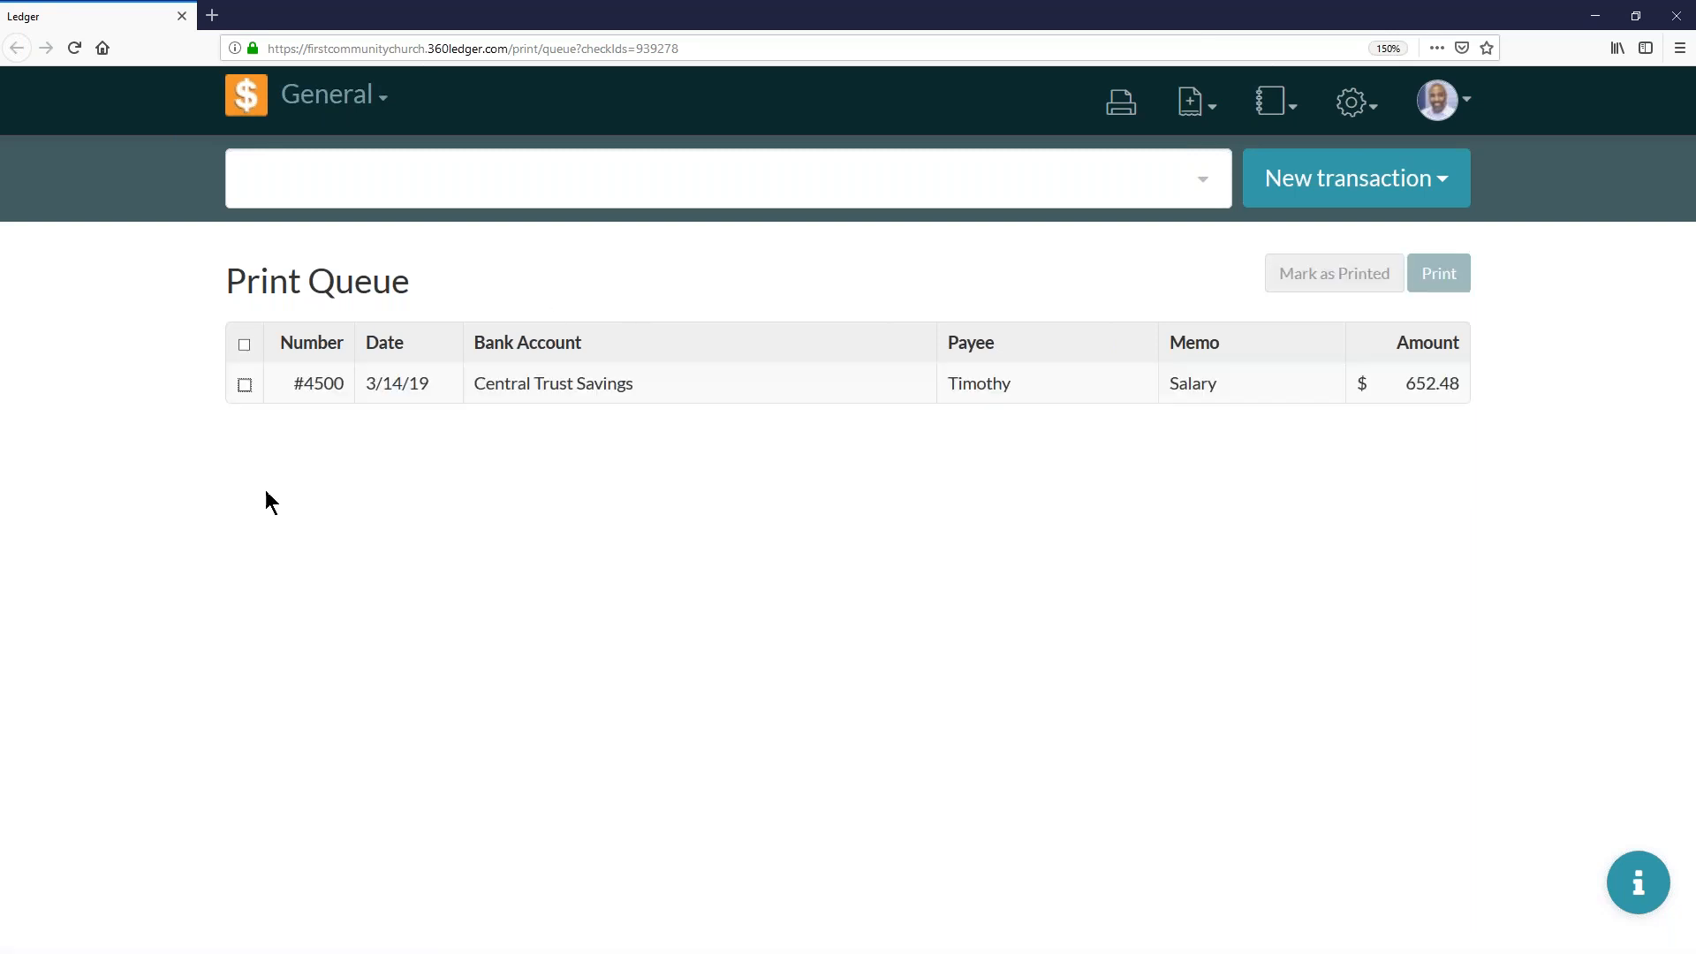
left_click(245, 384)
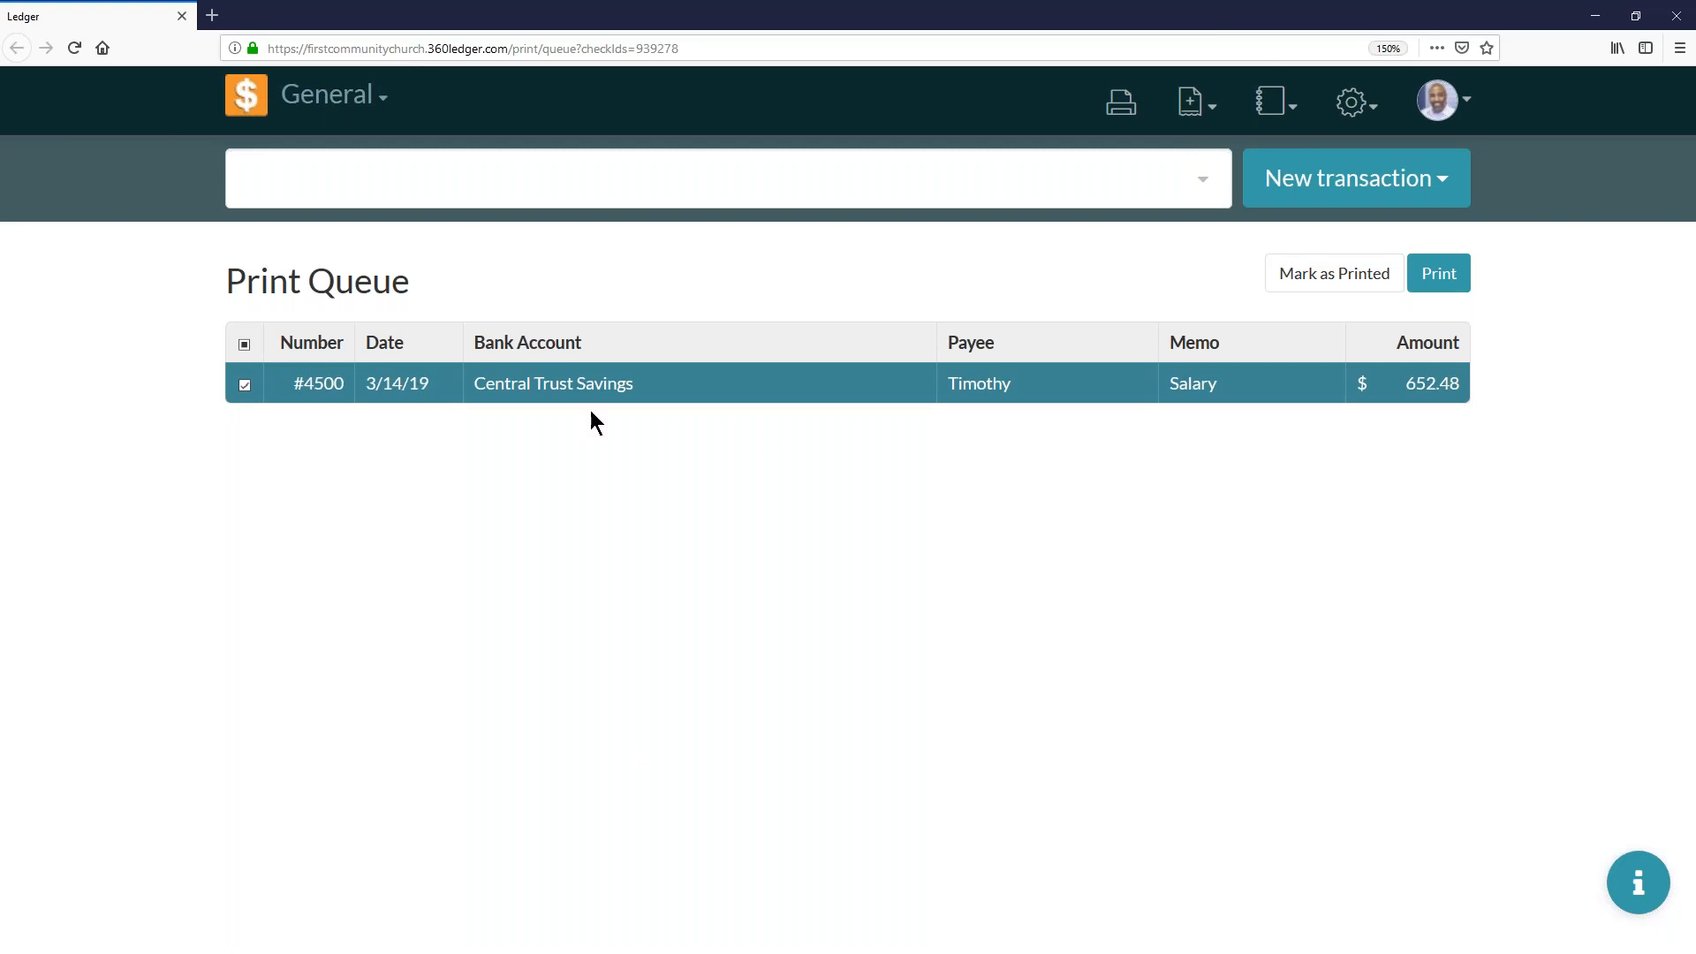
left_click(1378, 273)
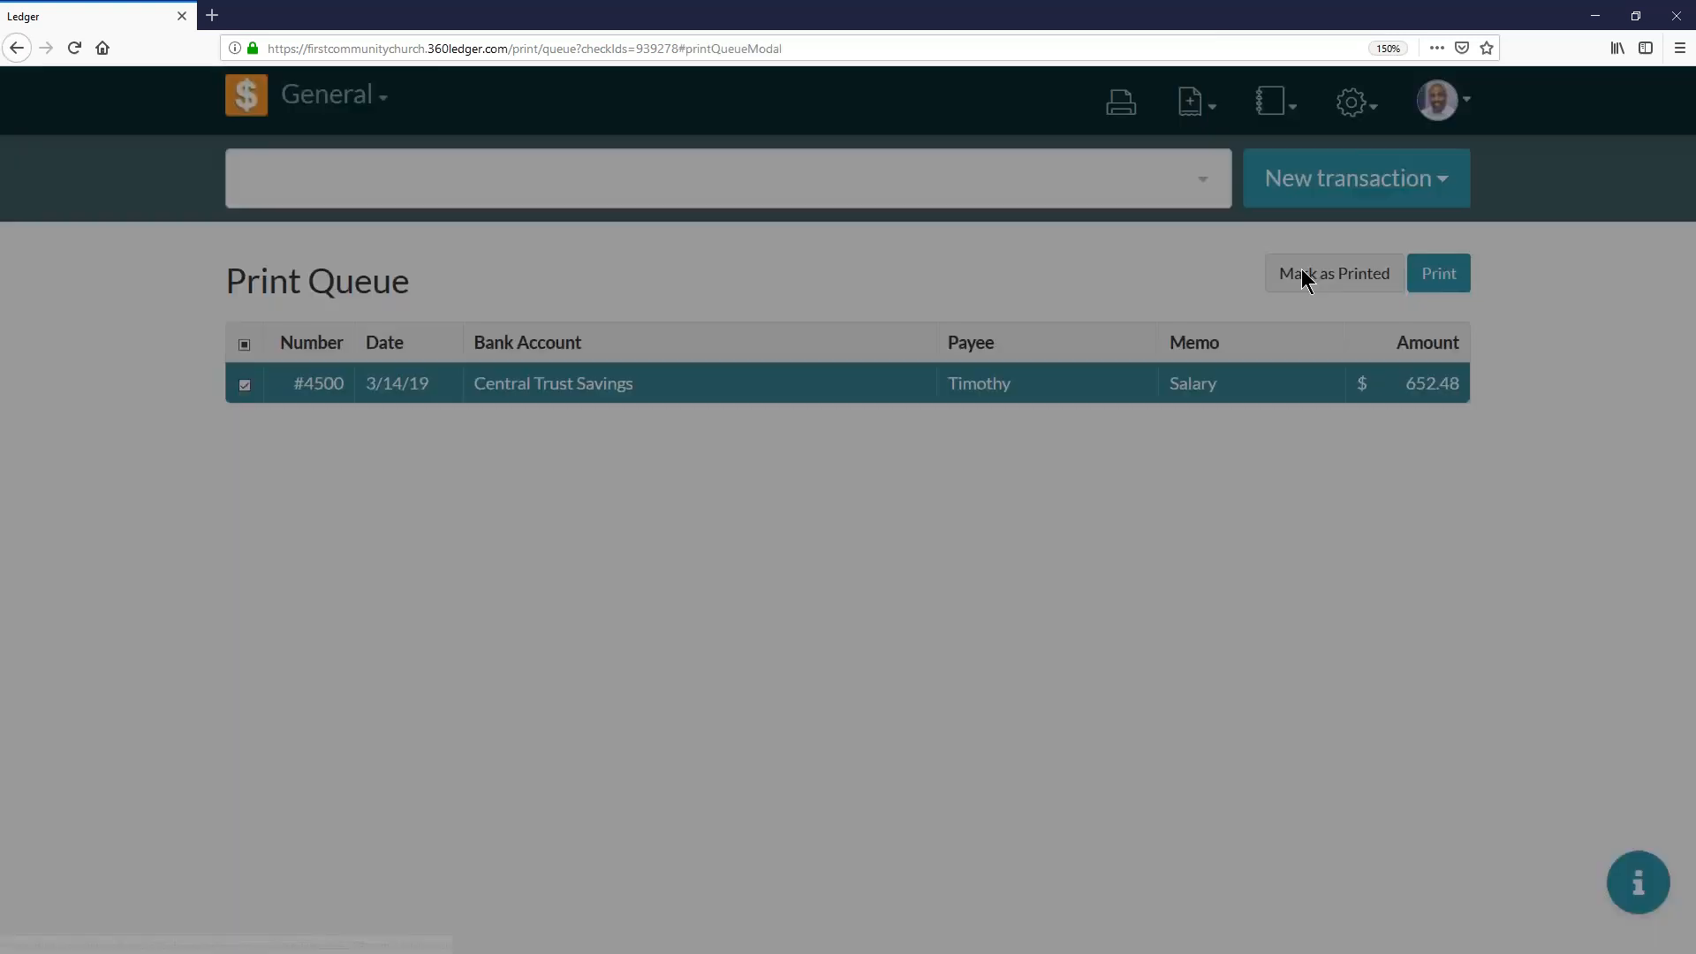
left_click(1136, 381)
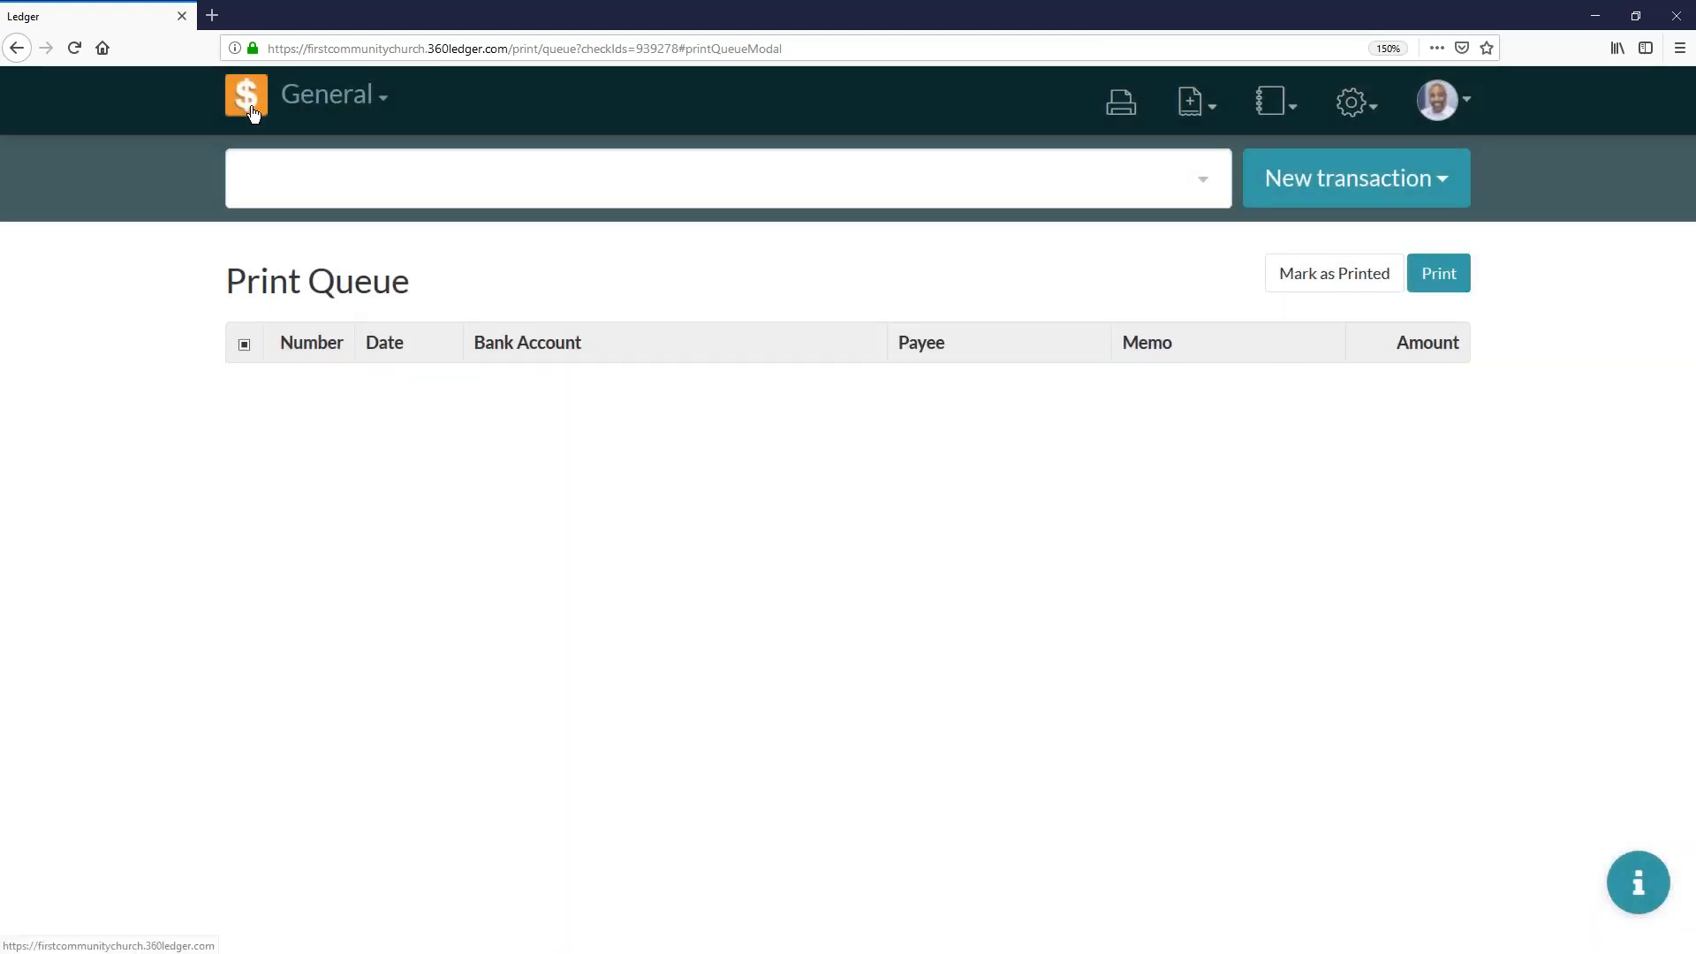
left_click(248, 99)
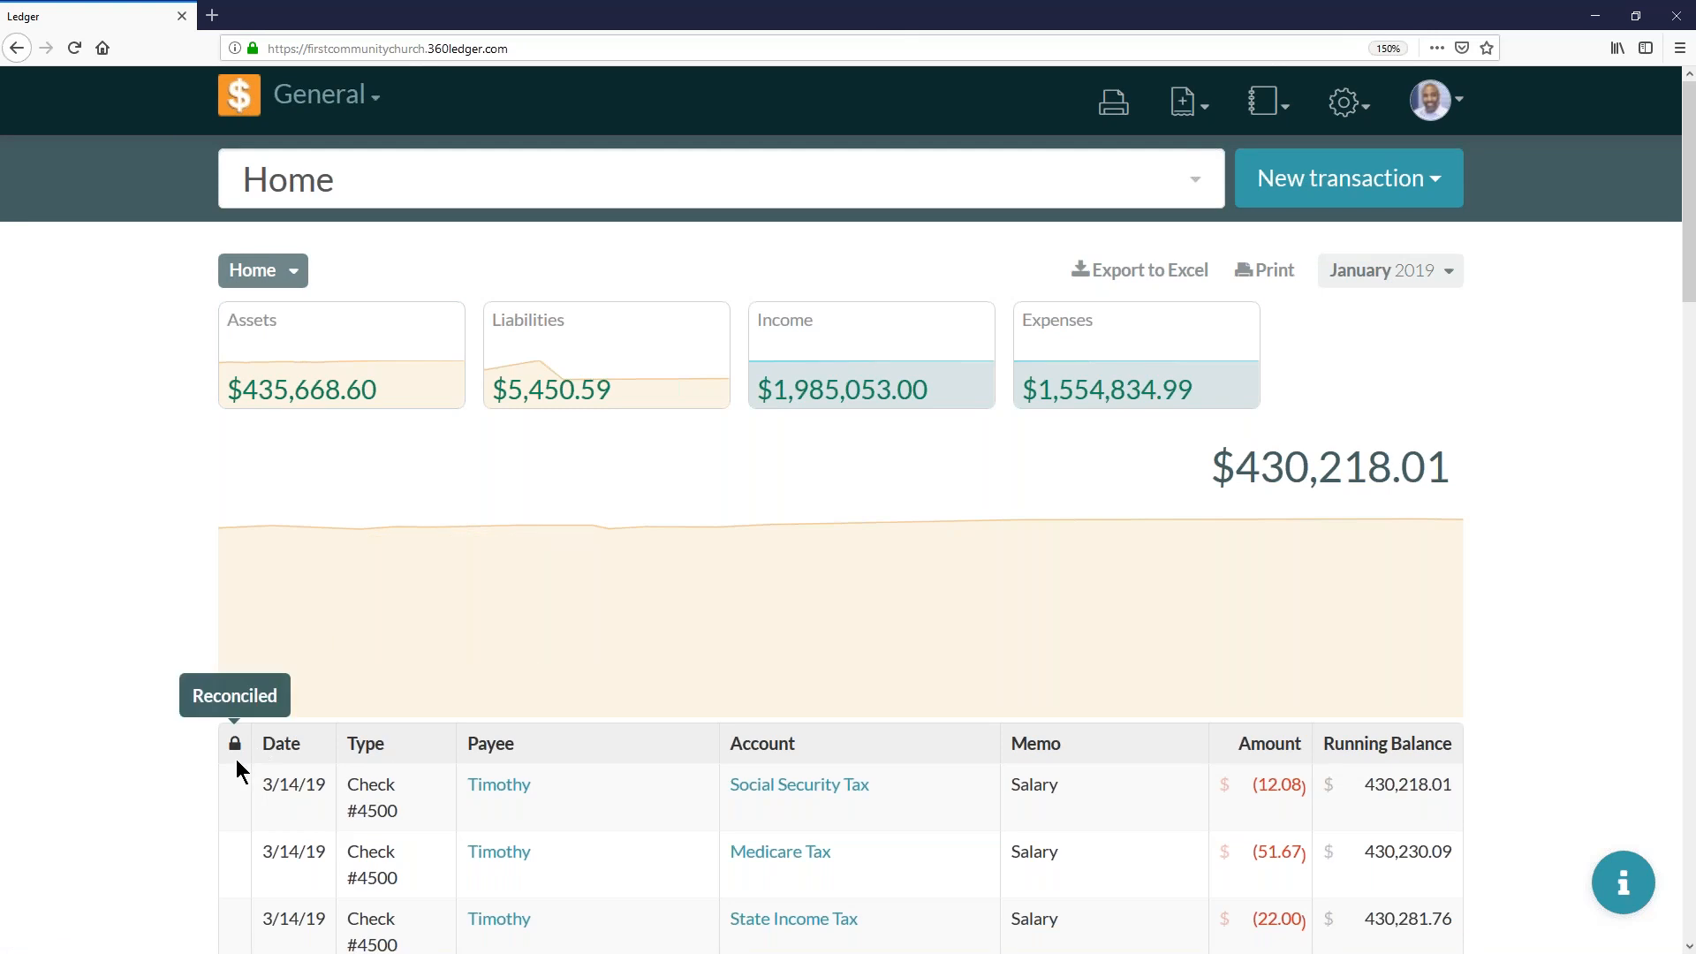
scroll(508, 484, "down", 5)
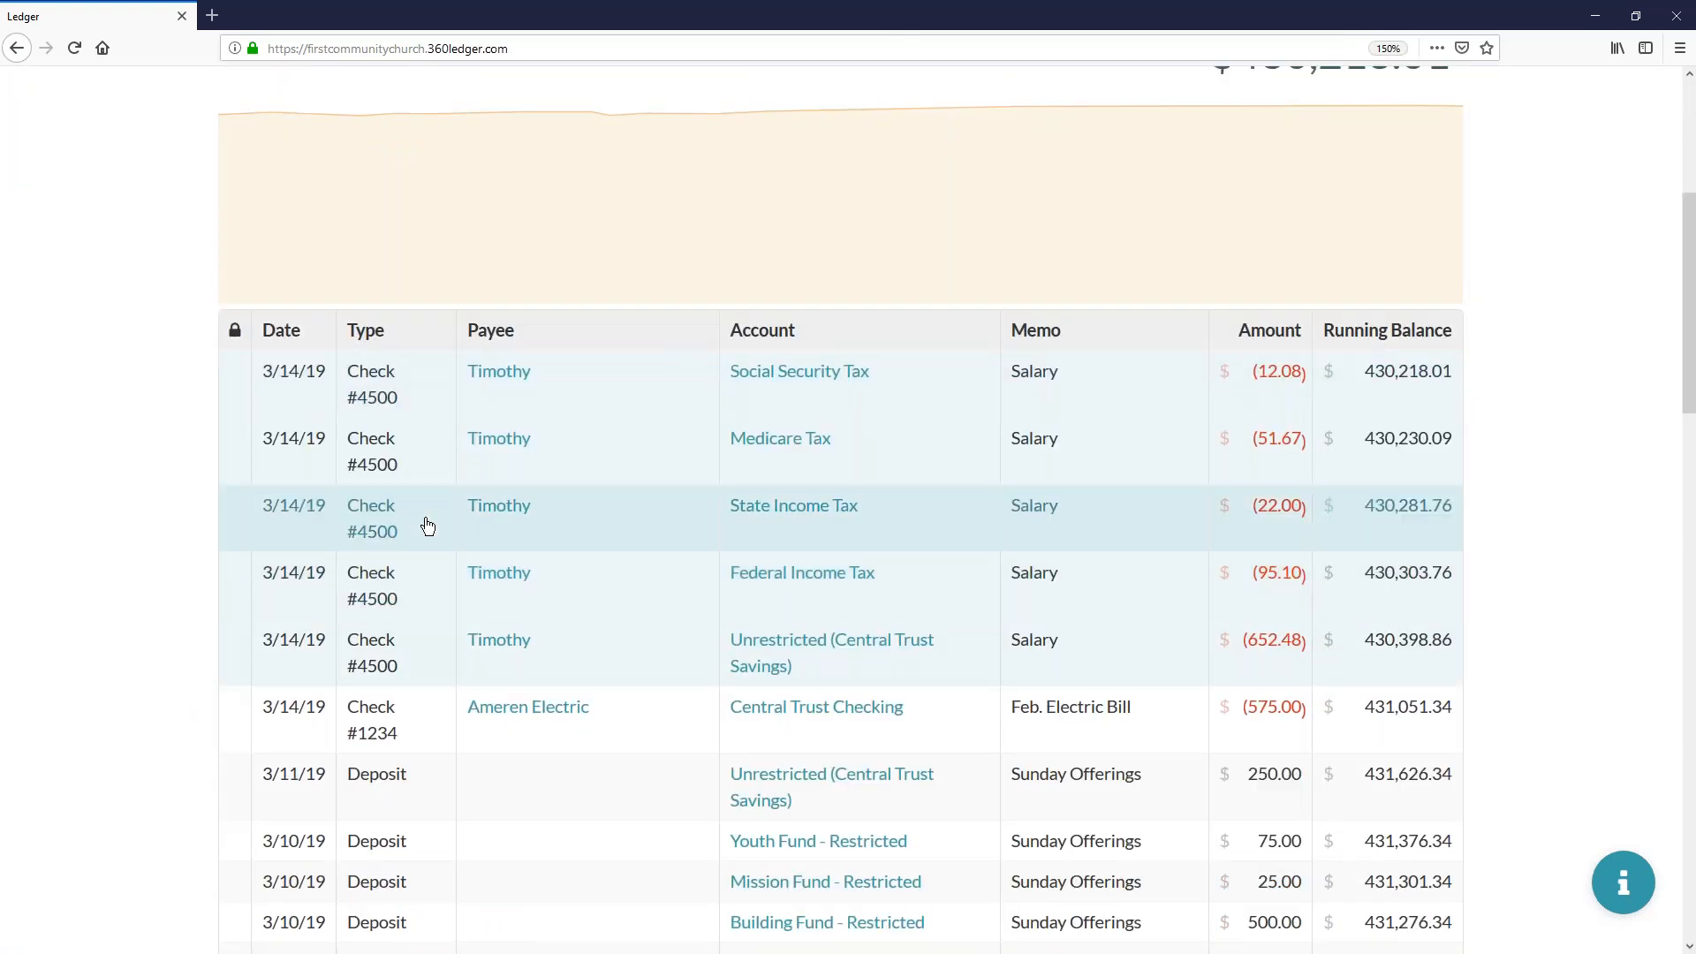
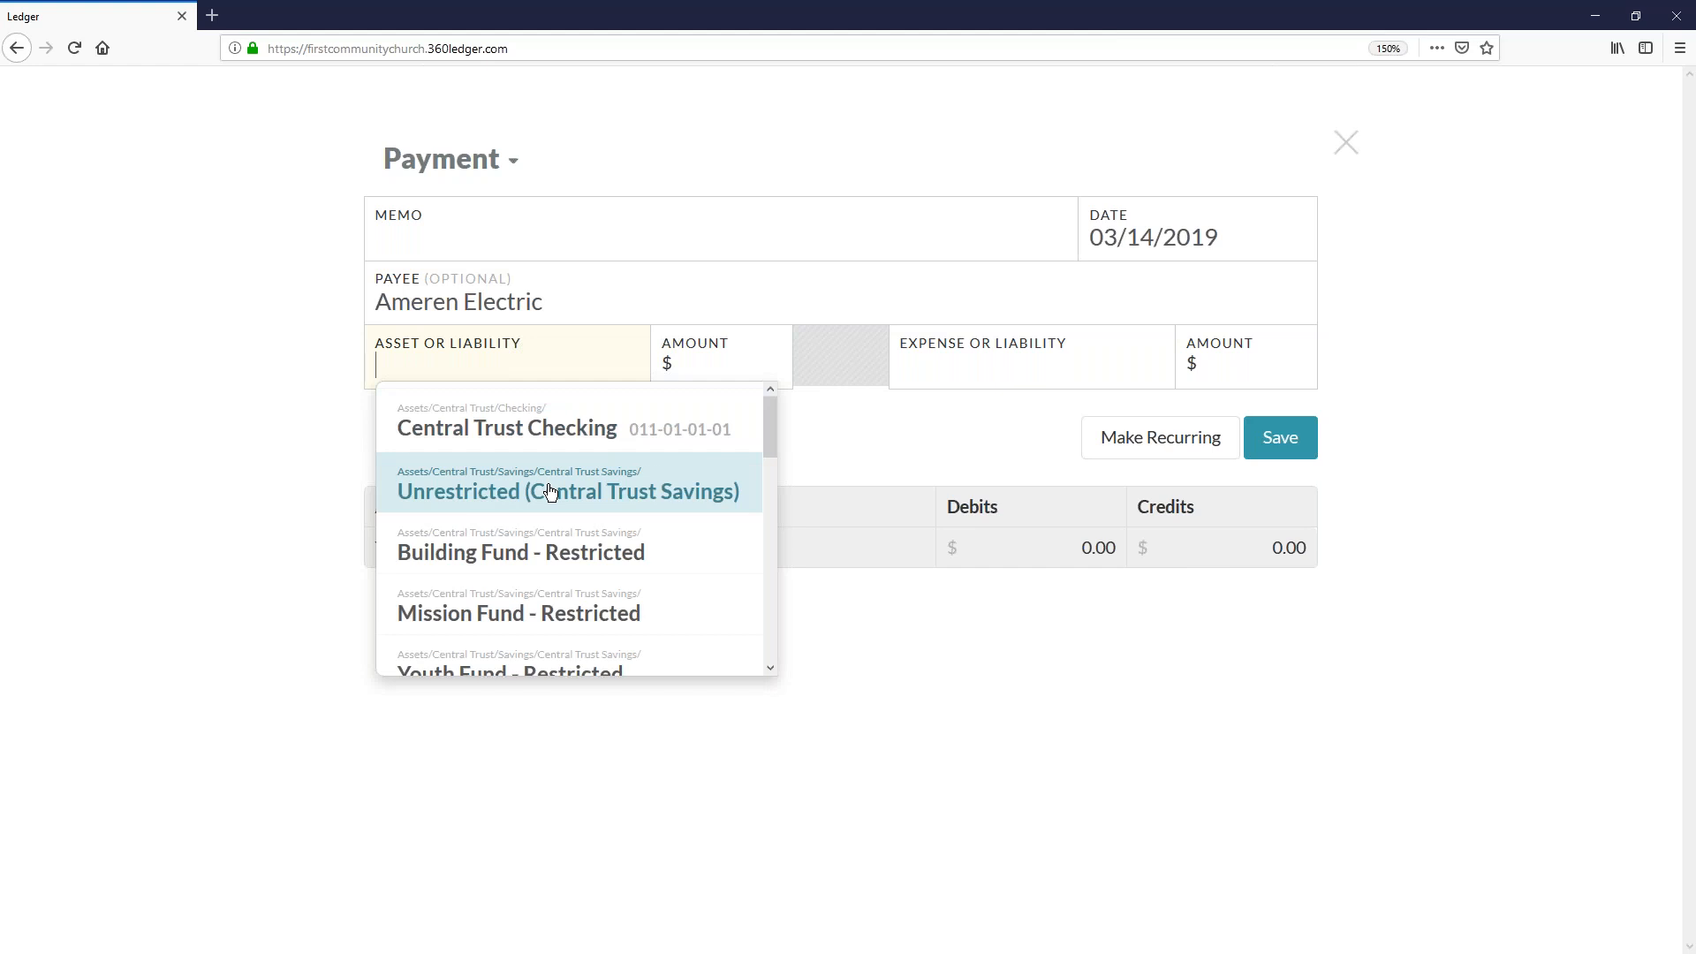
- Fill in the Ameren Electric payment with memo "Jan." and $412 from Unrestricted (Central Trust Savings)
left_click(548, 491)
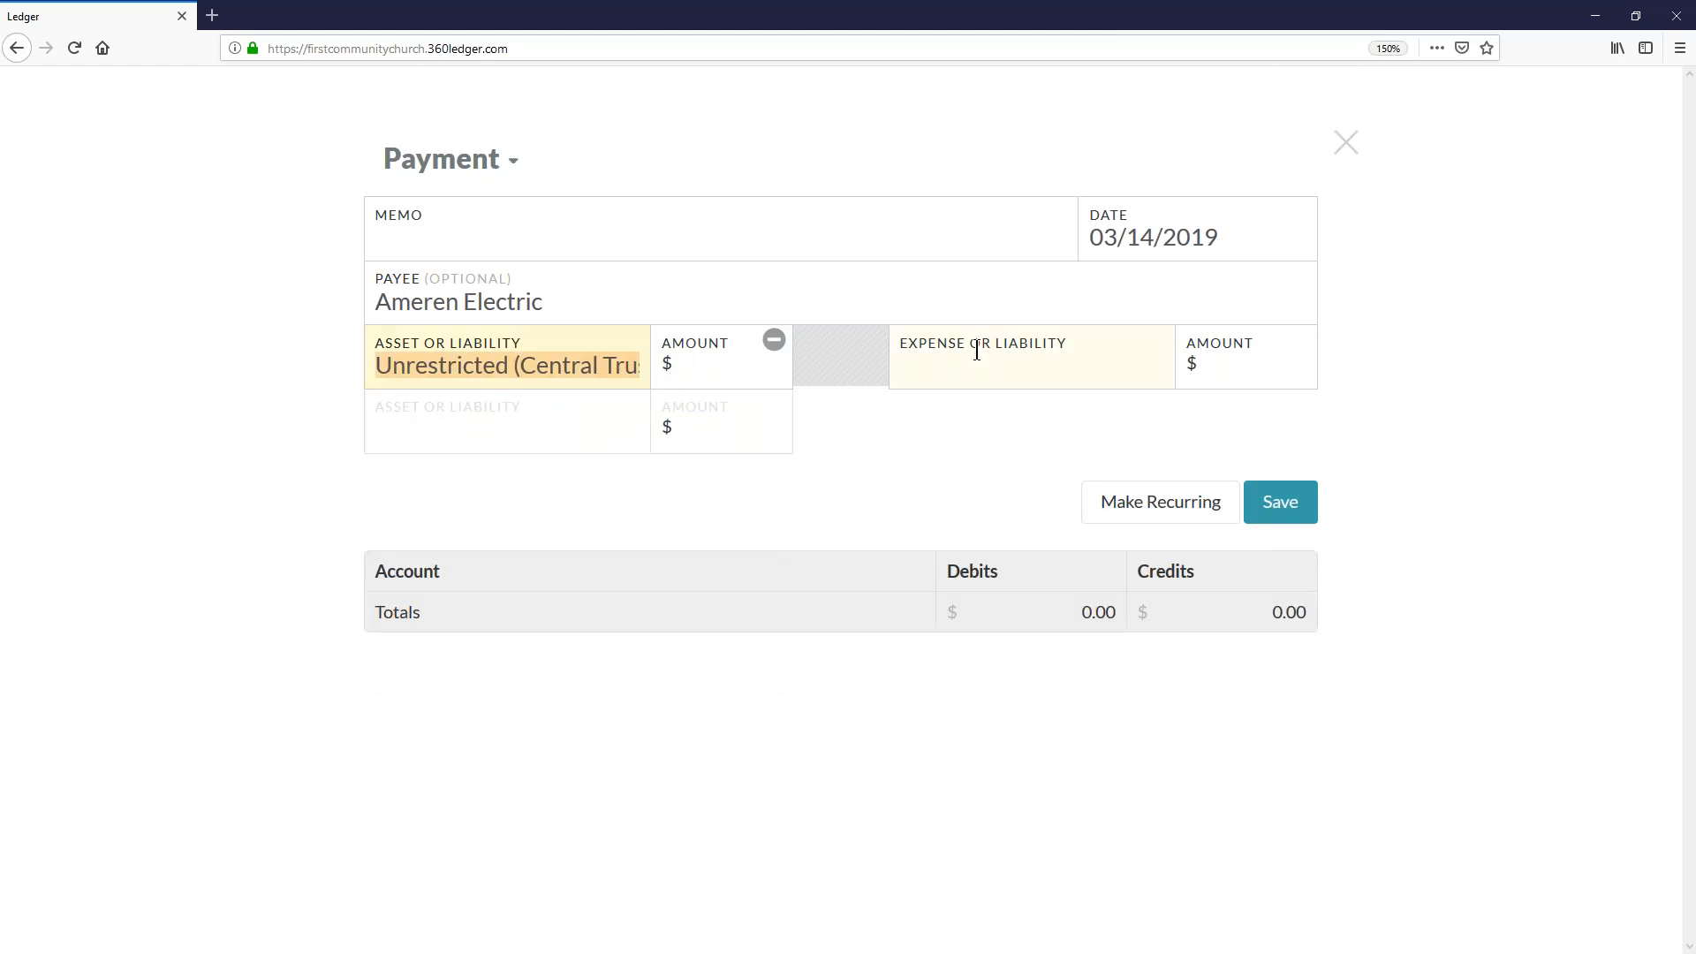
left_click(724, 379)
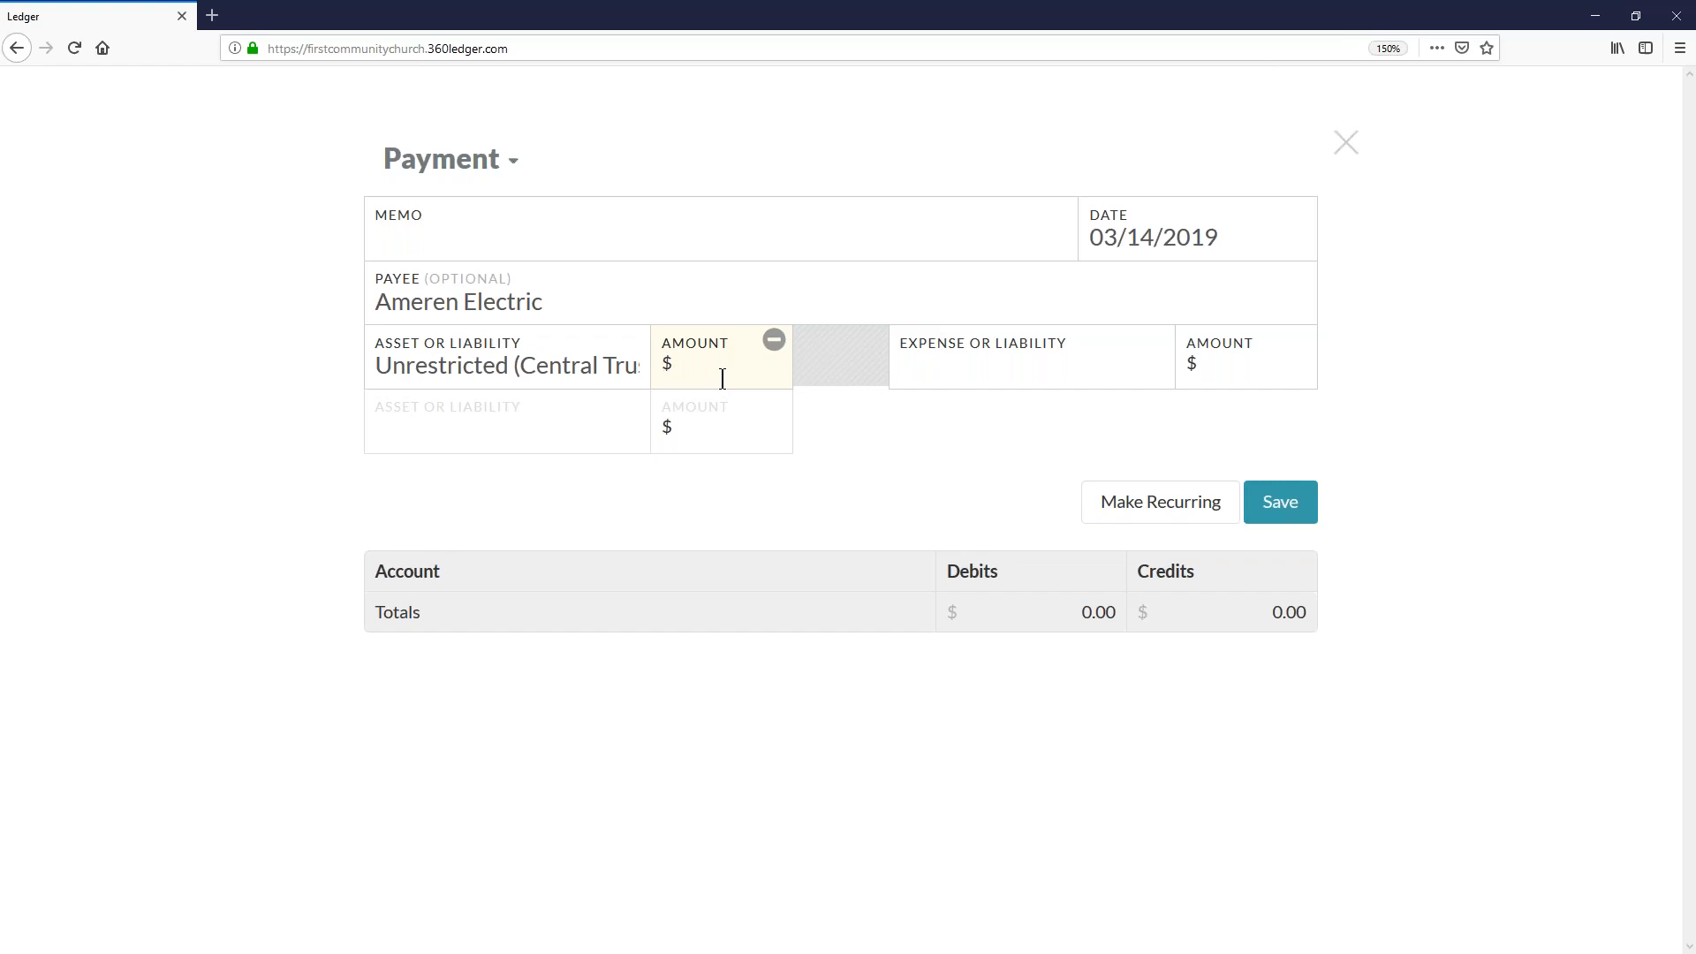
left_click(627, 243)
type("Jan.")
left_click(748, 363)
type("400")
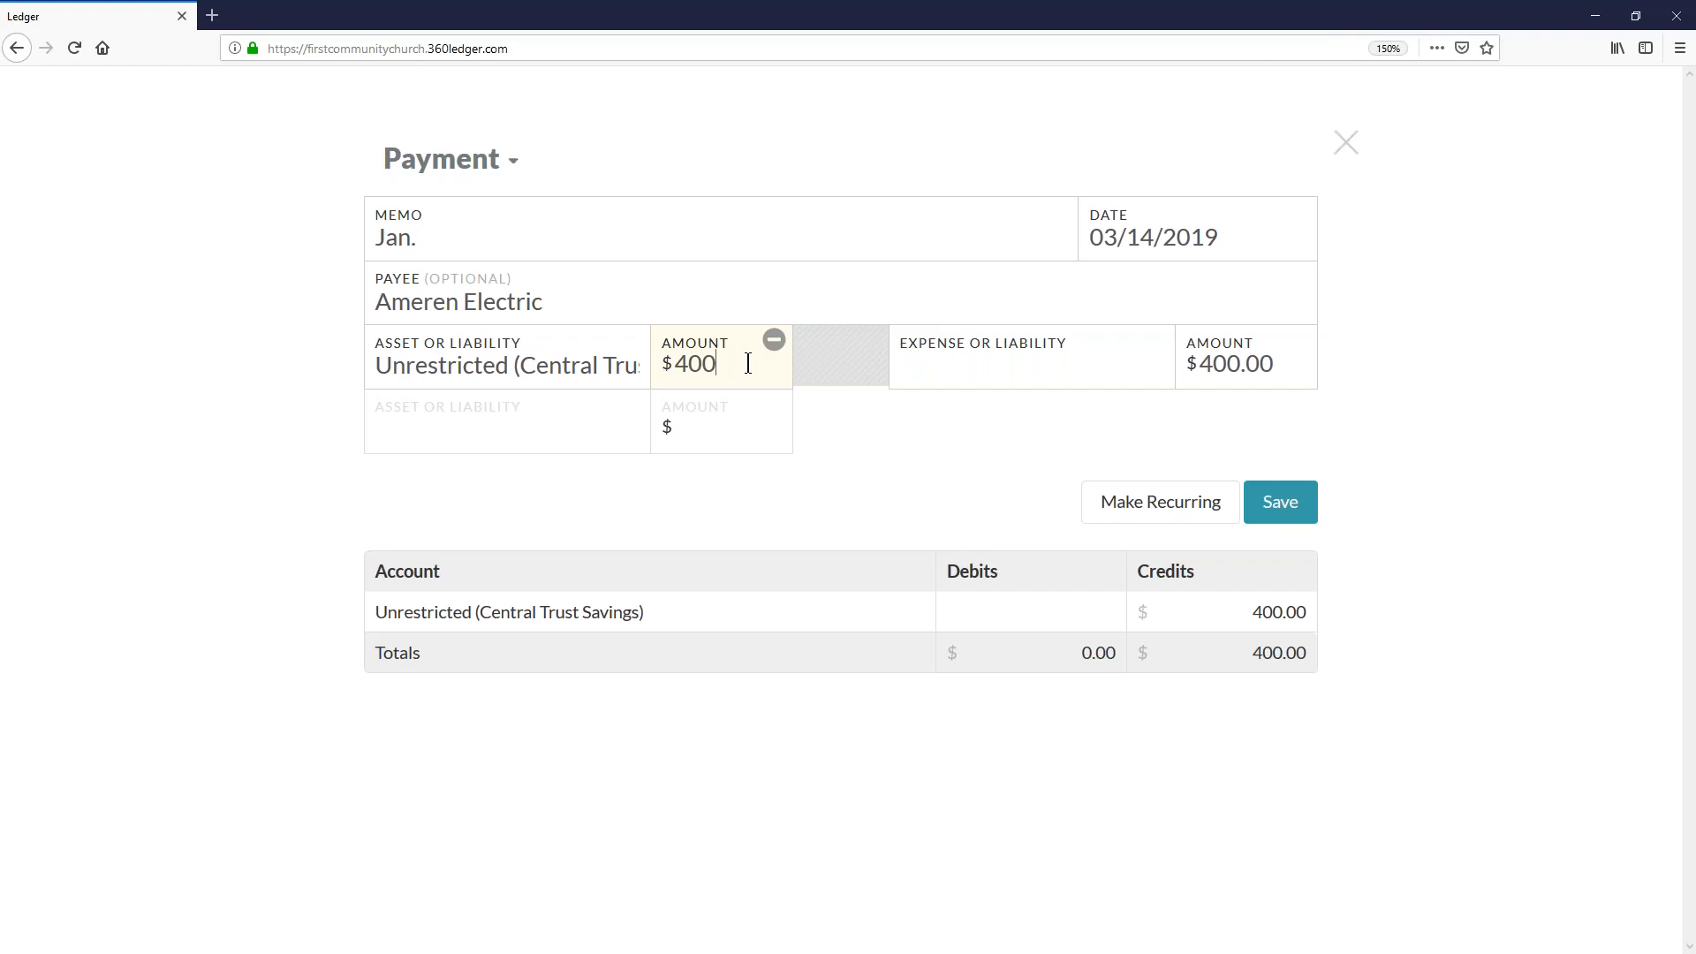
key("BackSpace")
type("12")
left_click(748, 363)
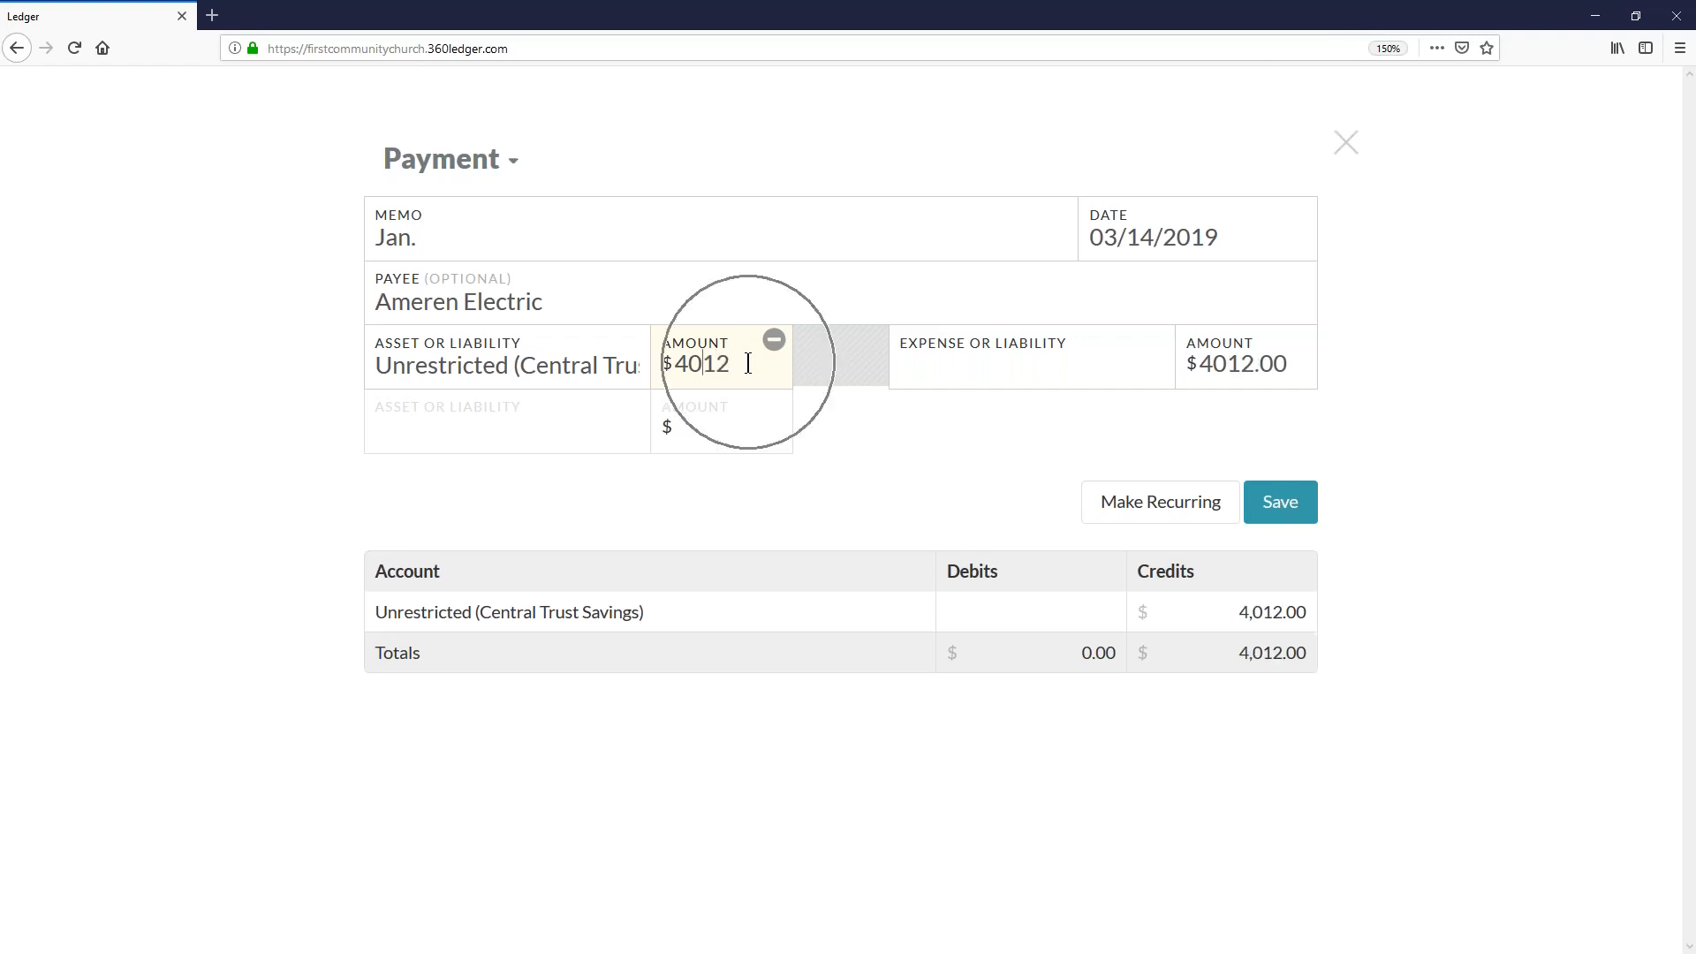
key("Left")
key("Left")
key("BackSpace")
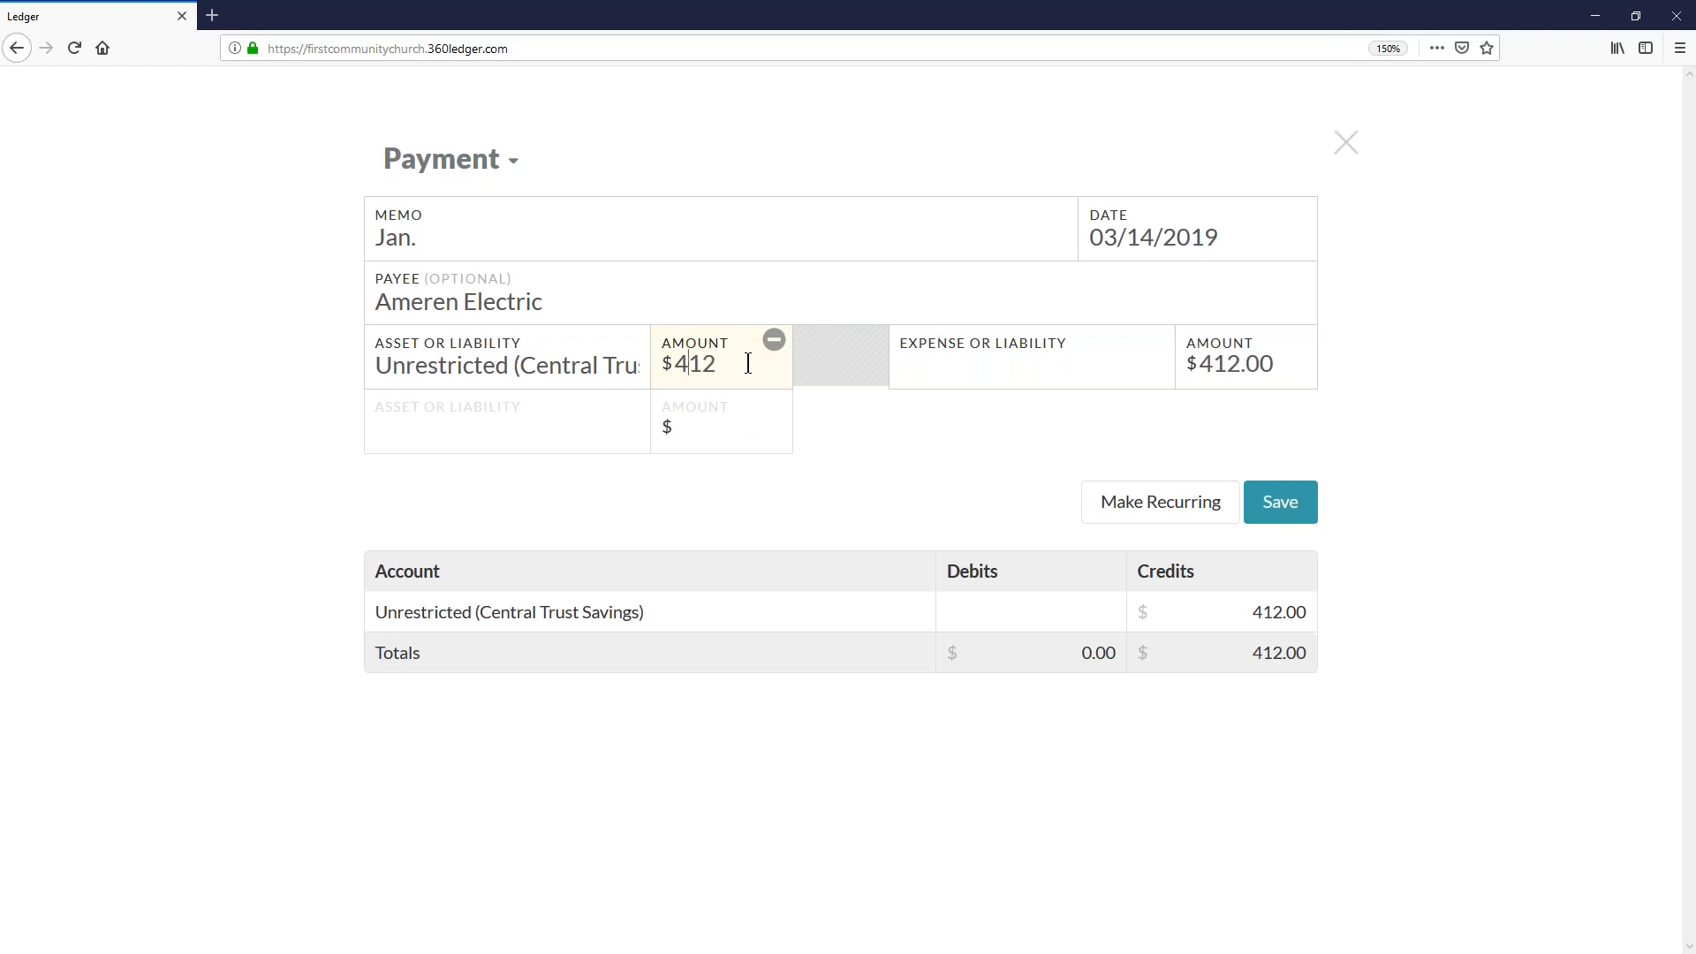
- Assign the payment to the Electric expense account (016-02-01-01) and save it
left_click(970, 371)
type("ele")
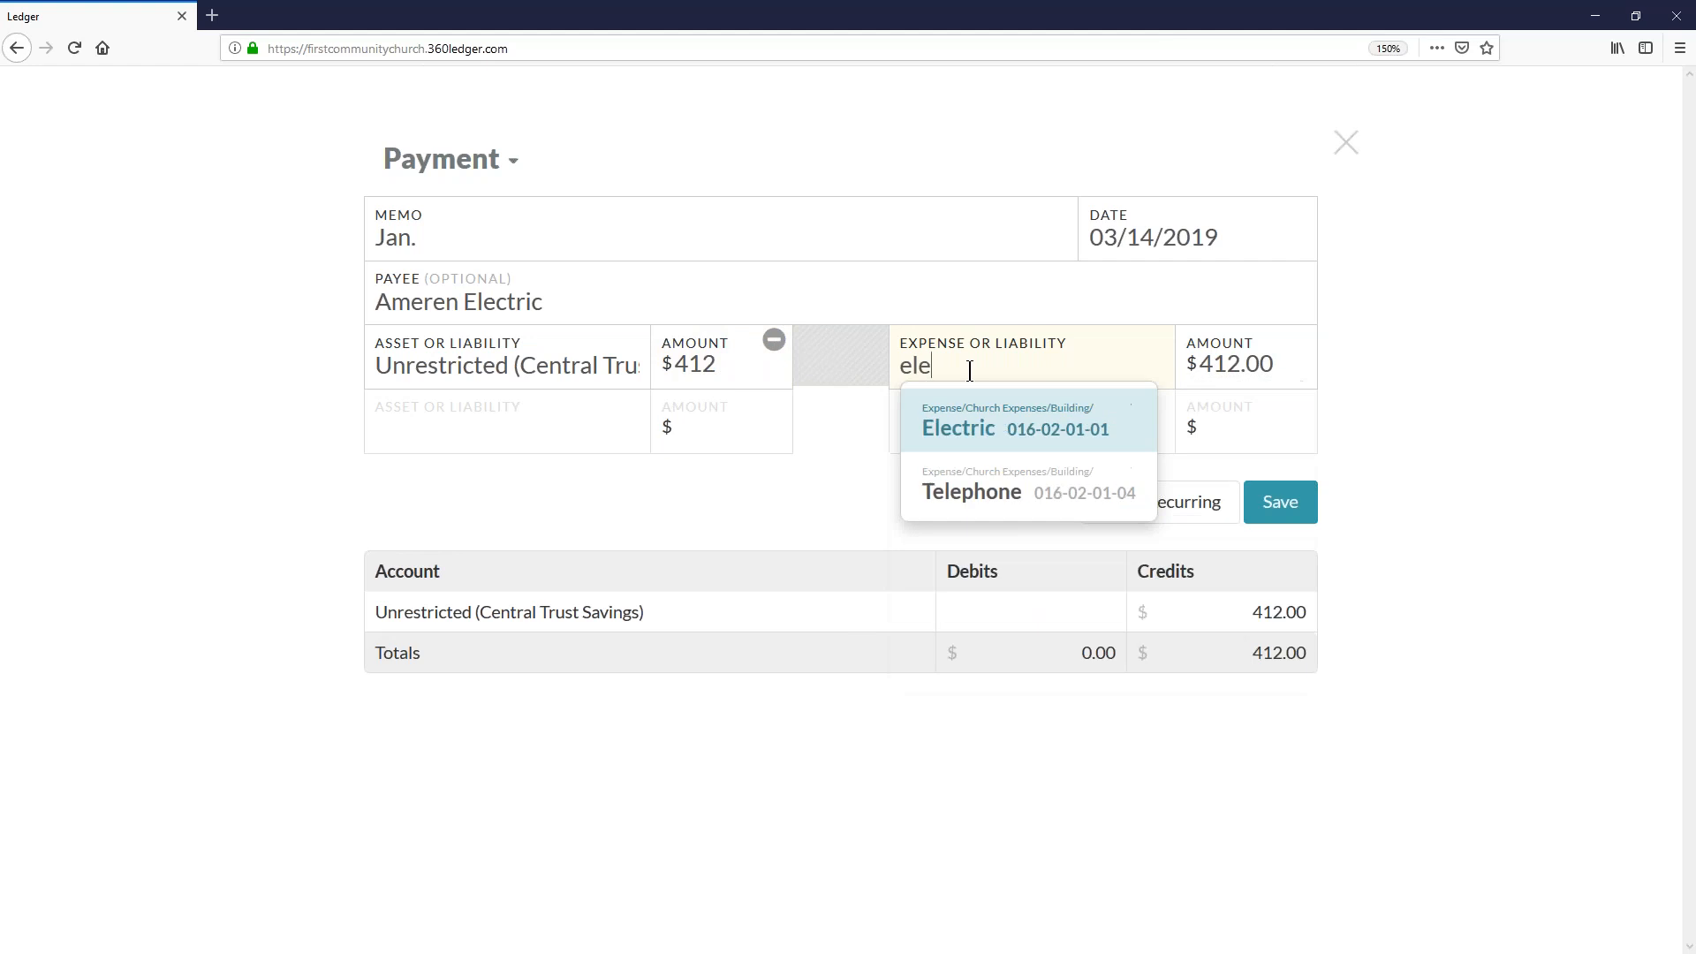
left_click(1007, 432)
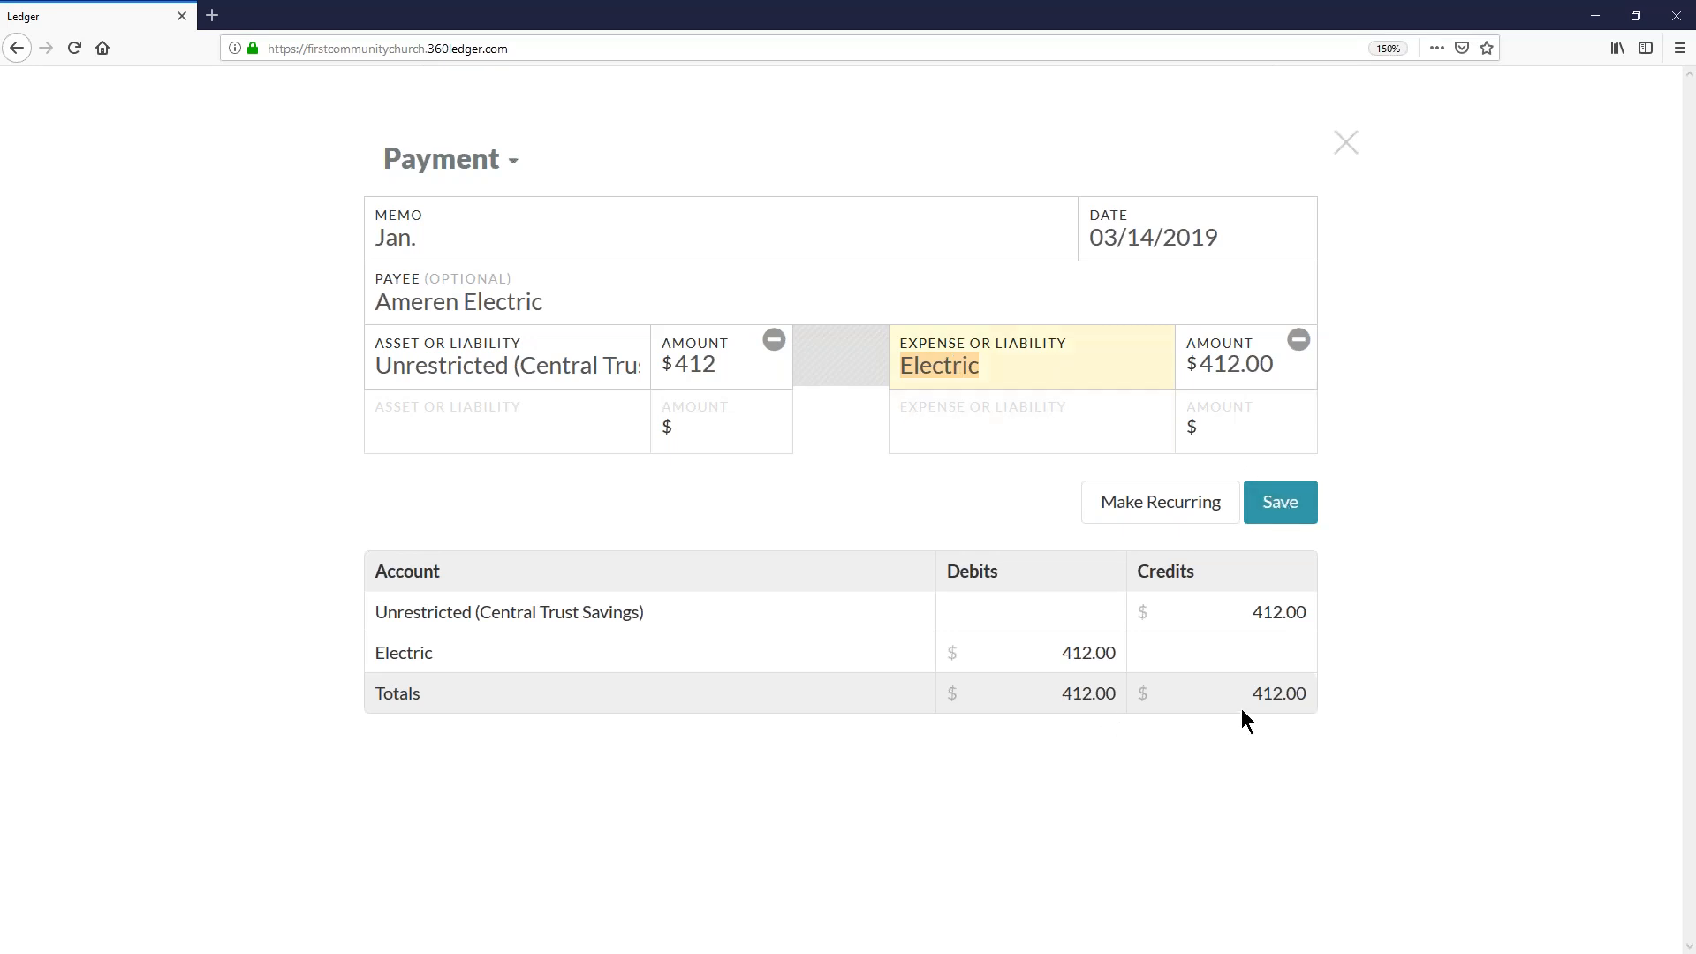
left_click(1280, 515)
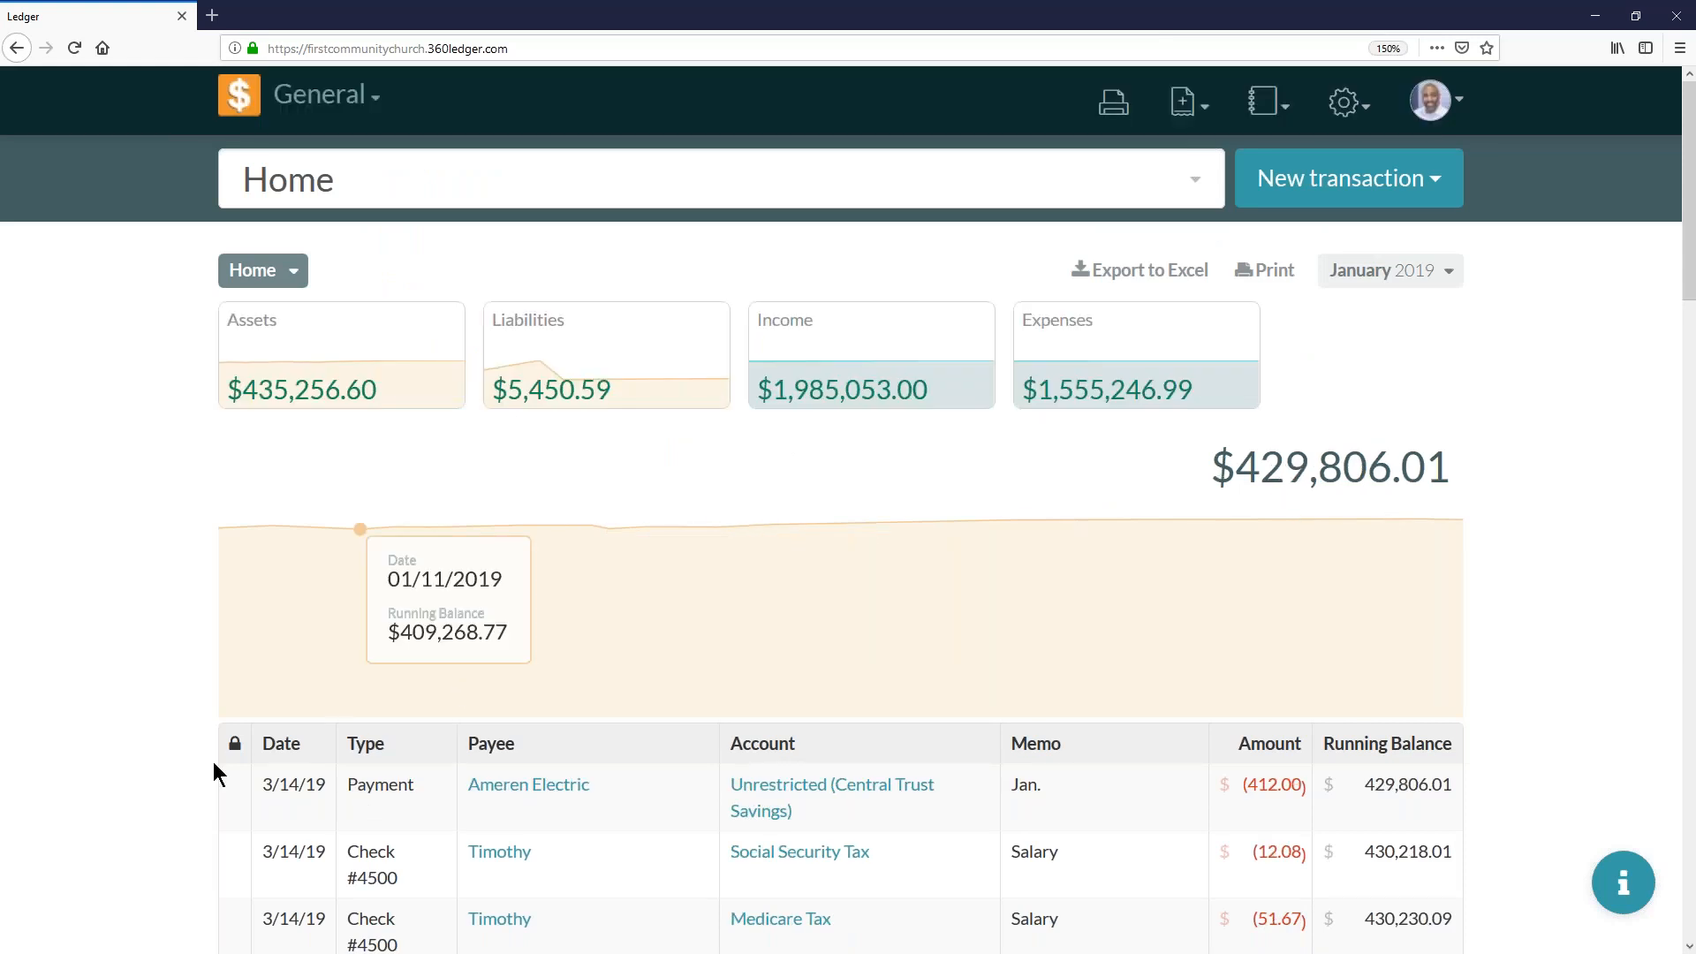
- Open the Ameren Electric payment from the home ledger and complete its memo as "Jan. Electric Bill"
scroll(284, 795, "down", 5)
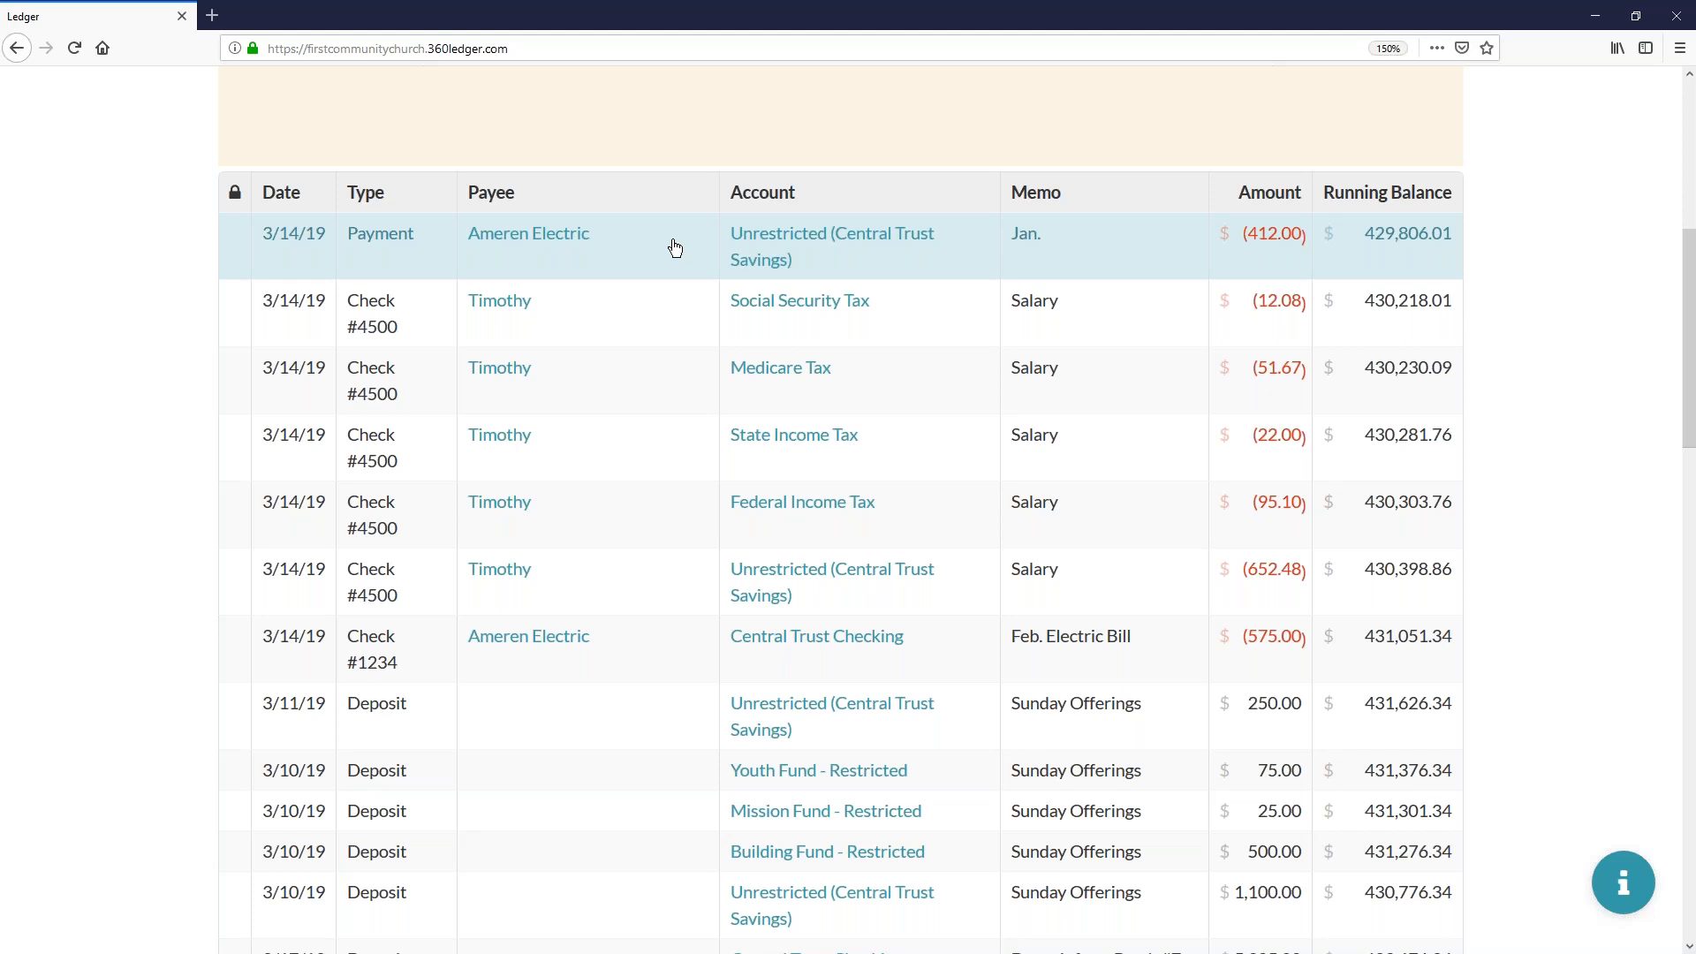
left_click(675, 247)
type("Electr")
type("ic Pa")
key("BackSpace")
key("BackSpace")
type("Bill")
- Correct the payment's asset and expense amounts to $422 each and save the correction
left_click(708, 354)
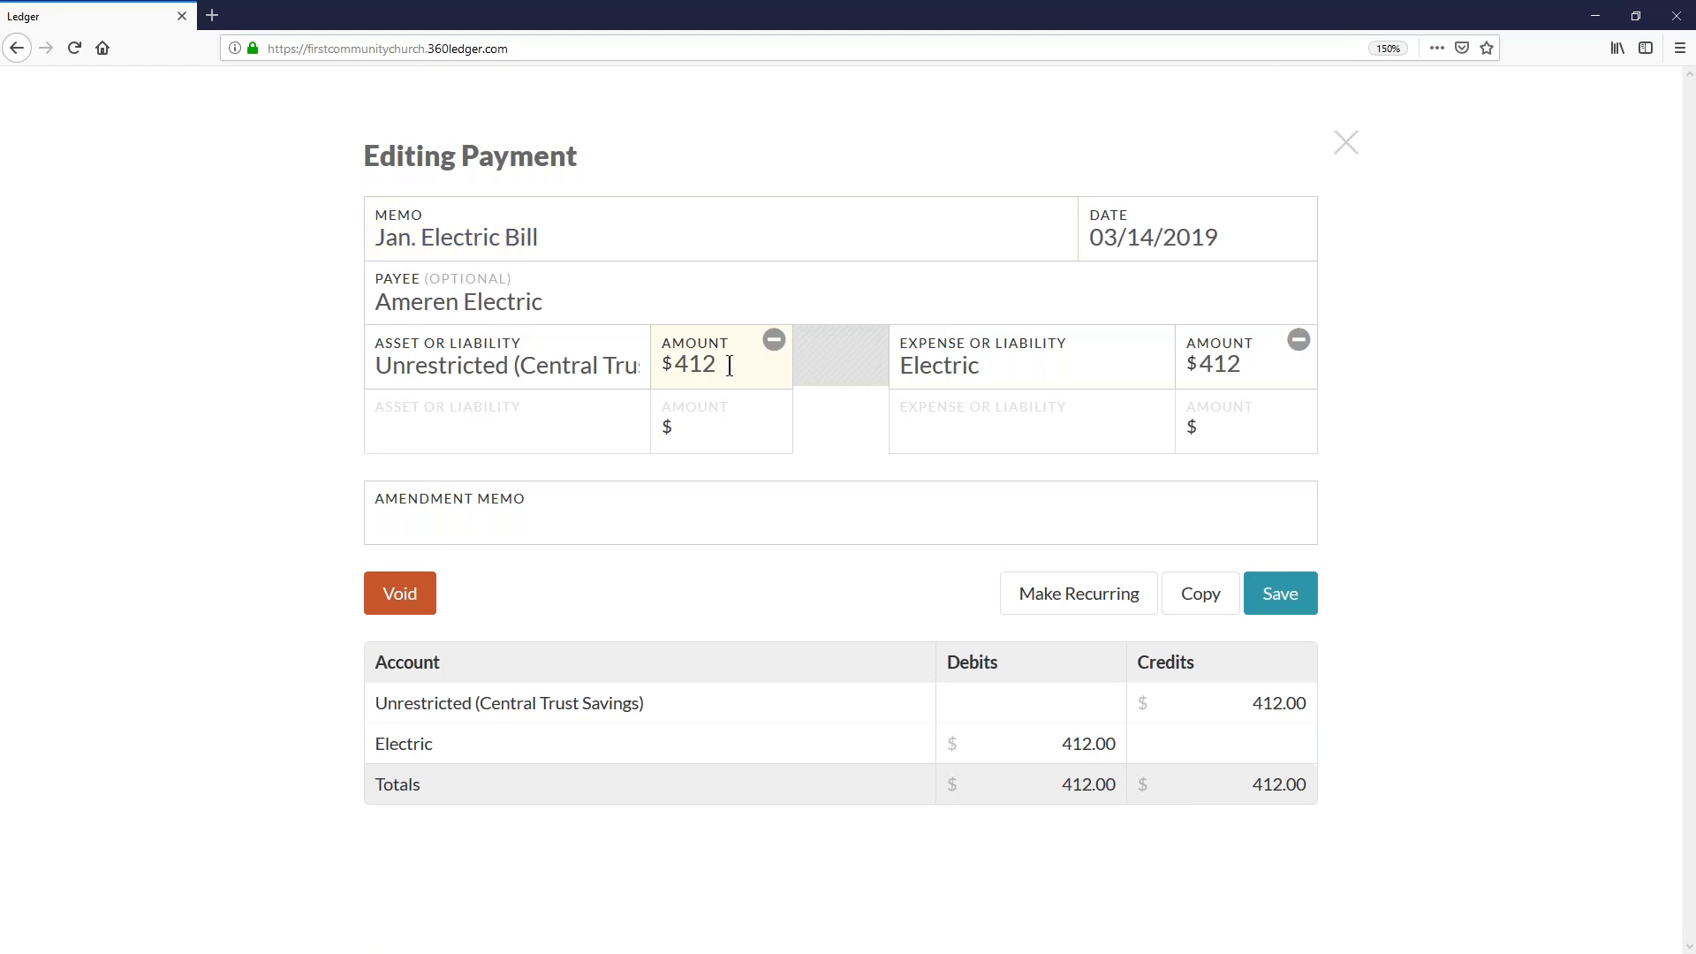
key("BackSpace")
key("BackSpace")
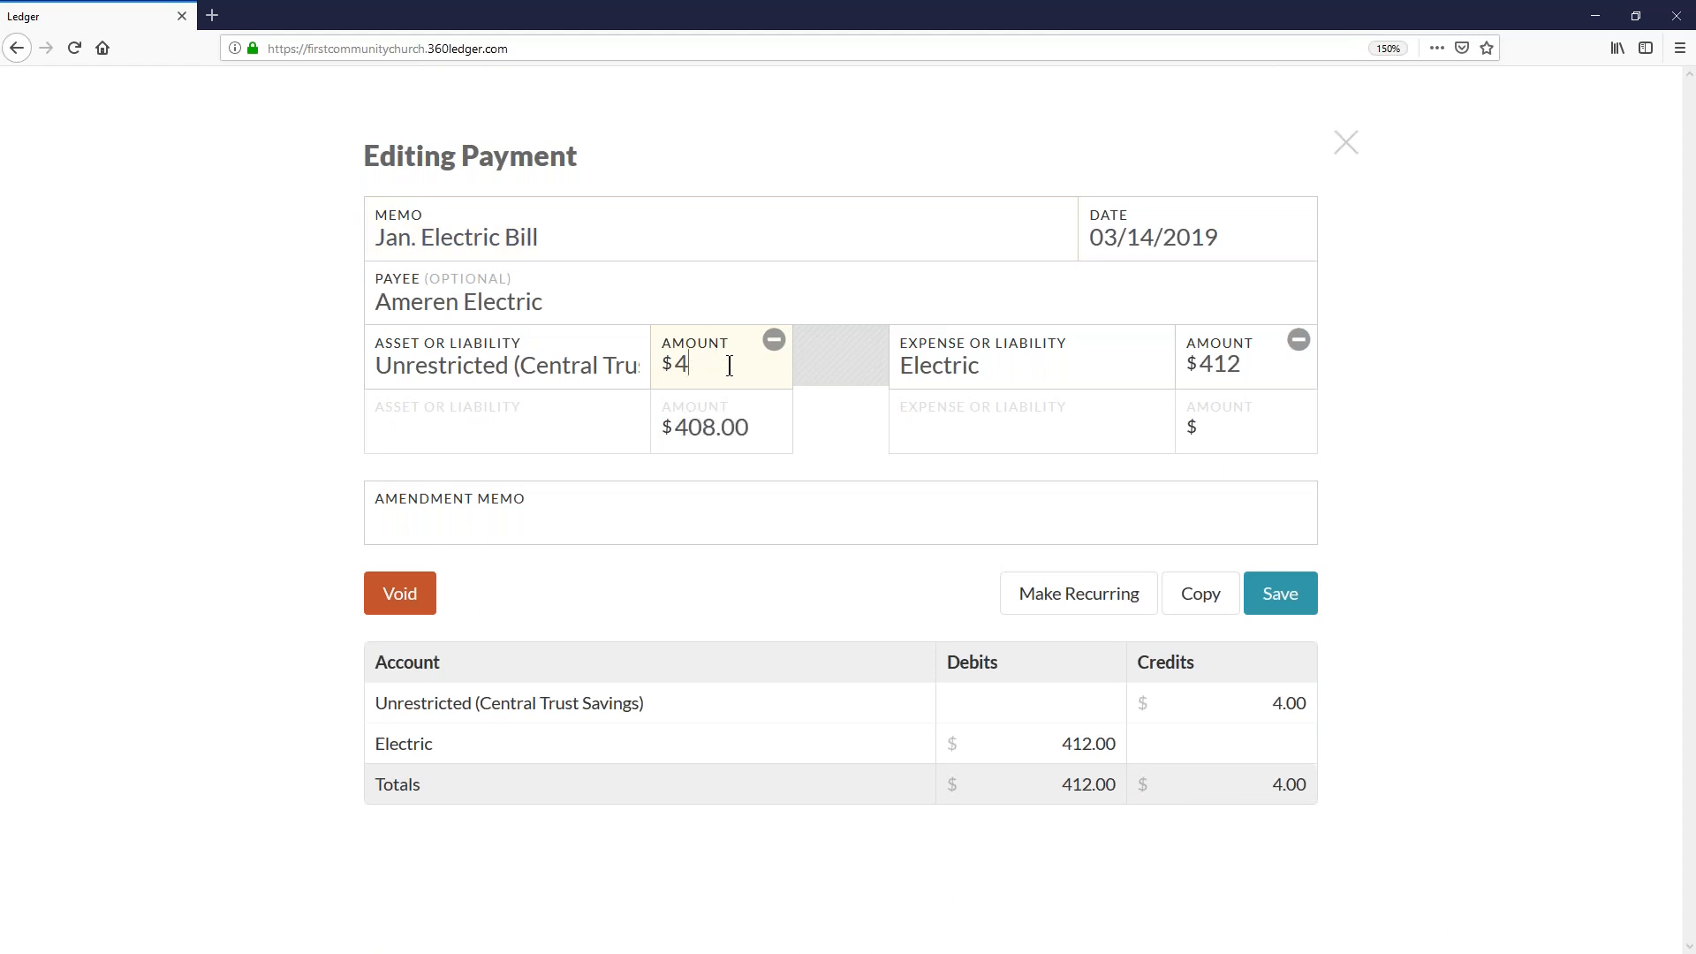
type("22")
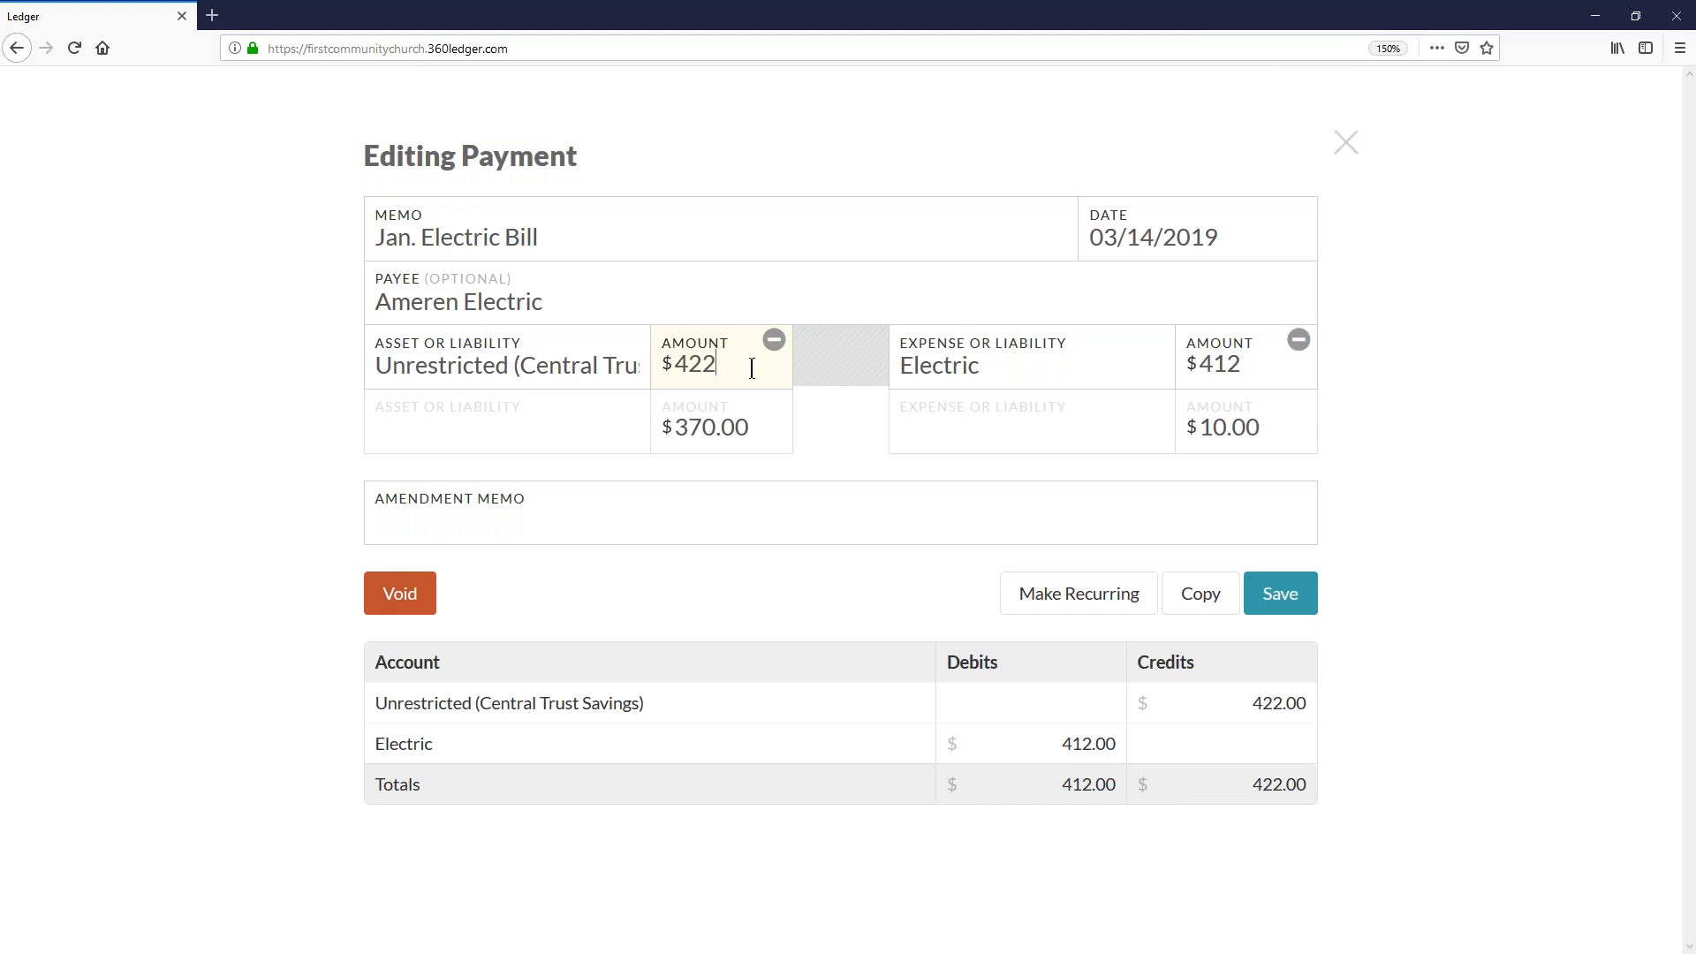
left_click(1237, 353)
key("BackSpace")
key("BackSpace")
type("22")
left_click(741, 437)
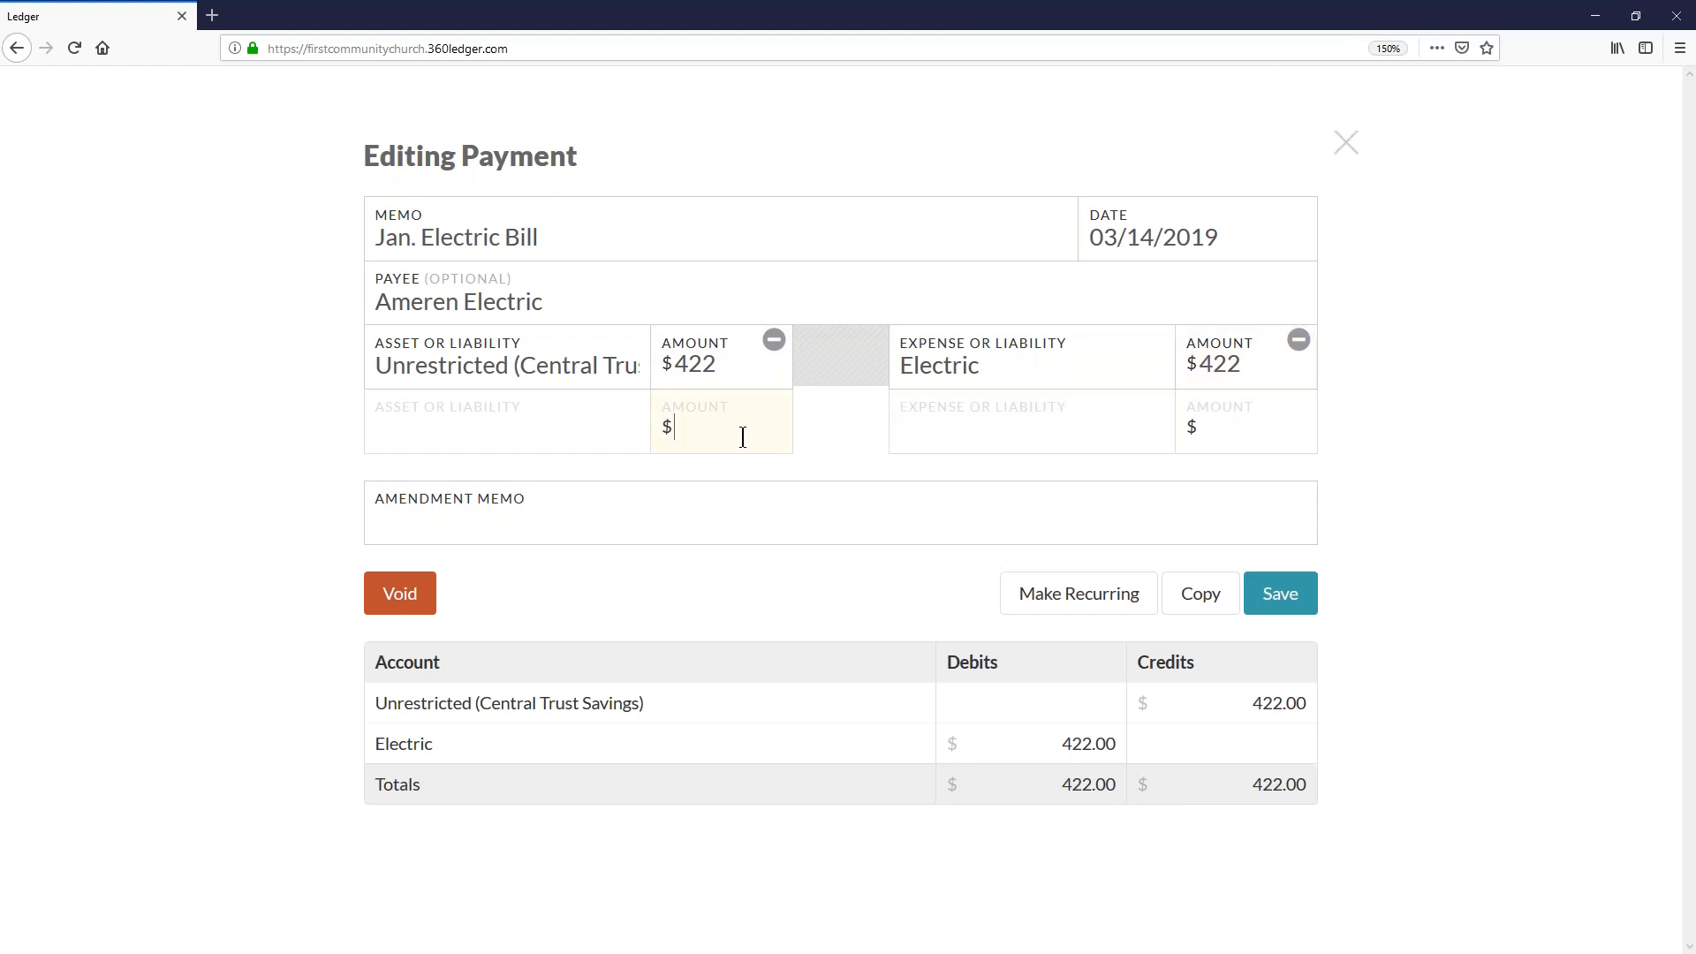
left_click(1290, 600)
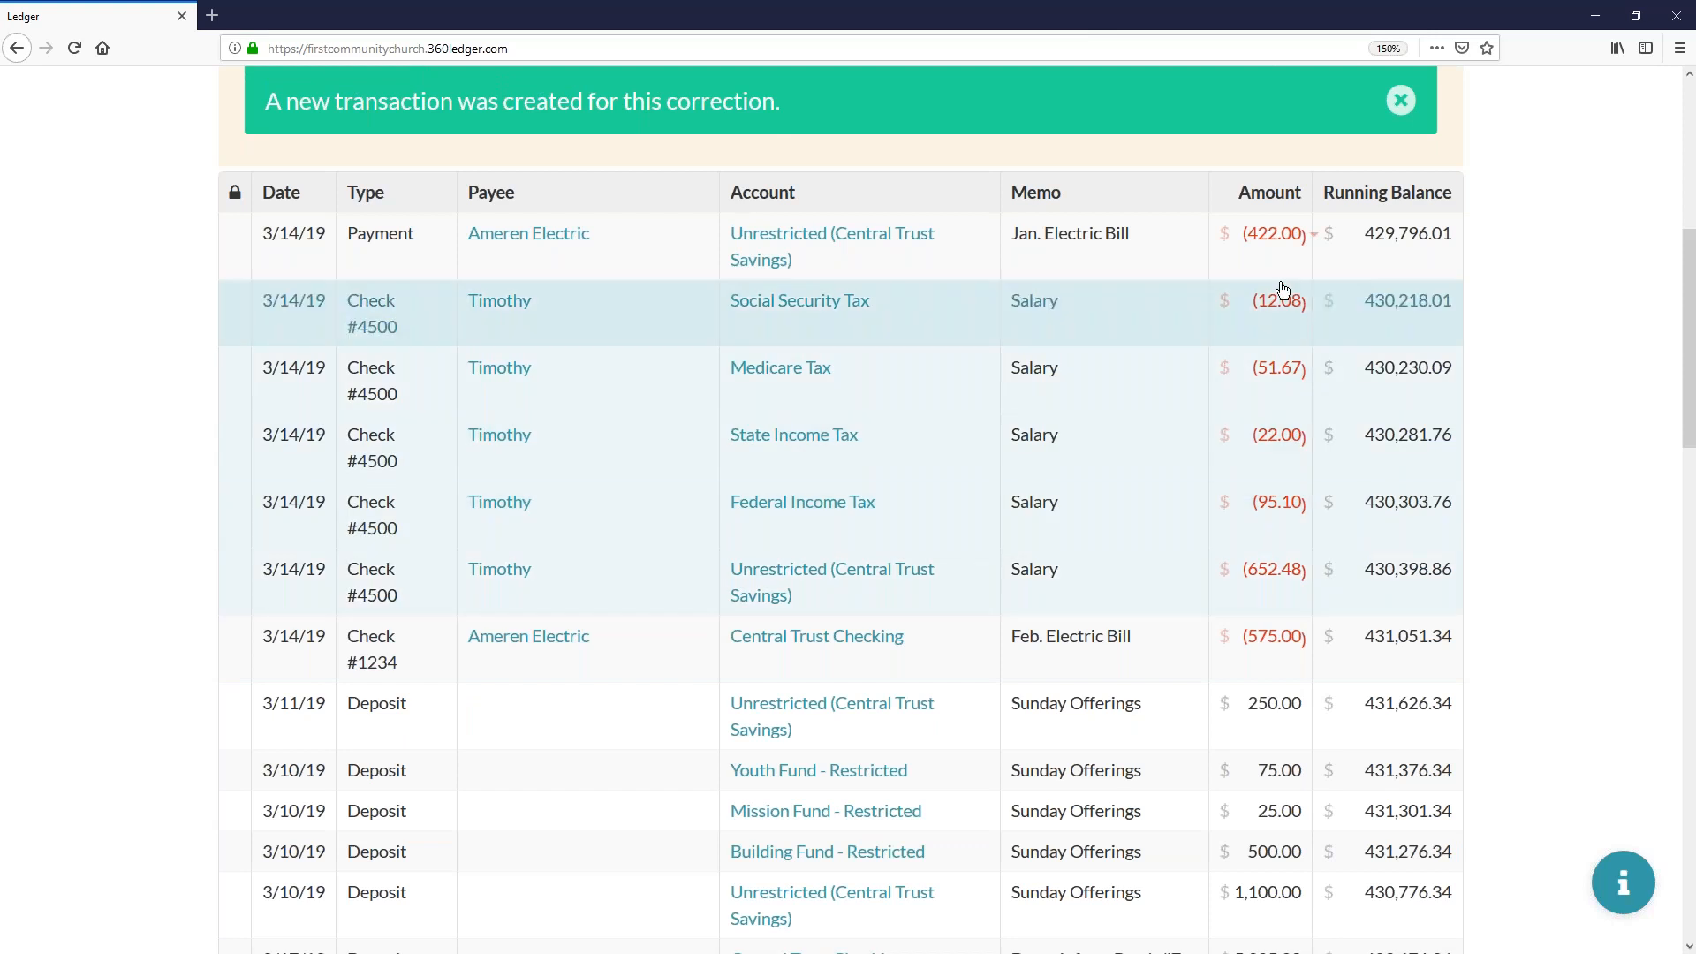
- Expand the edited electric payment's amendment history to review the change, and collapse it again
mouse_move(1314, 240)
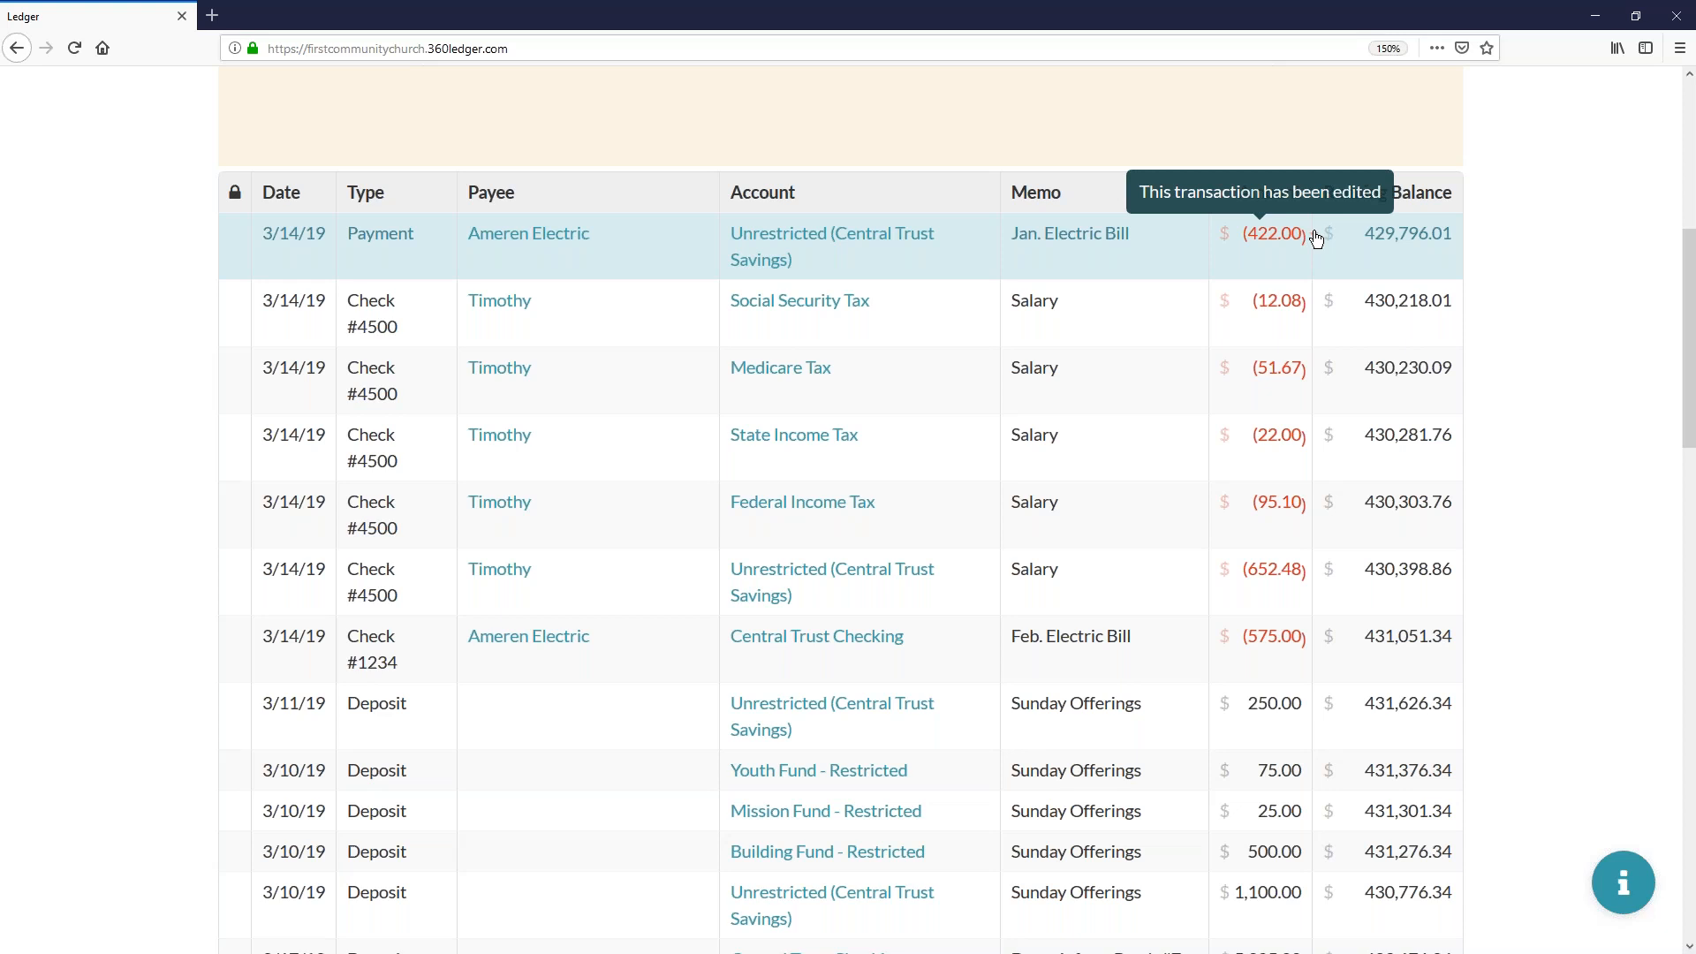
left_click(1314, 239)
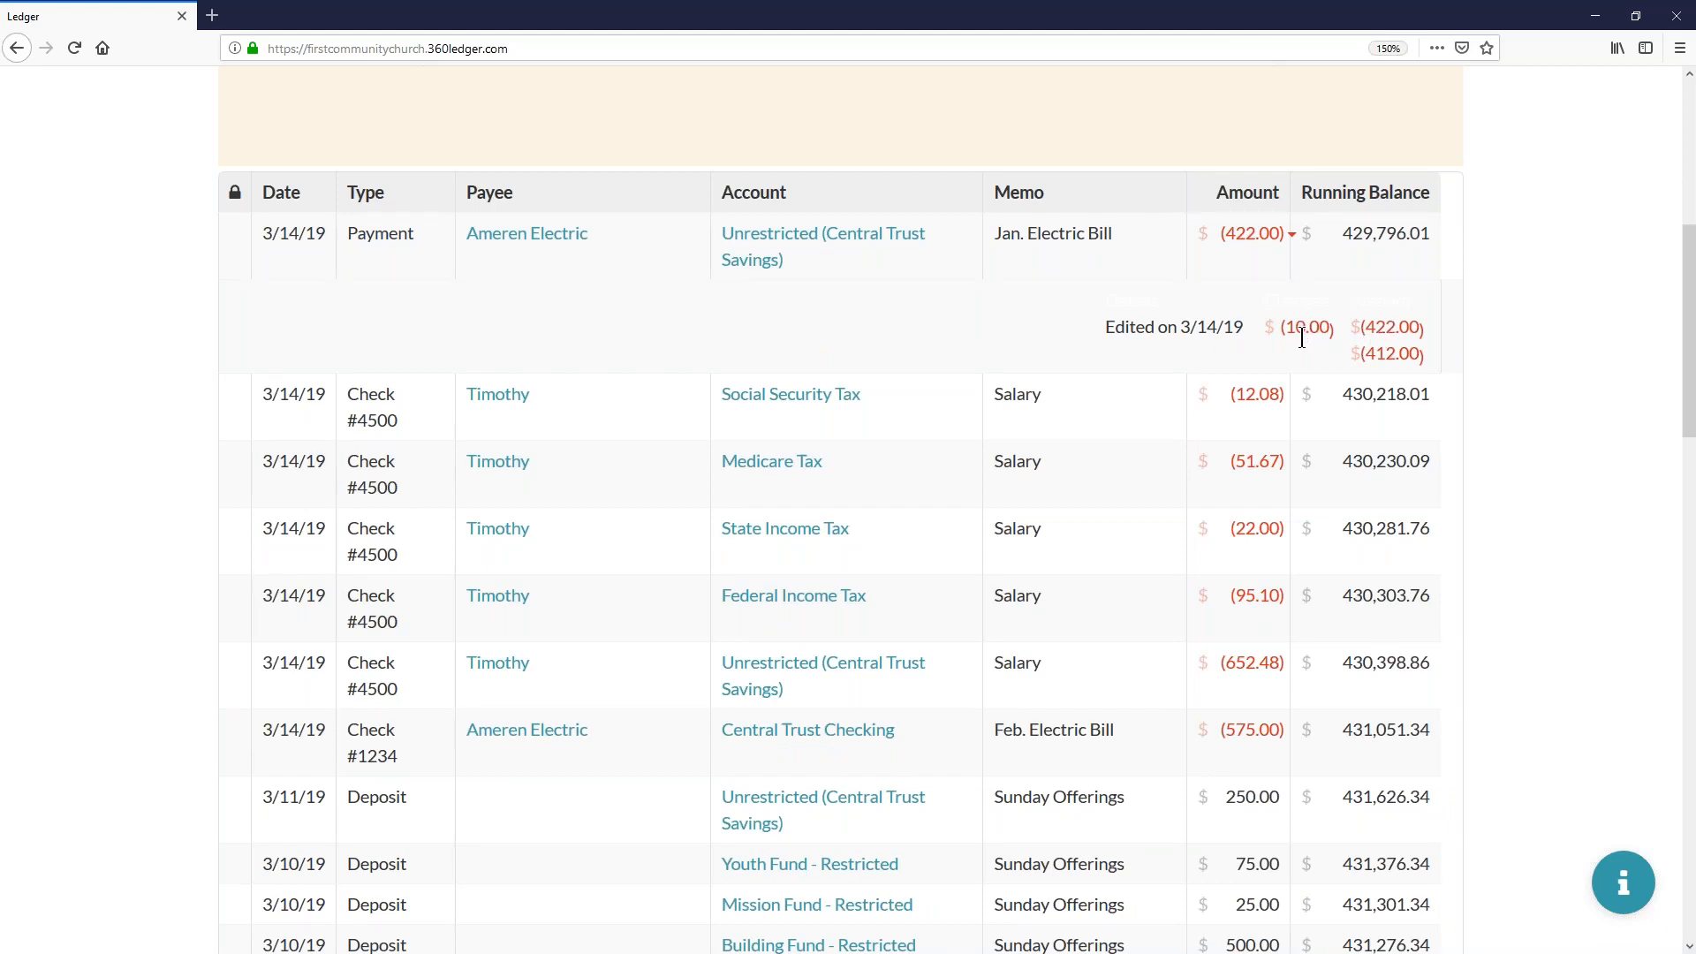
mouse_move(1292, 236)
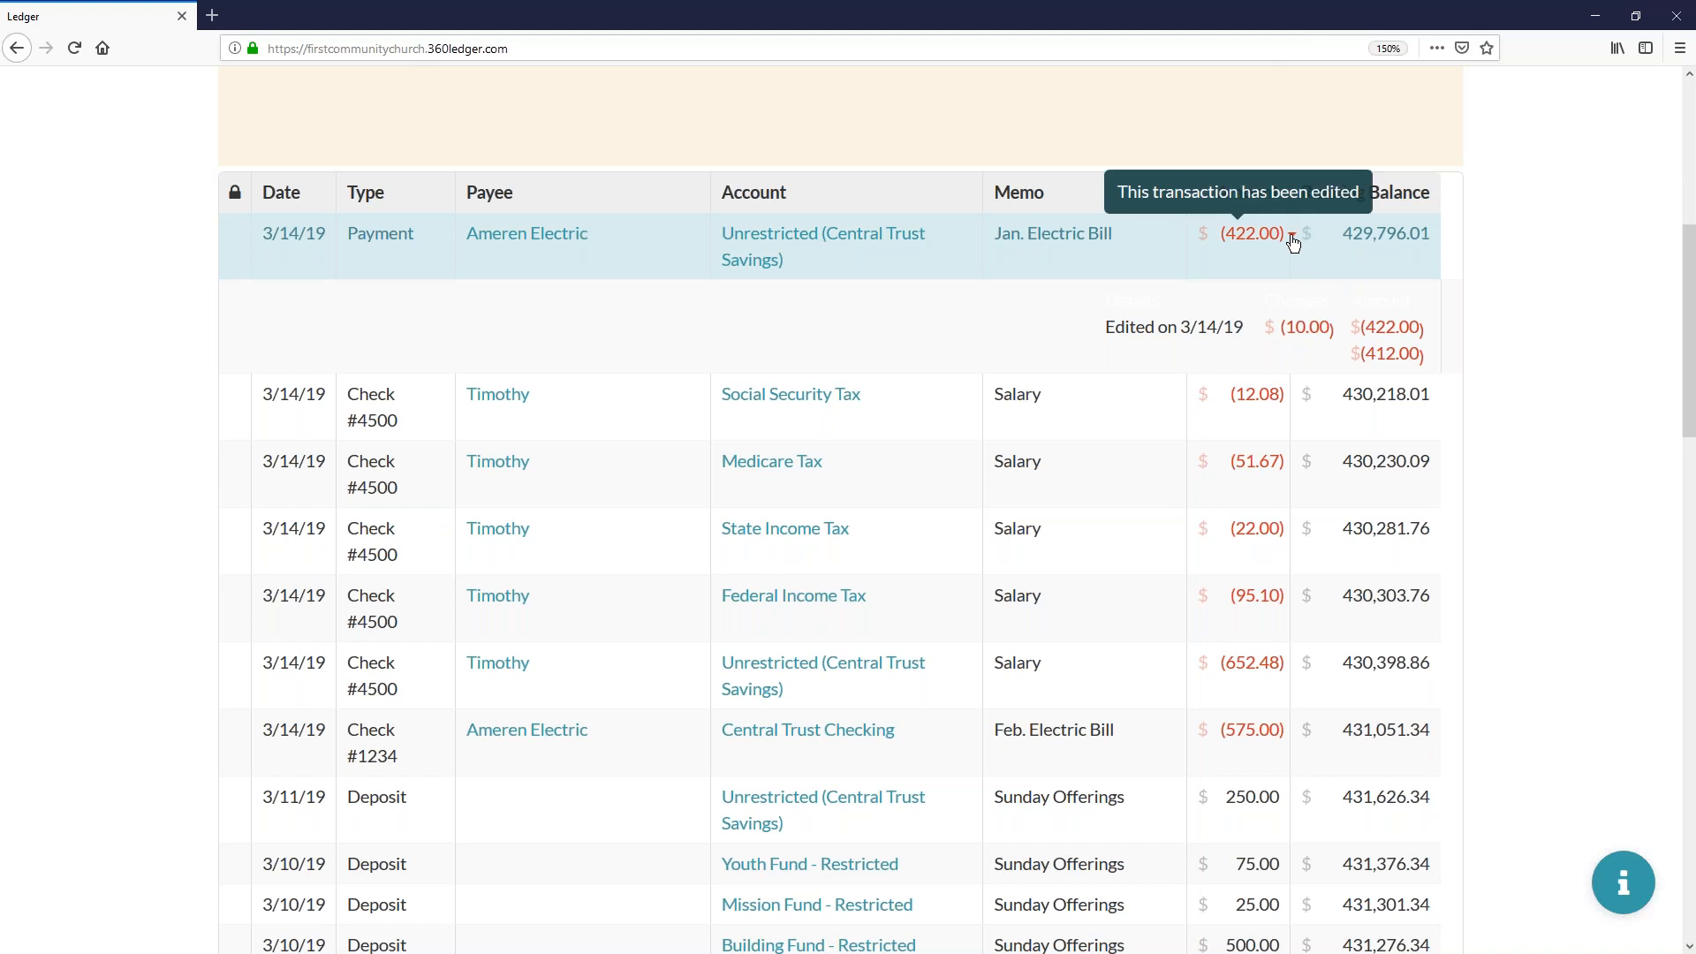
left_click(1292, 239)
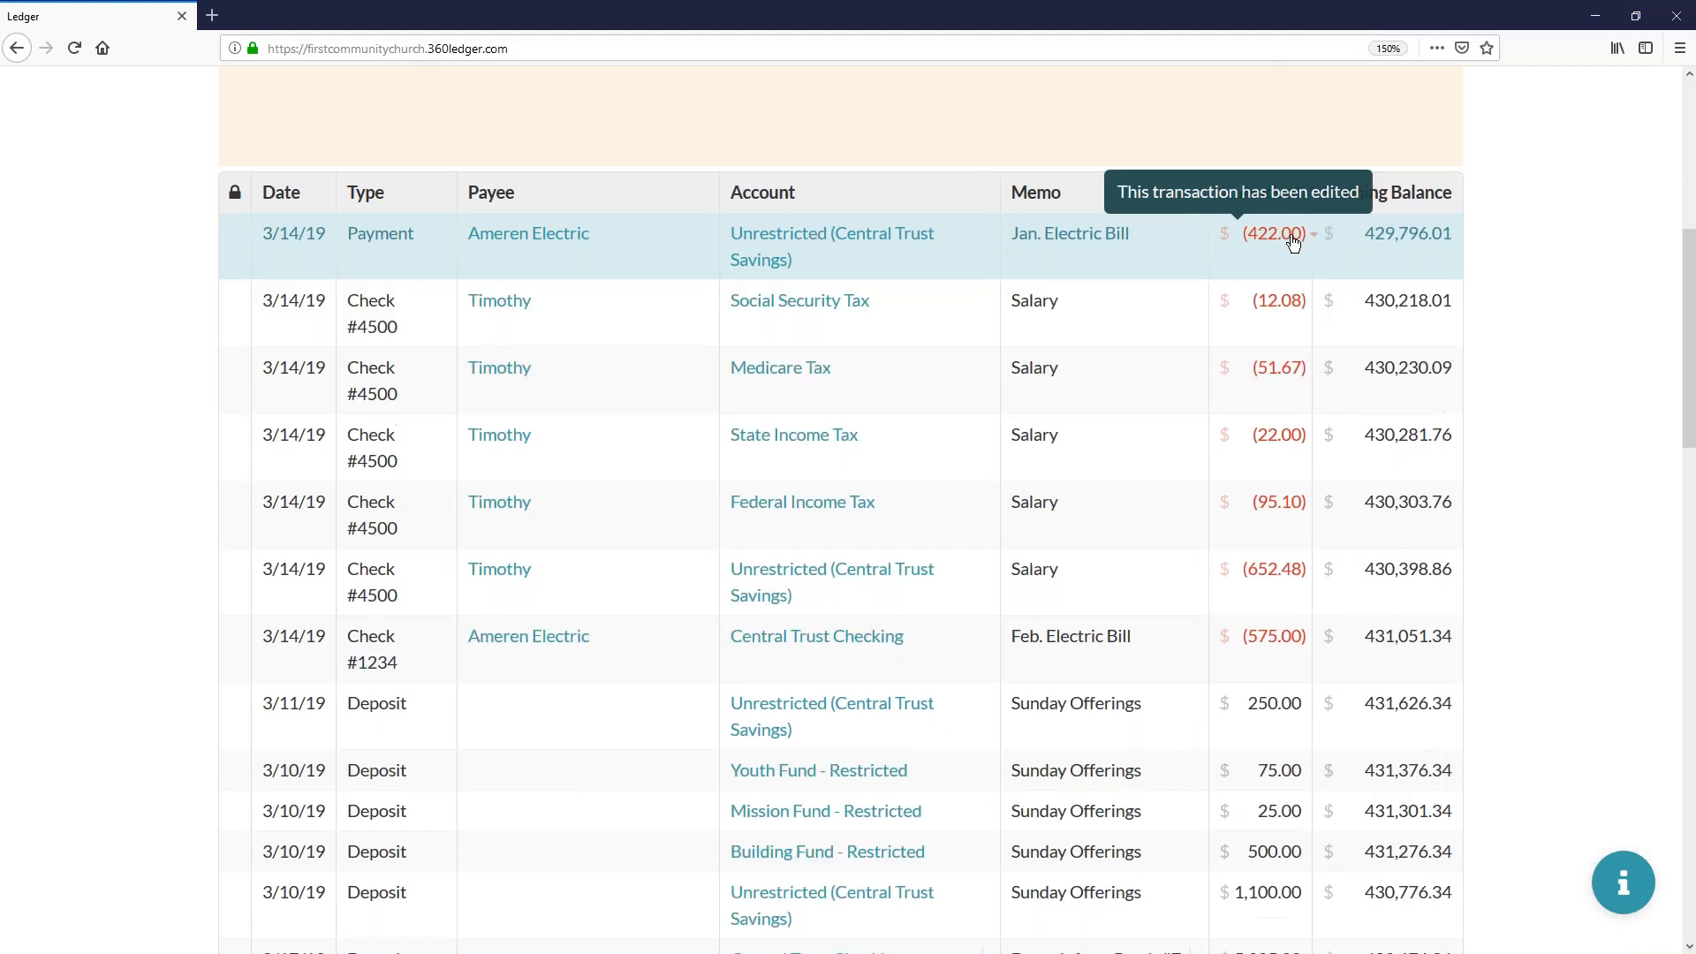
- Reopen the January electric payment and start a recurring transaction from it named "Electric Bill"
left_click(946, 265)
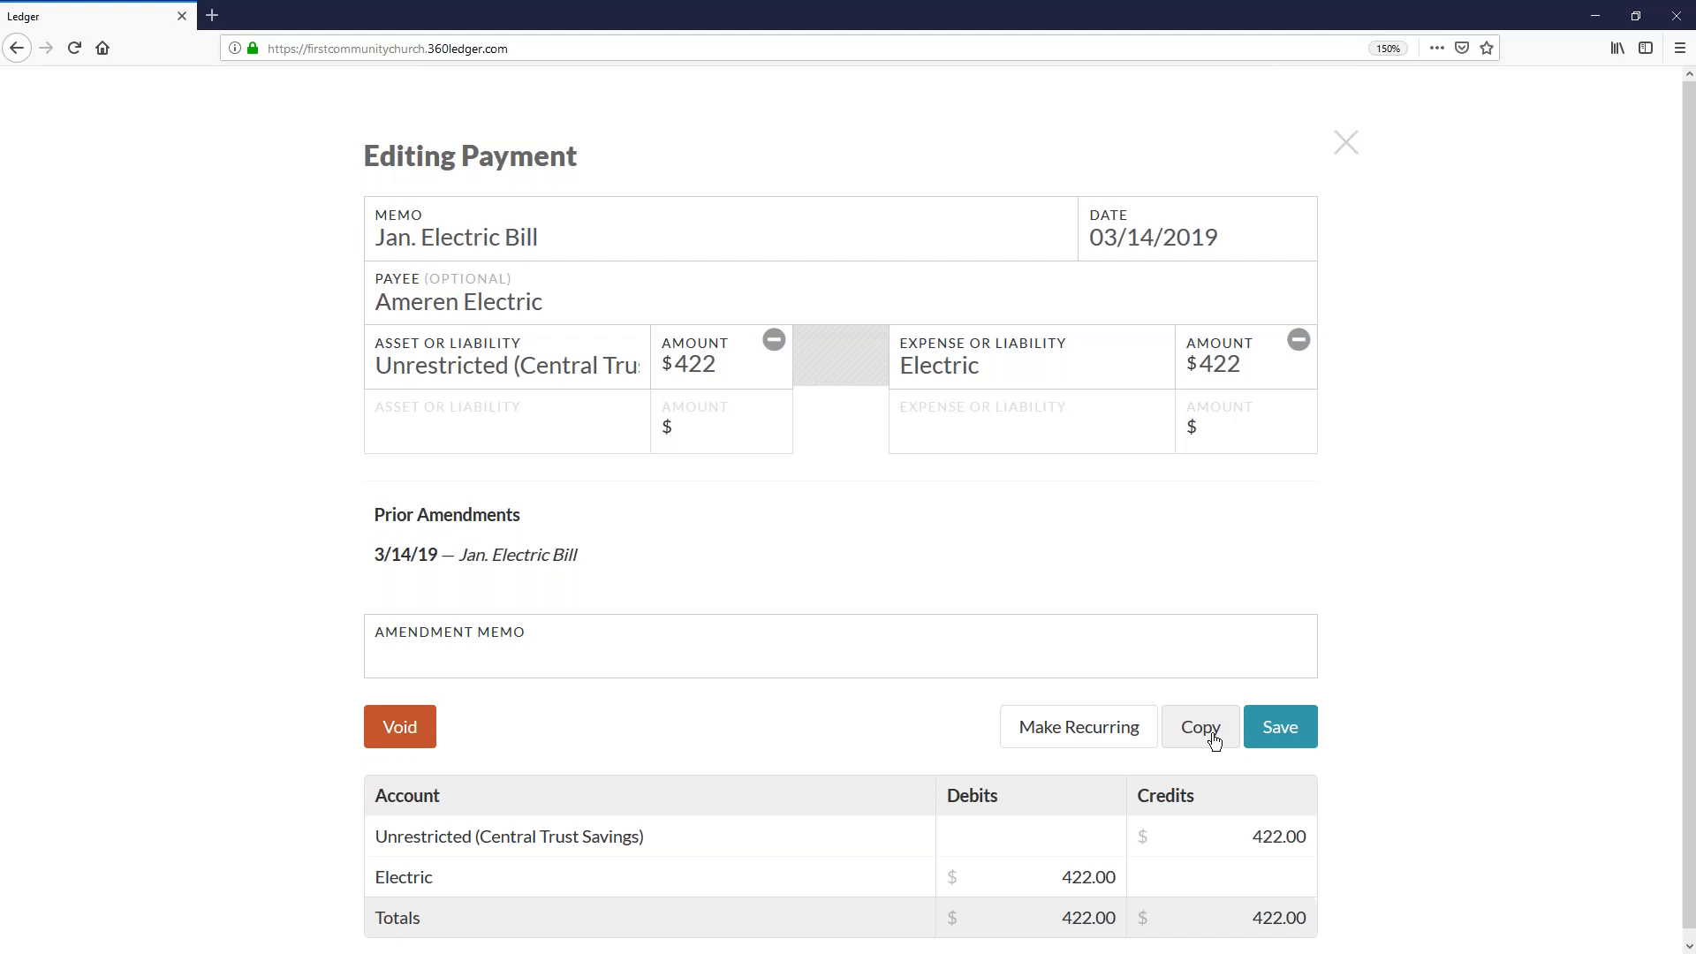
left_click(1094, 719)
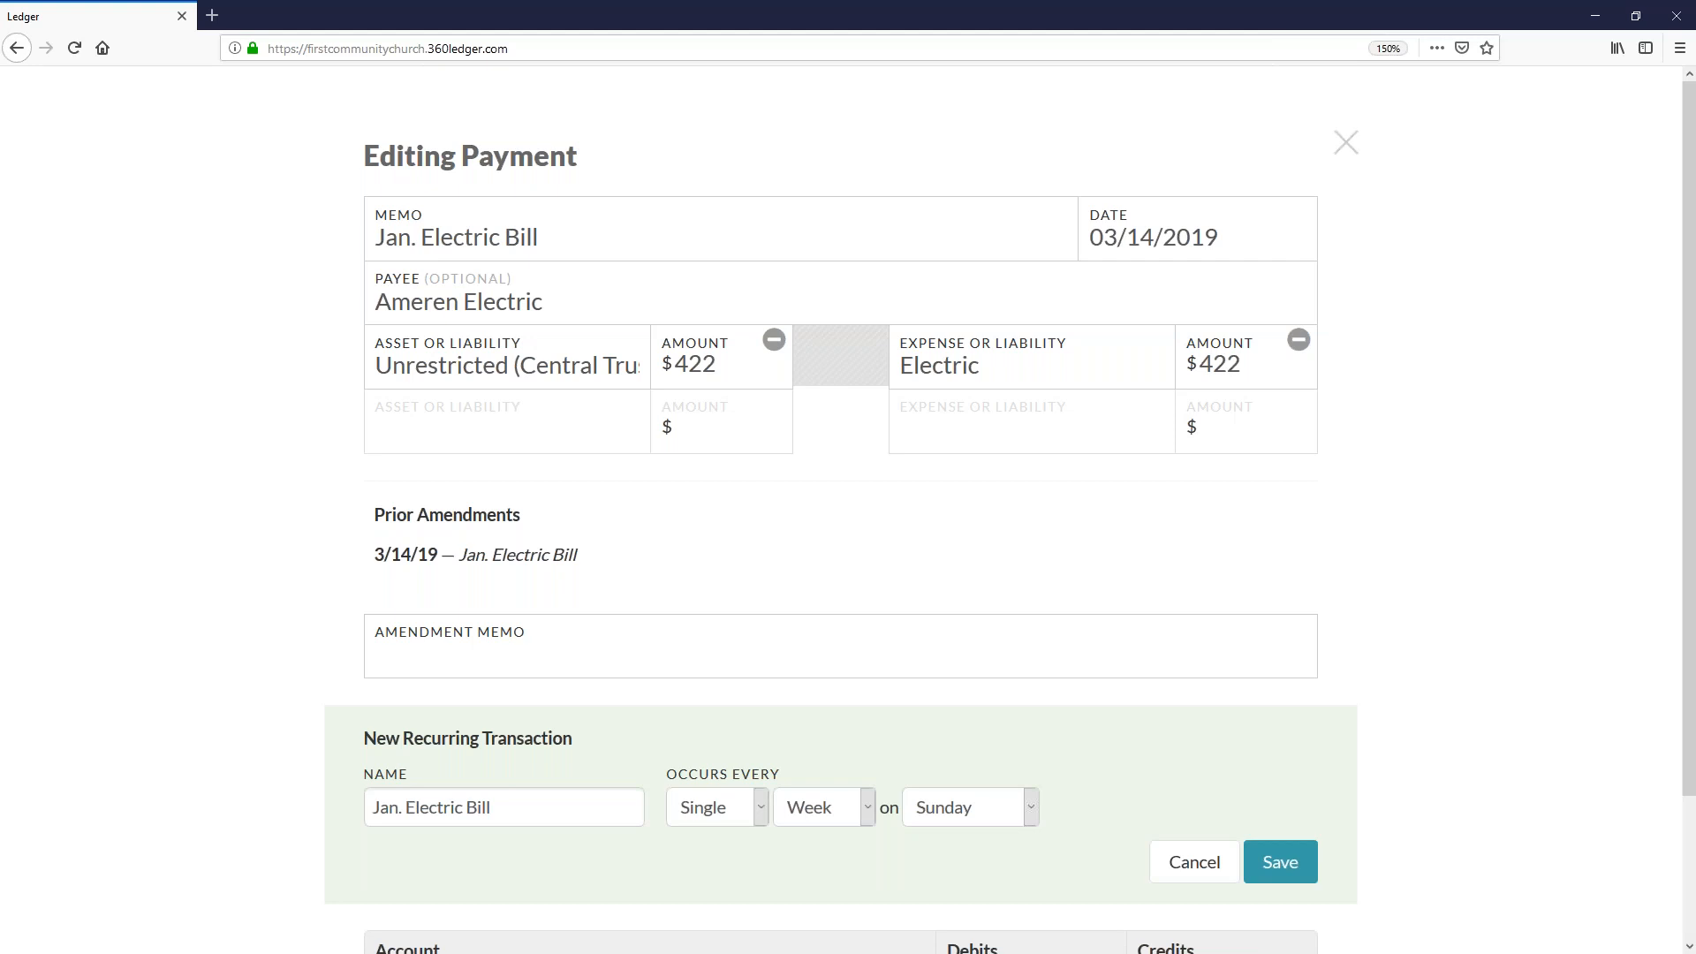
left_click(410, 807)
key("BackSpace")
key("BackSpace")
key("BackSpace")
key("BackSpace")
key("BackSpace")
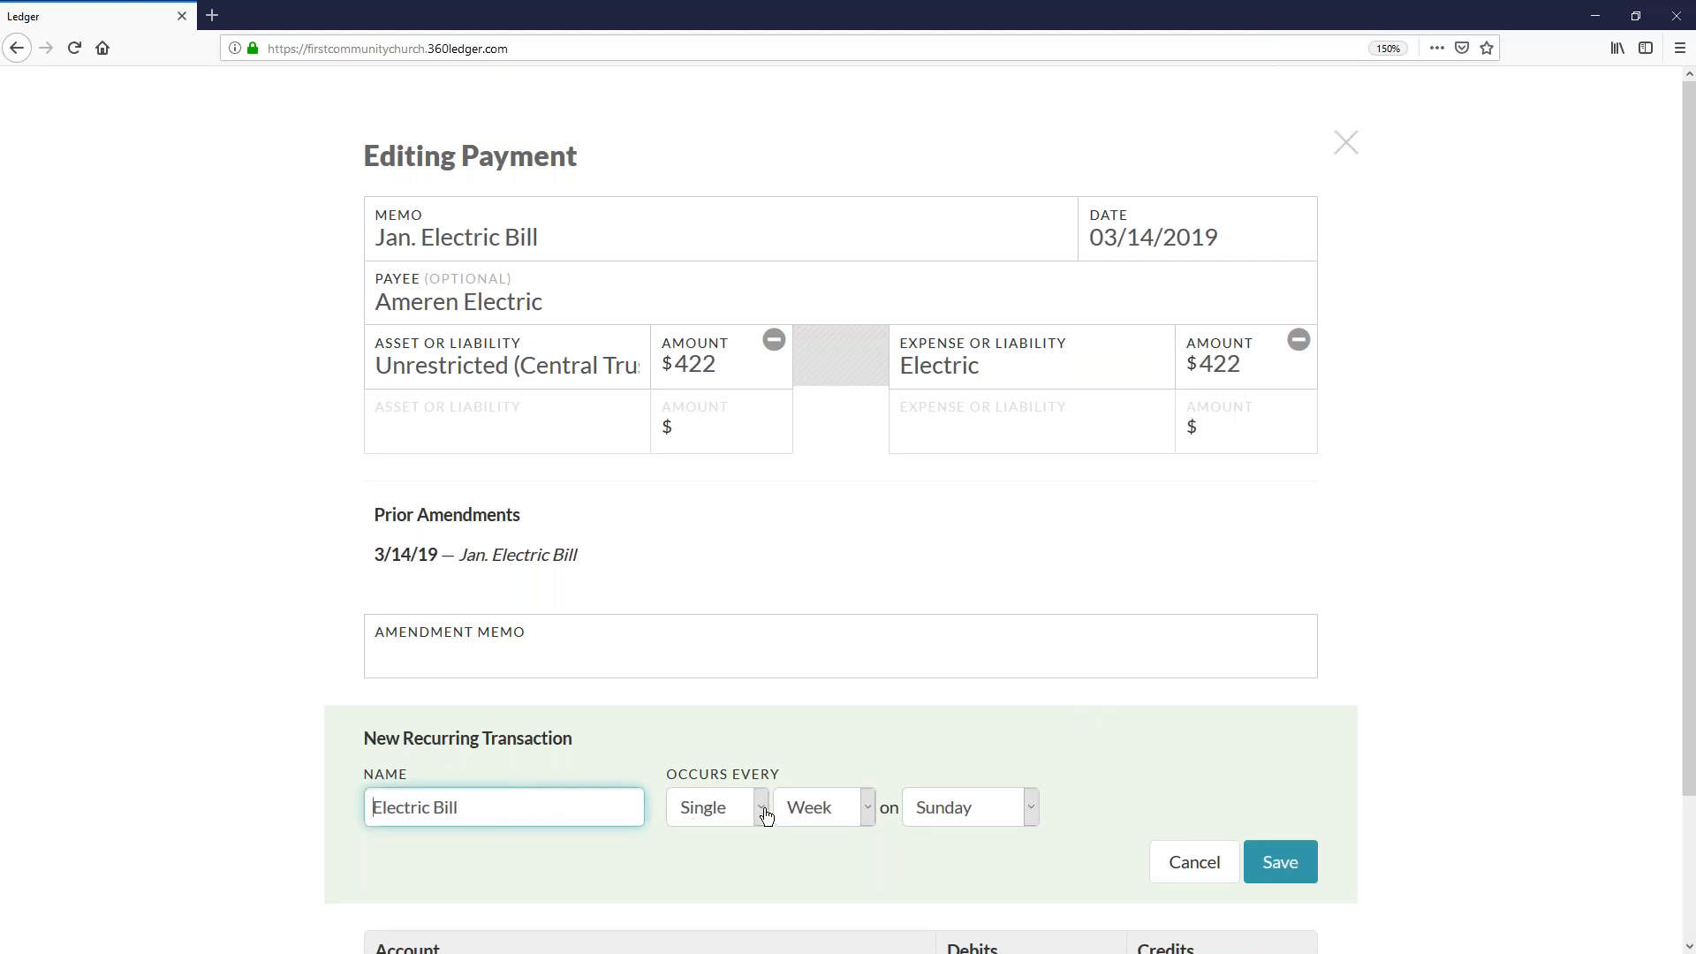
- Schedule the recurring electric bill for every single month on the 5th day and save it
left_click(827, 807)
left_click(828, 873)
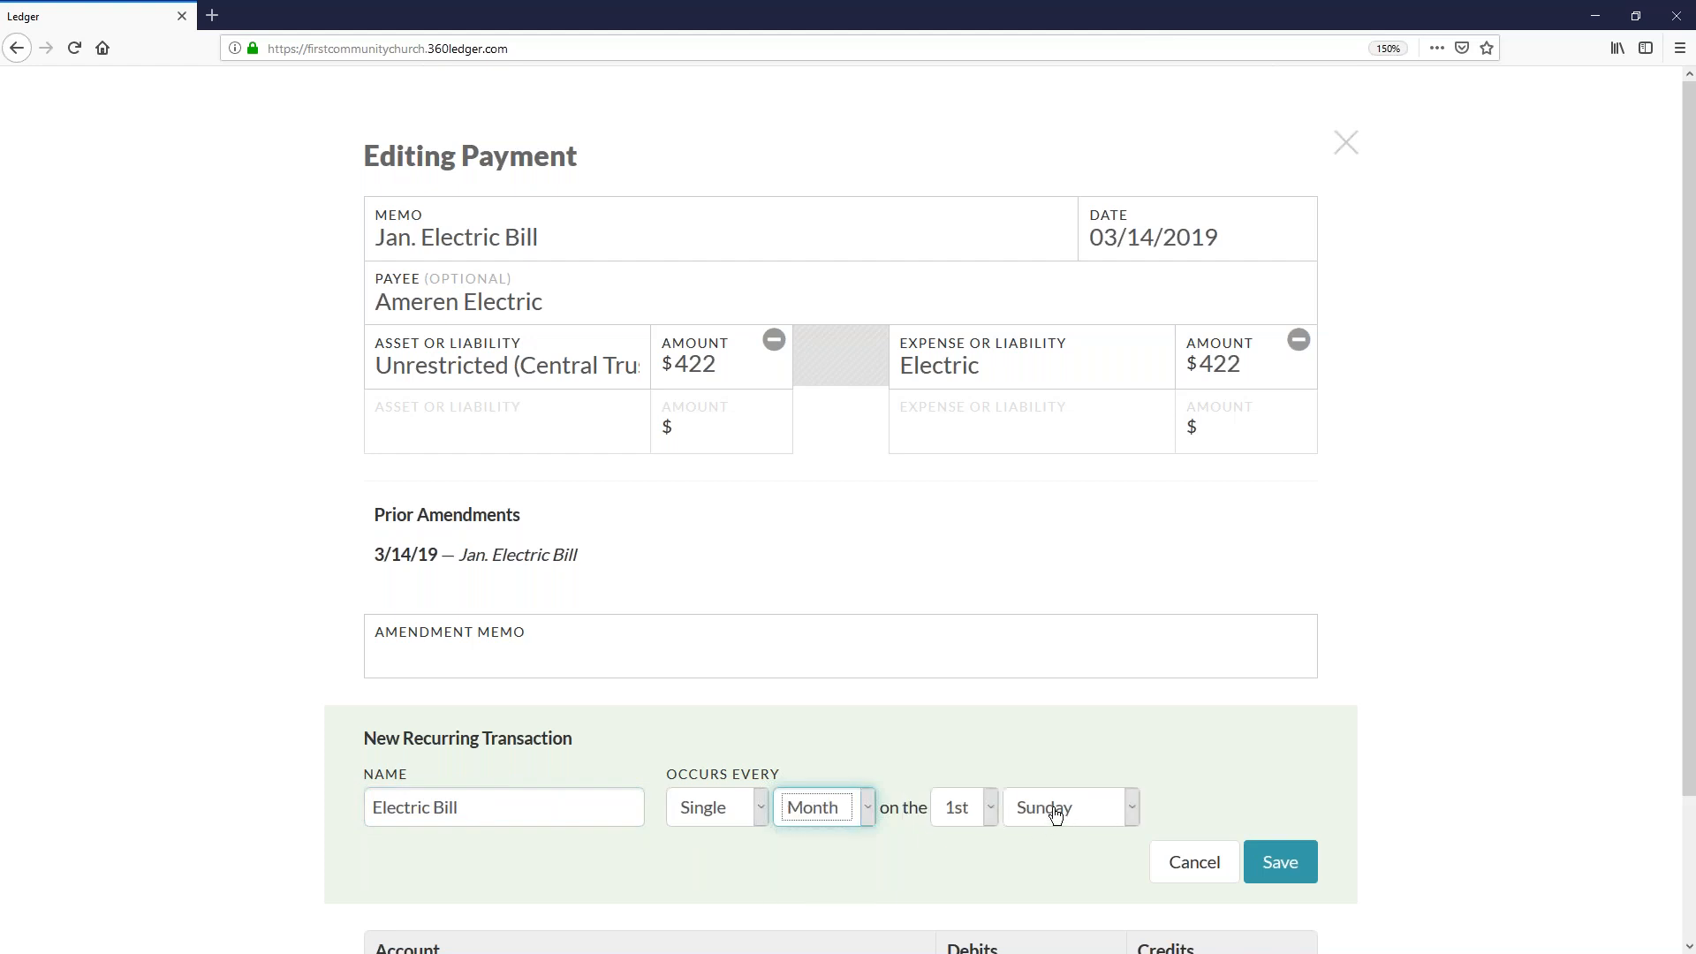
left_click(1055, 812)
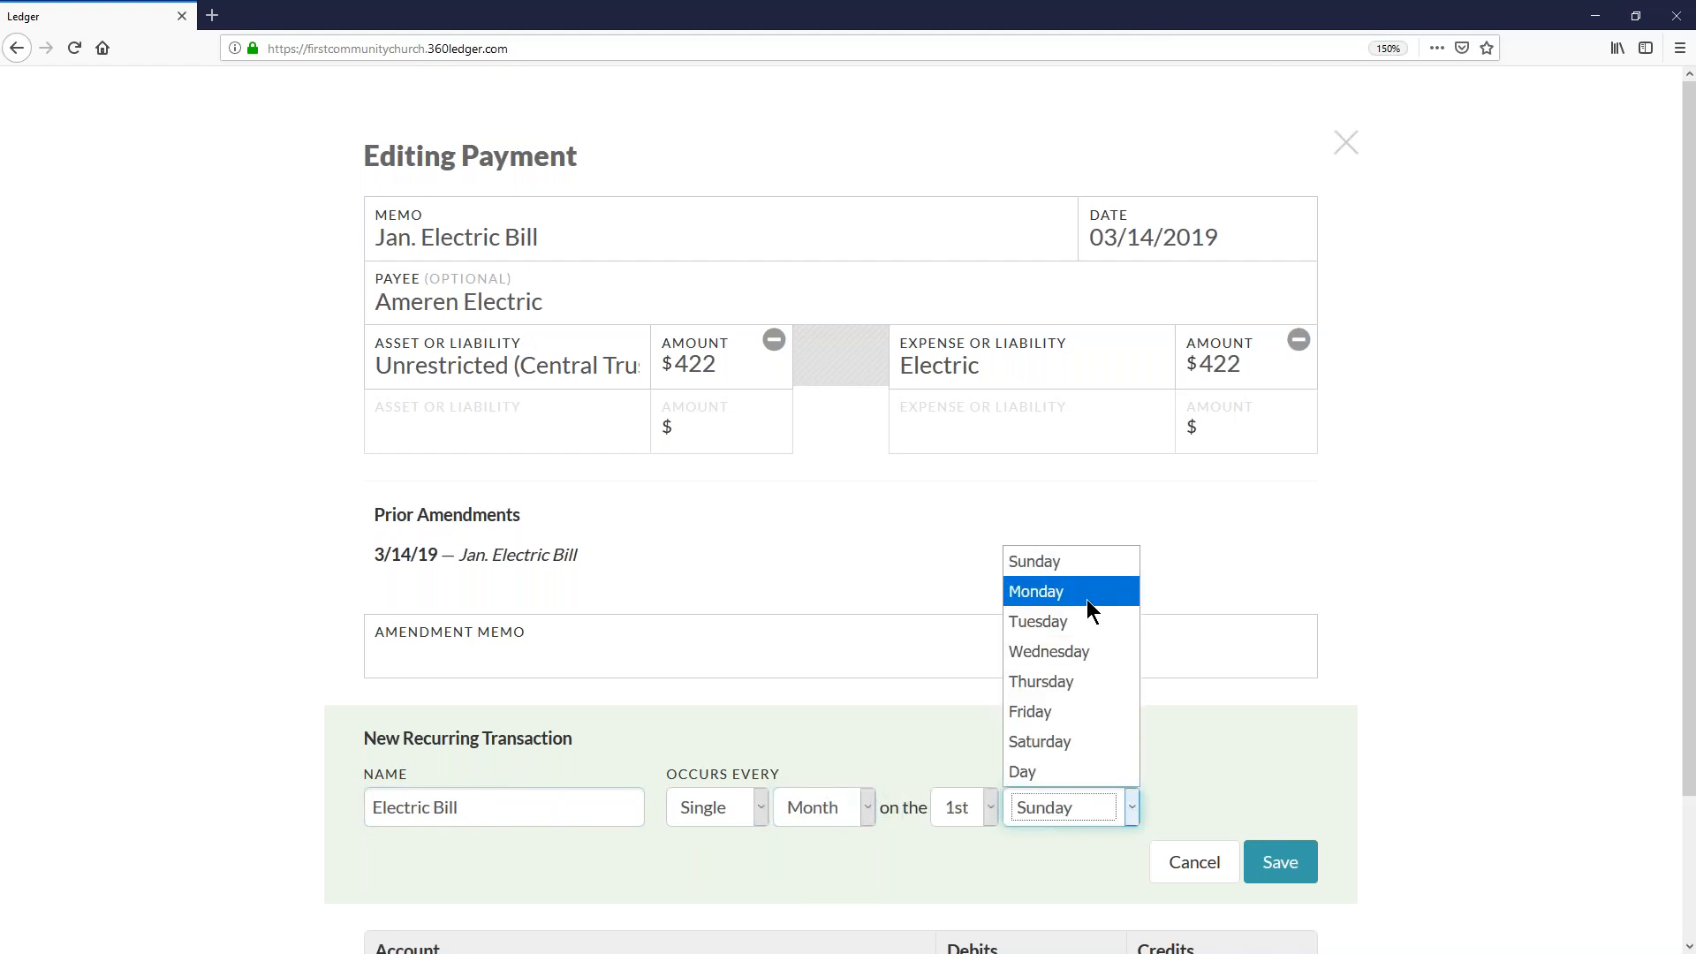
left_click(1072, 773)
left_click(990, 807)
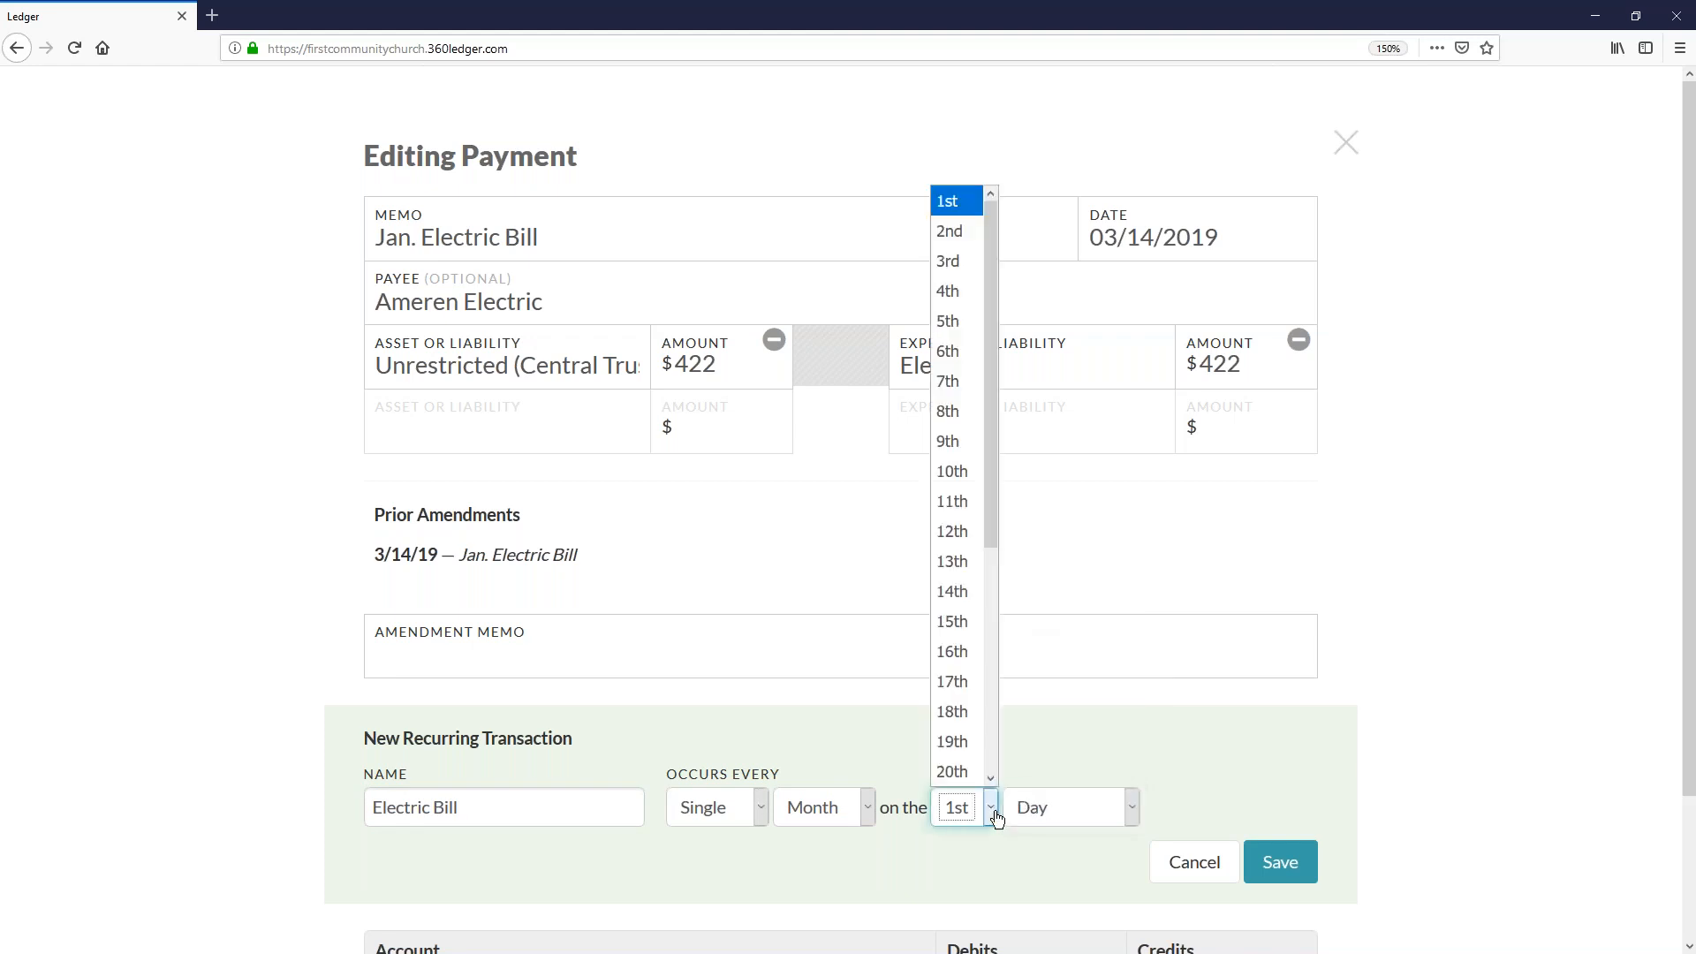
left_click(966, 322)
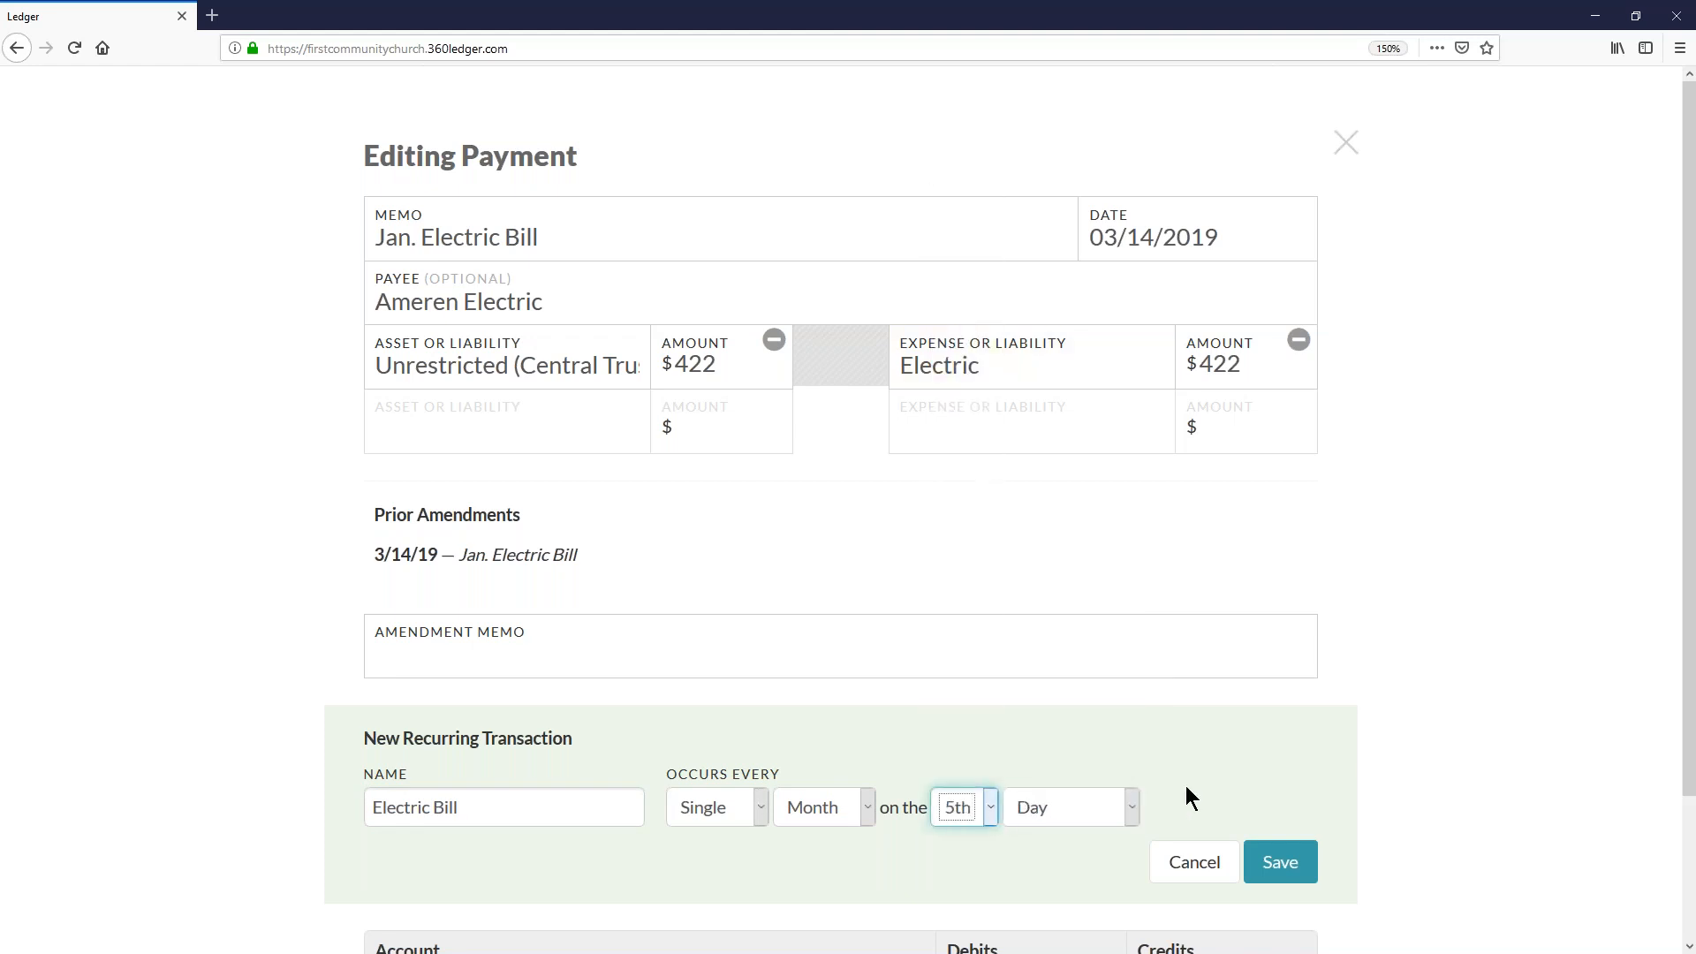
left_click(1292, 862)
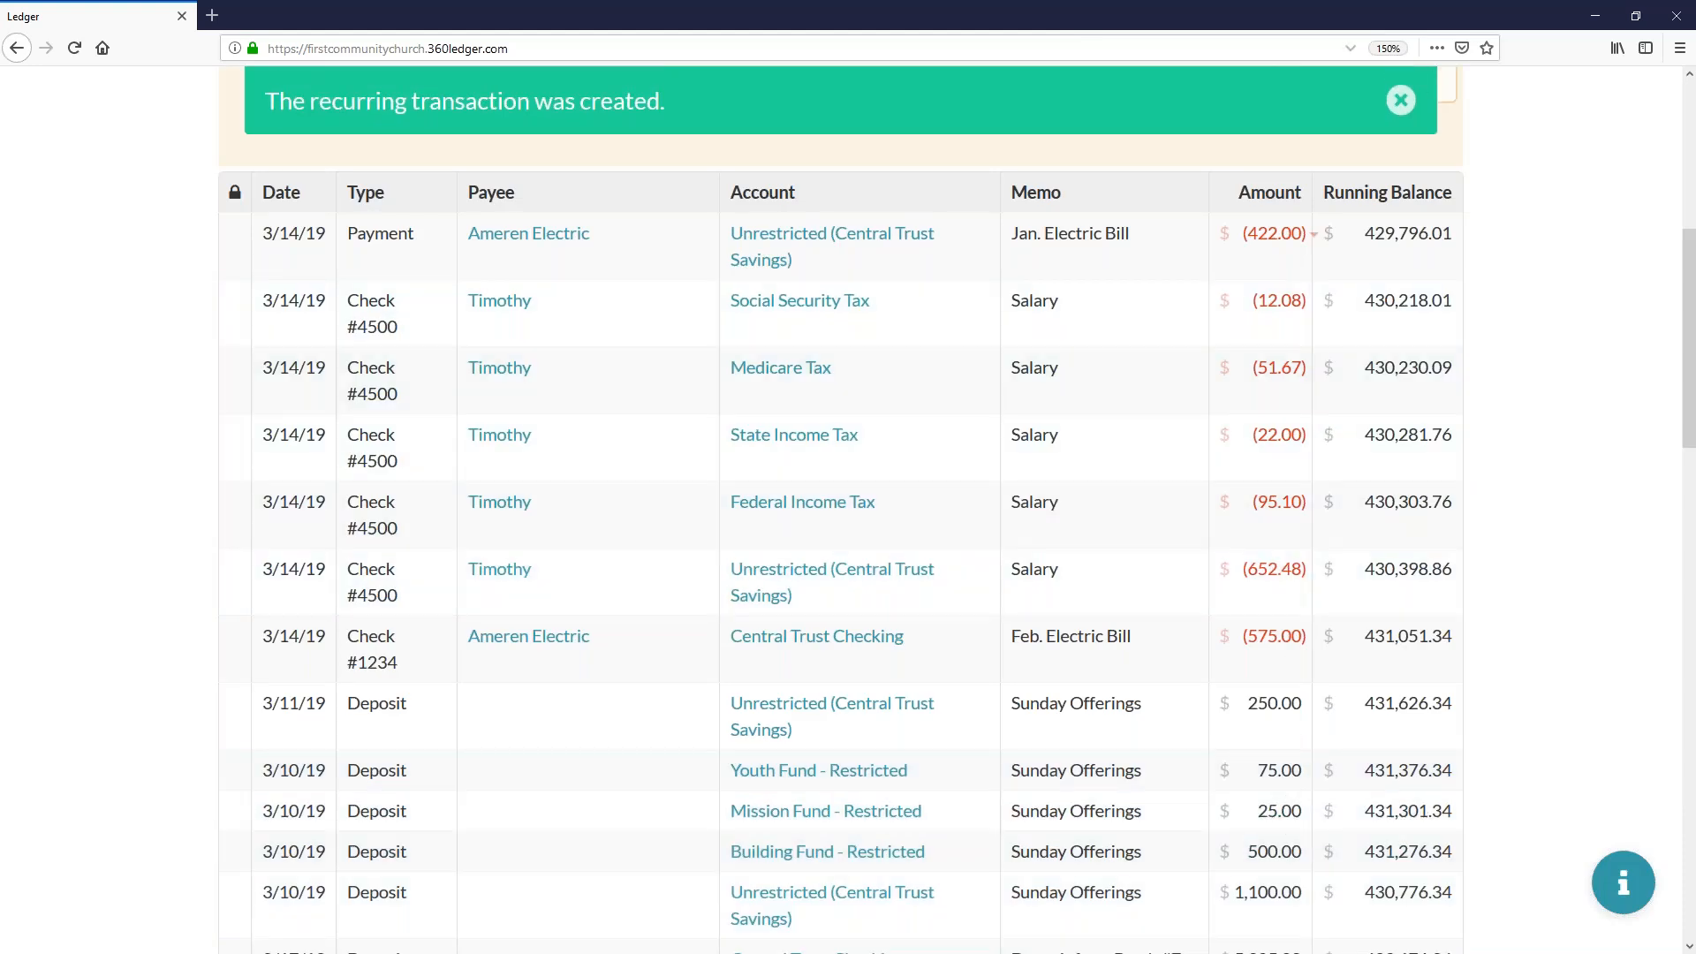
left_click(1400, 100)
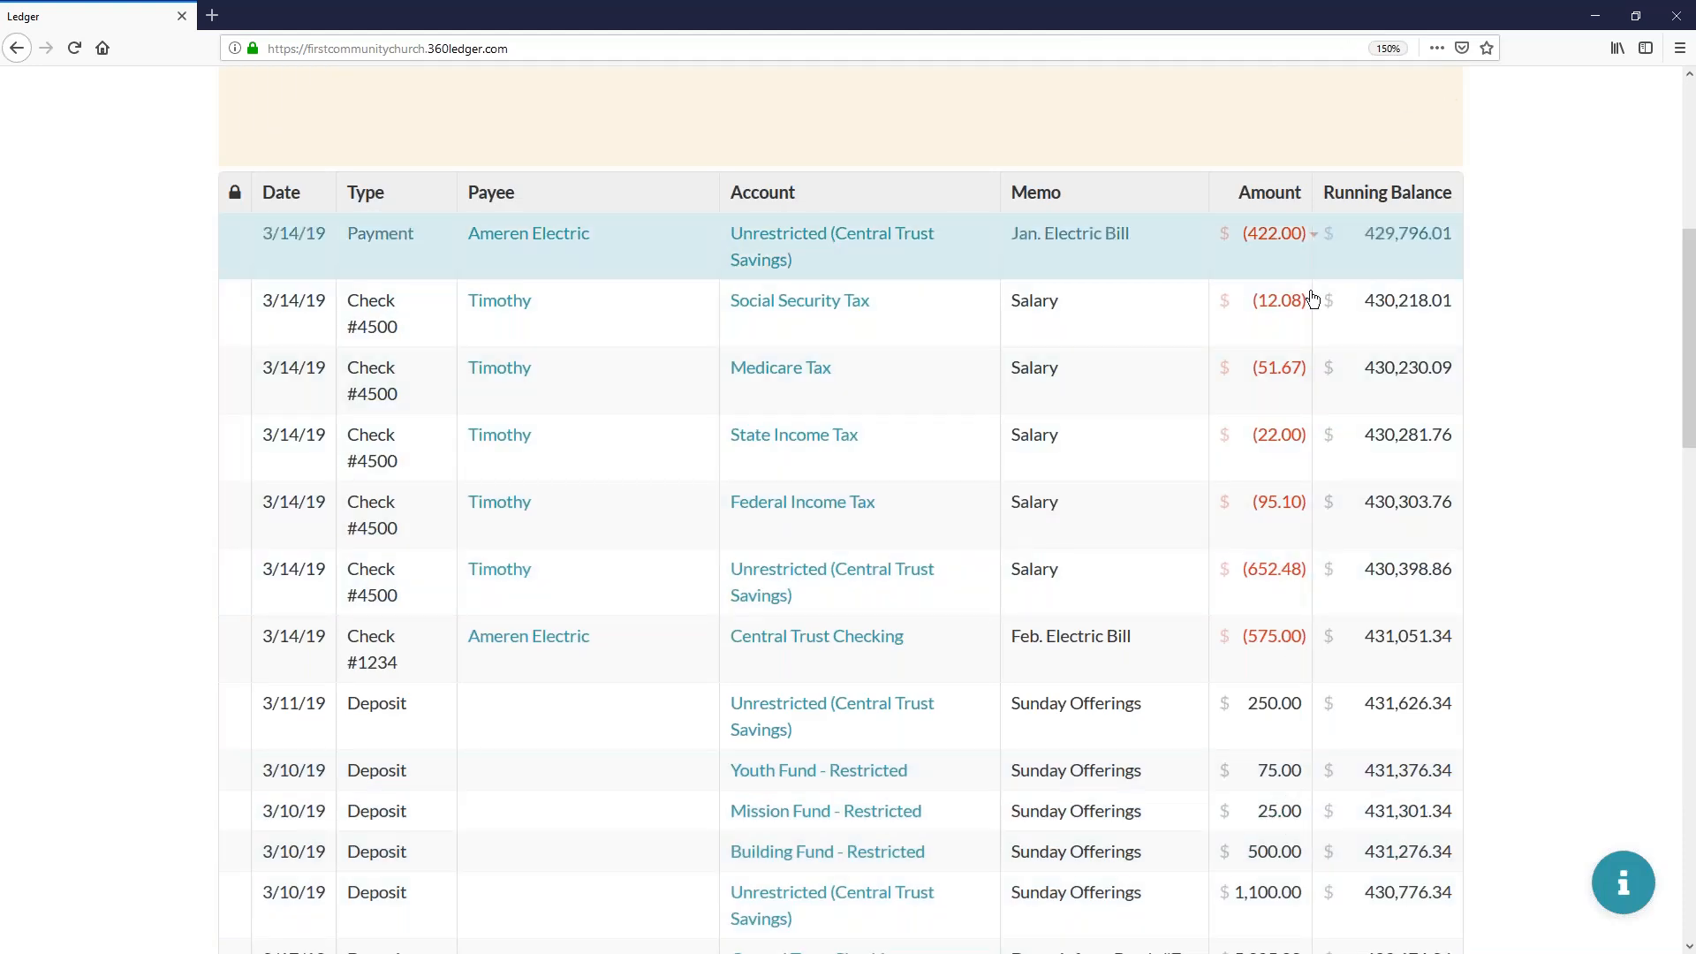
- Open Electric Bill in the recurring transactions settings to review its details and schedule, and close it without changes
scroll(1360, 309, "up", 5)
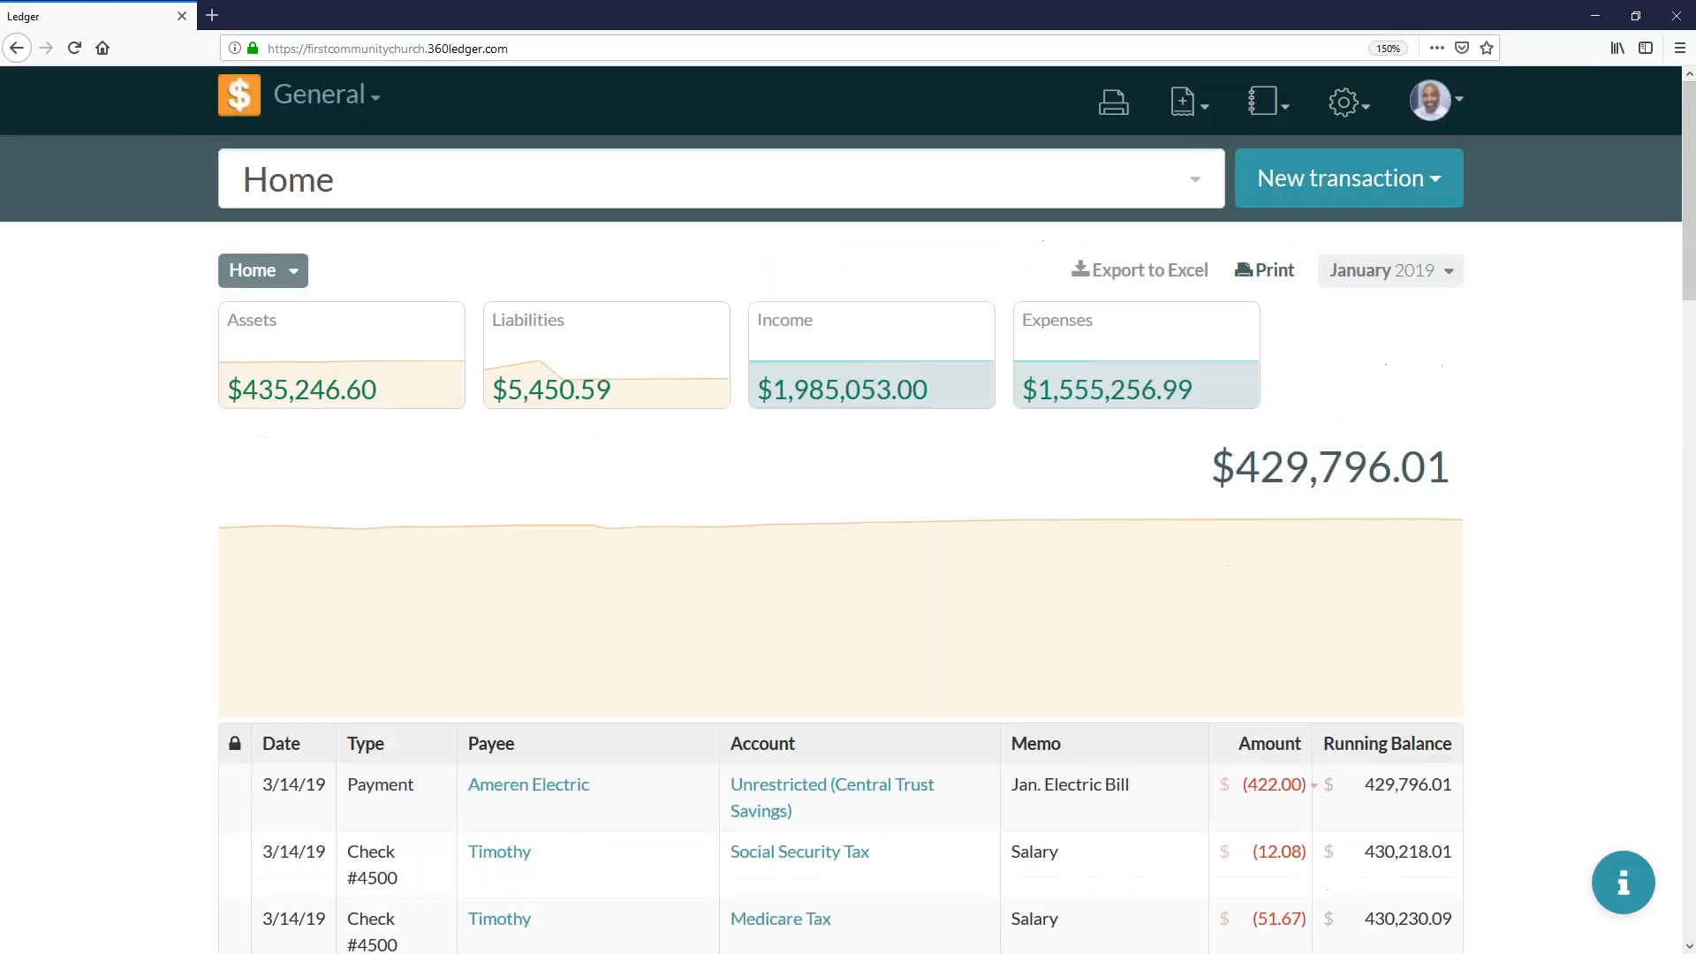
left_click(1345, 103)
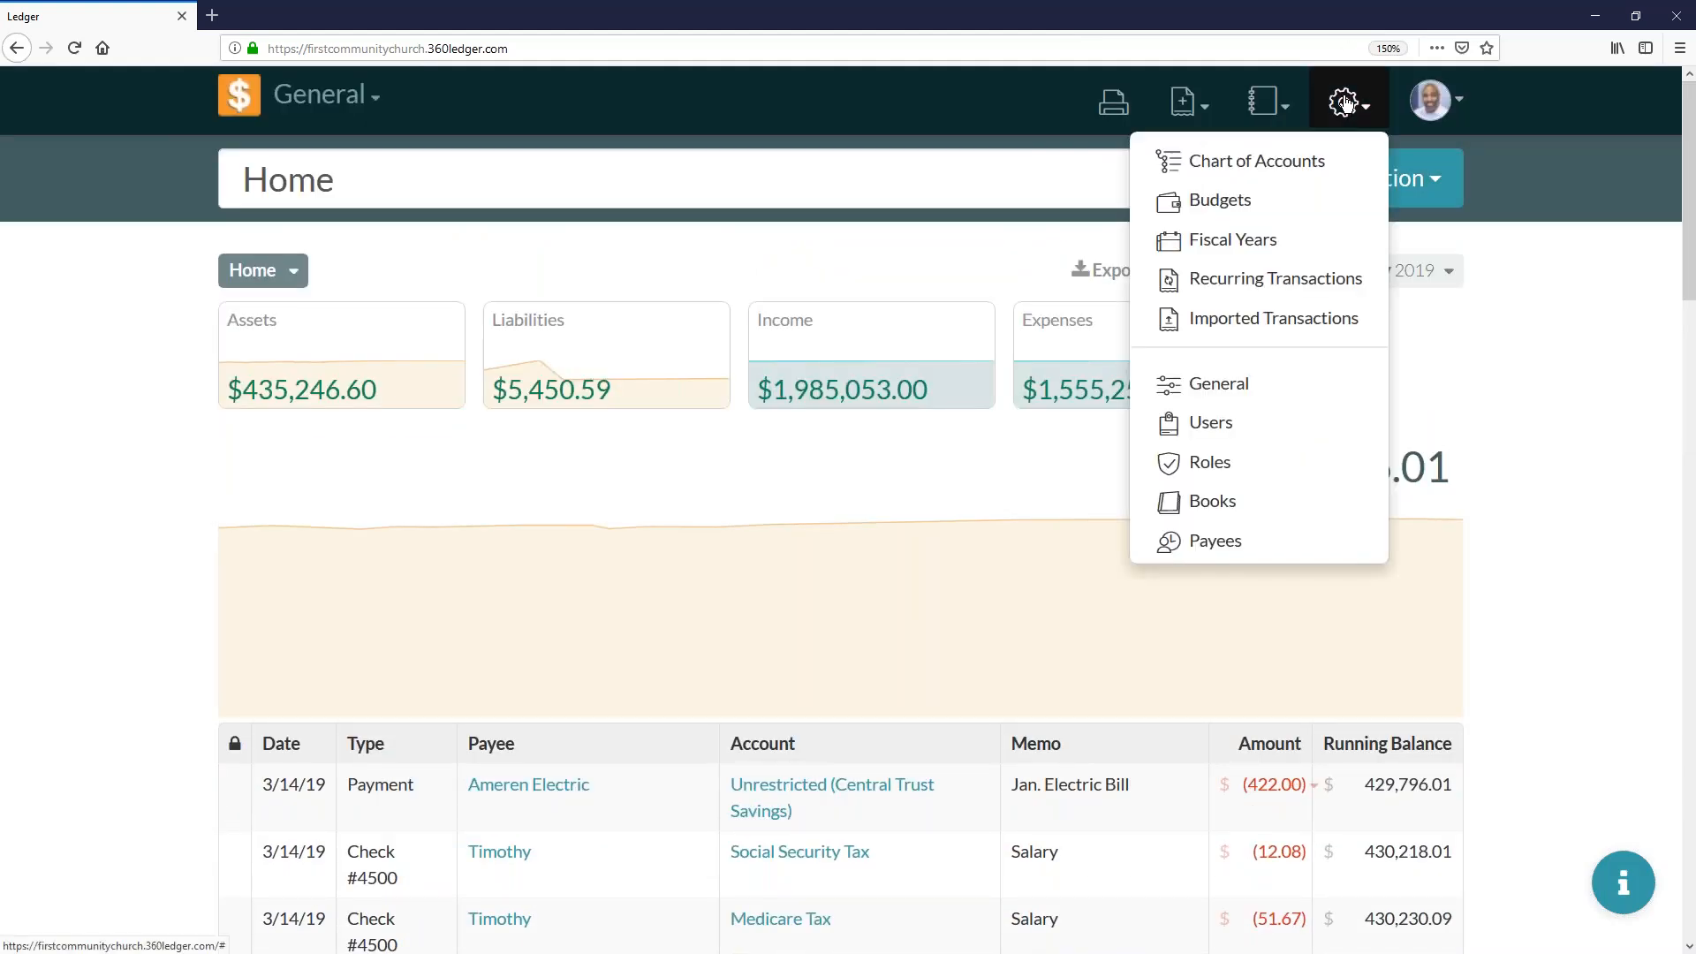
left_click(1316, 283)
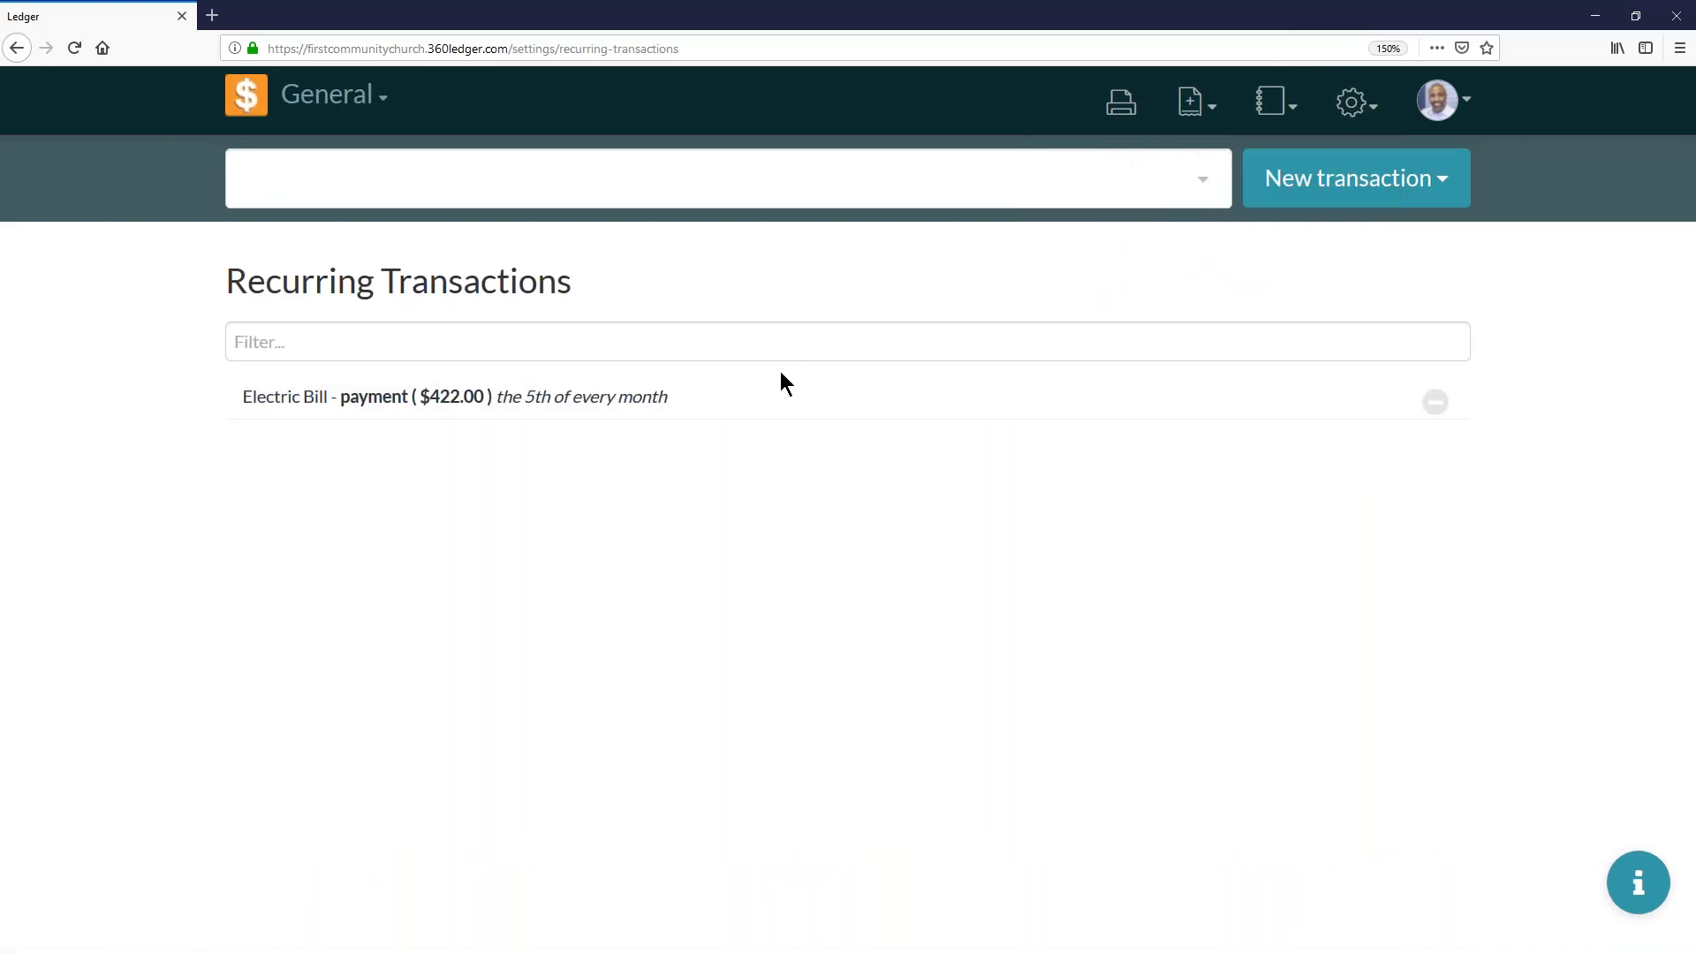
left_click(677, 399)
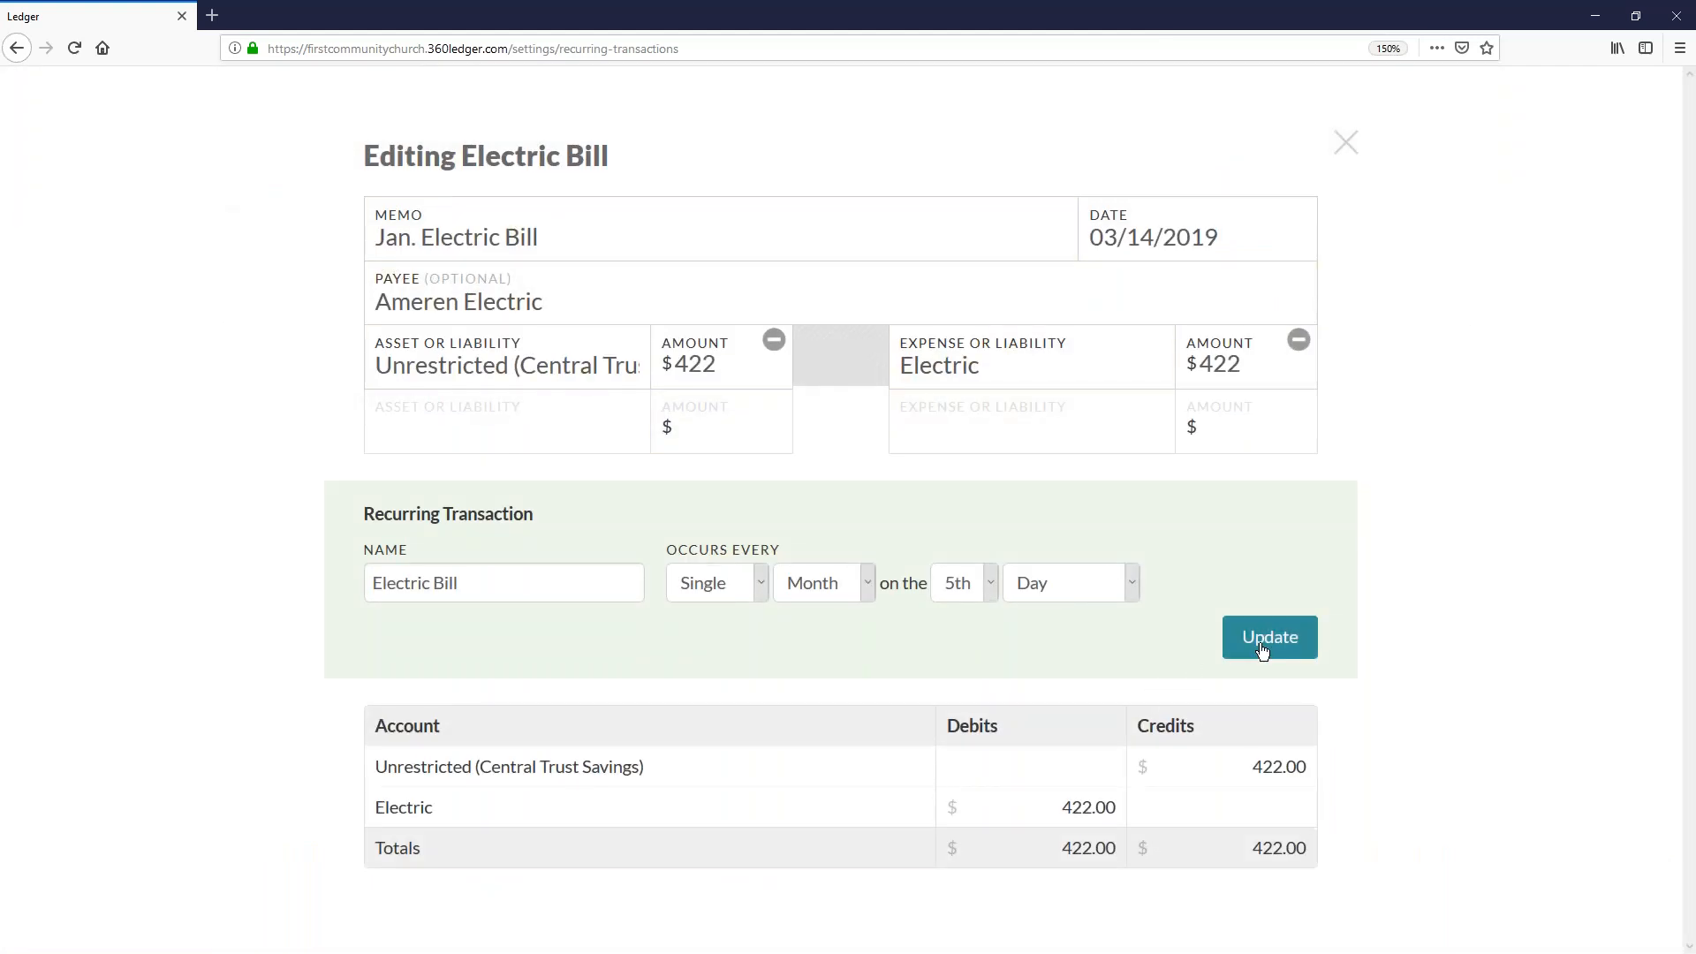
left_click(1346, 142)
- Check the pending transactions list and return to the home ledger
left_click(1189, 104)
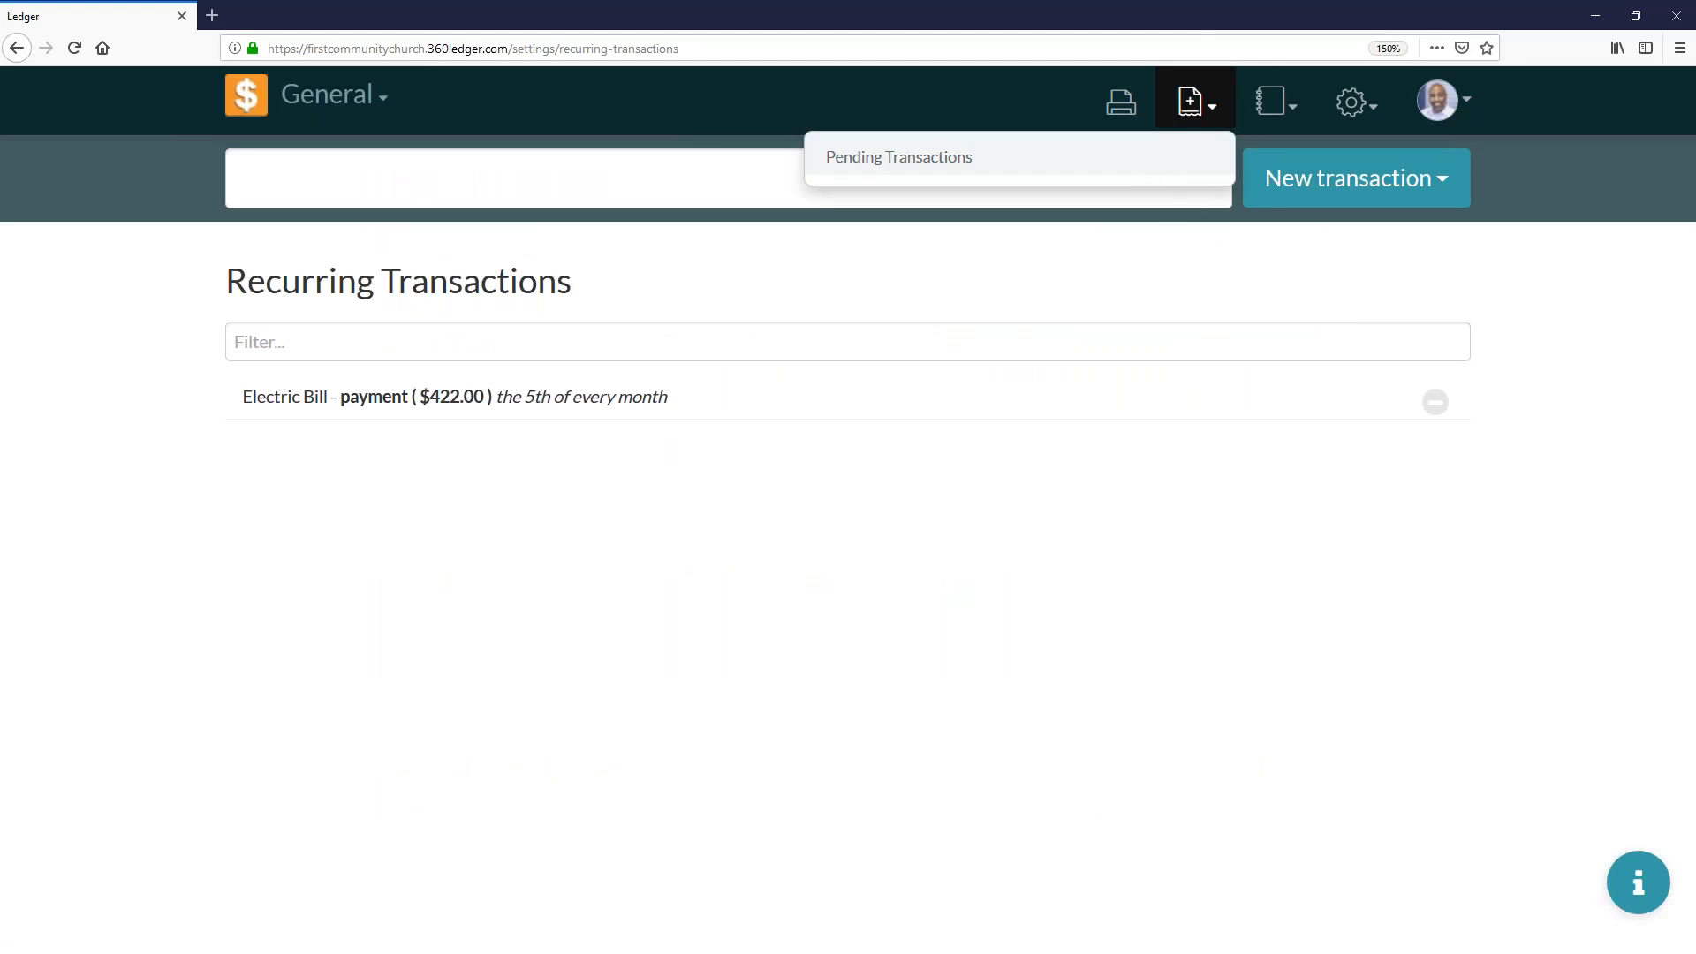
left_click(1198, 103)
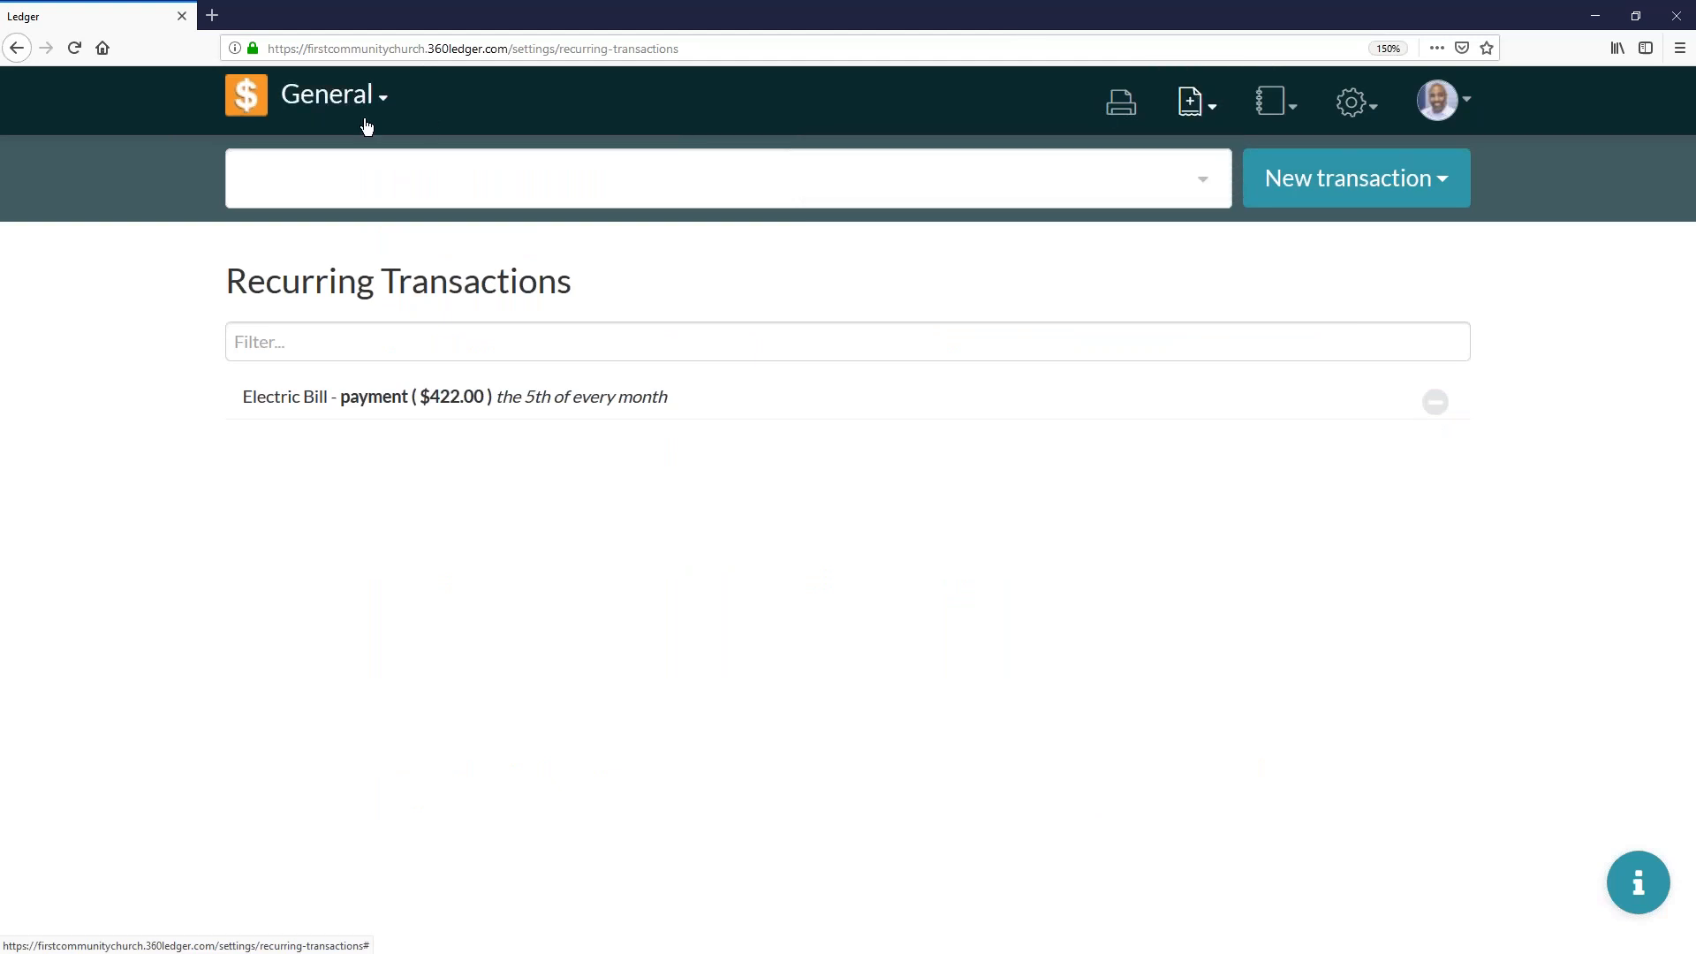
left_click(253, 104)
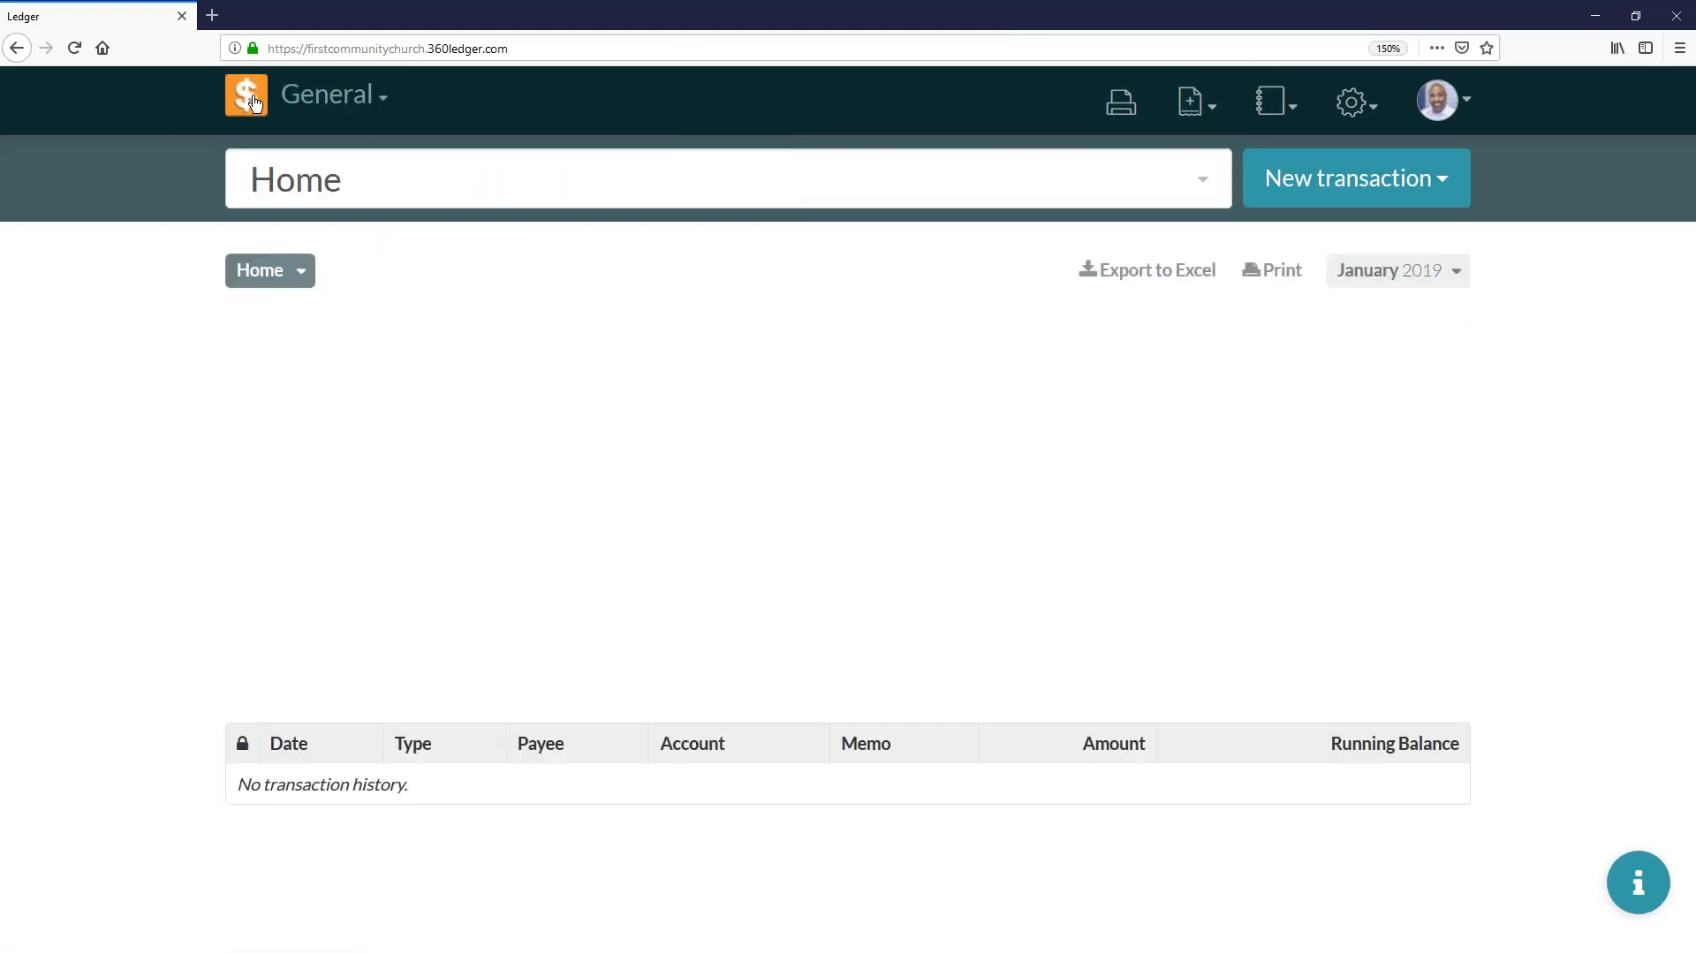
- Switch to the PowerPoint slide show at the Transfers slide
key("alt+Tab")
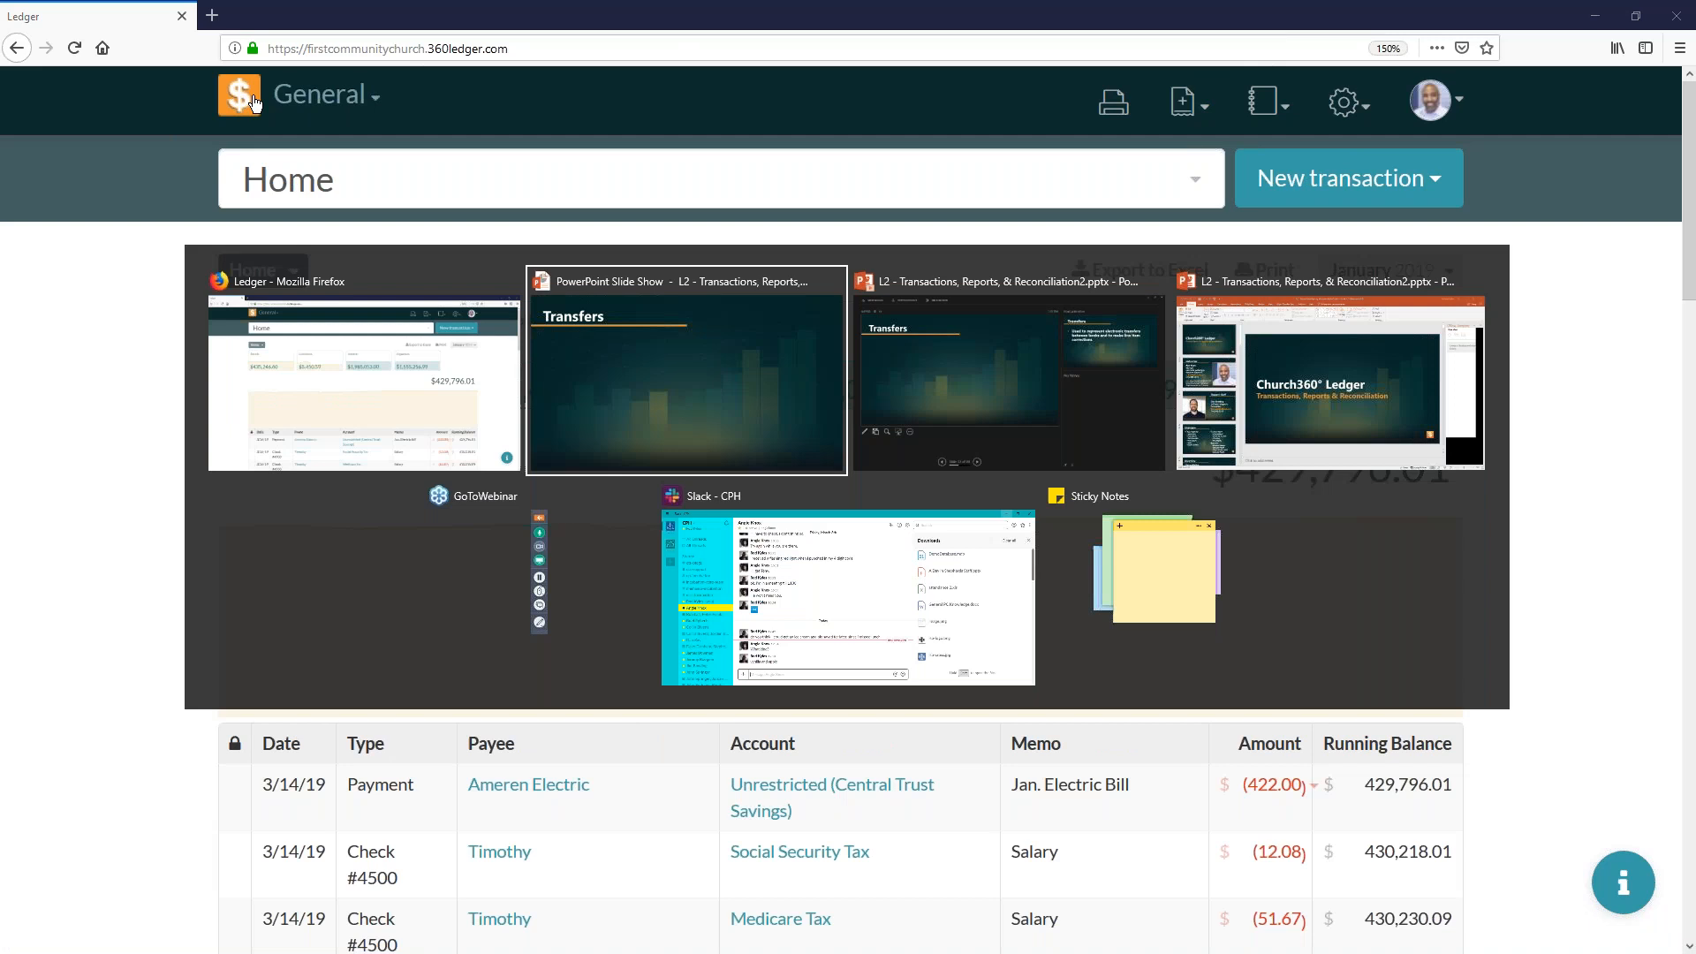
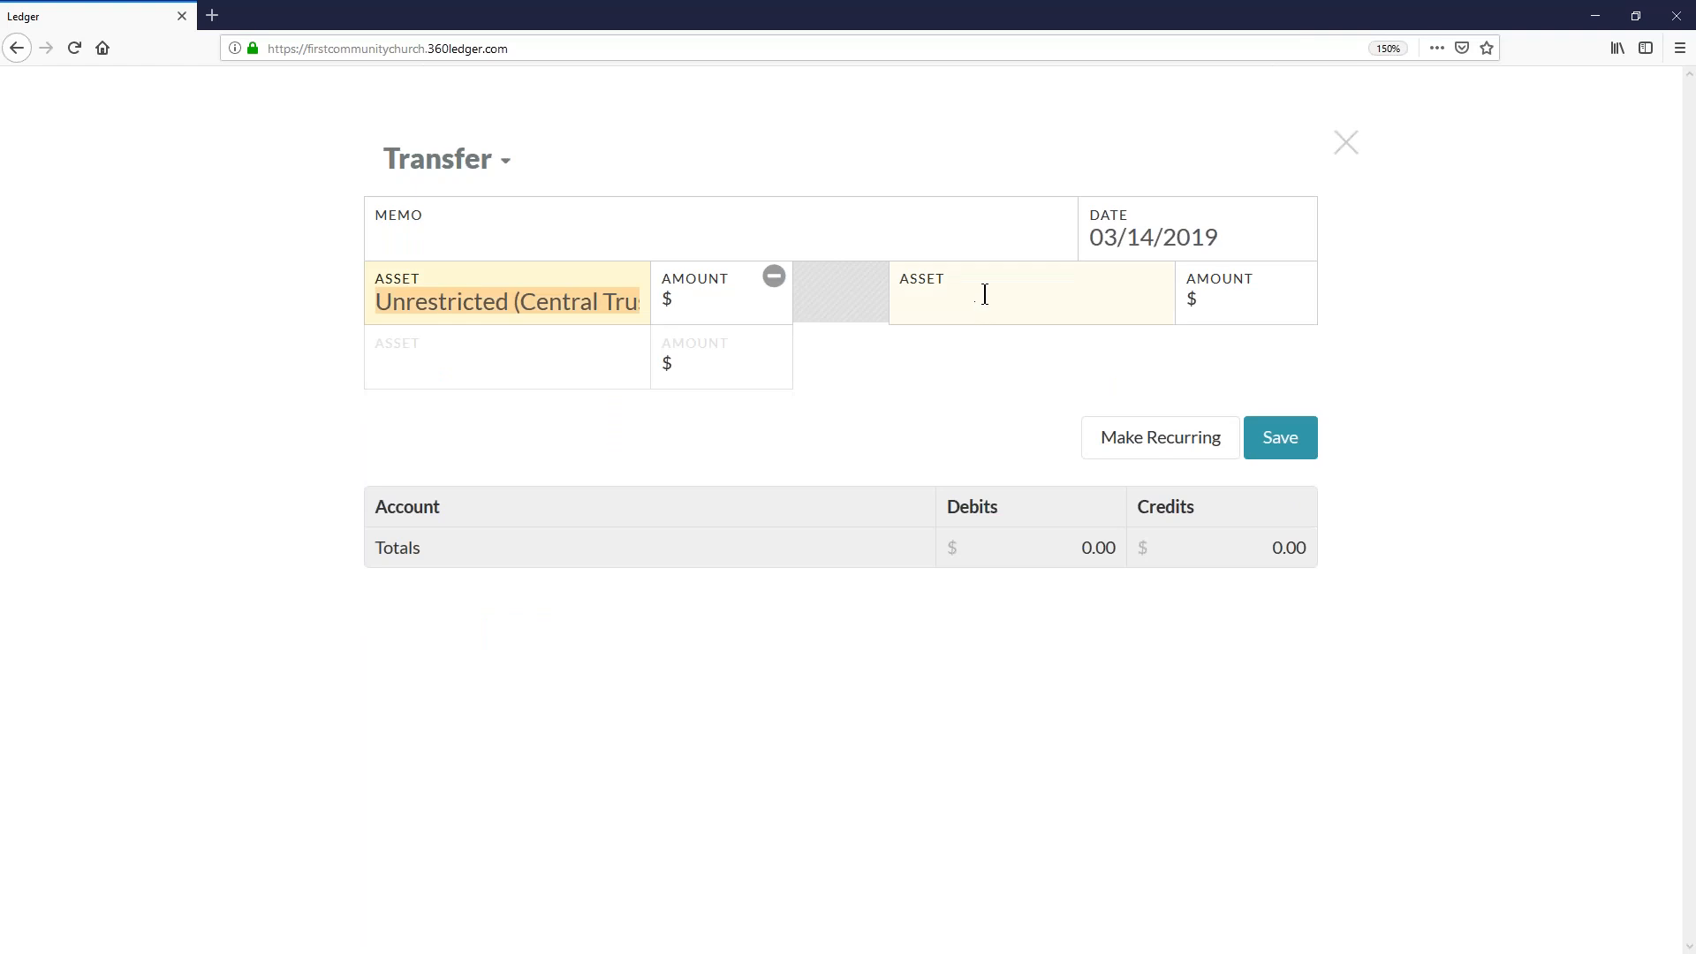
- Complete the transfer of $50,000 from Unrestricted (Central Trust Savings) to Building Fund - Restricted and save it
left_click(976, 502)
left_click(726, 305)
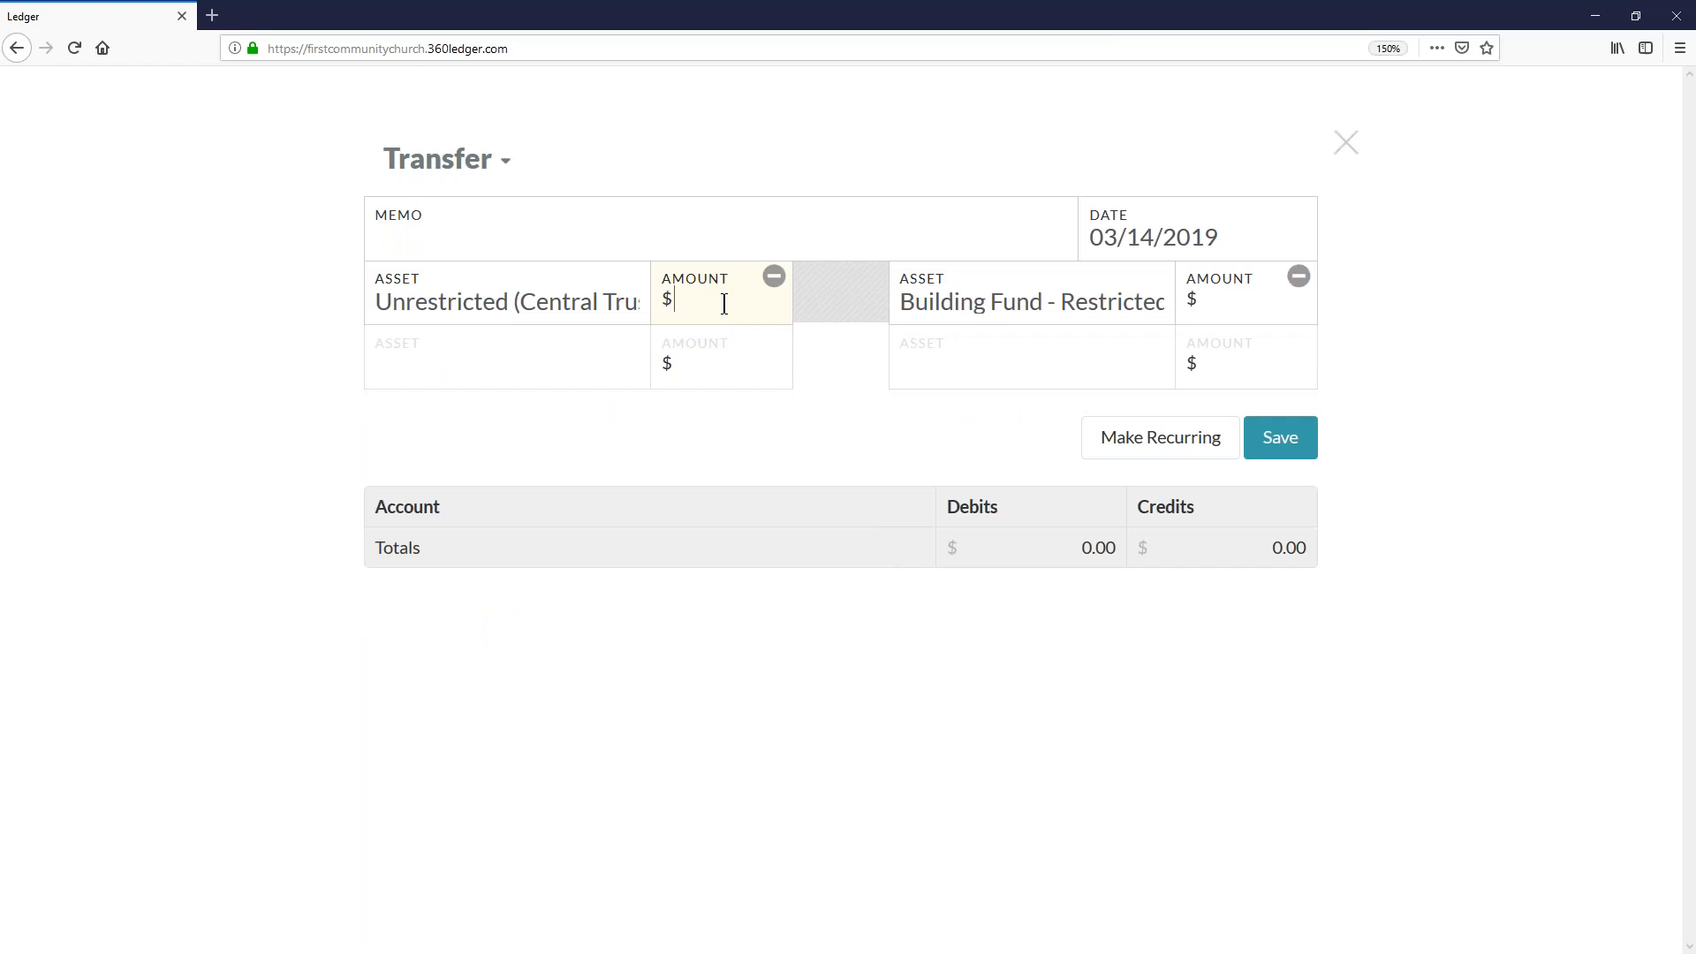
type("5")
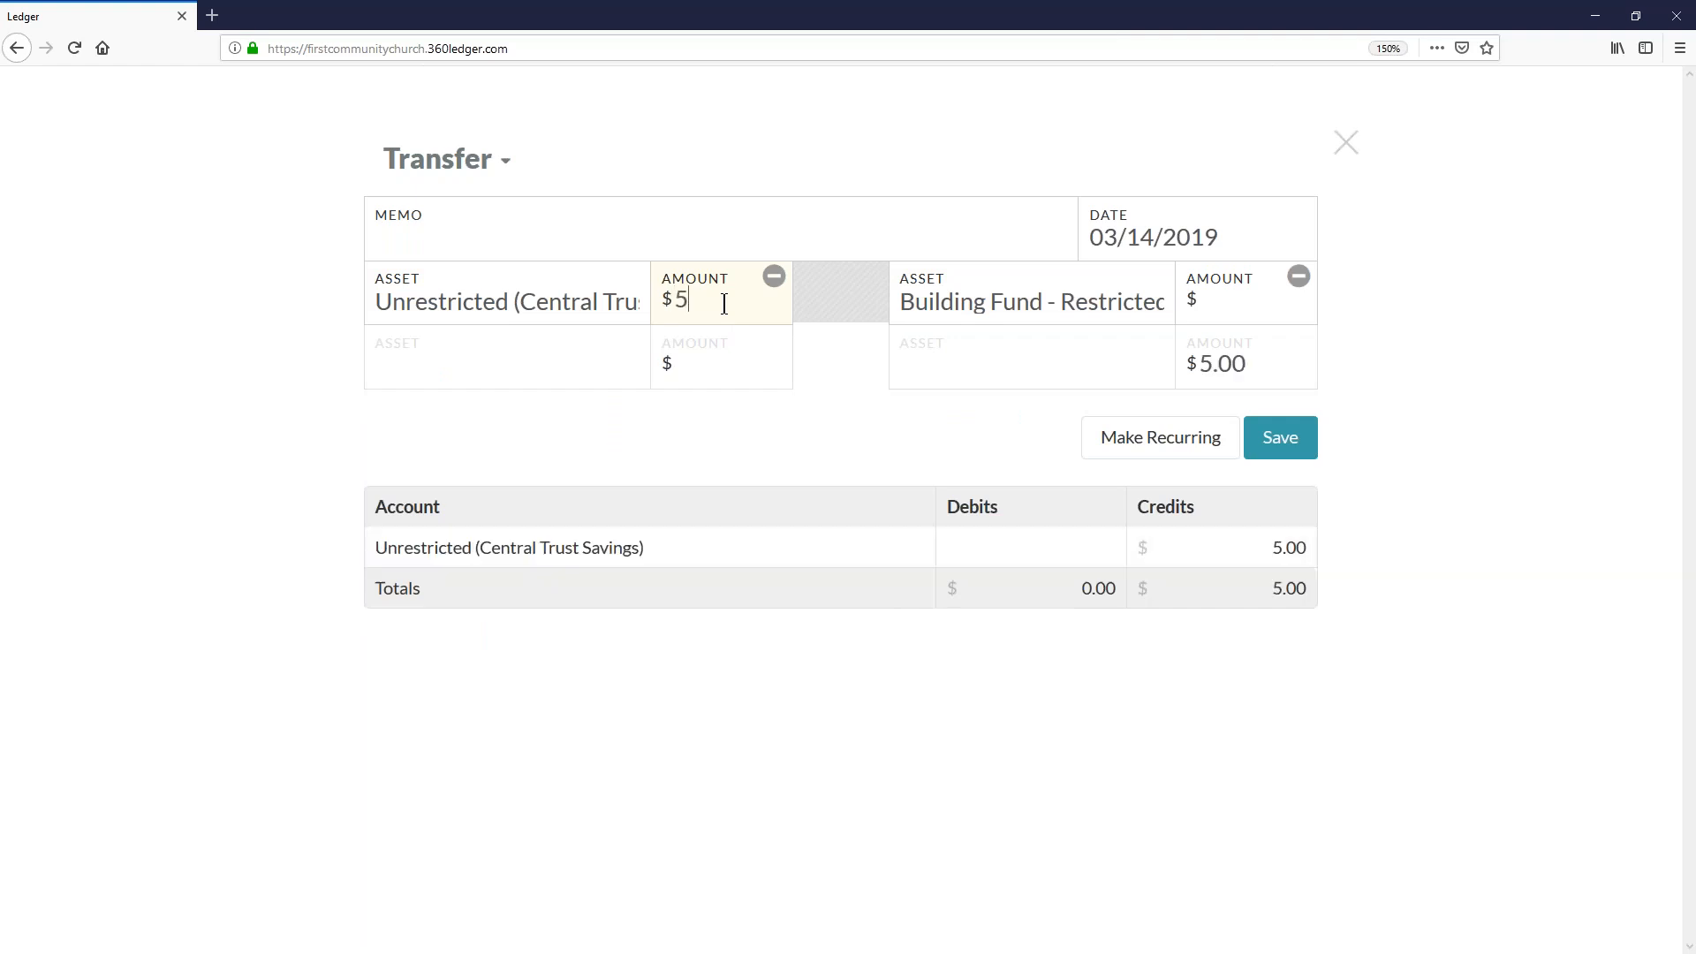
type("0000")
left_click(1222, 311)
type("50000")
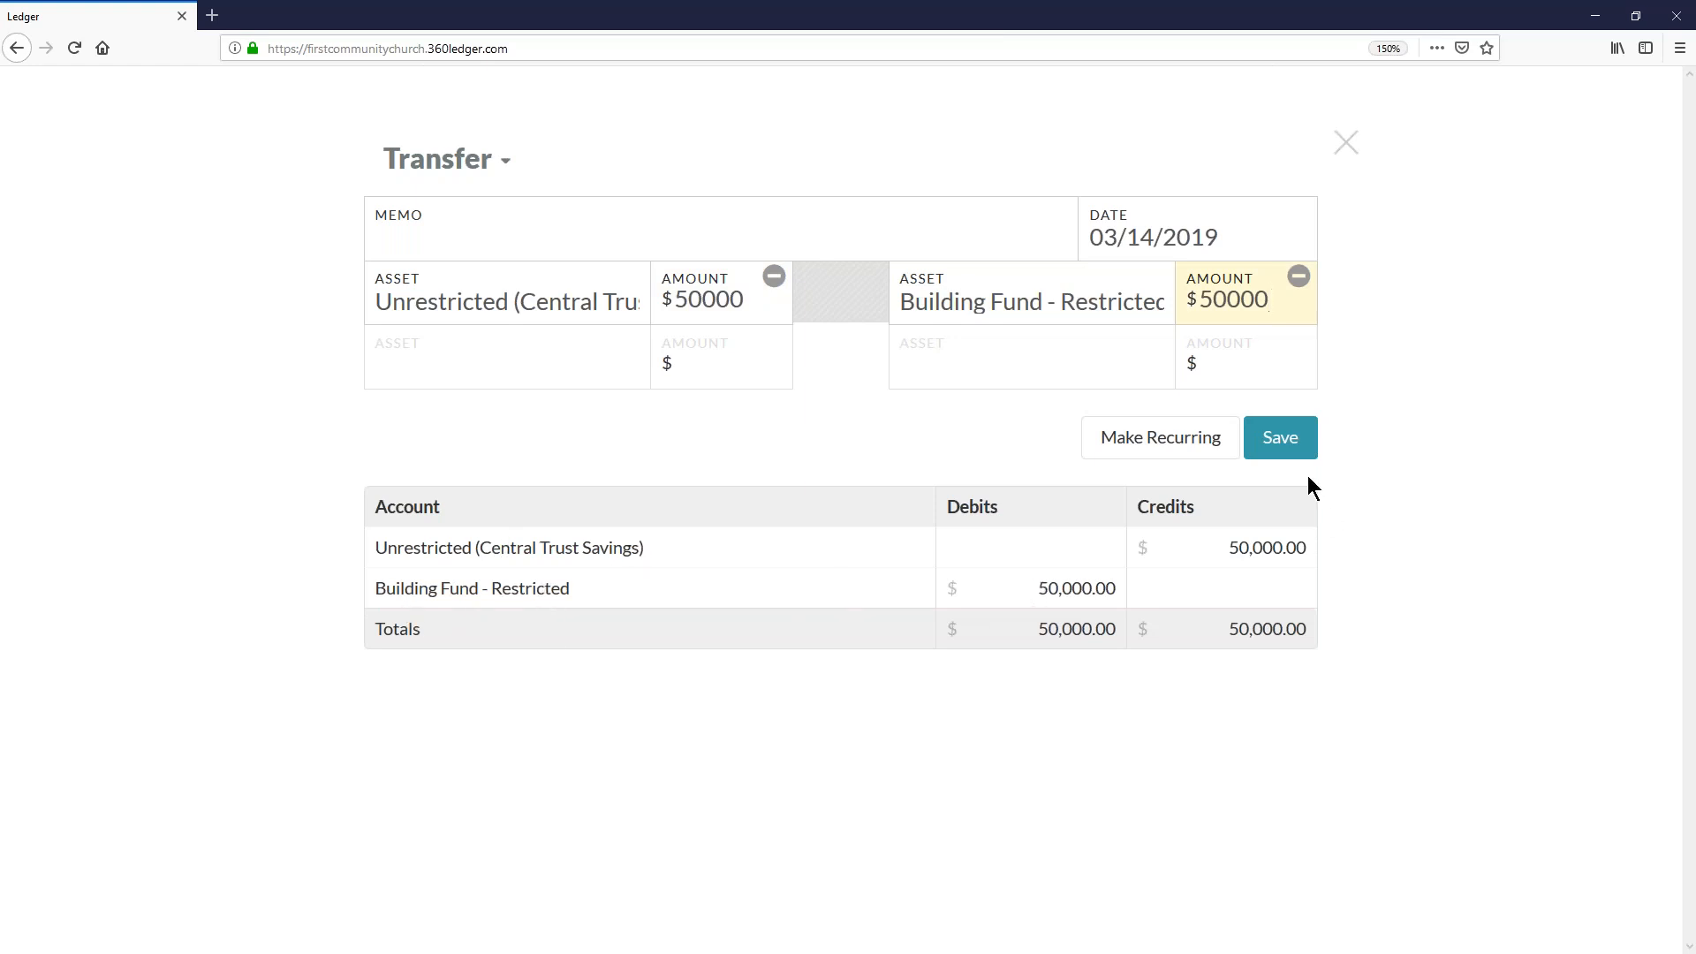
left_click(1284, 441)
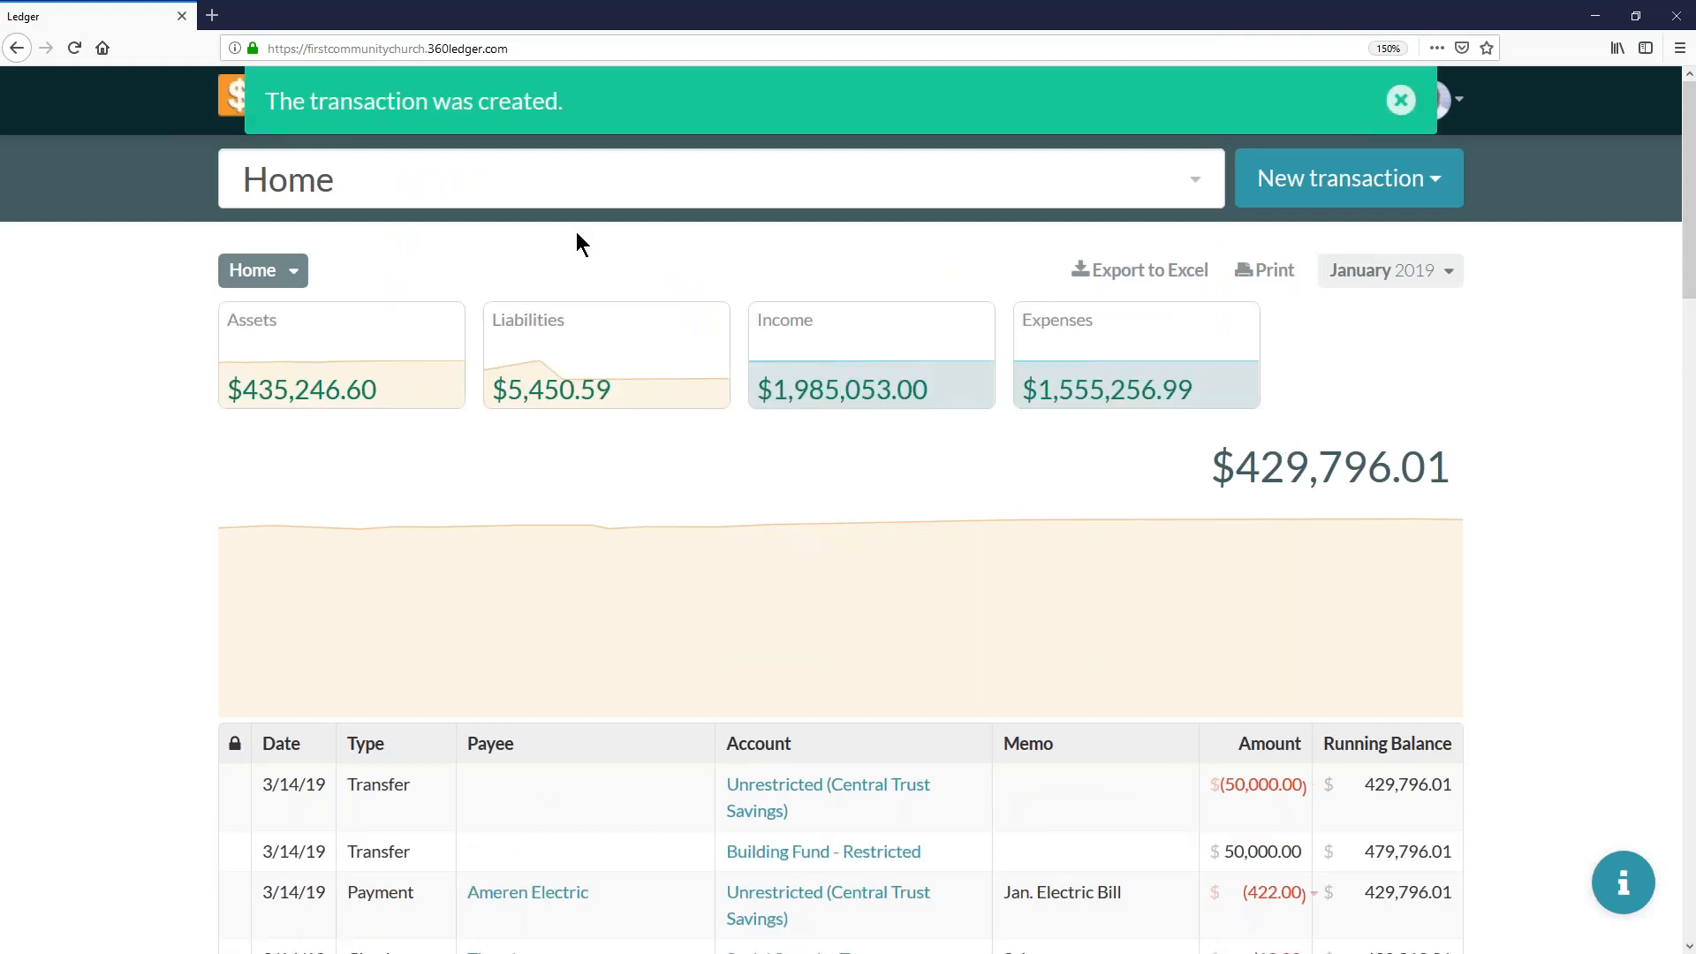
- Find the Central Trust Savings account and open its ledger
left_click(562, 186)
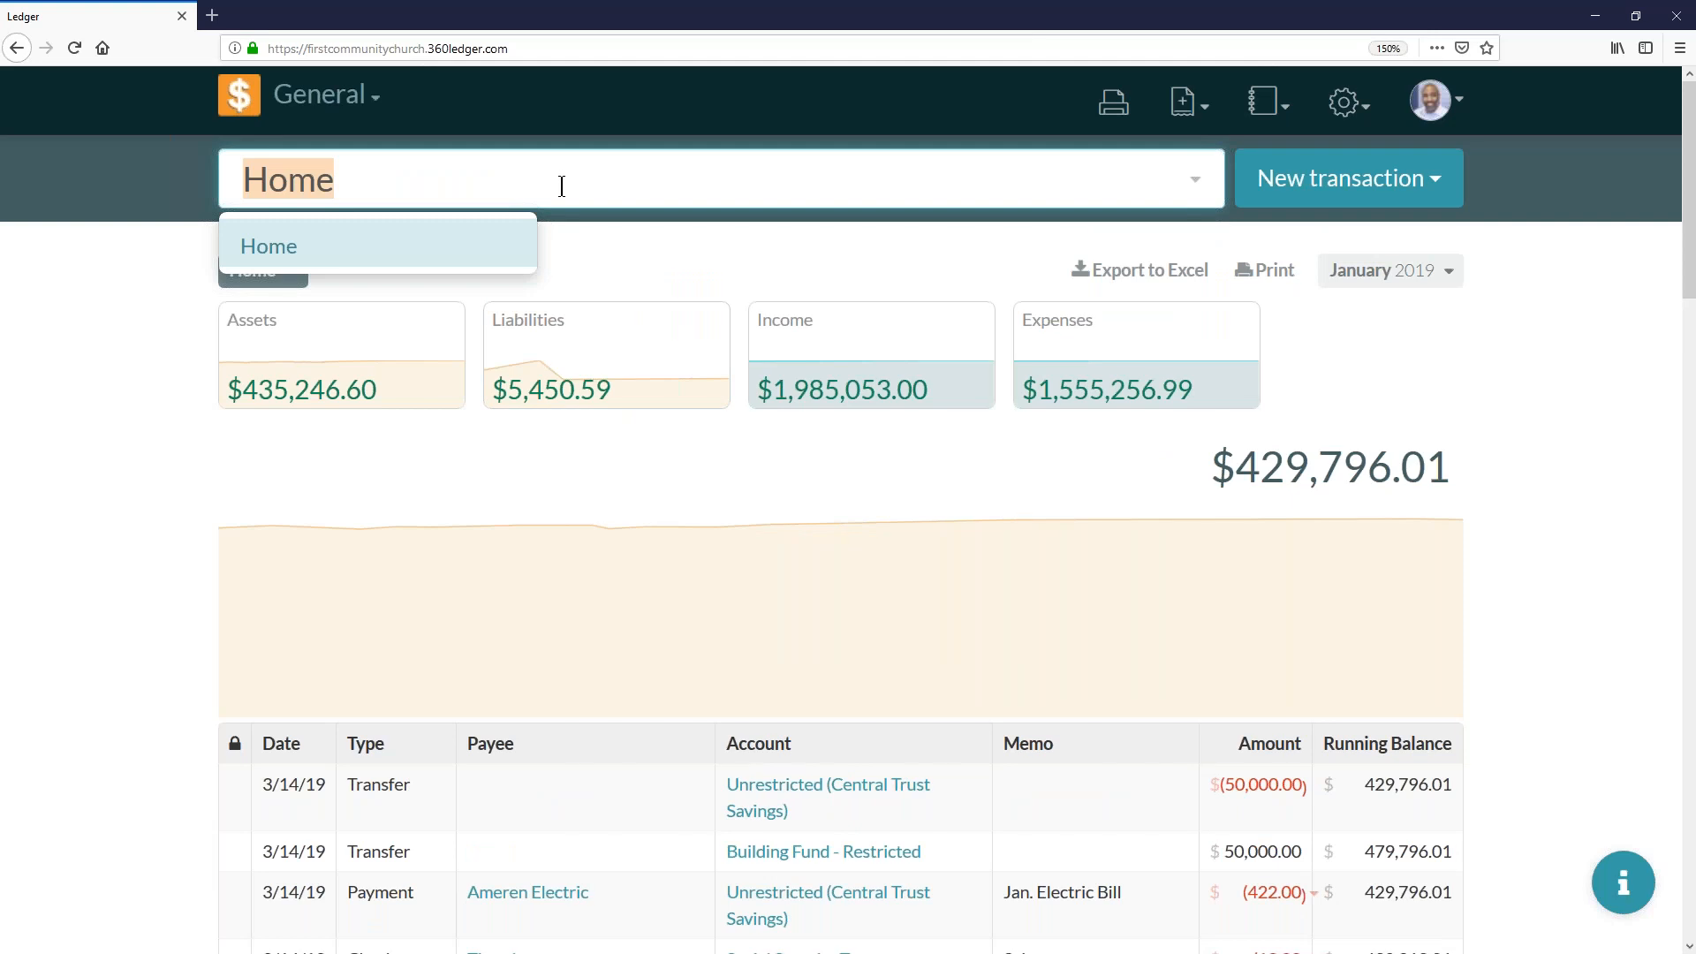
type("cent")
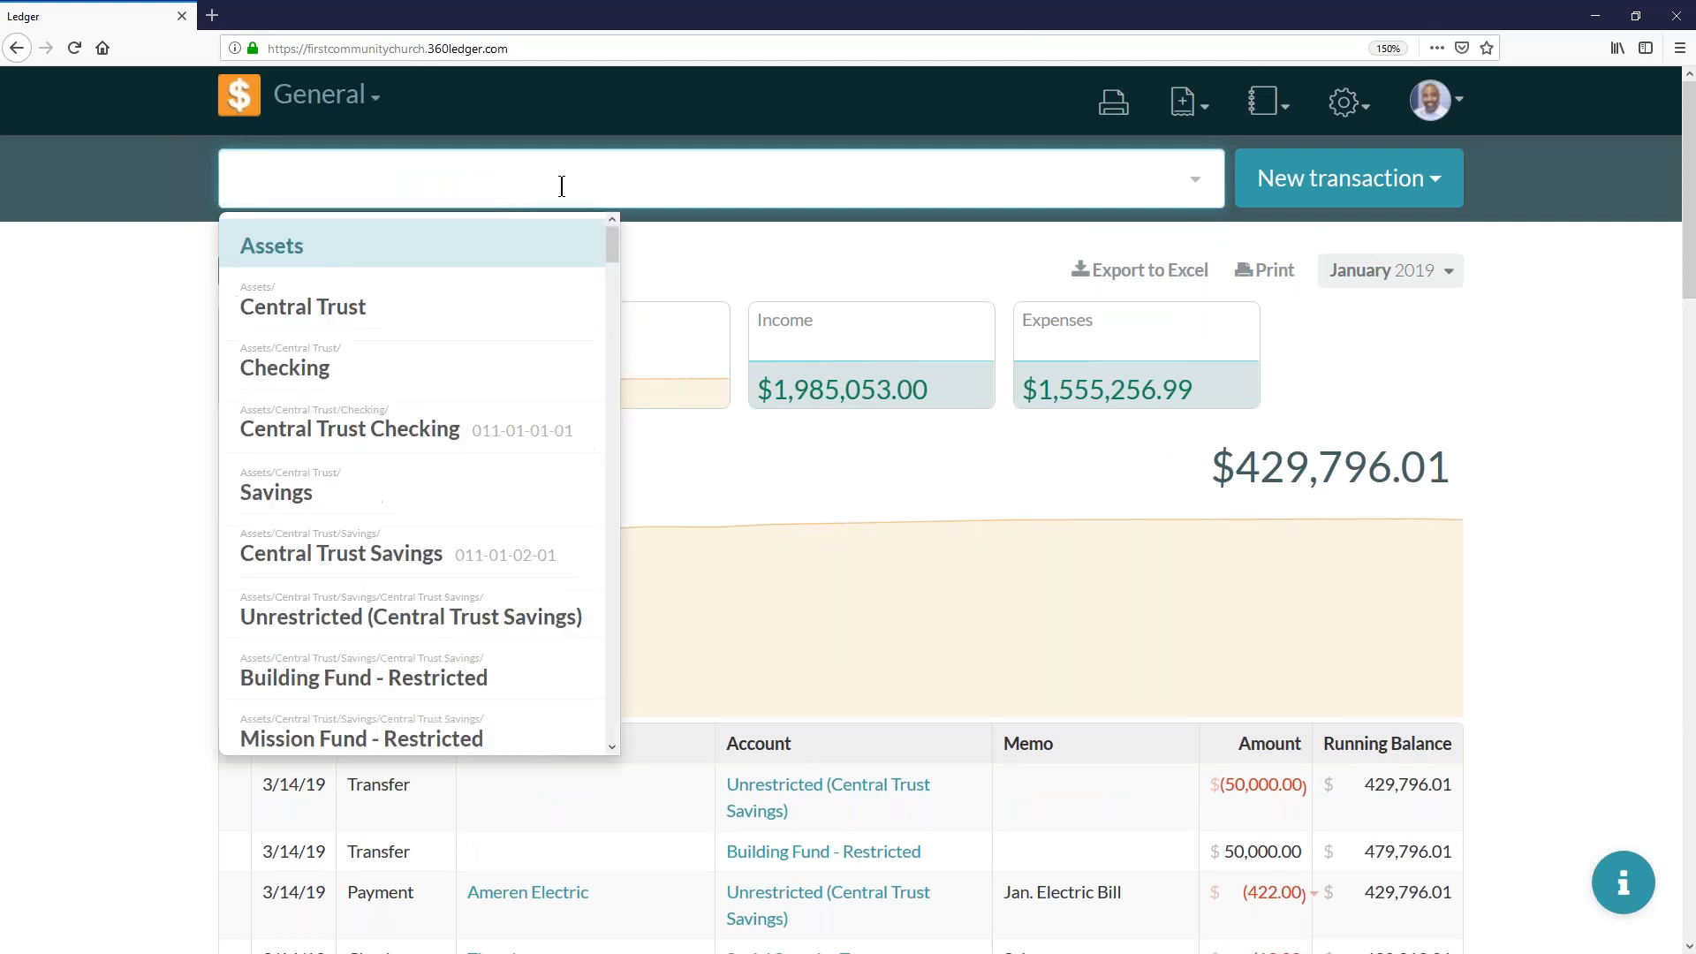
type("er")
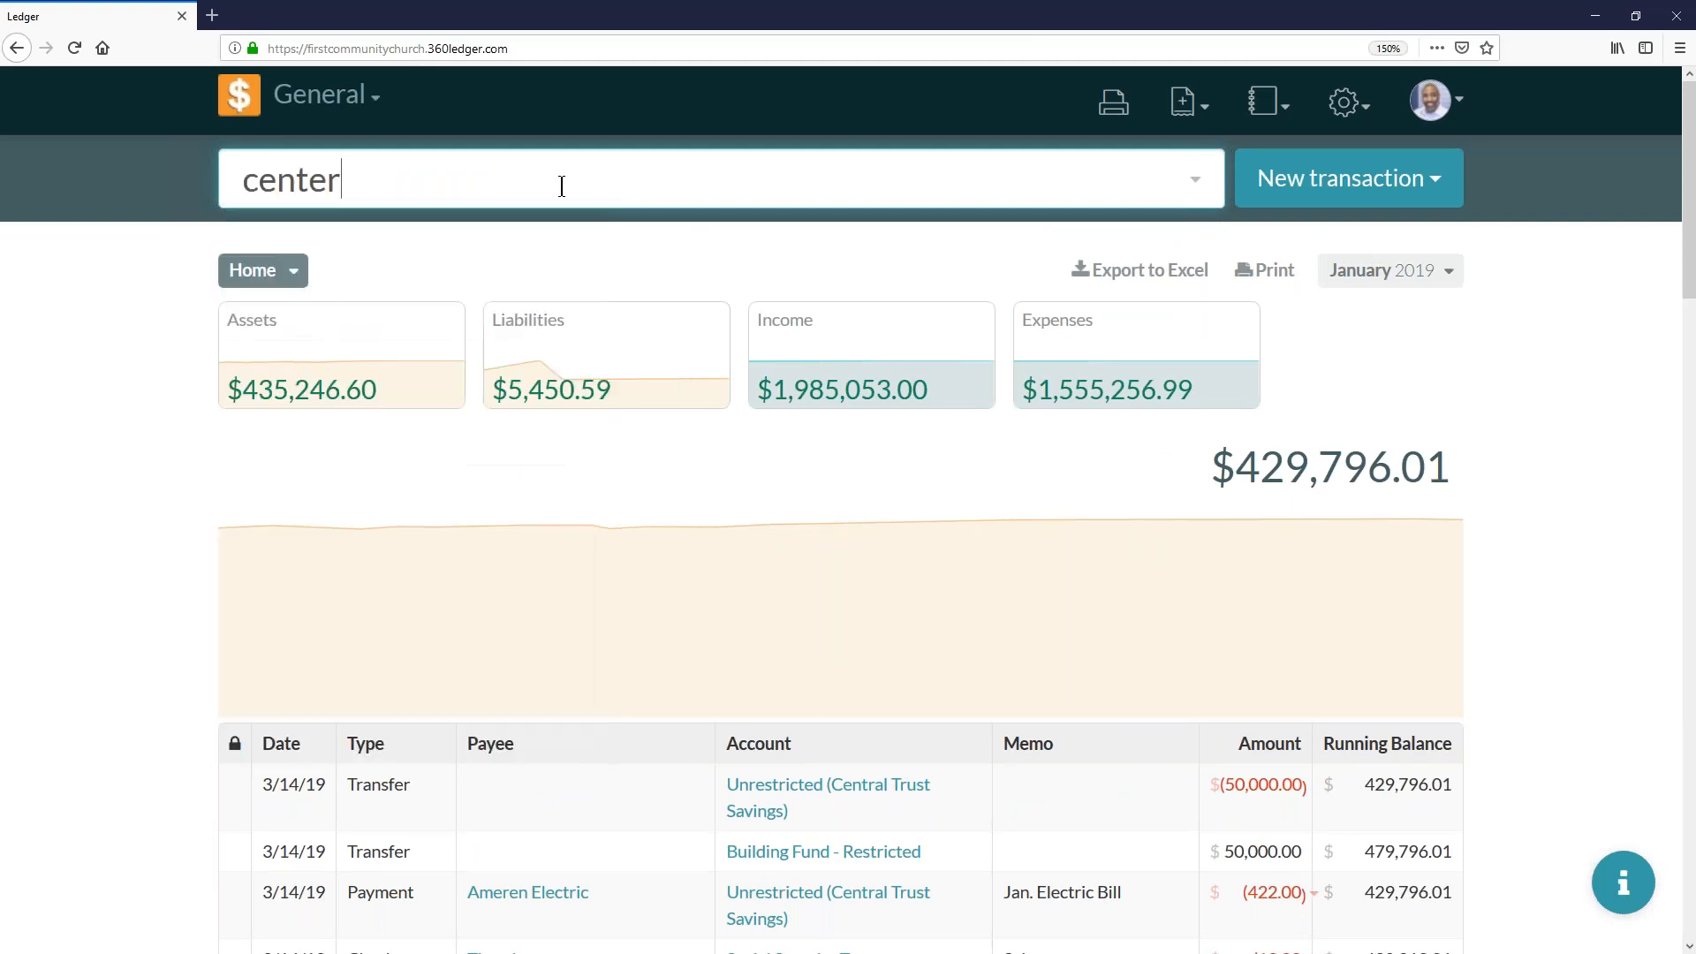
key("BackSpace")
key("BackSpace")
key("BackSpace")
type("tra")
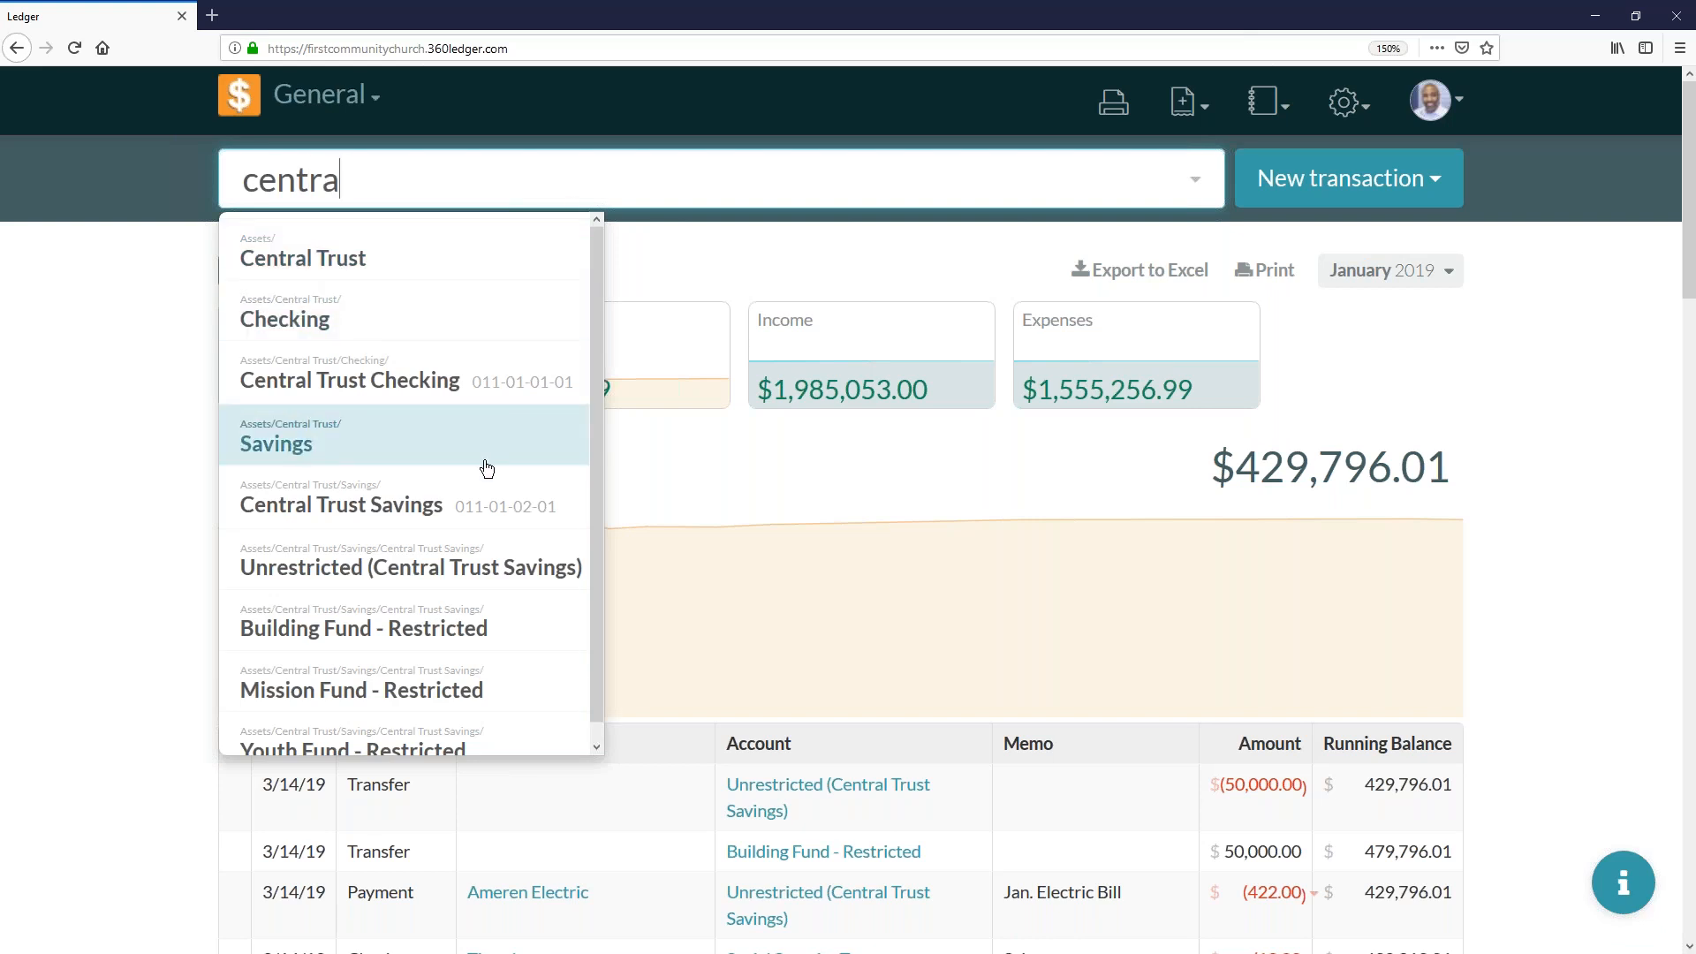
left_click(423, 510)
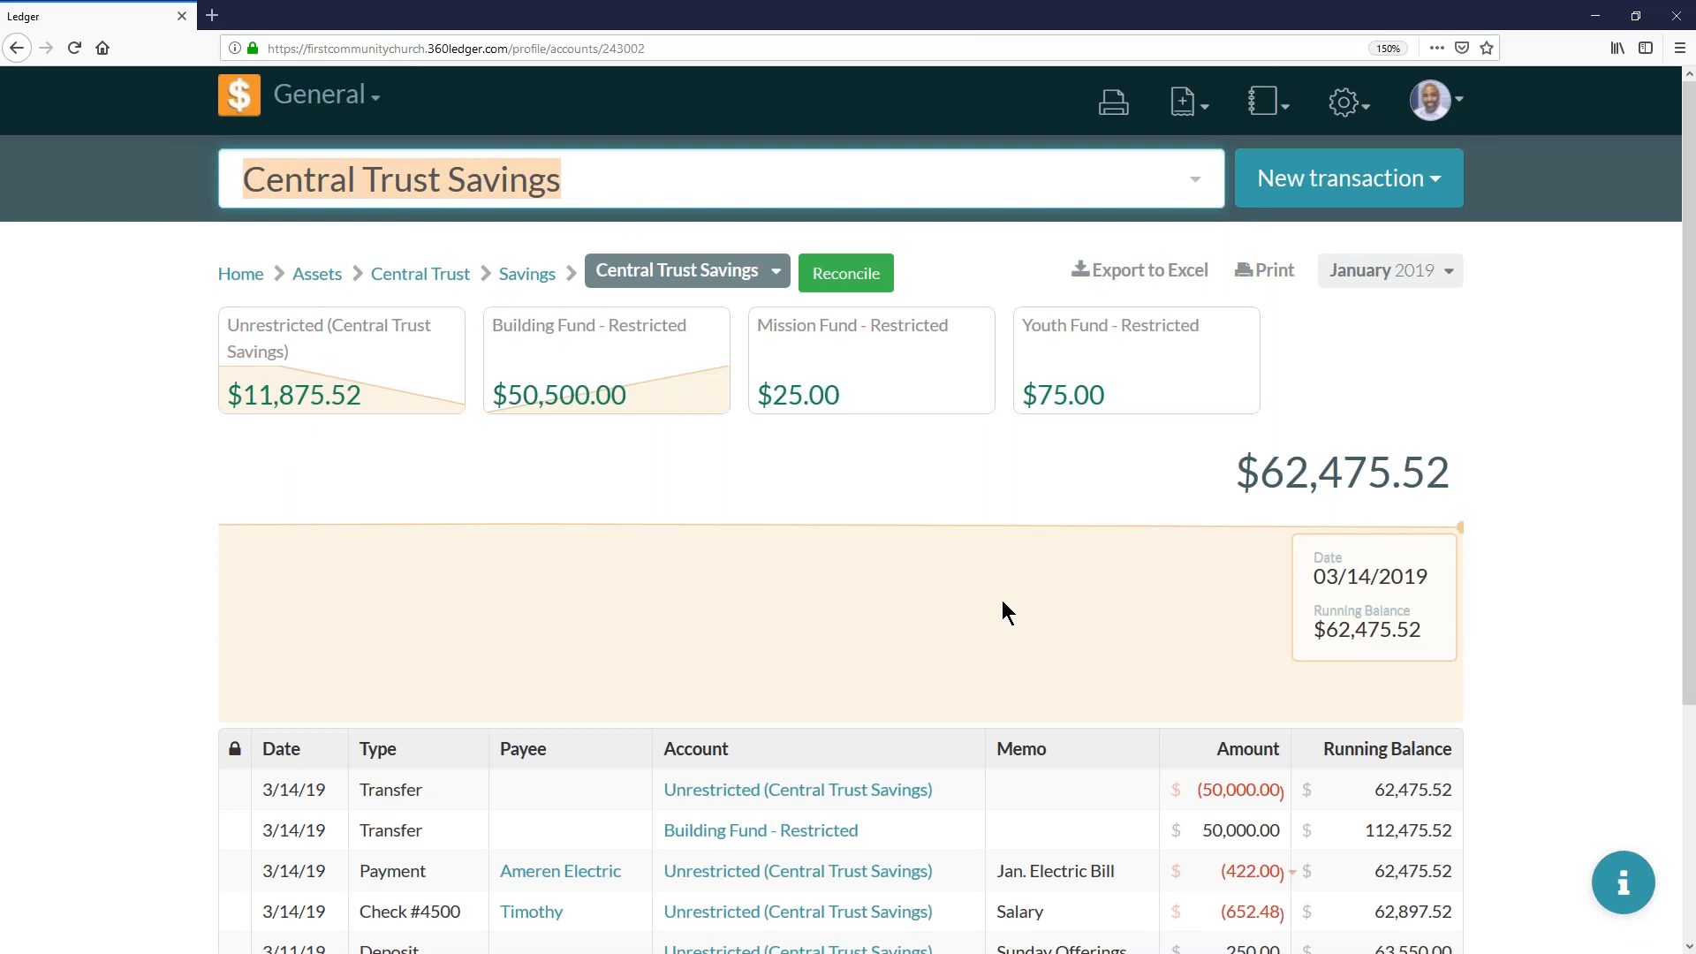
- Review the Central Trust Savings transactions and fund balances, and open the Building Fund - Restricted ledger
scroll(1058, 608, "down", 3)
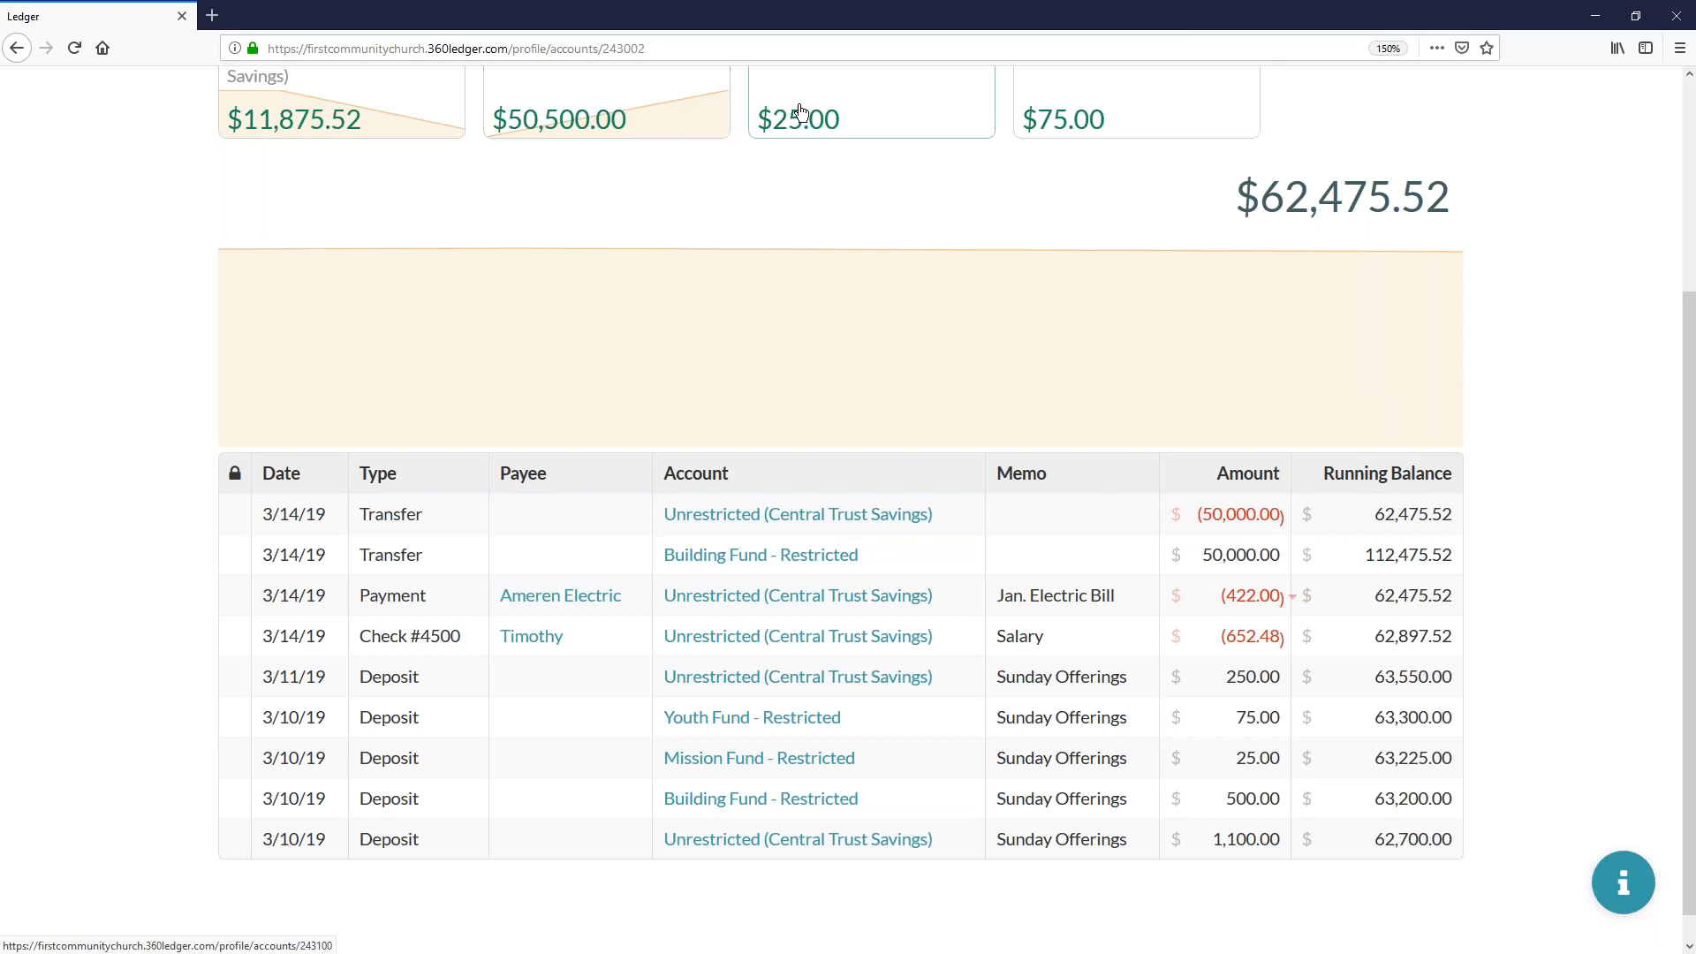
scroll(799, 112, "up", 2)
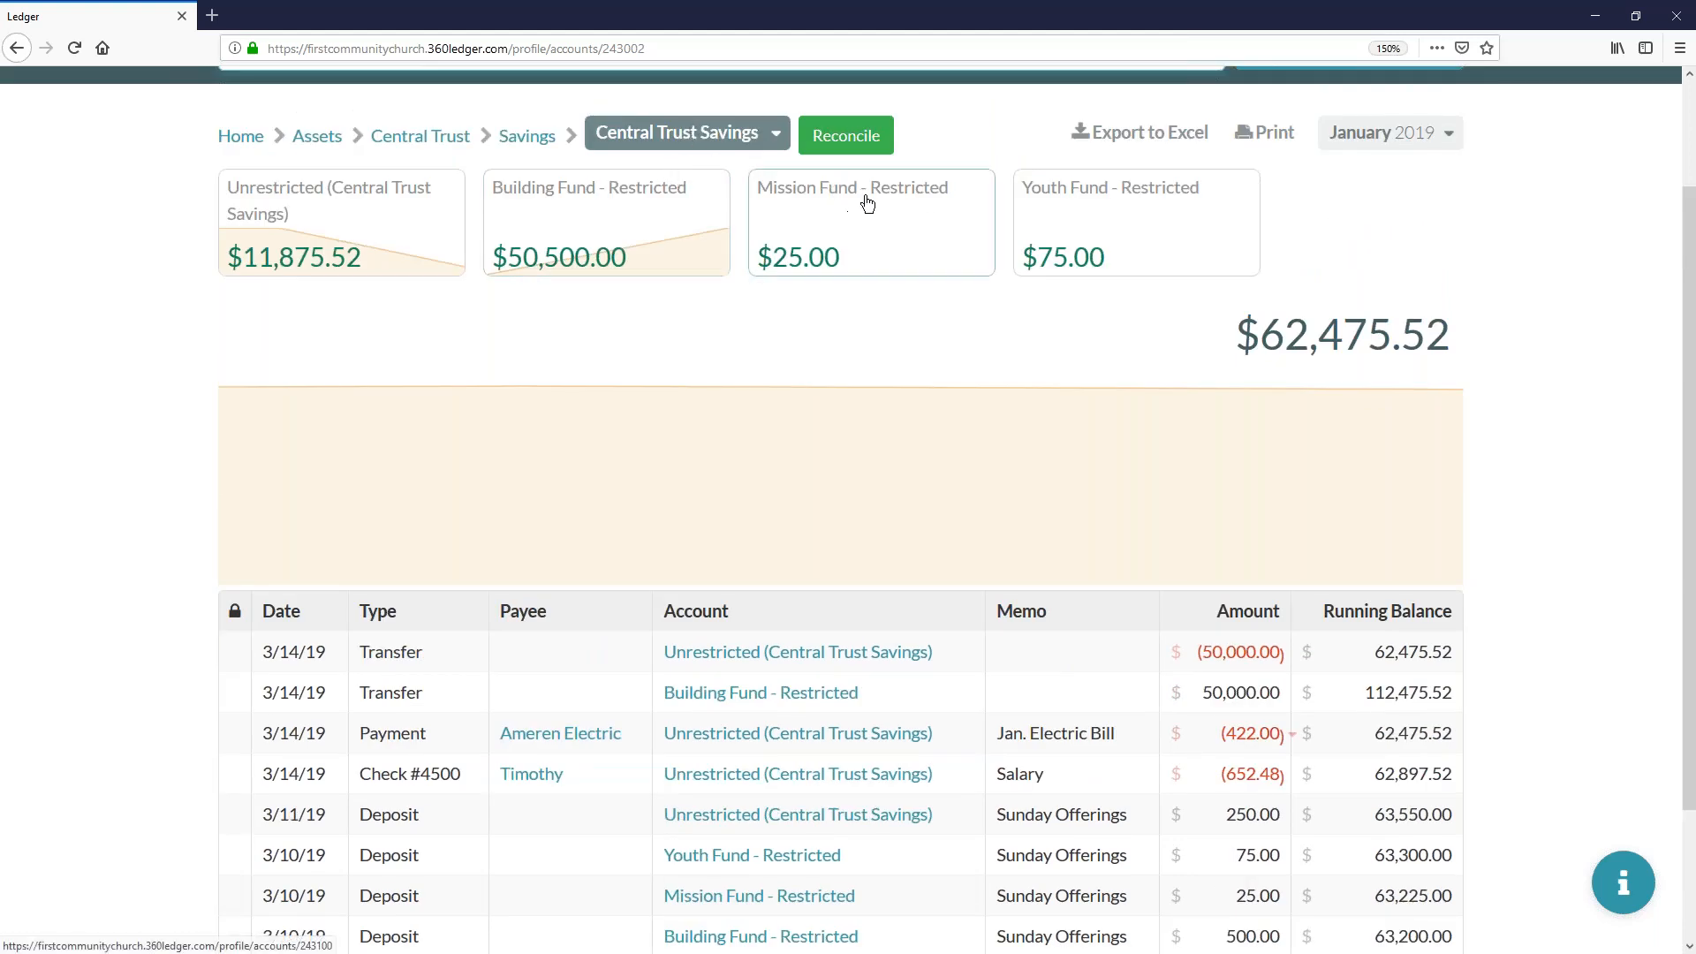
left_click(571, 221)
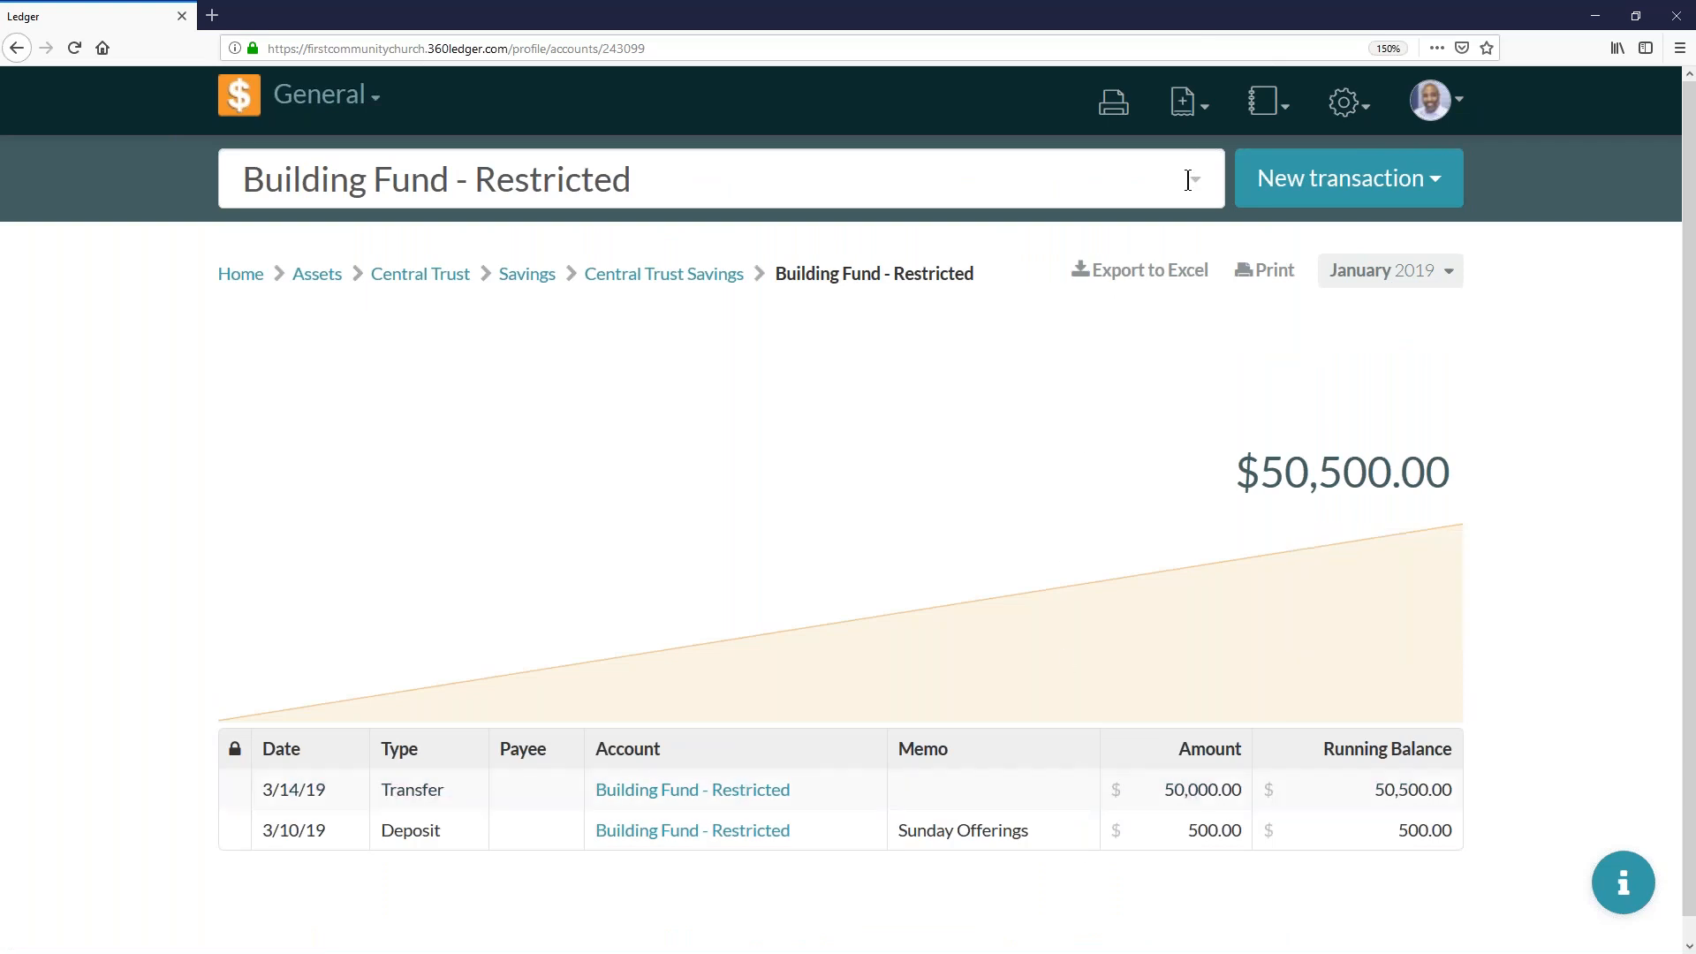
- Start a new transfer from the Medicare Employer expense to the Social Security Empoyer expense
left_click(1296, 182)
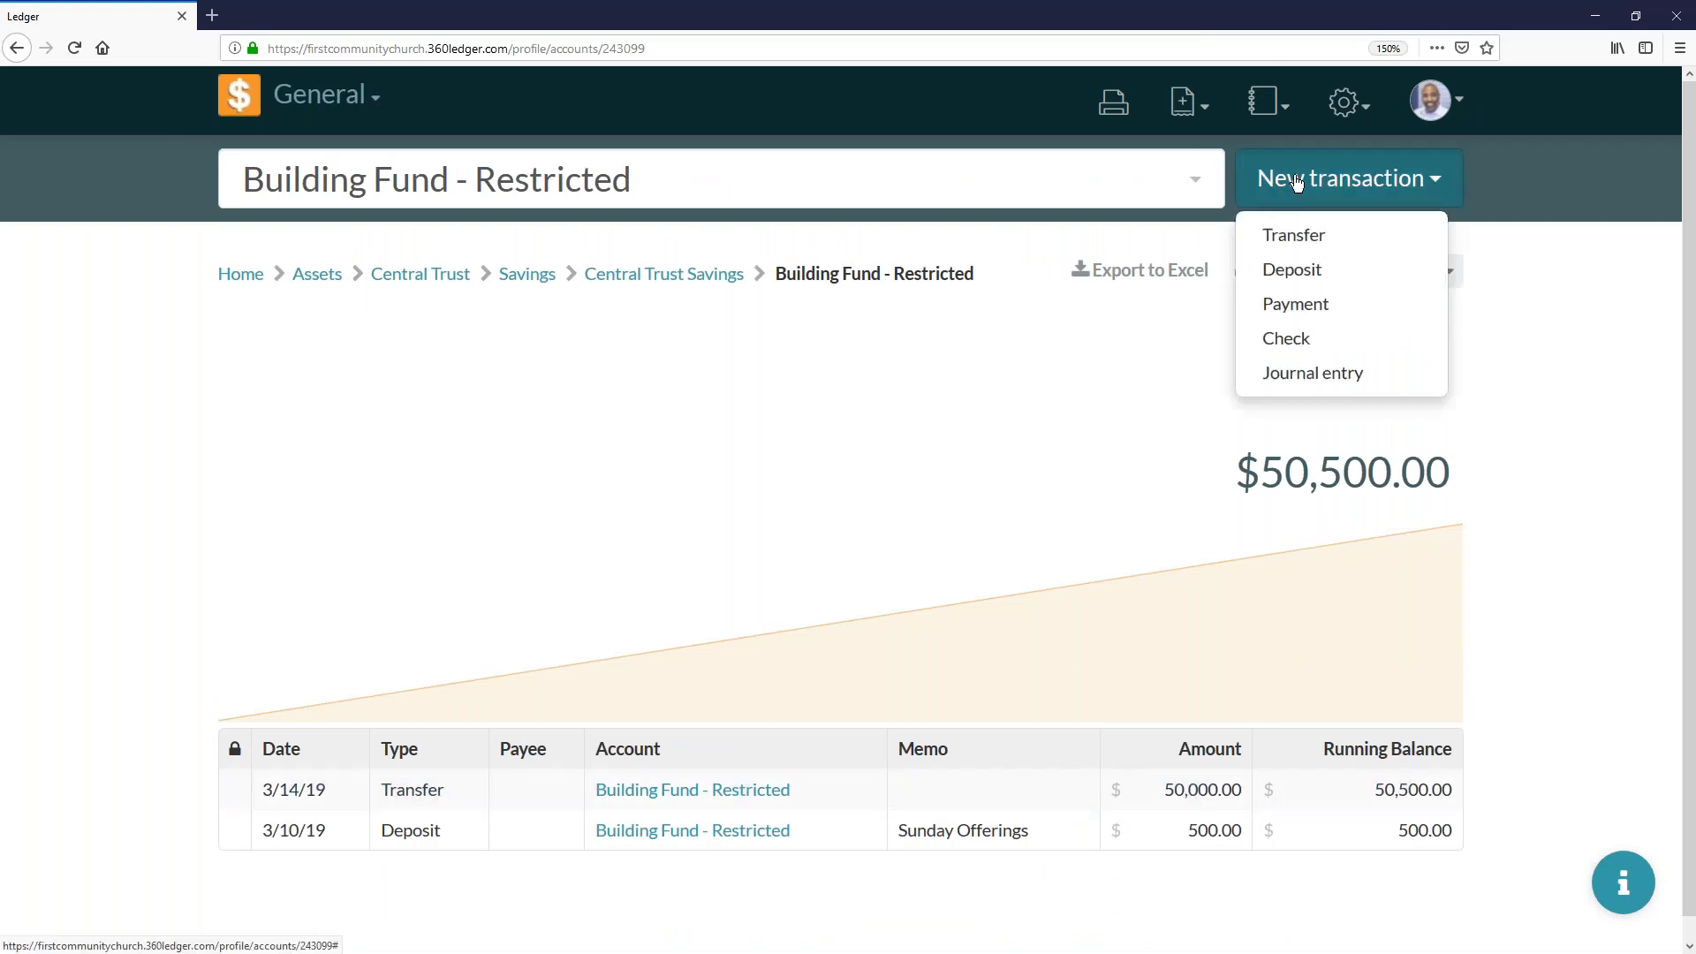
left_click(1291, 233)
left_click(549, 318)
scroll(527, 468, "down", 15)
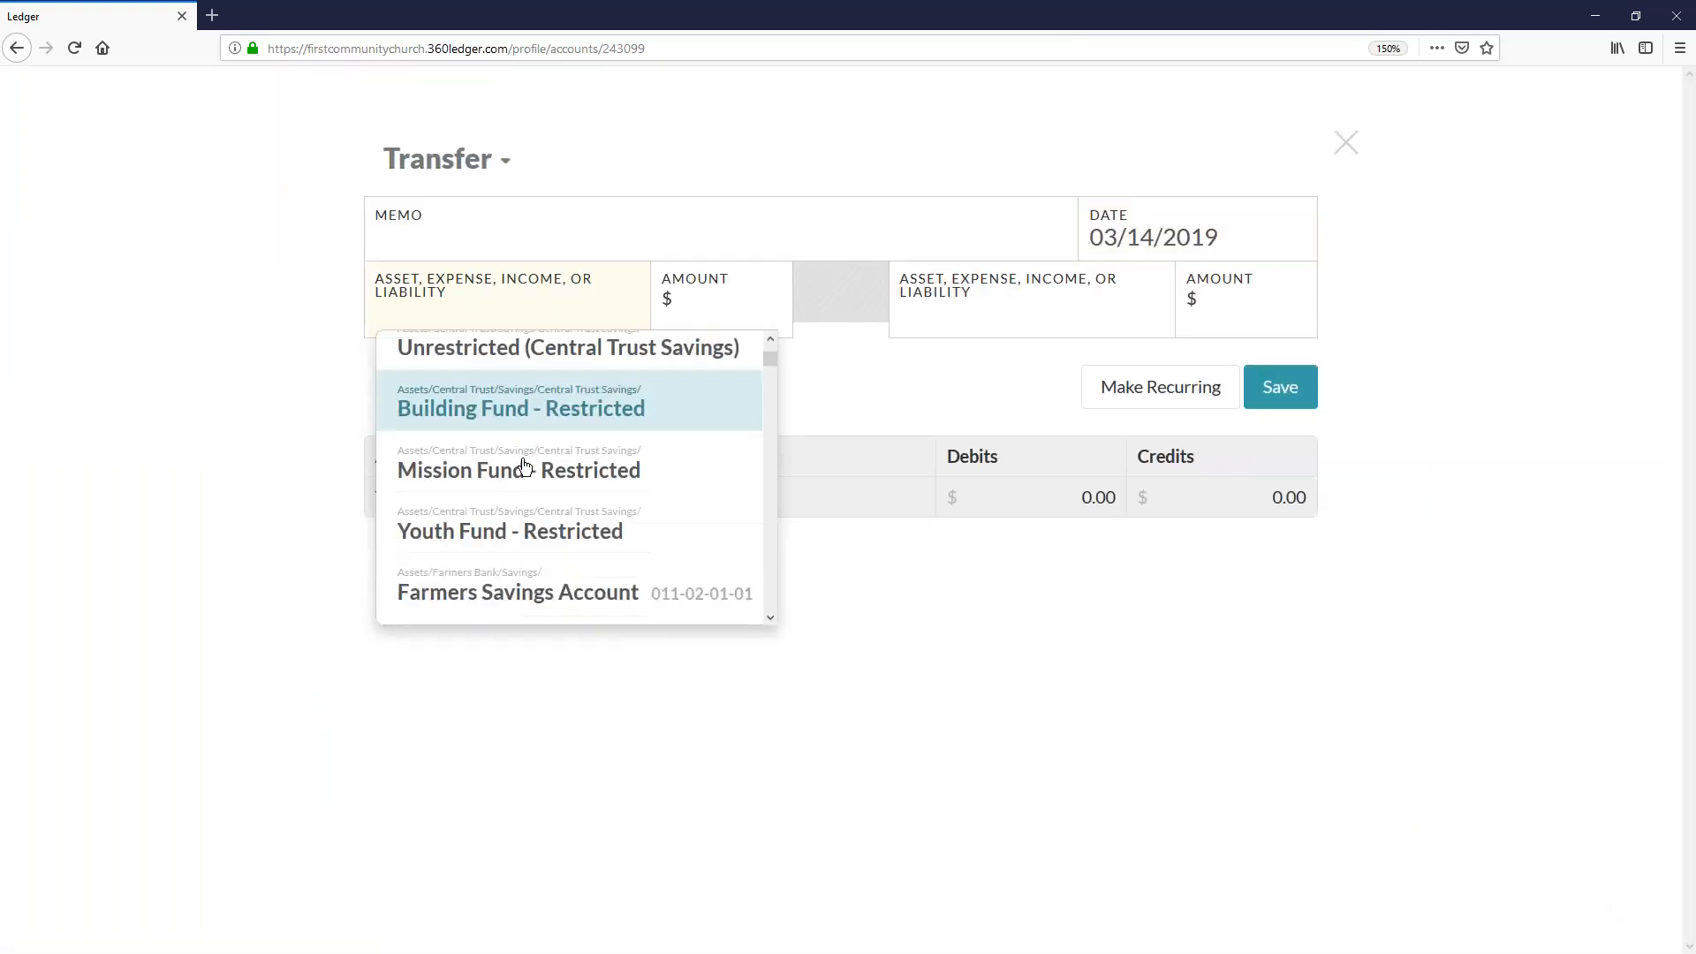
scroll(528, 468, "down", 6)
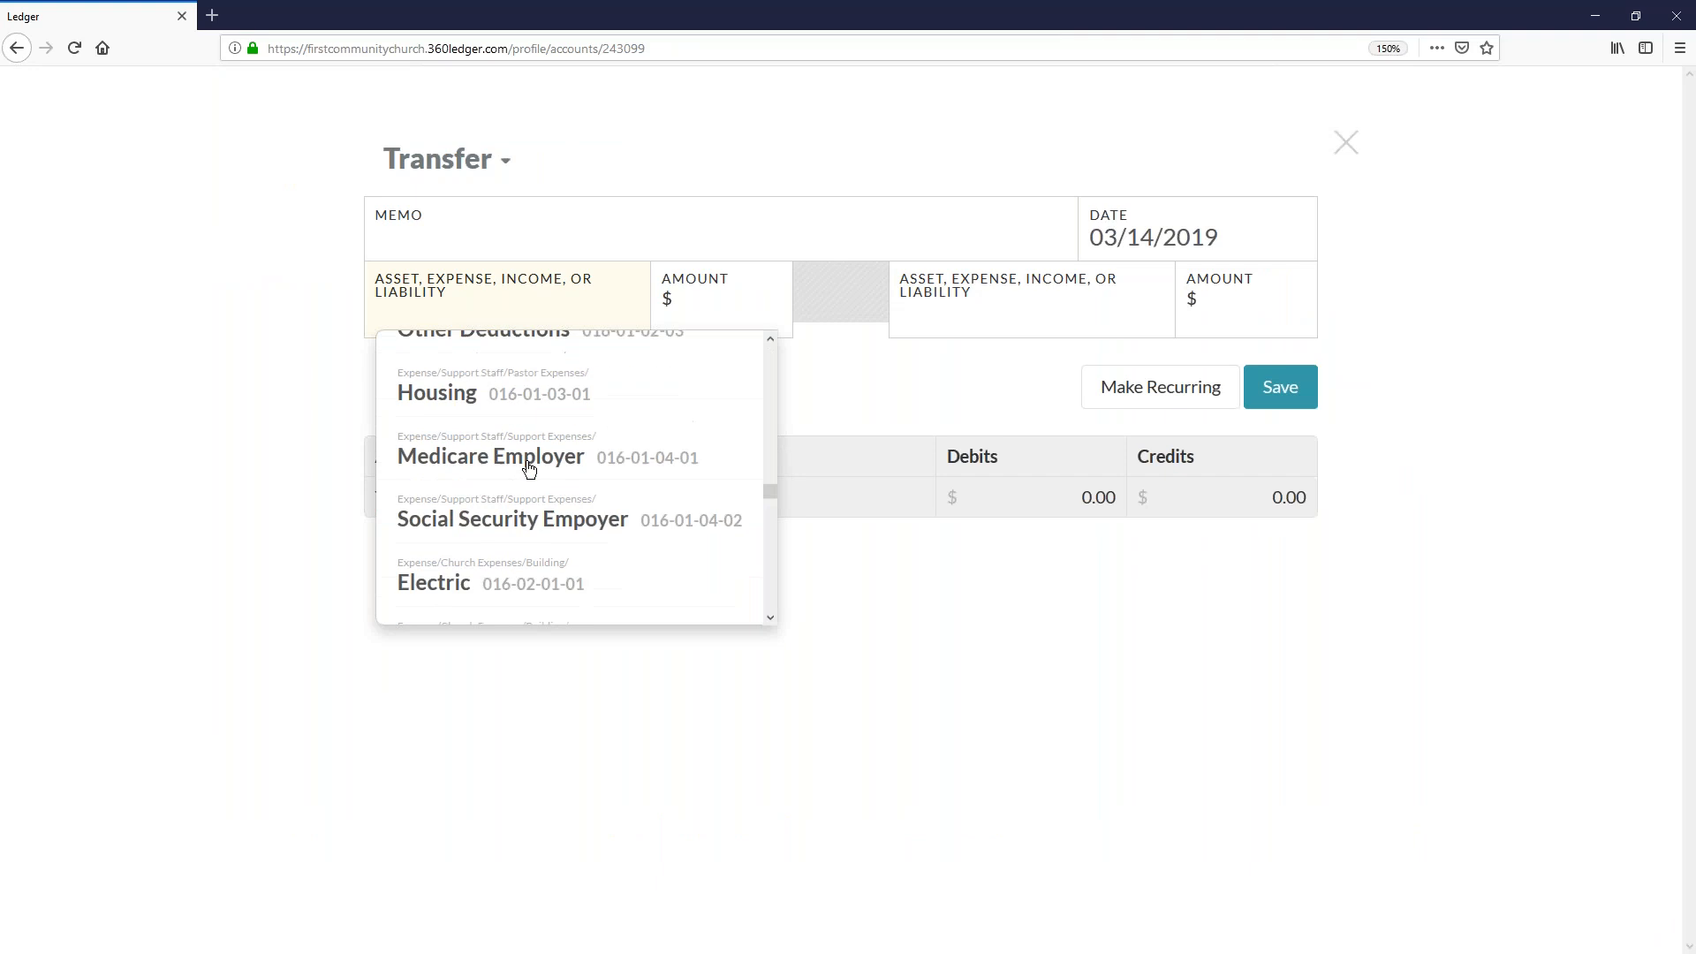
left_click(530, 461)
left_click(968, 315)
type("SOC")
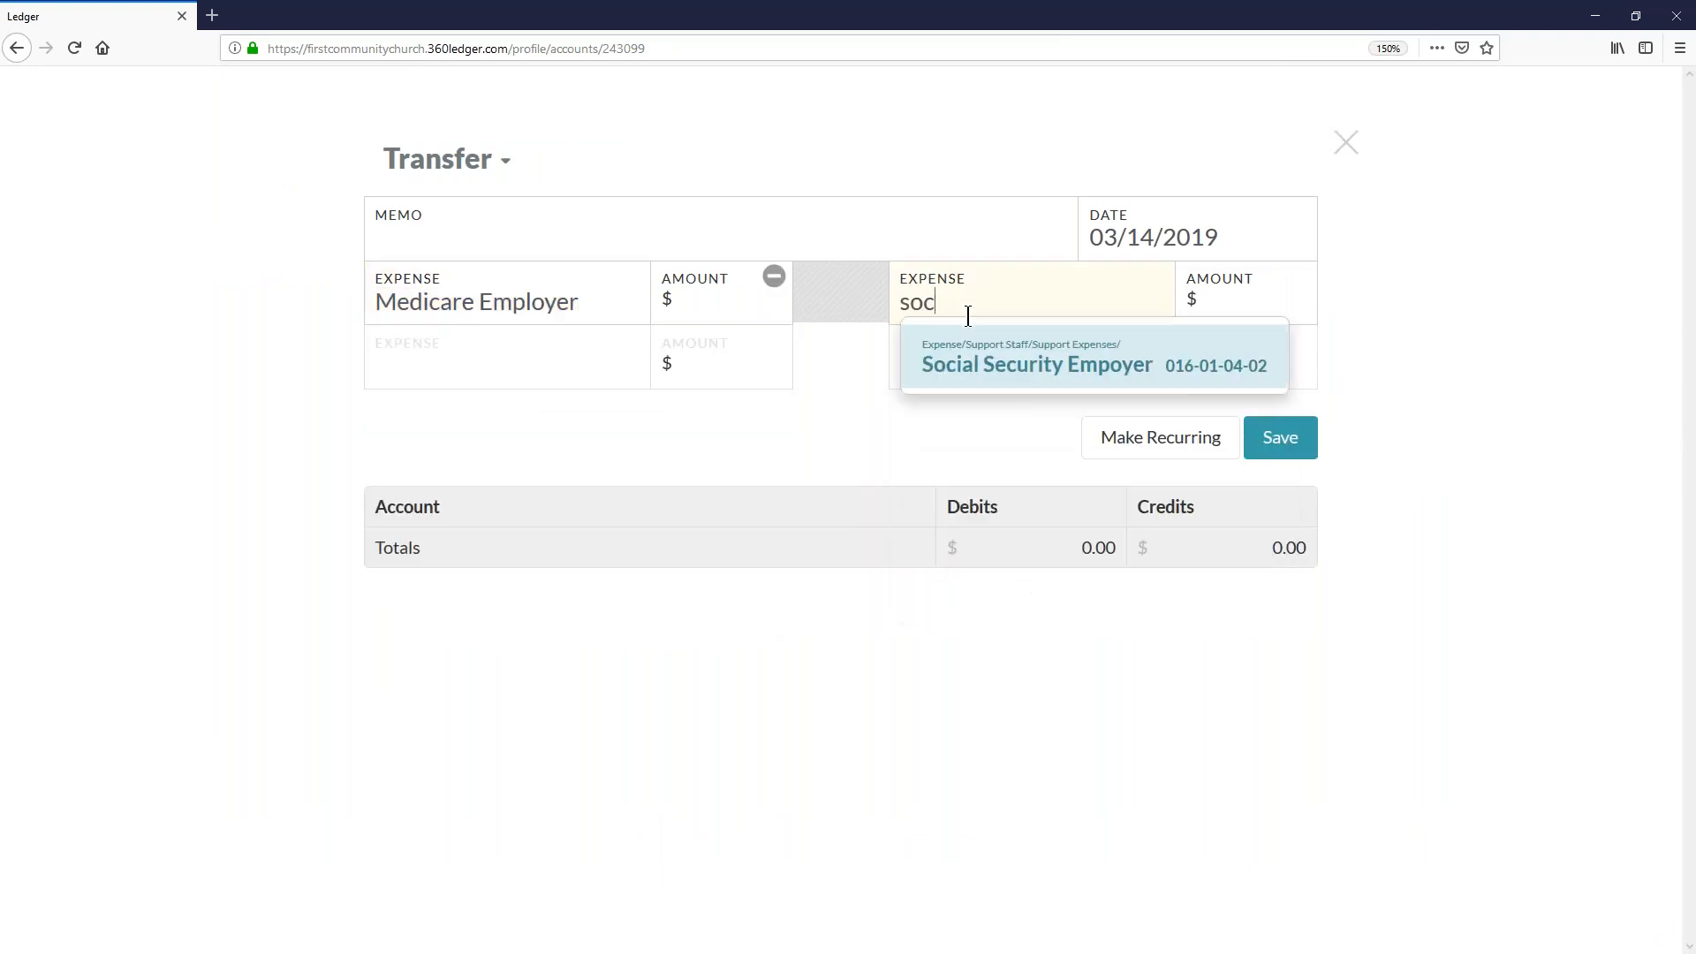
key("Return")
- Enter 25.00 as the amount on both sides of the expense transfer and close it without saving
left_click(716, 296)
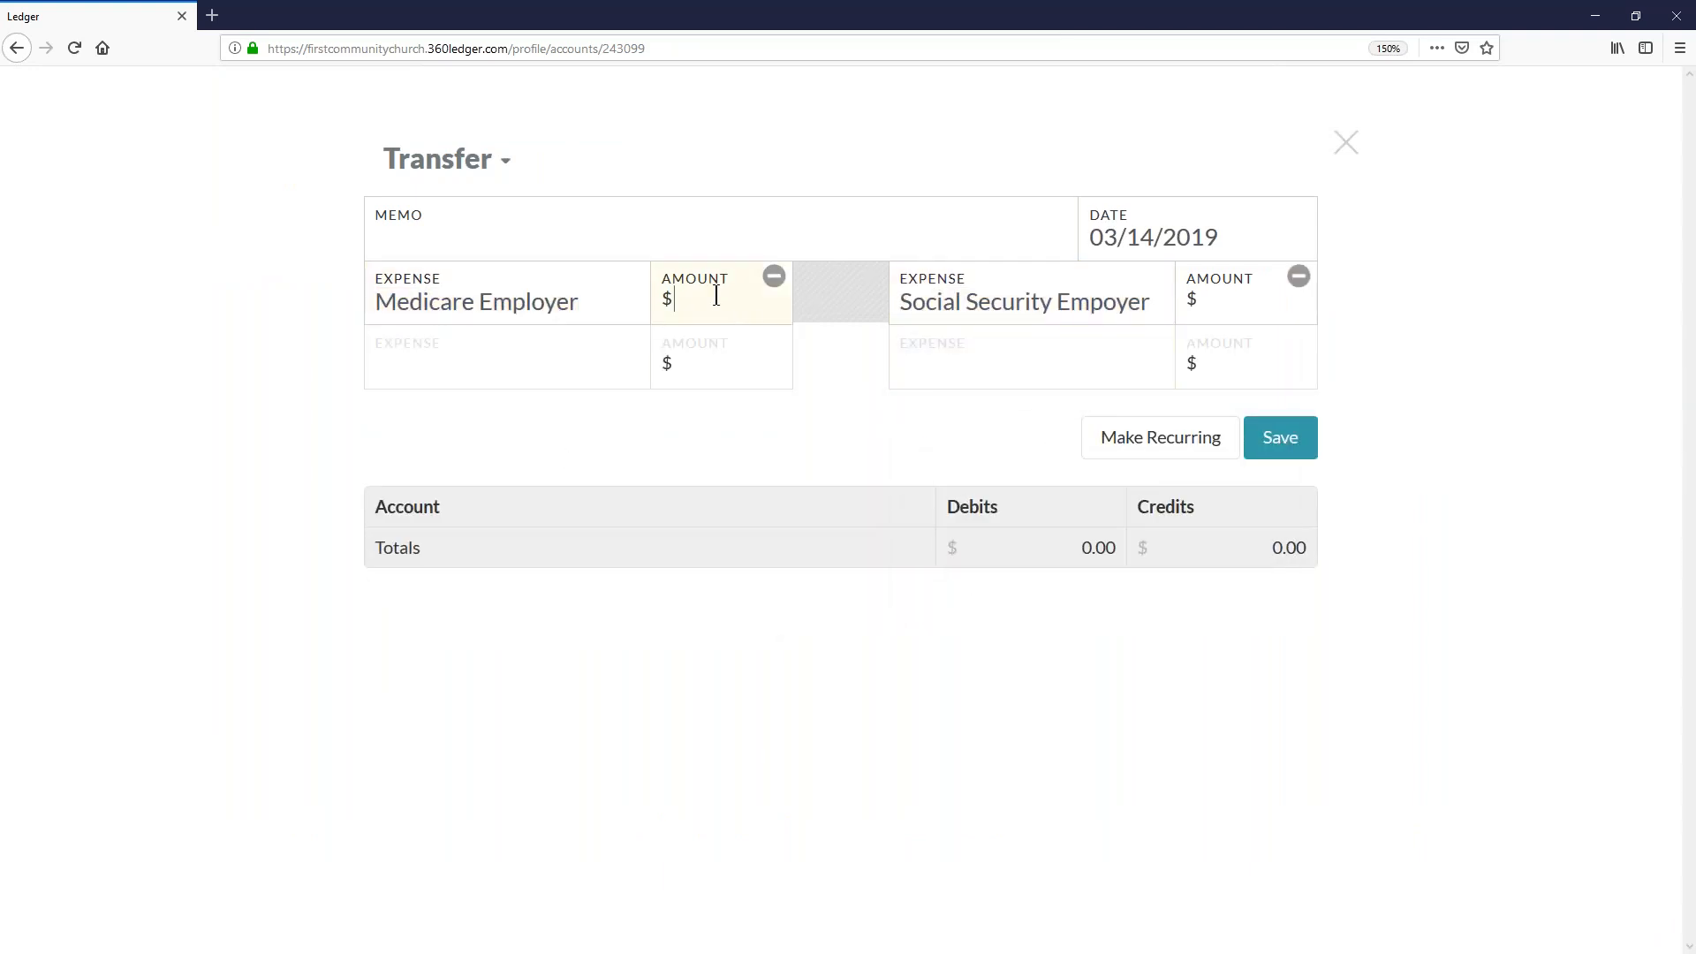
type("25.00")
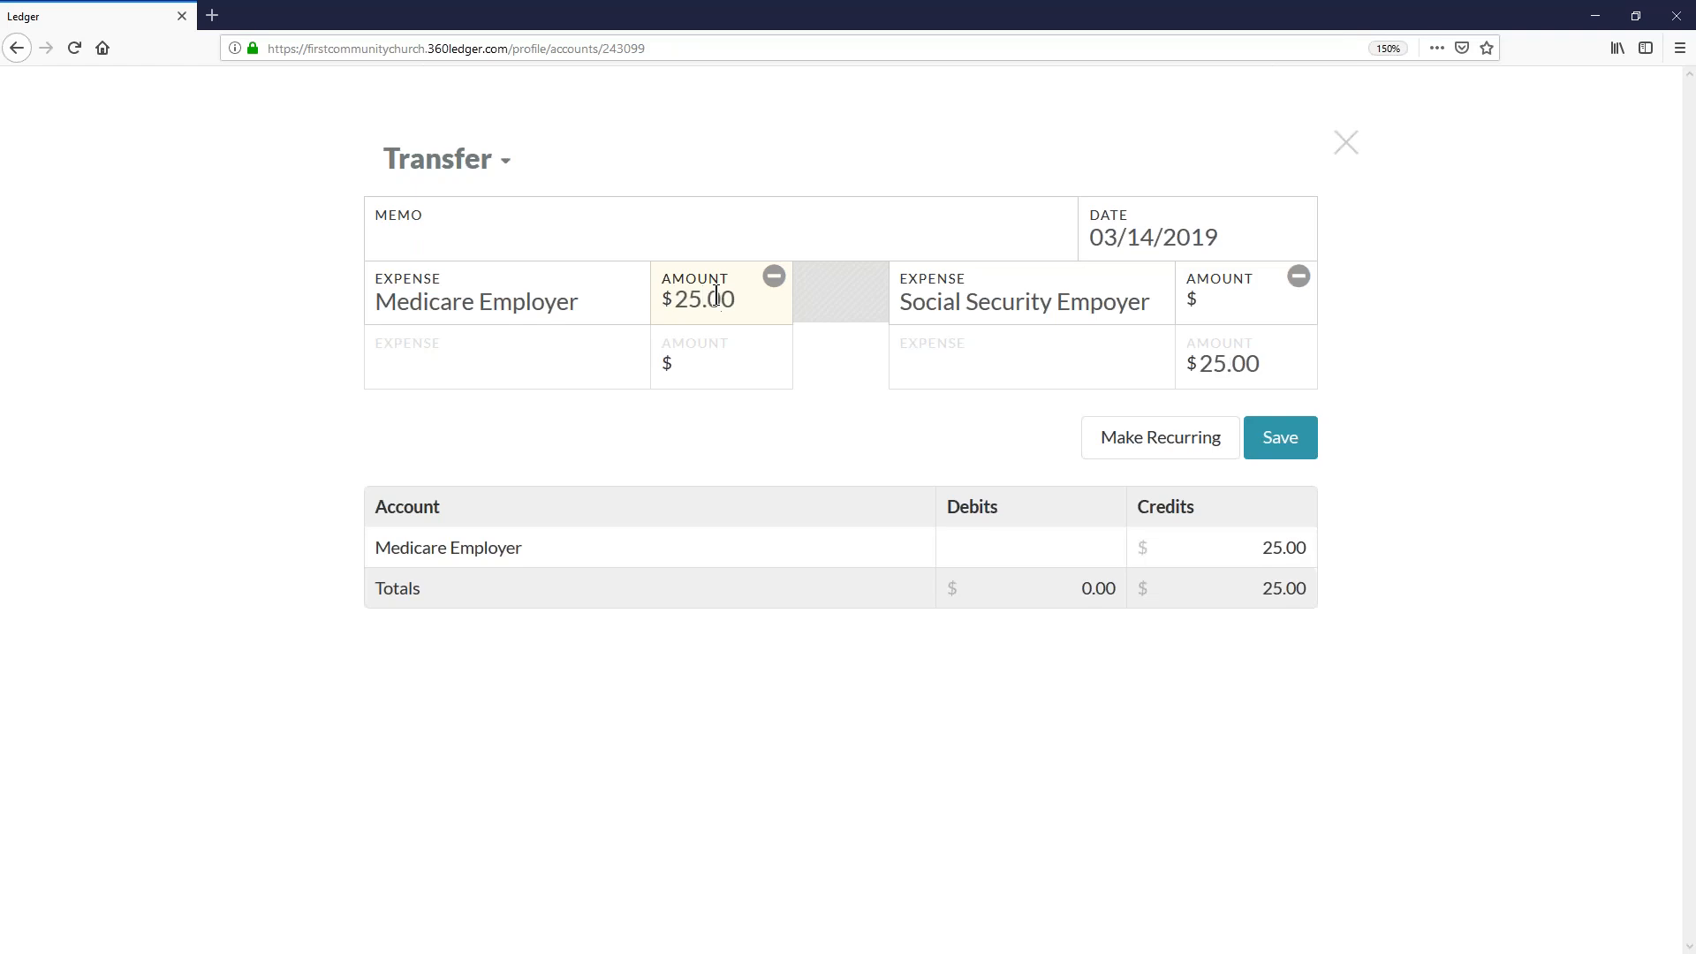
left_click(1217, 305)
type("25.00")
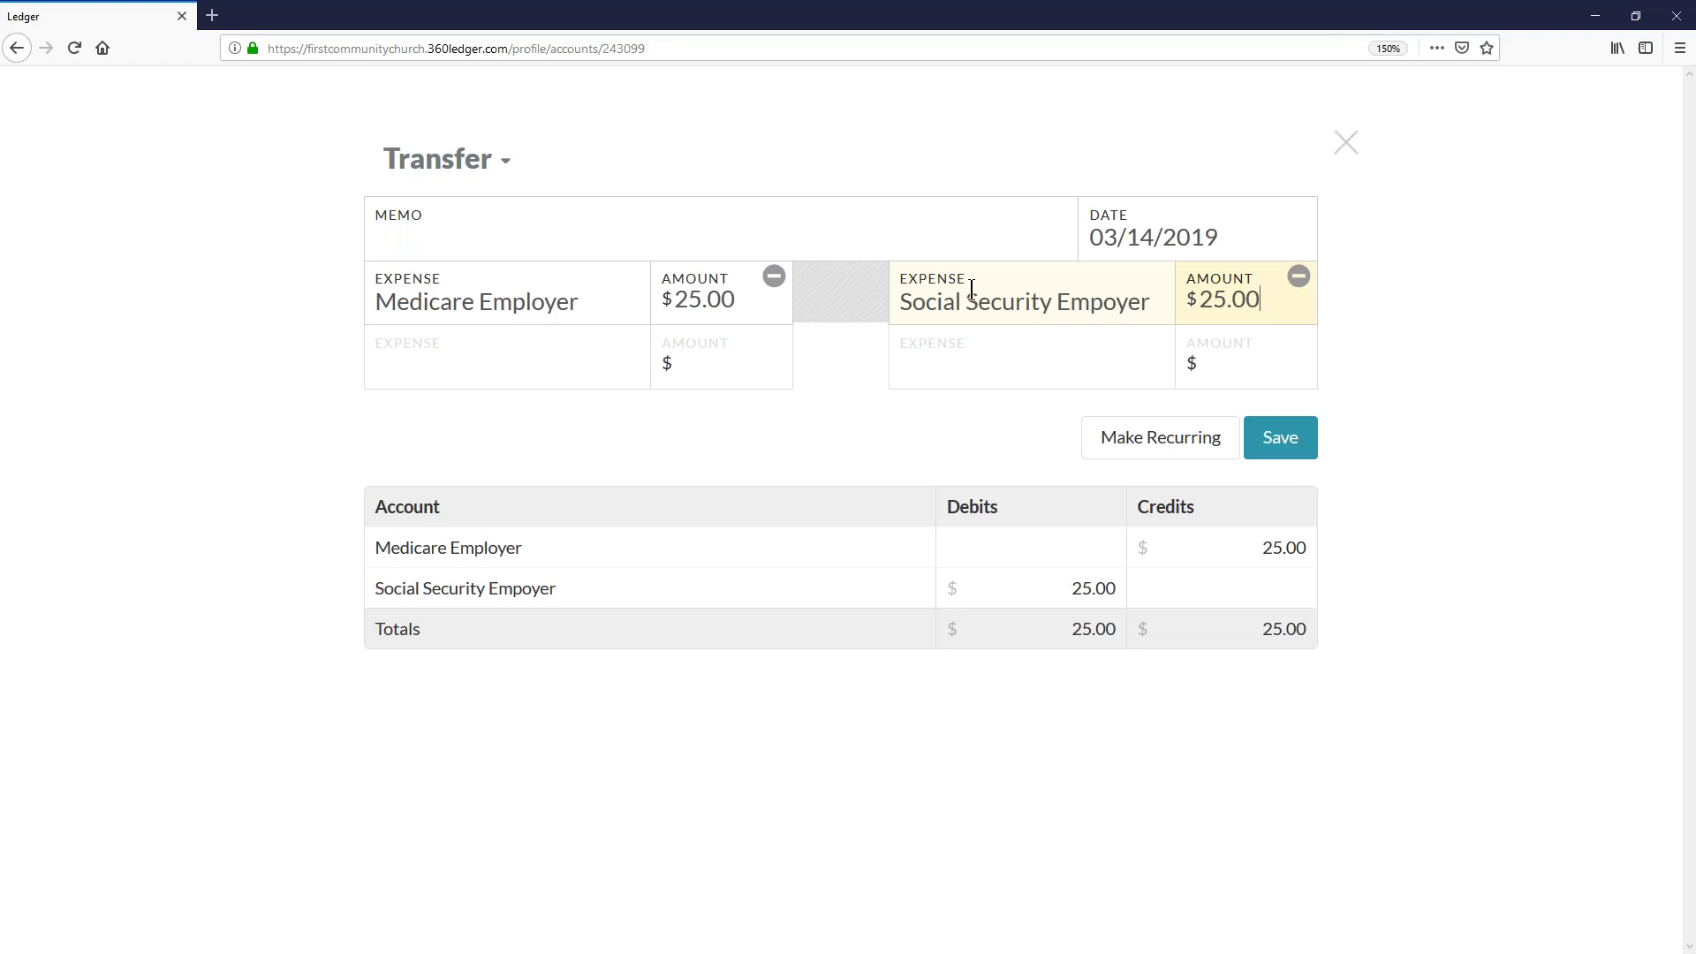
left_click(1346, 141)
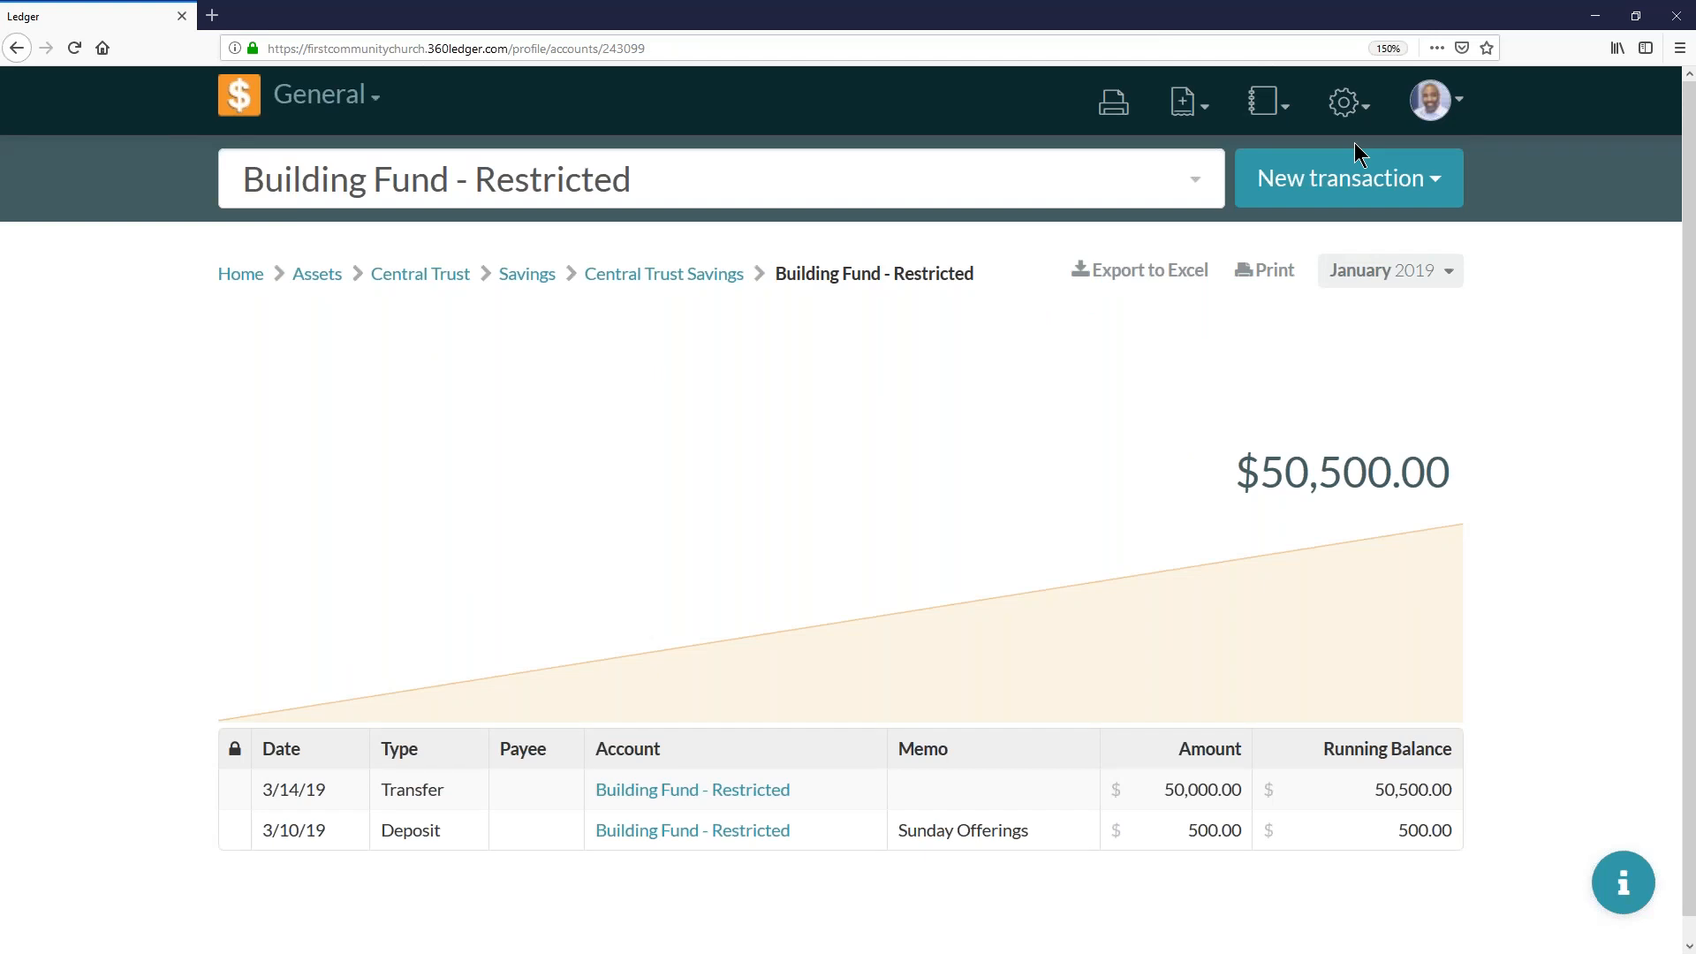
key("alt")
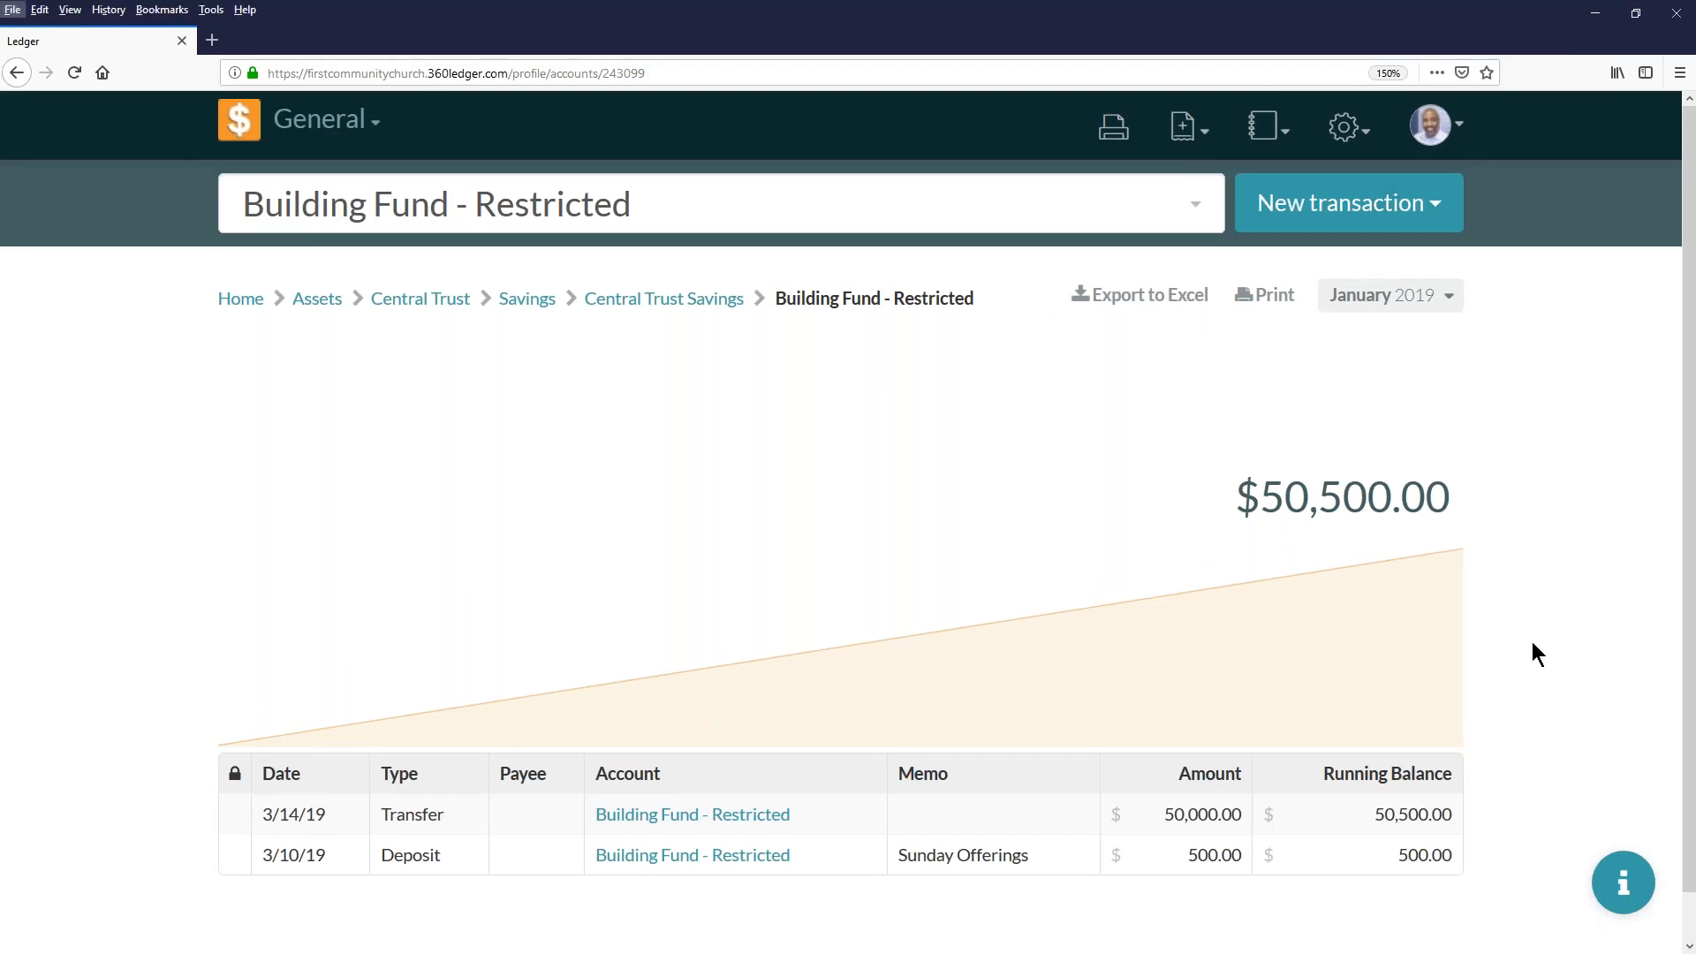
key("alt")
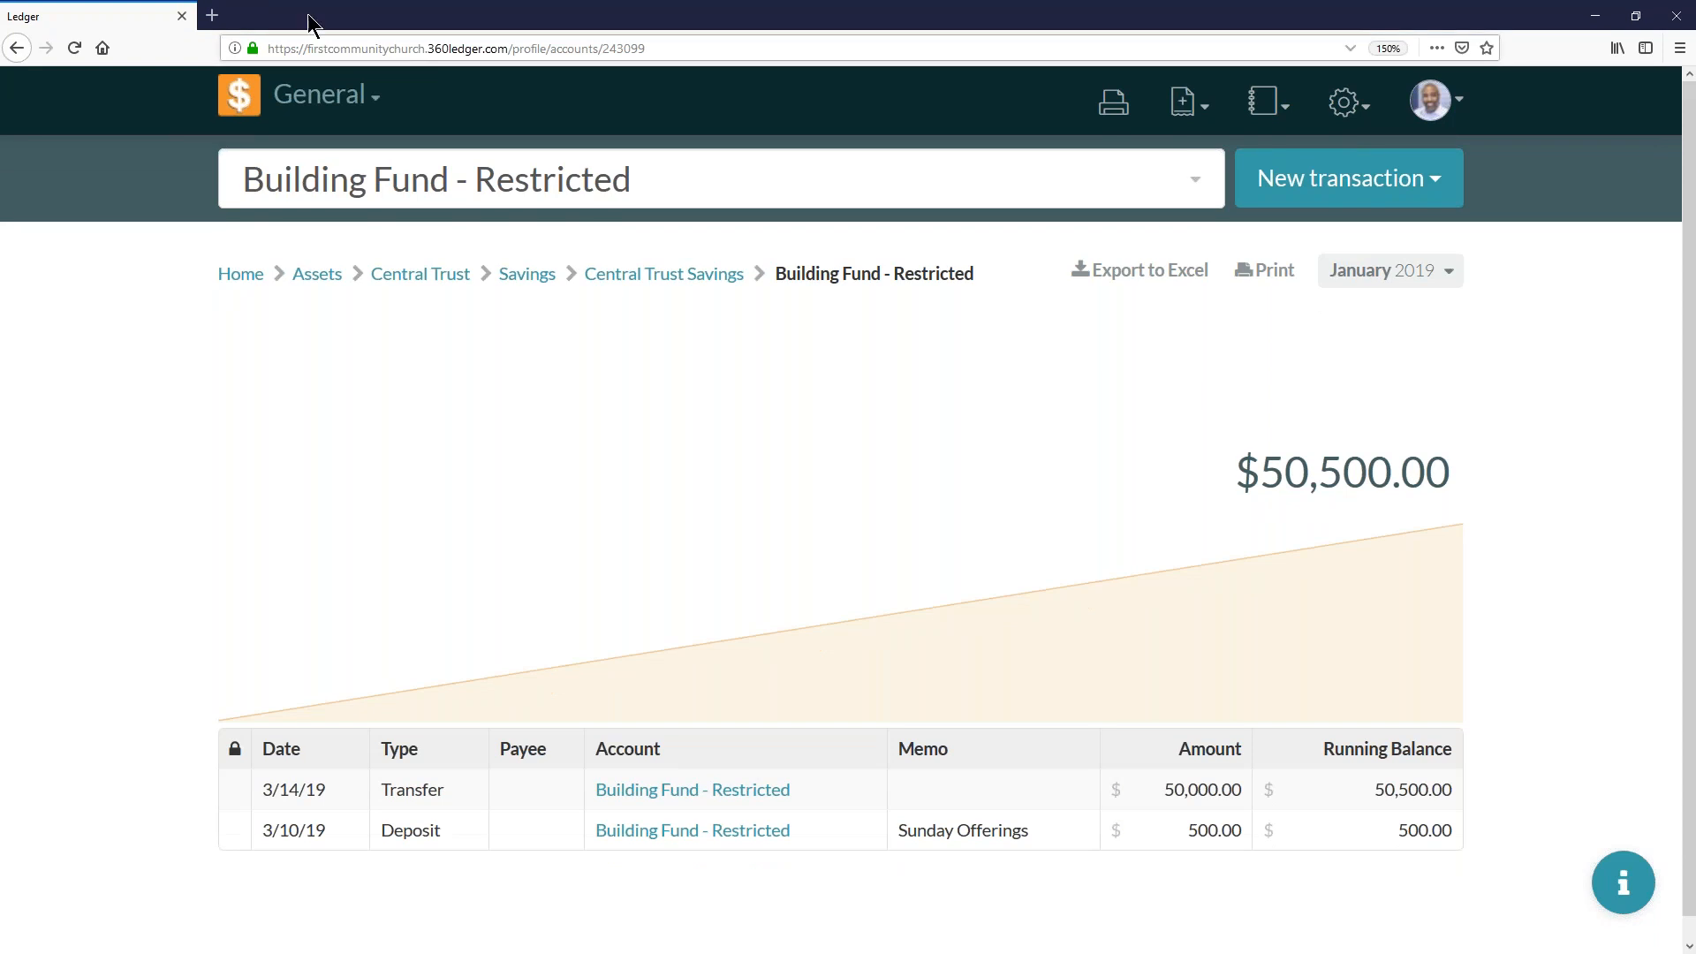
- Open google.com in a new browser tab
left_click(212, 15)
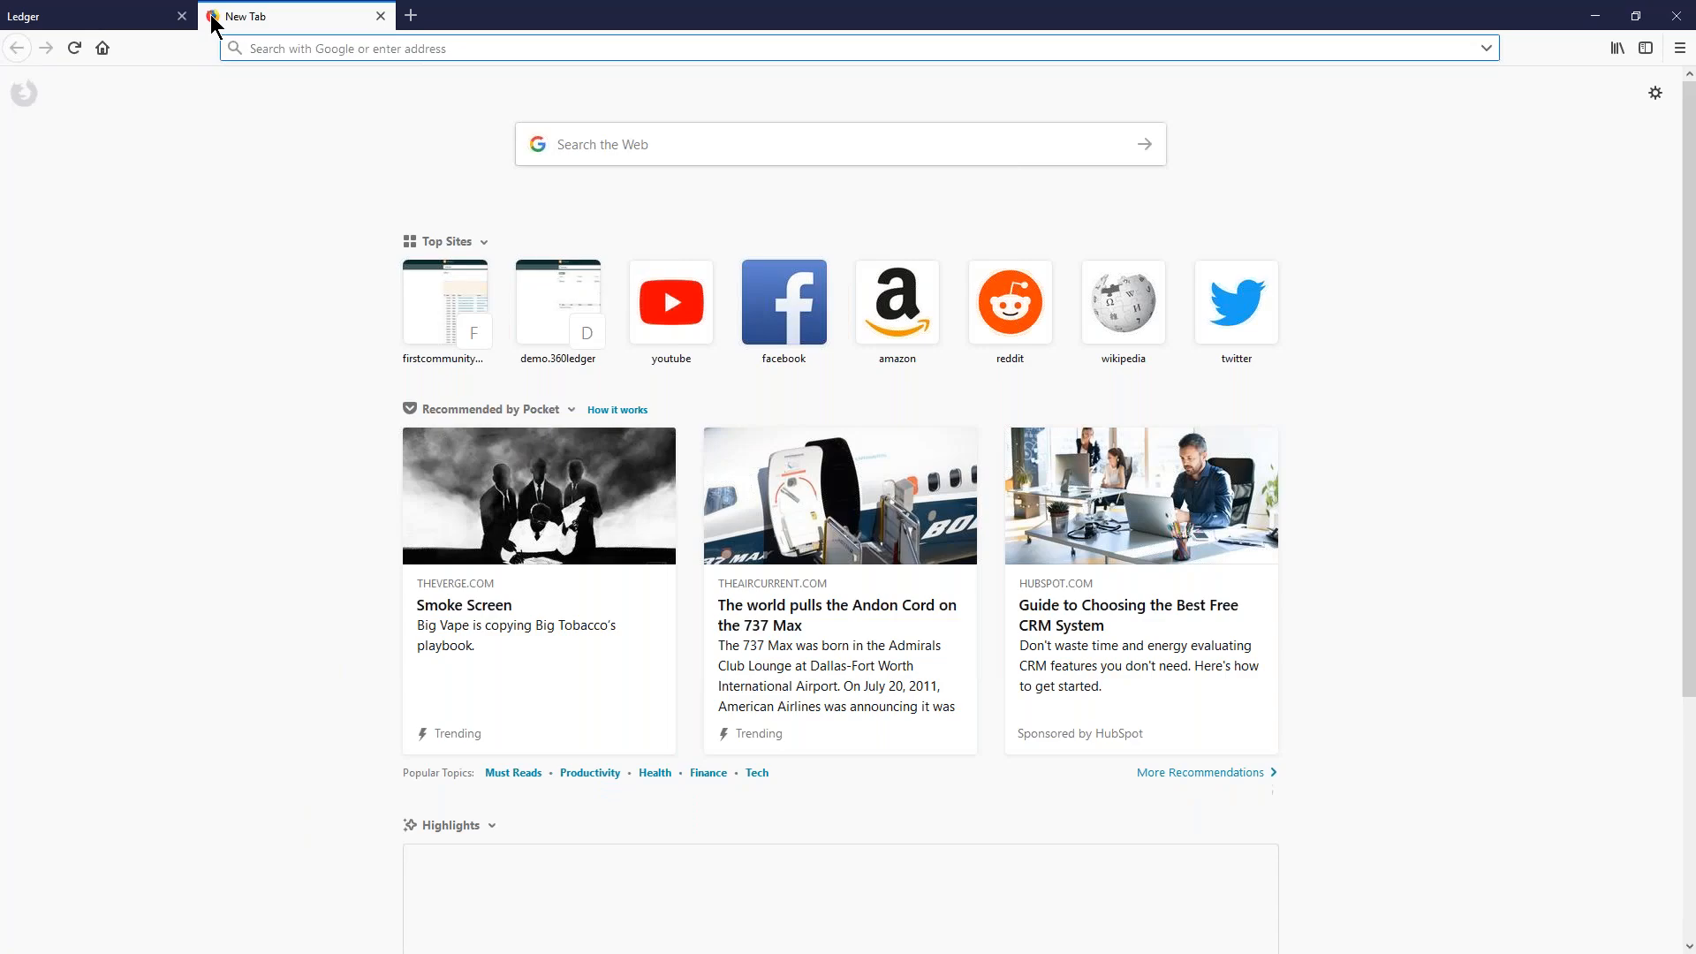
type("goo")
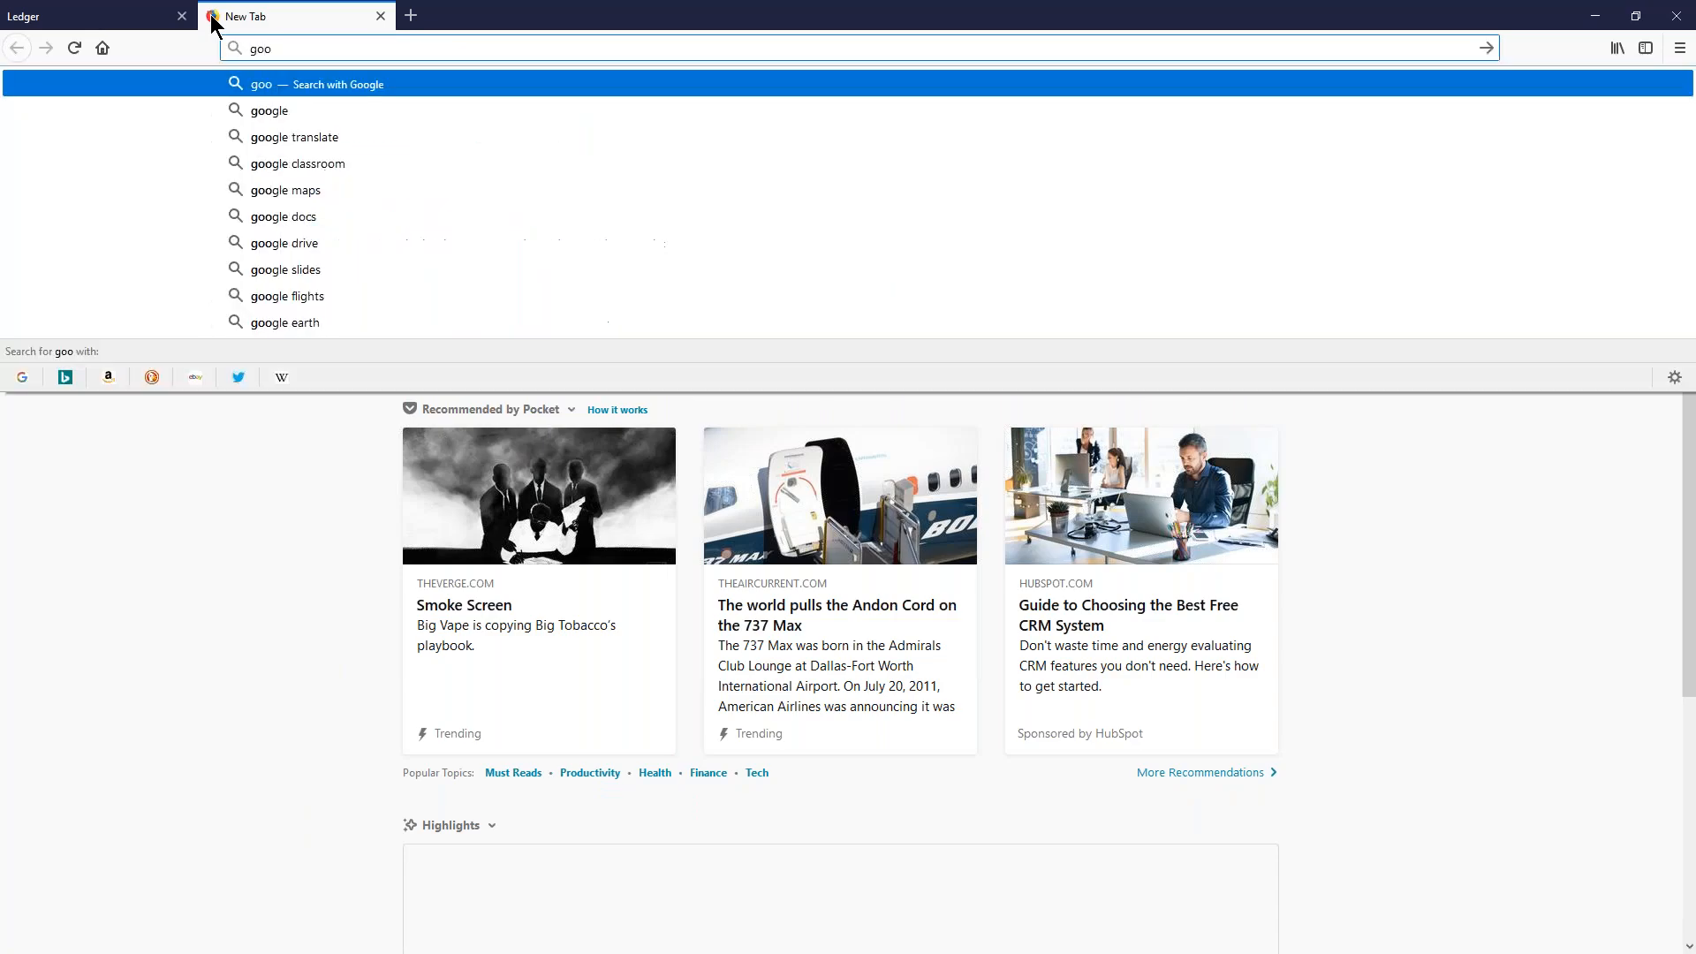
type("gle.com")
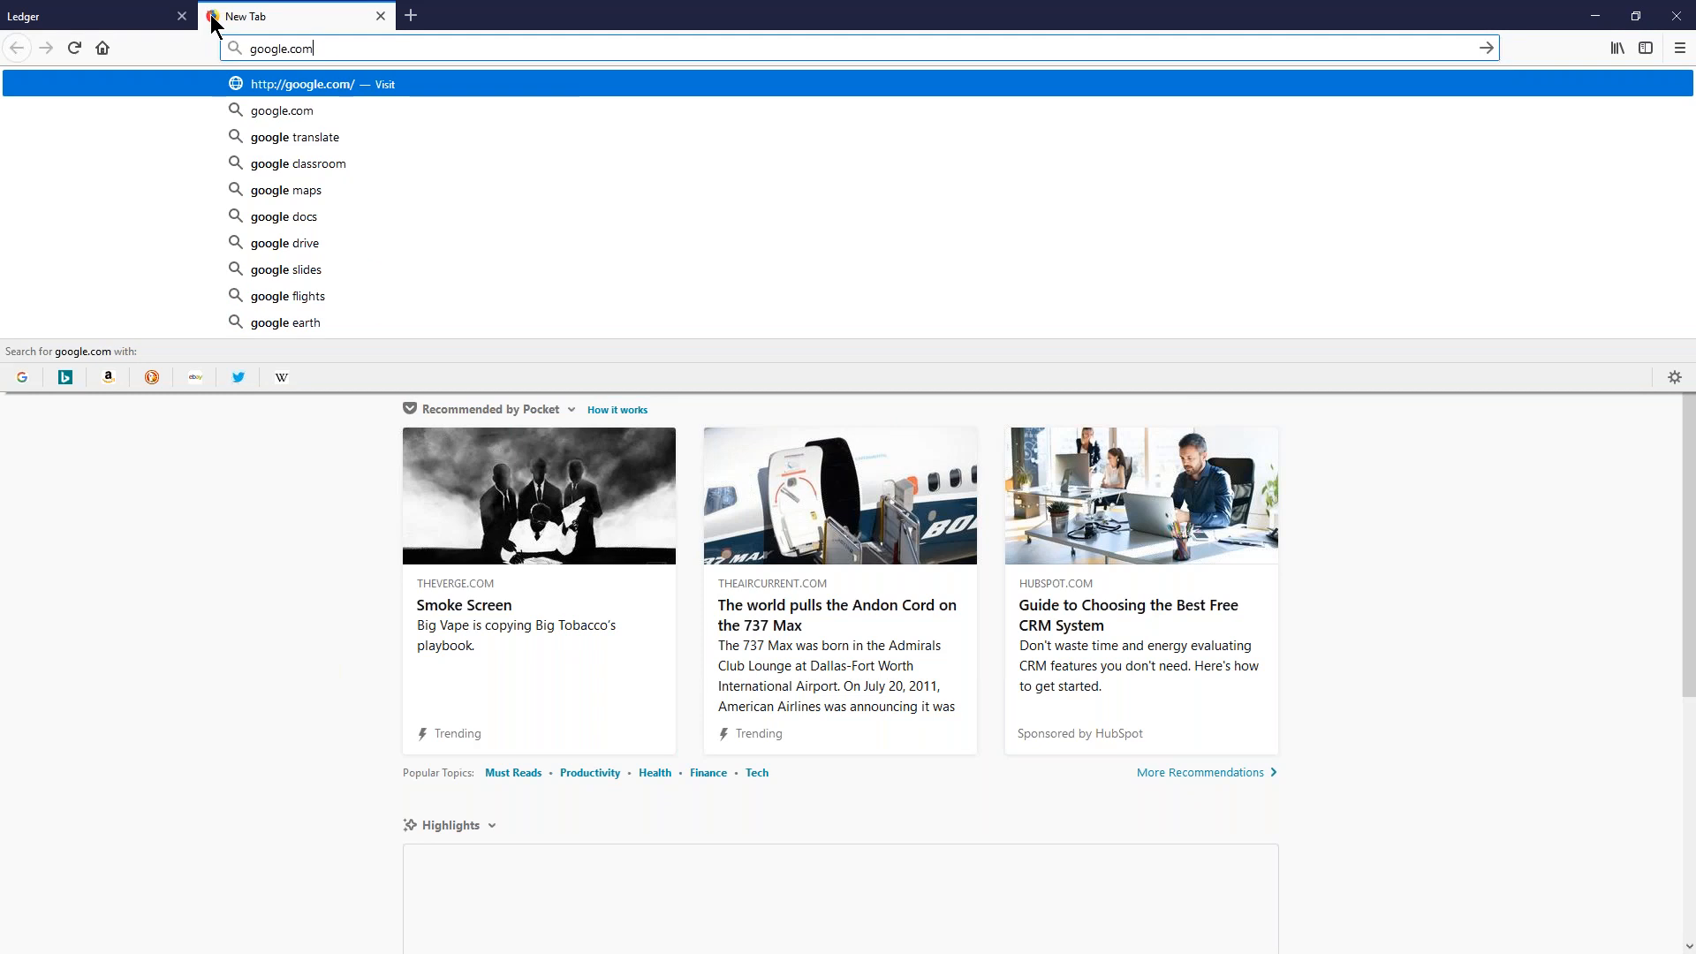
key("Return")
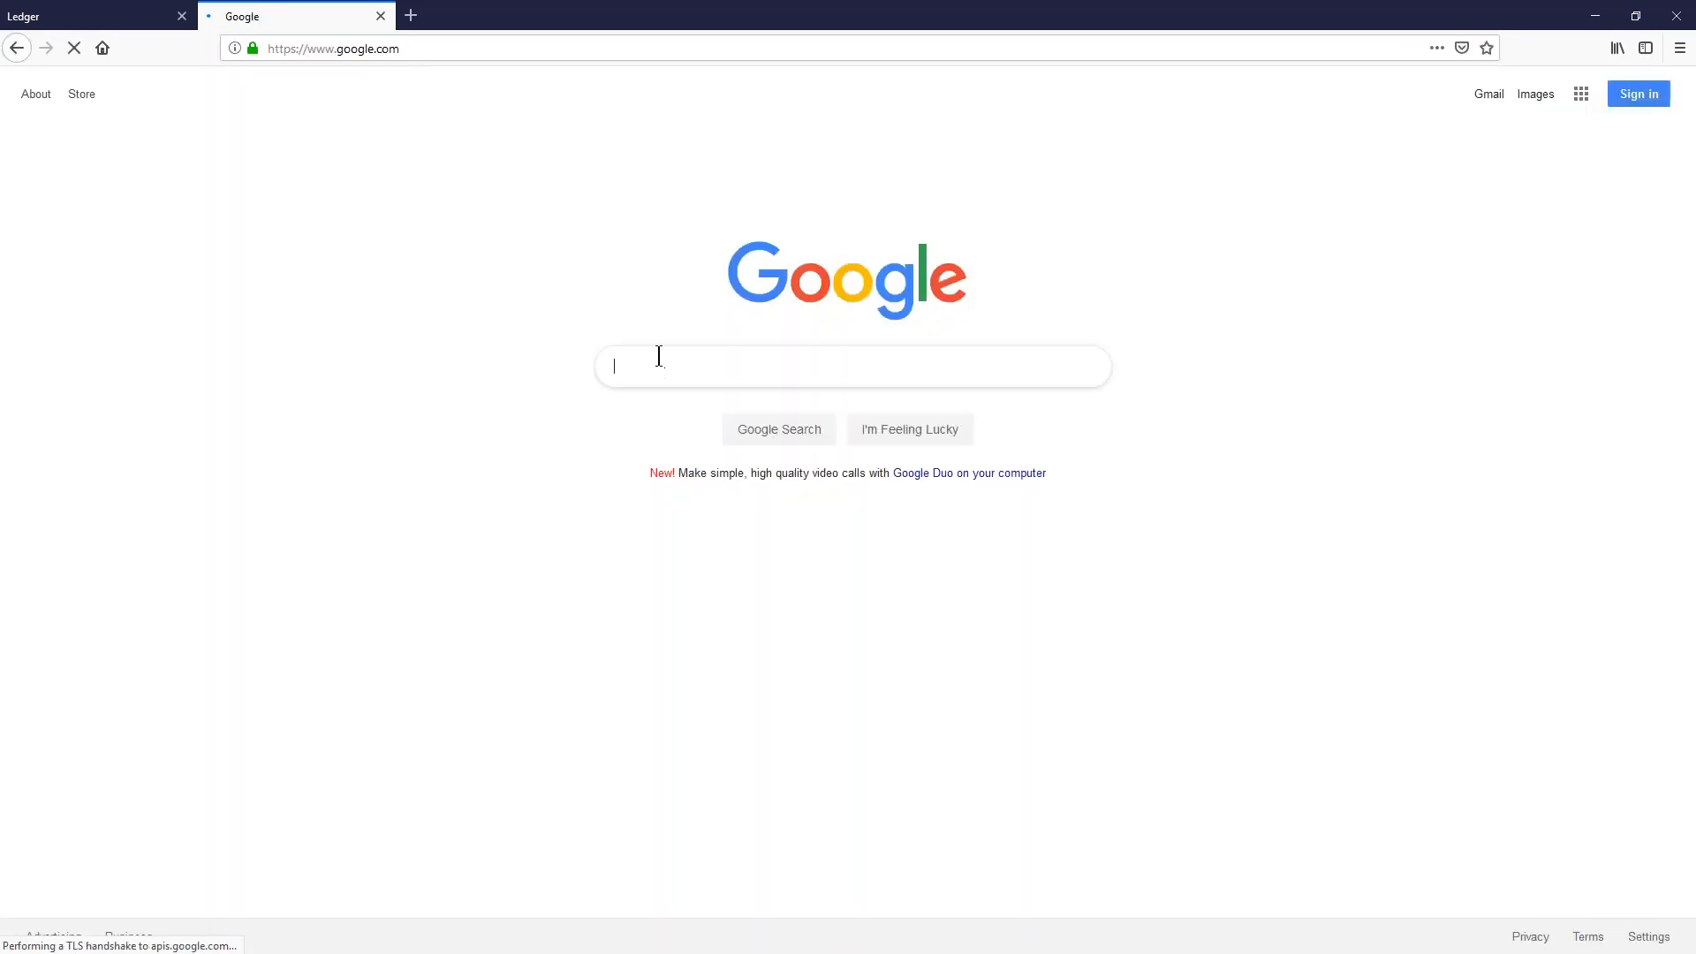
- Search for "timer" and run the 5-minute countdown in full screen
type("timer")
key("Return")
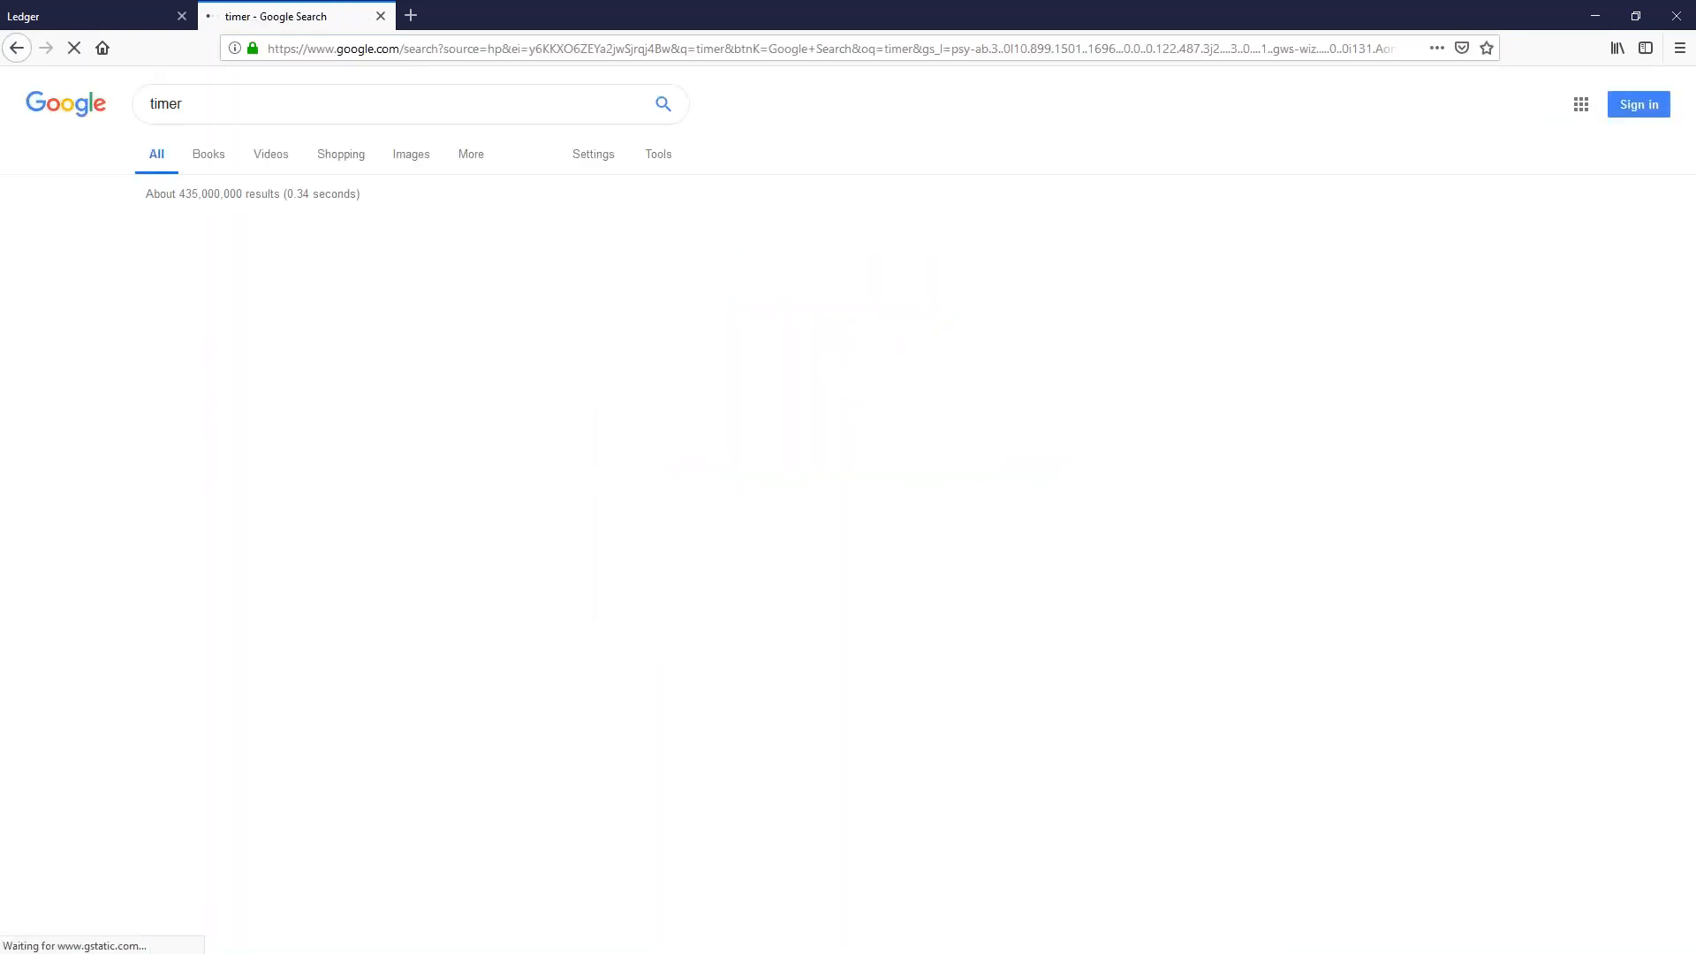
left_click(183, 401)
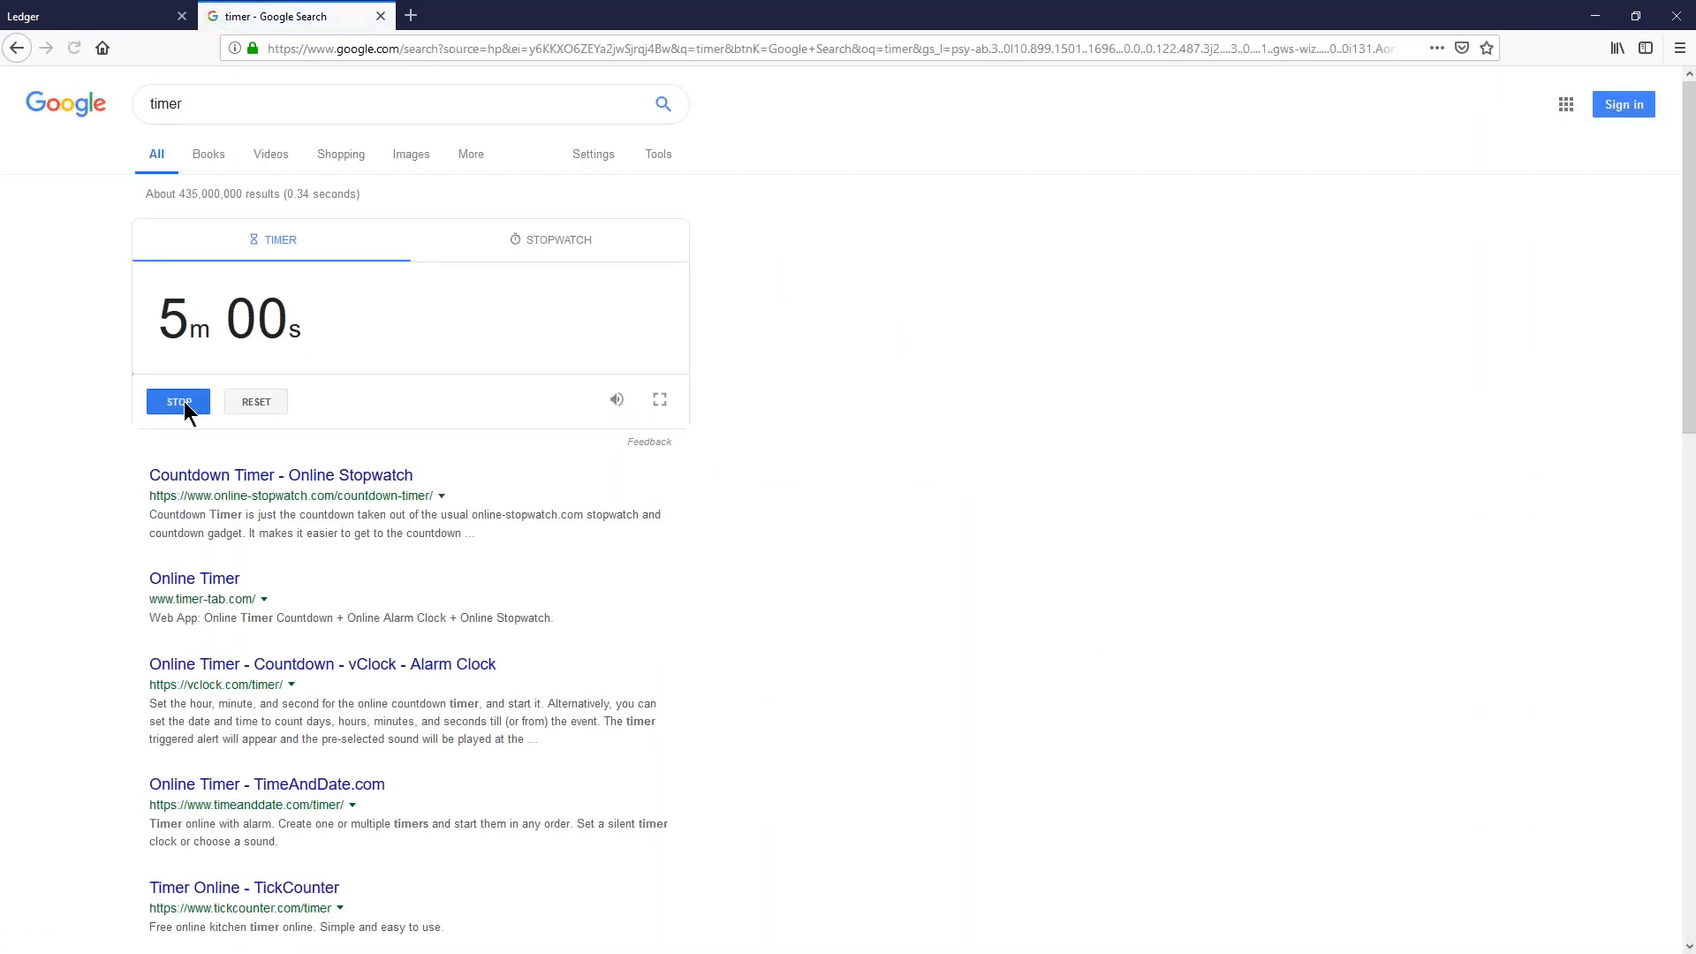
left_click(659, 399)
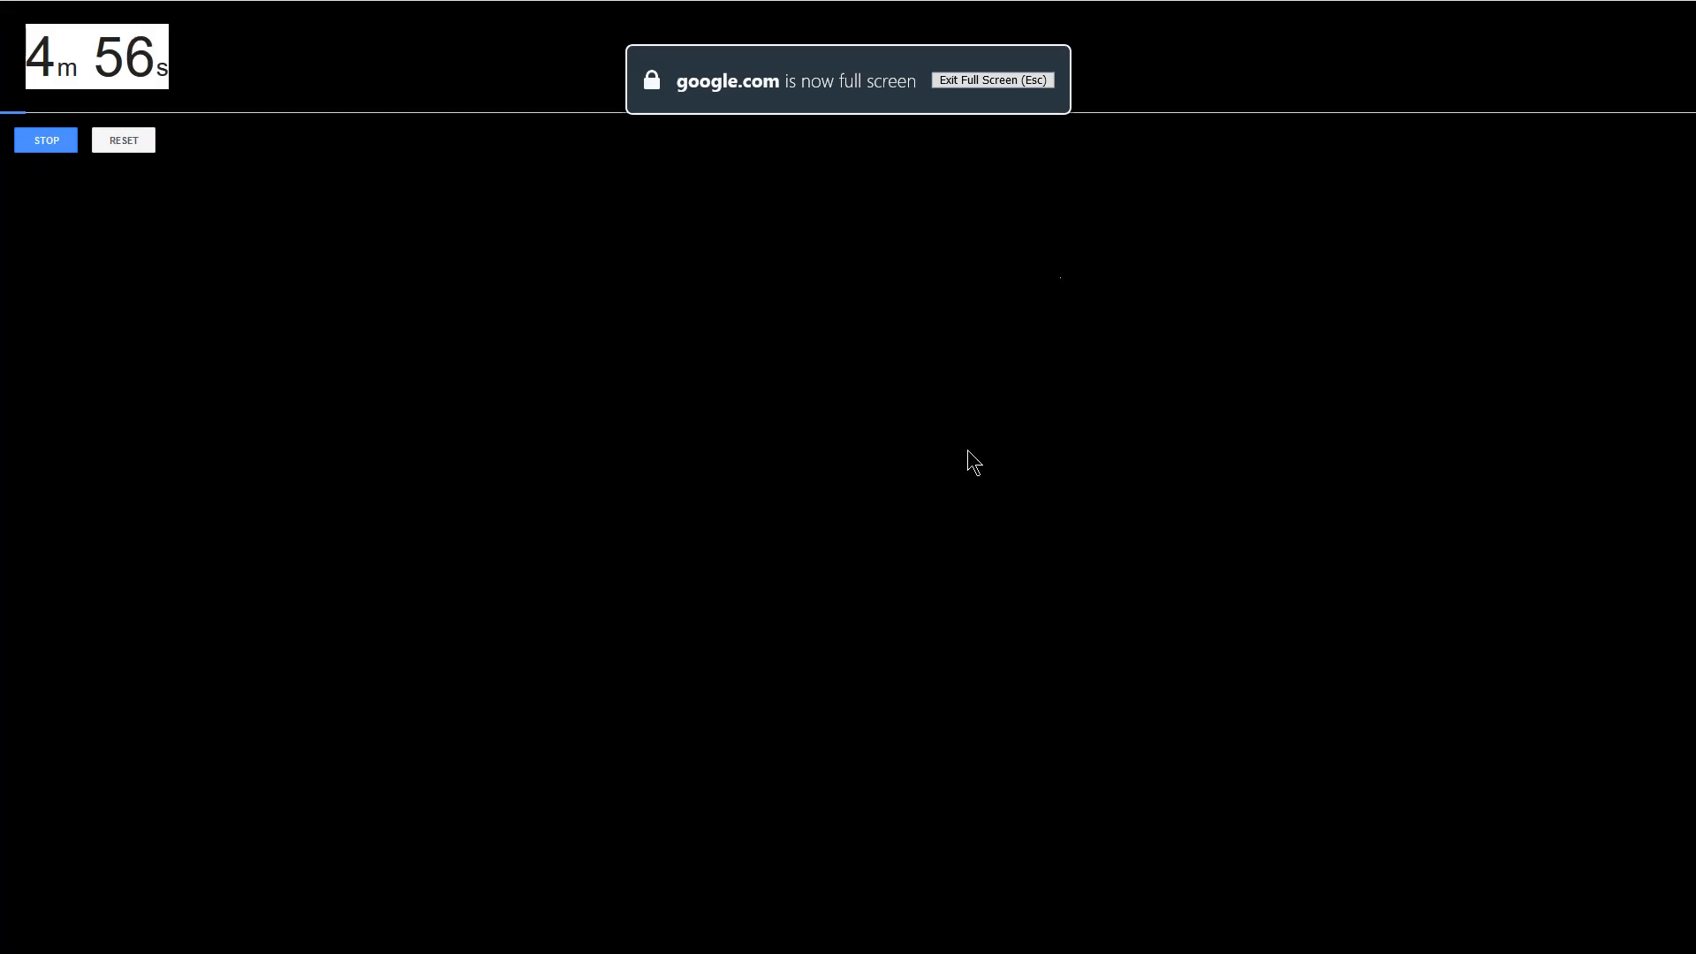
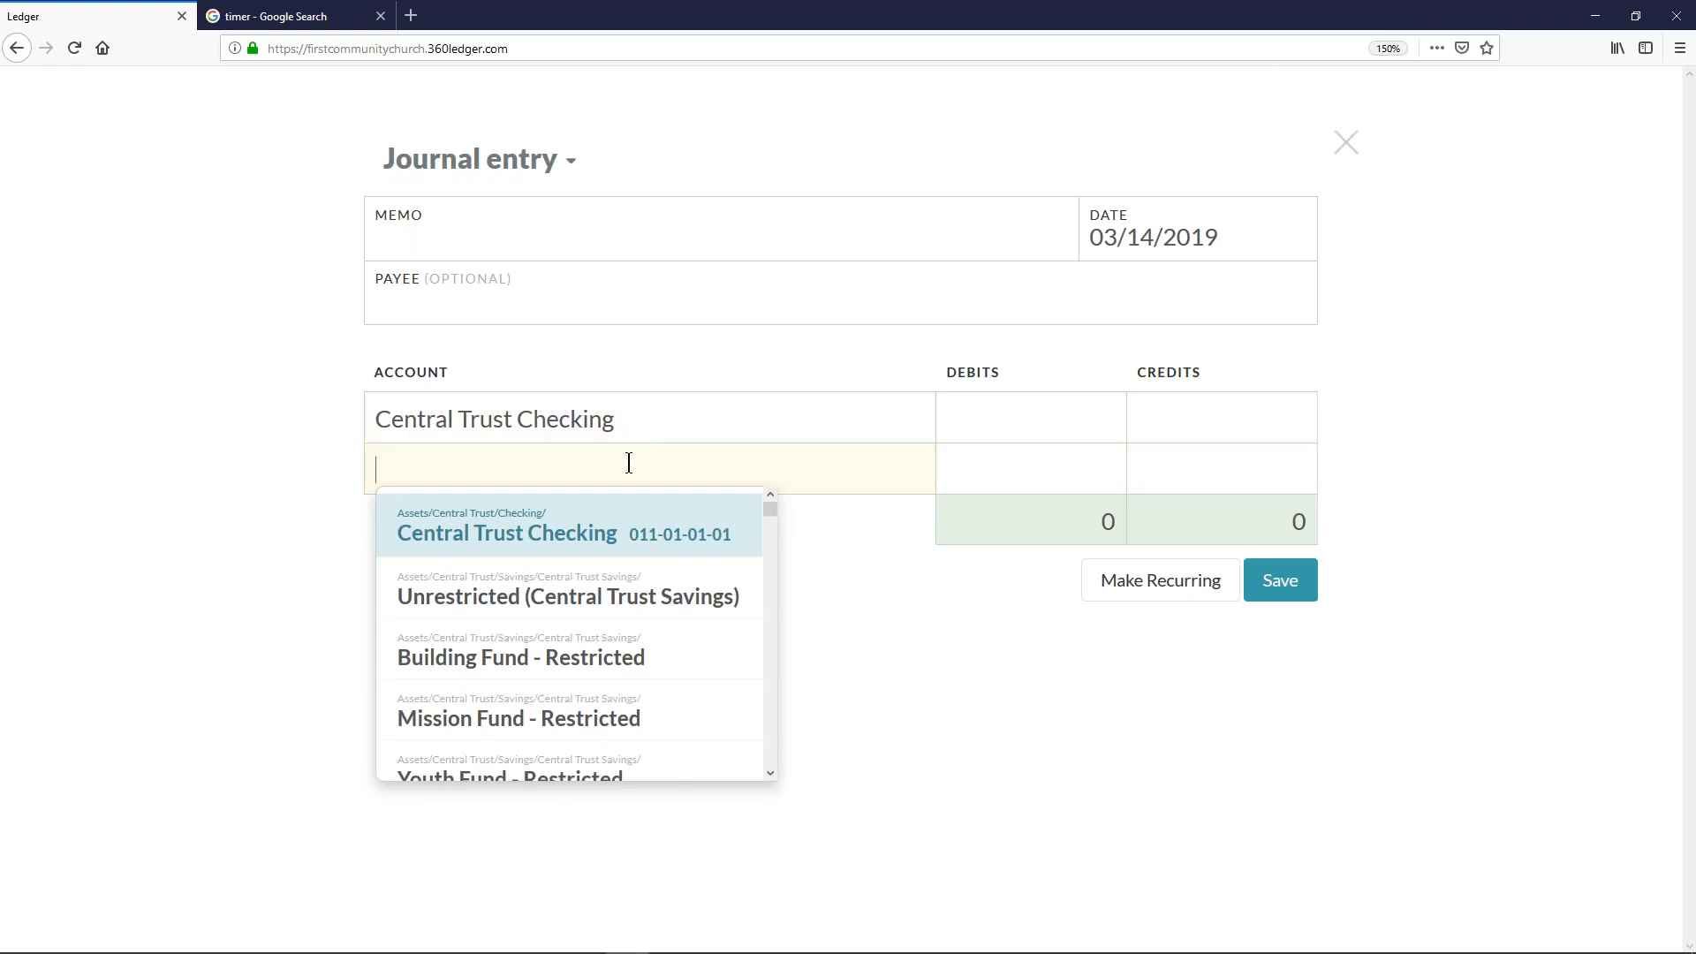
- Add Interest Income as the second account, debiting Central Trust Checking .13 and crediting Interest Income .13
type("inte")
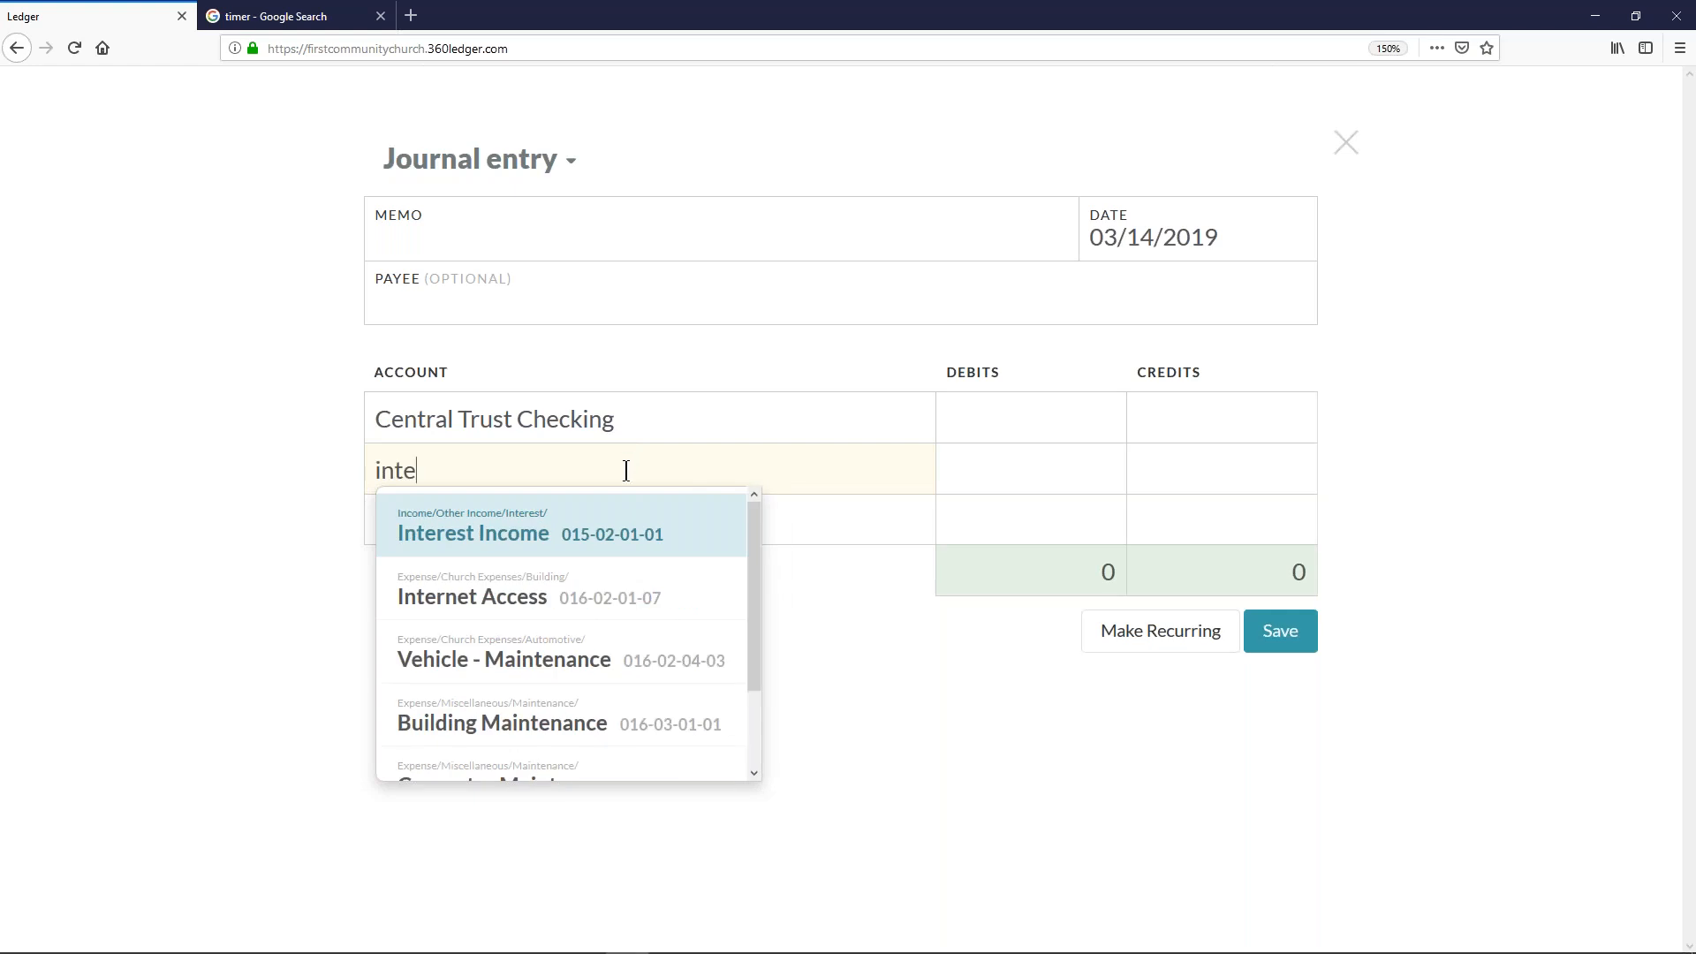
left_click(539, 552)
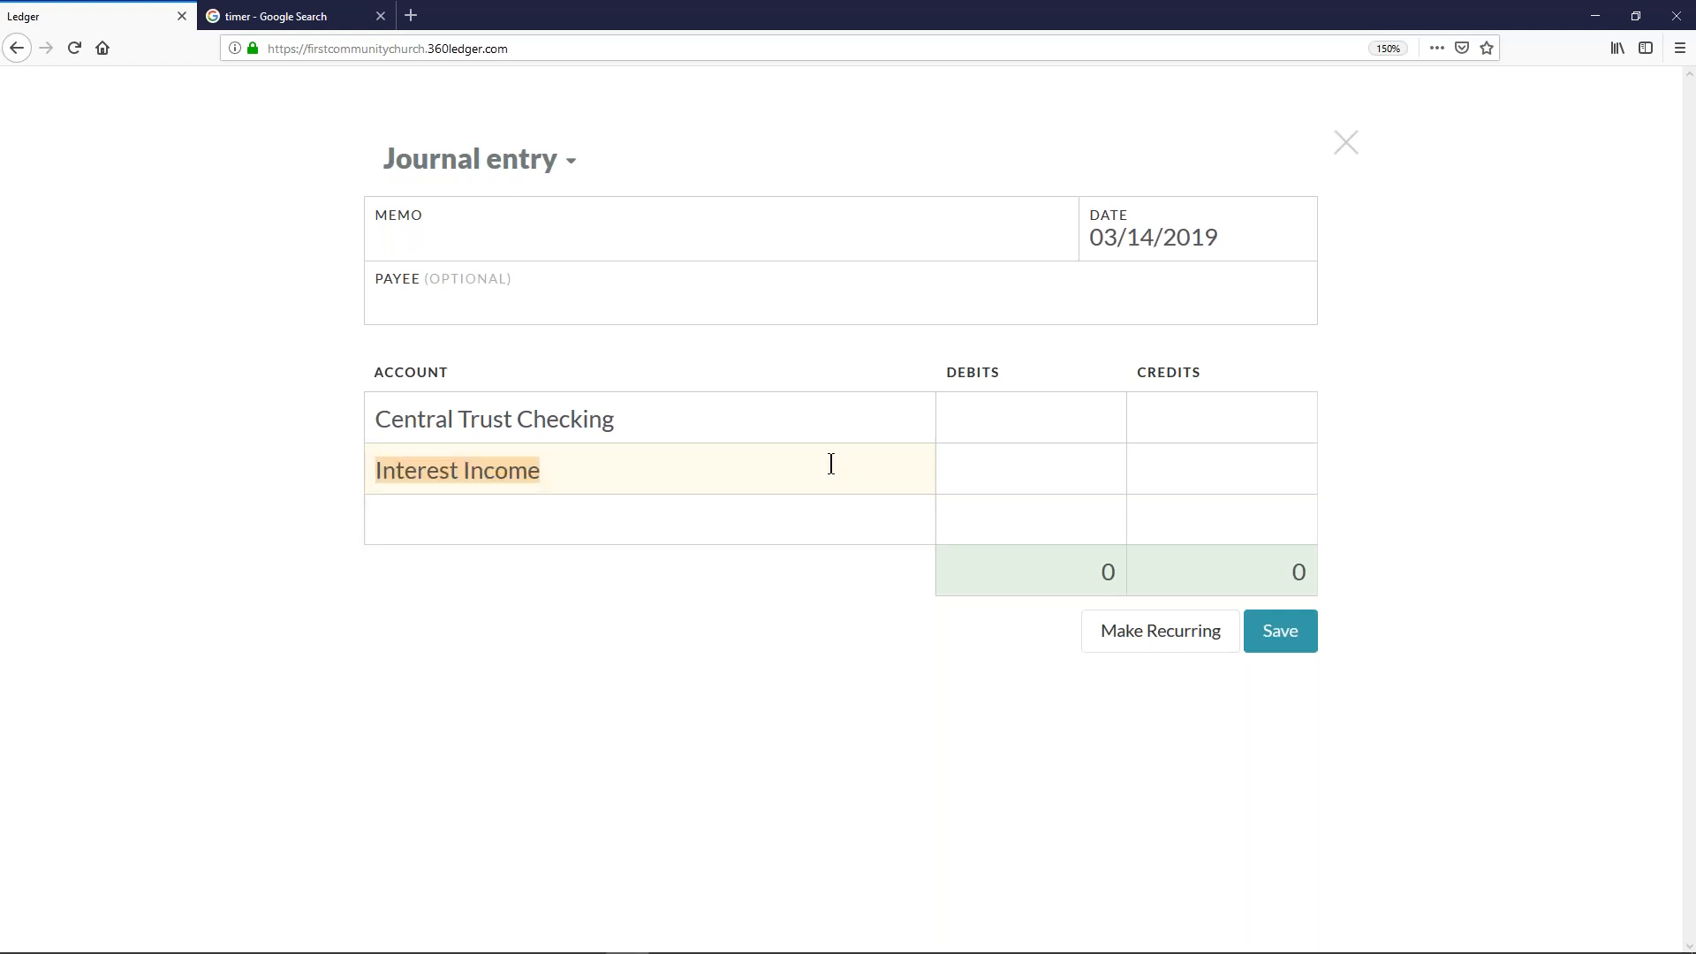
left_click(1020, 406)
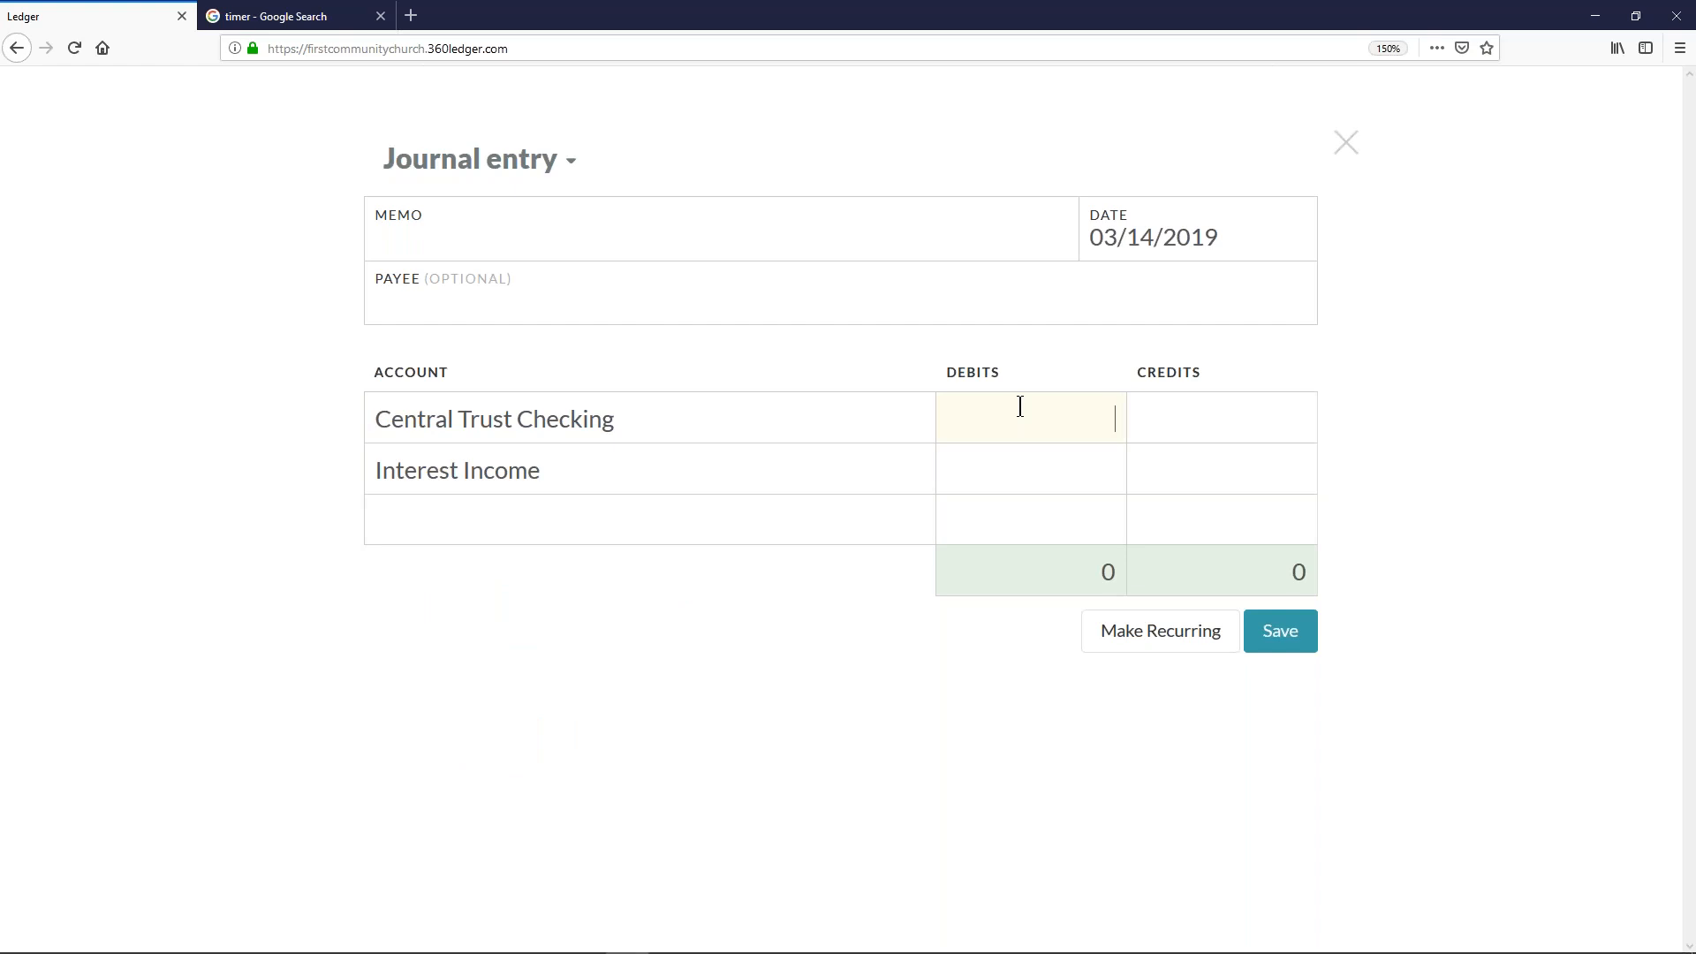
type(".13")
left_click(1250, 473)
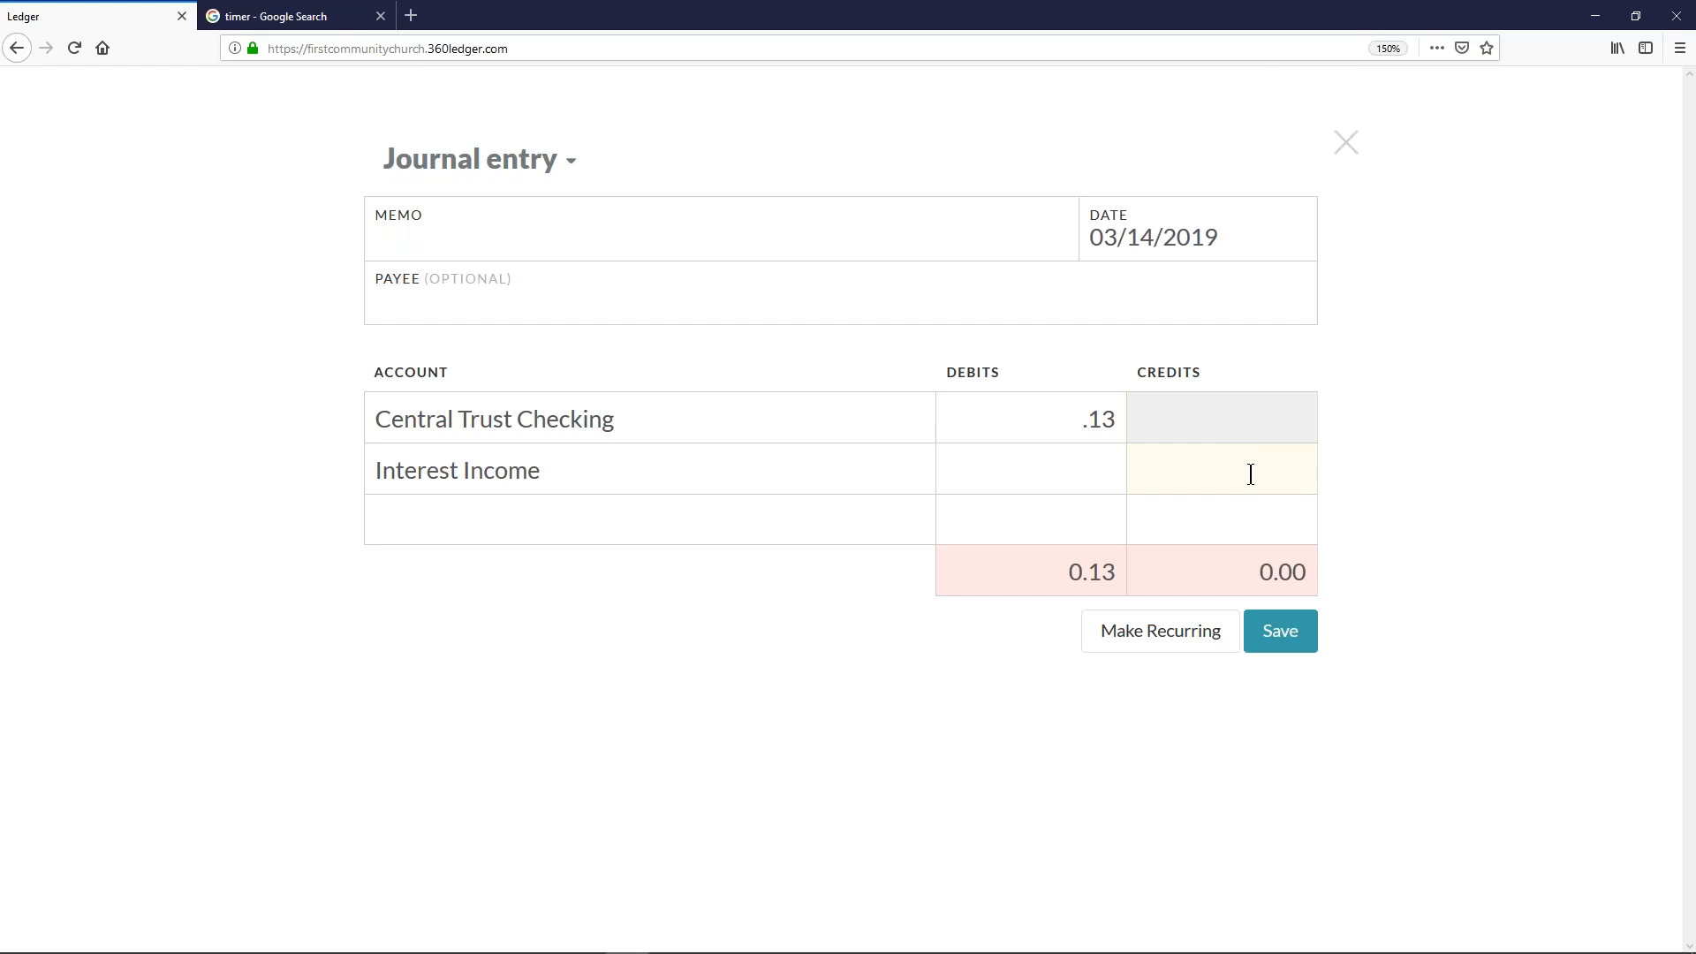
type(".13")
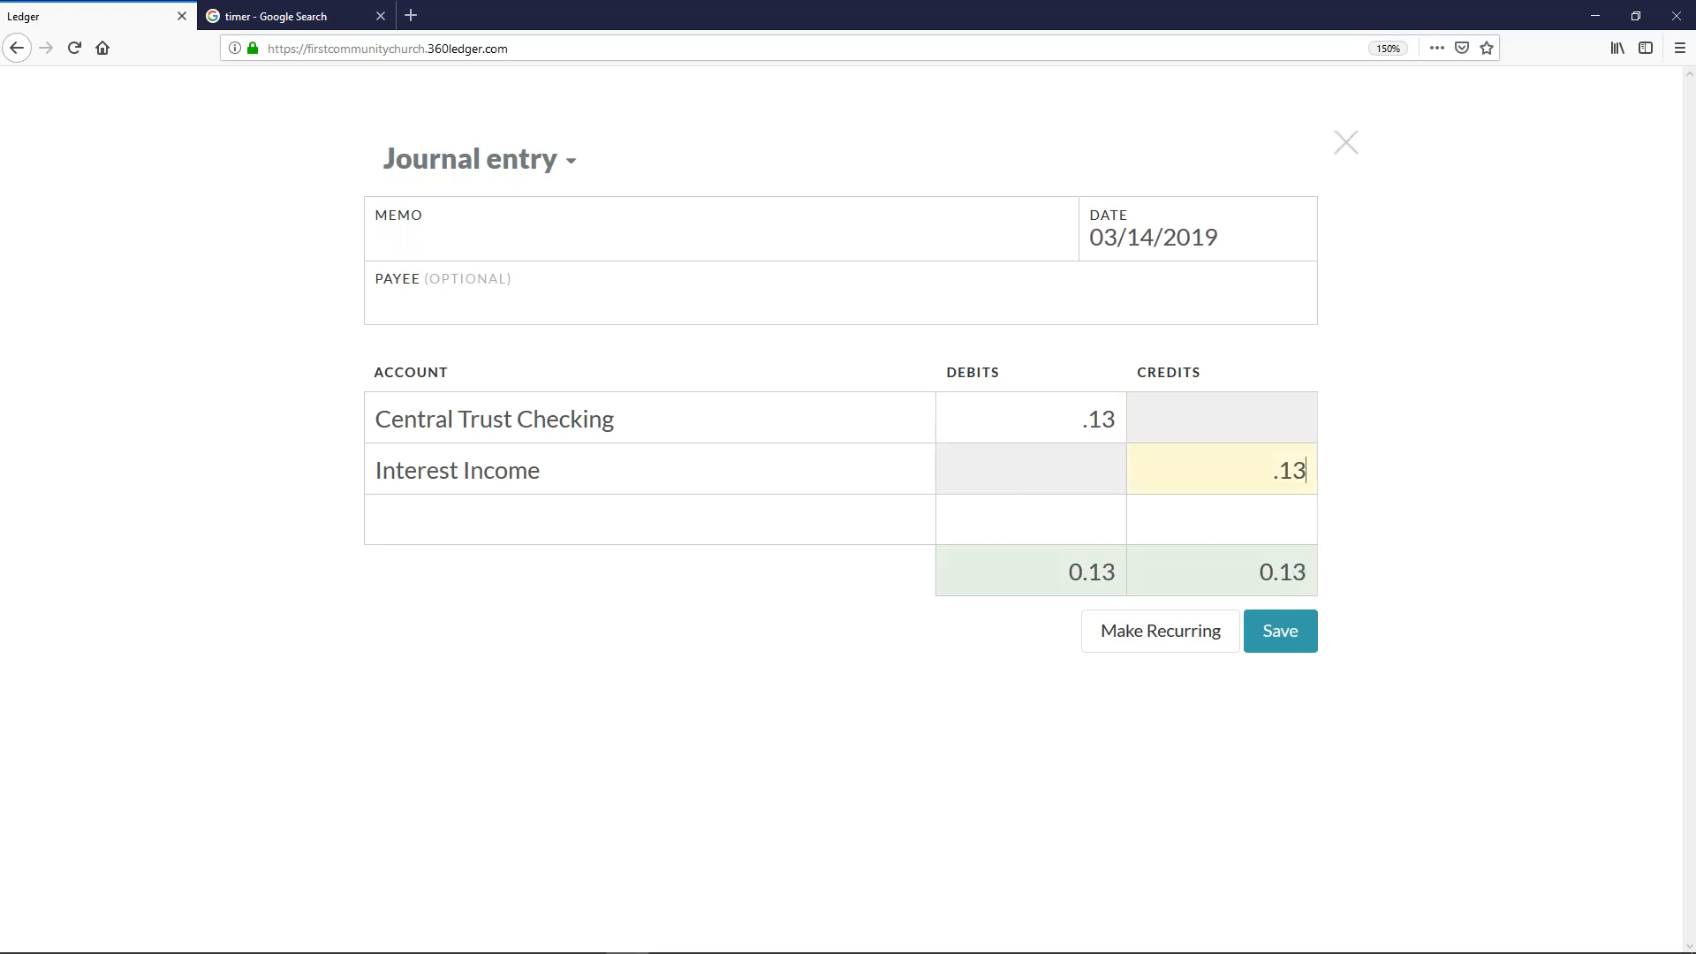
- Enter the memo "Feb. Bank Interest" and save the journal entry
left_click(1041, 417)
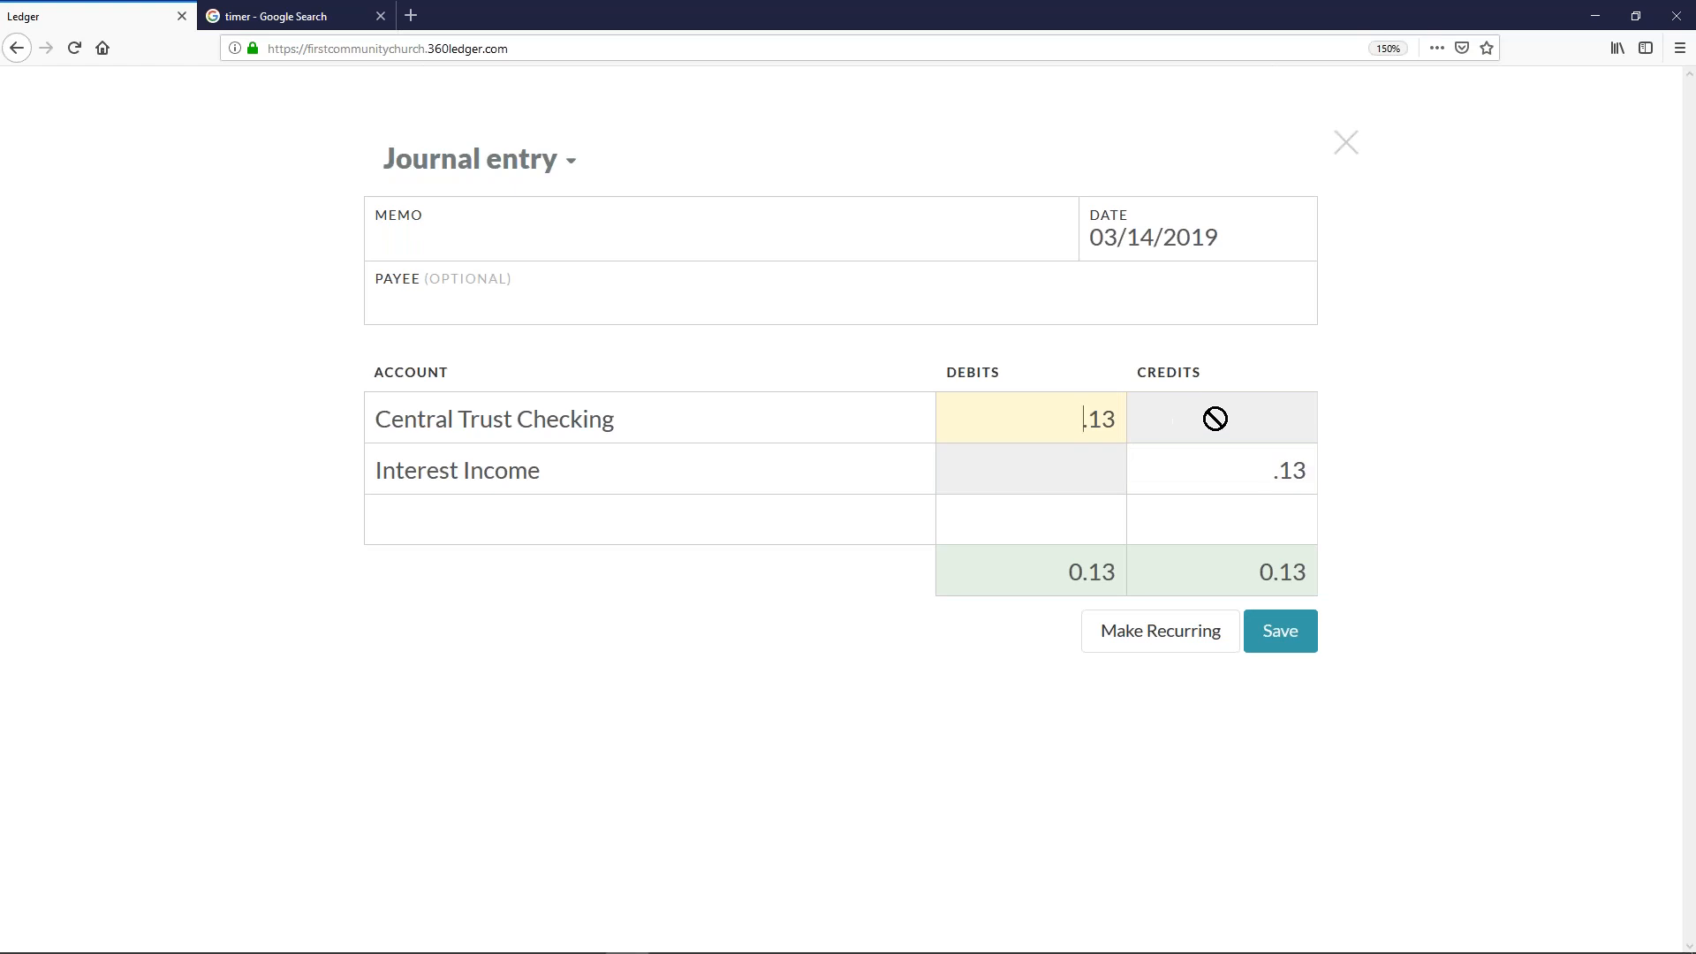
left_click(590, 252)
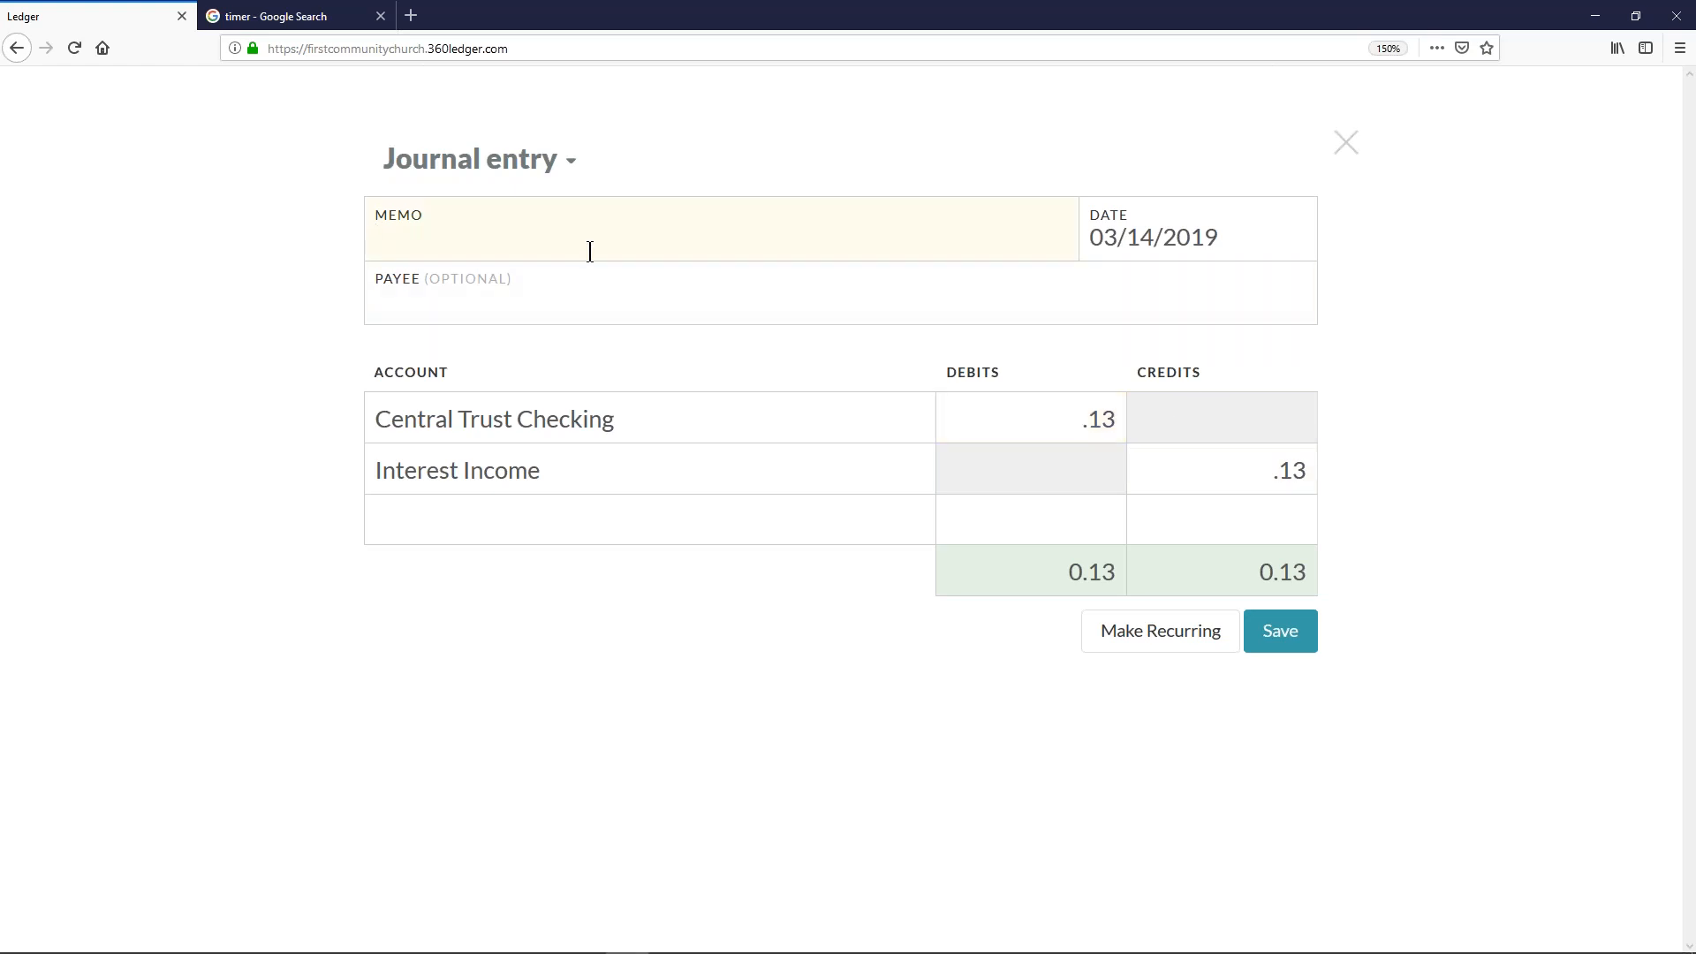
type("Feb. Bank Interest")
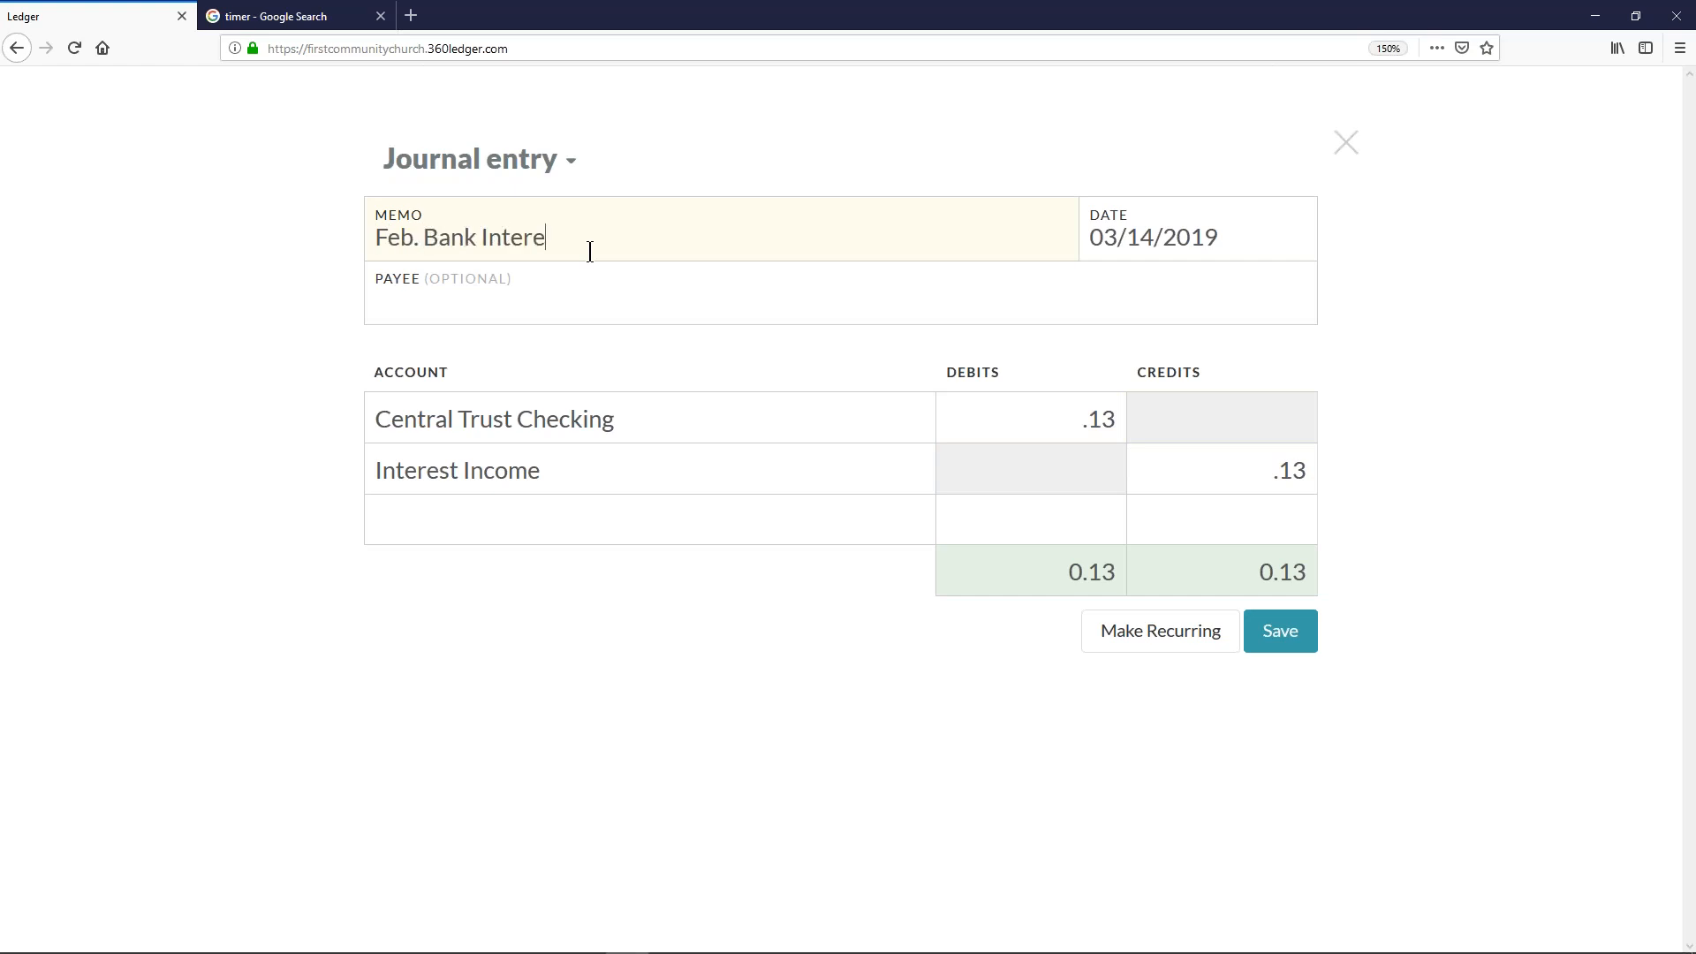
left_click(1307, 633)
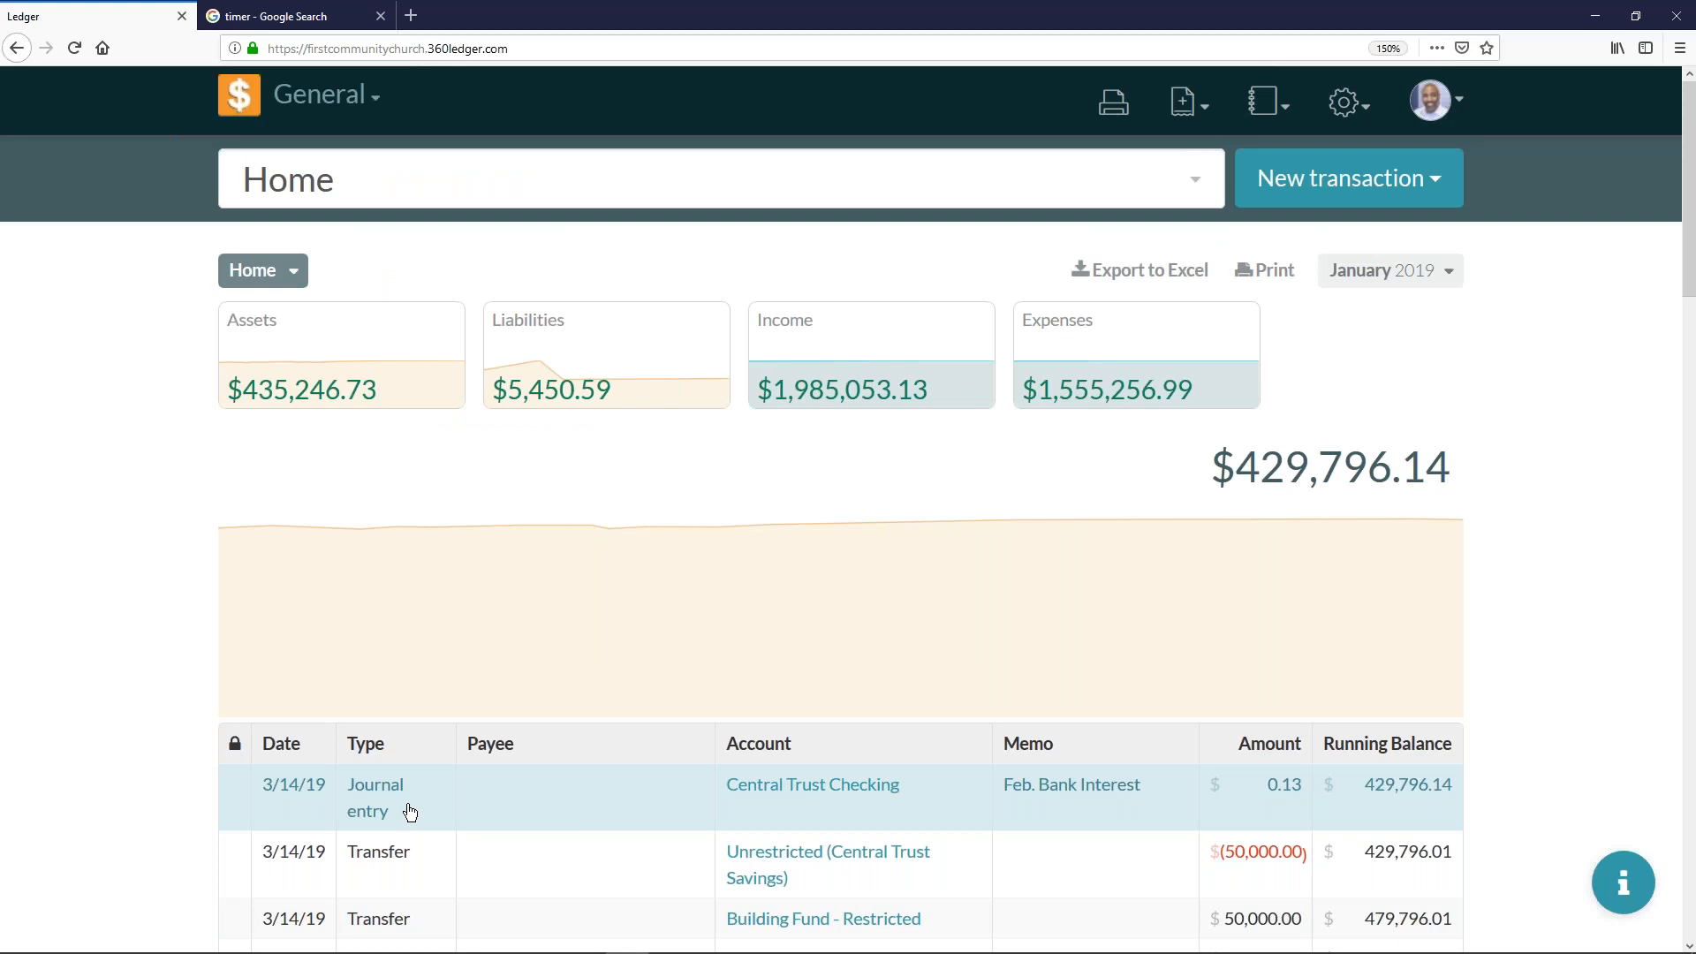
- Start a new journal entry with the memo "Bank fees for Feb."
left_click(1308, 180)
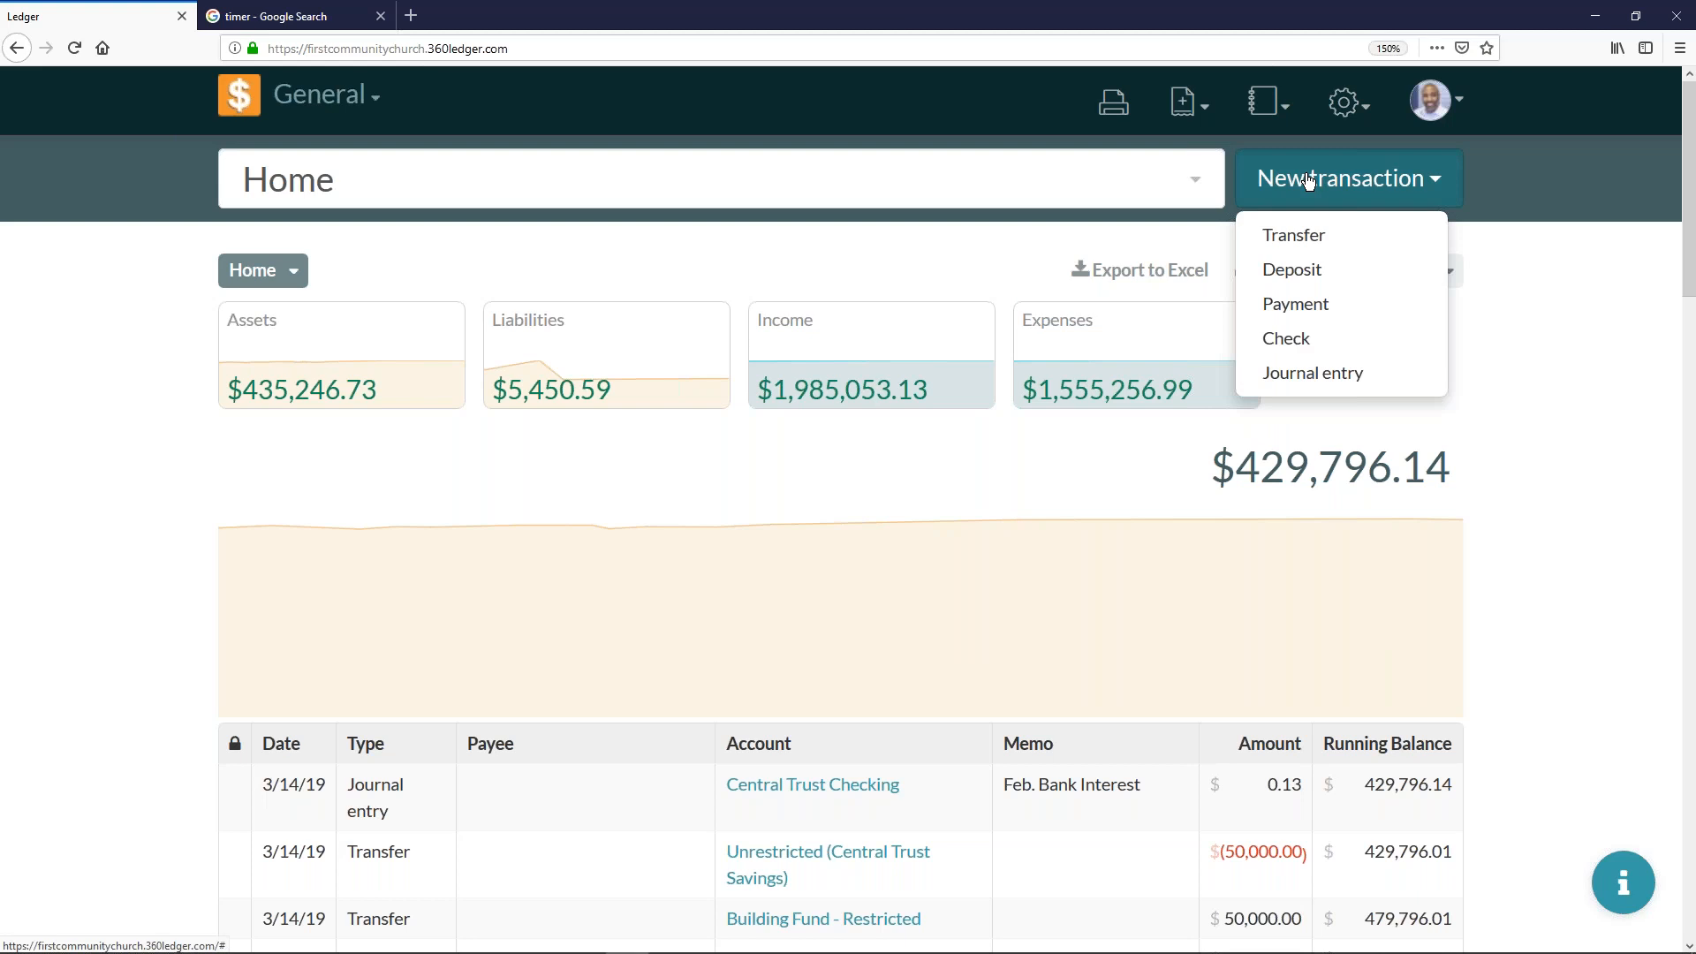
left_click(1289, 375)
type("Bnak")
key("BackSpace")
key("BackSpace")
key("BackSpace")
type("ank")
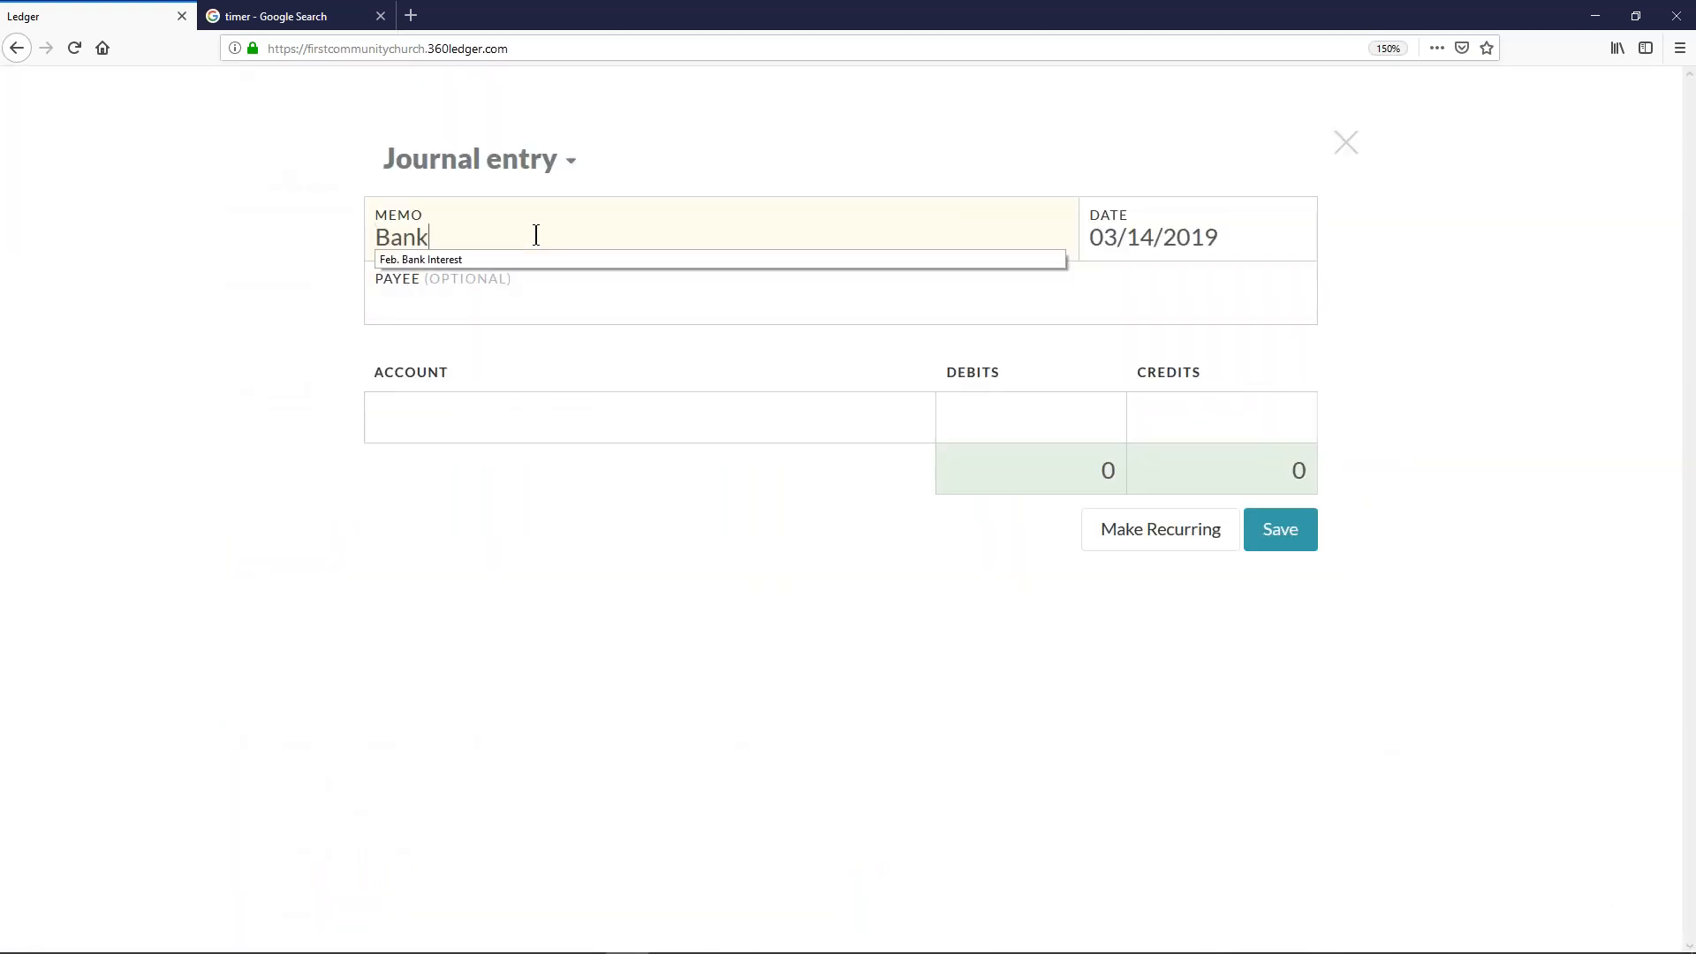
type(" Fees for Feb.")
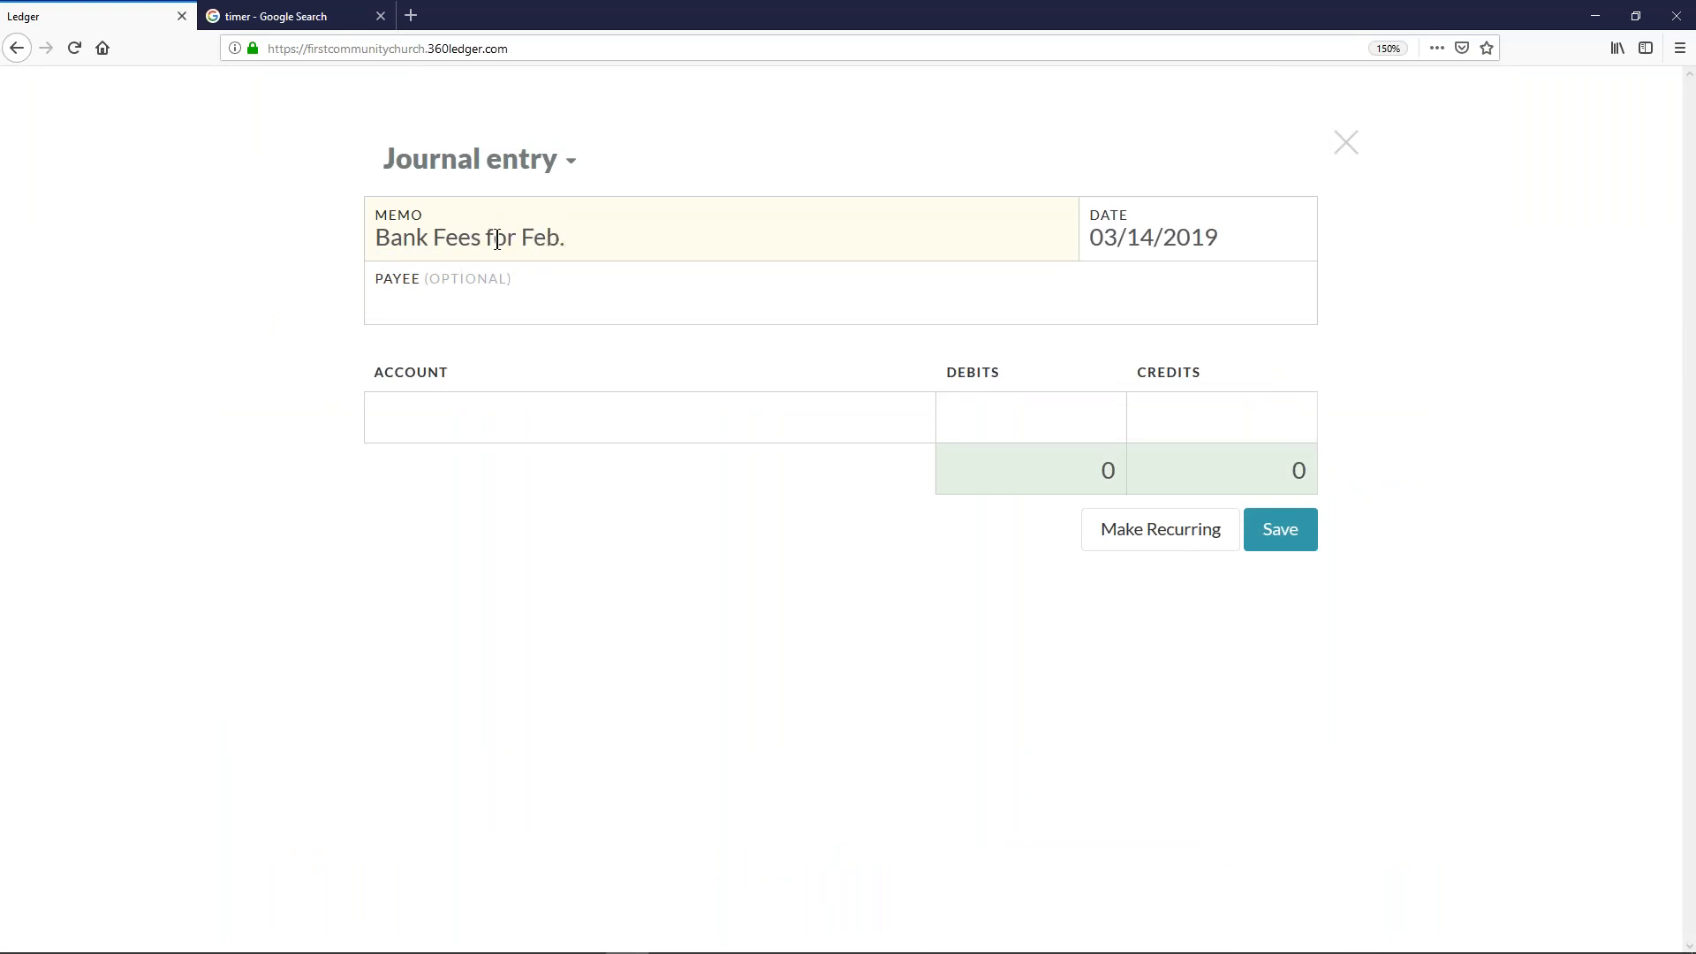
left_click(440, 238)
key("BackSpace")
type("f")
left_click(662, 242)
- Choose Central Trust Checking as the first account, look up "bank fees" for the second, and close the entry without saving
left_click(481, 416)
left_click(451, 414)
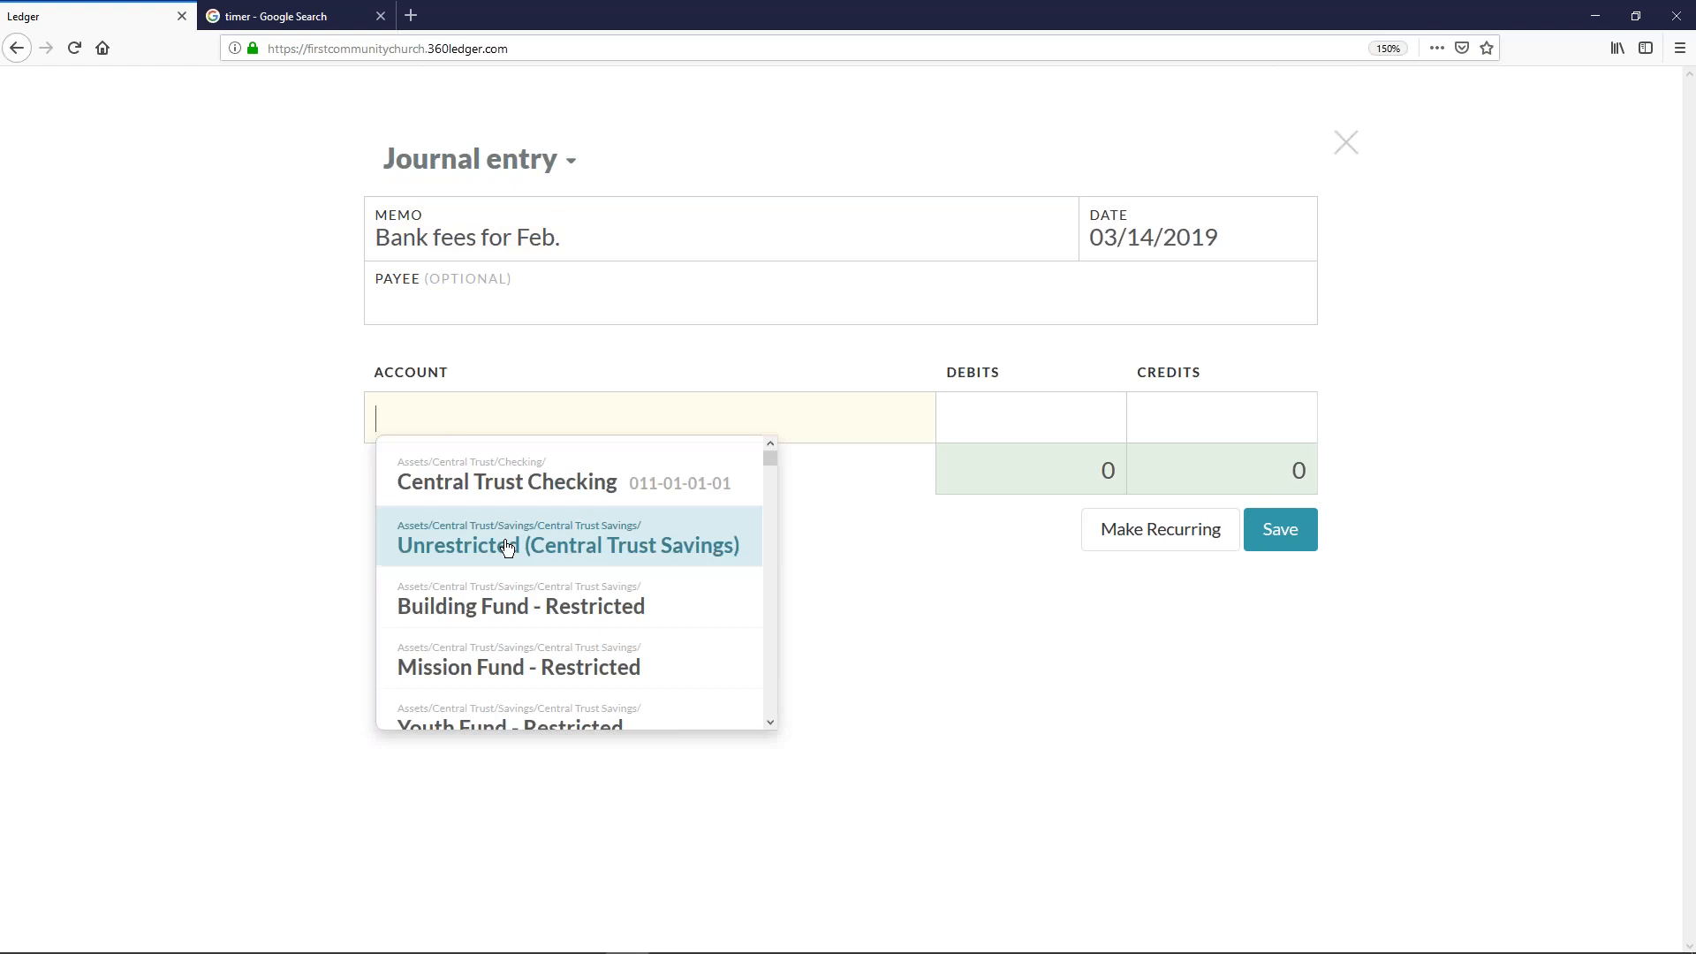
left_click(493, 478)
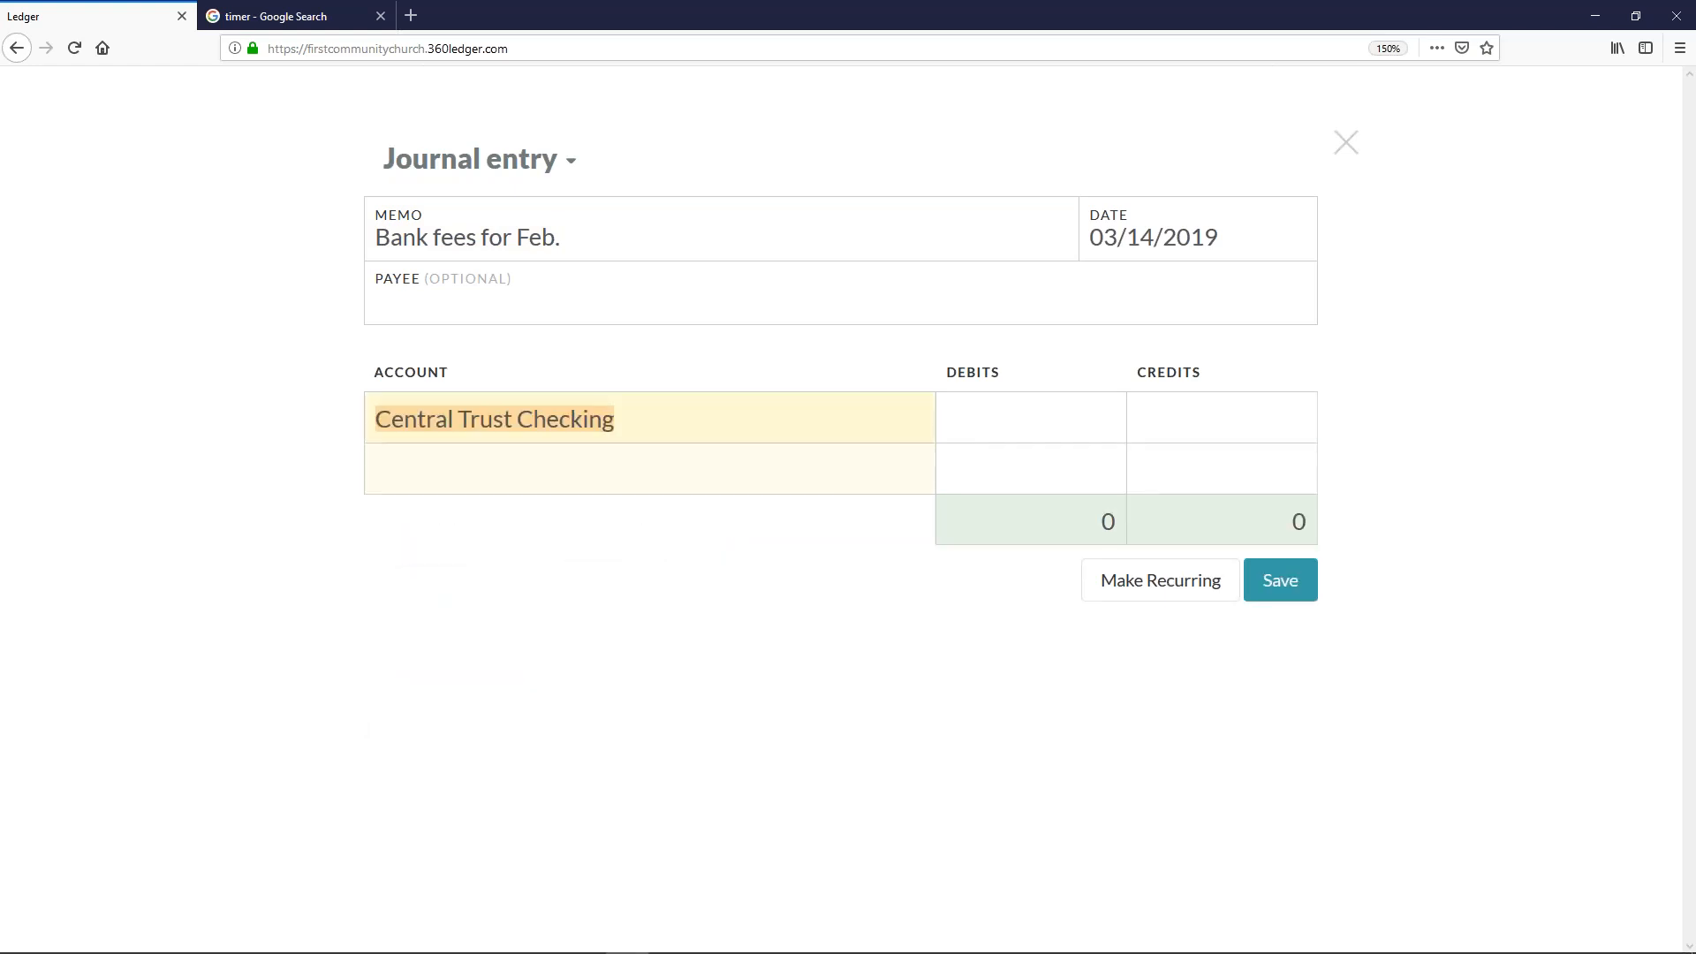
left_click(485, 486)
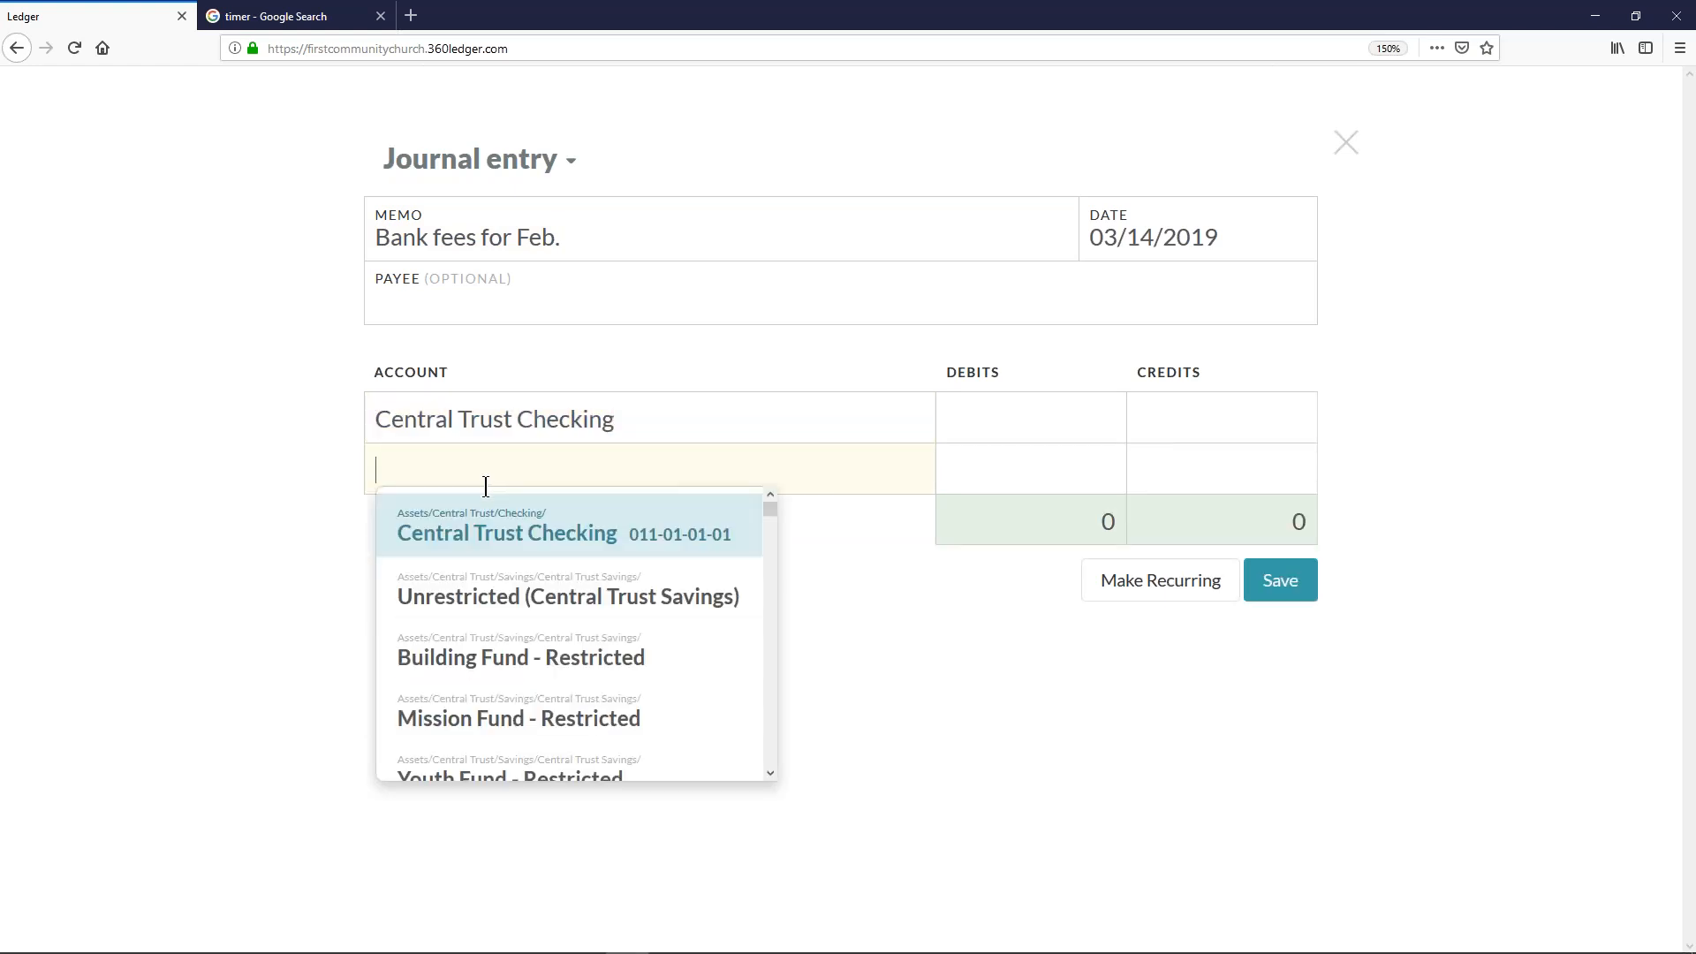
type("bank")
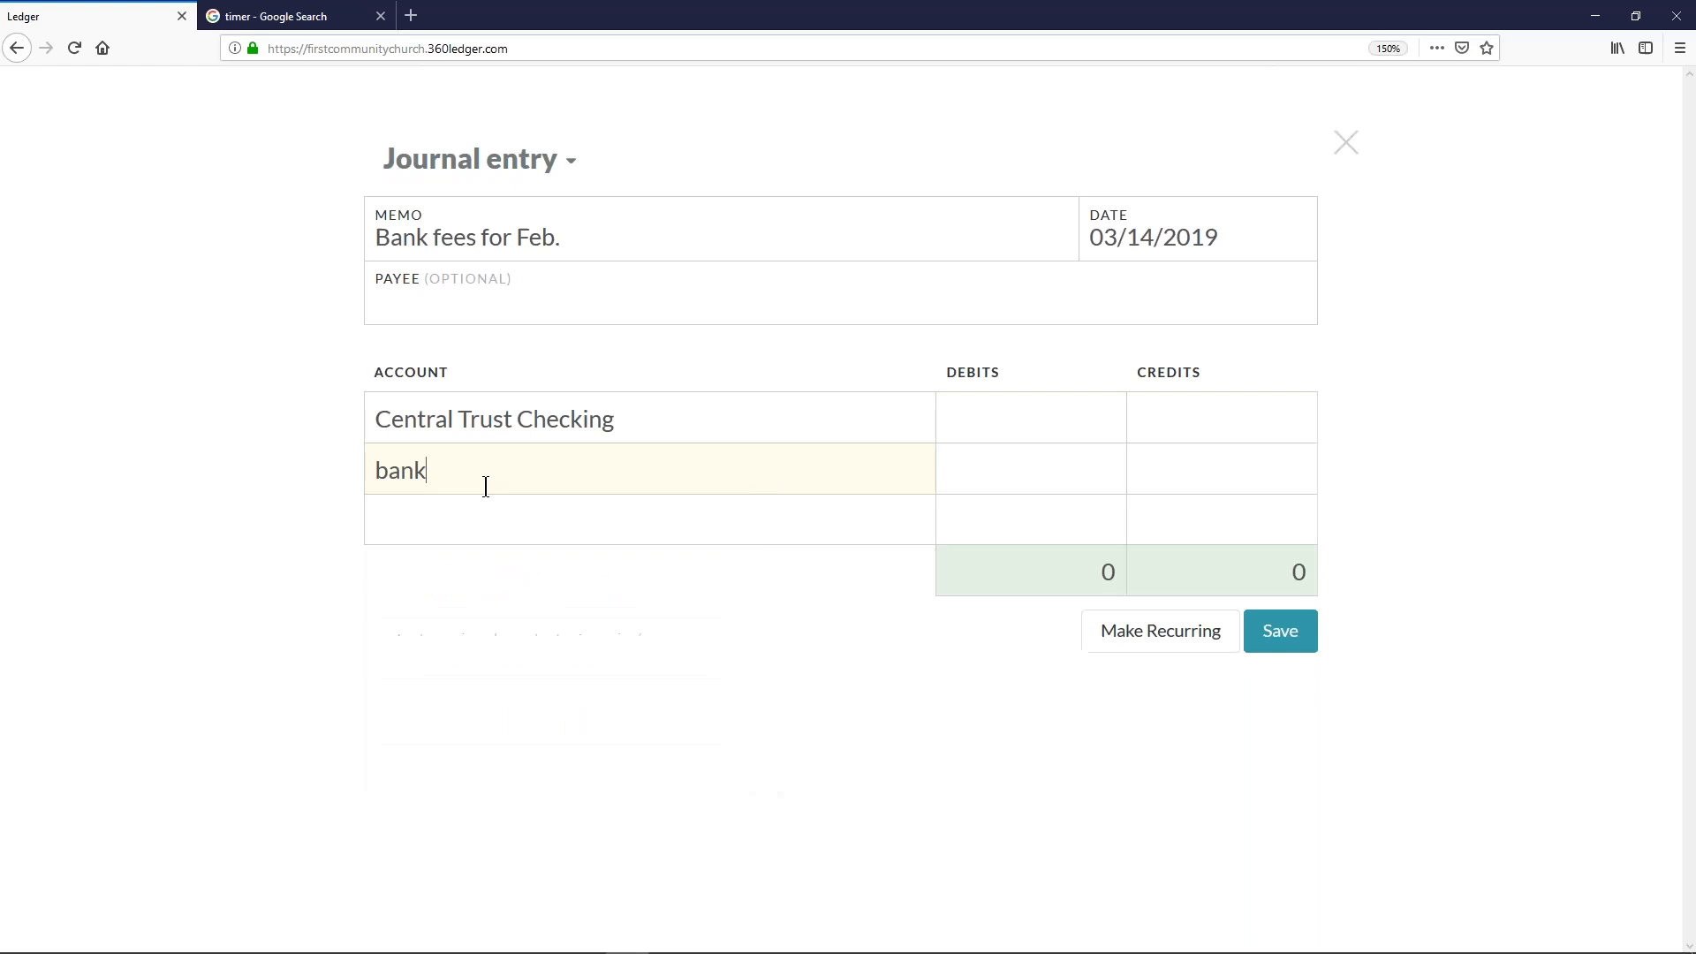
key("BackSpace")
key("BackSpace")
type("nk fees")
left_click(1349, 151)
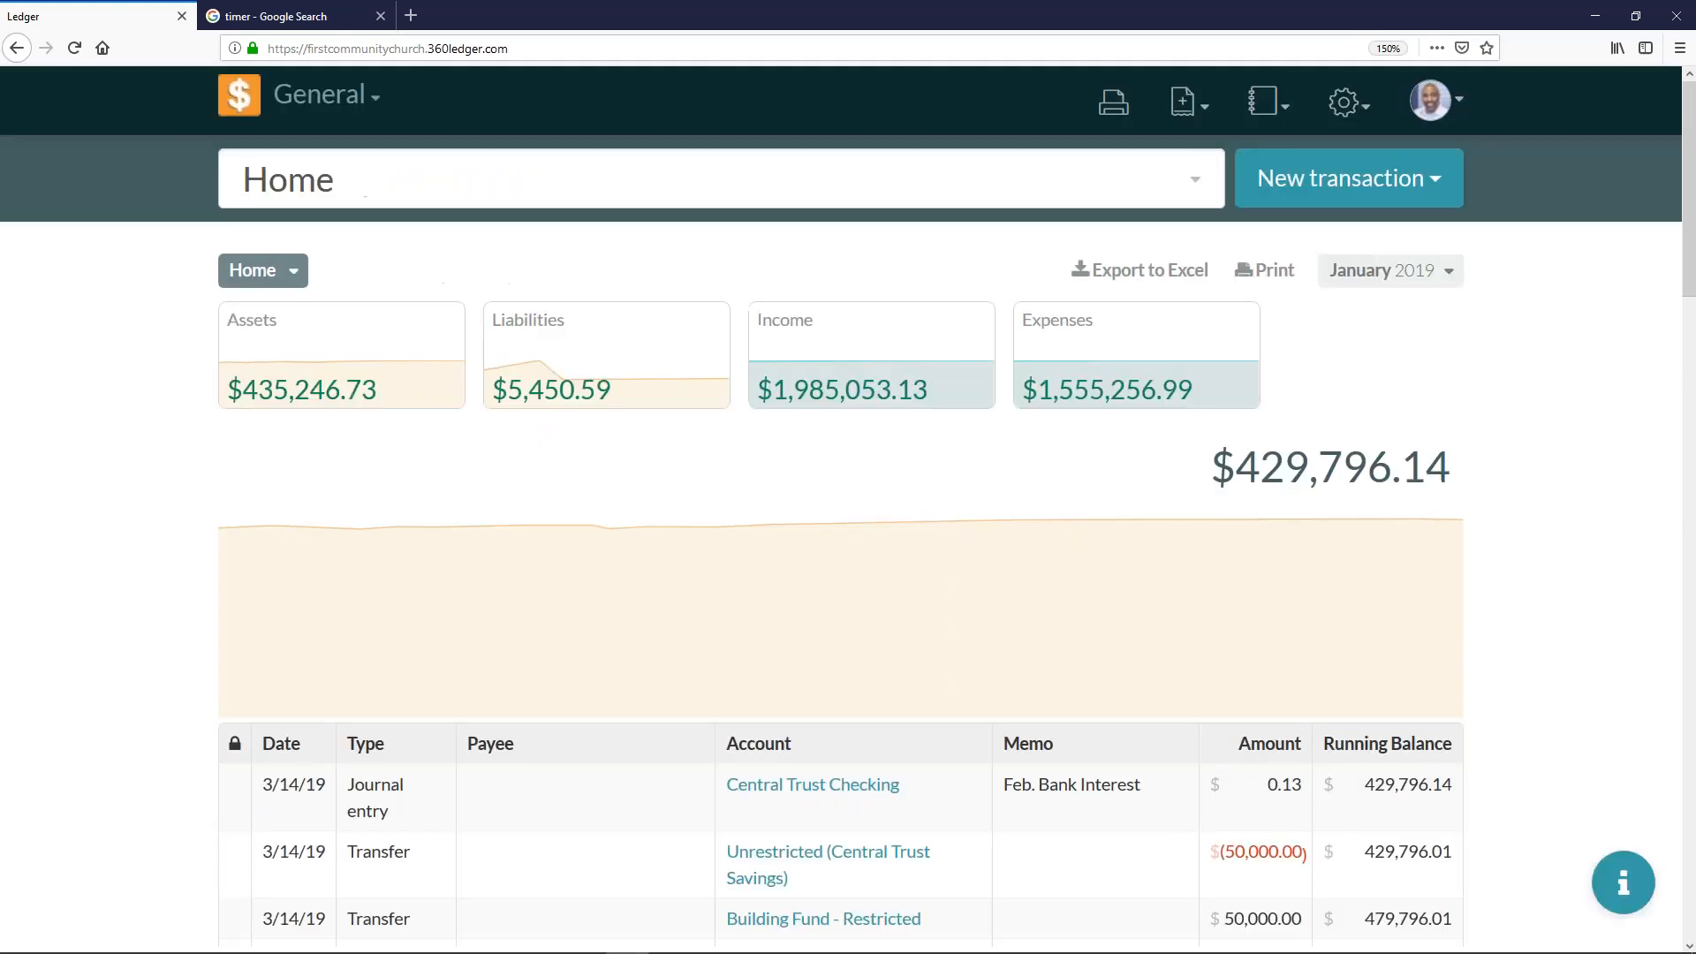
- Open the Chart of Accounts and expand the Expenses section to its end
left_click(1343, 104)
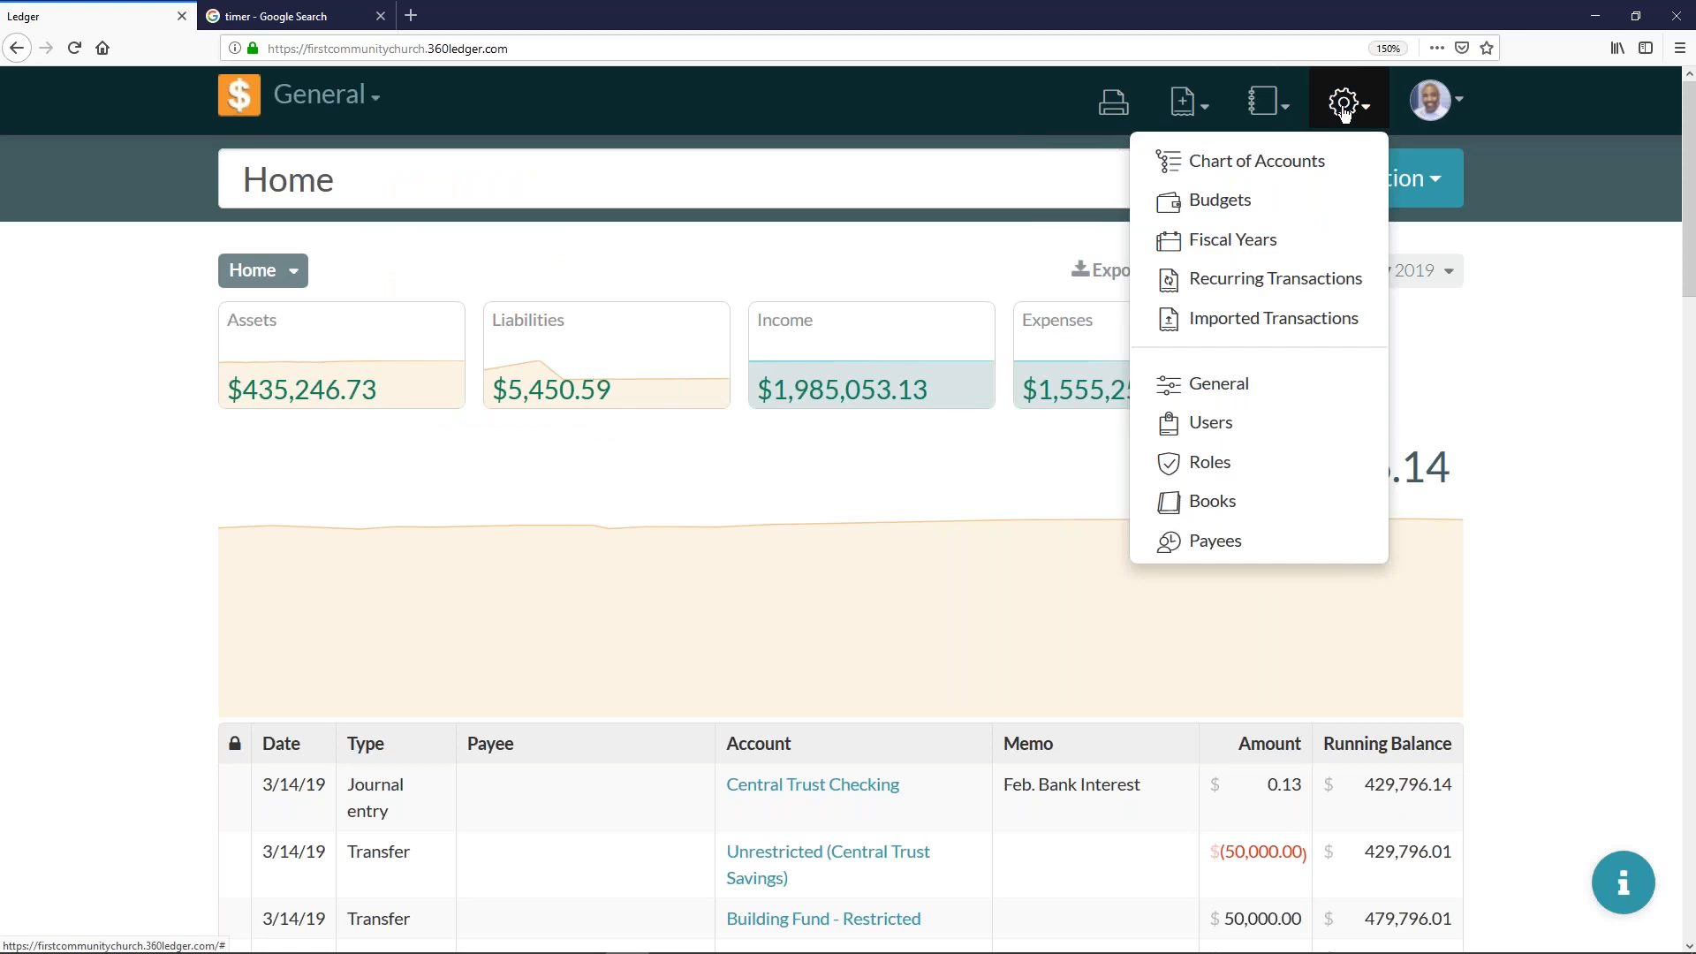
left_click(1295, 159)
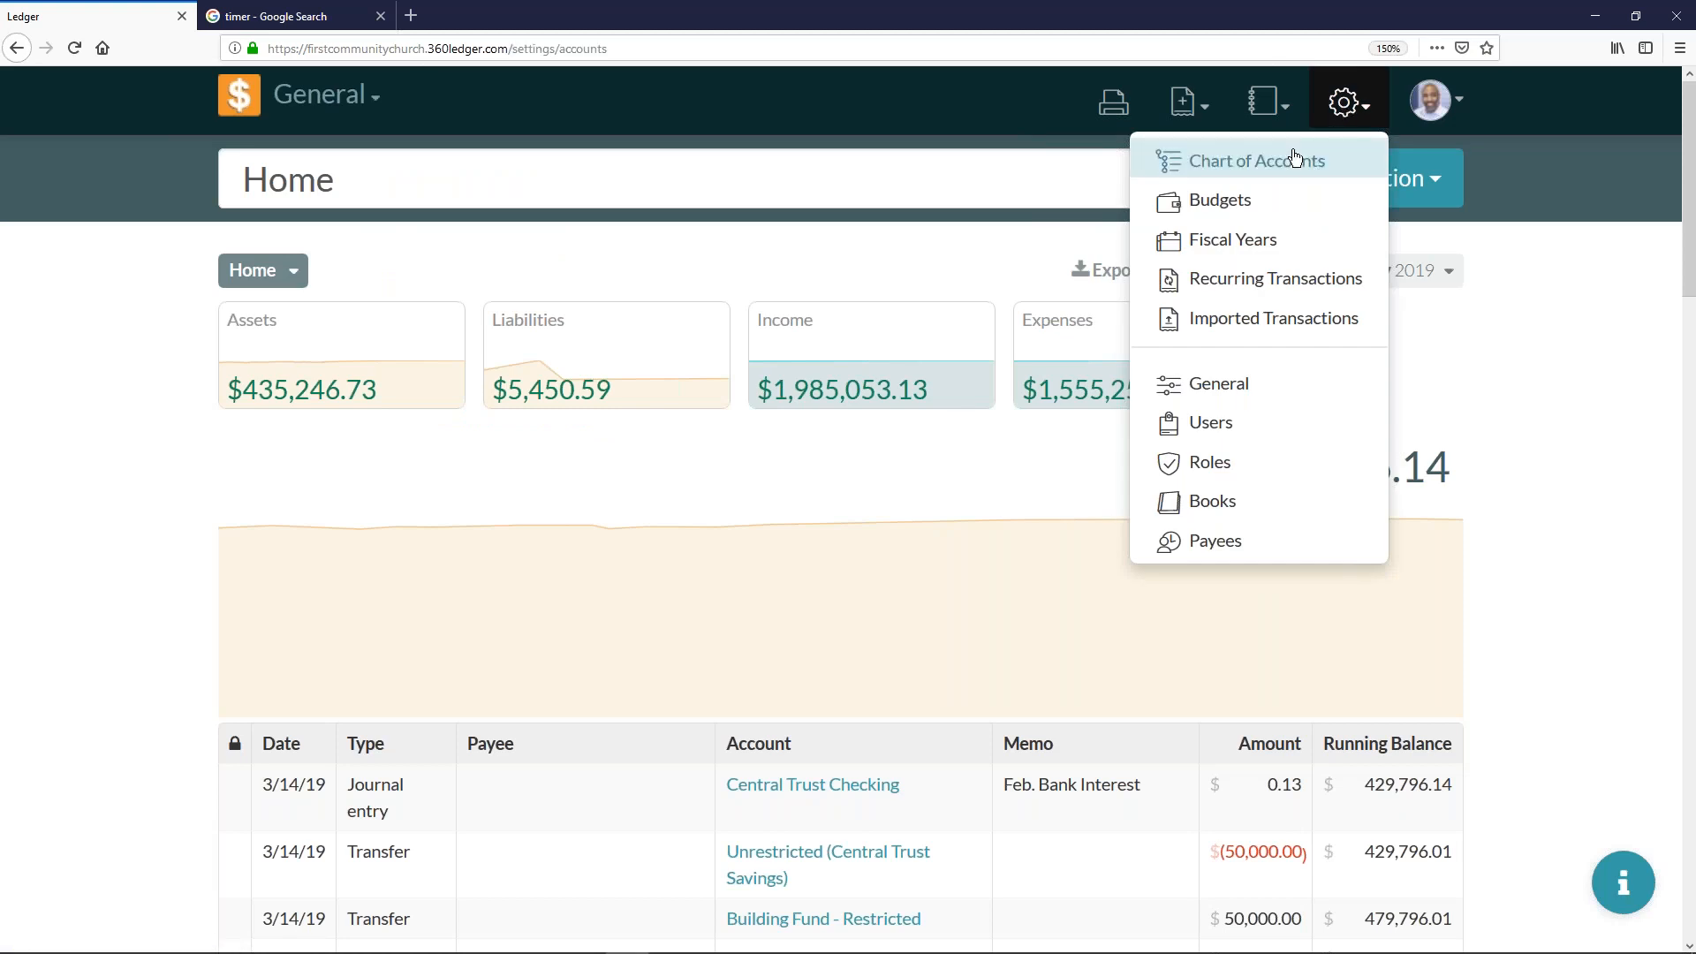
scroll(757, 427, "down", 5)
left_click(327, 767)
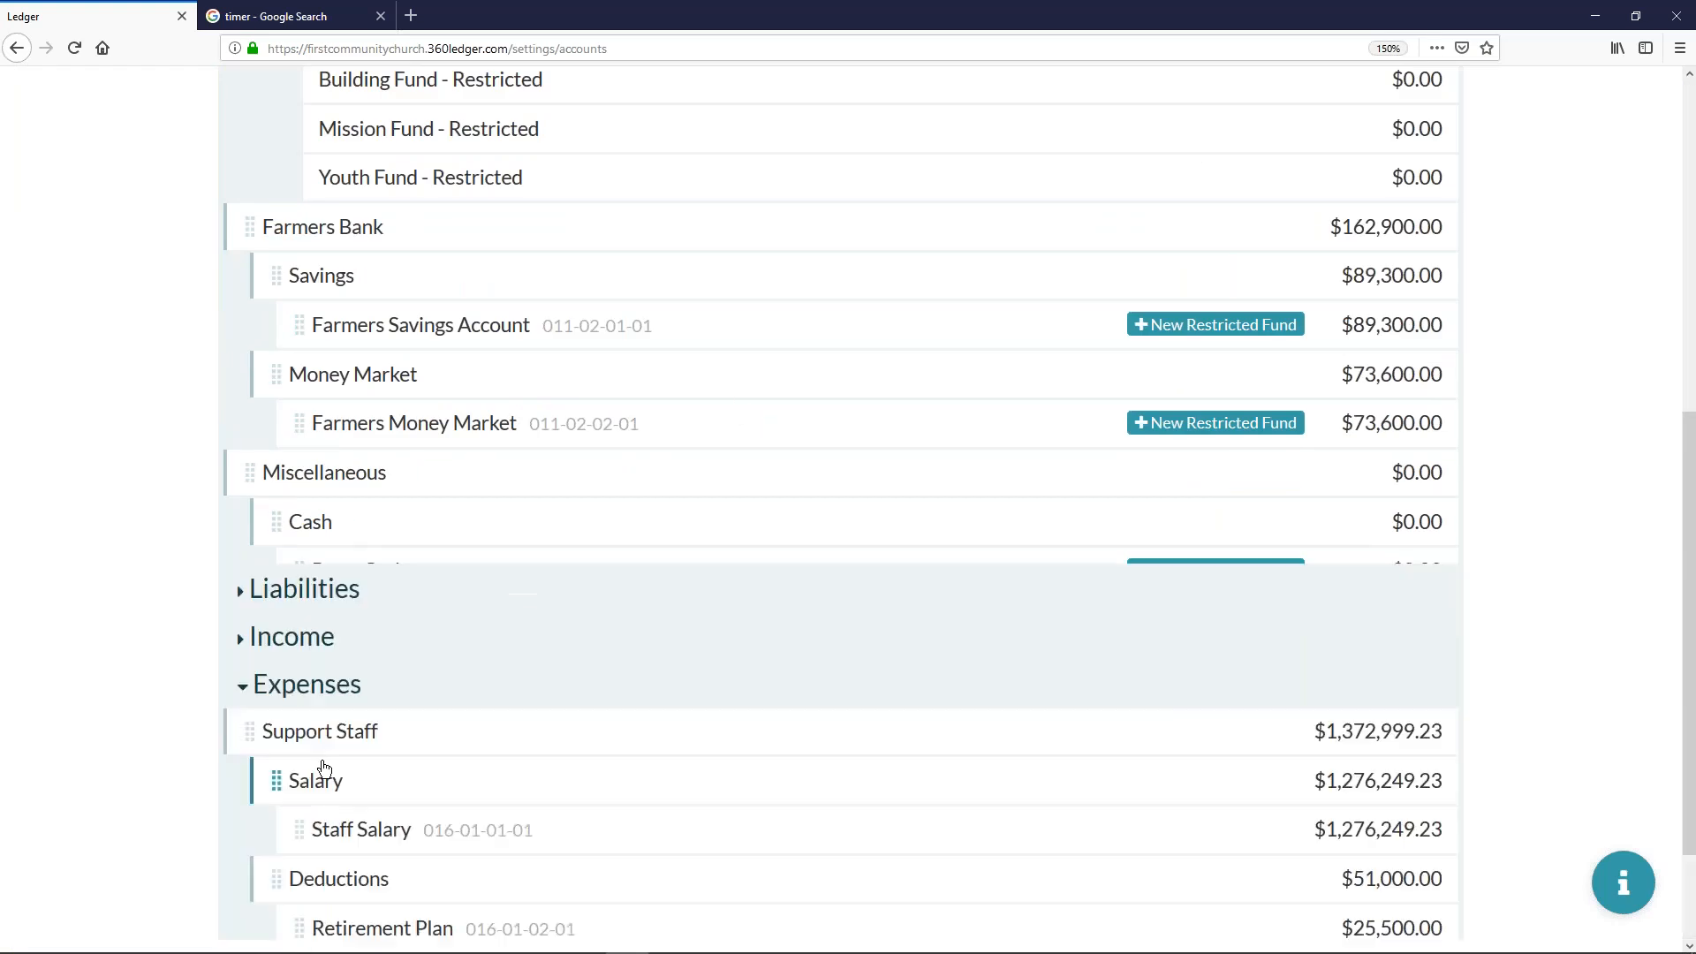
scroll(378, 708, "down", 7)
scroll(606, 575, "down", 15)
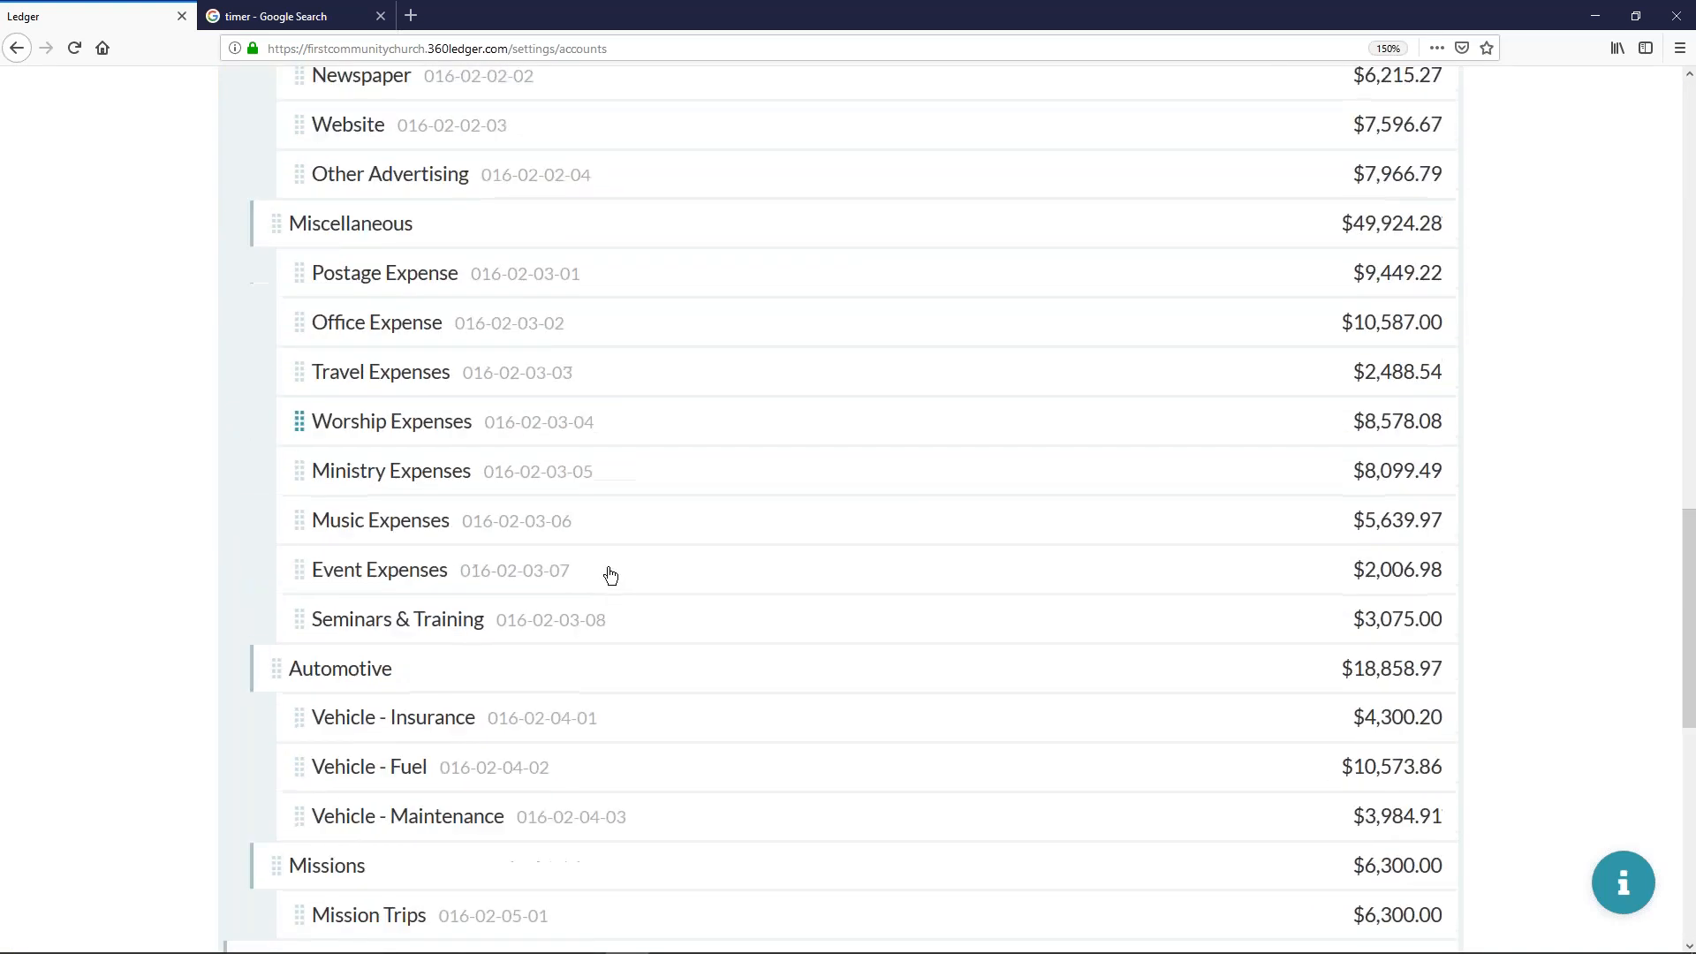
- Add a new expense account named Bank Fees with an initial balance of 0.00 and no account number
left_click(1115, 776)
left_click(477, 778)
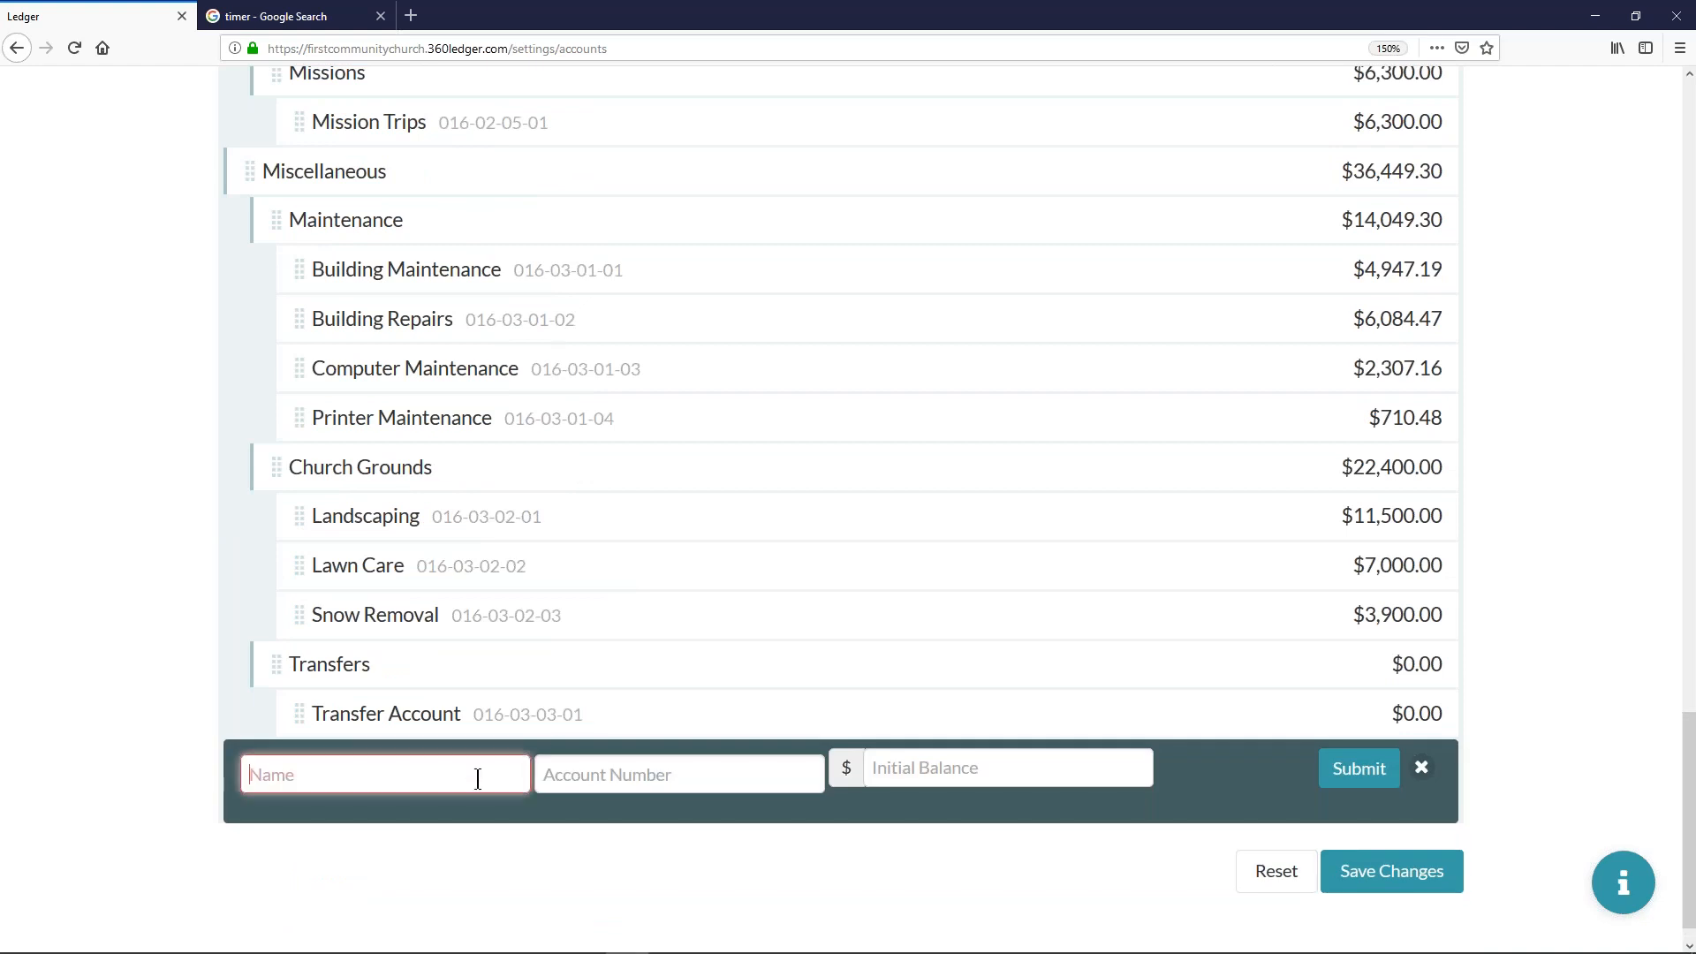
type("Bank Fees")
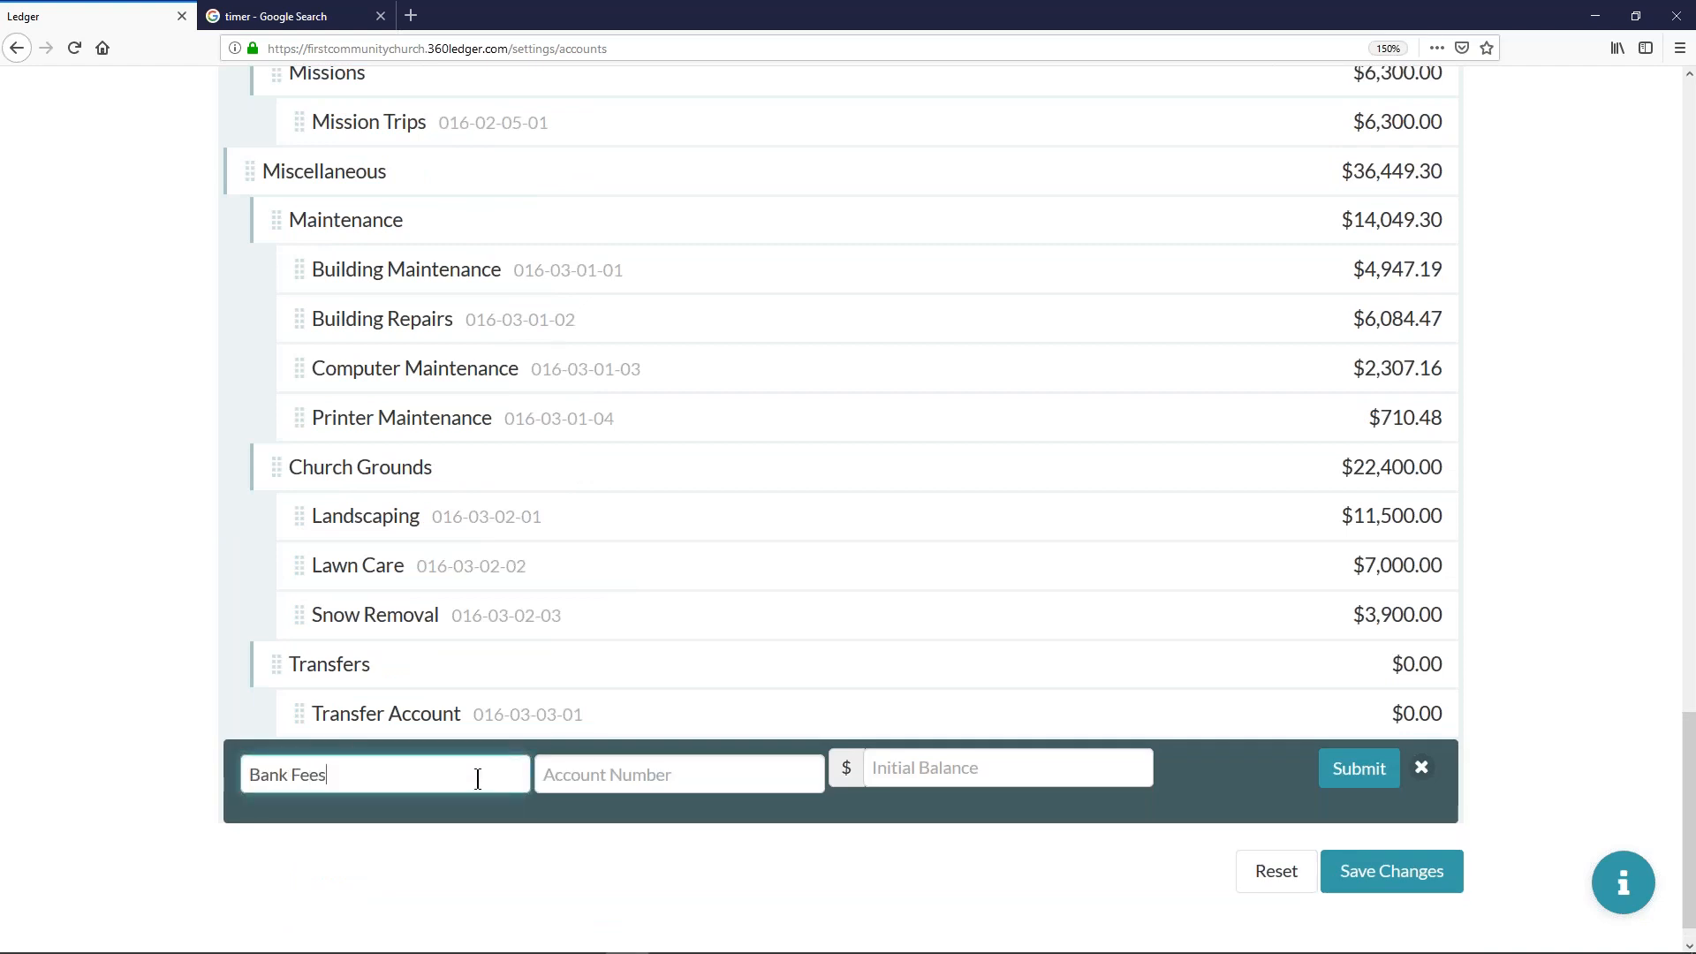
key("Tab")
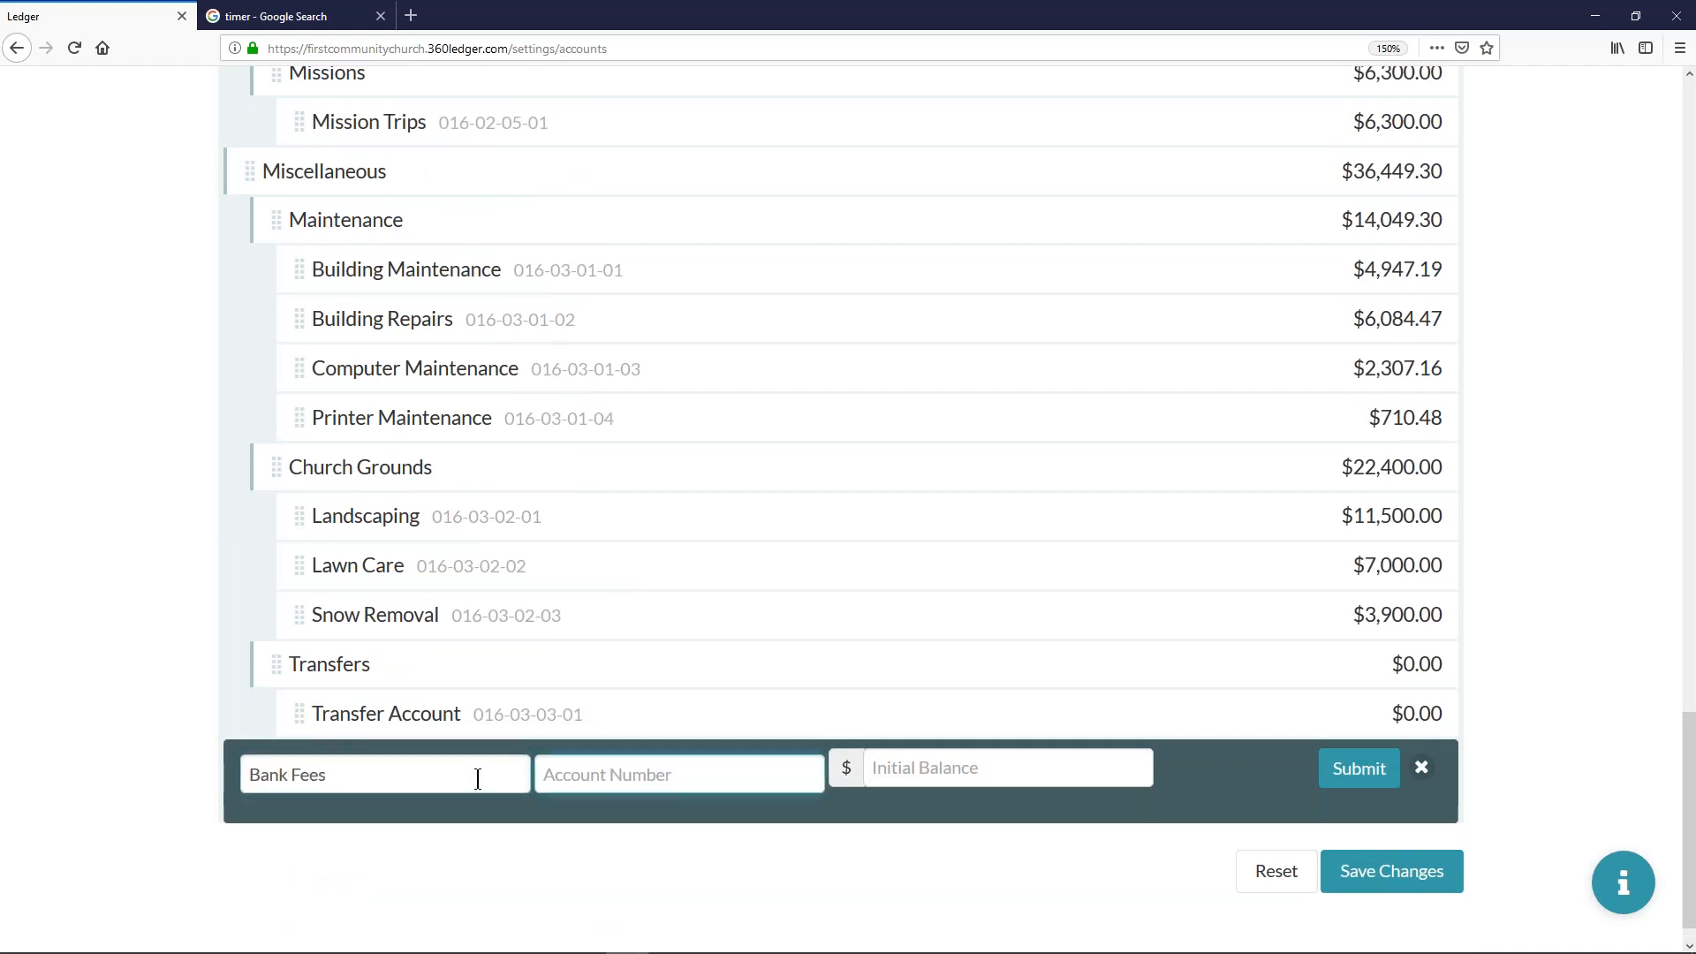
key("Tab")
type("0.00")
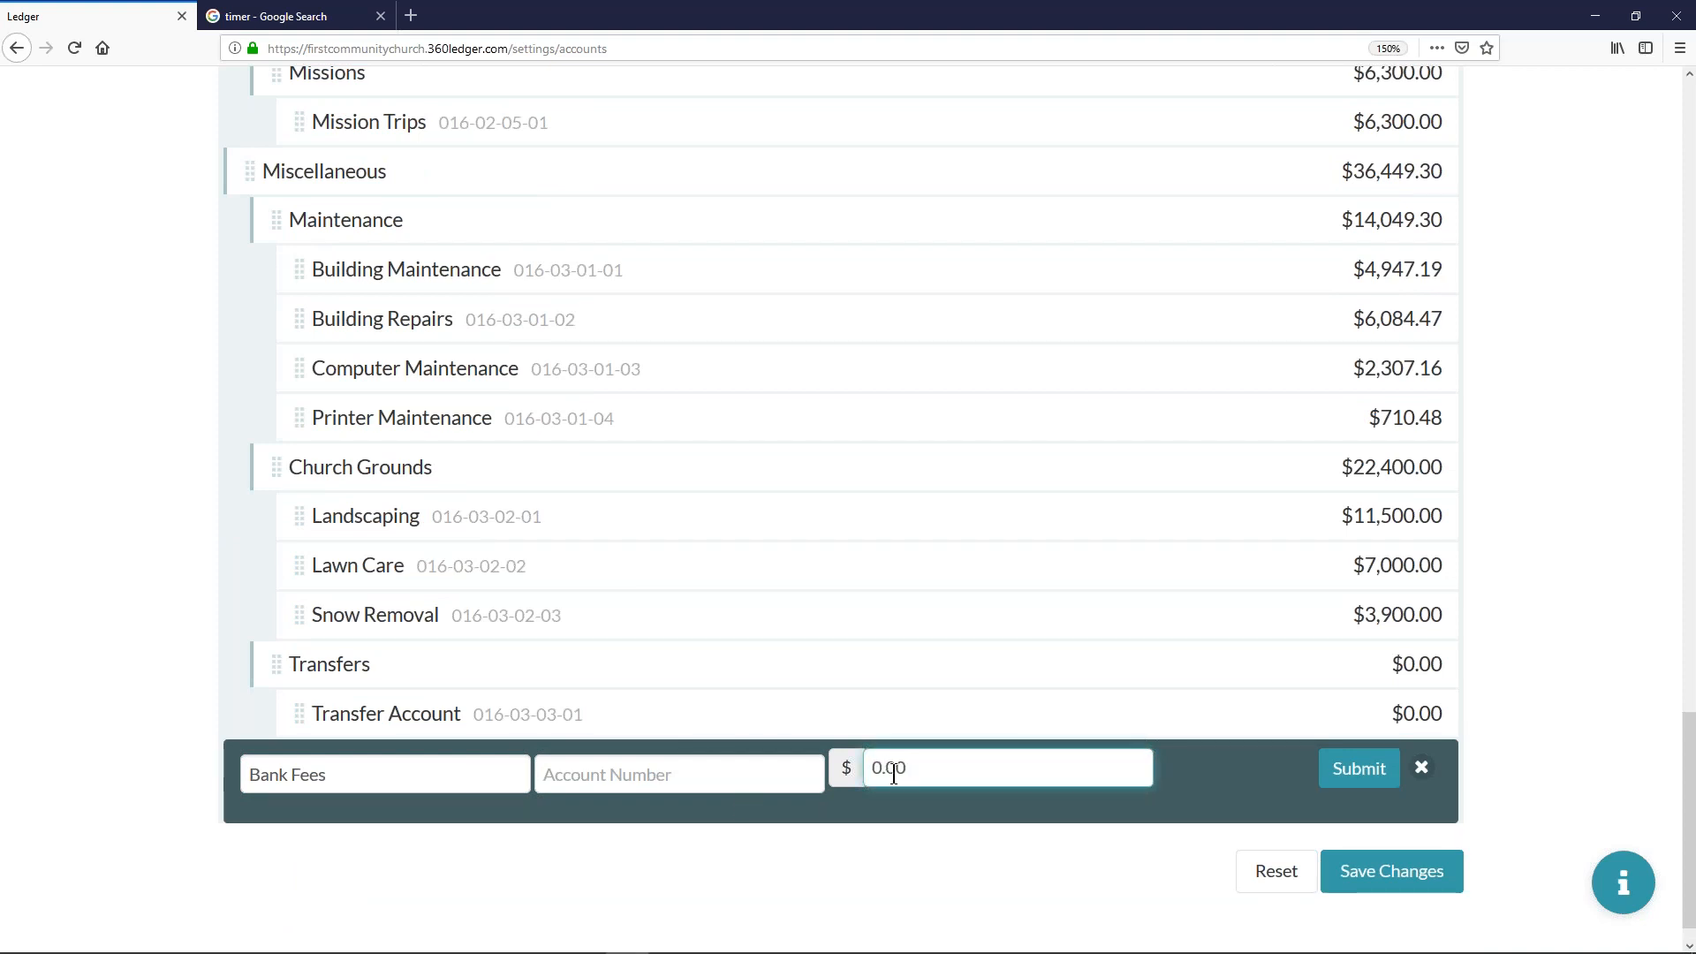
left_click(1359, 775)
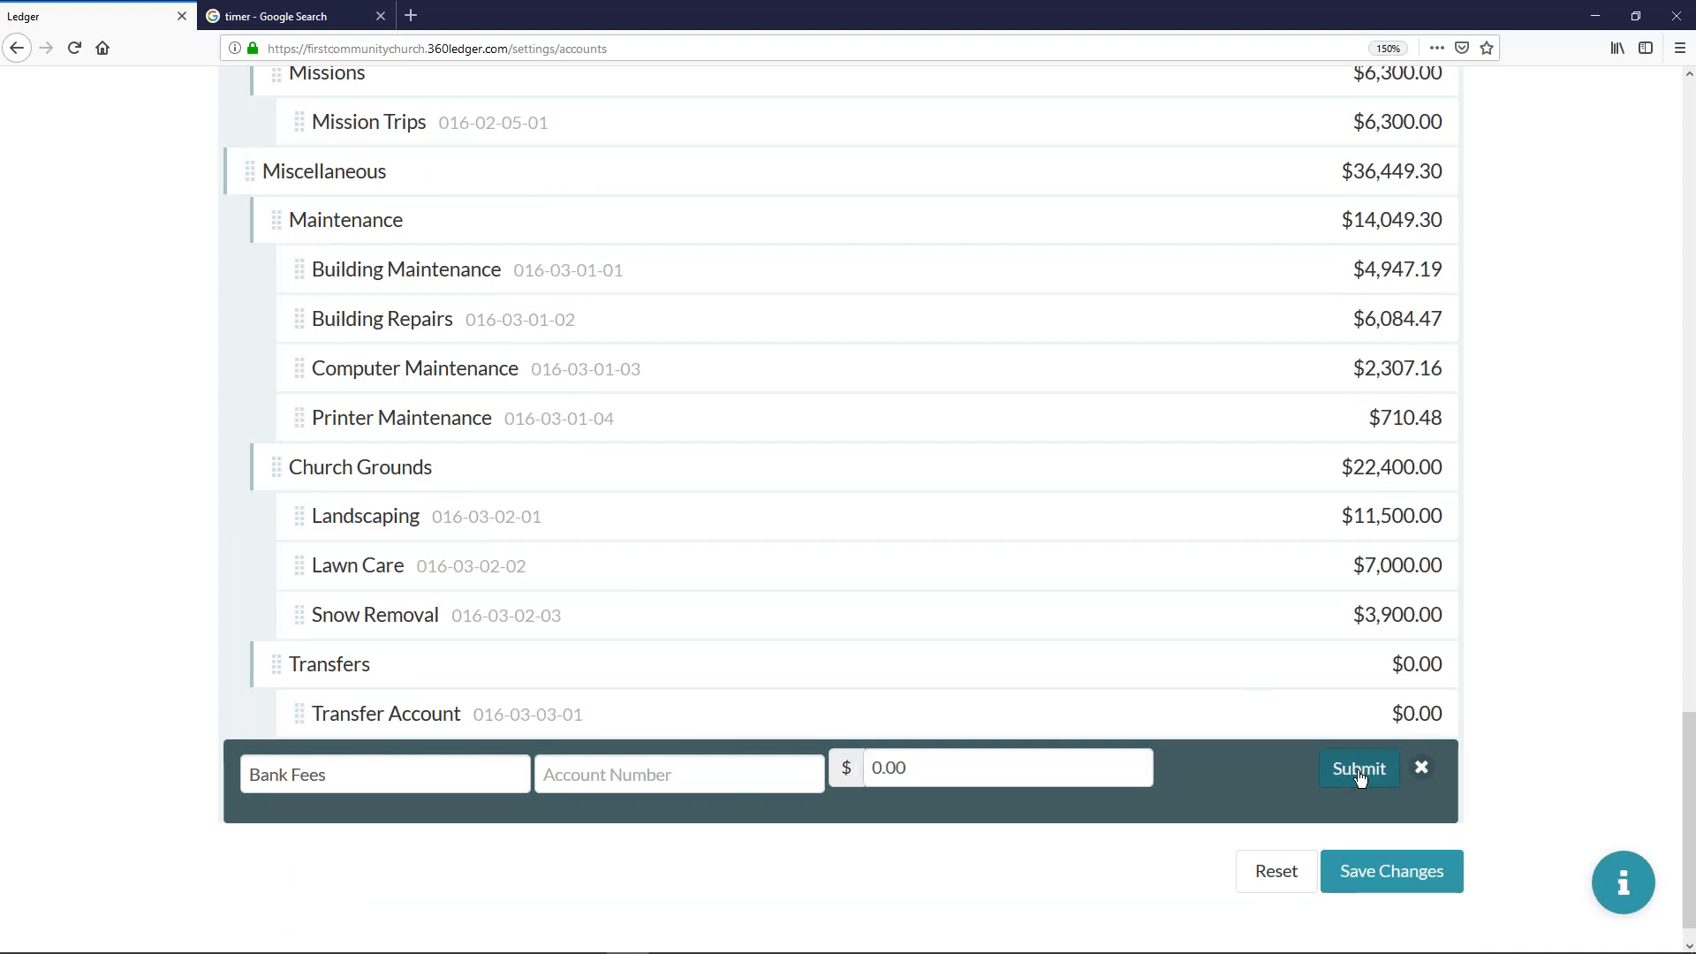
- Move the Bank Fees account into the Miscellaneous category of Church Expenses, between Office Expense and Travel Expenses
left_click_drag(306, 765, 446, 277)
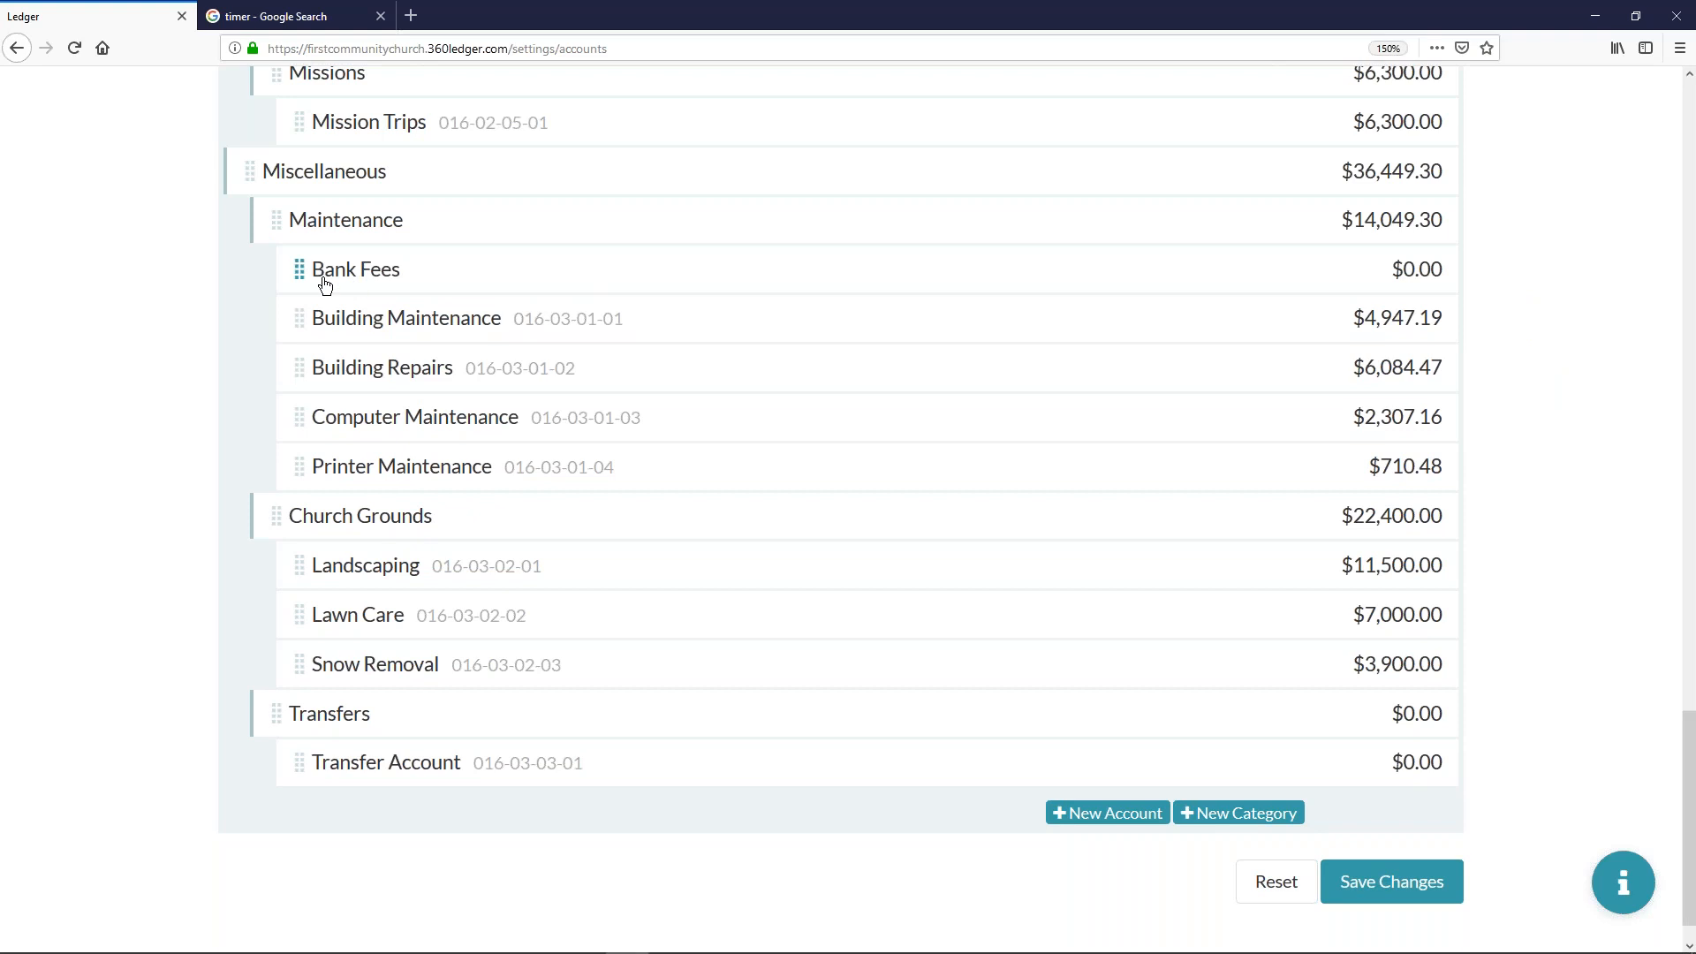
scroll(488, 290, "up", 5)
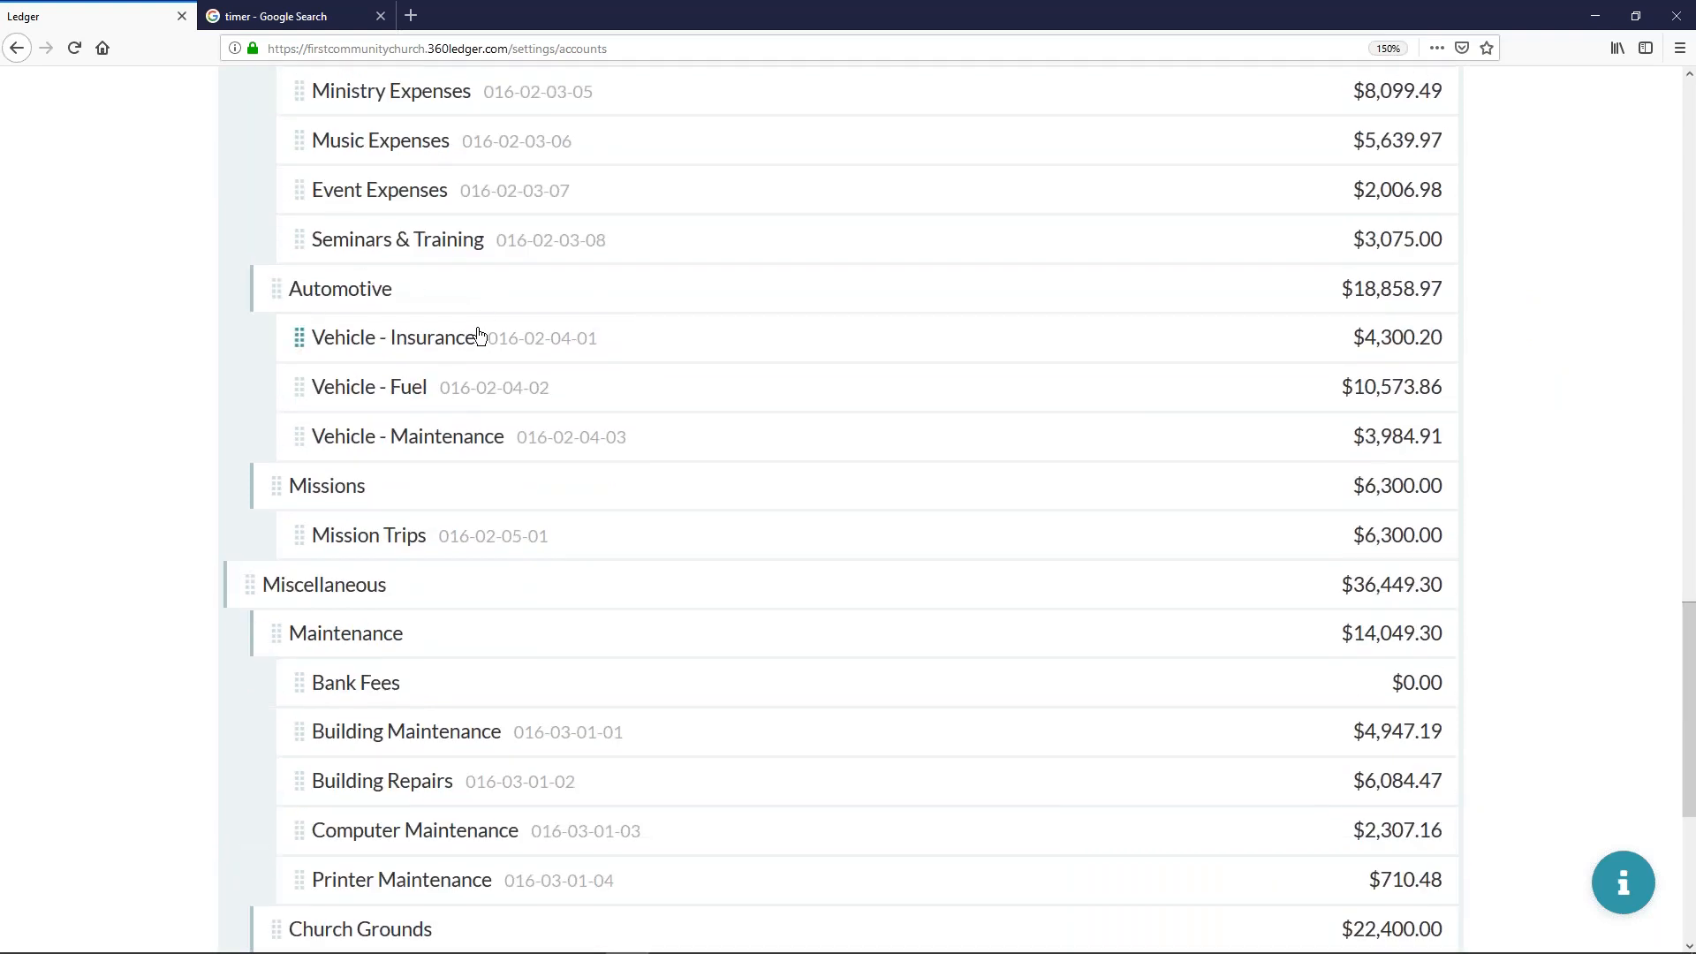
scroll(481, 334, "up", 8)
scroll(490, 341, "down", 1)
scroll(494, 340, "down", 7)
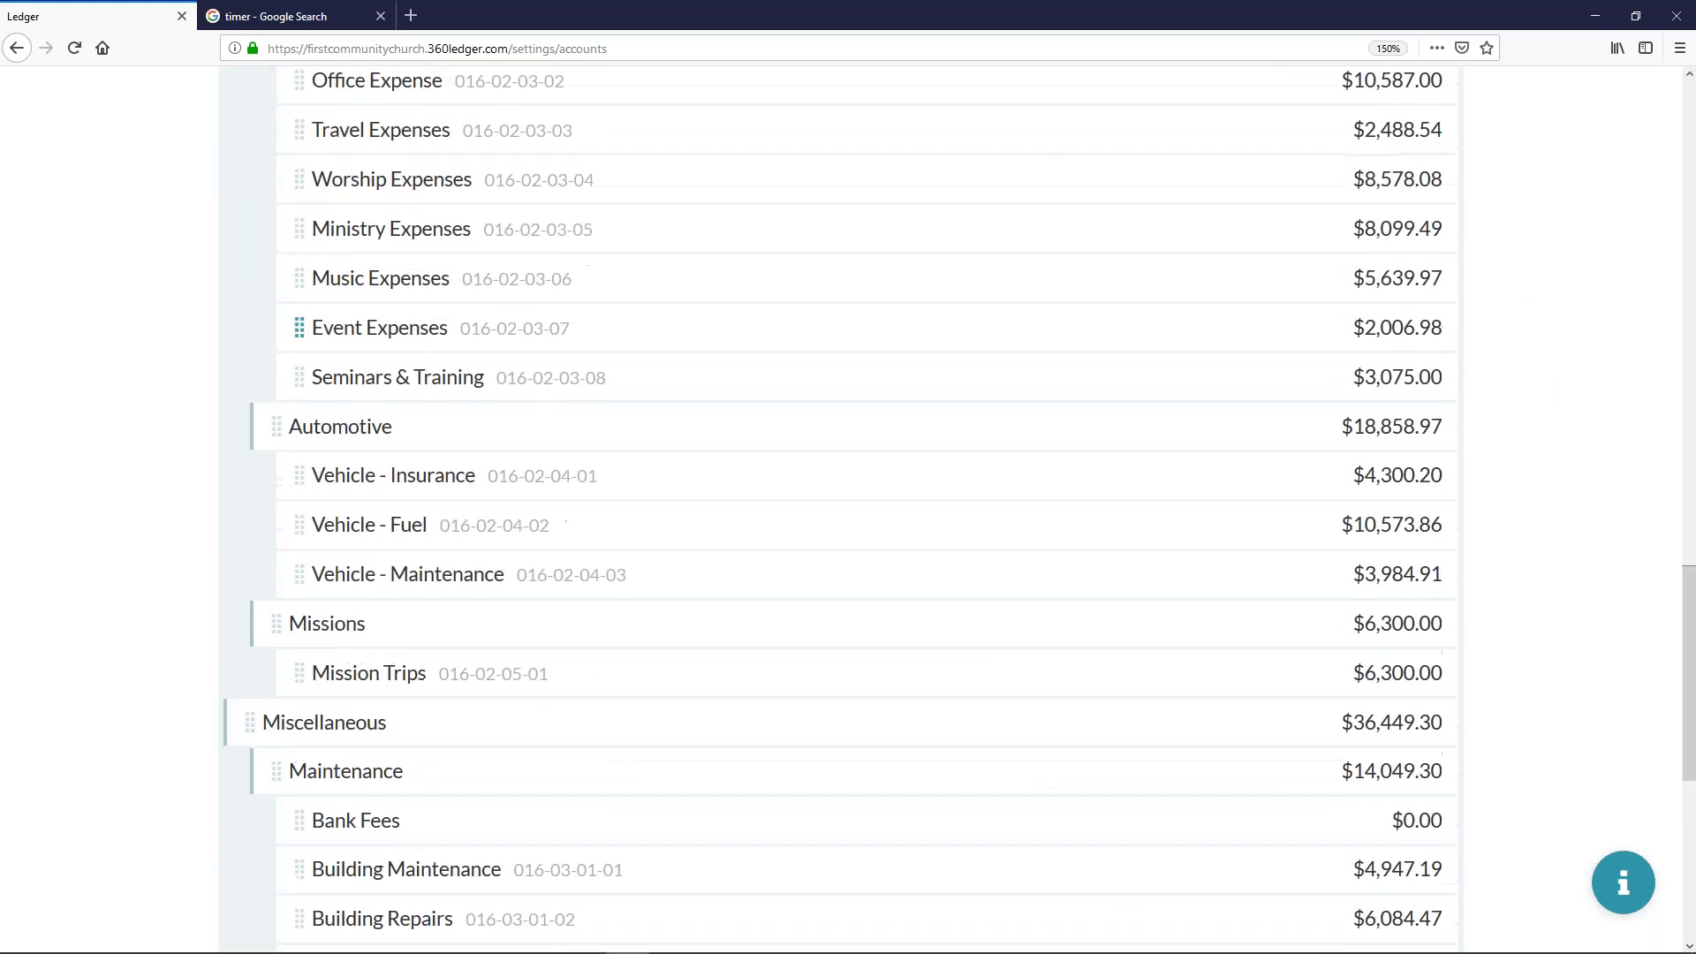
left_click_drag(364, 556, 437, 171)
scroll(479, 208, "up", 3)
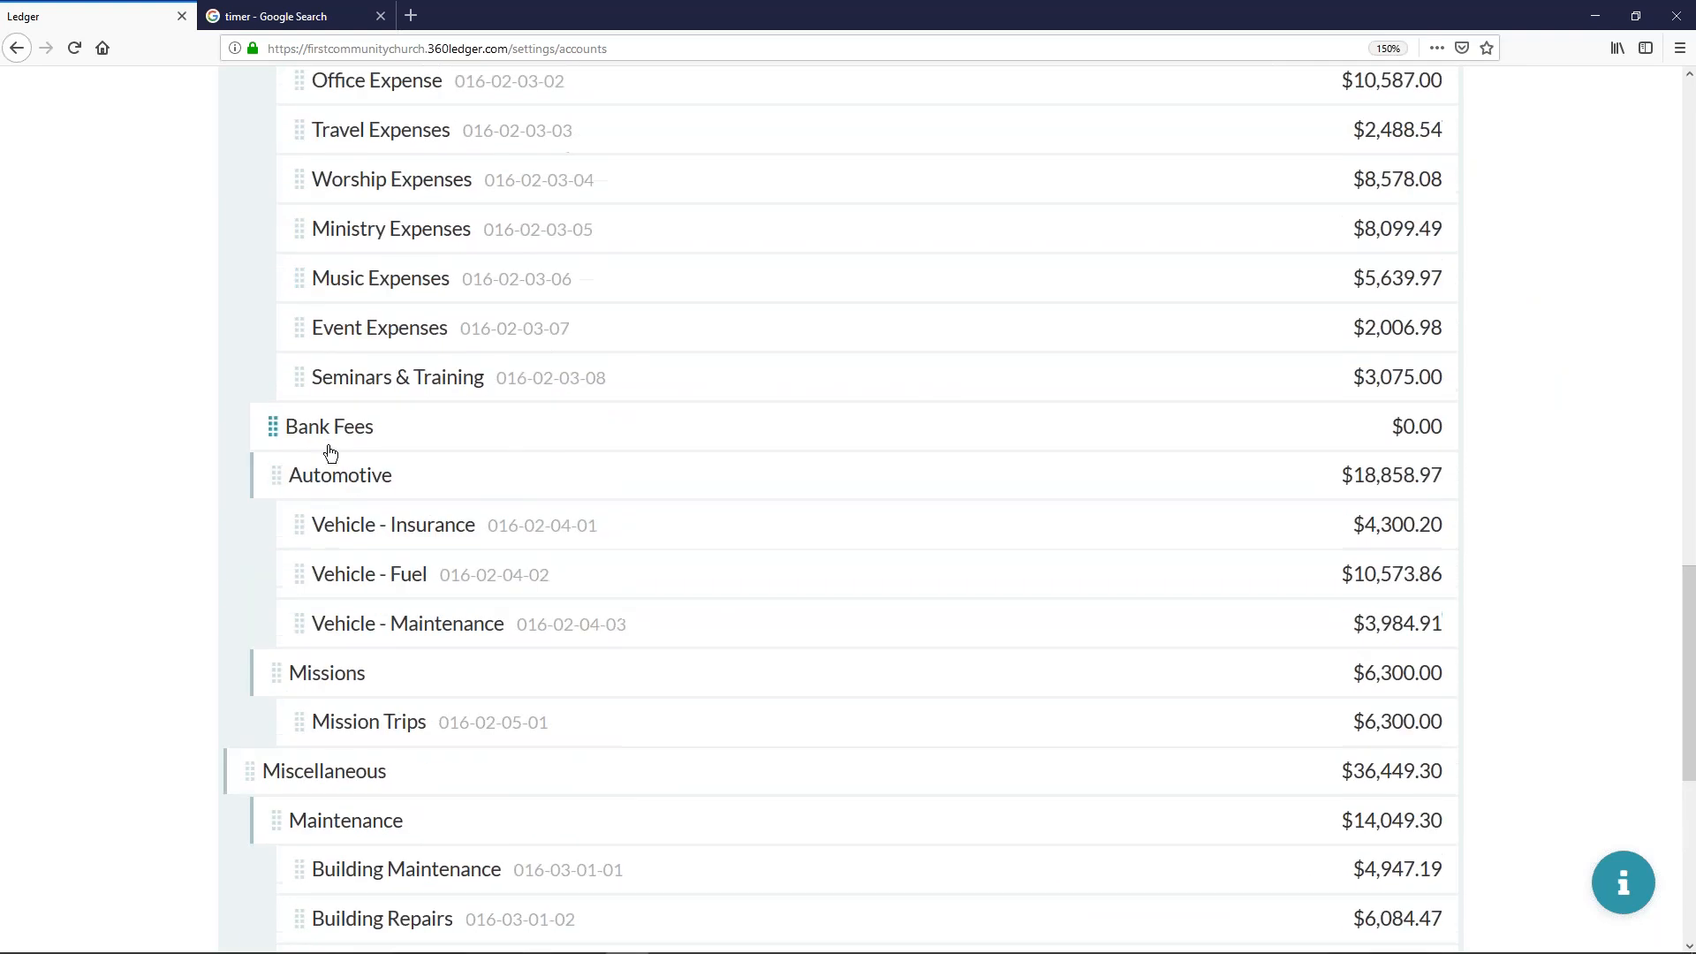
scroll(395, 404, "up", 3)
left_click_drag(334, 720, 411, 426)
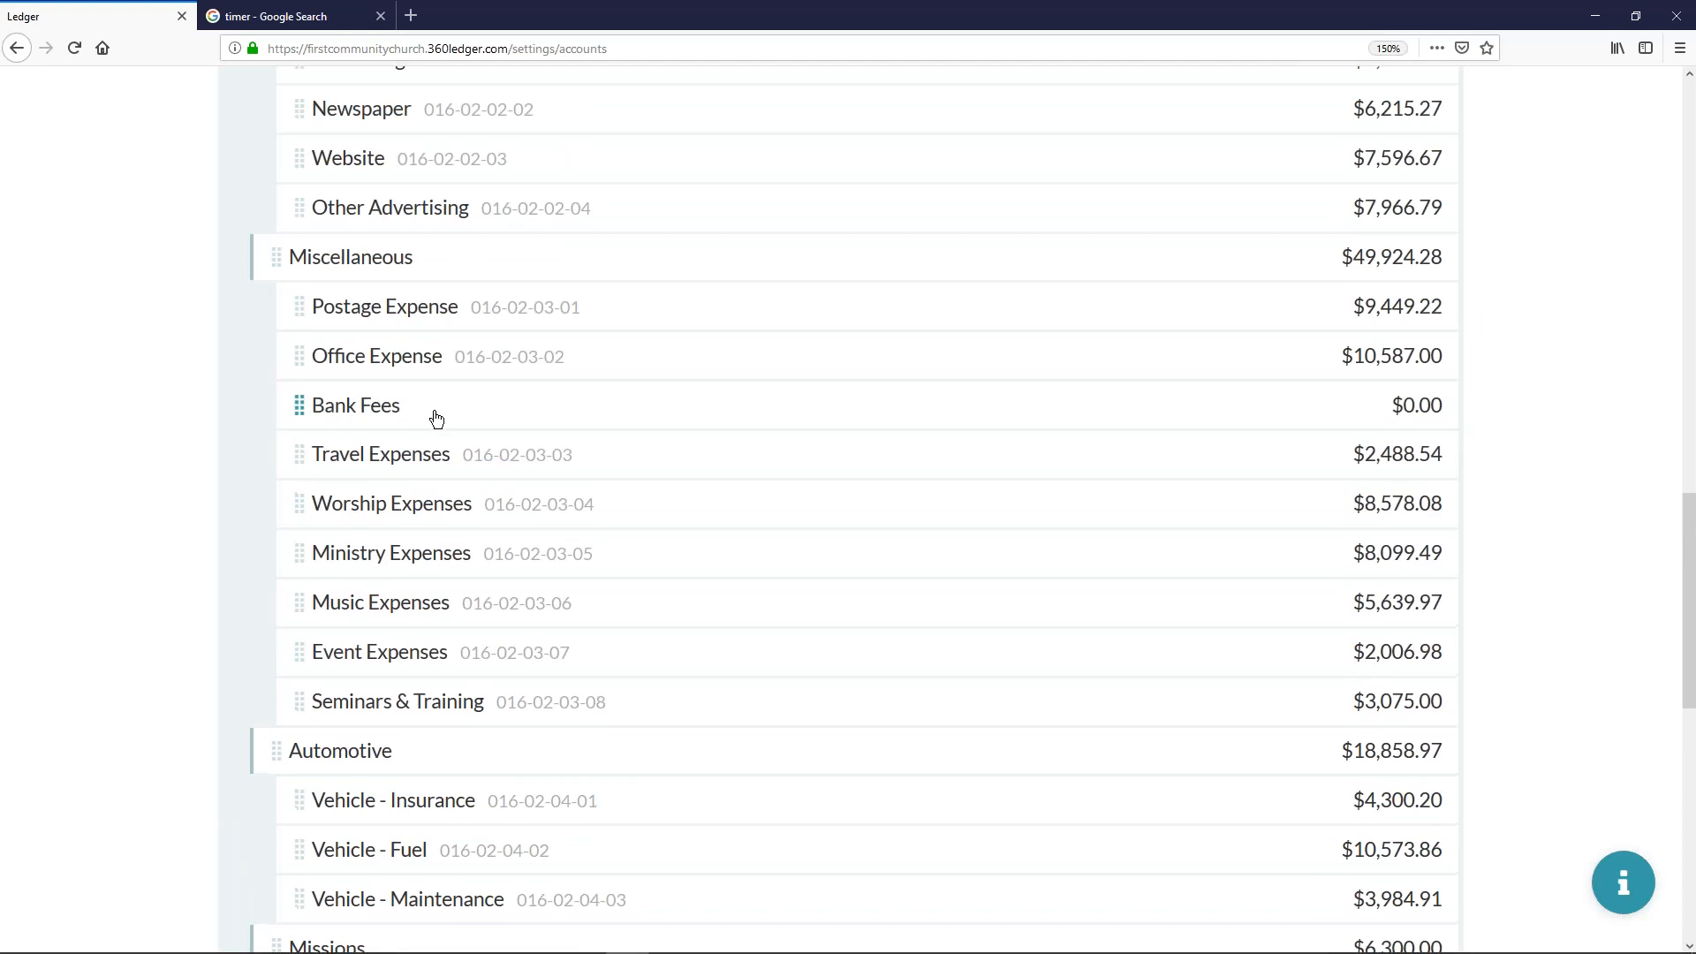
- Save and confirm the chart of accounts changes and dismiss the notification
scroll(1193, 616, "down", 10)
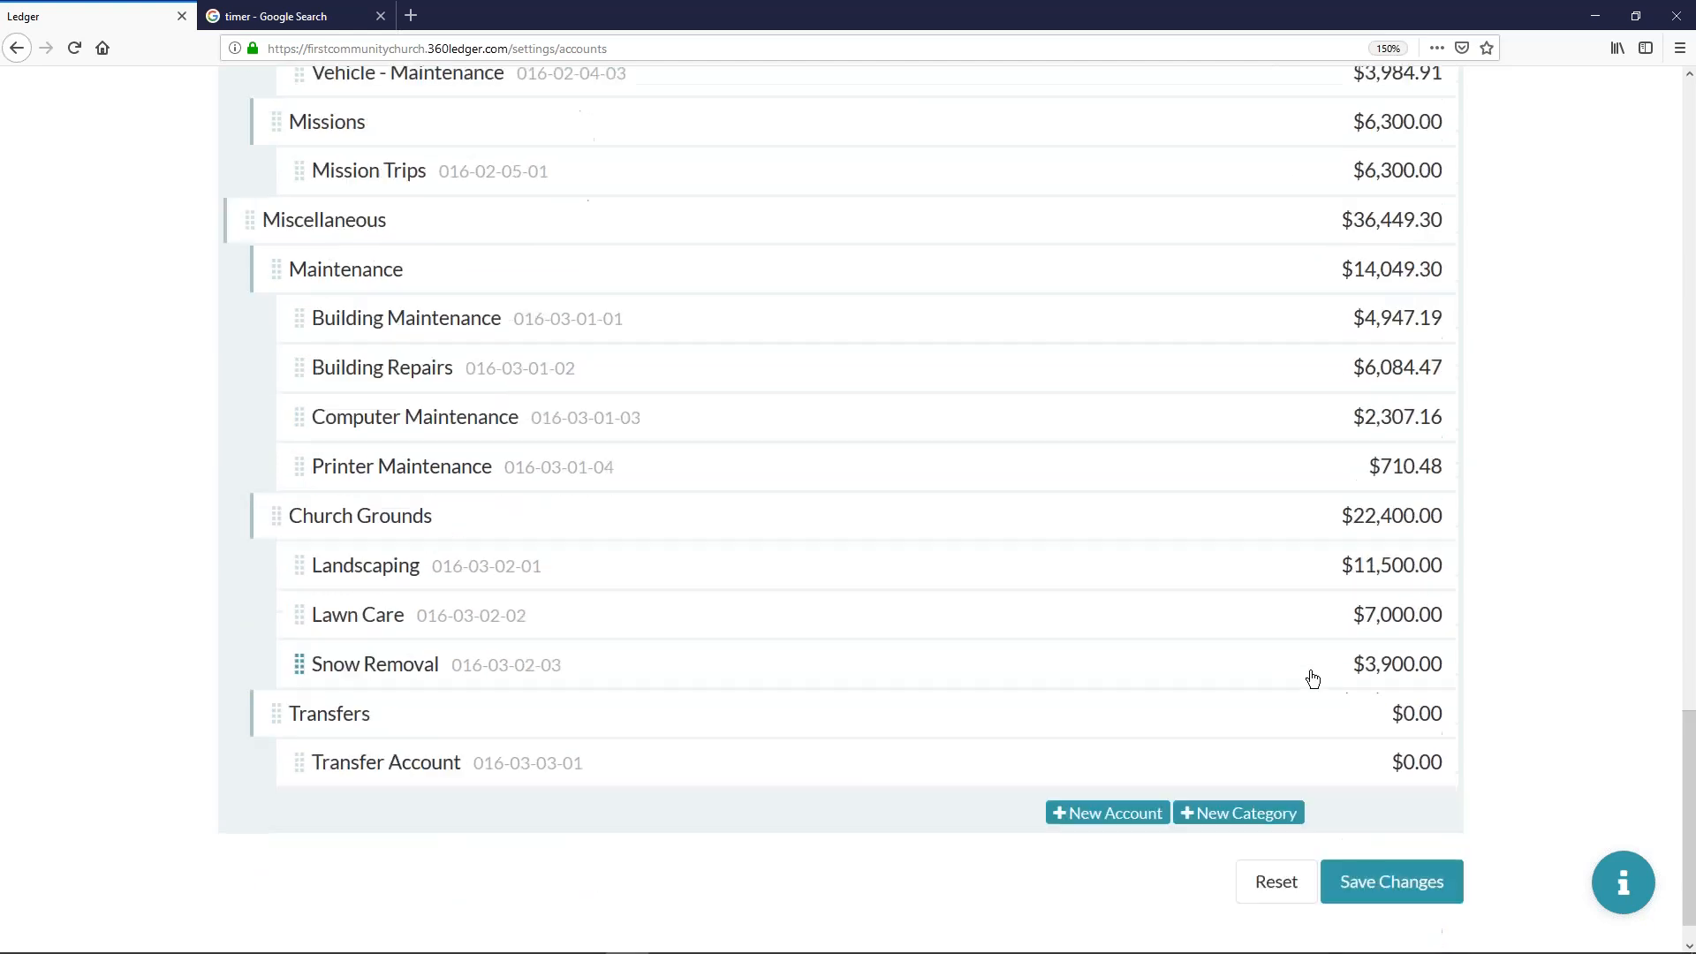
left_click(1386, 833)
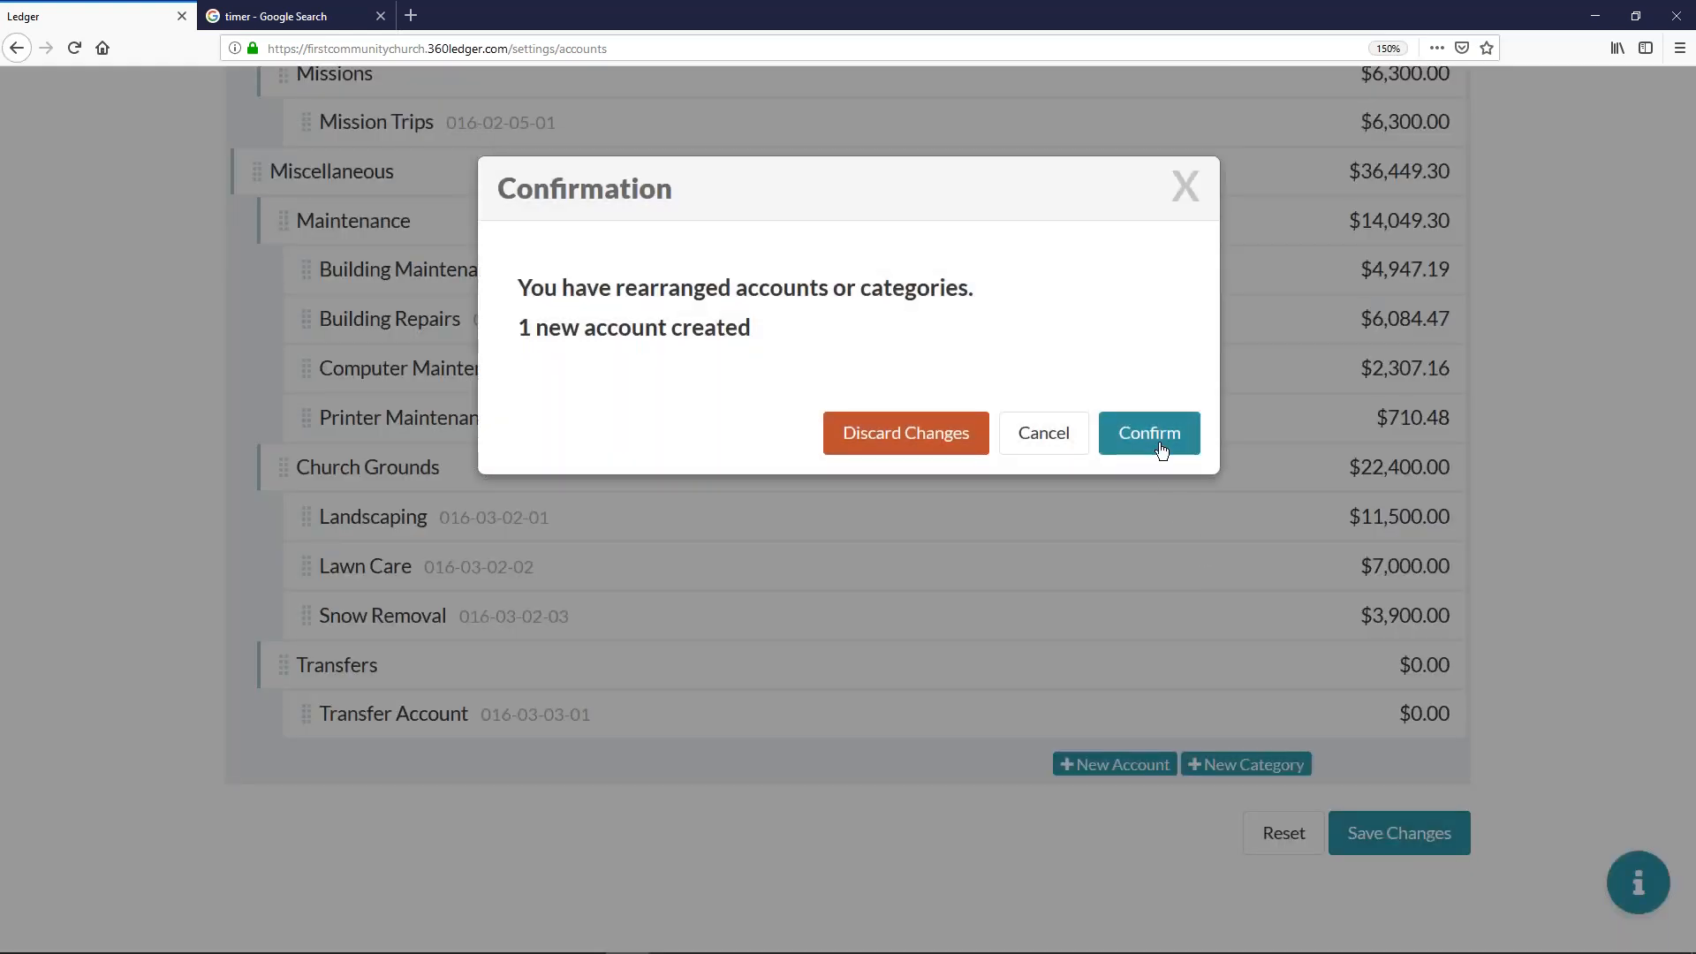
left_click(1154, 417)
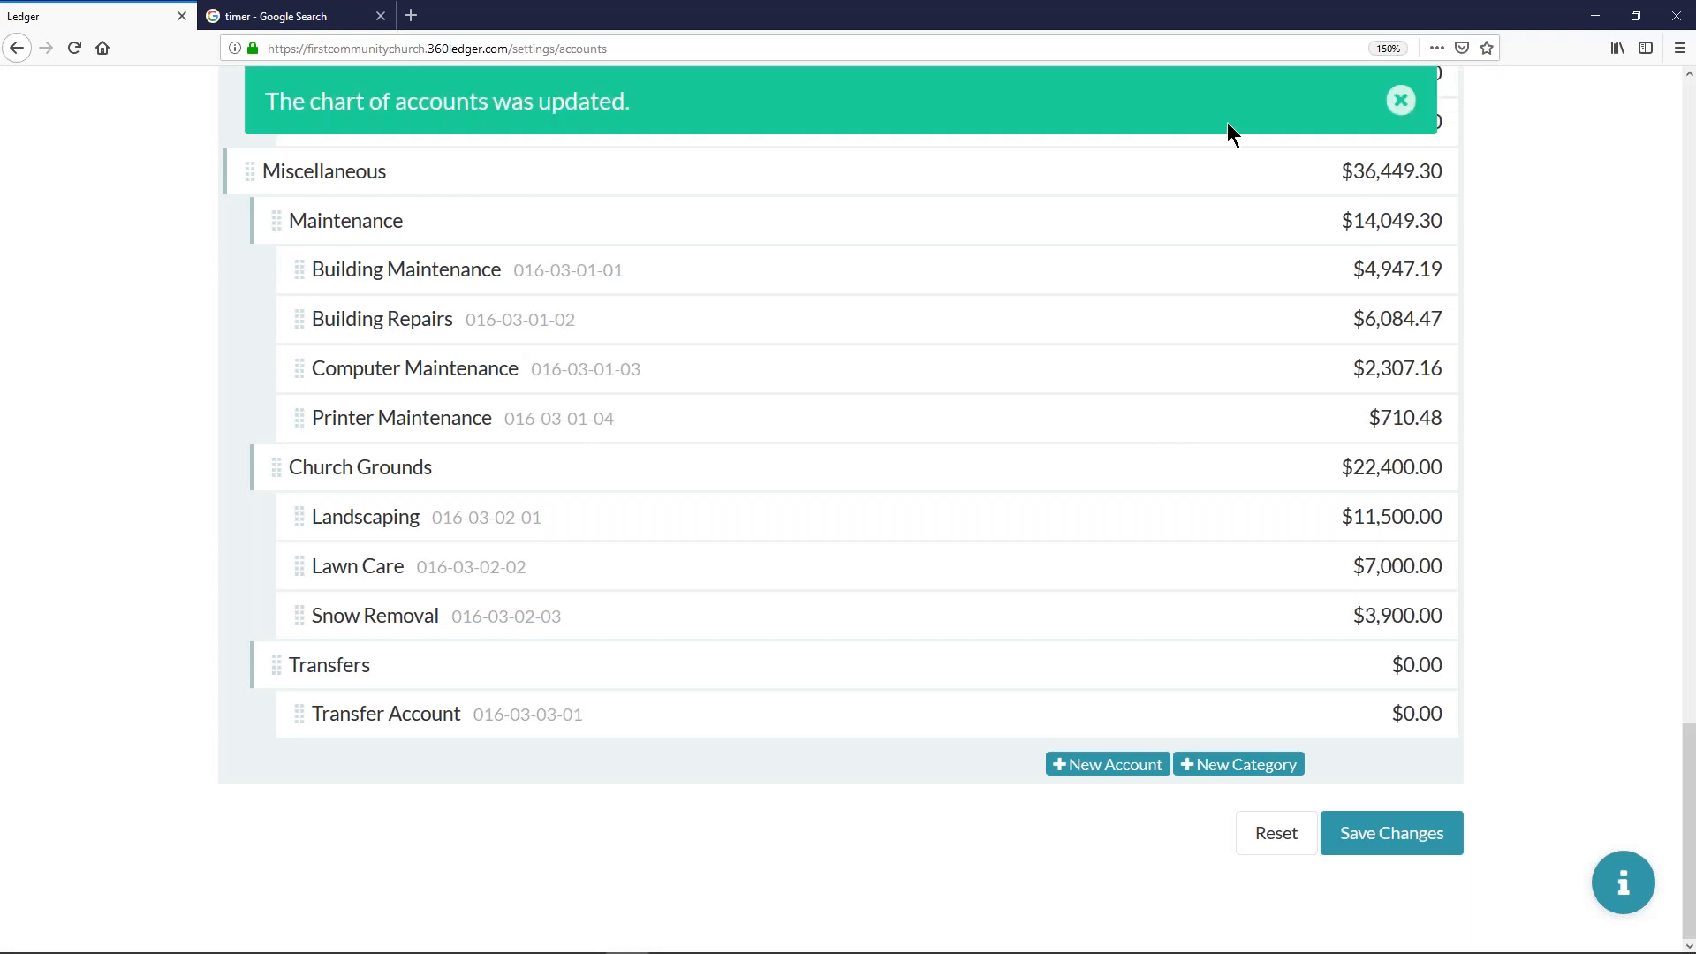
left_click(1383, 101)
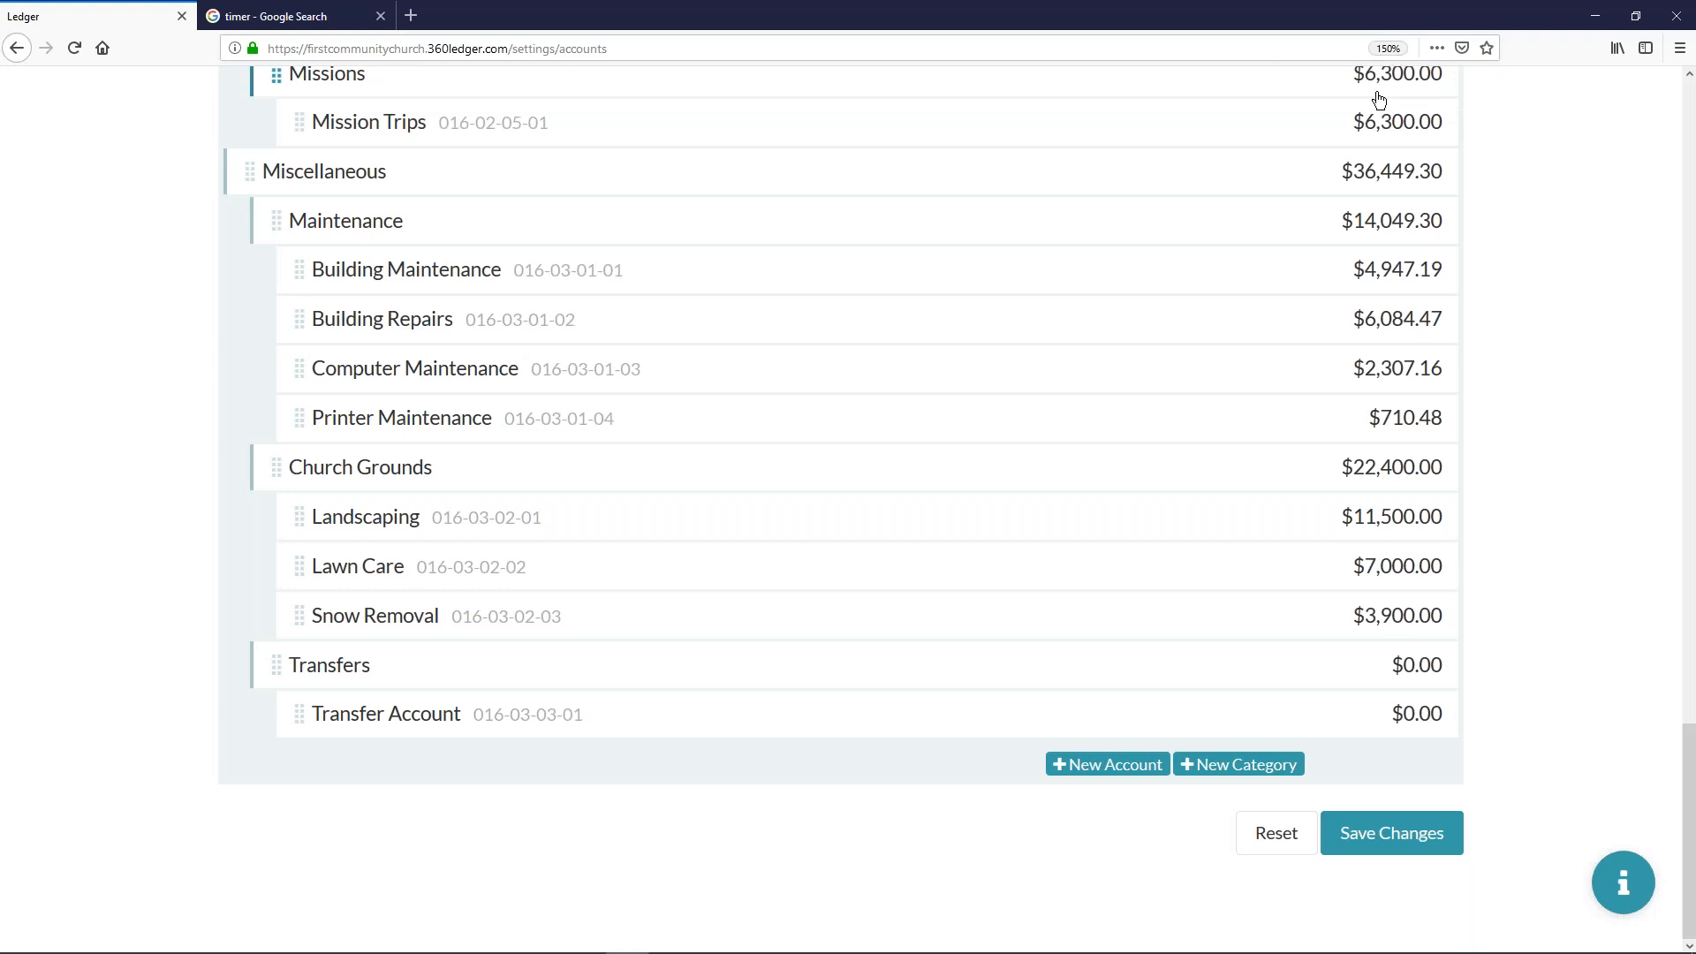
- Start a new journal entry with the memo "Bank Fees For Feb."
scroll(1318, 181, "up", 20)
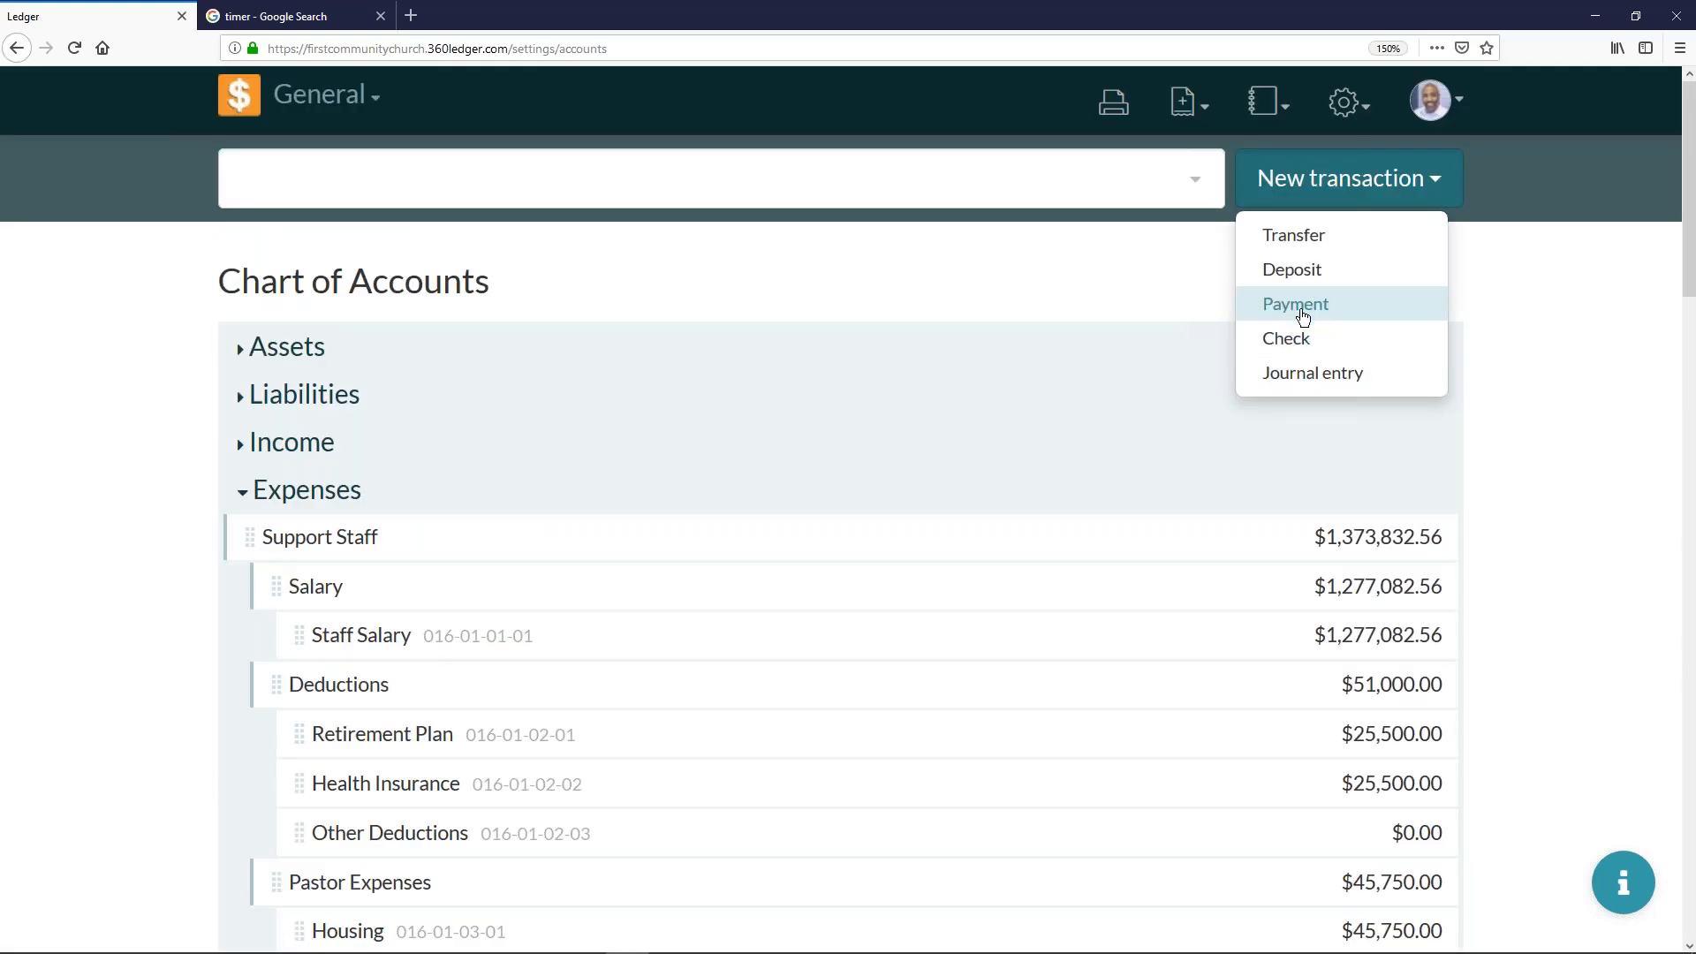
left_click(1263, 373)
left_click(684, 236)
type("Bank Fee")
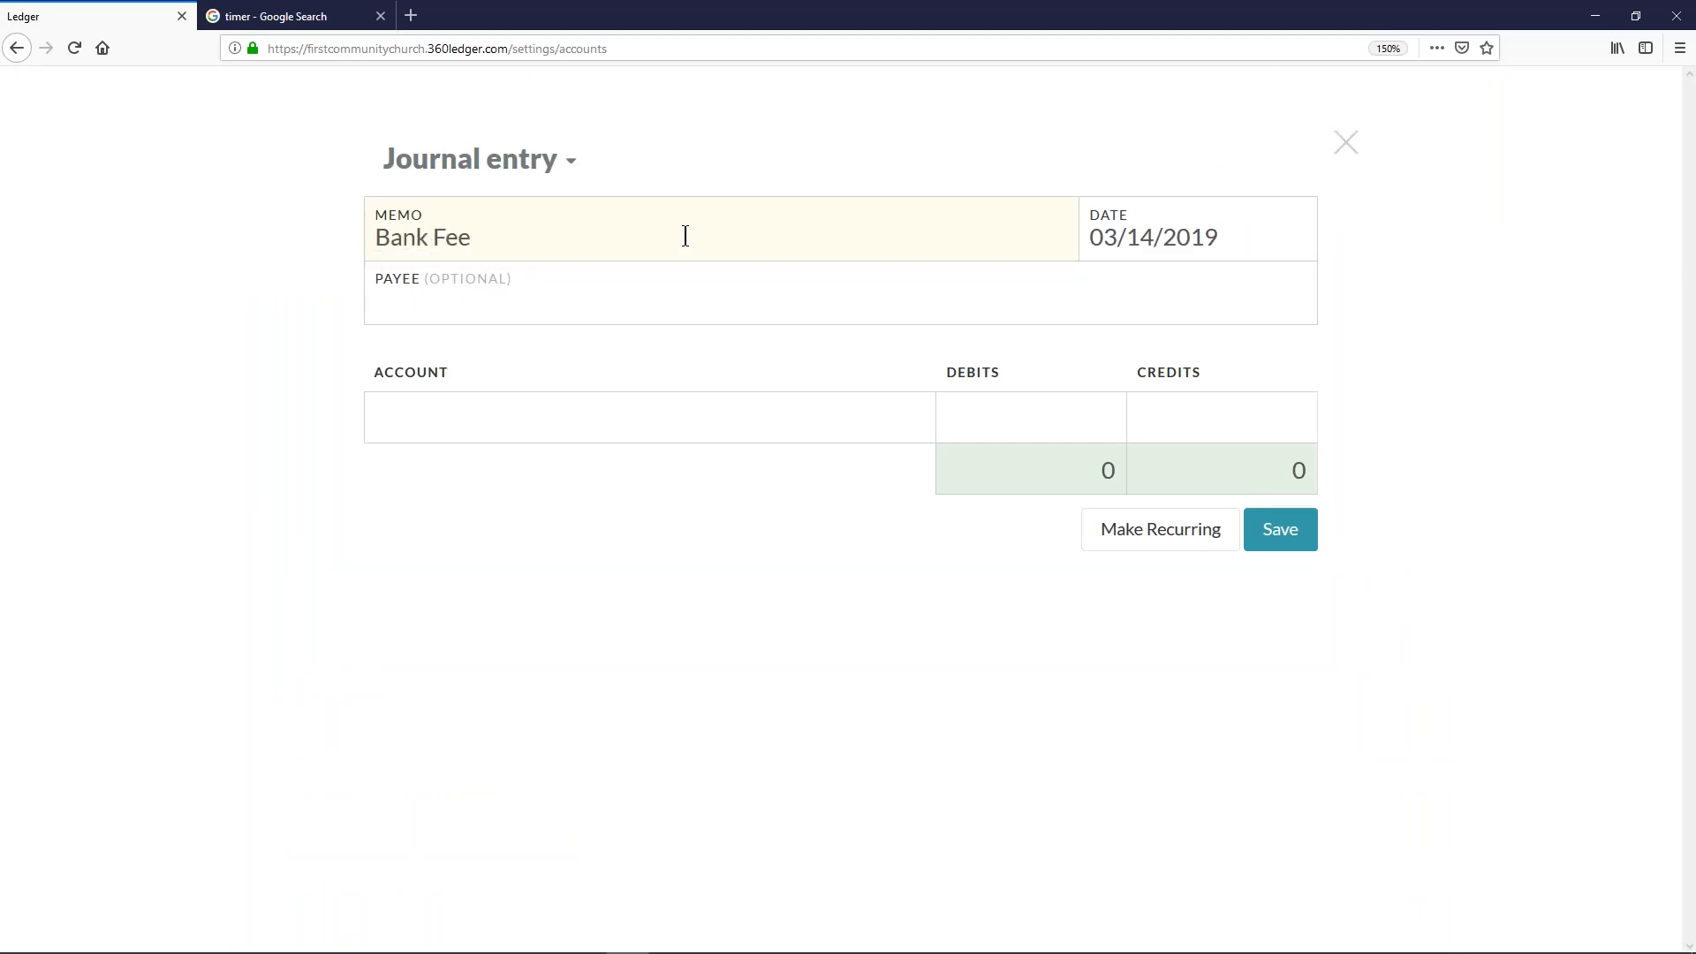
type("s For Feb.")
- Add Central Trust Checking and Bank Fees as the two account lines of the journal entry
left_click(447, 418)
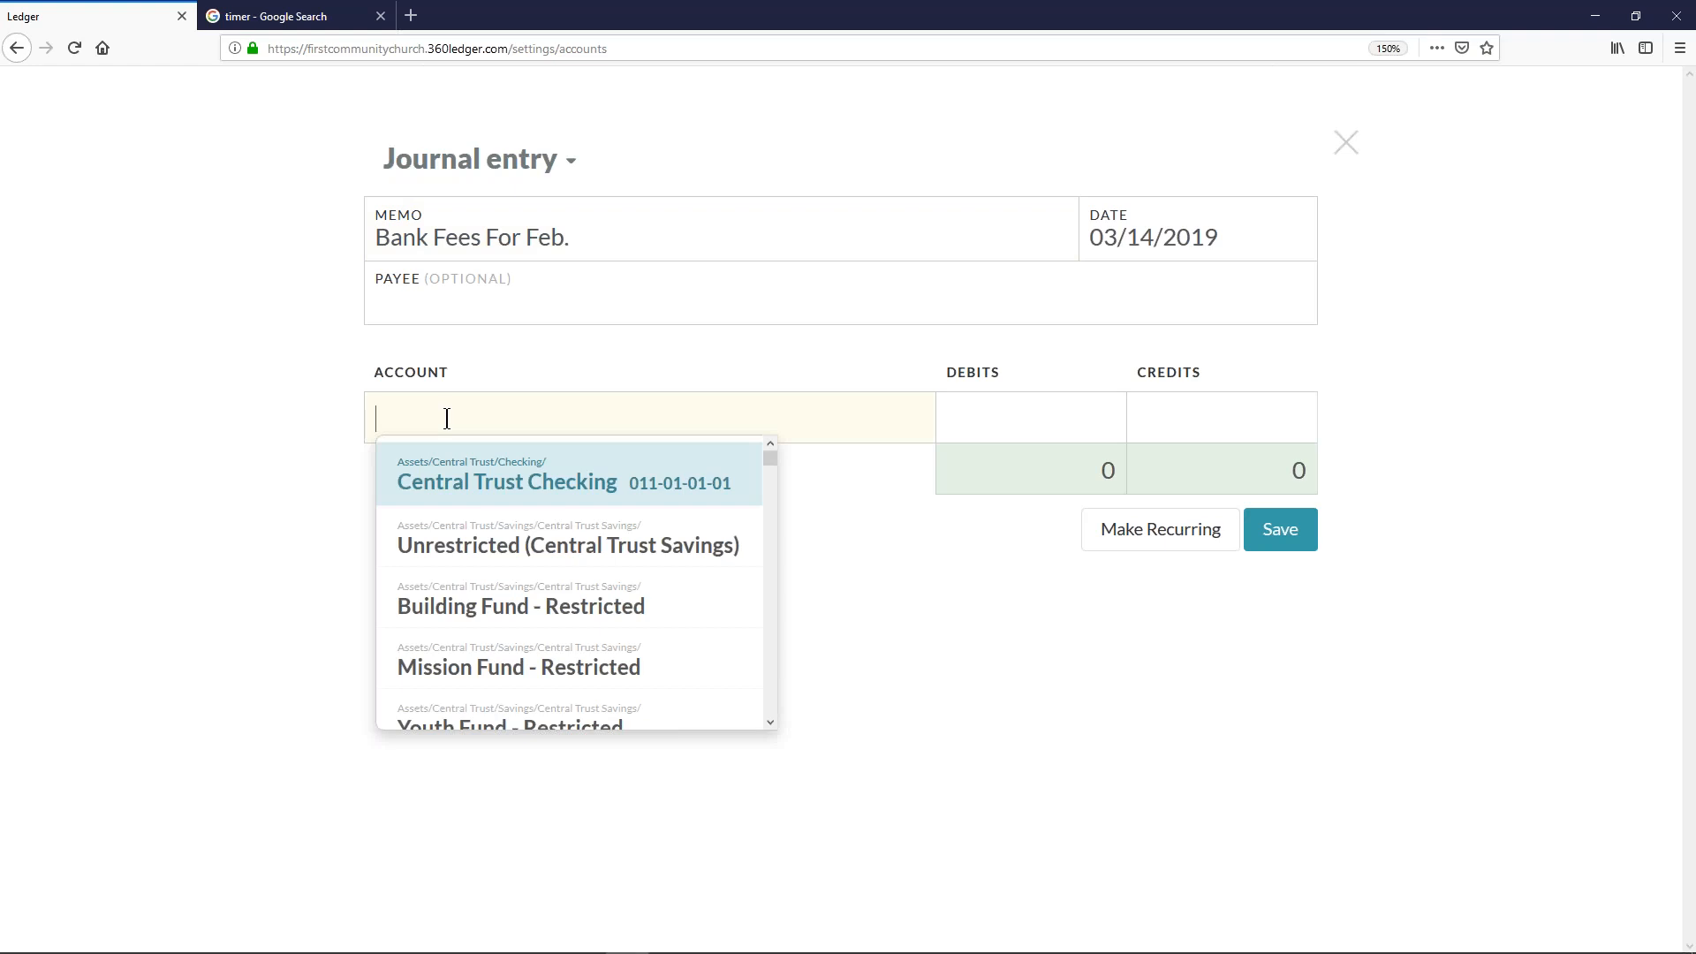
left_click(551, 481)
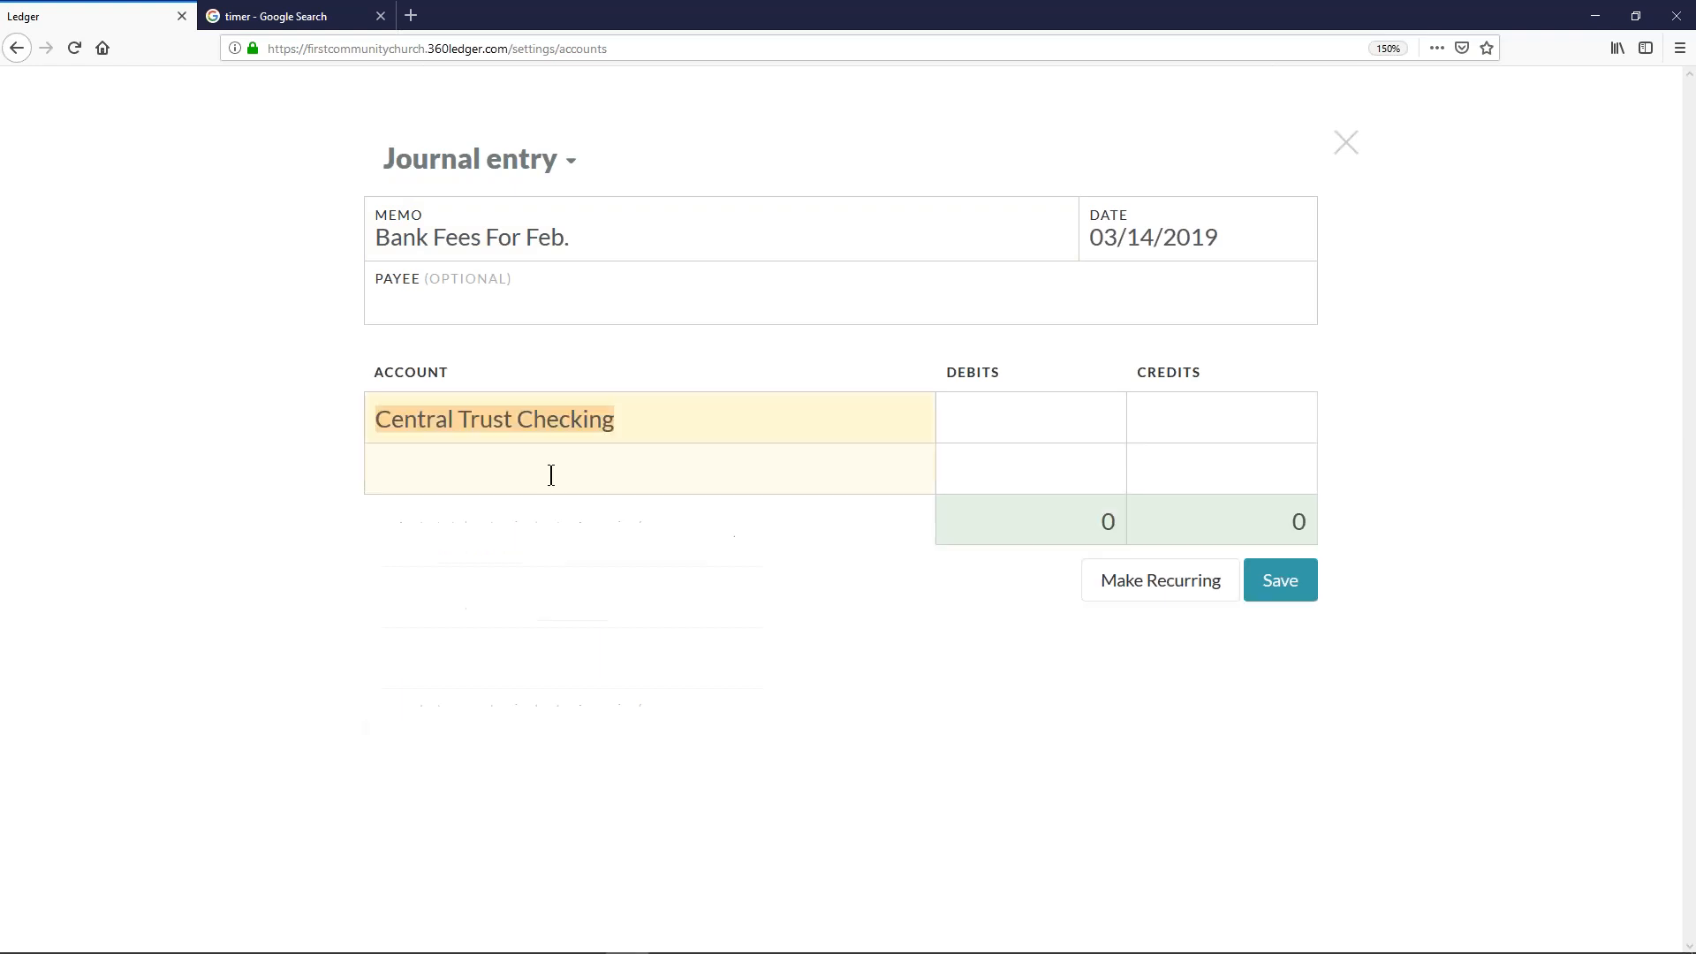
type("bank")
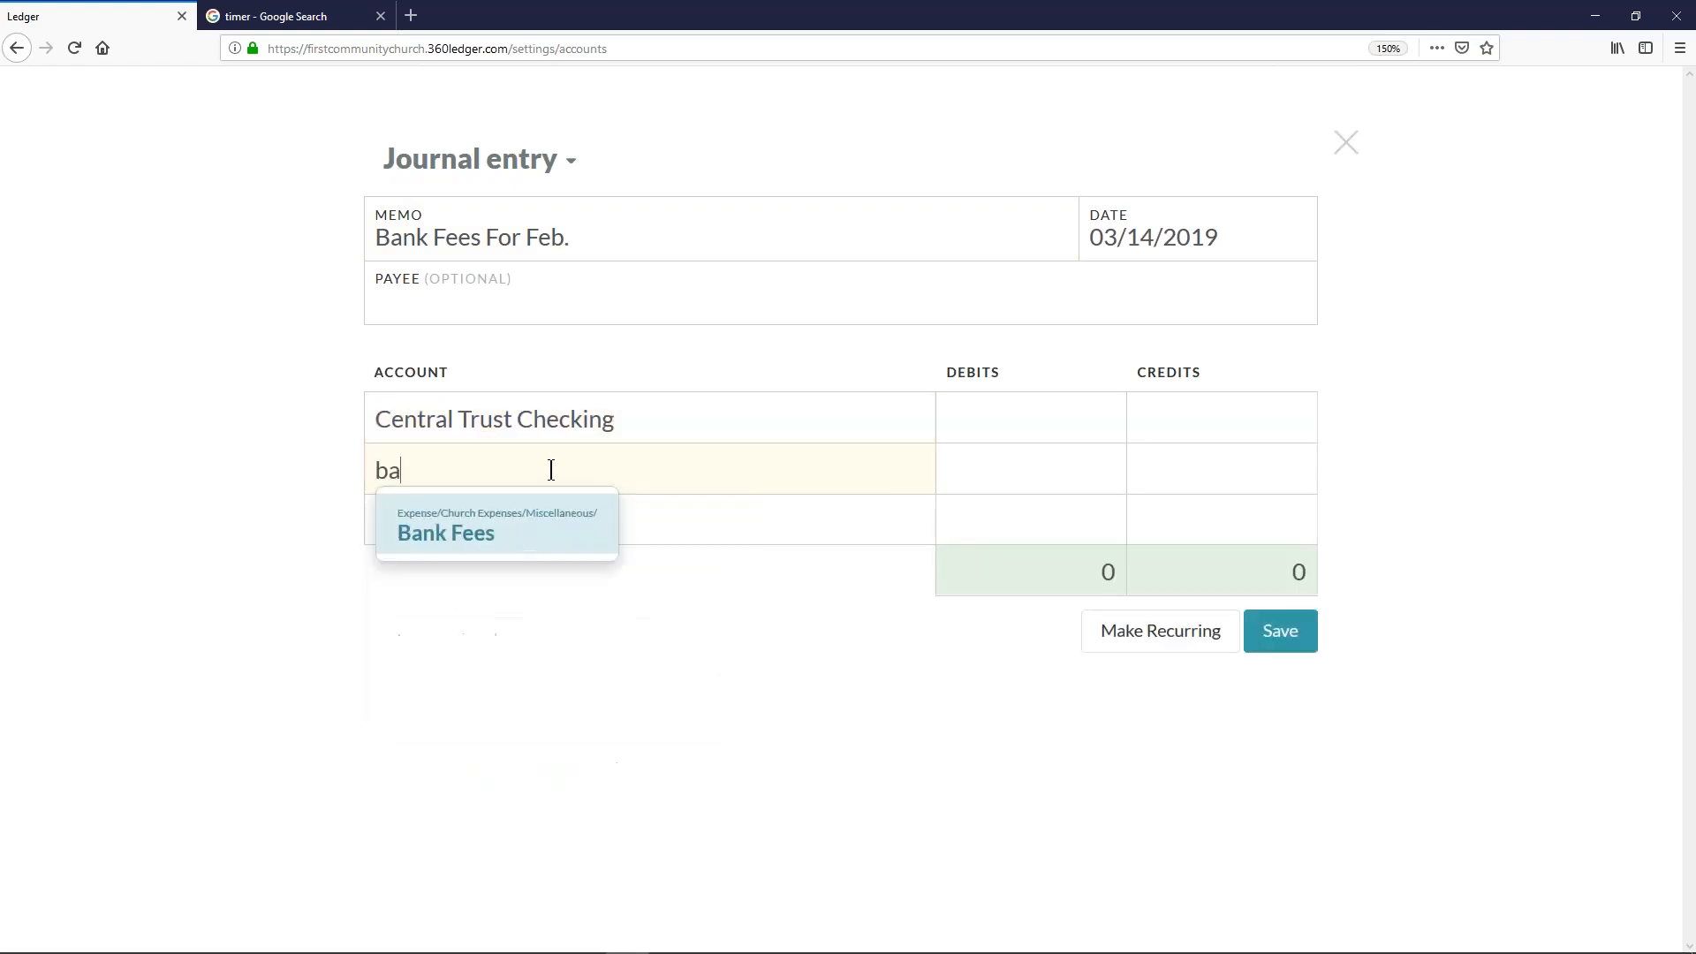
left_click(575, 533)
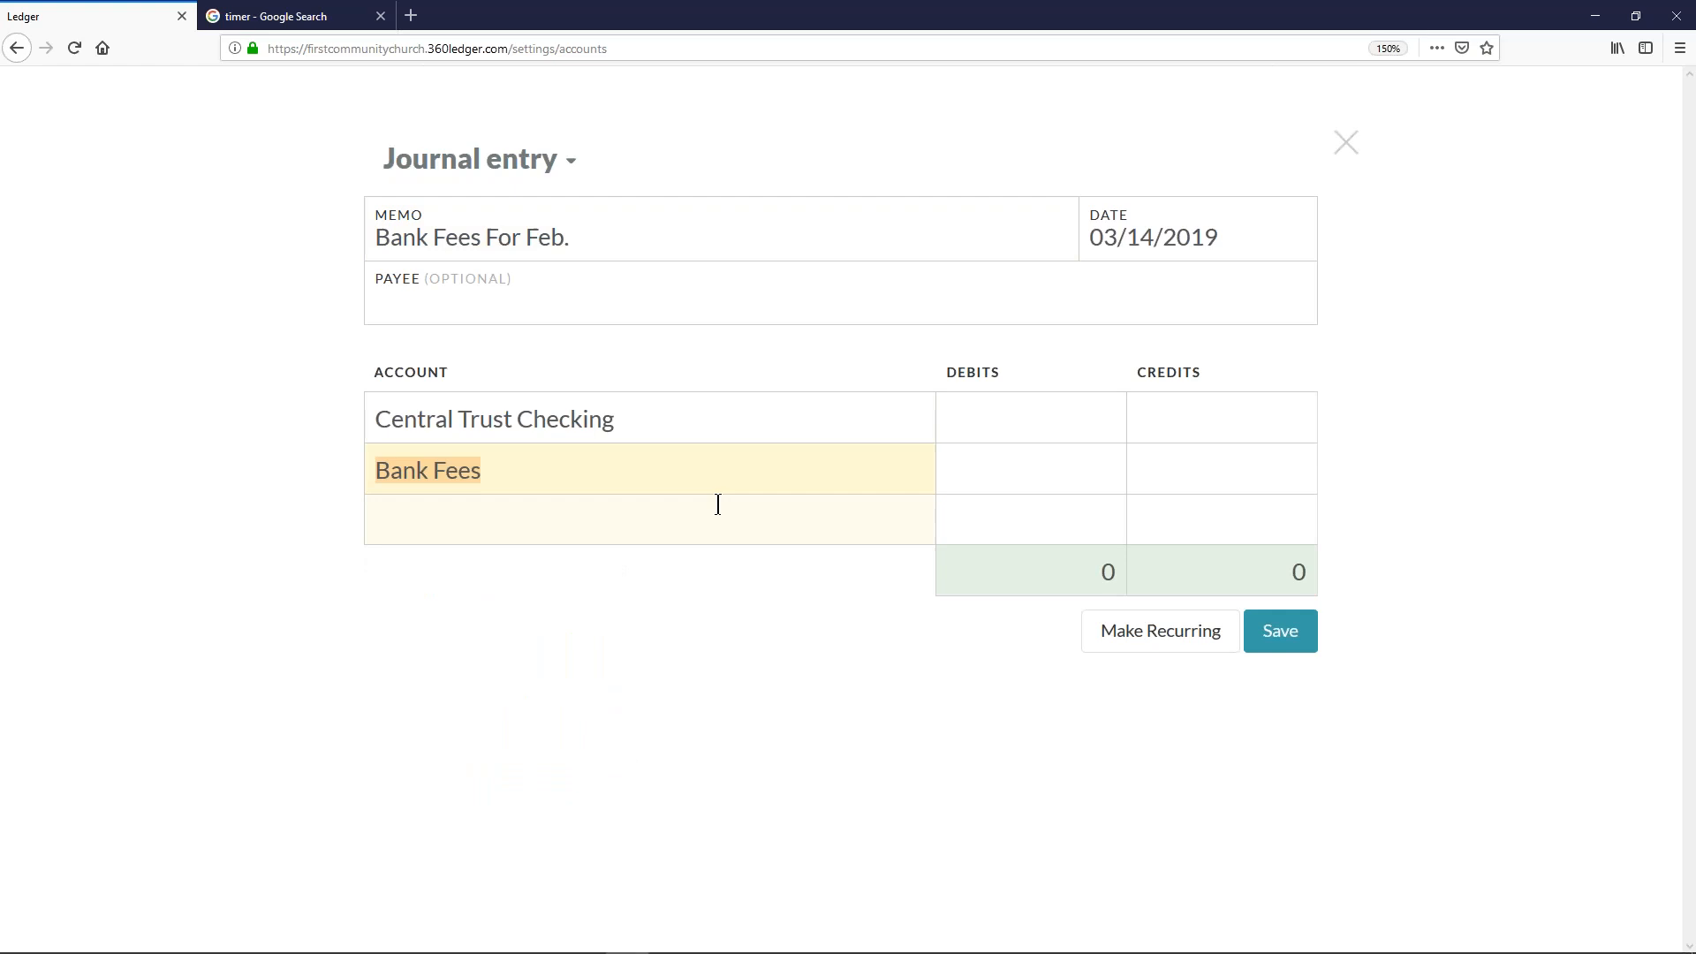
- Enter a 7.99 credit for Central Trust Checking and a 7.99 debit for Bank Fees
left_click(1175, 422)
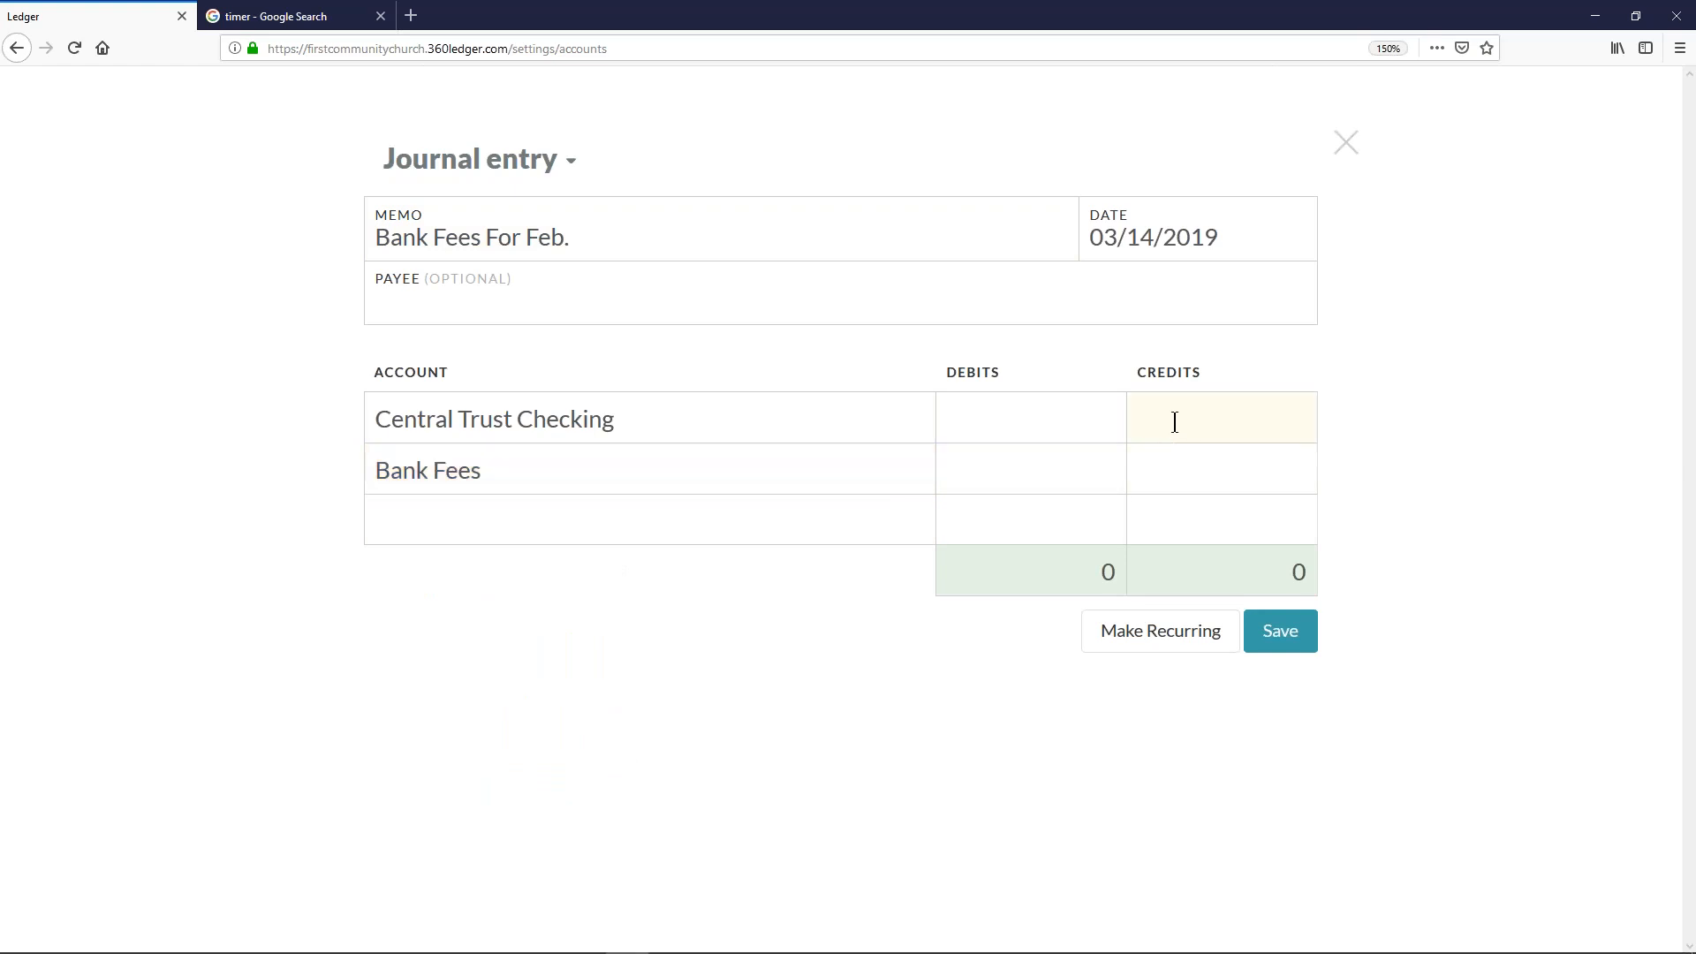
type("7.99")
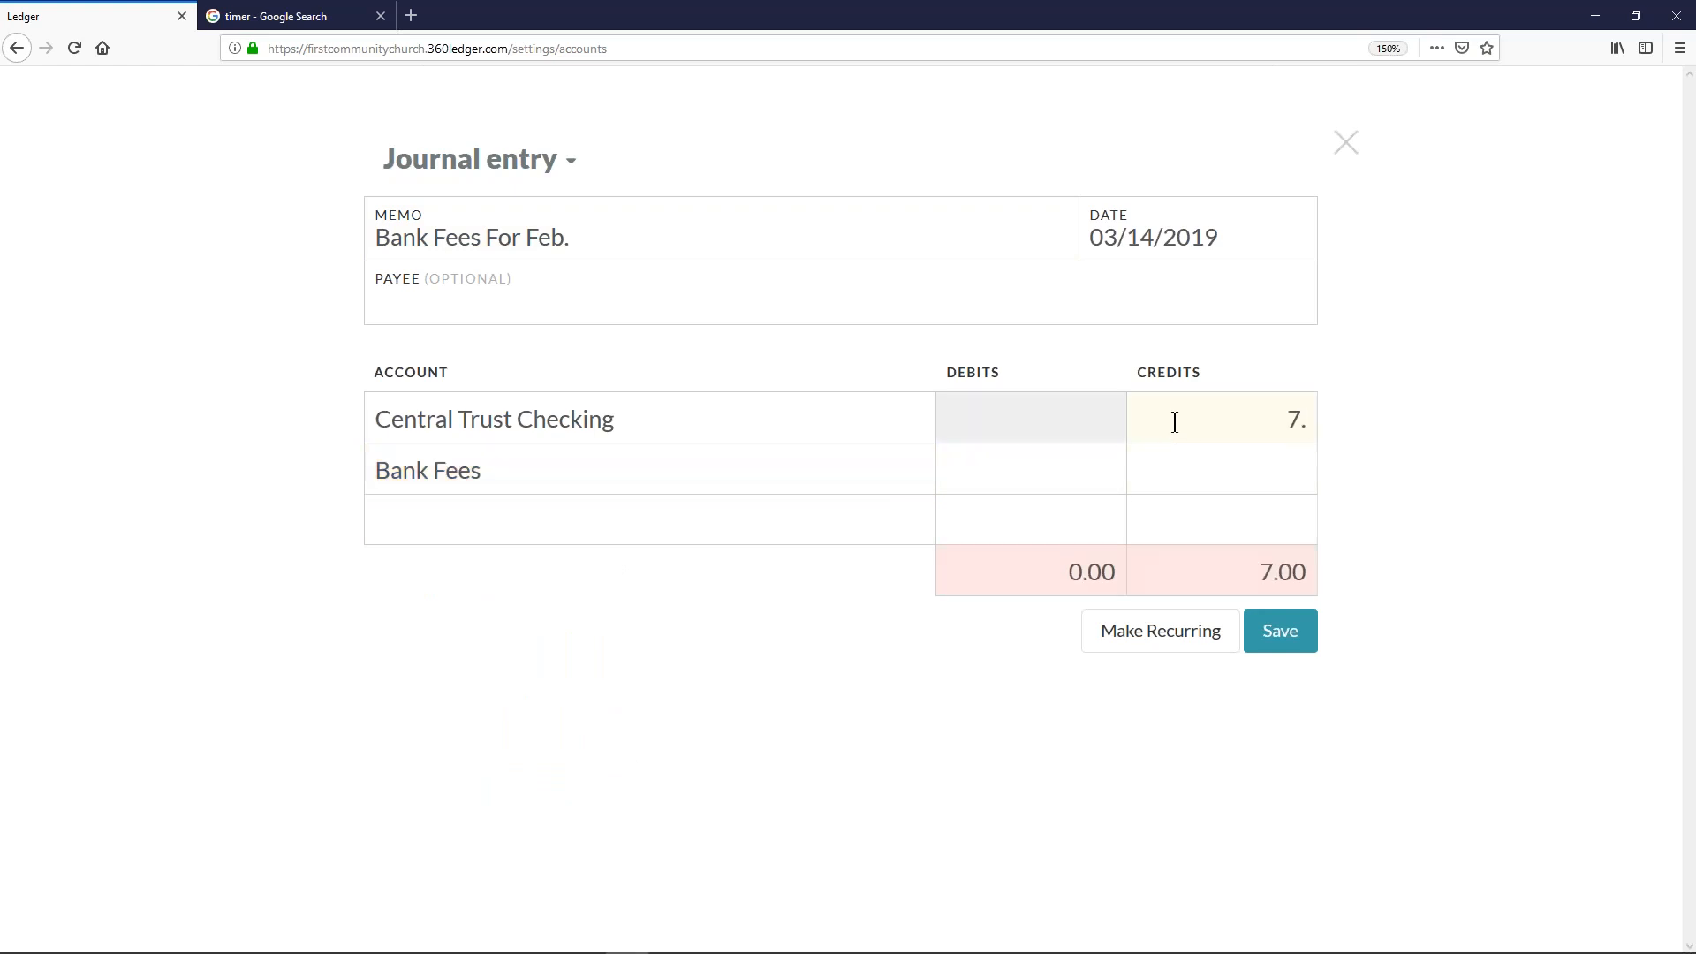
left_click(1087, 483)
type("7.99")
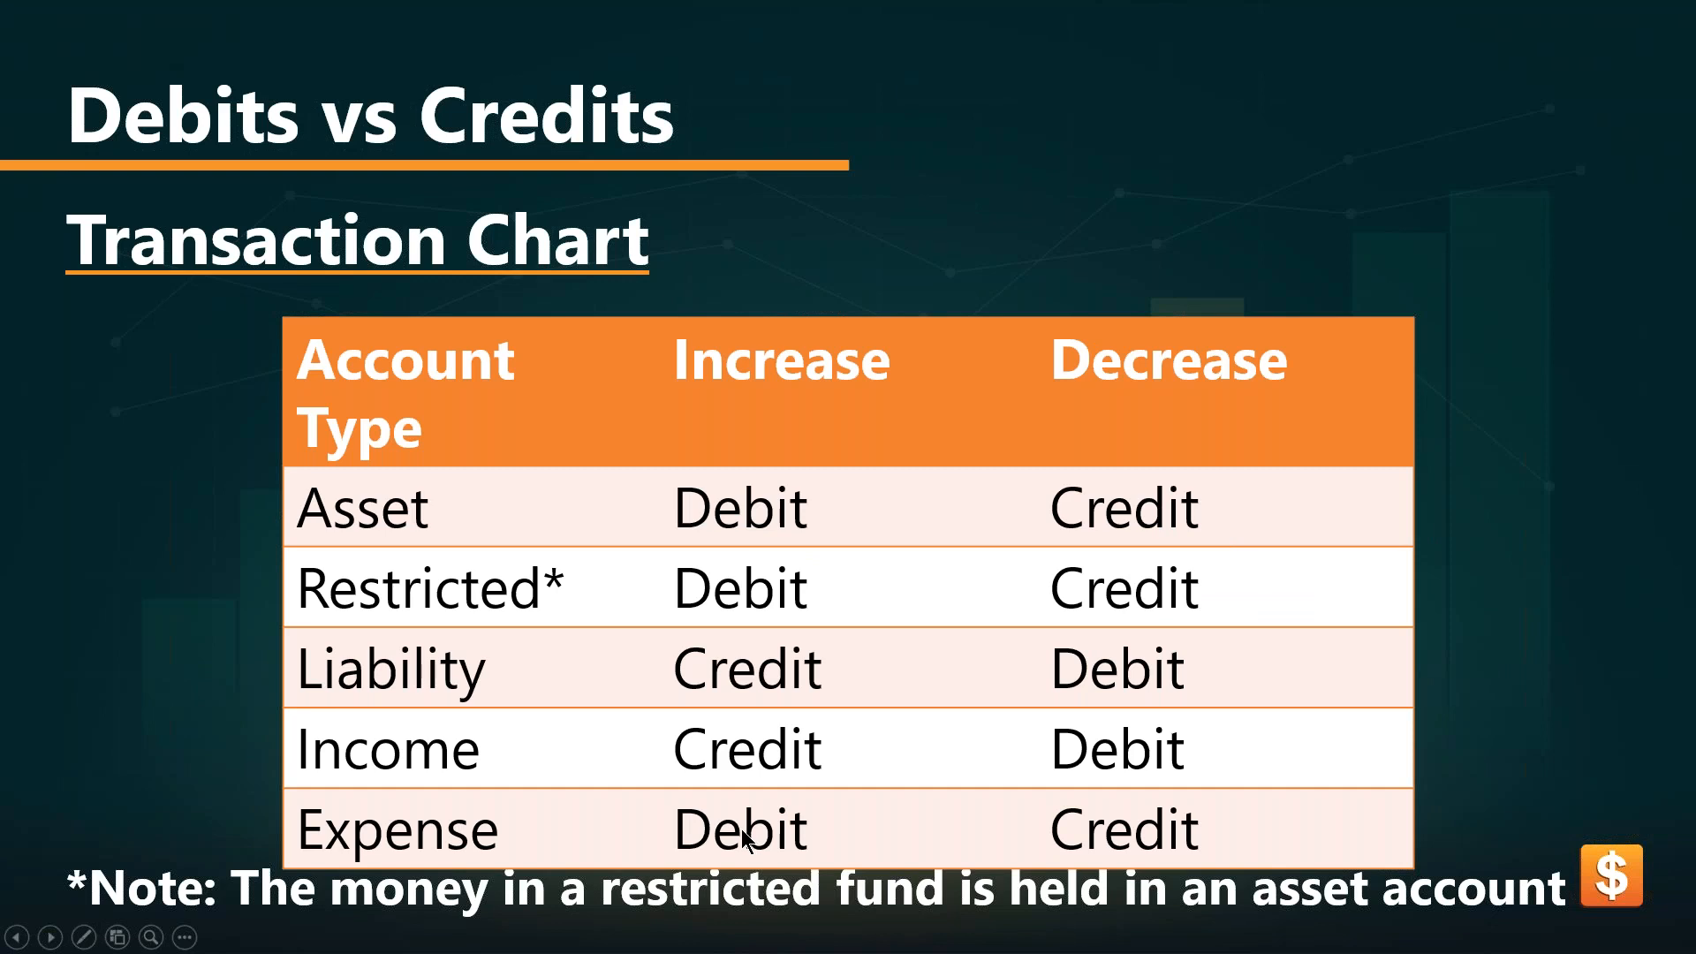
- Switch back to the ledger in Firefox and save the bank fees journal entry
key("alt+Tab")
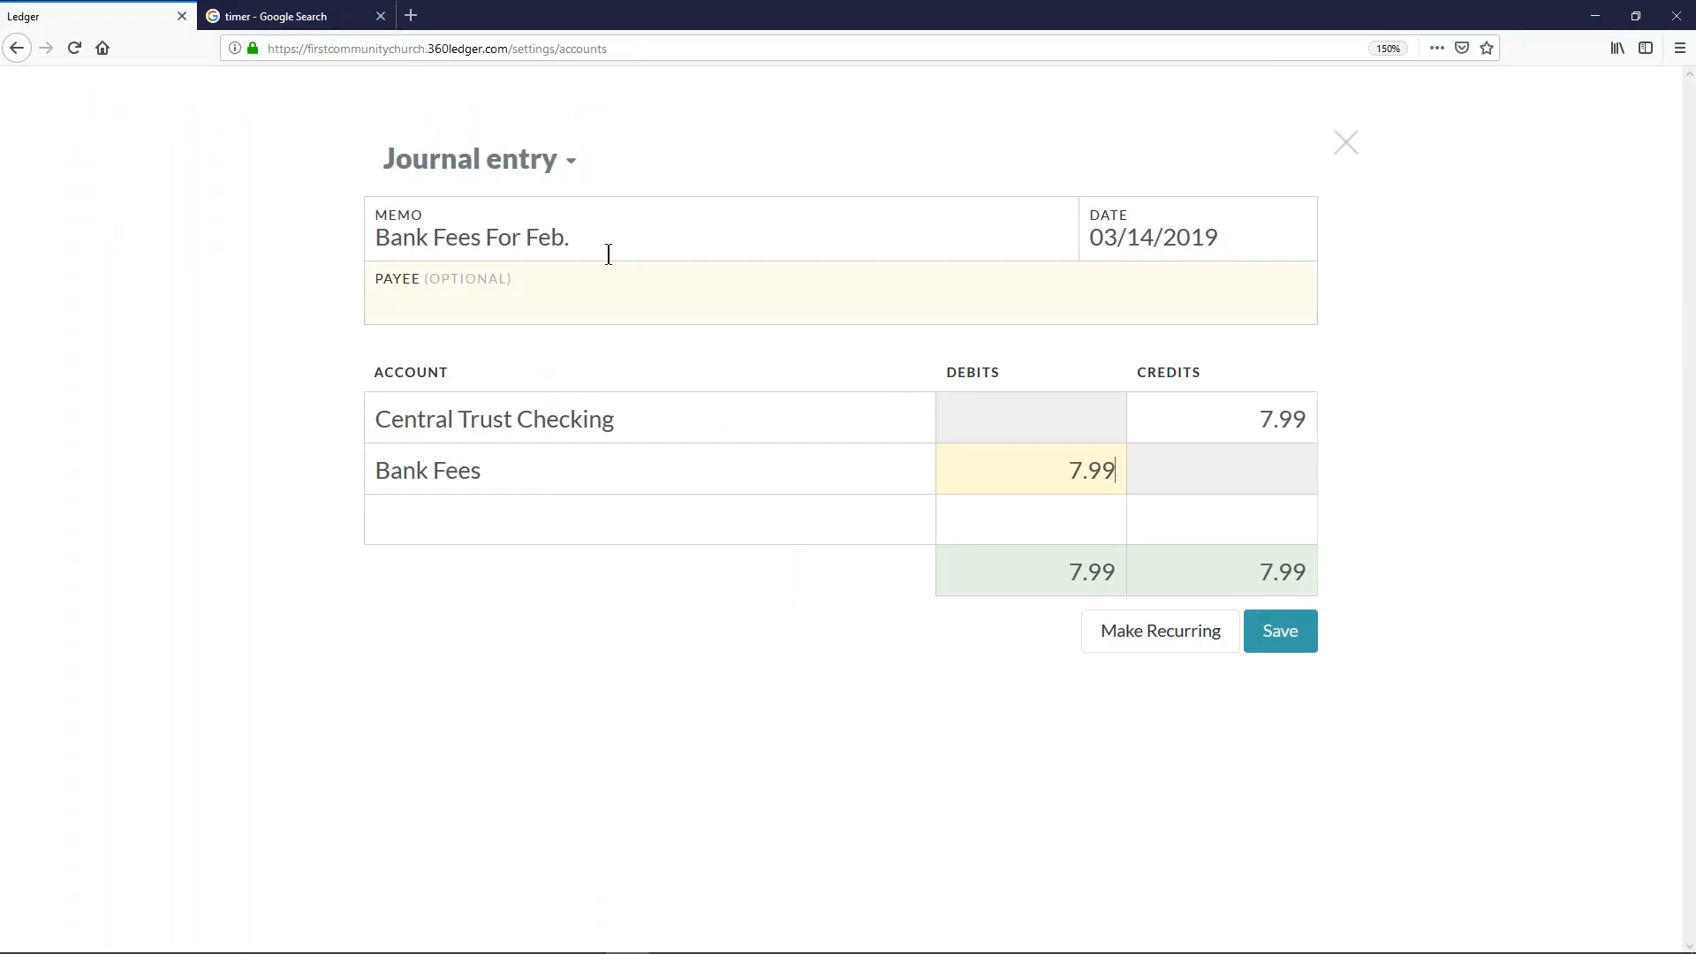
left_click(225, 331)
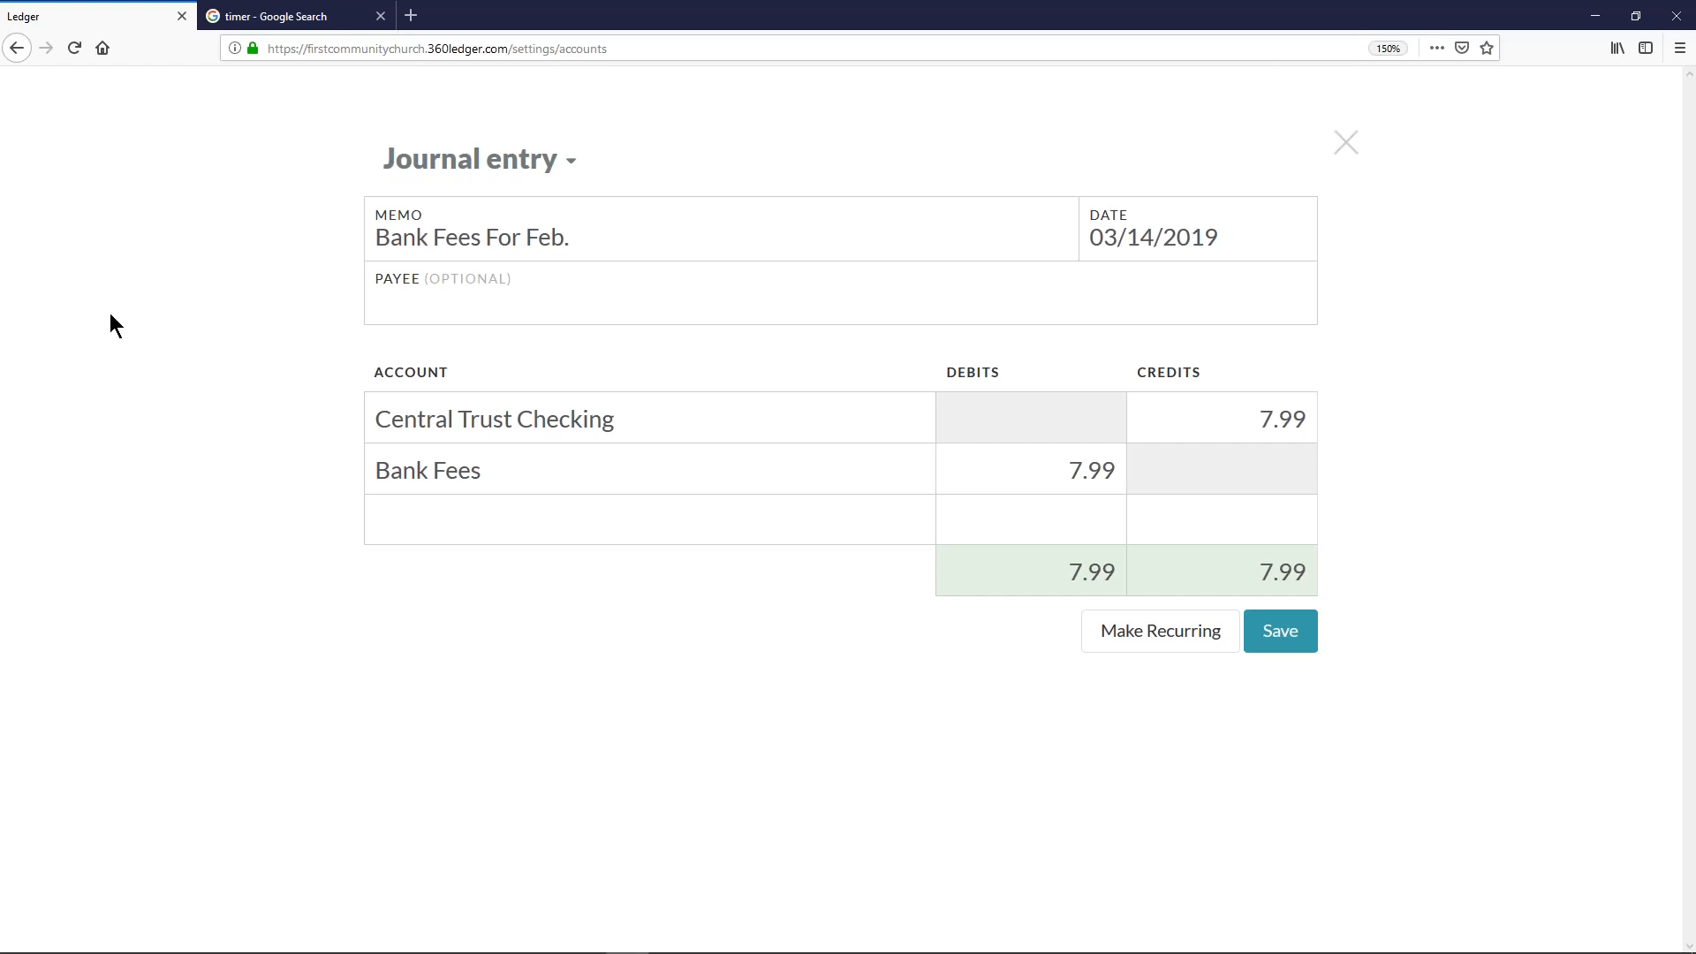
left_click(1263, 638)
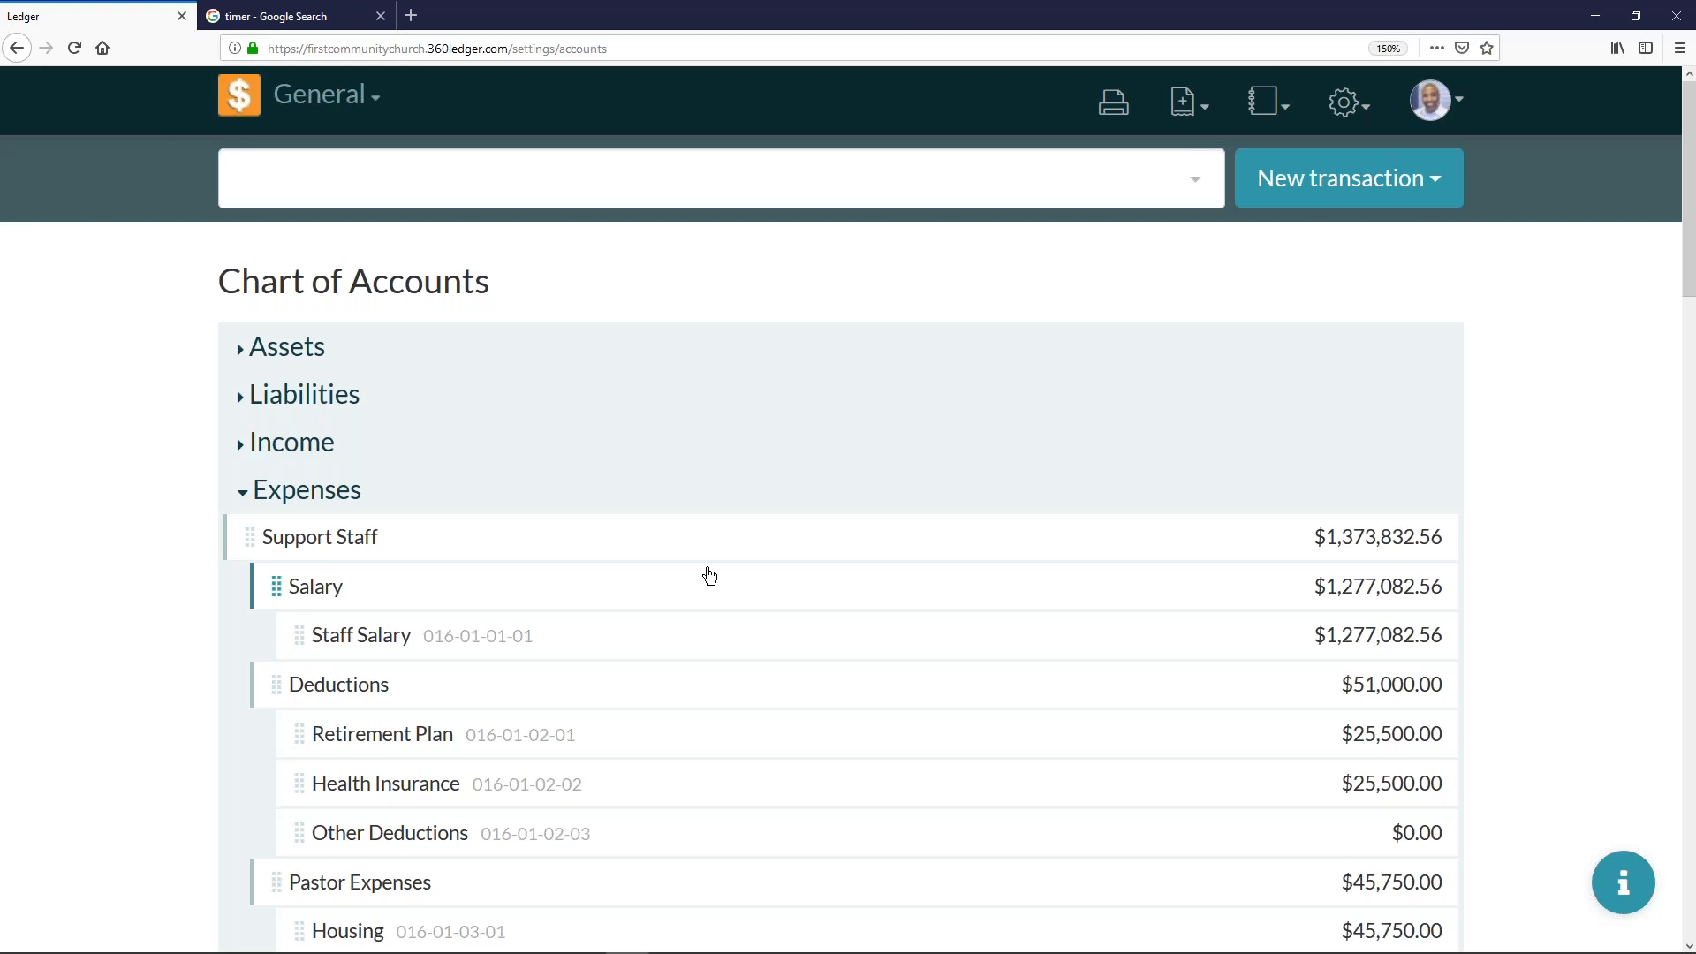
- Switch to the PowerPoint slide show displaying the Debits vs Credits transaction chart
key("alt+Tab")
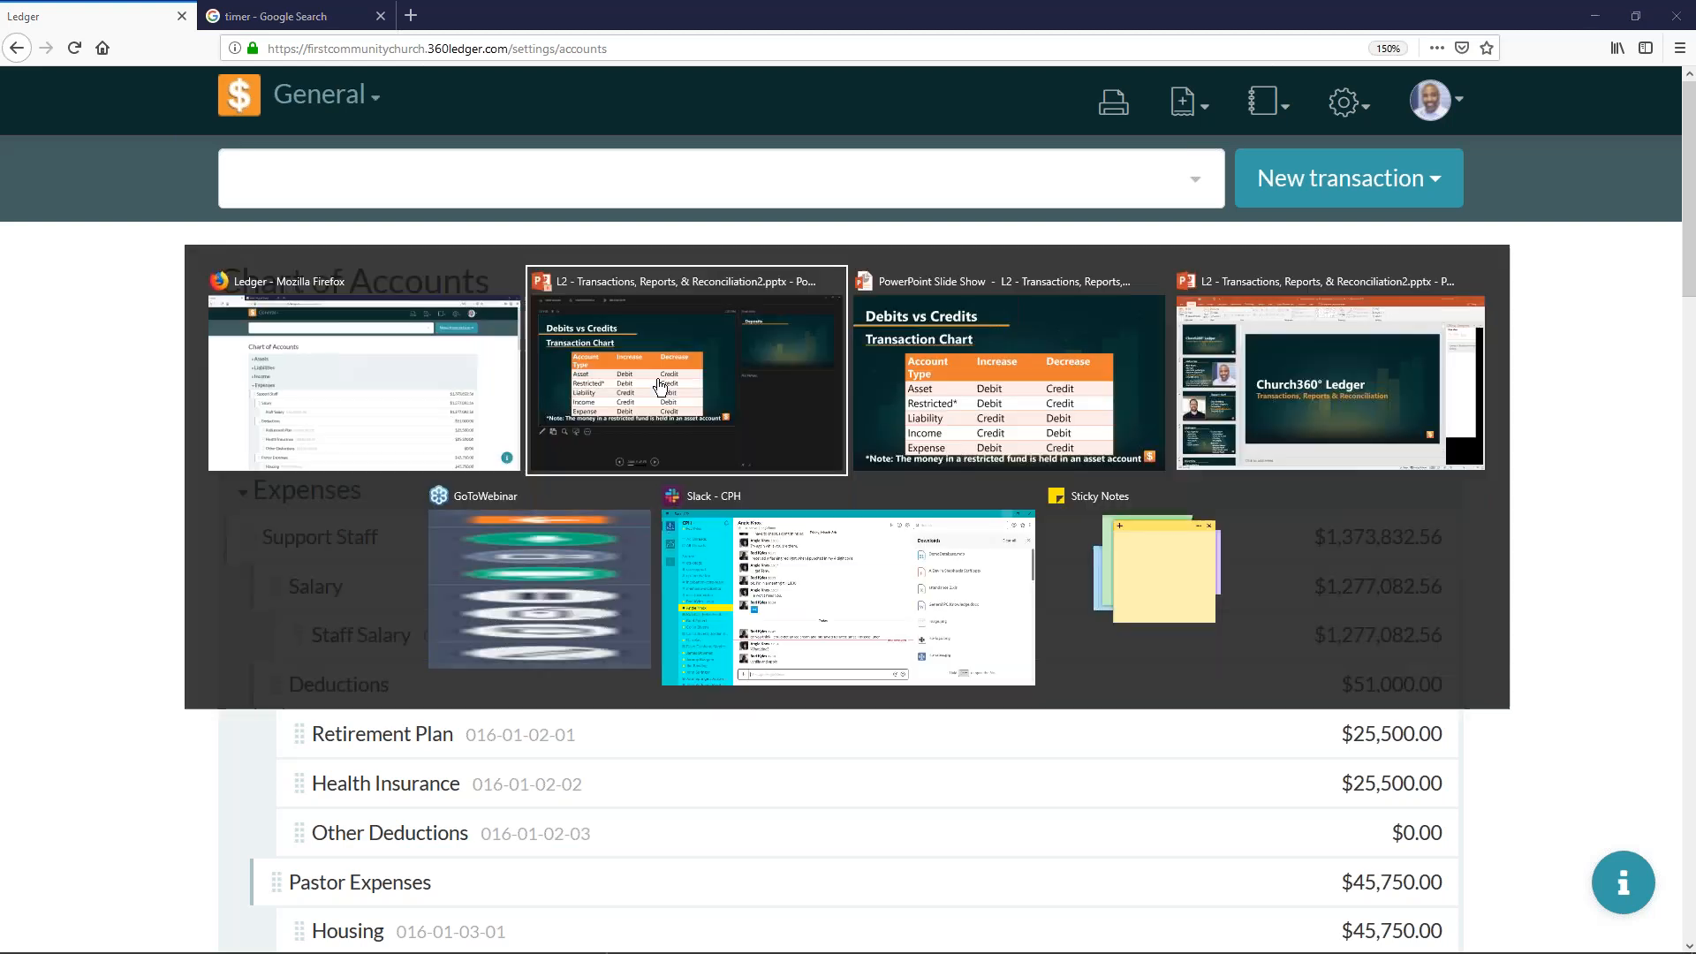
left_click(1074, 307)
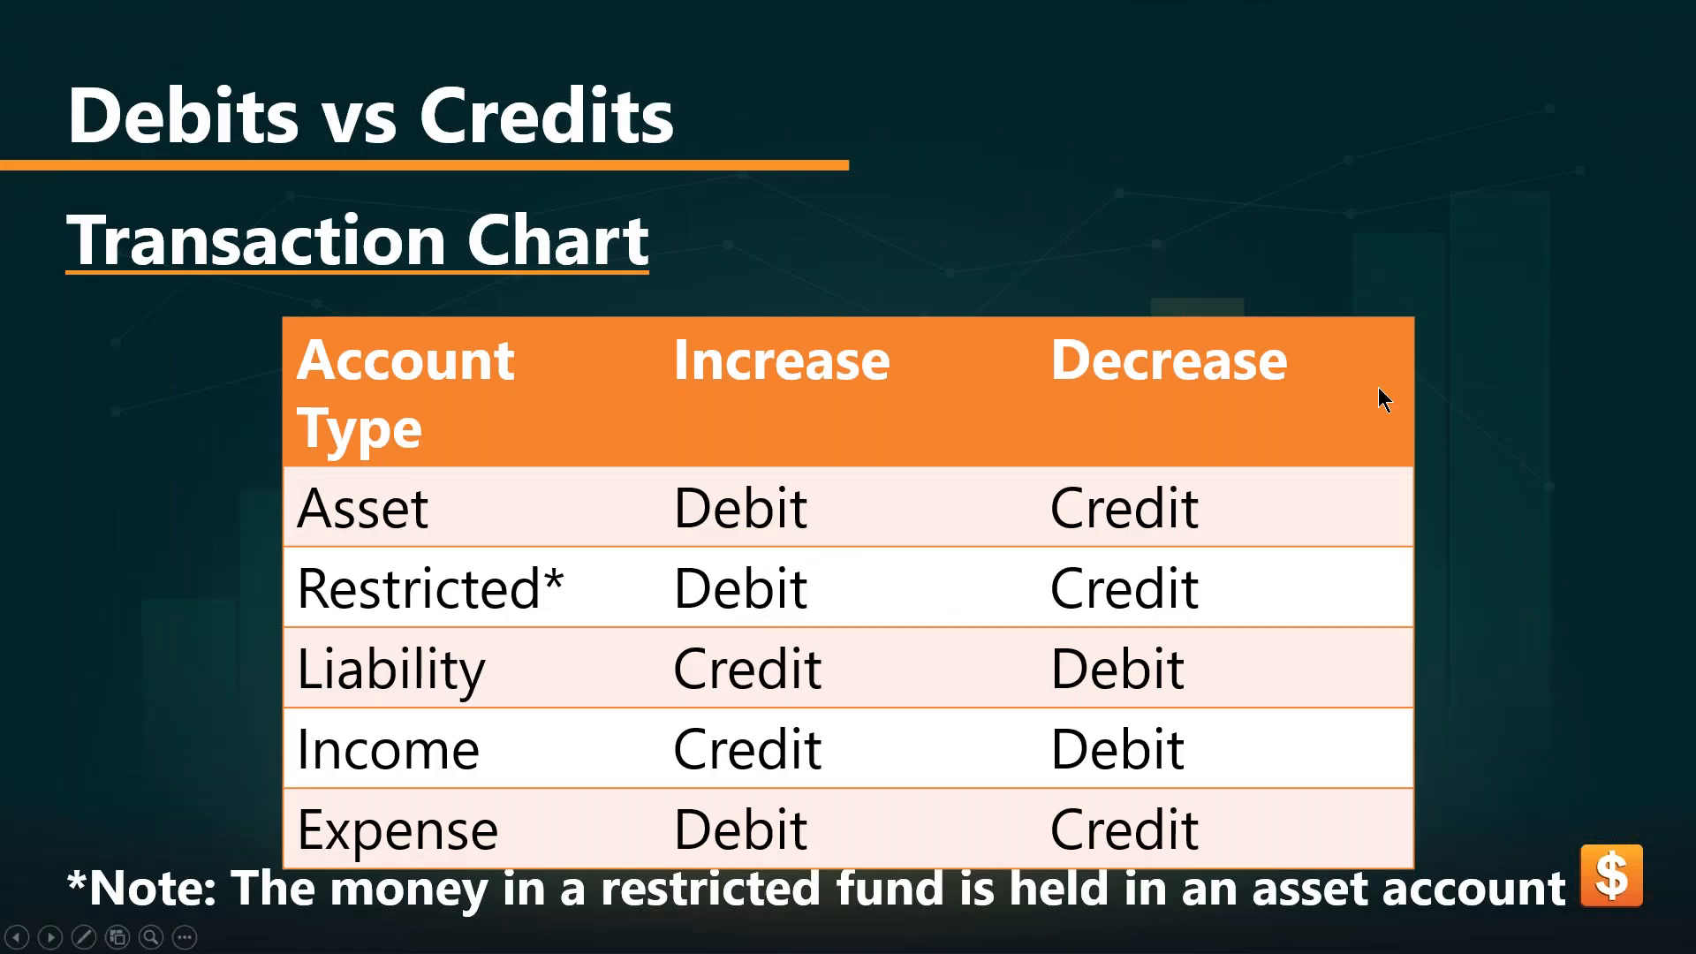
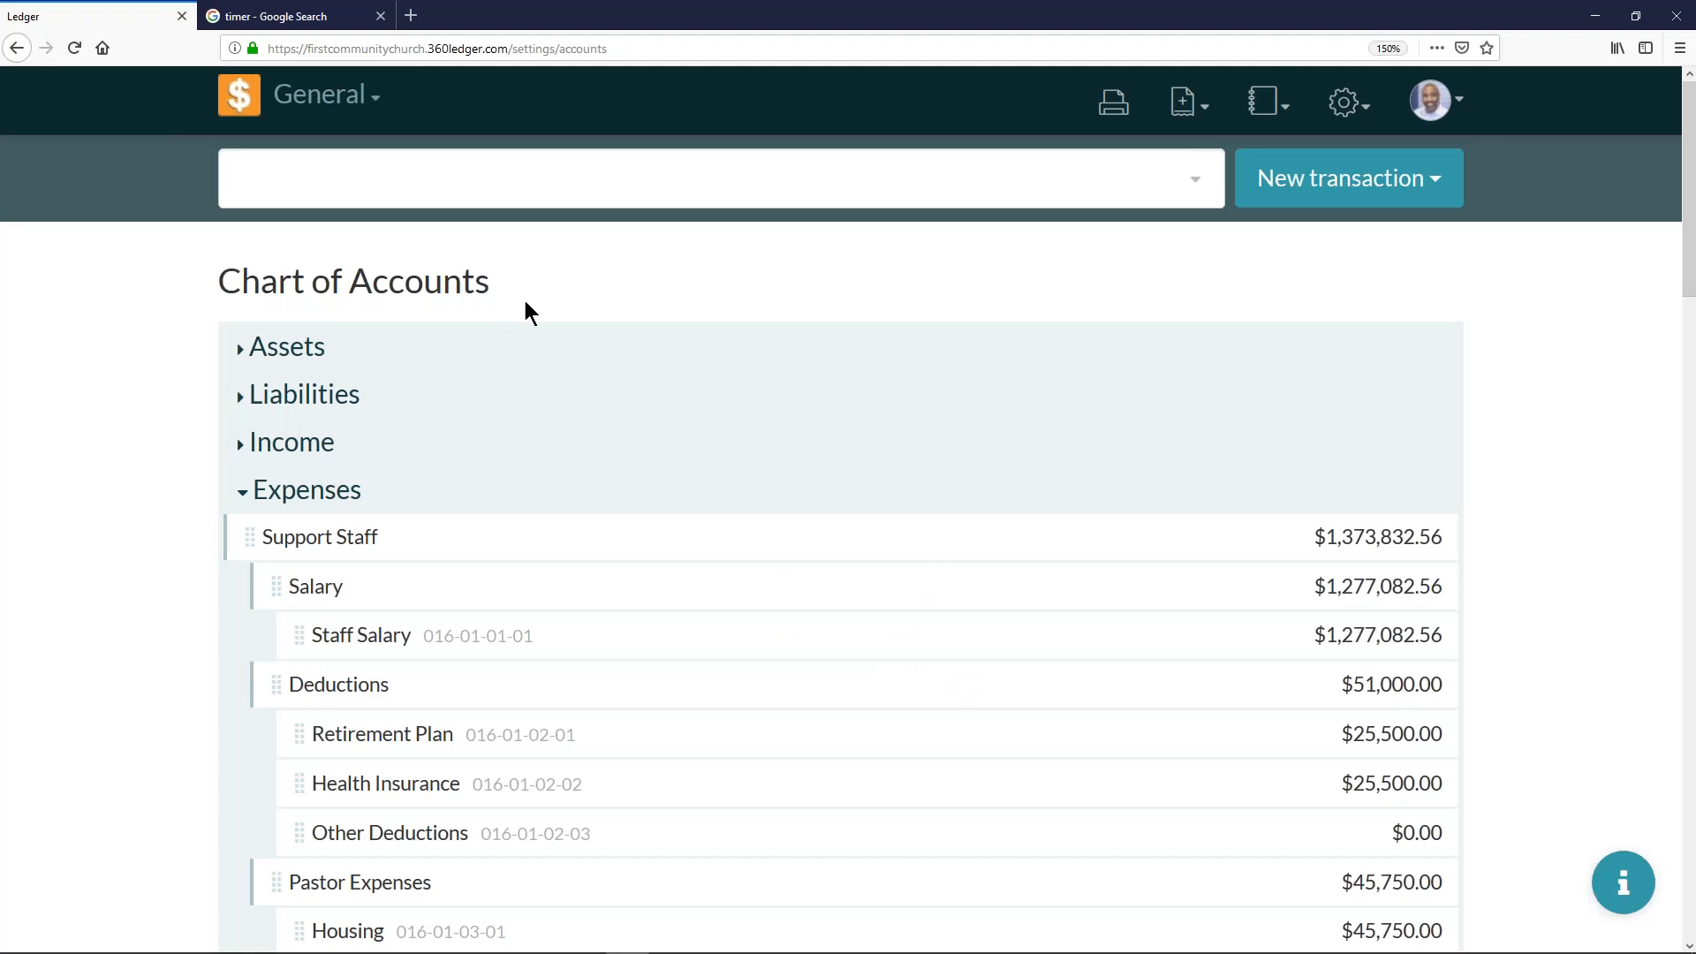
- From the home transaction list, open check #1234 to Ameren Electric for the Feb. Electric Bill and void it
left_click(242, 107)
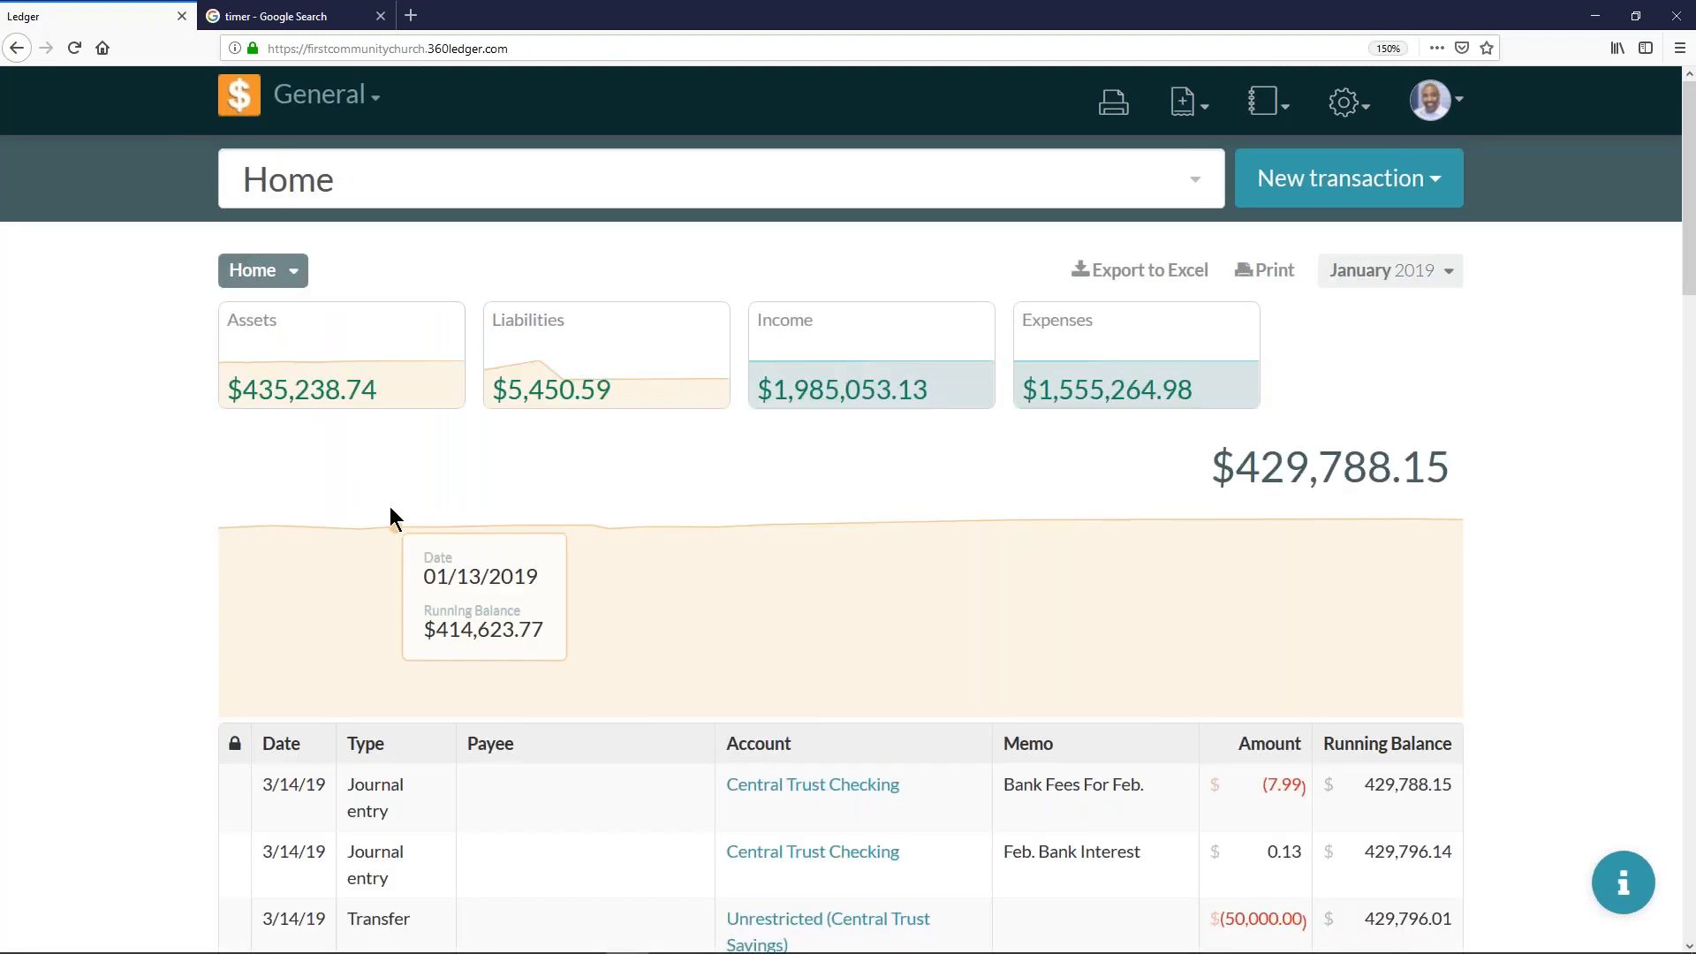
scroll(390, 506, "down", 7)
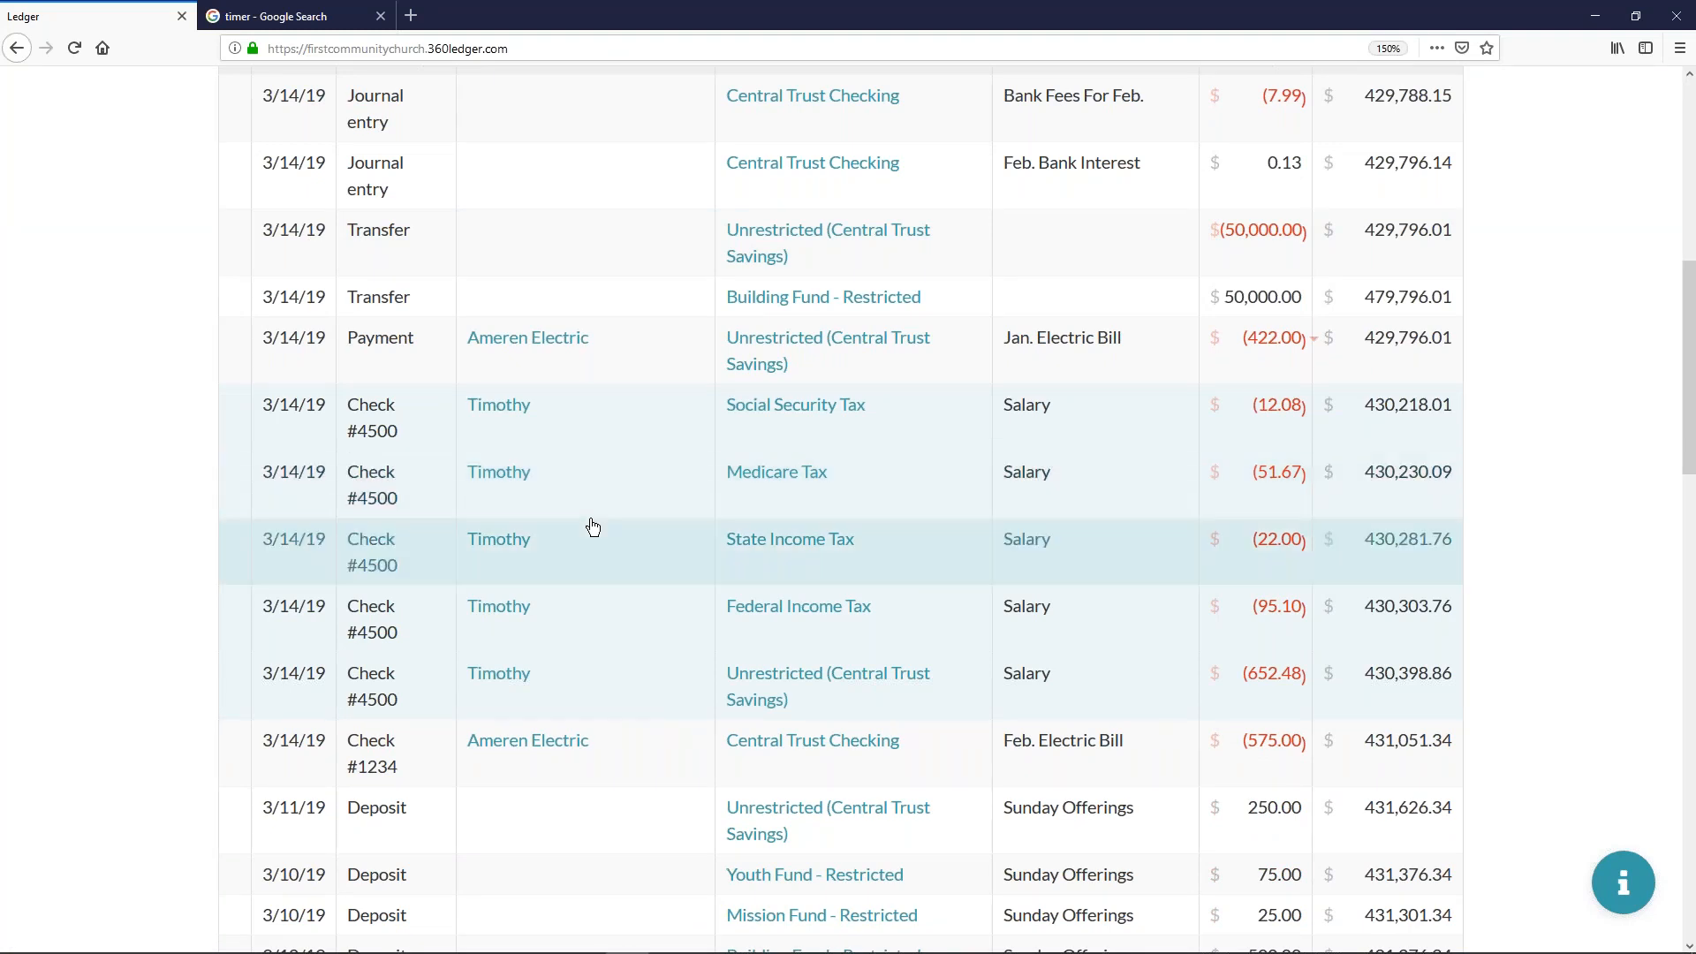
scroll(586, 527, "down", 3)
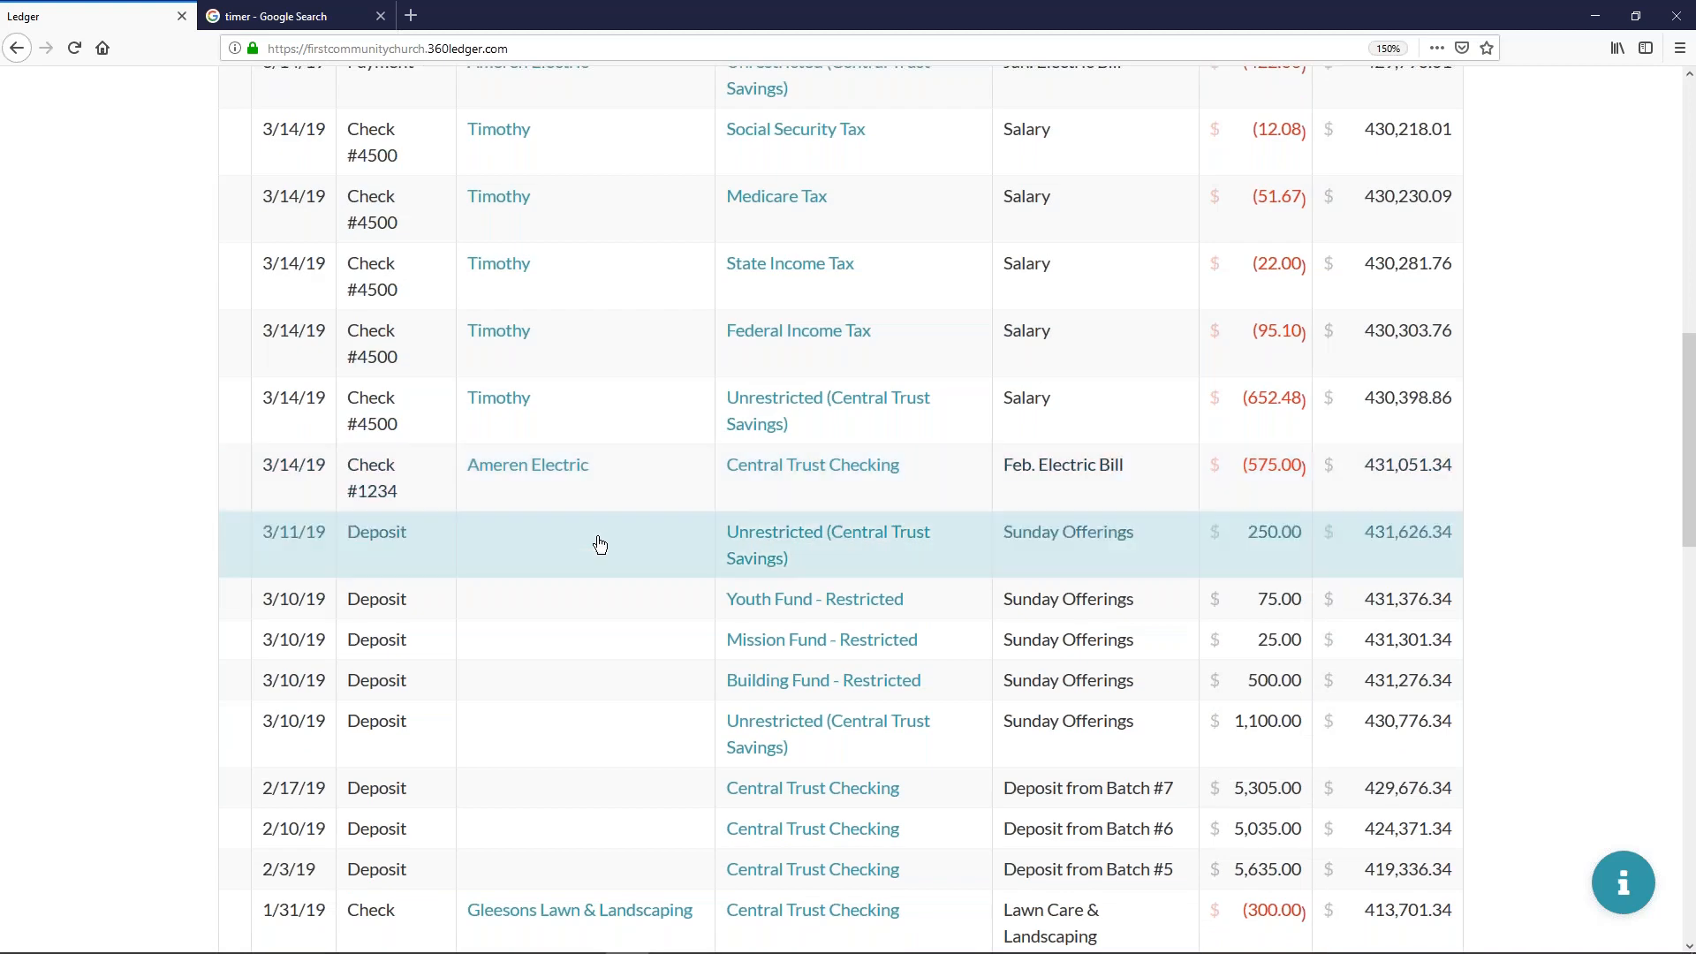
scroll(590, 534, "down", 2)
scroll(585, 494, "up", 2)
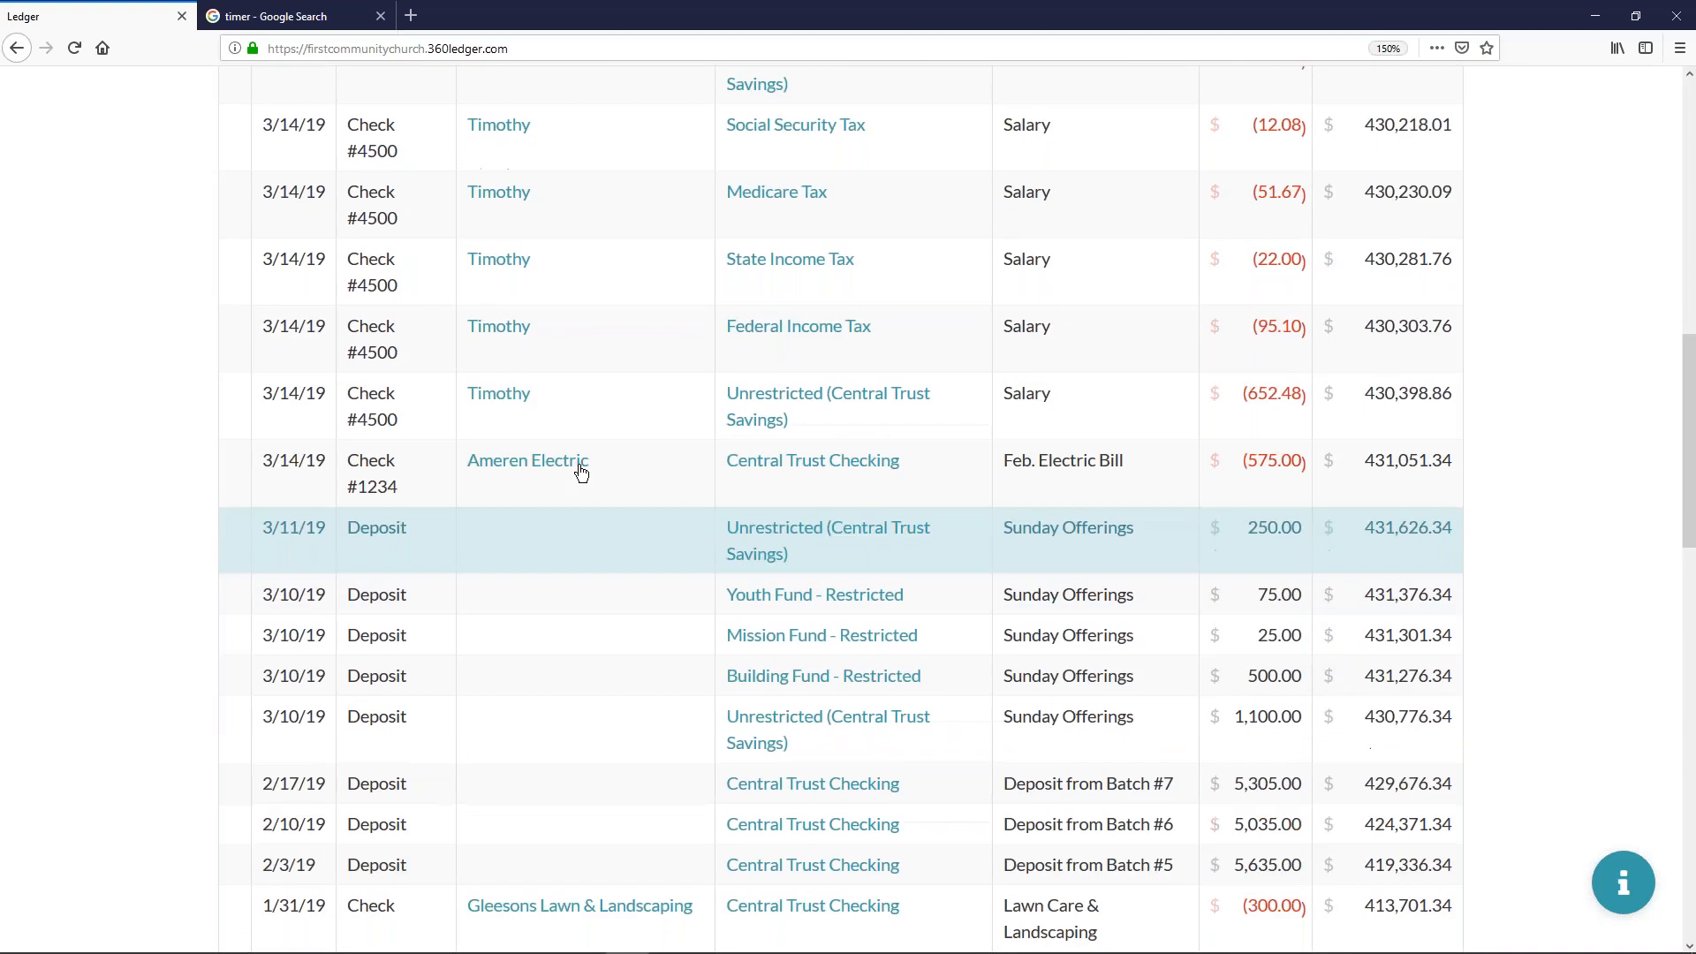
scroll(613, 473, "up", 4)
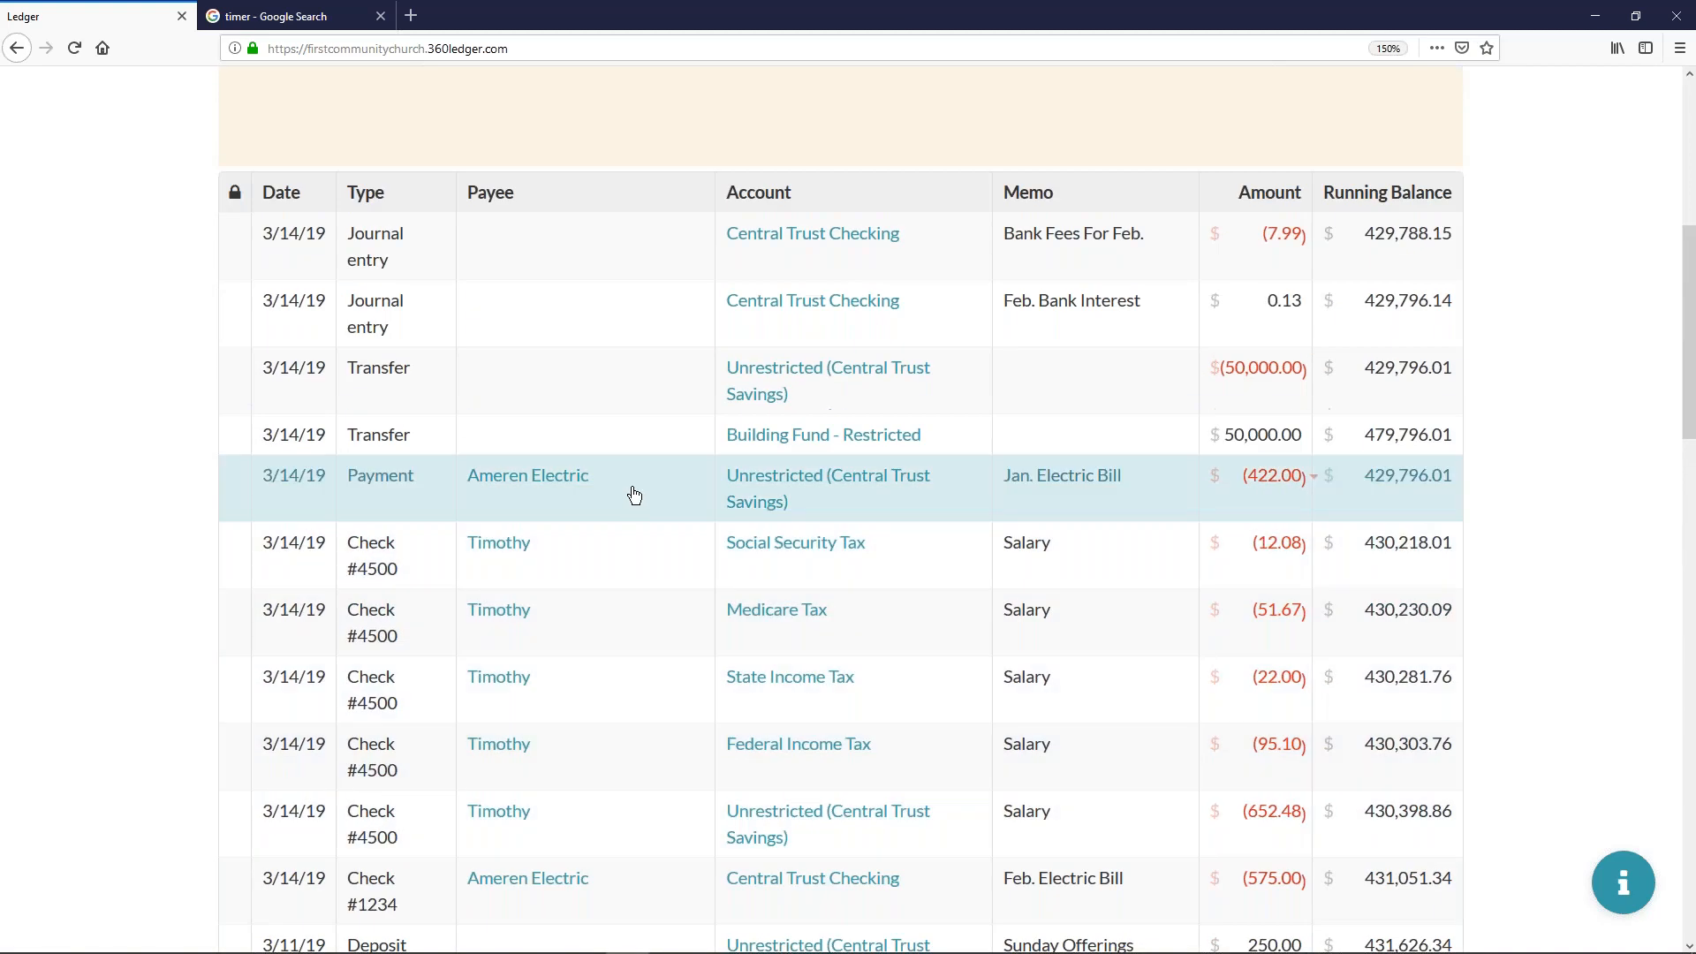
scroll(634, 495, "down", 2)
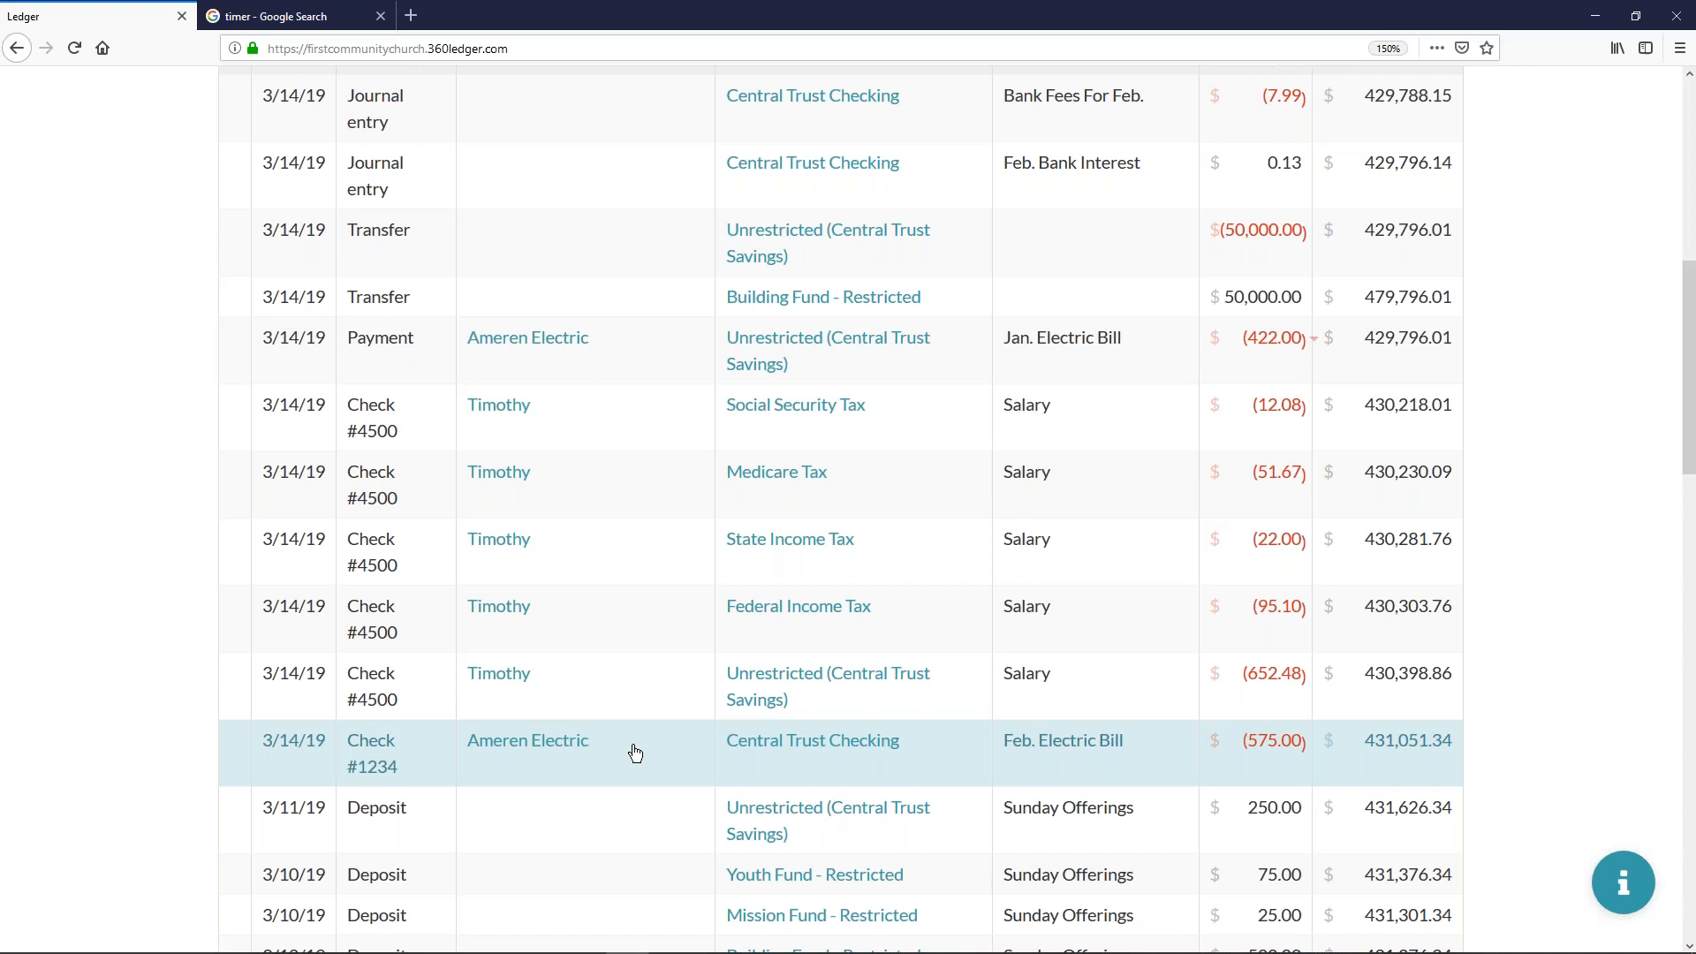
left_click(635, 752)
scroll(403, 668, "down", 3)
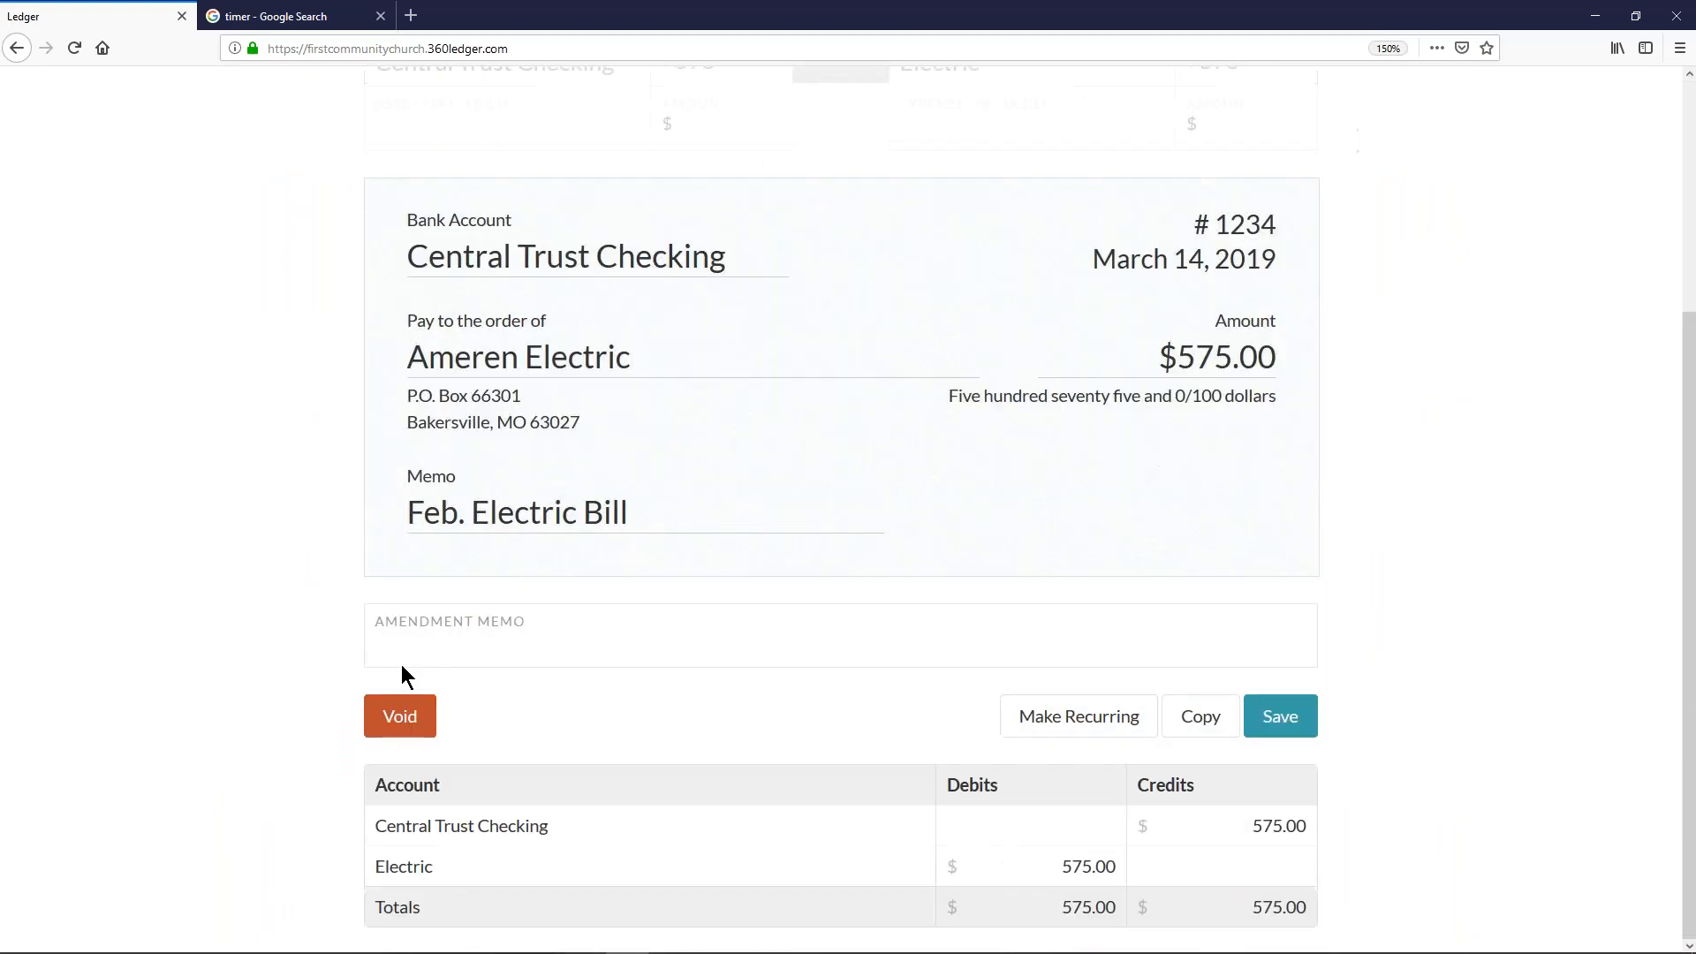
left_click(386, 723)
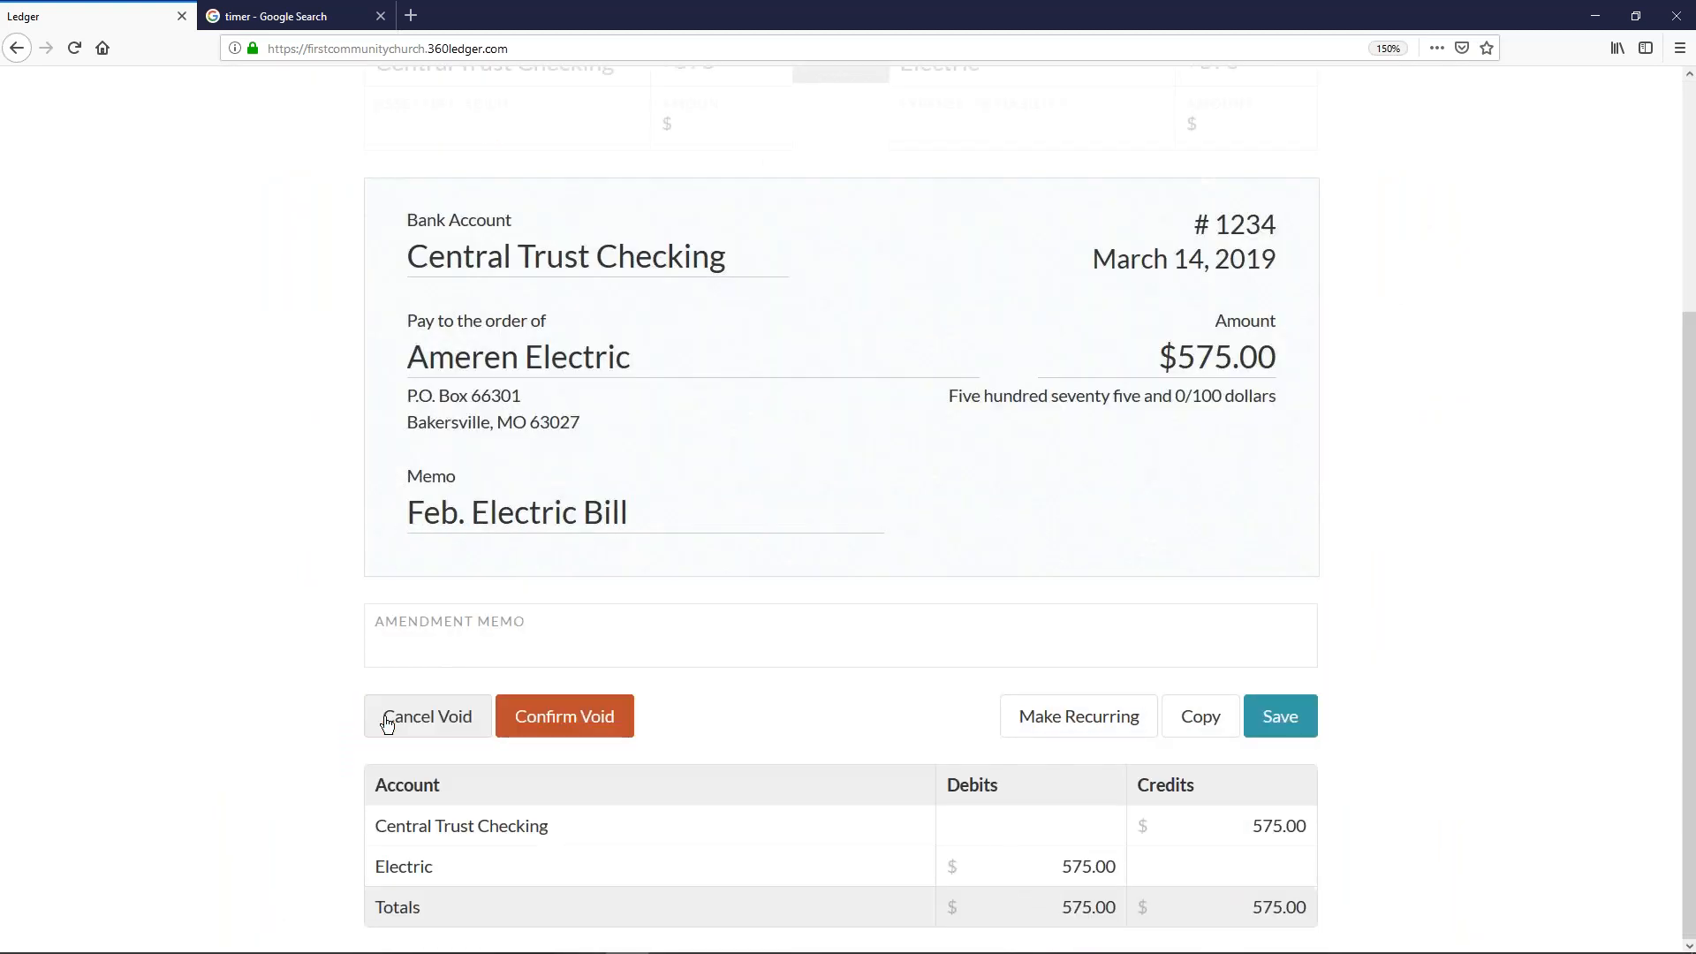
left_click(568, 717)
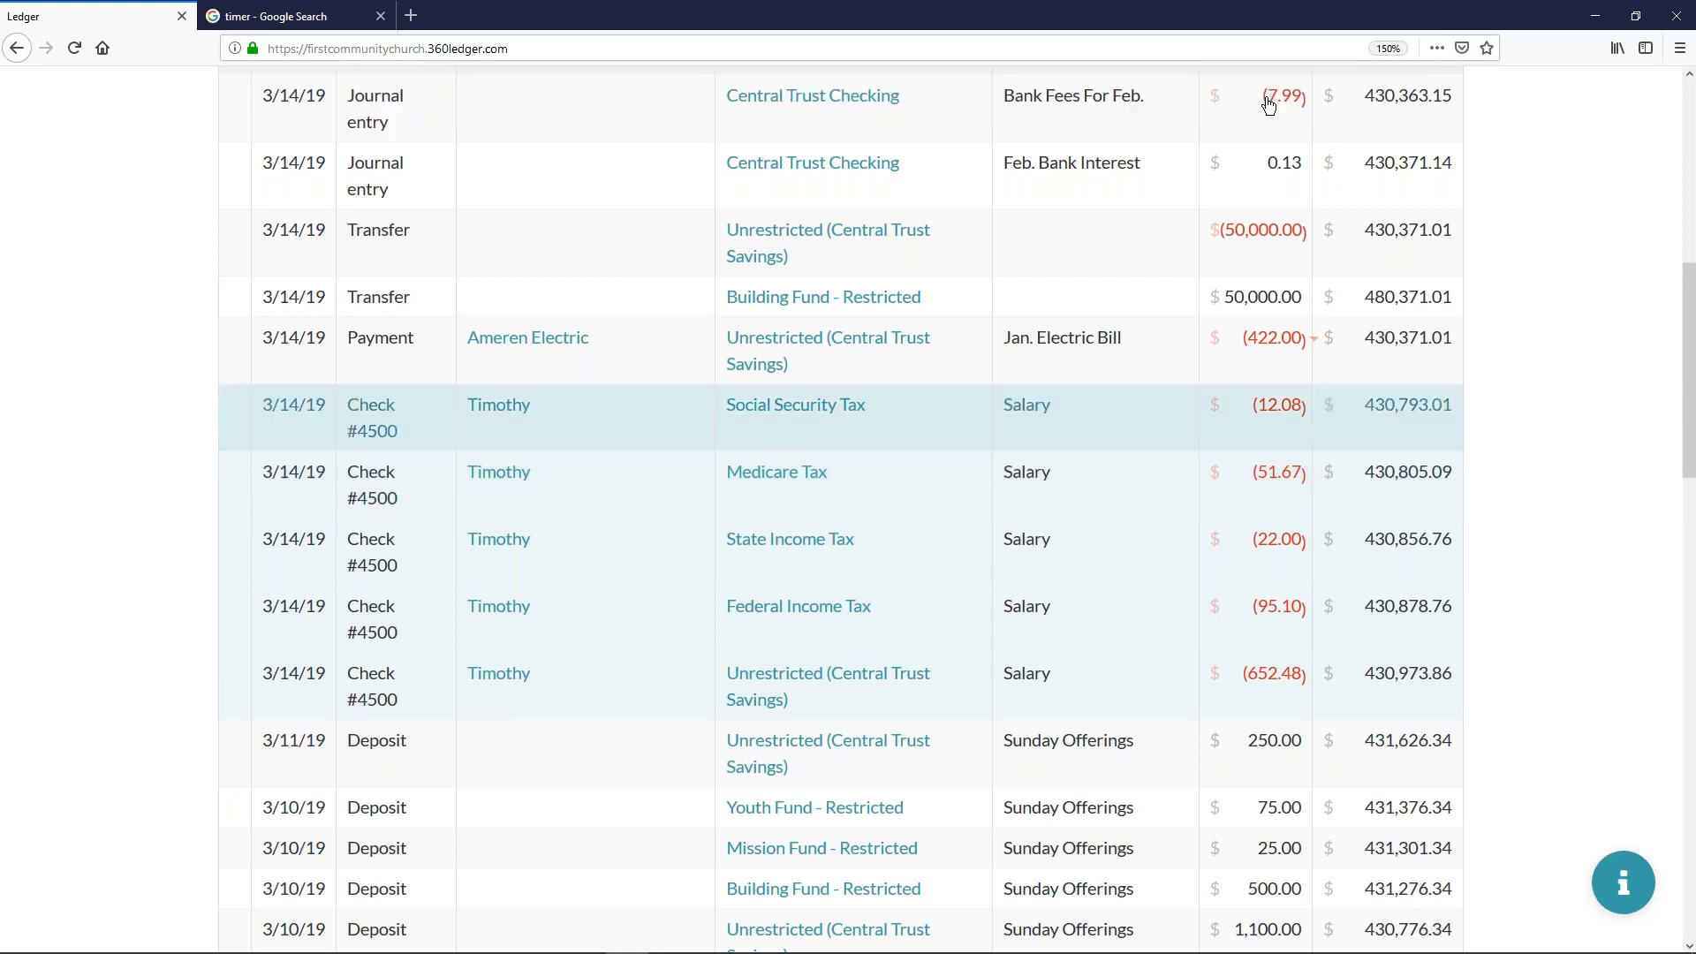
- Open the General Ledger report and examine the entries of the voided Ameren Electric check
scroll(1264, 98, "up", 5)
left_click(1263, 100)
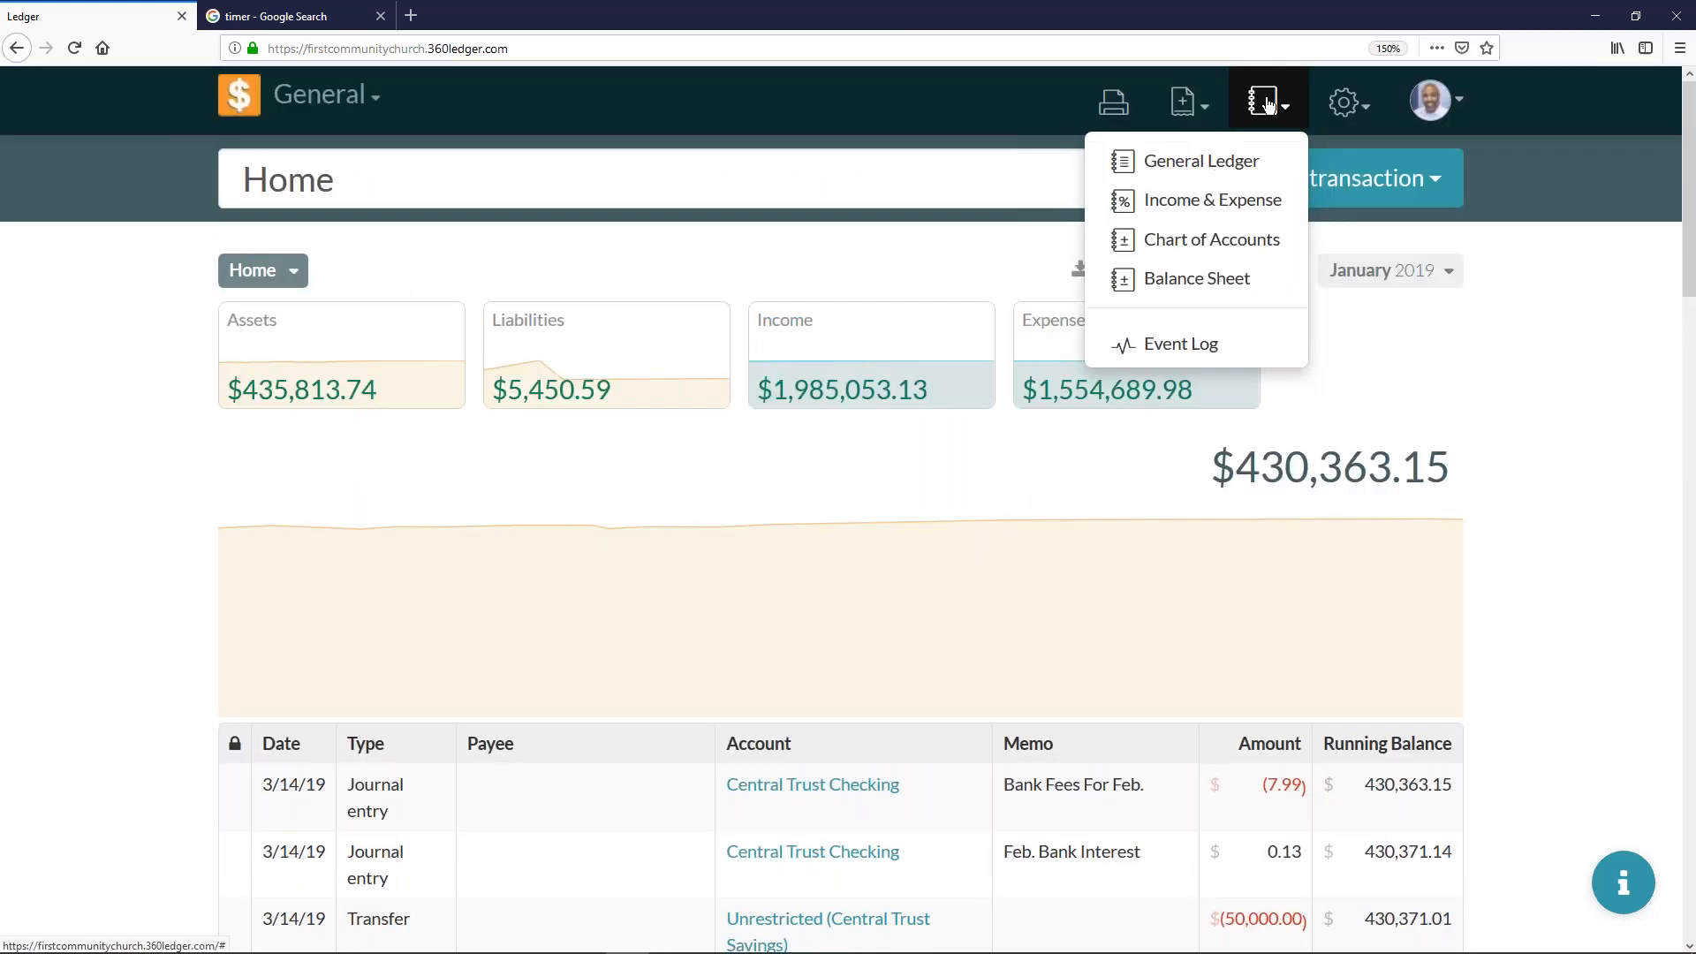
left_click(1245, 159)
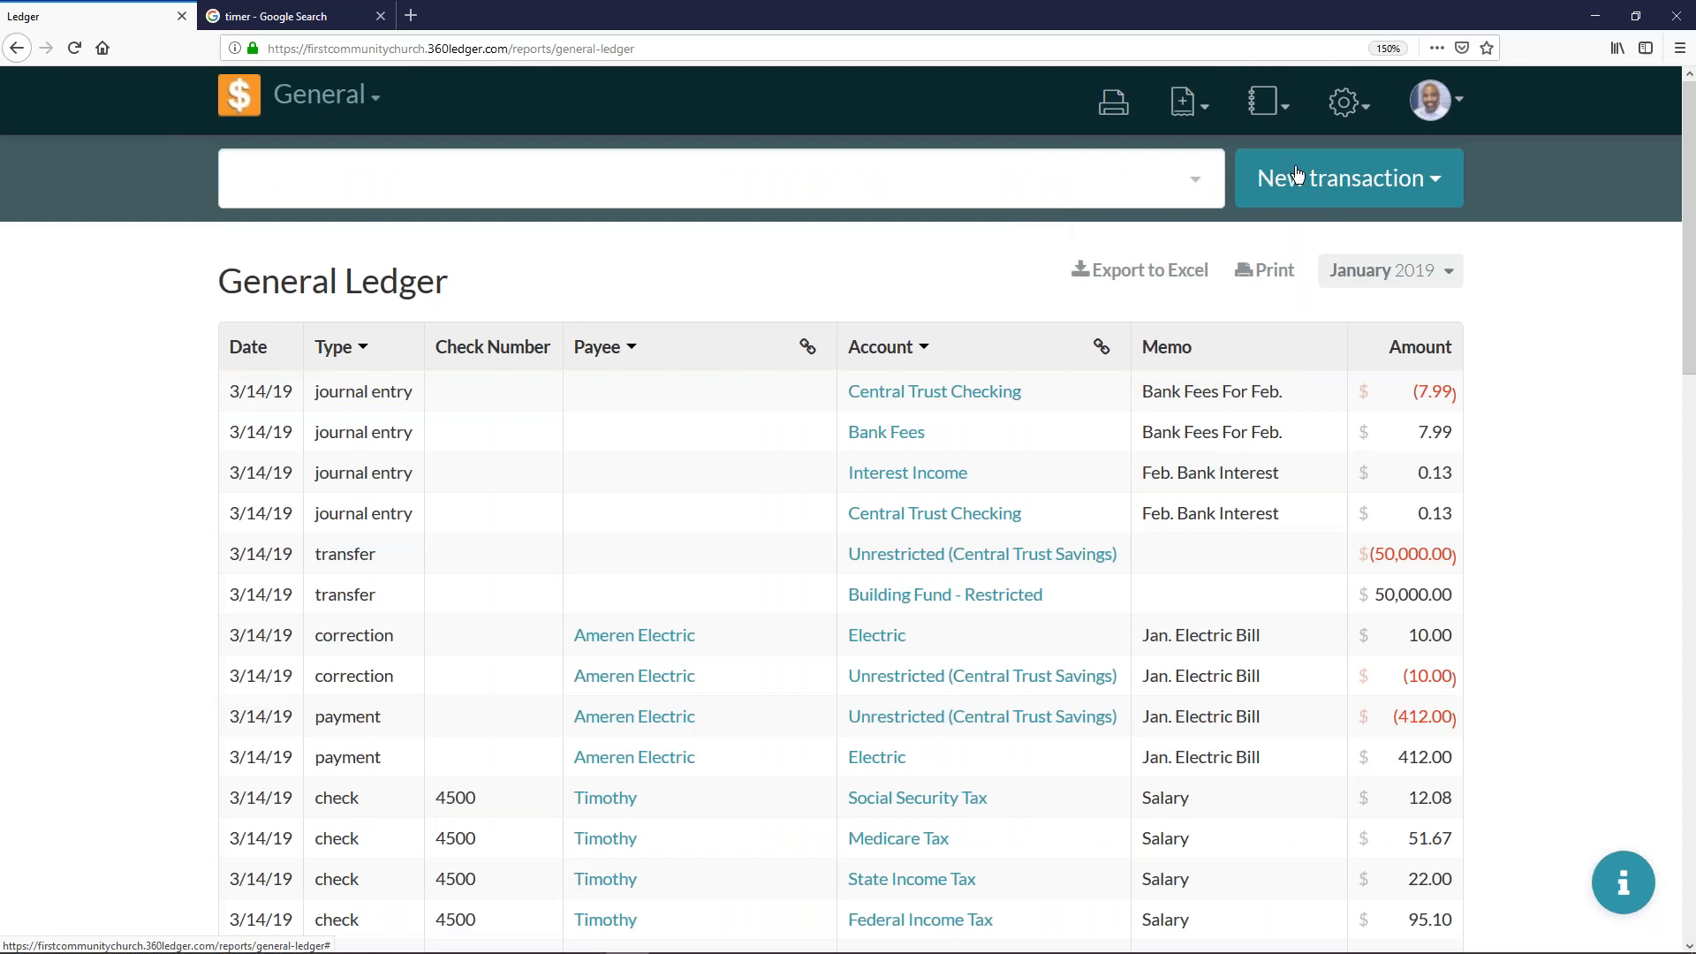
scroll(1098, 348, "down", 2)
scroll(1085, 342, "down", 6)
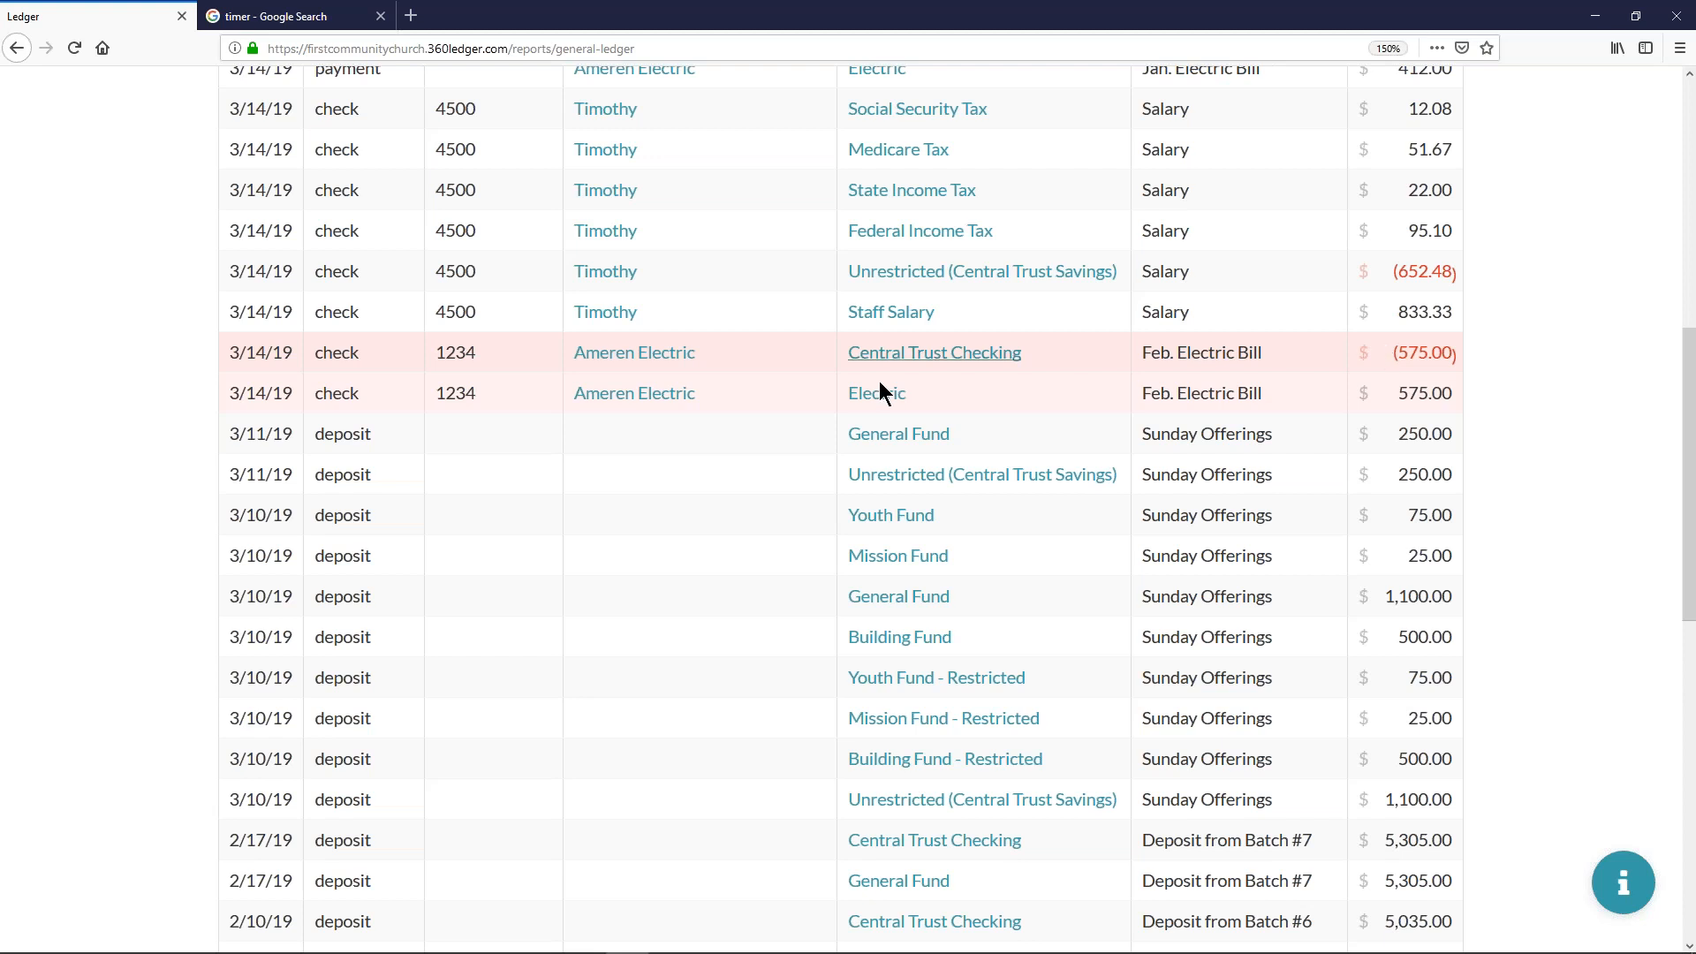
scroll(795, 383, "up", 3)
scroll(794, 382, "up", 10)
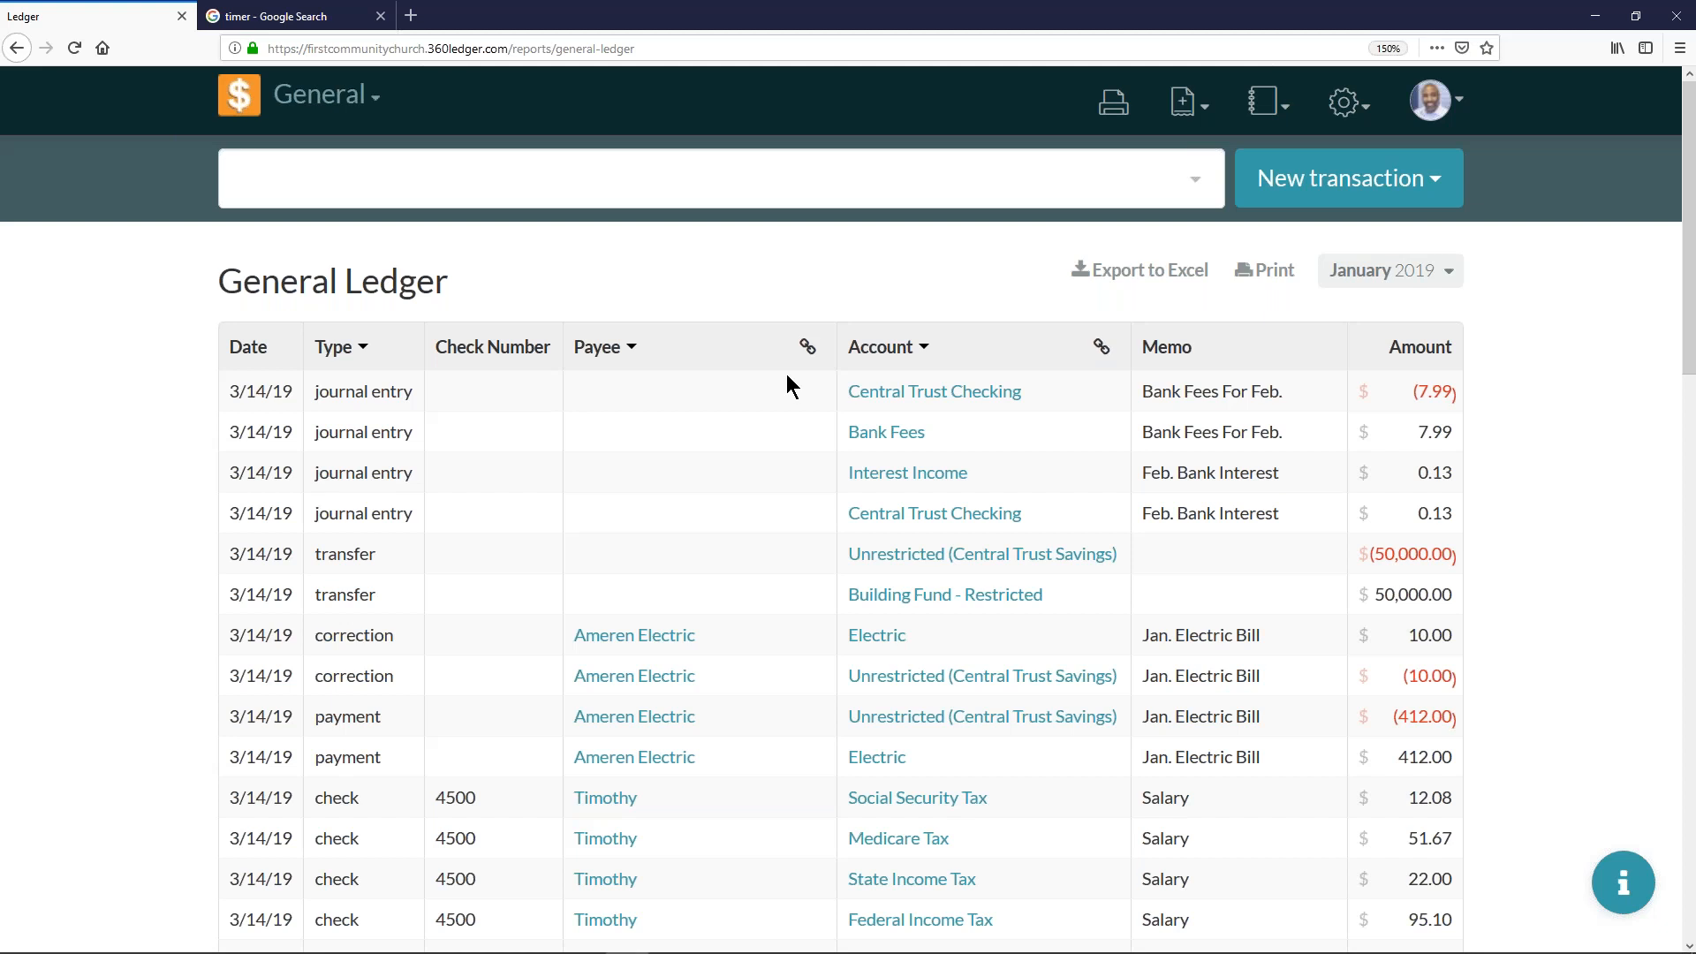
- Reopen the General Ledger report and filter the transaction type to check only
left_click(1264, 118)
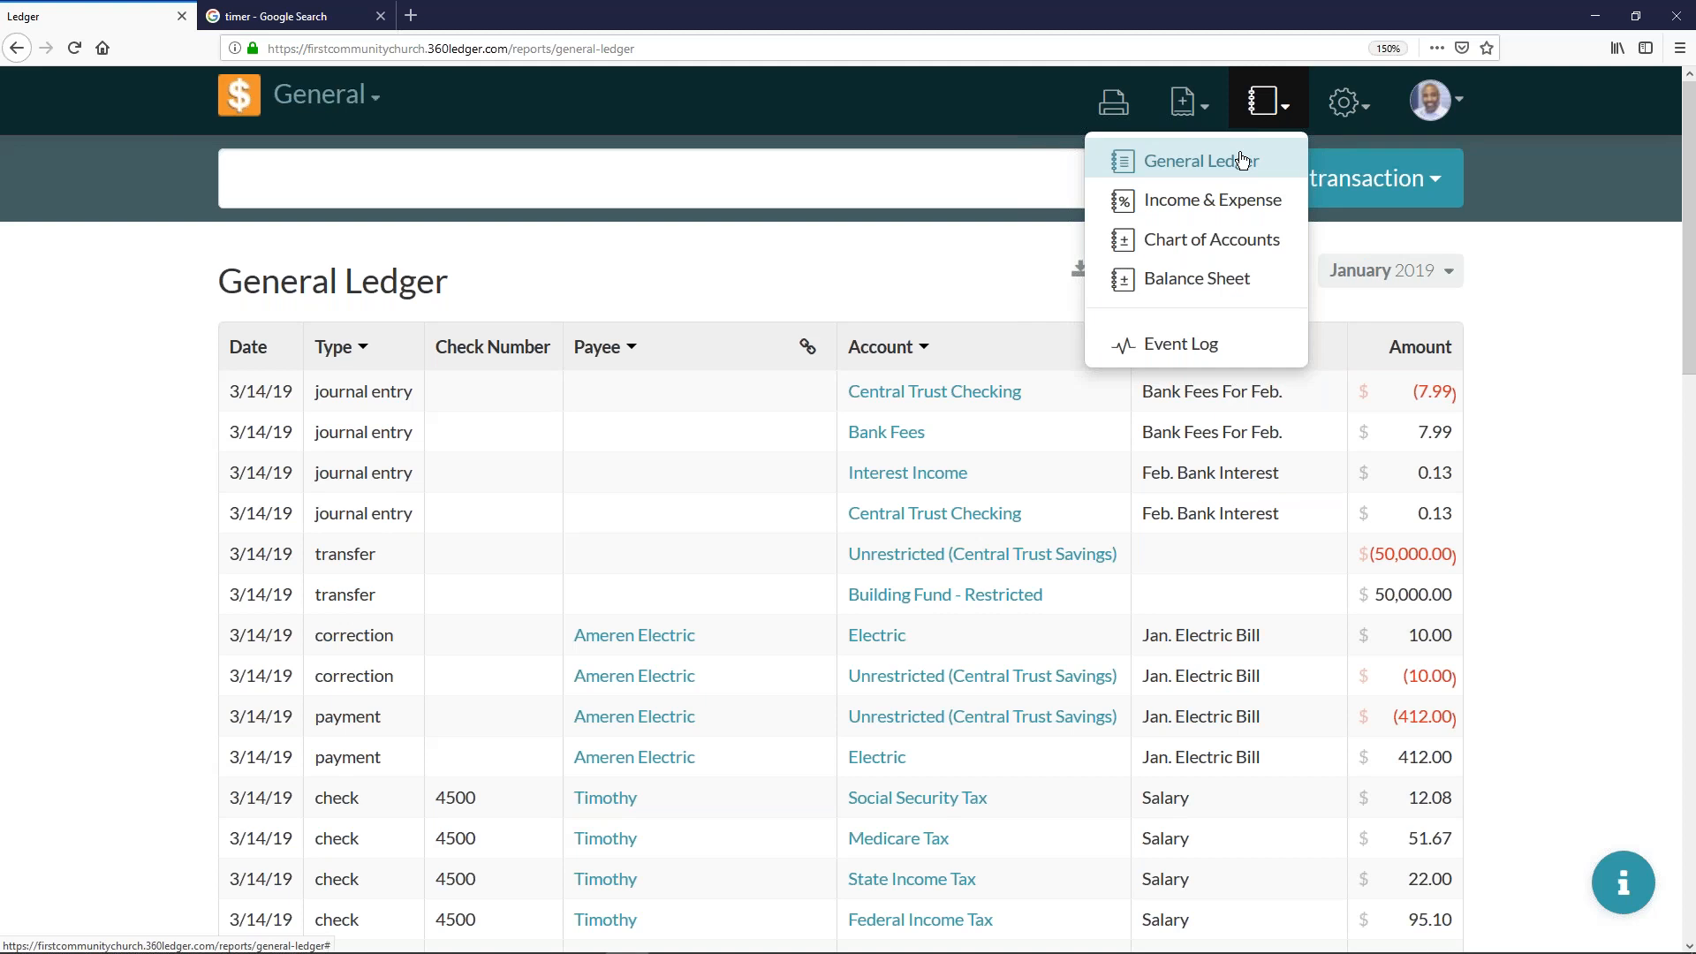
left_click(1243, 160)
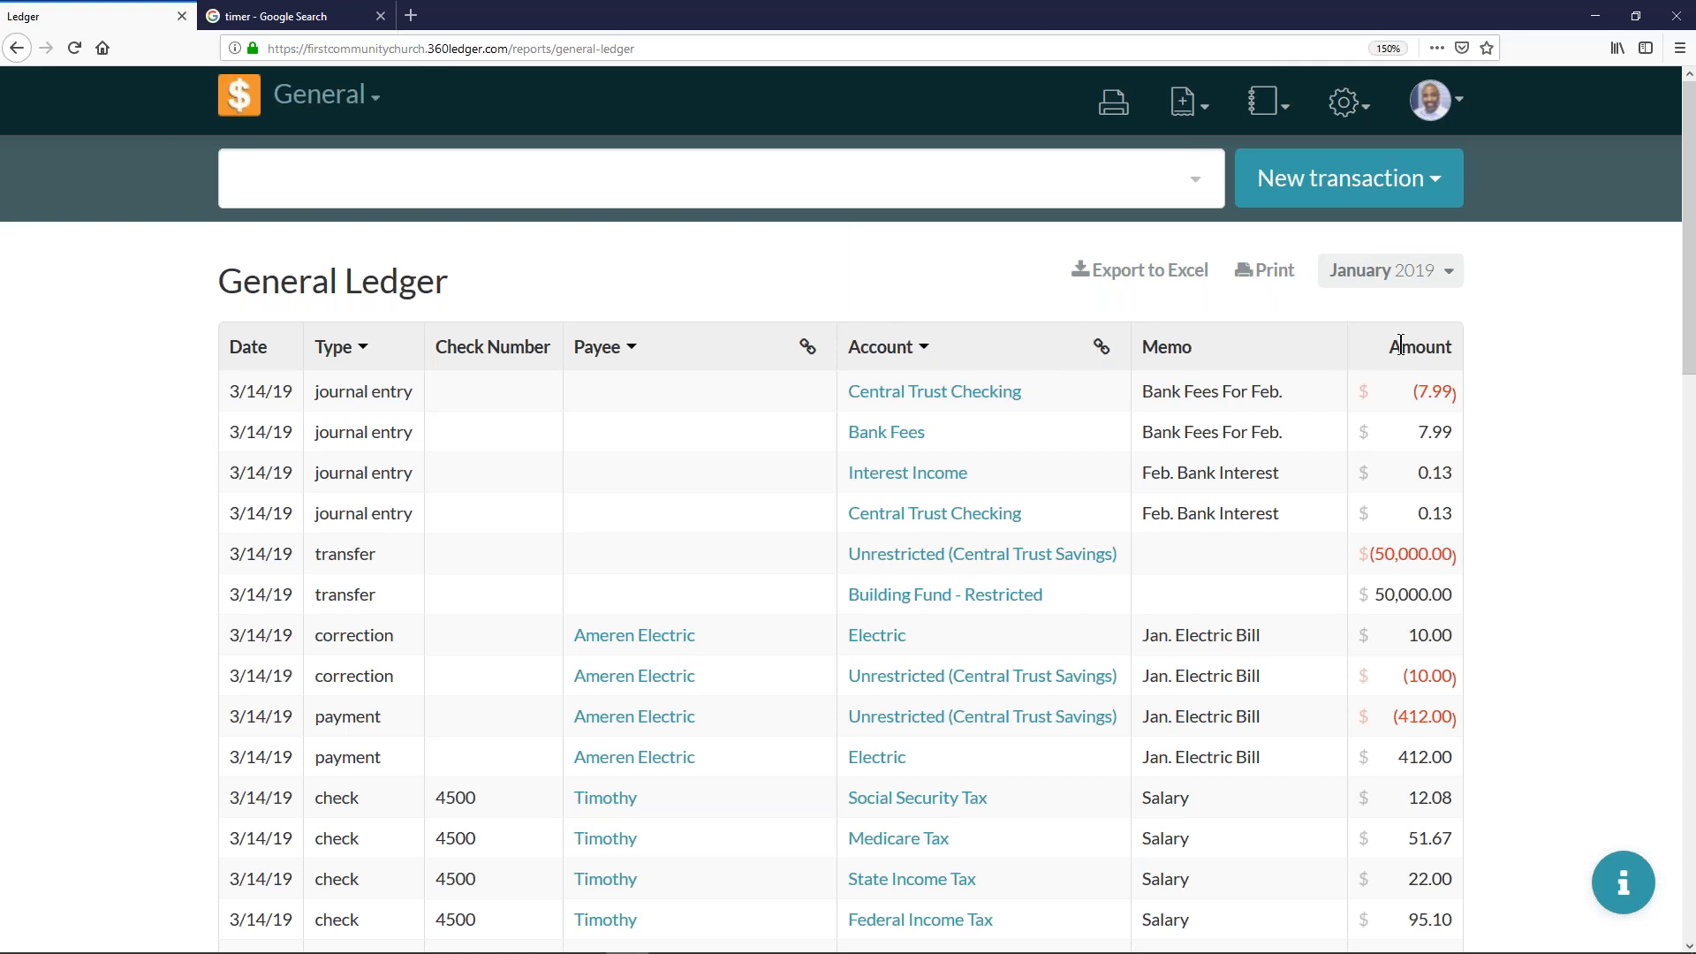
left_click(363, 350)
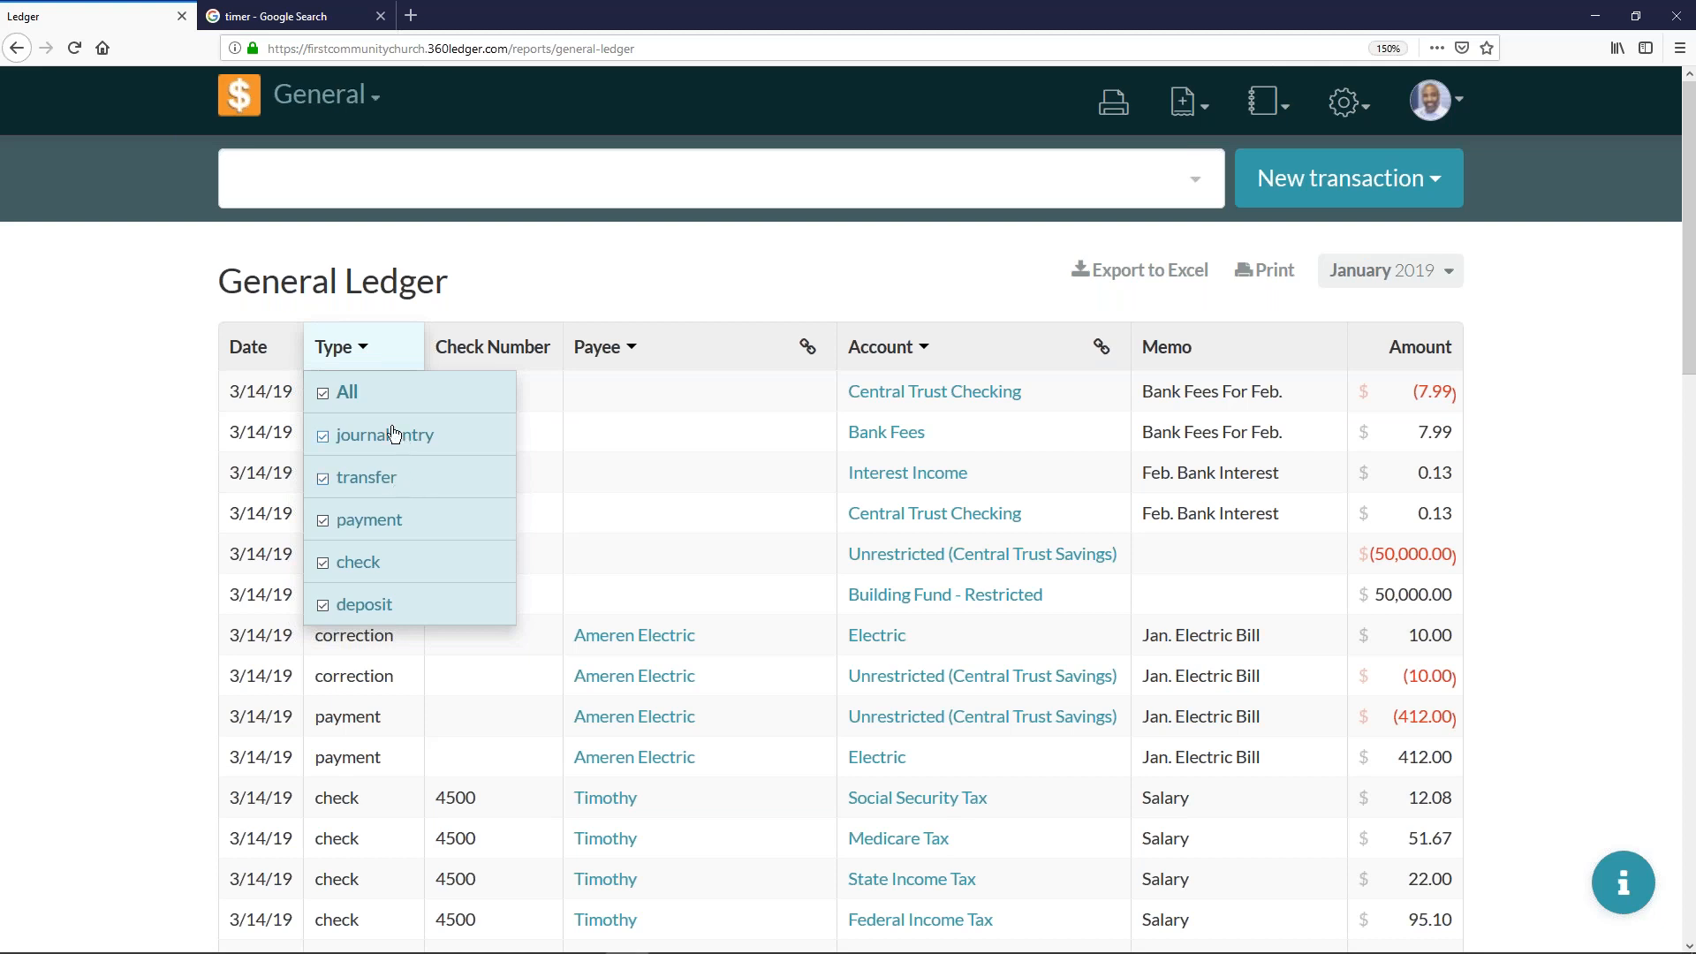
left_click(322, 395)
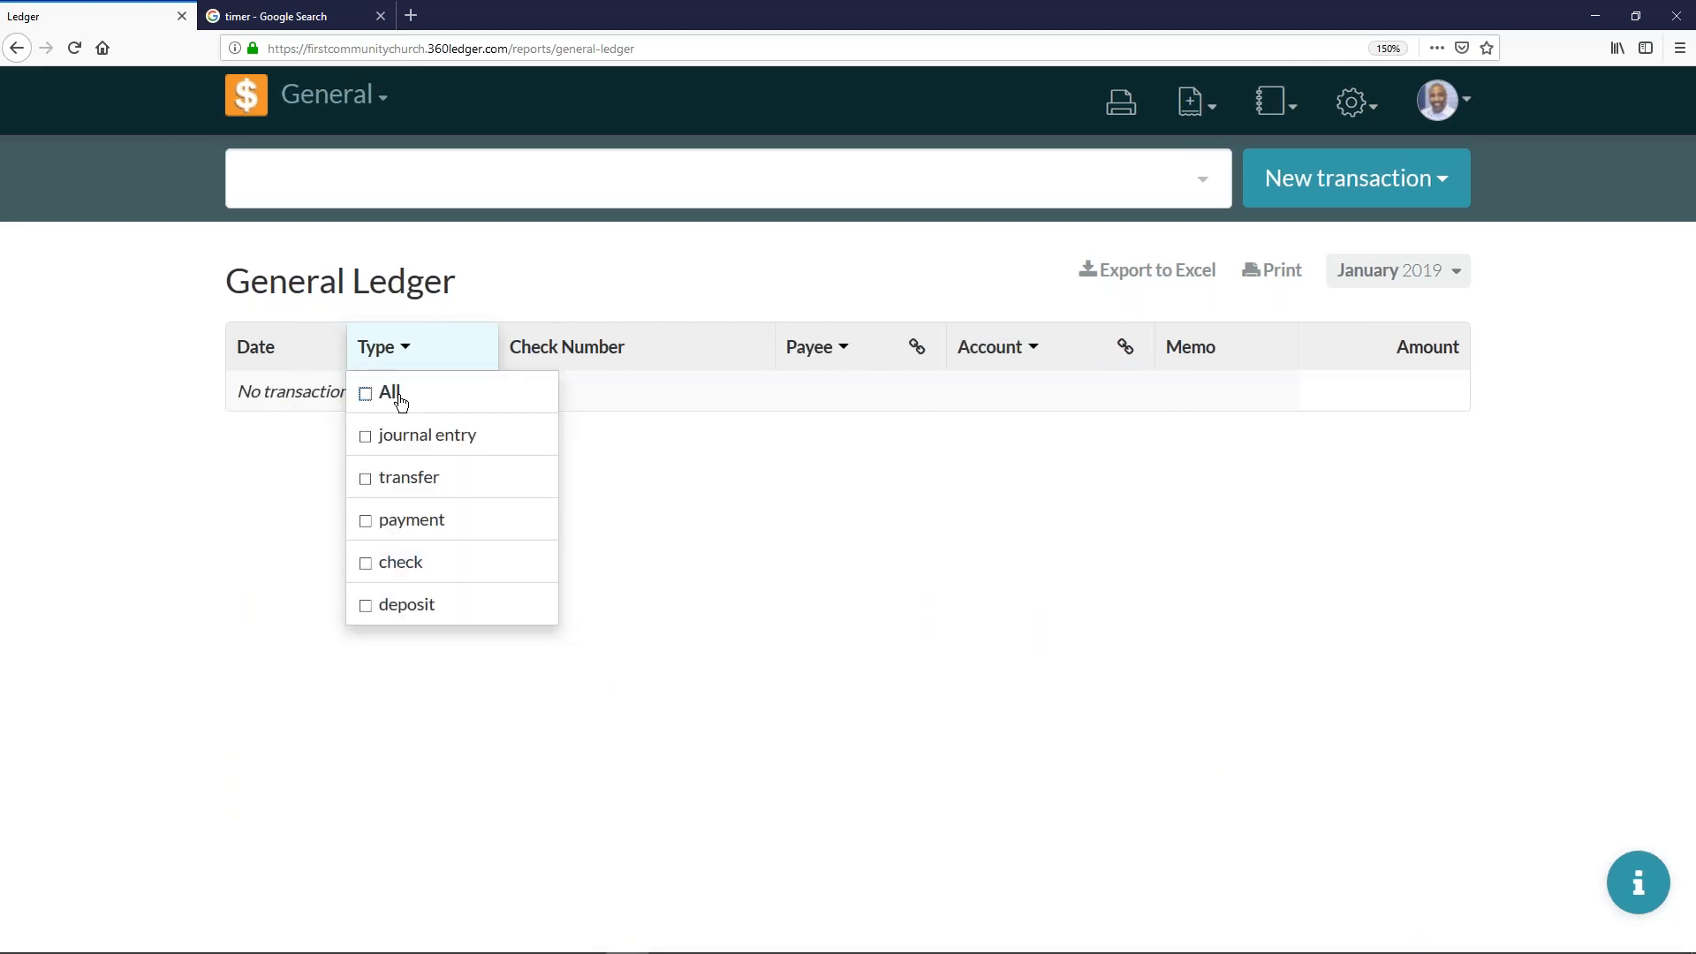
left_click(409, 568)
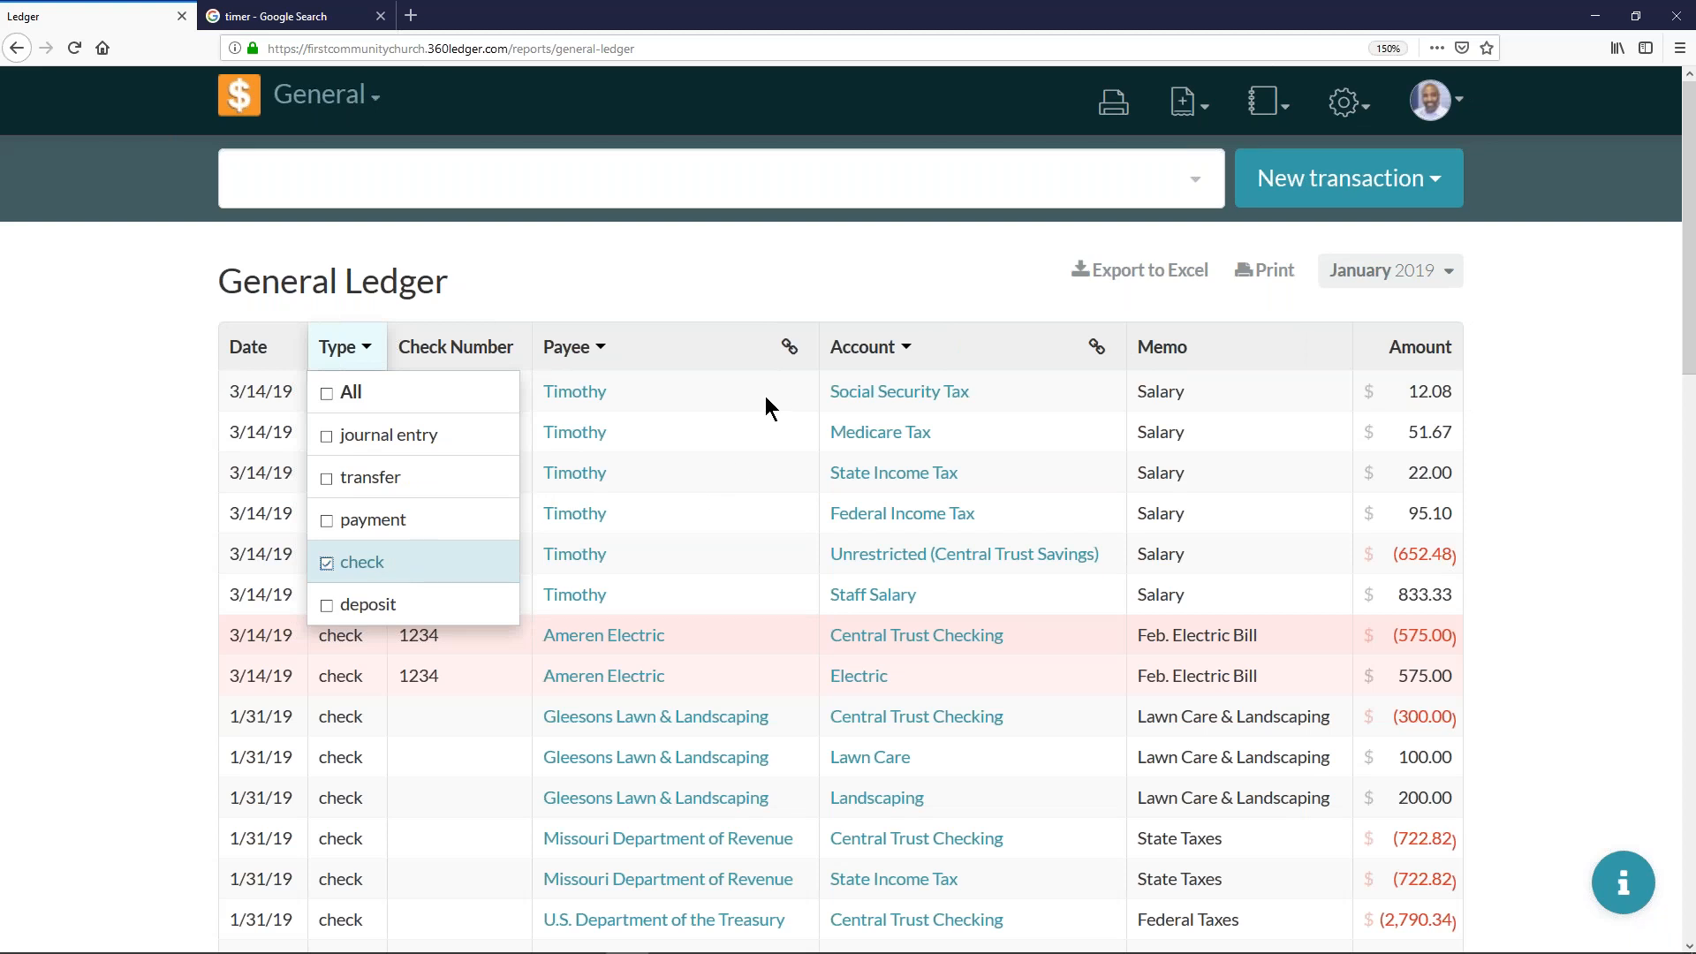
- Filter the general ledger's accounts to Central Trust Checking only
left_click(893, 350)
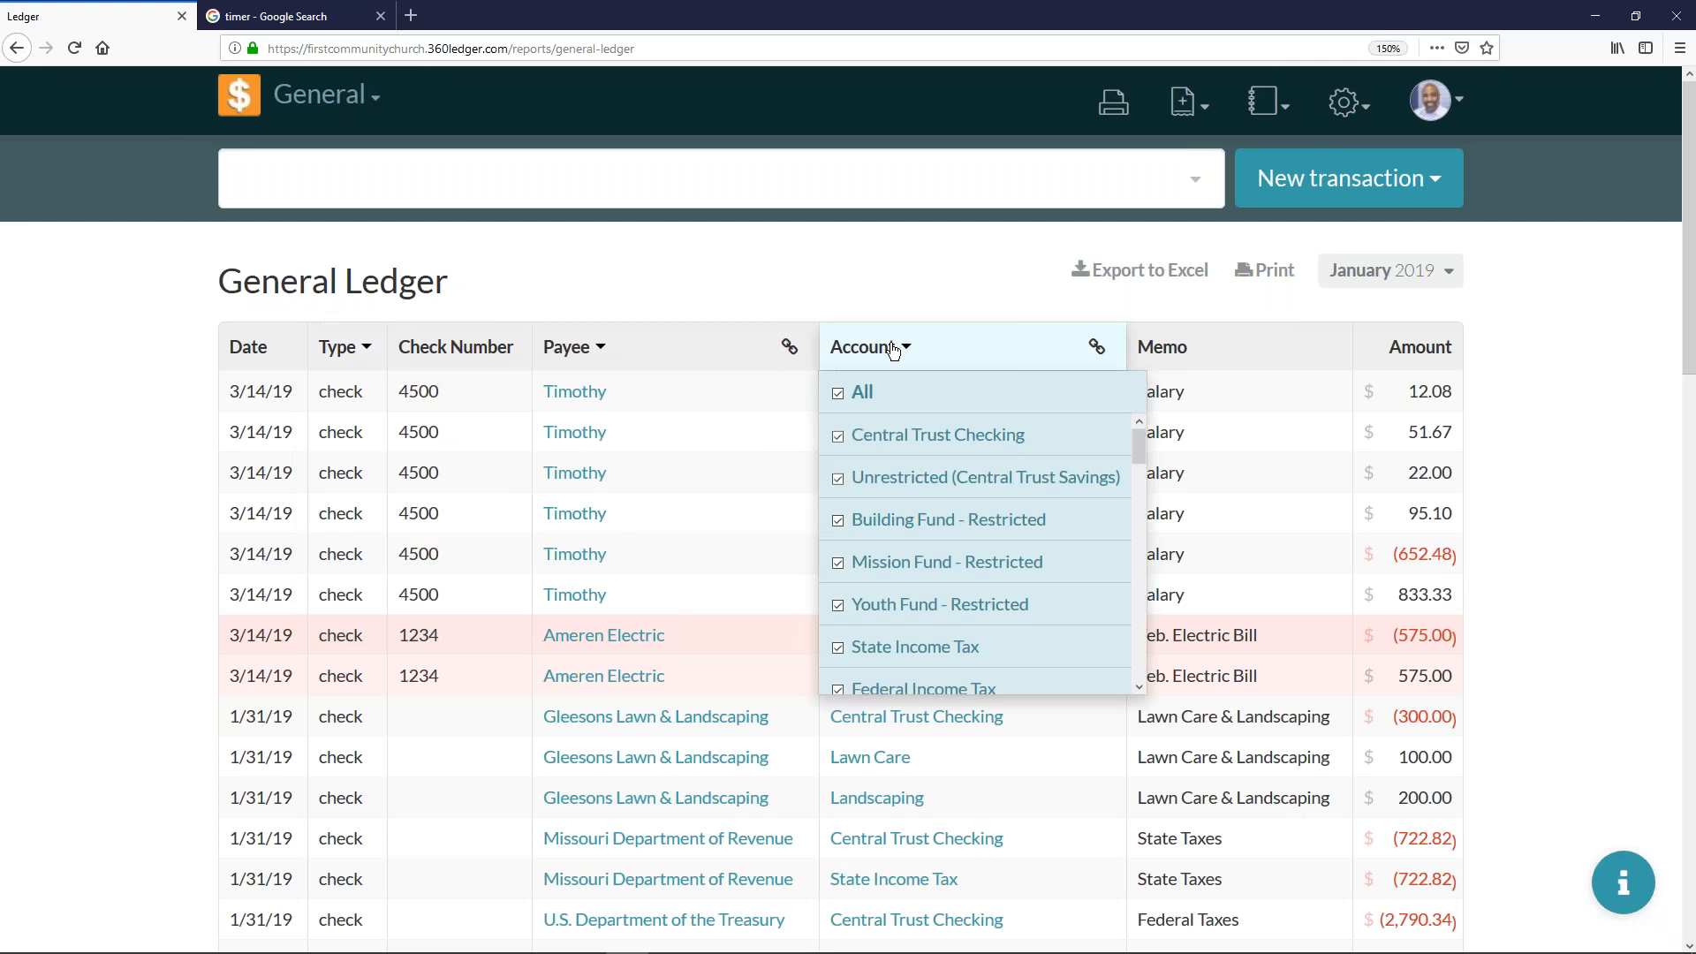
left_click(846, 393)
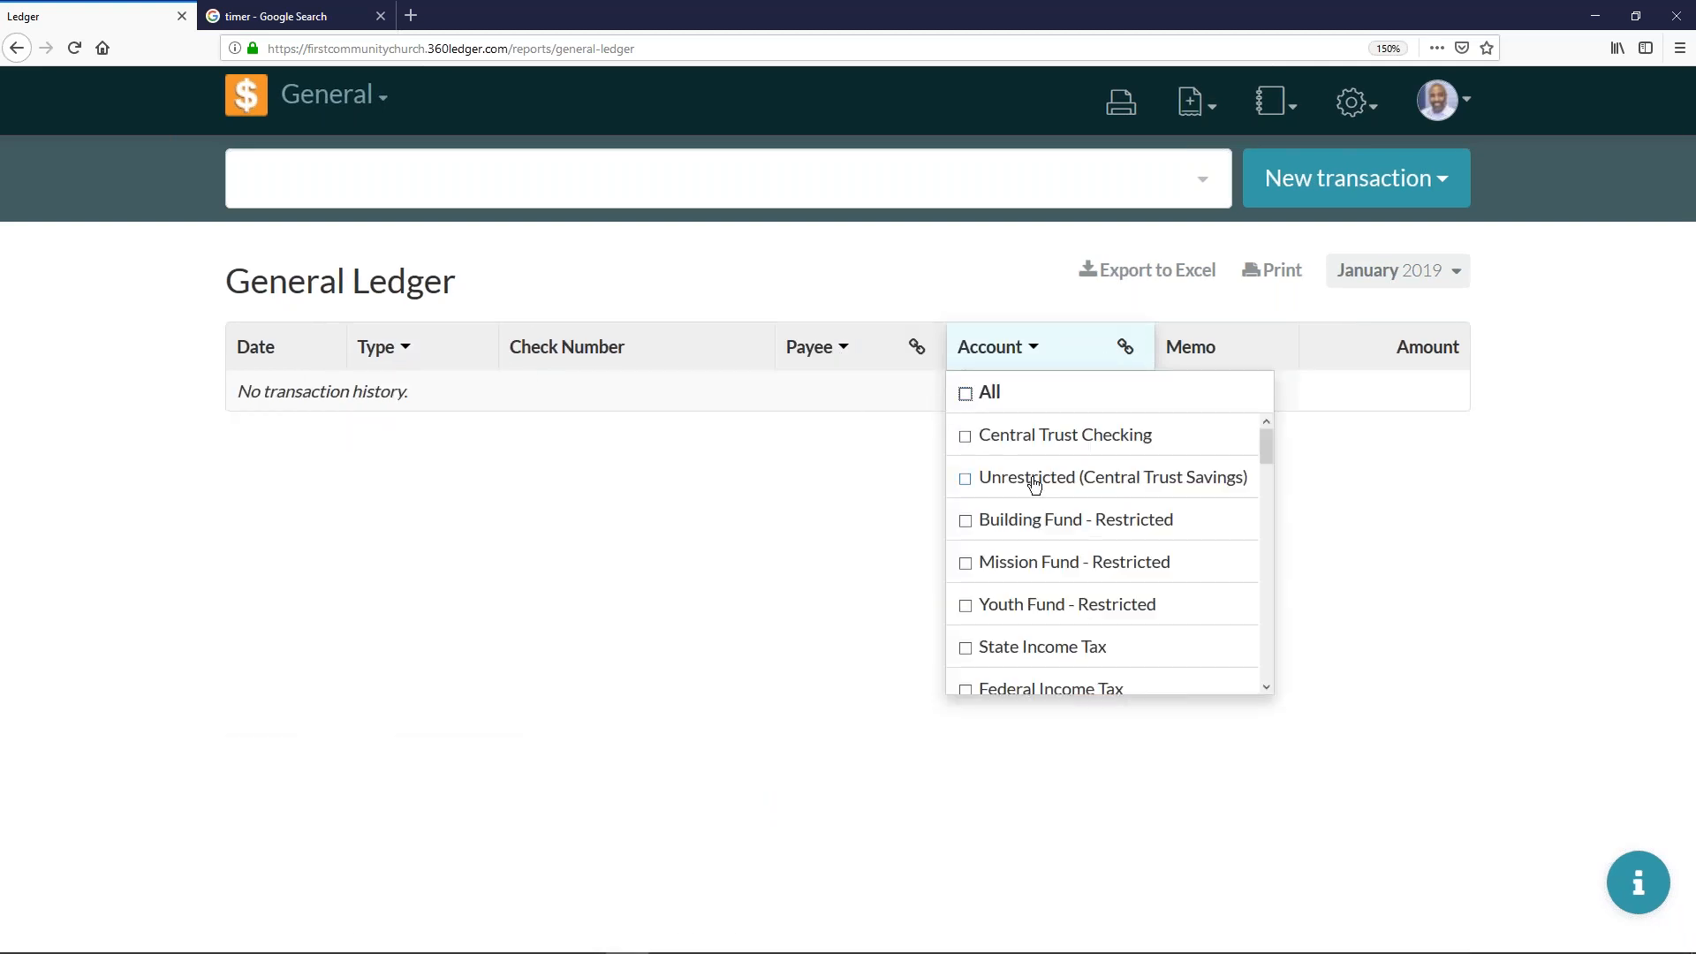
left_click(1038, 439)
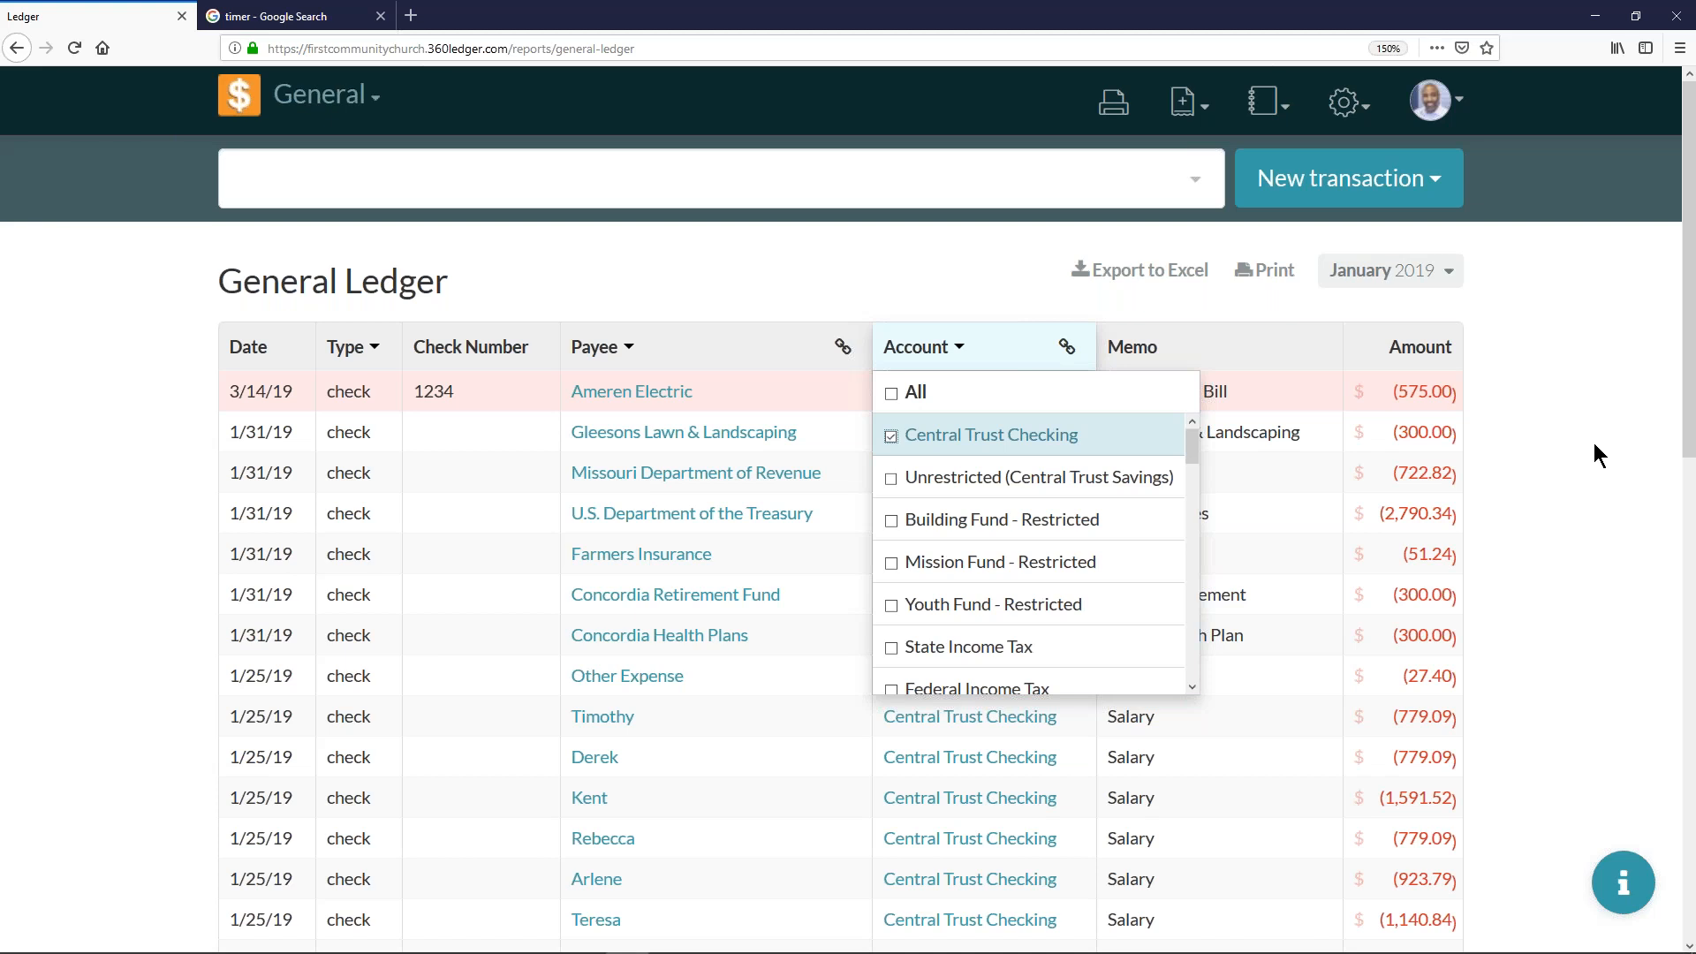
left_click(1191, 279)
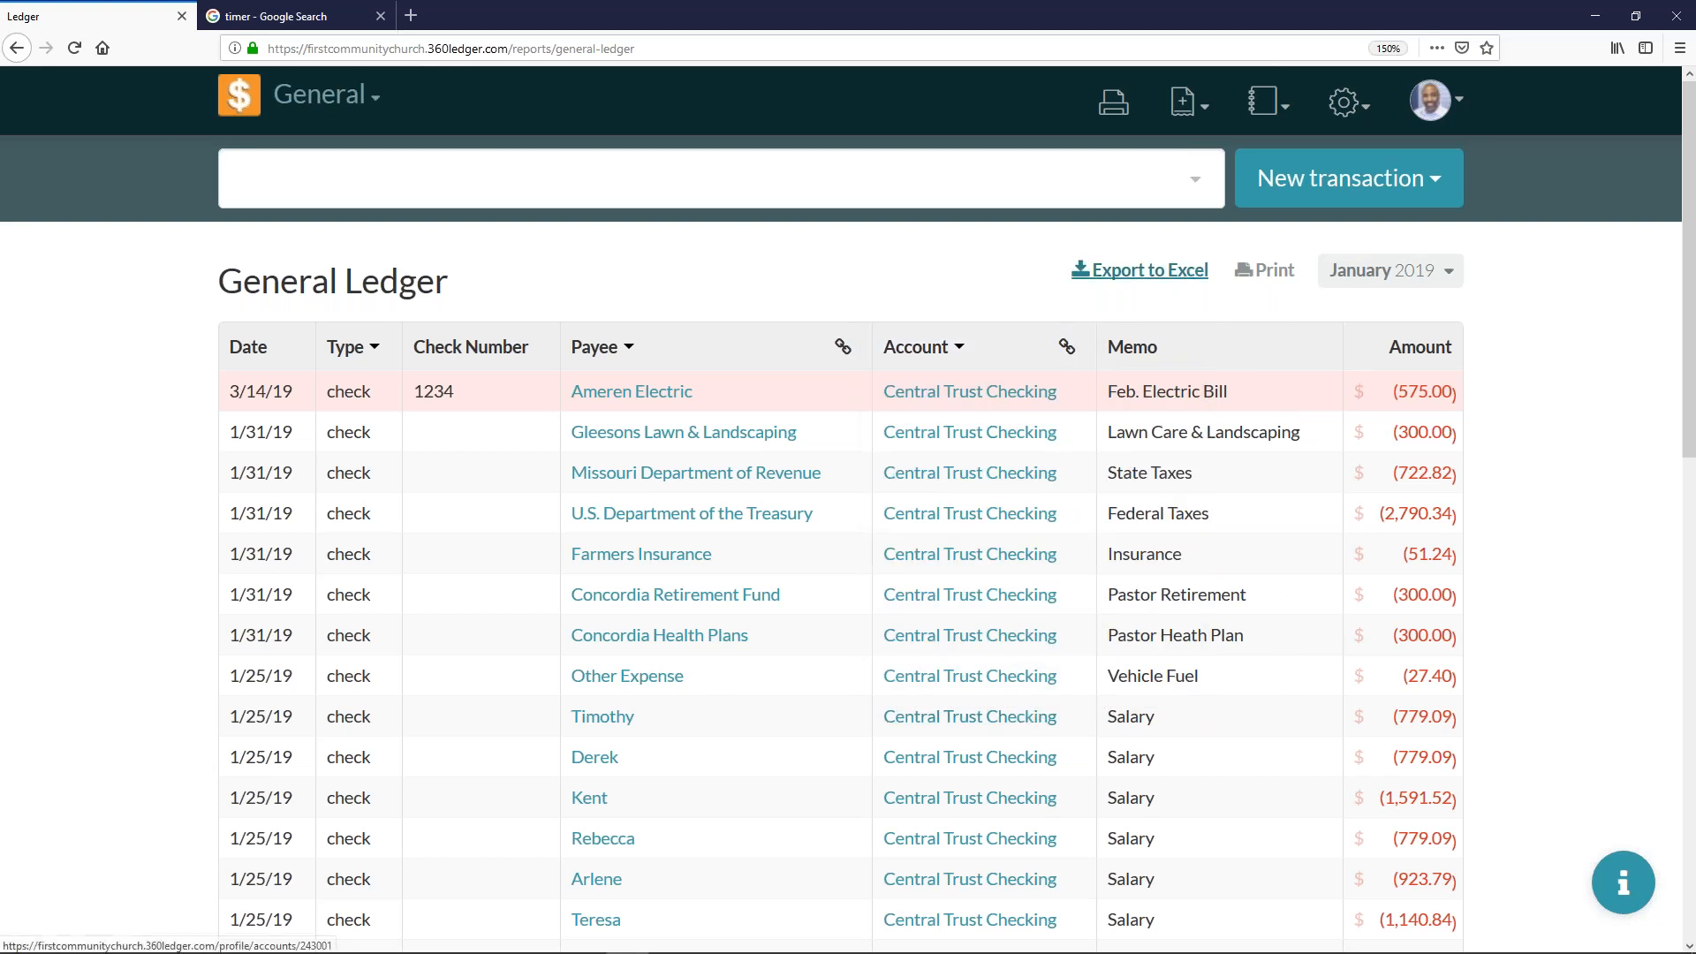
- Export the filtered general ledger to Excel and open general-ledger.xlsx full size with editing enabled
left_click(1158, 280)
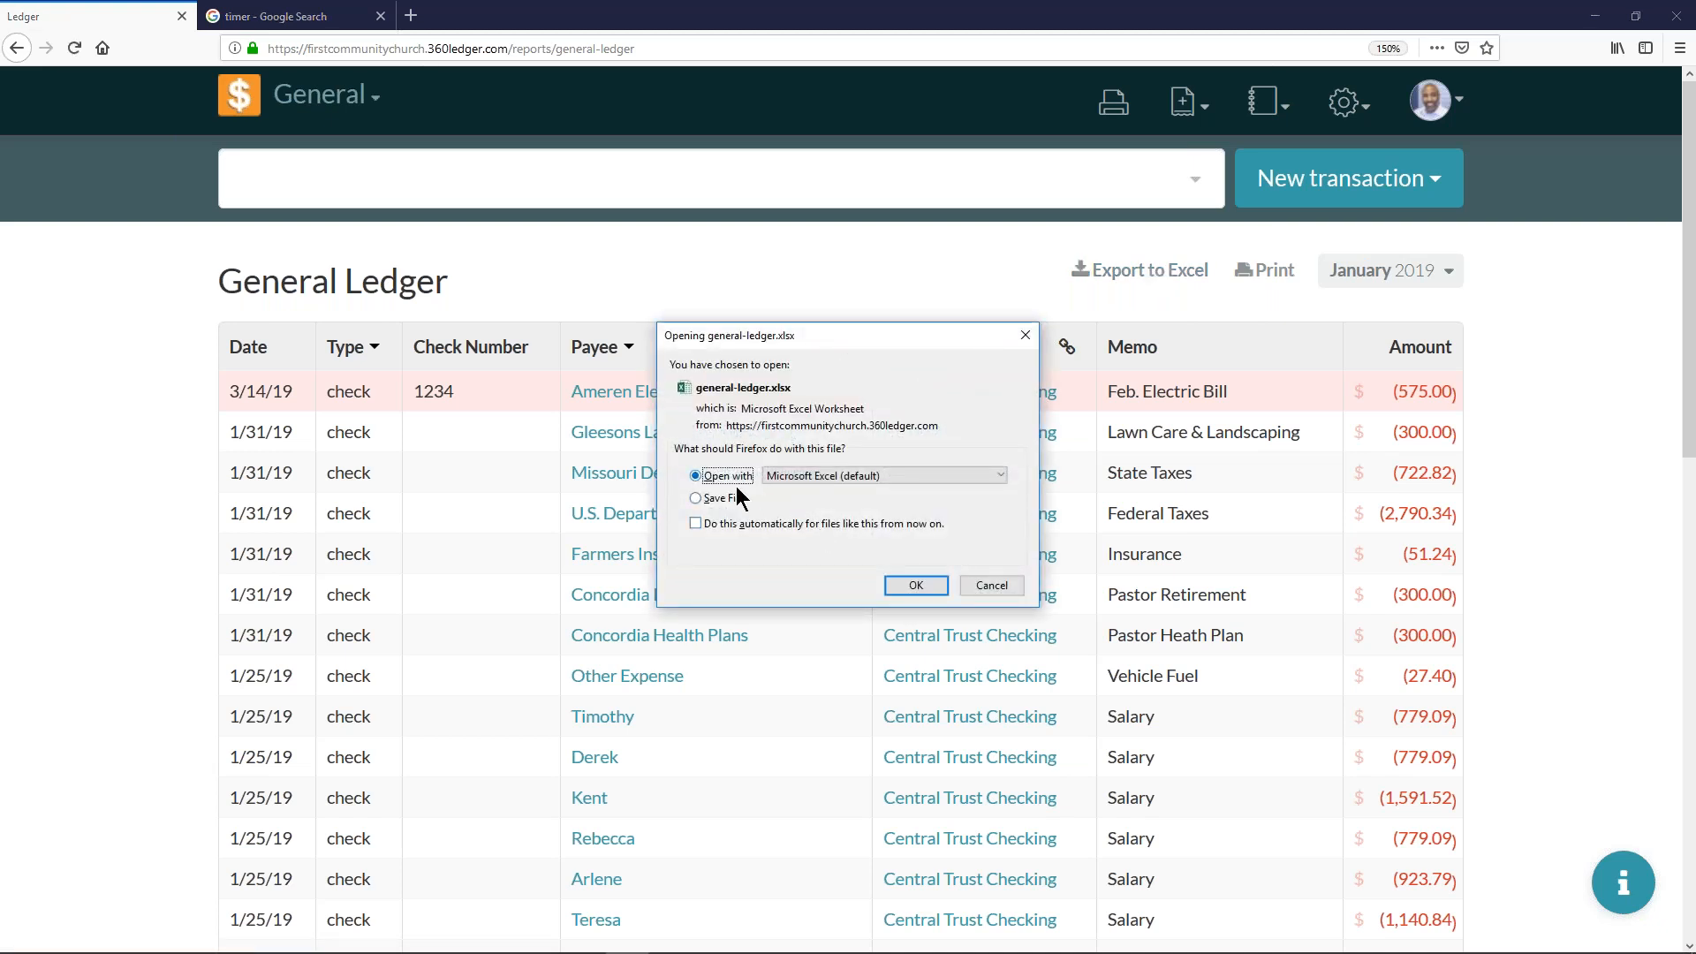
left_click(919, 587)
left_click(1145, 478)
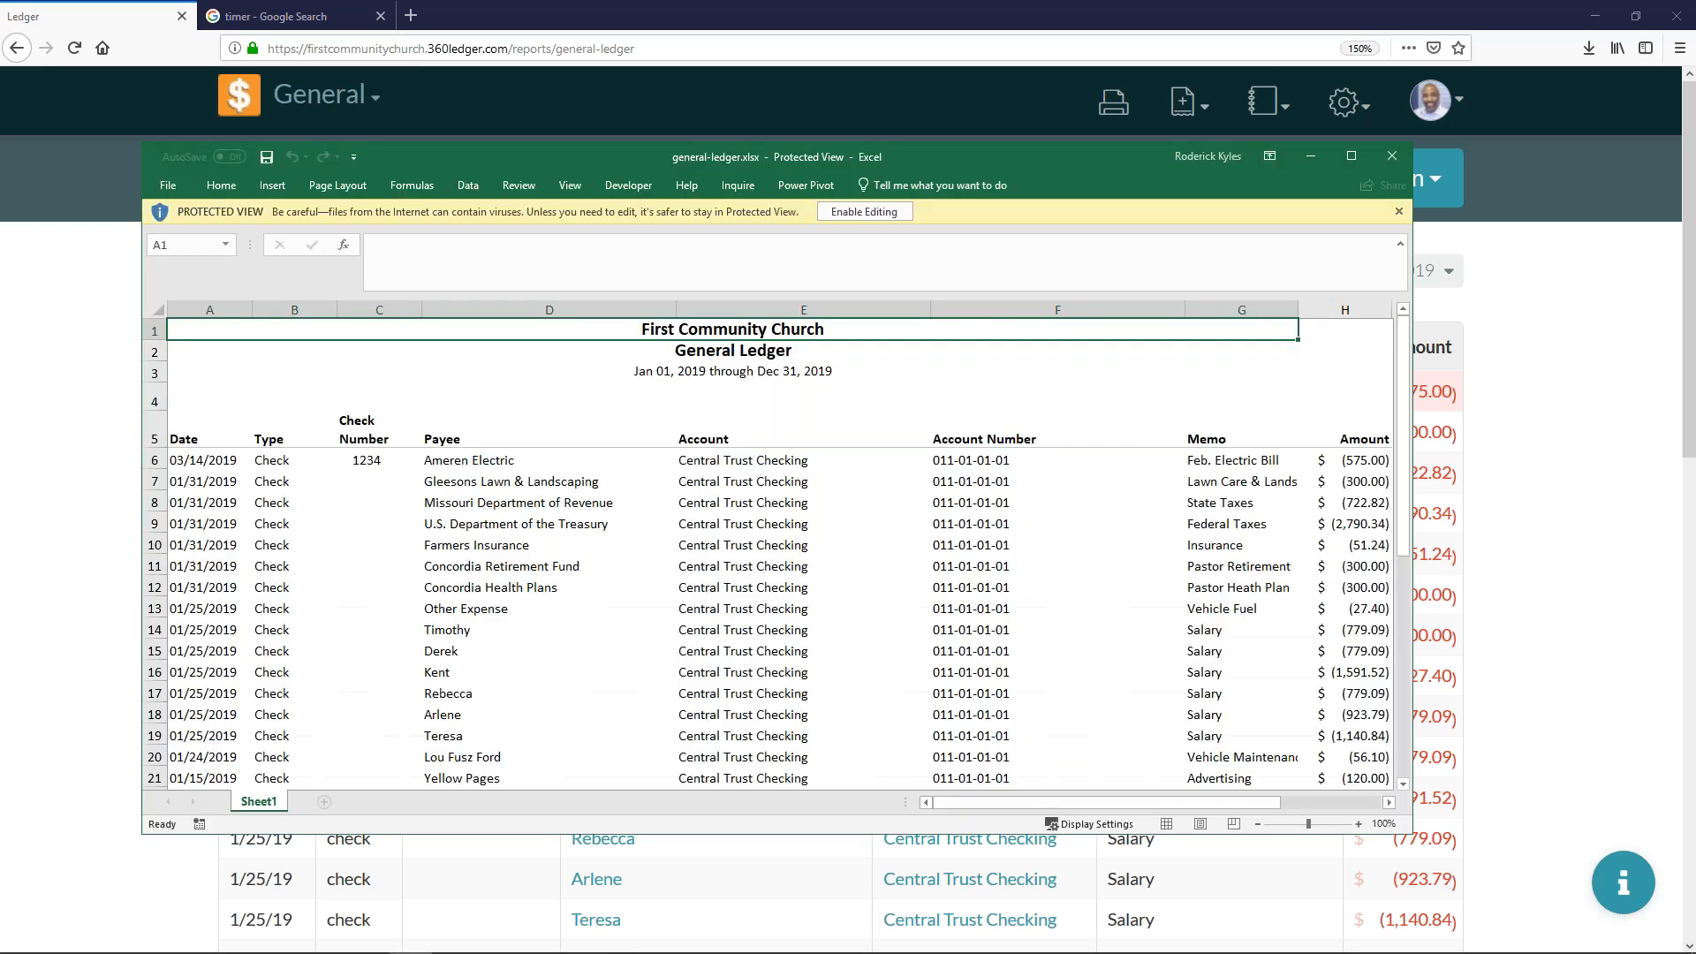
left_click(1353, 159)
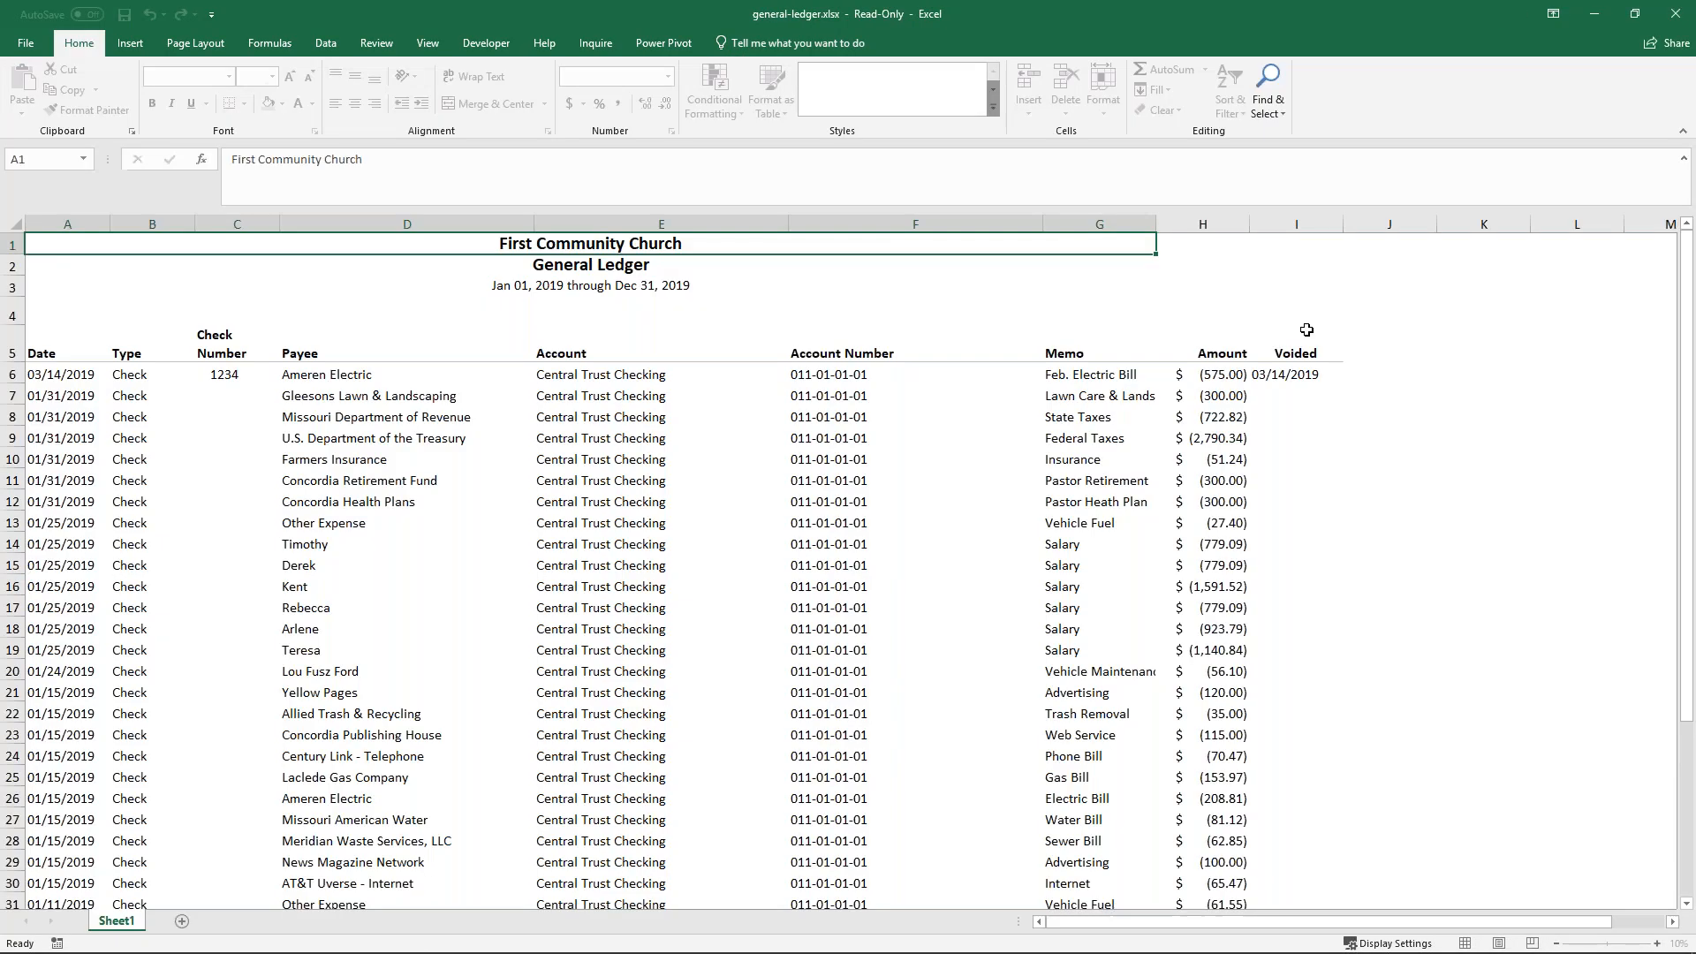
- Inspect the voided date of the Ameren Electric check in the workbook, and close Excel to return to the ledger
left_click(1307, 371)
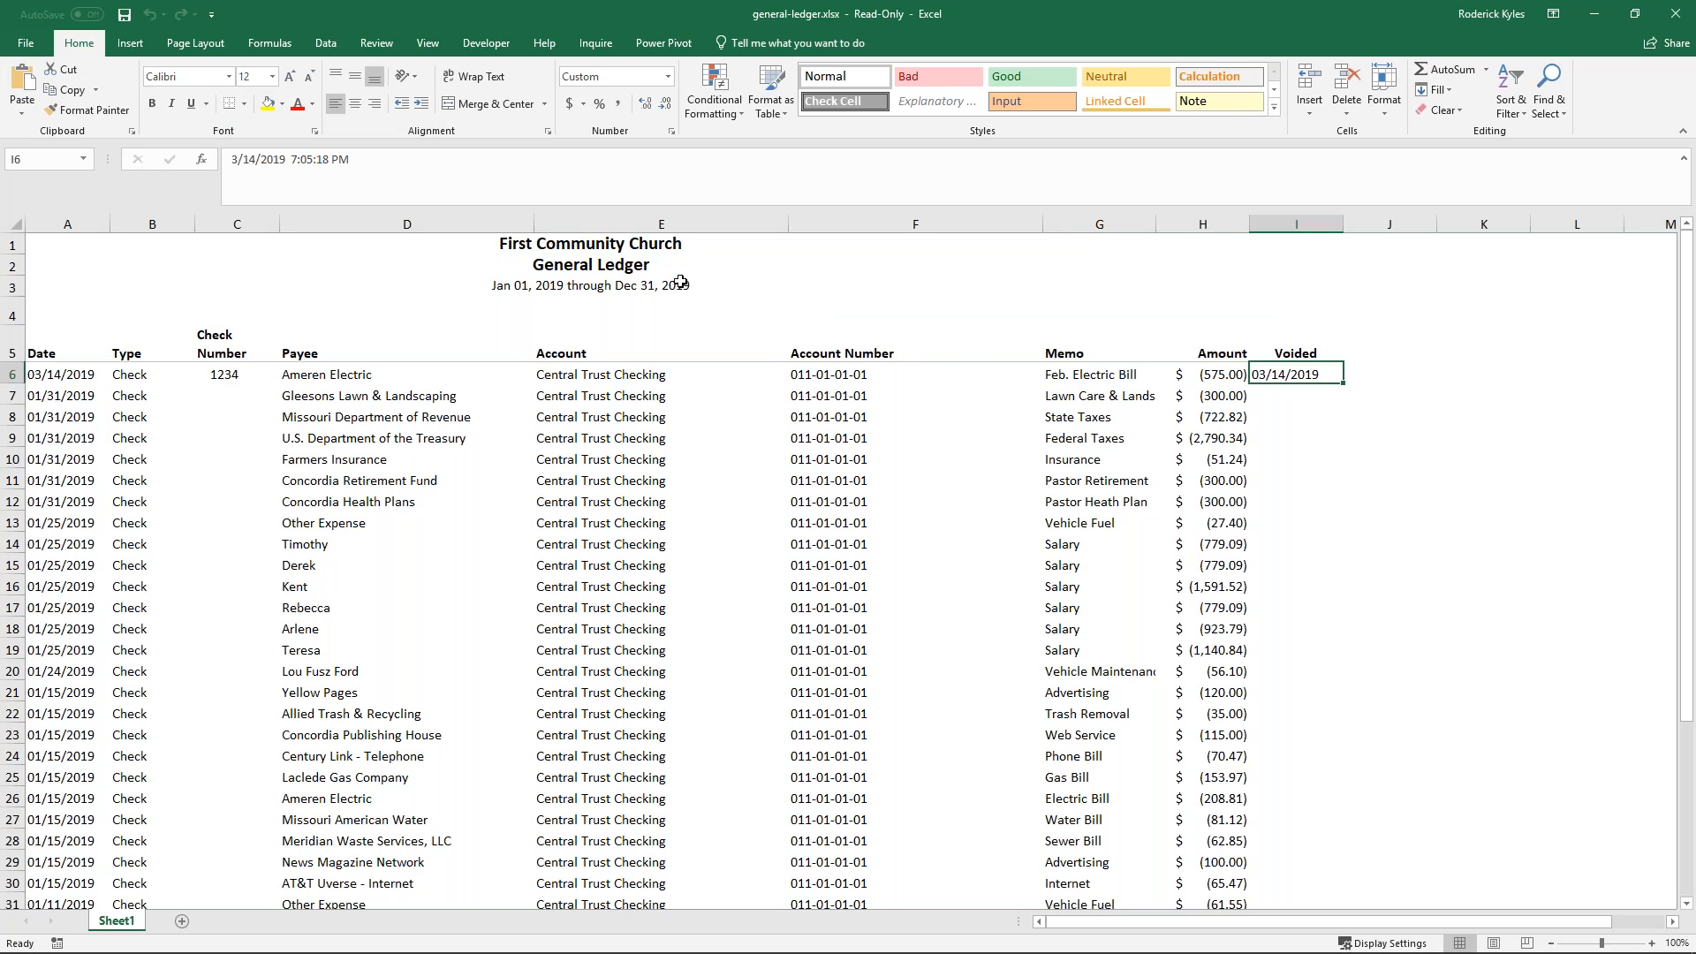
left_click(459, 302)
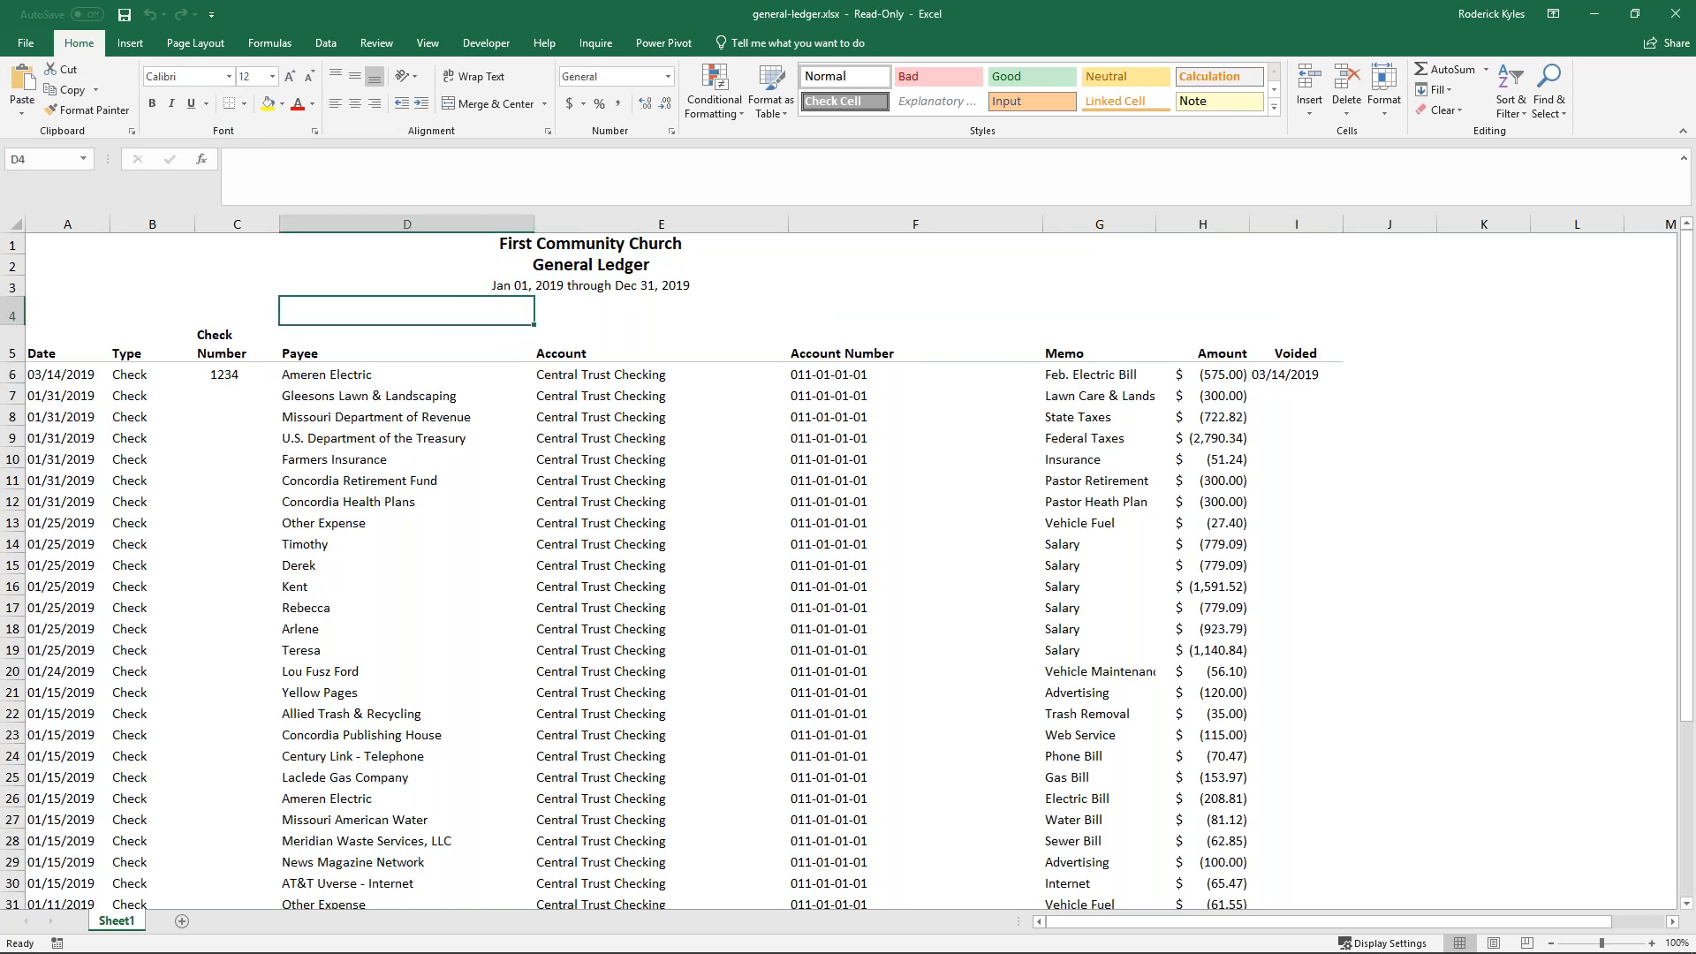
left_click(1668, 15)
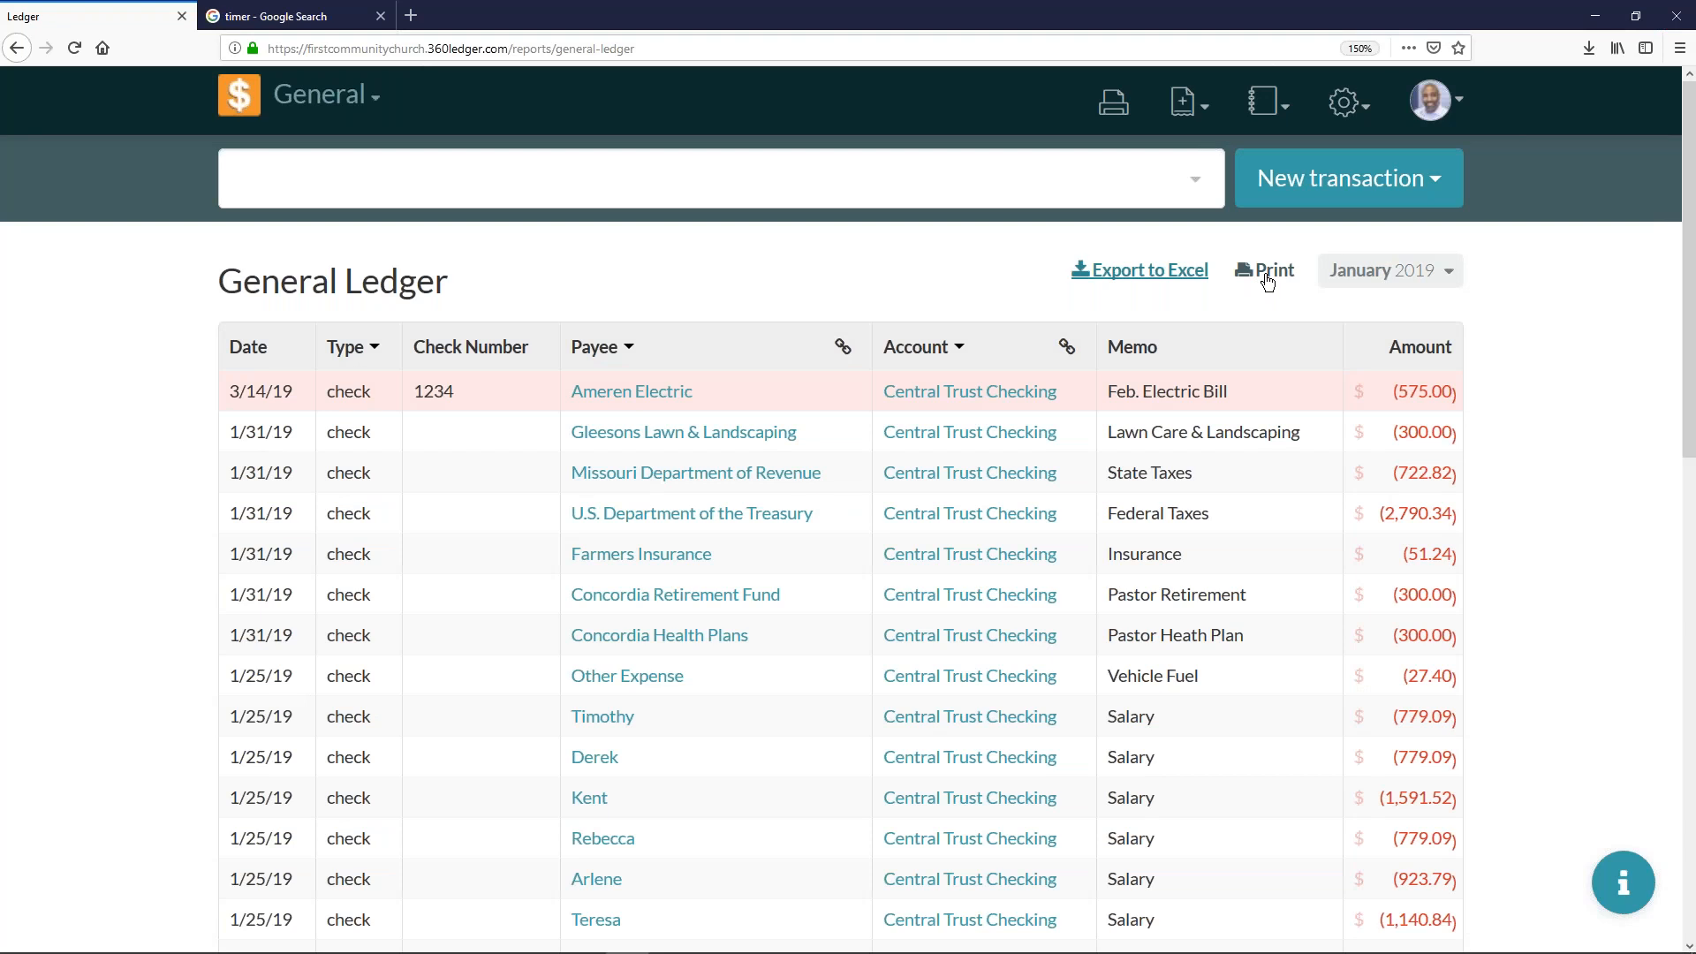
- Bring up the print settings for the filtered general ledger and cancel without printing
left_click(1266, 276)
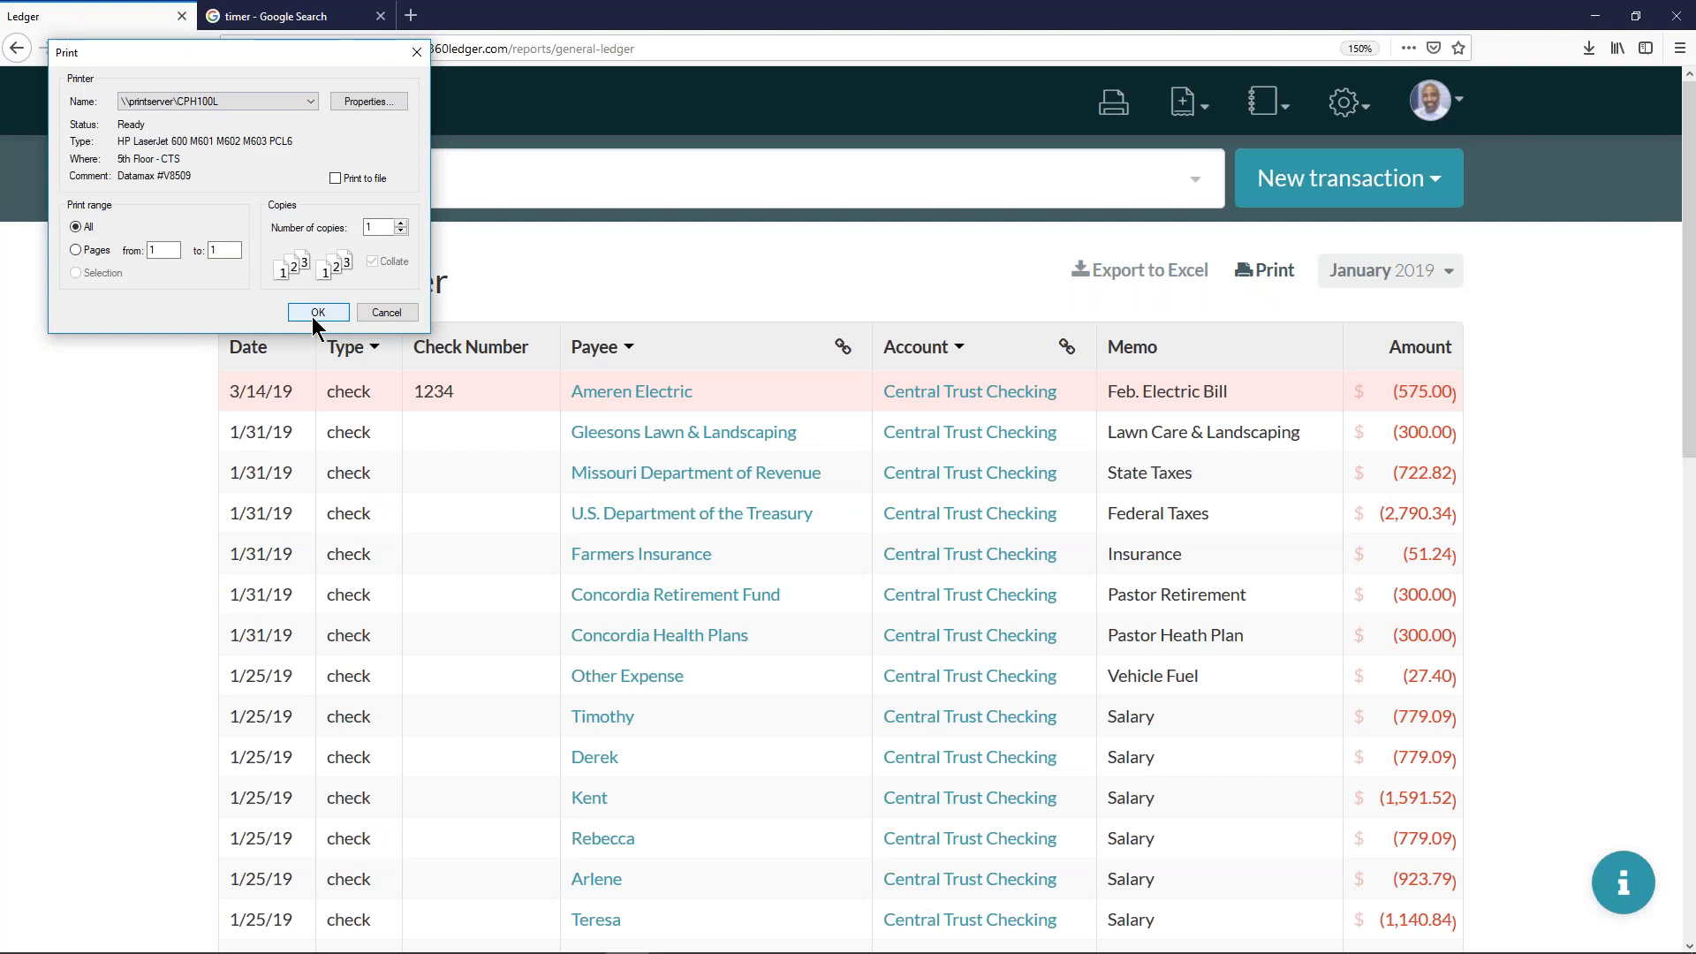
left_click(376, 315)
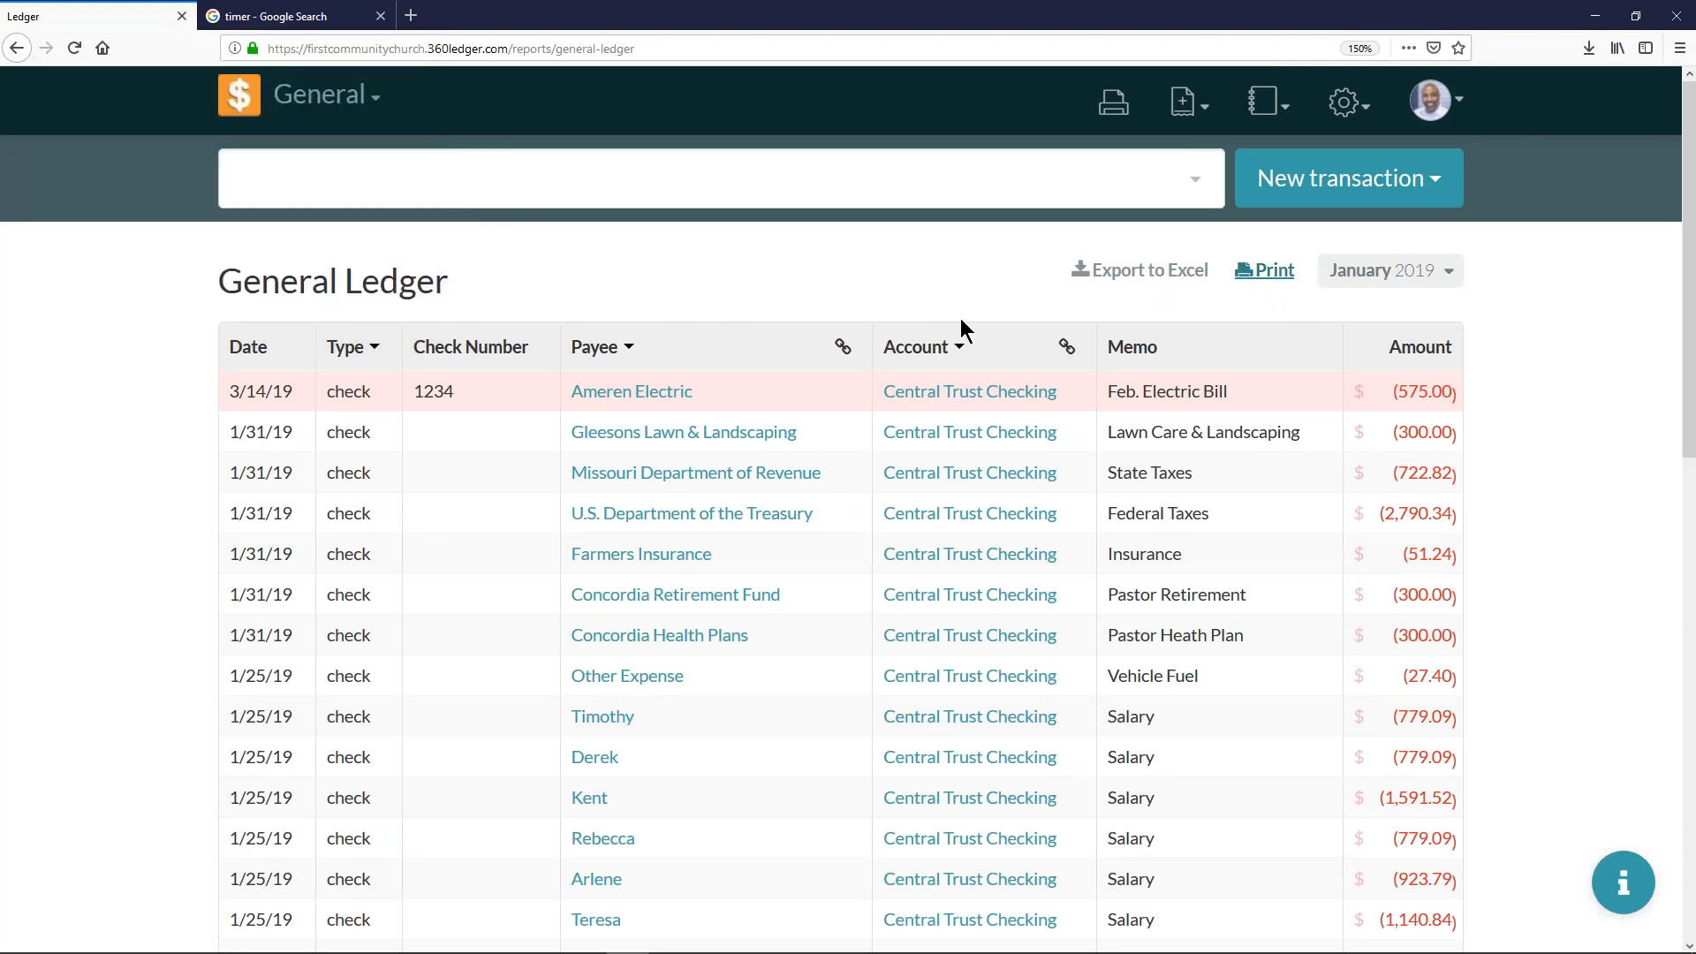
- Group the filtered general ledger by payee and review the grouped check entries
scroll(961, 327, "down", 1)
scroll(959, 322, "down", 4)
scroll(957, 318, "up", 3)
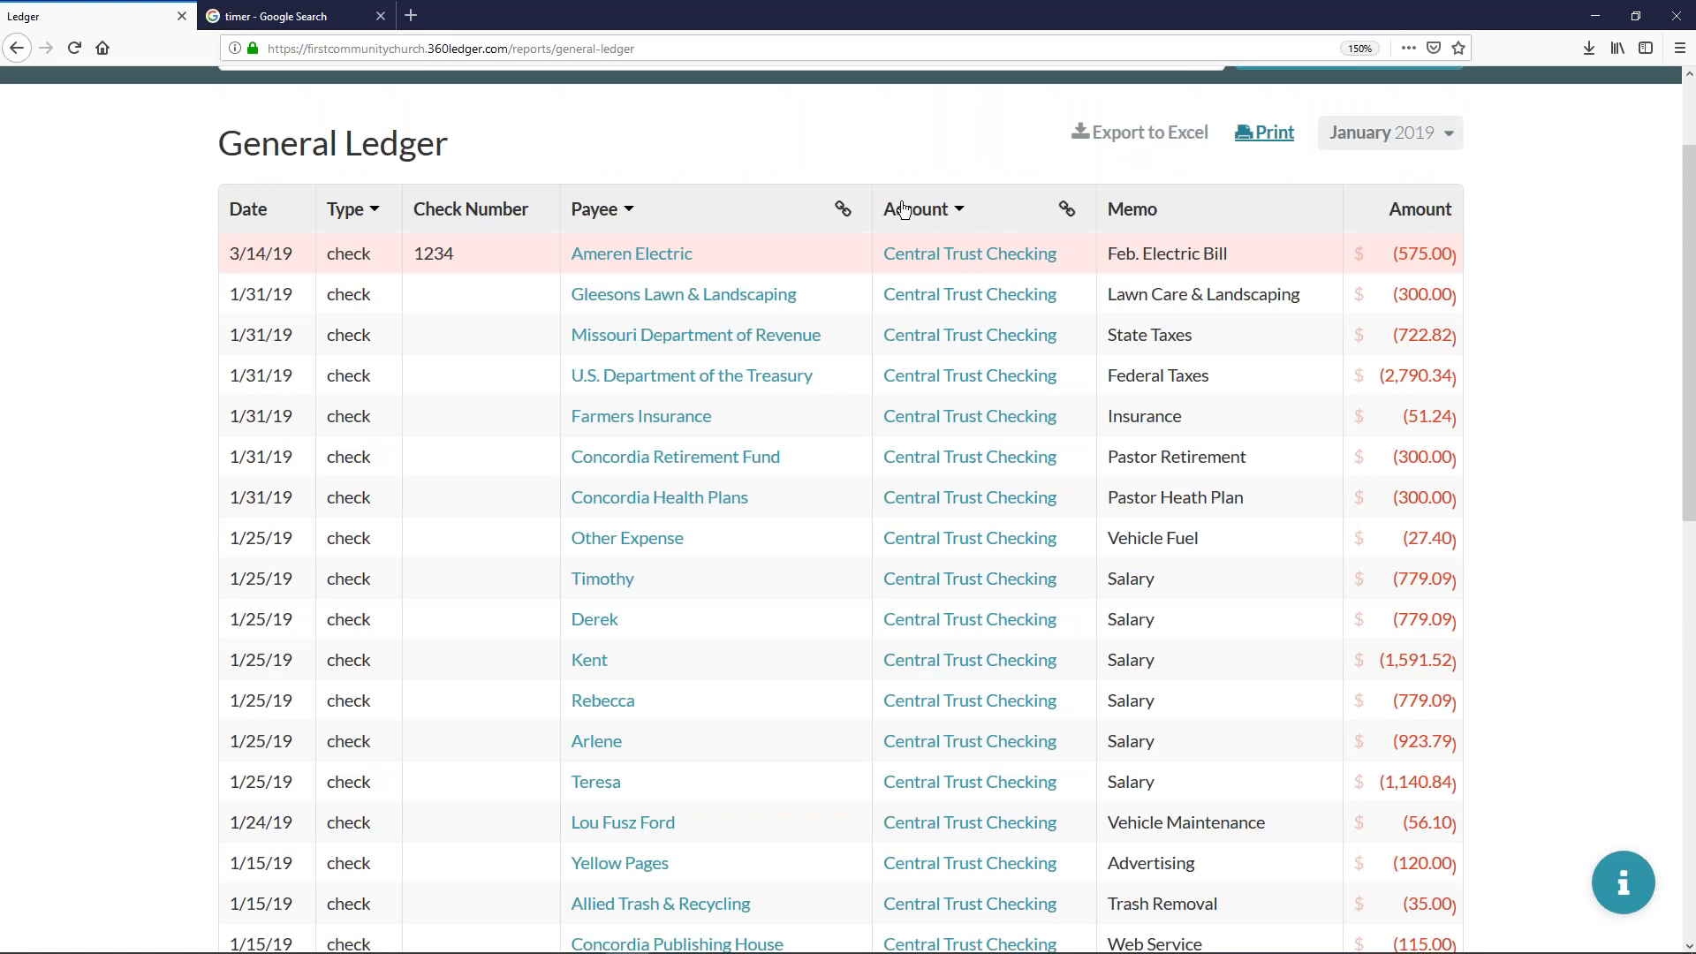
left_click(842, 212)
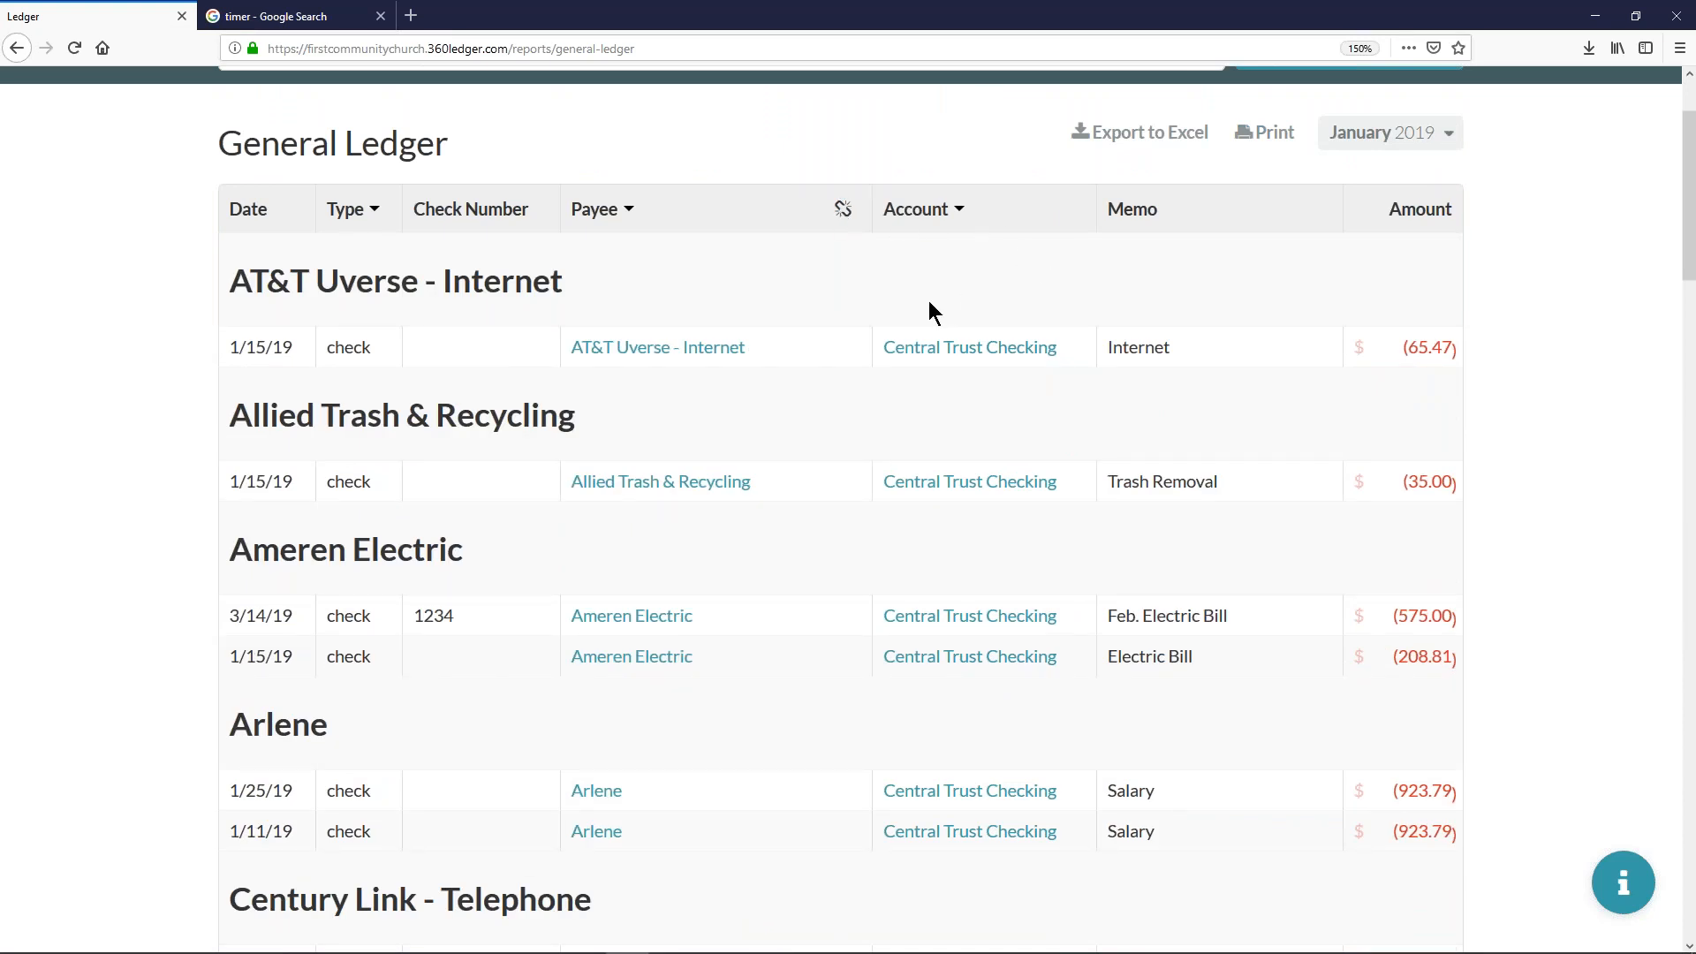
left_click(373, 212)
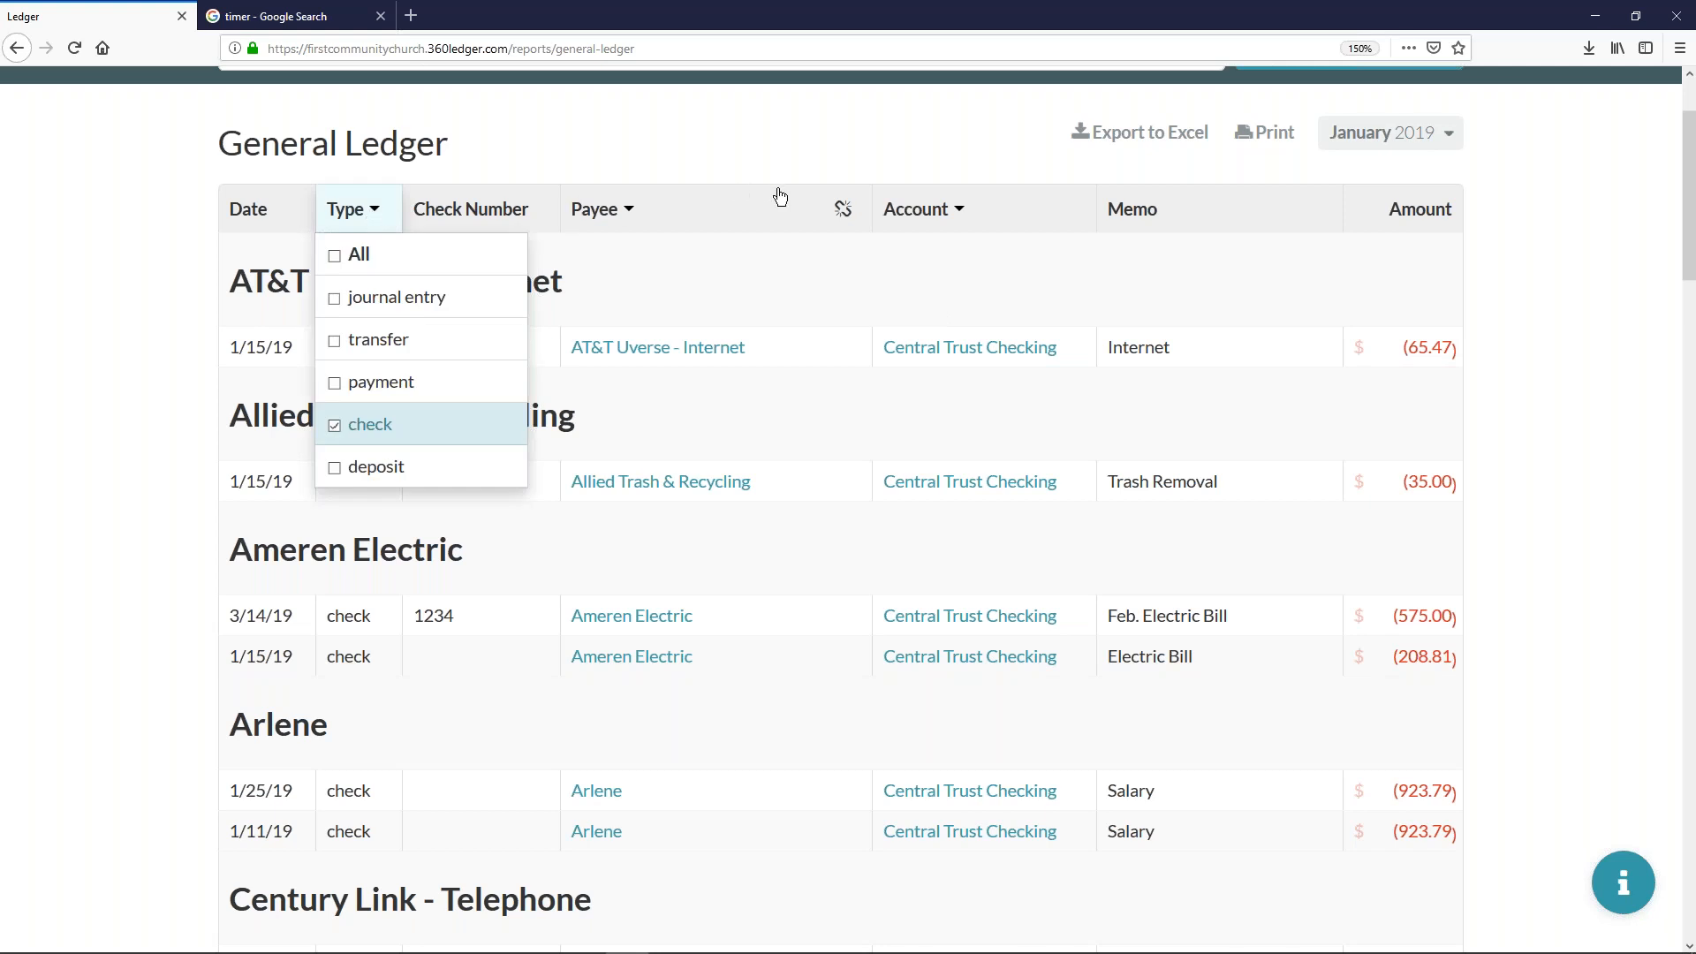
left_click(851, 131)
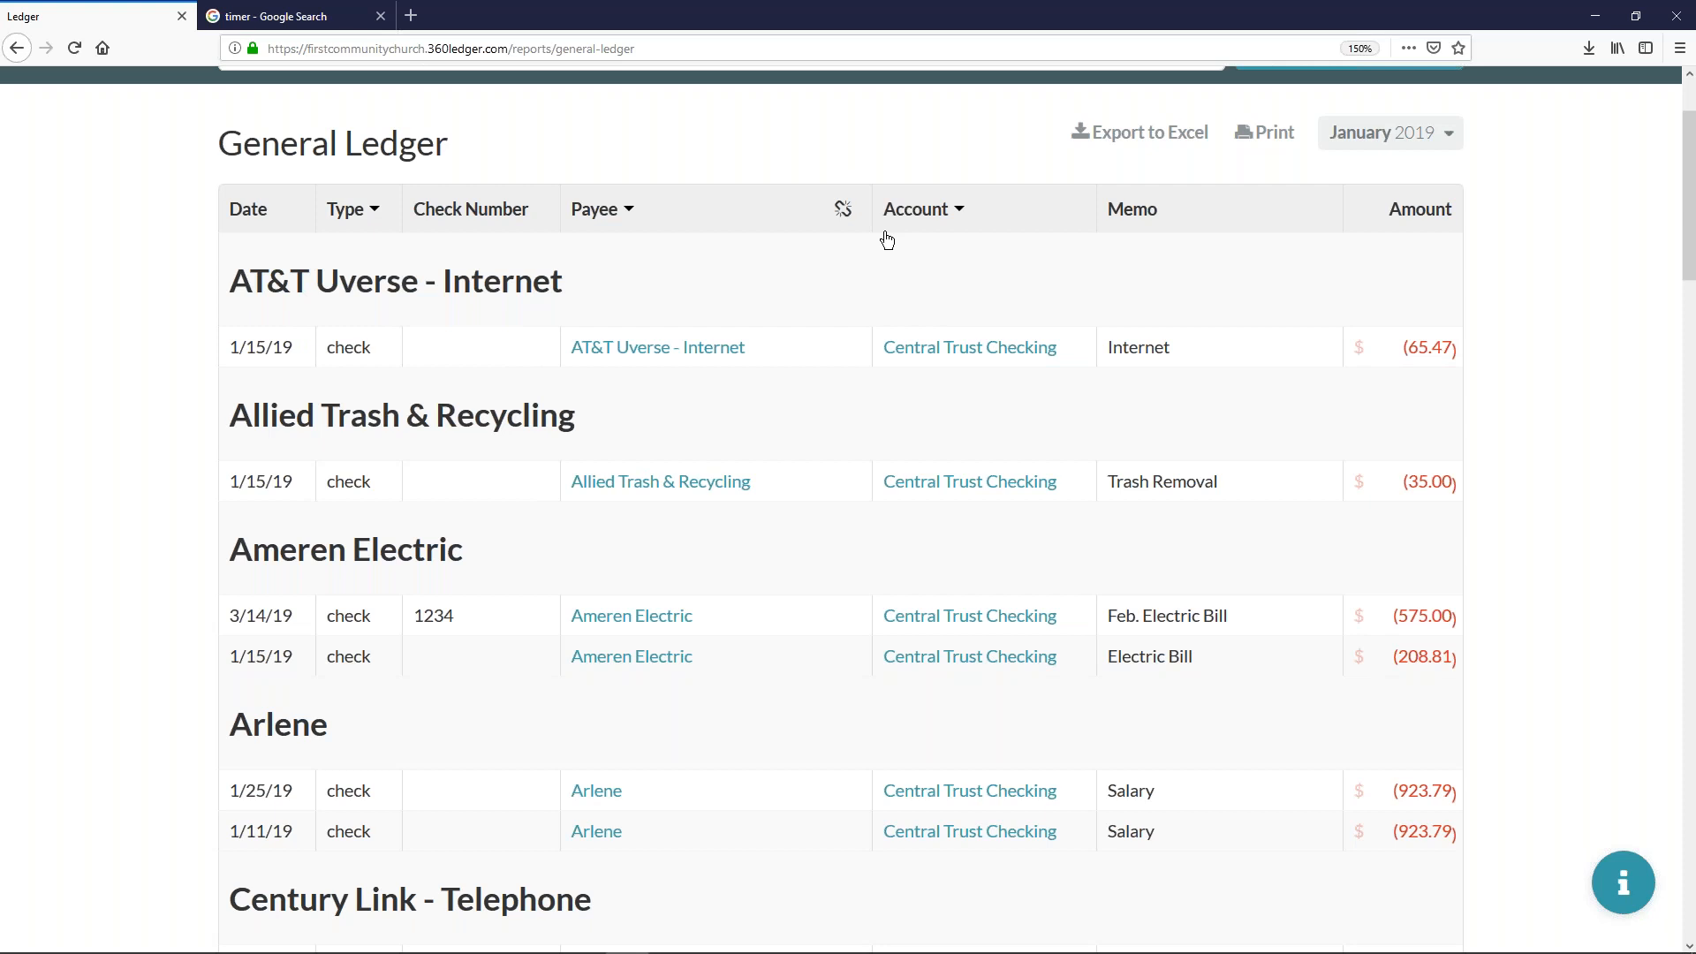
scroll(892, 243, "down", 5)
scroll(897, 242, "up", 6)
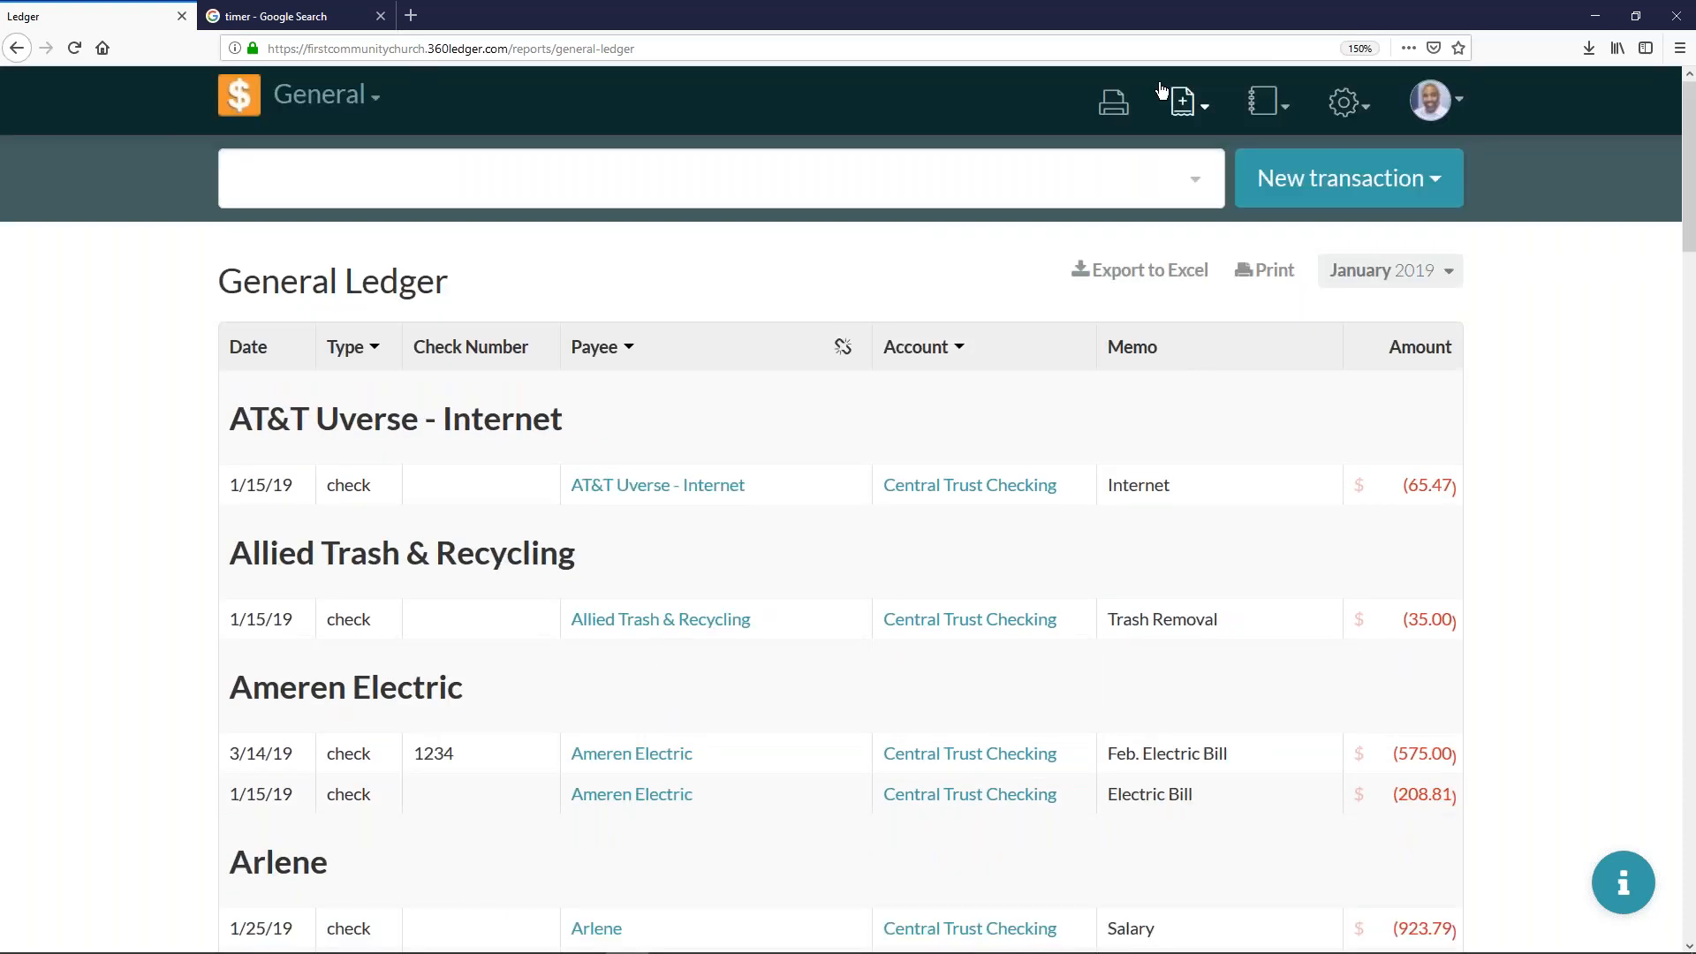
- Switch to the Income & Expense report and collapse the Funds, Education and Ministry groups under Offerings
left_click(1263, 113)
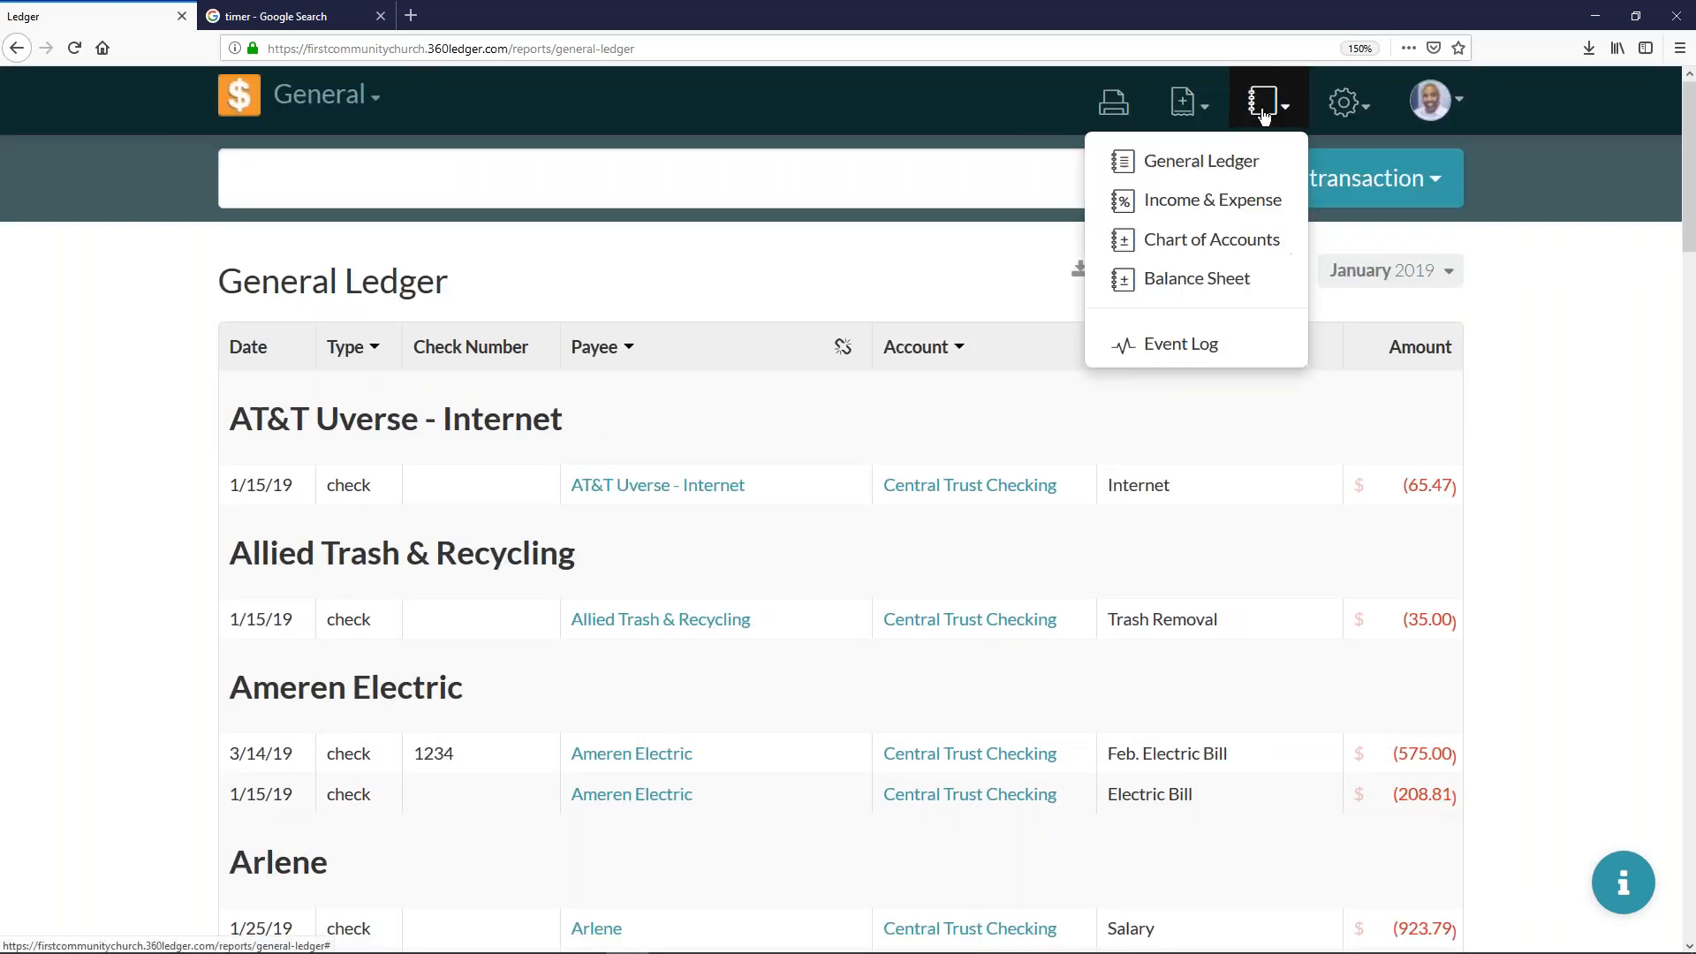
left_click(1214, 203)
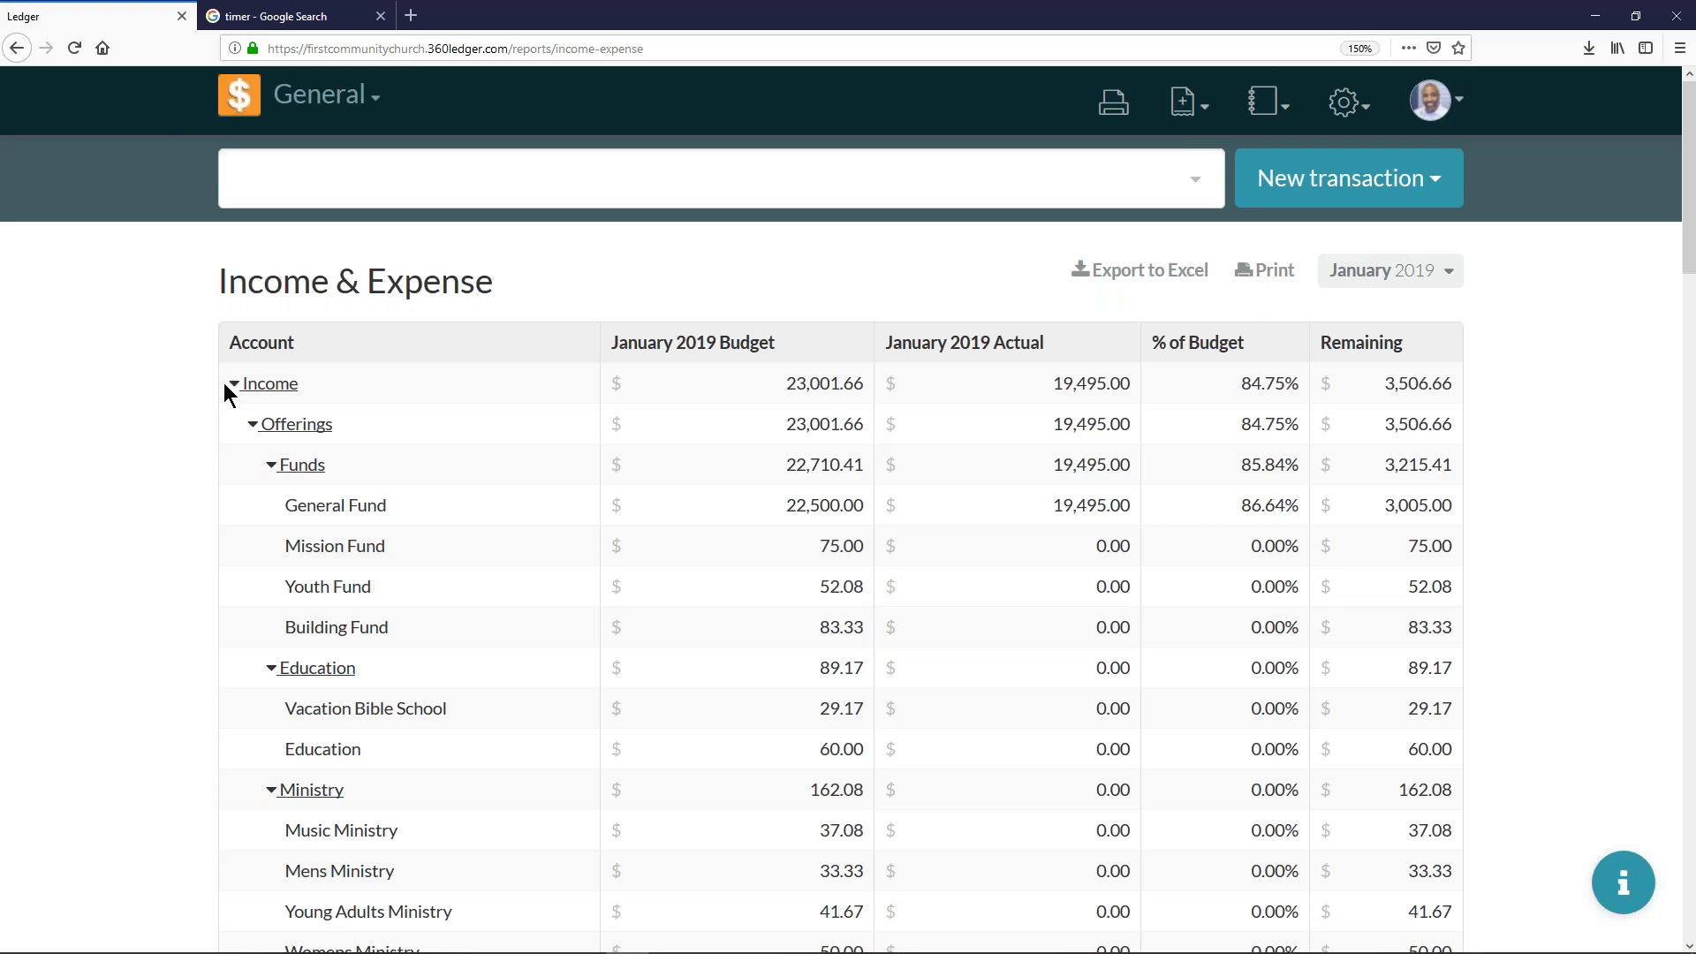
left_click(272, 468)
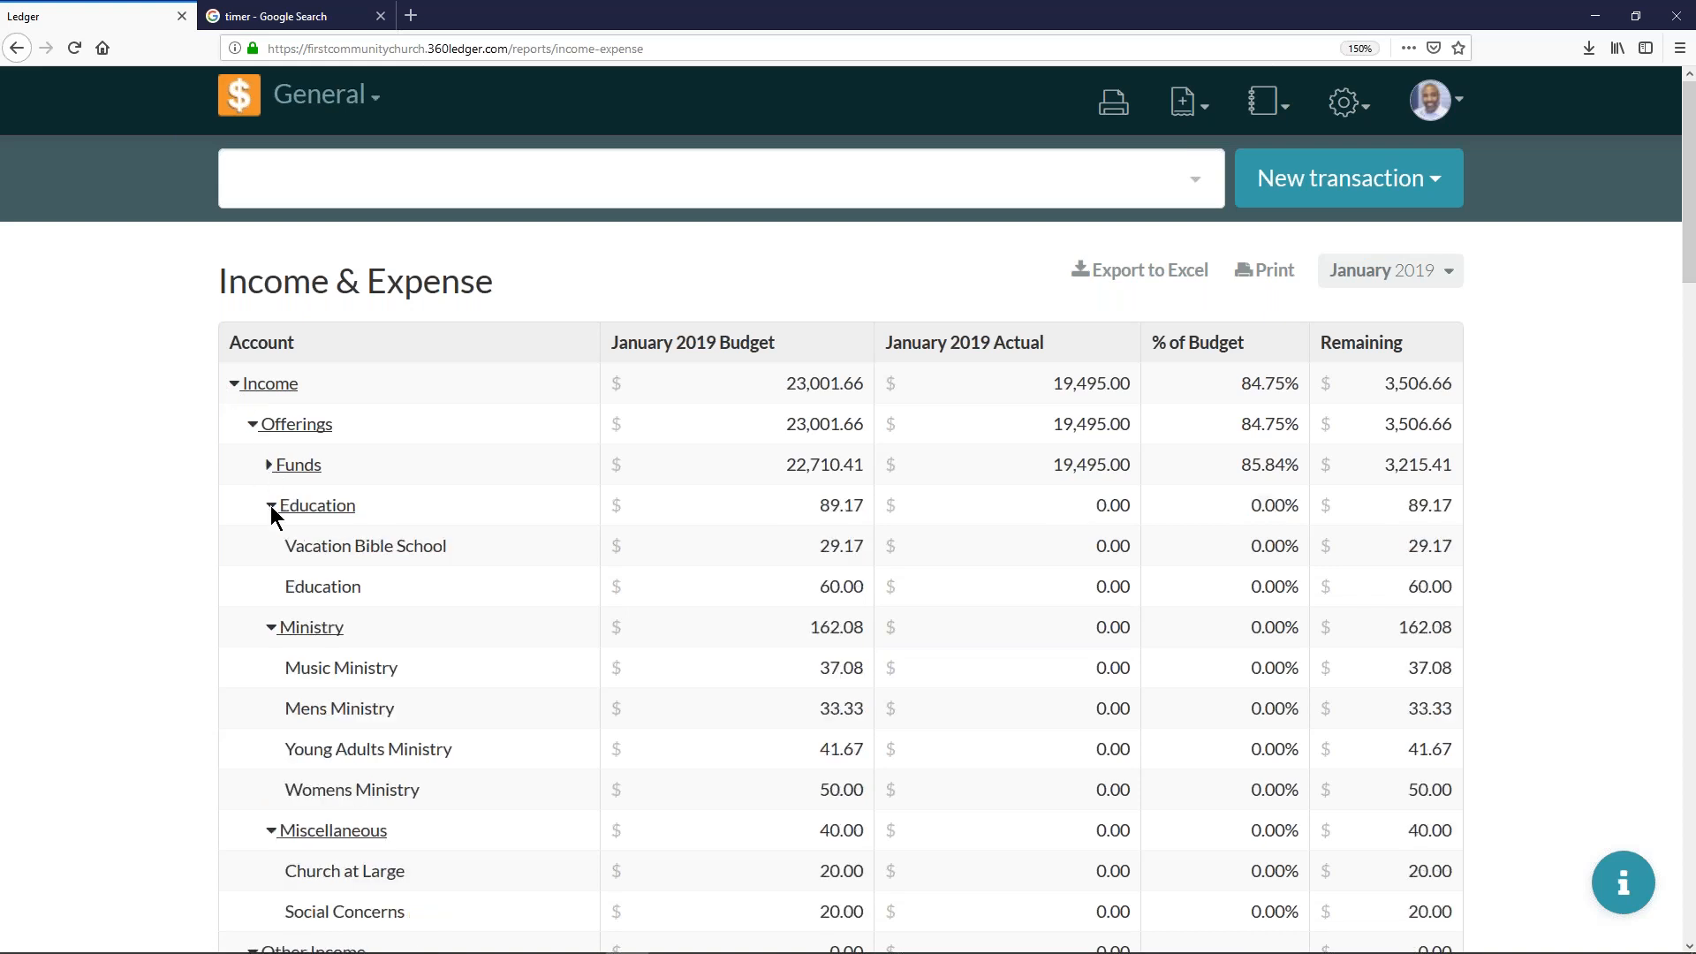
left_click(272, 506)
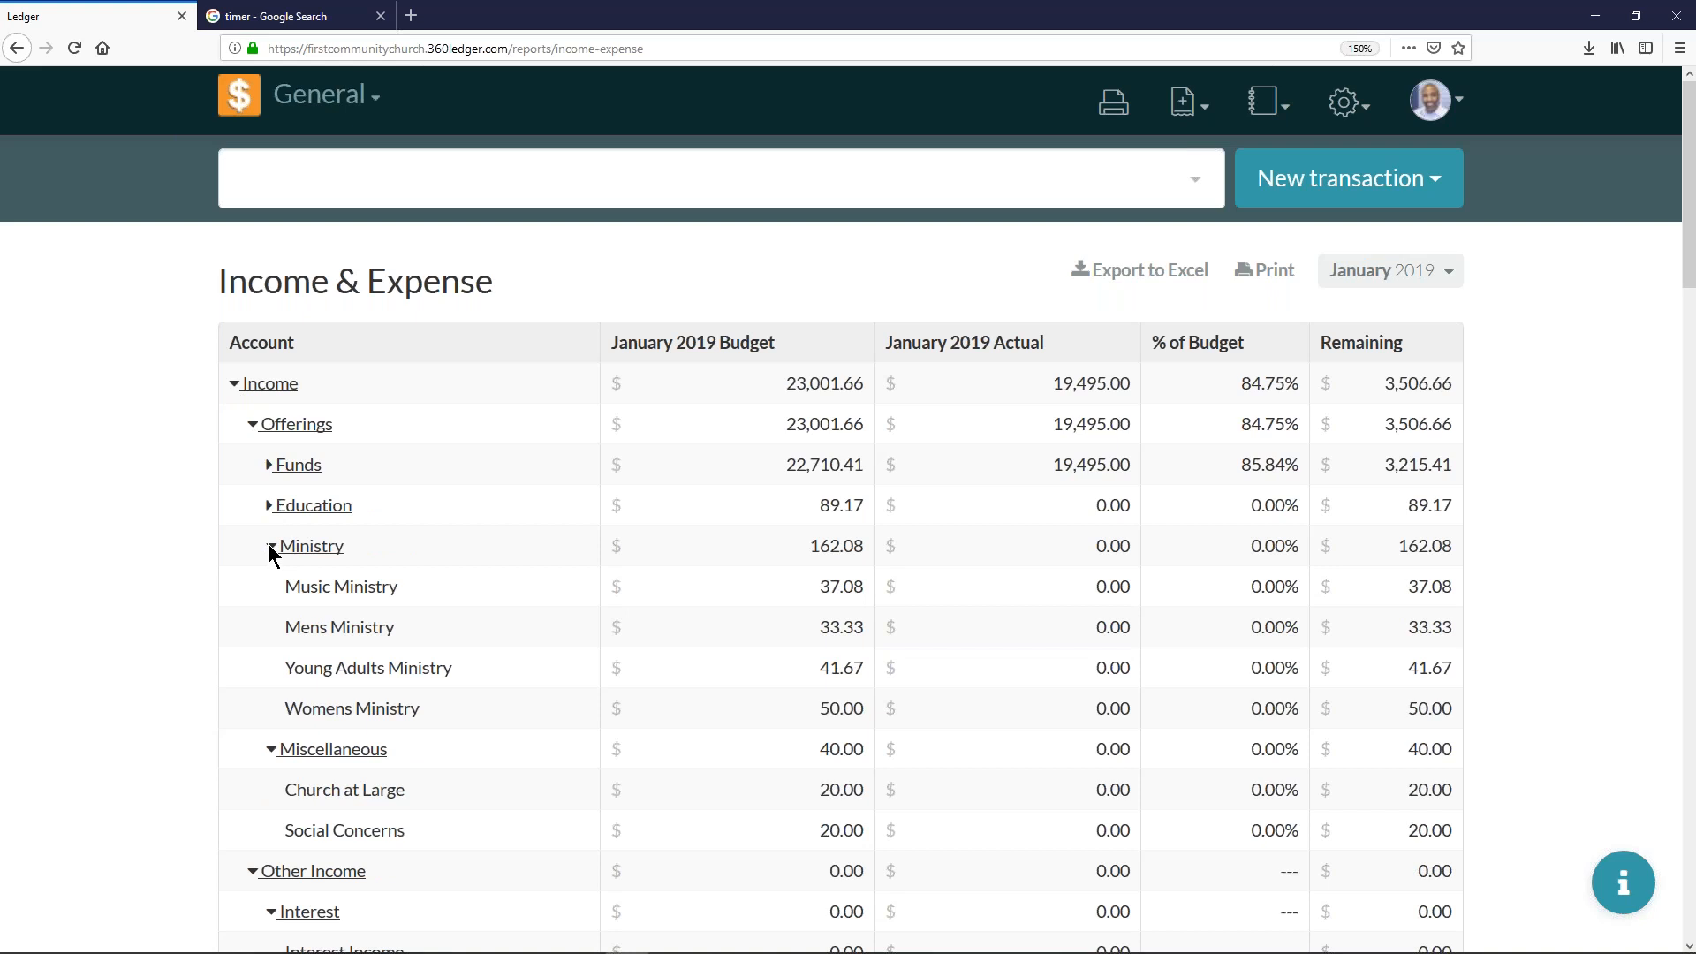
left_click(268, 544)
left_click(270, 587)
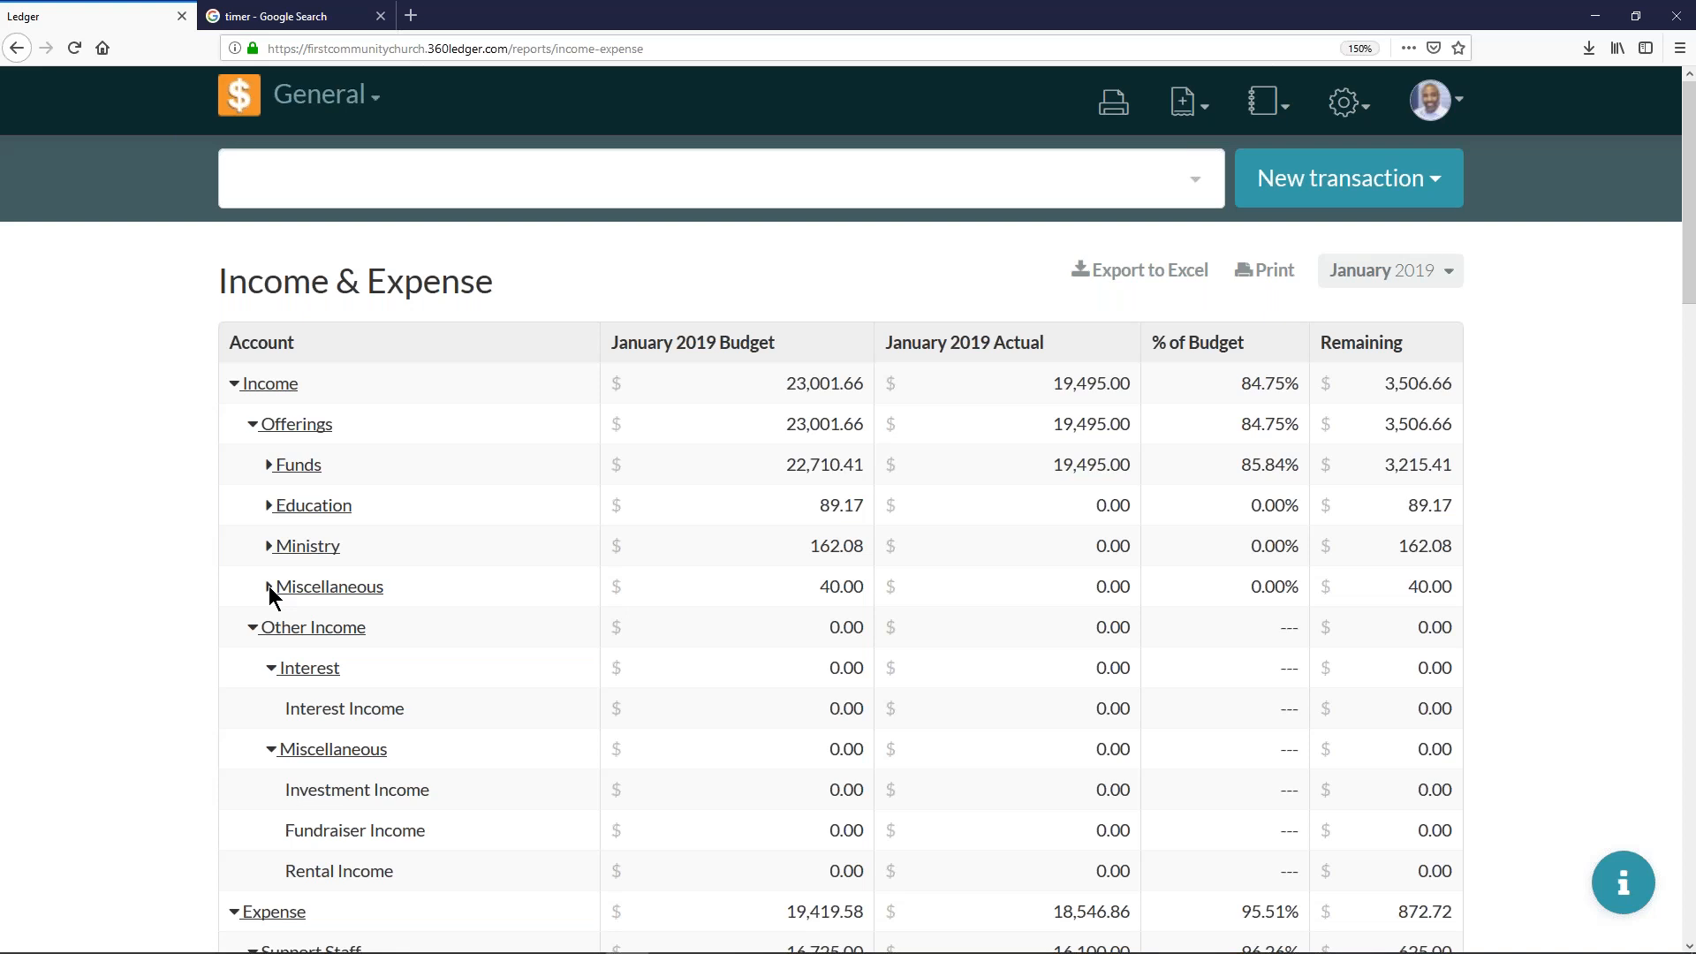
left_click(270, 587)
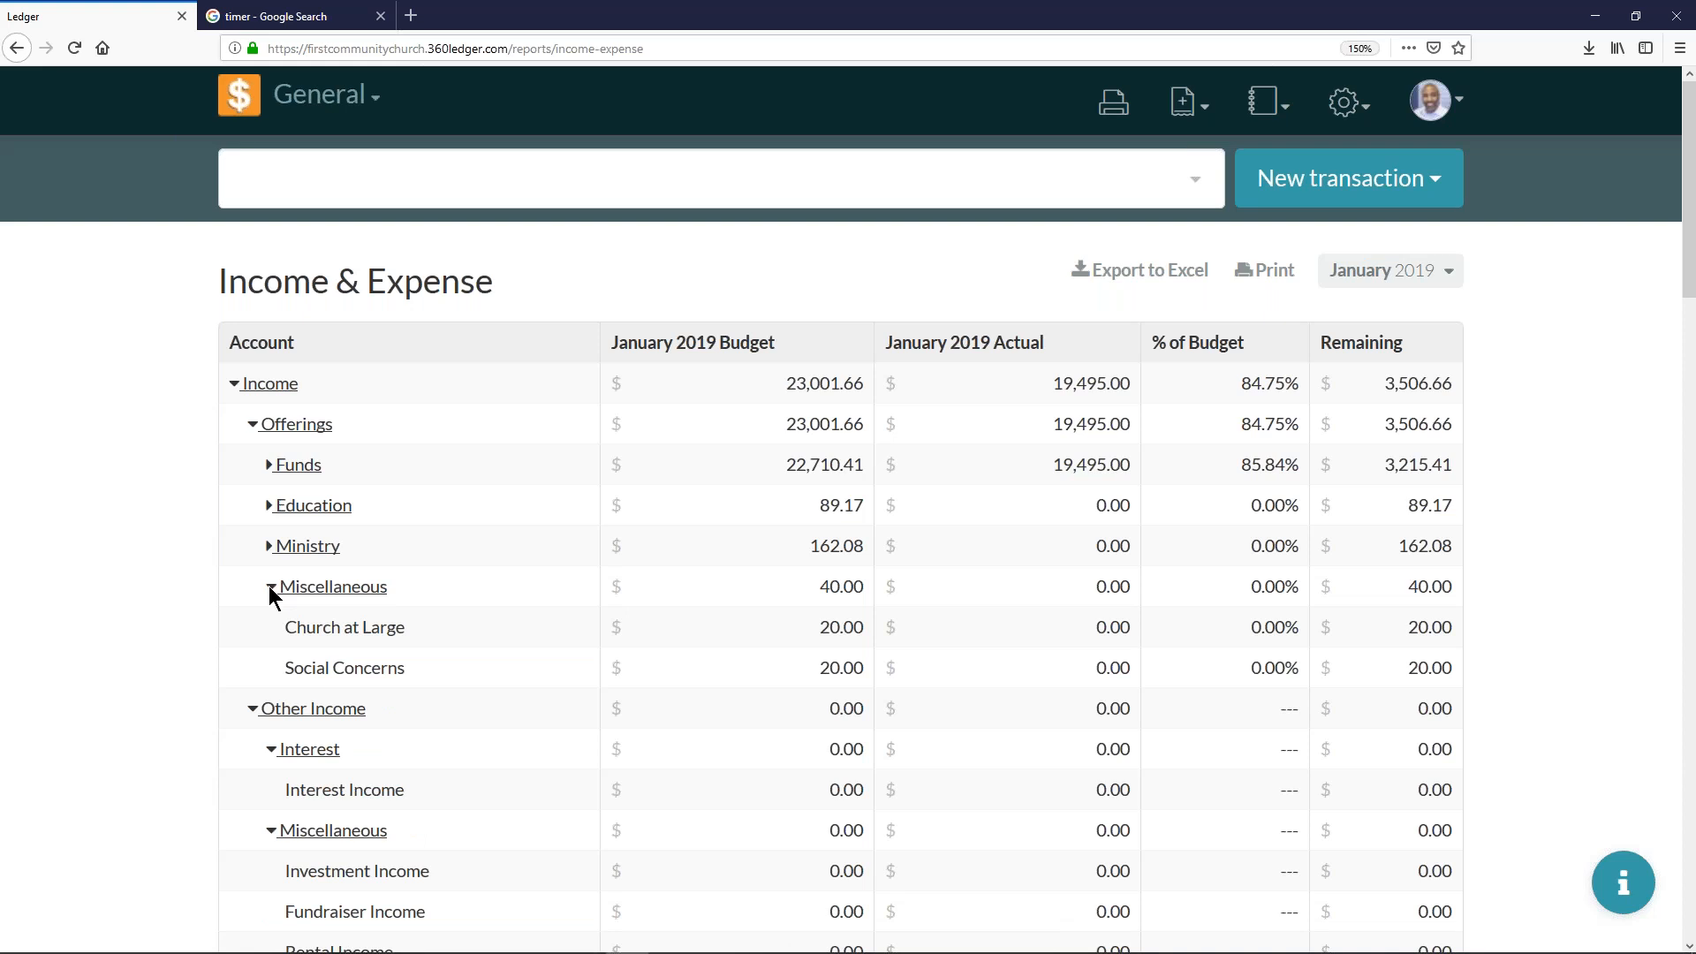
- Collapse the report's Offerings, Other Income, Support Staff, Church Expenses and Miscellaneous expense groups
left_click(252, 425)
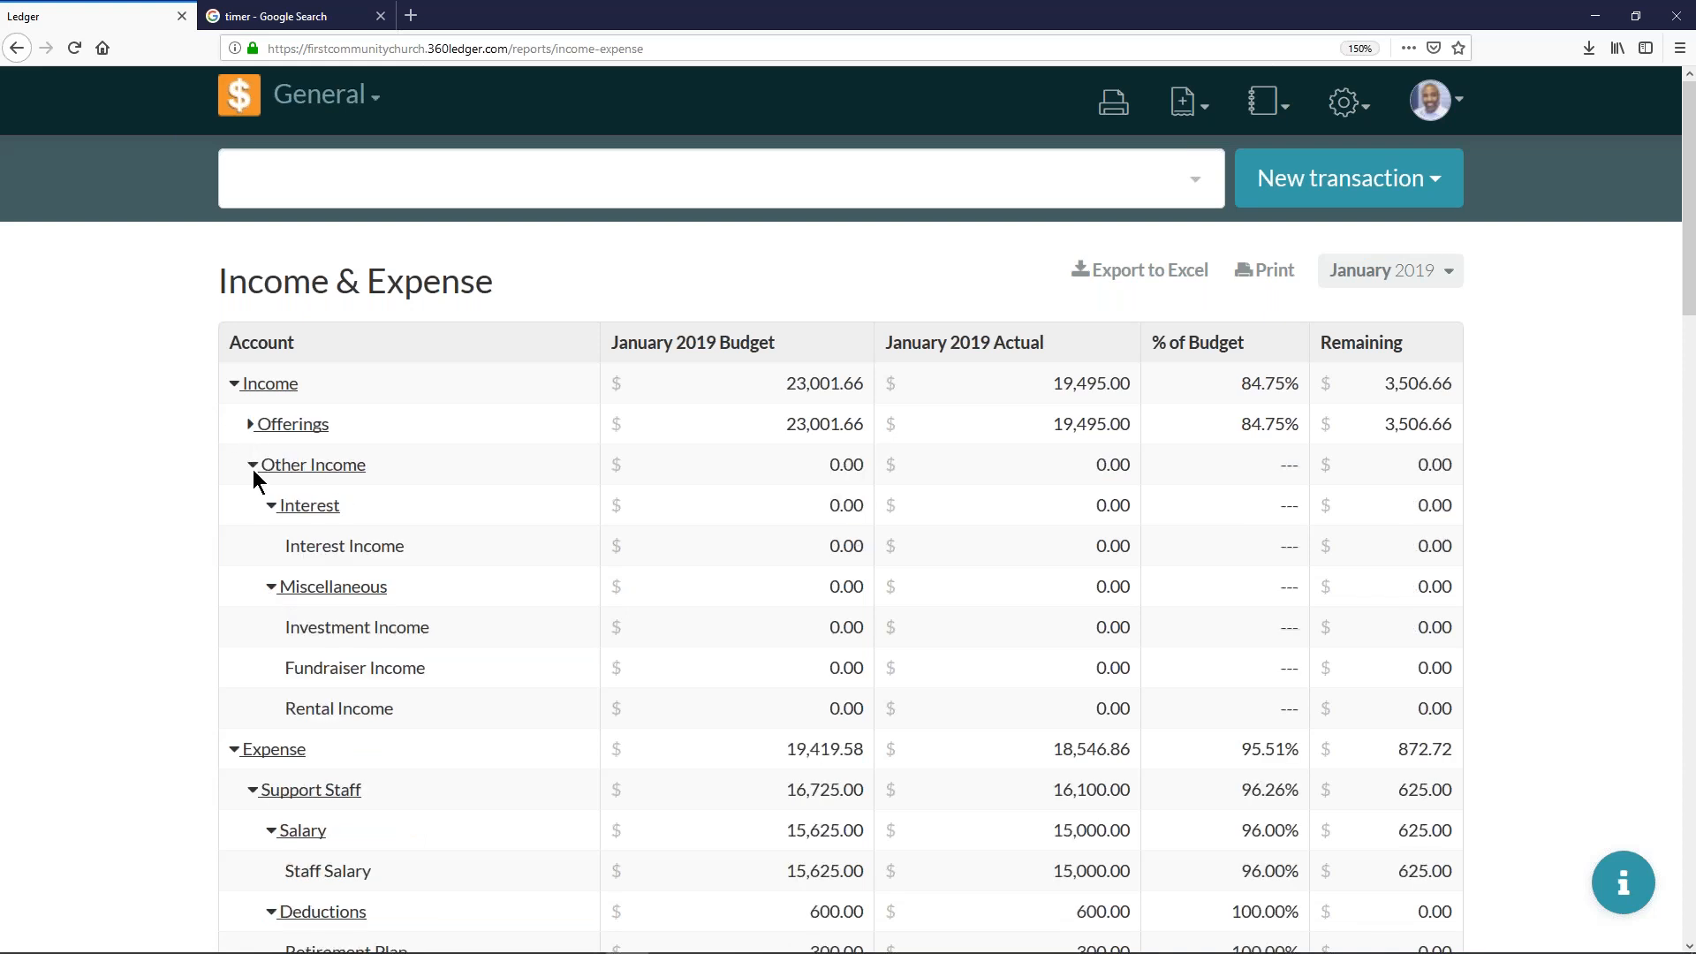
left_click(253, 468)
left_click(252, 545)
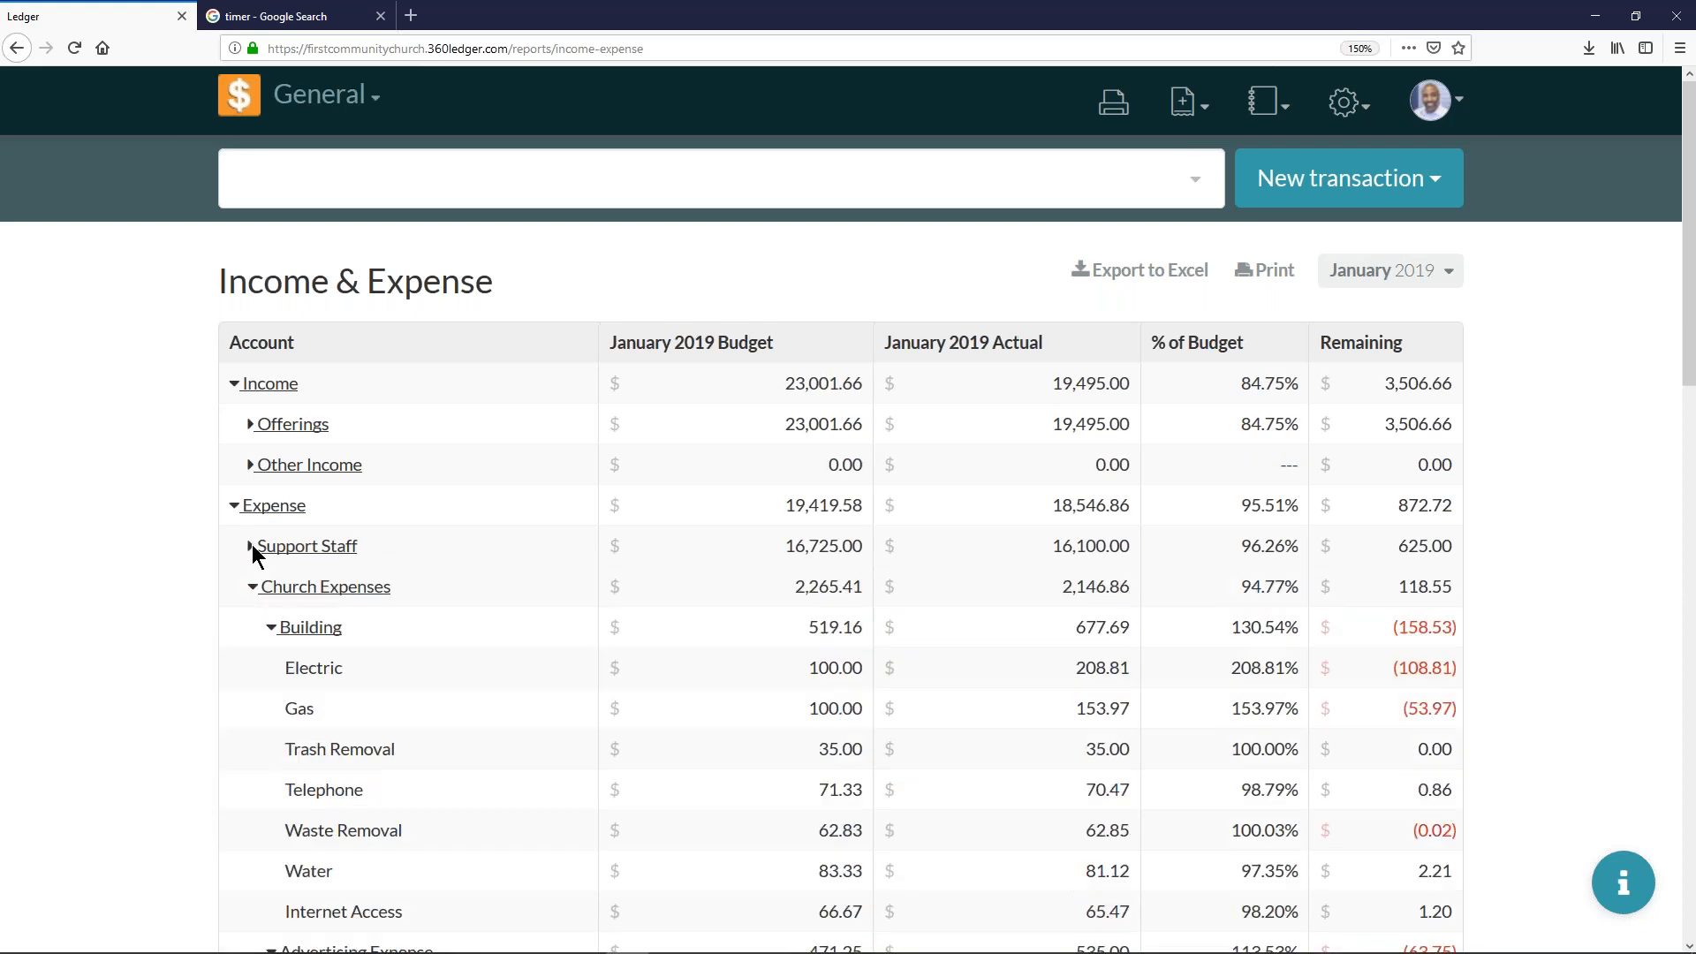
left_click(250, 587)
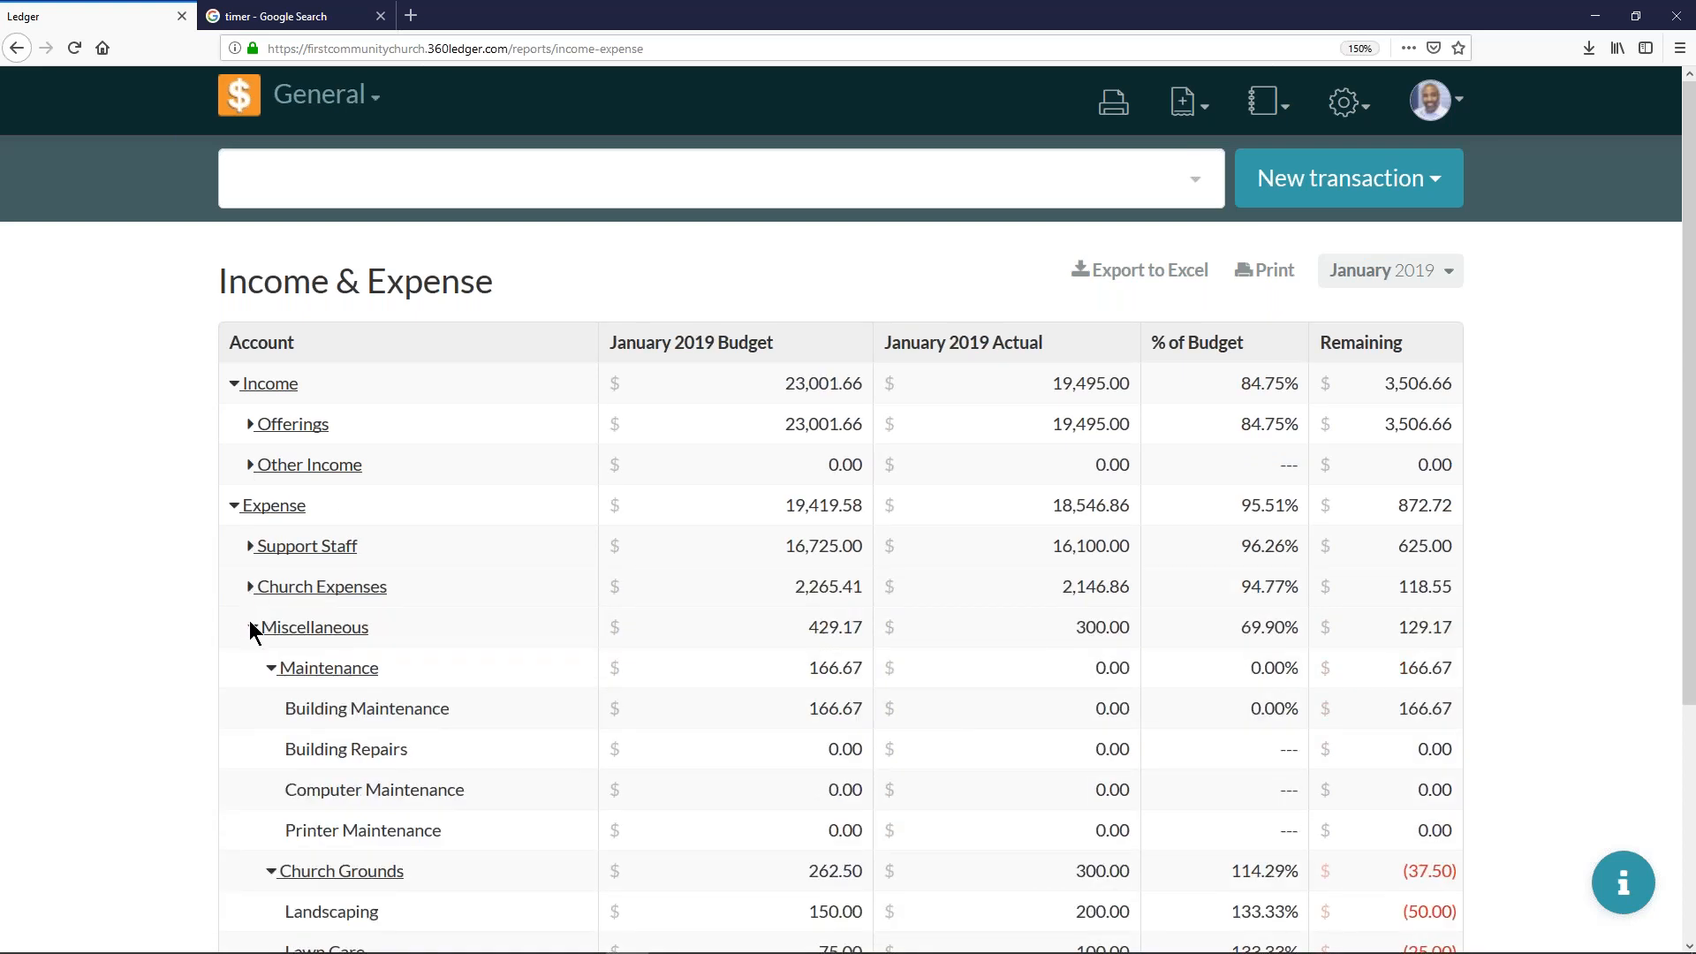
left_click(252, 627)
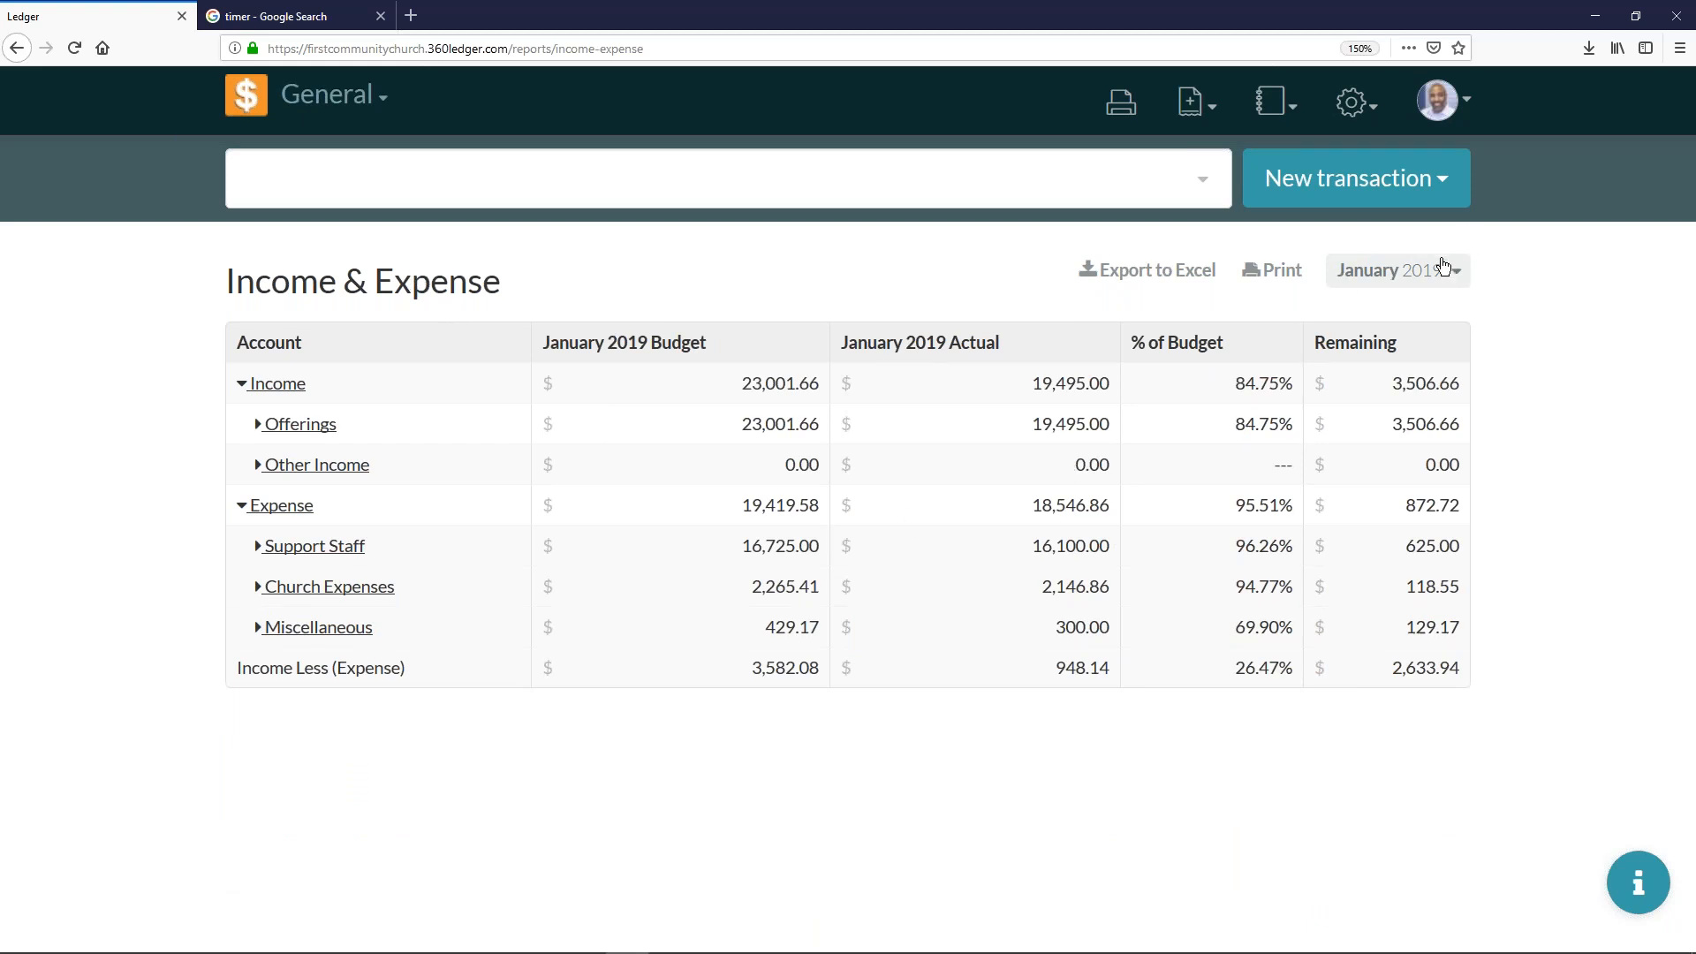
- Set the Income & Expense report period to February 2019 and export it to Excel, opening income-expense.xlsx
left_click(1412, 273)
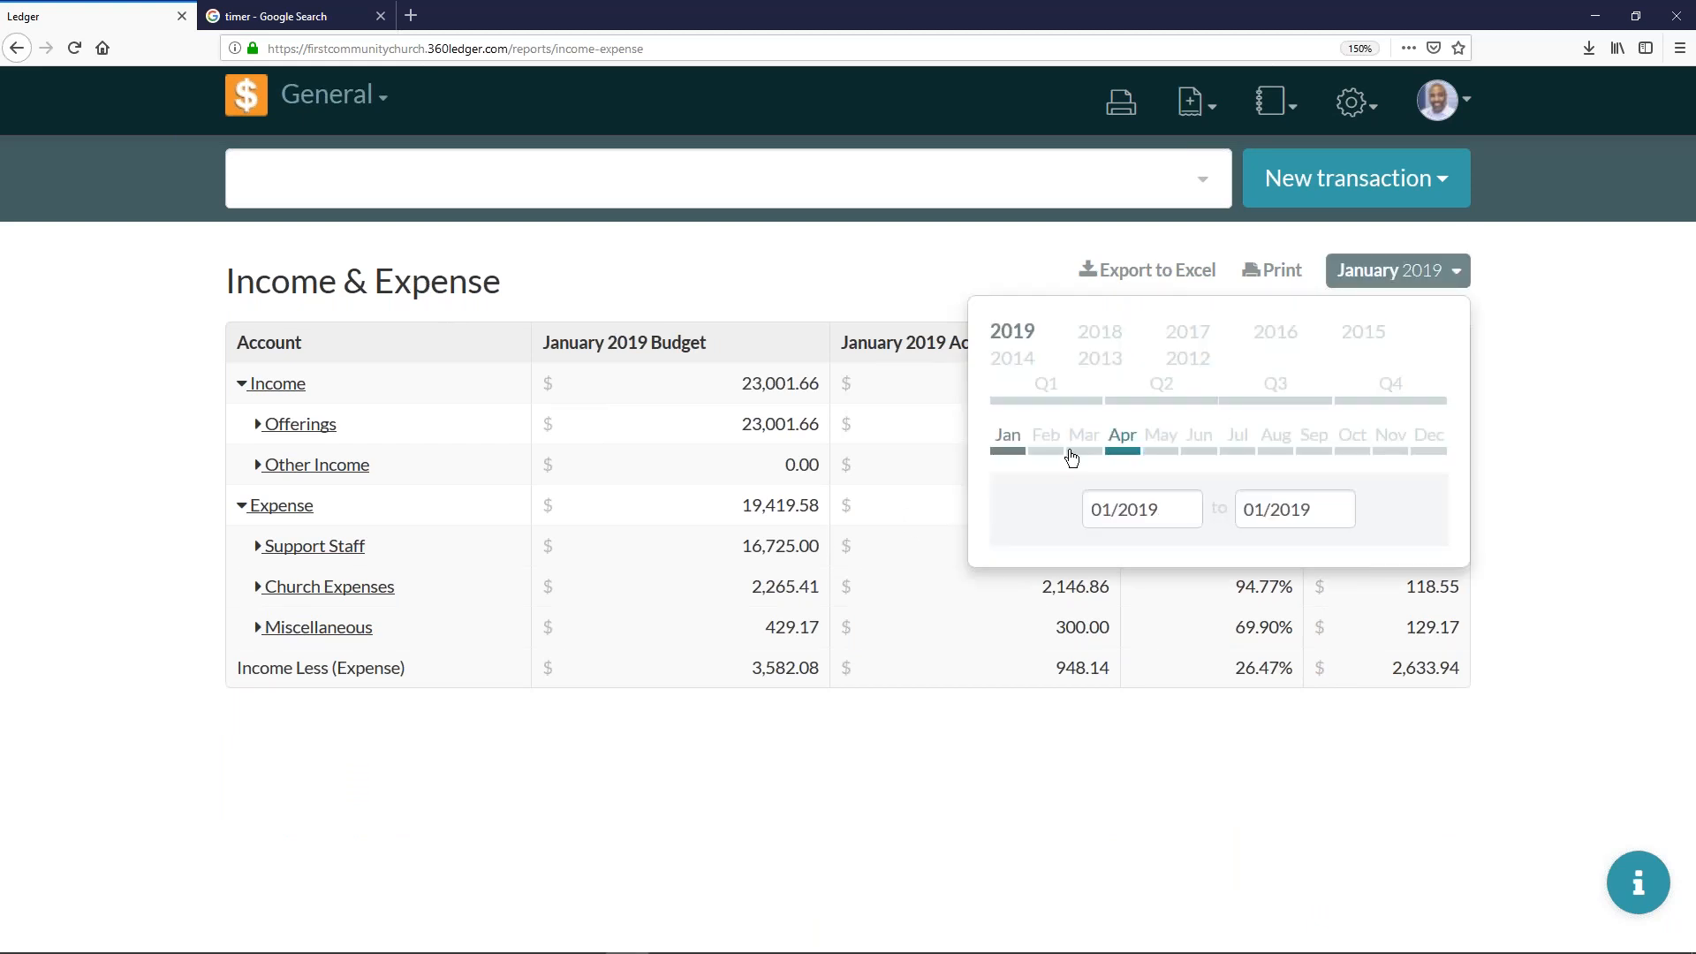
left_click(1042, 444)
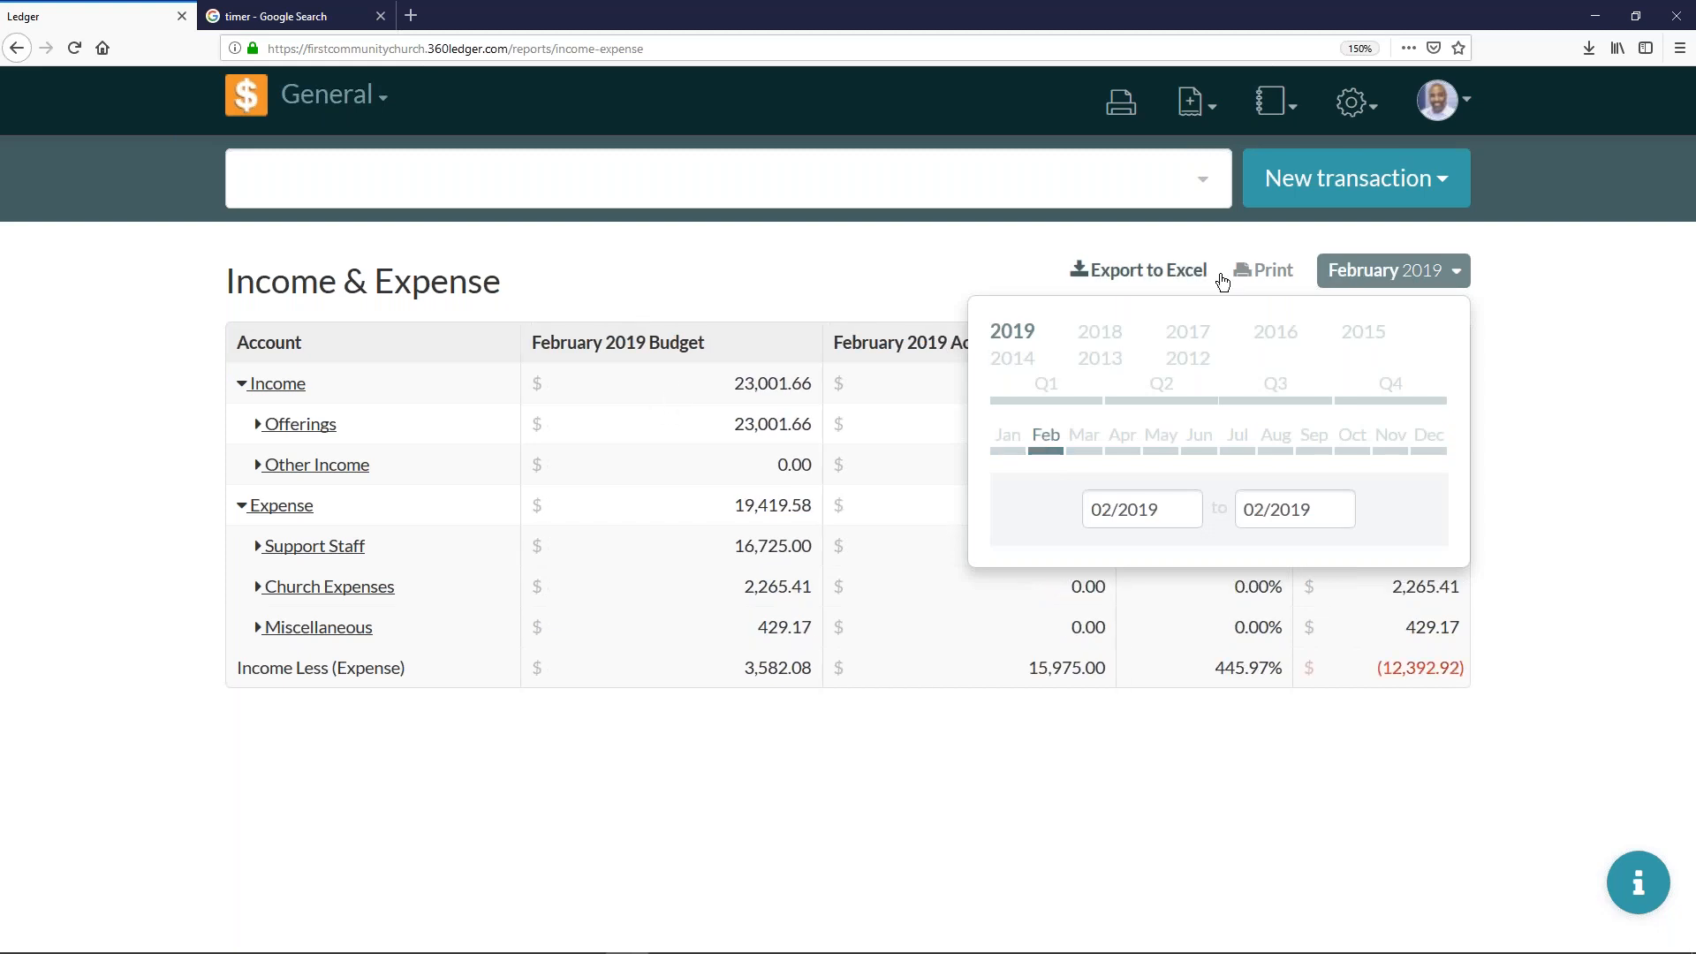
left_click(1483, 296)
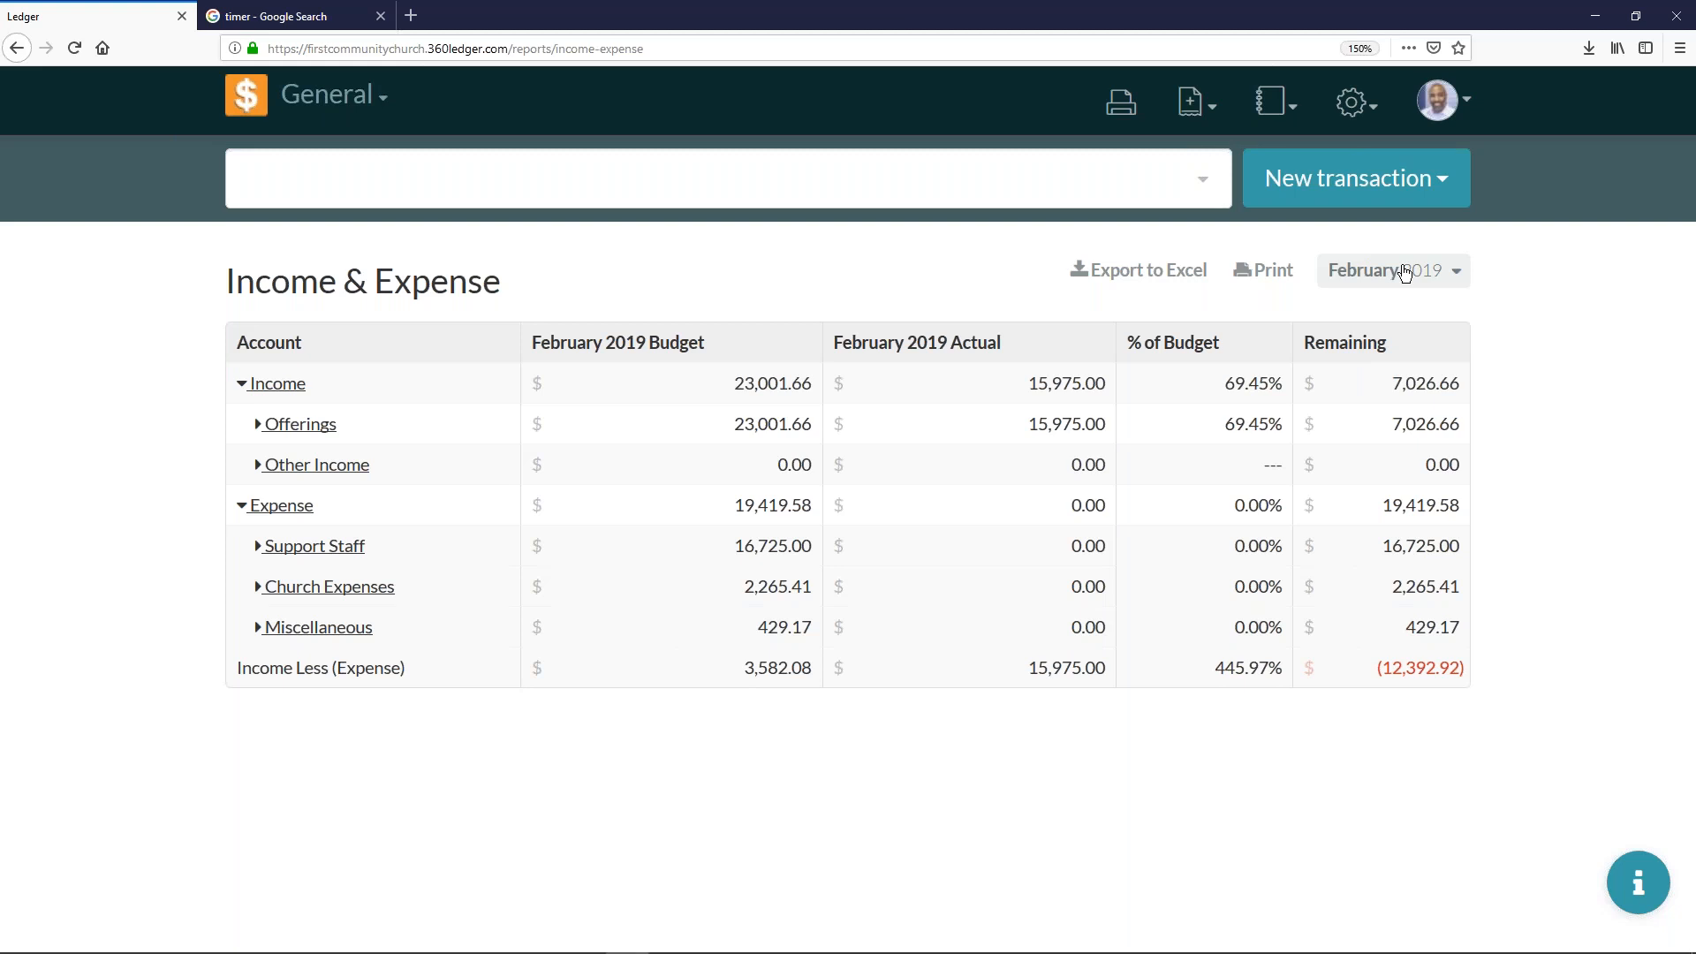
left_click(1139, 271)
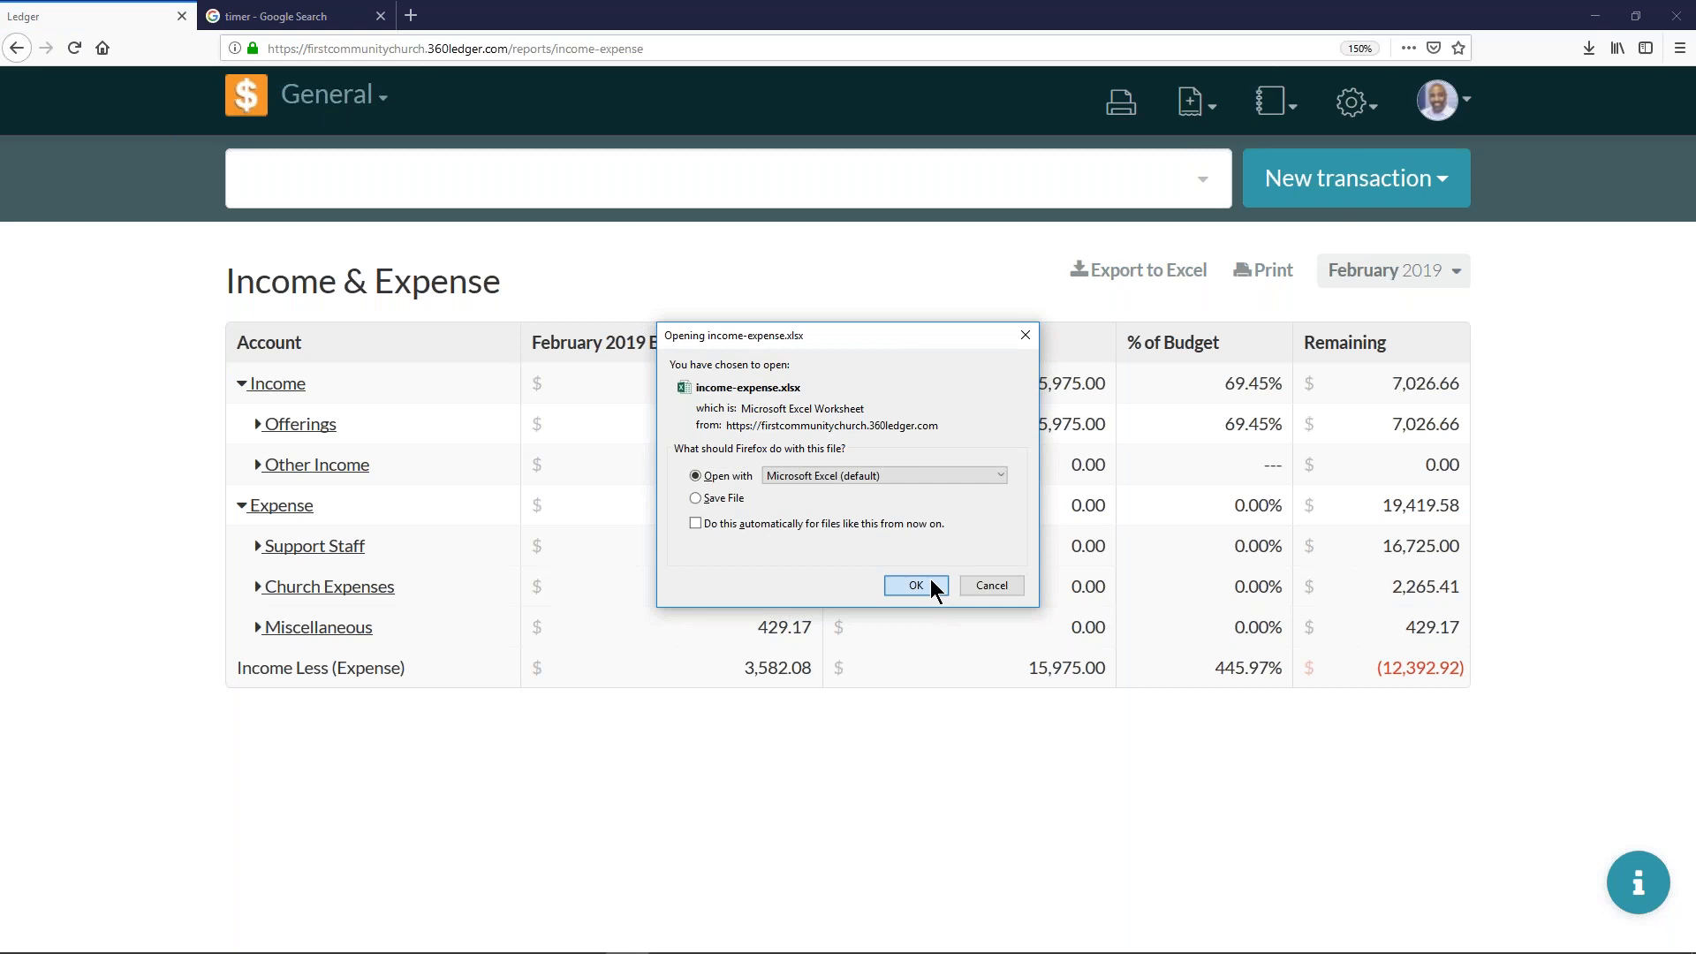
left_click(916, 586)
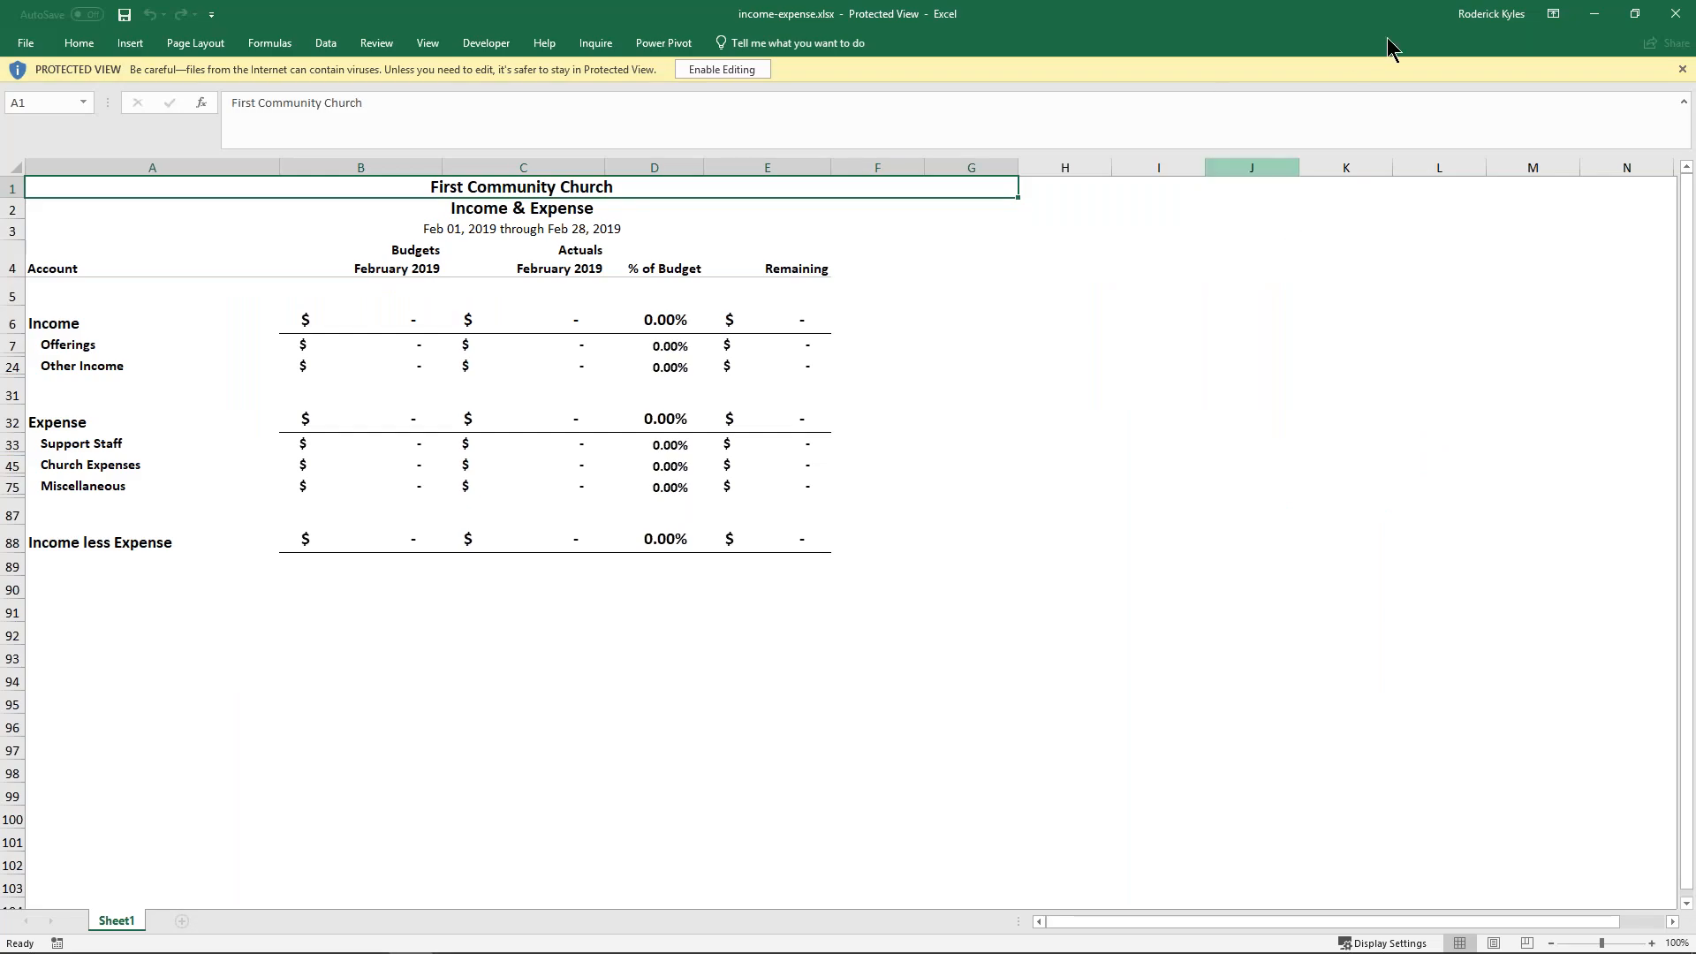
- Return to the ledger, set the Income & Expense report period to the full year 2019, and export it to Excel
left_click_drag(1284, 17, 1168, 445)
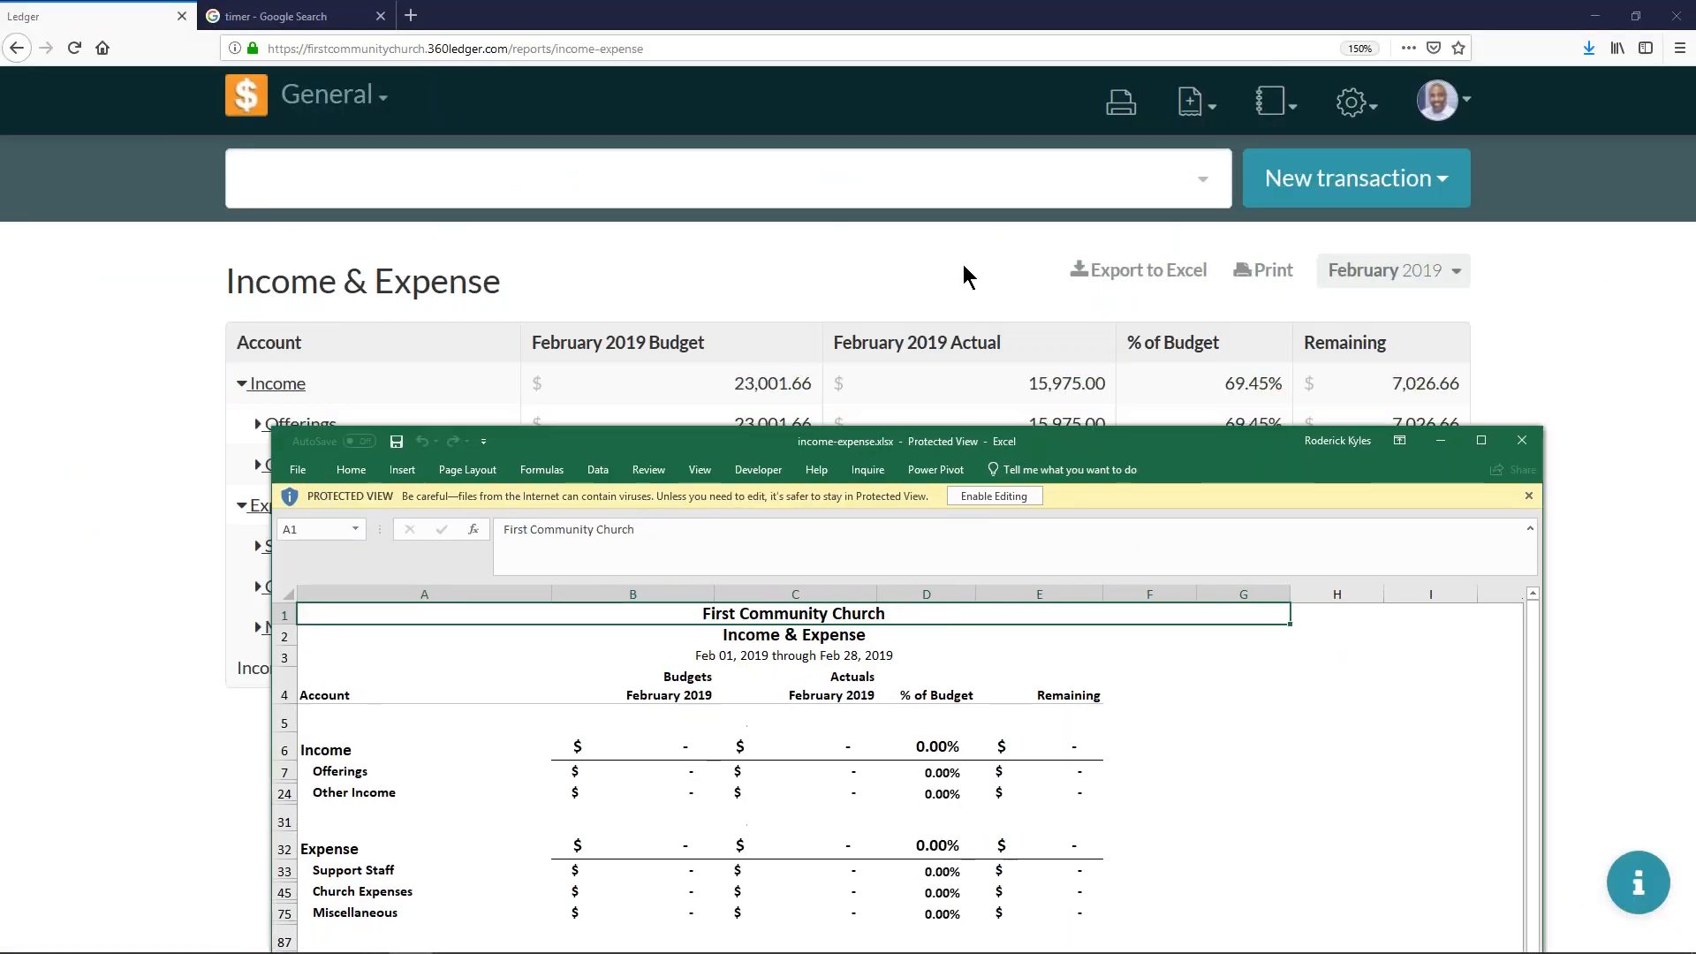
left_click(1164, 327)
left_click(1383, 280)
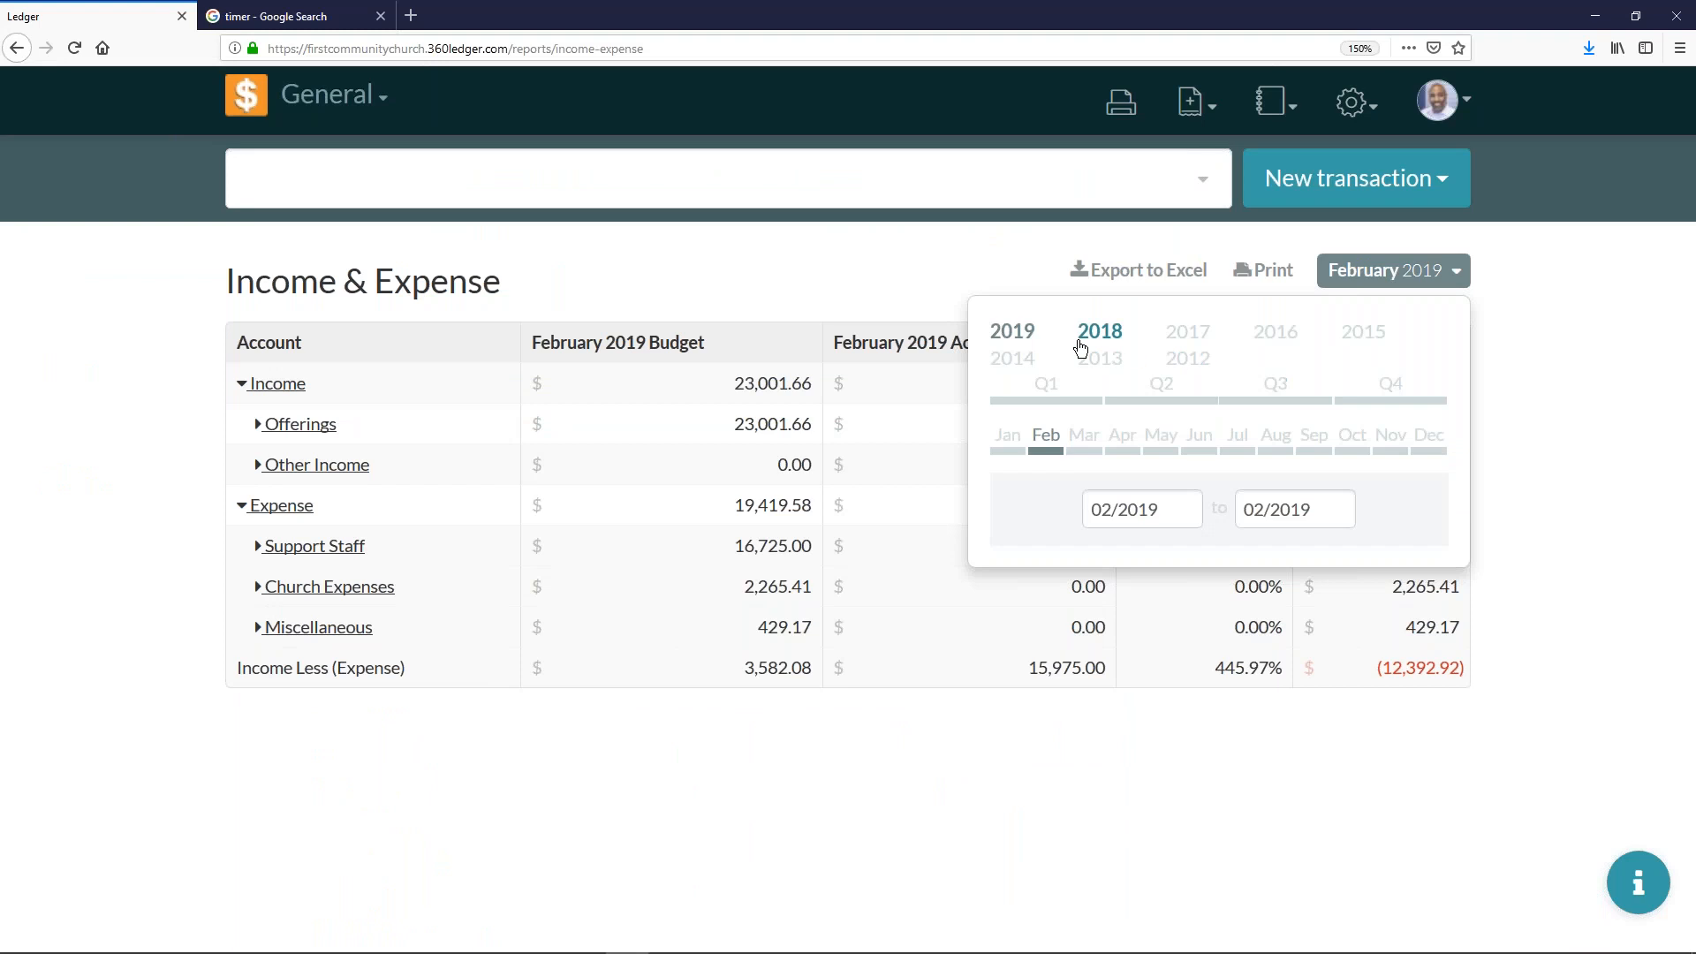
left_click(1009, 333)
left_click(1424, 276)
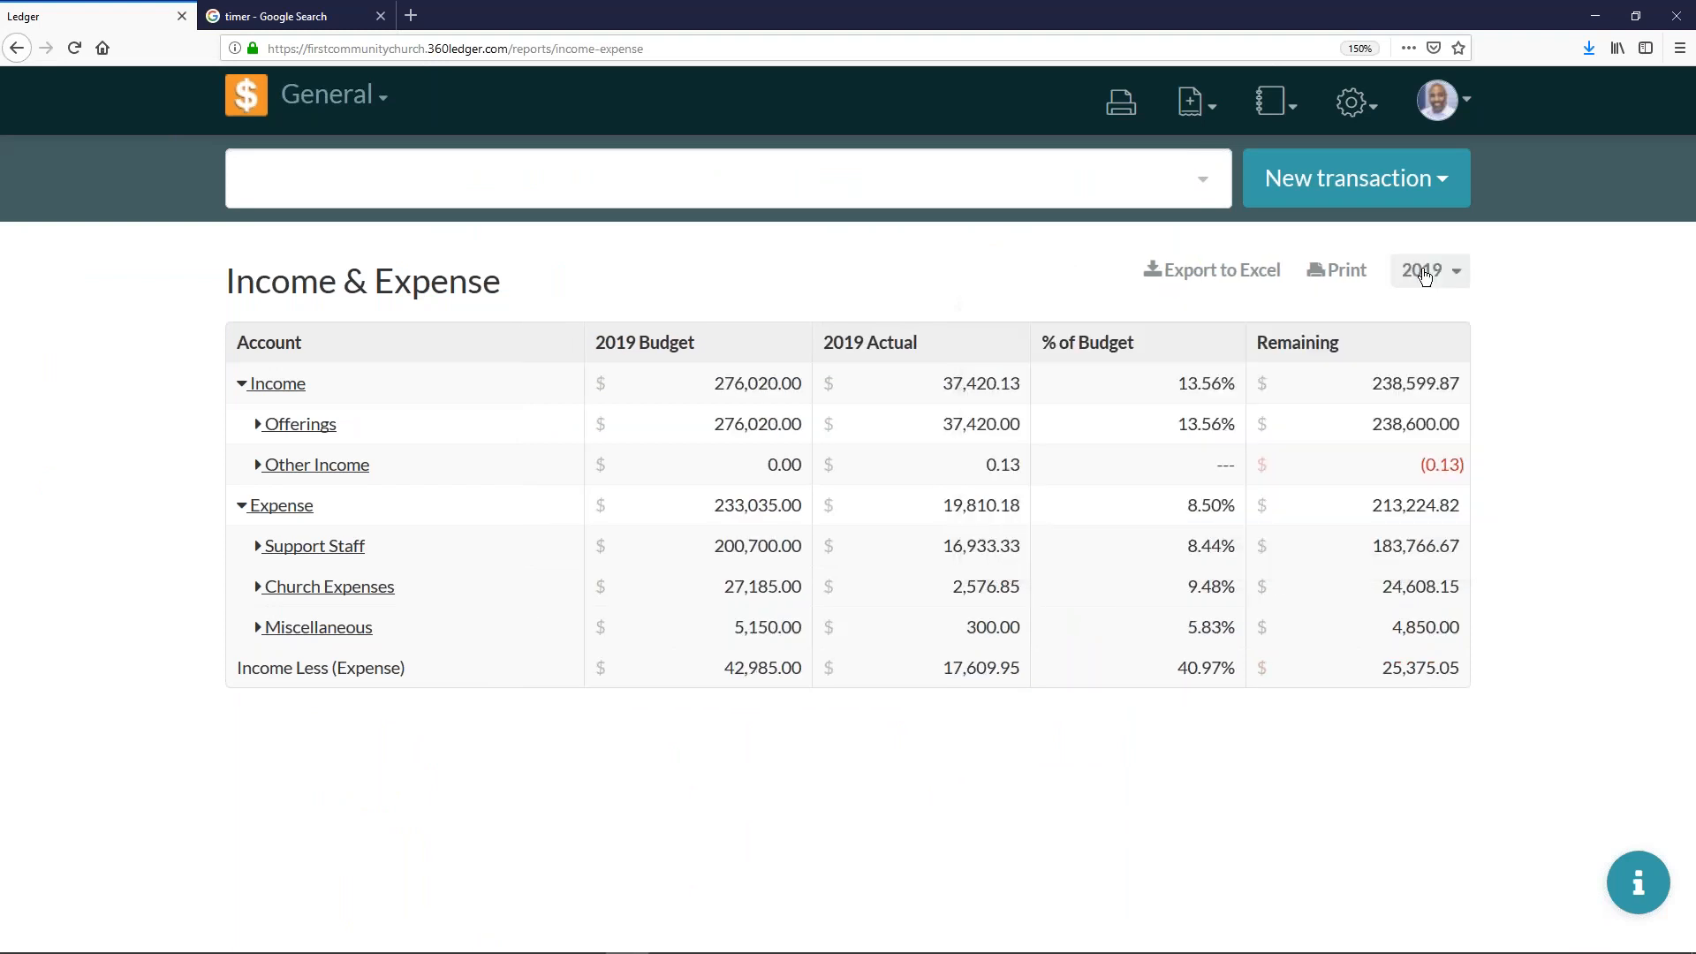
left_click(1231, 281)
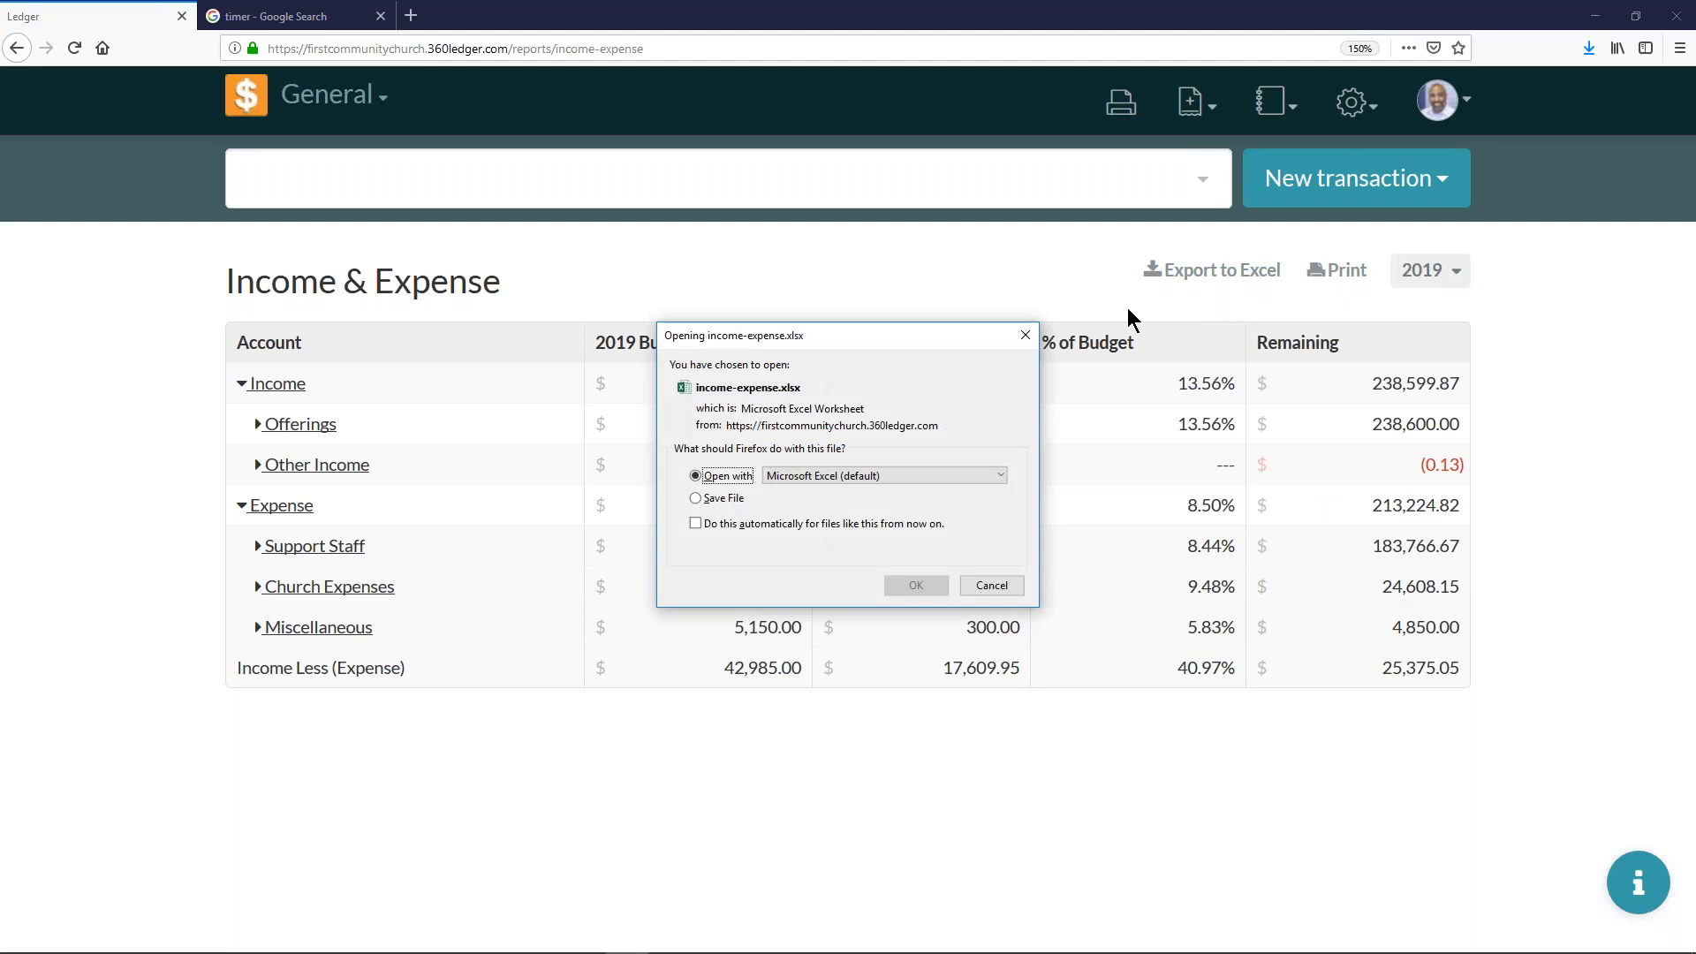
left_click(905, 583)
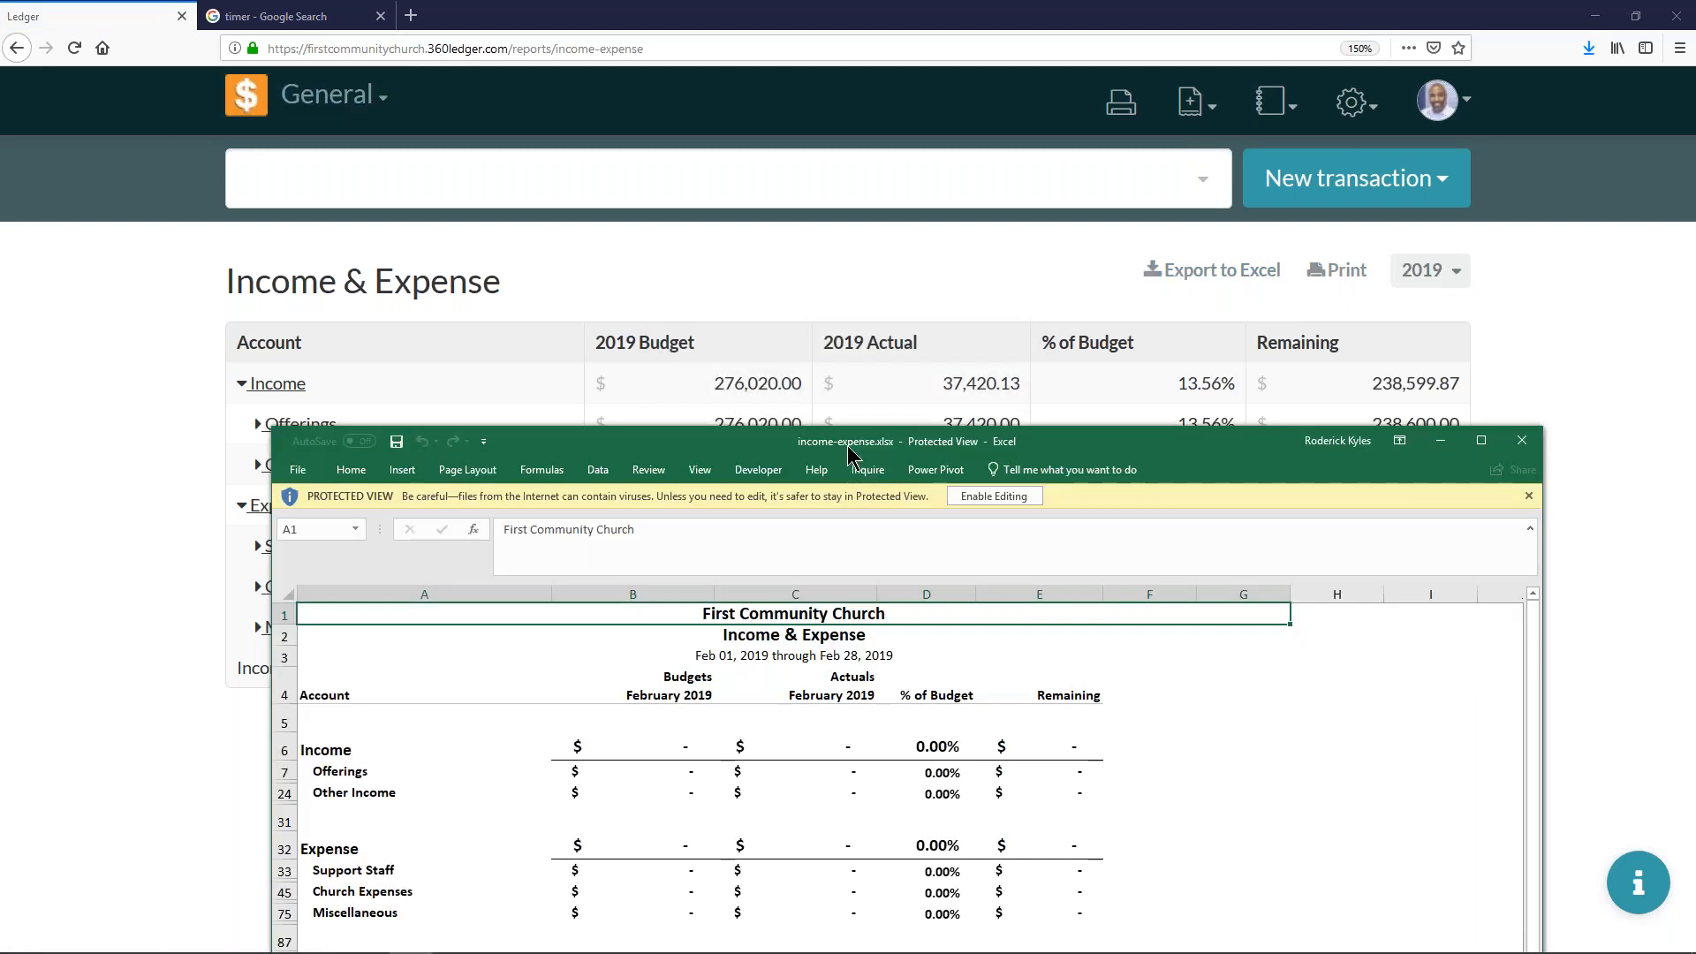
- Minimize the browser and arrange income-expense.xlsx and income-expense-1.xlsx side by side, with the February workbook first
left_click_drag(925, 422, 1040, 208)
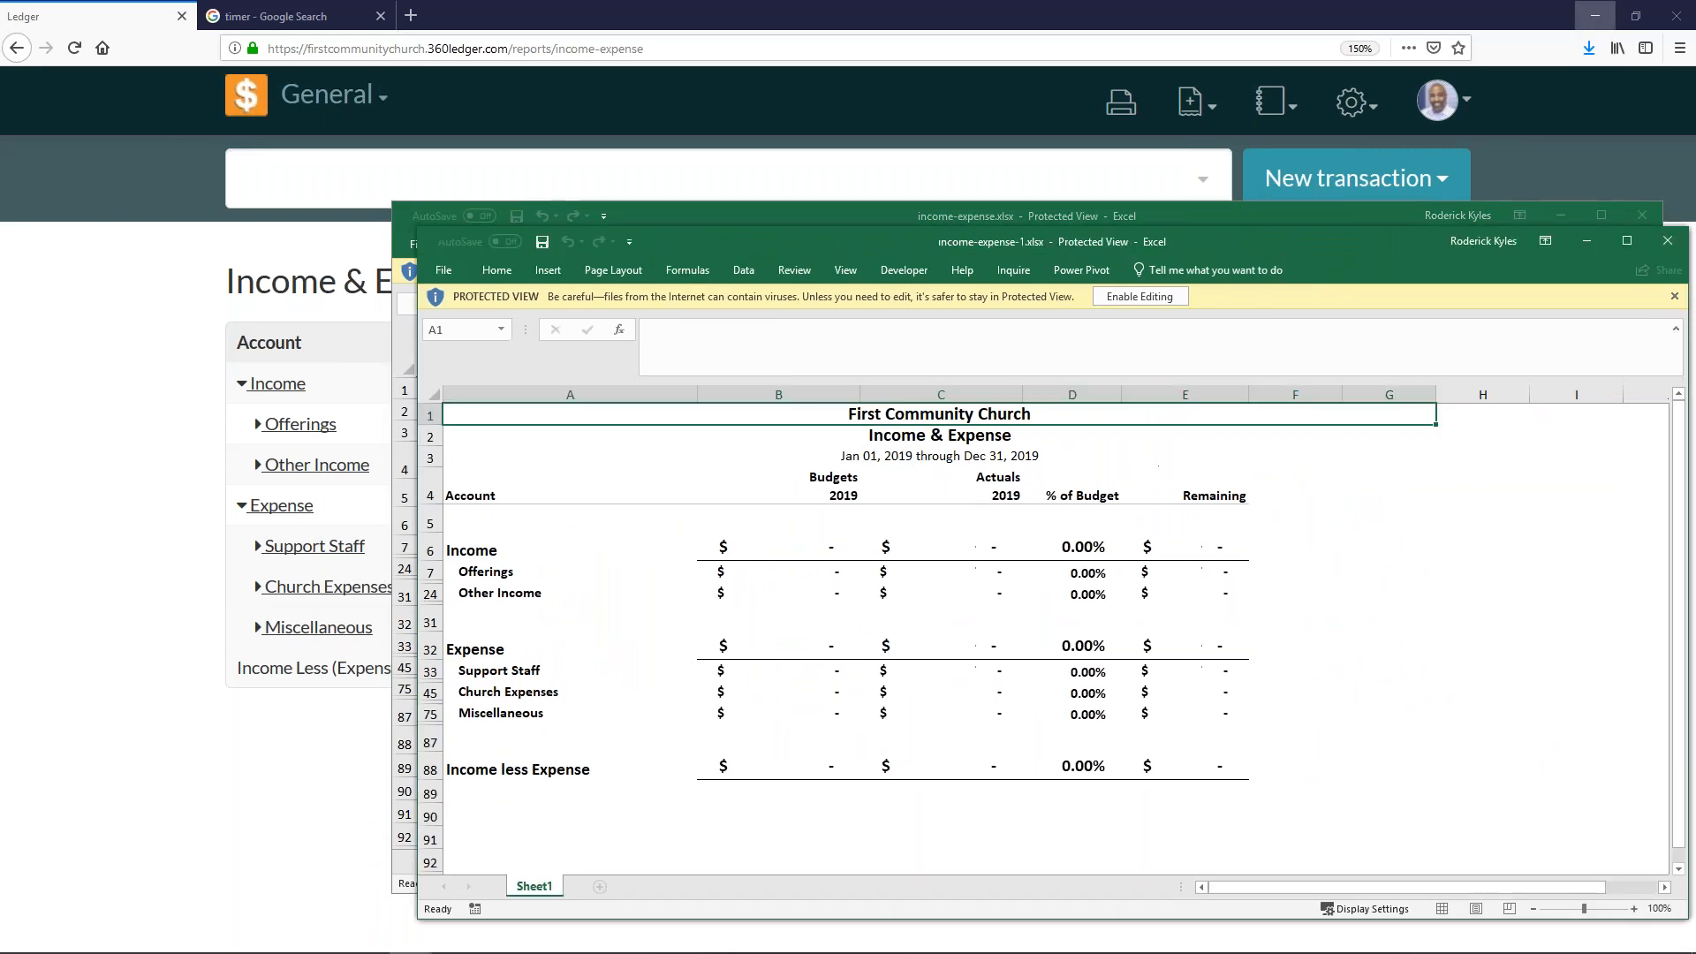
left_click(1601, 23)
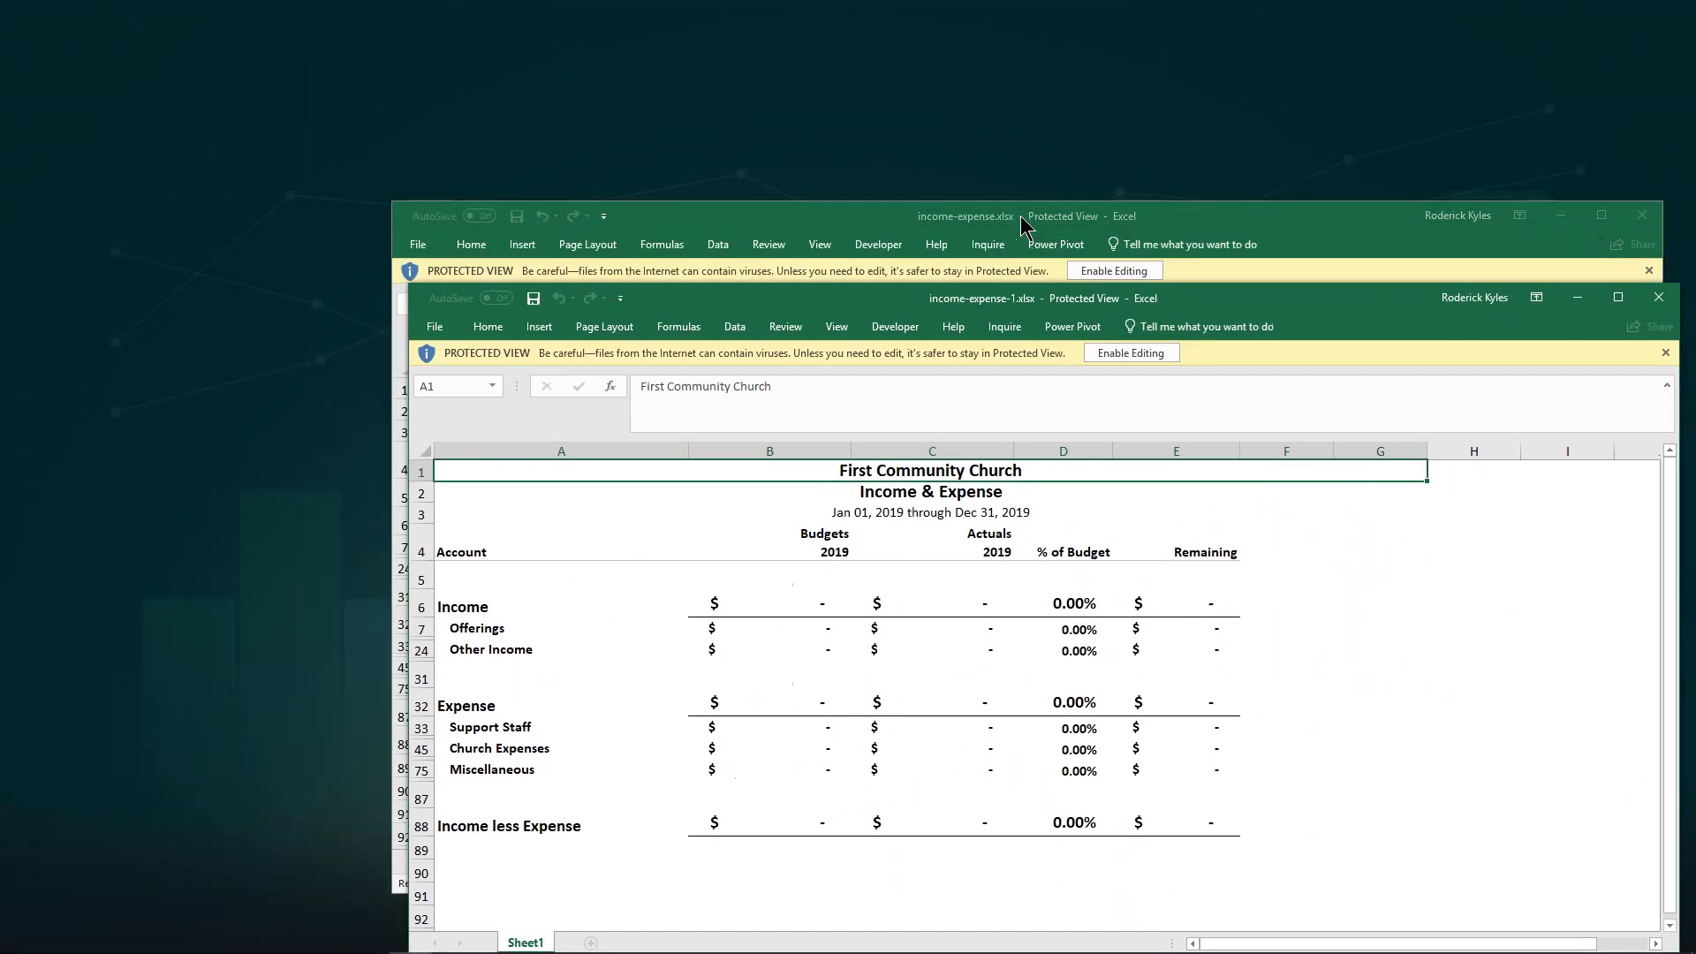
left_click_drag(1023, 218, 2, 177)
left_click(1045, 297)
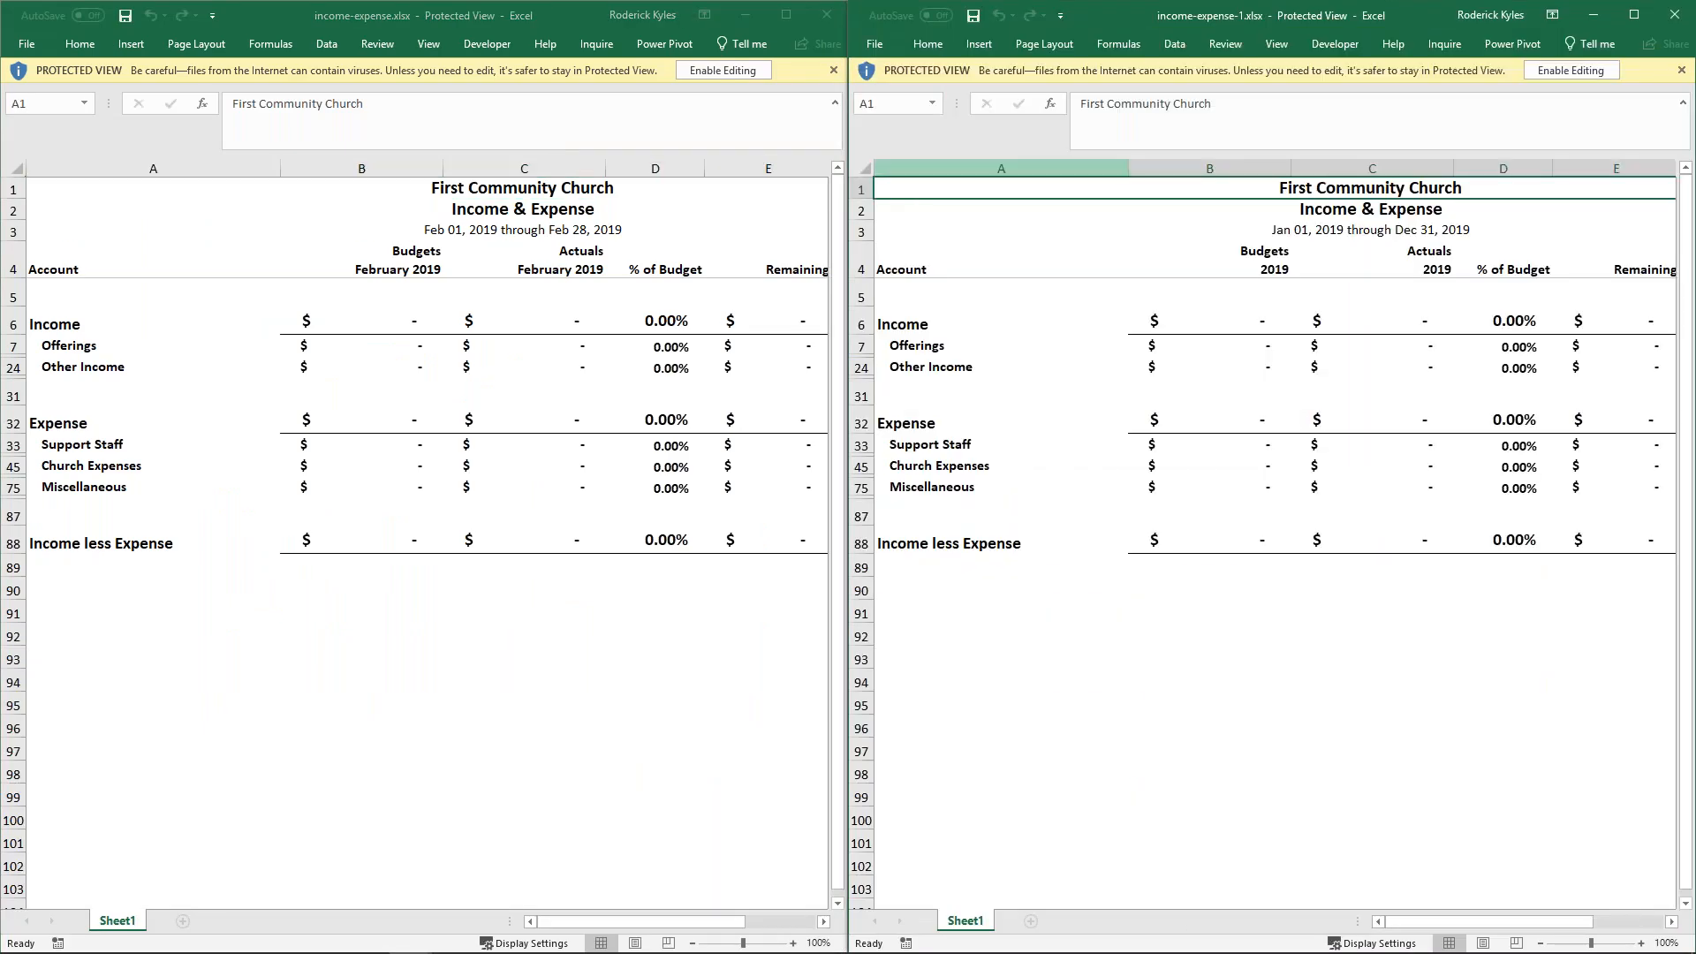
- Enable editing in both exported workbooks and place their windows side by side again
left_click(726, 63)
left_click(739, 69)
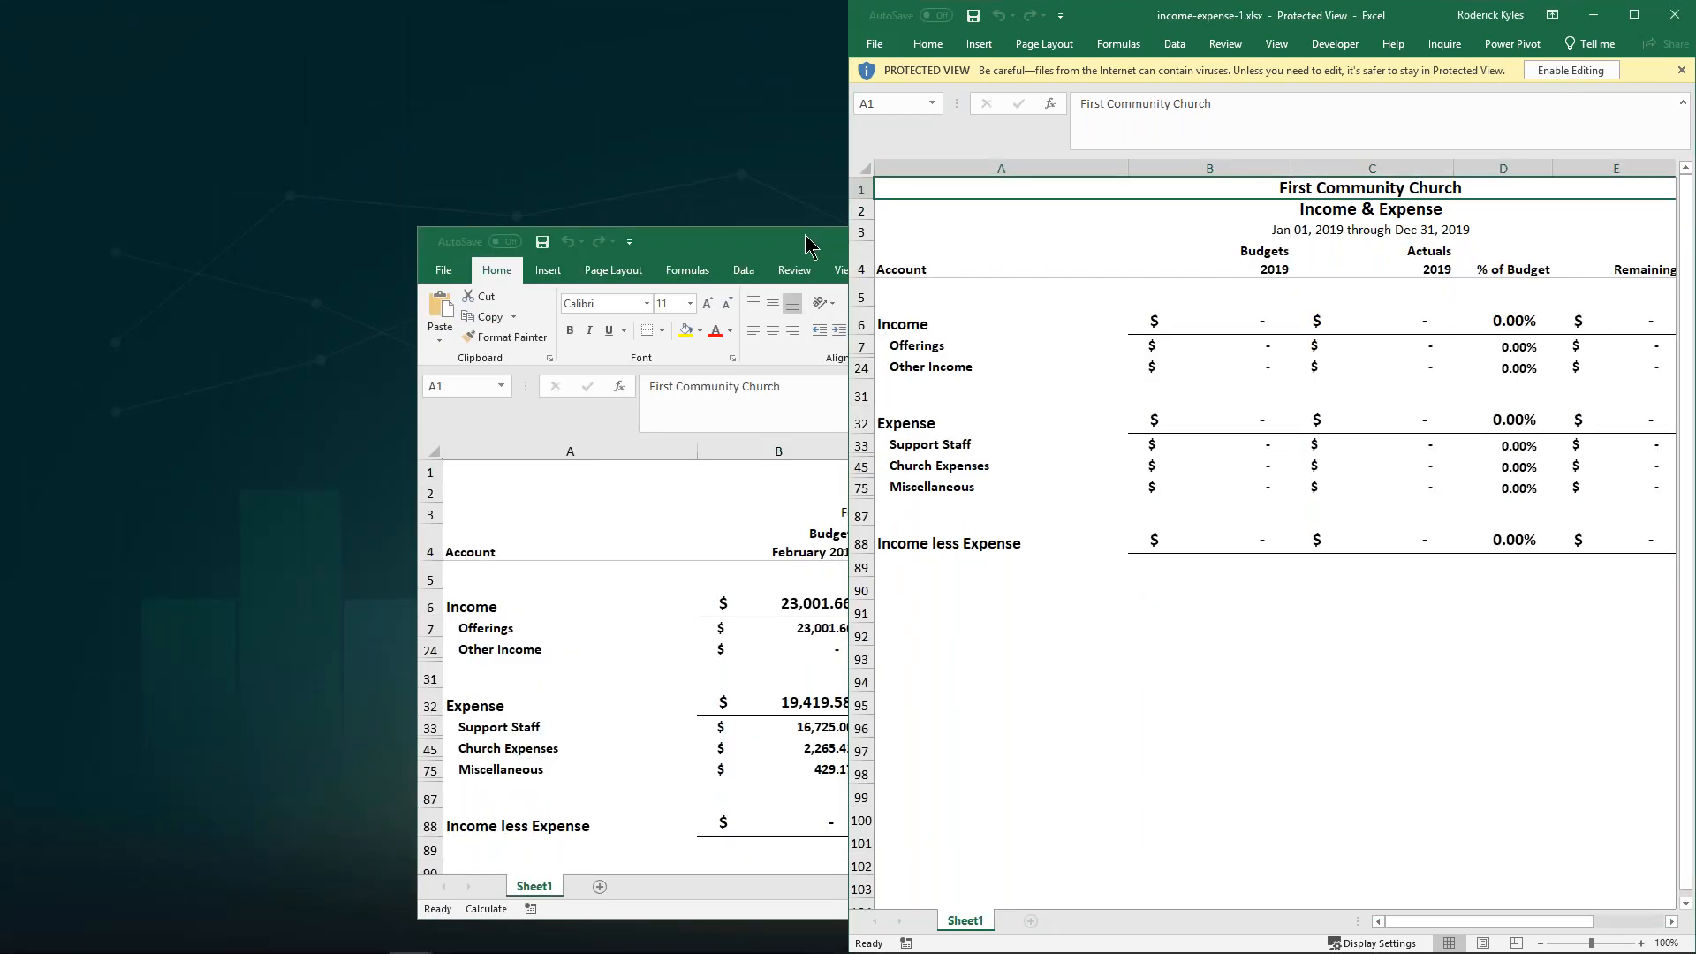
left_click_drag(824, 241, 0, 139)
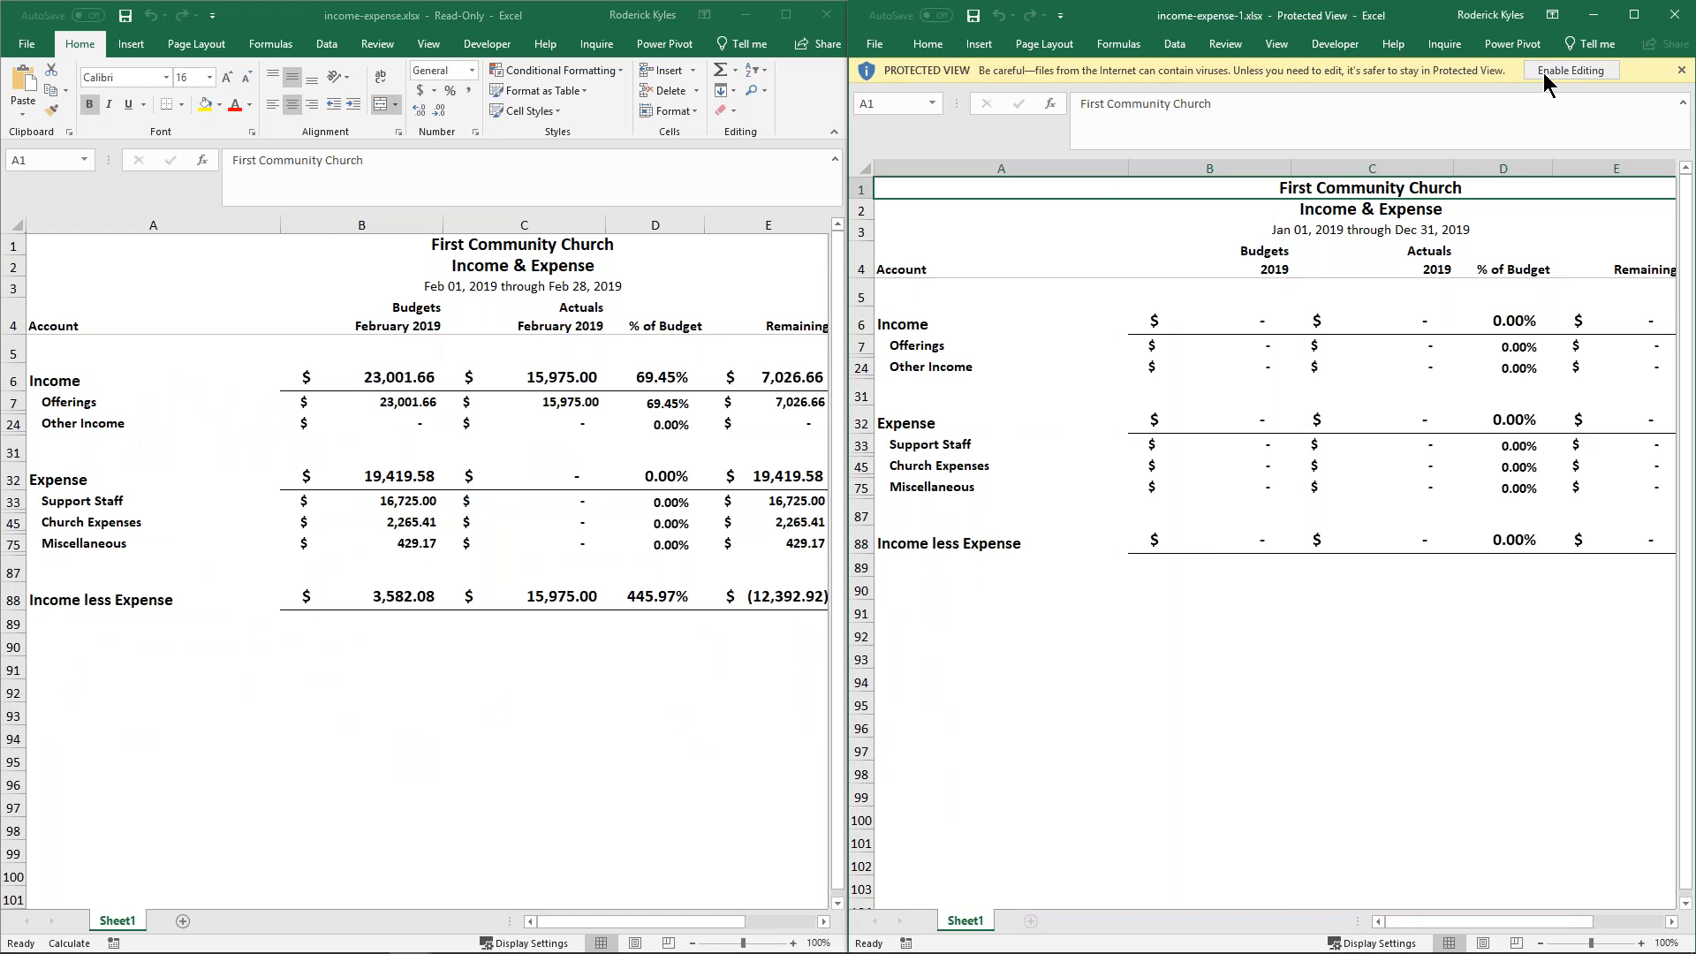
left_click(1544, 72)
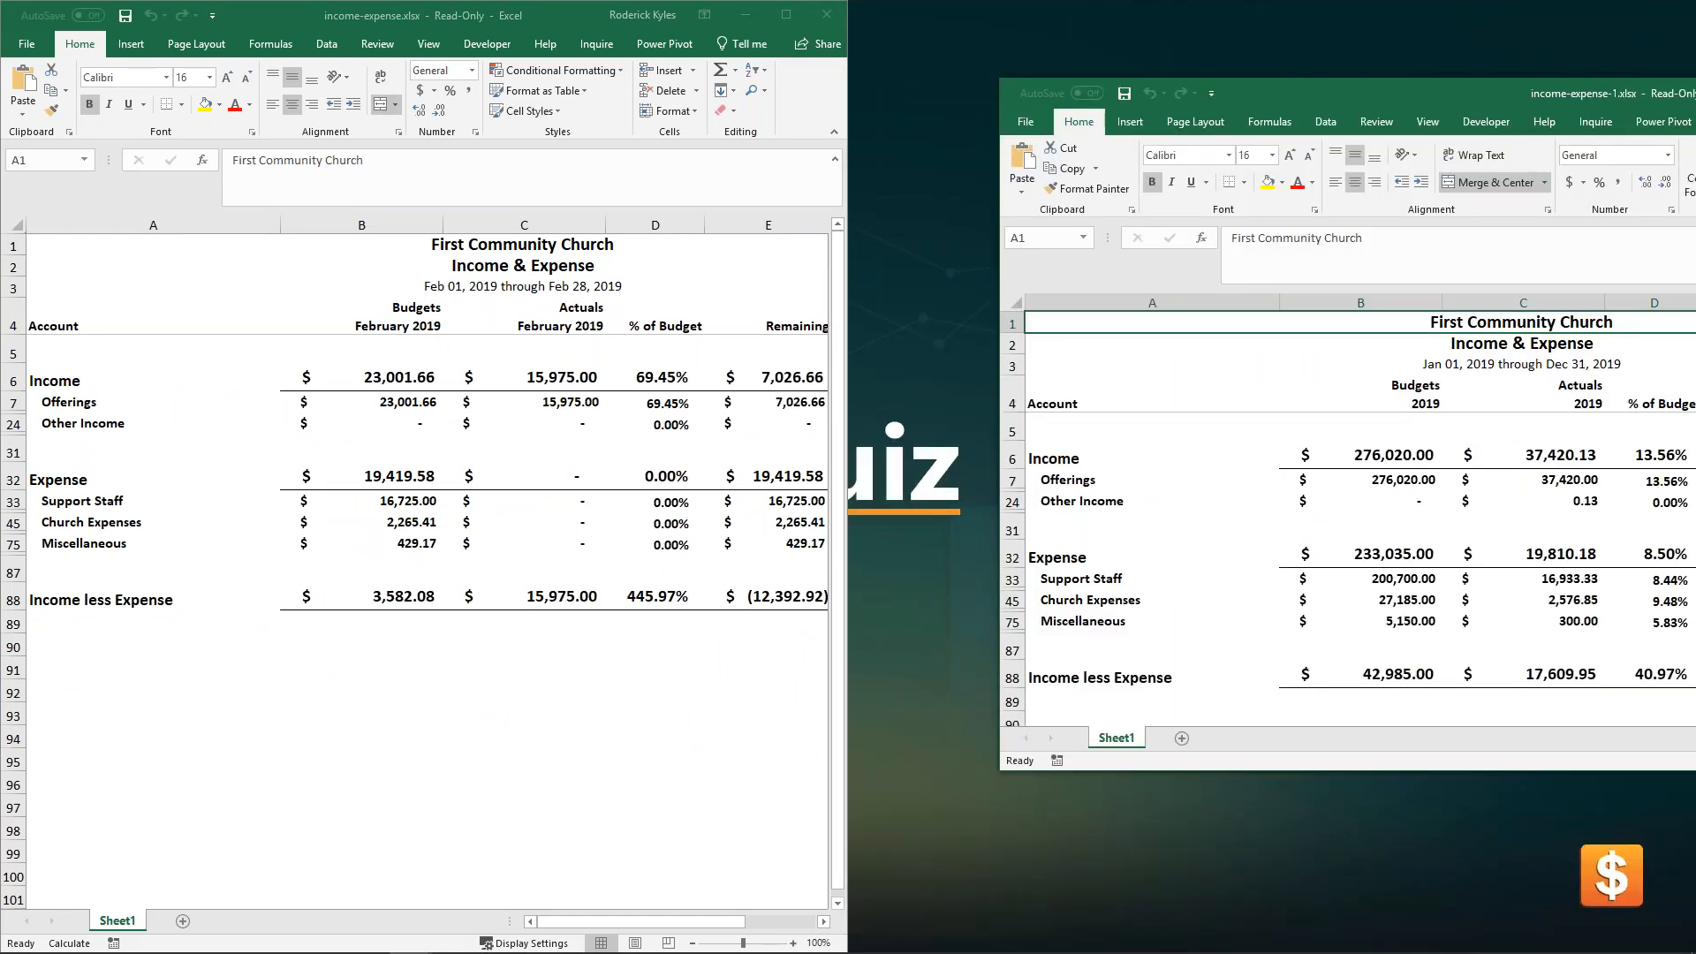
key("super+Right")
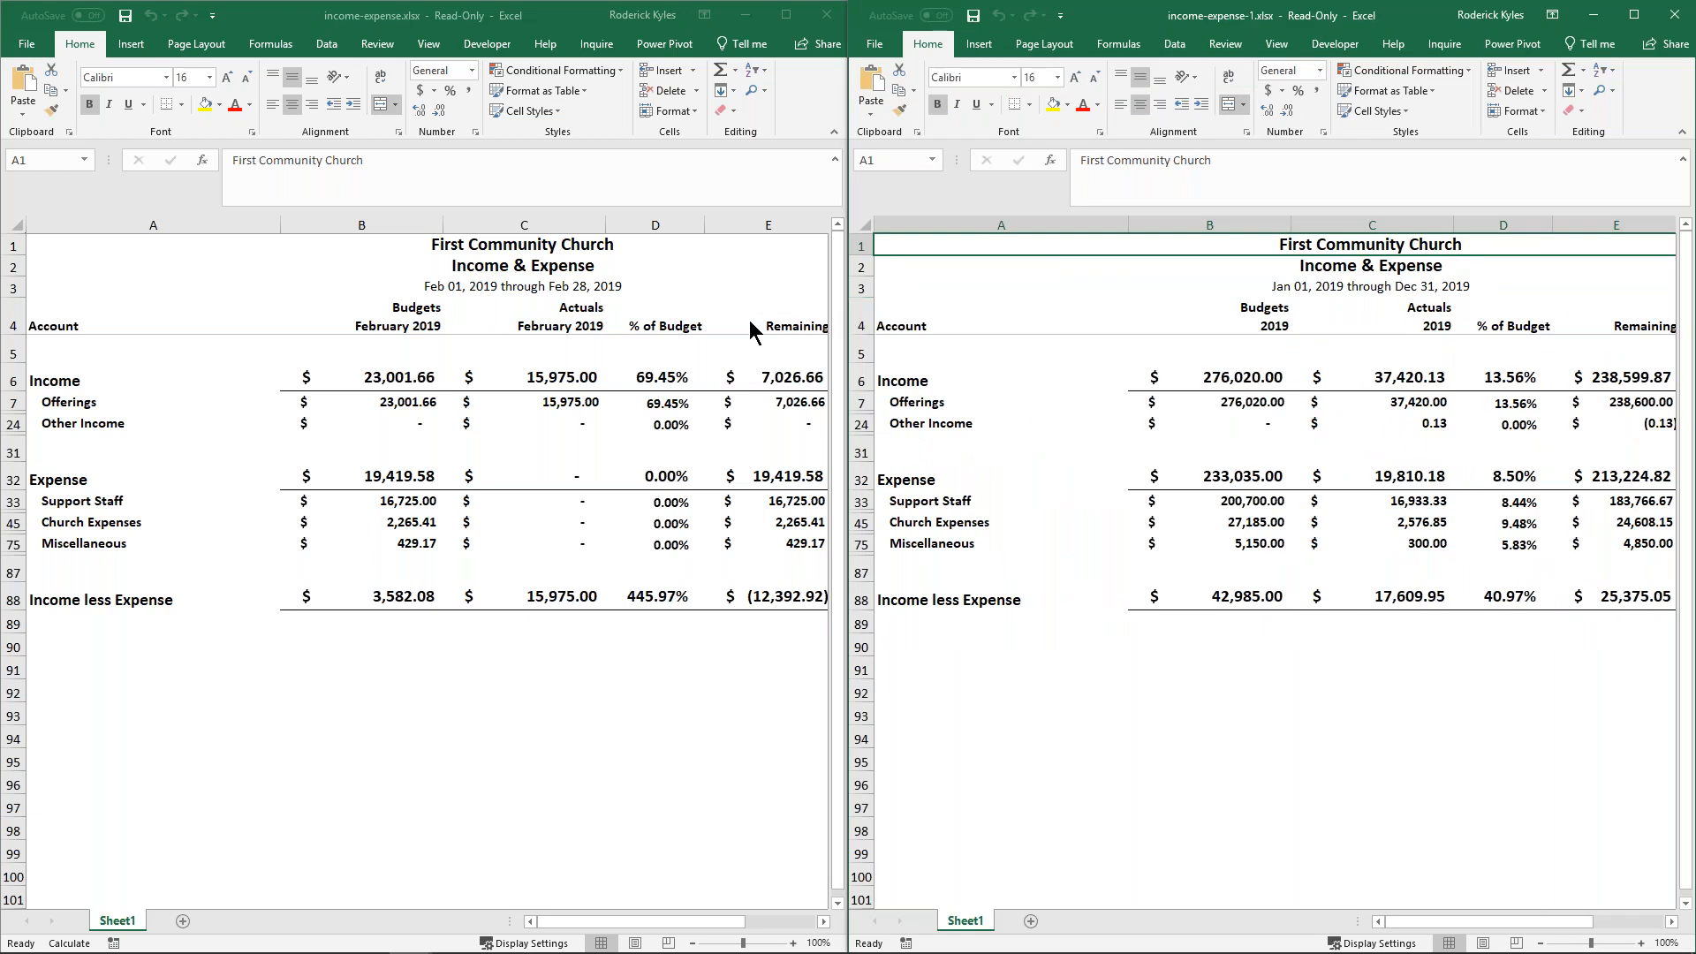
- Unmerge the heading cells in rows 1 to 3 of the February workbook
left_click(316, 255)
left_click_drag(28, 242, 41, 289)
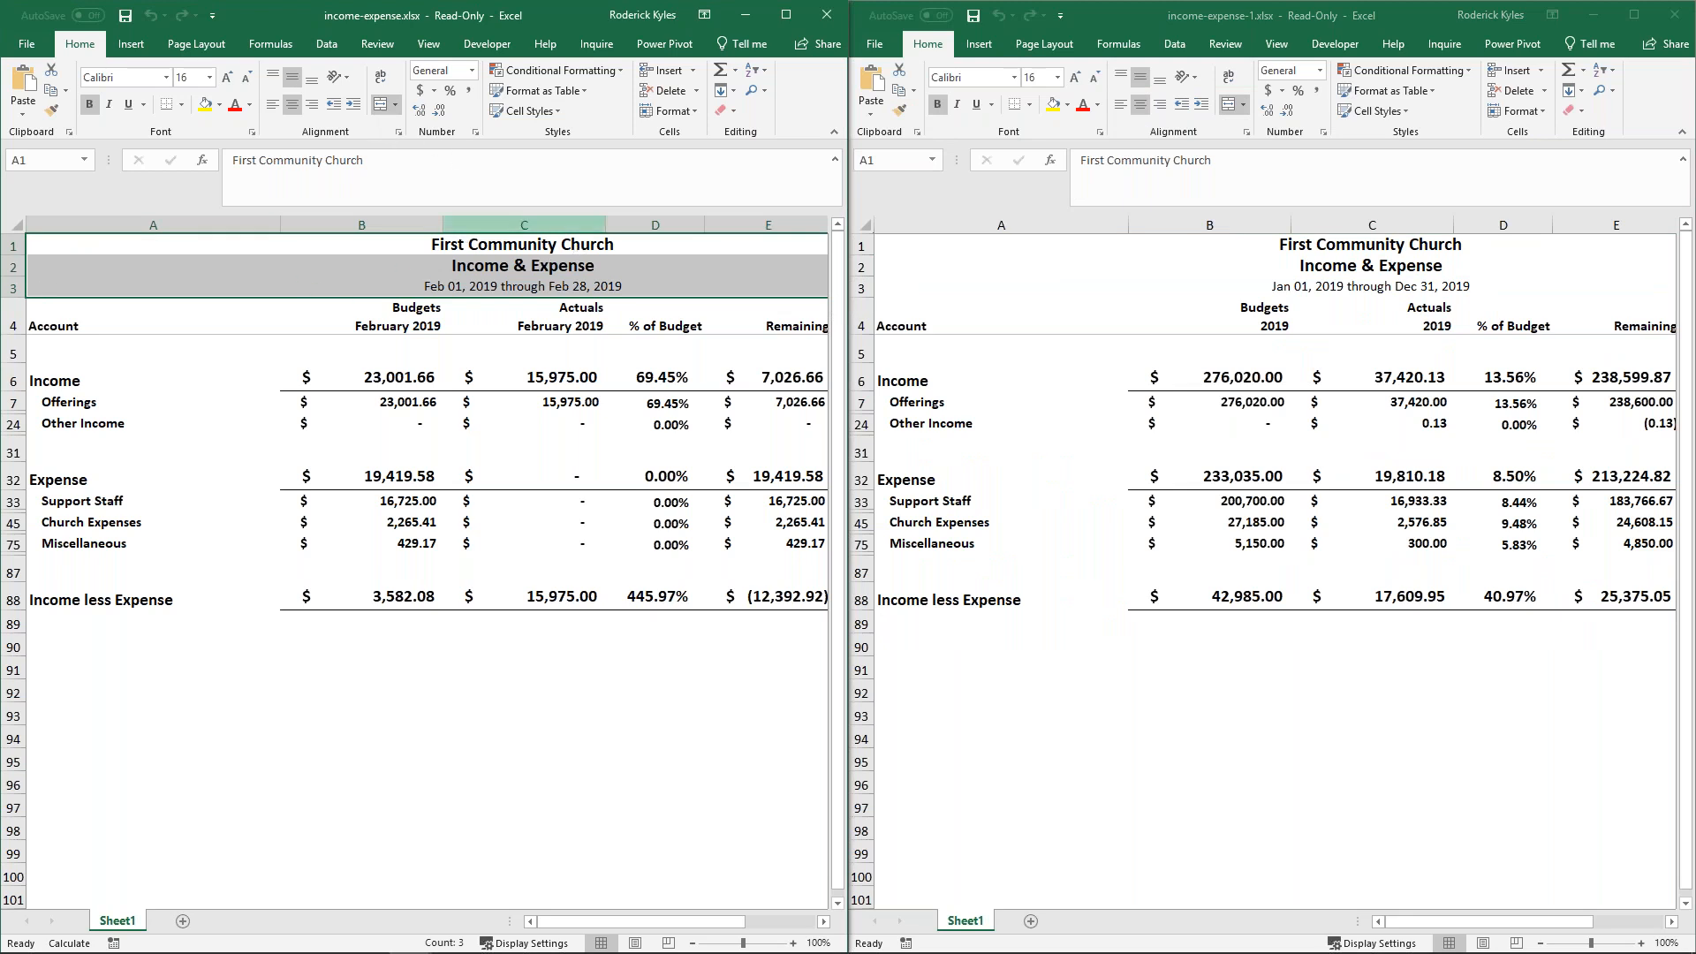
left_click(394, 106)
left_click(433, 191)
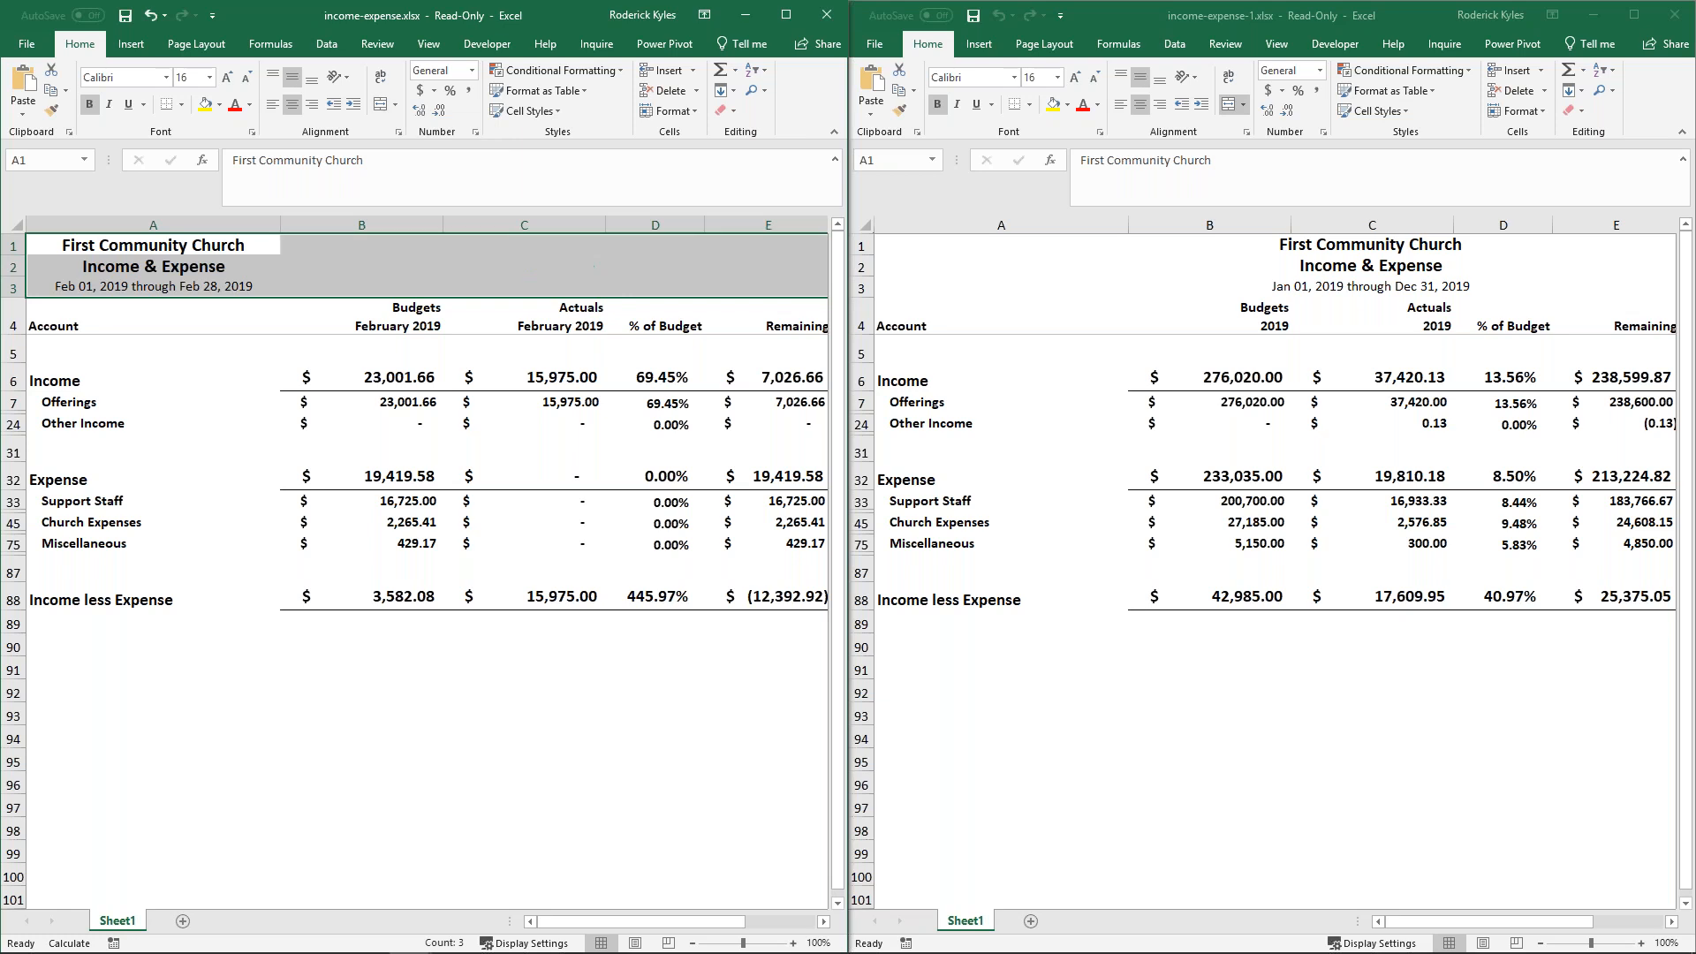
- Unmerge the heading cells in rows 1 to 3 of the full-year 2019 workbook
left_click_drag(894, 242, 879, 283)
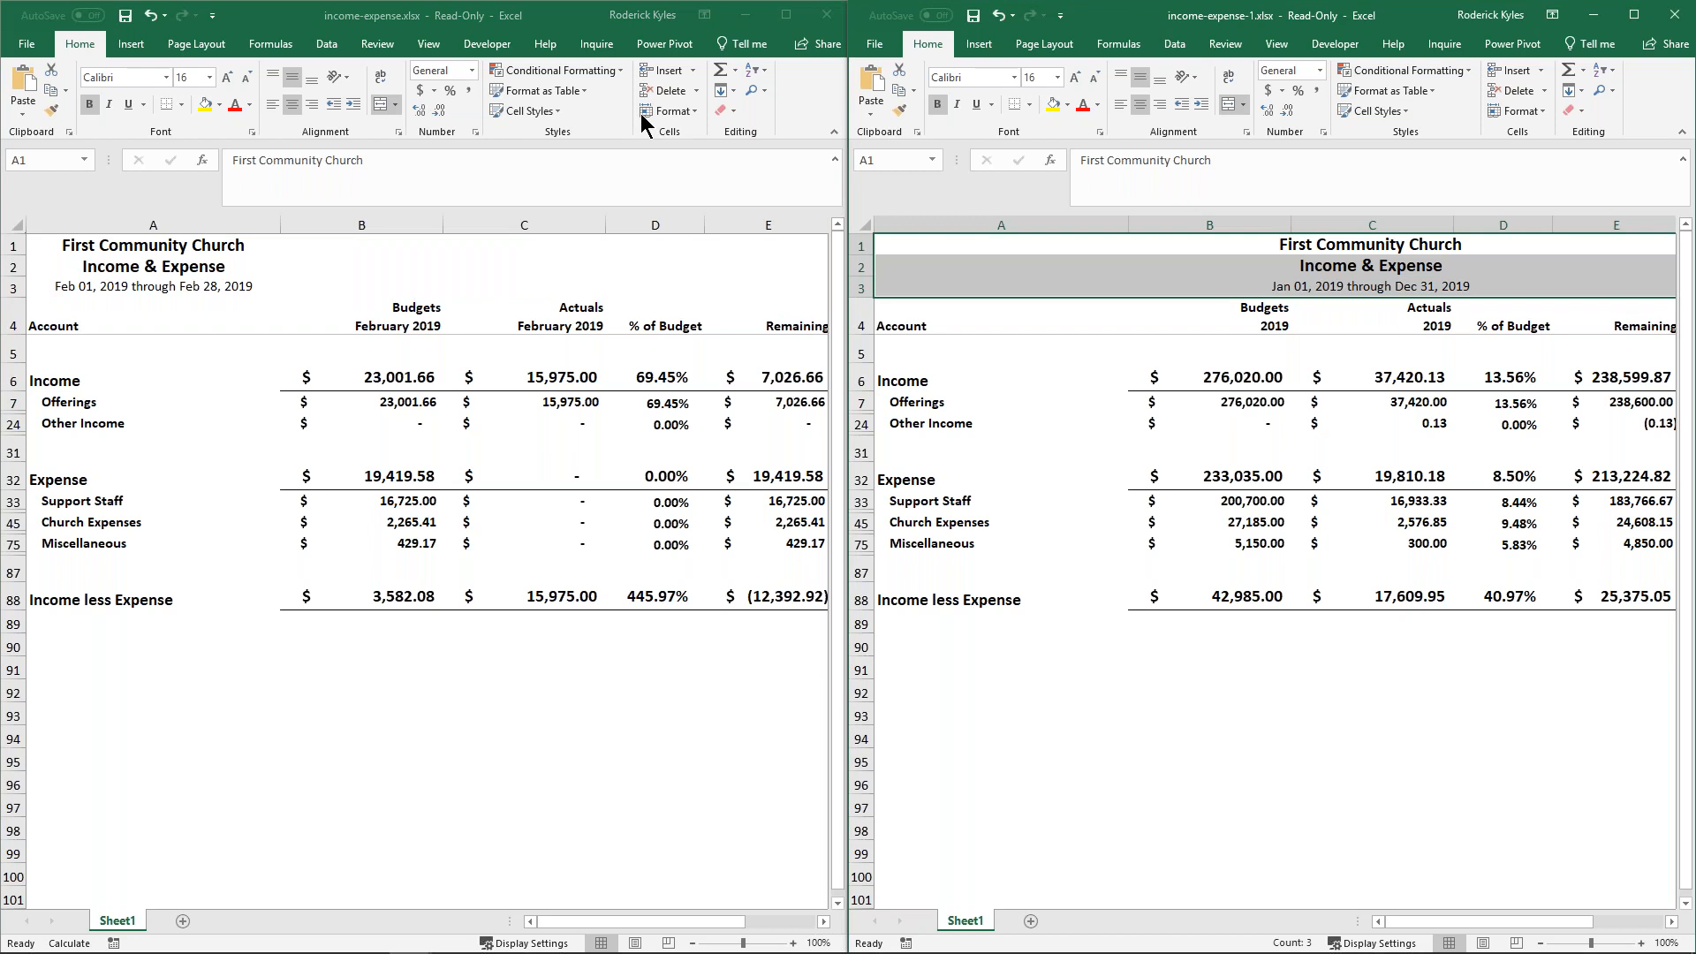
left_click(1243, 104)
left_click(1283, 191)
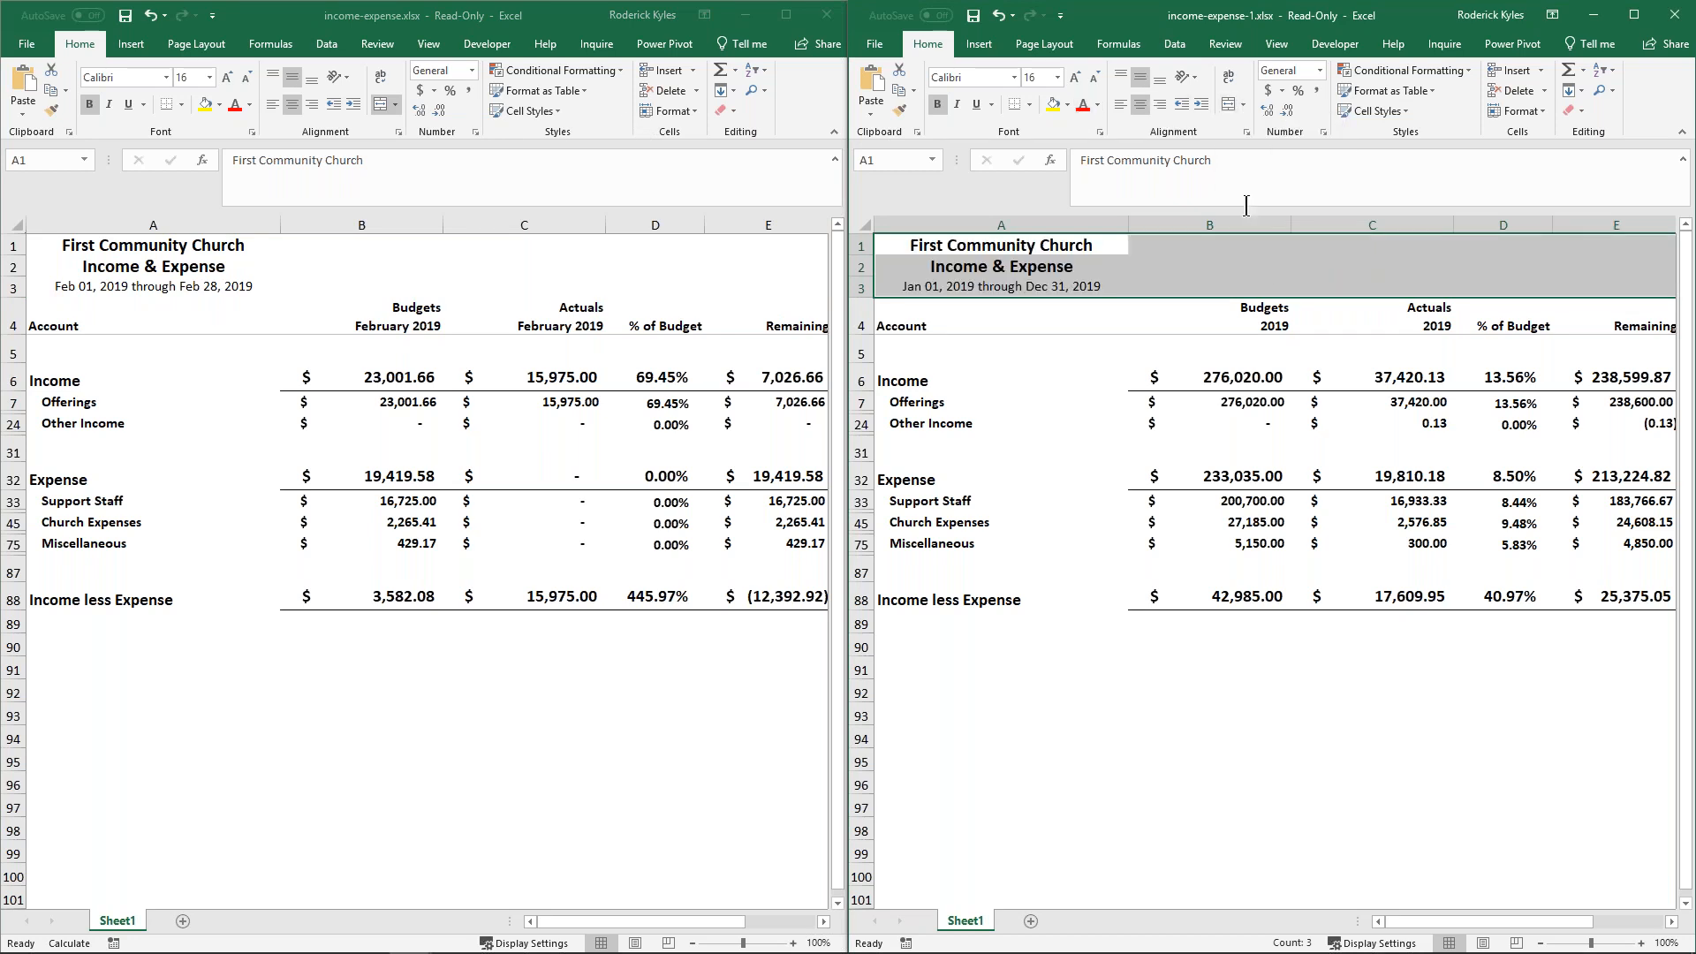
left_click(1139, 325)
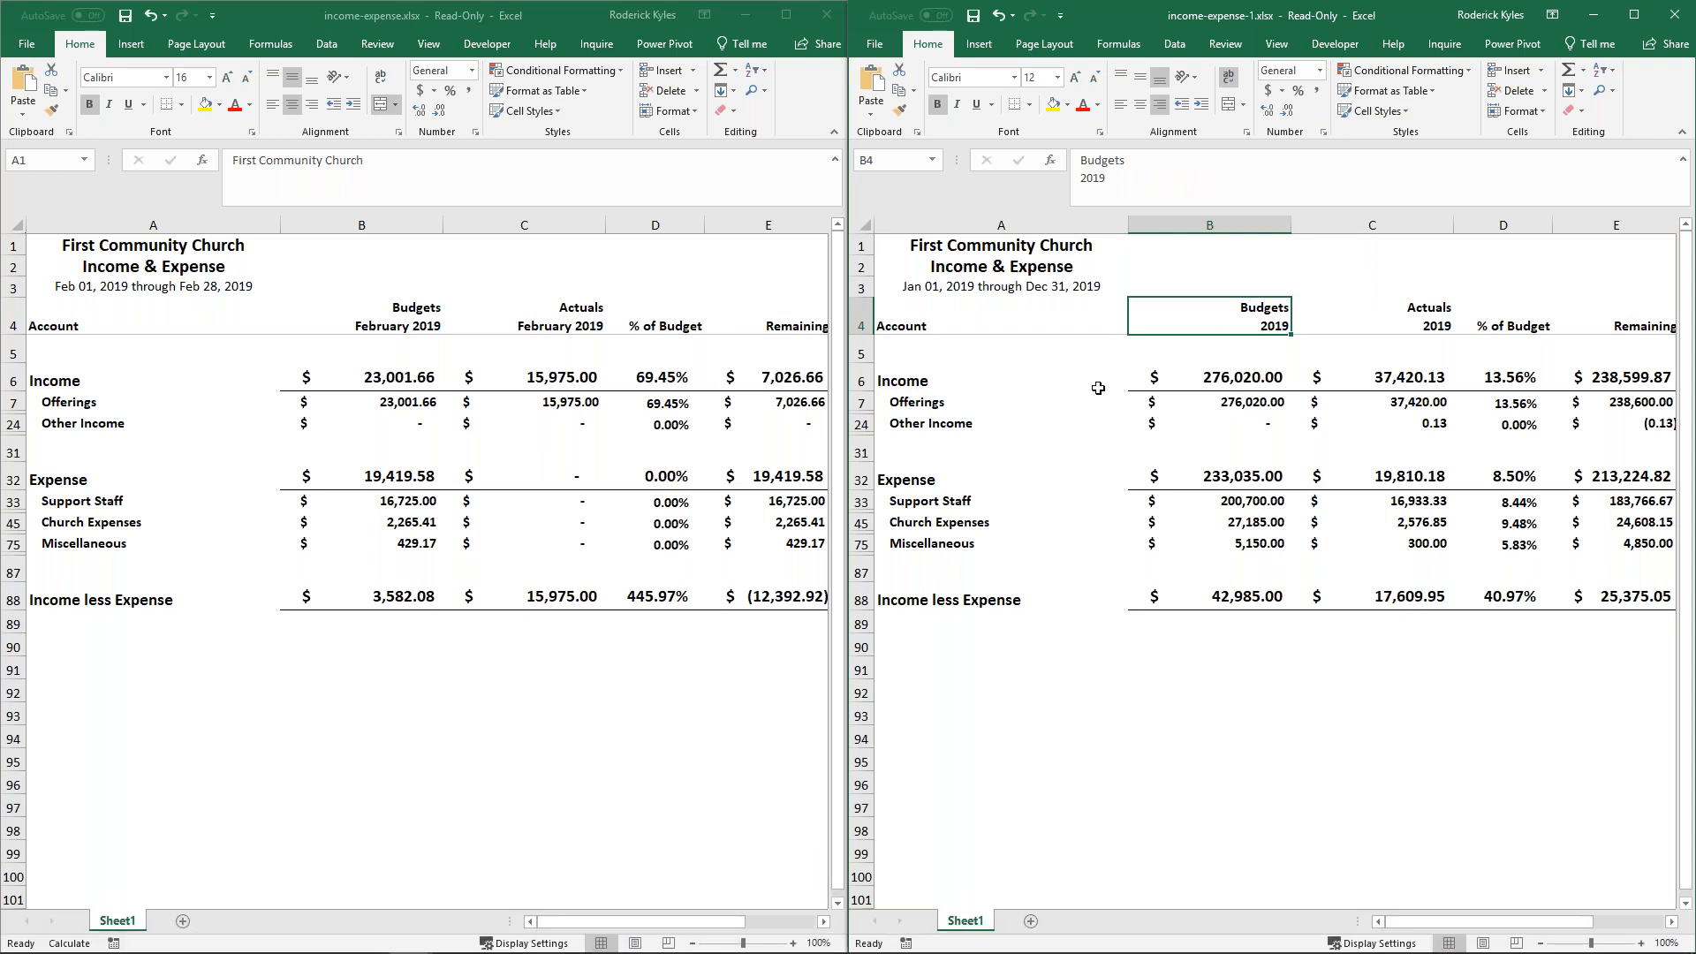
left_click(1184, 226)
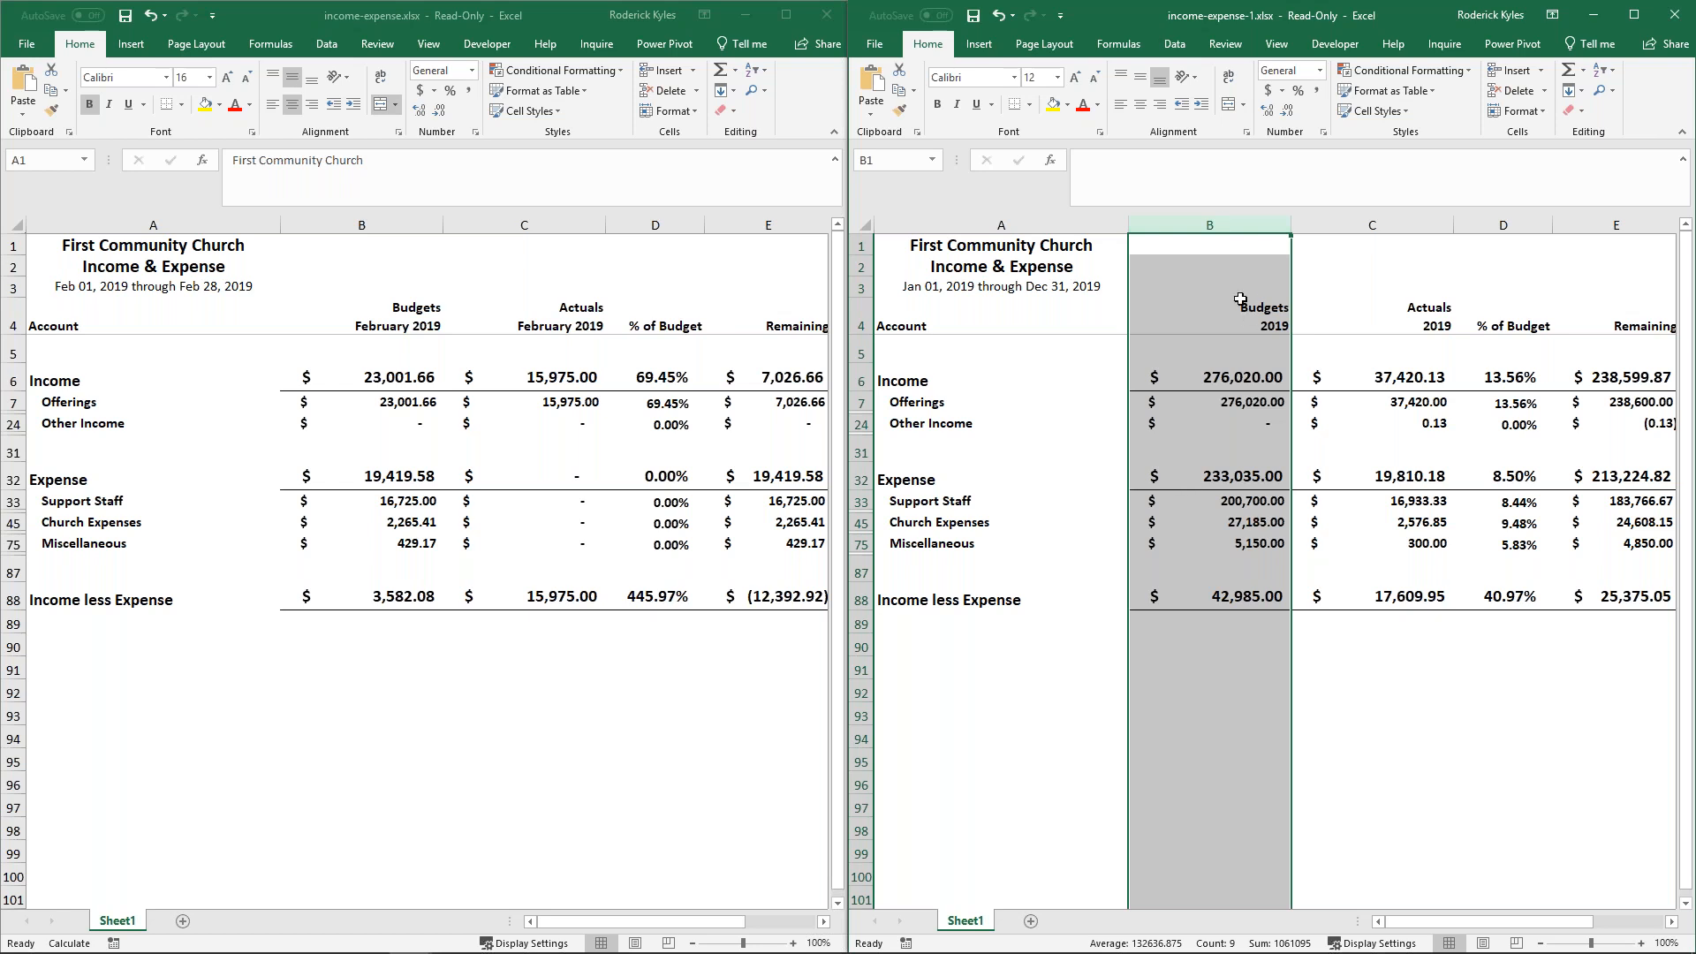
right_click(1212, 224)
key("Escape")
- Delete the % of Budget and Remaining columns (D and E) from the February workbook
left_click(656, 224)
left_click_drag(655, 224, 761, 228)
right_click(717, 267)
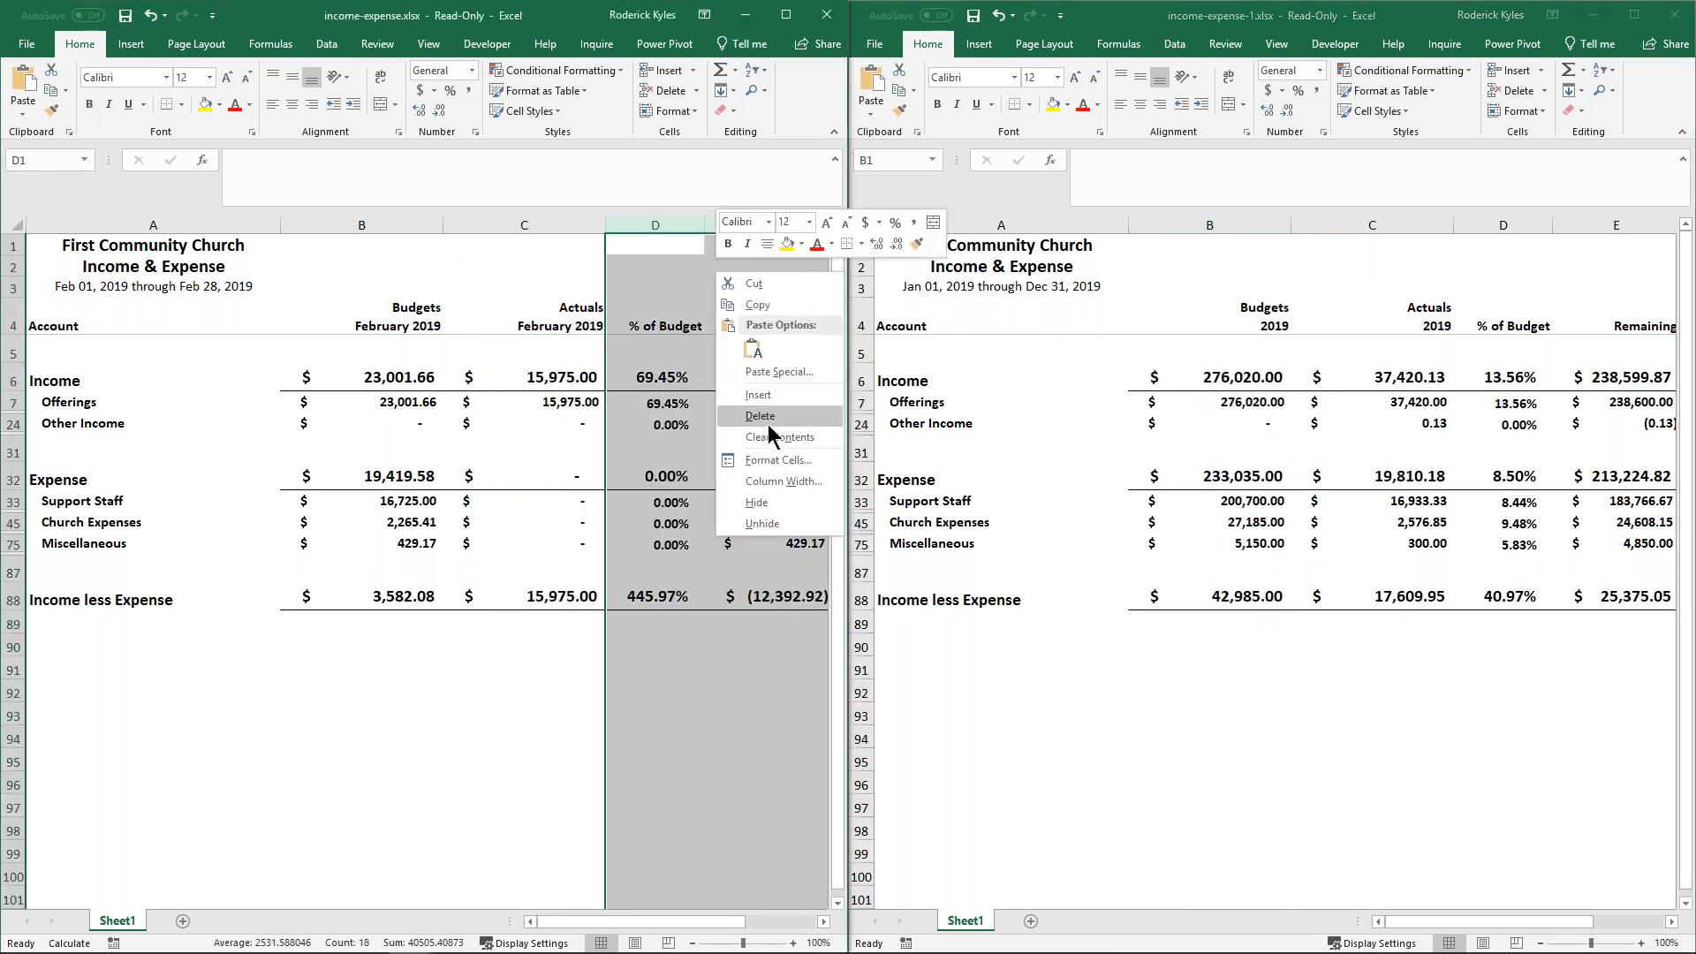
key("Escape")
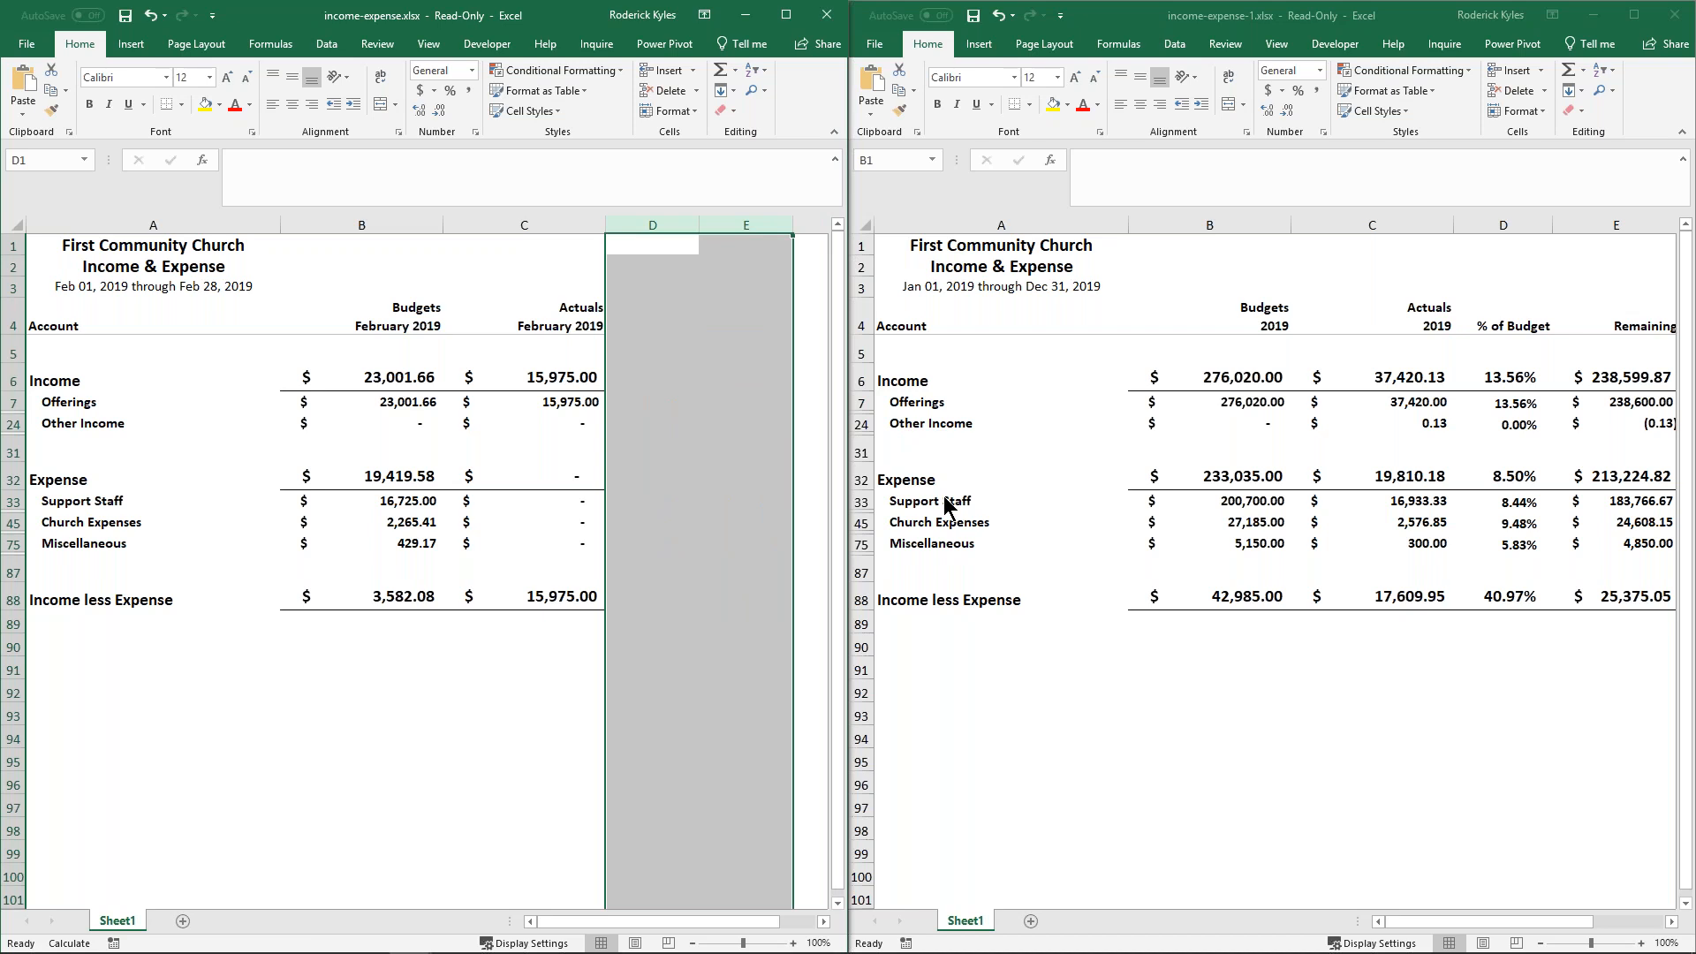
- Copy the 2019 Budgets and Actuals columns (B and C) from the full-year workbook into the February workbook starting at column D
left_click_drag(1200, 221, 1369, 232)
right_click(1341, 300)
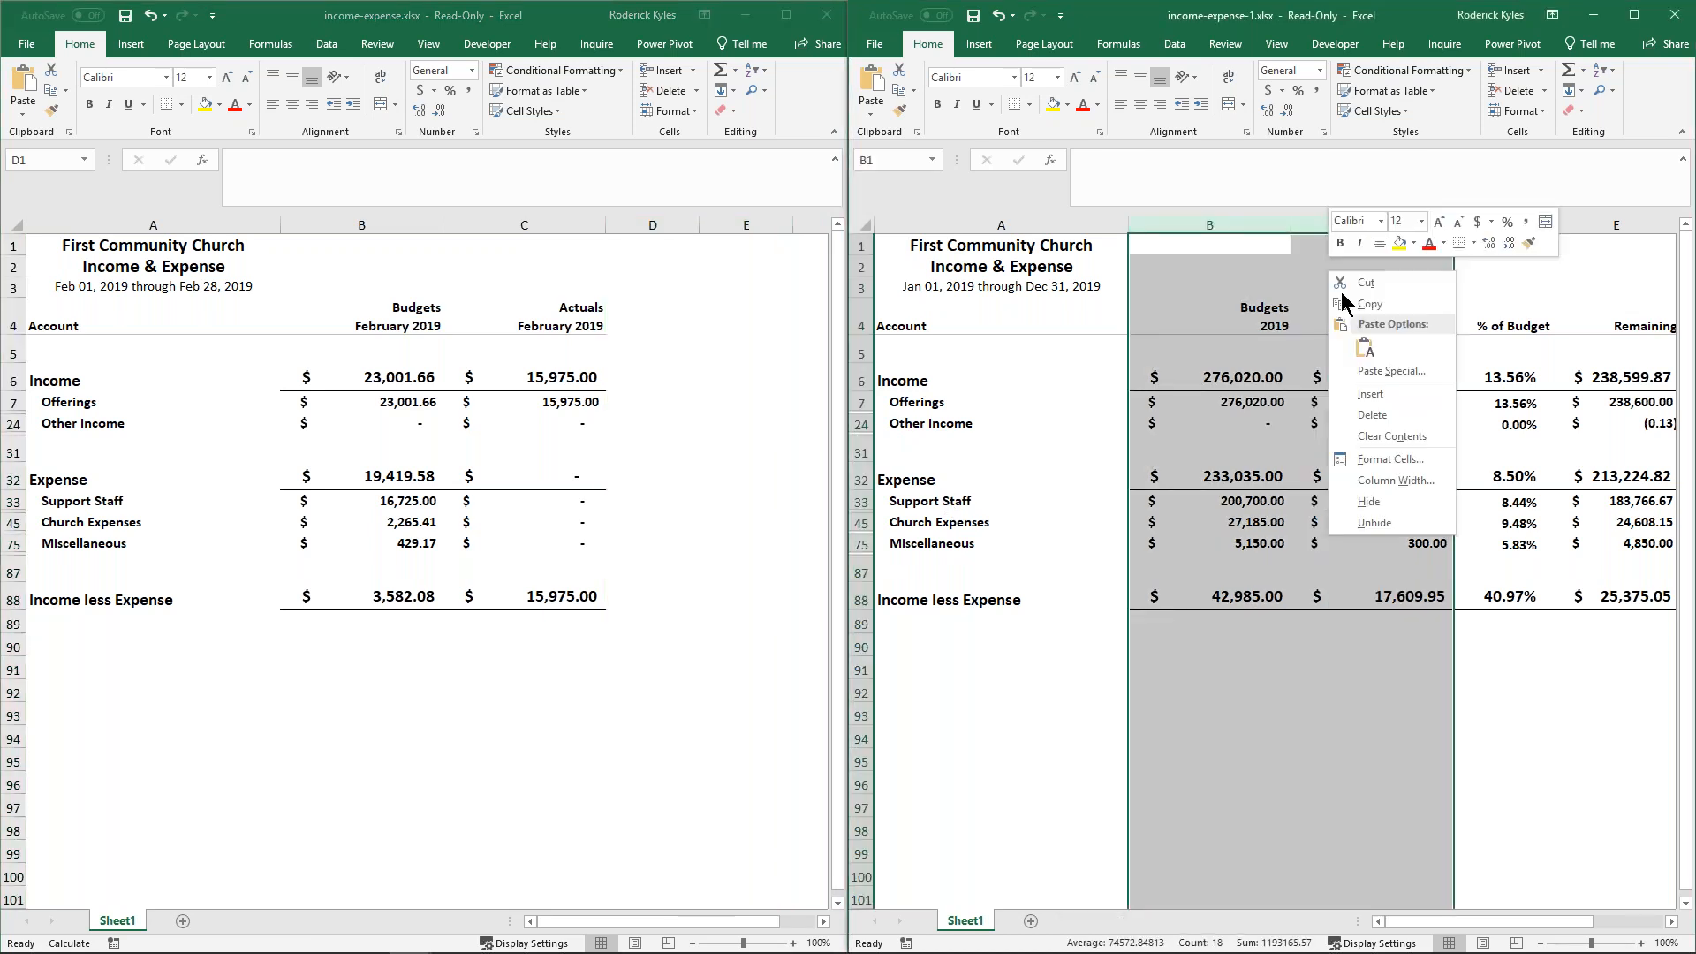
left_click(1388, 304)
left_click(663, 225)
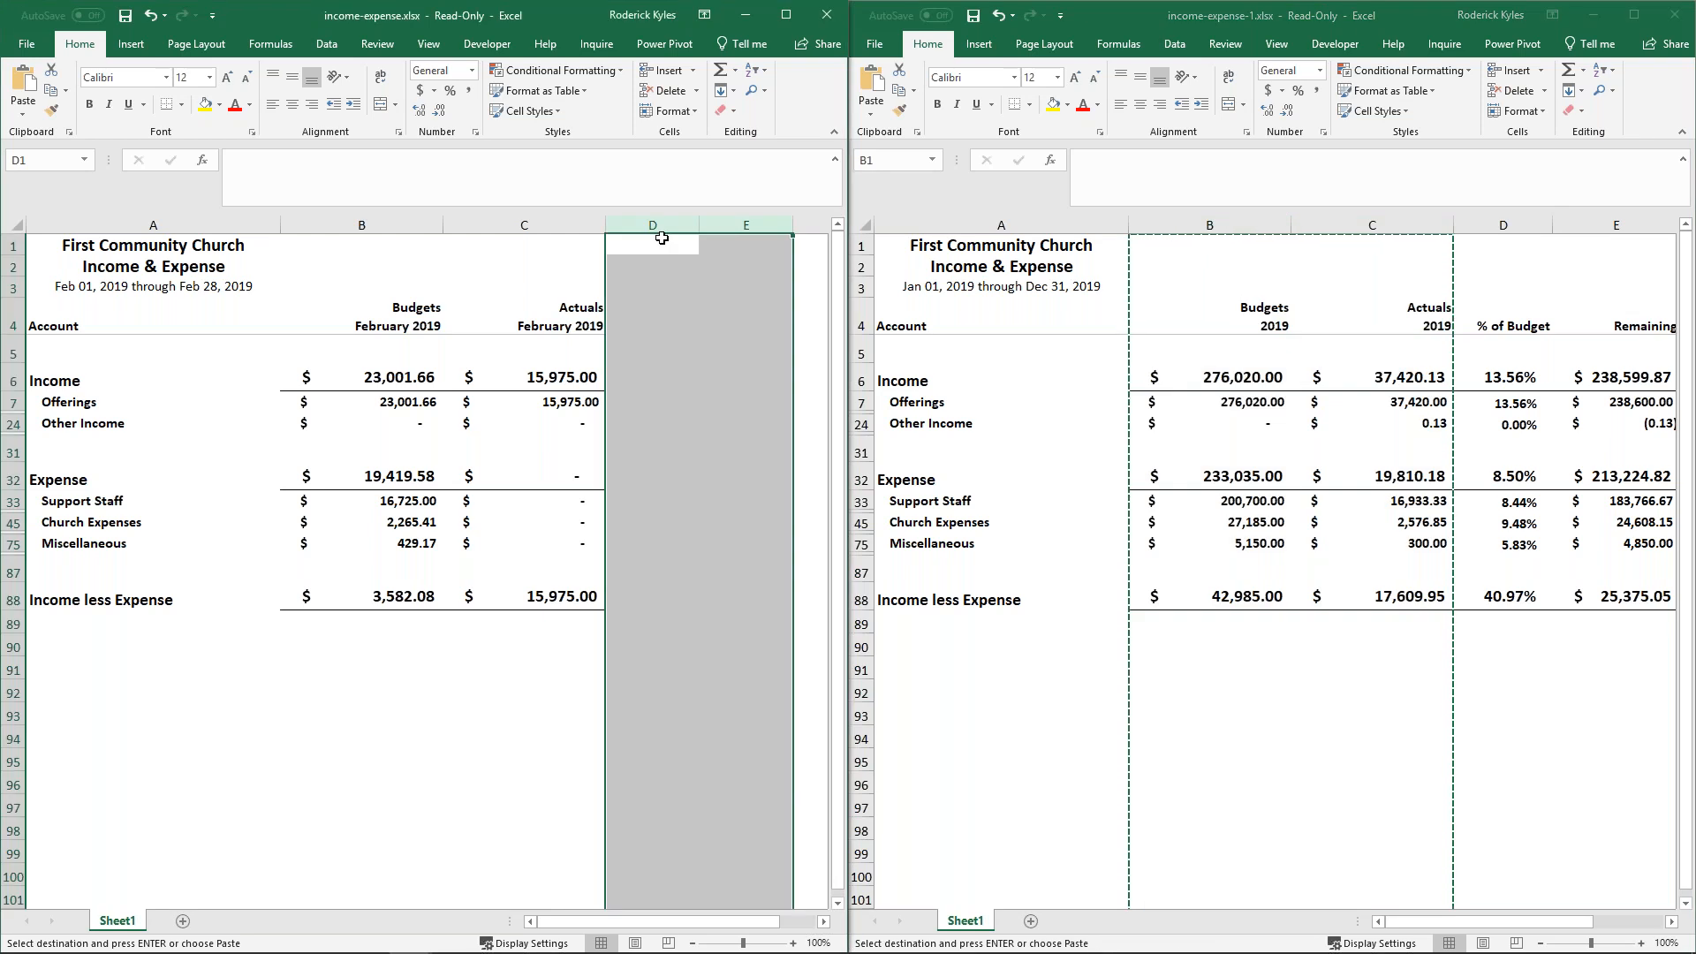
key("ctrl+v")
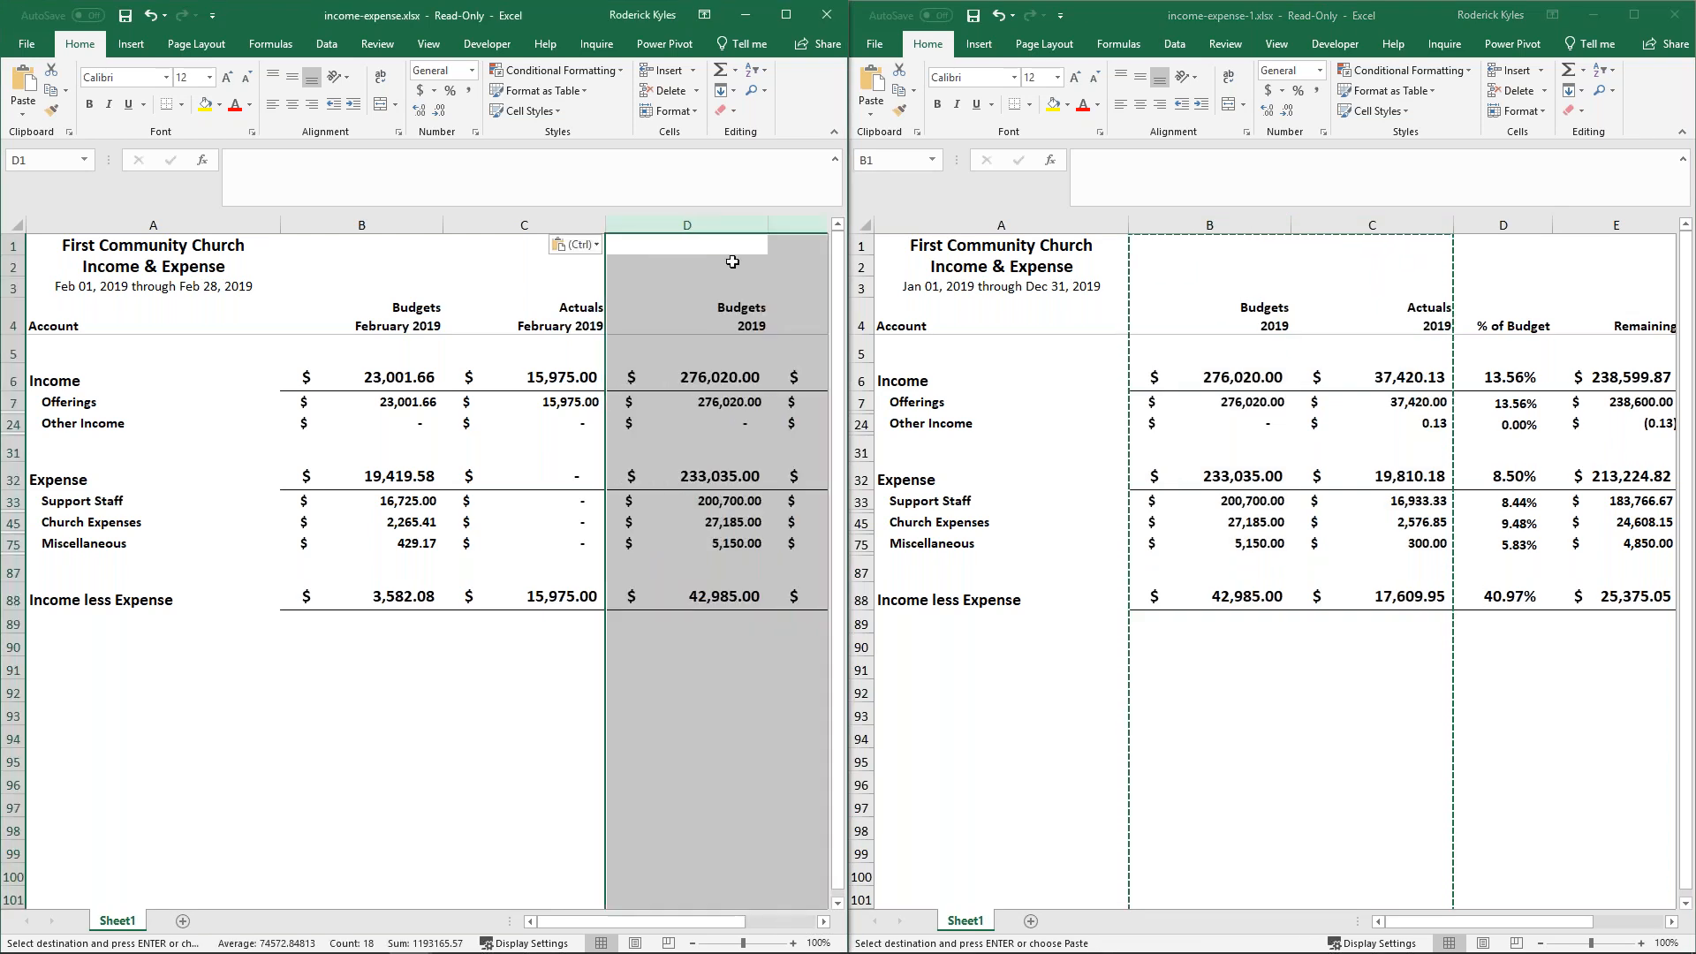
- Narrow columns C, D and E in the February workbook so all budget and actual columns fit in the window
left_click_drag(606, 220, 575, 219)
left_click_drag(738, 230, 669, 233)
double_click(762, 221)
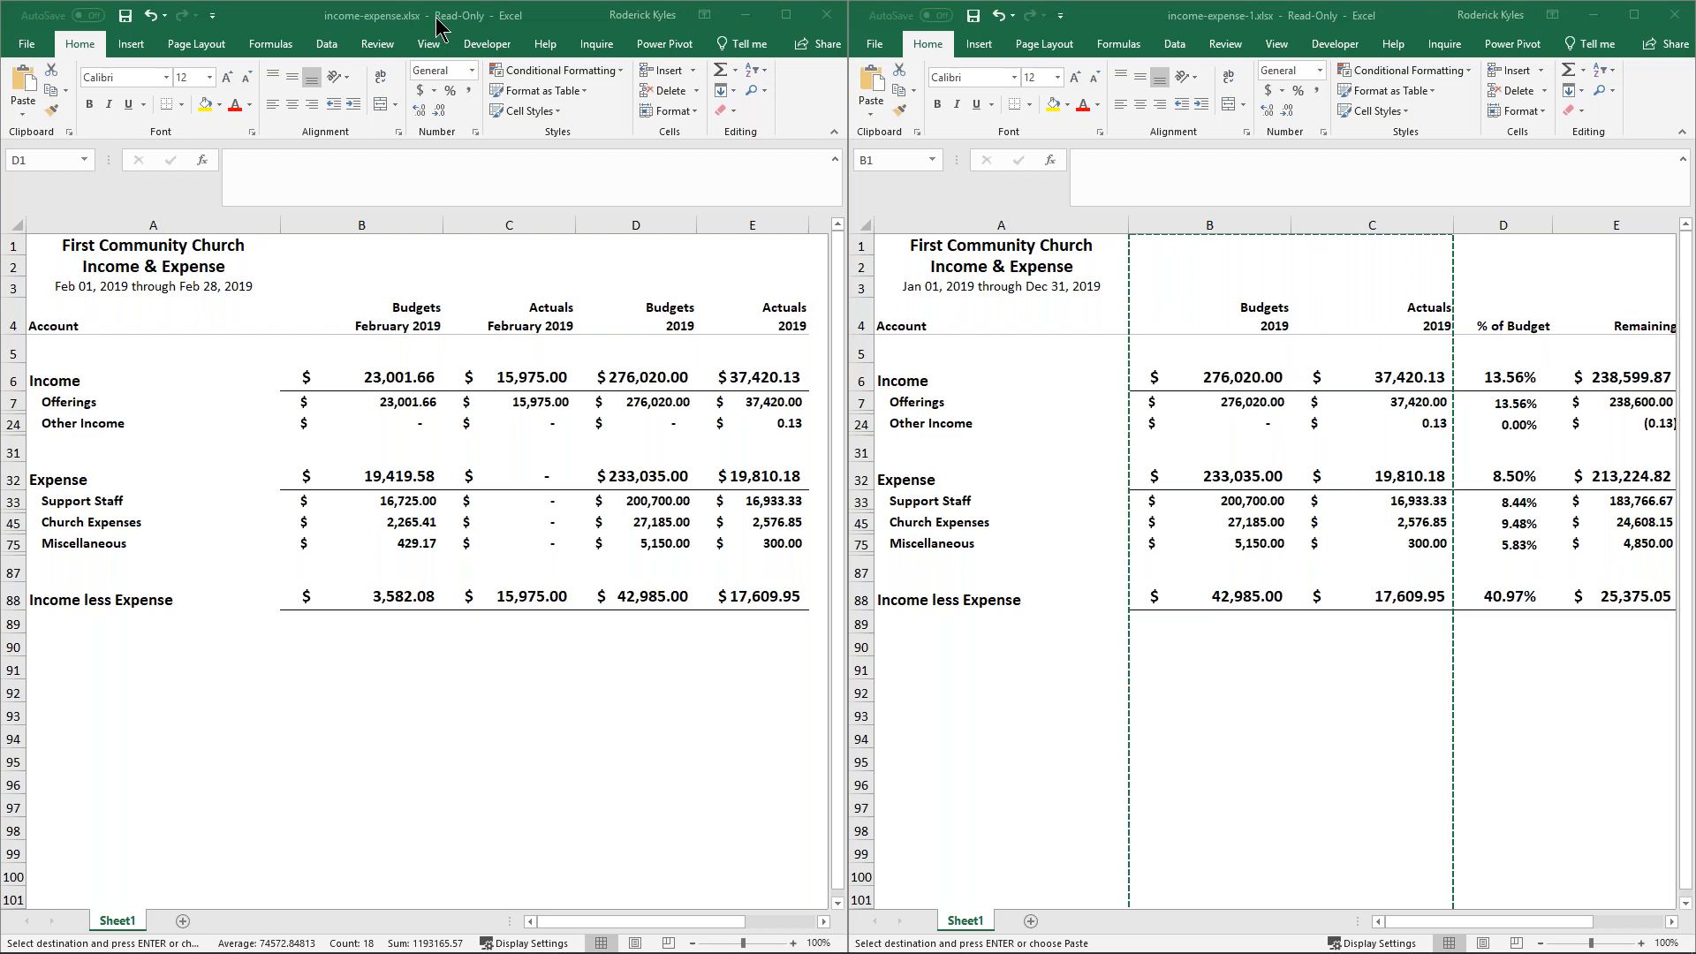
- Close both the full-year and February workbooks without saving changes, discarding the copied clipboard data
left_click(858, 431)
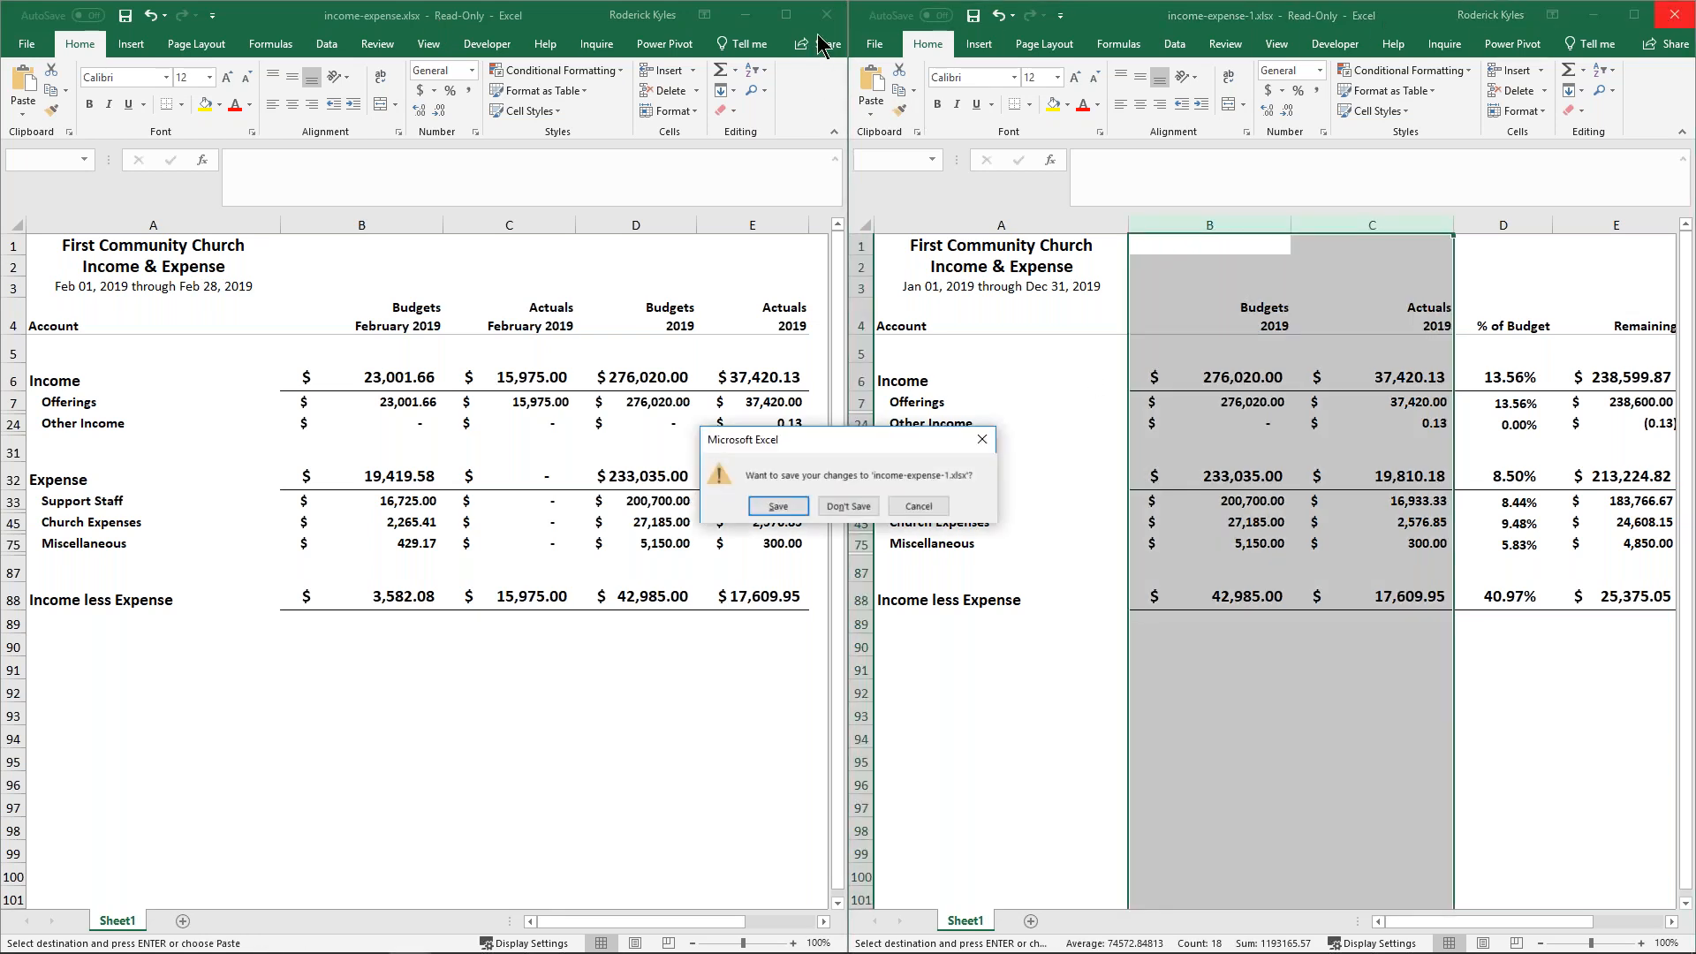
left_click(846, 503)
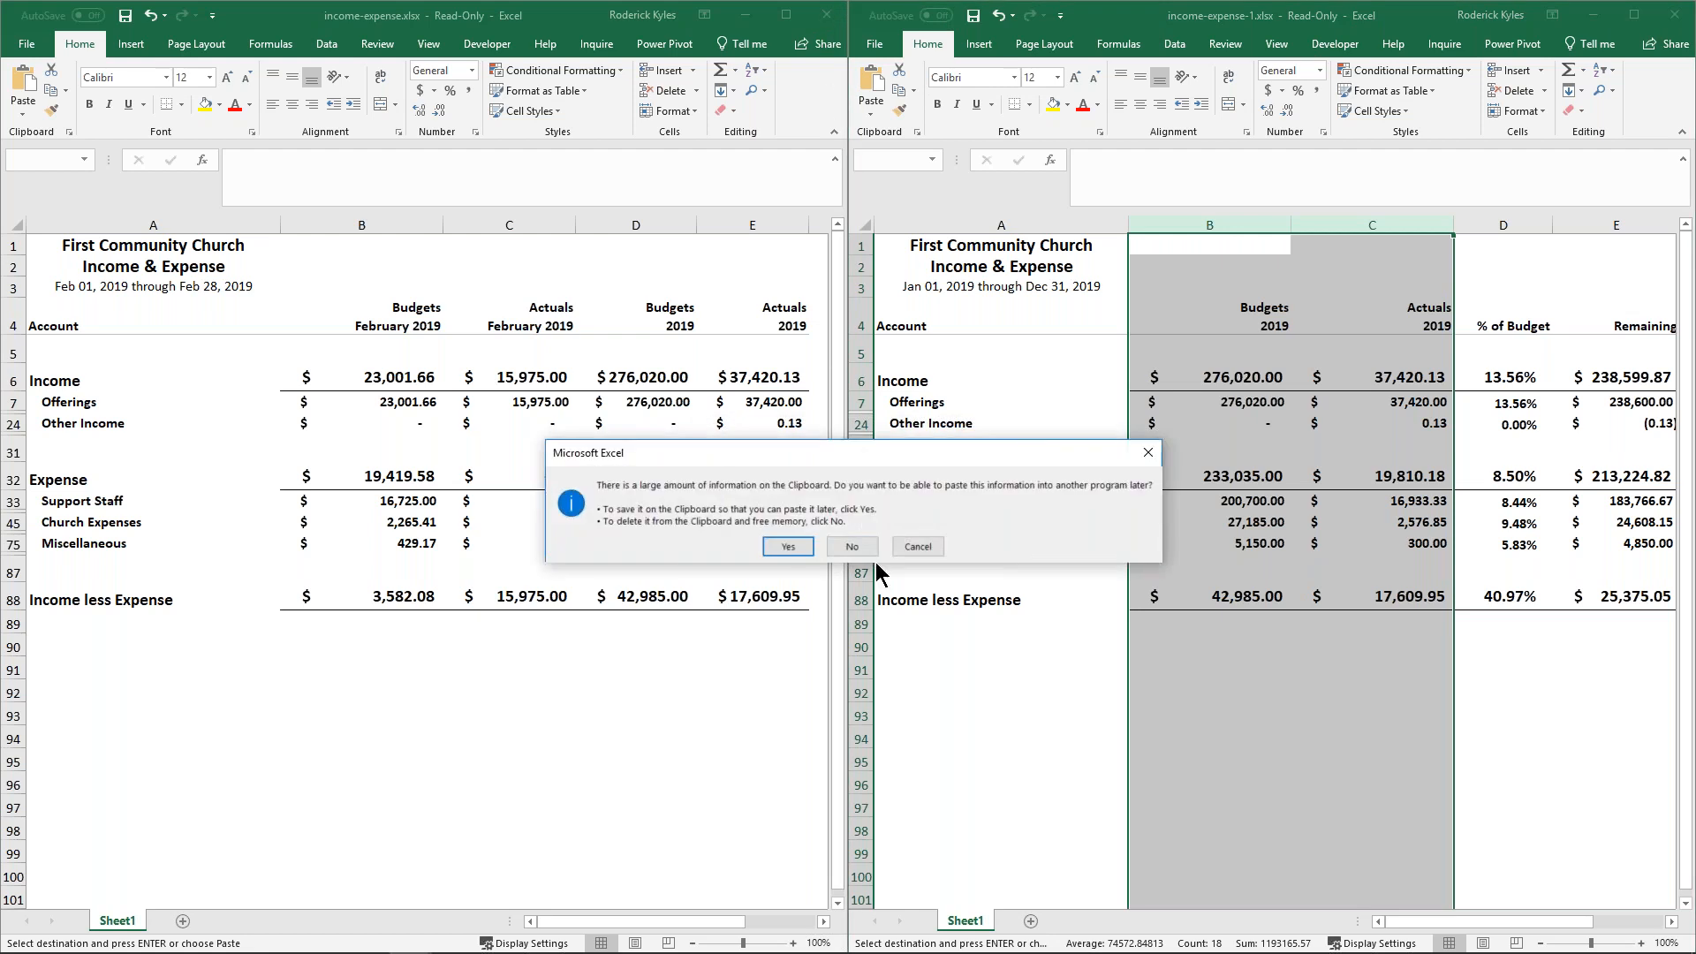
left_click(853, 547)
left_click(832, 16)
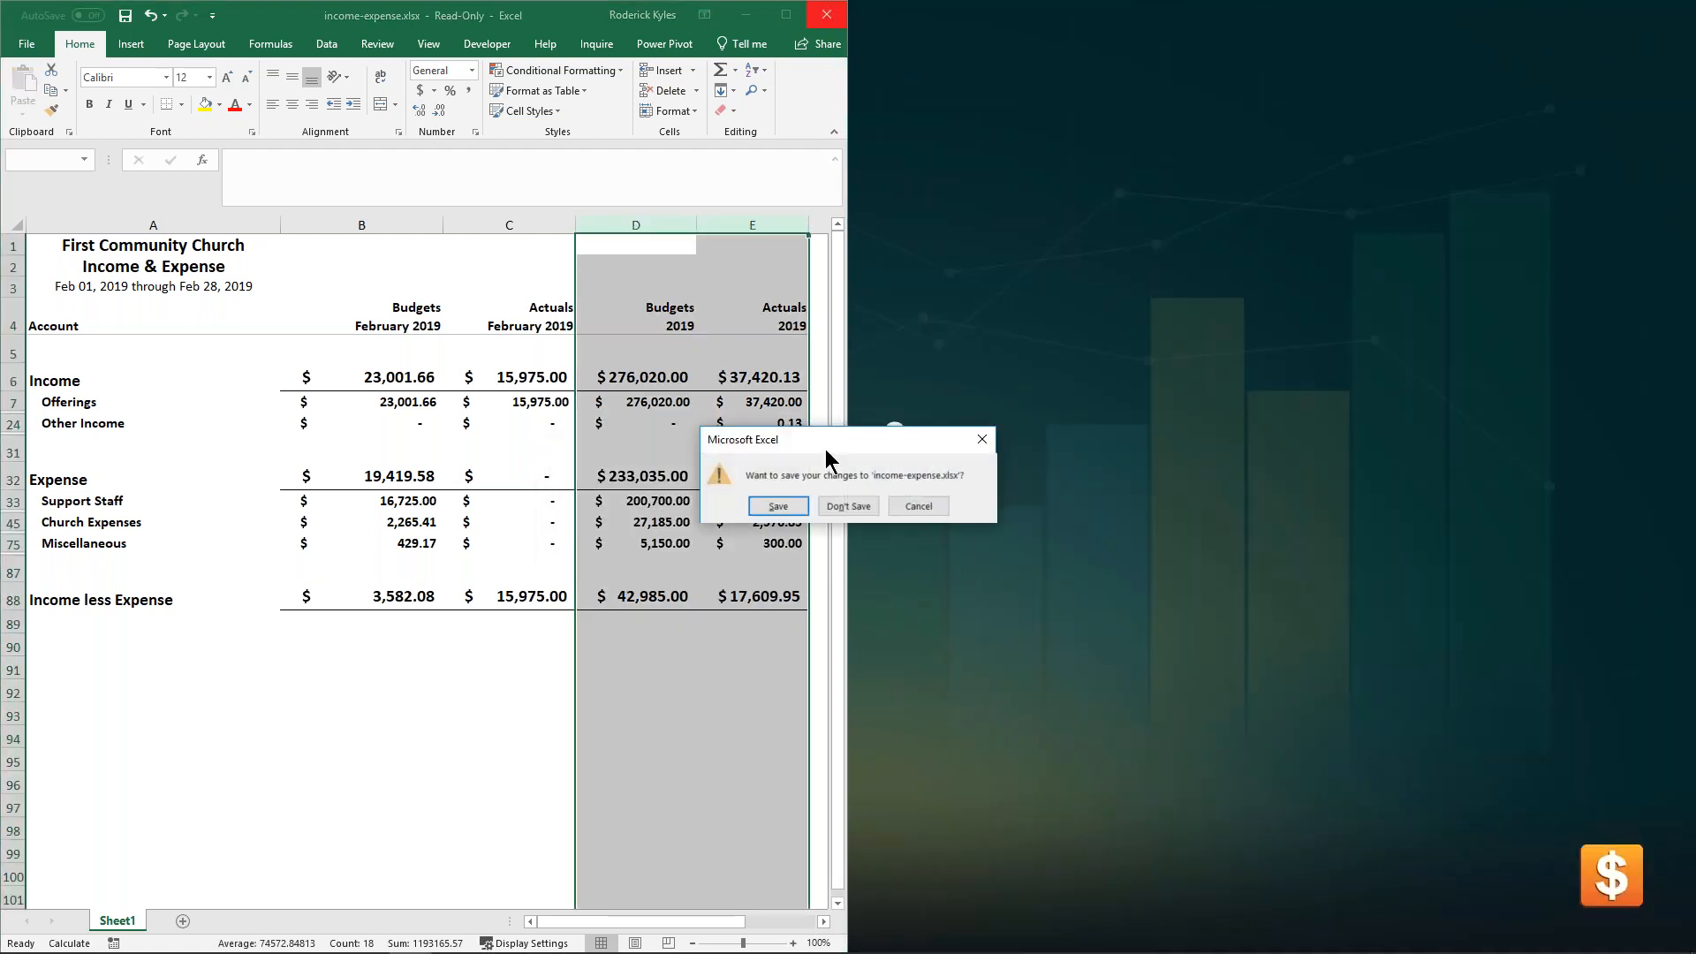
left_click(851, 504)
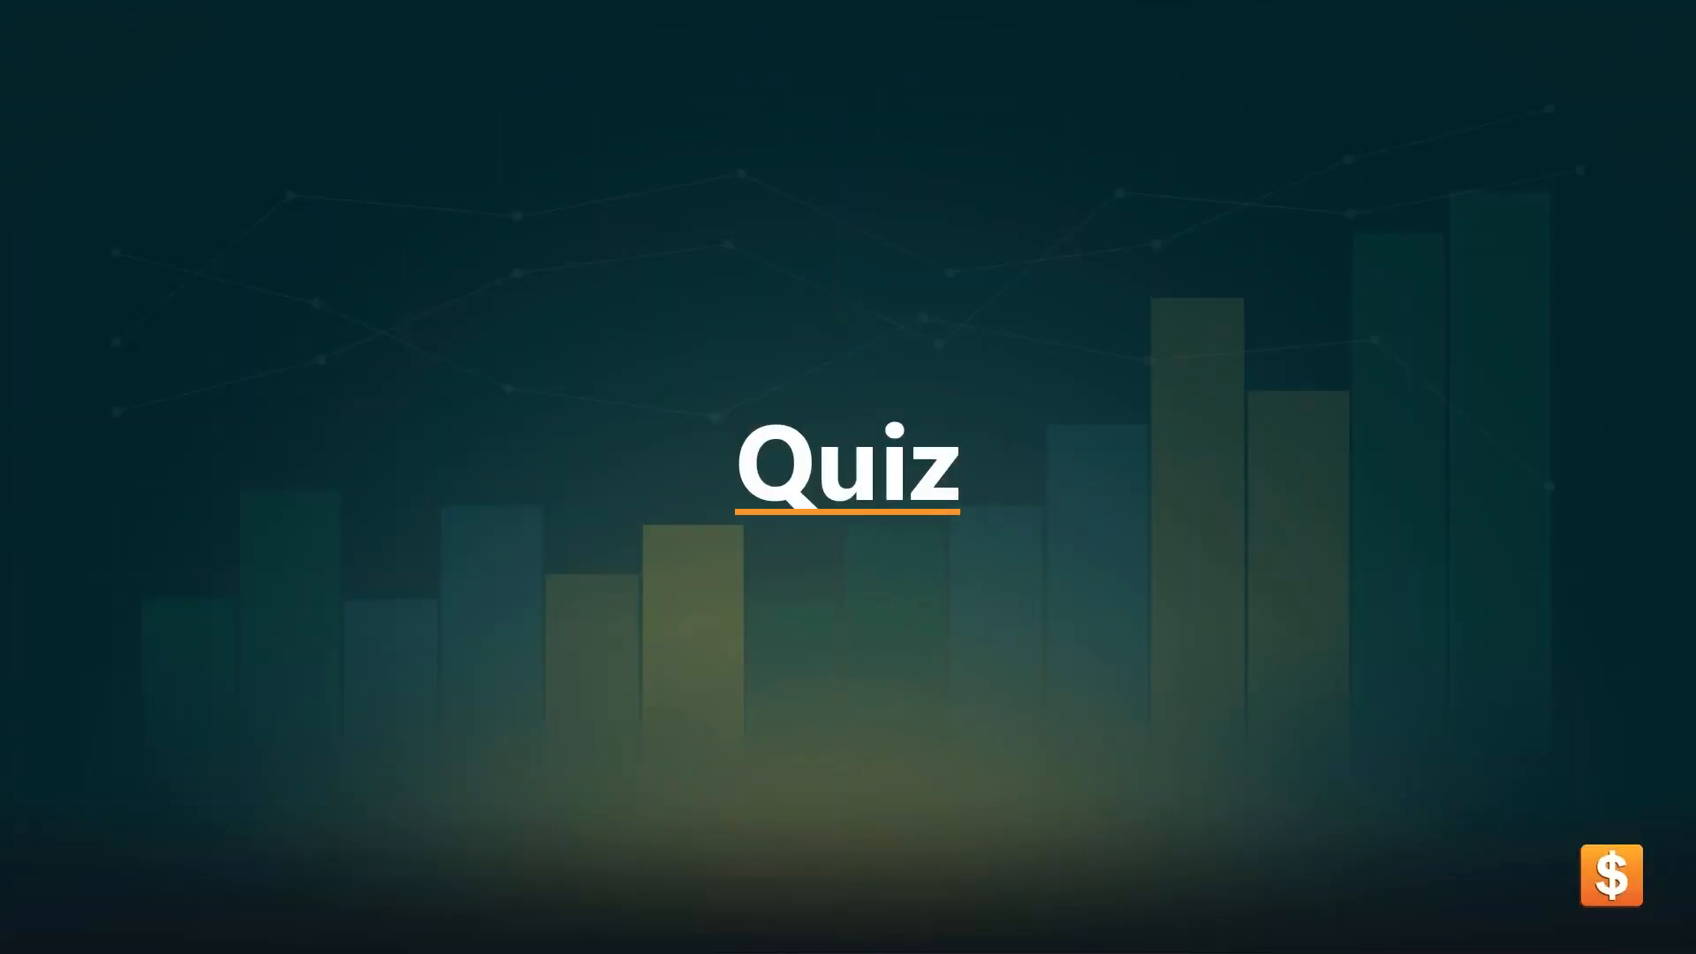
- Switch to the ledger in the browser and expand Offerings, Funds, Ministry and Education in the Income & Expense report
key("alt+Tab")
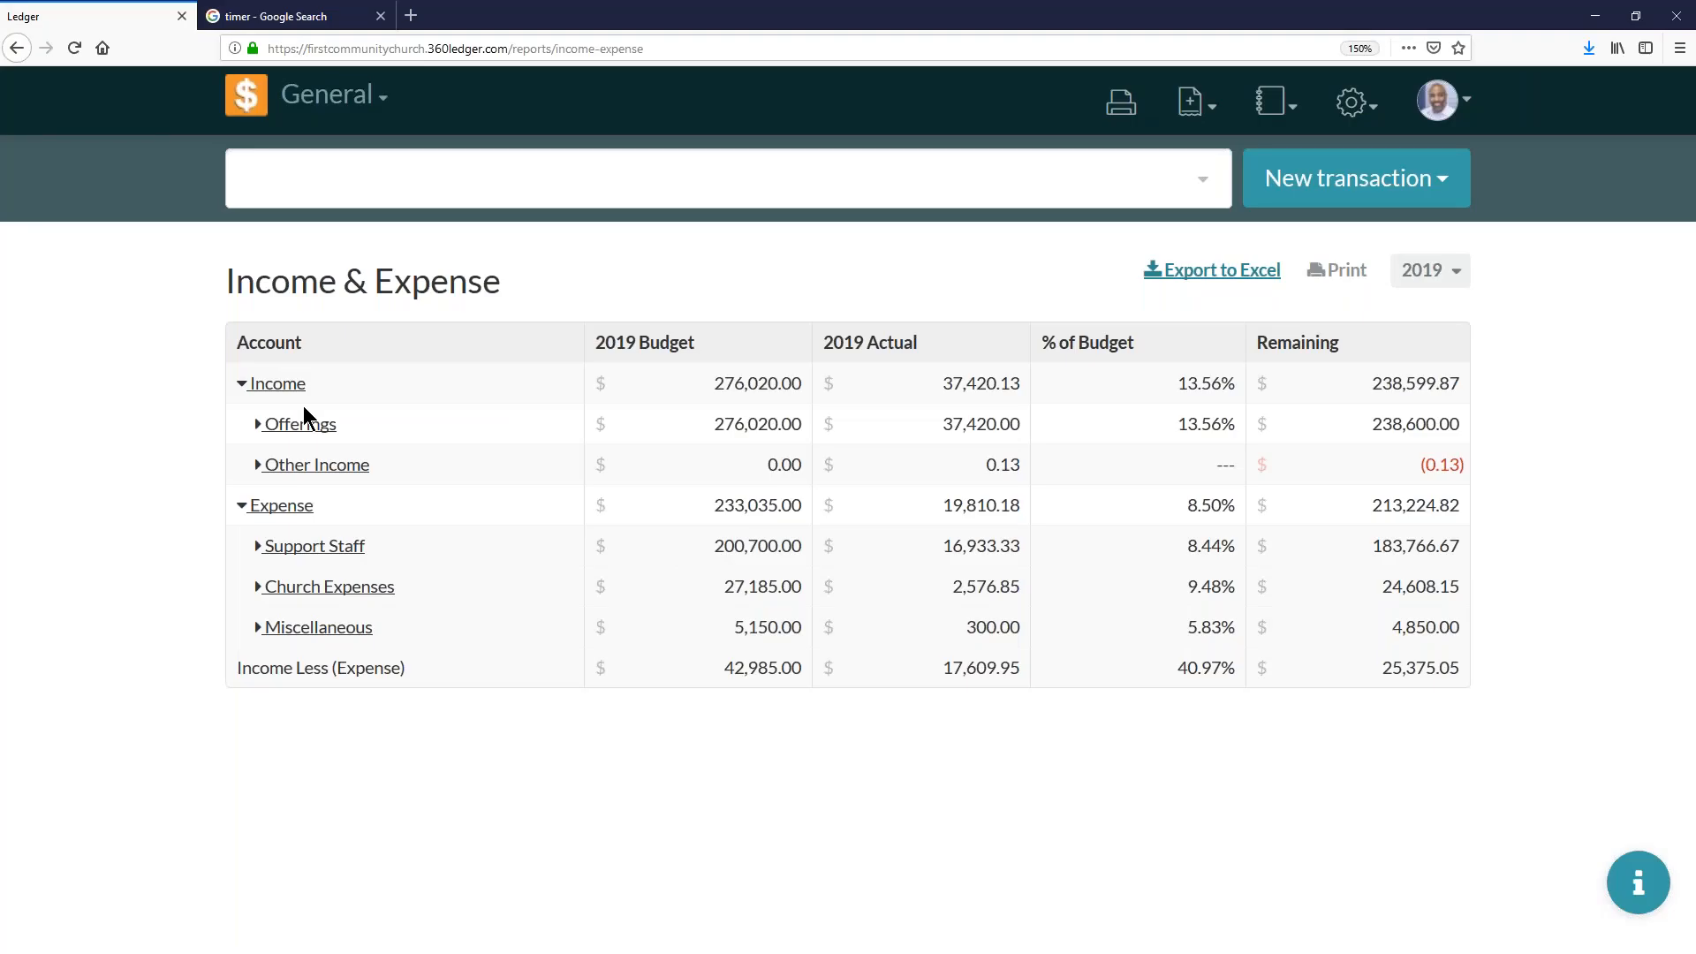
left_click(258, 426)
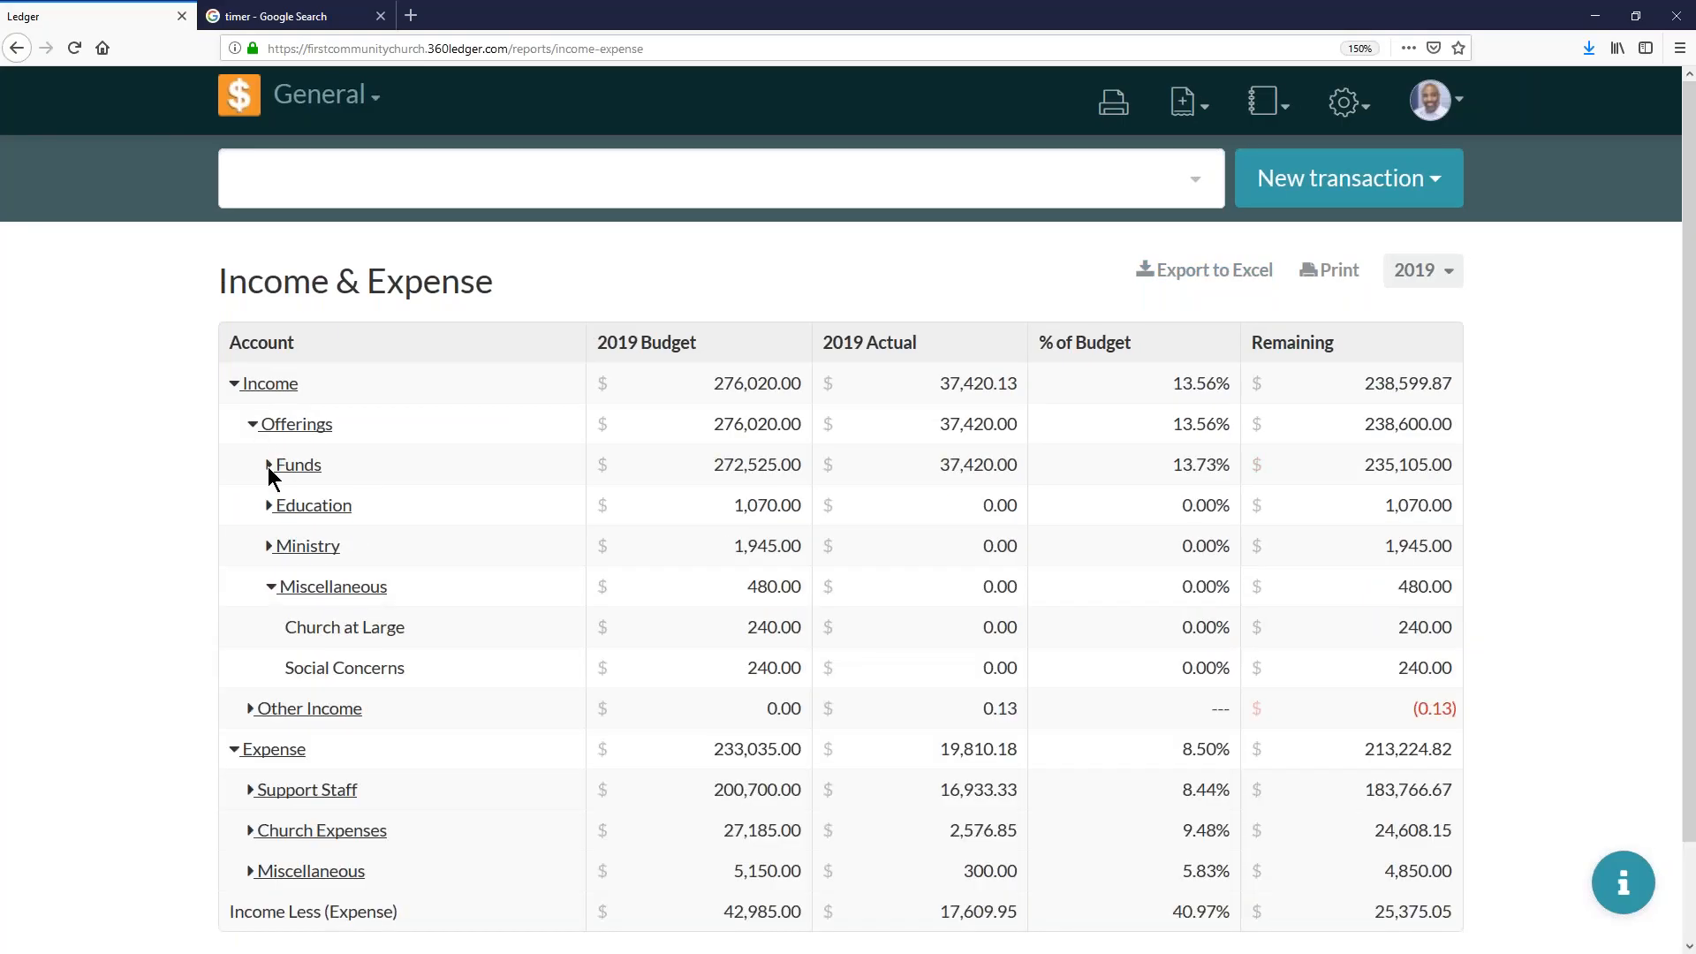
left_click(266, 466)
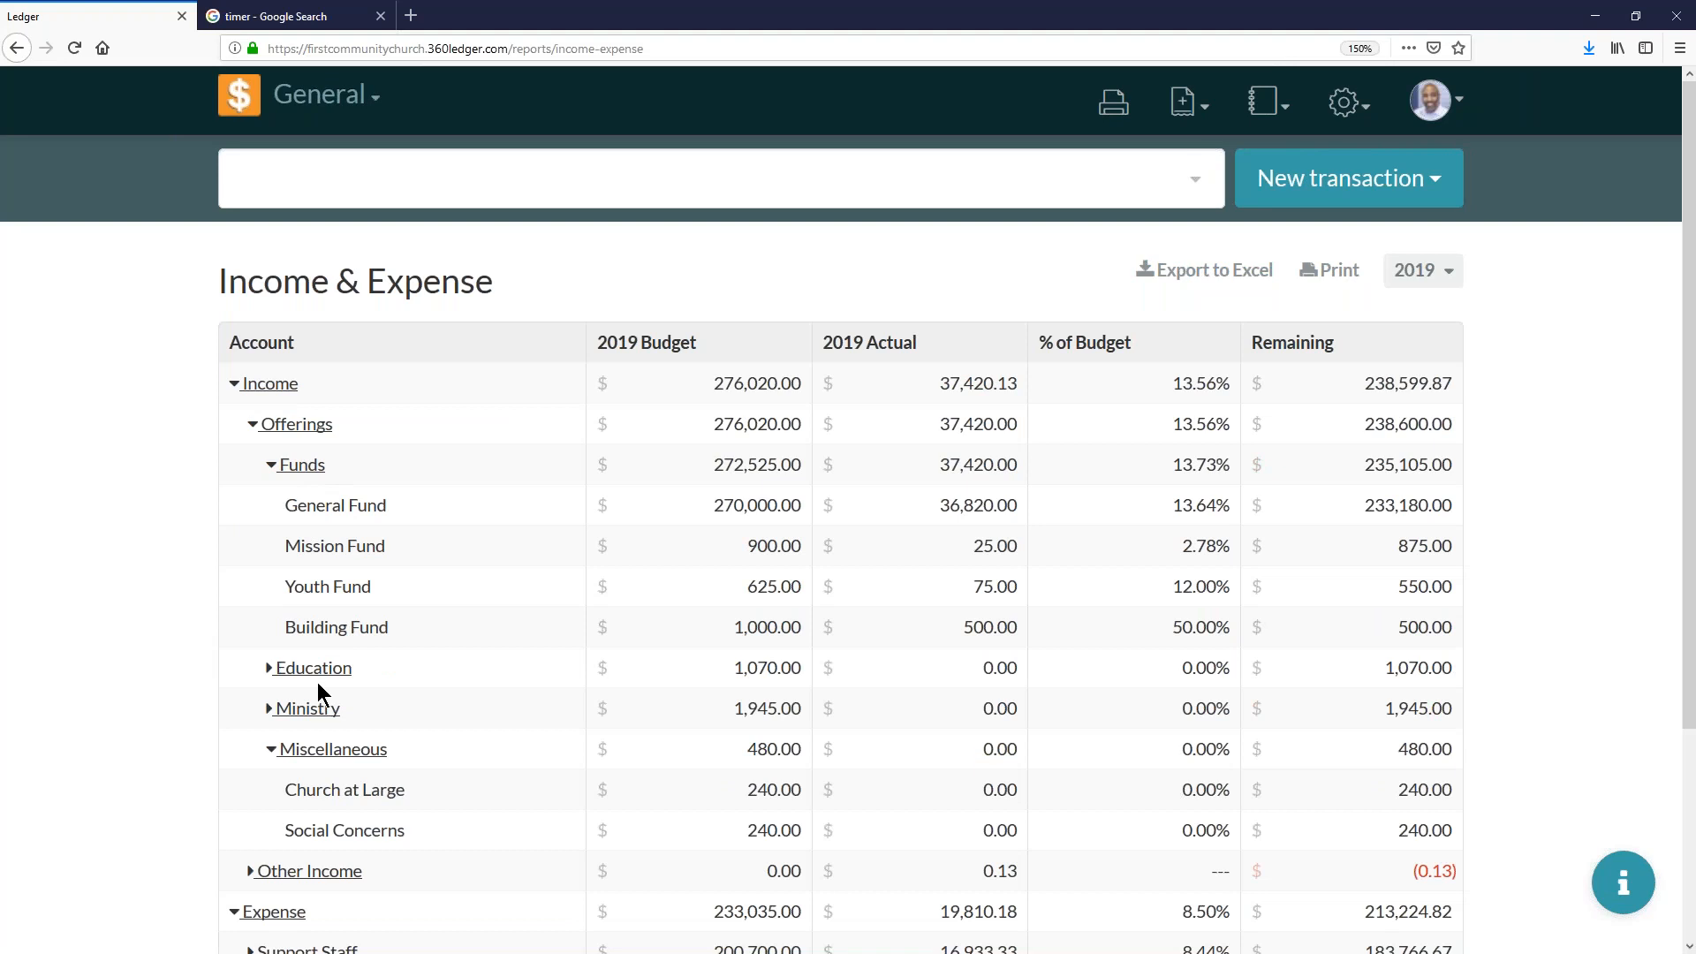
left_click(269, 706)
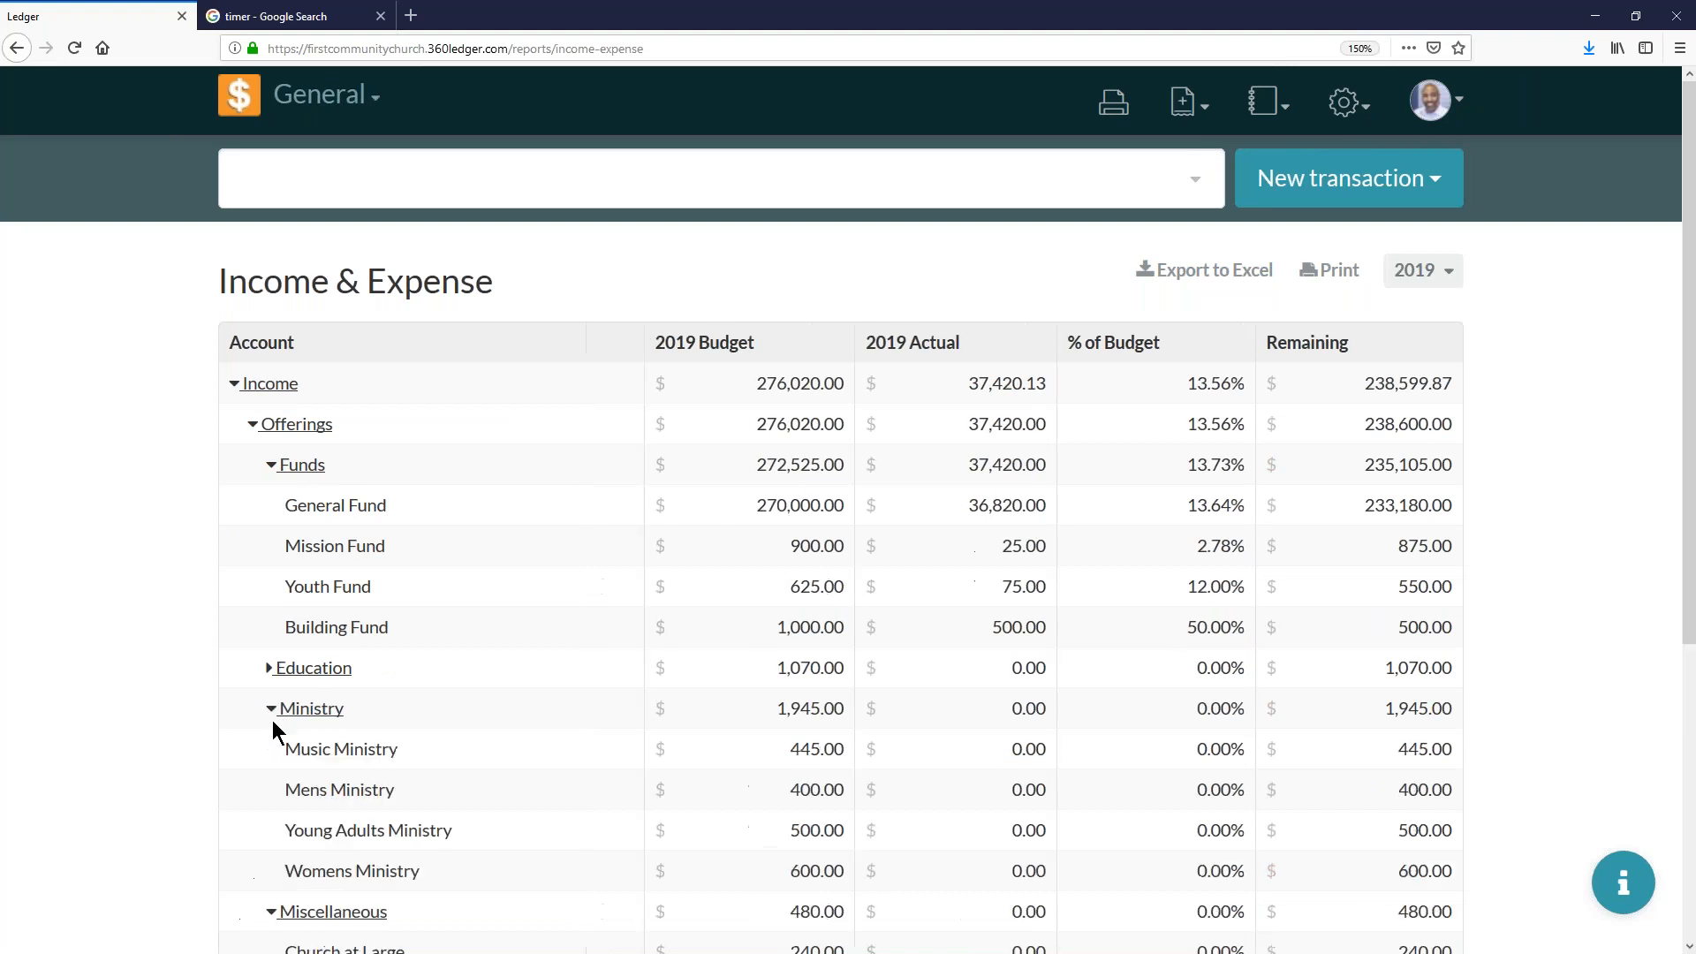
left_click(270, 671)
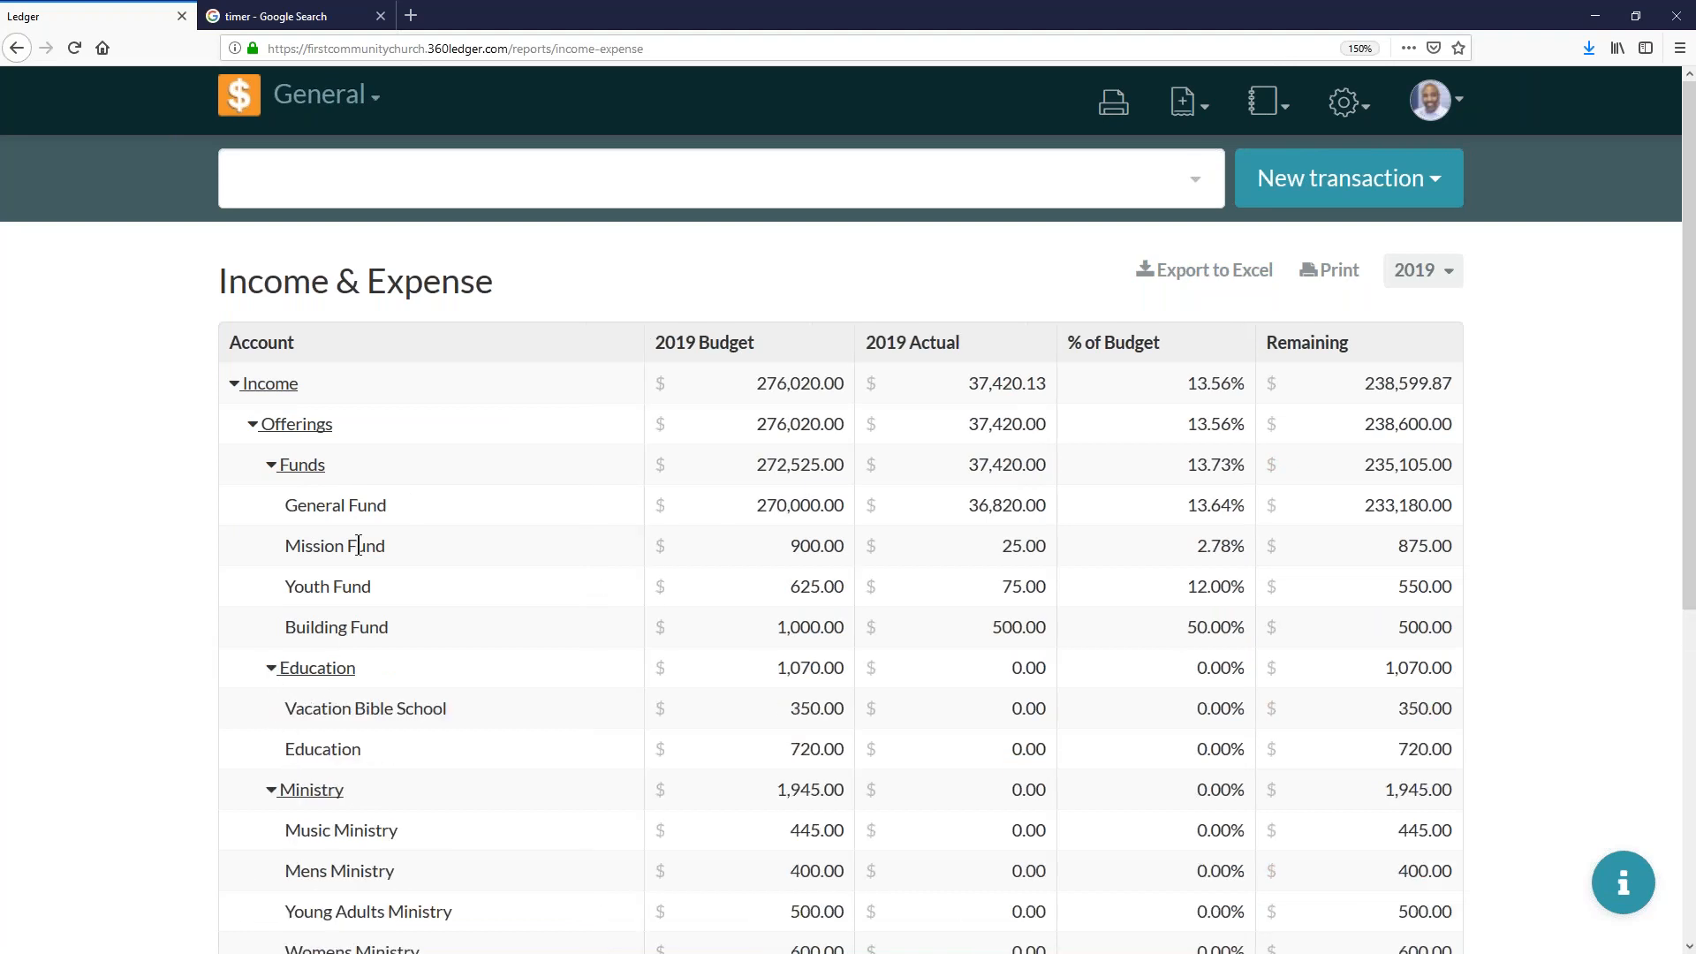
- Open the Chart of Accounts settings and expand the Income section to review its categories and accounts
left_click(1344, 102)
left_click(1254, 175)
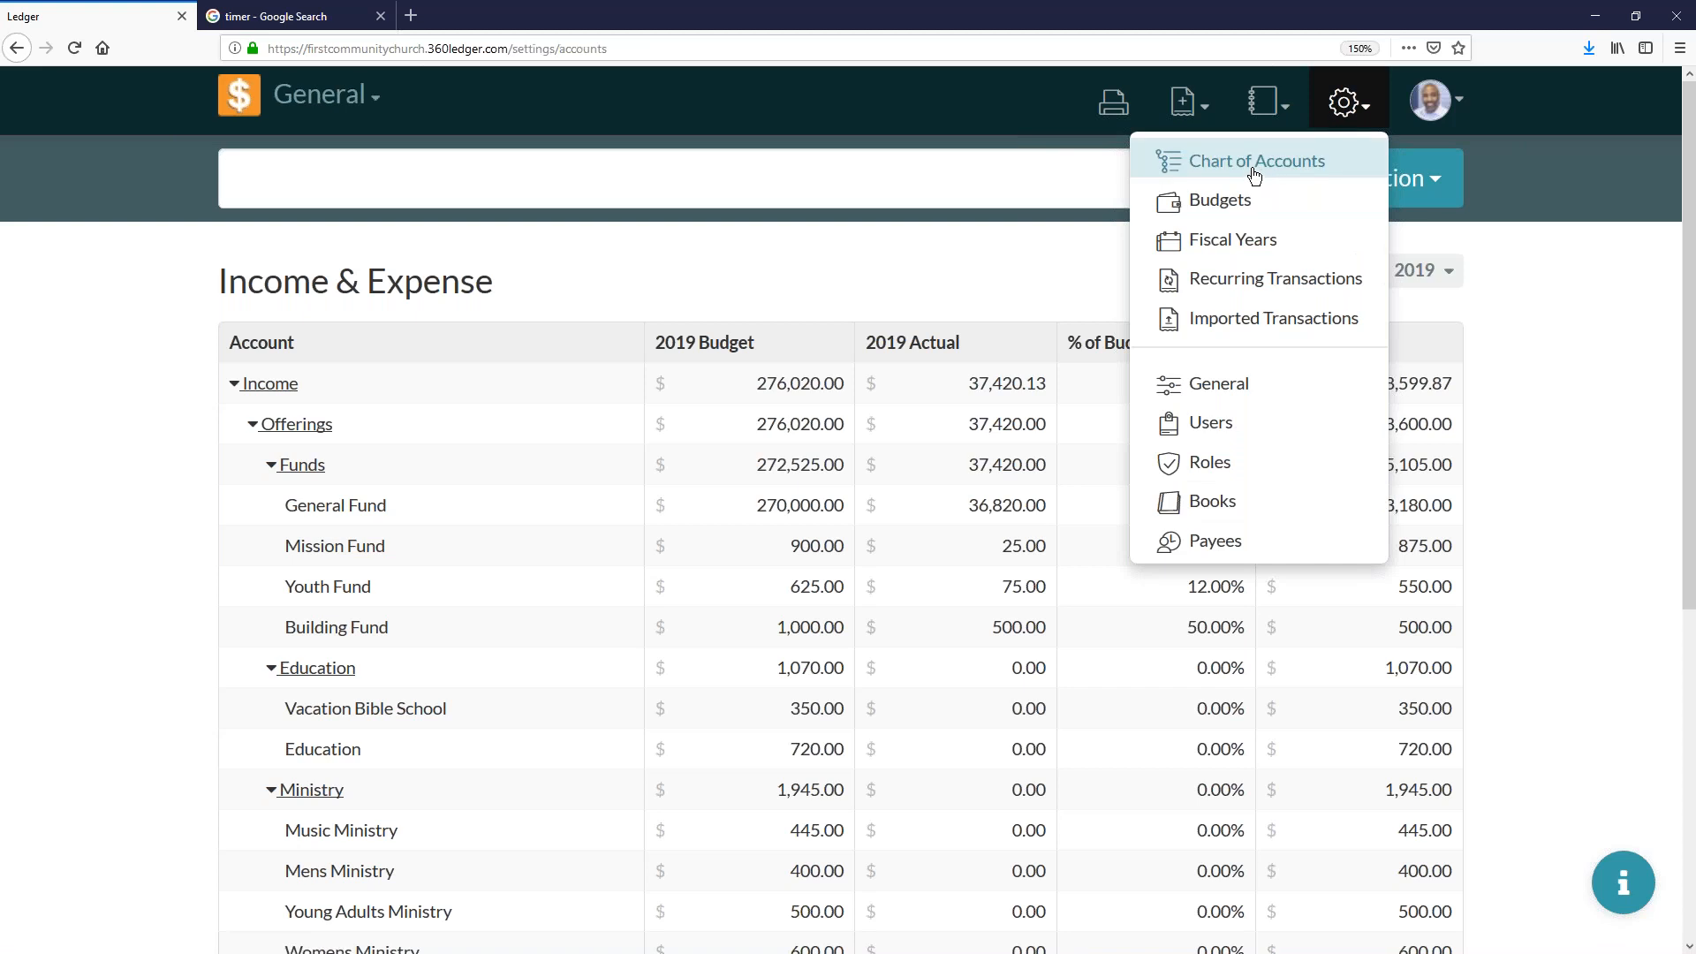
scroll(521, 574, "down", 5)
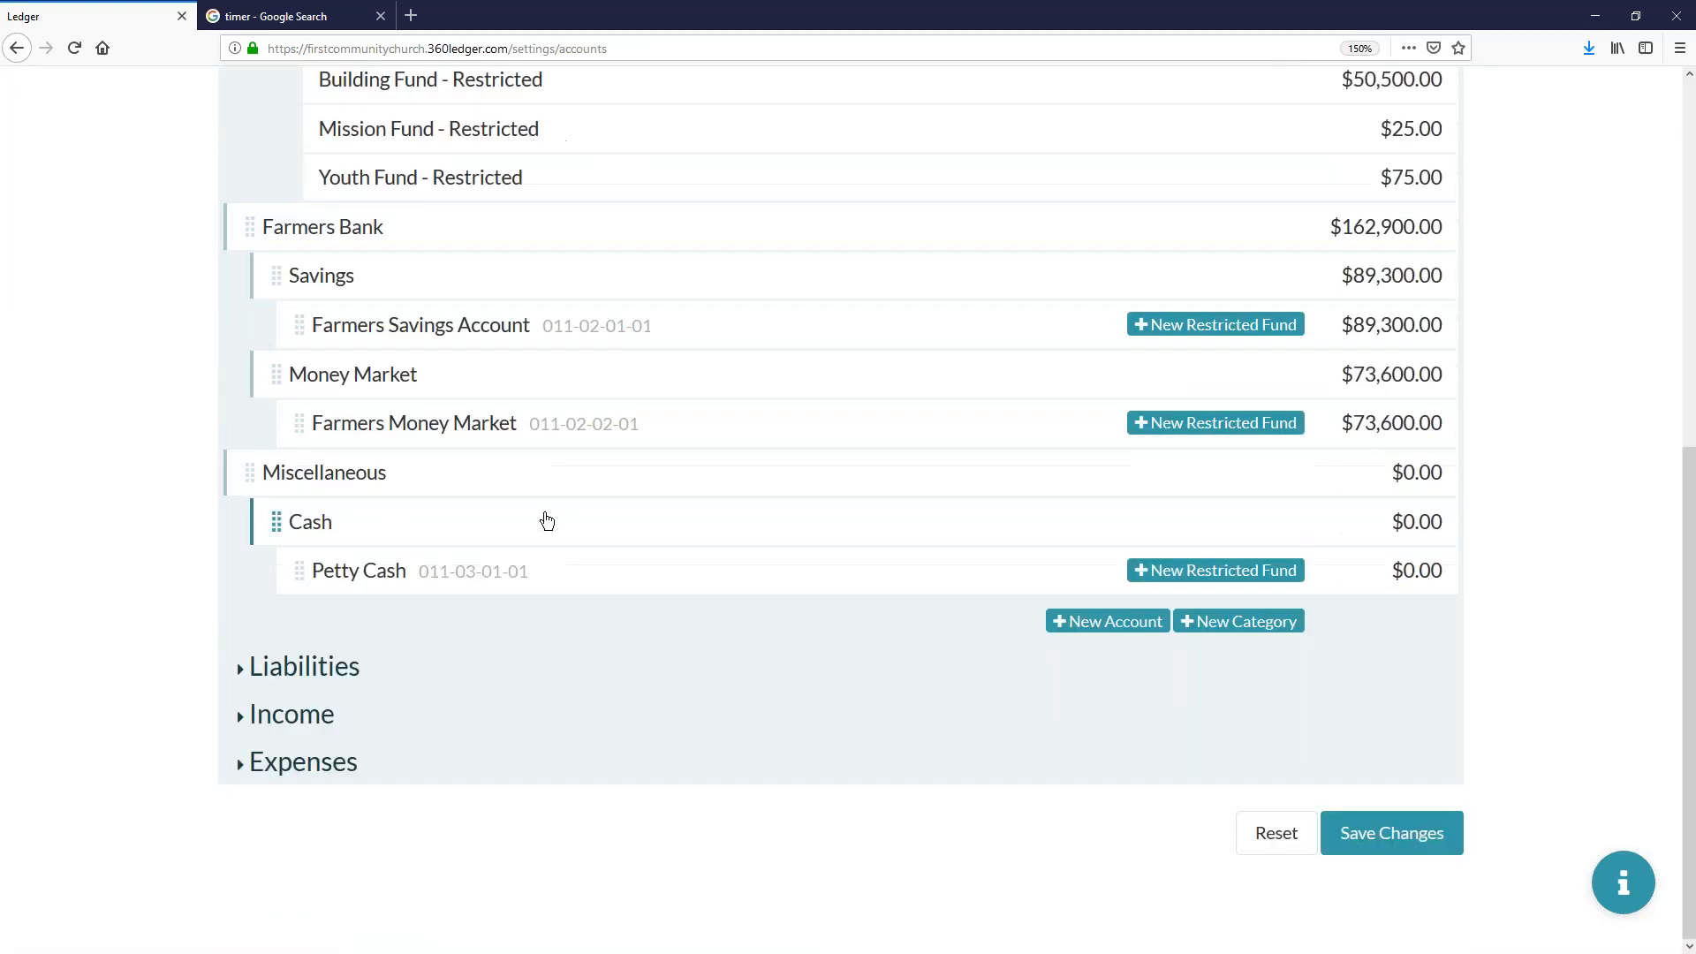
left_click(262, 710)
scroll(298, 669, "down", 5)
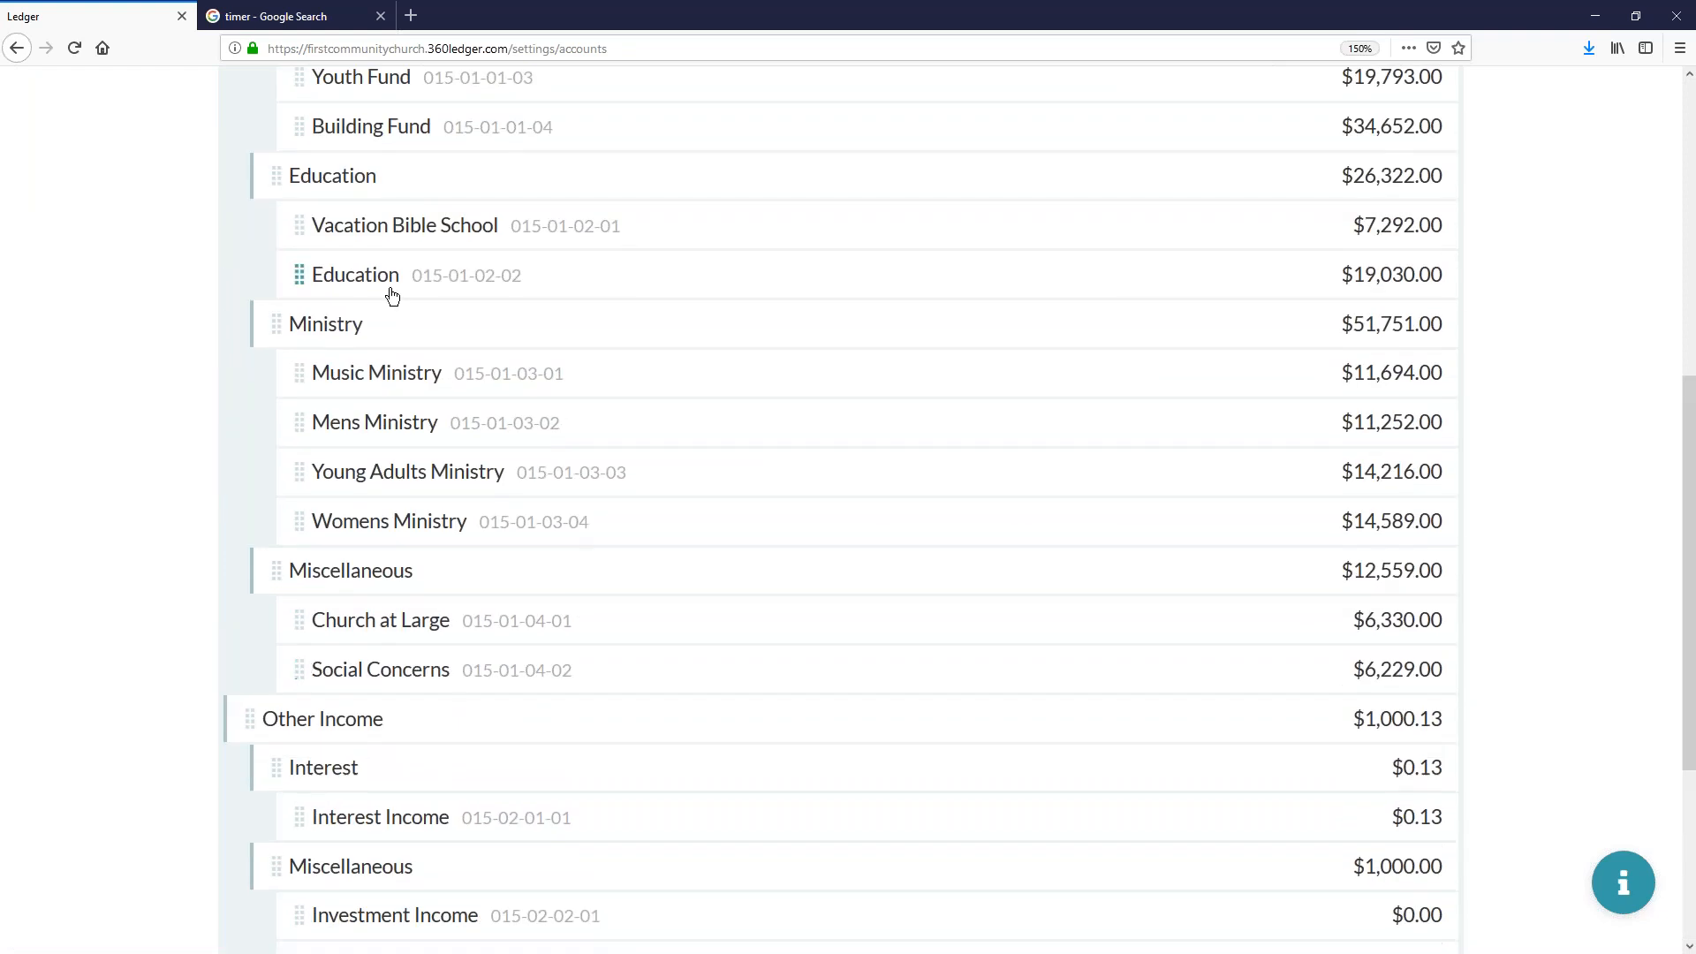
scroll(415, 318, "up", 5)
scroll(439, 348, "down", 4)
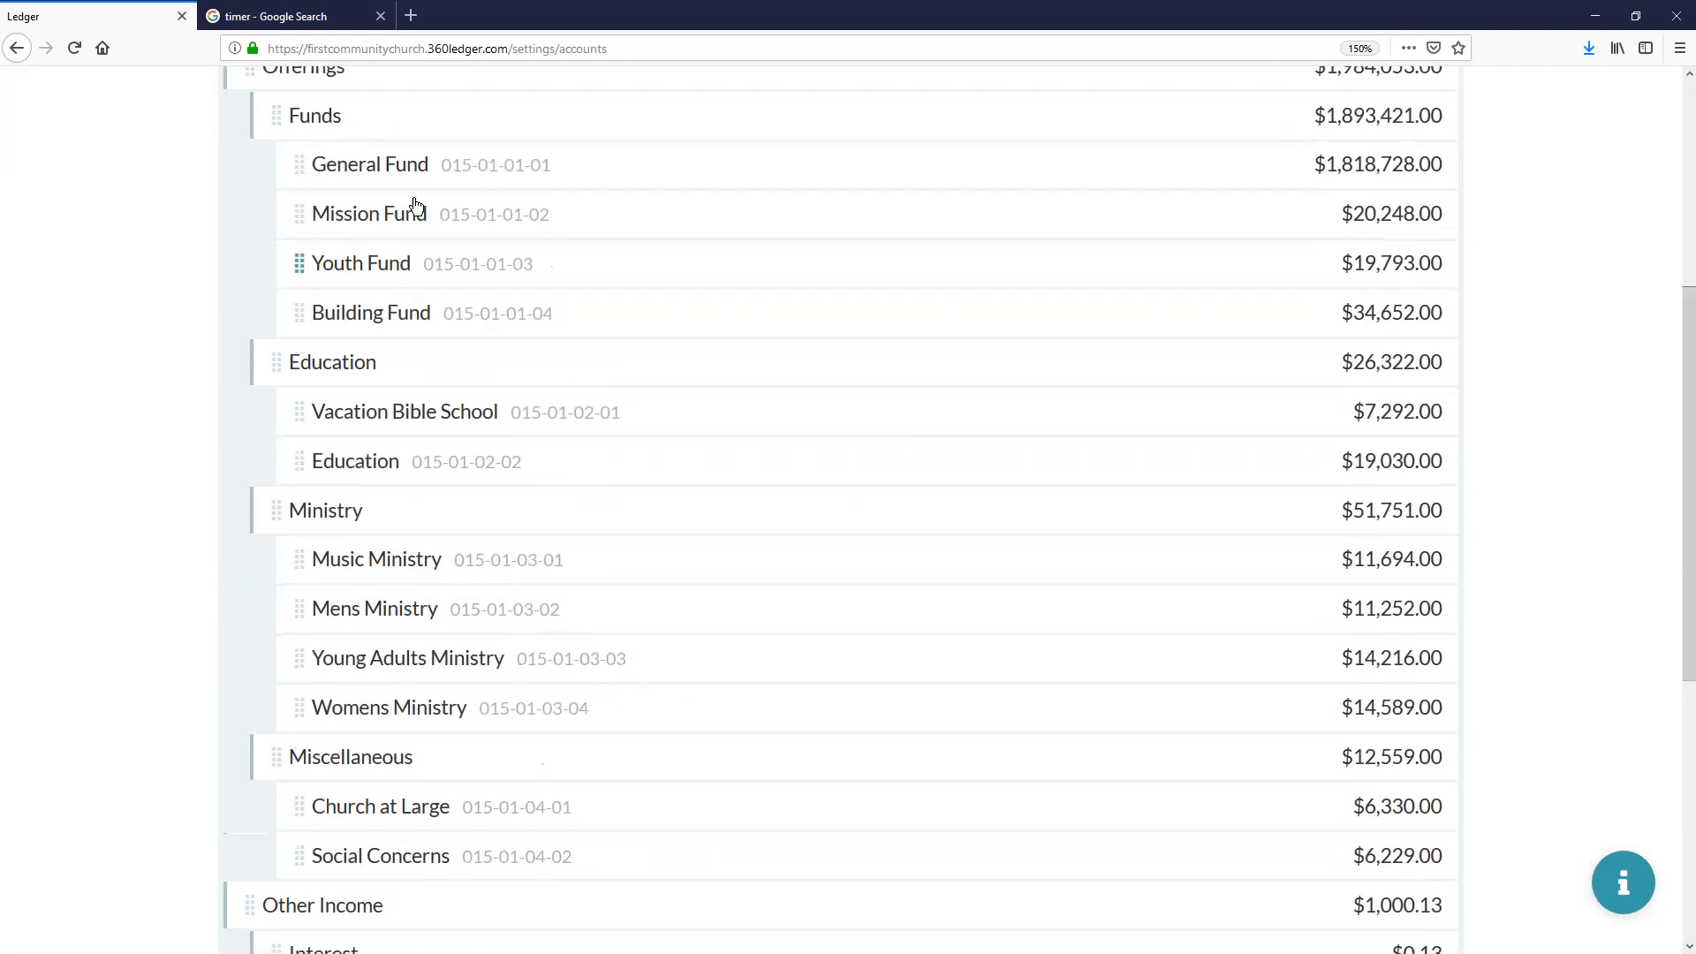
scroll(415, 205, "up", 1)
scroll(1012, 420, "down", 7)
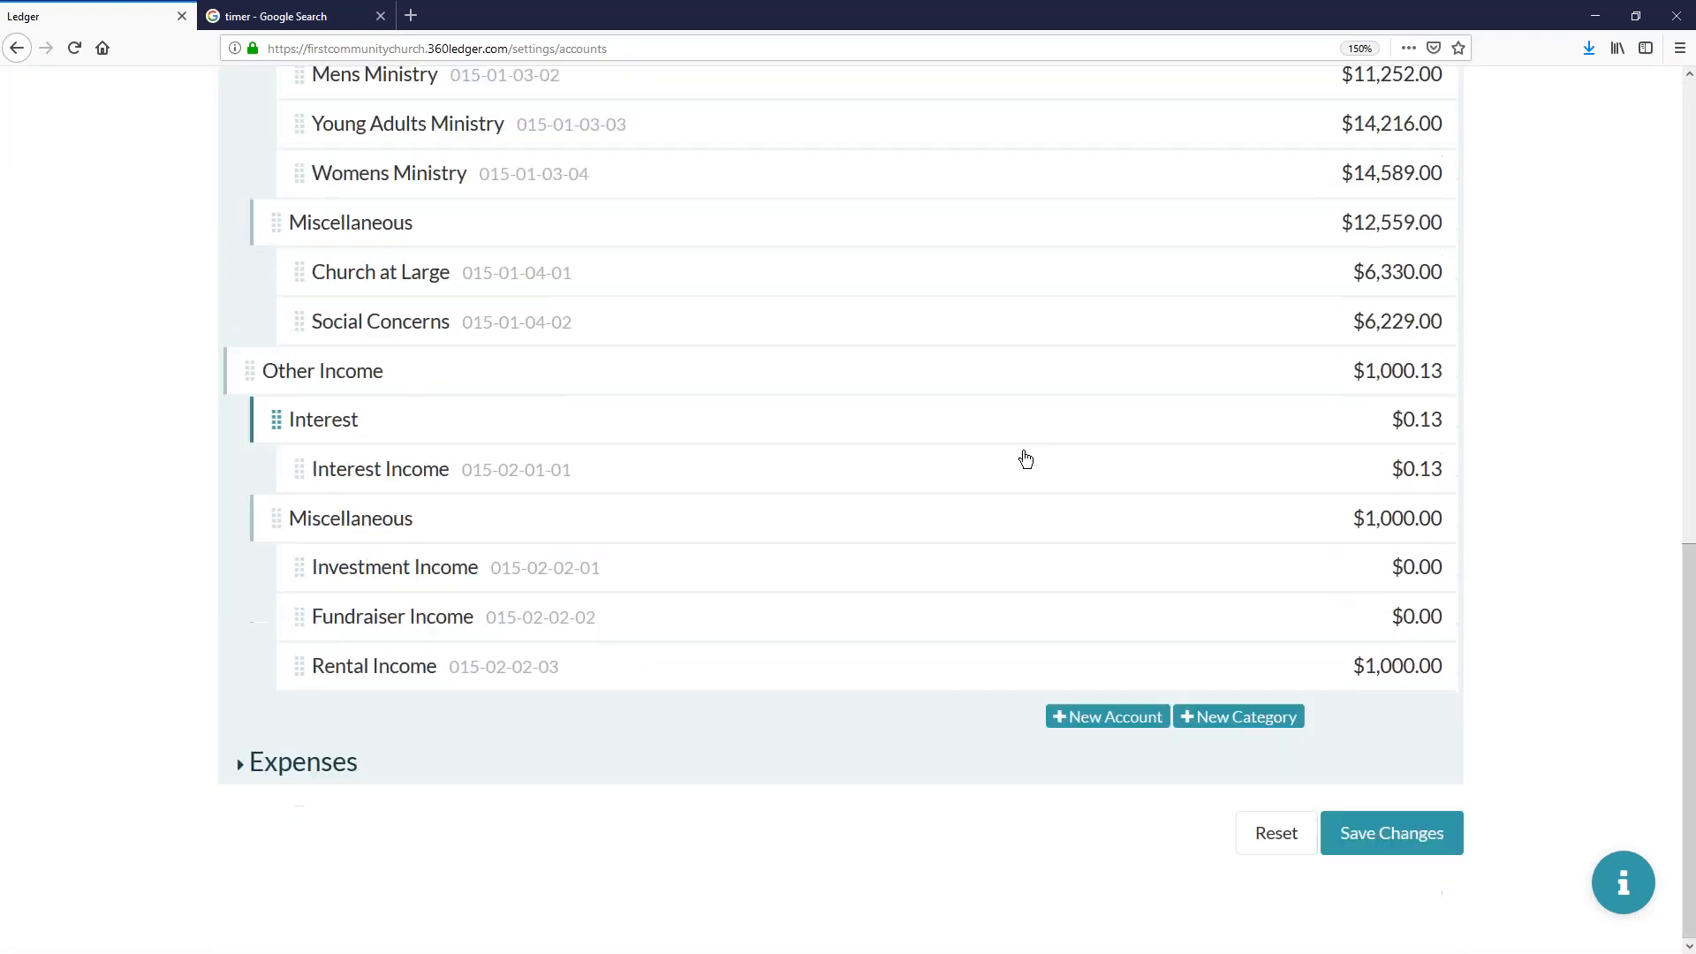
- Add a new income category named Restricted Funds
left_click(1215, 711)
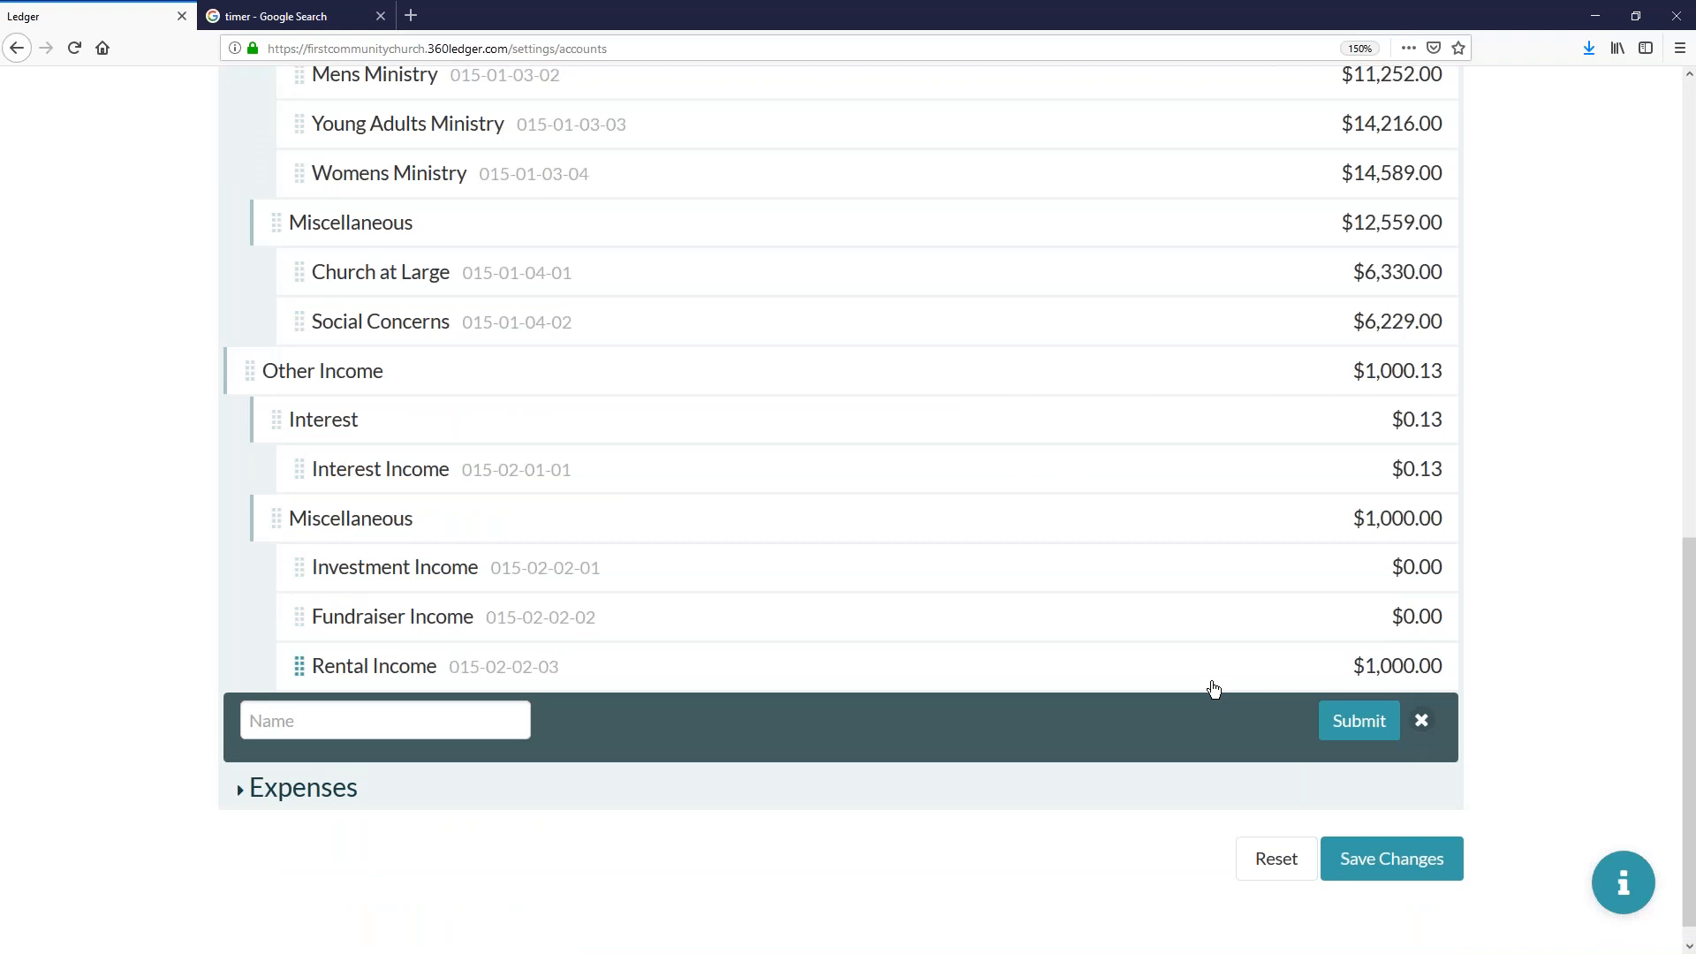
left_click(461, 730)
type("Restrict")
key("BackSpace")
key("BackSpace")
type("cted Funds")
key("Return")
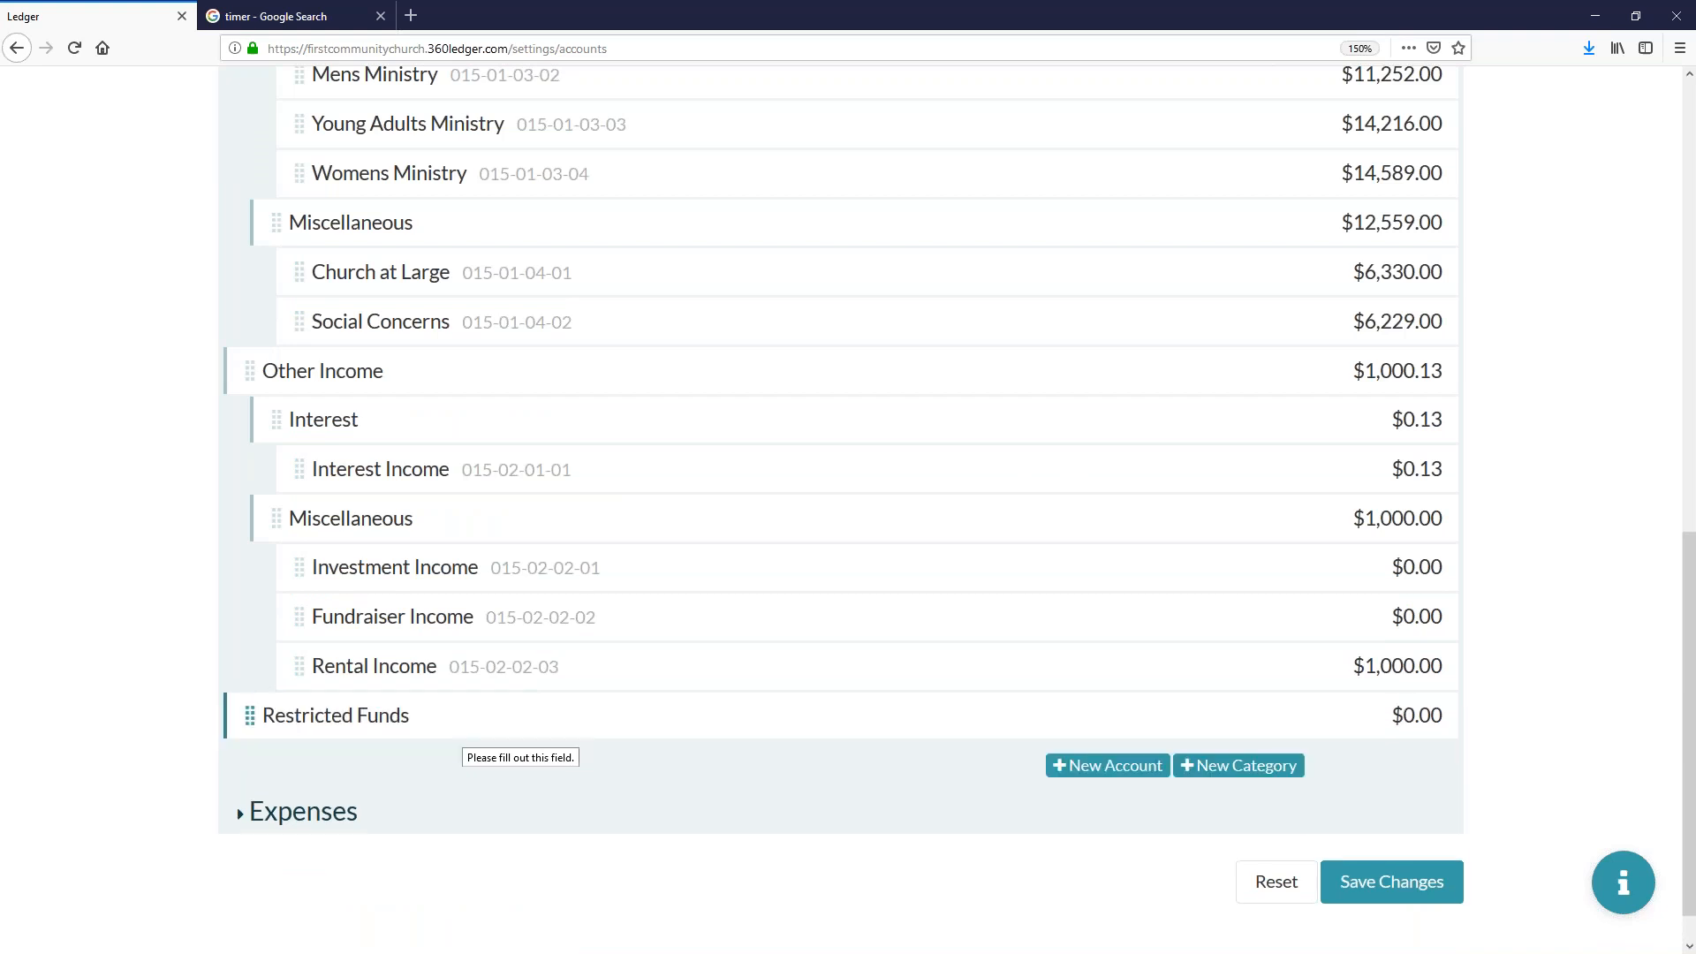
- Move the Restricted Funds category up into the Funds category under Offerings, below General Fund
left_click_drag(265, 714, 320, 160)
scroll(325, 175, "up", 5)
left_click_drag(335, 551, 313, 136)
scroll(380, 198, "up", 1)
- Nest the Mission Fund, Youth Fund and Building Fund under Restricted Funds and save the chart of accounts changes
left_click_drag(325, 277, 571, 276)
left_click_drag(391, 336, 565, 375)
scroll(1113, 658, "down", 5)
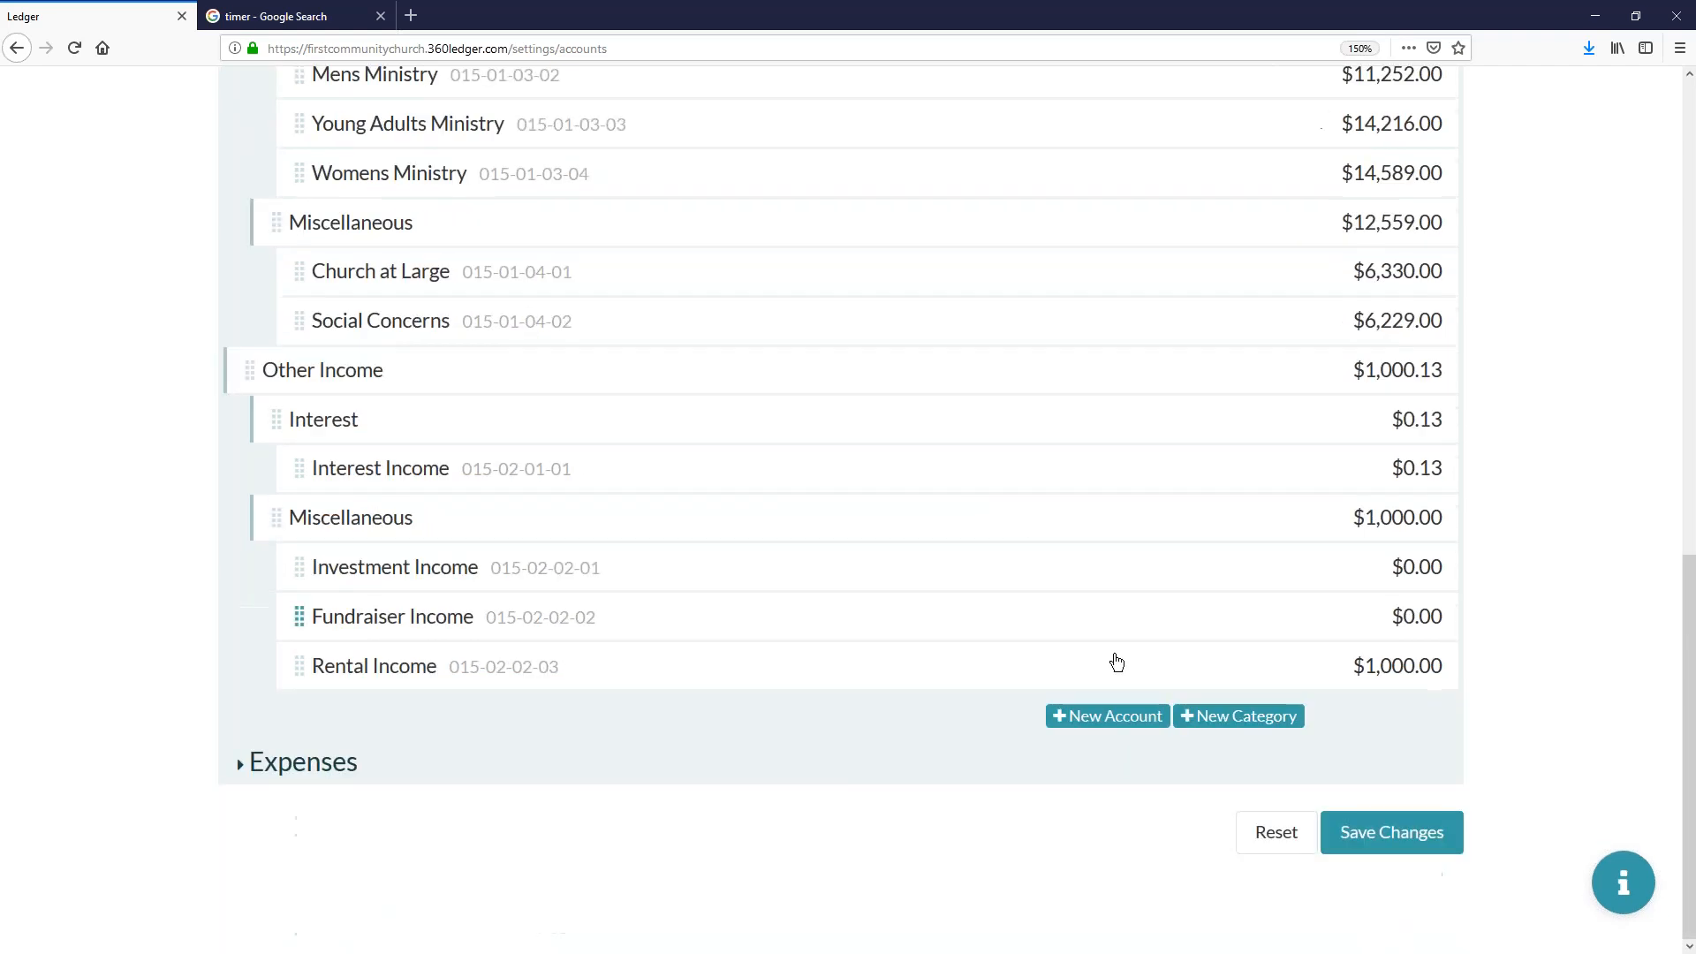
left_click(1379, 831)
left_click(1167, 435)
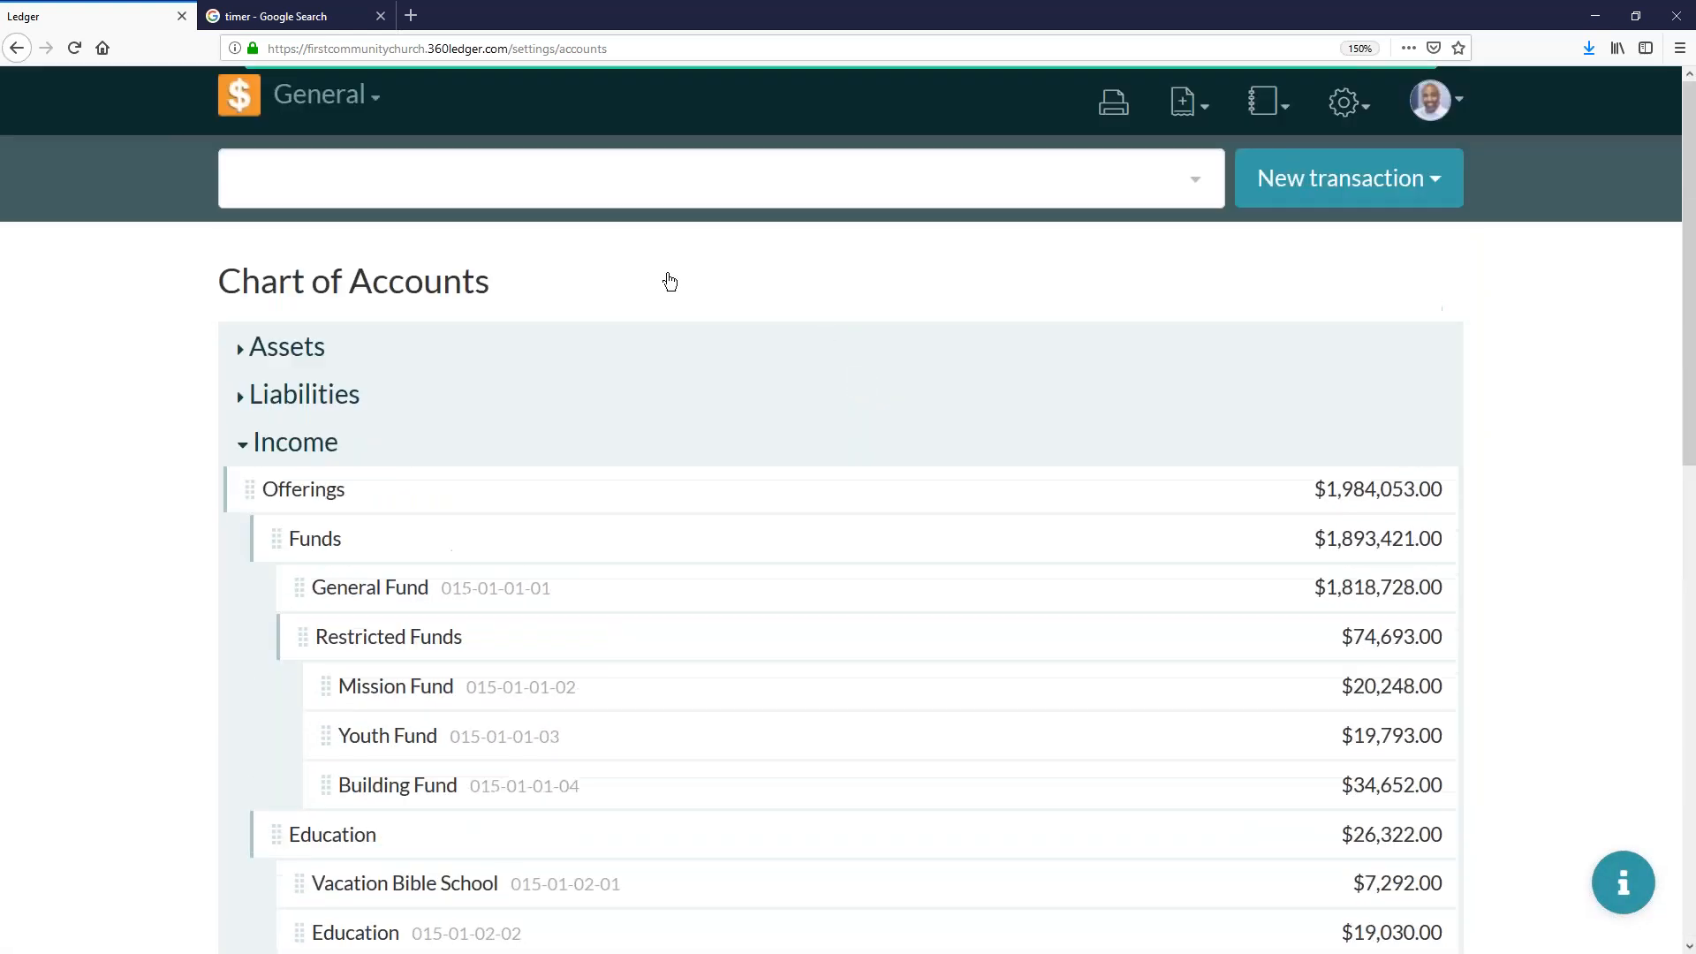
- Close the timer search page and open the Income & Expense report in the ledger
left_click(221, 19)
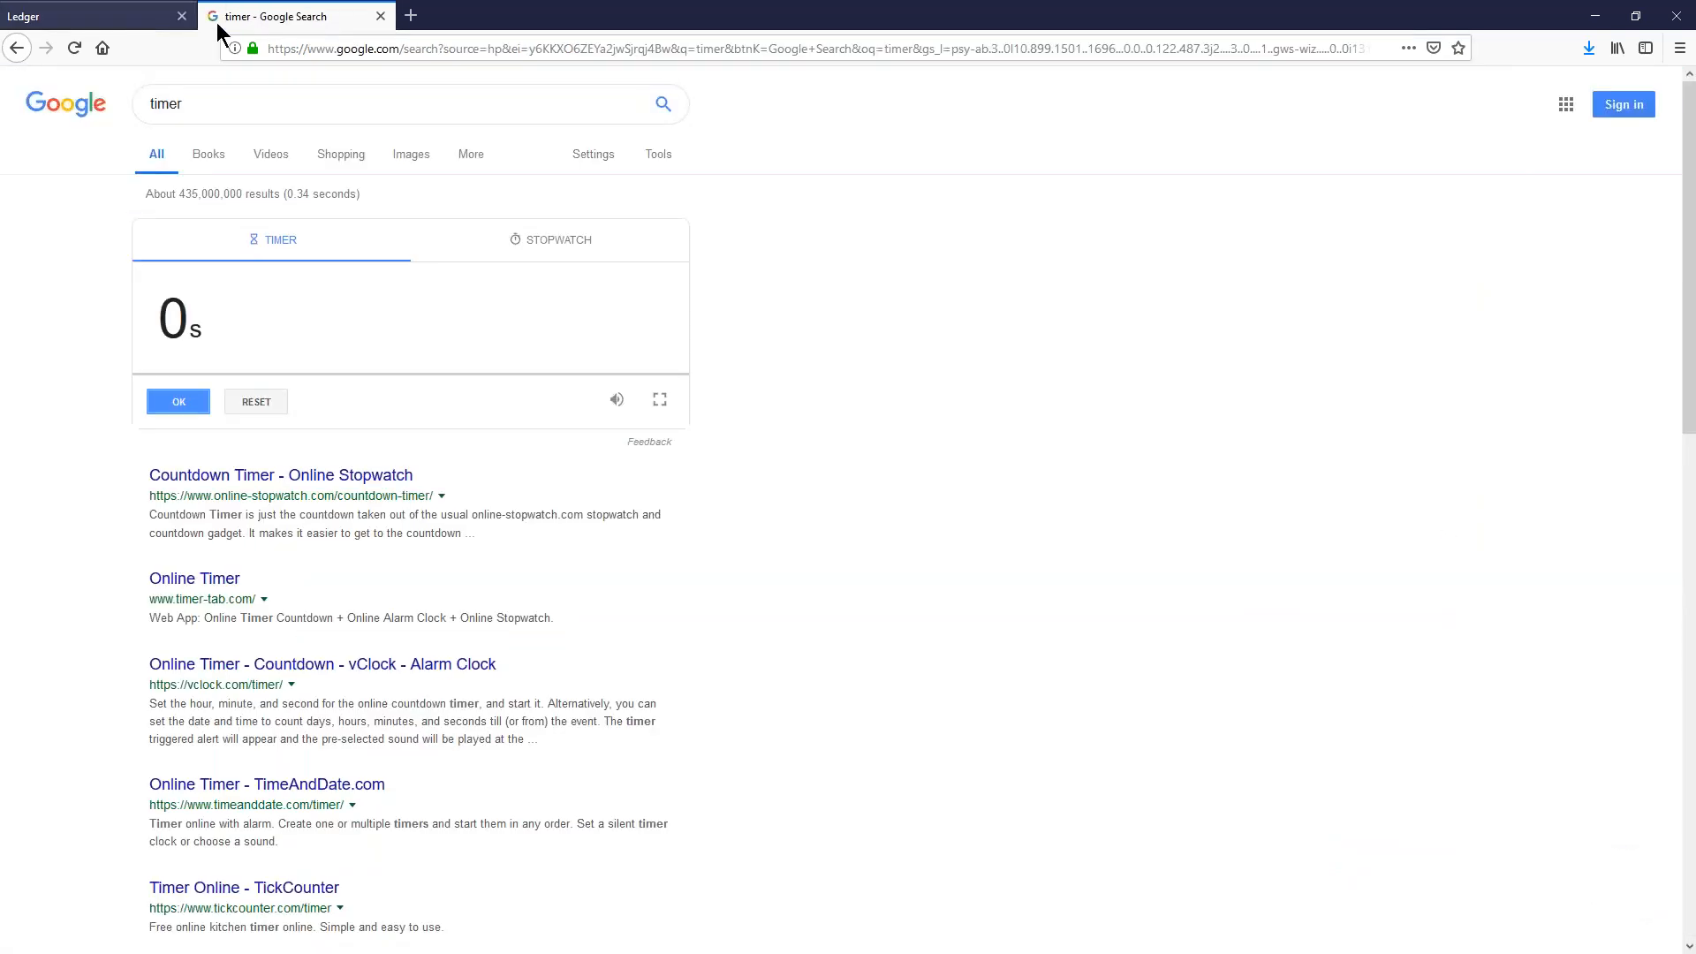
left_click(381, 16)
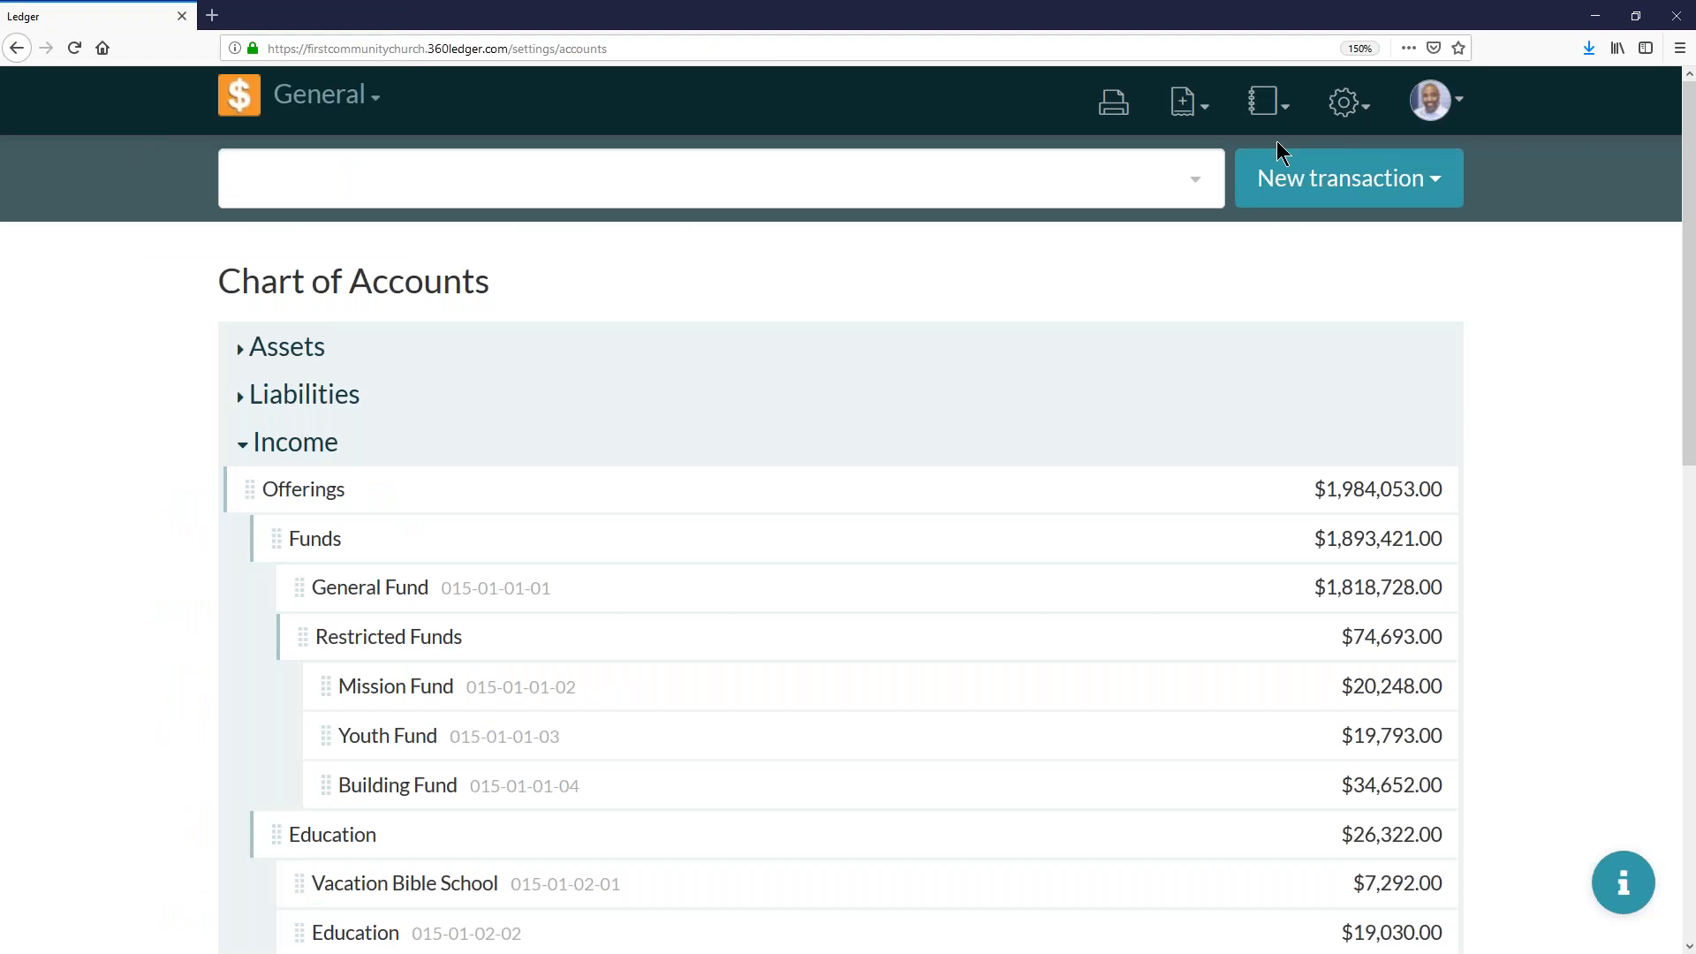
left_click(1266, 109)
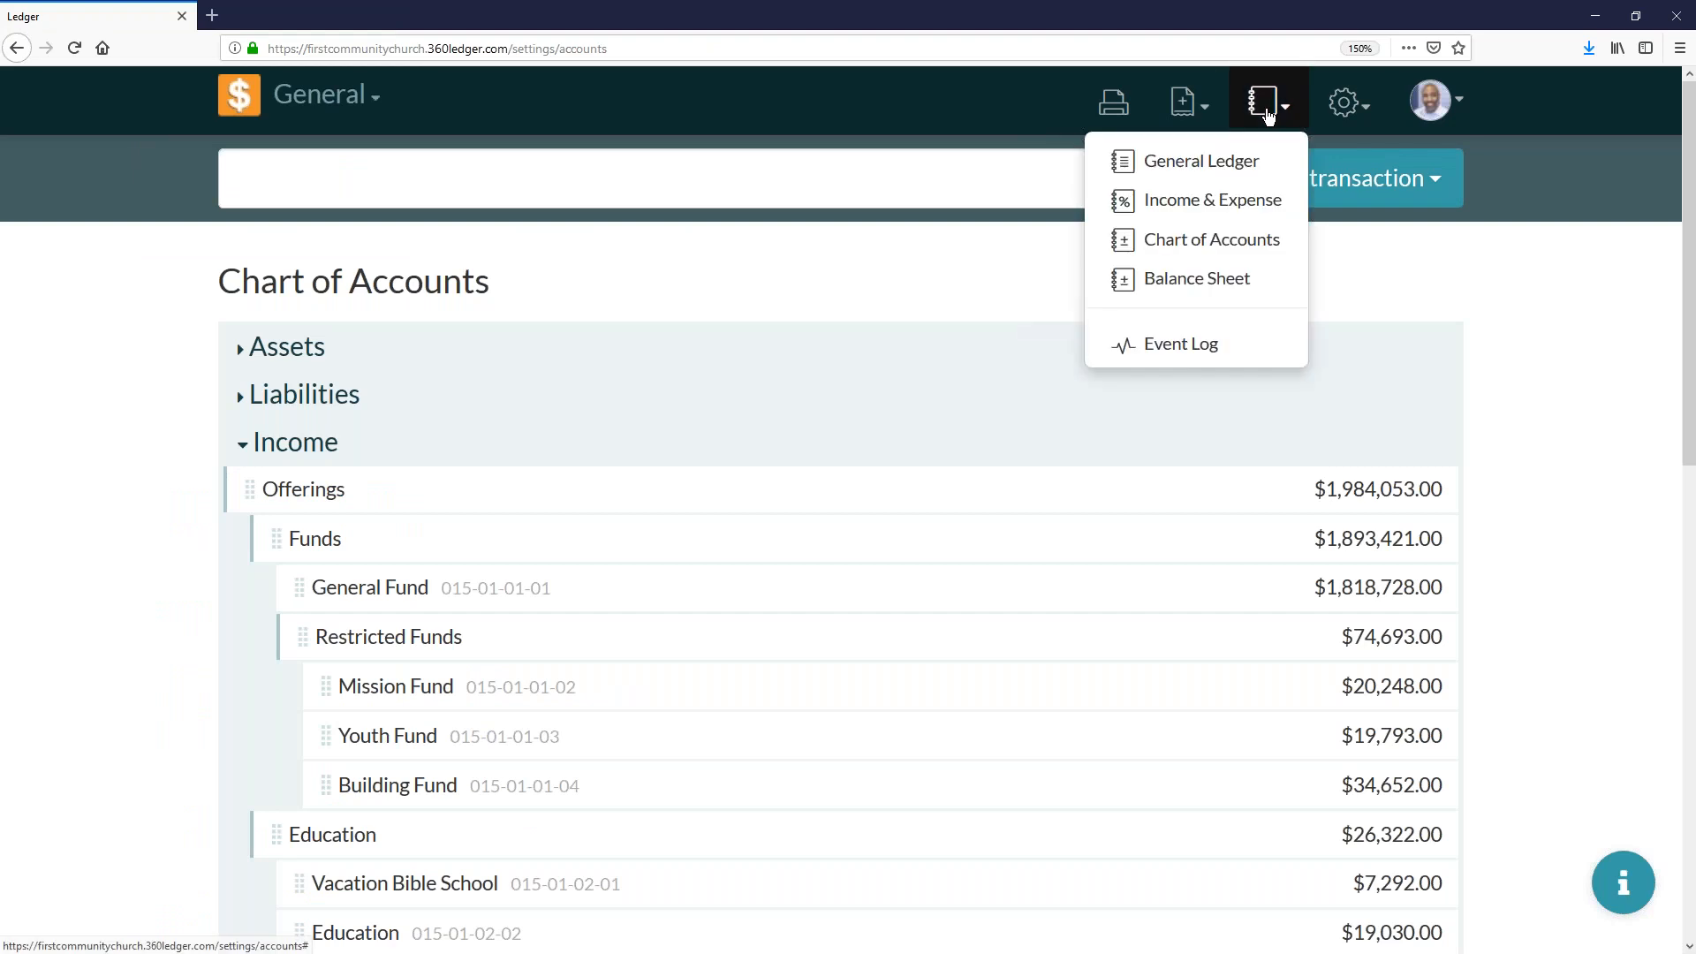
left_click(1217, 205)
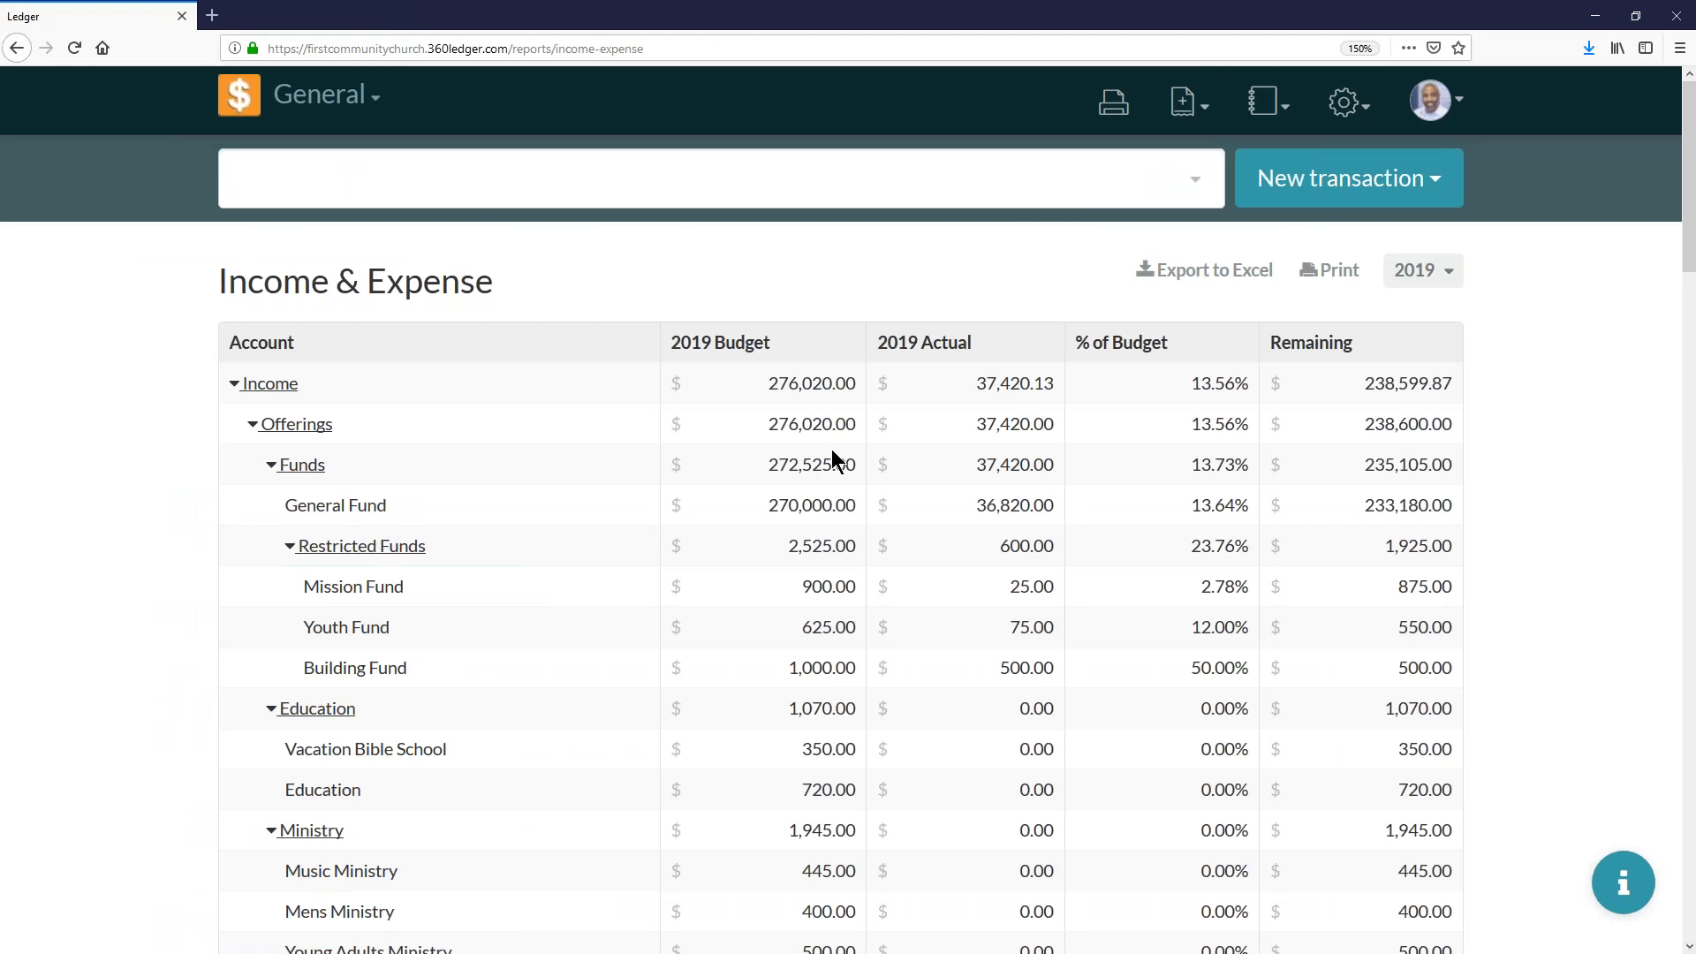
- Export the 2019 Income & Expense report to Excel, set such files to open automatically, and maximize the workbook window
left_click(1230, 273)
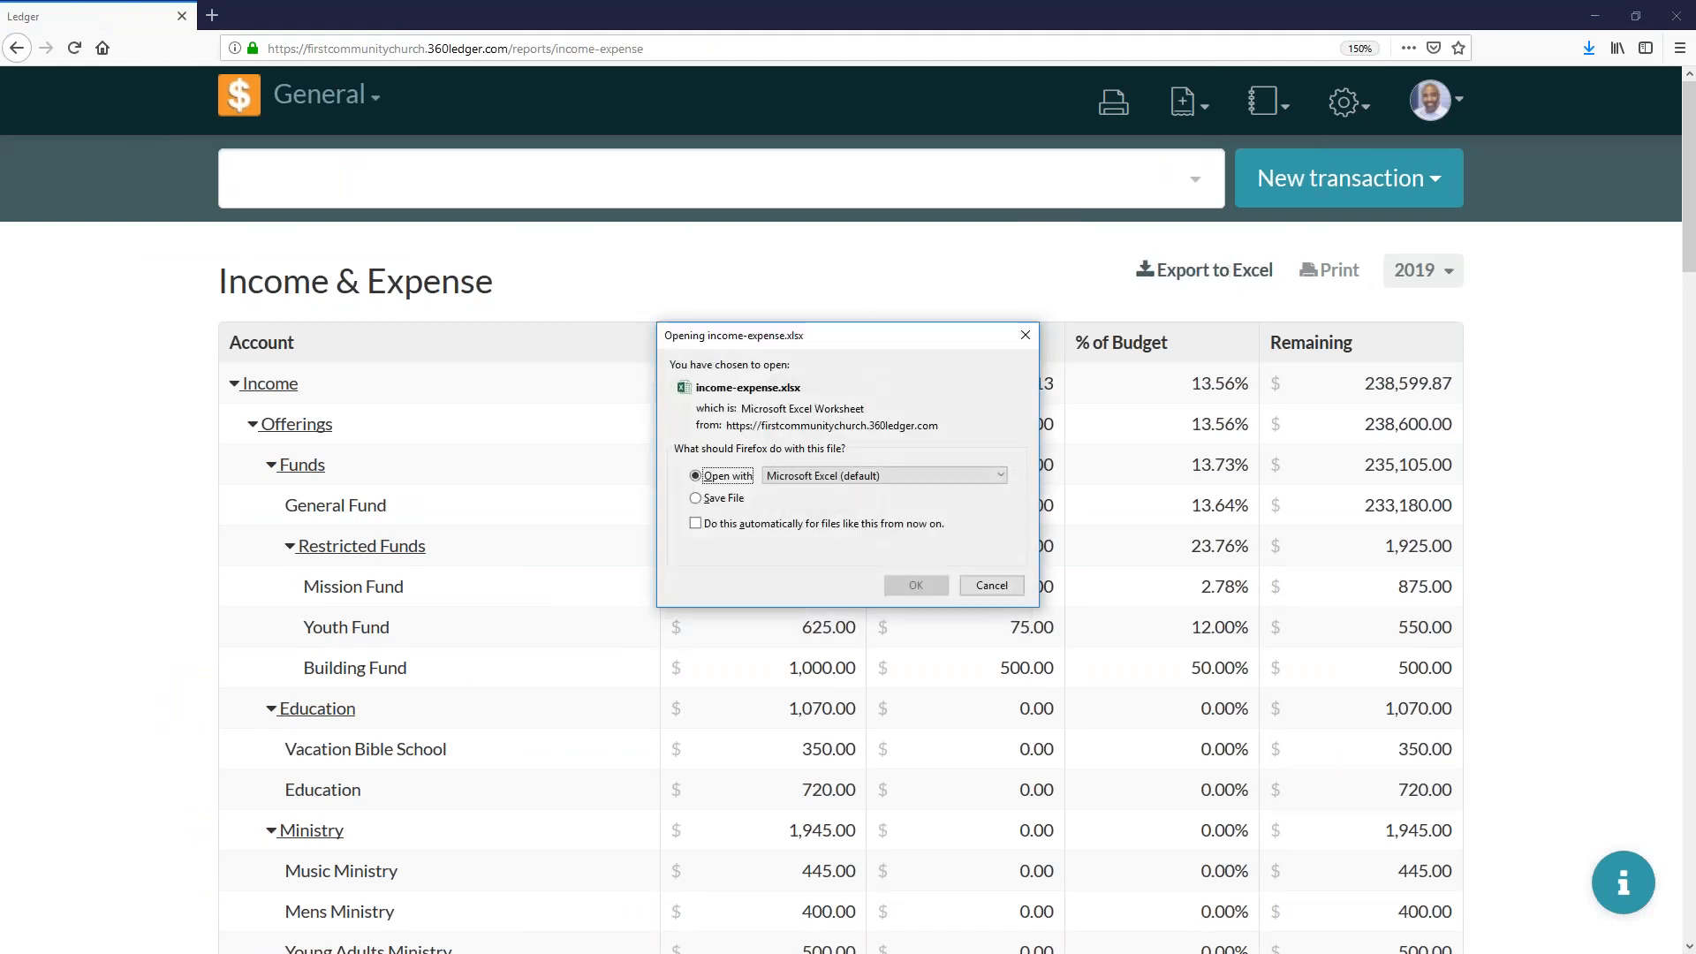
left_click(749, 523)
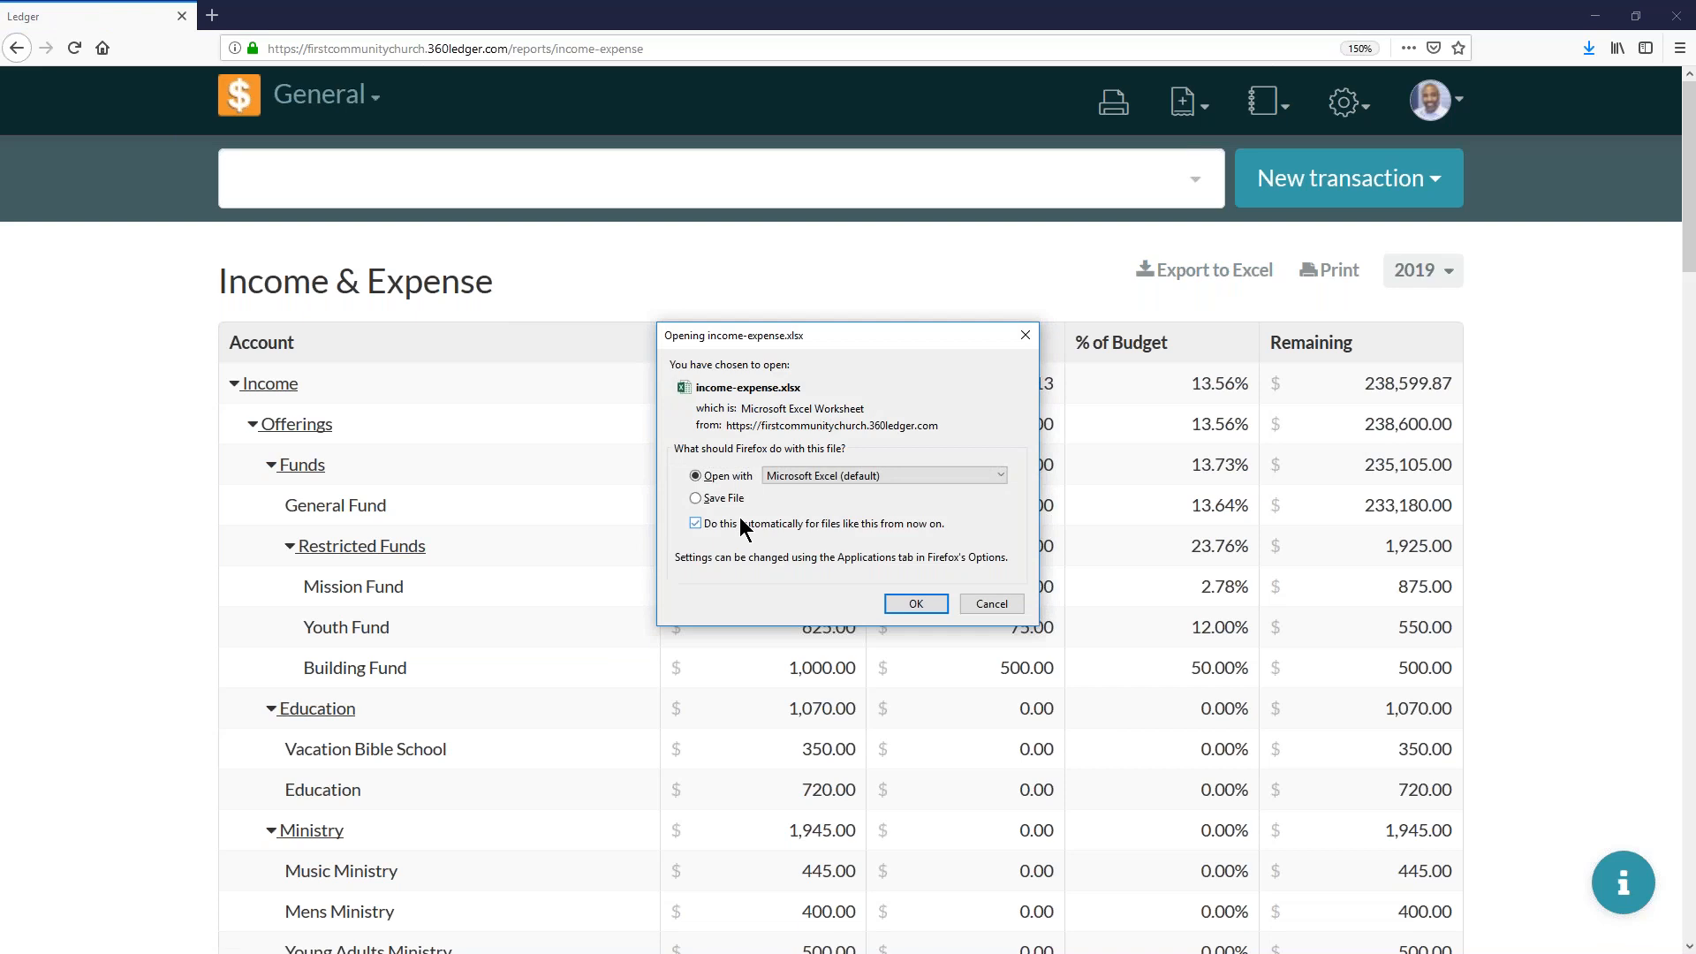
left_click(914, 603)
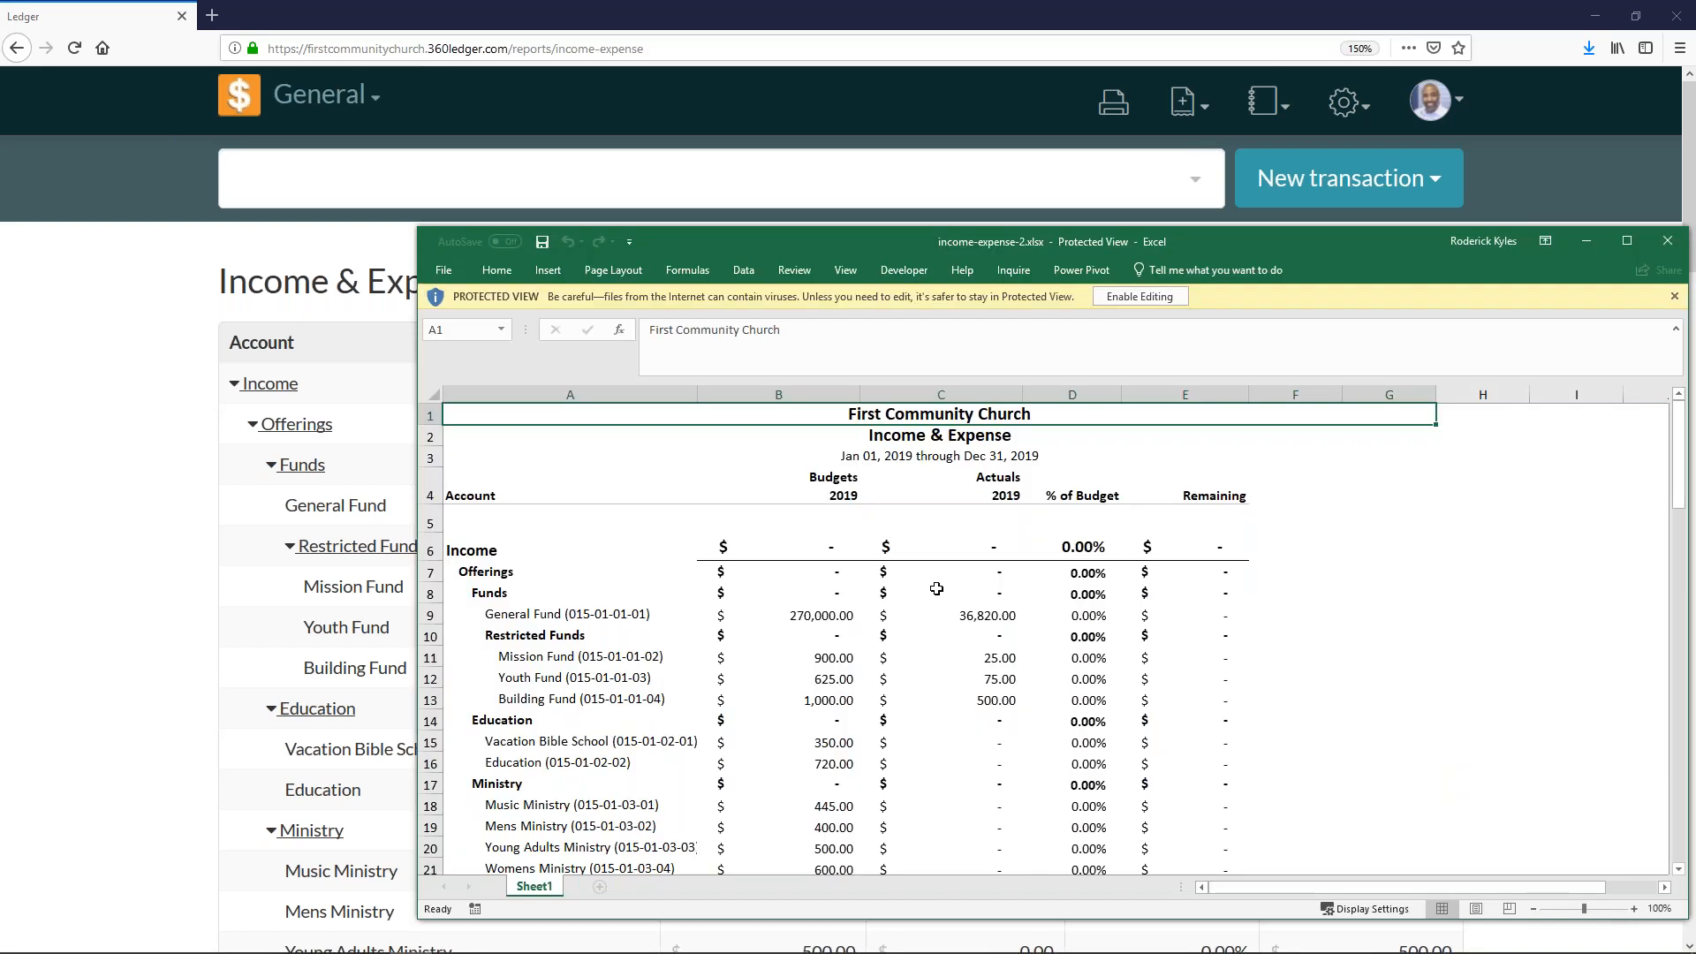
double_click(1121, 252)
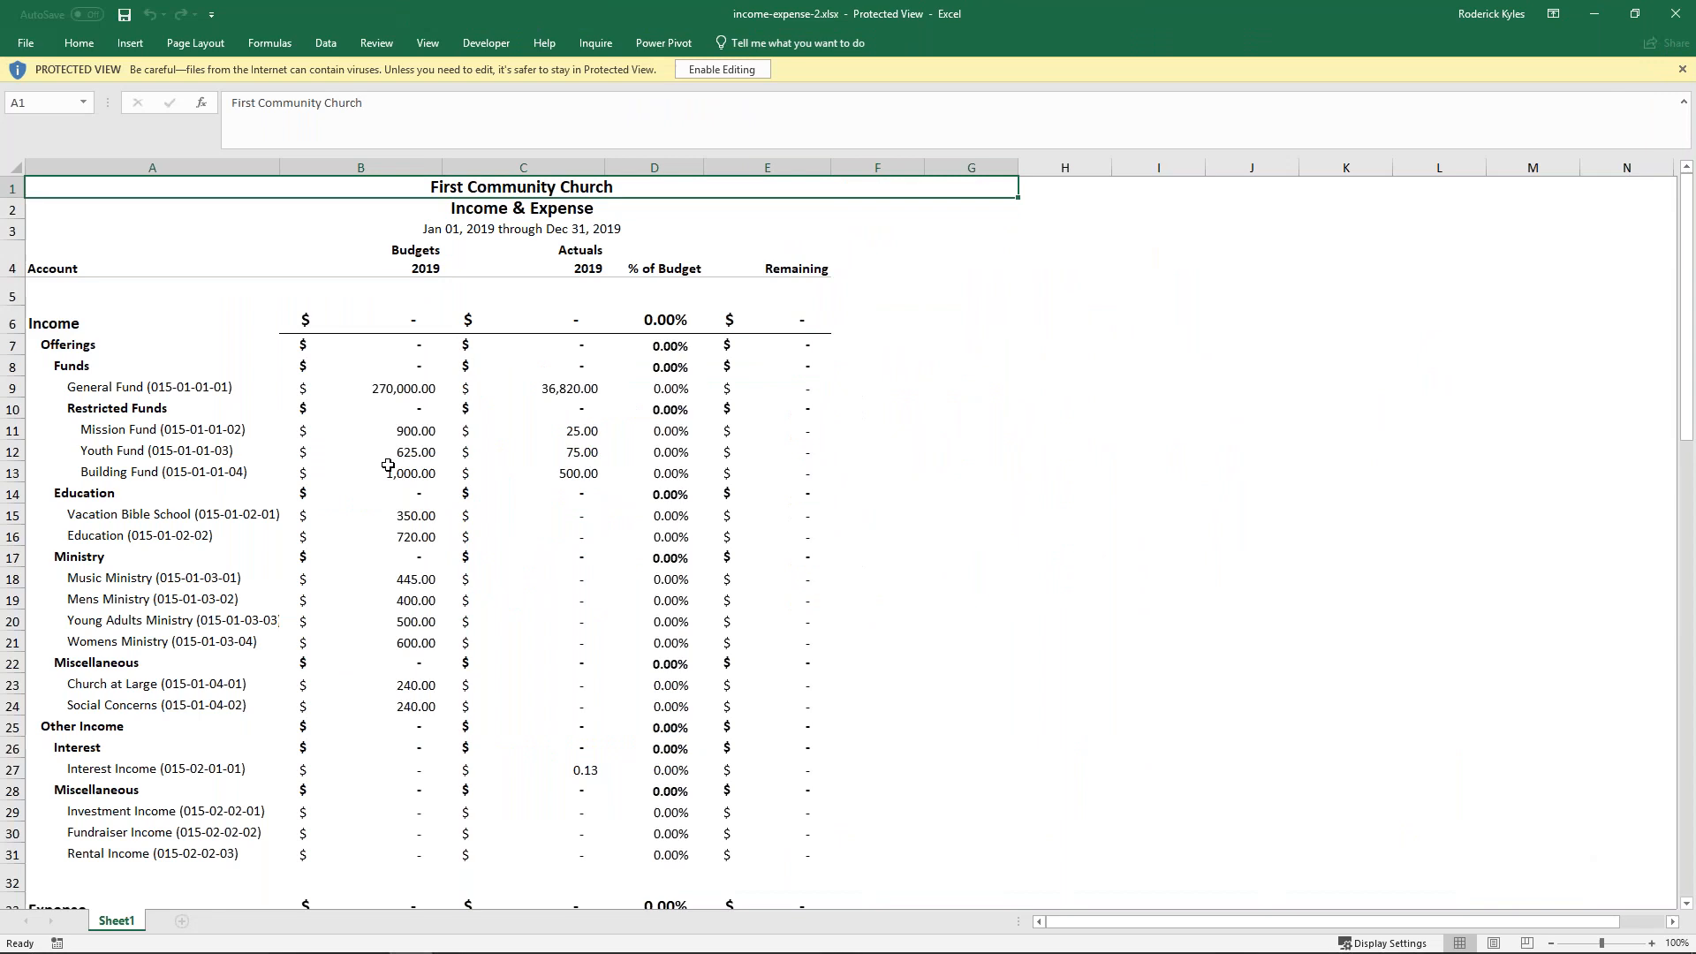
left_click_drag(13, 408, 14, 472)
right_click(53, 443)
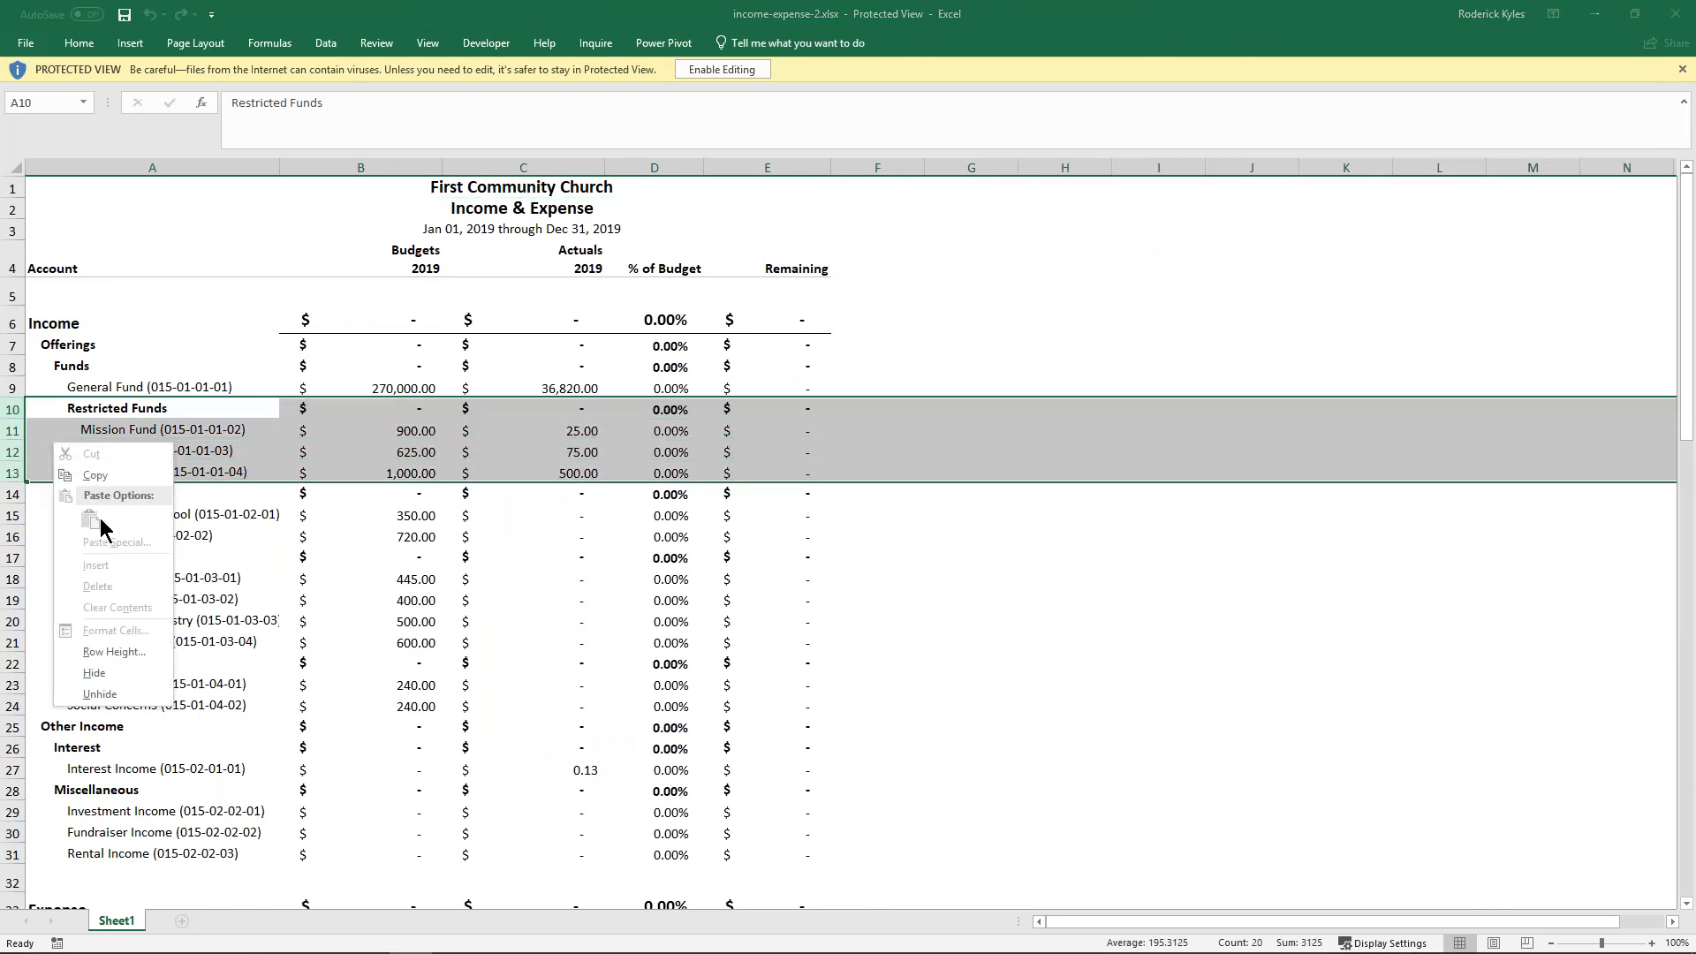
key("Escape")
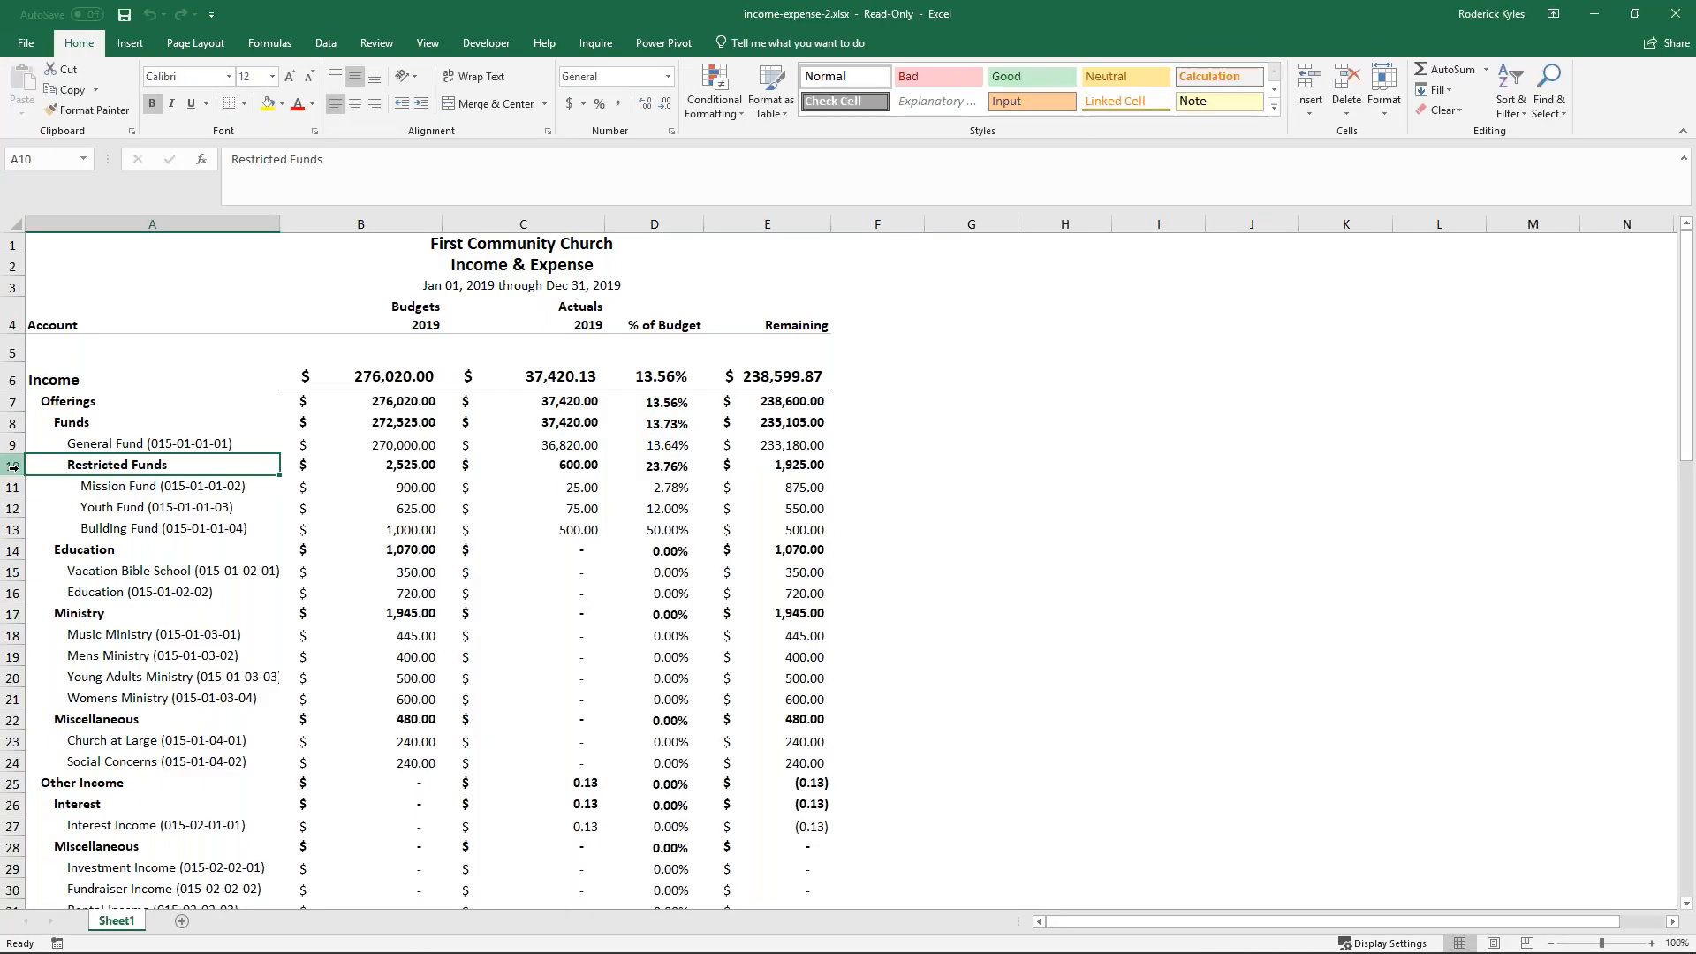
- Enable editing and delete rows 10 to 13, covering Restricted Funds and its Mission, Youth and Building Fund accounts
left_click_drag(13, 467, 13, 530)
right_click(70, 505)
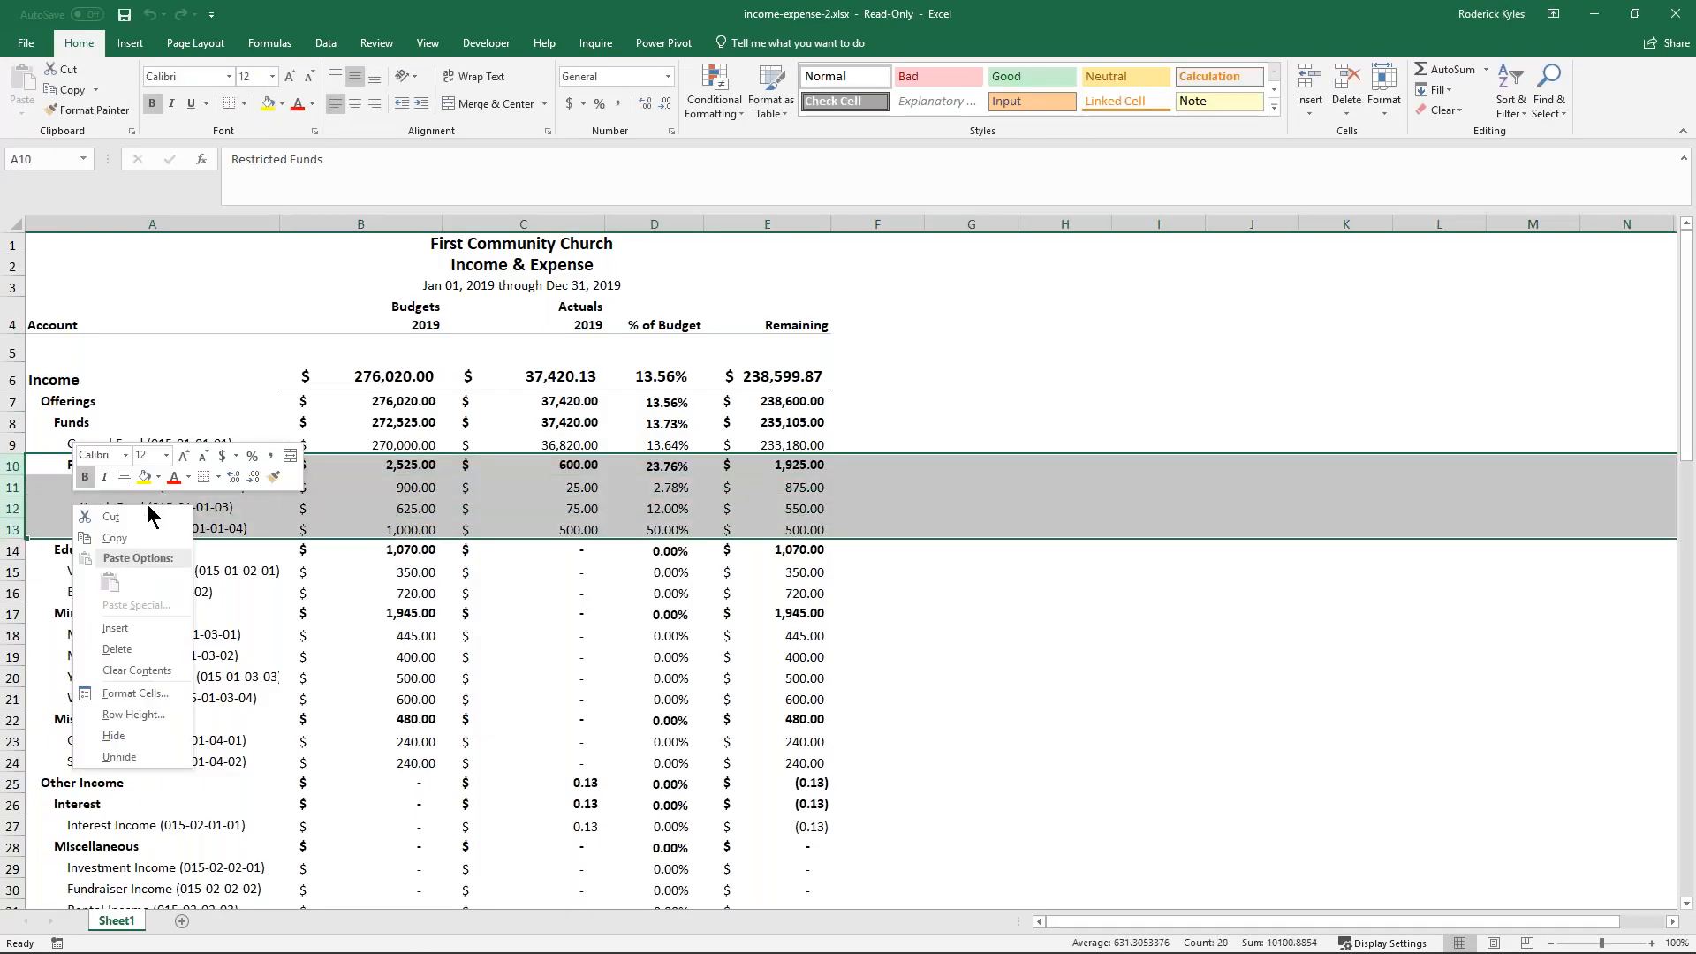
left_click(154, 654)
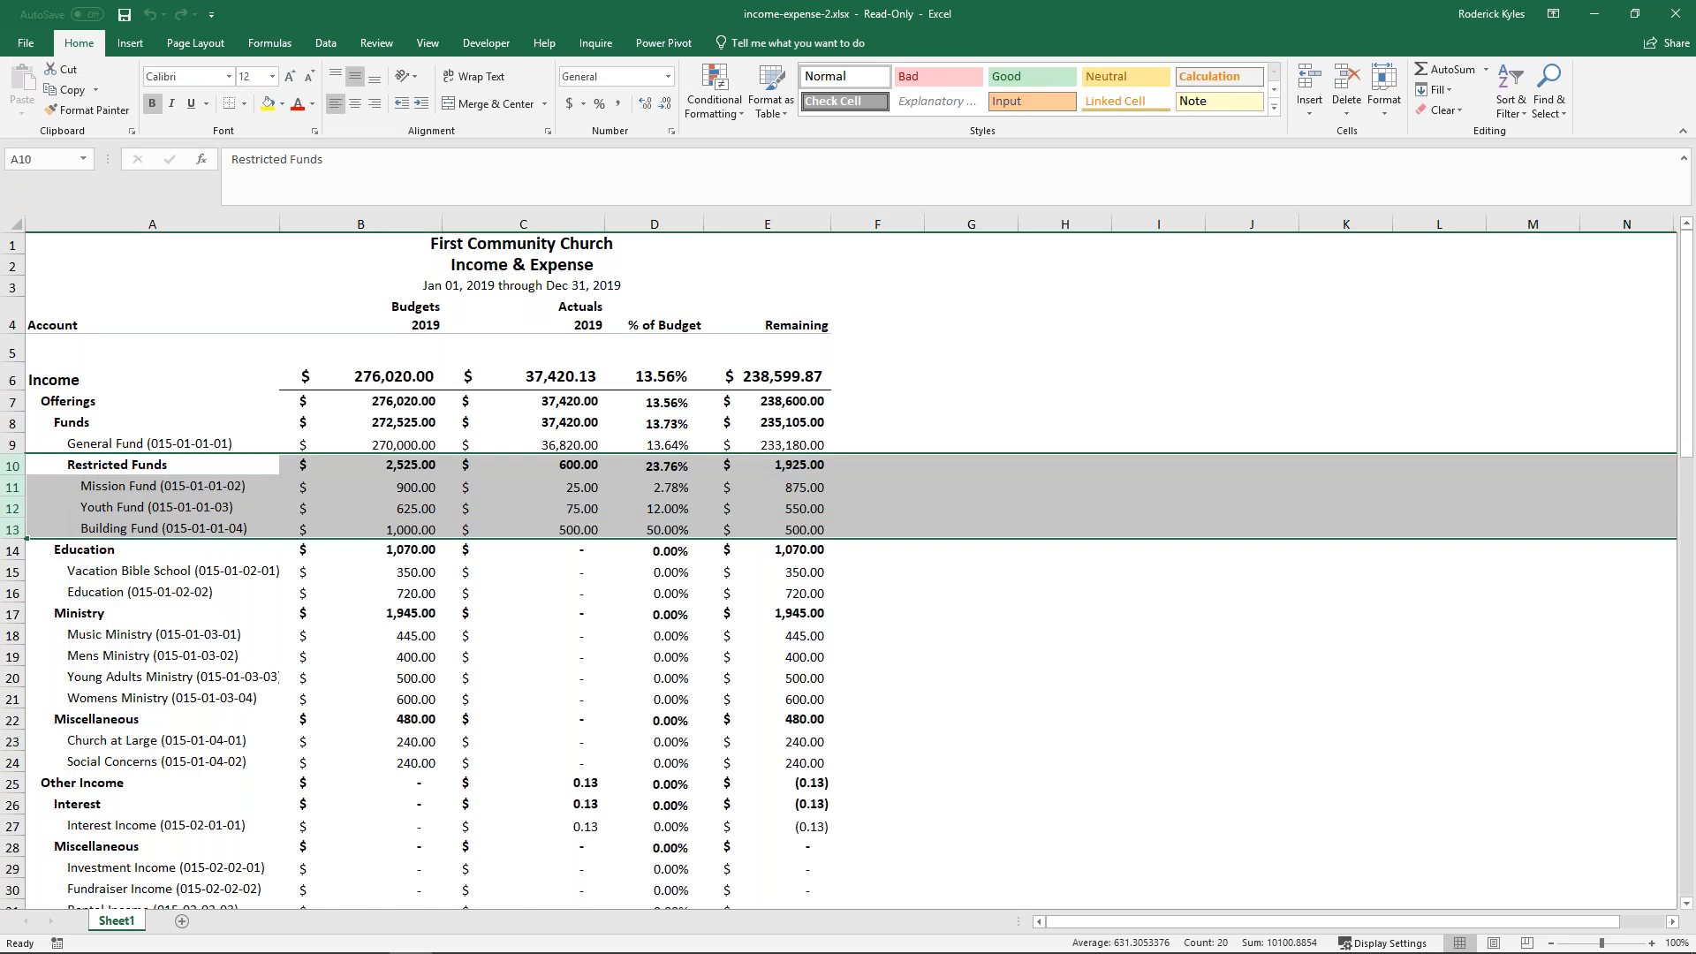
- Remove the three #REF! terms from the Income budget total formula in B6 and fill the corrected formula across to C6
left_click(350, 378)
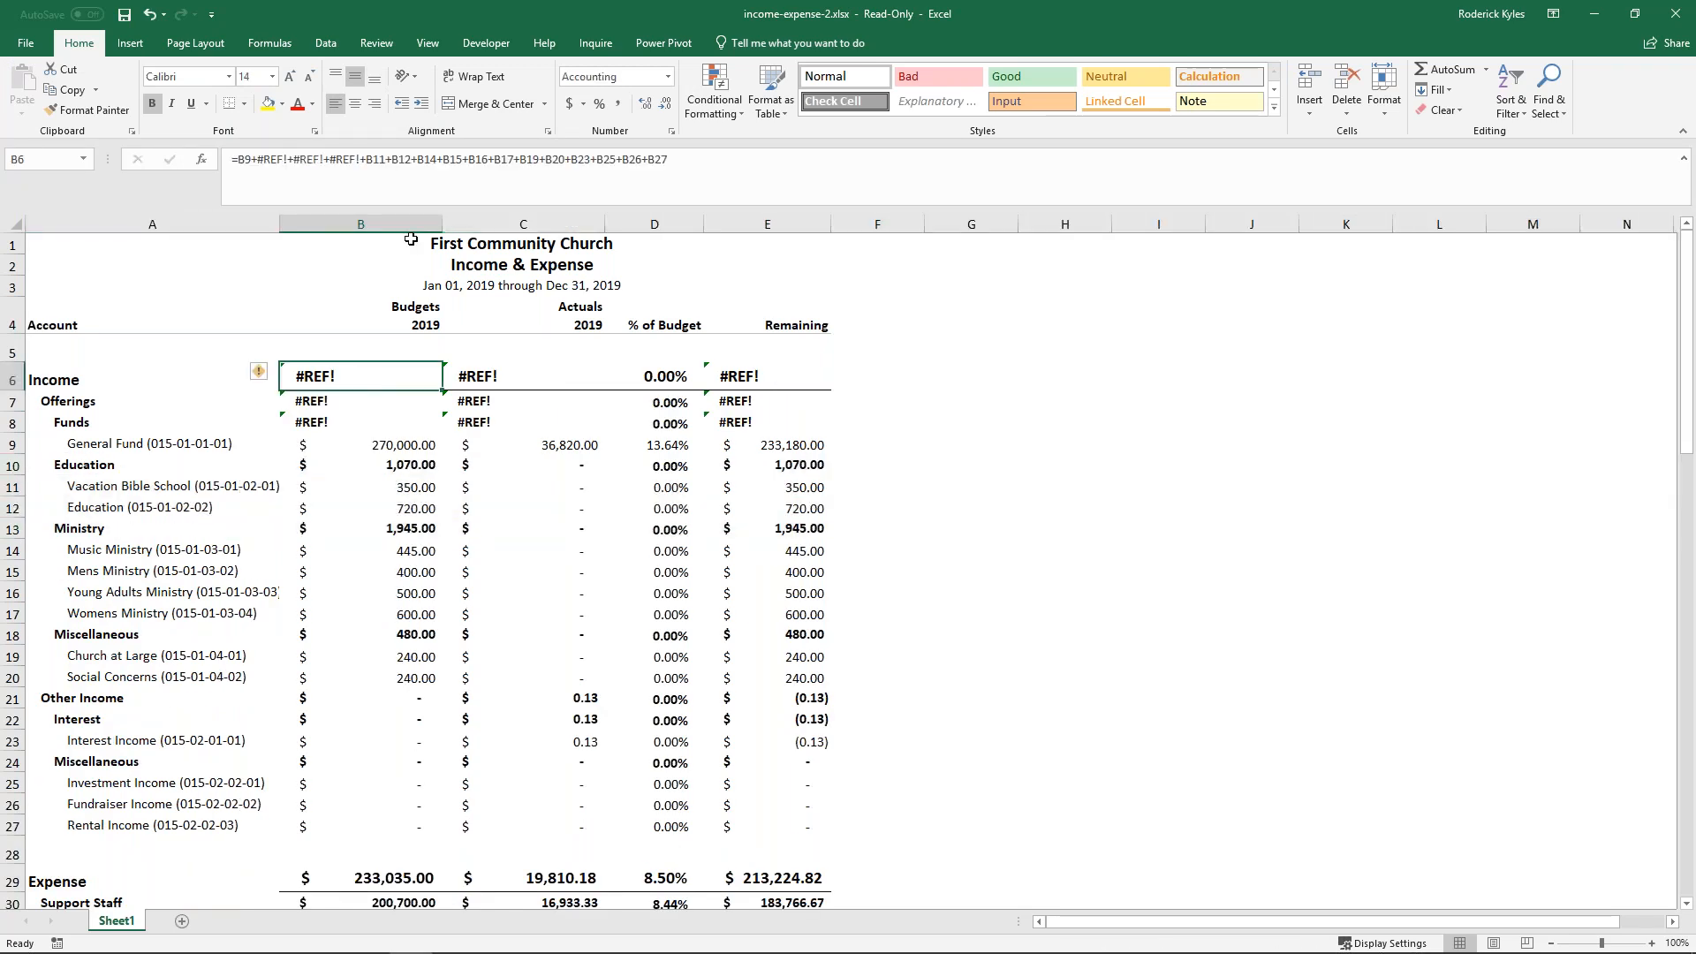
left_click(259, 162)
key("Delete")
key("Delete")
key("Delete")
key("Delete")
key("Delete")
key("Delete")
key("Delete")
key("Delete")
key("Delete")
key("Delete")
key("Delete")
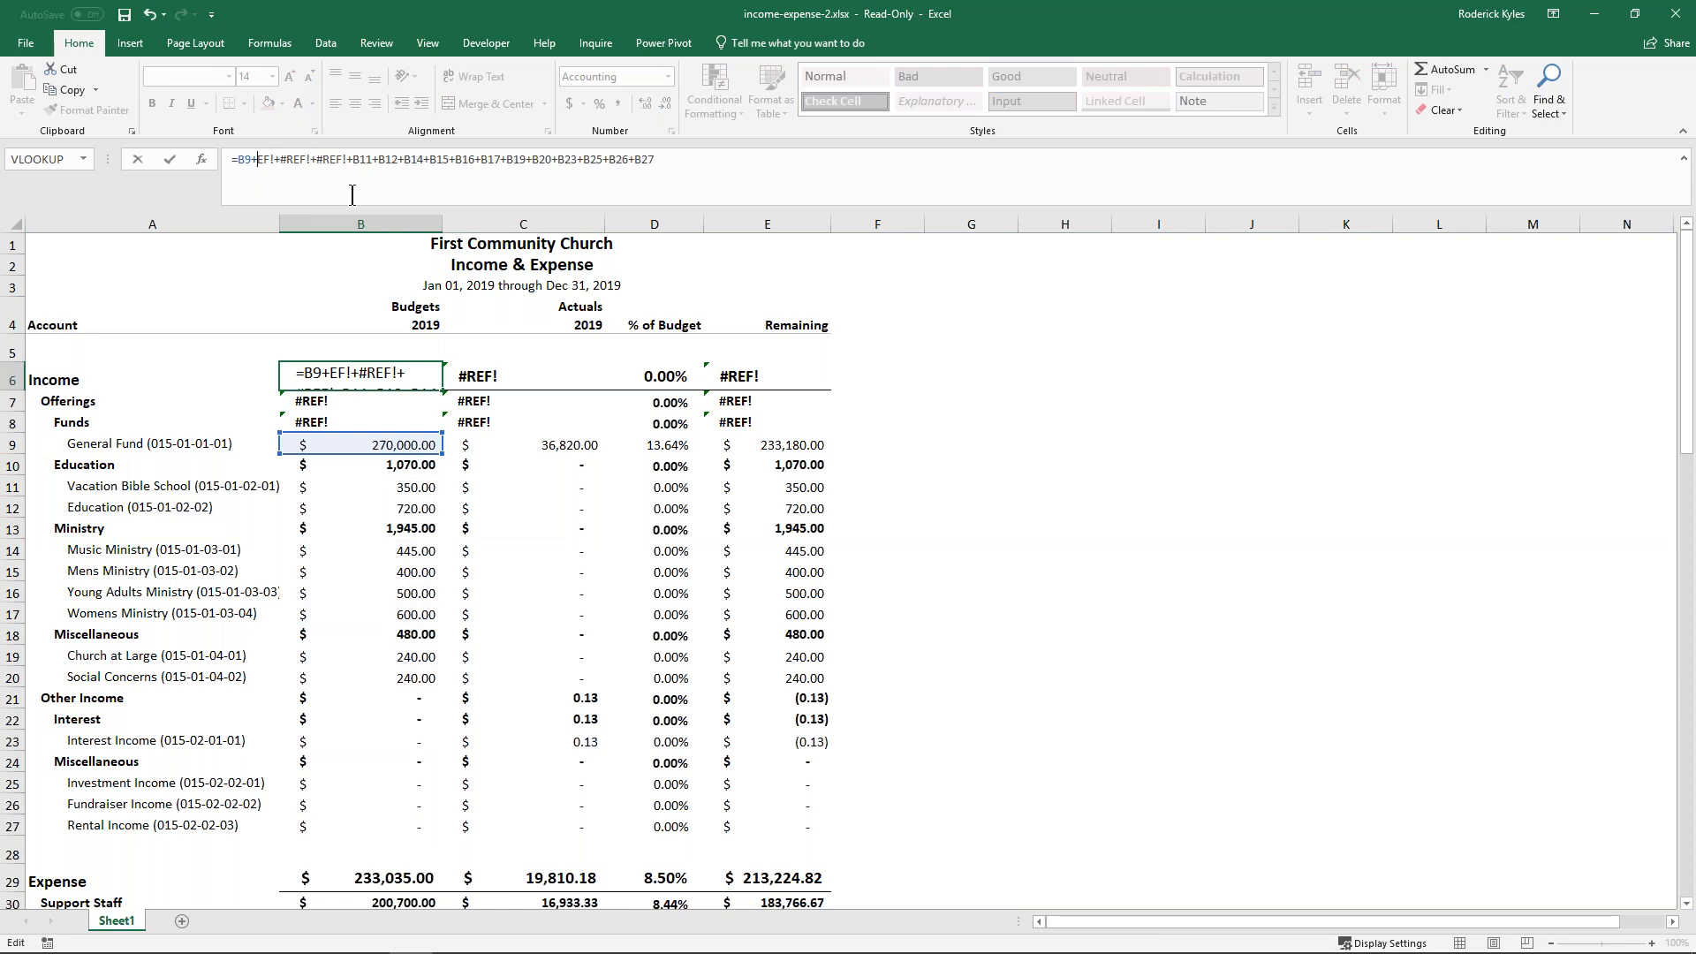
key("Delete")
key("Delete")
key("Delete")
key("Delete")
key("Delete")
key("Delete")
key("Delete")
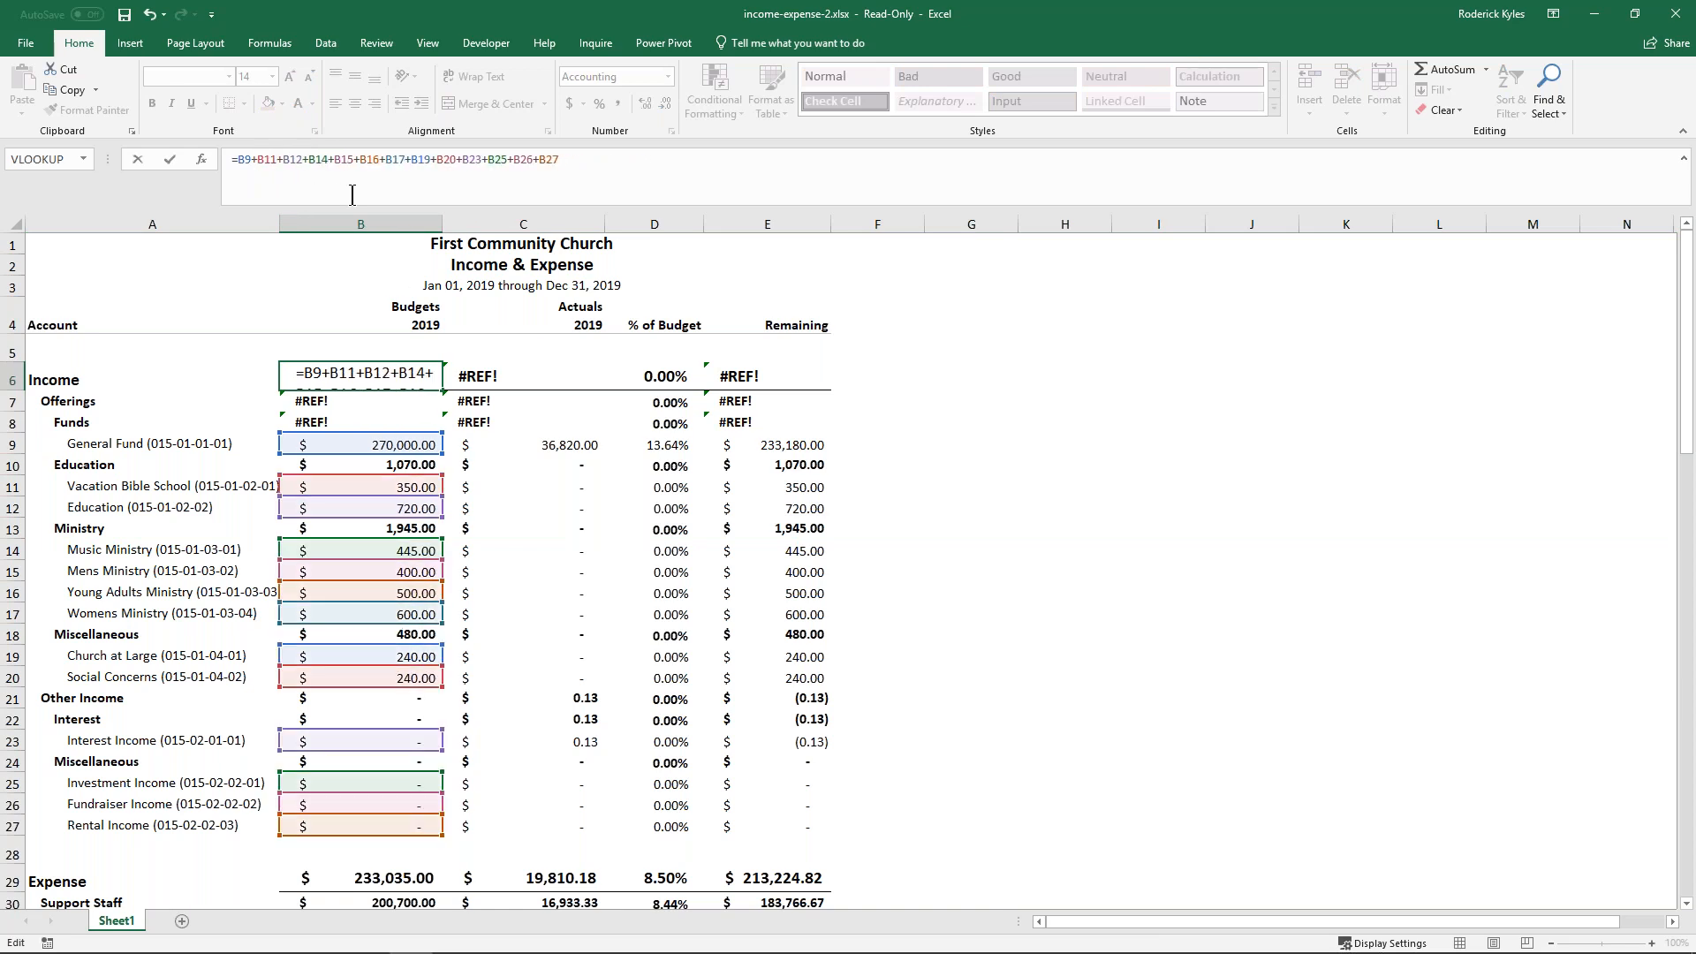
key("ctrl+Return")
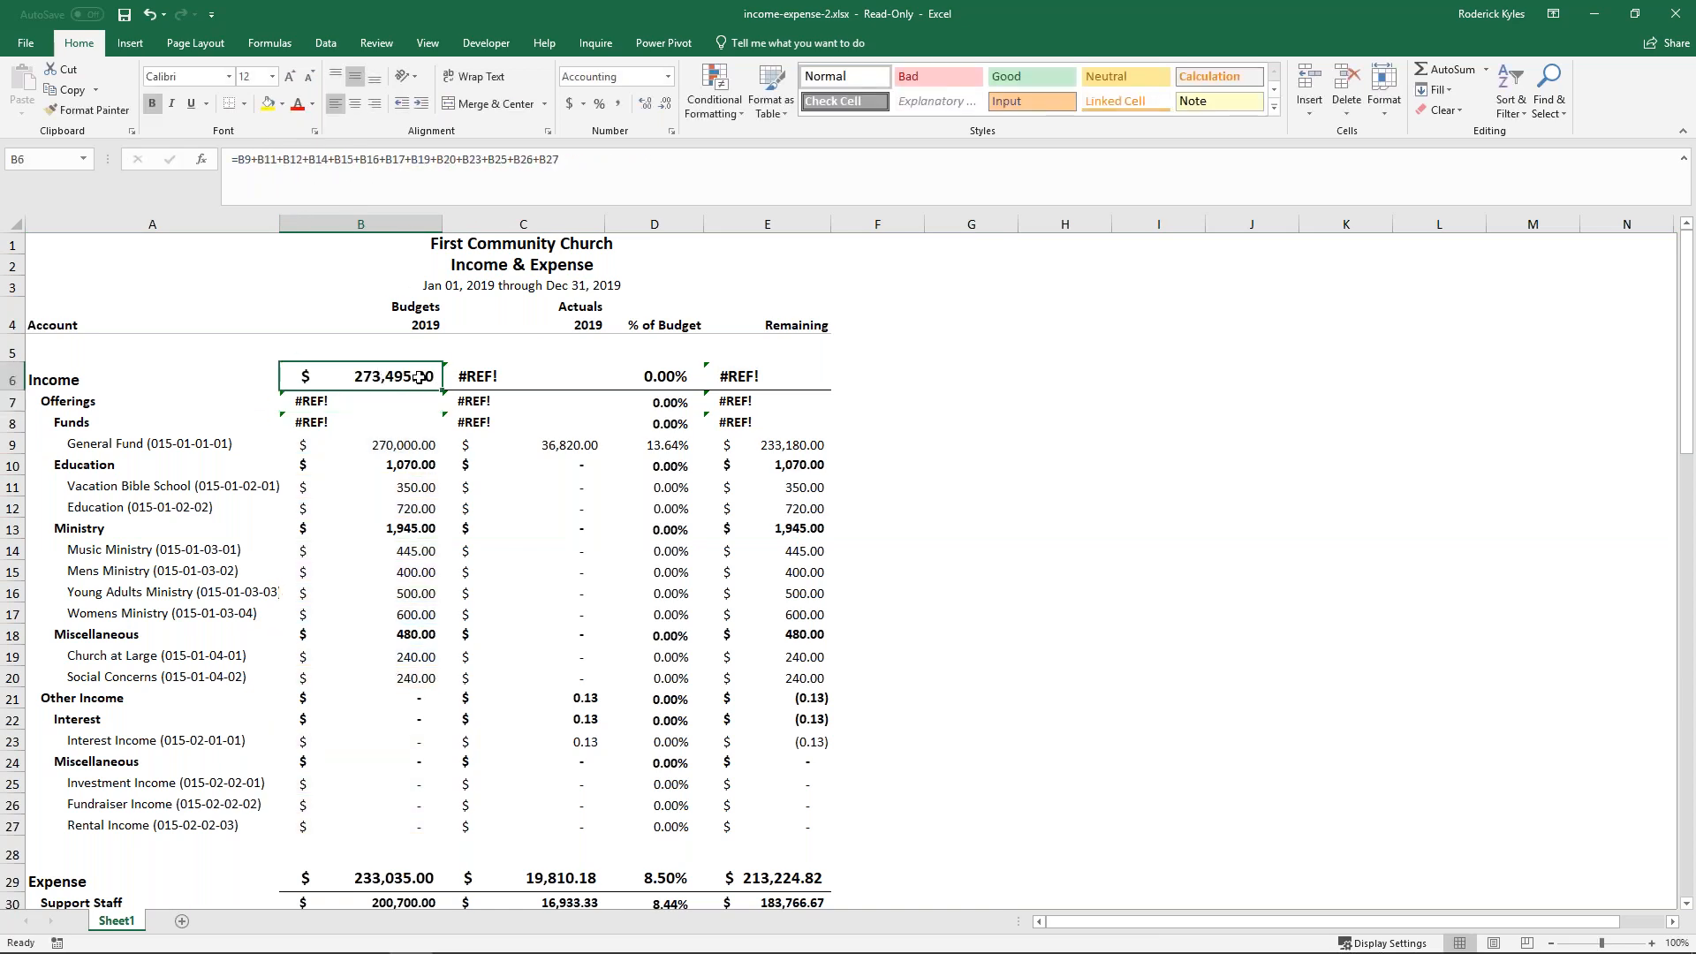
left_click_drag(442, 389, 574, 389)
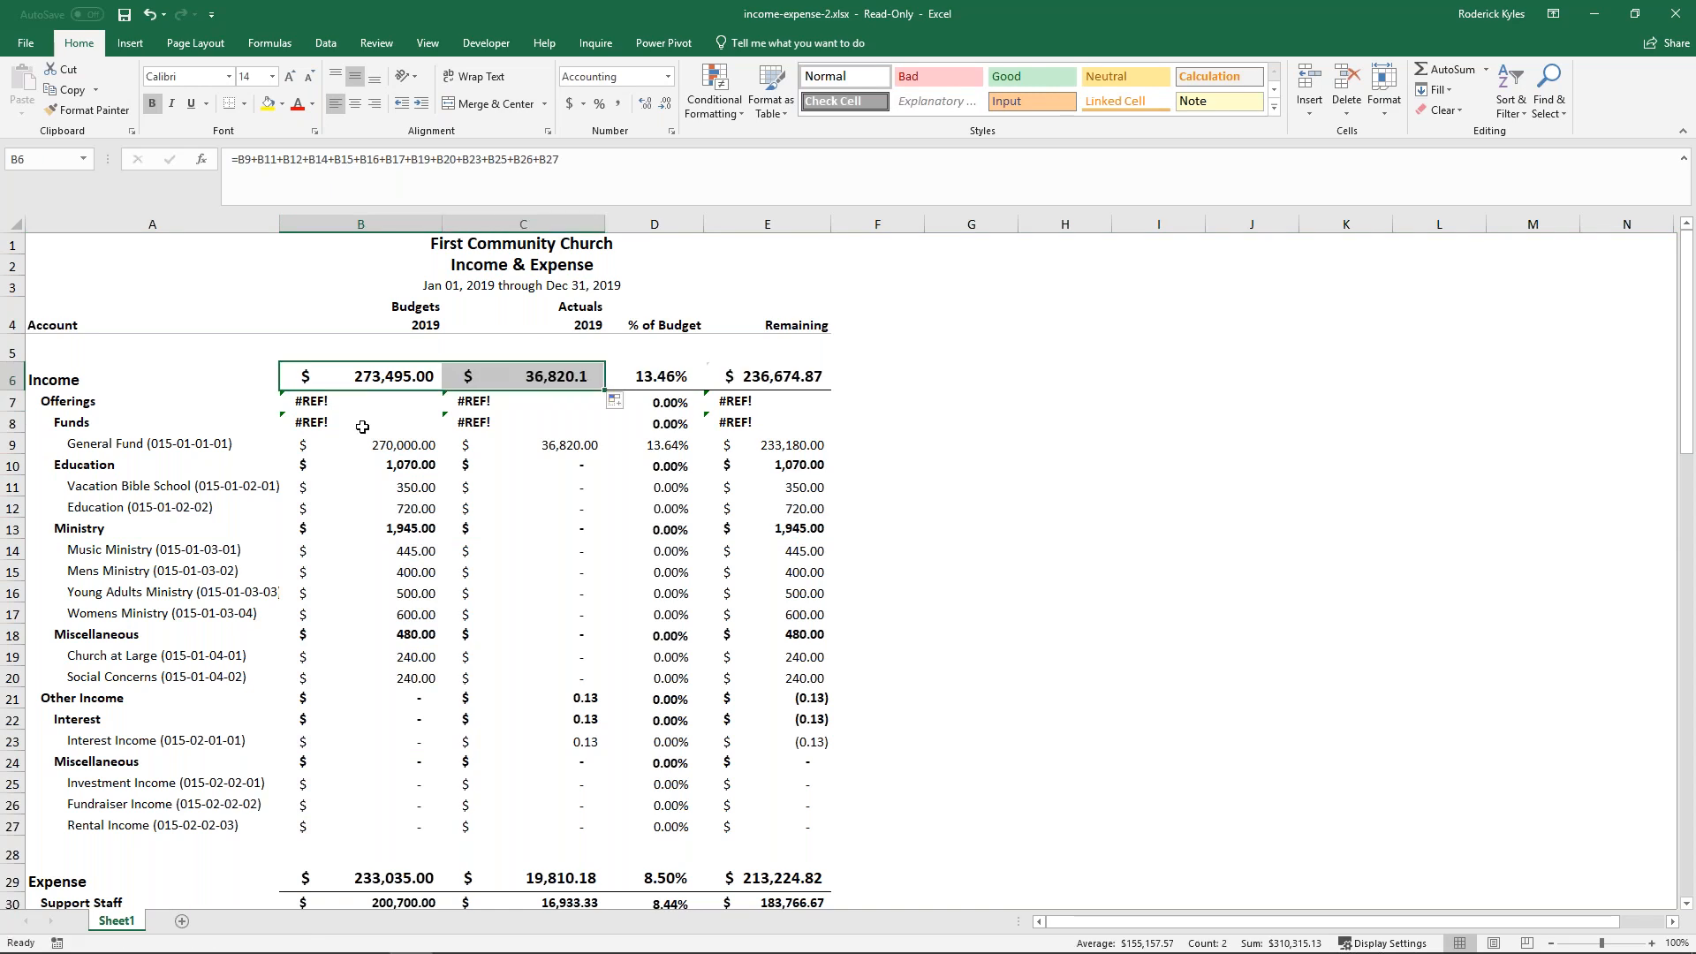
- Remove the #REF! terms from the Offerings budget formula in B7 and fill the corrected formula across to C7
left_click(351, 403)
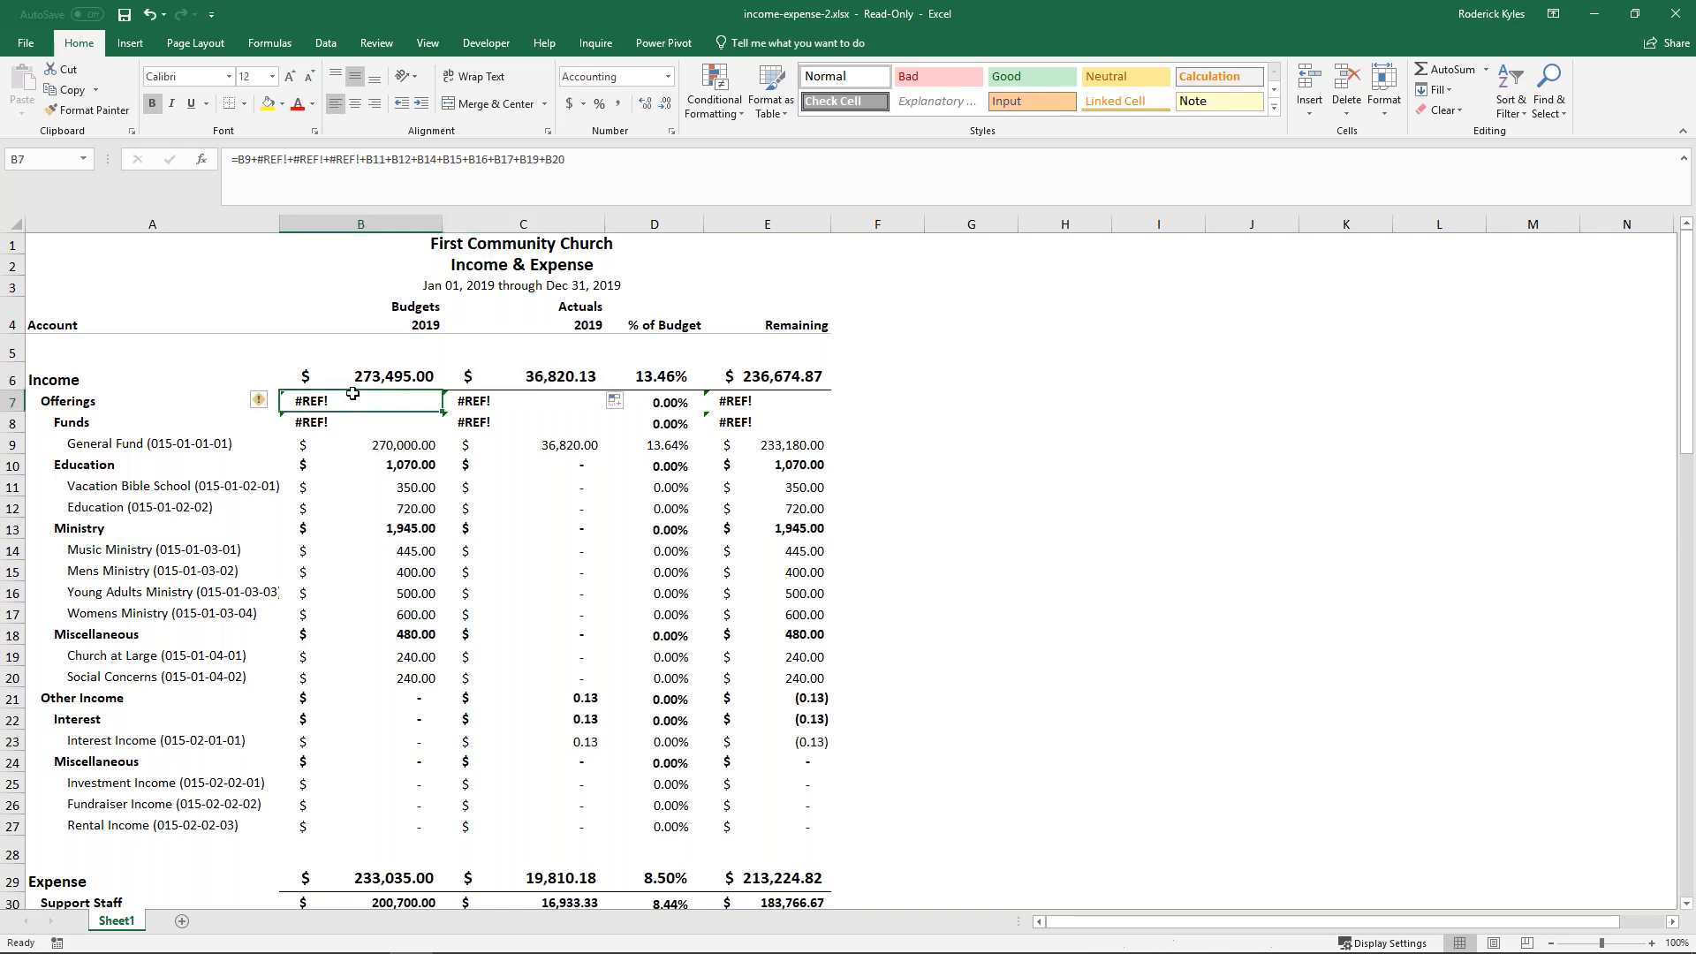
left_click(318, 167)
key("BackSpace")
key("BackSpace")
key("BackSpace")
key("BackSpace")
key("BackSpace")
key("BackSpace")
key("BackSpace")
key("BackSpace")
key("BackSpace")
key("BackSpace")
key("BackSpace")
key("BackSpace")
key("Delete")
key("Delete")
key("Delete")
key("Delete")
key("Delete")
key("Delete")
key("Return")
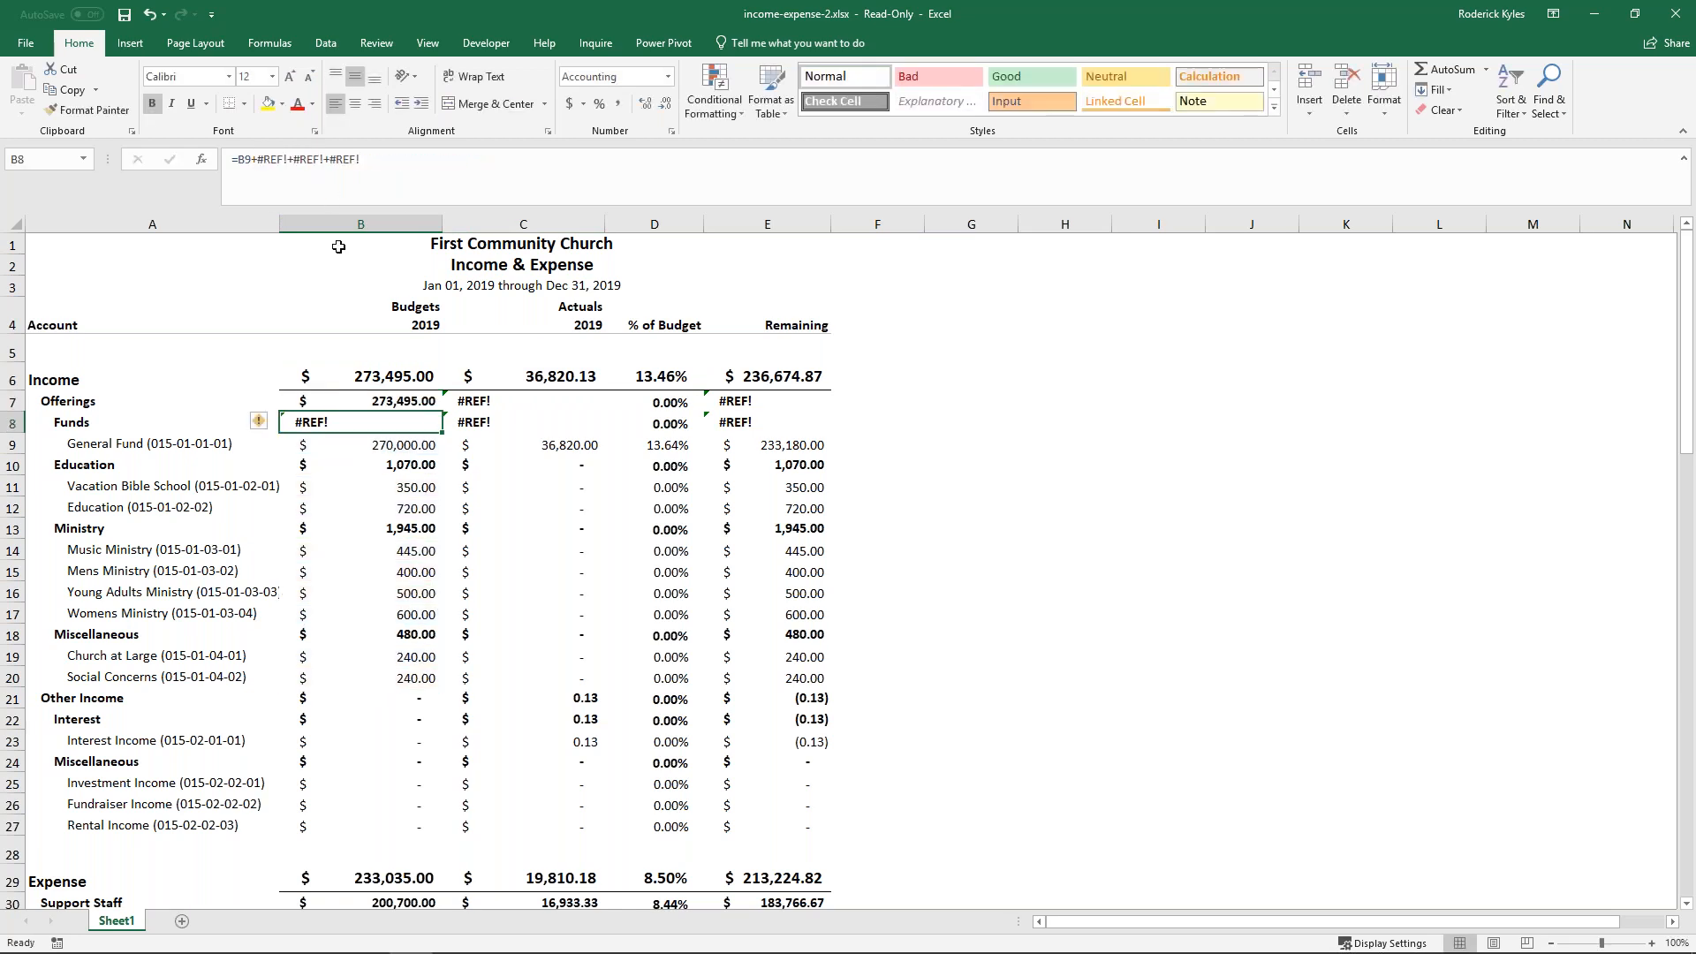
left_click(408, 401)
left_click_drag(443, 412, 600, 401)
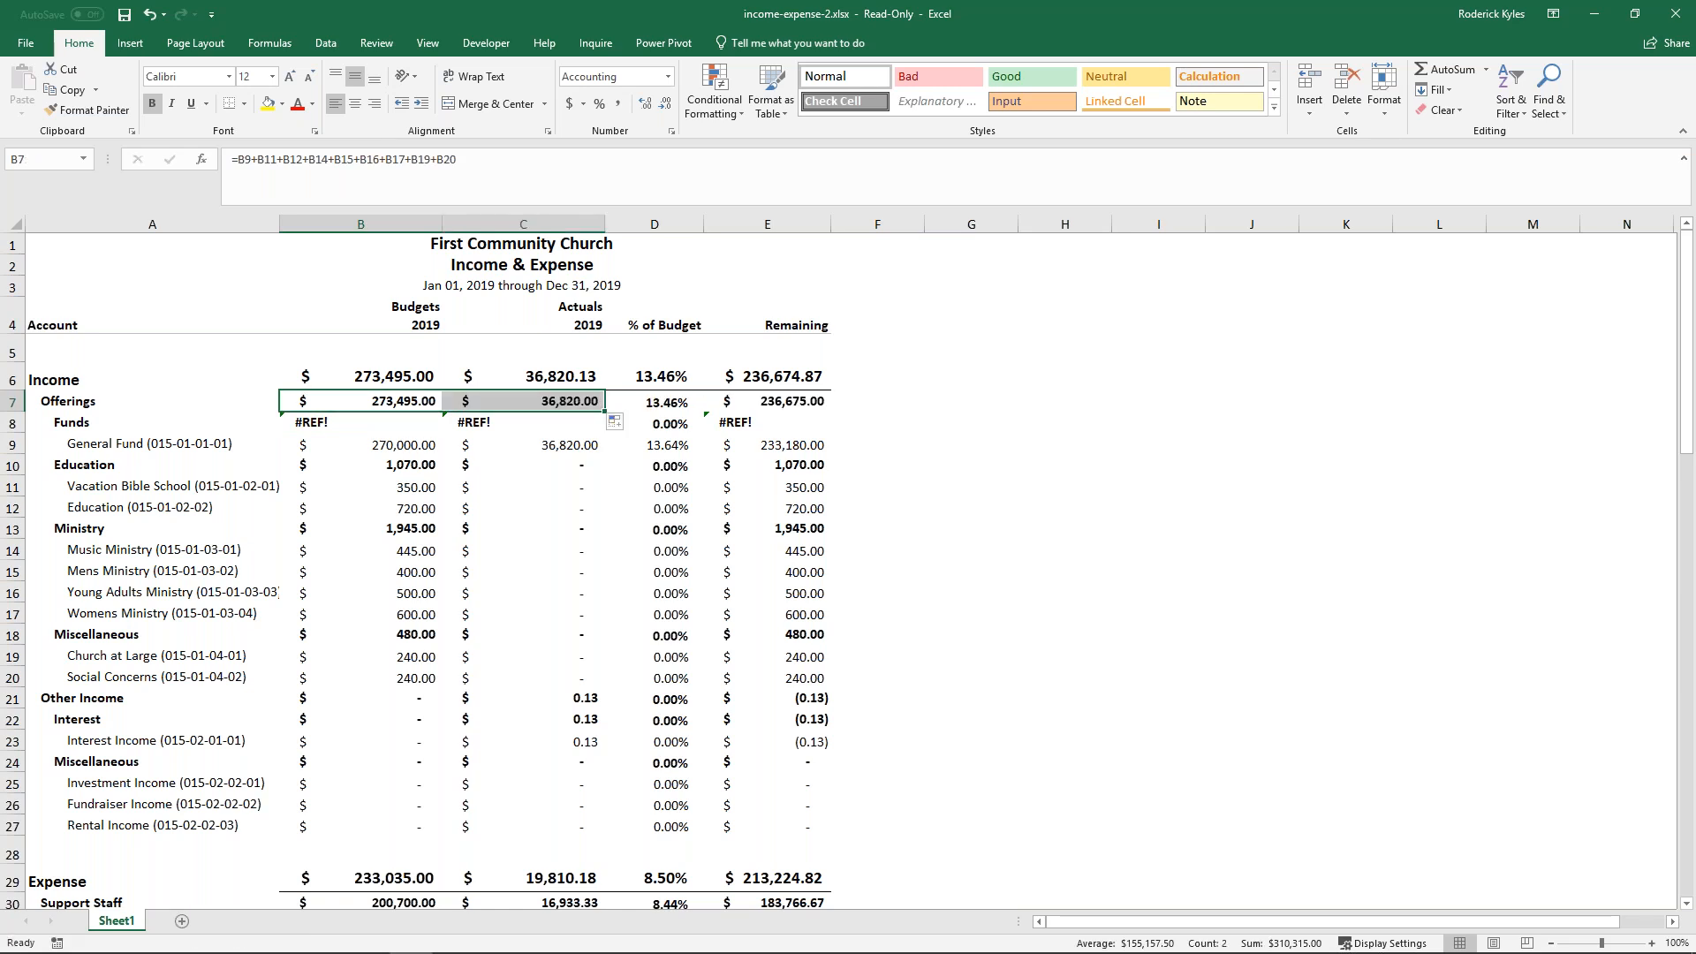
- Reduce the Funds budget formula in B8 to =B9 and fill it across to C8
left_click(355, 420)
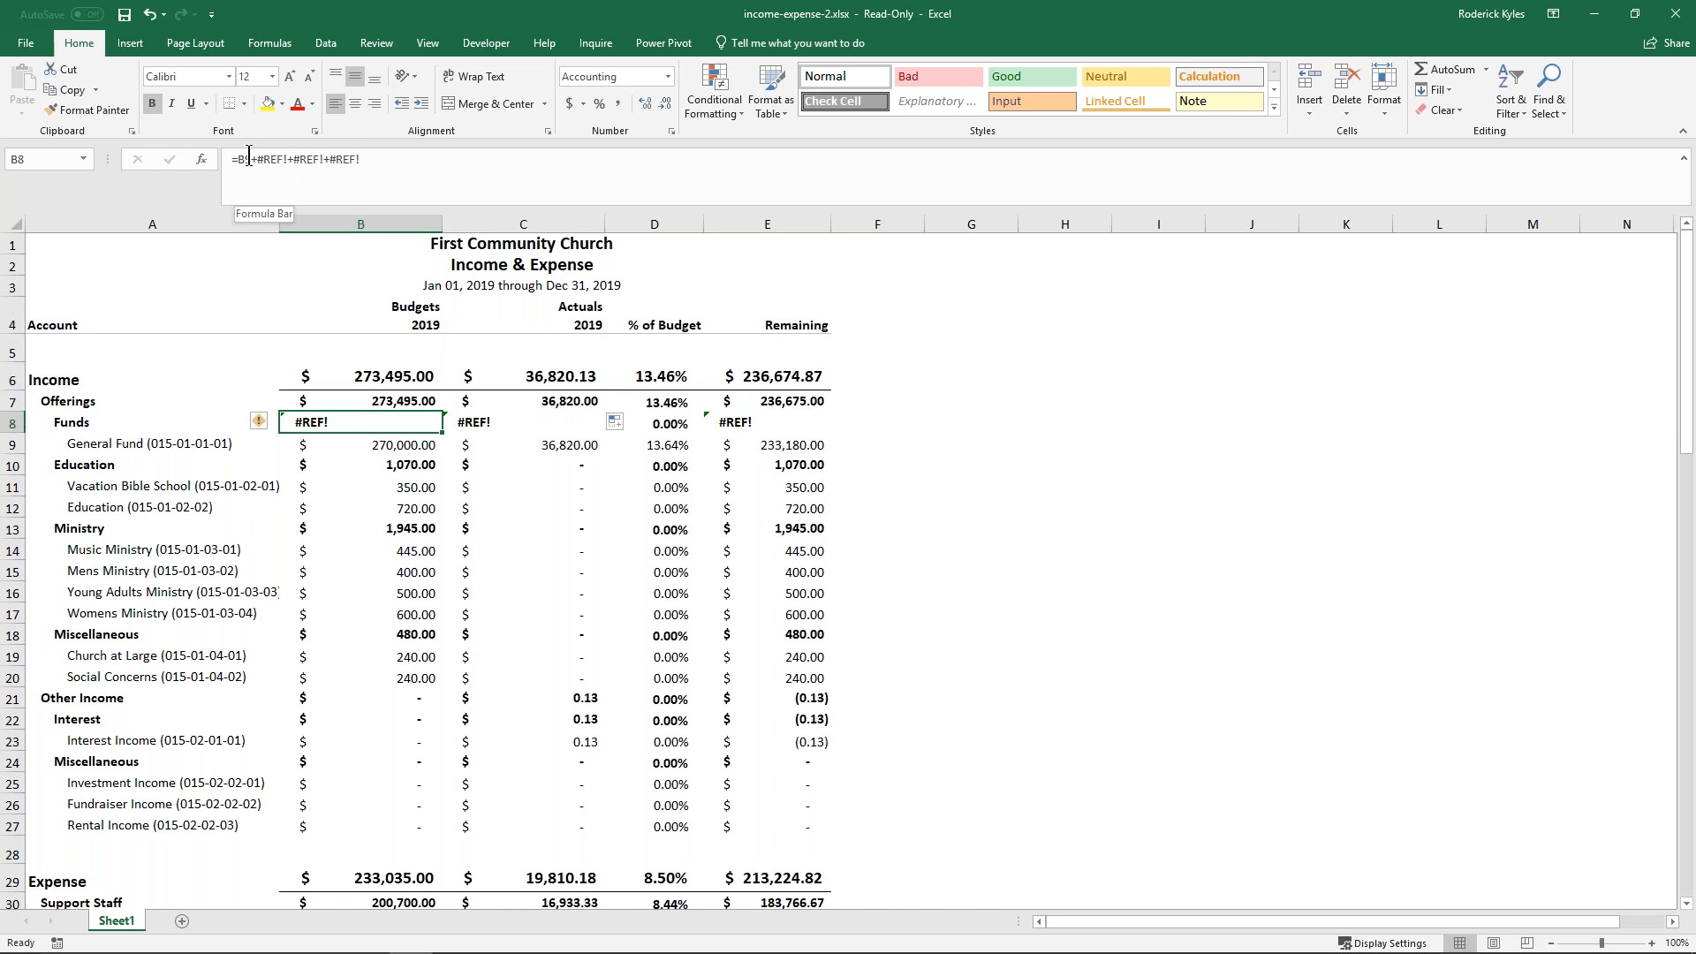
left_click_drag(251, 160, 510, 196)
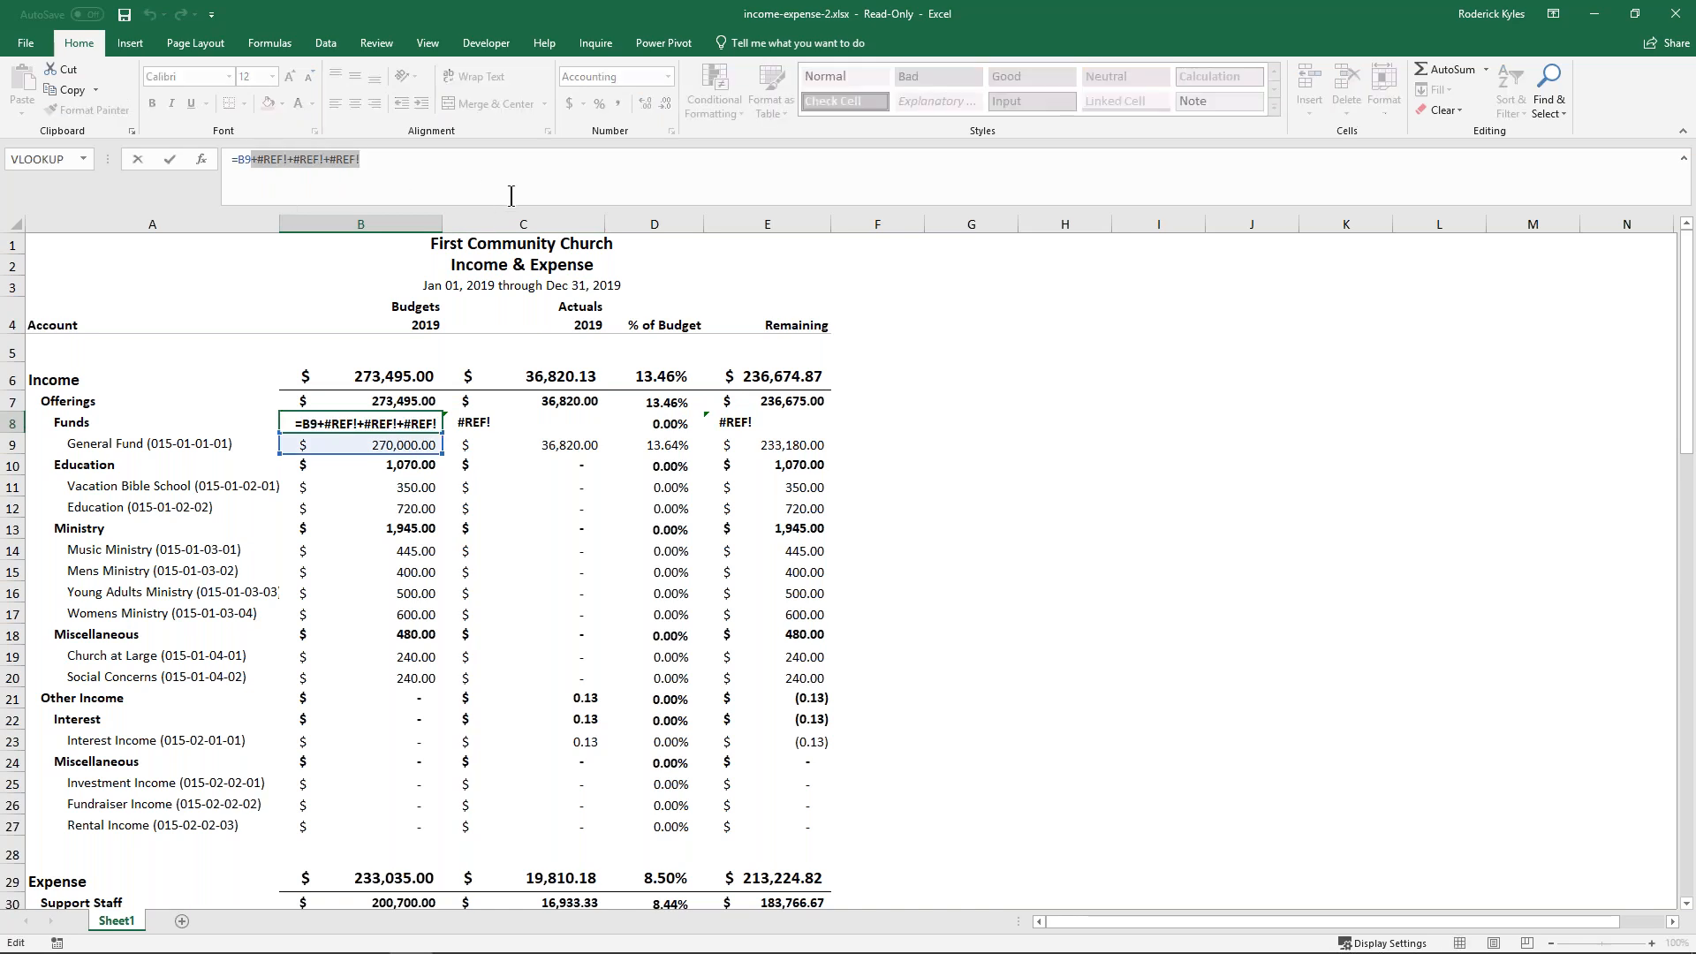
key("Delete")
key("ctrl+Return")
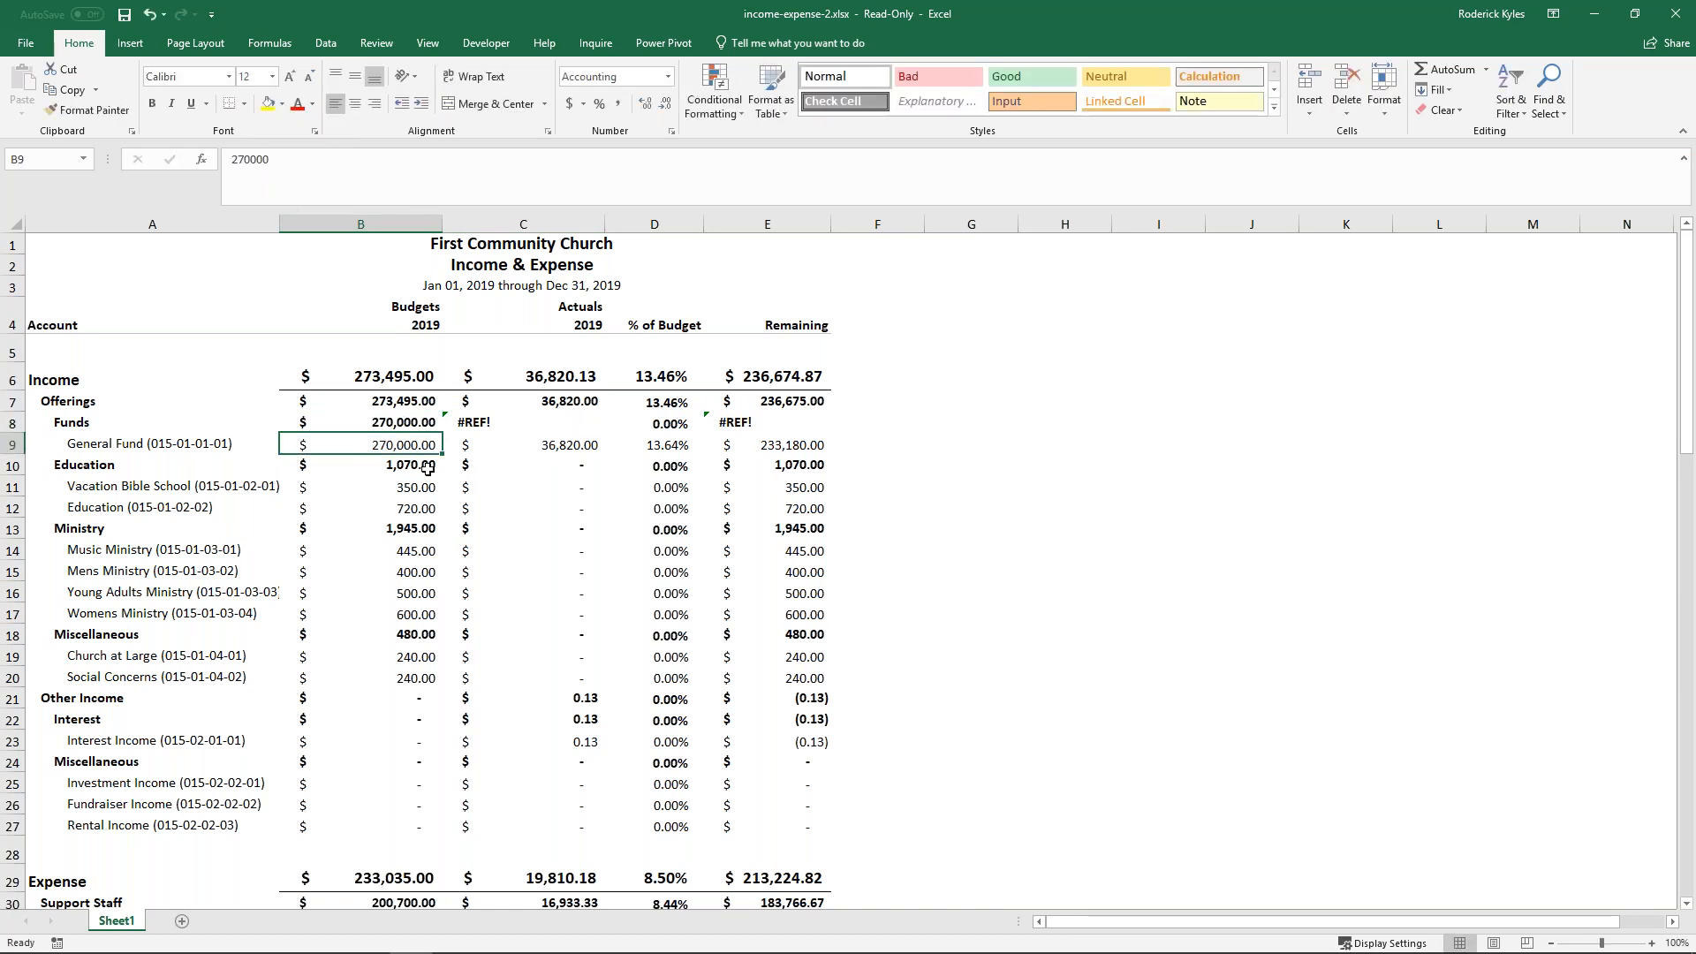
left_click_drag(442, 433, 546, 429)
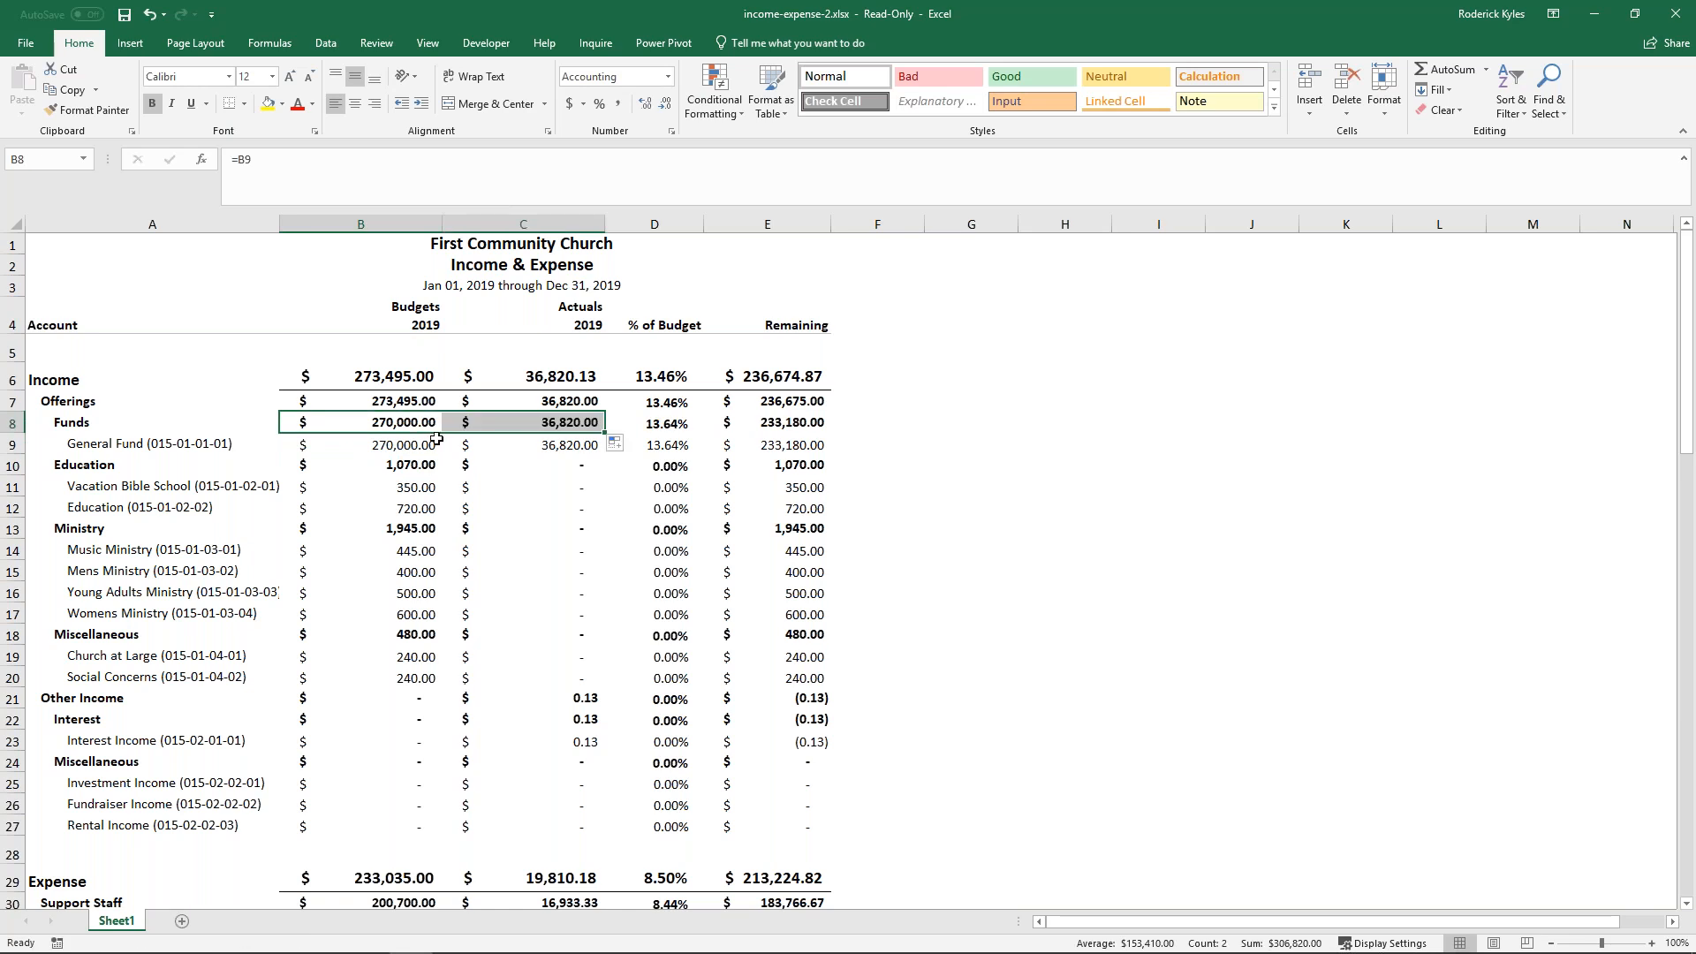
- Close the income-expense-2.xlsx workbook without saving its changes and return to the ledger in the browser
left_click(972, 419)
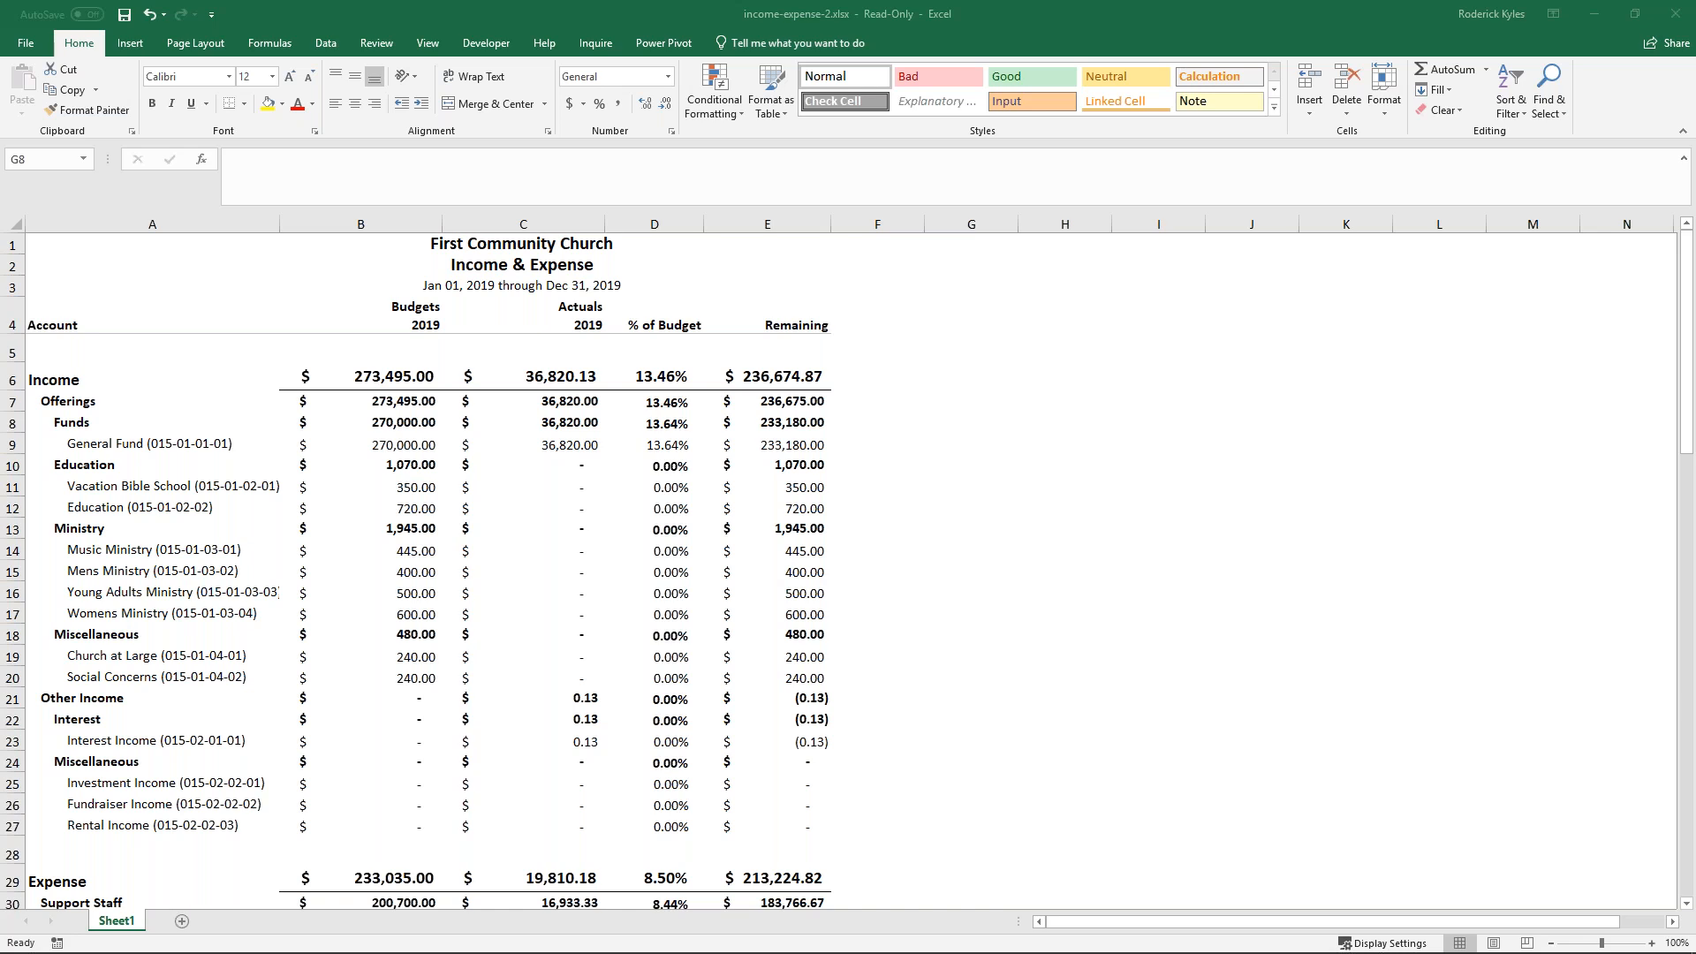
left_click(1675, 14)
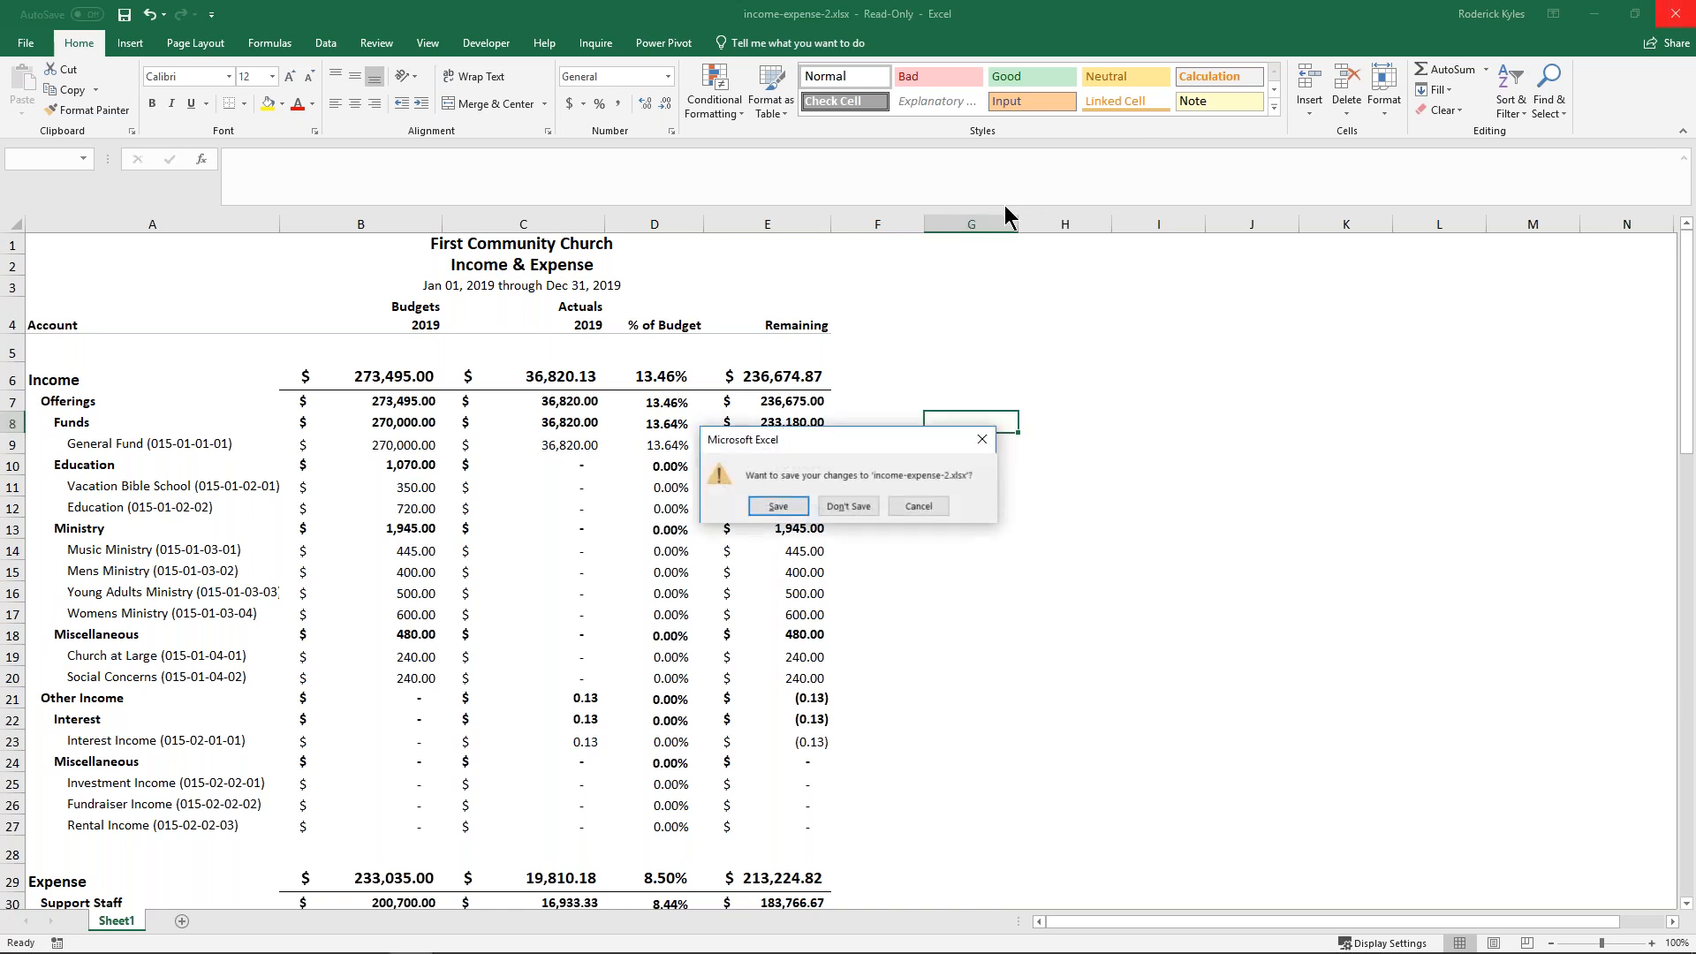
left_click(850, 507)
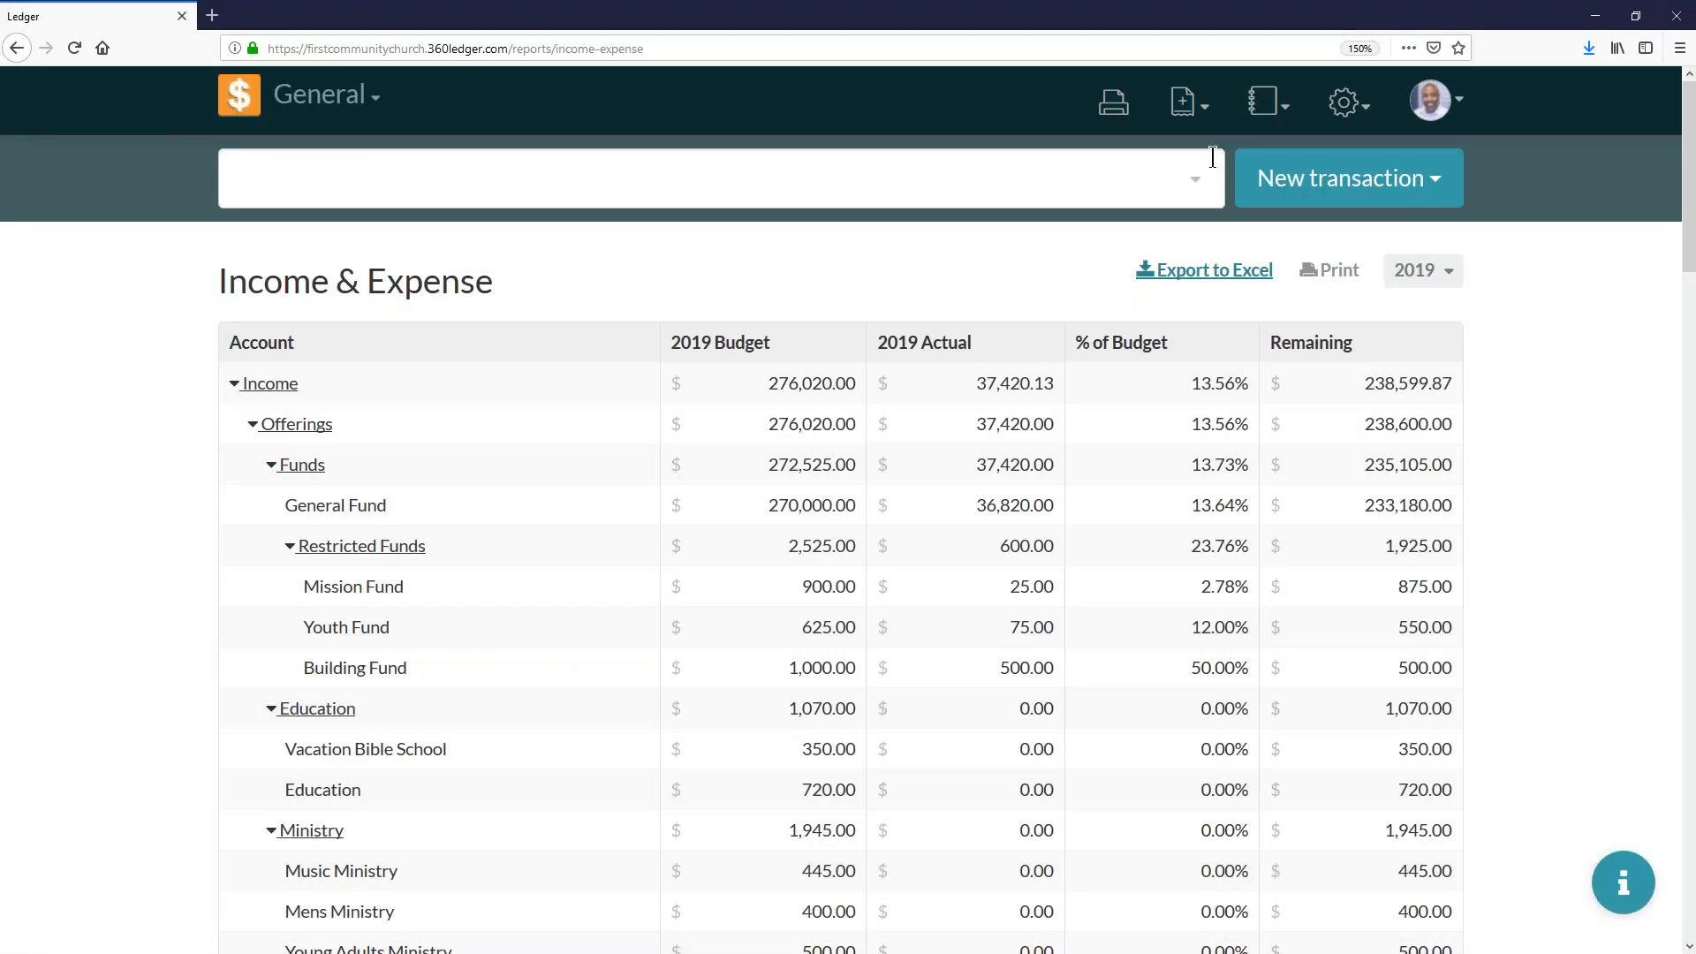
- View the Chart of Accounts settings page, followed by the 2019 Chart of Accounts report
left_click(1351, 97)
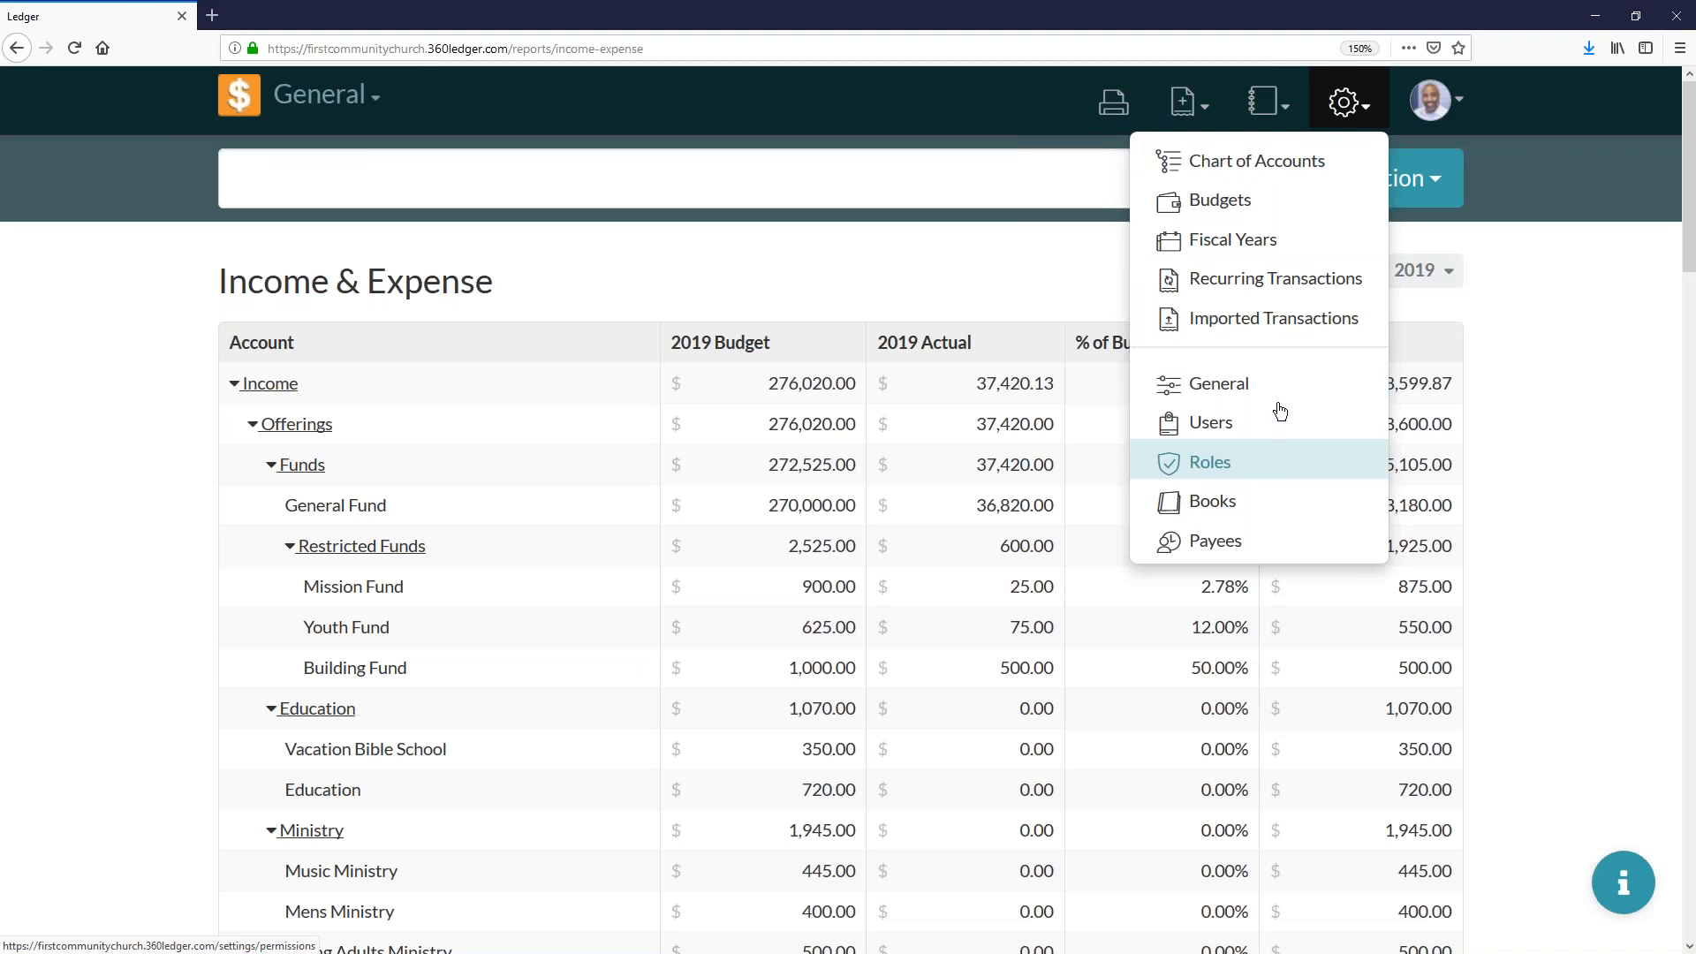
left_click(1269, 167)
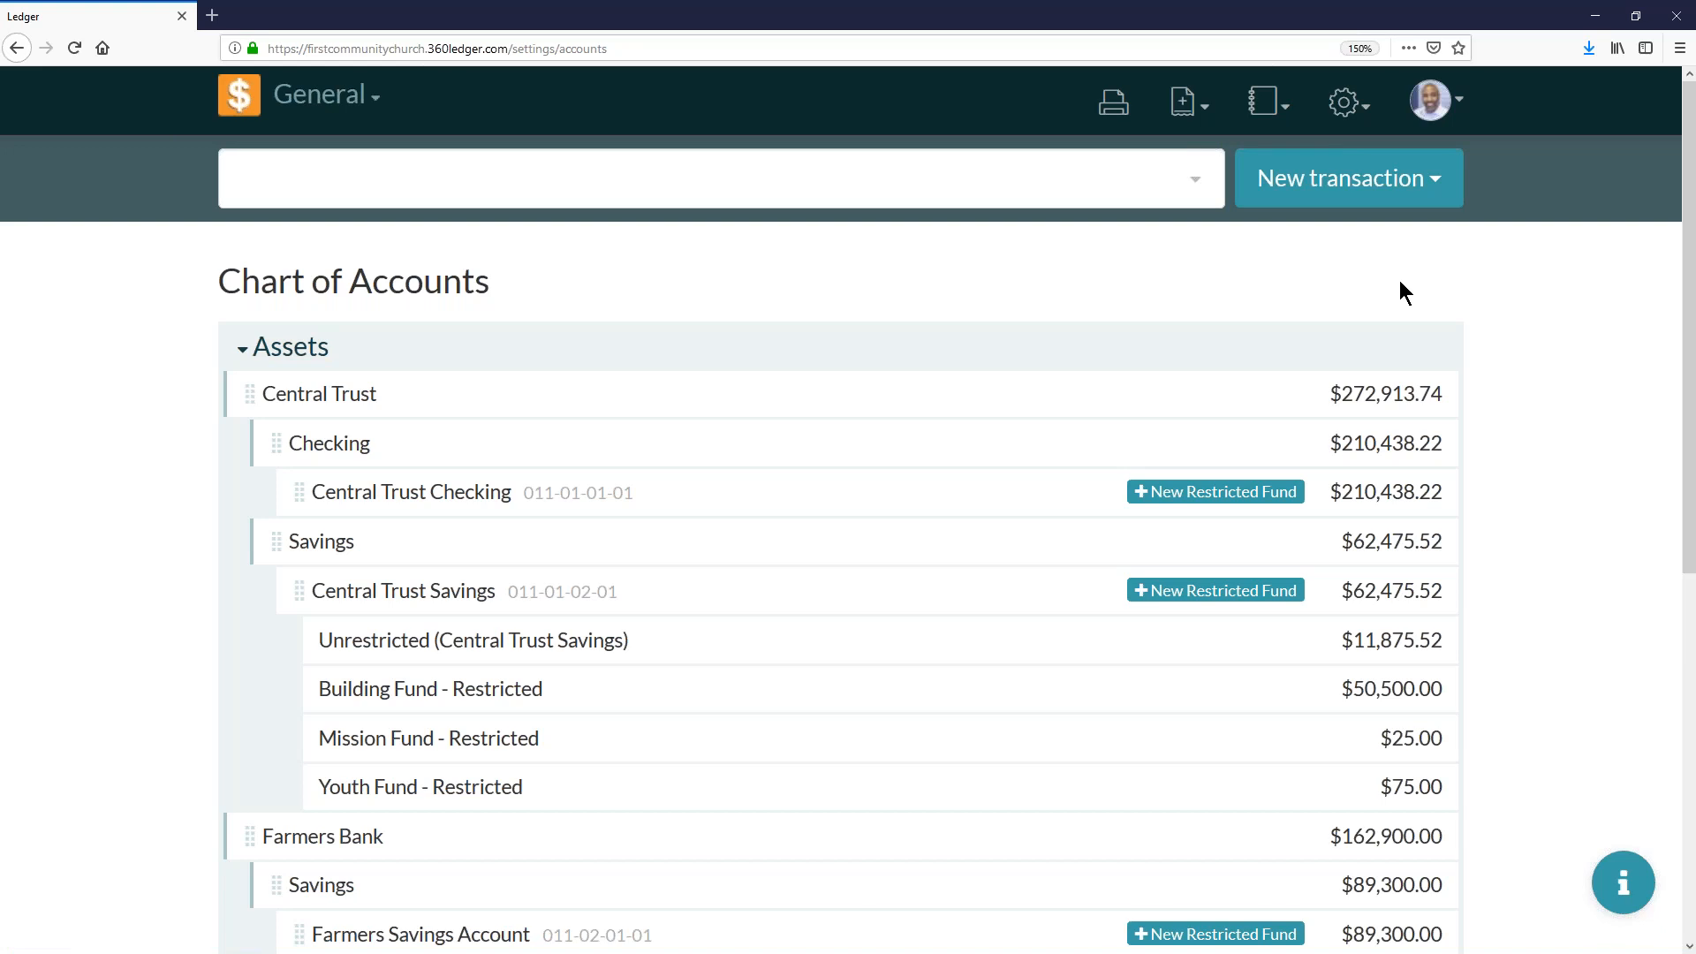
left_click(1267, 102)
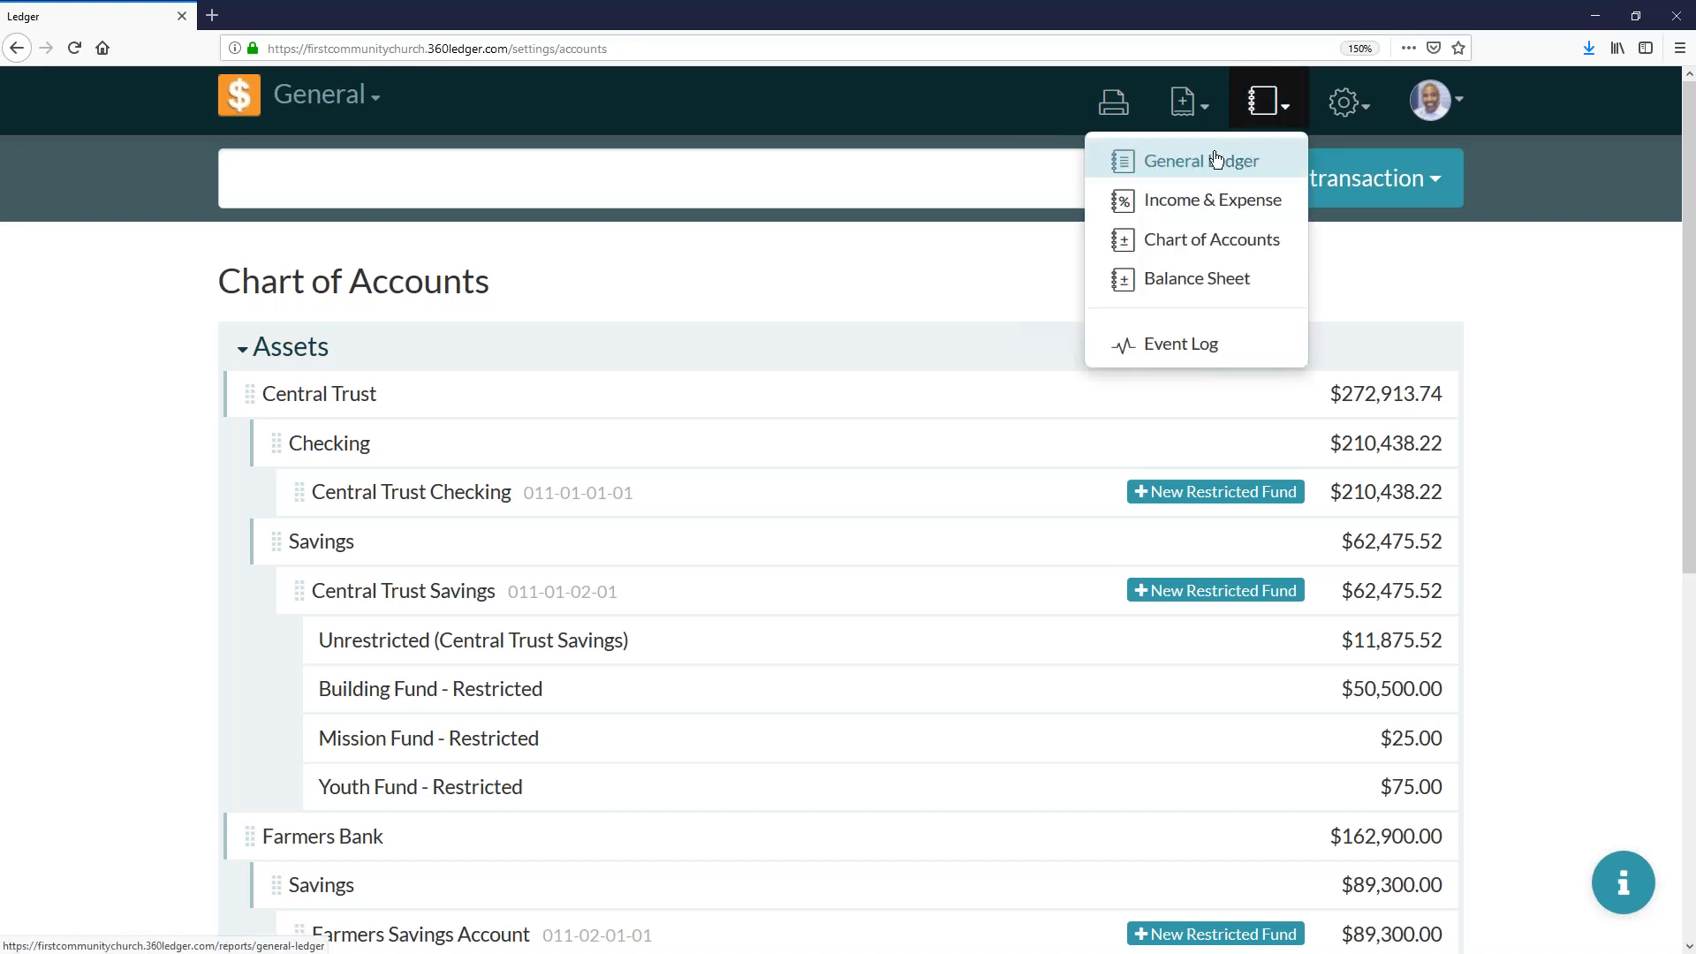
left_click(1229, 245)
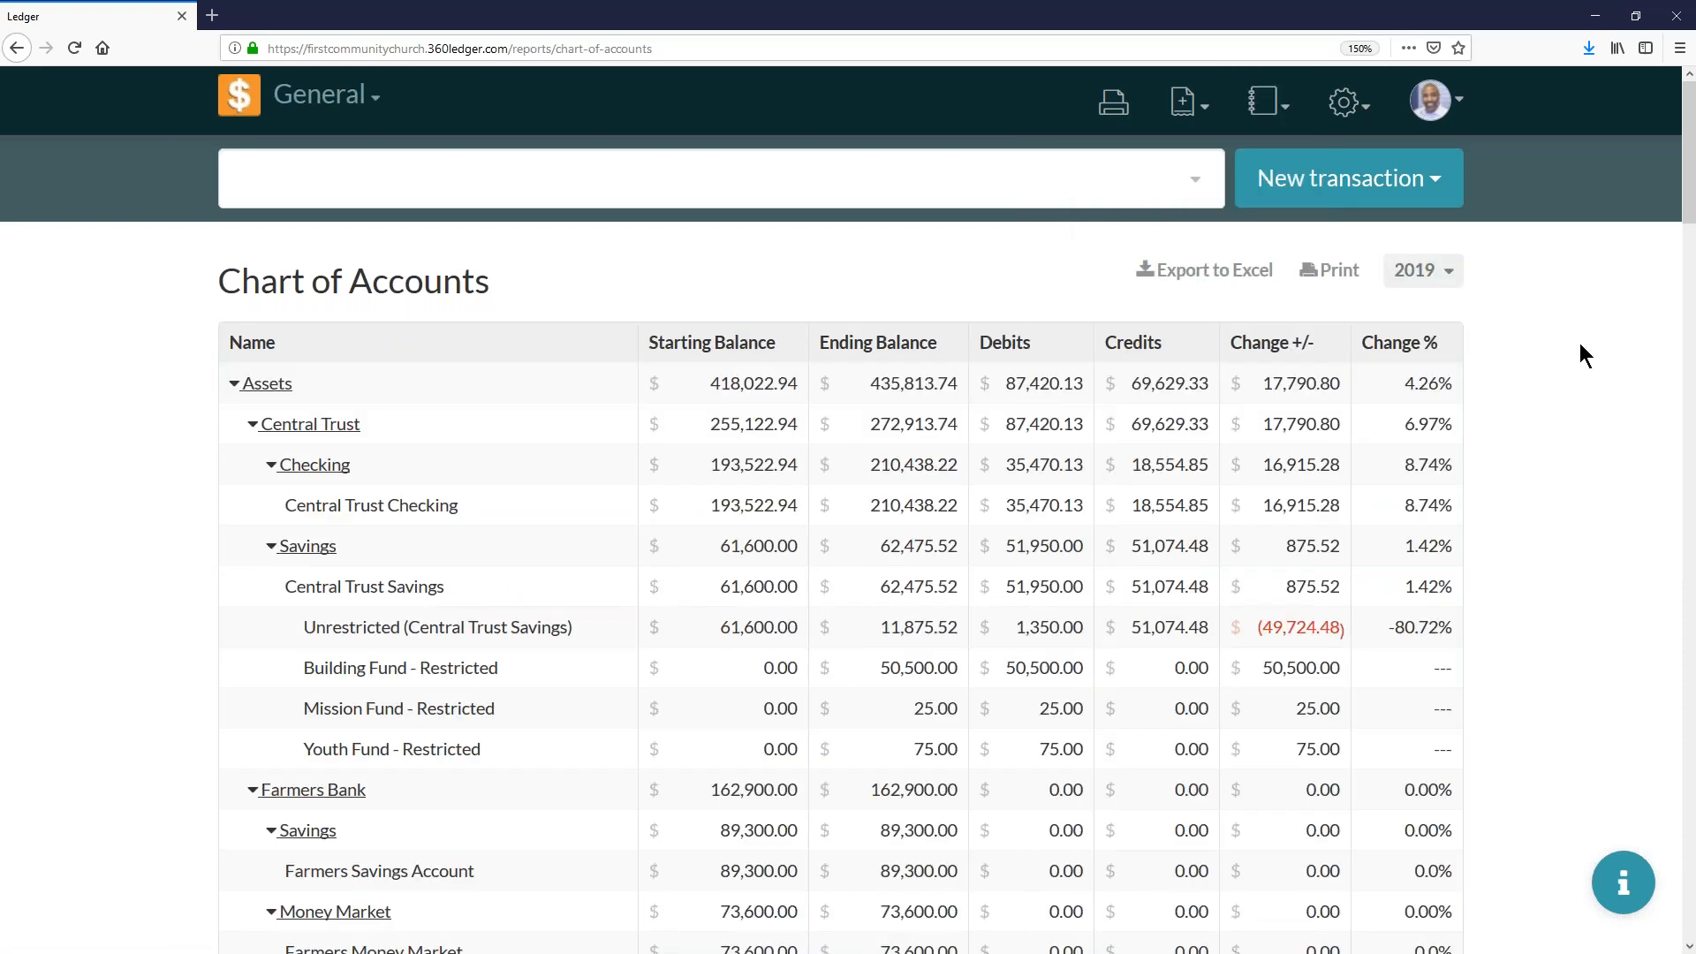
- View the 2019 Balance Sheet report and return to the Chart of Accounts report for comparison
left_click(1268, 110)
left_click(1226, 283)
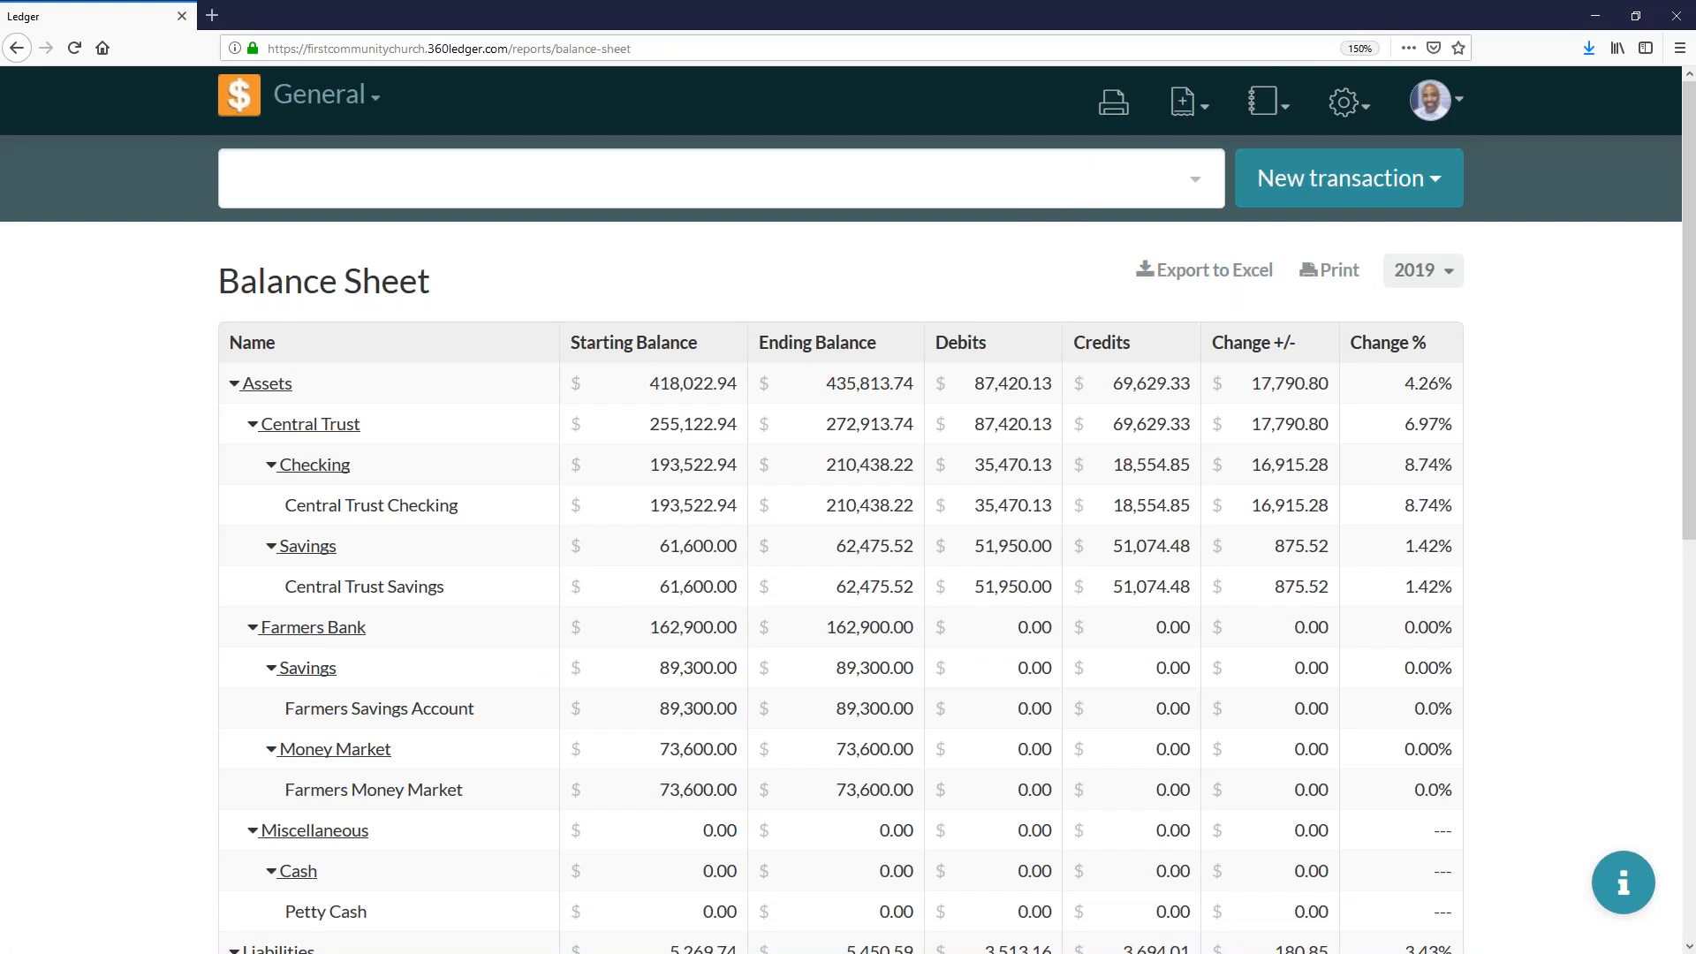
left_click(1264, 102)
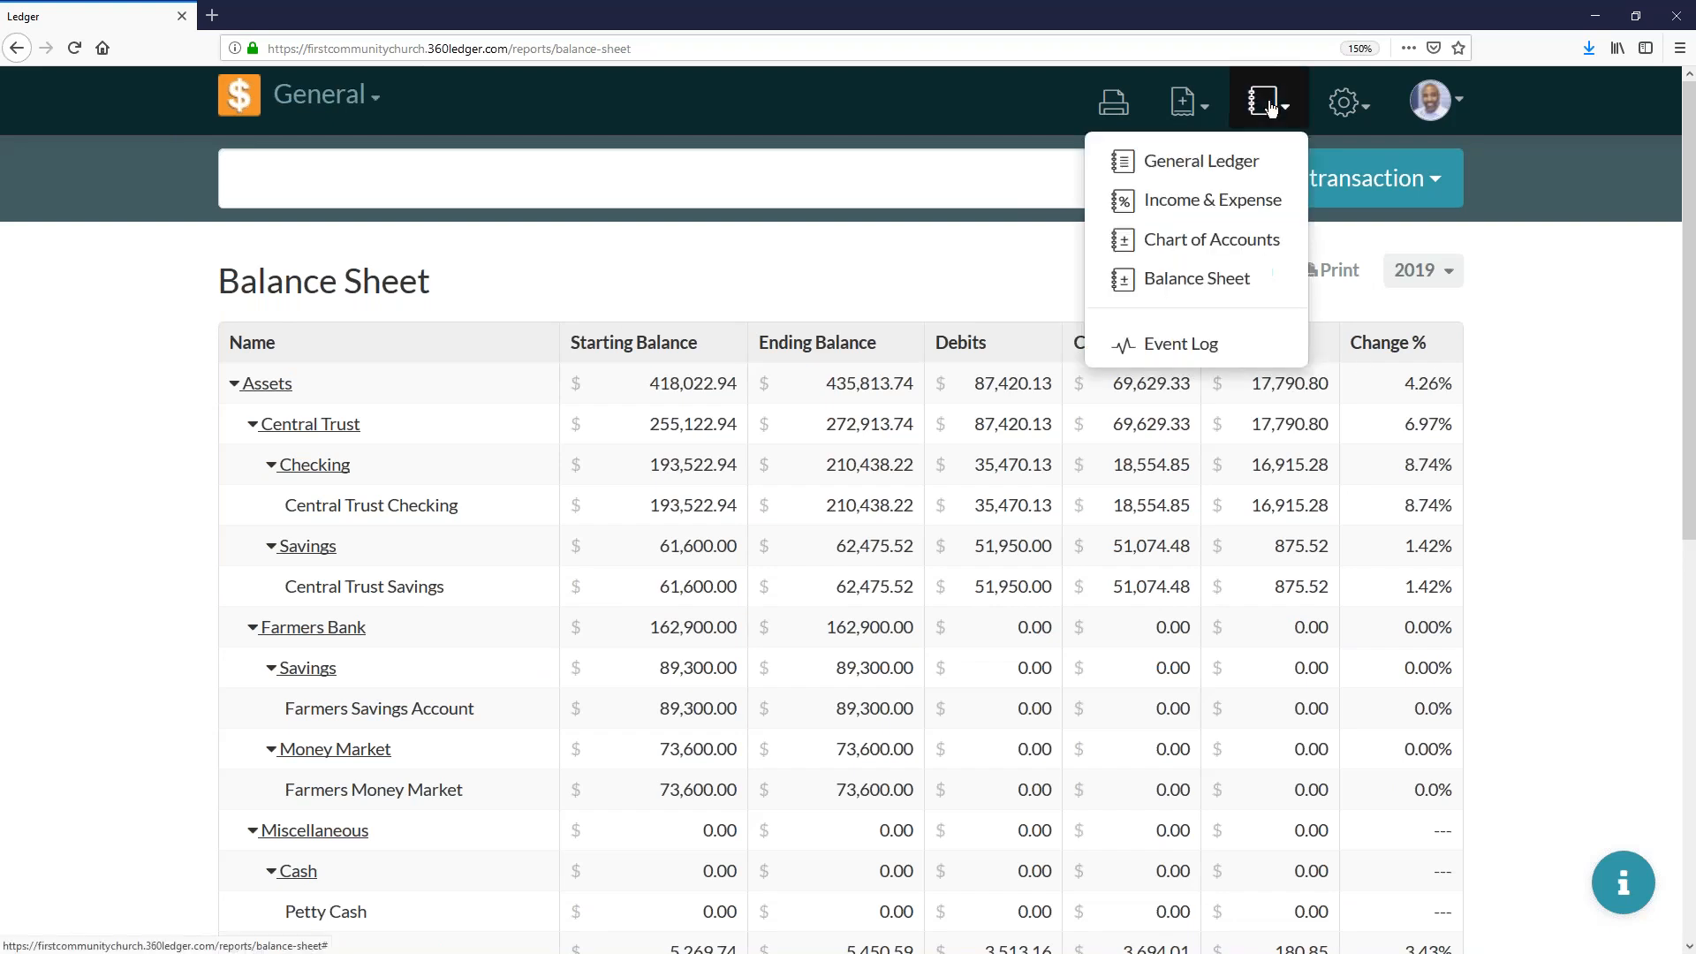
left_click(1237, 255)
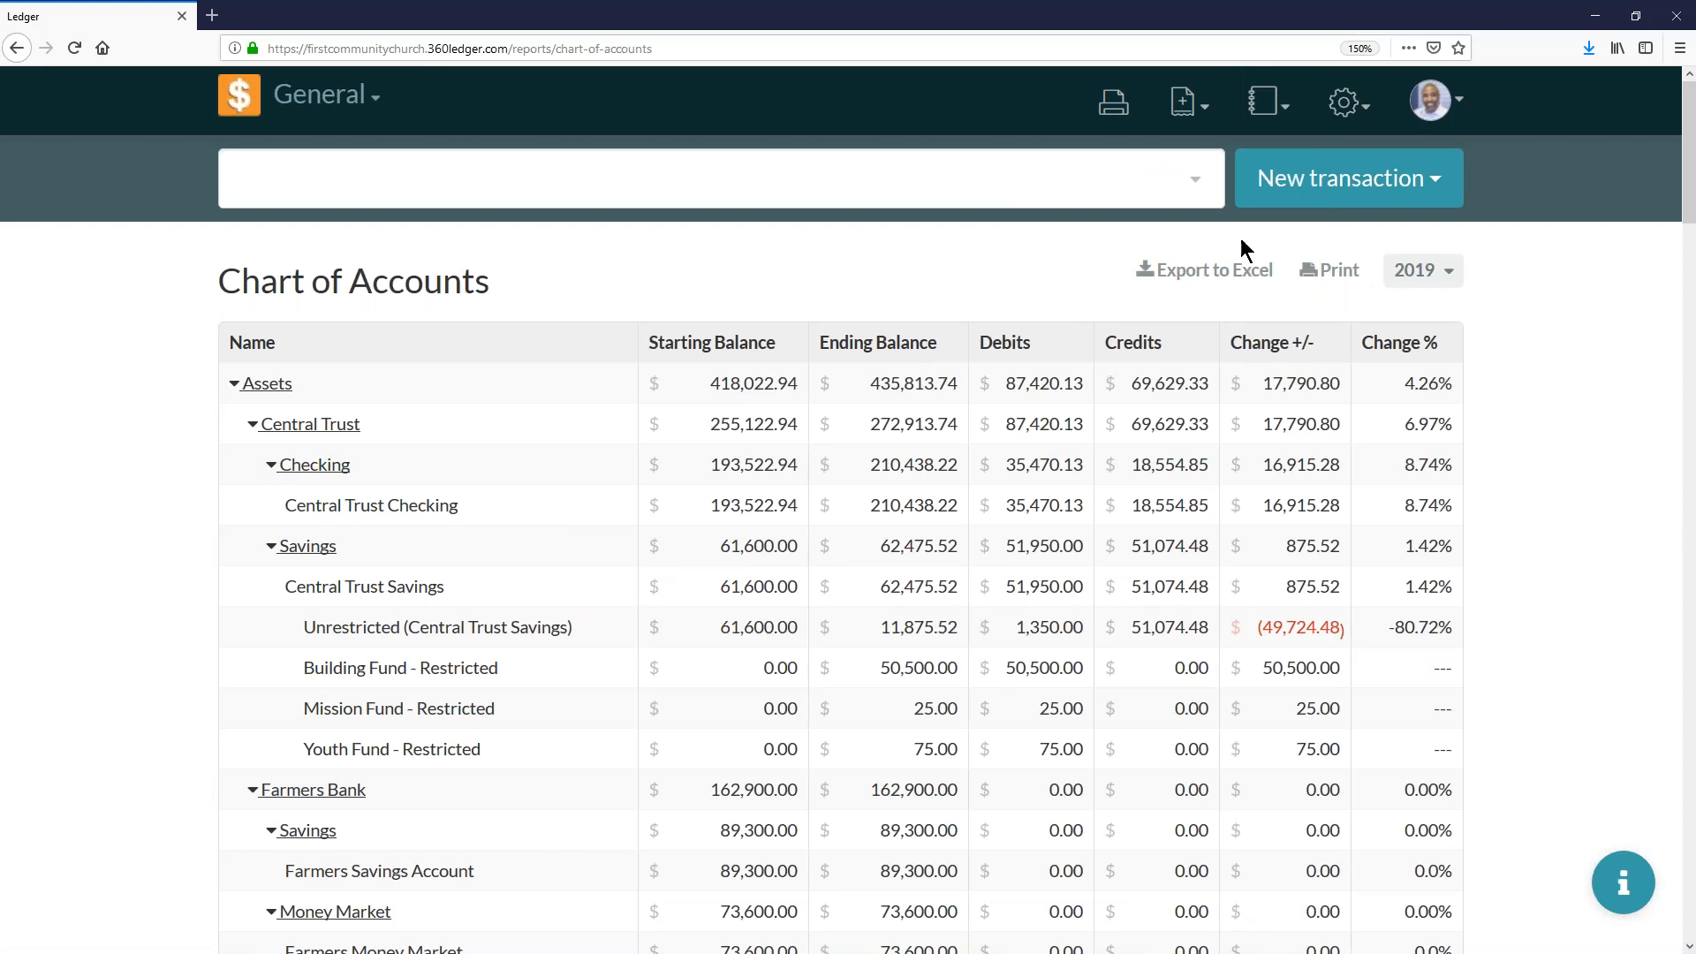
- Reopen the Balance Sheet report, review its accounts, and collapse the Liabilities and Assets sections
left_click(1265, 103)
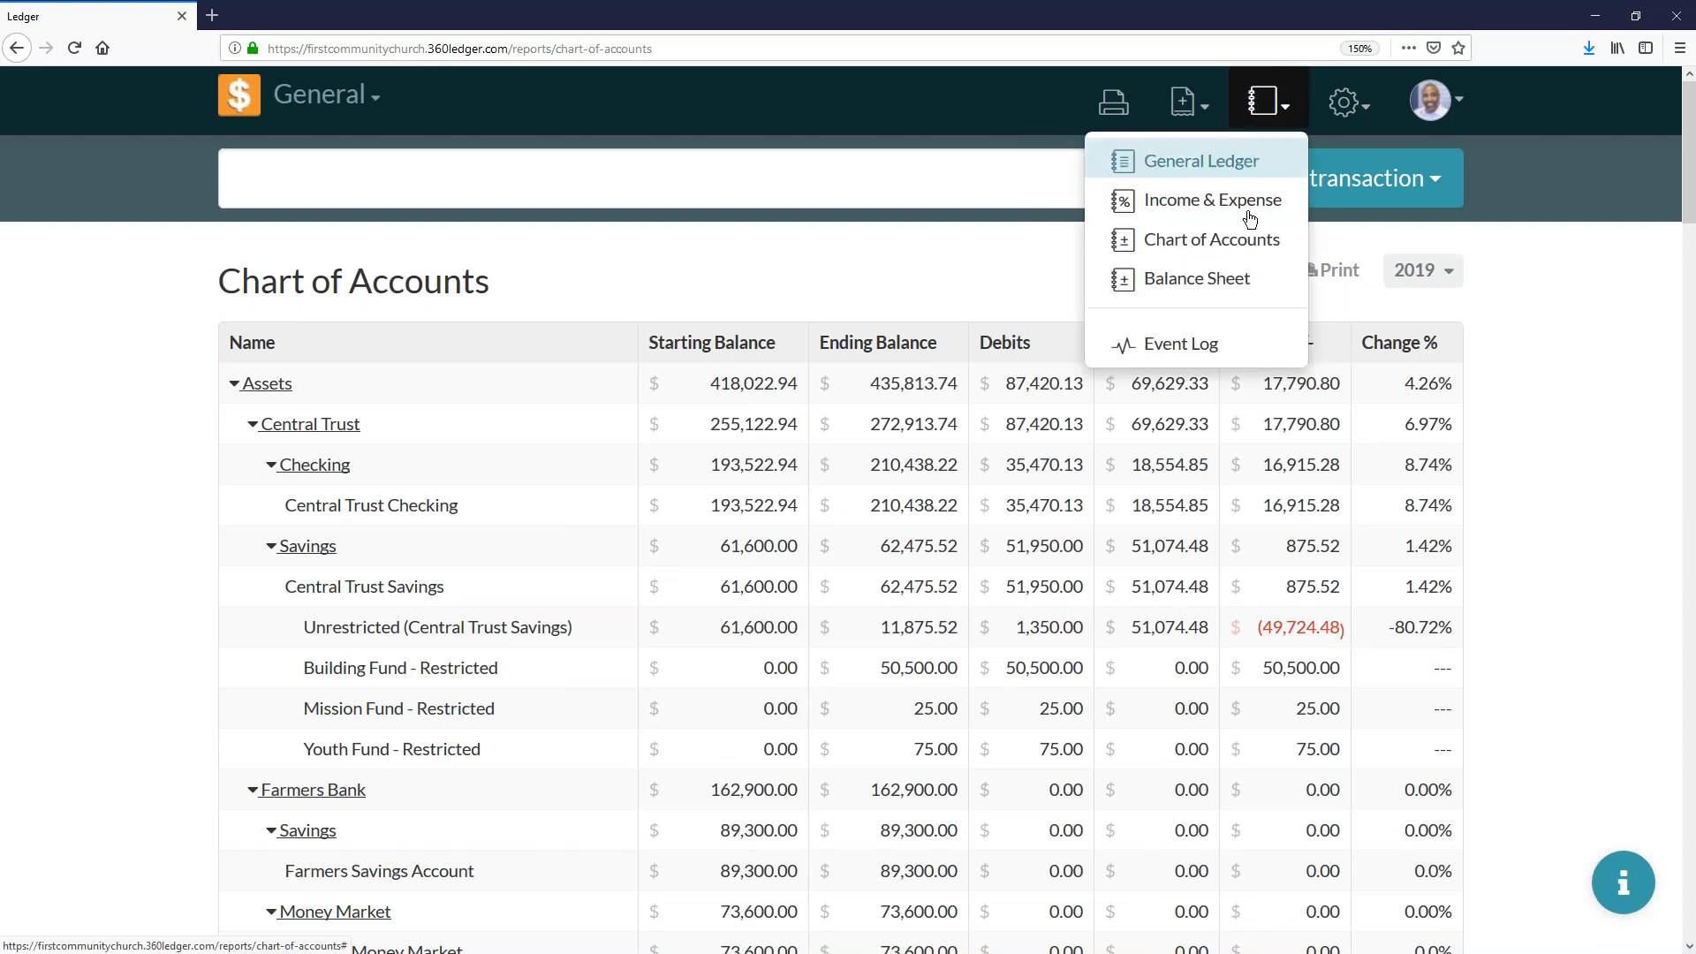
left_click(1223, 285)
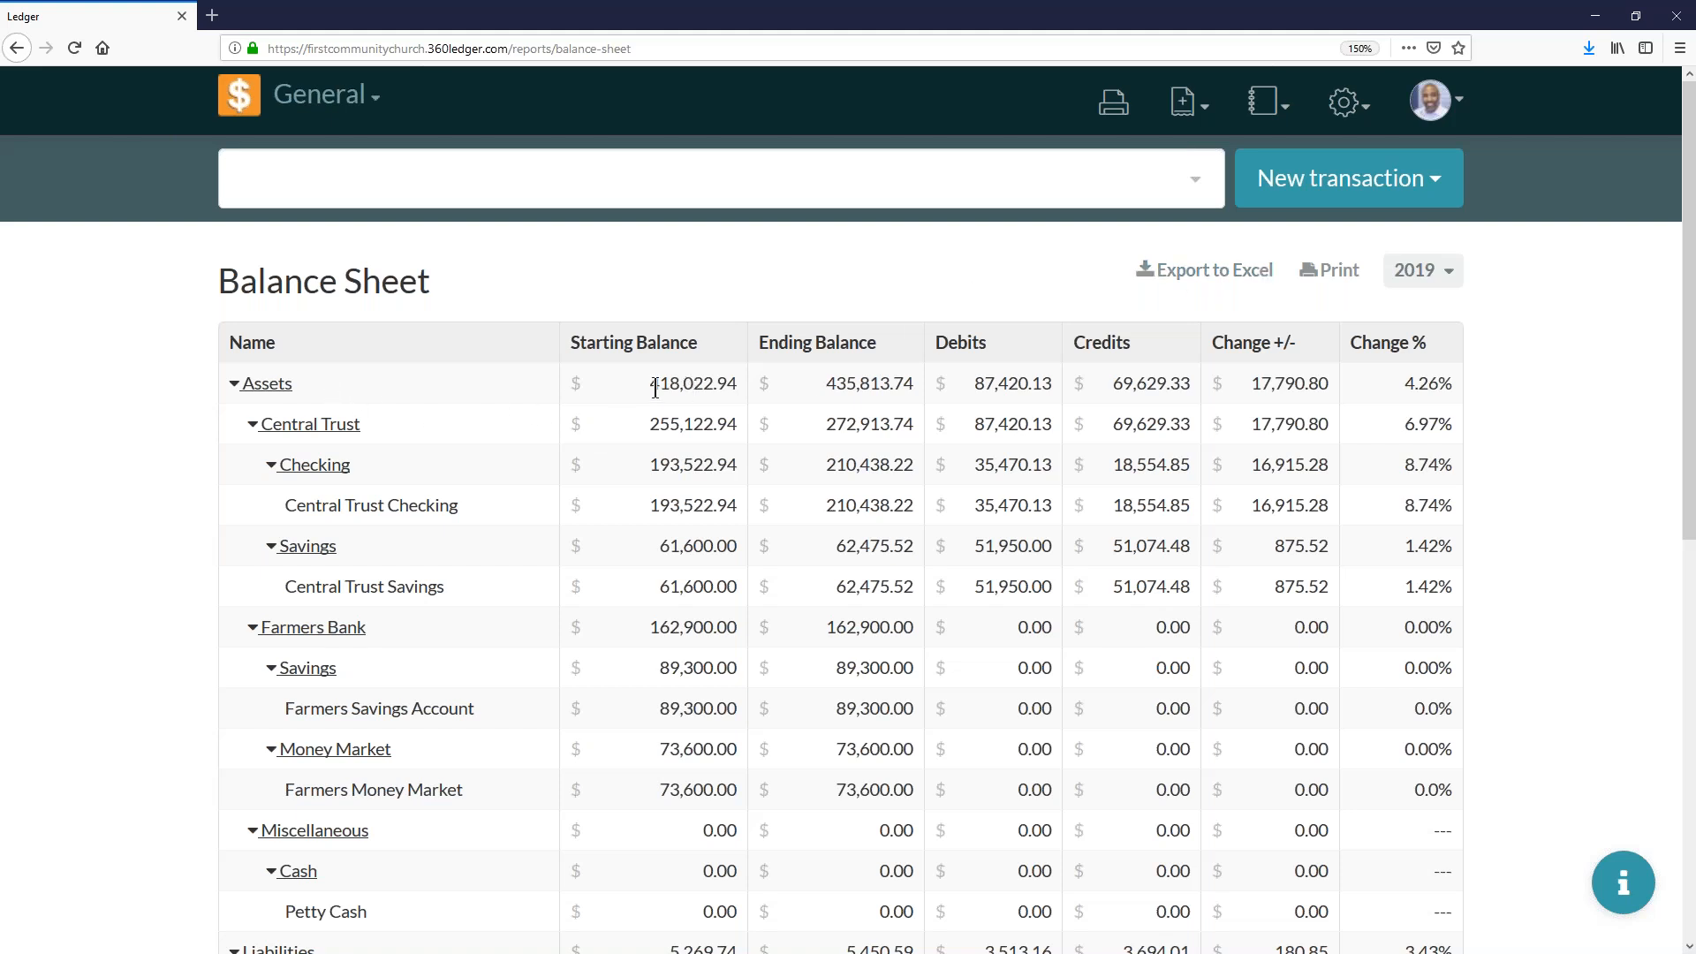
scroll(491, 449, "down", 7)
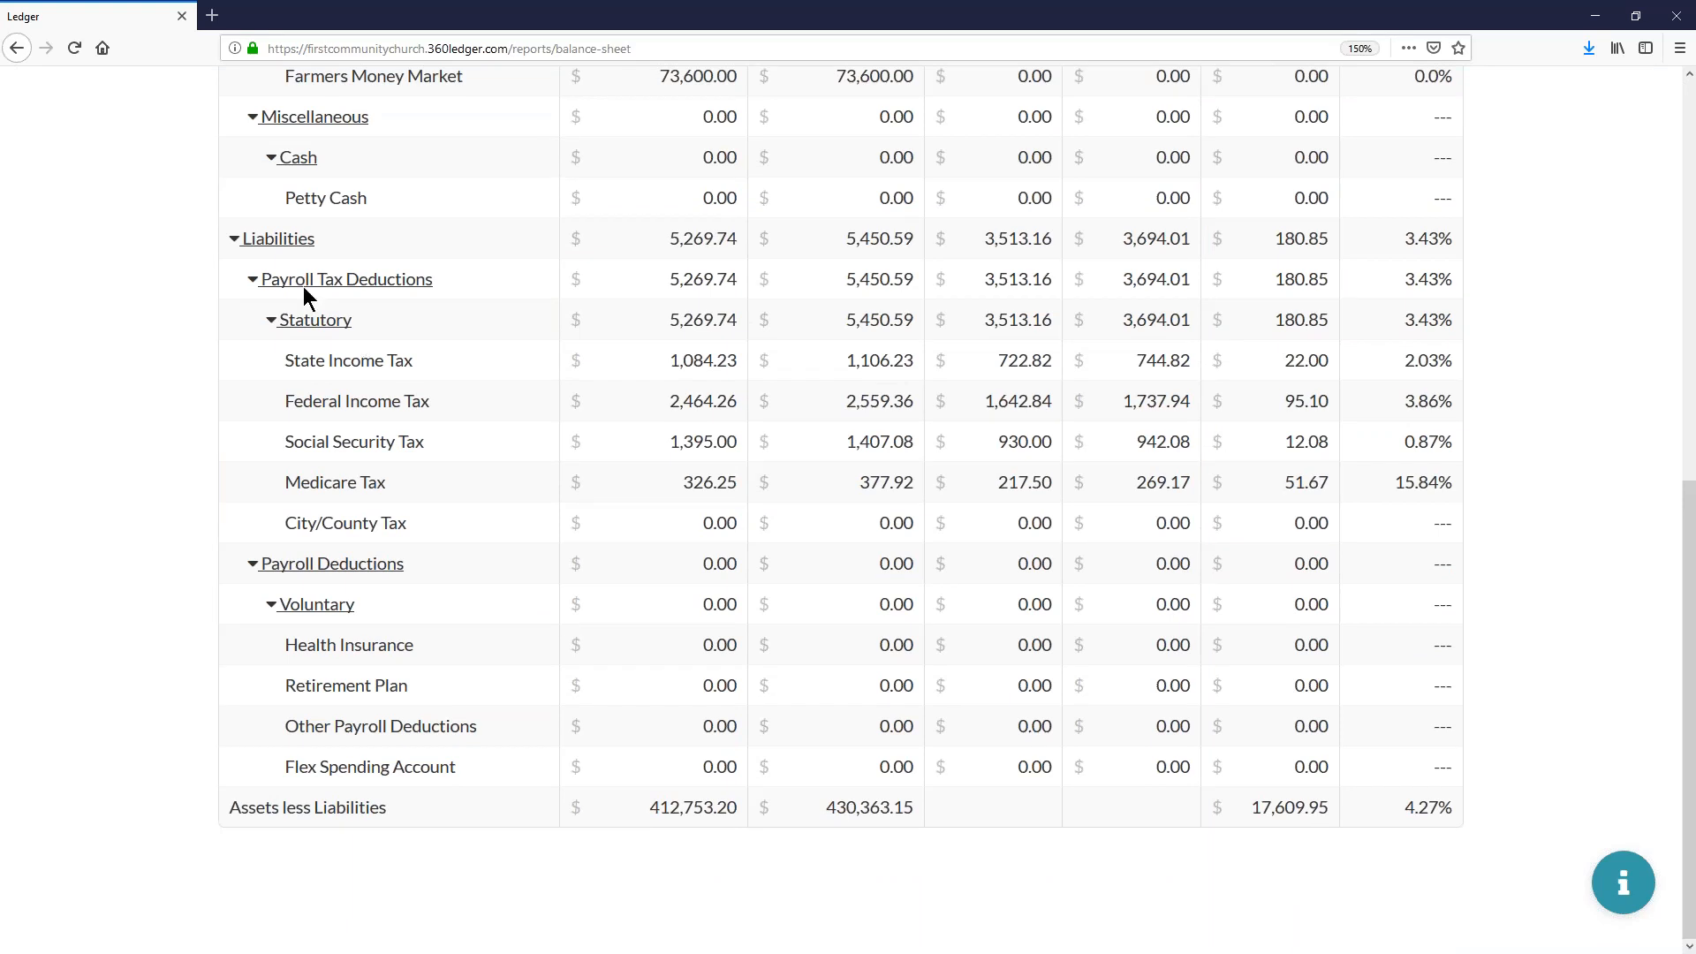
left_click(234, 239)
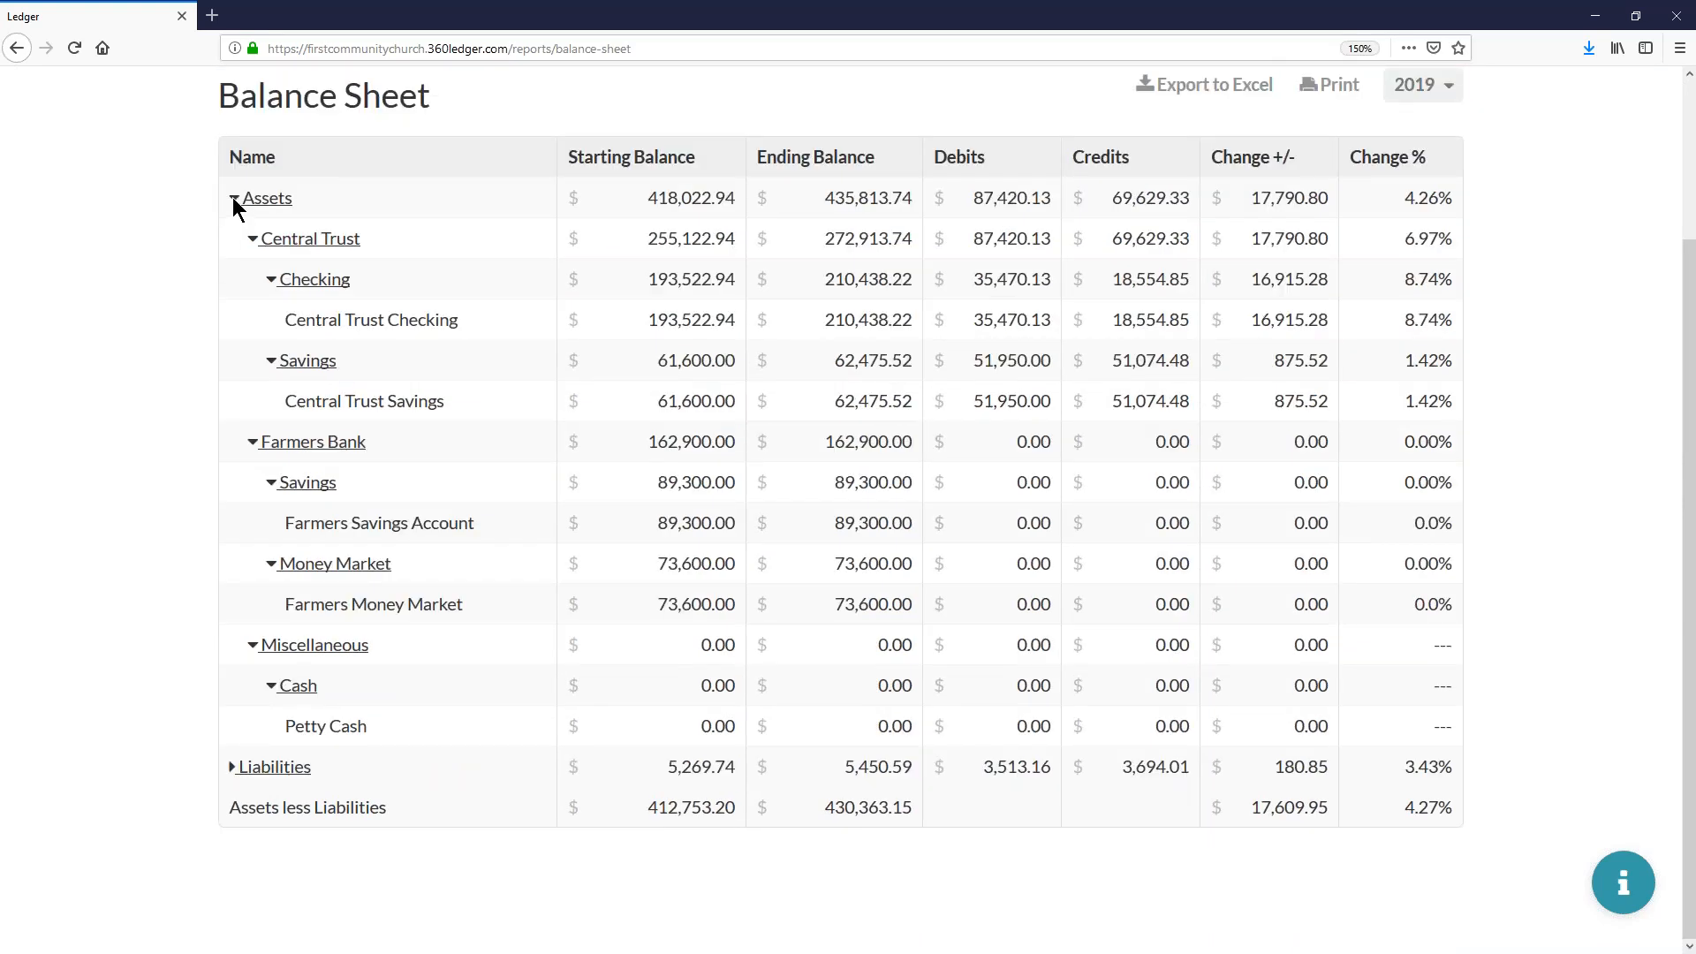
left_click(232, 199)
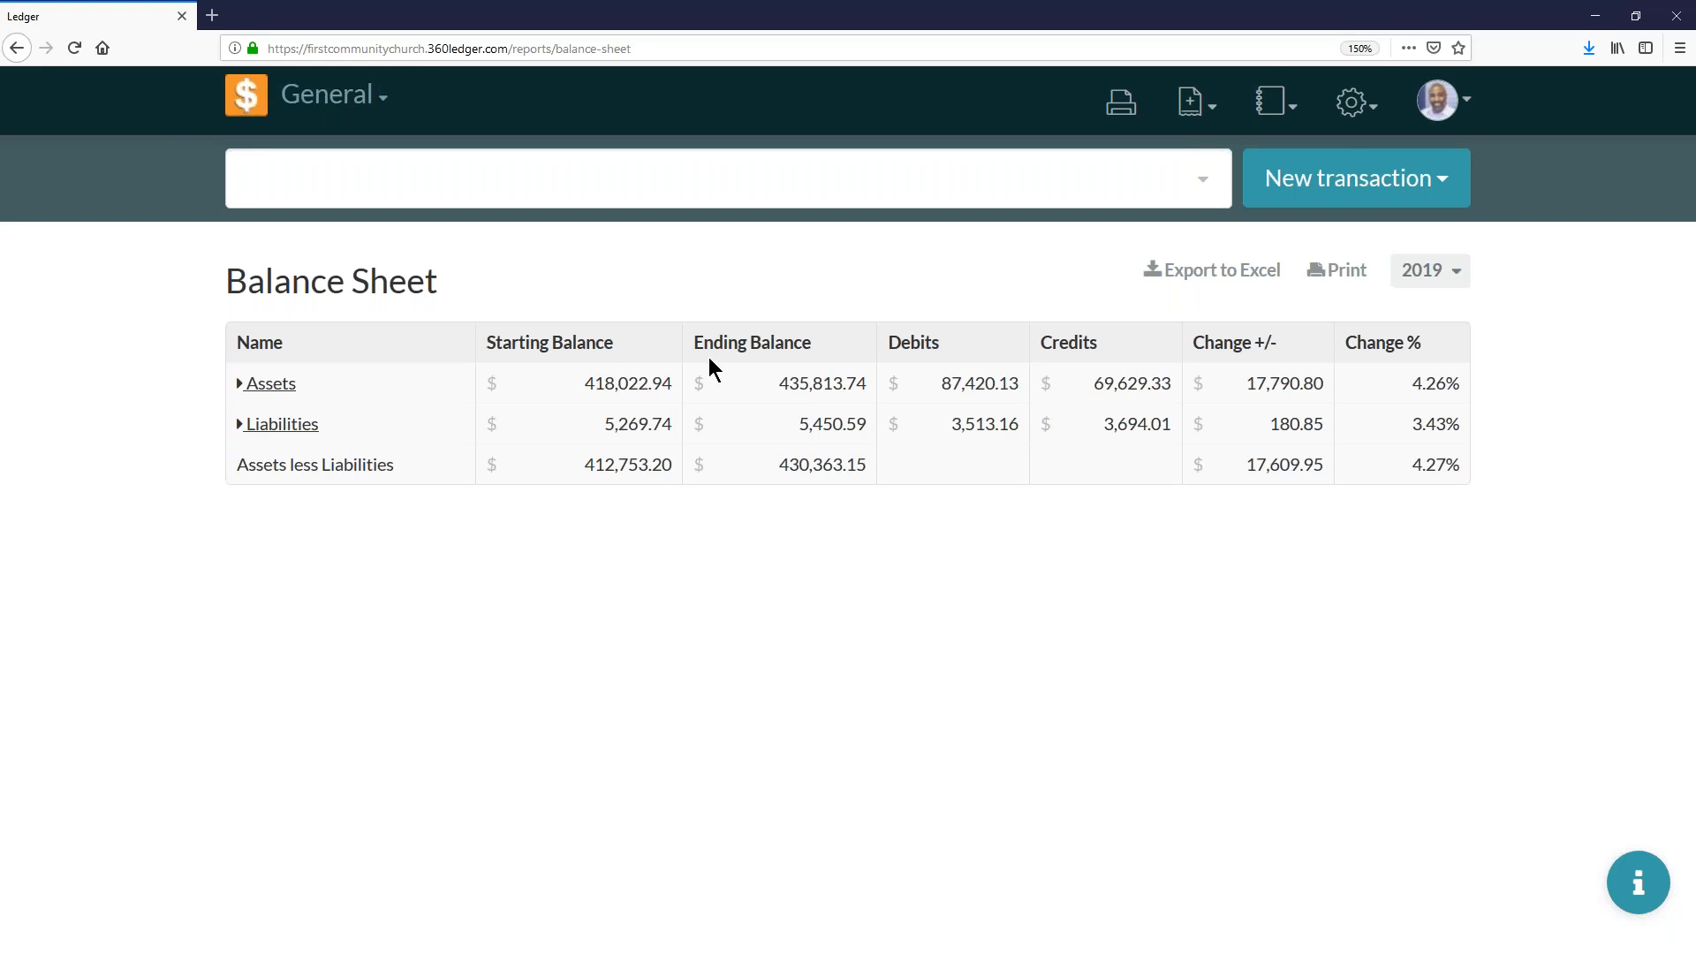
- Open the Chart of Accounts report and examine its asset, liability, income and expense accounts
left_click(1263, 101)
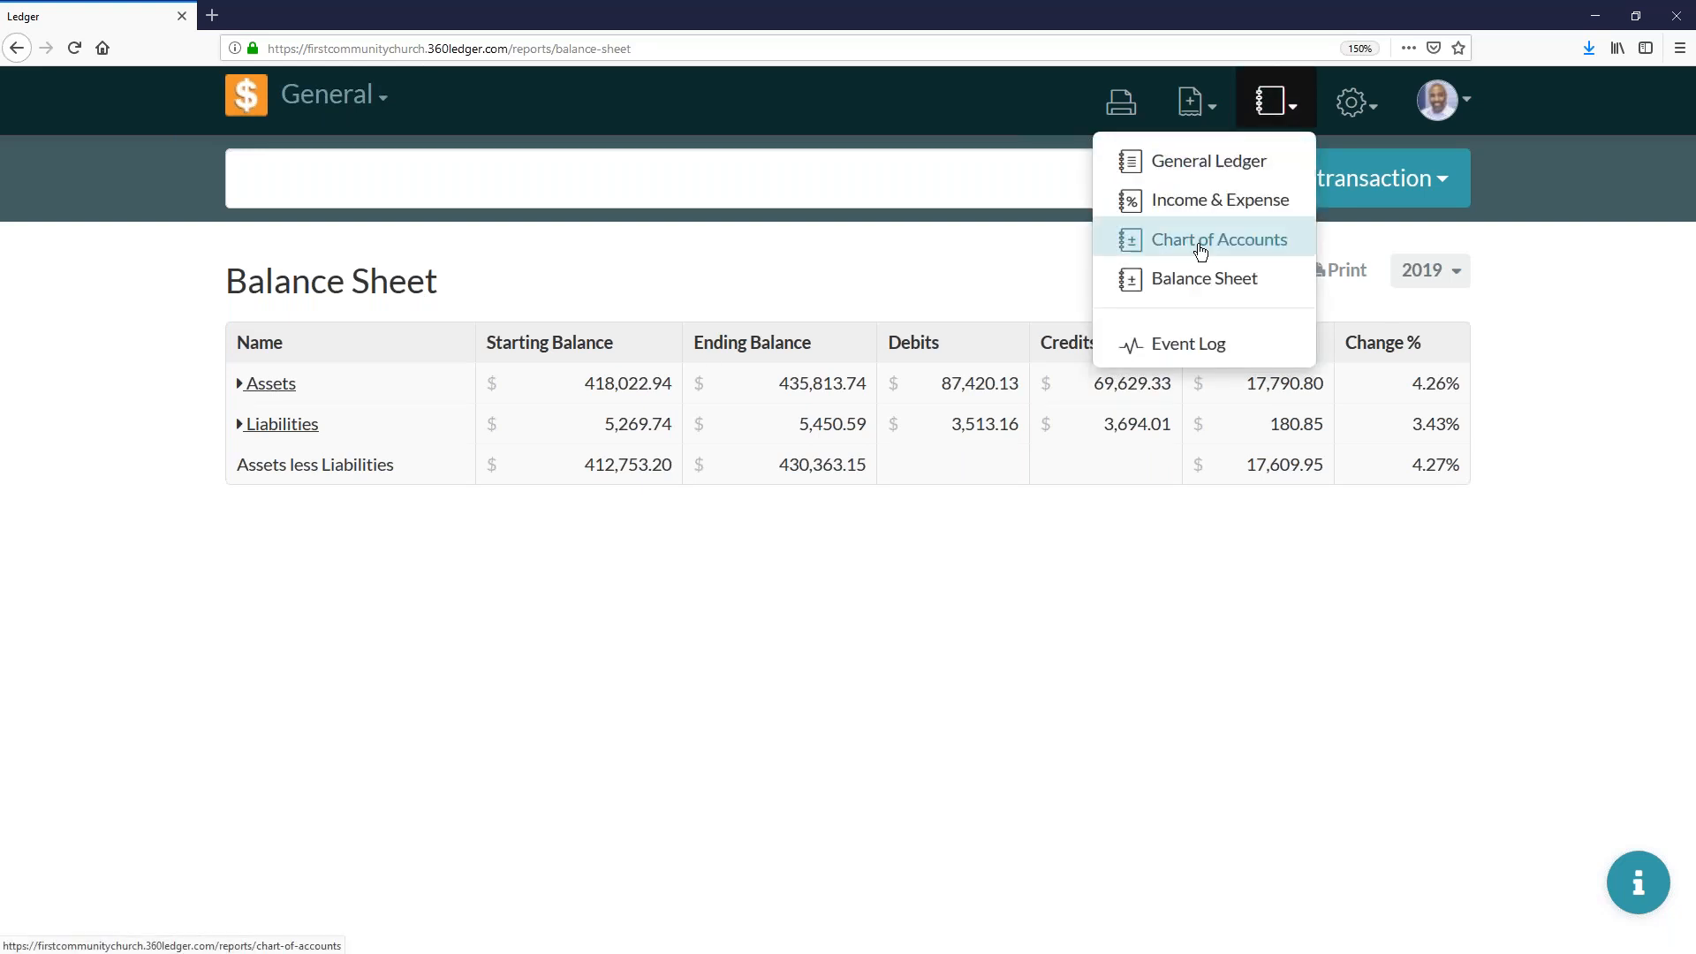
left_click(1199, 248)
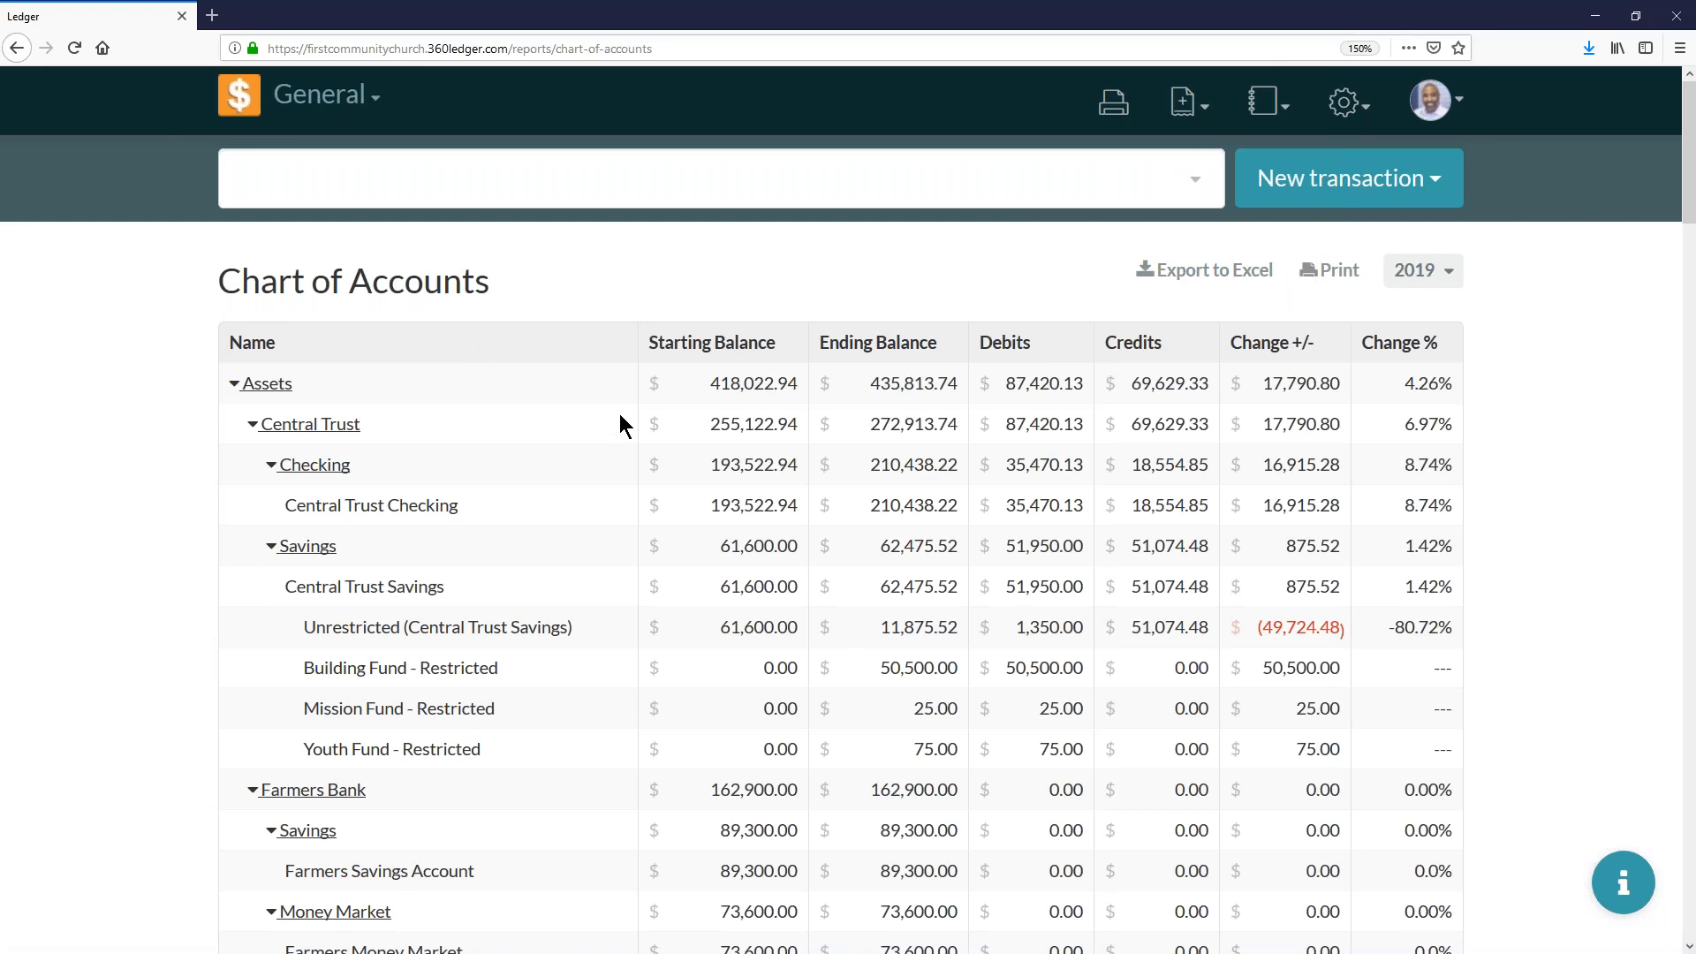
scroll(621, 421, "down", 6)
scroll(652, 373, "up", 2)
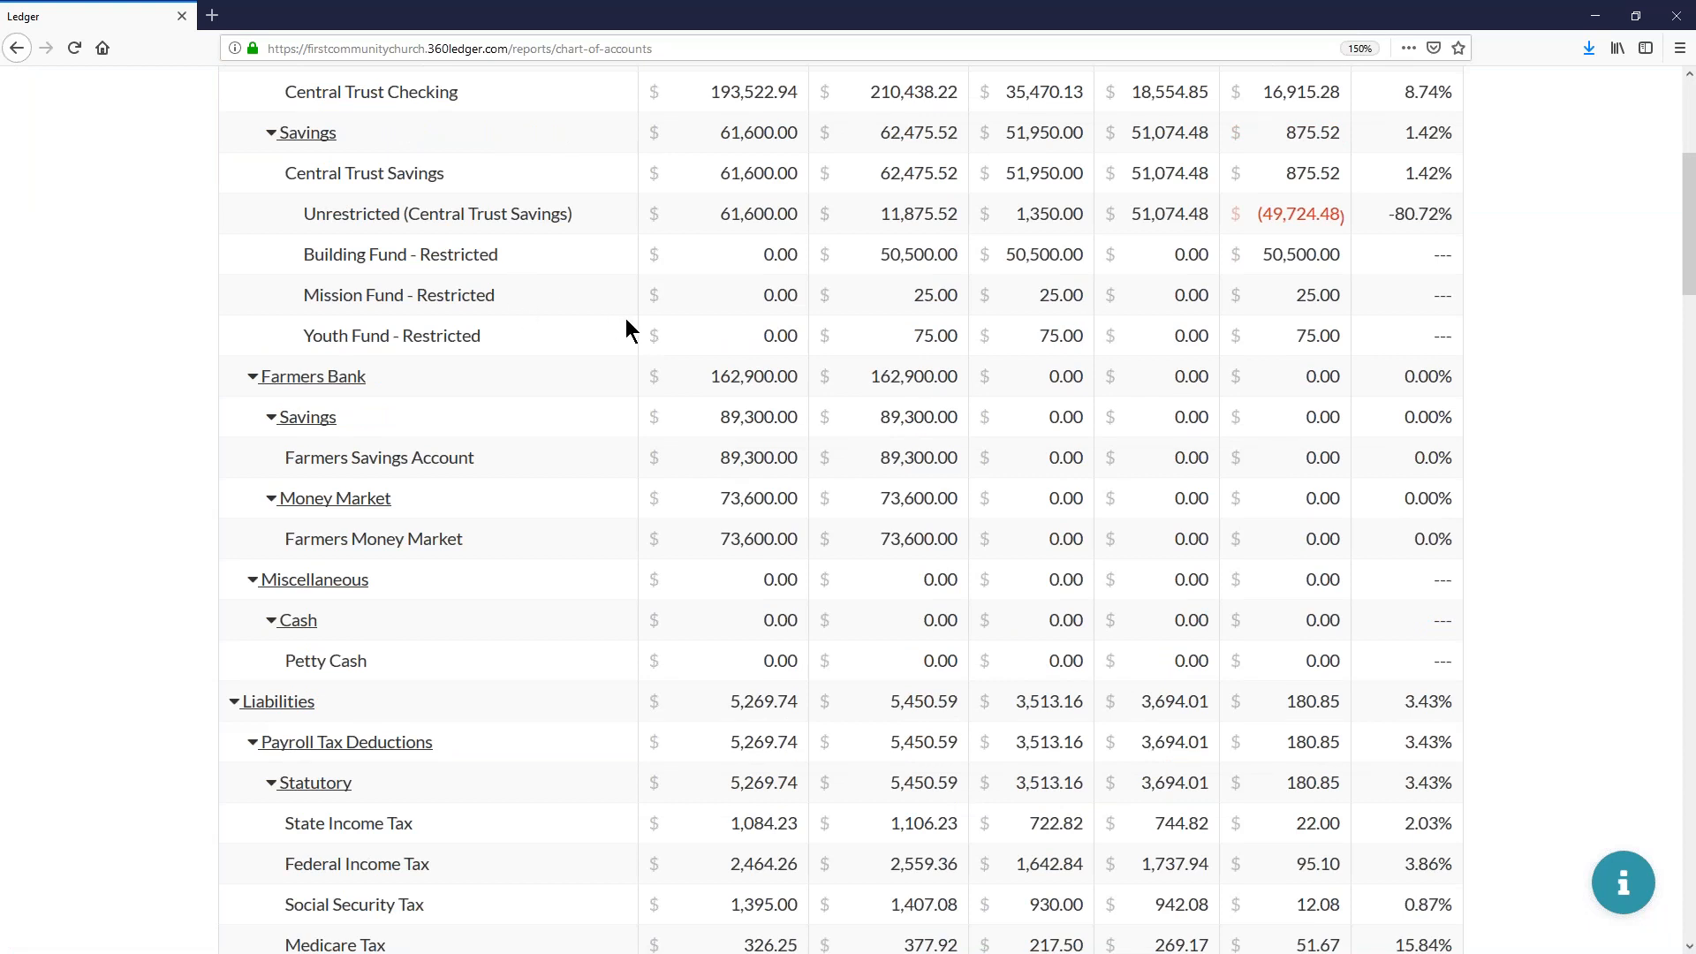
scroll(626, 321, "down", 8)
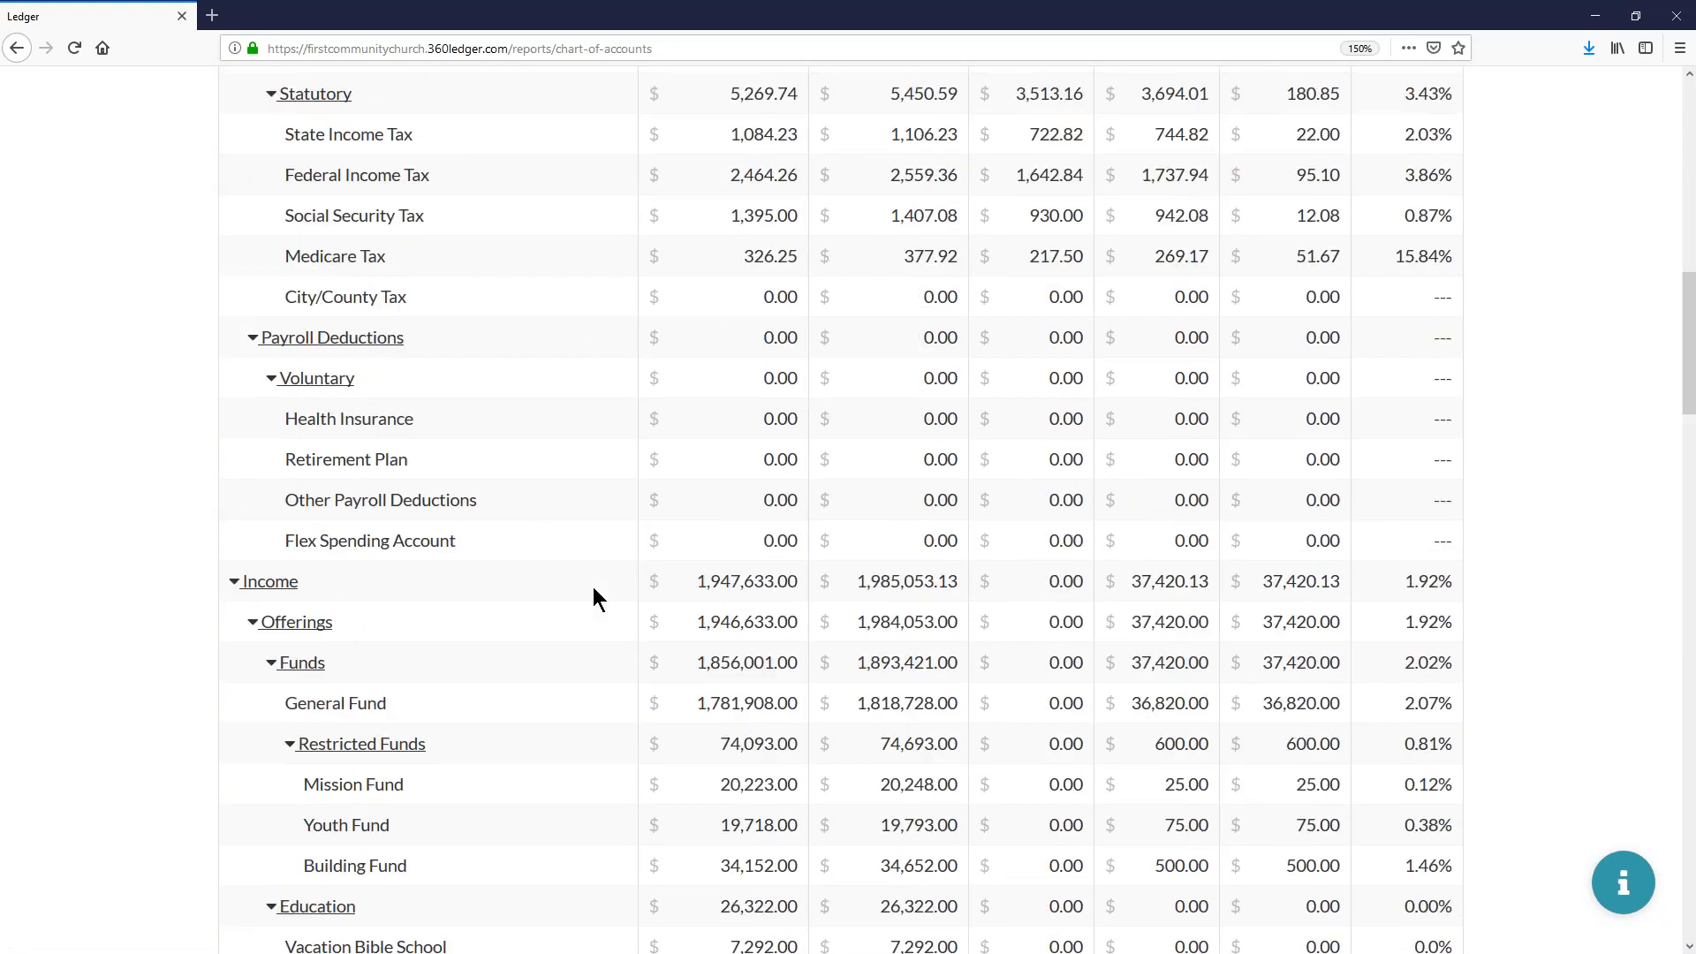
scroll(592, 586, "down", 16)
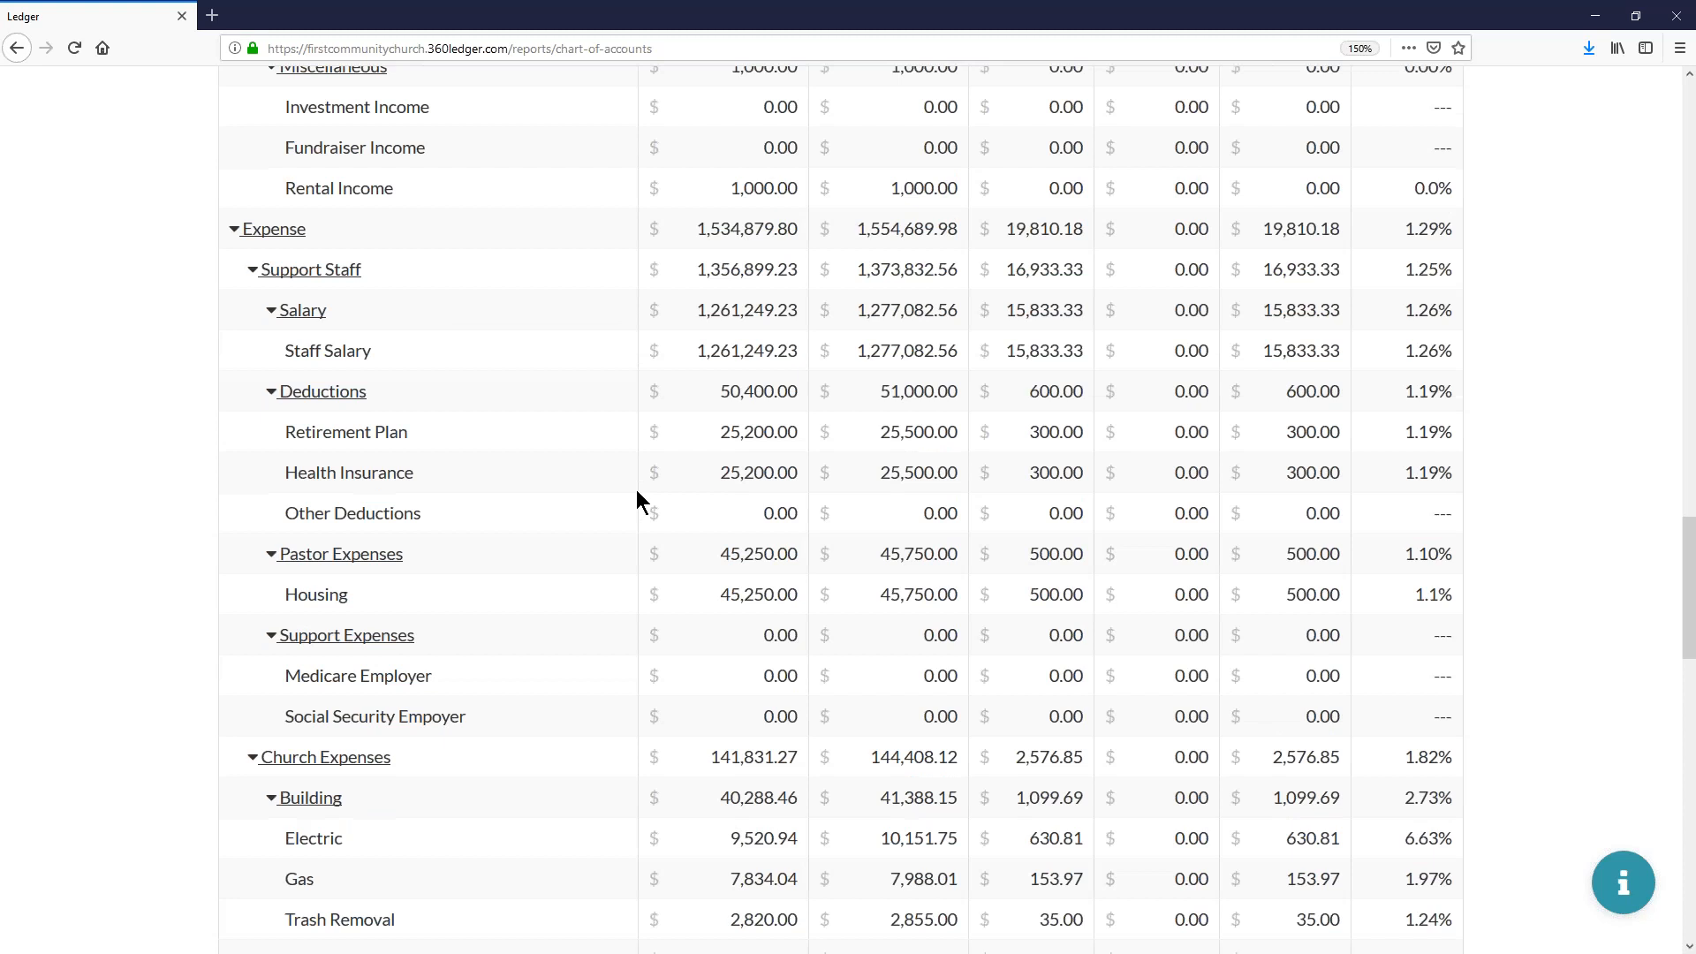
scroll(637, 491, "down", 4)
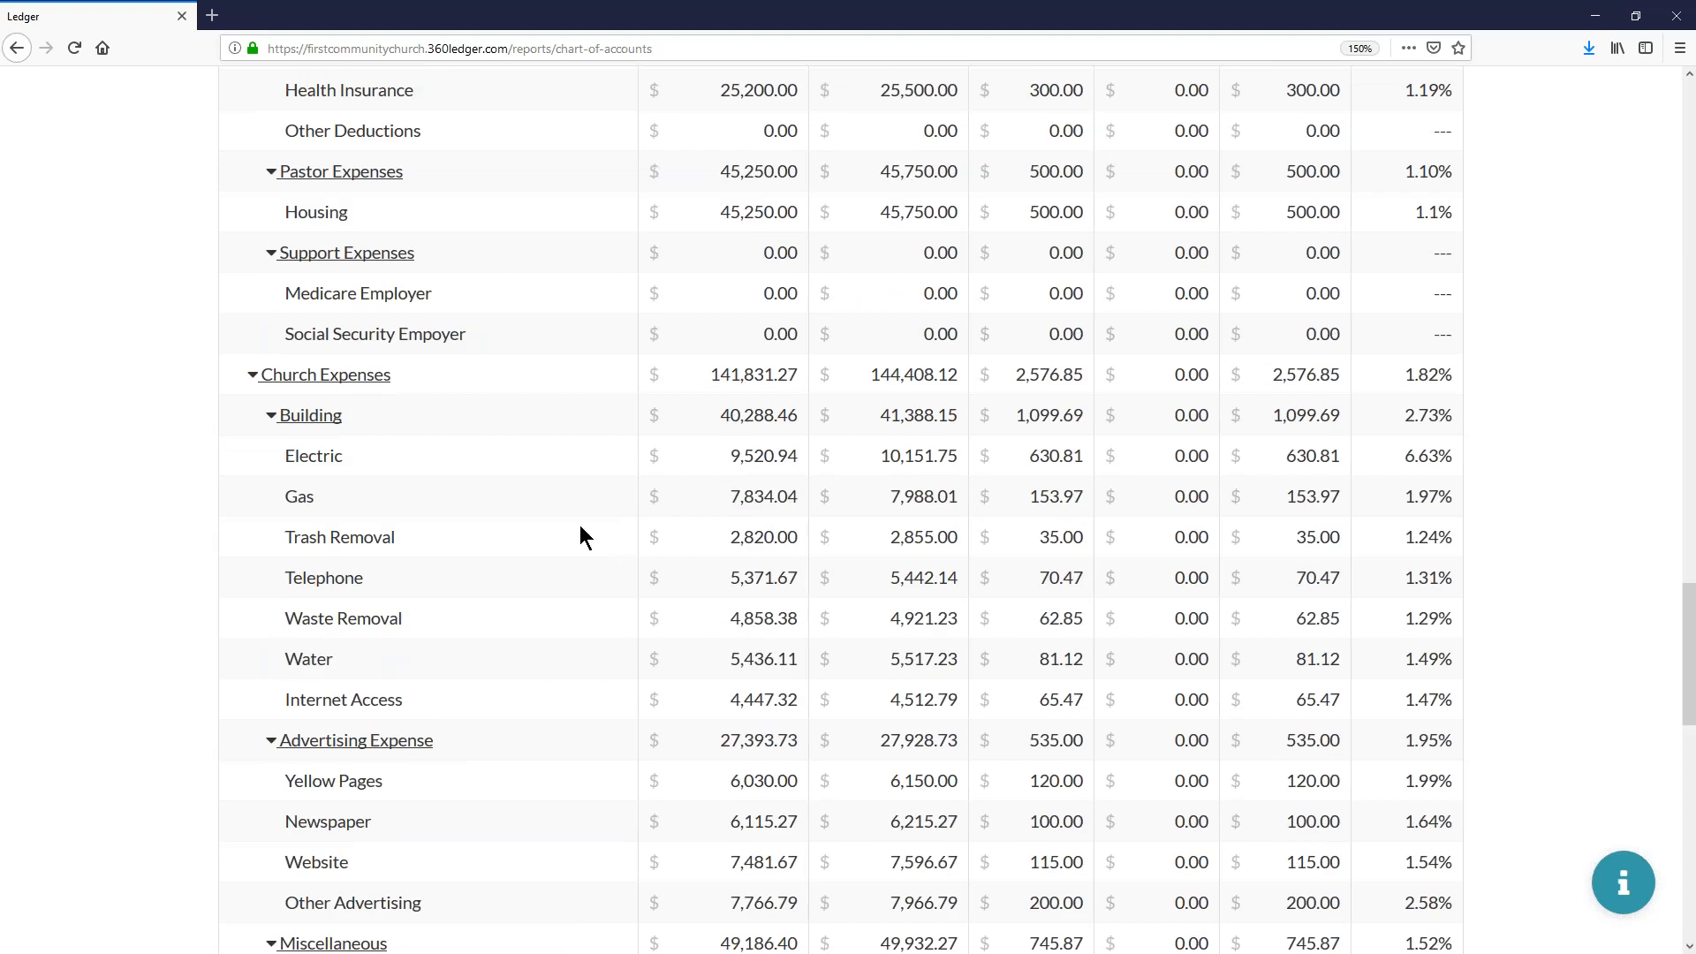
scroll(580, 524, "up", 15)
scroll(580, 525, "up", 18)
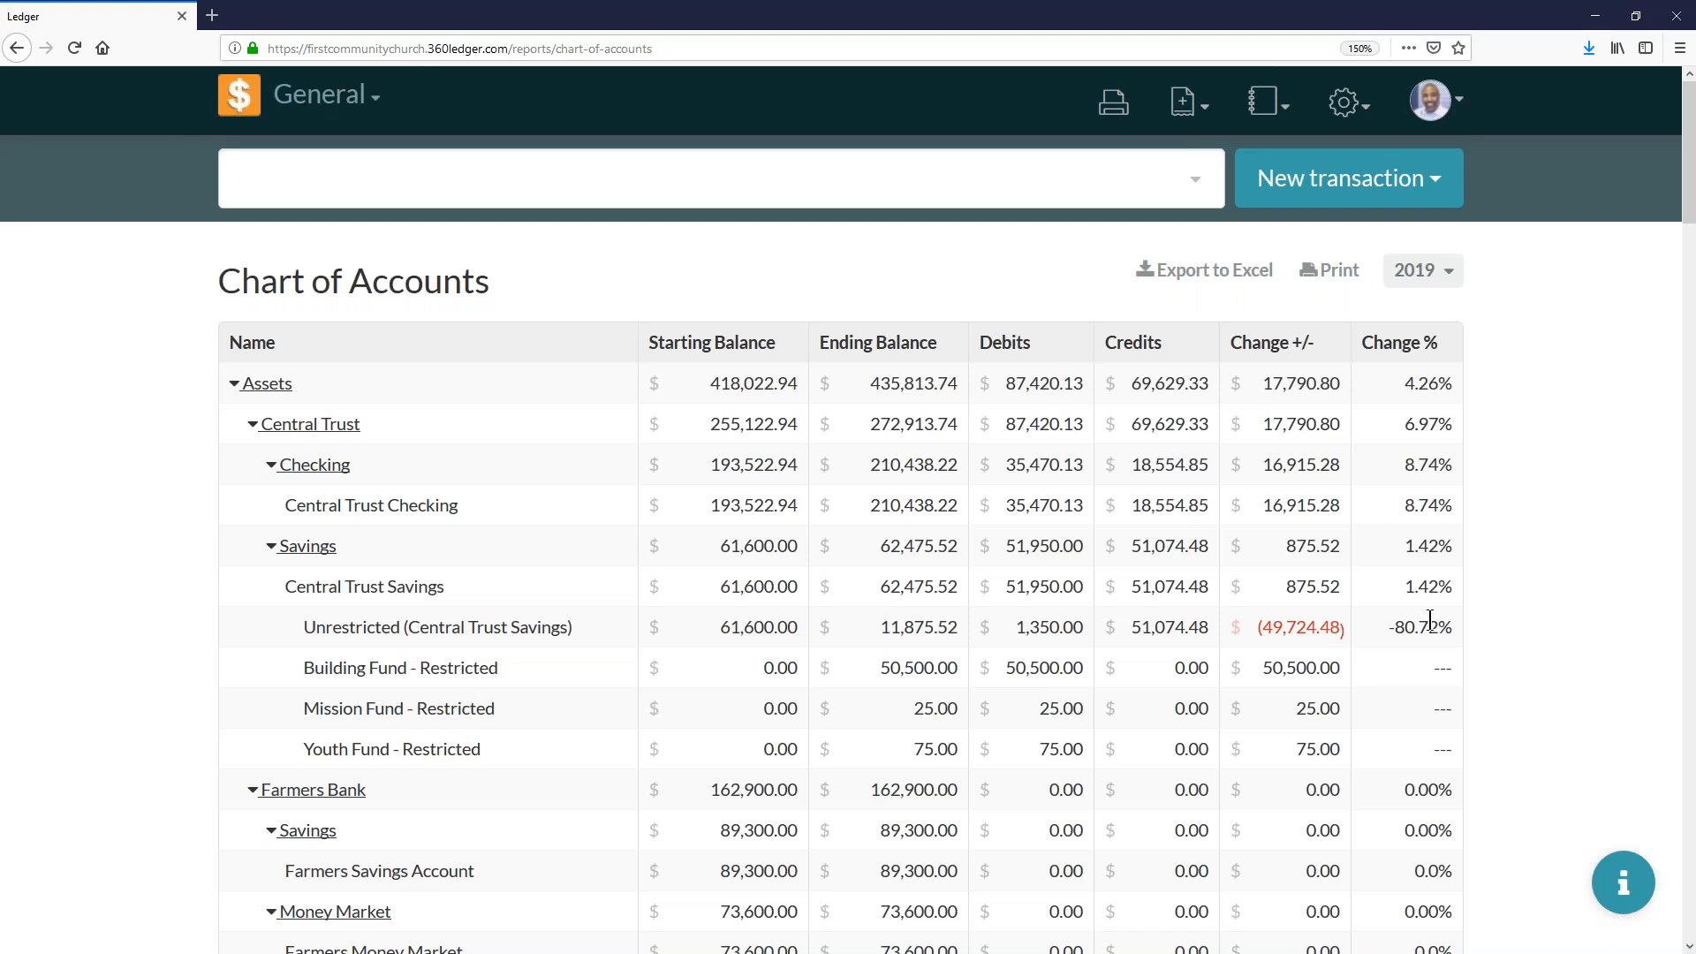
- View the Budgets settings page, then open the Payees list
left_click(1339, 111)
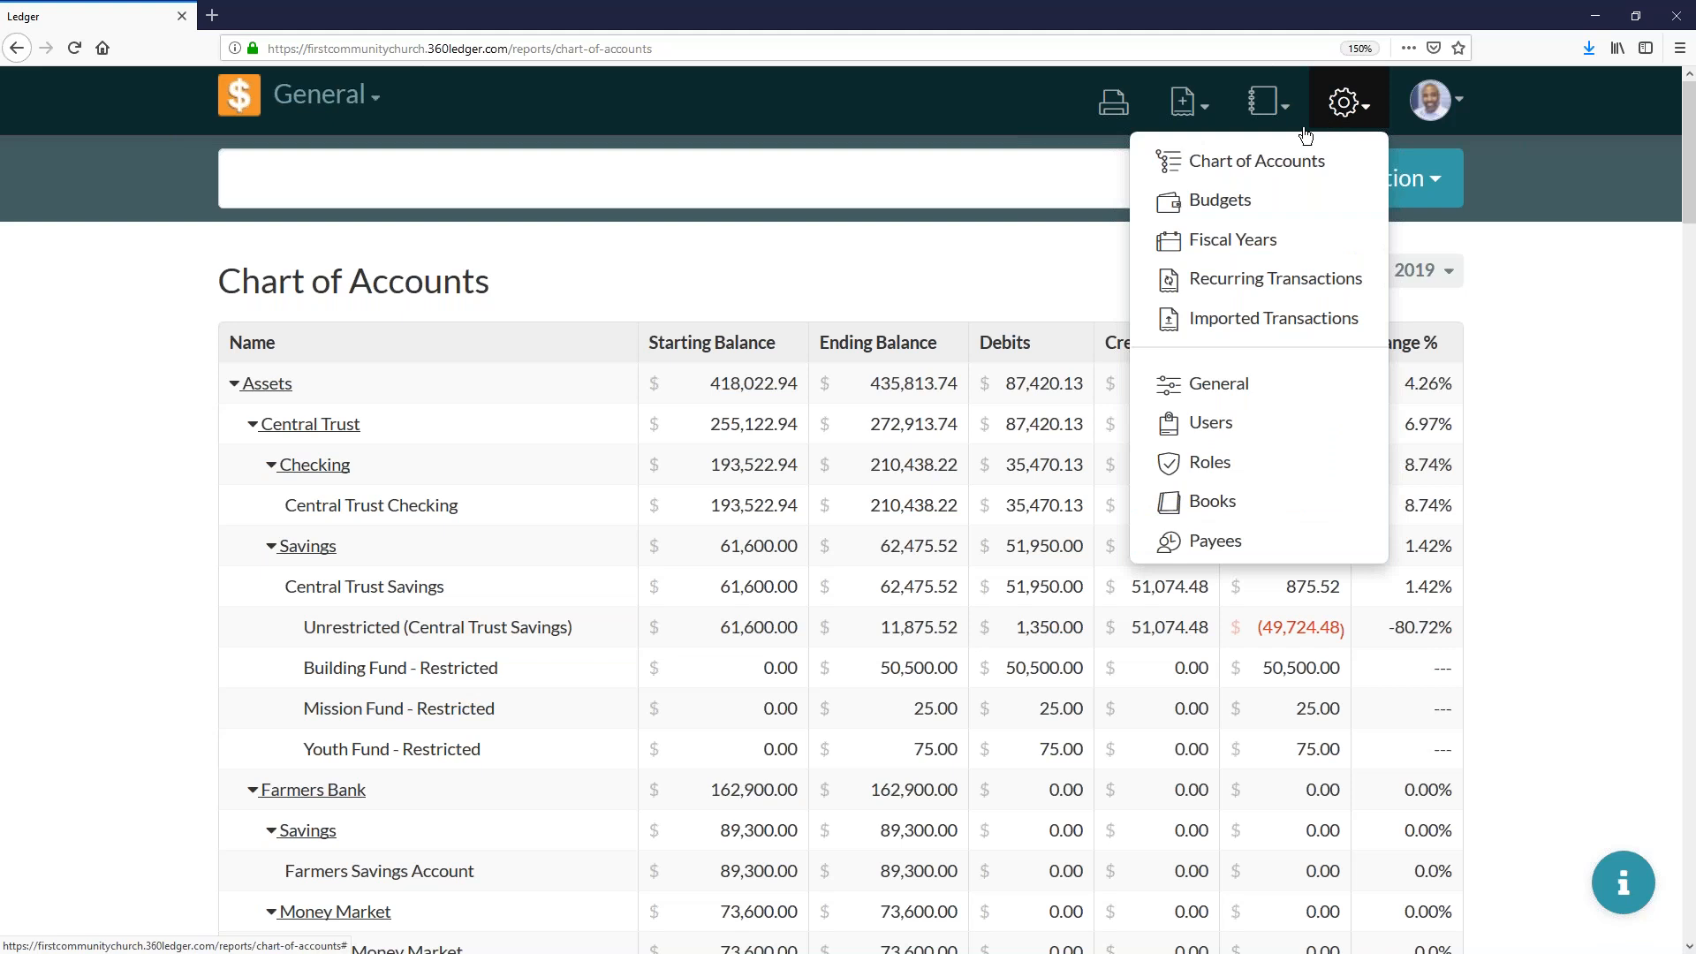
left_click(1261, 206)
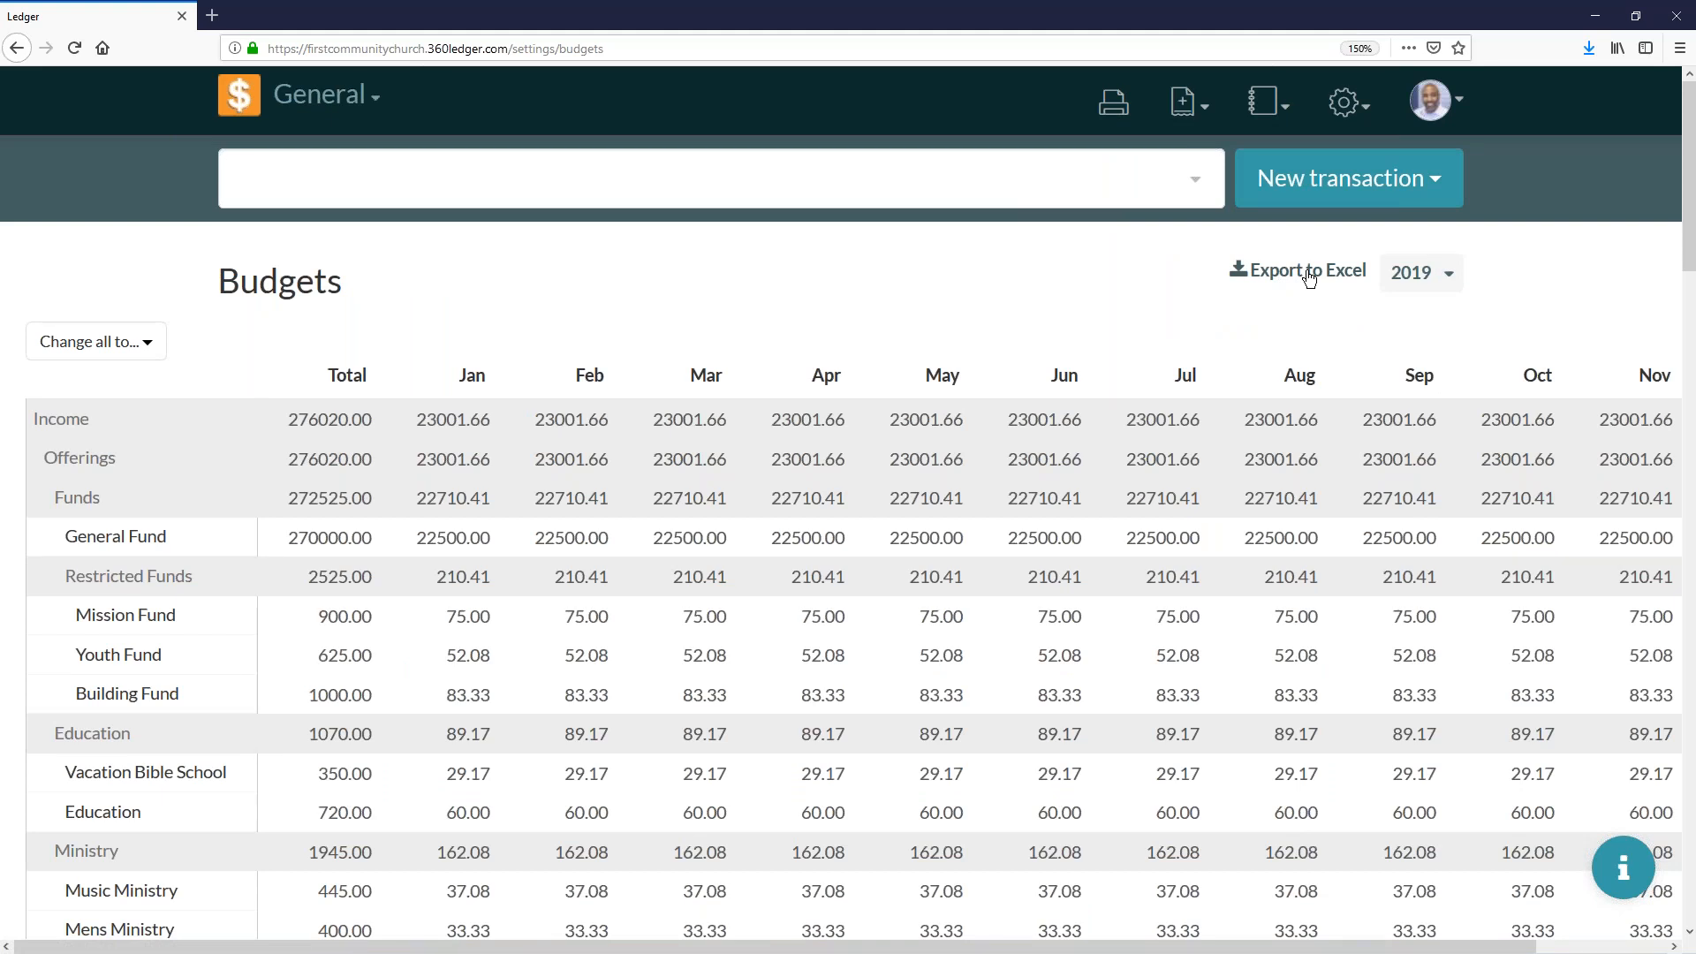
left_click(1344, 104)
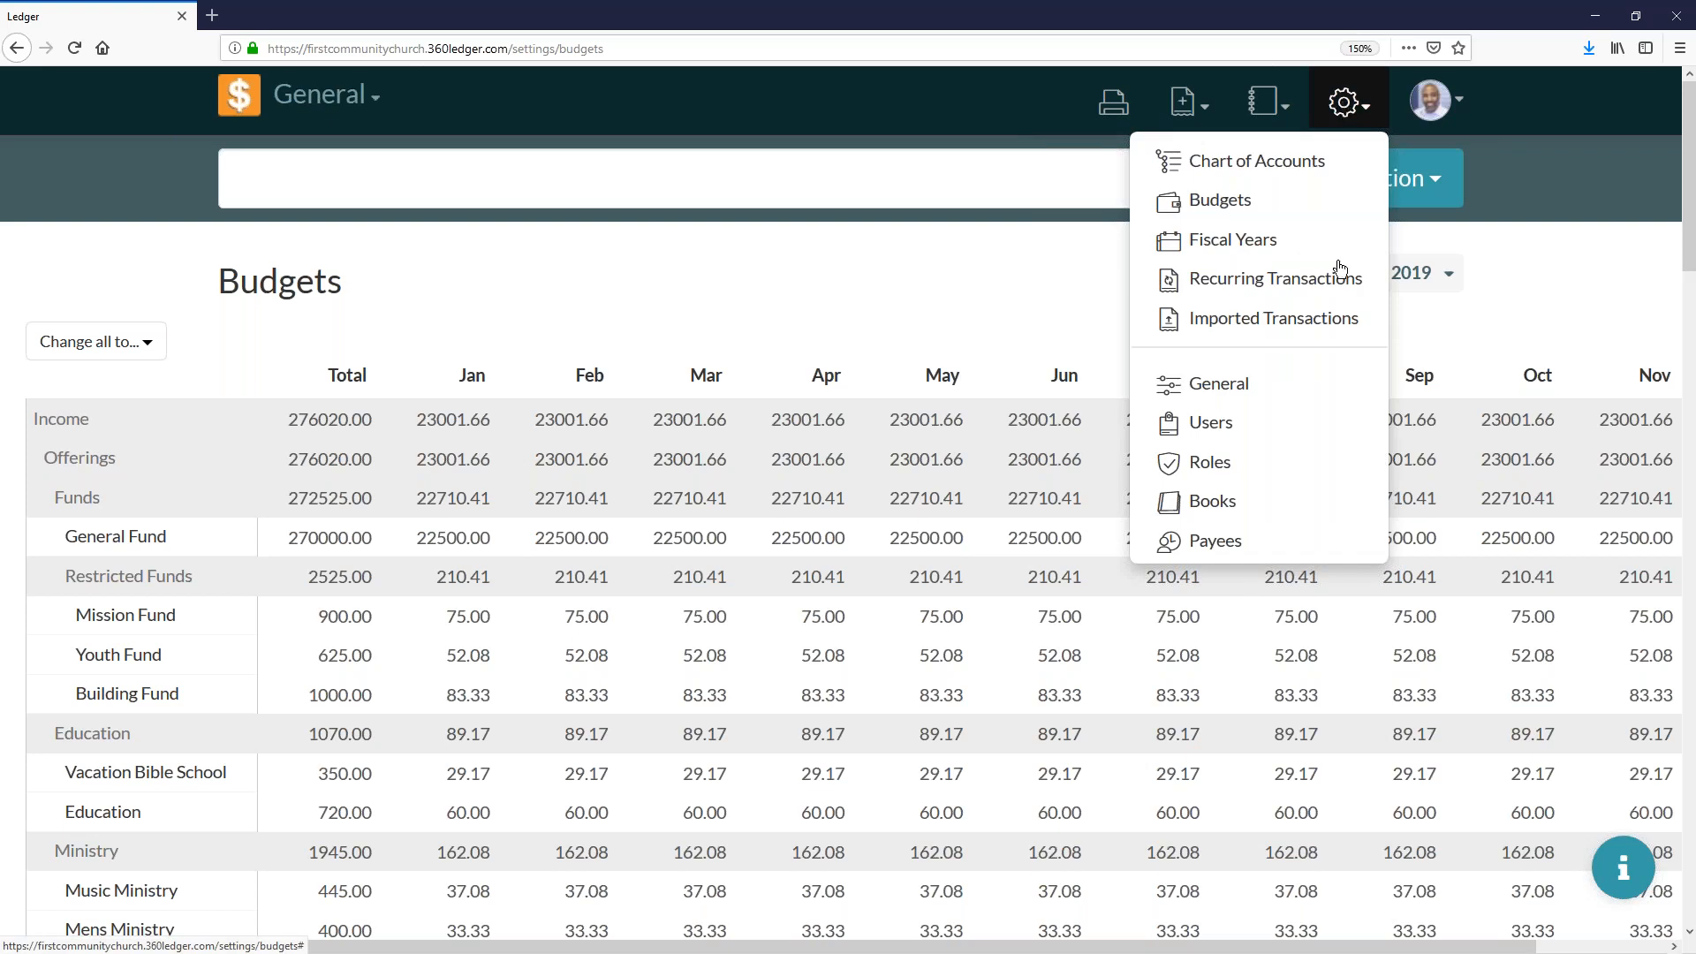
left_click(1232, 541)
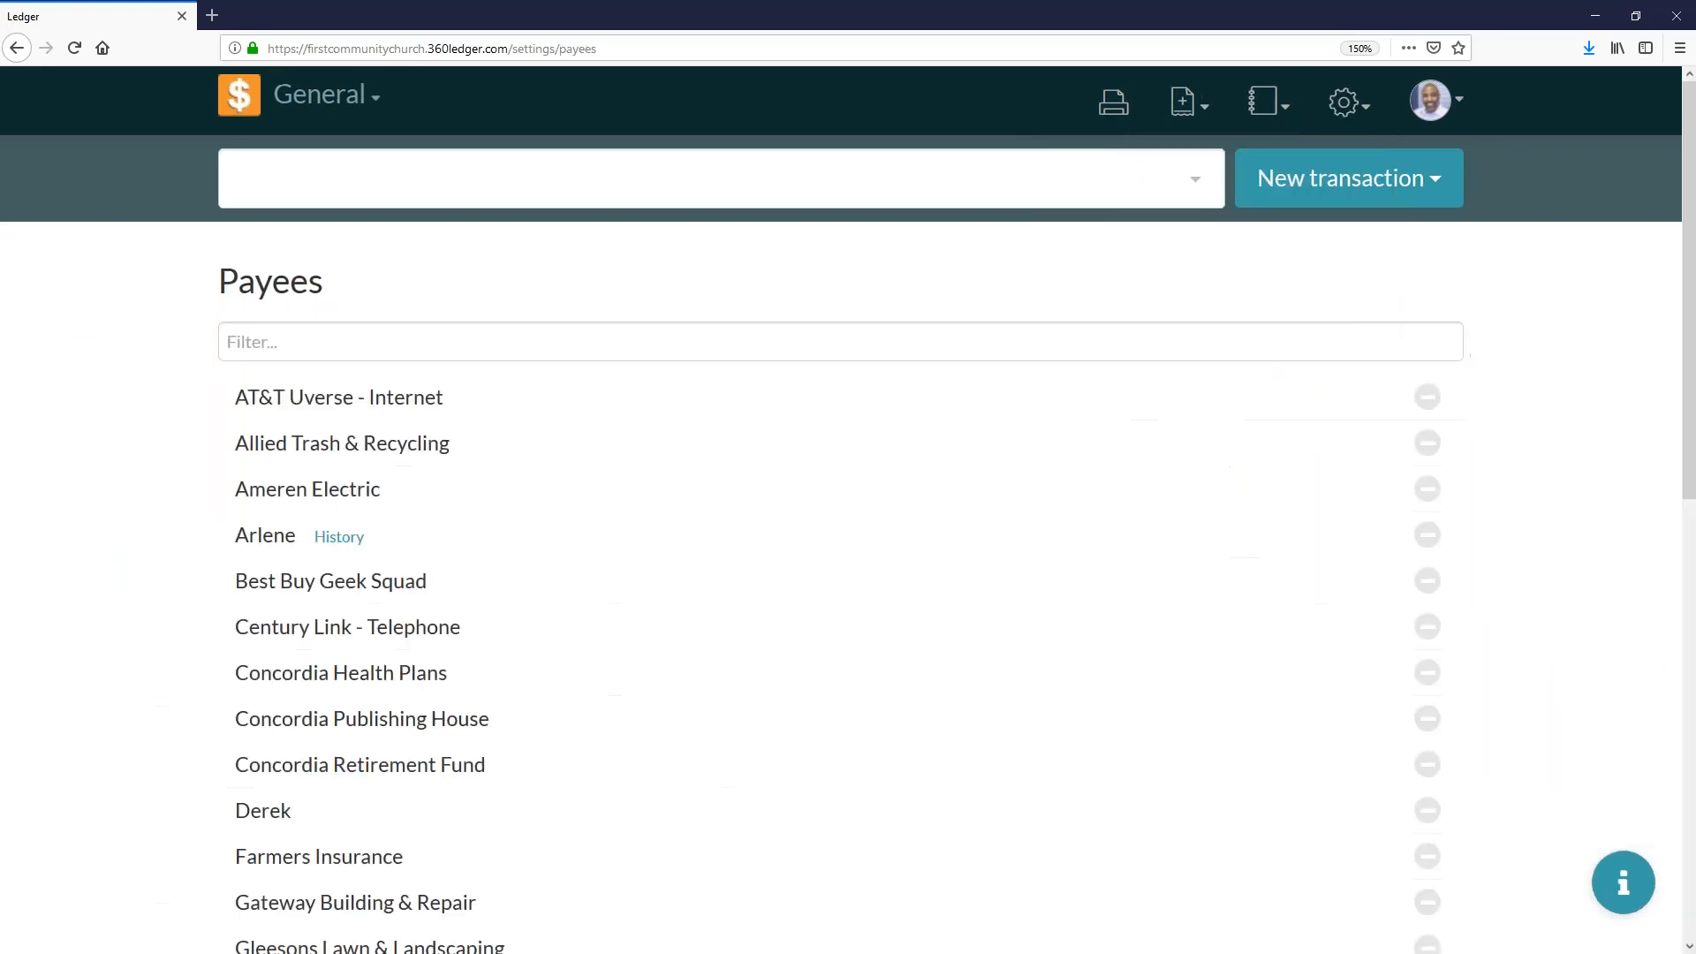
- Filter the payees by "amer" and open the history of Ameren Electric
left_click(330, 328)
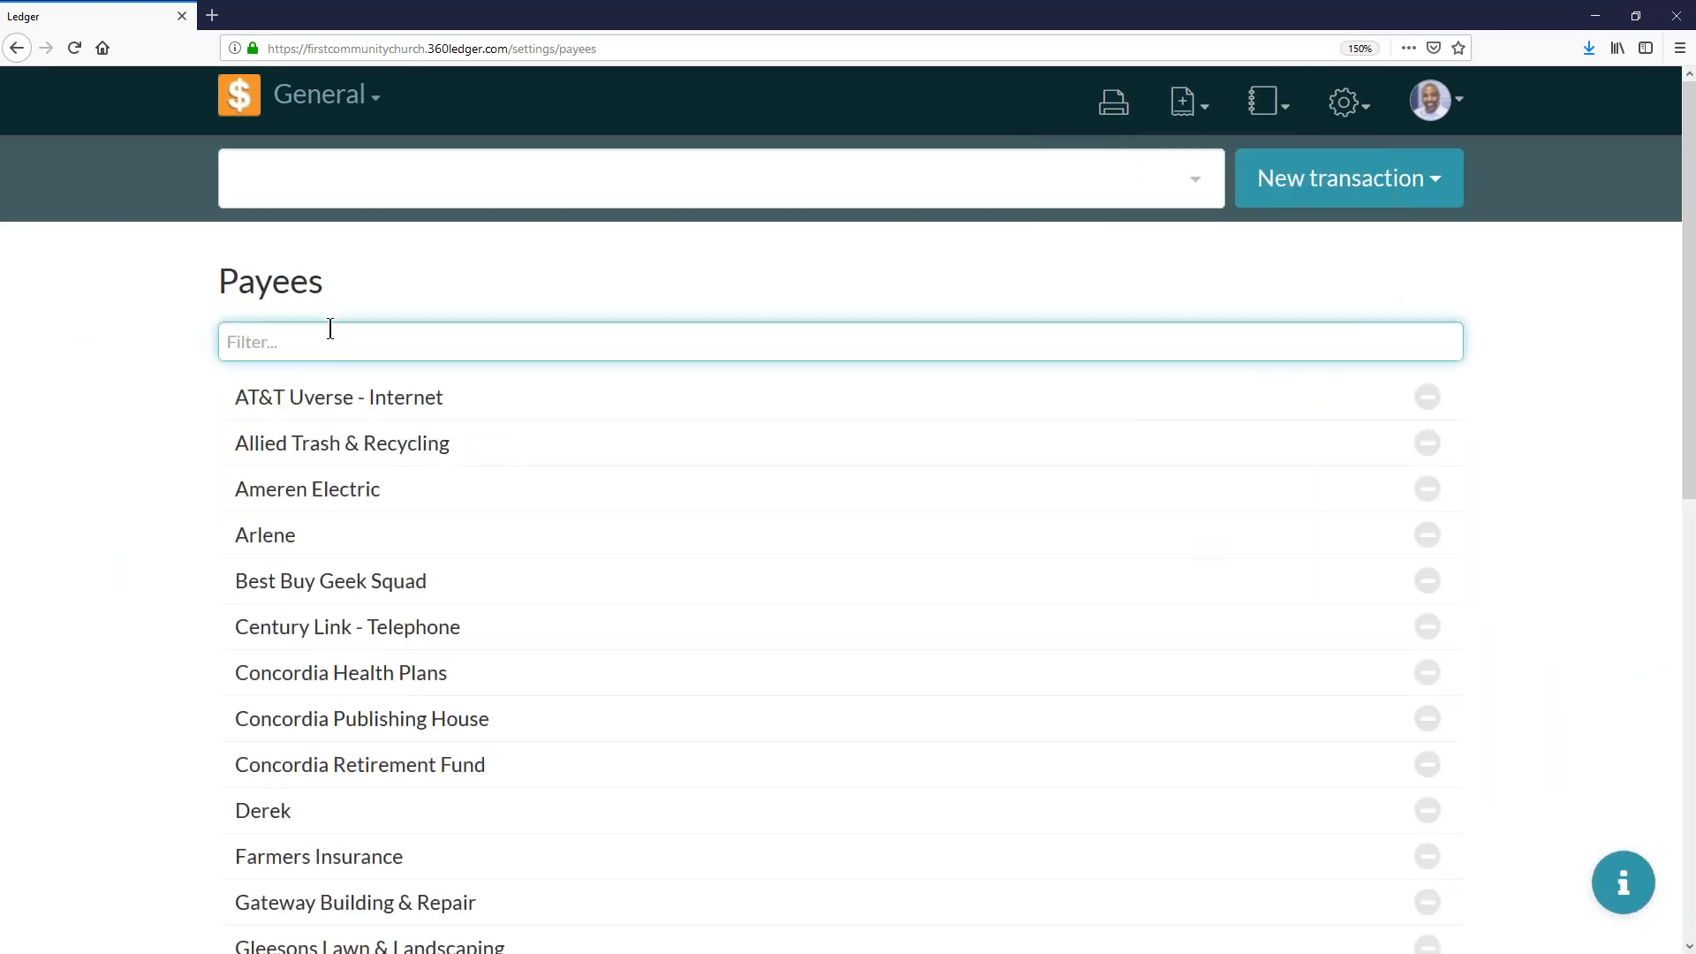
type("amer")
mouse_move(341, 403)
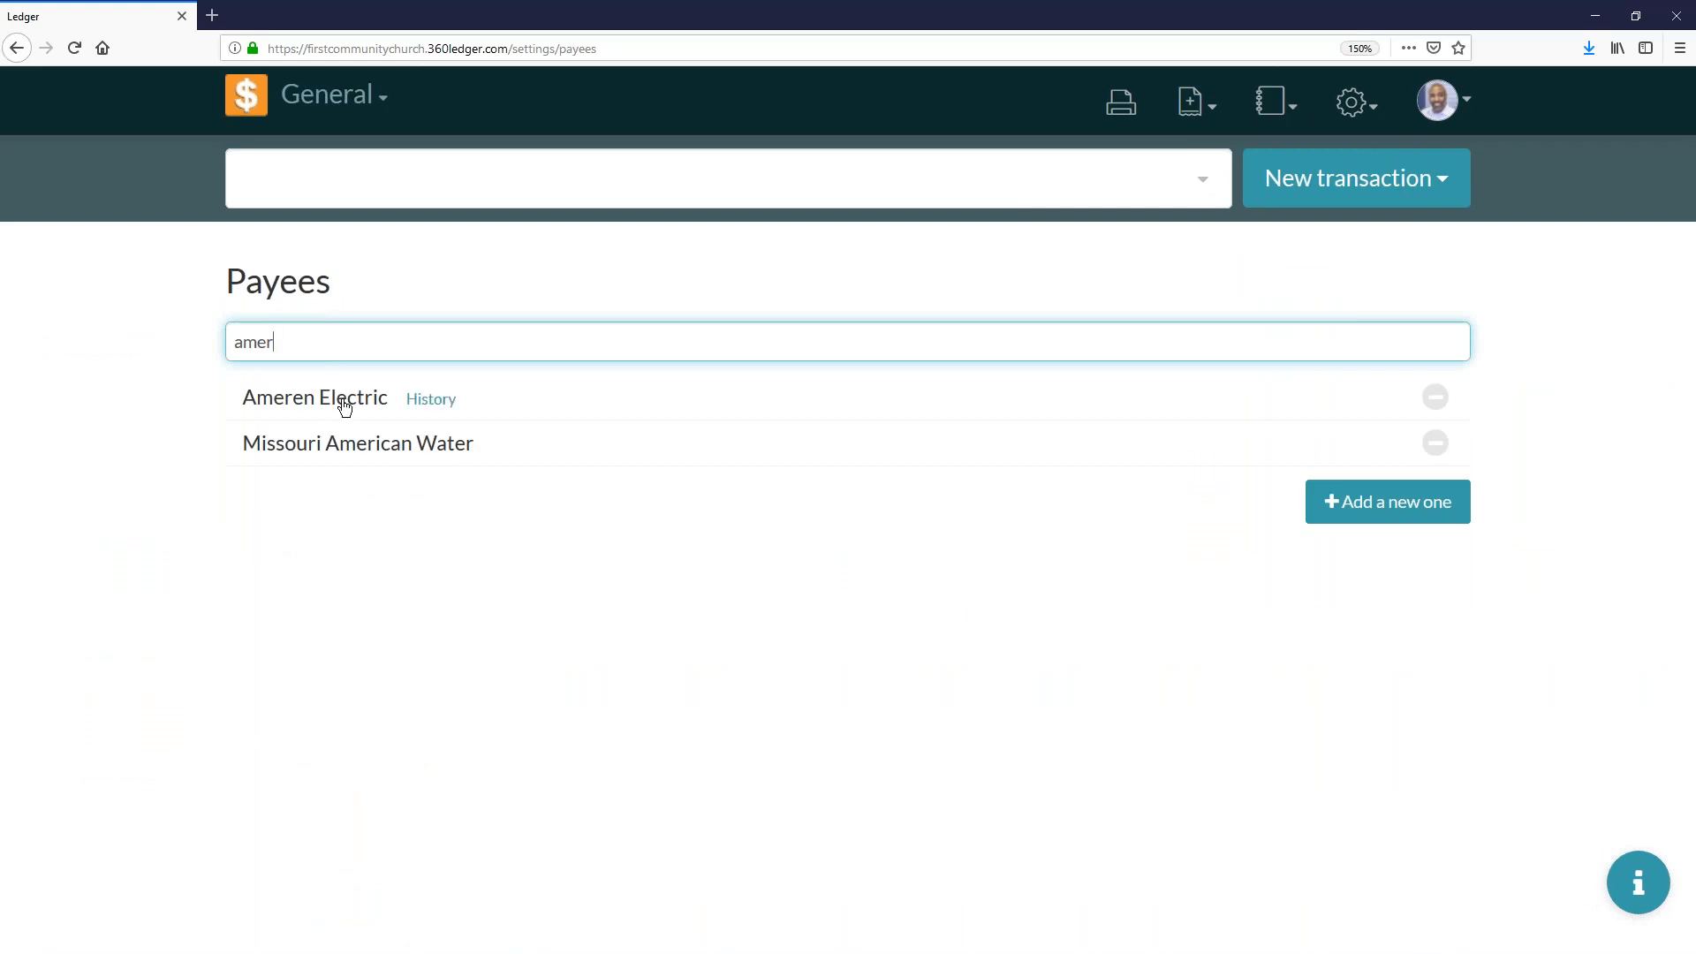
left_click(427, 403)
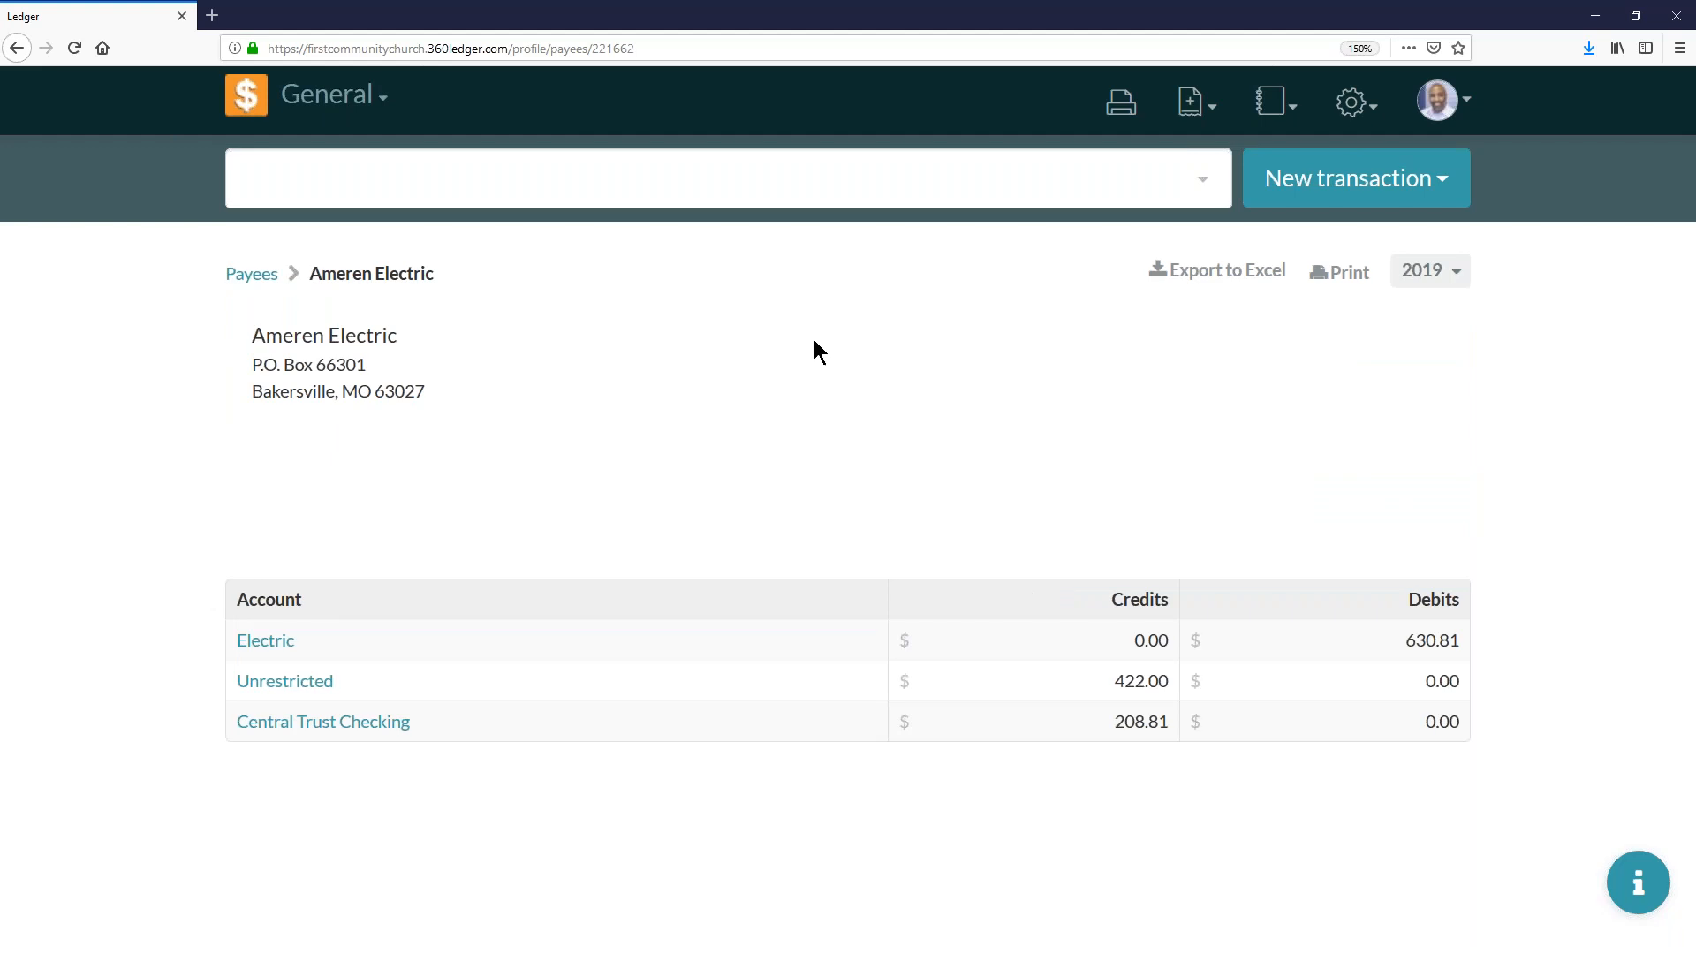
- Limit the Ameren Electric payee history to January 2019
left_click(1421, 273)
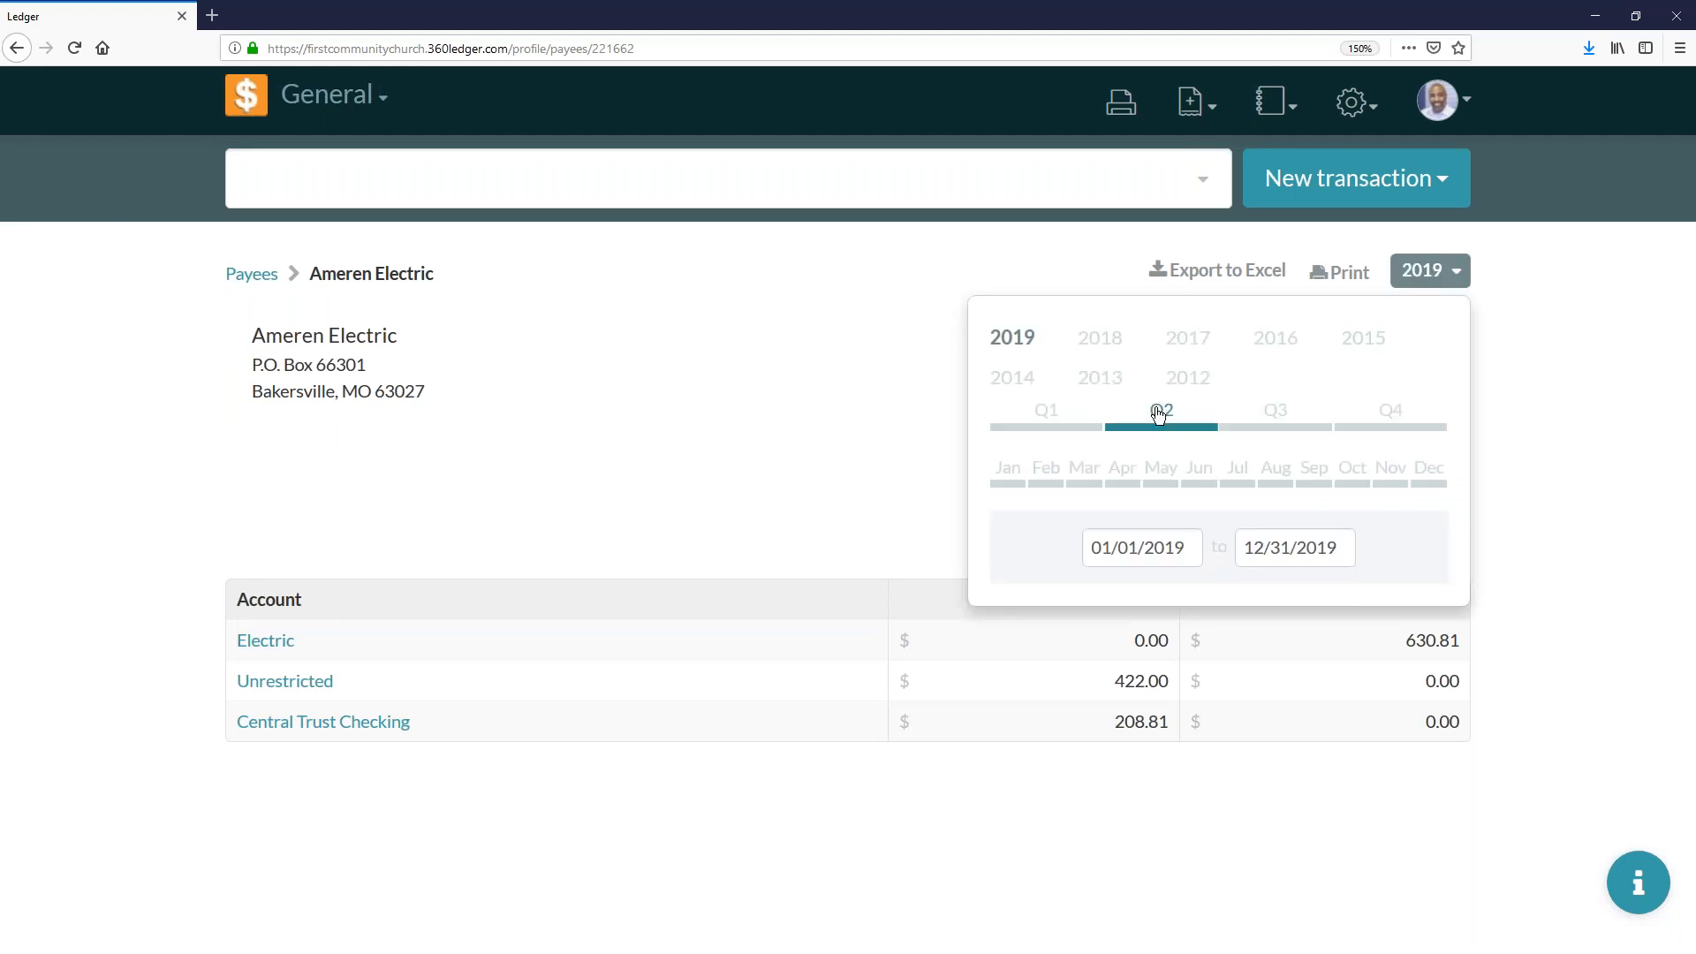
left_click(1007, 473)
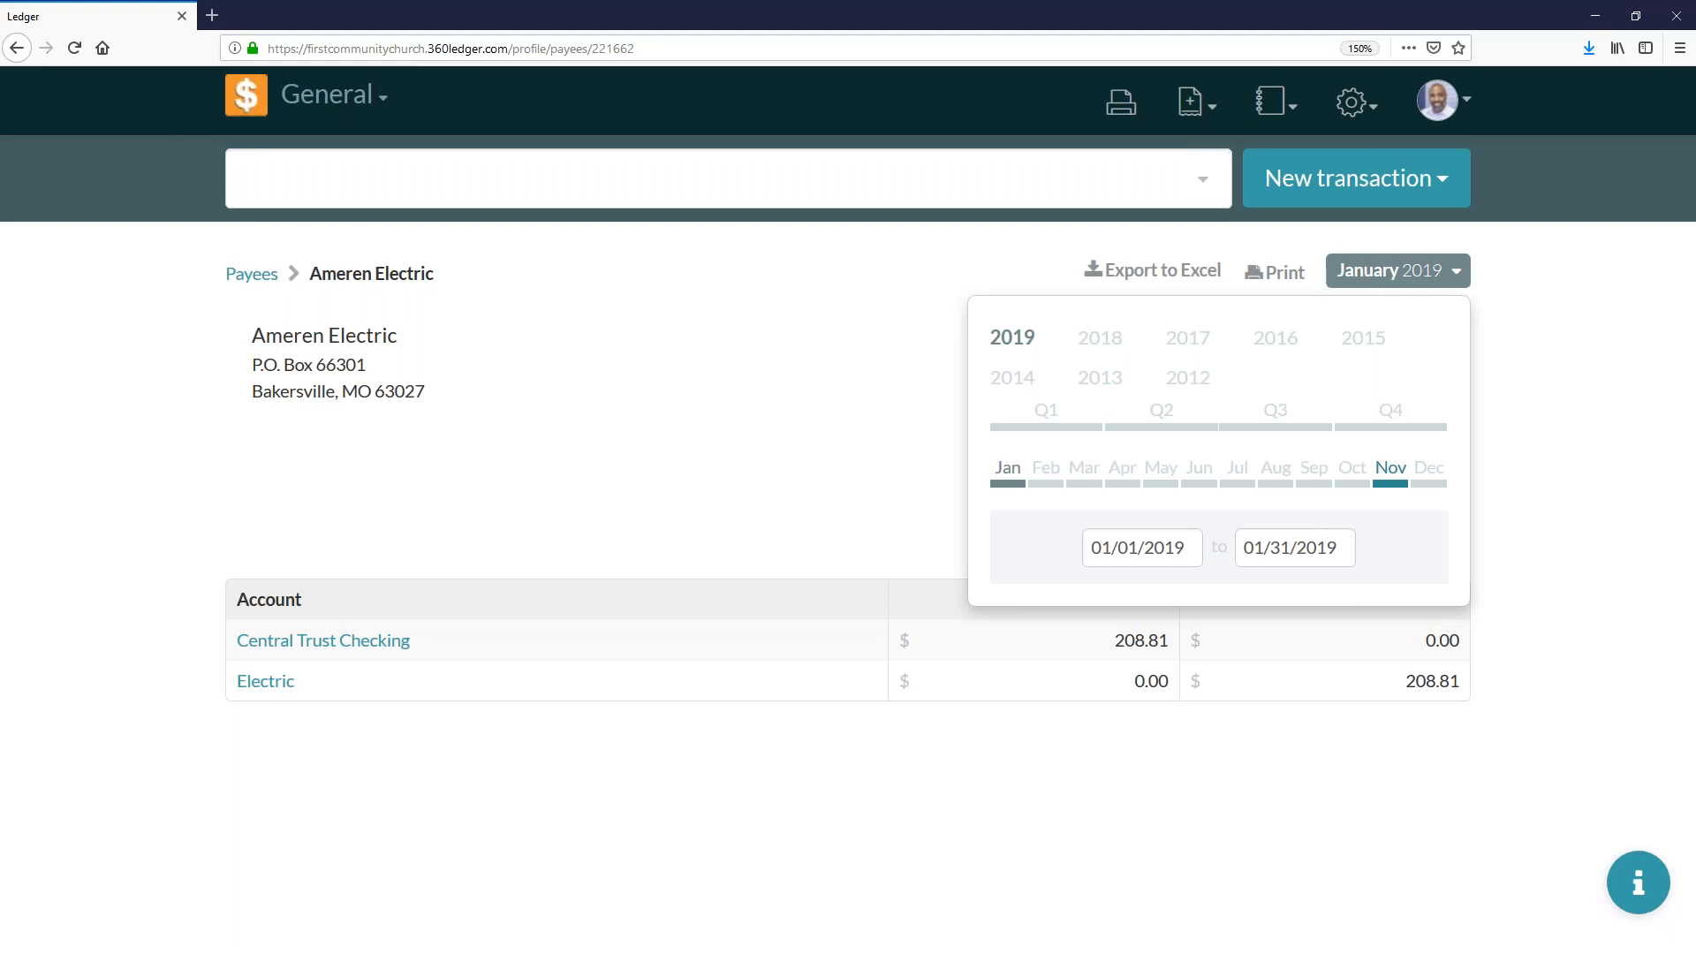
left_click(1423, 278)
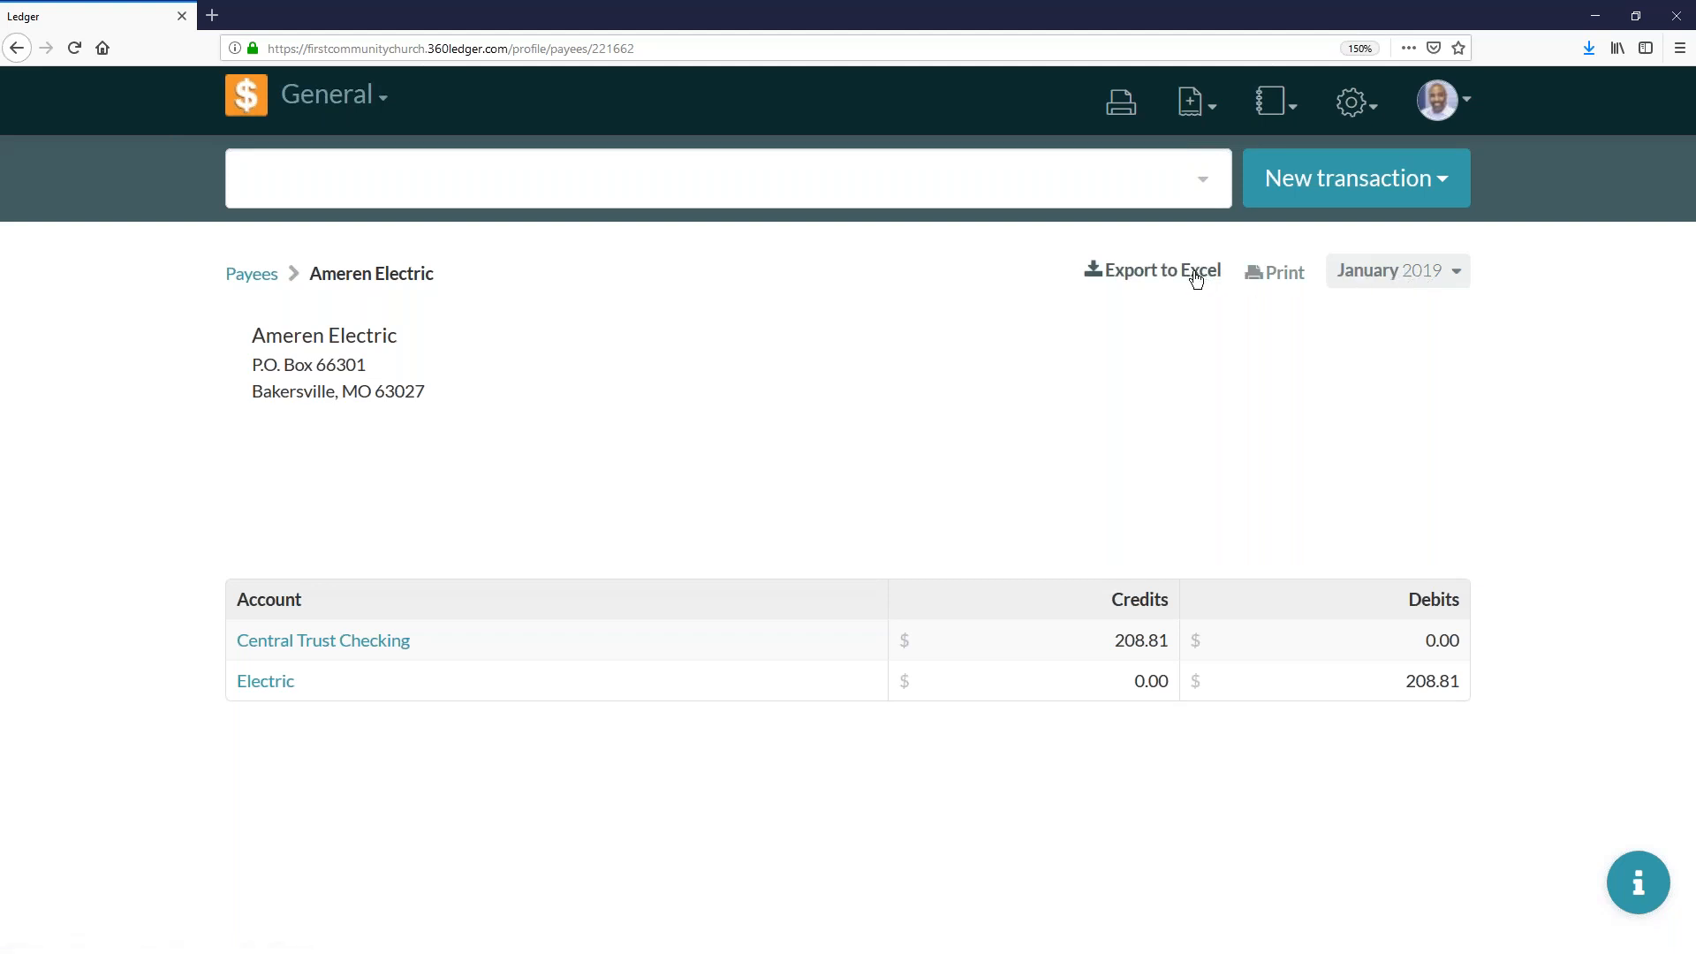
- Return to the home page, search the accounts for "miss" and open Mission Fund - Restricted
left_click(235, 104)
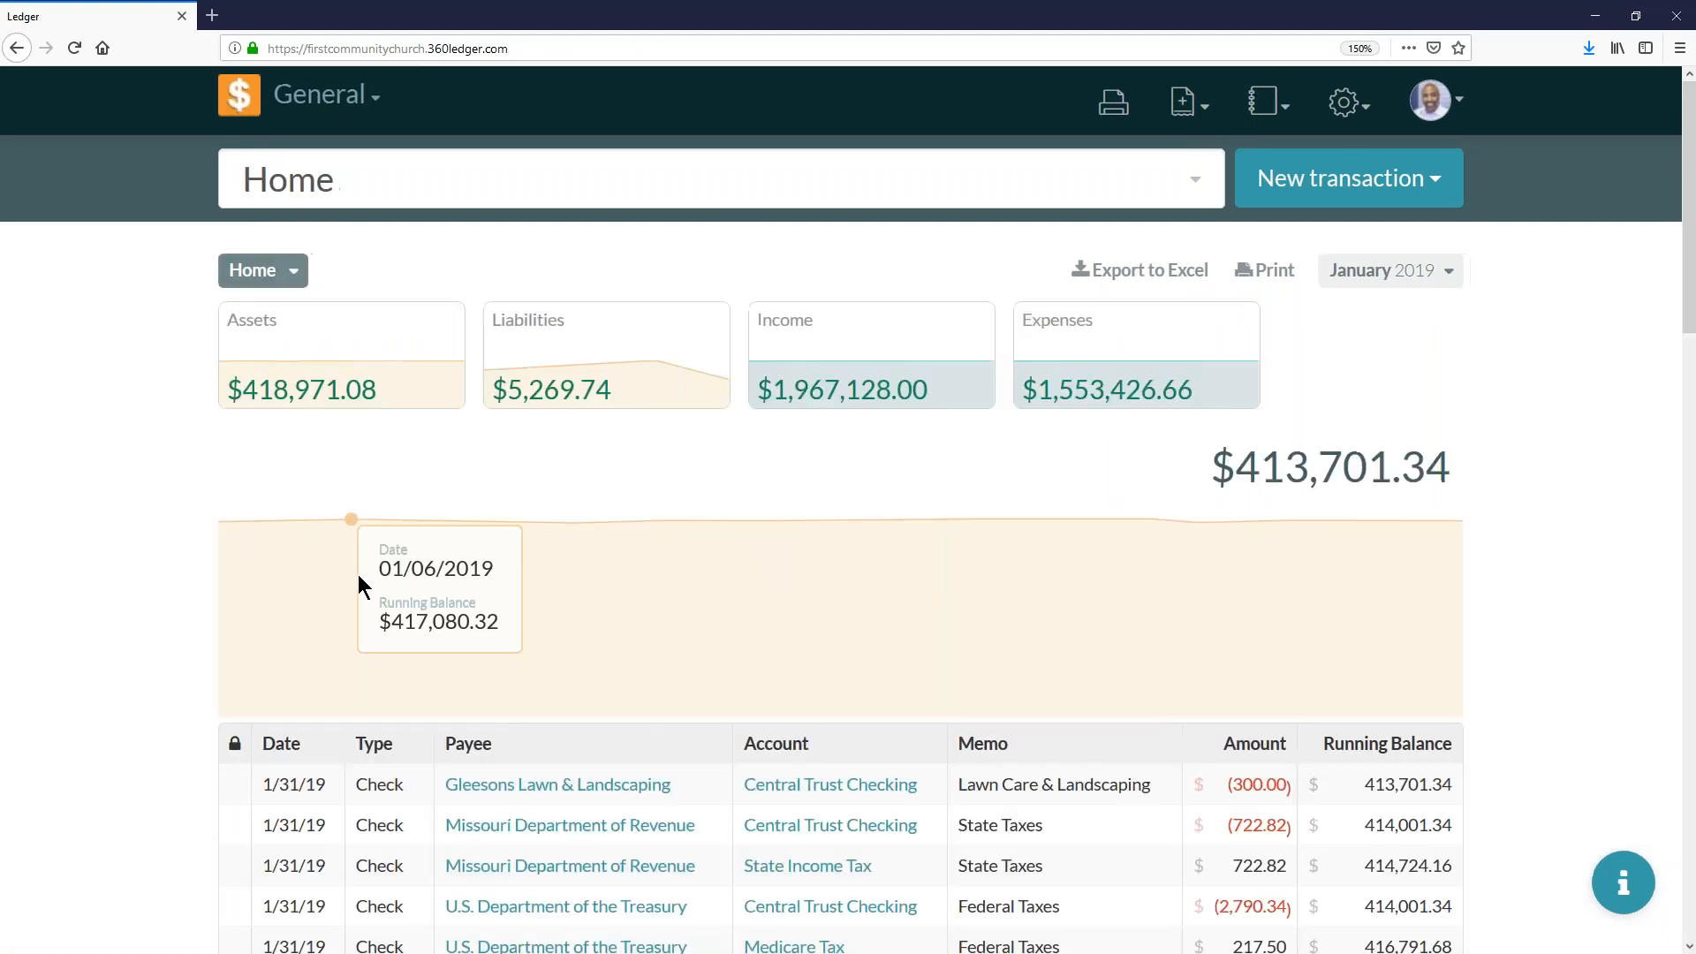
left_click(417, 188)
type("j")
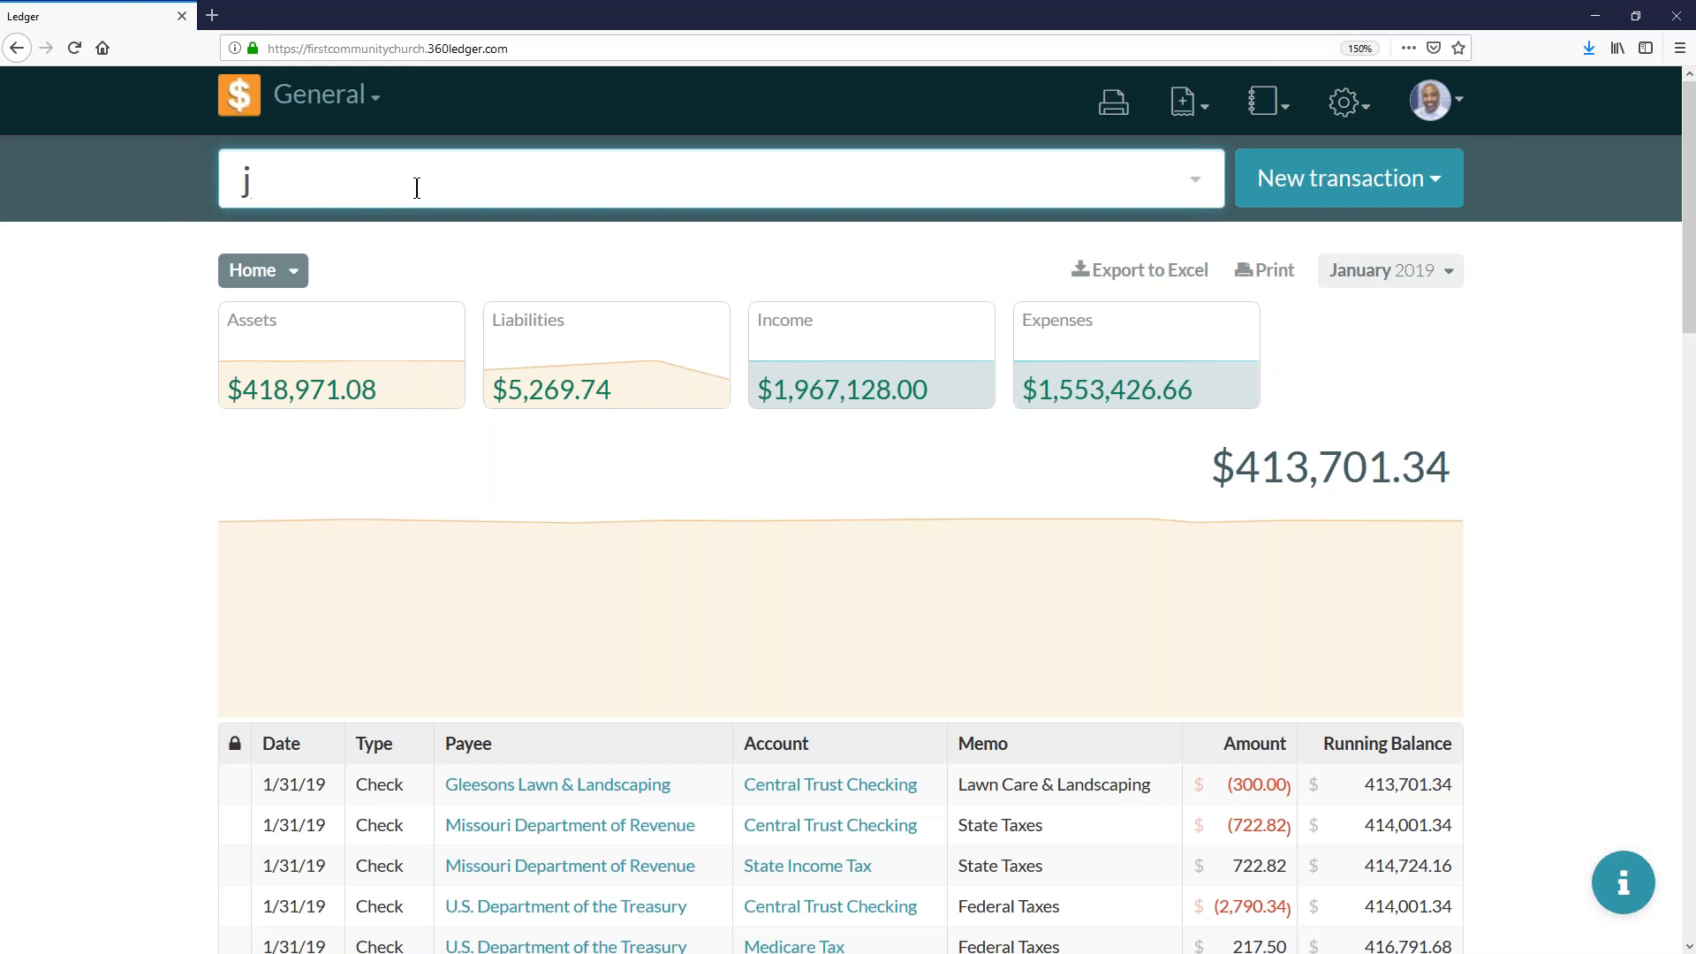
key("BackSpace")
type("miss")
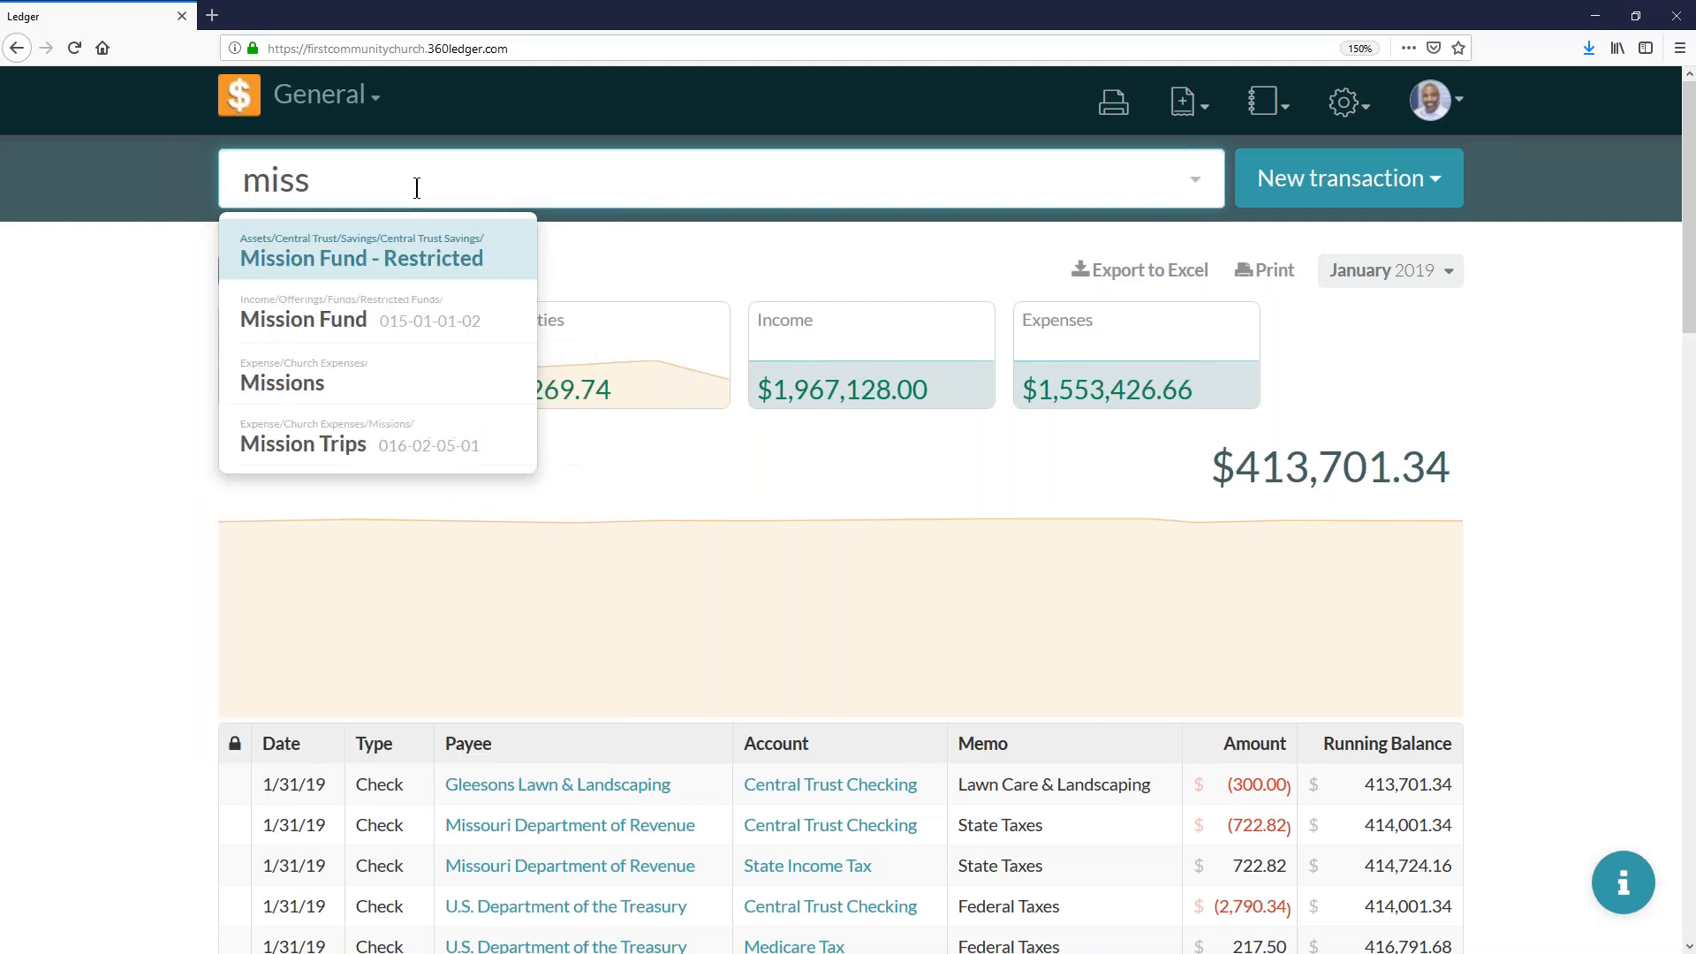
left_click(431, 267)
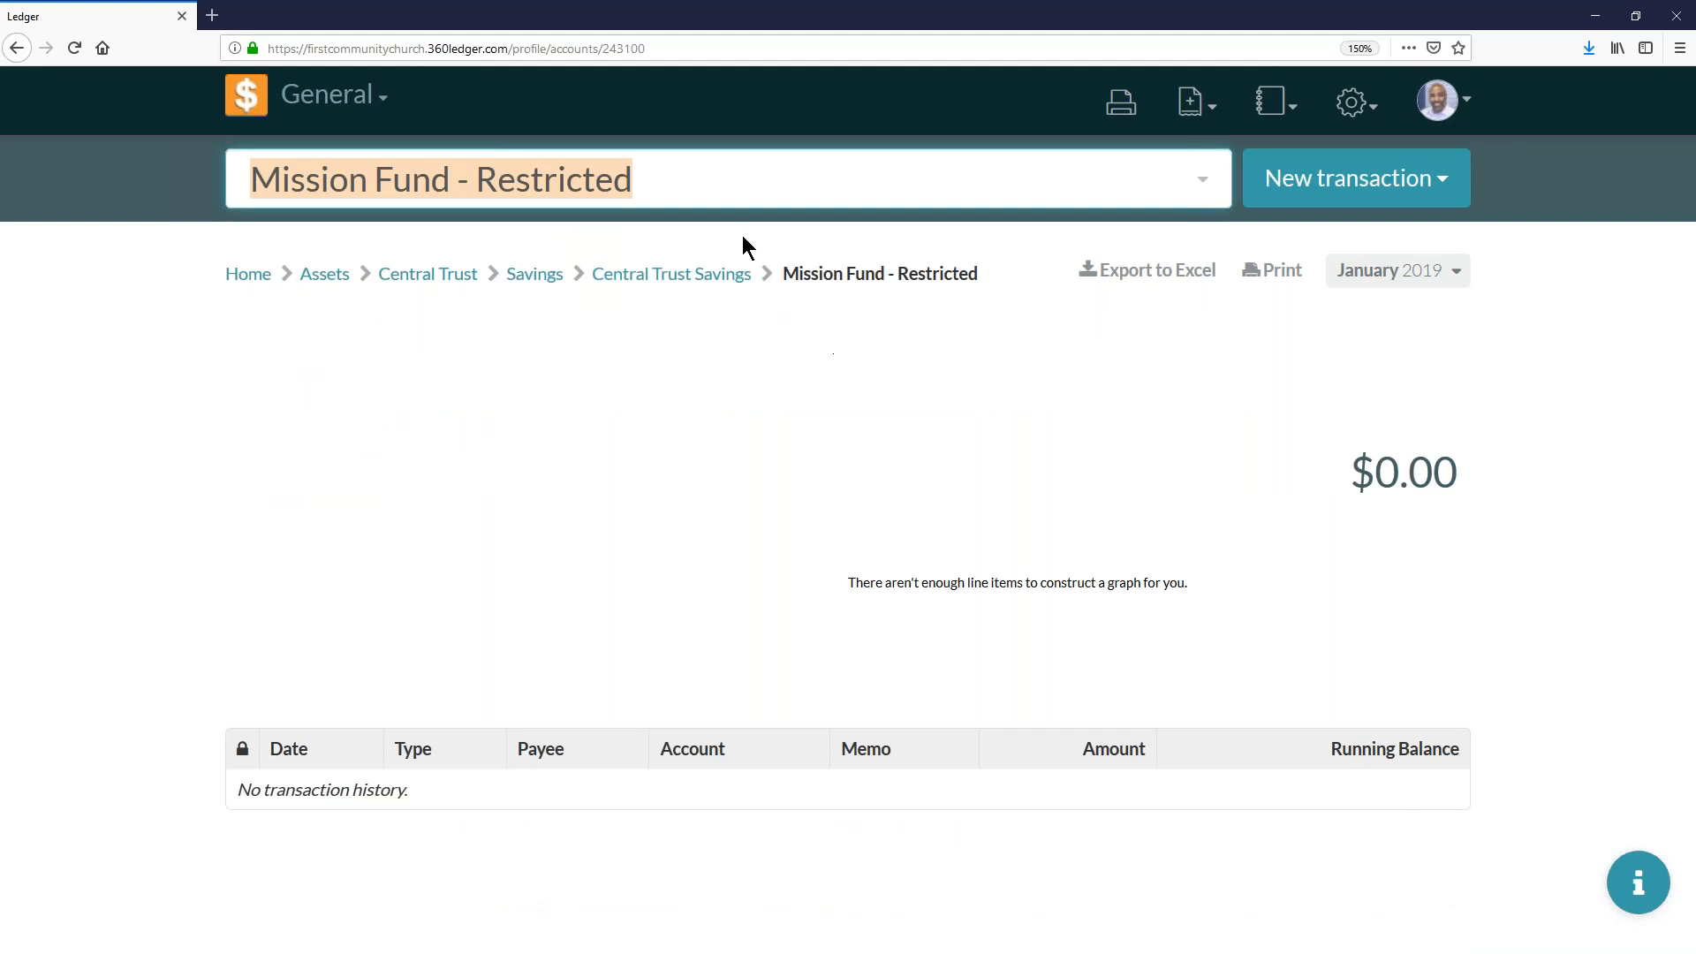
type("youth")
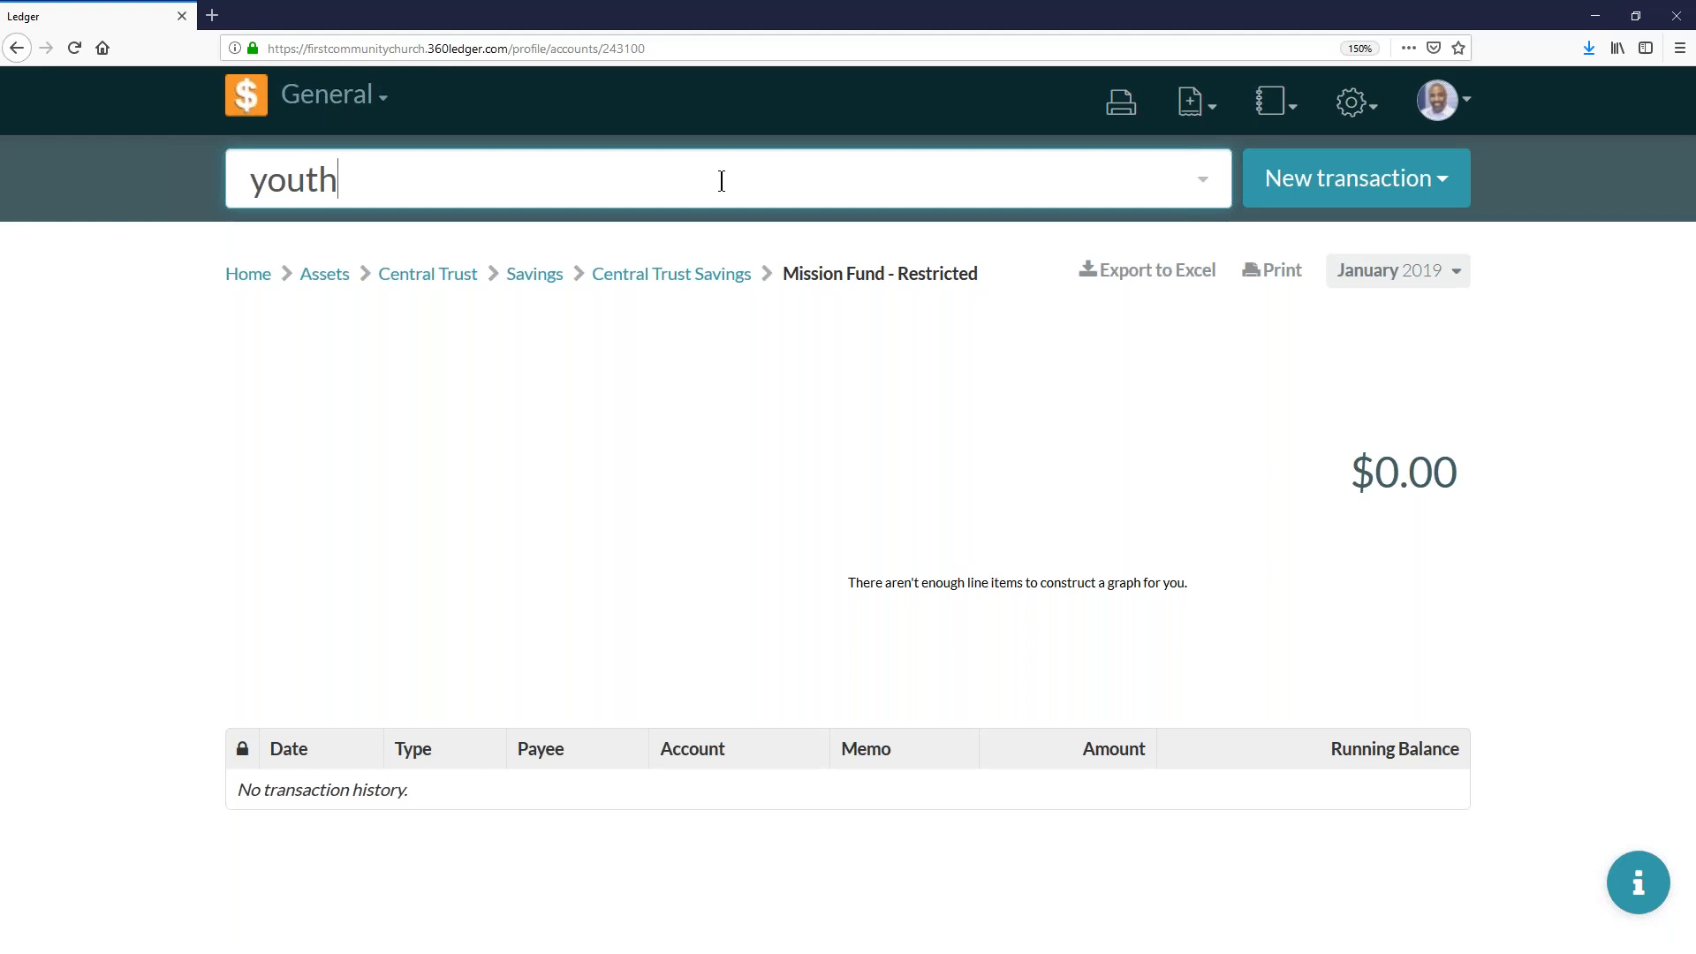
key("ctrl+a")
key("BackSpace")
- From the home page, search for "youth", open Youth Fund - Restricted and show its transactions for all of 2019
left_click(249, 273)
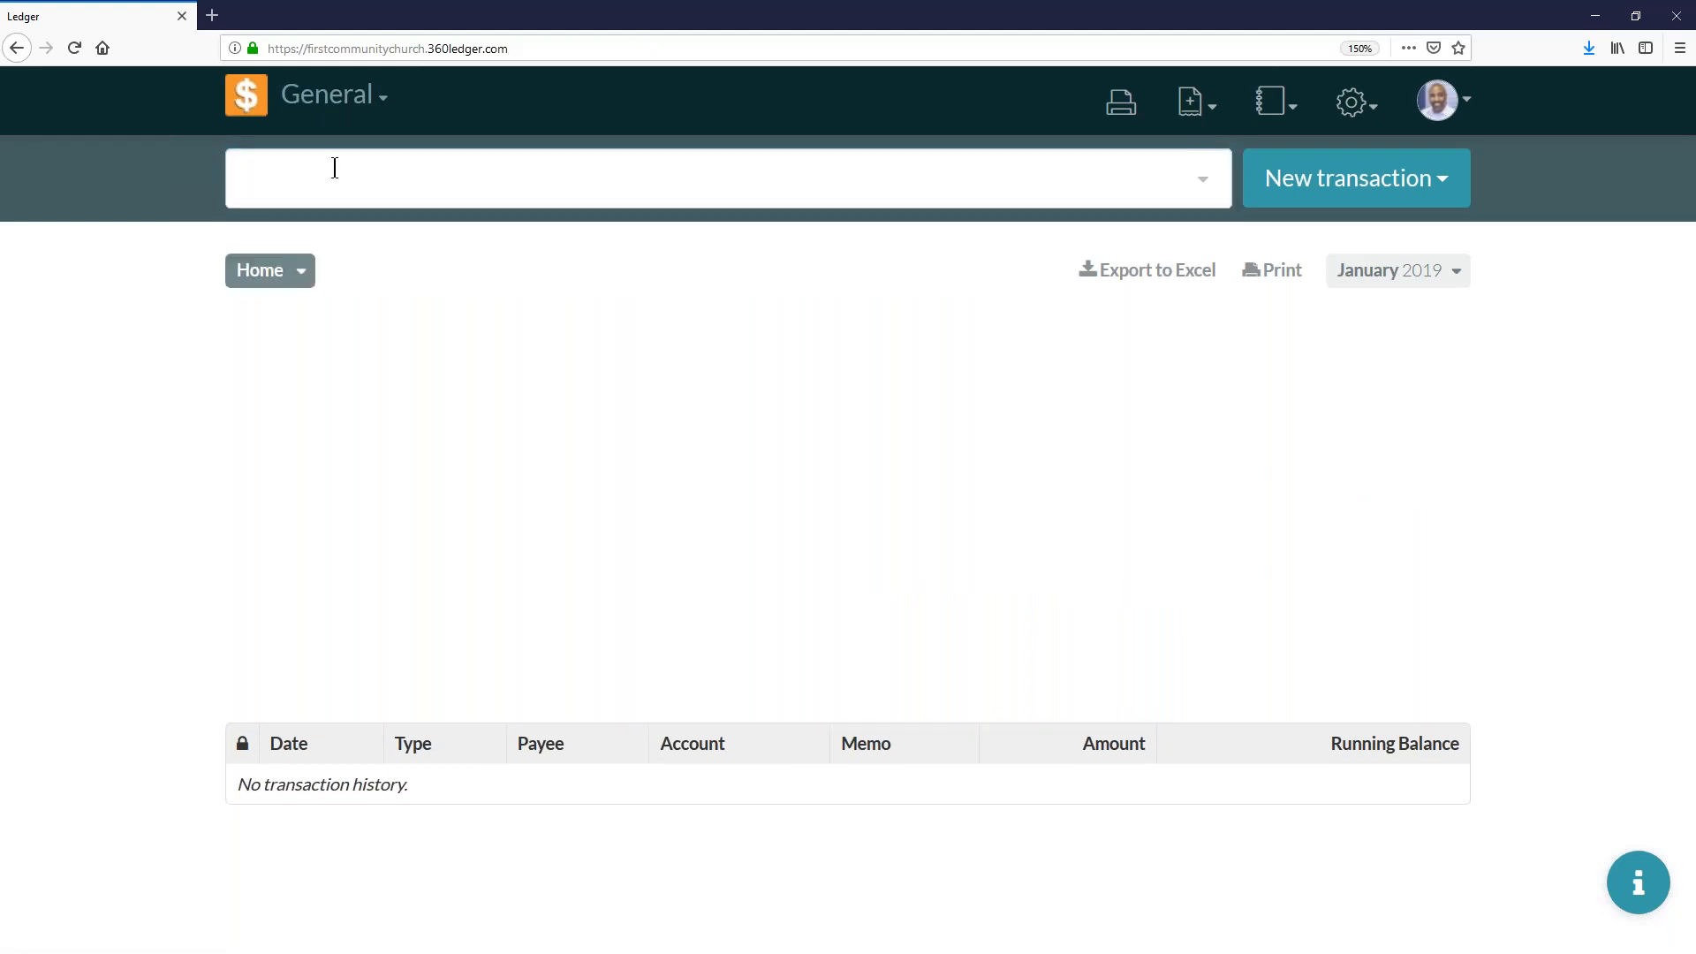
left_click(335, 167)
type("youth")
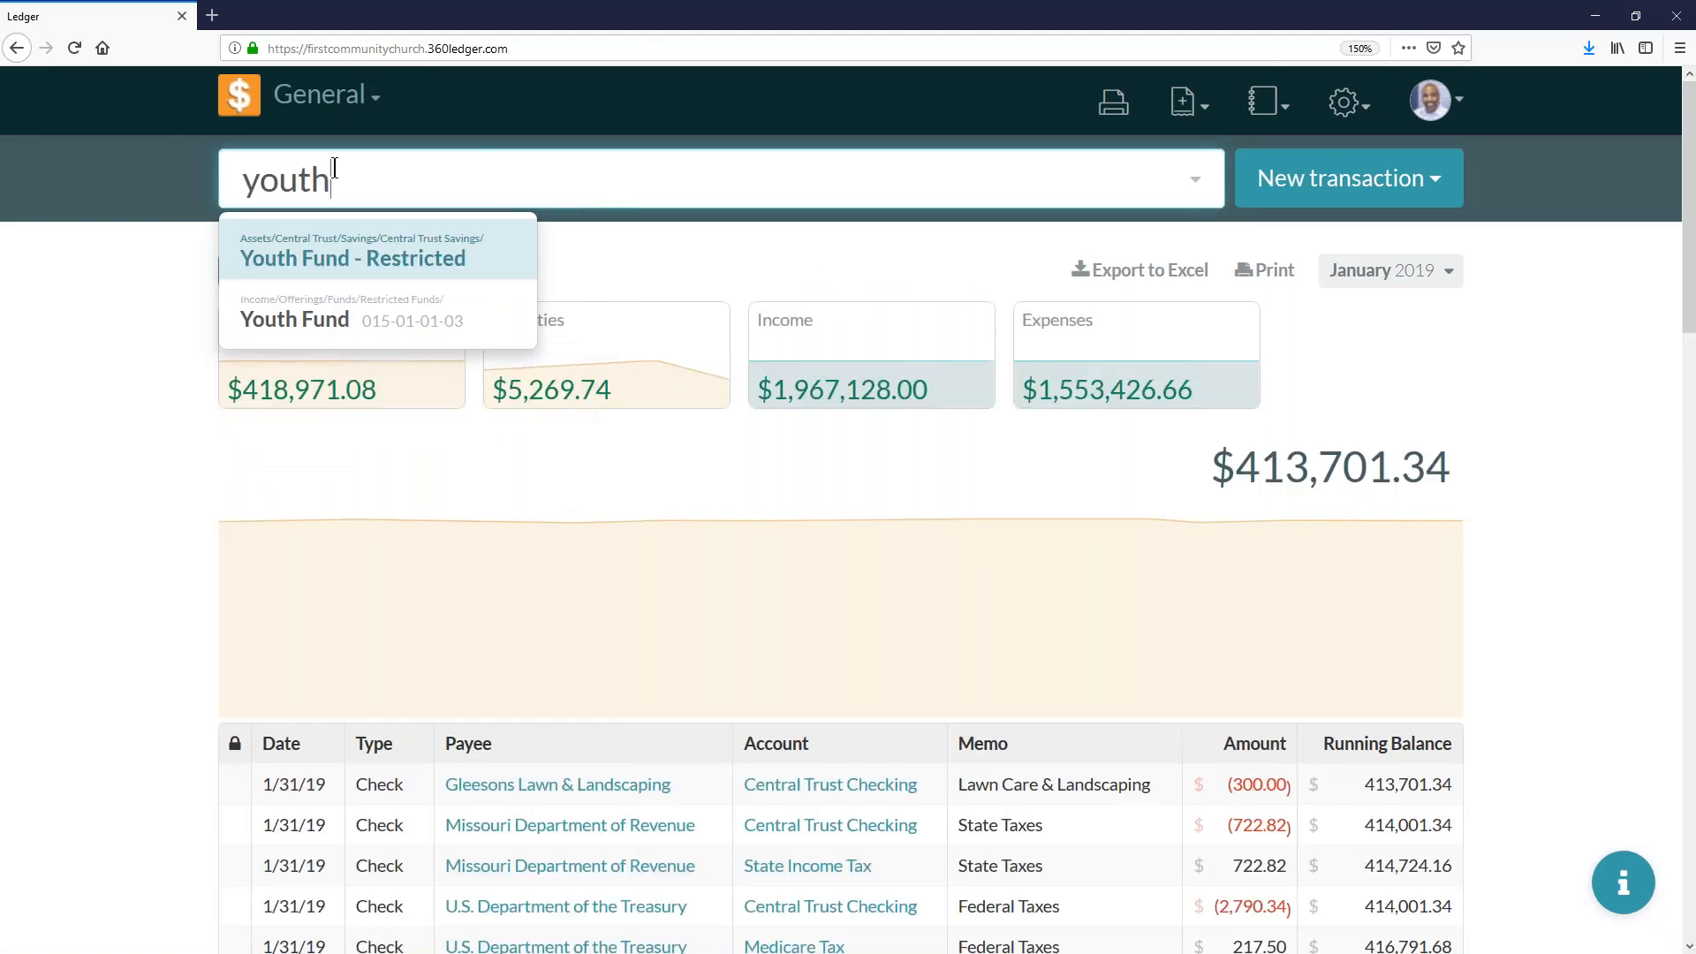
left_click(356, 257)
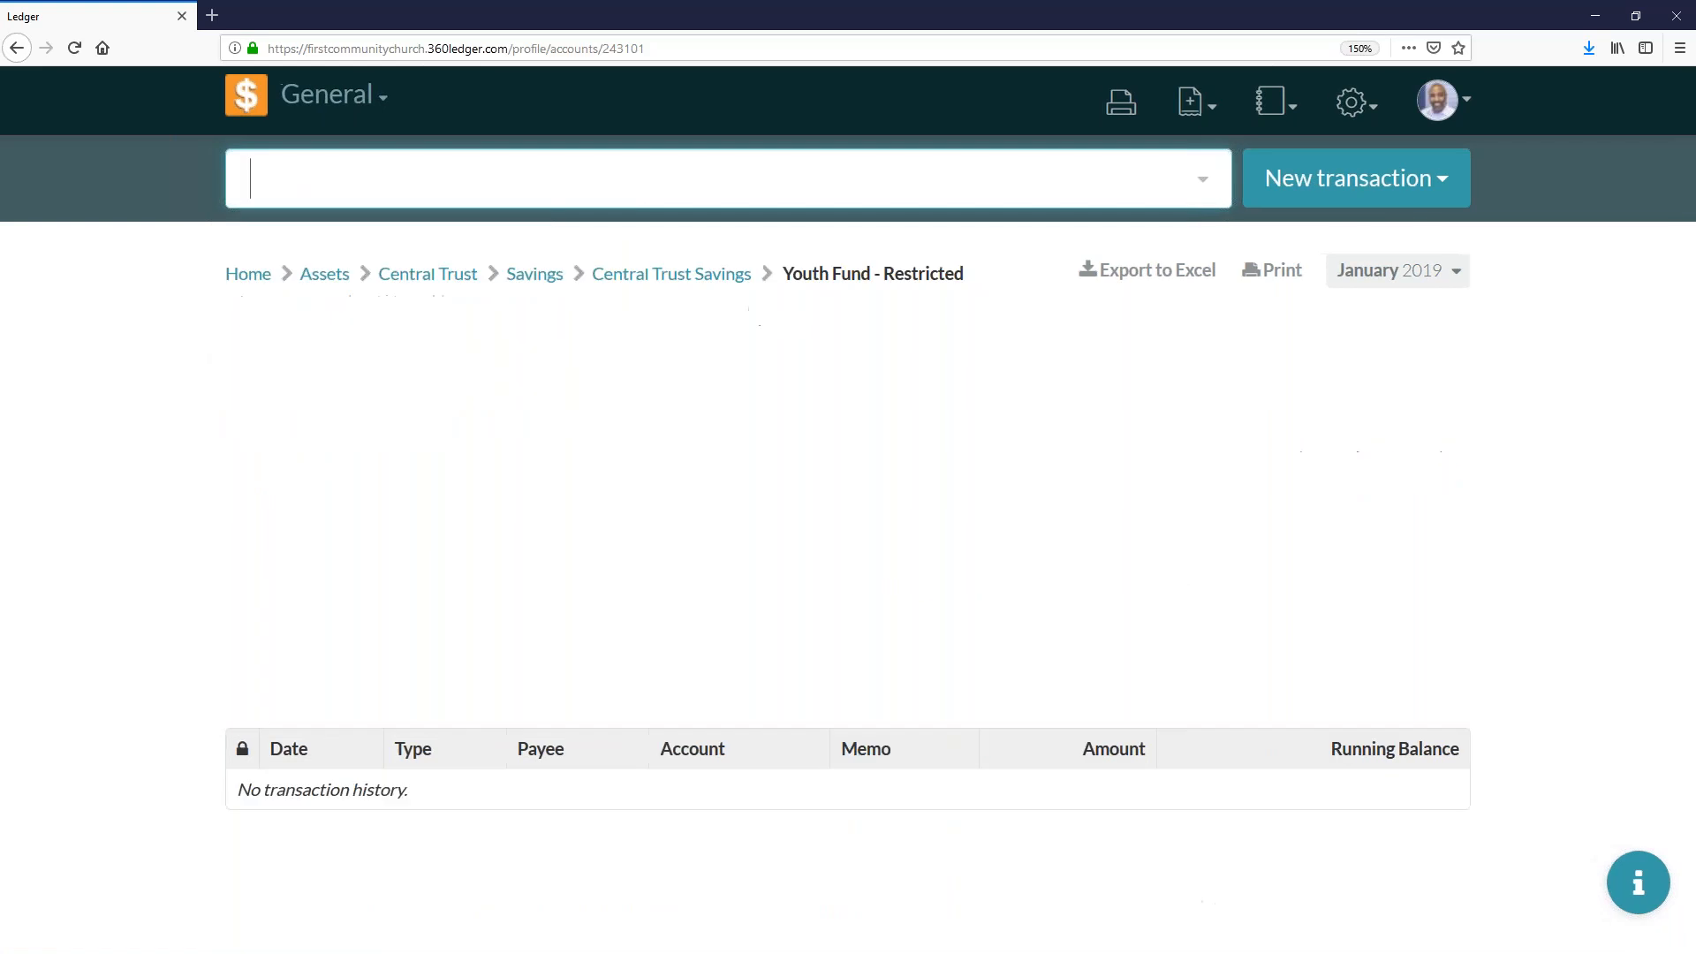
left_click(1345, 280)
left_click(1016, 350)
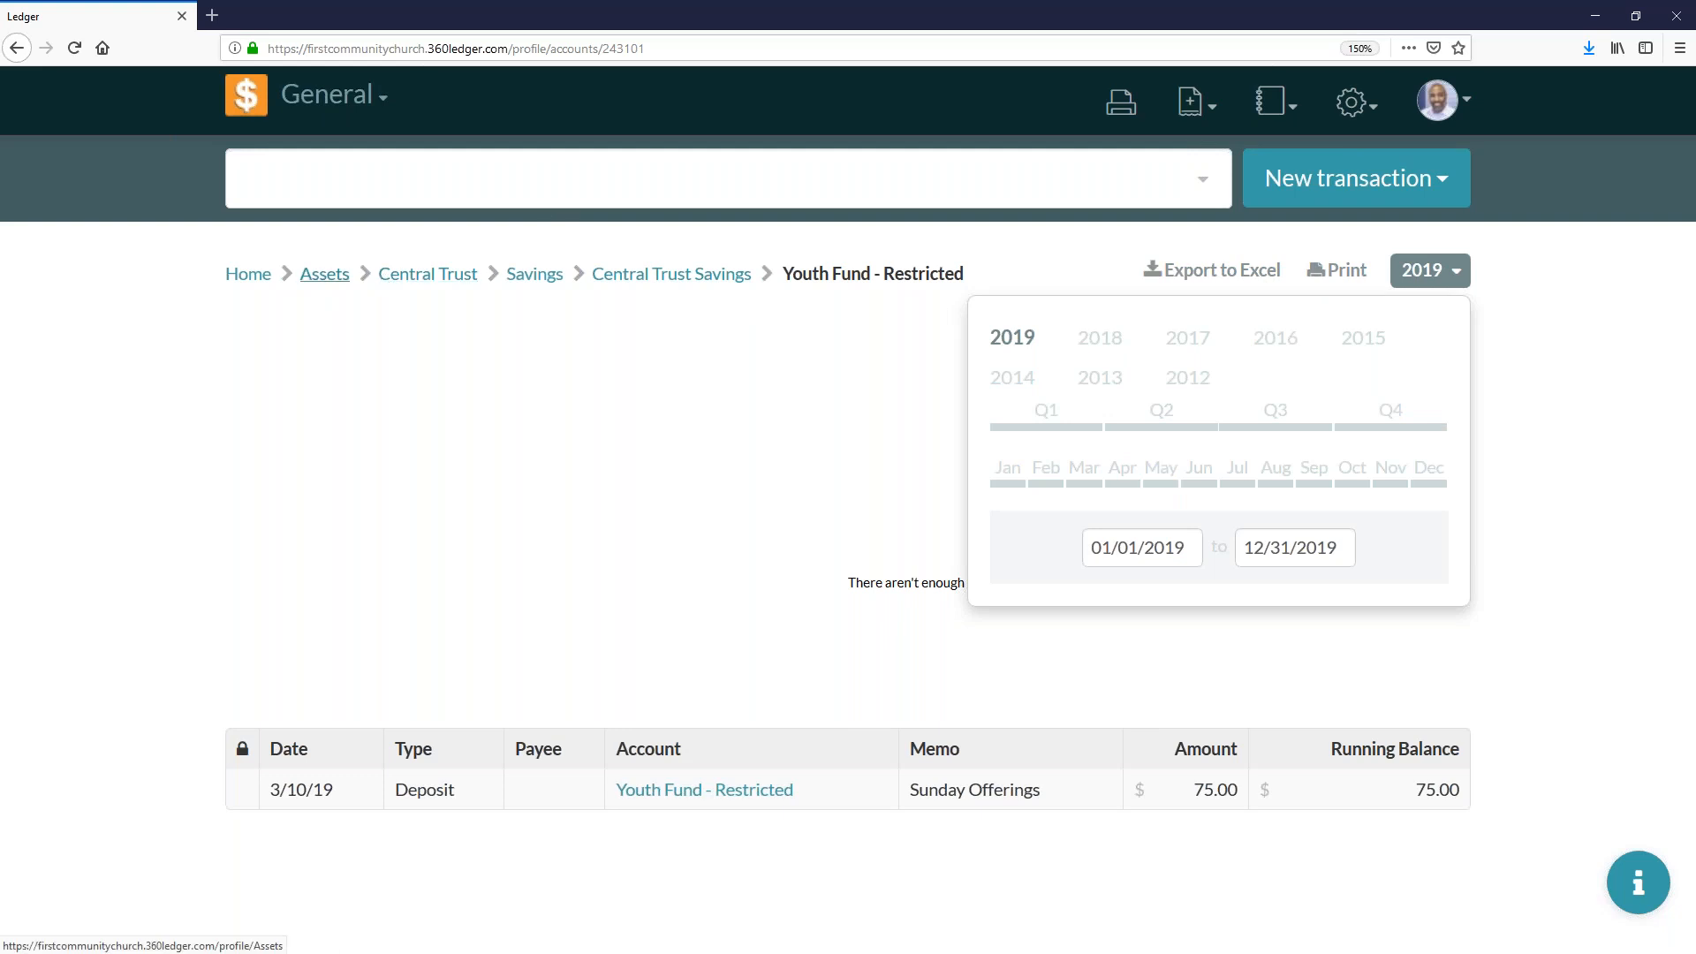
- Return to the home page, search the accounts for "incom" and open the Vacation Bible School income account
left_click(249, 274)
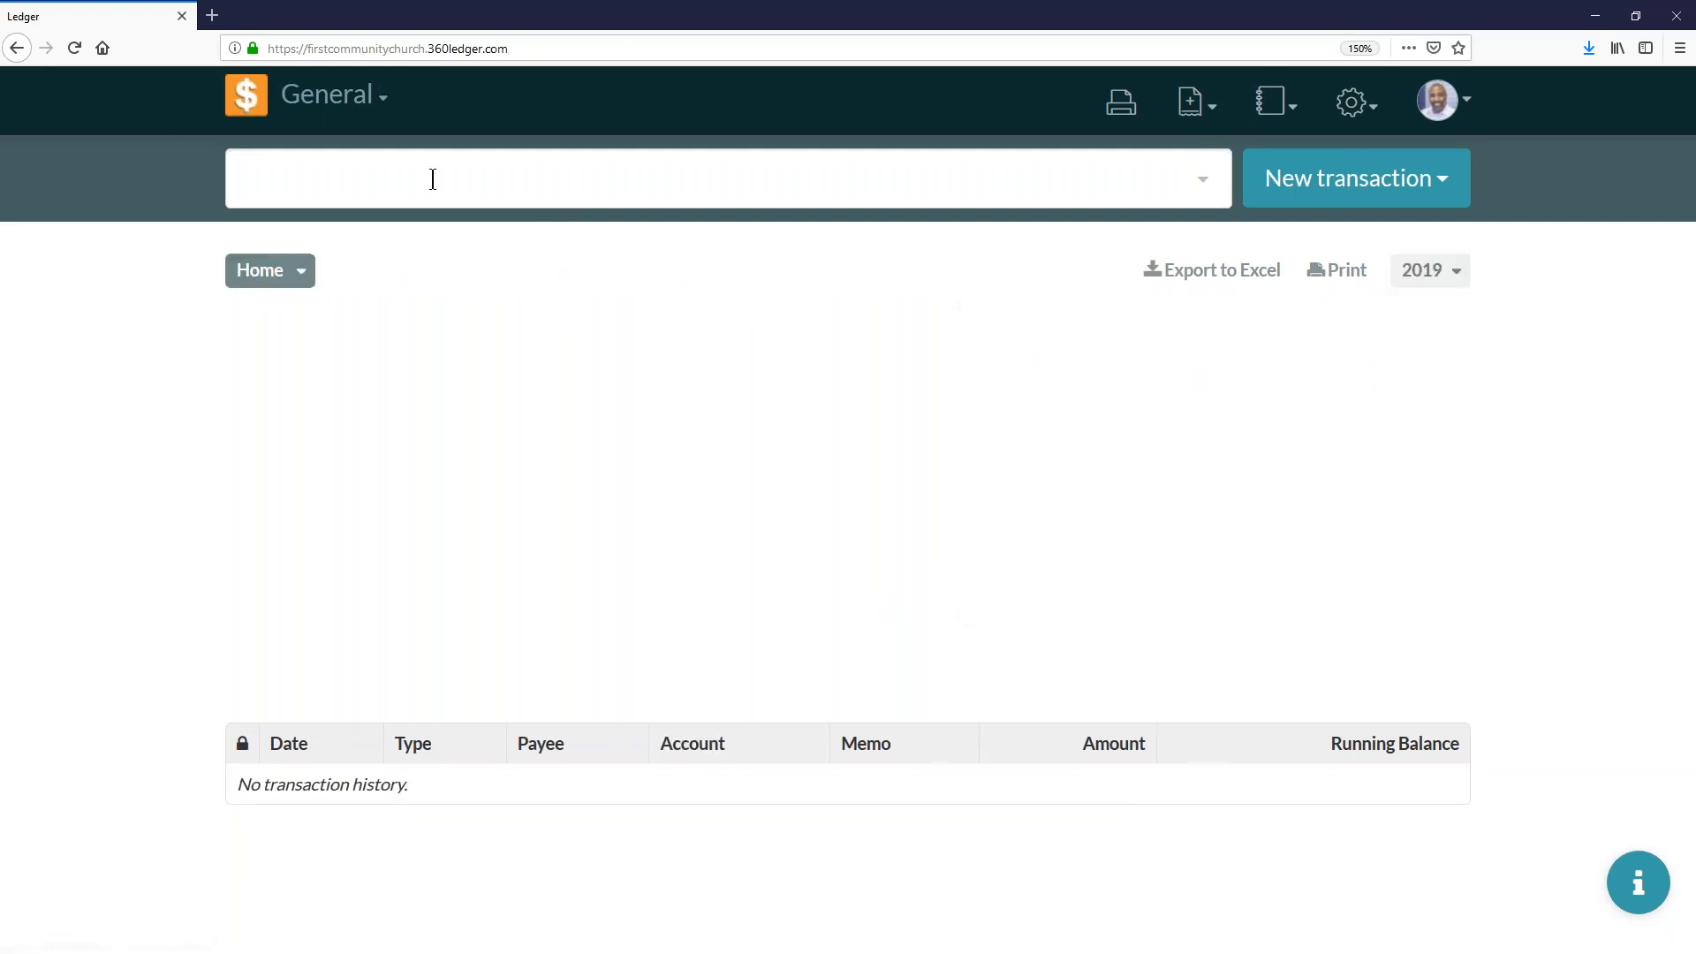
left_click(433, 180)
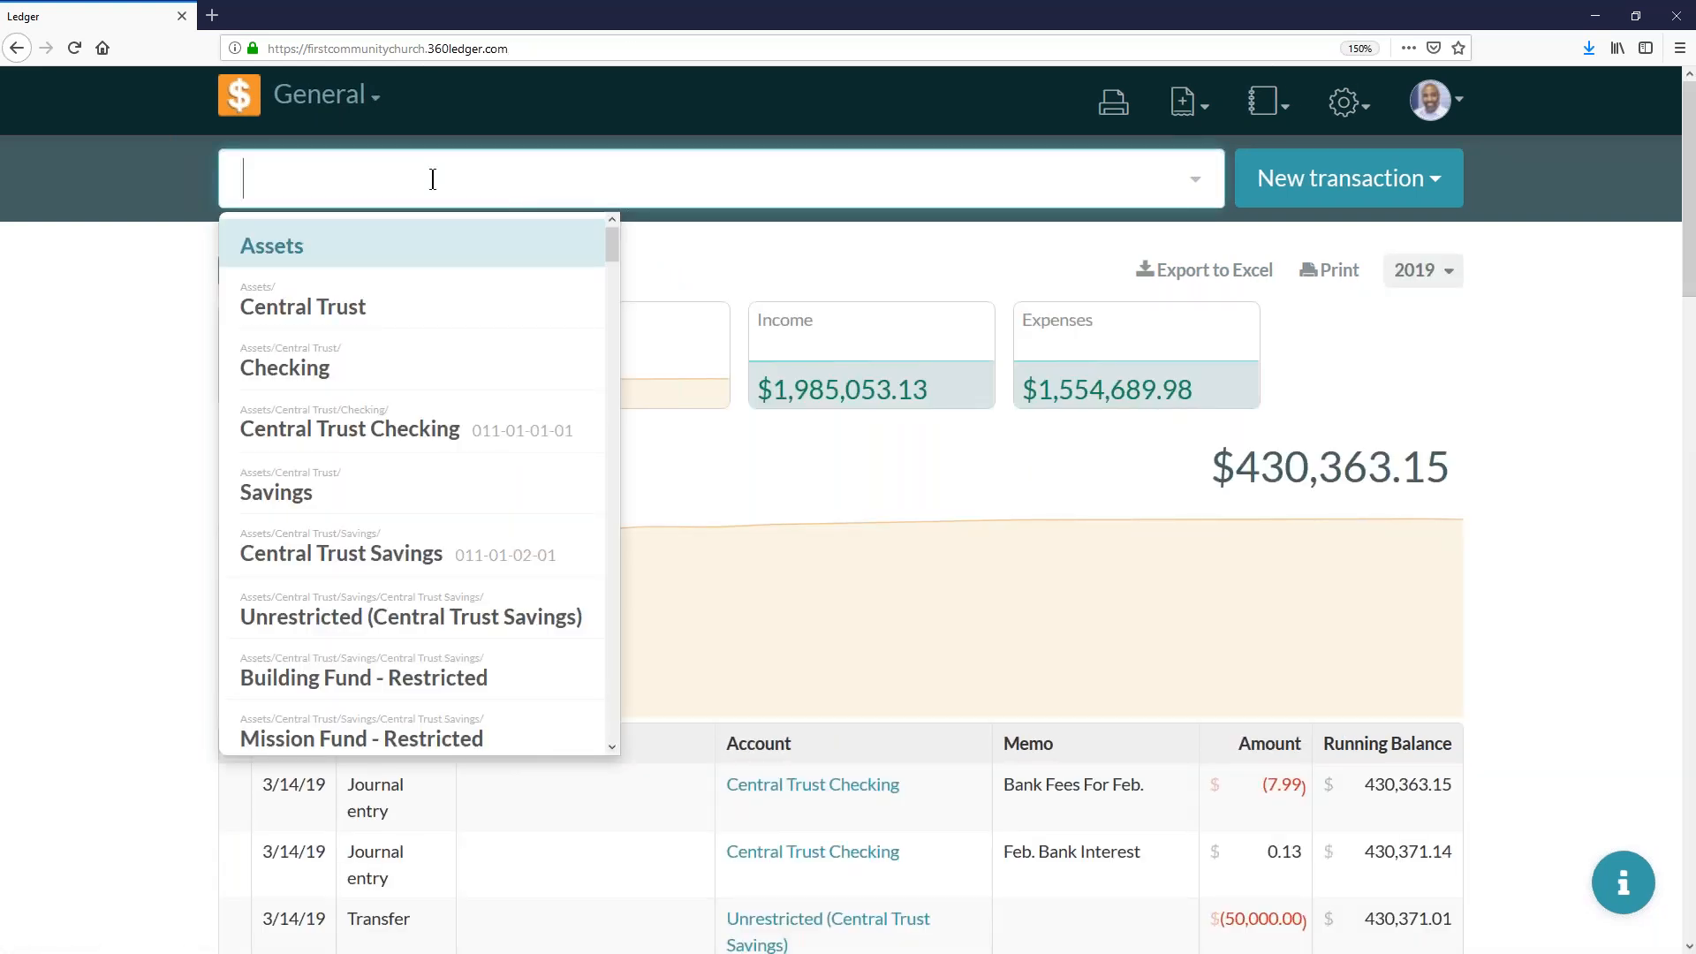
type("incom")
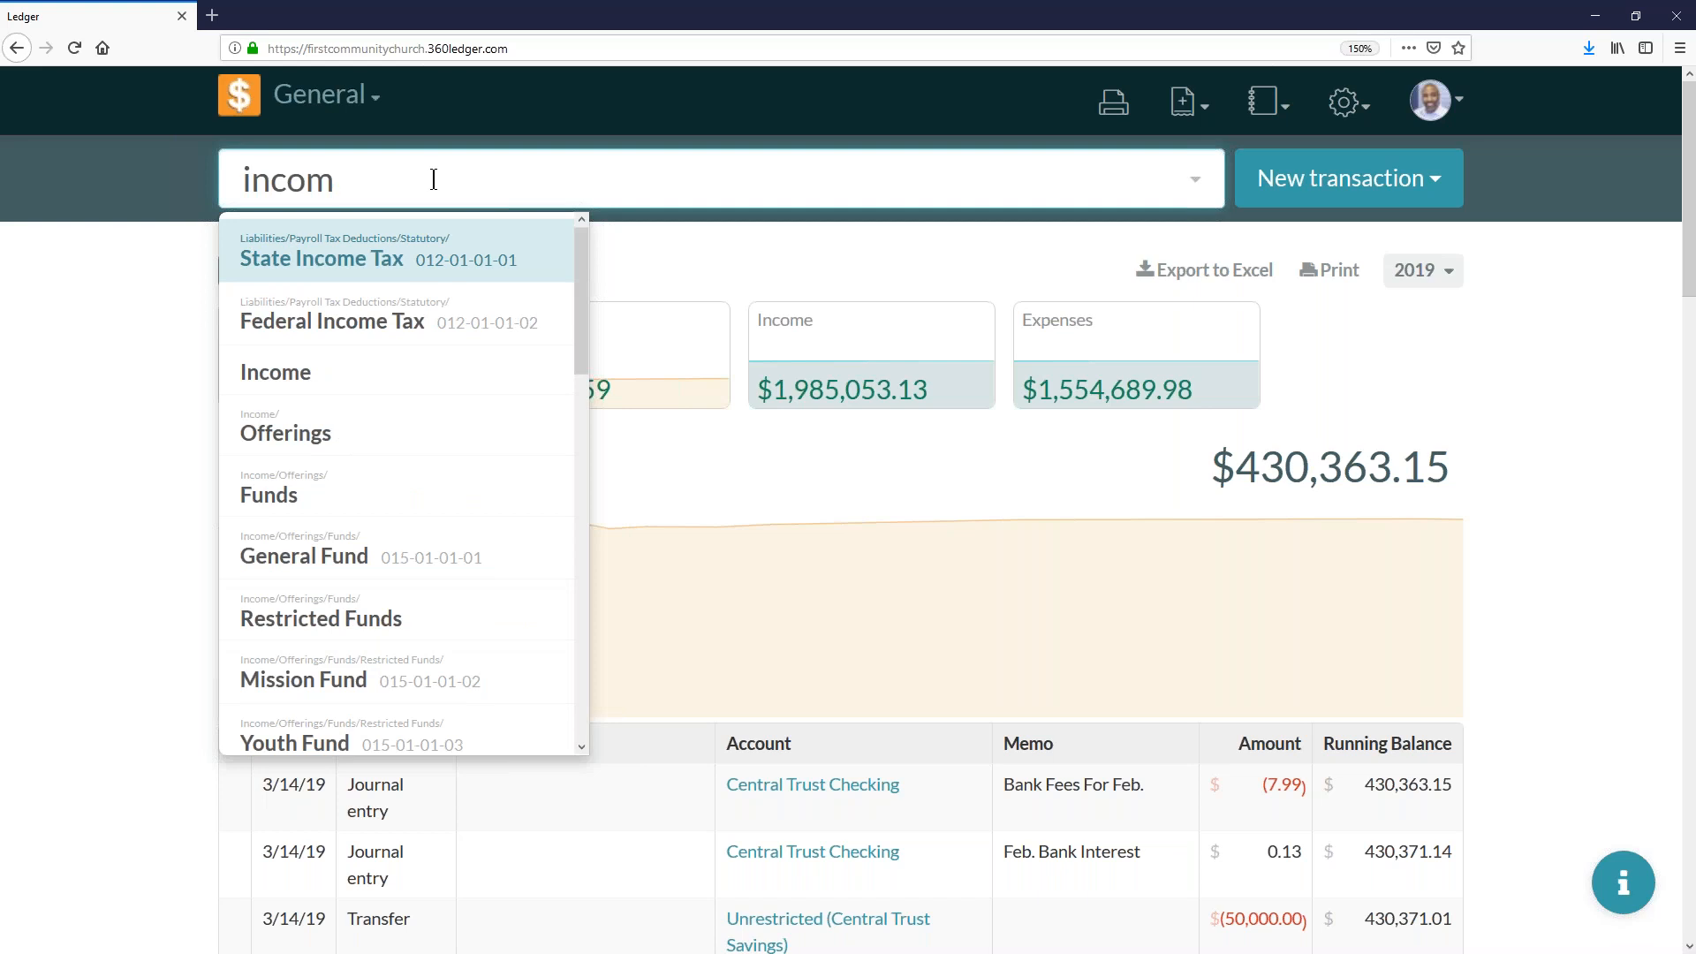
scroll(371, 420, "down", 4)
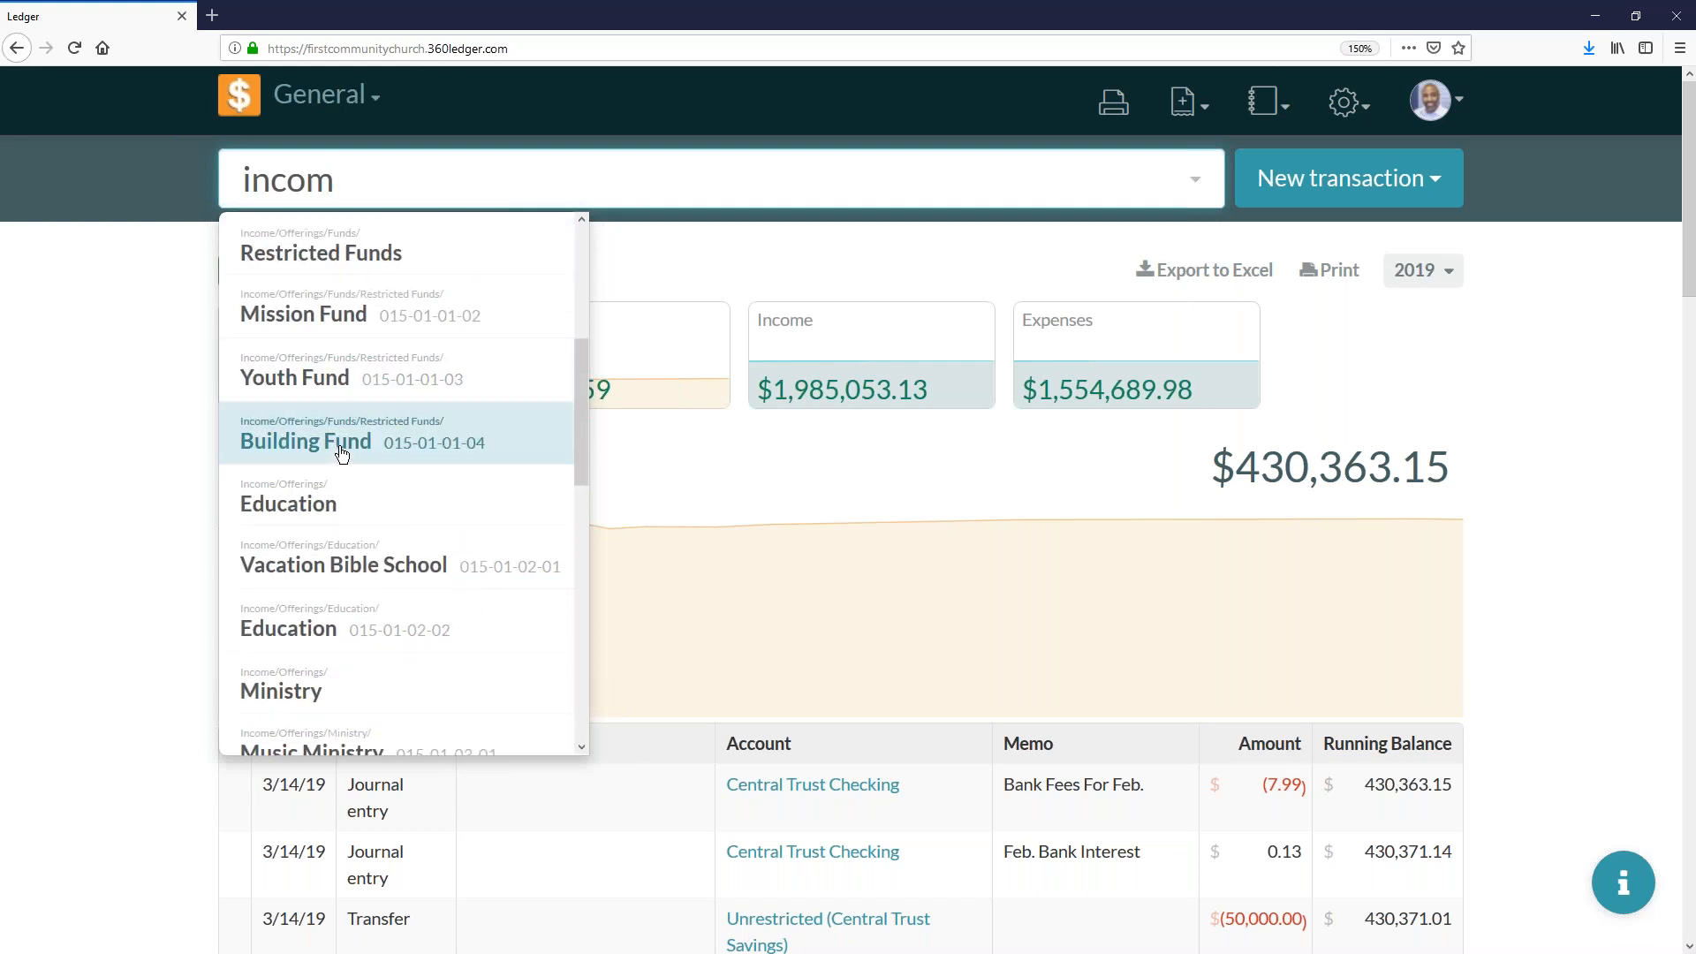
left_click(331, 565)
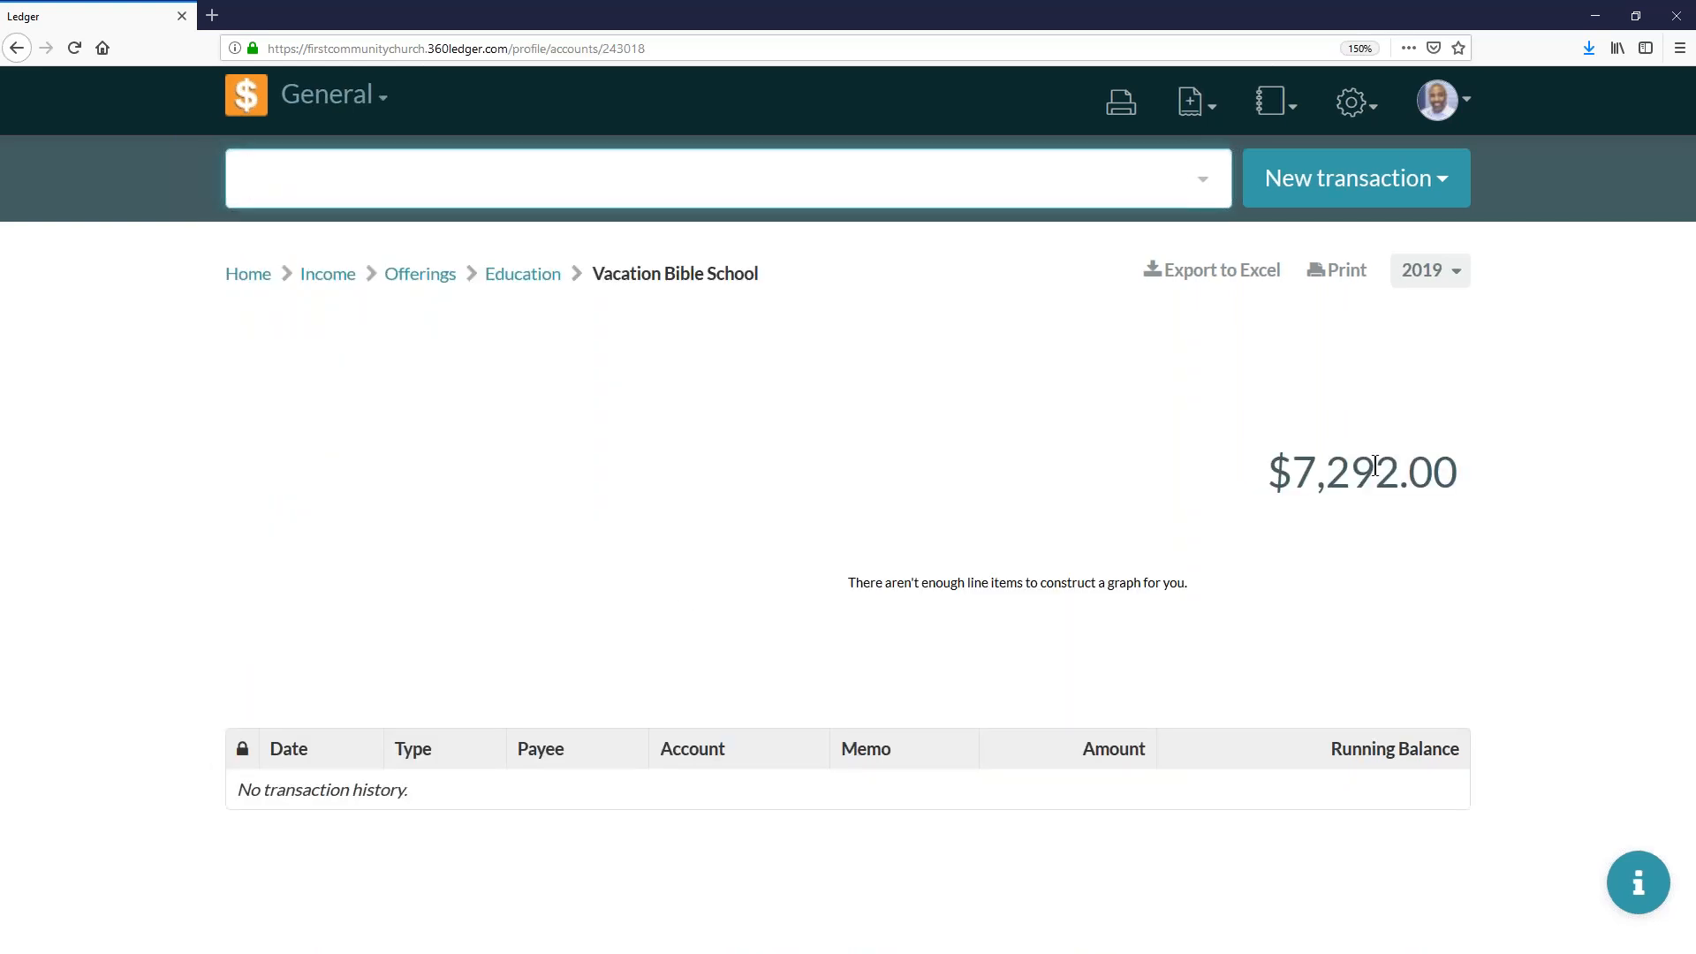
- Show the Vacation Bible School account's transactions for 2018
left_click(1412, 282)
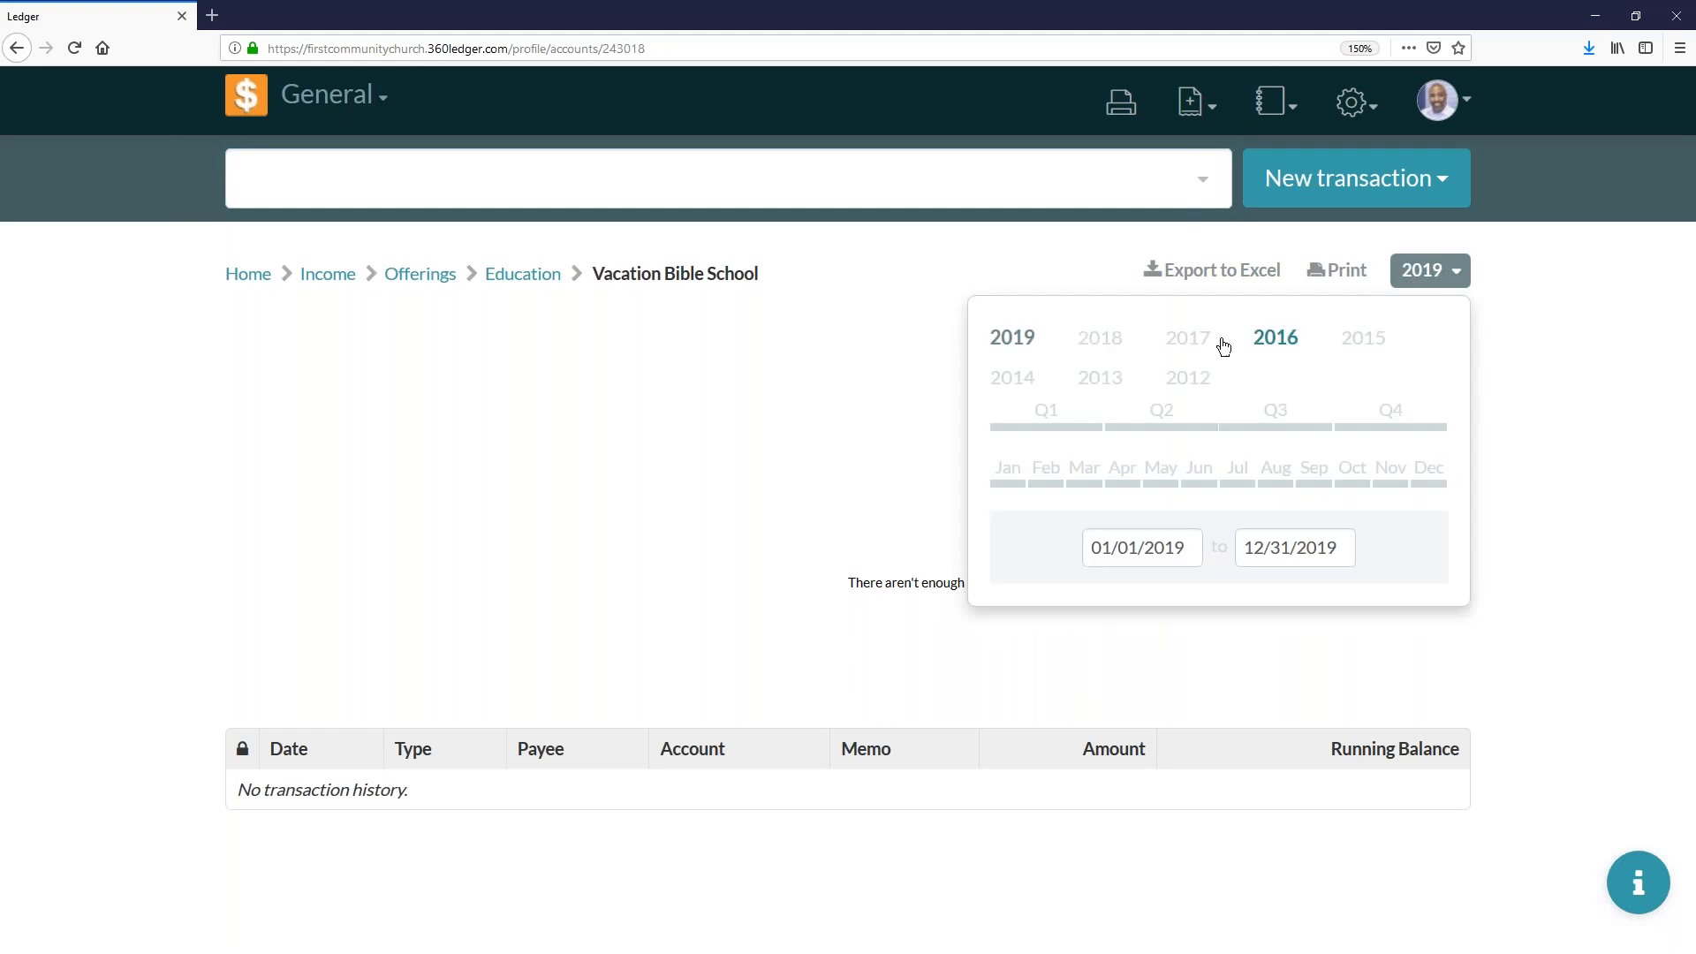
left_click(1109, 343)
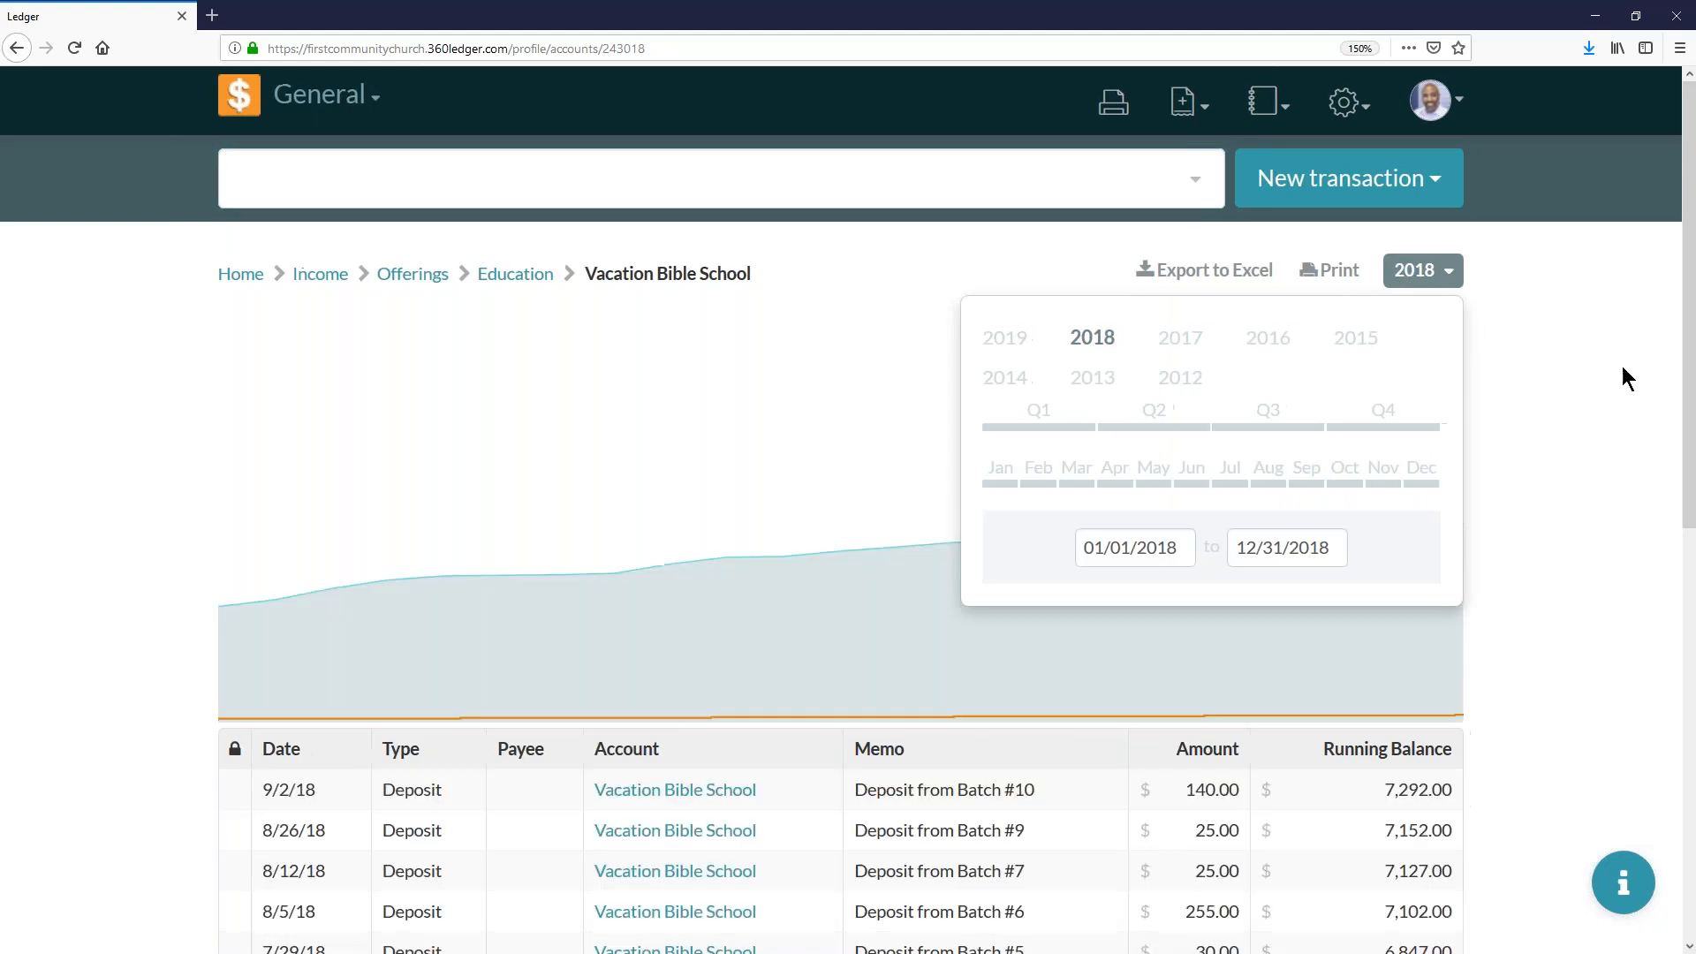
left_click(1437, 273)
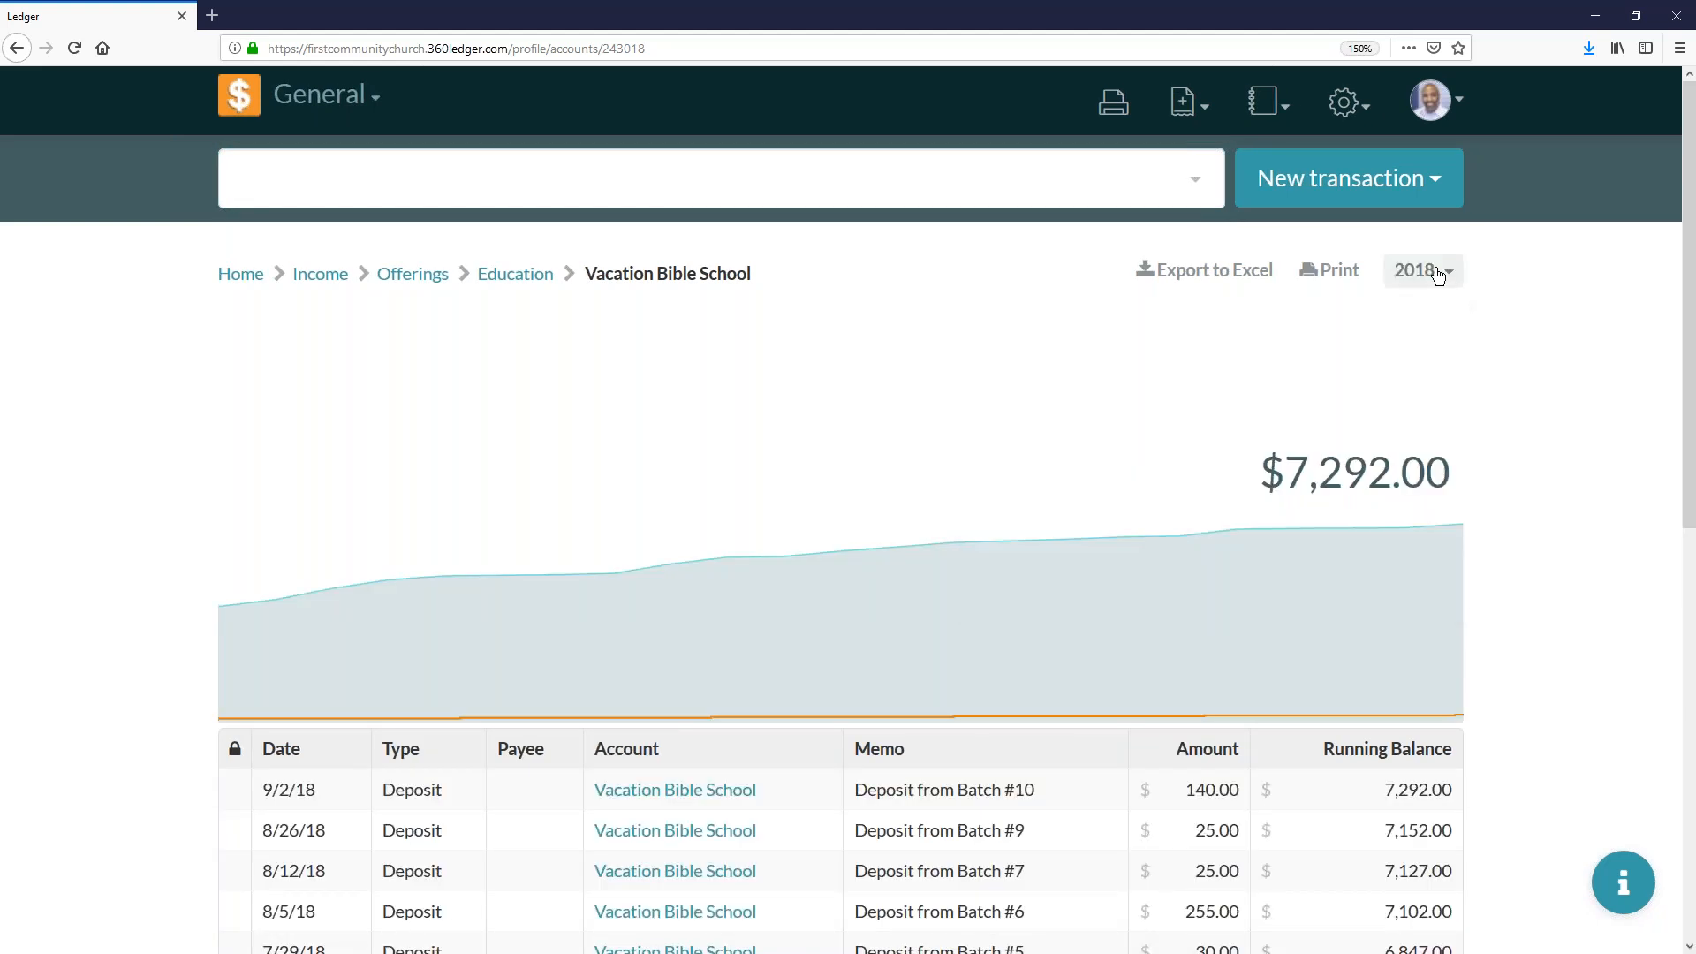
- Switch the Vacation Bible School account's reporting period back to 2019
mouse_move(1300, 501)
left_click(1416, 275)
left_click(1015, 353)
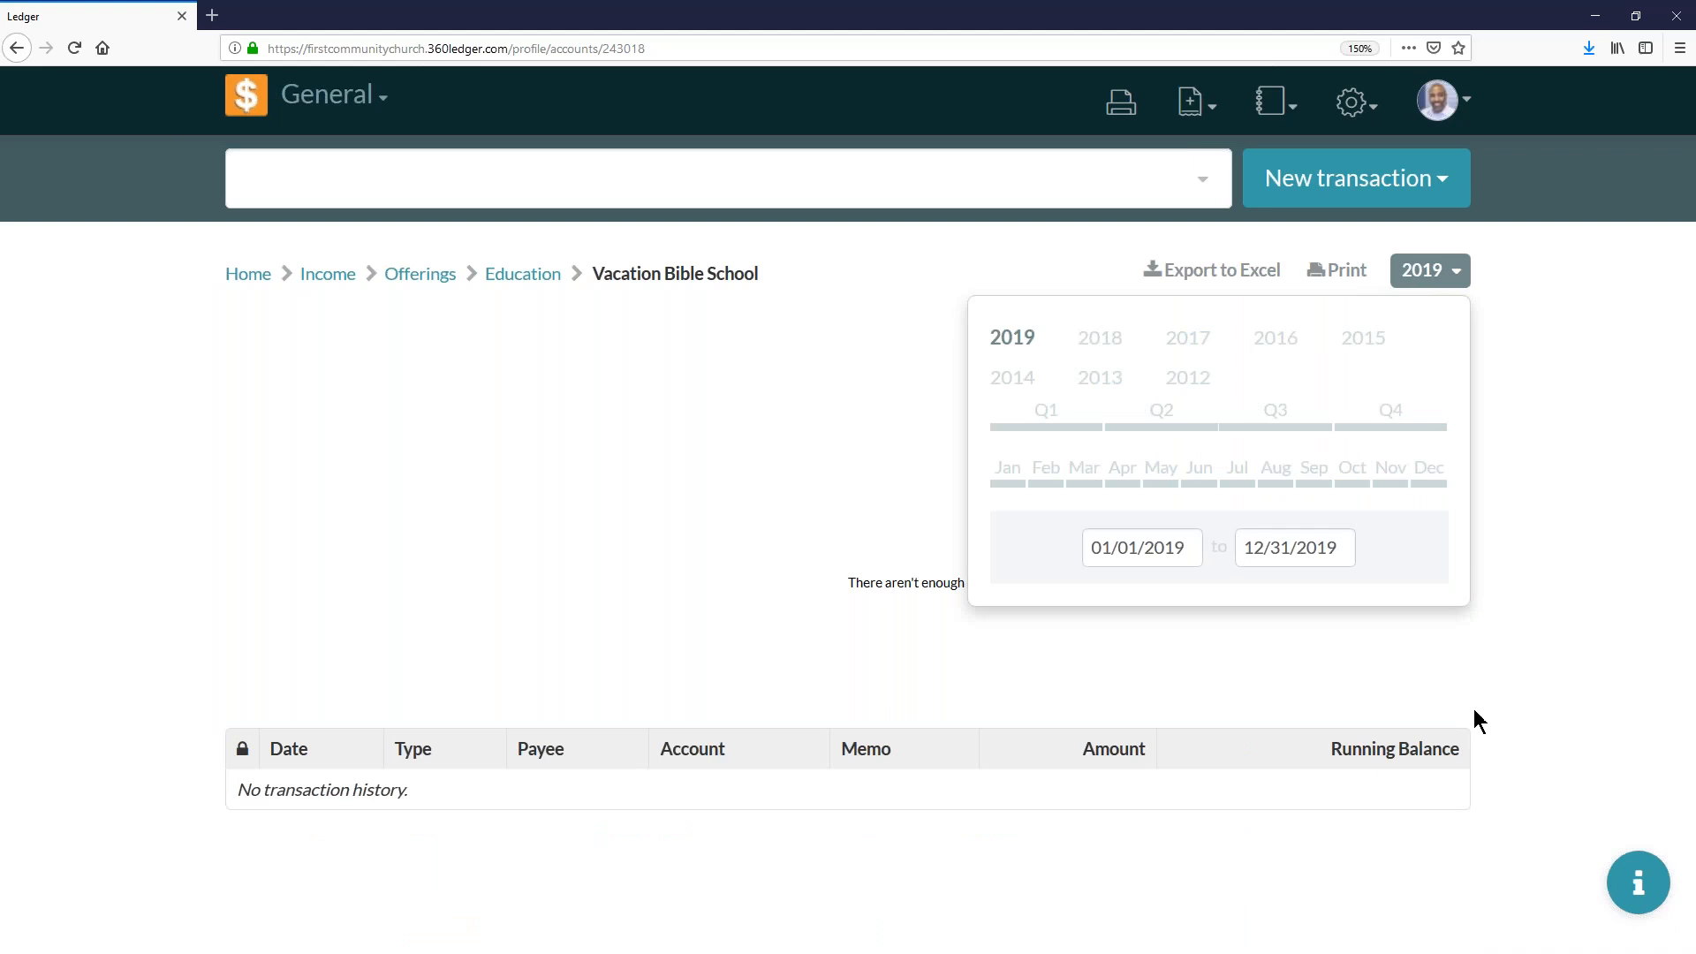
left_click(1446, 276)
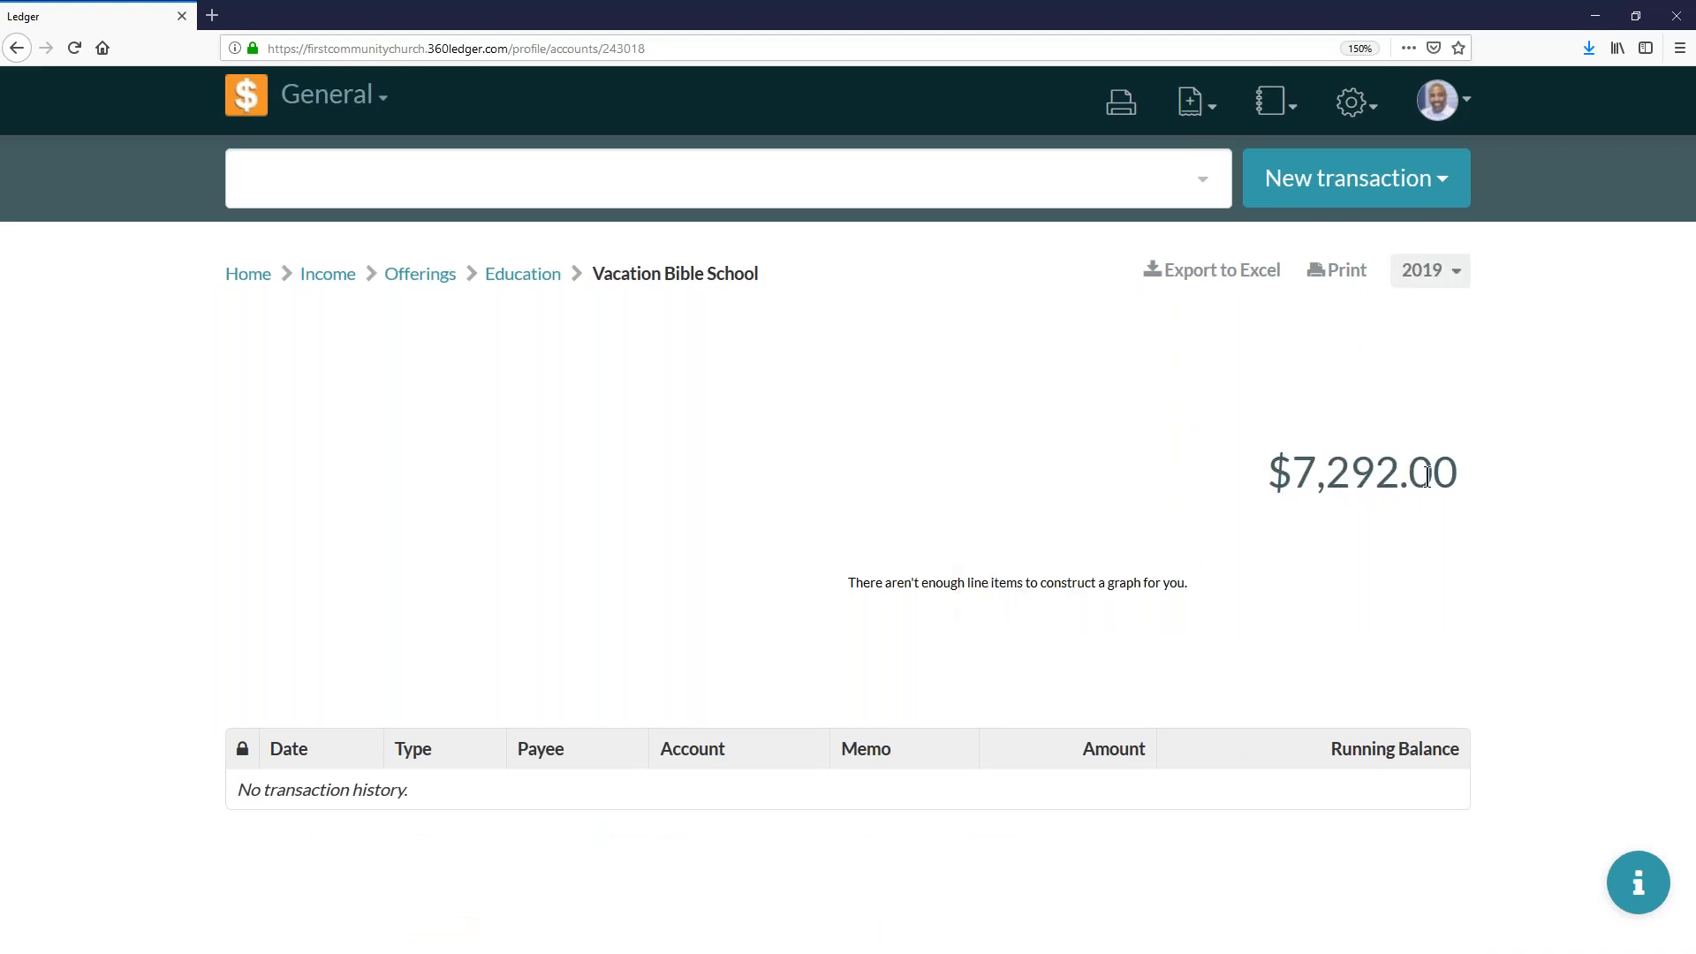
- Open the Fiscal Years settings and lock fiscal years 2013 through 2018
left_click(1359, 111)
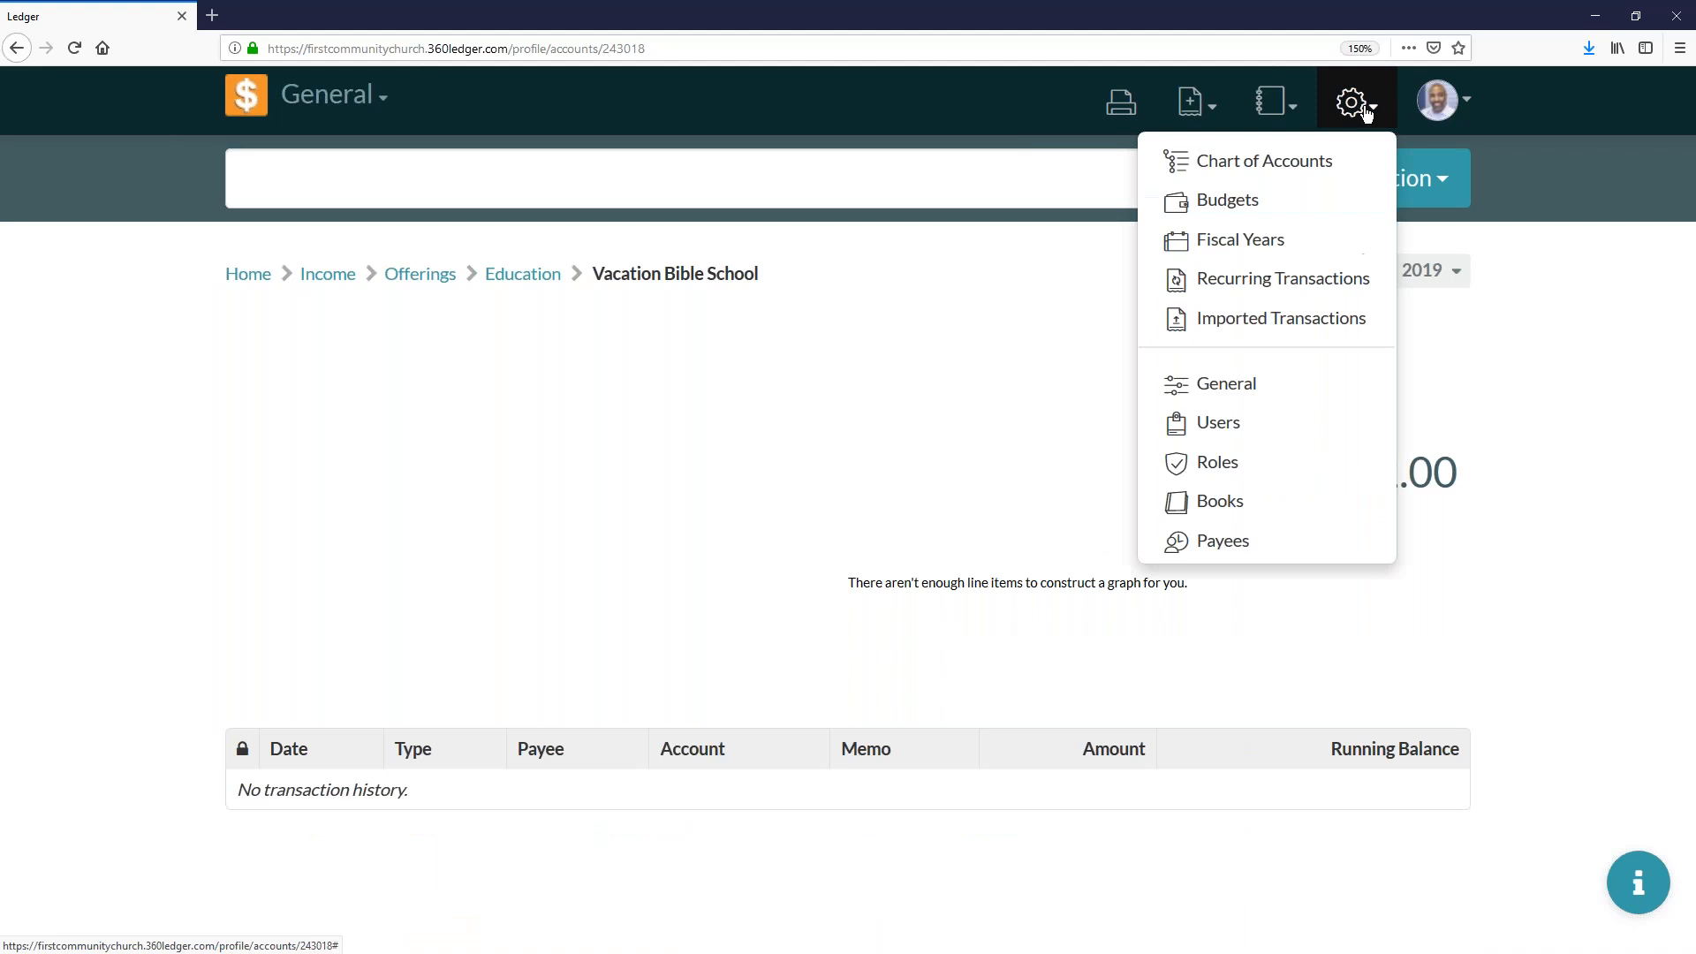
left_click(1273, 241)
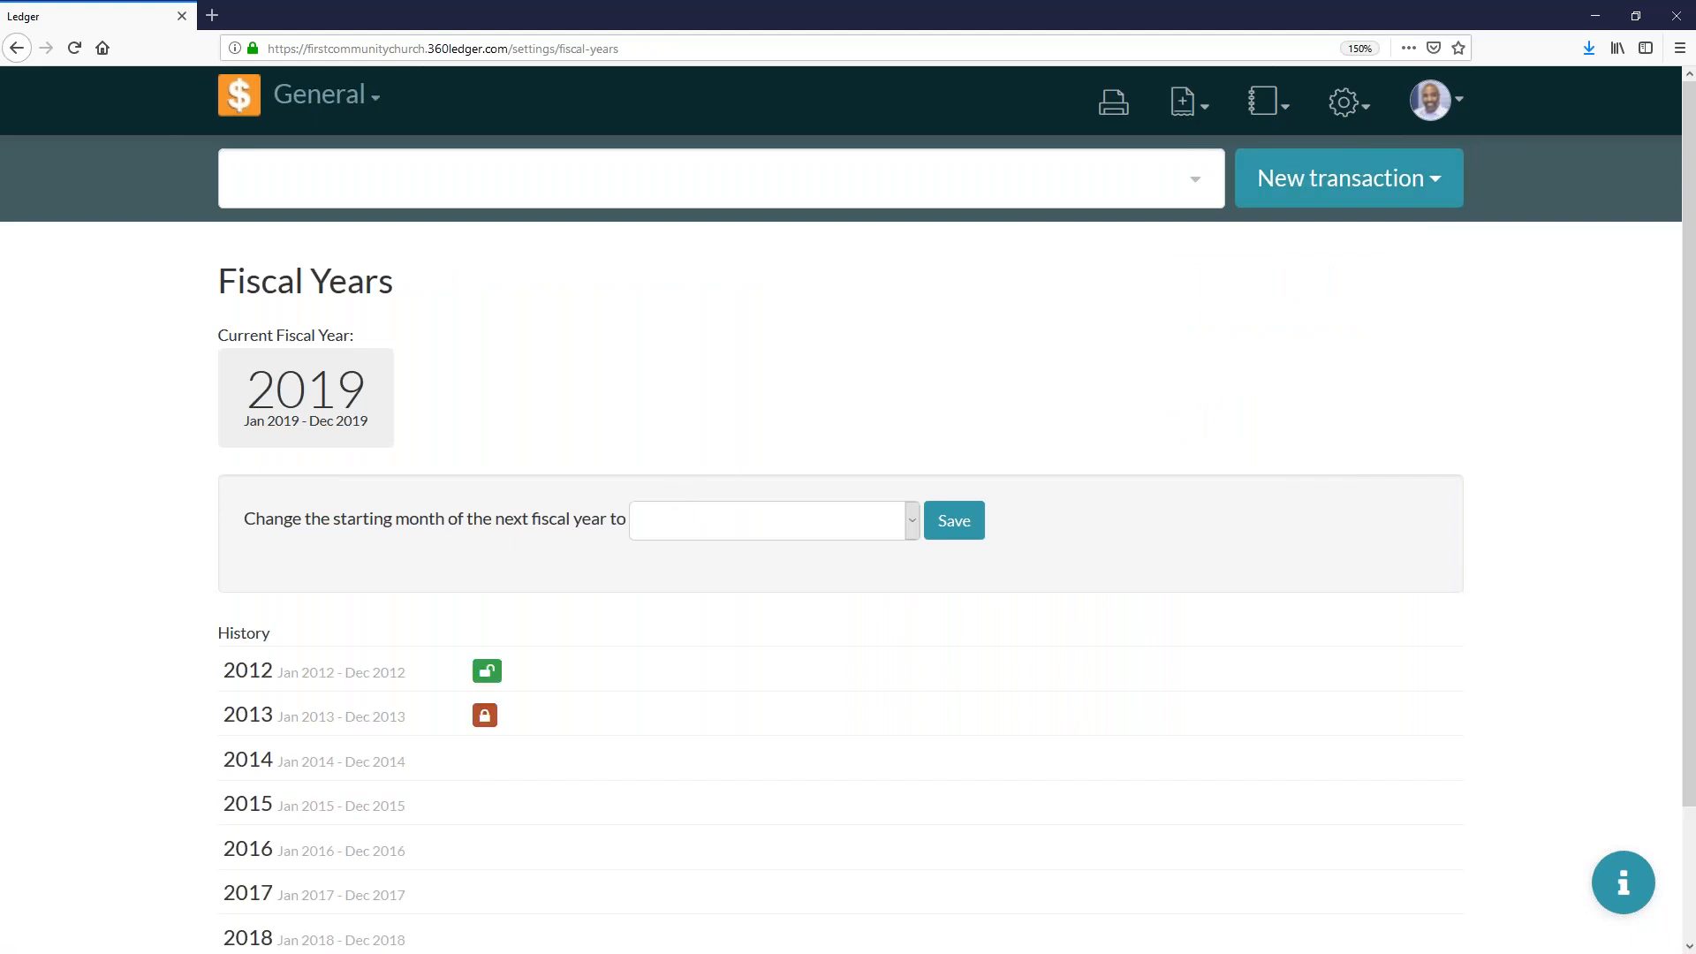
left_click(485, 714)
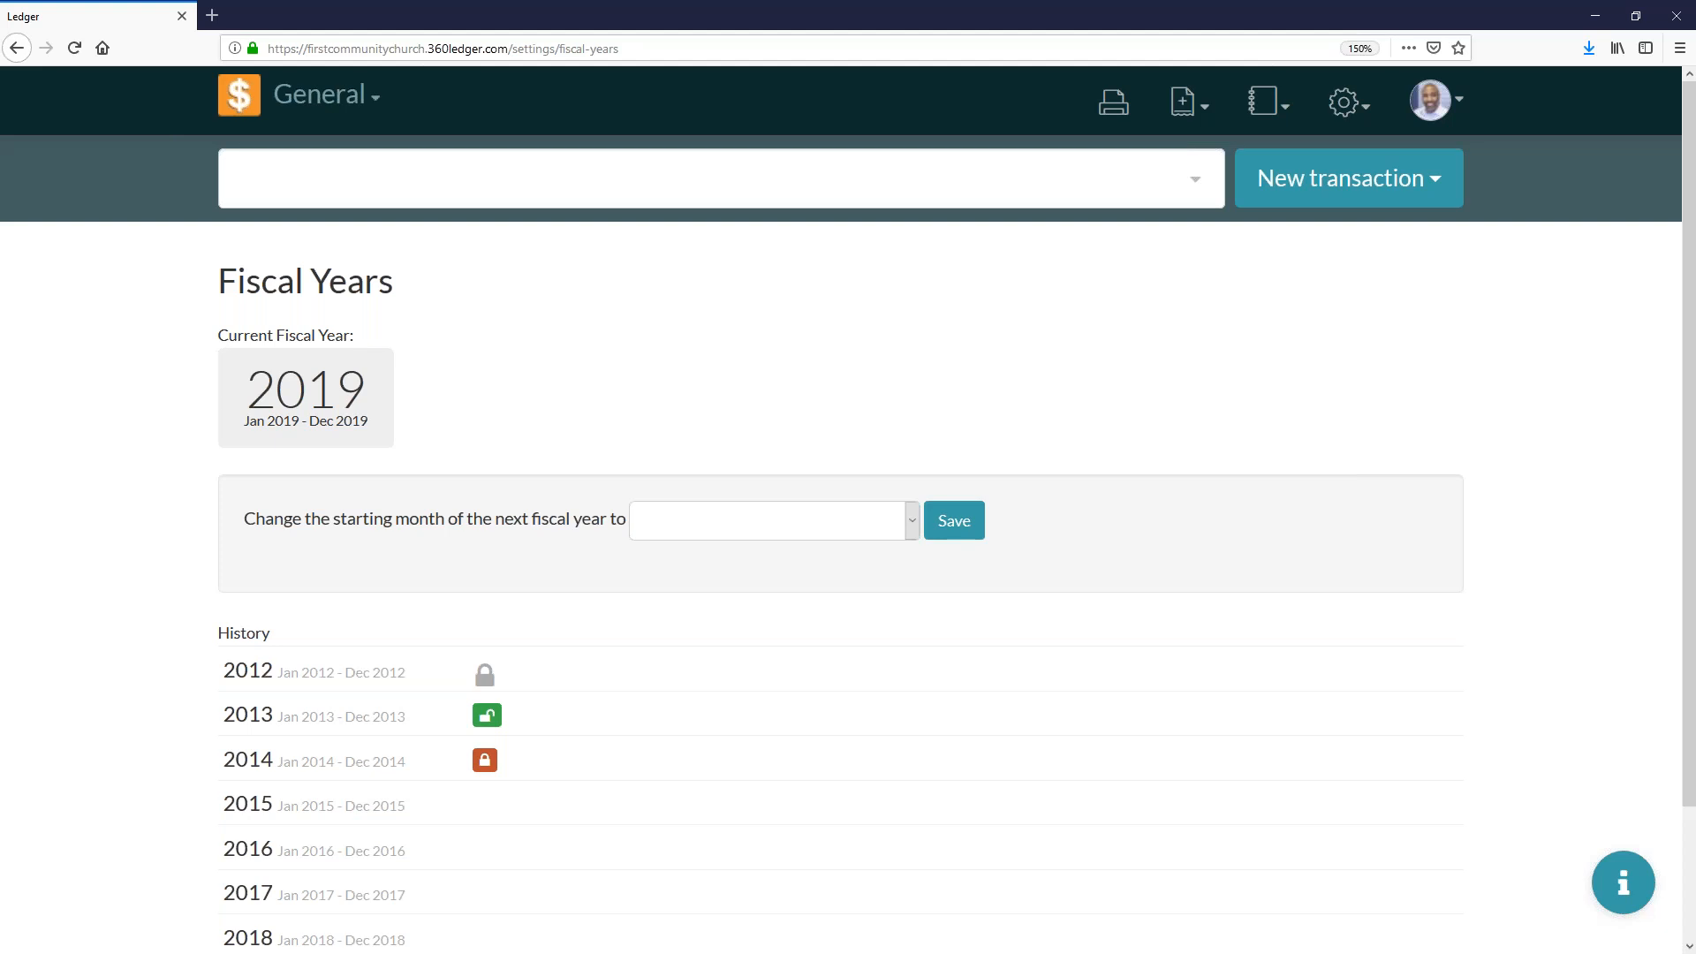
left_click(486, 761)
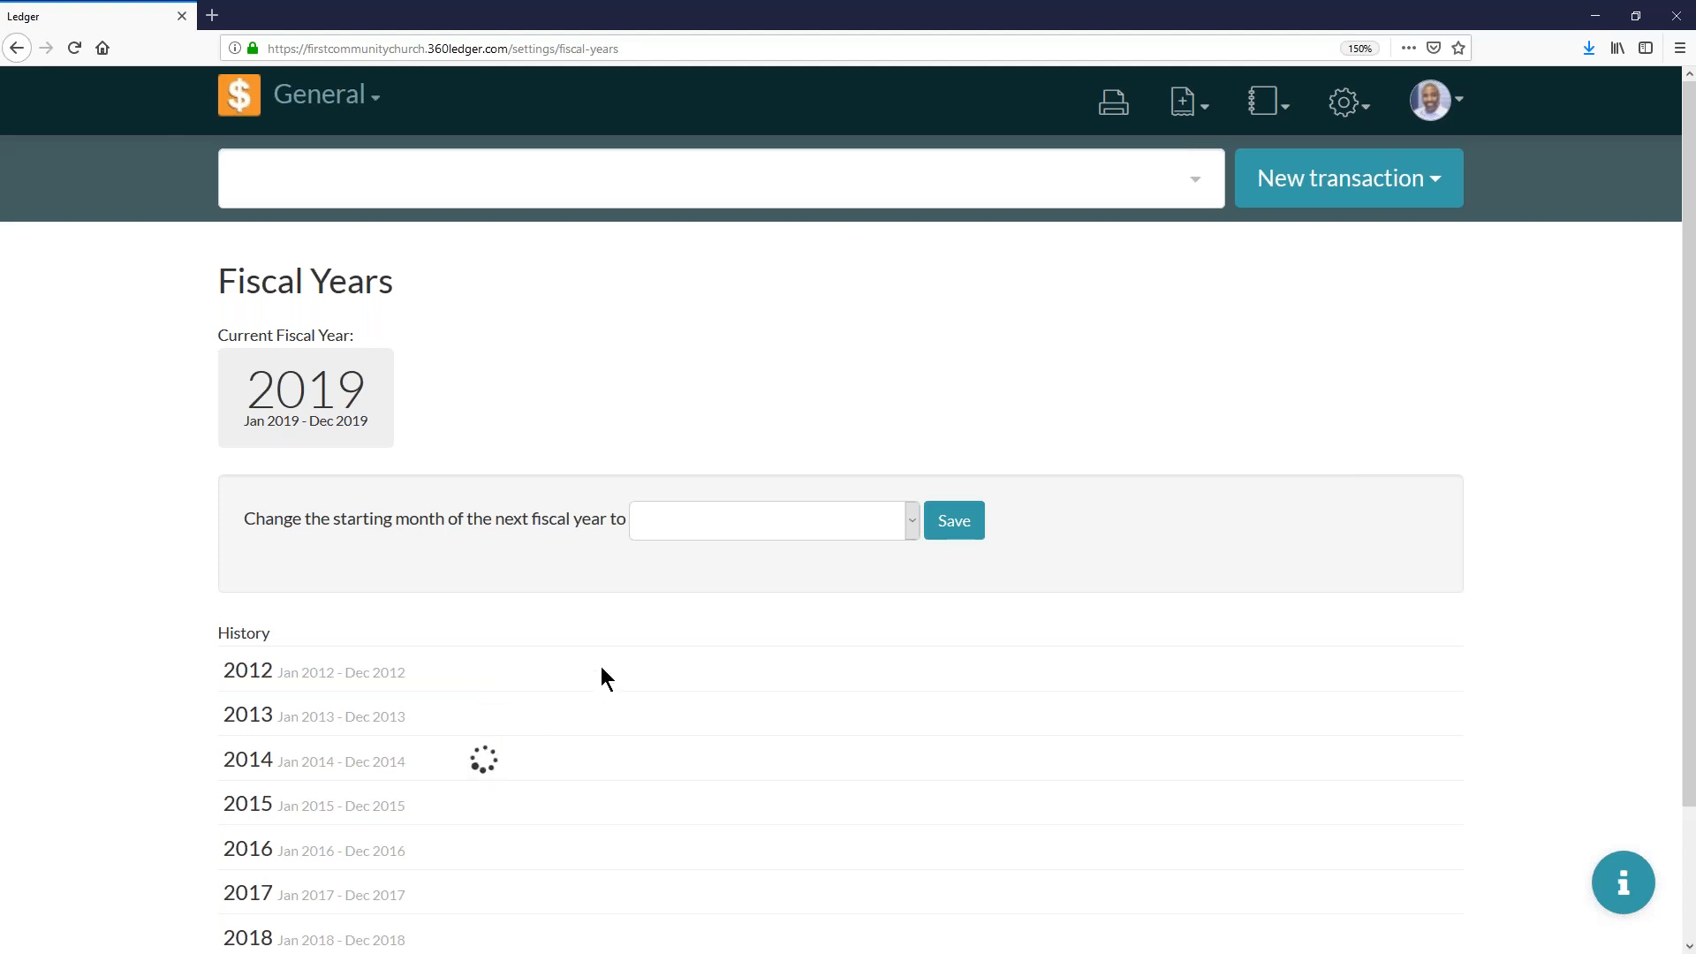
scroll(613, 649, "down", 3)
left_click(484, 654)
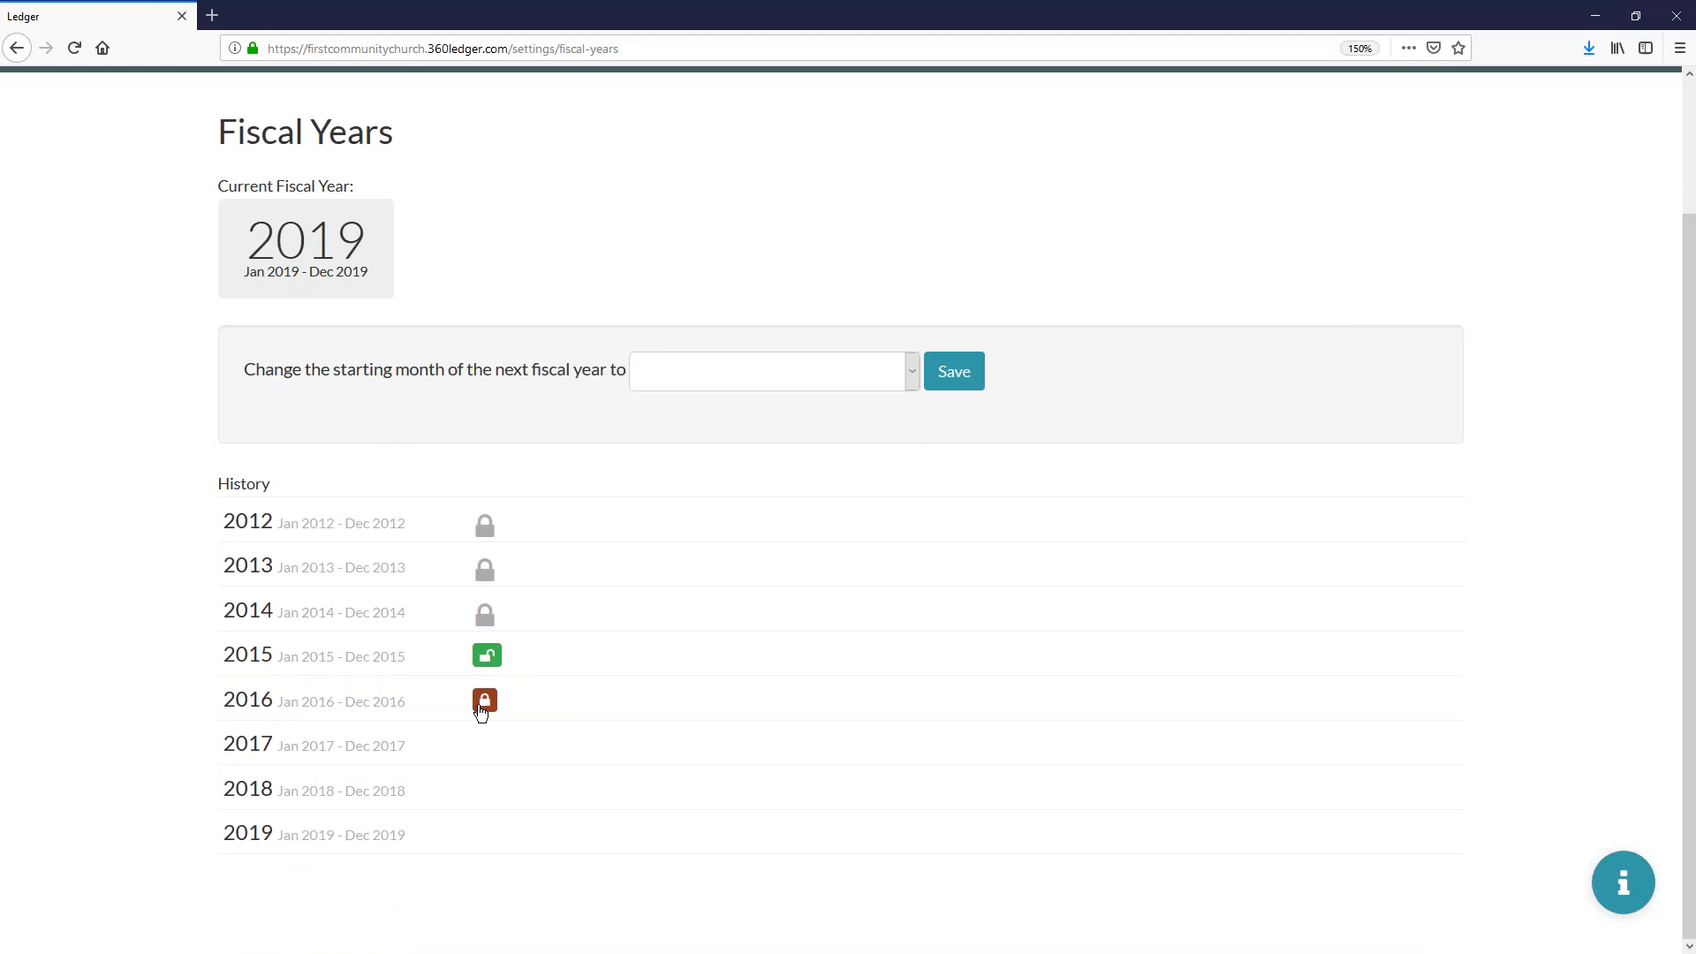
left_click(484, 700)
left_click(485, 743)
left_click(497, 782)
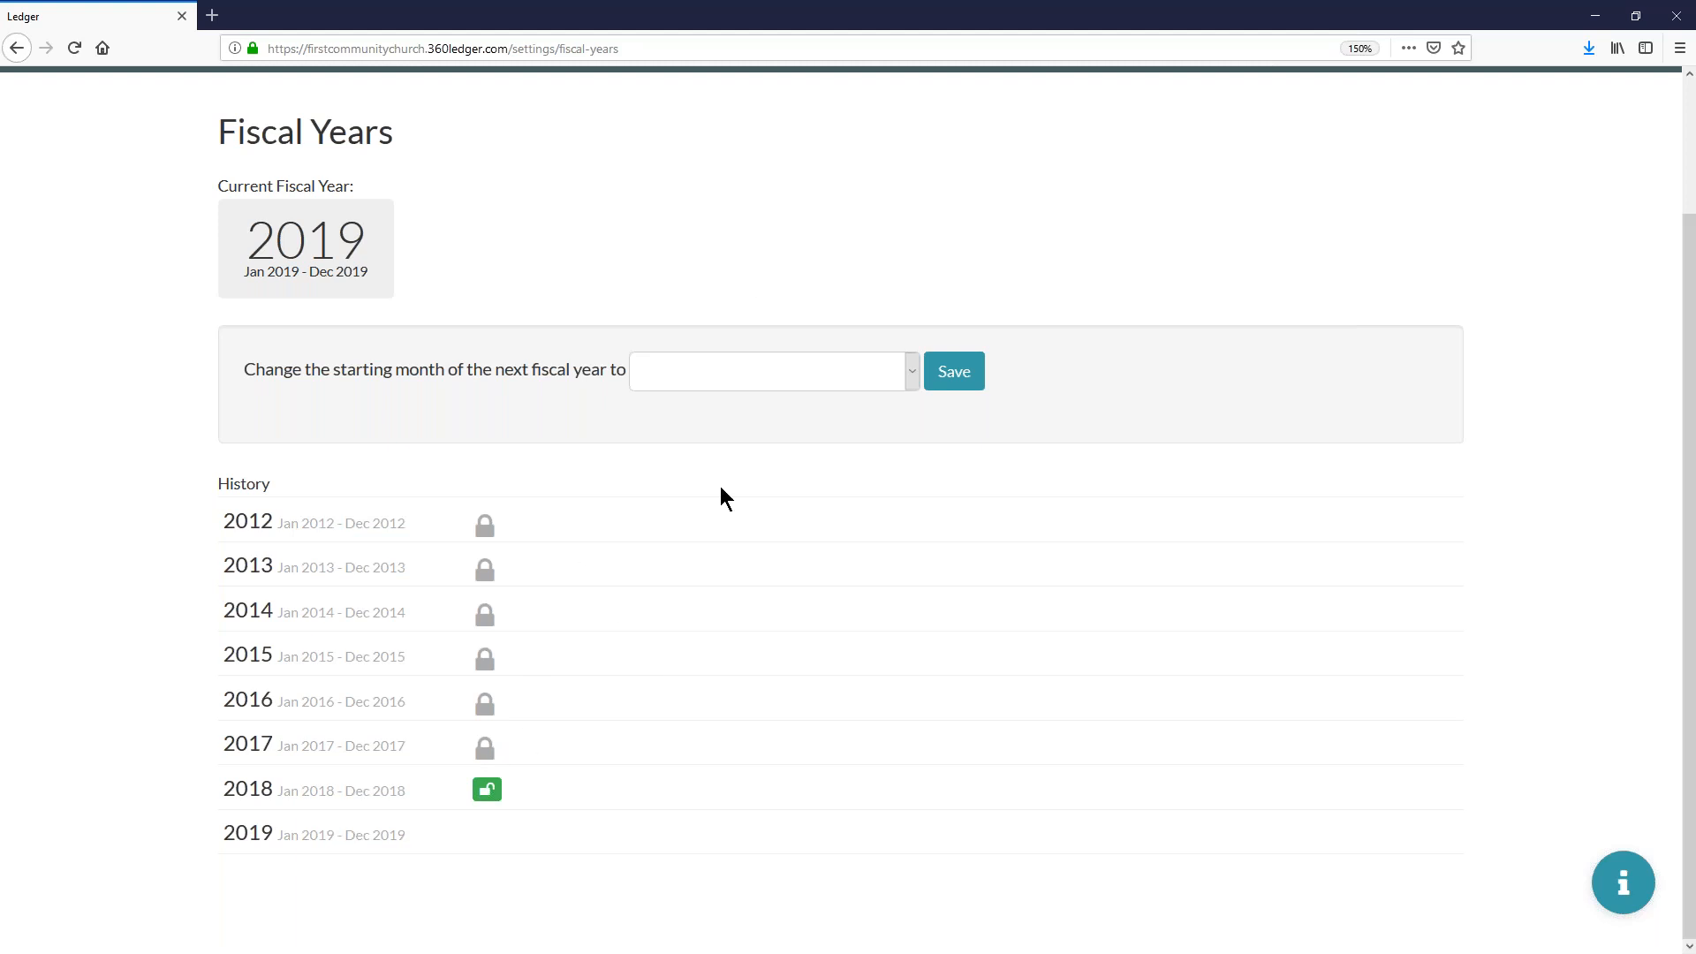
- Find the Central Trust Savings unrestricted account and navigate through Central Trust to the Central Trust Checking account
scroll(922, 227, "up", 2)
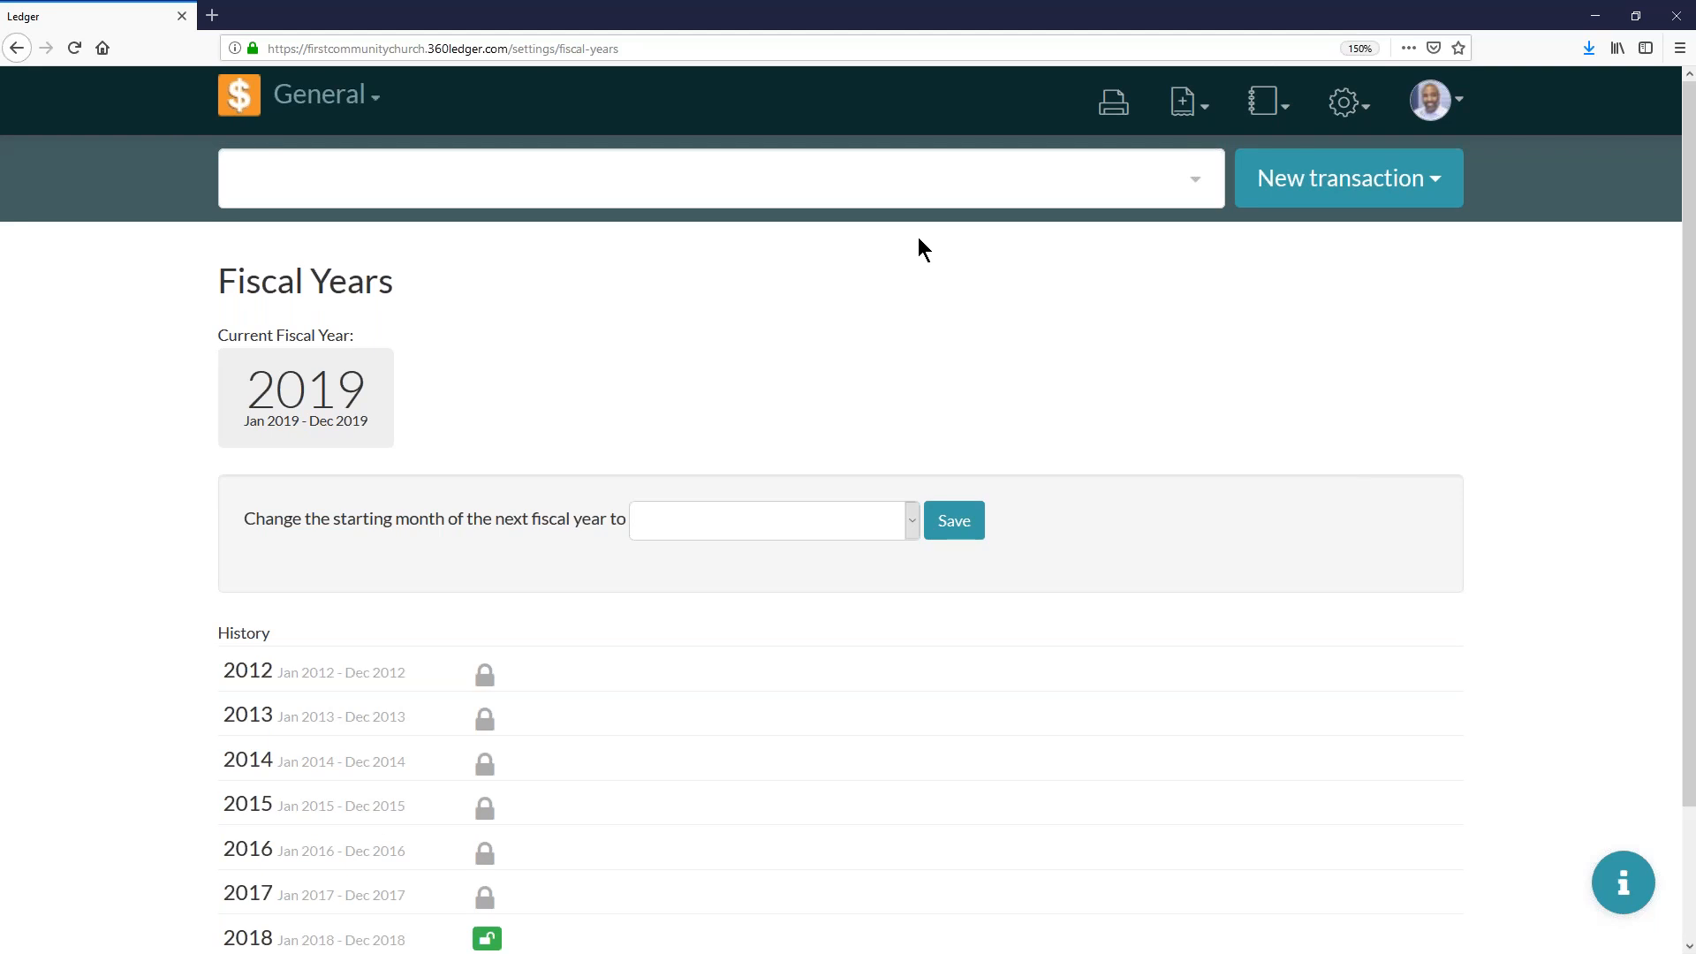
left_click(266, 182)
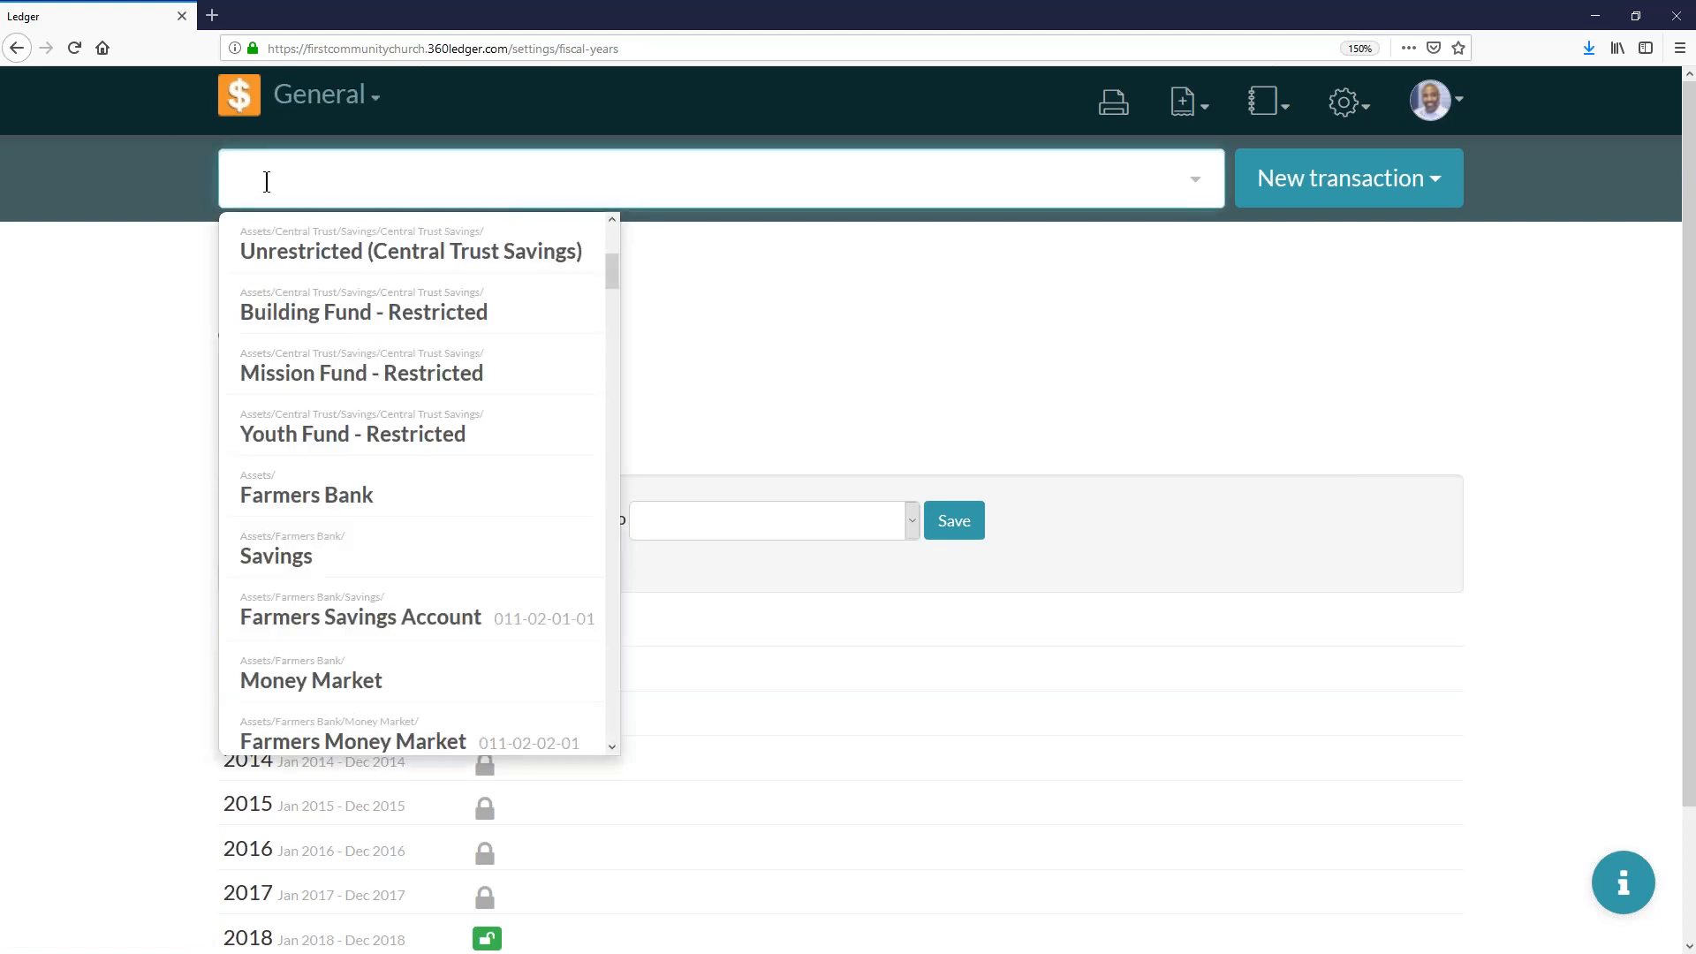
left_click(310, 248)
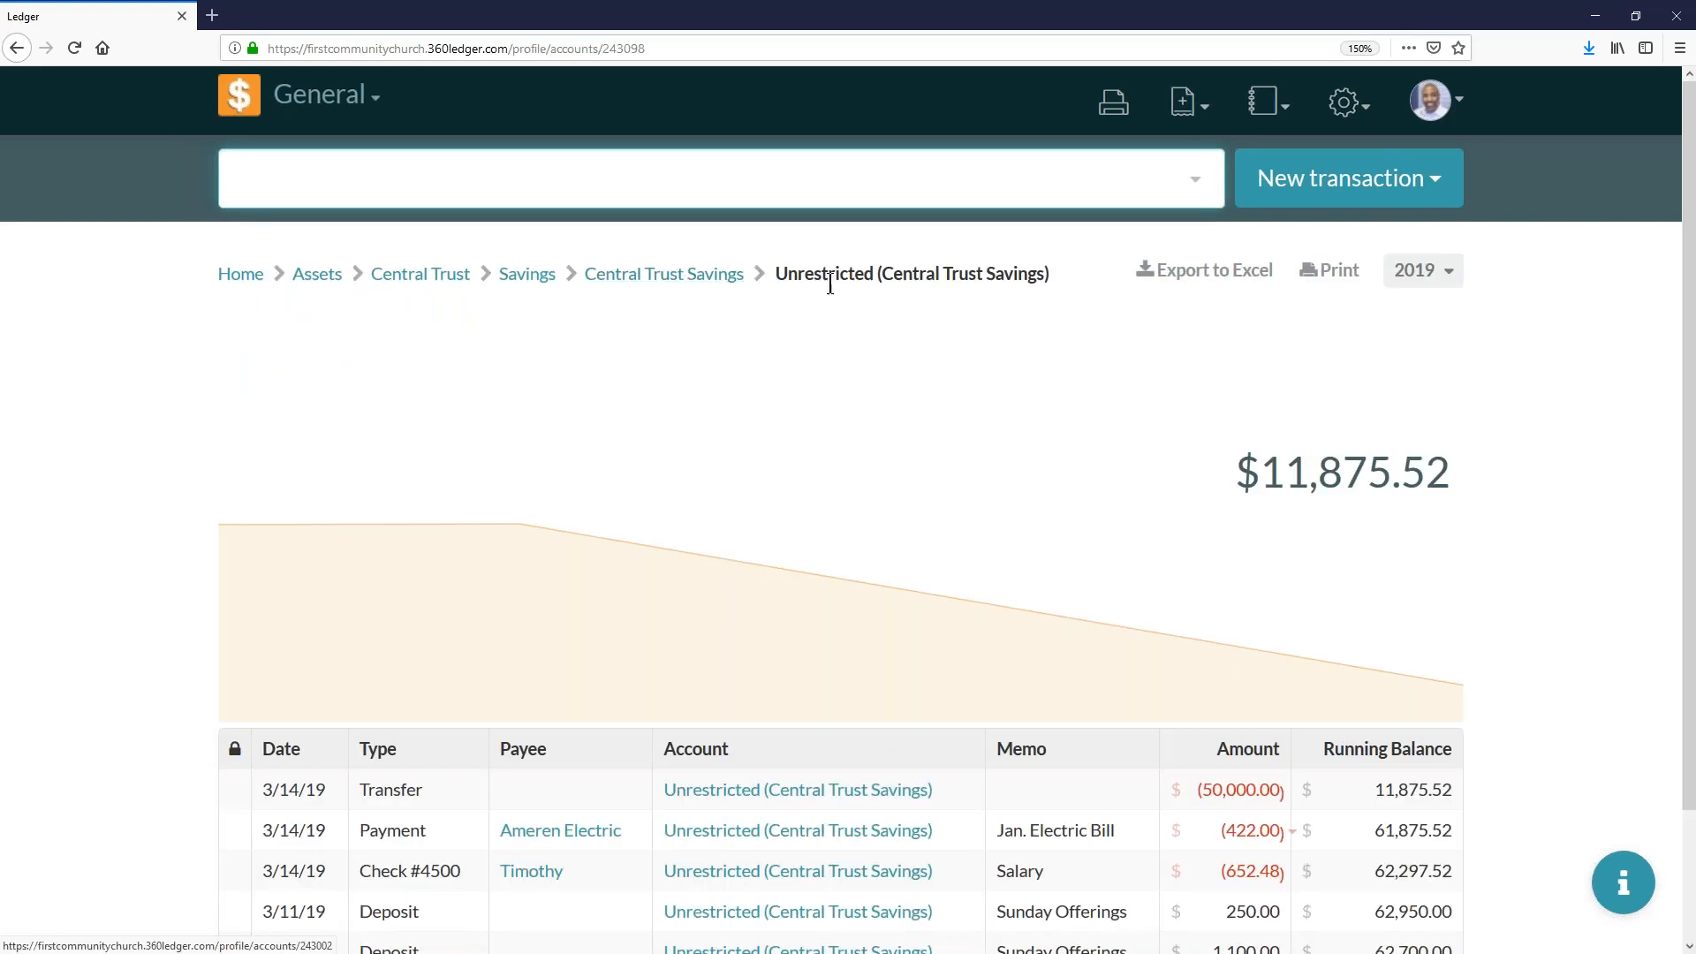
left_click(528, 278)
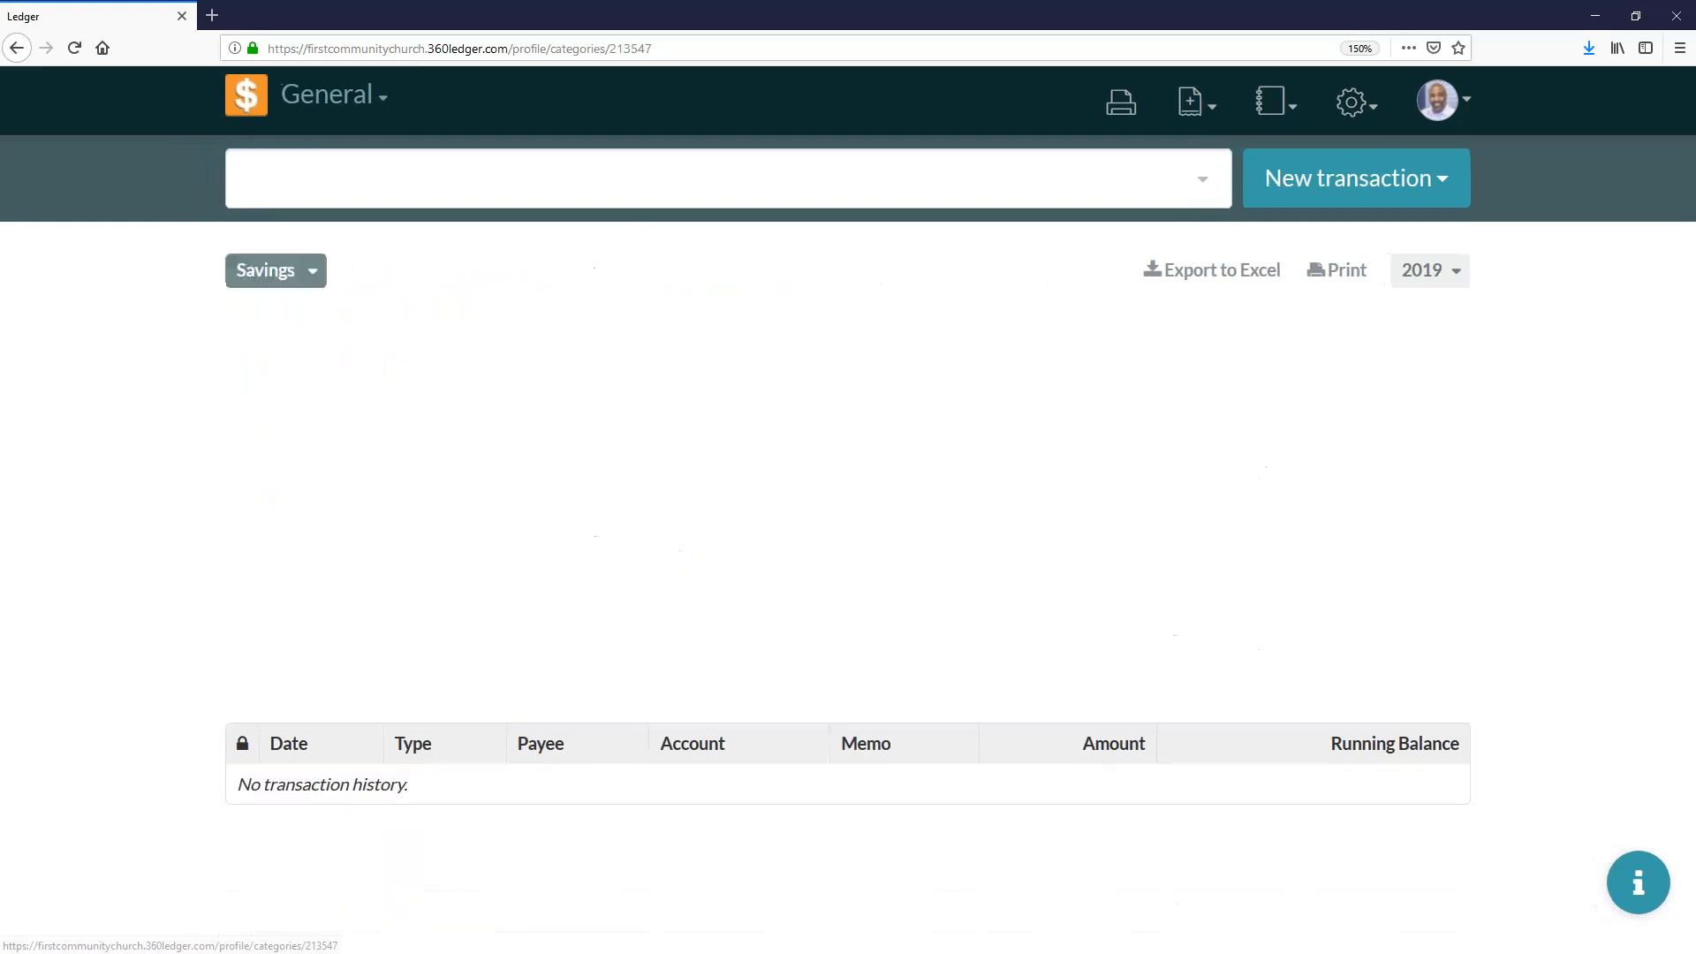
left_click(410, 276)
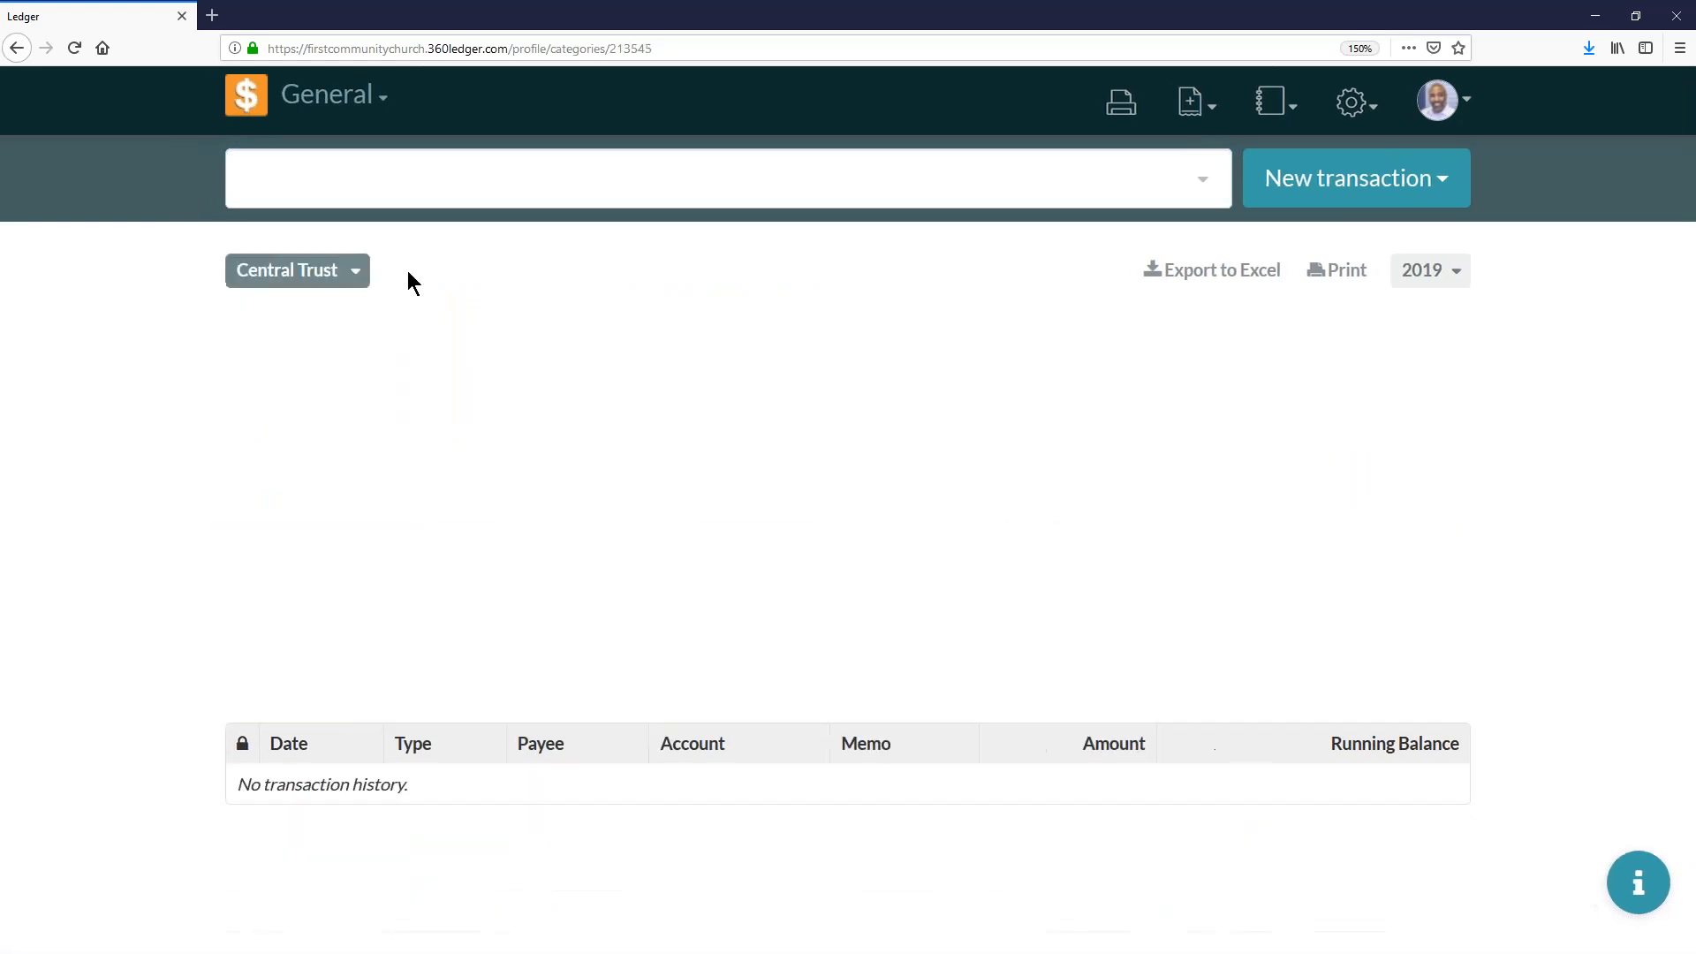
left_click(364, 369)
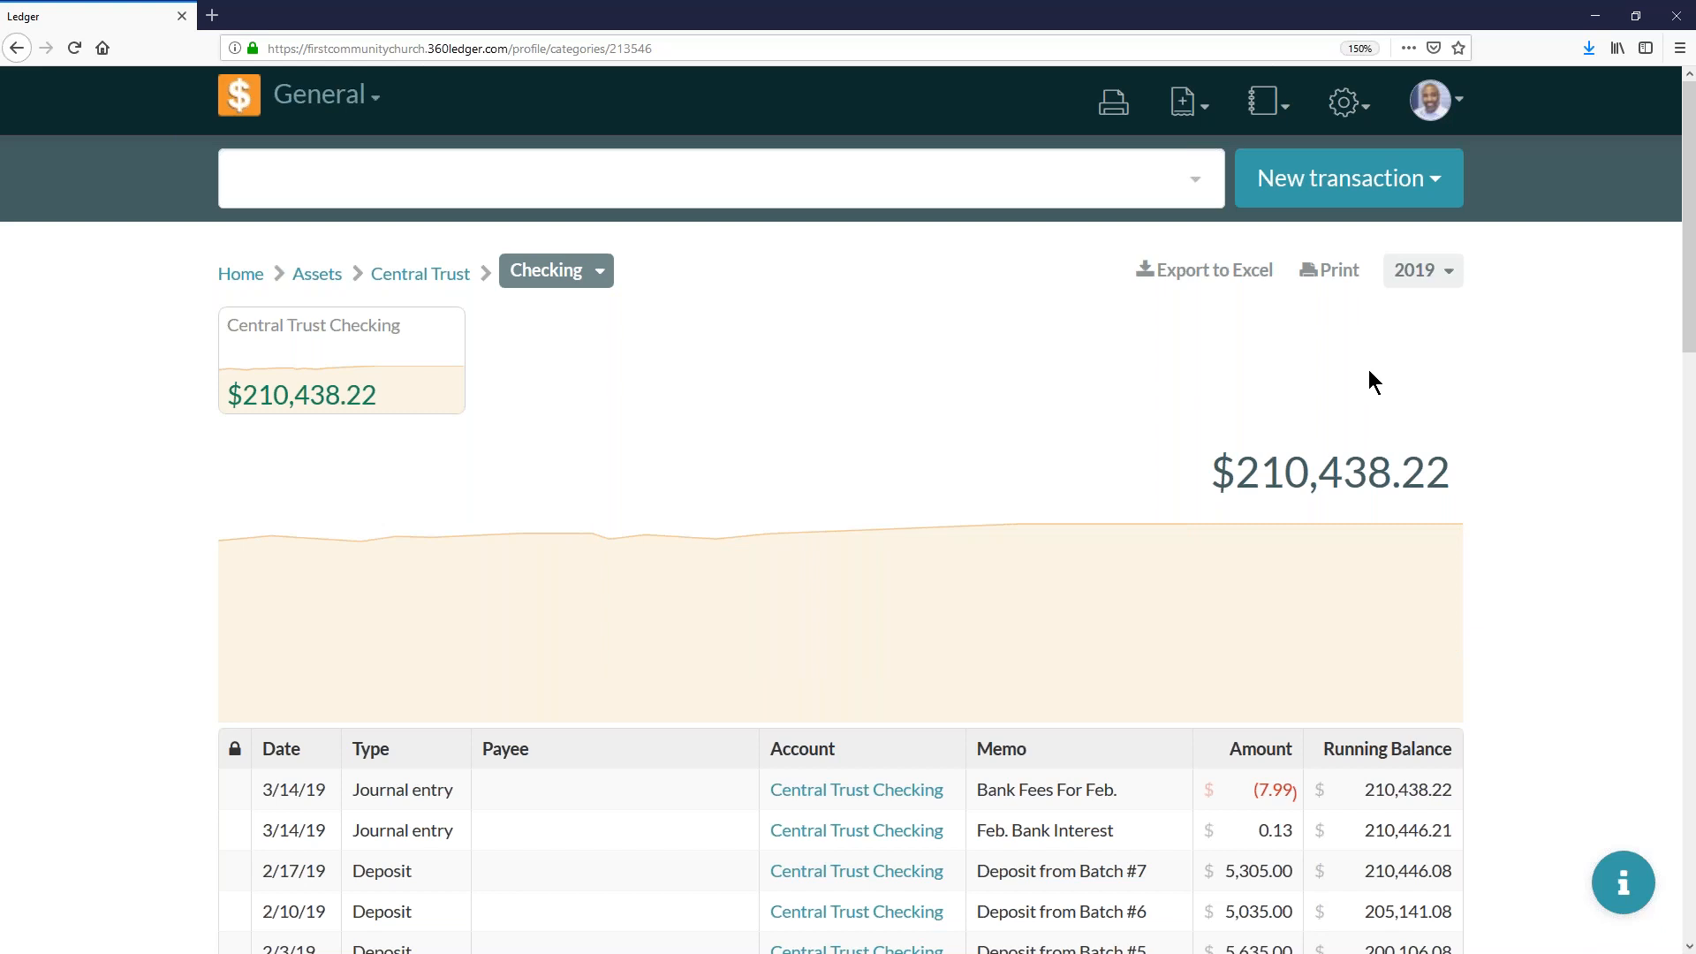
left_click(436, 336)
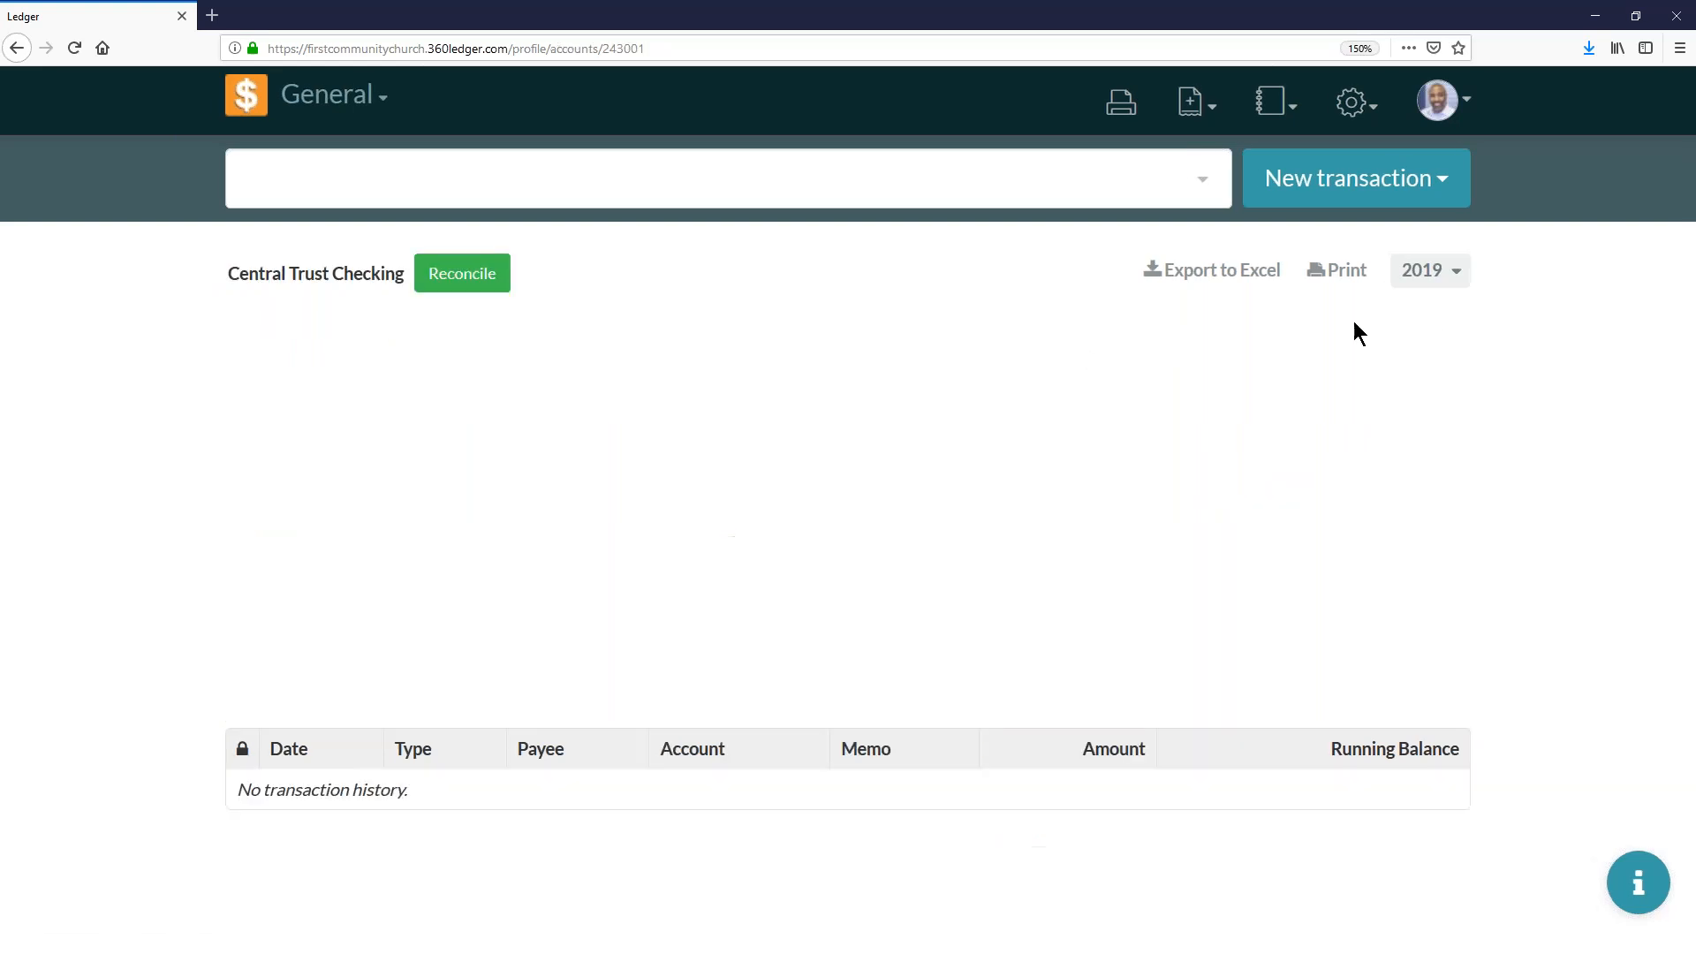
- Limit the Central Trust Checking transactions to January 2019
left_click(1425, 279)
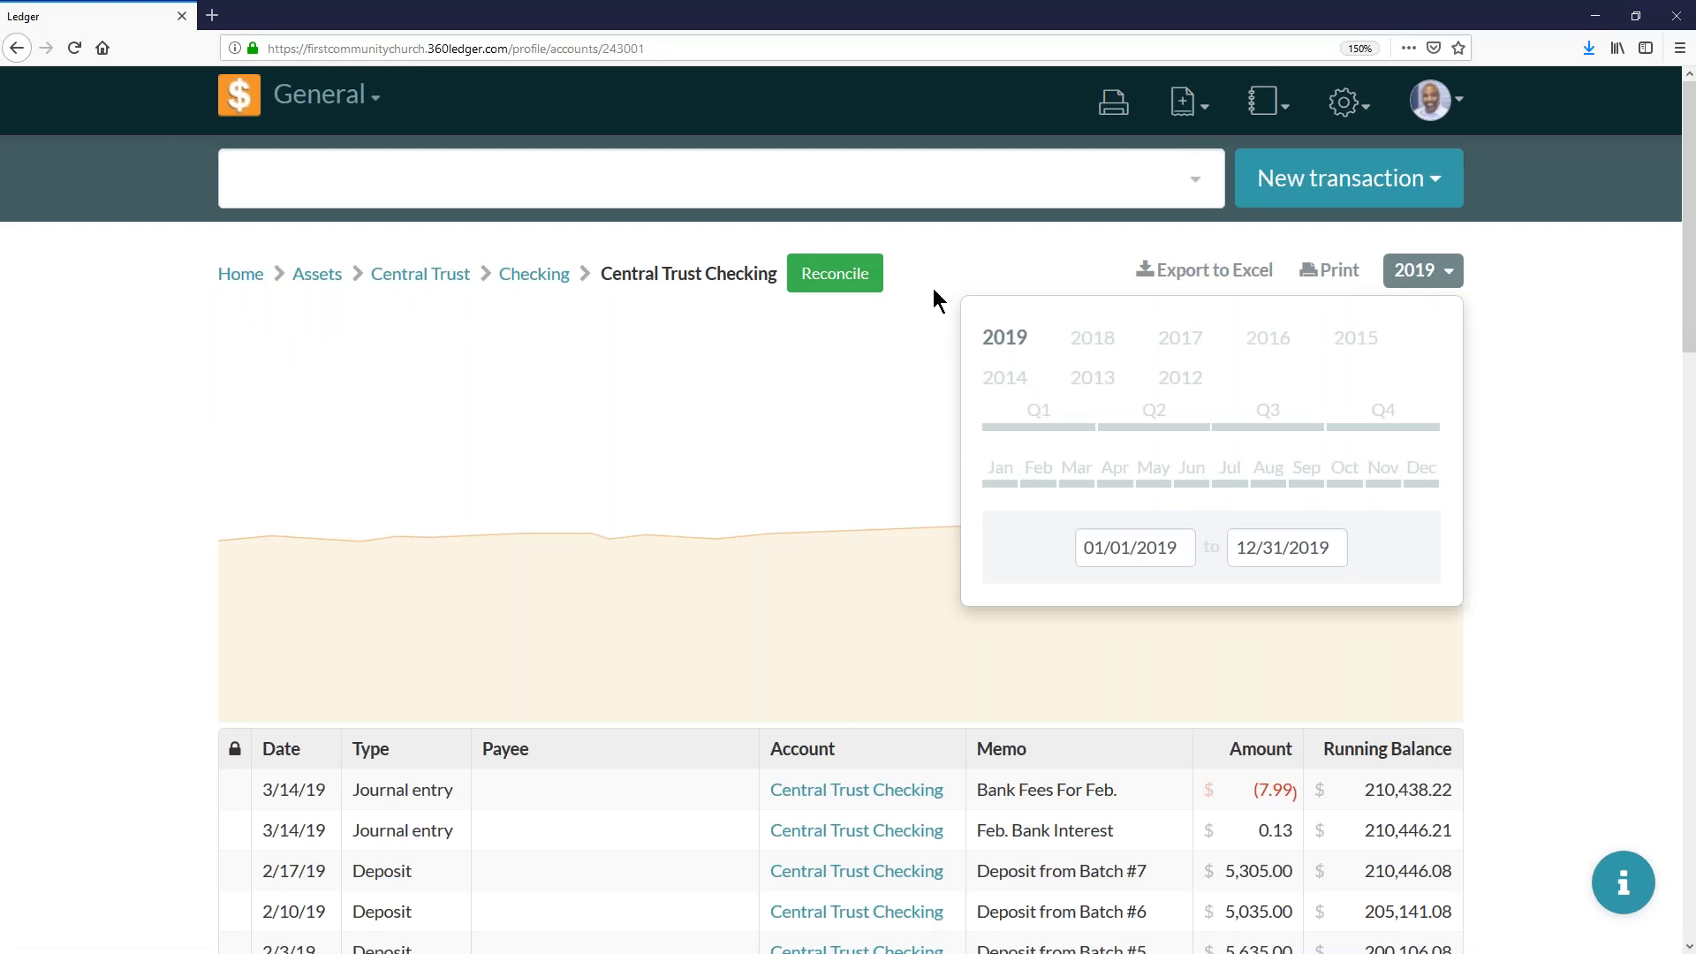
left_click(996, 481)
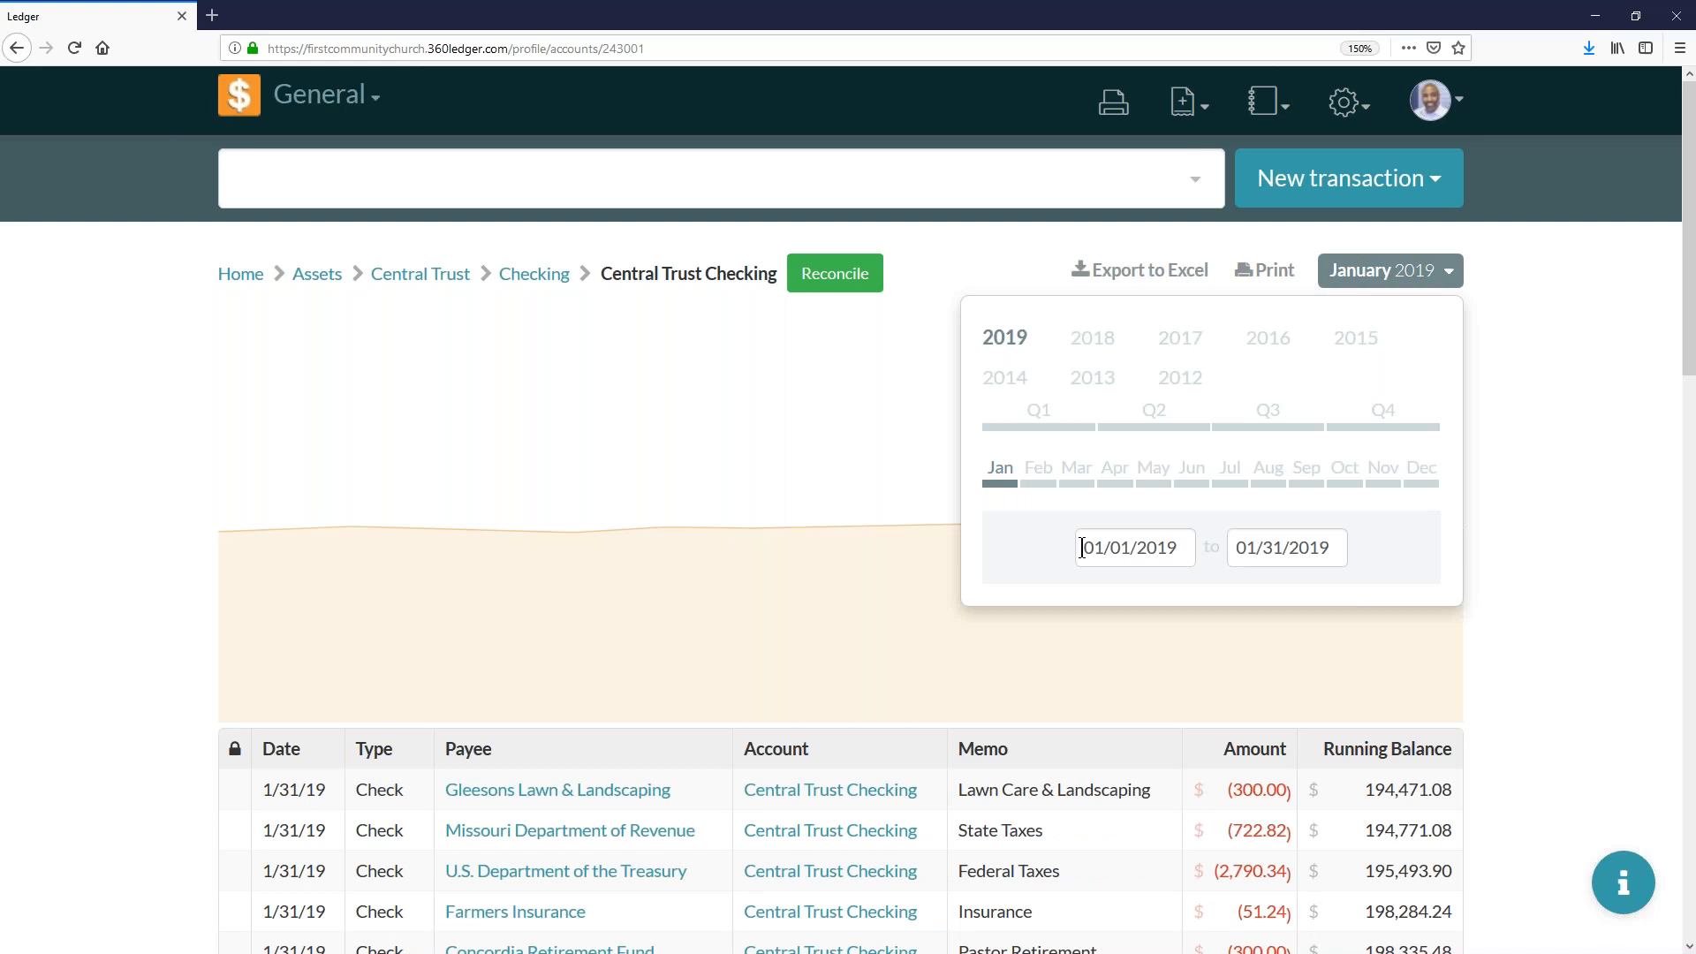
- Extend the custom date range's end to 02/04/2019 and reset the account's period to January 2019
left_click(1261, 547)
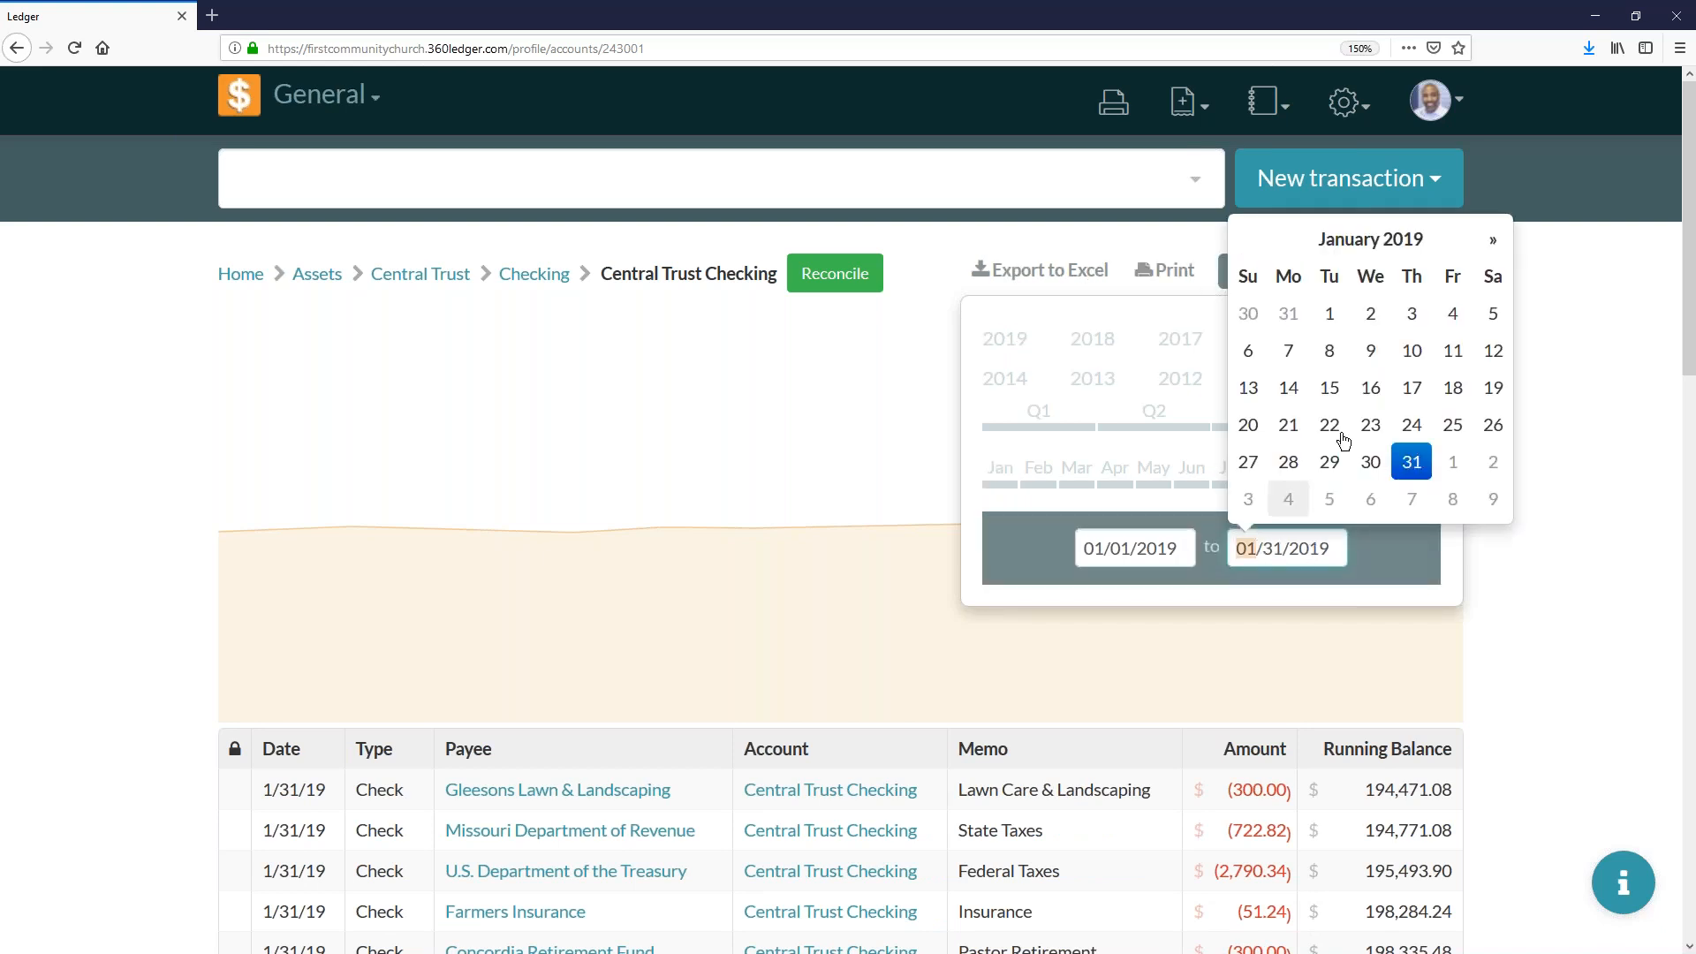
left_click(1492, 239)
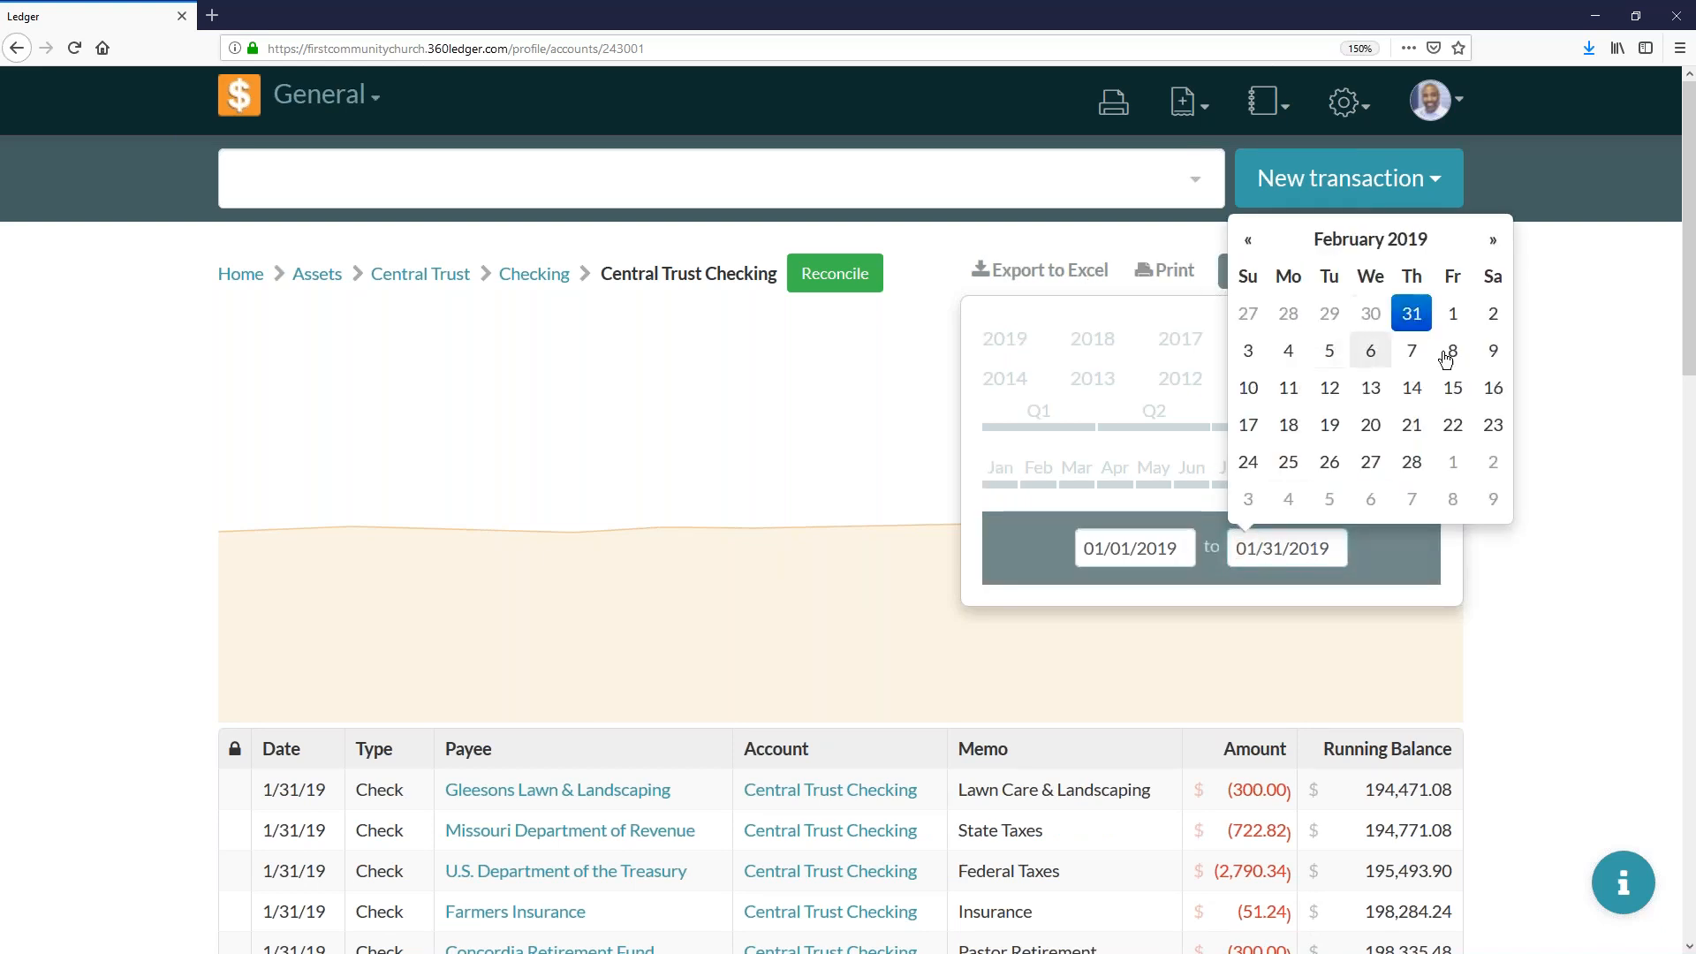
left_click(1289, 350)
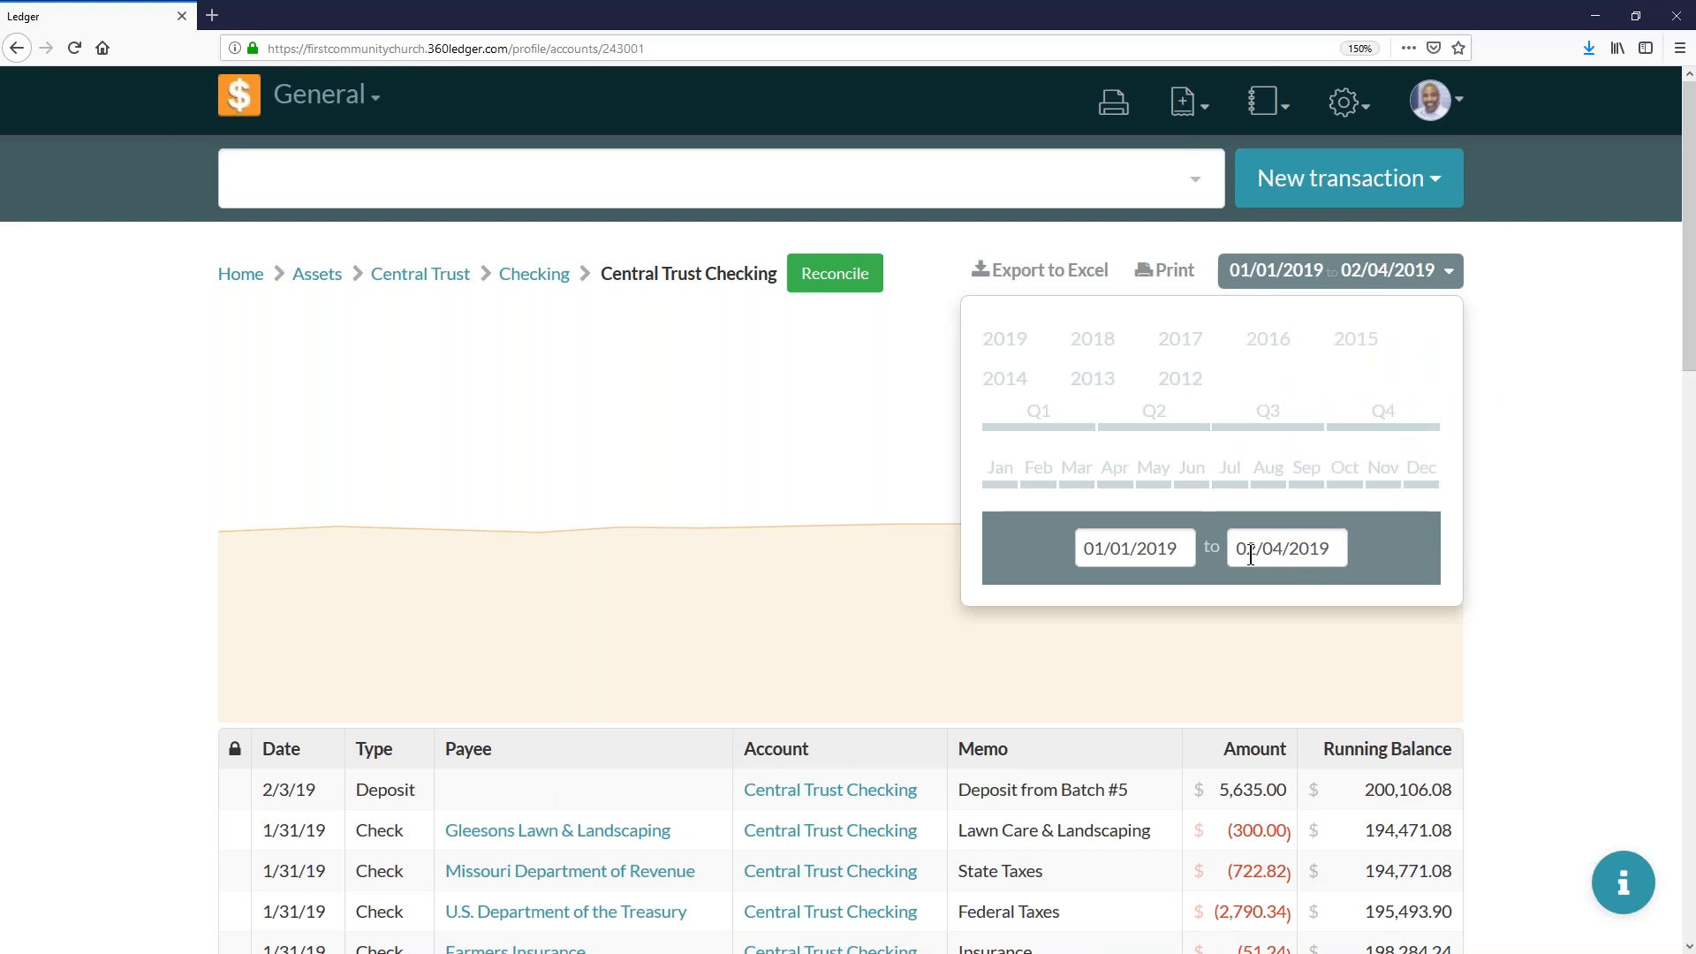
left_click(1005, 484)
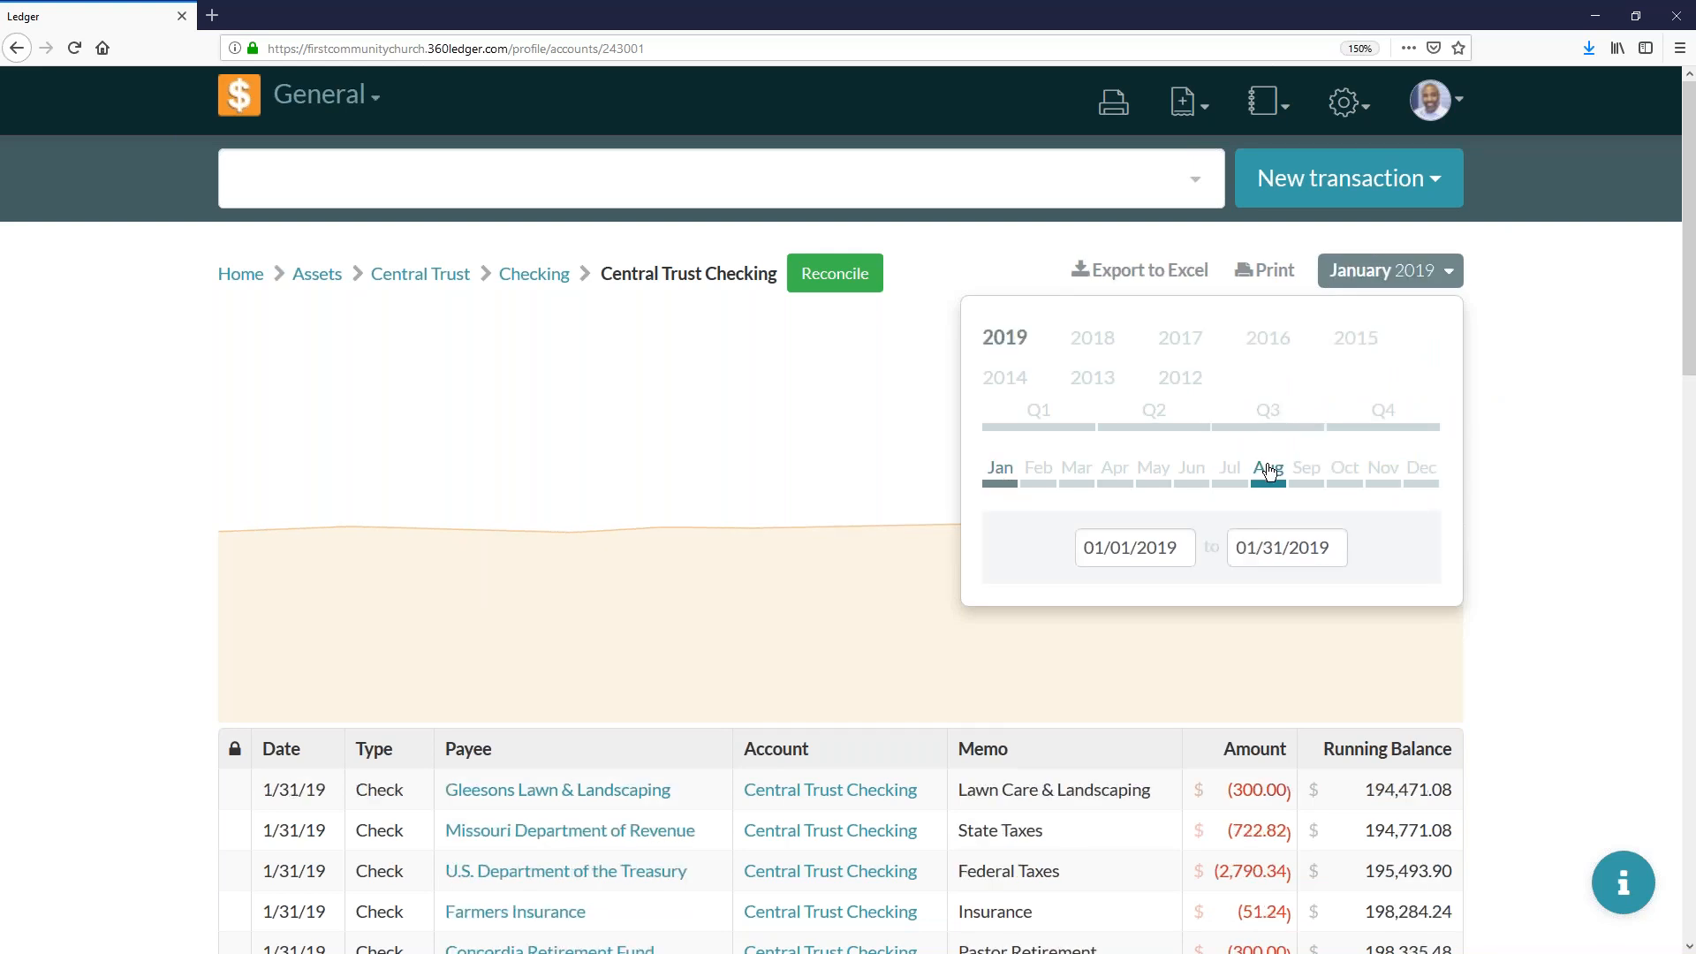
left_click(1385, 274)
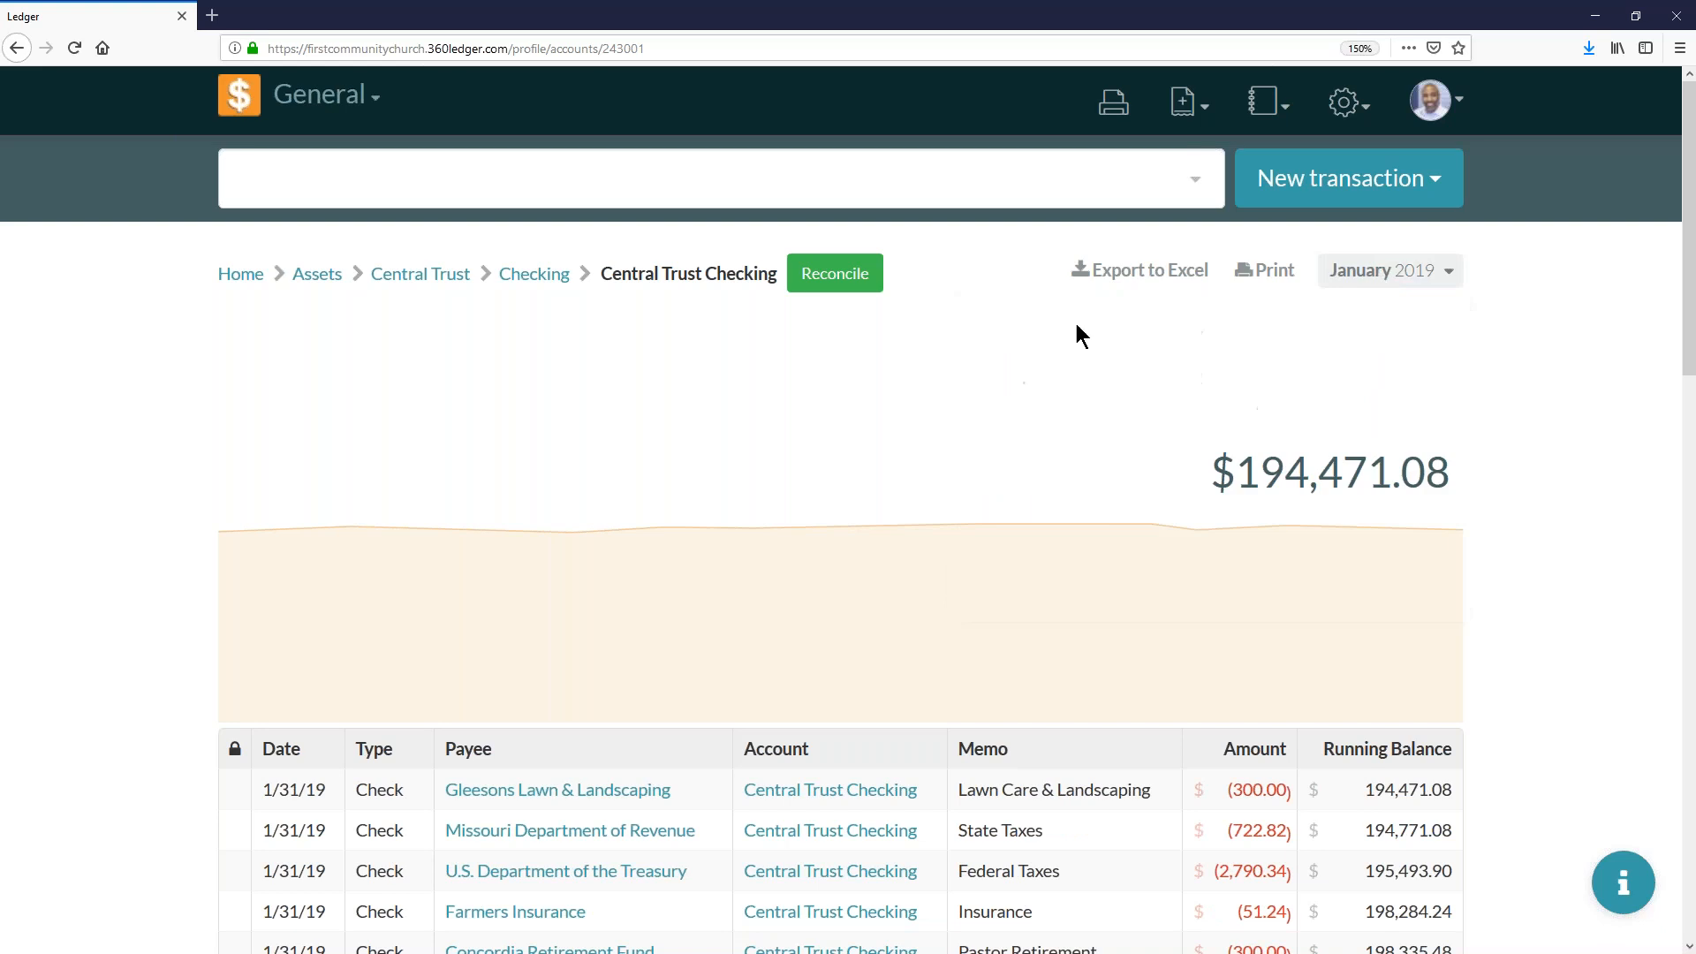
- Start reconciling Central Trust Checking with a statement date of 01/31/2019
left_click(838, 275)
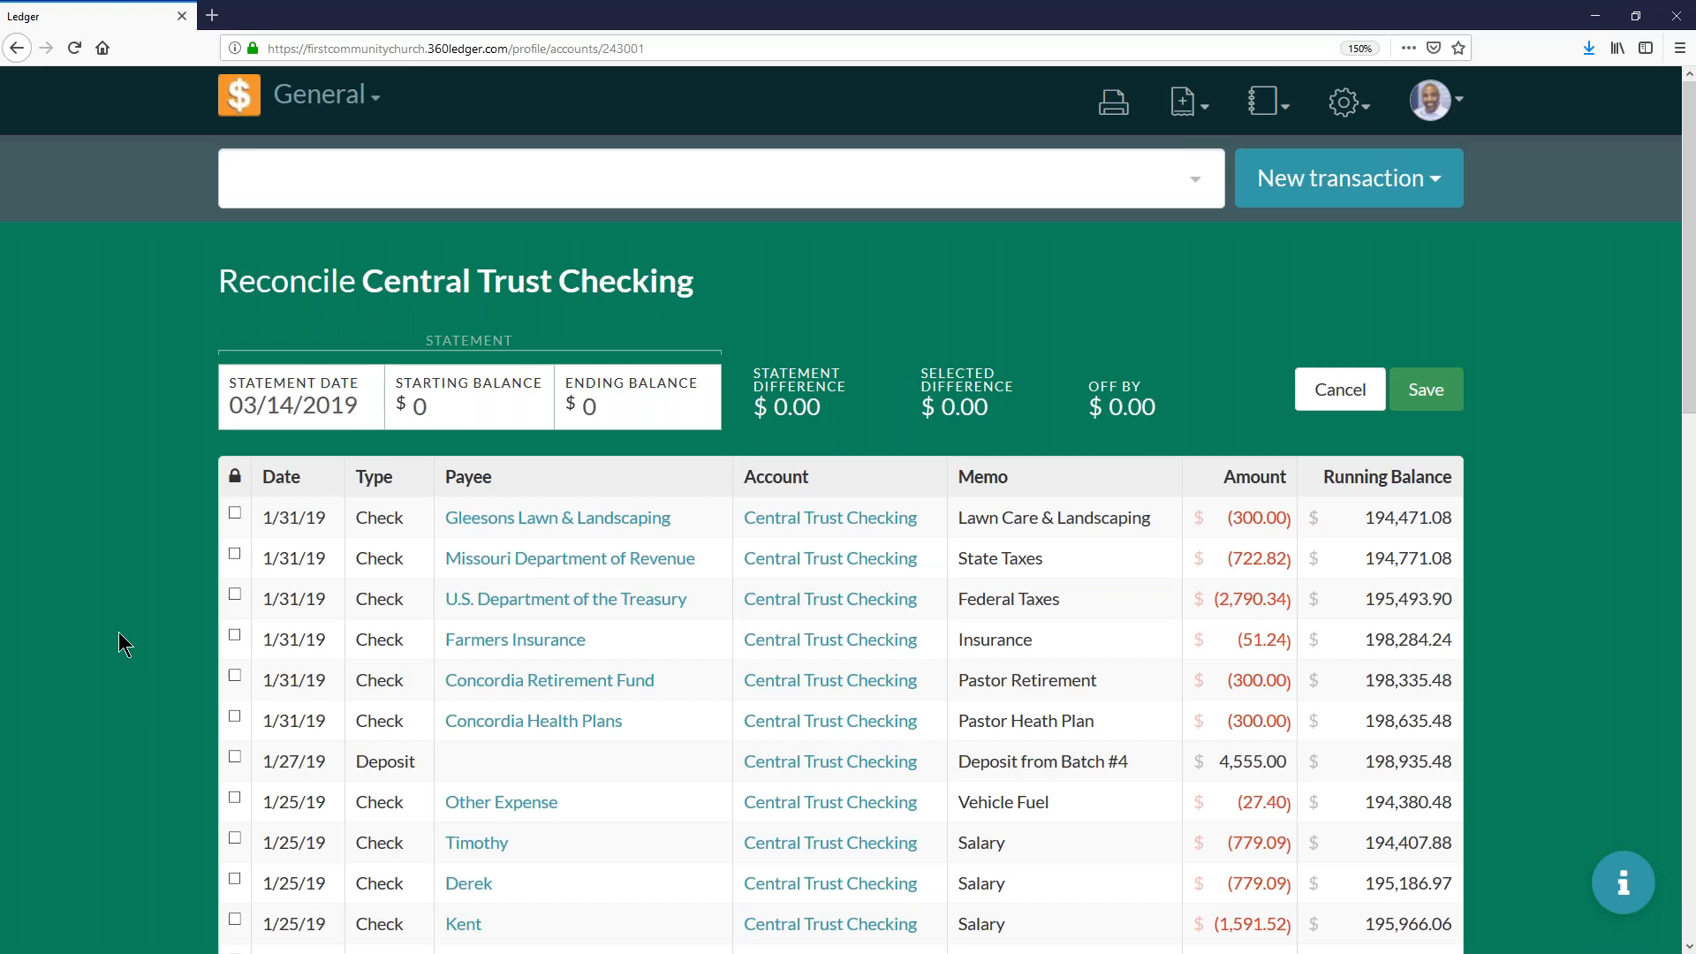
left_click(299, 406)
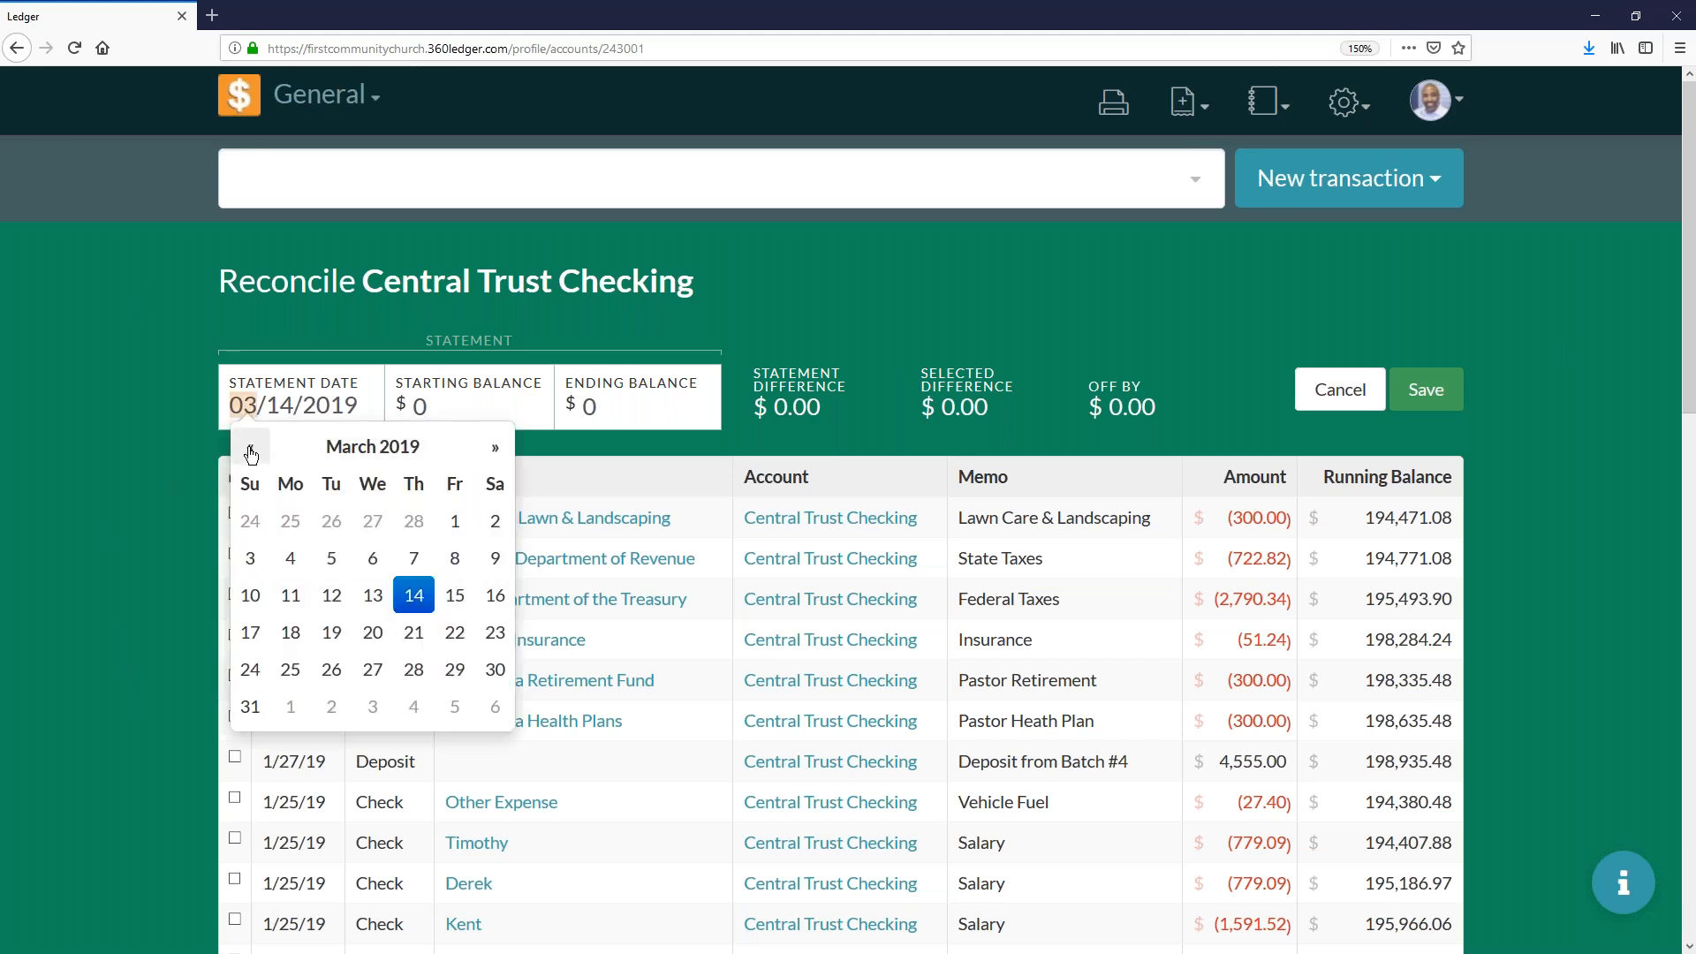
left_click(250, 450)
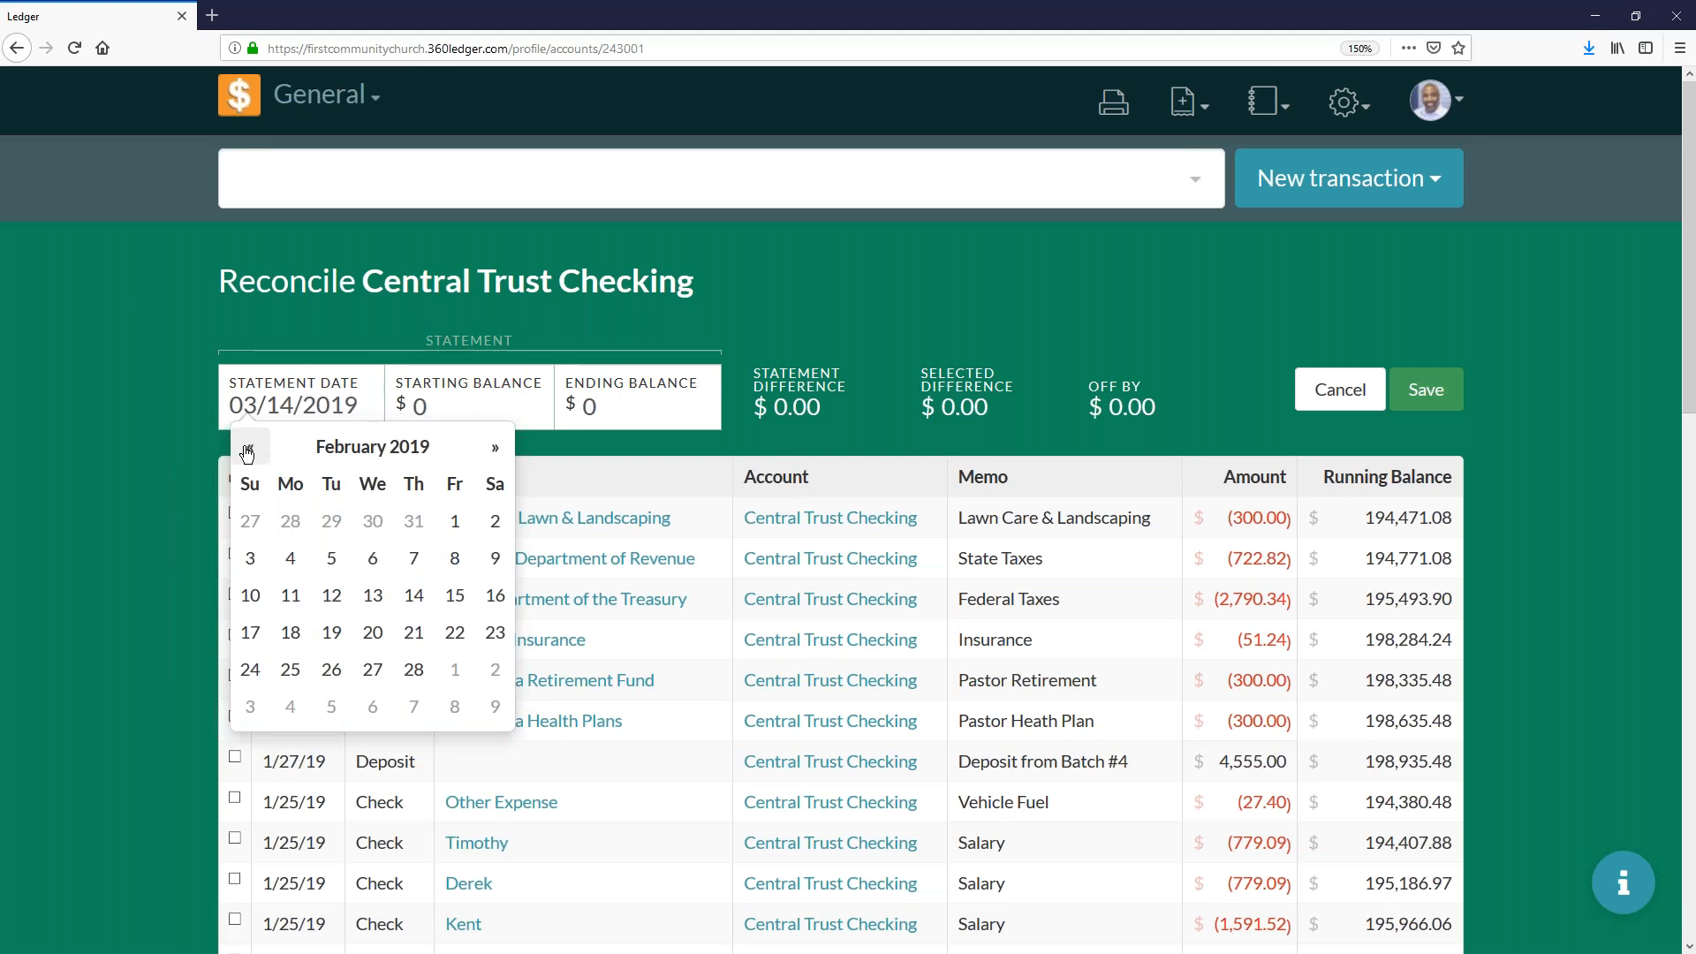
left_click(415, 522)
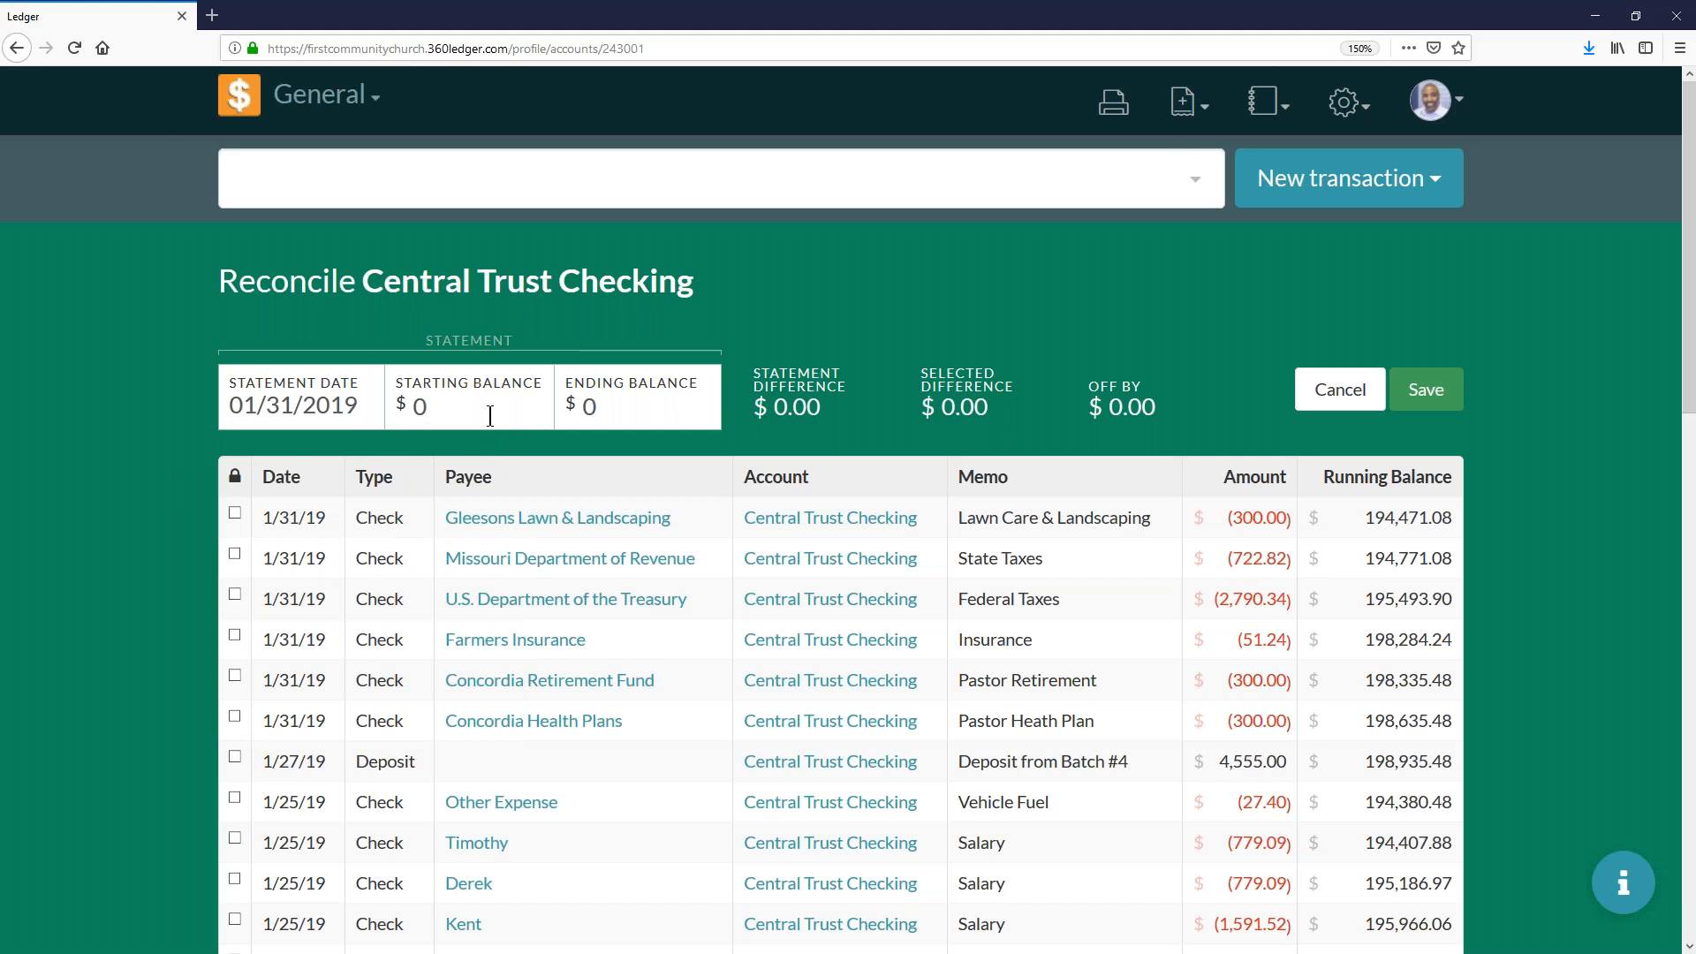
- Enter 1944711.08 as the statement's starting balance
type("194")
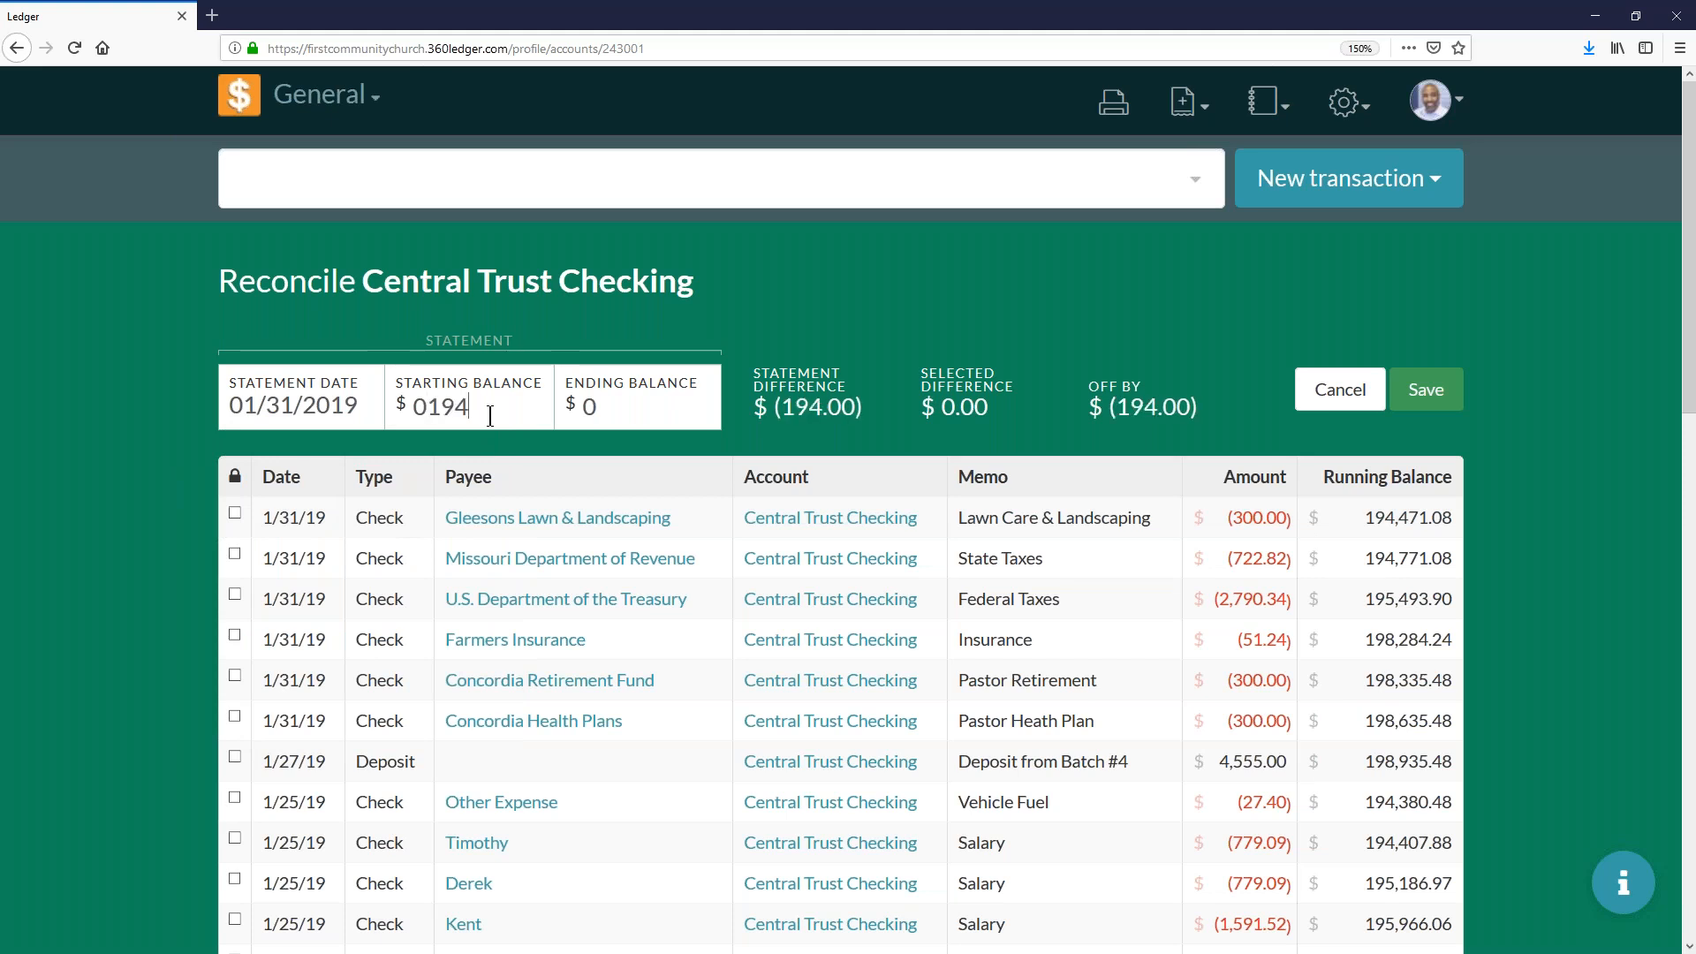
type("471.")
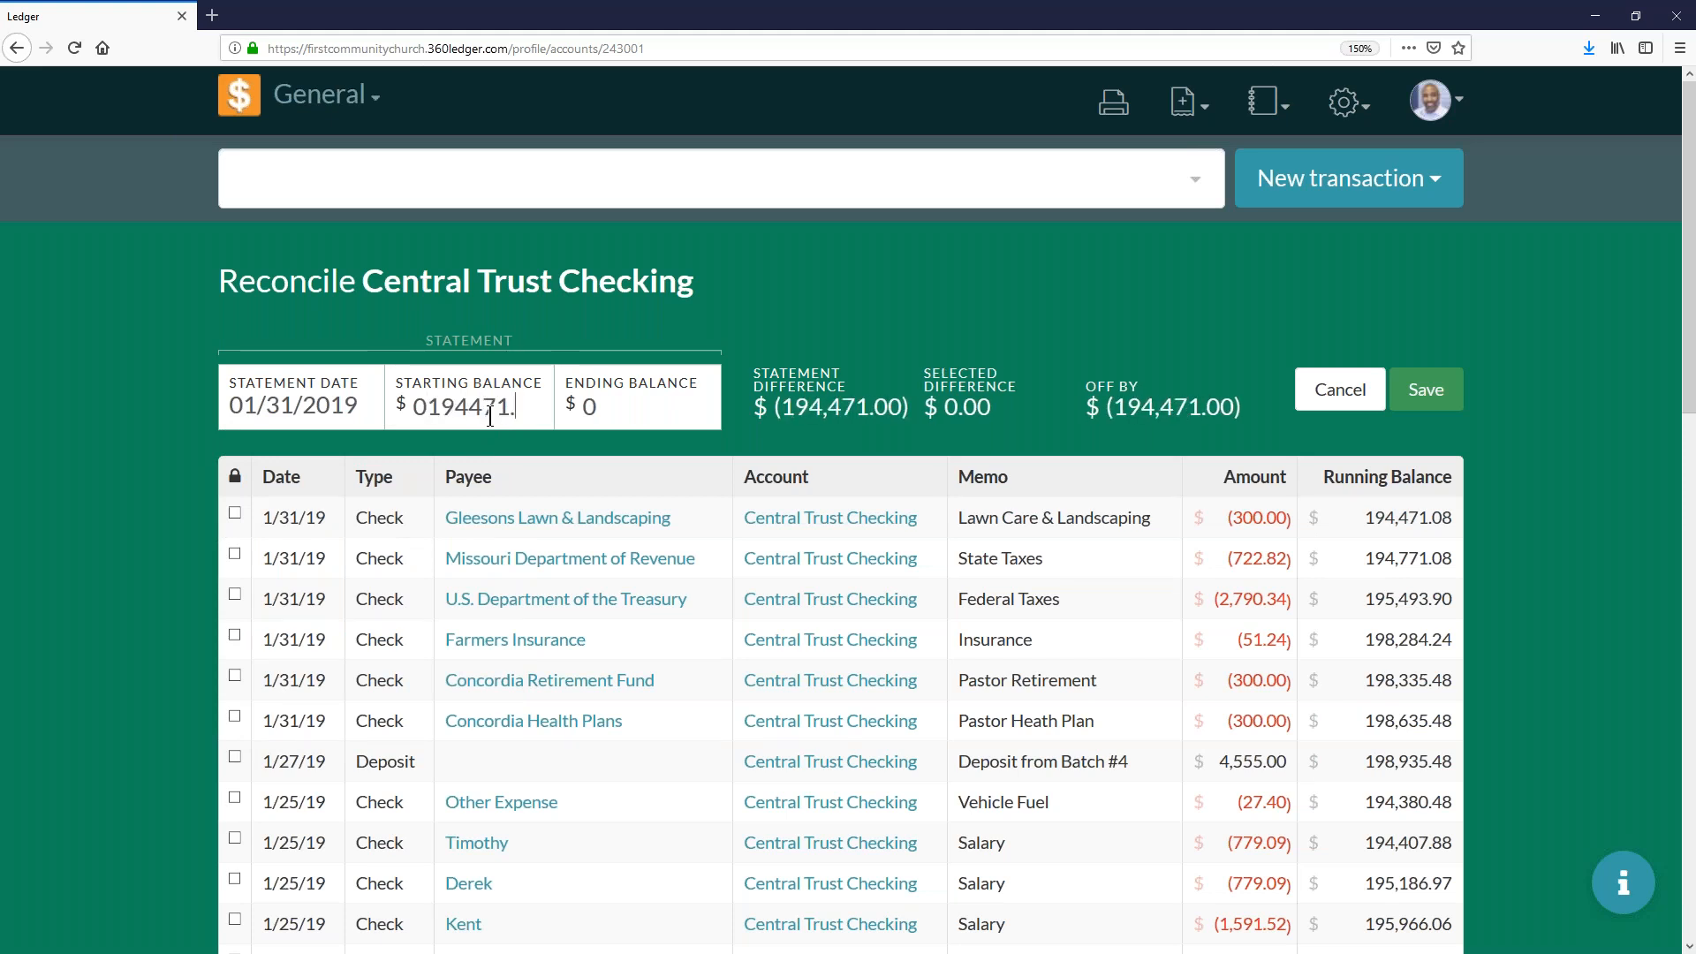
type("1.08")
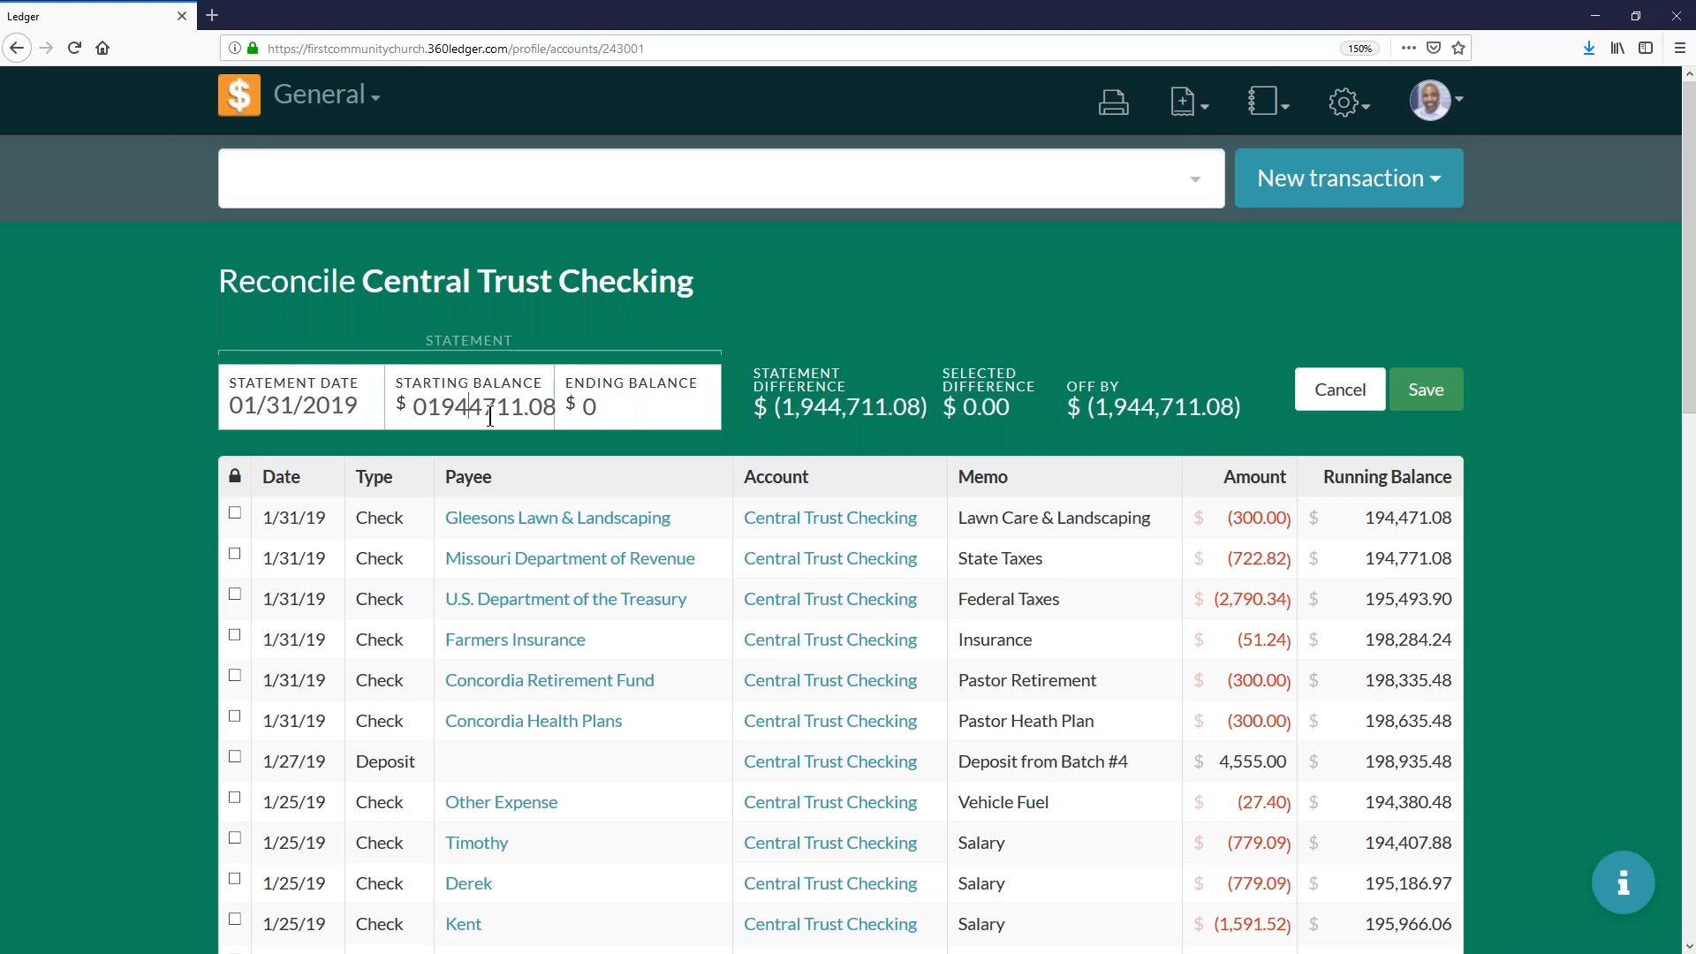
key("Tab")
- Set the statement's ending balance to 193522.94
left_click(636, 410)
key("BackSpace")
type("192")
key("BackSpace")
type("3286")
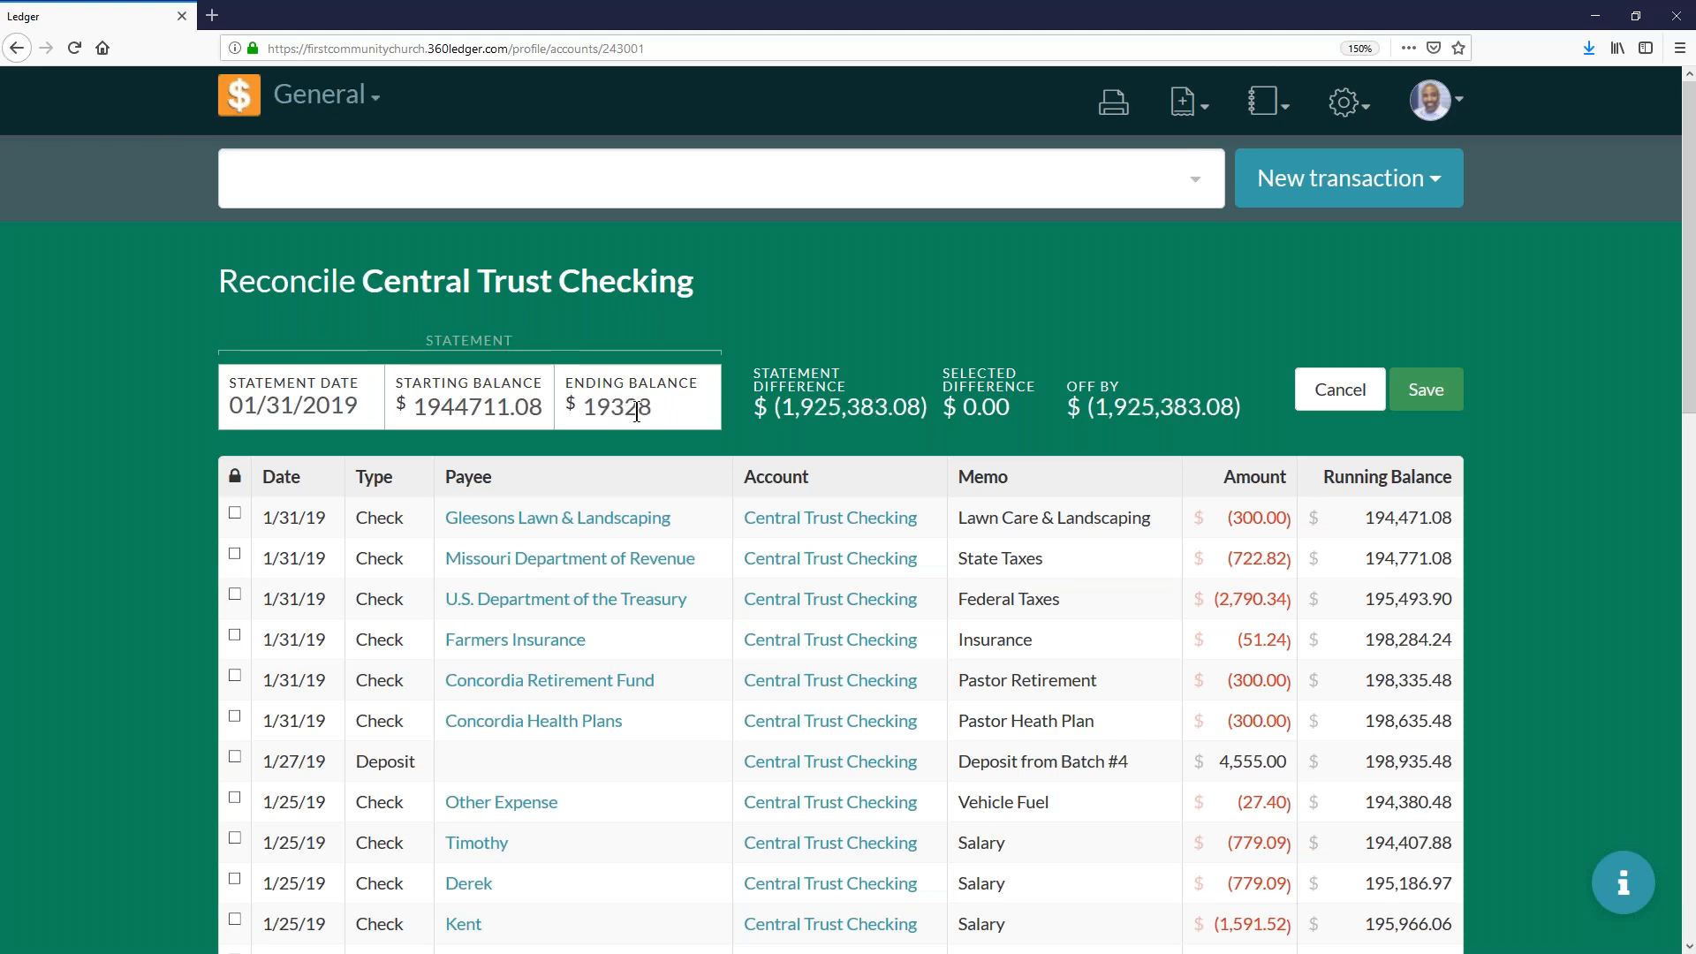
key("BackSpace")
key("BackSpace")
key("BackSpace")
key("BackSpace")
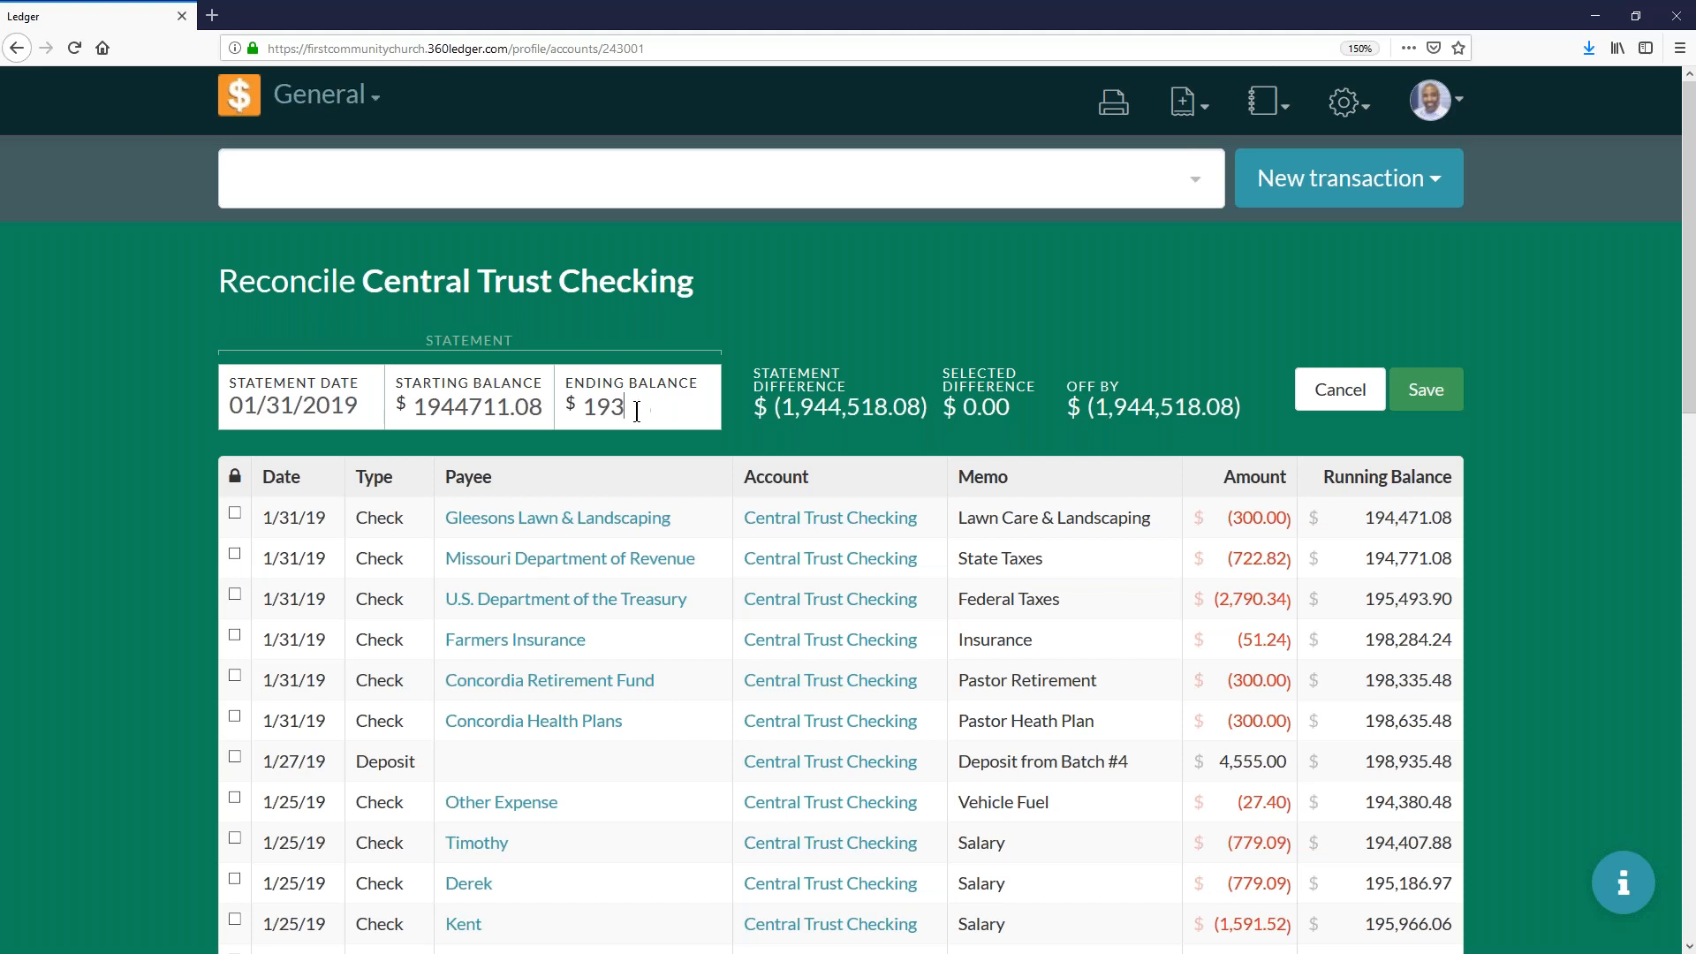
type("3522.94")
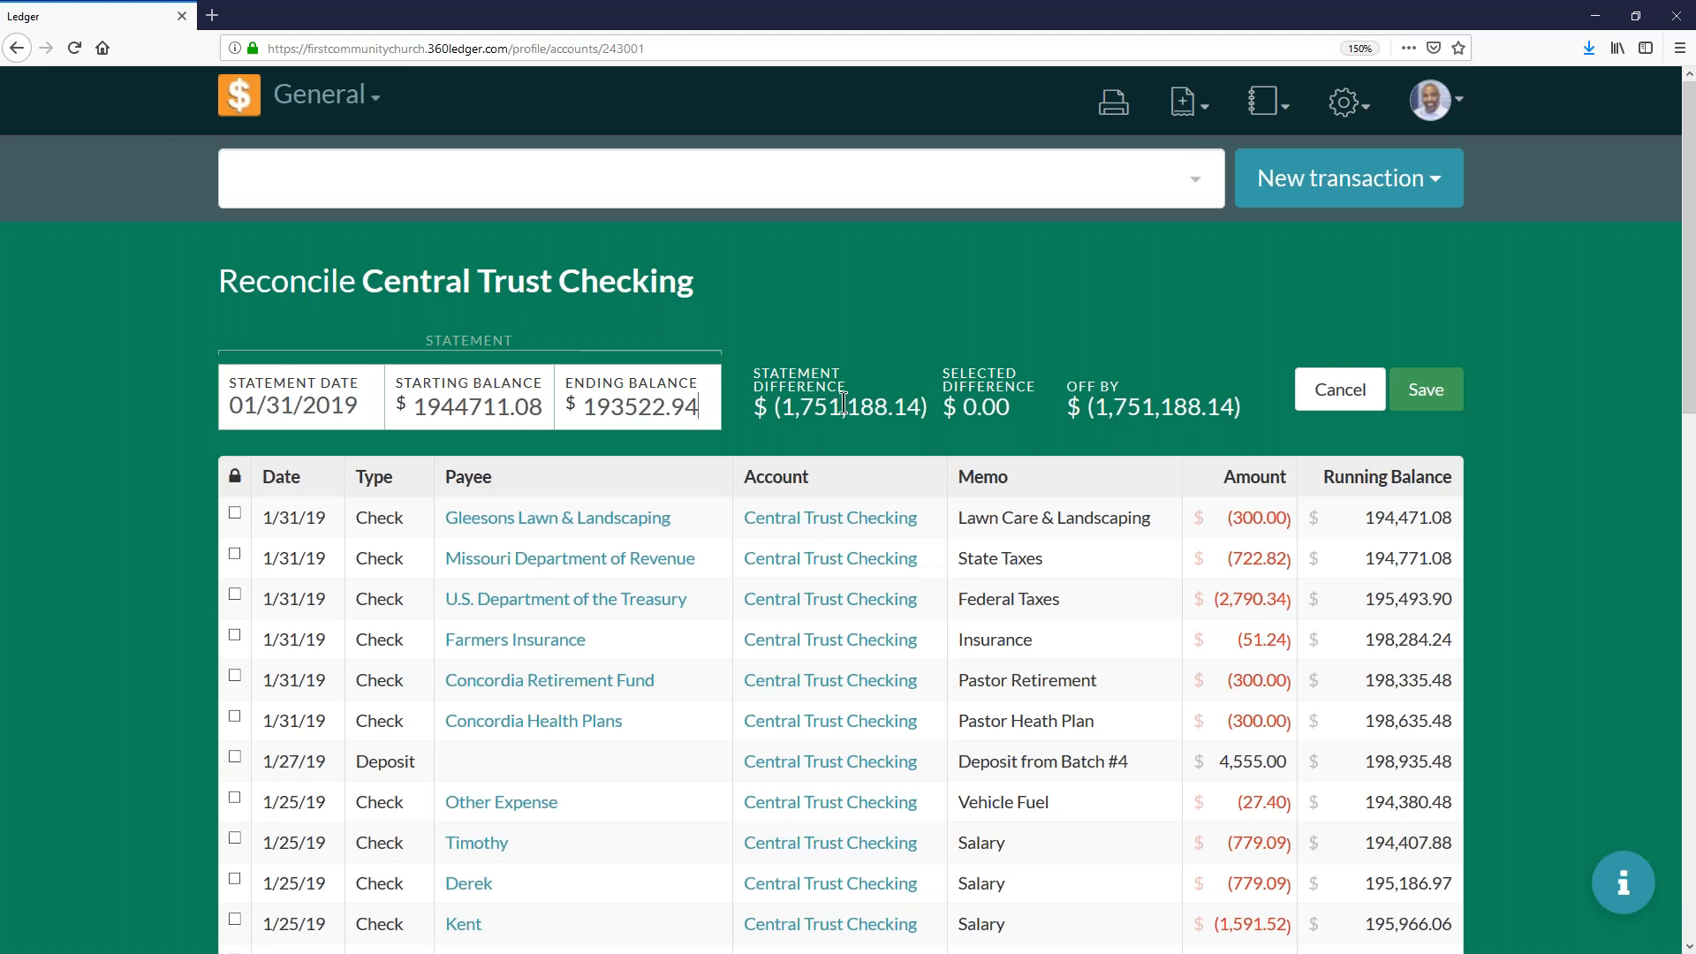
- Mark the six 1/31/19 checks and the 1/27/19 deposit from Batch #4 for reconciliation
left_click(263, 519)
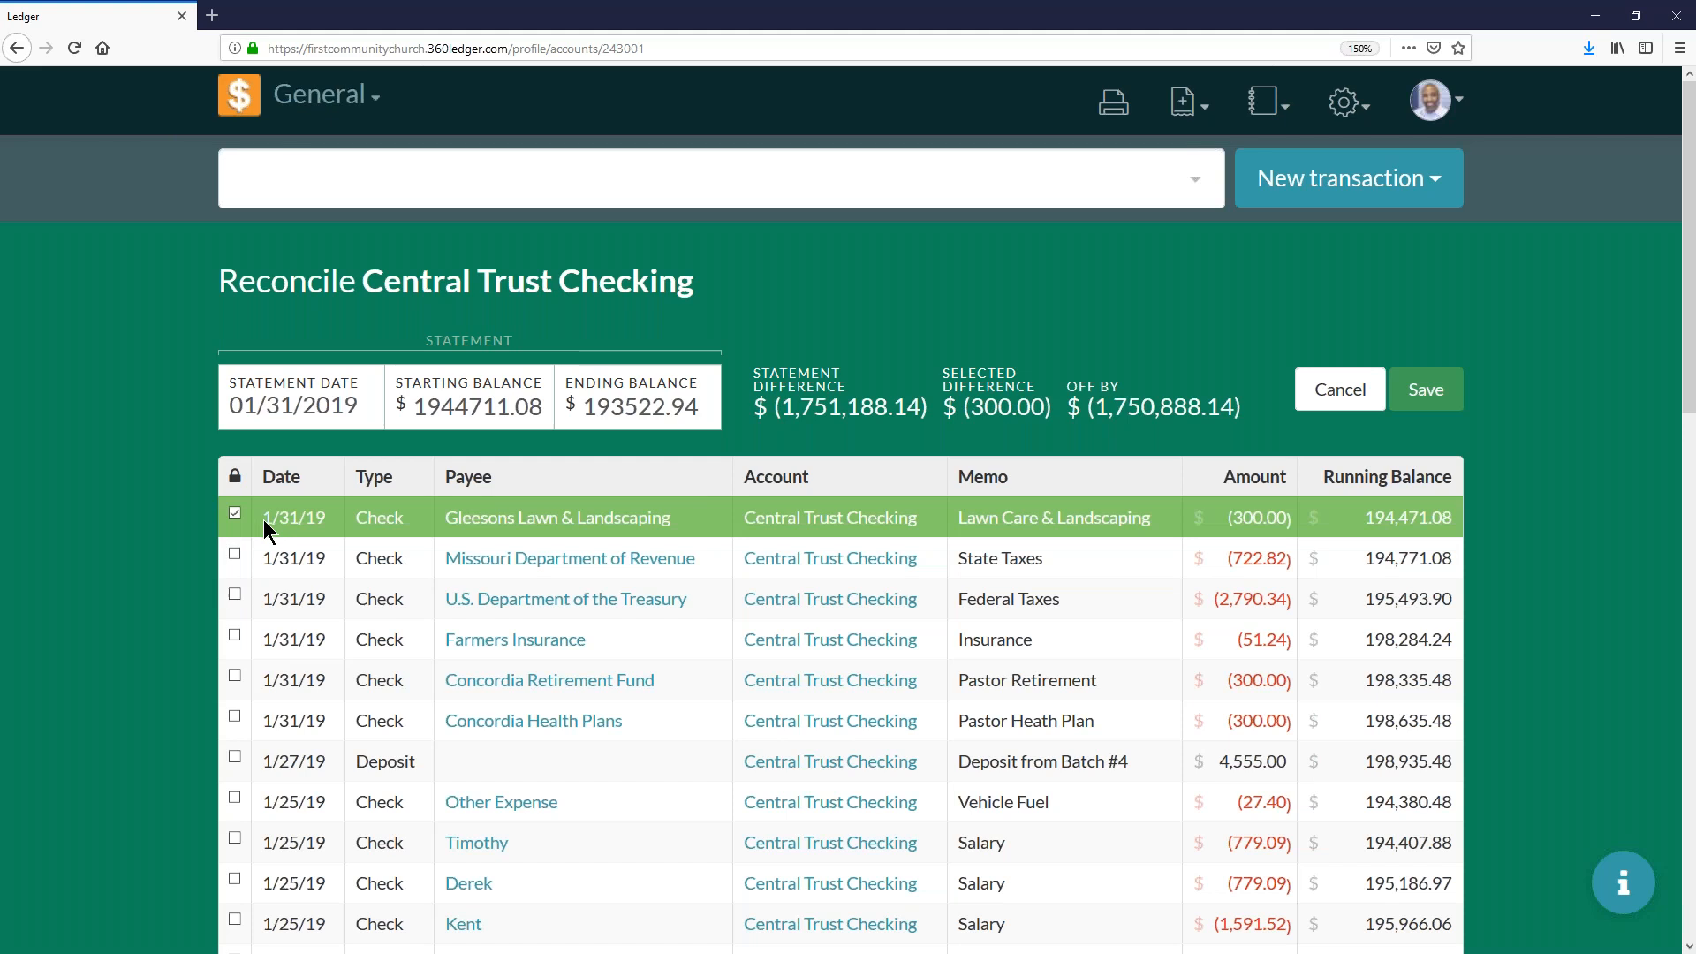
mouse_move(999, 388)
left_click(285, 558)
left_click(293, 599)
left_click(279, 639)
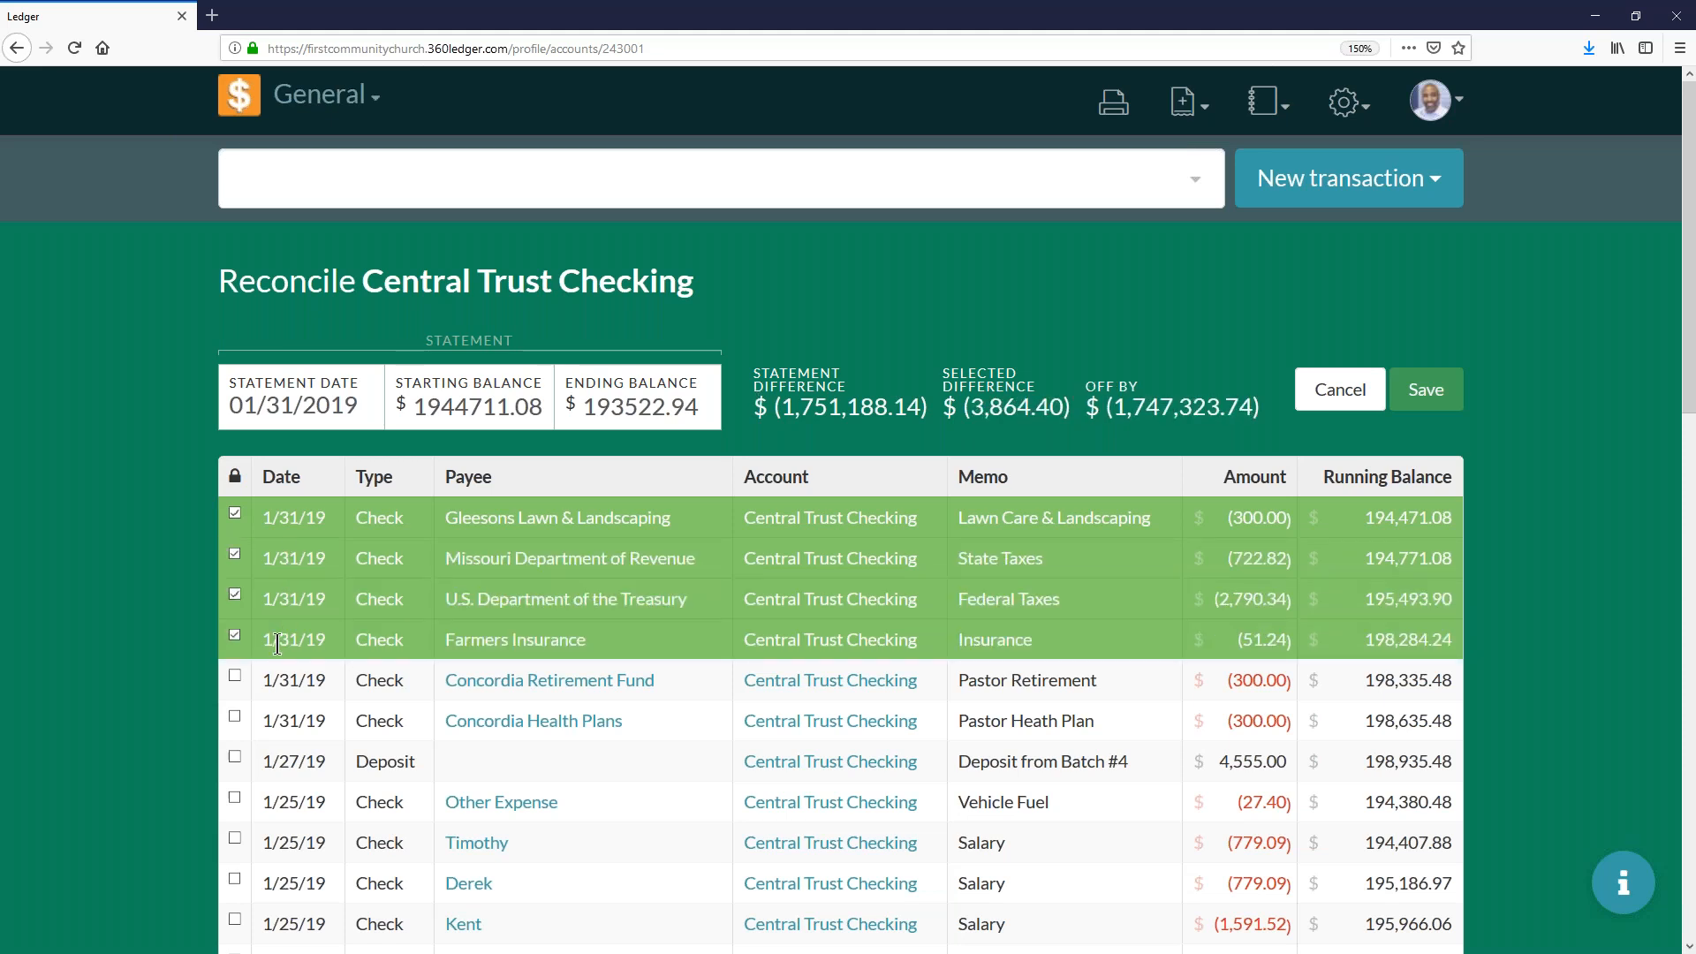
left_click(277, 682)
left_click(279, 720)
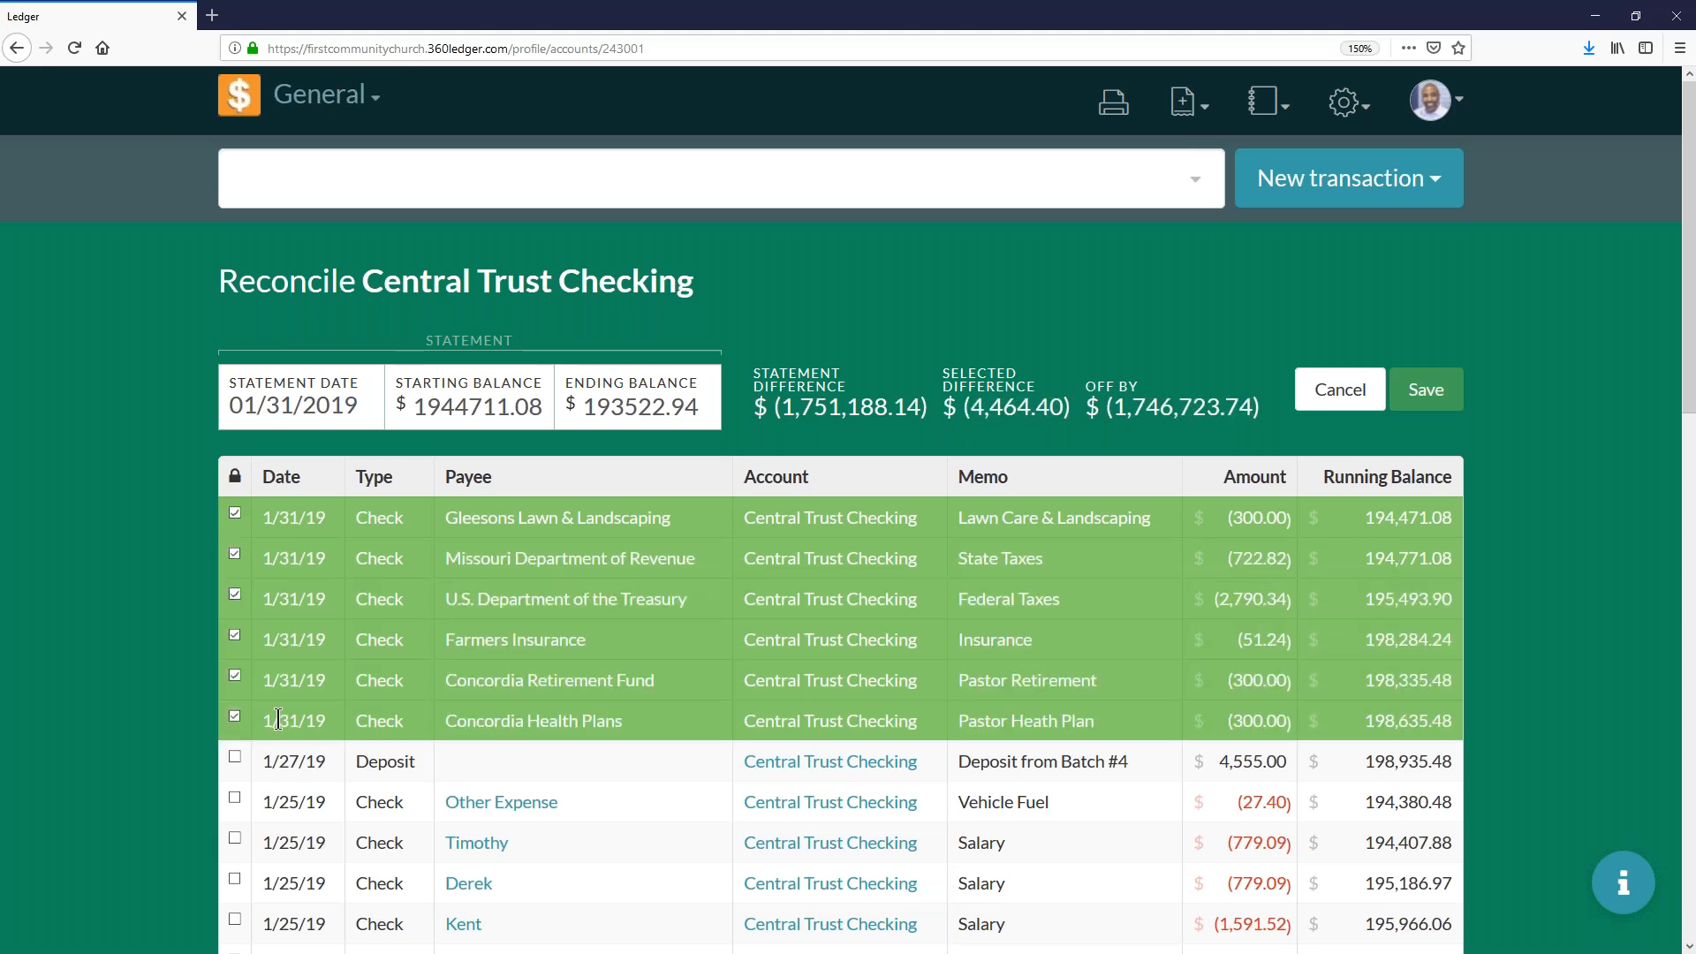
left_click(275, 757)
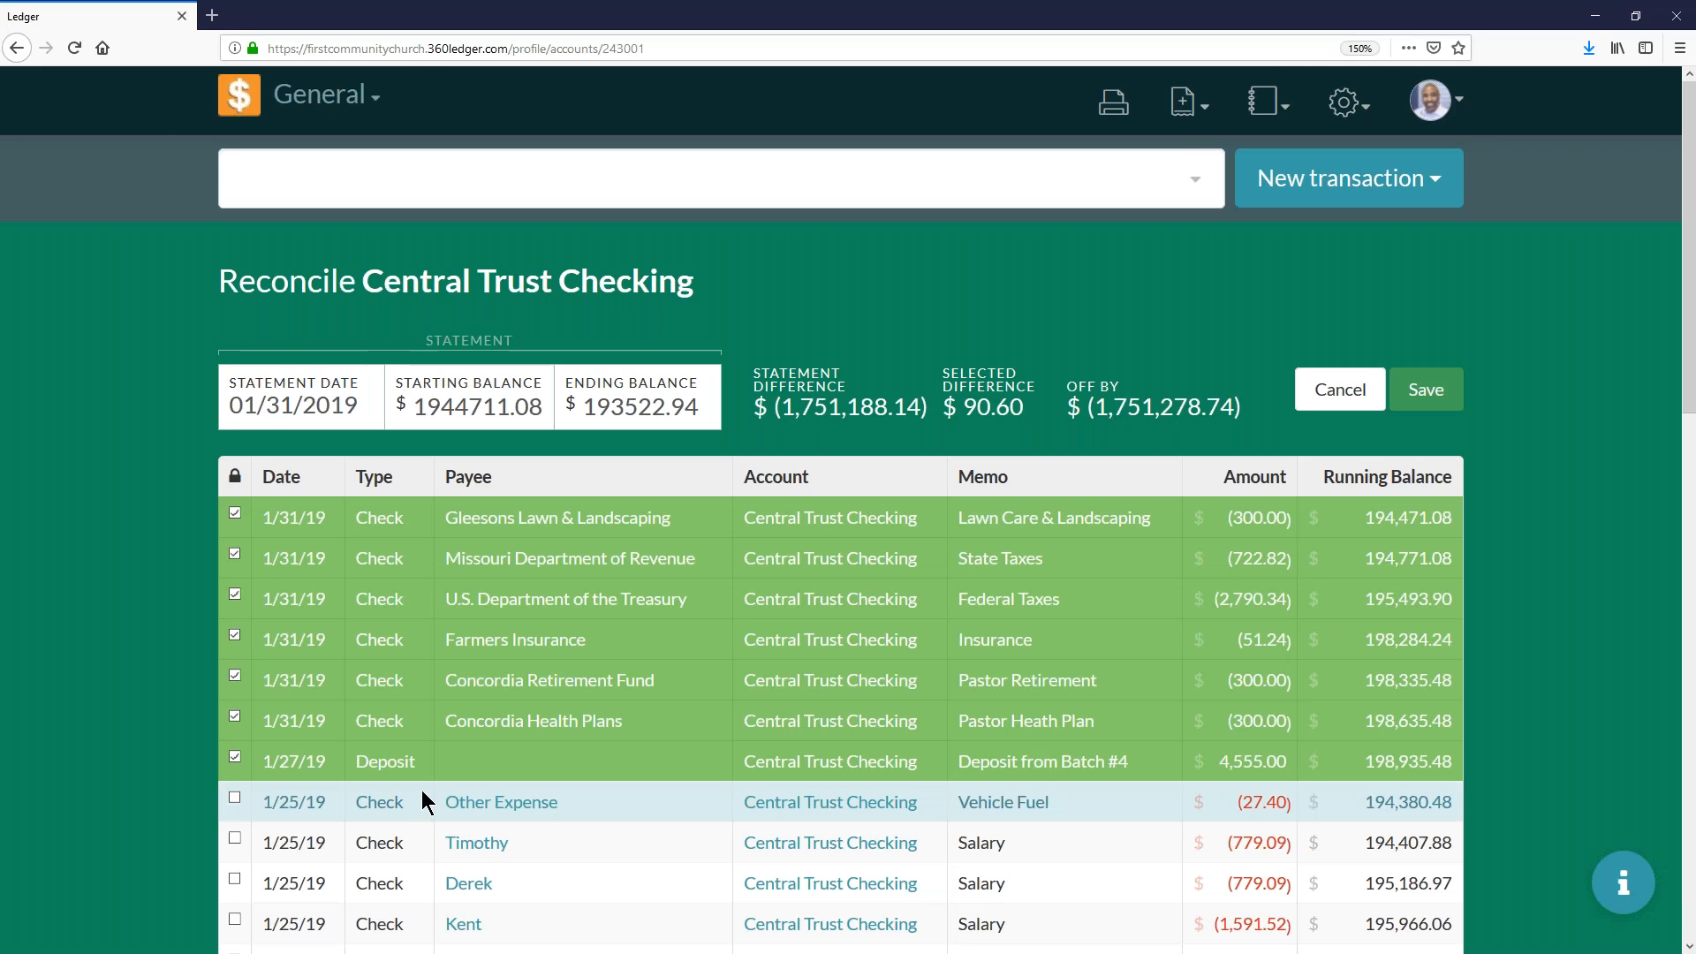
- Correct the statement's starting balance to 194471.08
left_click(457, 405)
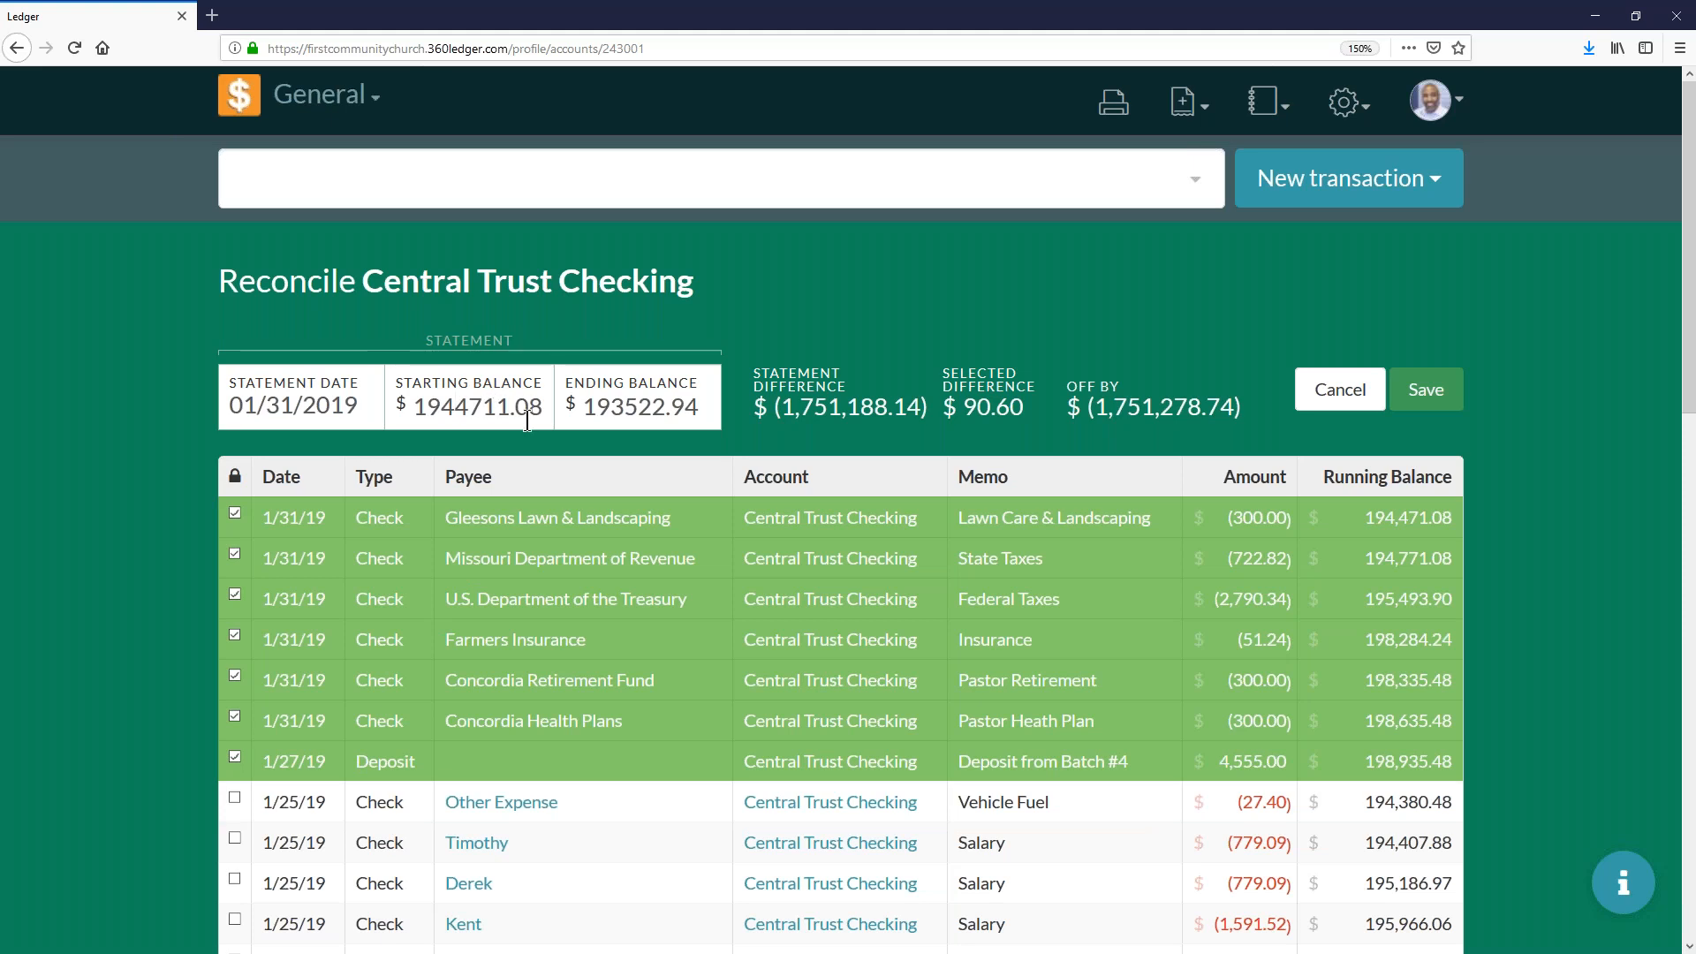
key("BackSpace")
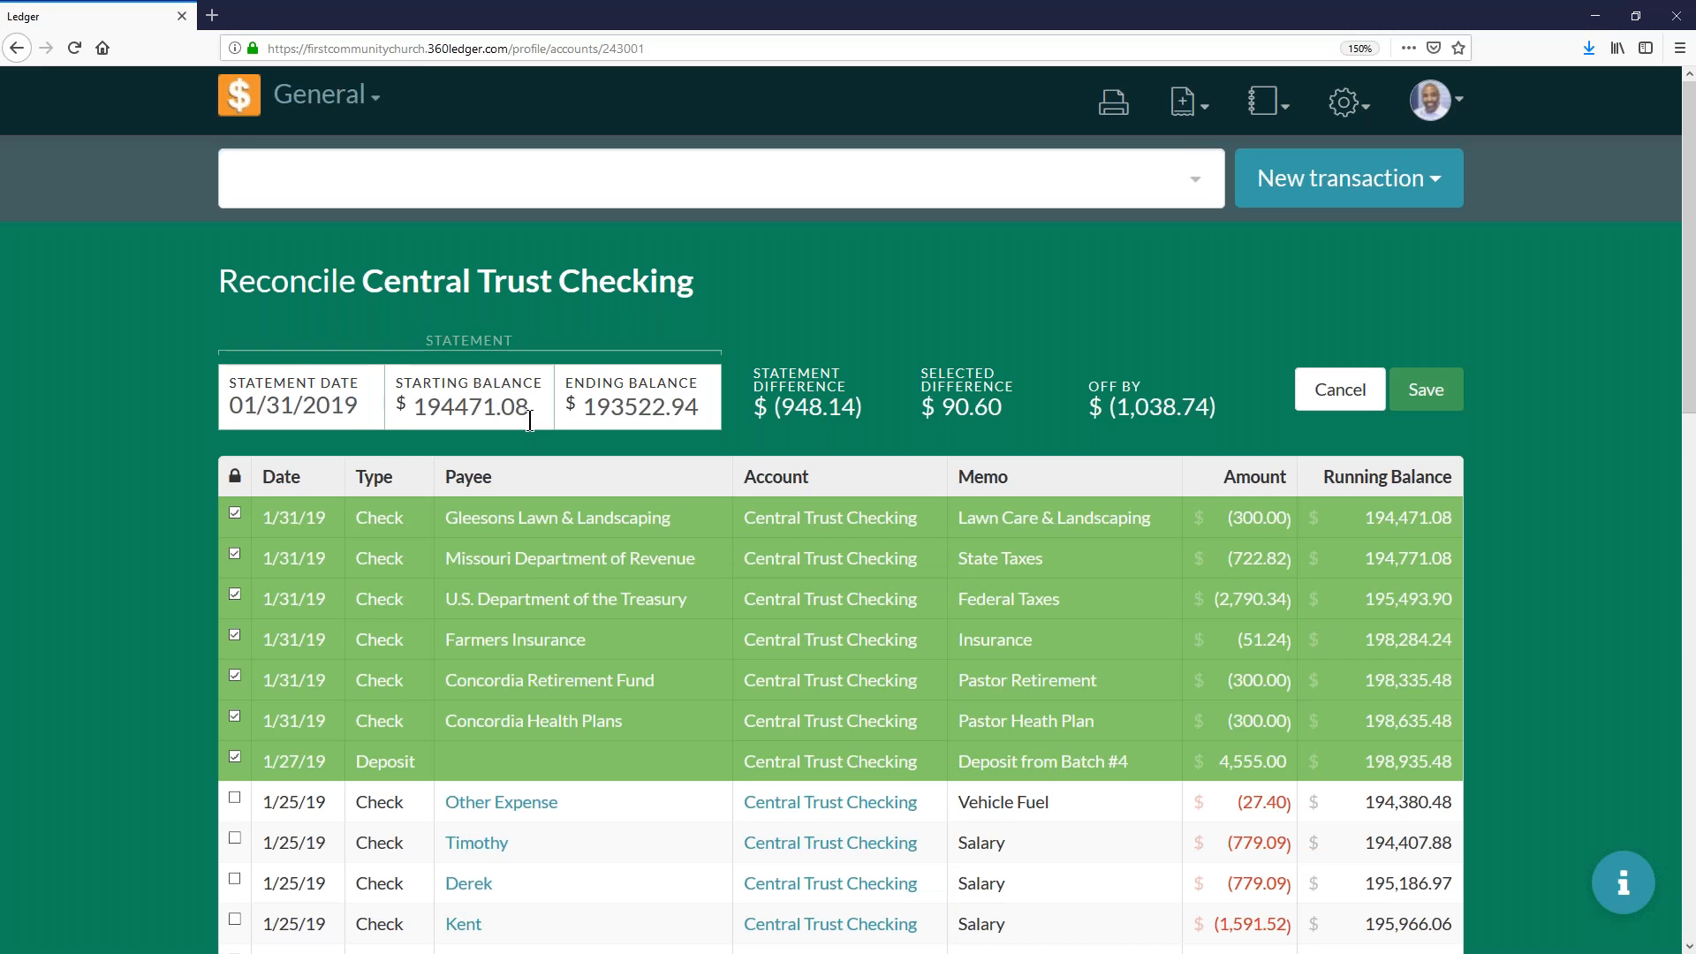
- Mark the 1/25/19 vehicle fuel check and the three salary checks listed directly below it for reconciliation
scroll(360, 558, "down", 5)
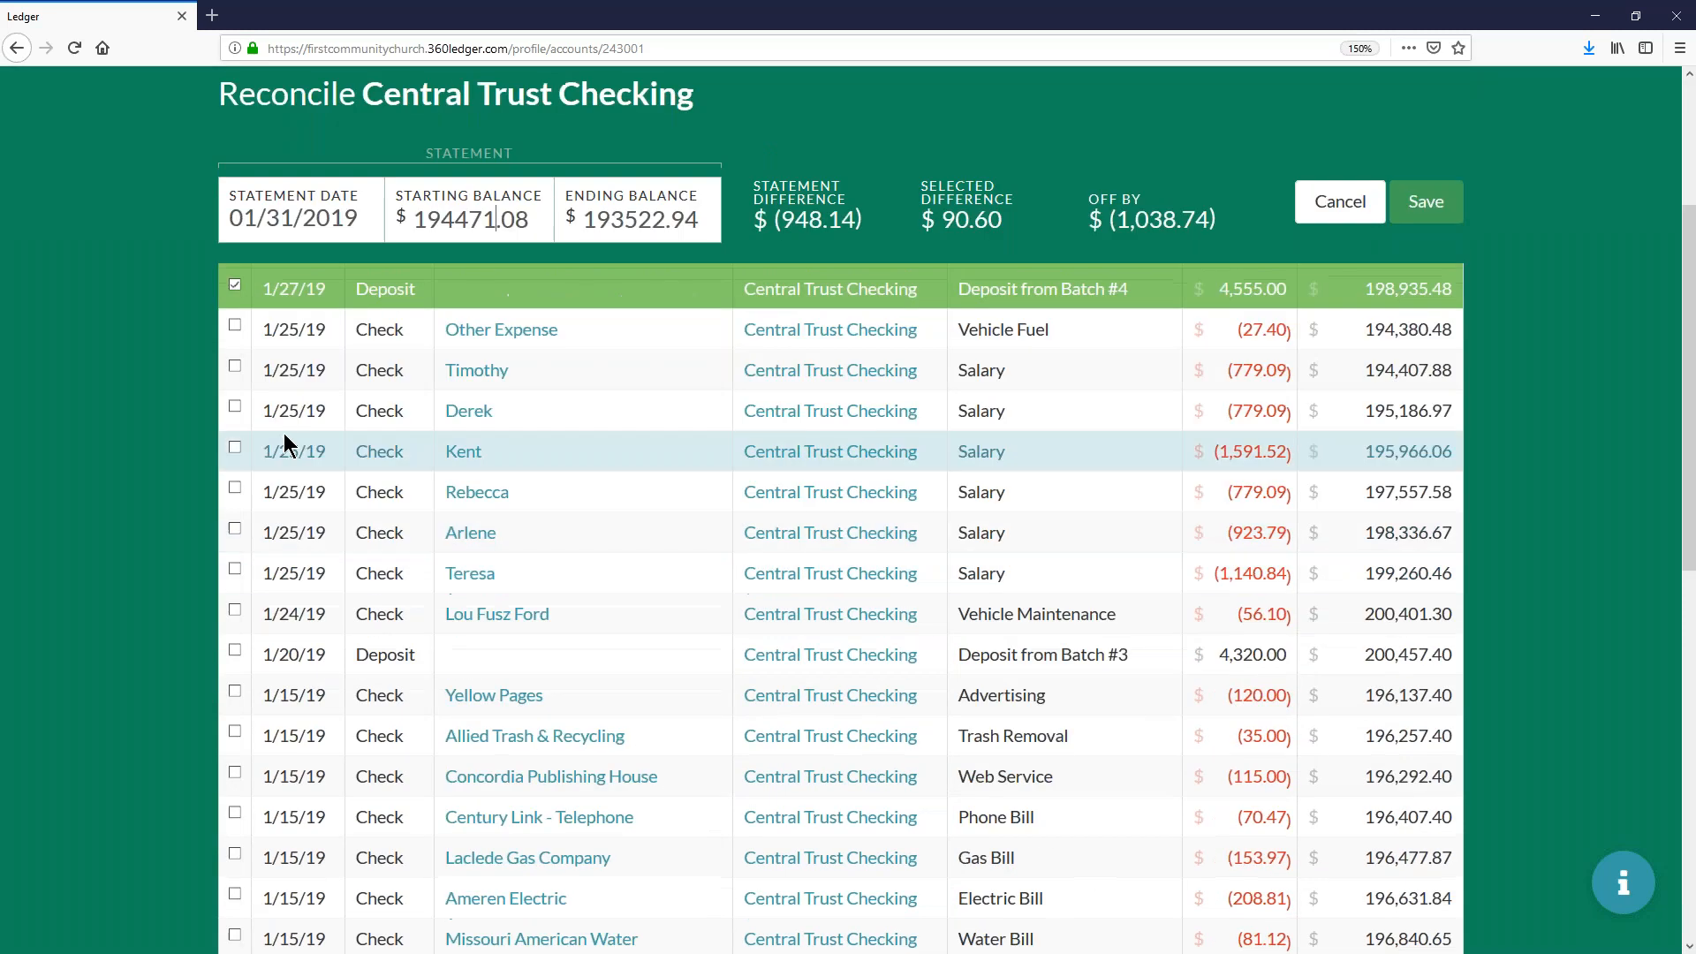
scroll(284, 444, "up", 2)
scroll(282, 448, "down", 2)
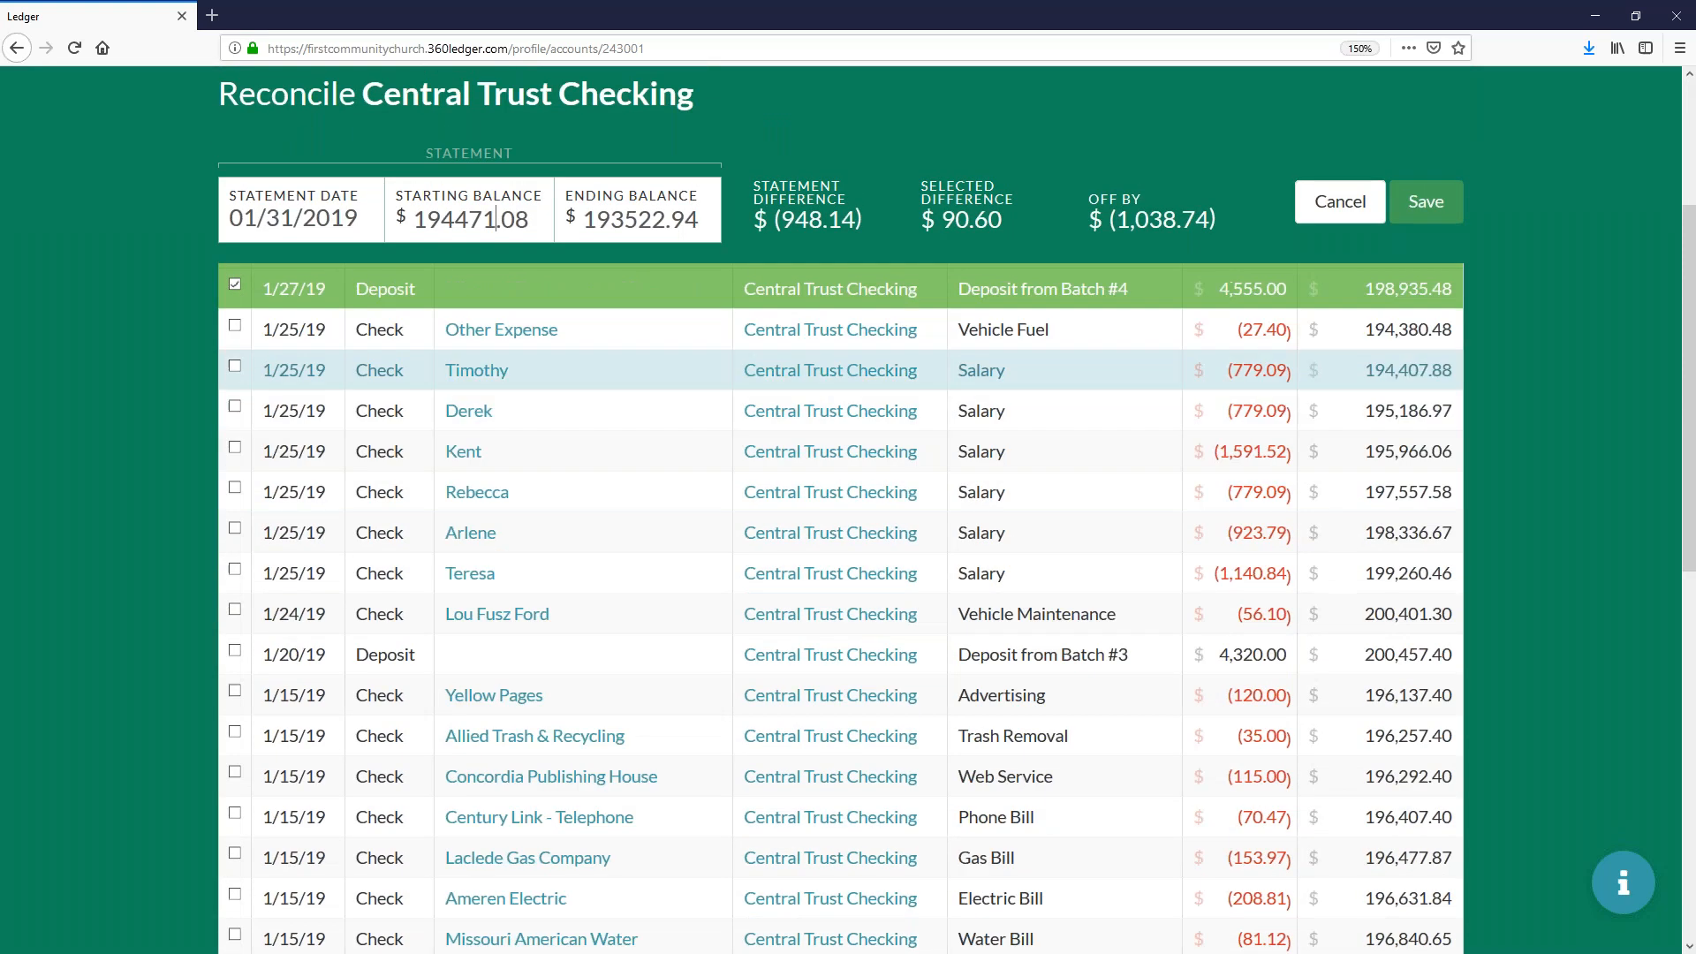
left_click(278, 332)
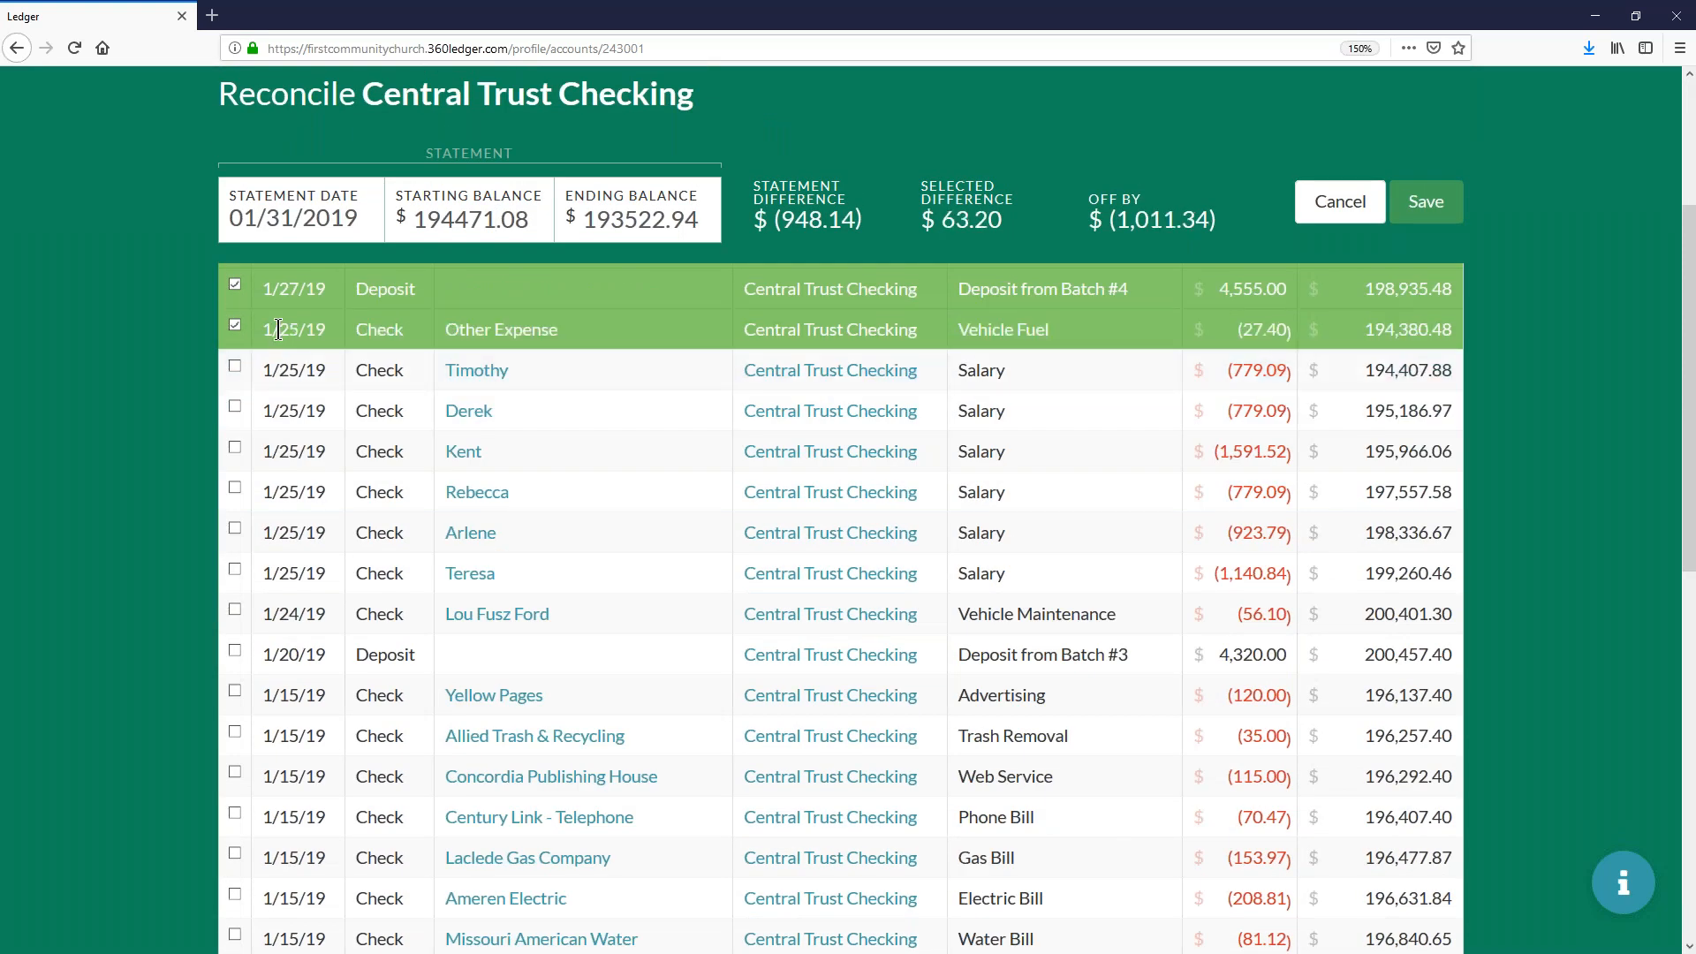
left_click(283, 378)
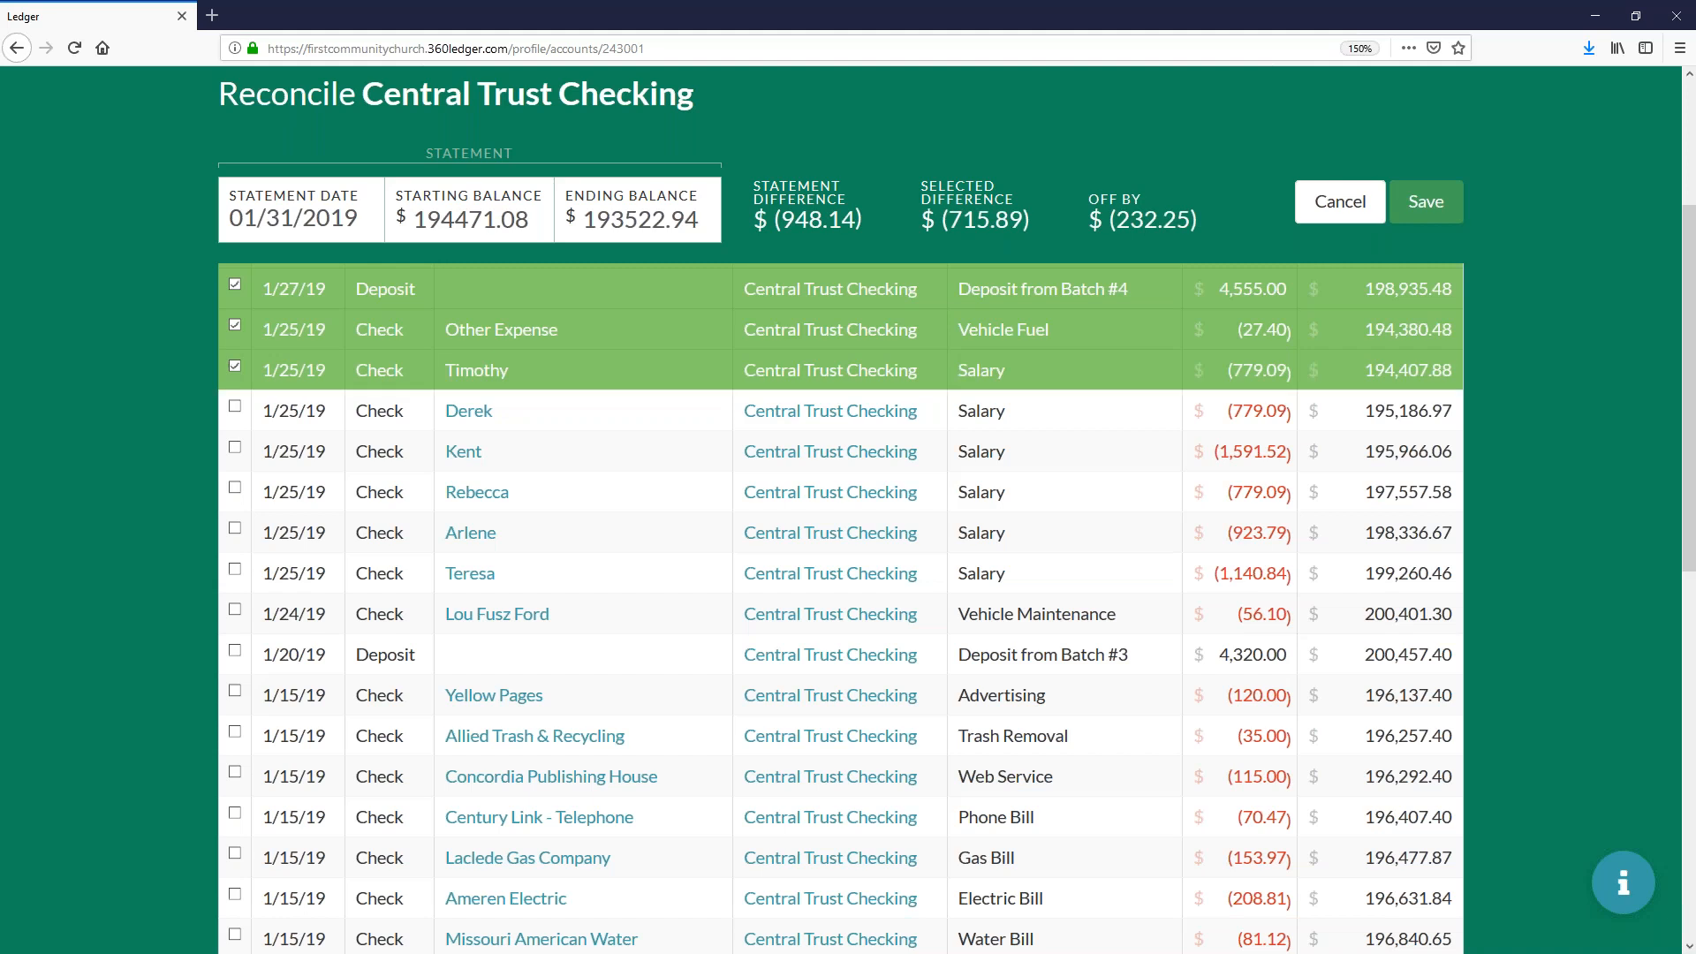
left_click(282, 408)
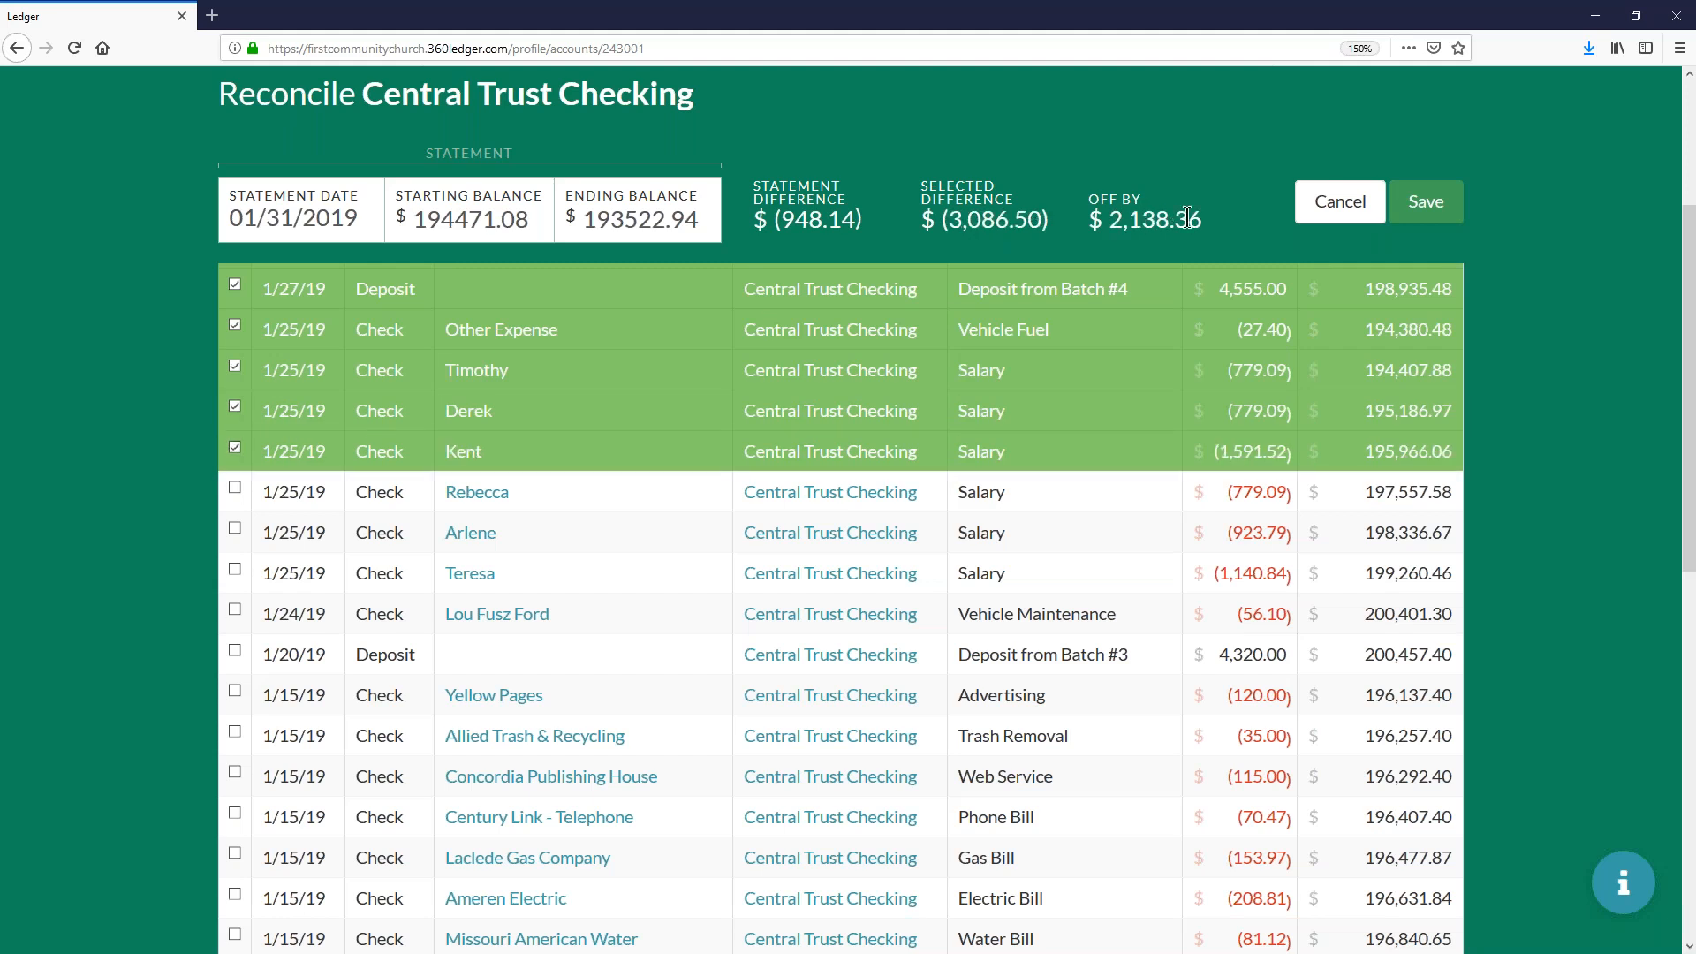
mouse_move(993, 227)
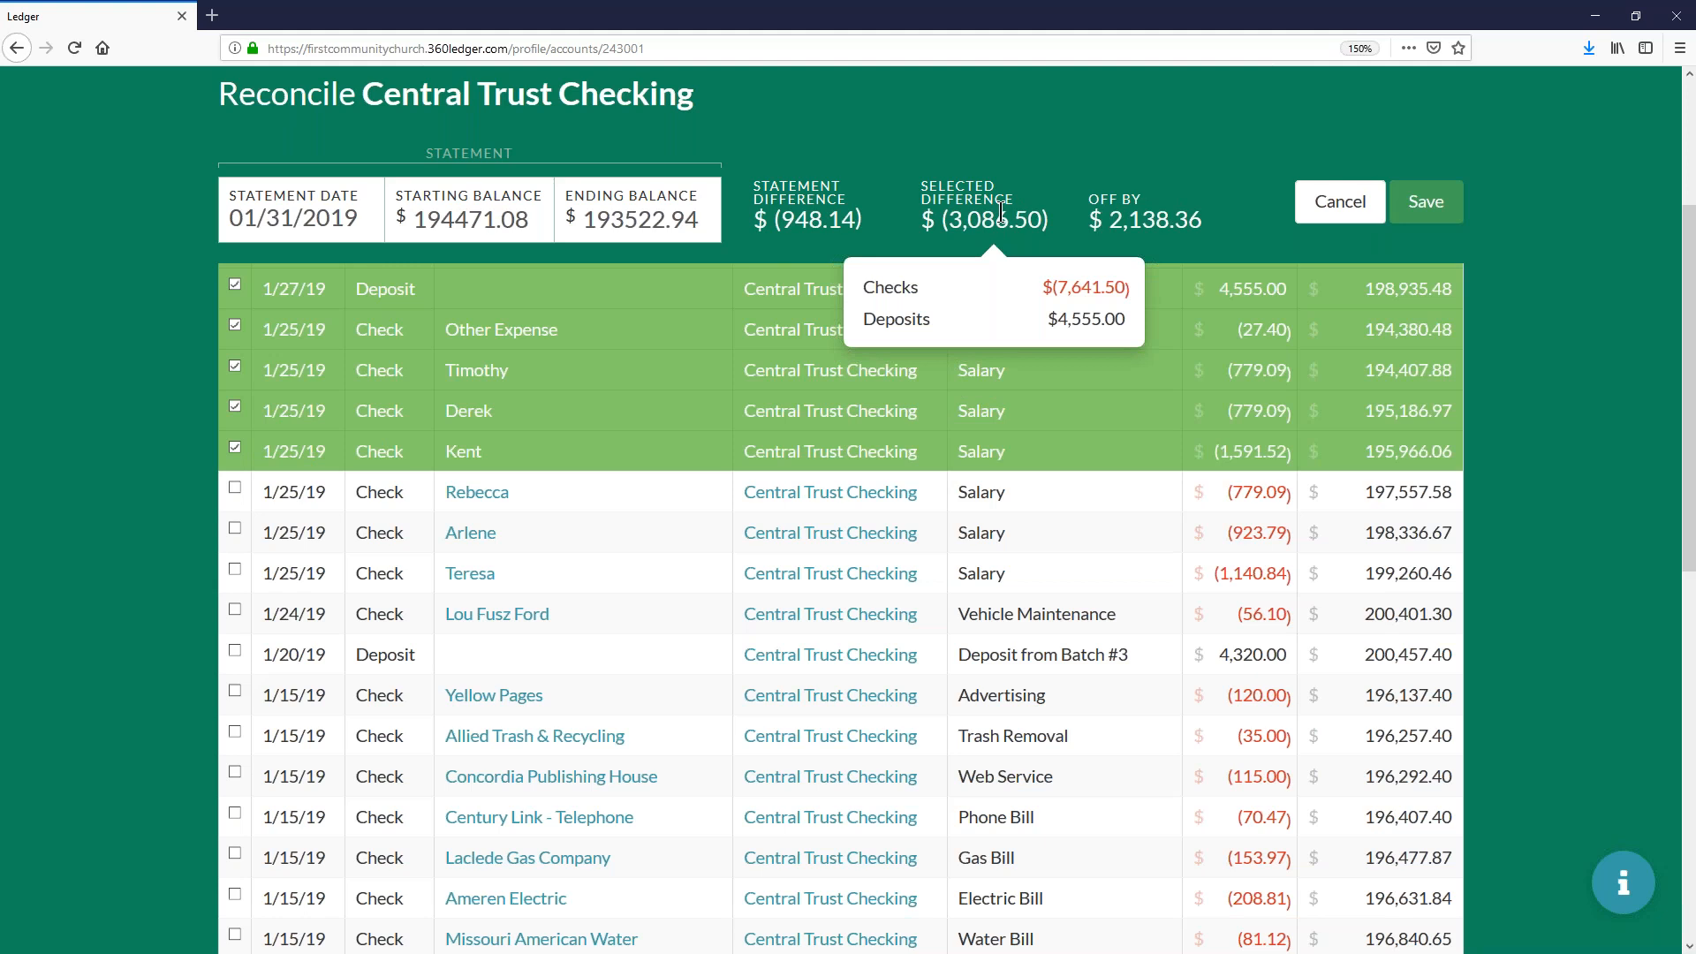
- Mark the remaining three 1/25/19 salary checks, the 1/24/19 vehicle maintenance check and the Batch #3 deposit for reconciliation
left_click(241, 491)
left_click(279, 531)
left_click(279, 572)
left_click(279, 613)
left_click(281, 645)
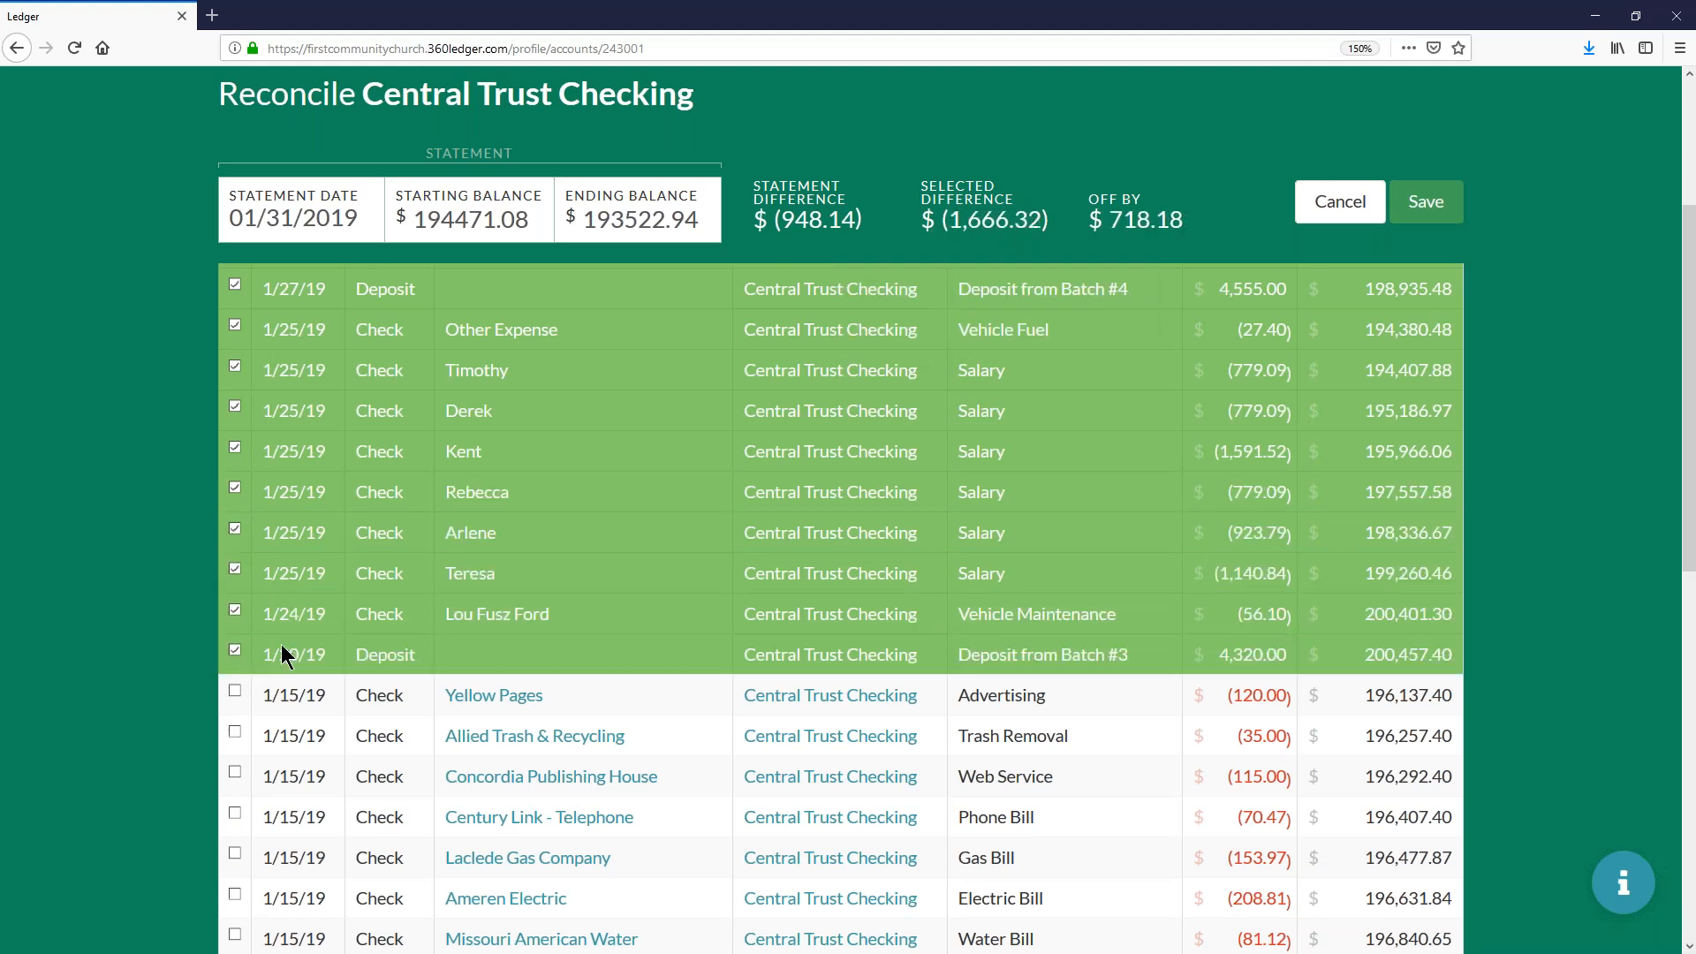
- Mark all ten 1/15/19 checks, from Yellow Pages through AT&T Uverse - Internet, for reconciliation
left_click(283, 690)
left_click(280, 731)
left_click(283, 773)
left_click(284, 818)
scroll(314, 479, "down", 5)
scroll(314, 479, "up", 2)
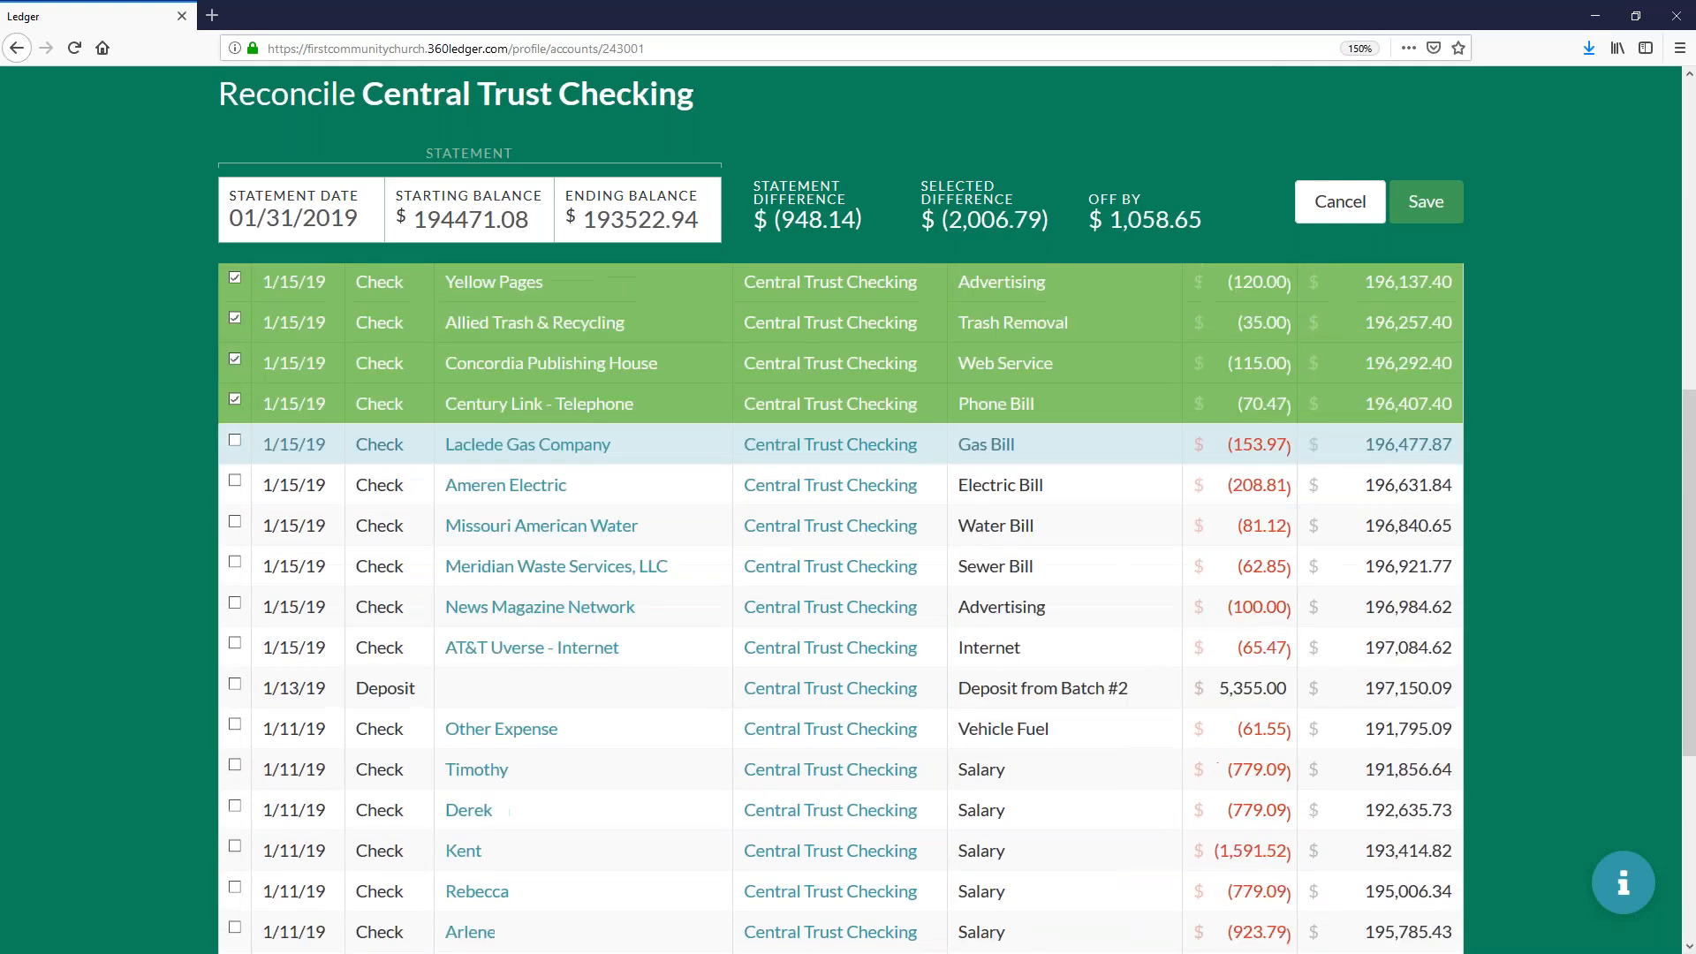
left_click(289, 445)
left_click(290, 485)
left_click(294, 526)
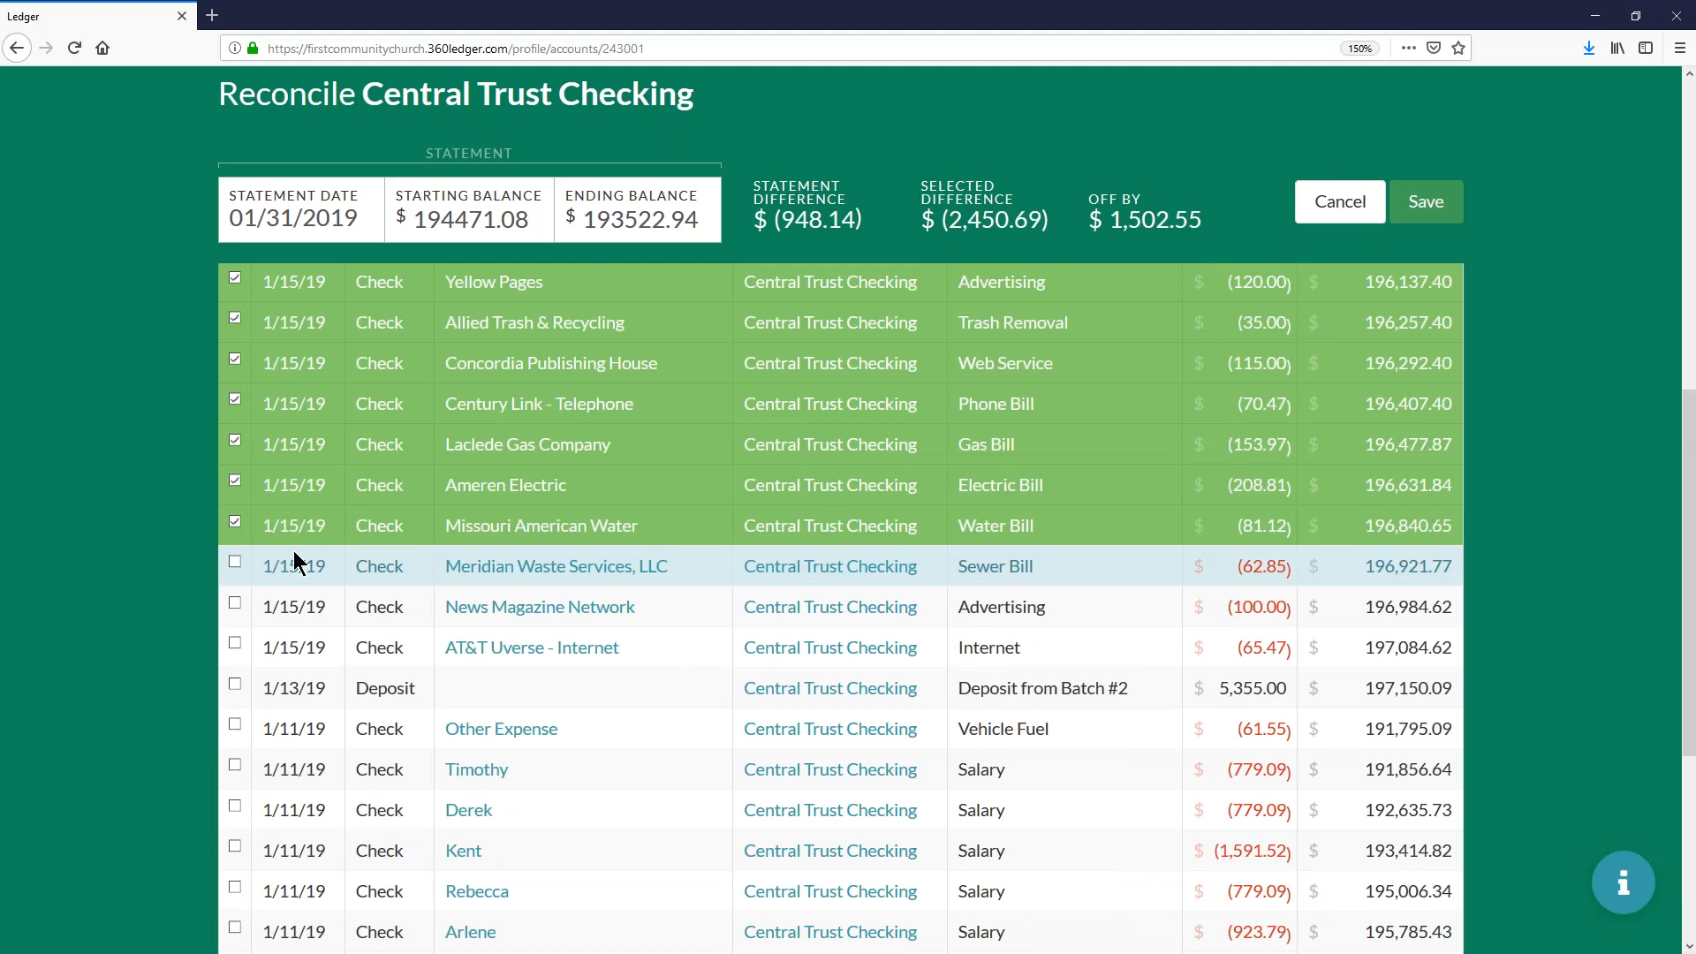
left_click(294, 565)
left_click(292, 606)
left_click(291, 648)
- Mark the 1/13/19 deposit from Batch #2 and the seven 1/11/19 vehicle fuel and salary checks for reconciliation
left_click(295, 688)
left_click(298, 728)
left_click(289, 768)
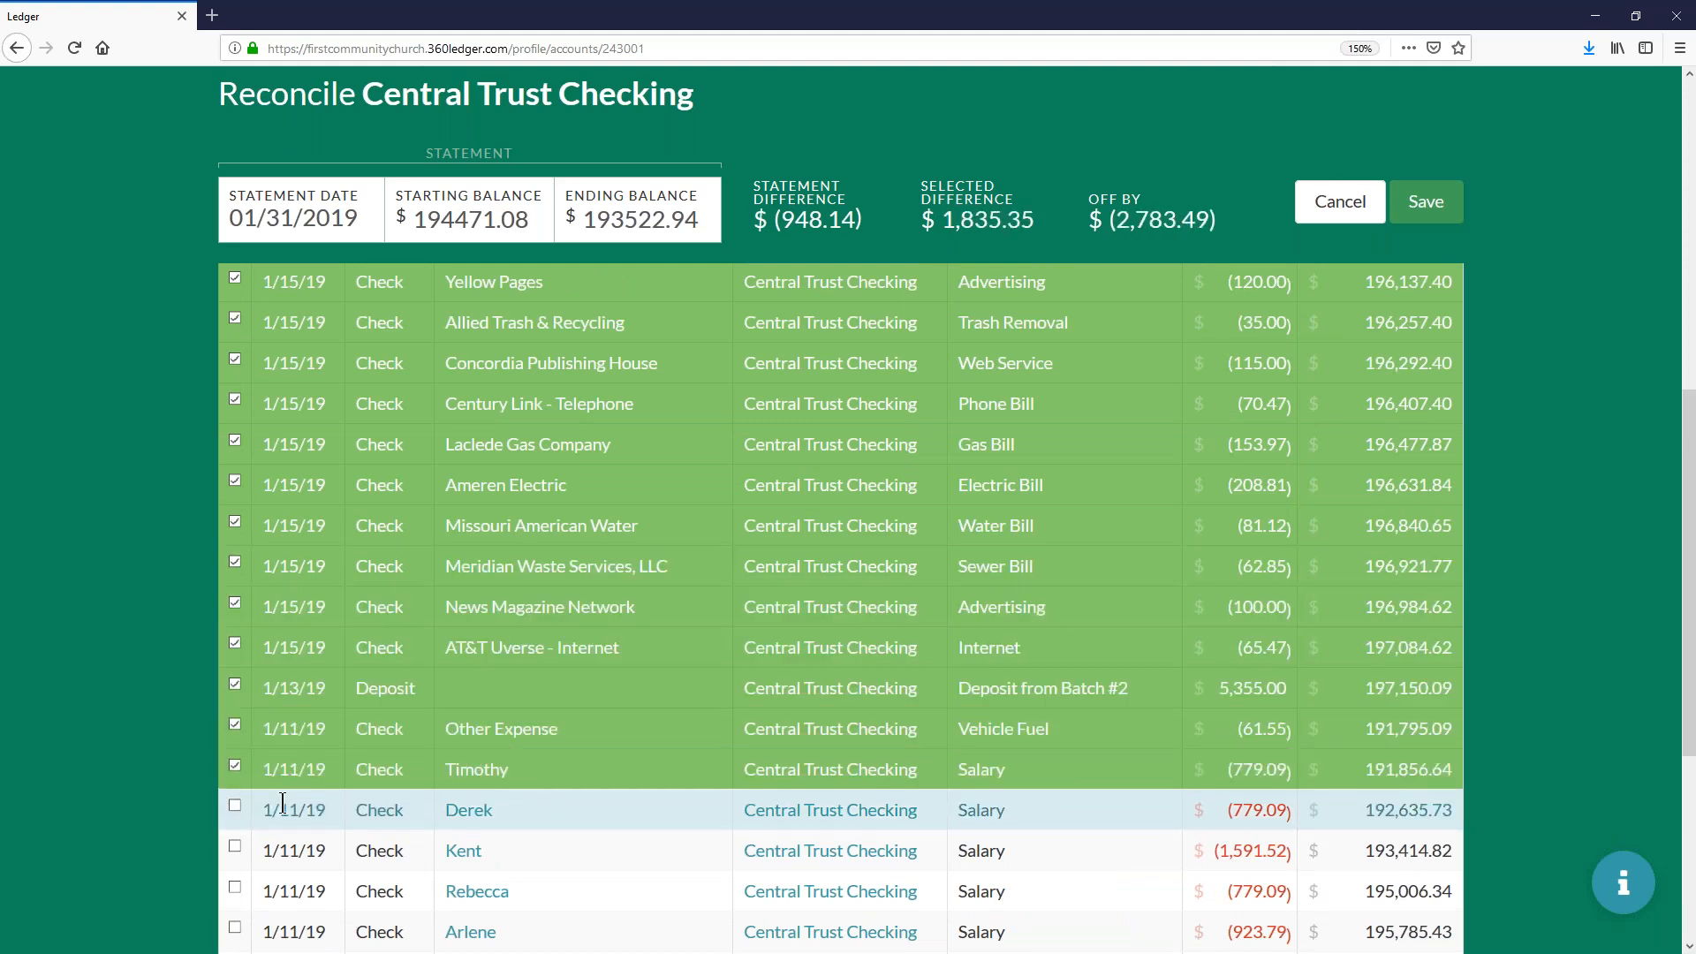
left_click(283, 805)
left_click(275, 850)
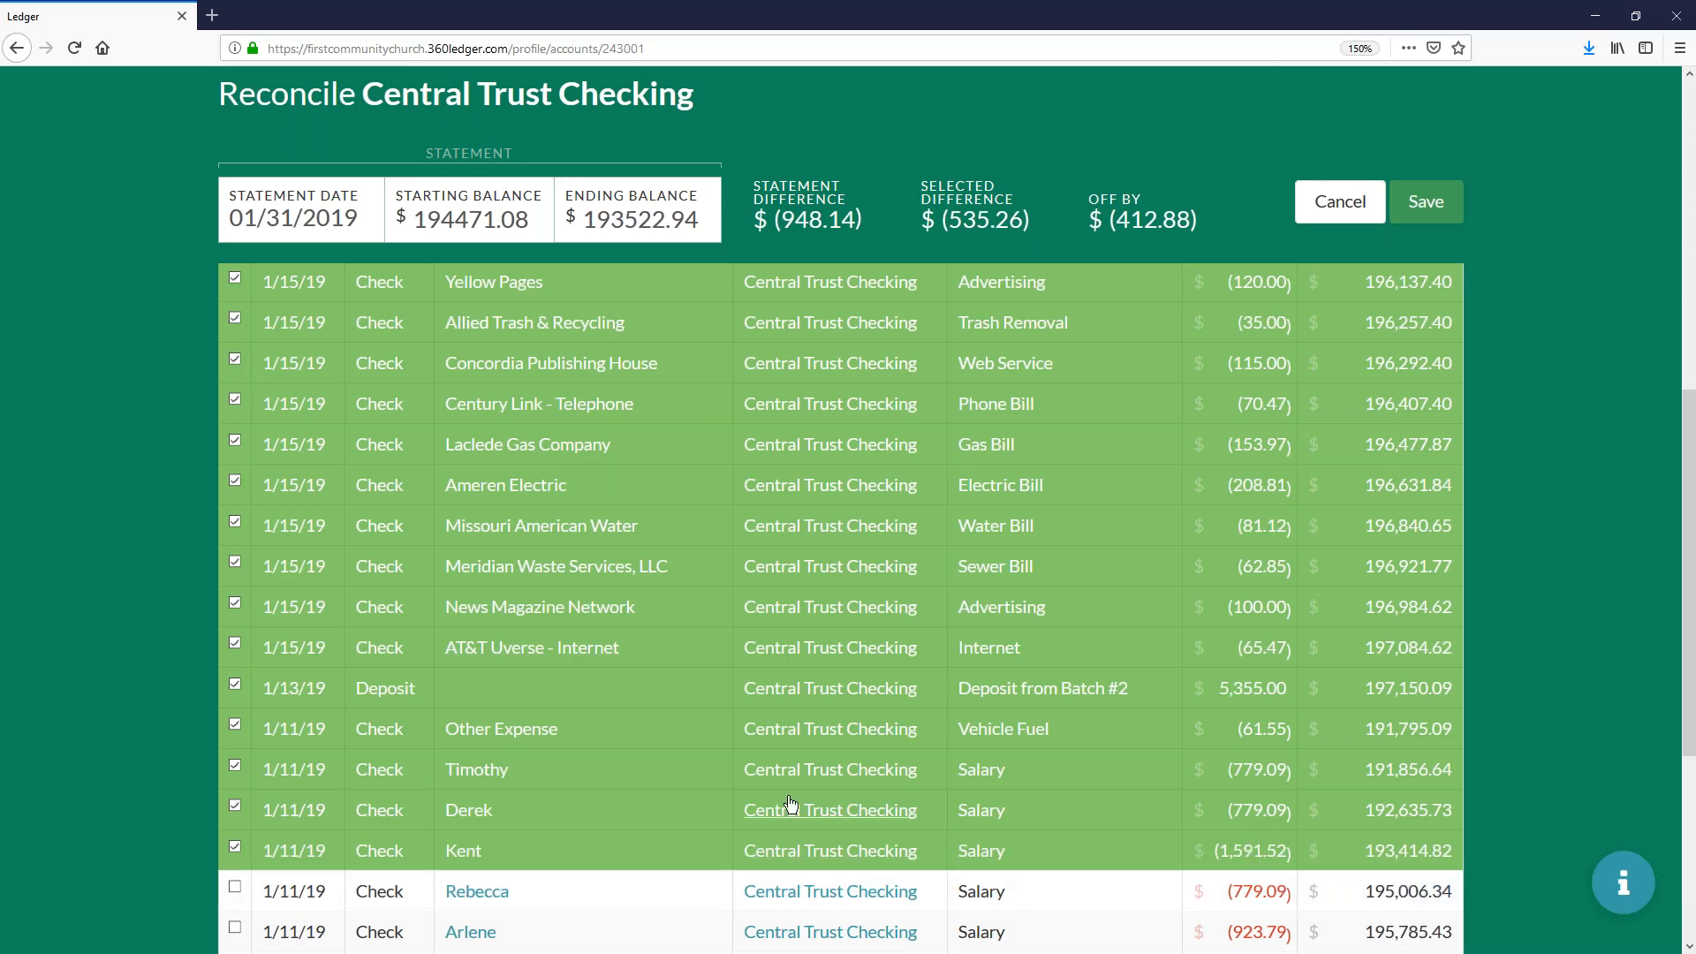
scroll(595, 740, "down", 3)
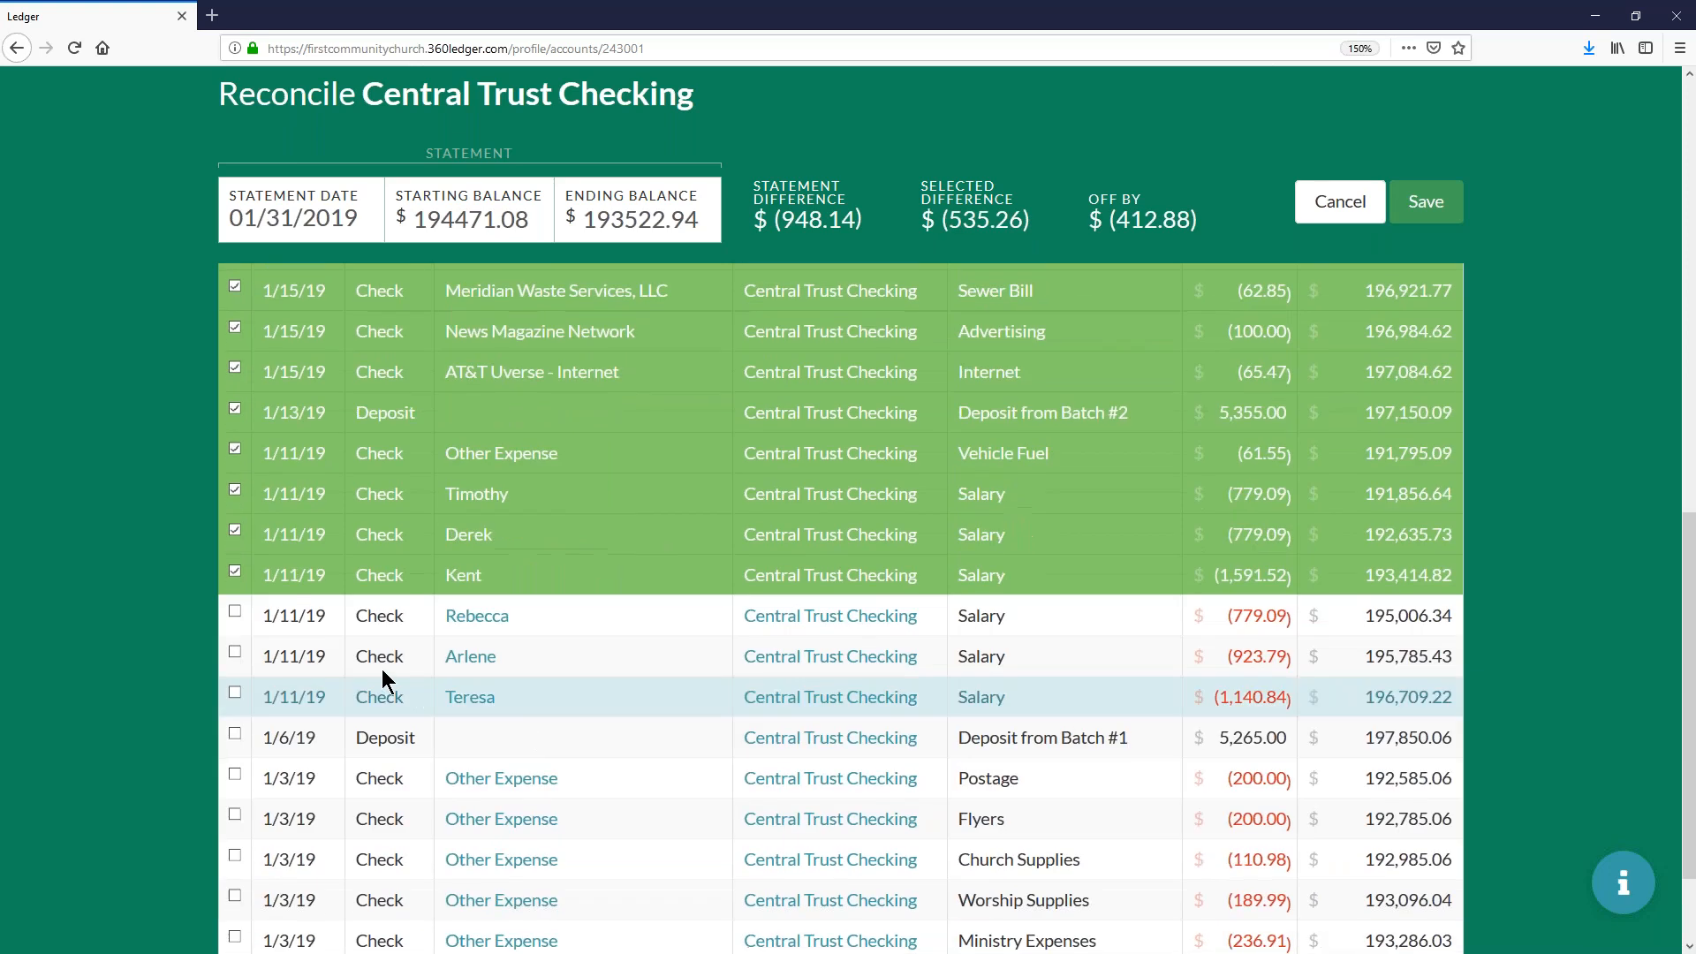
left_click(300, 622)
left_click(284, 663)
left_click(293, 707)
- Mark the 1/6/19 deposit from Batch #1 and the five 1/3/19 checks for reconciliation
left_click(281, 740)
left_click(278, 787)
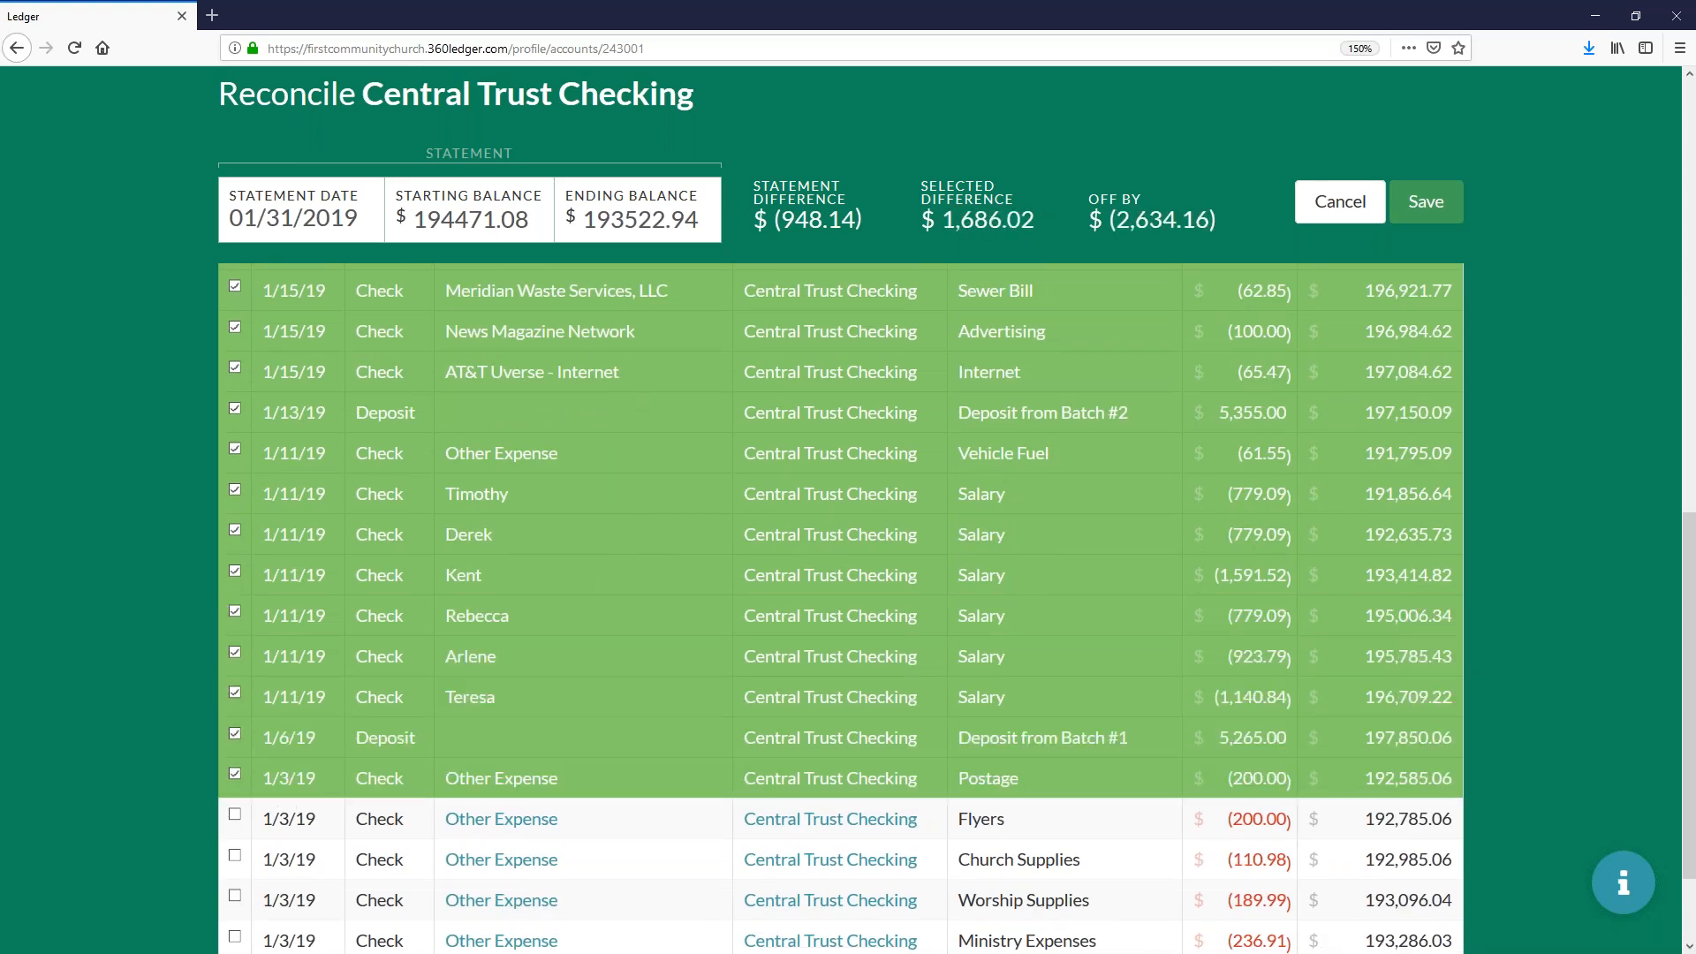
scroll(353, 681, "down", 3)
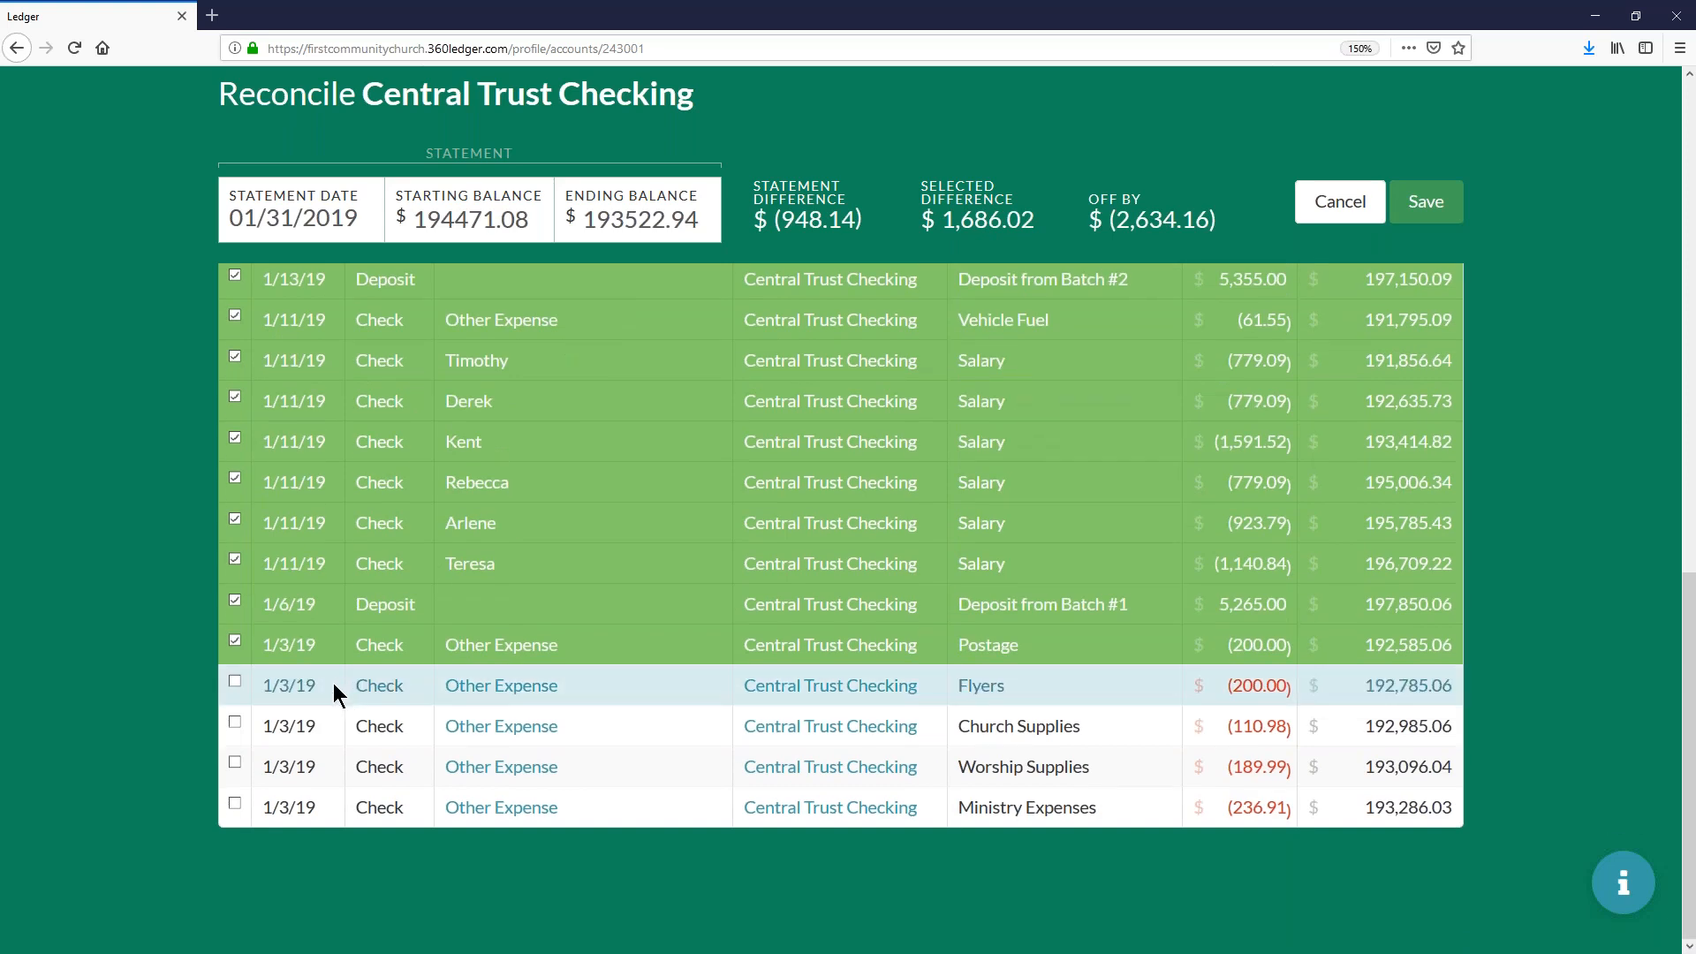
left_click(291, 686)
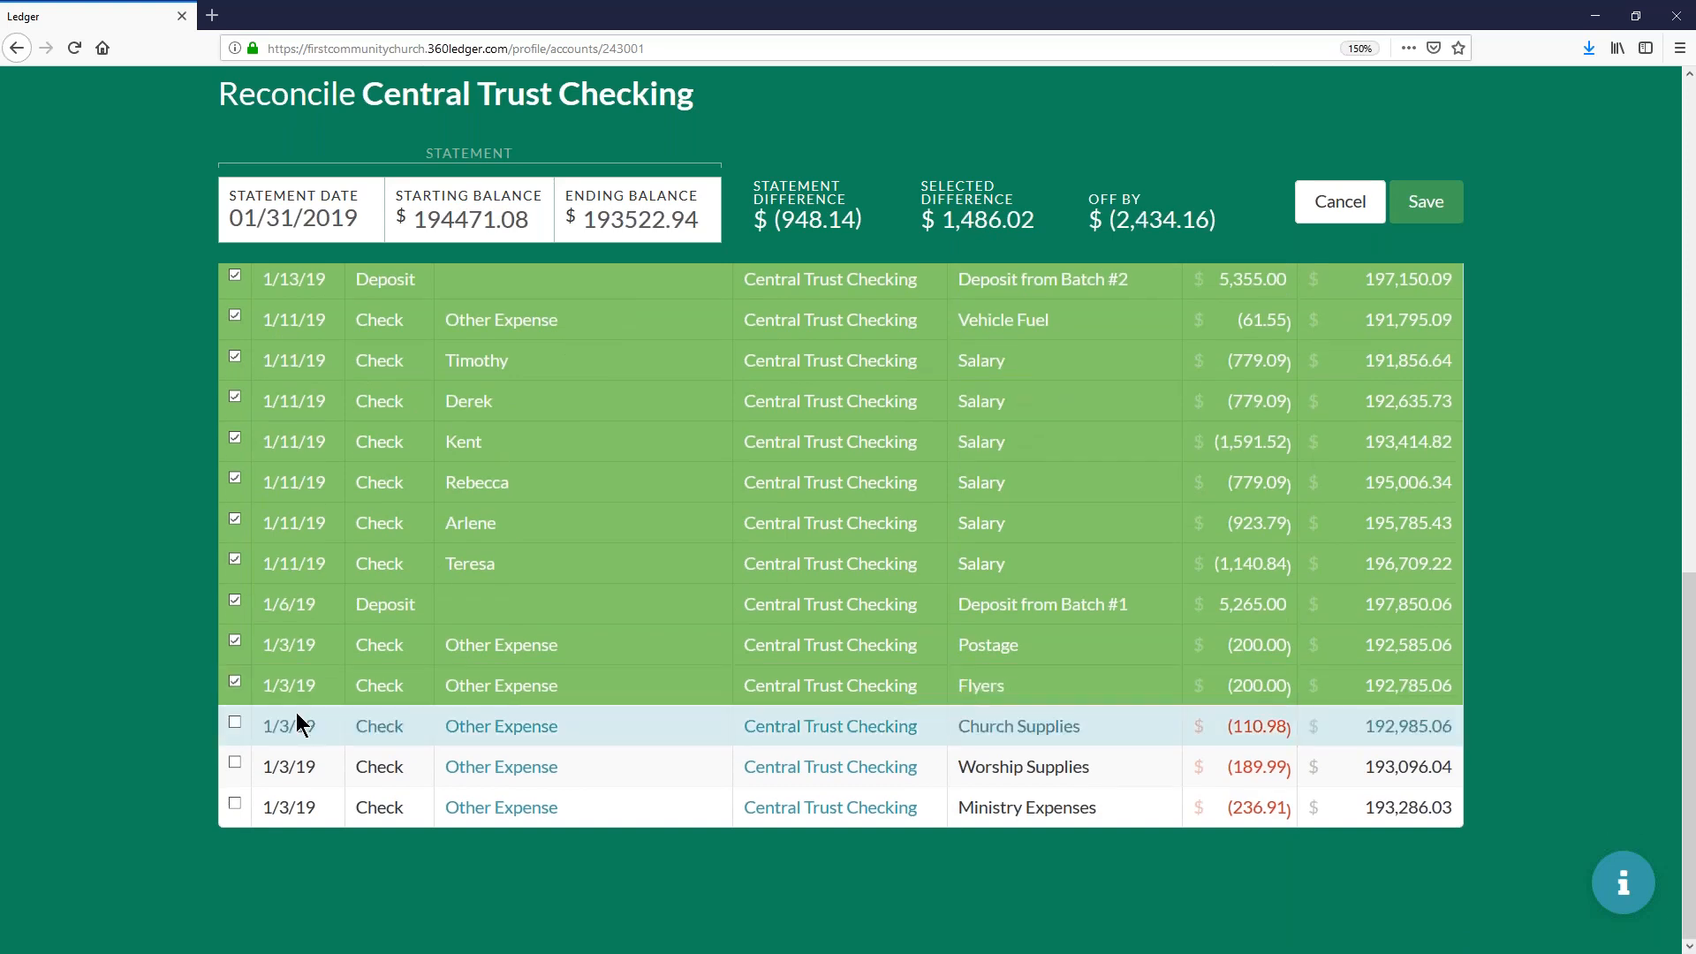
left_click(295, 712)
left_click(288, 767)
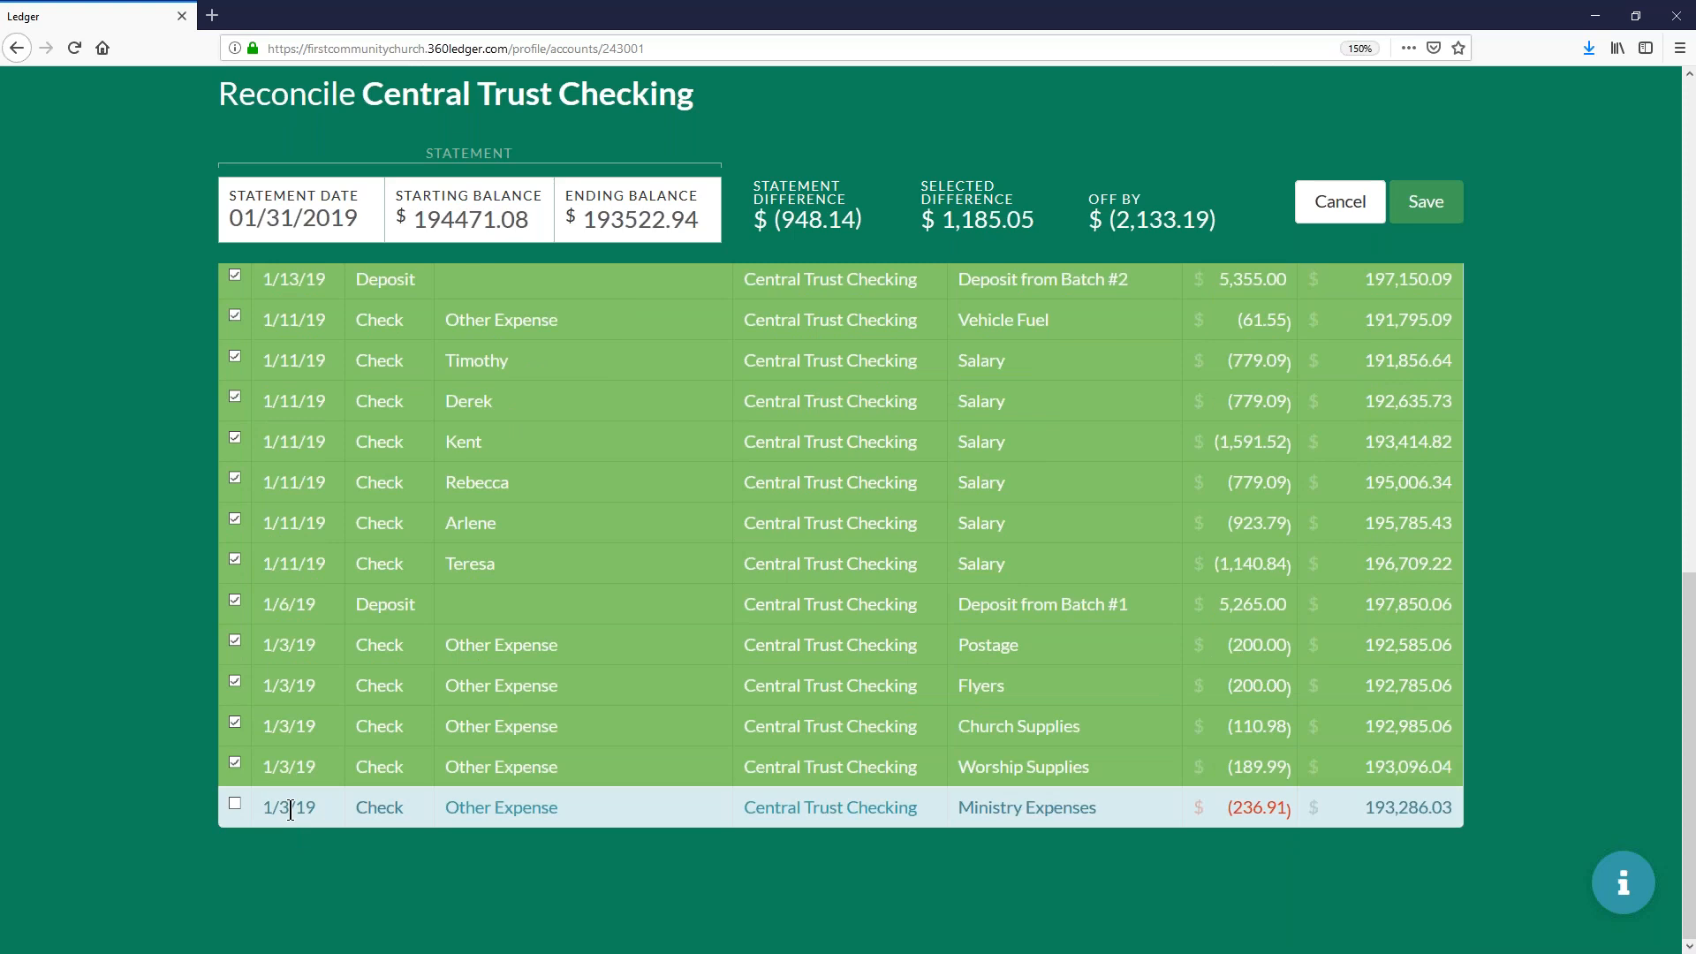
left_click(288, 807)
- Cancel the current reconciliation and start a fresh one for the Central Trust Checking account
scroll(332, 722, "up", 10)
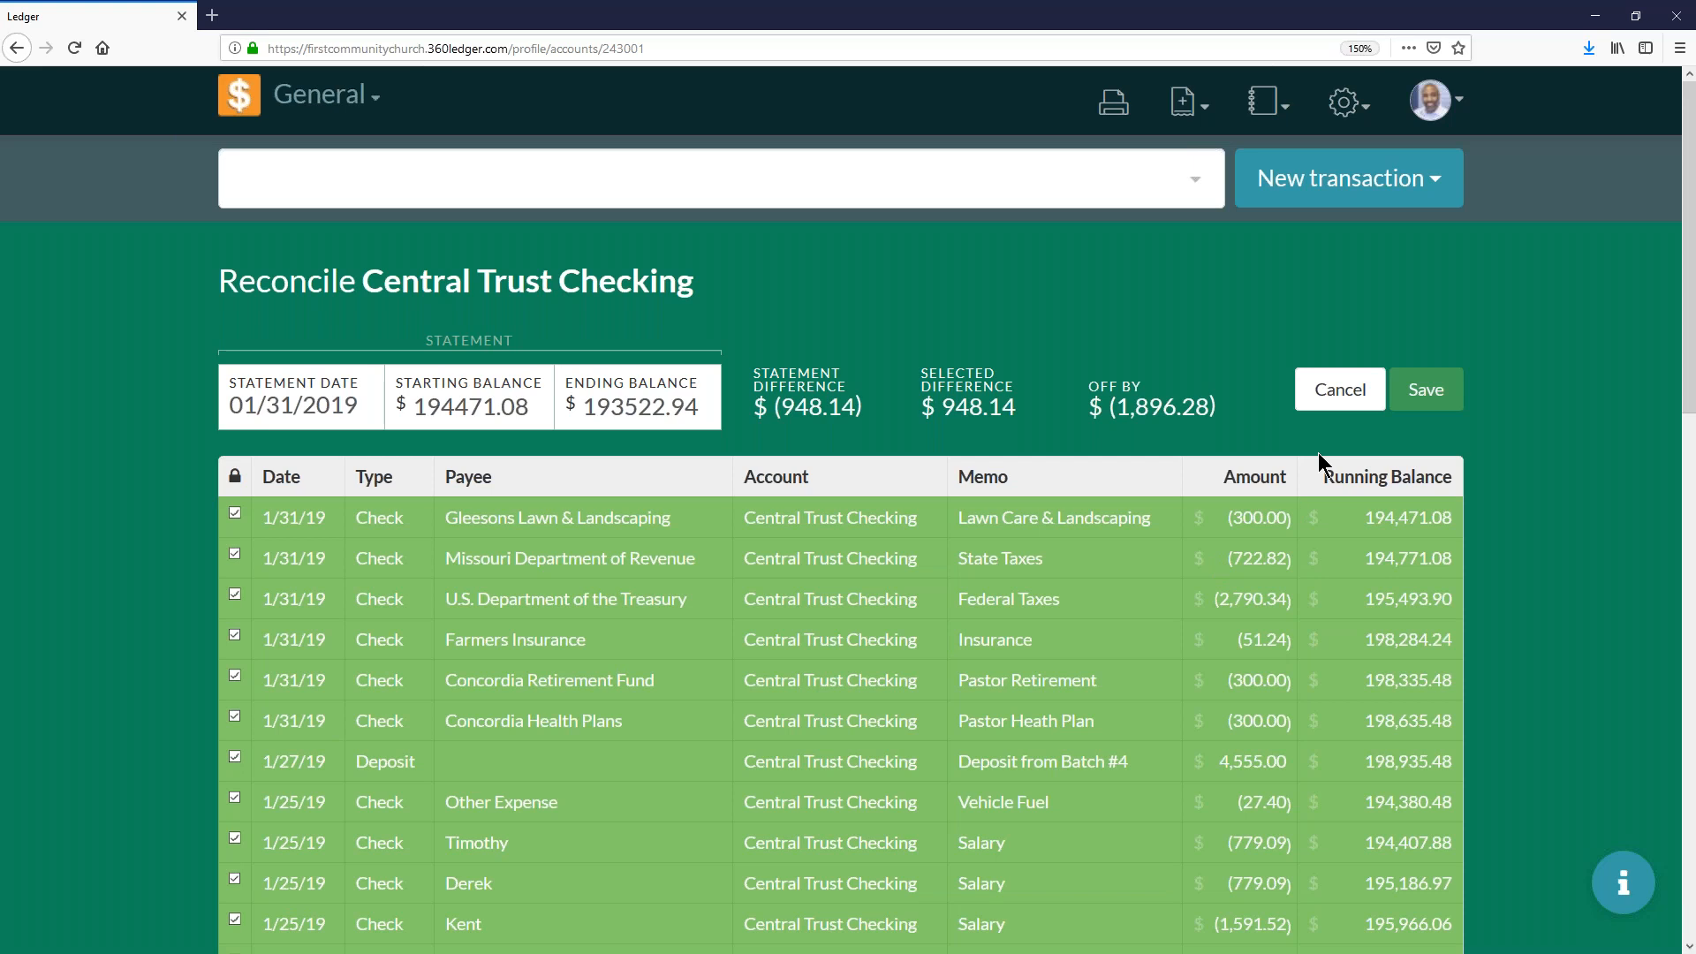
left_click(1351, 391)
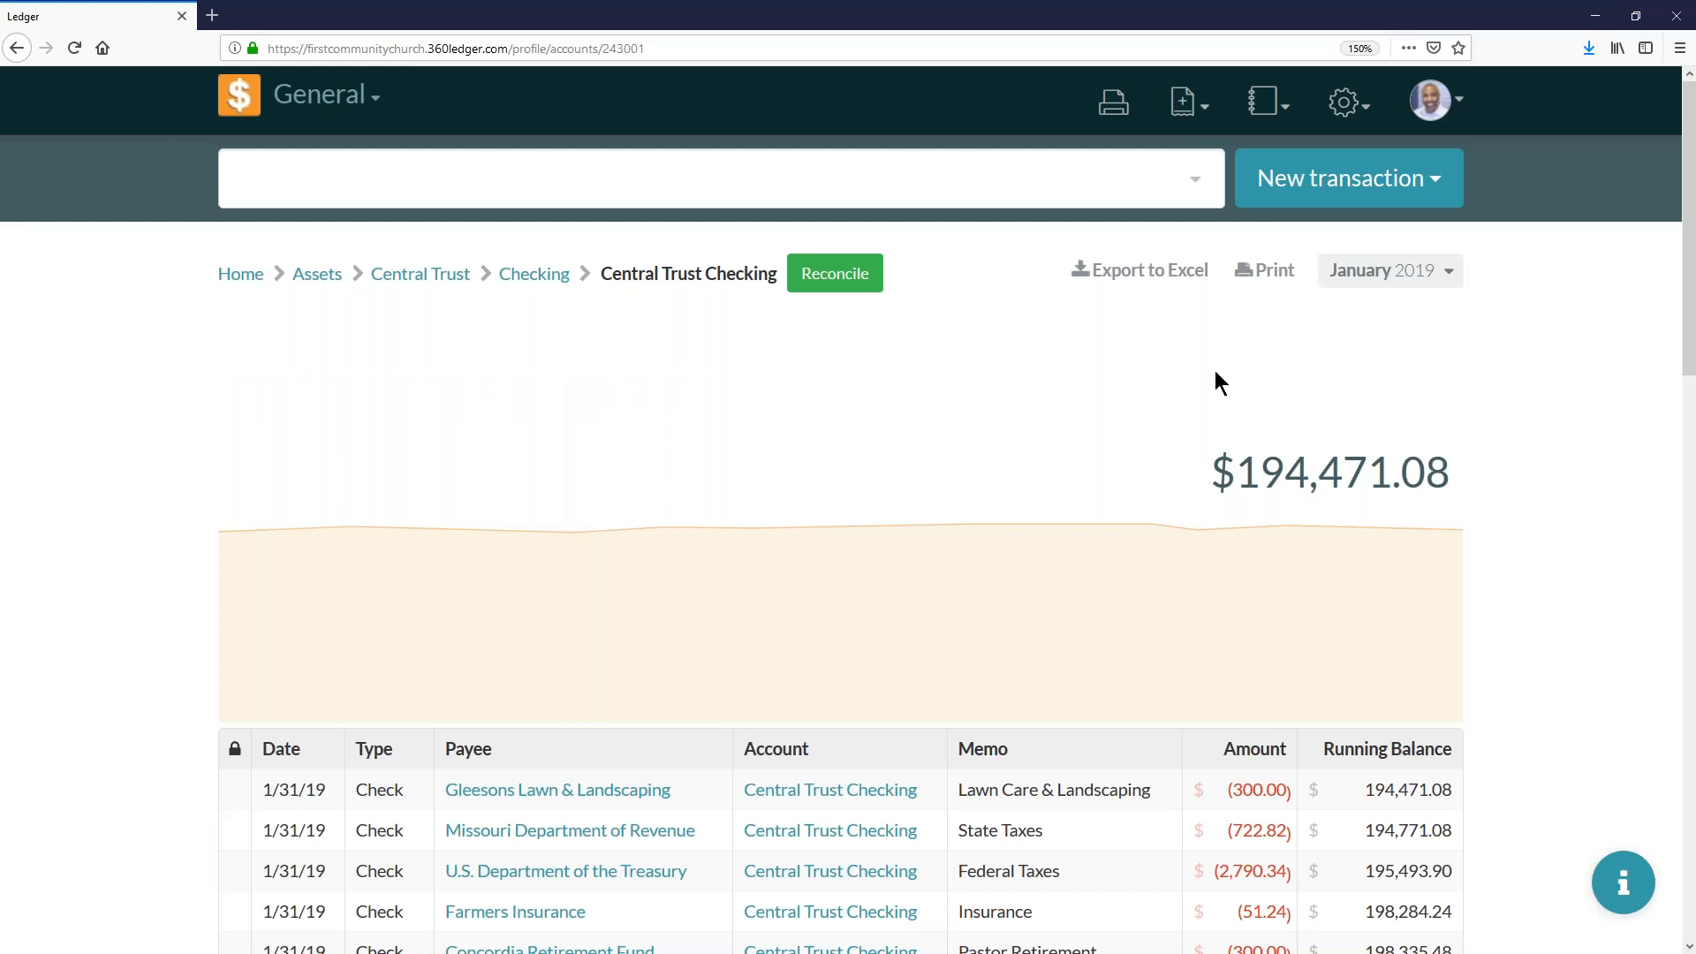
left_click(832, 281)
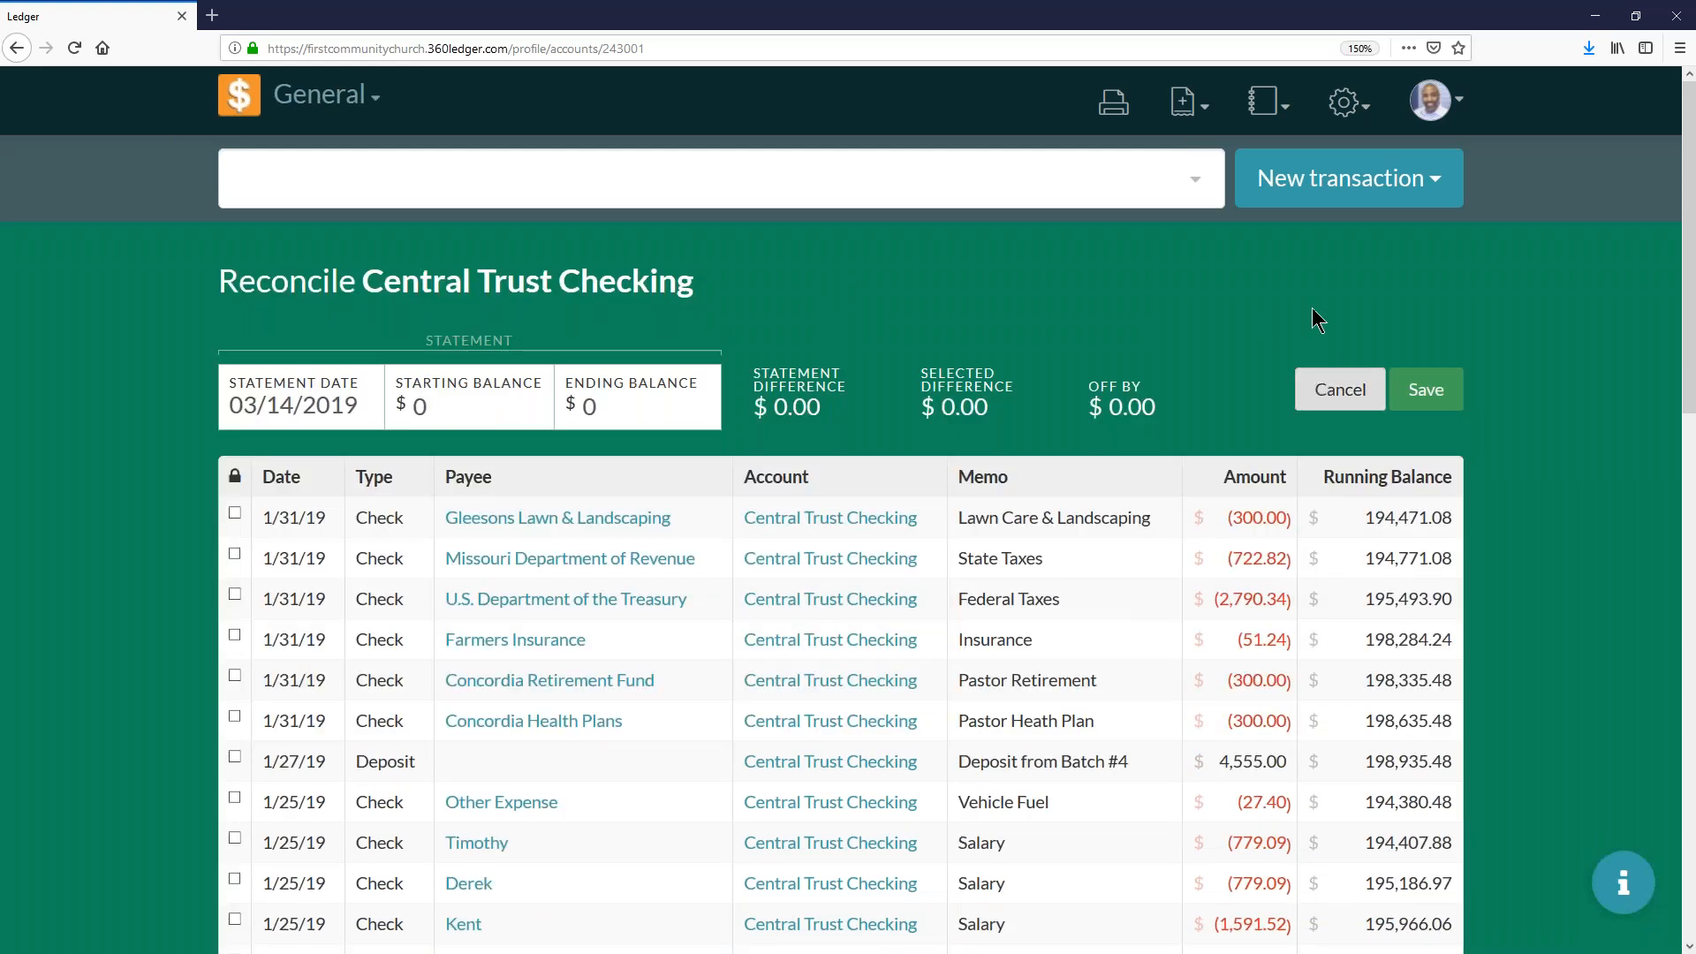
left_click(1325, 386)
left_click(1369, 272)
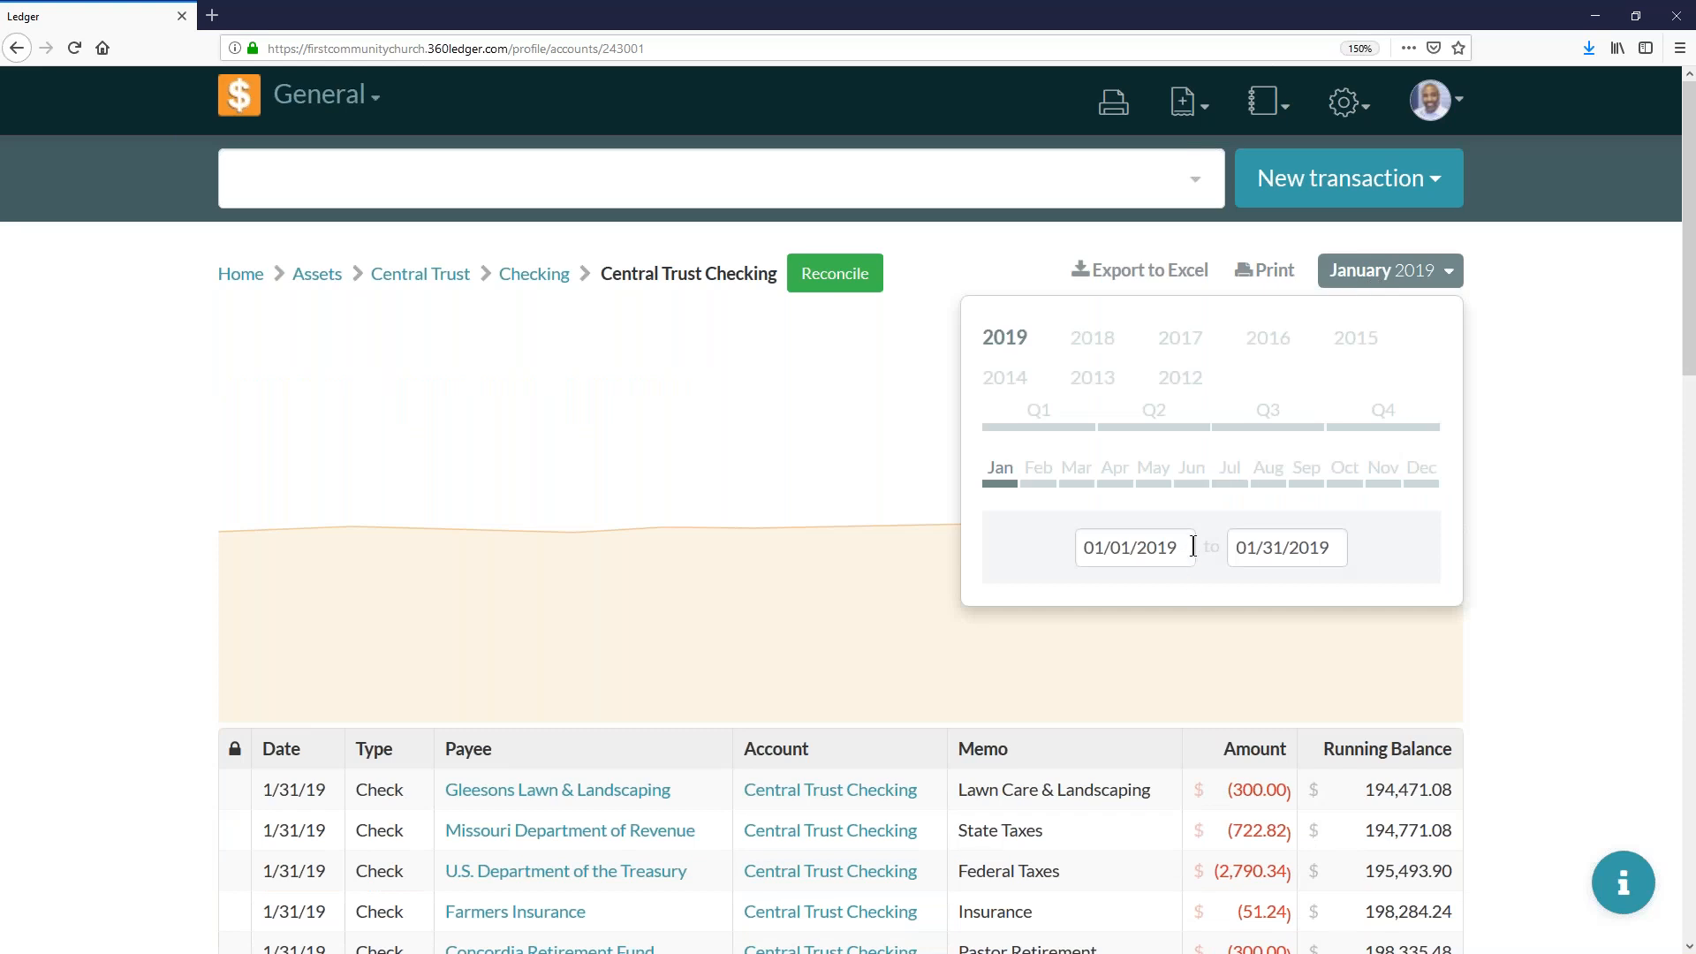
left_click(866, 279)
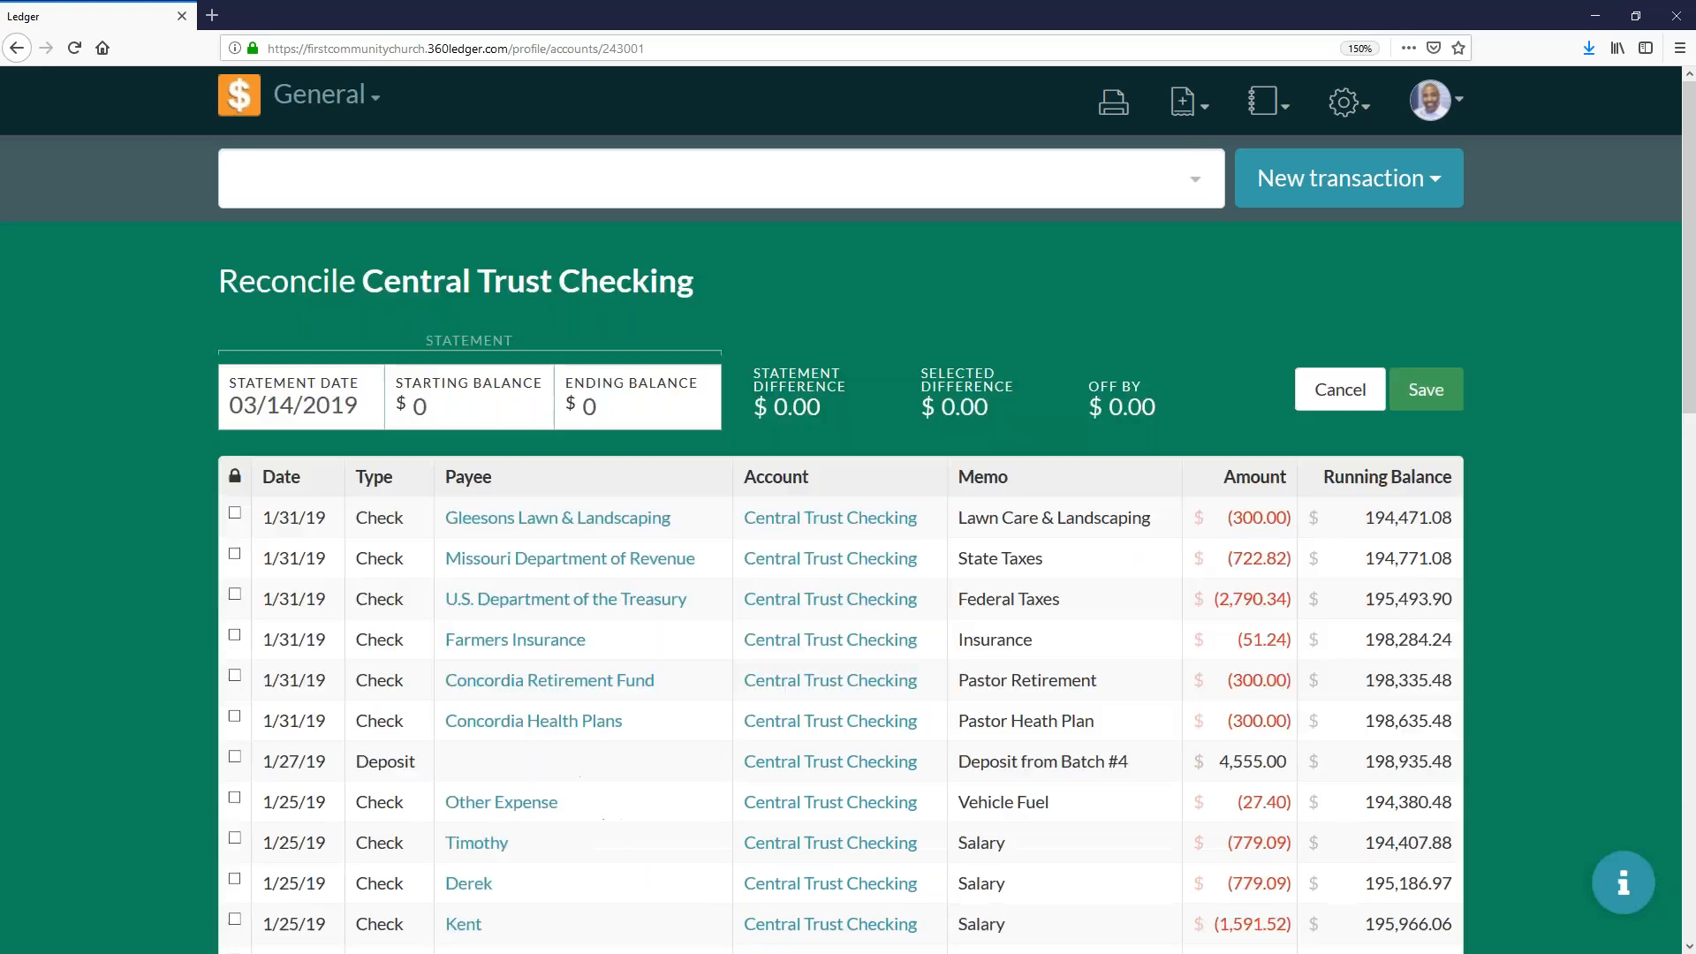
- Set the statement's starting balance to 193522.94 and its ending balance to 194471.08
scroll(655, 518, "down", 5)
scroll(598, 559, "up", 5)
left_click(460, 408)
type("193")
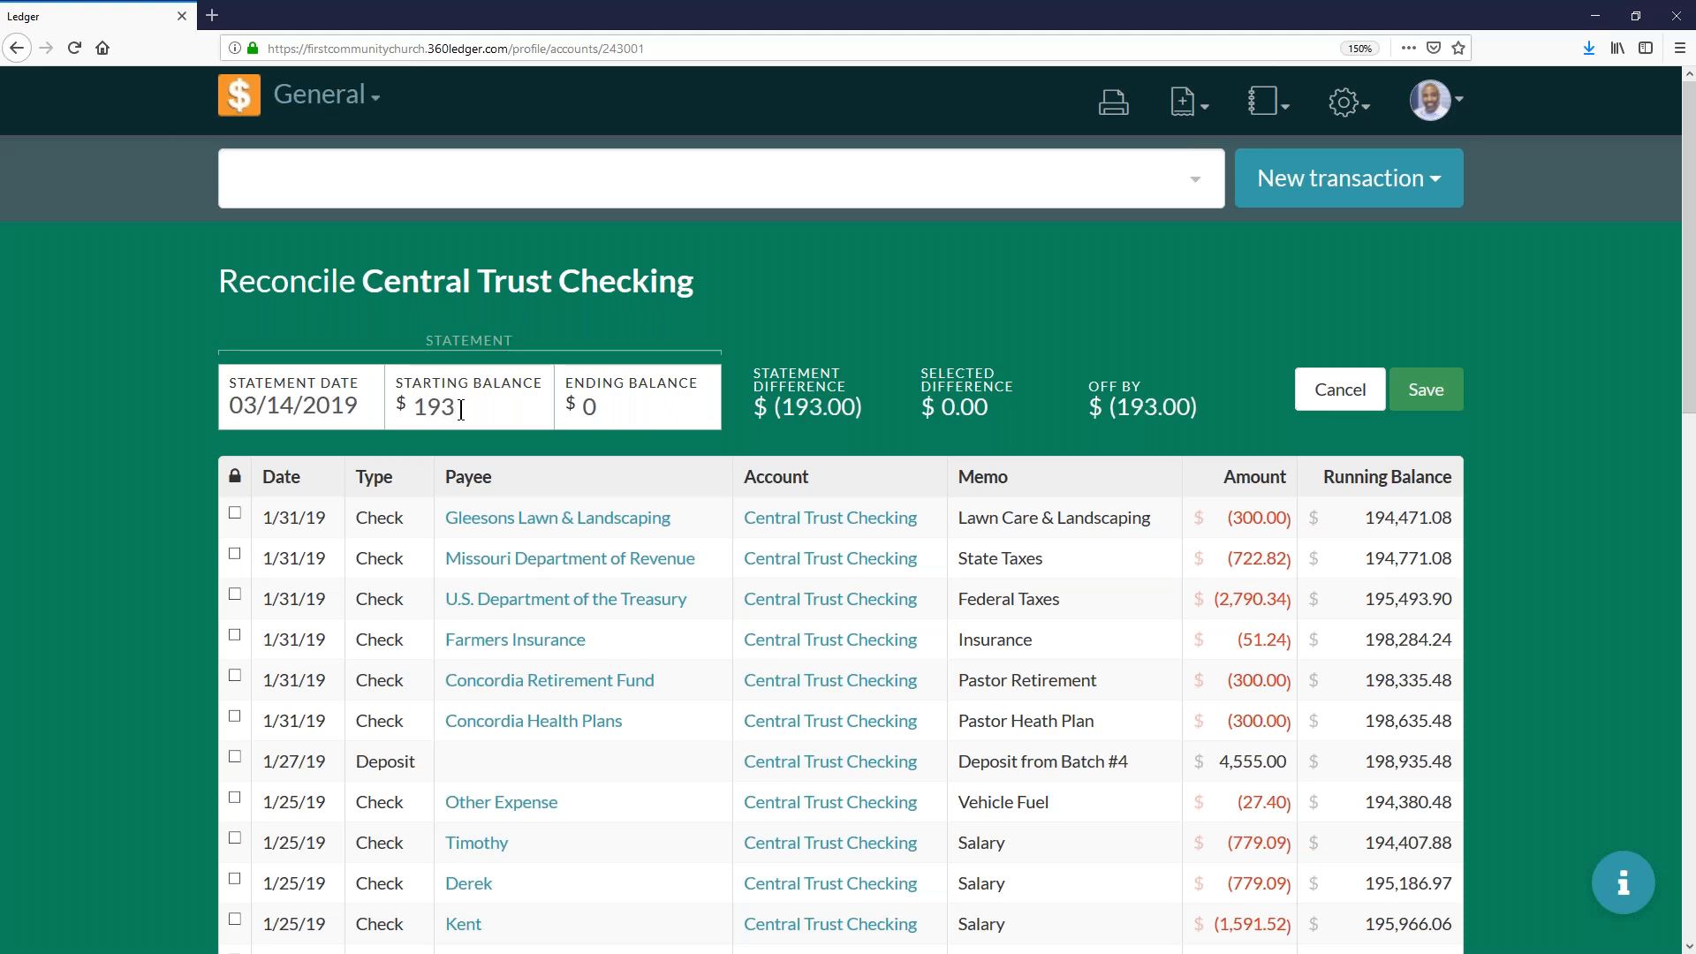
type("522")
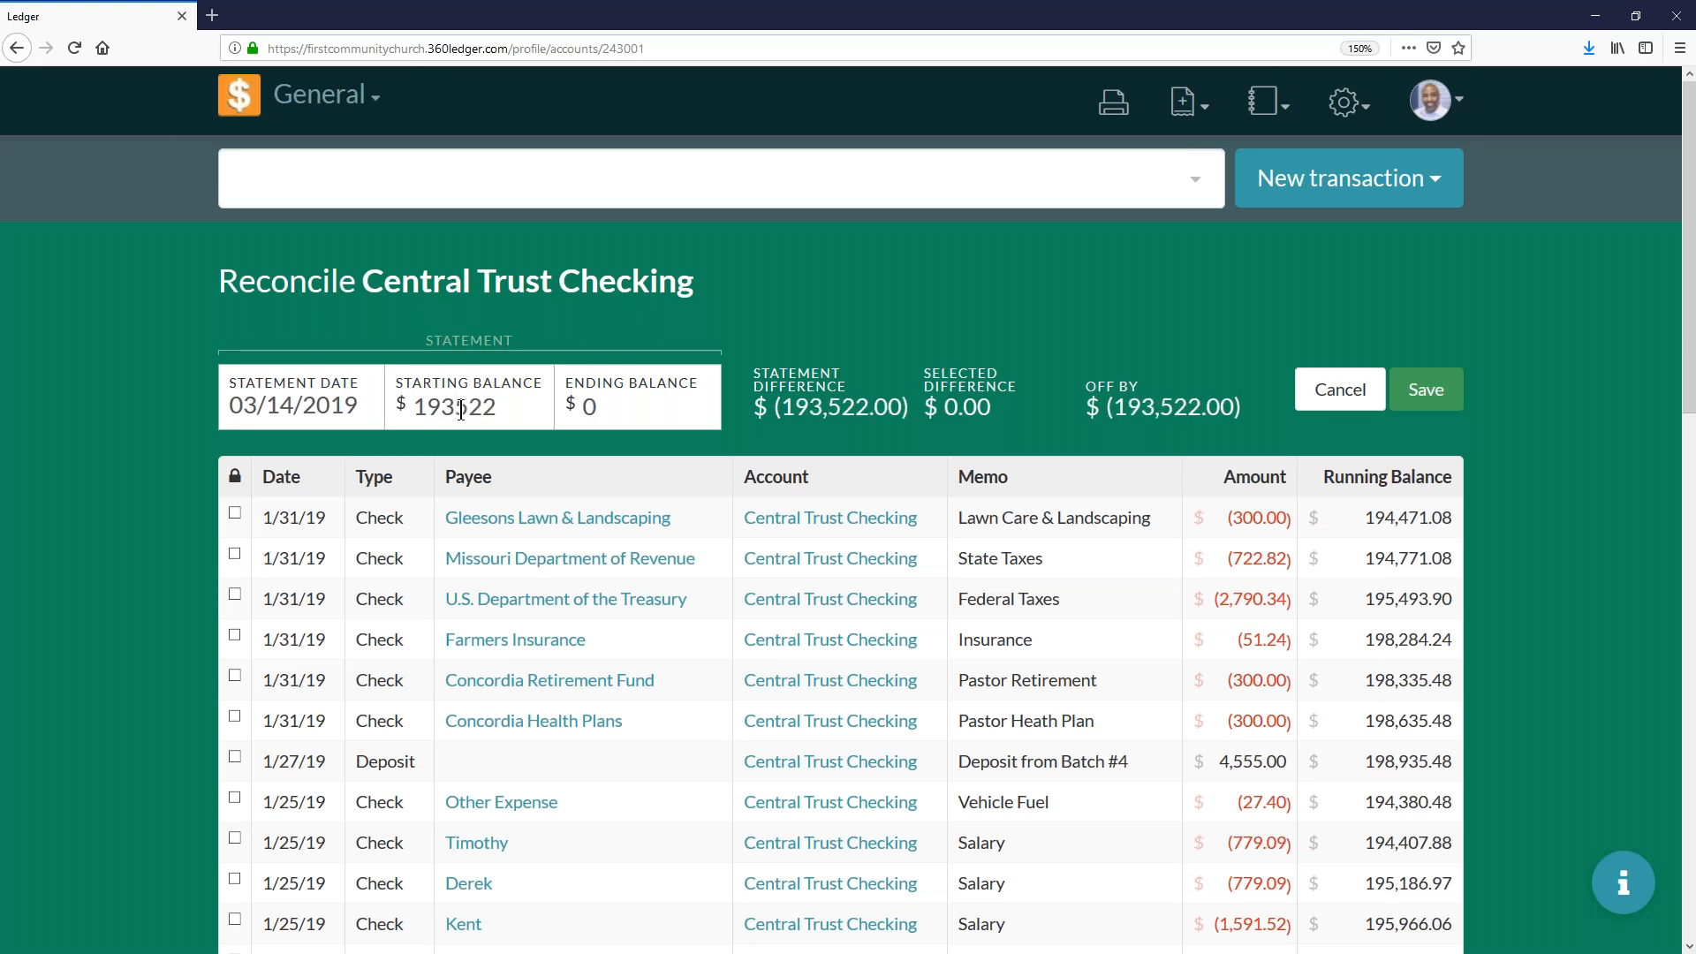
type(".94")
key("BackSpace")
type("194471.08")
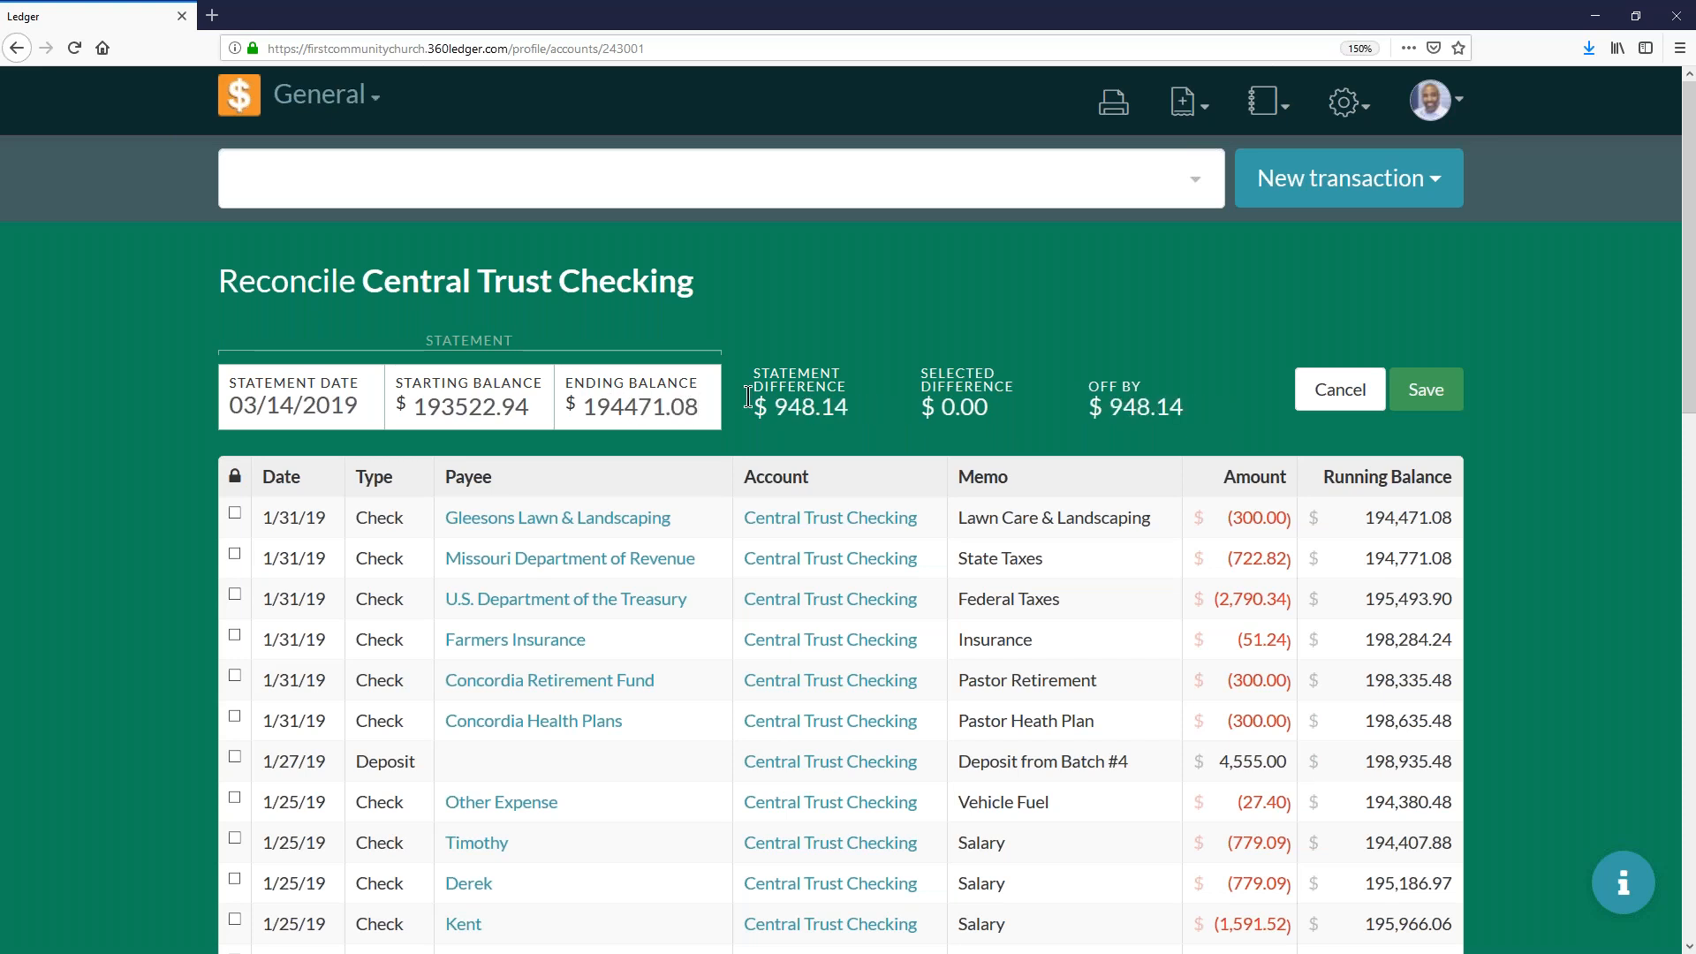
- Mark the five 1/3/19 checks at the end of the transaction list for reconciliation
scroll(559, 475, "down", 10)
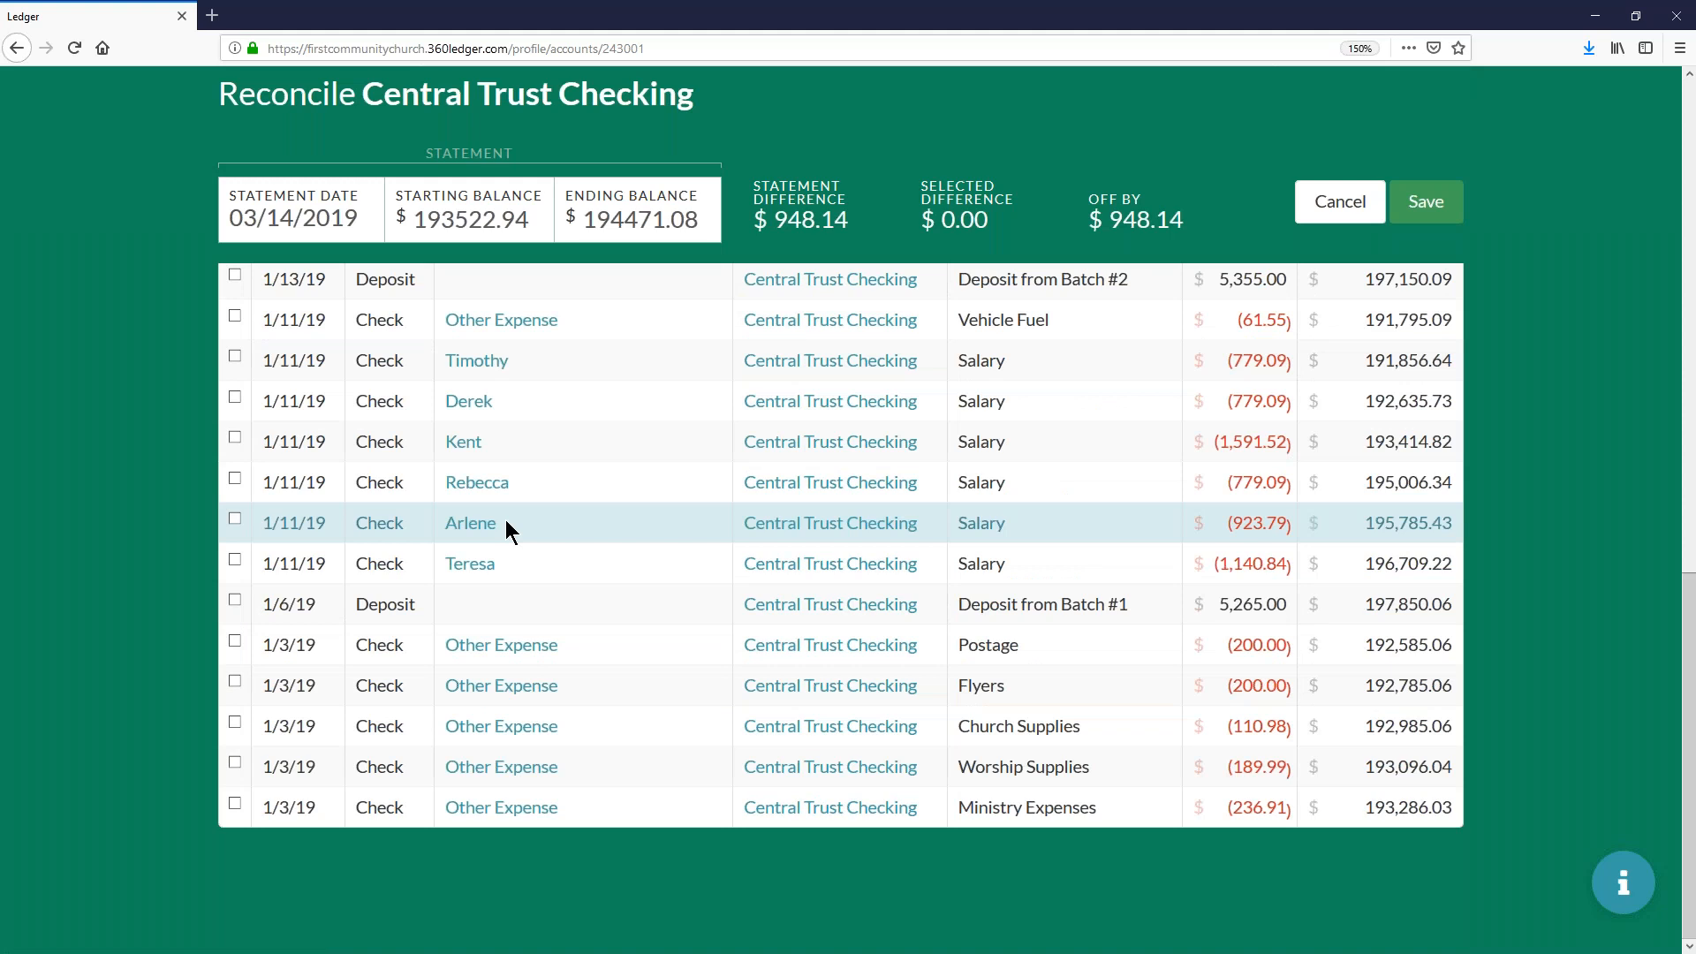
left_click(279, 804)
left_click(294, 766)
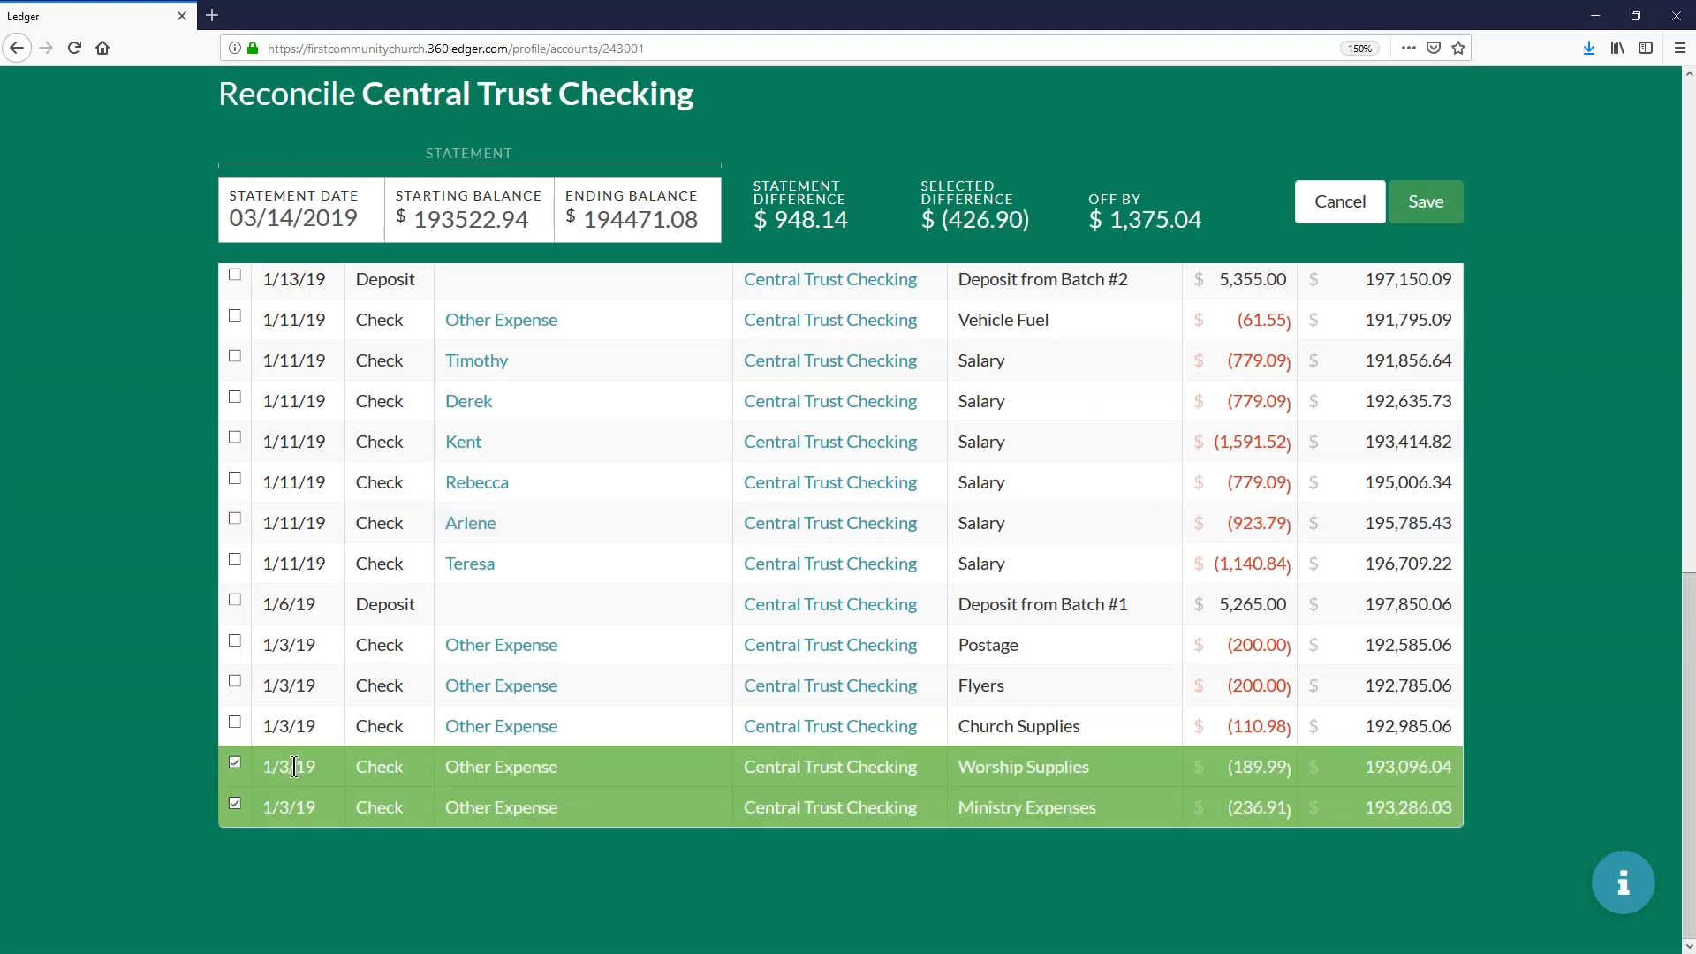
left_click(299, 726)
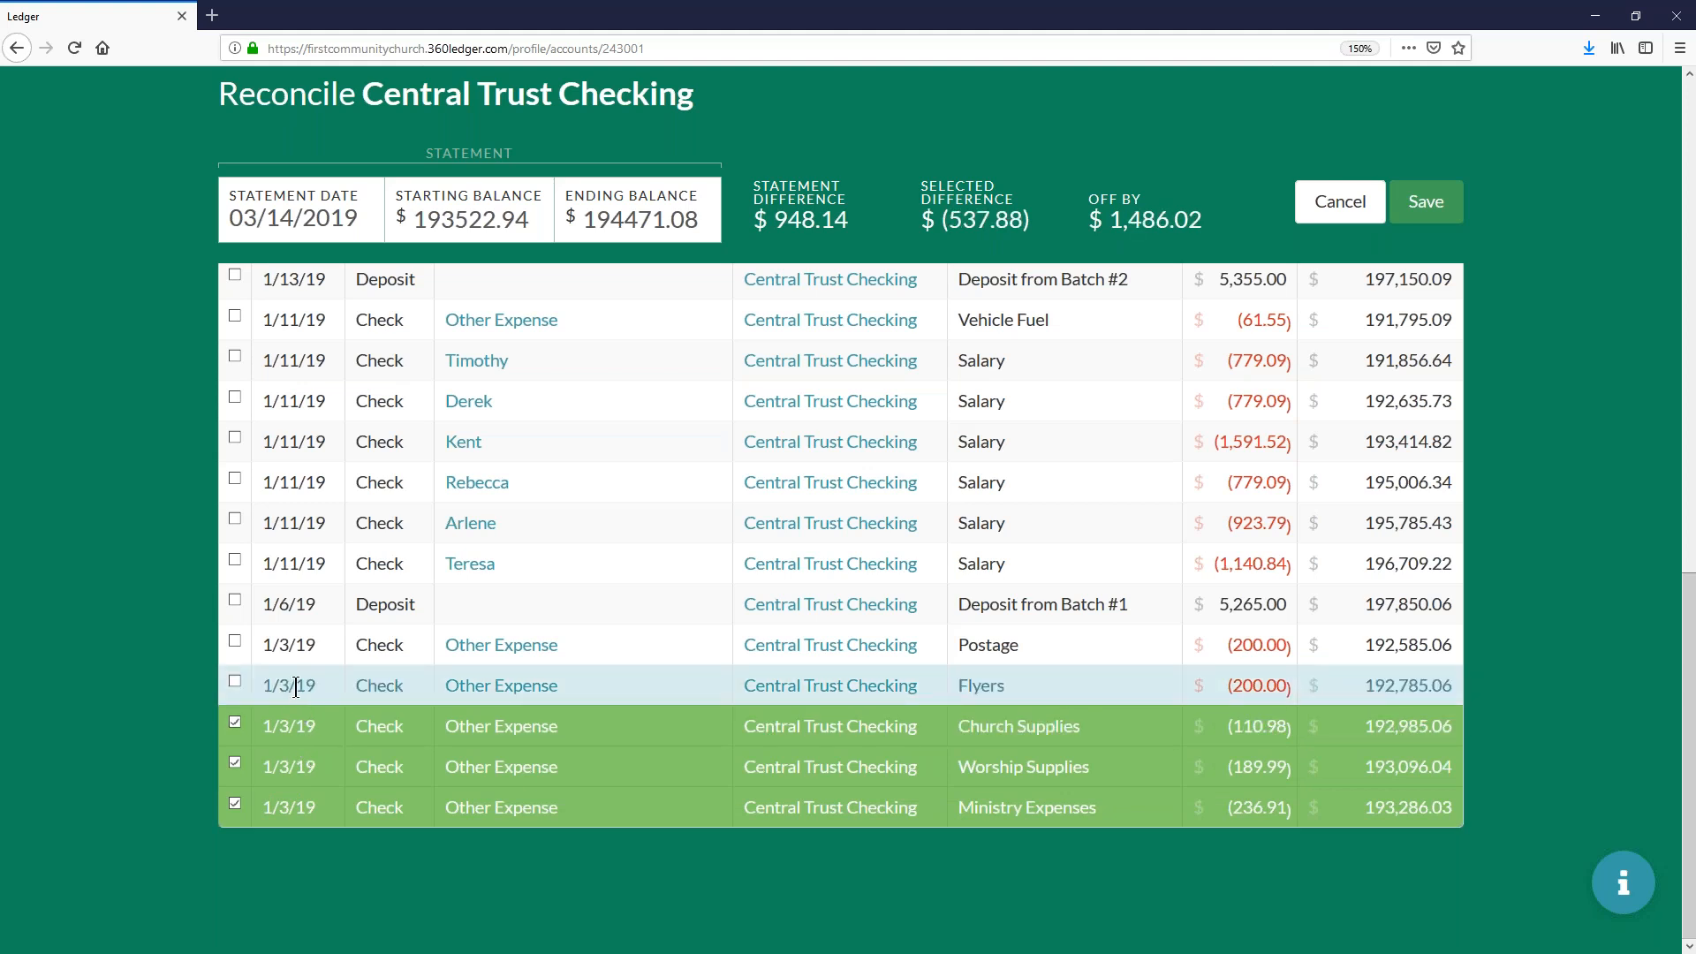
left_click(296, 685)
left_click(295, 644)
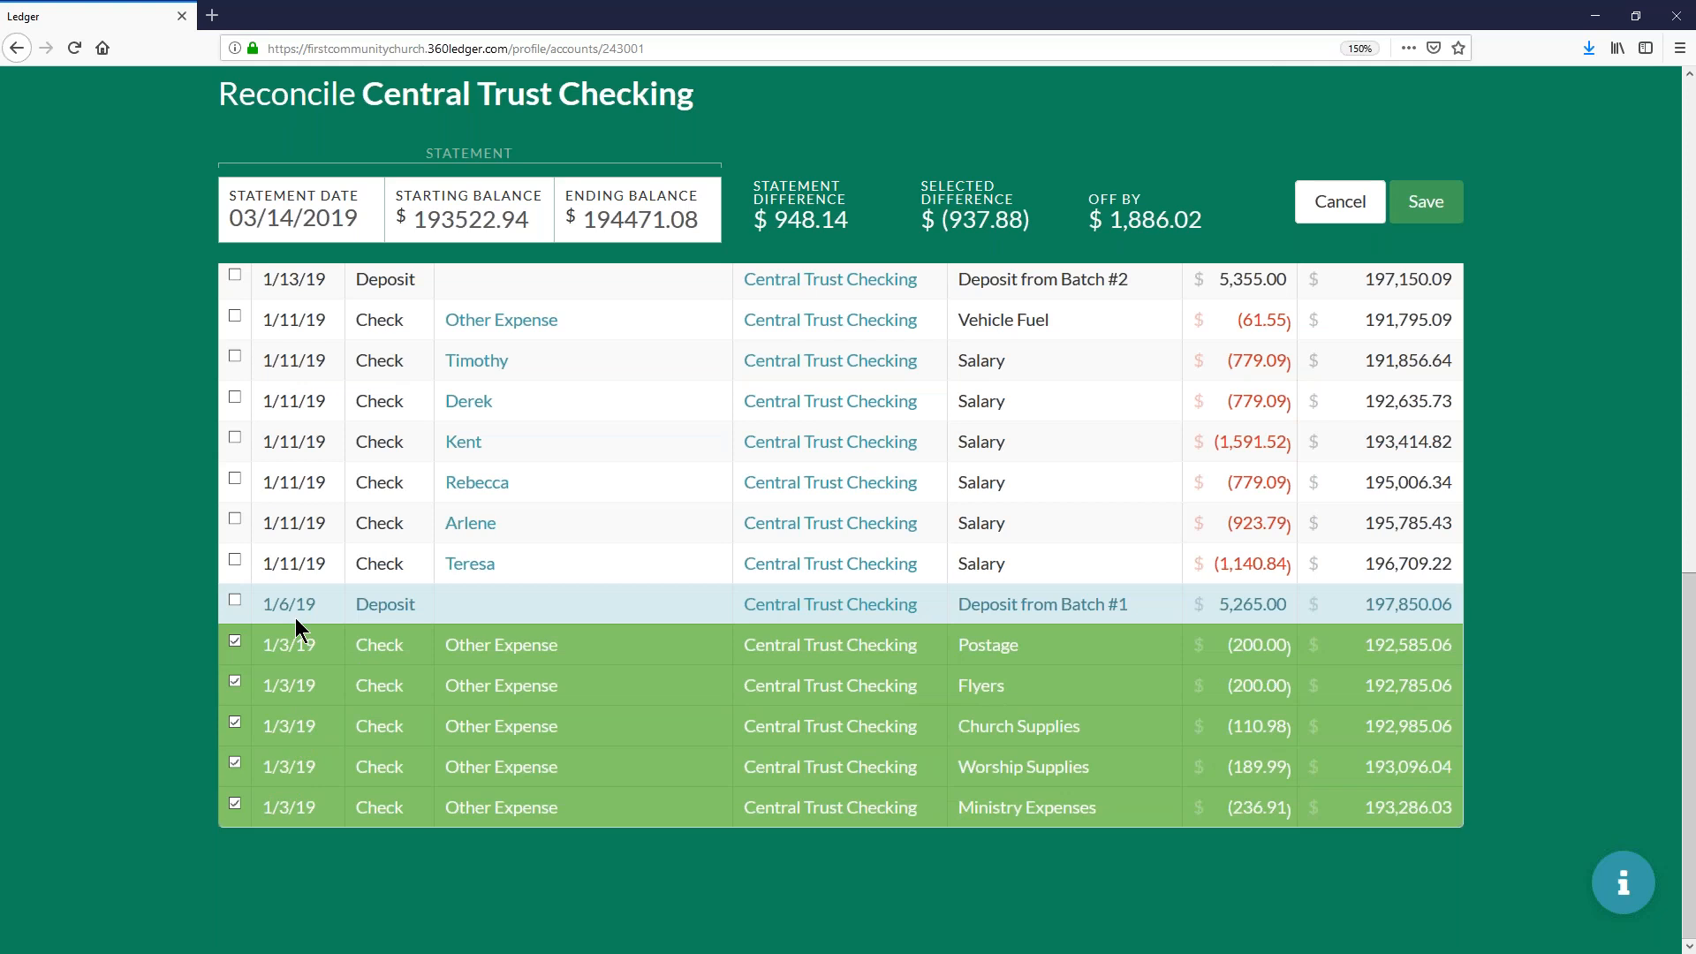
- Mark the Batch #1 and Batch #2 deposits and the seven 1/11/19 checks between them for reconciliation
left_click(295, 609)
left_click(295, 565)
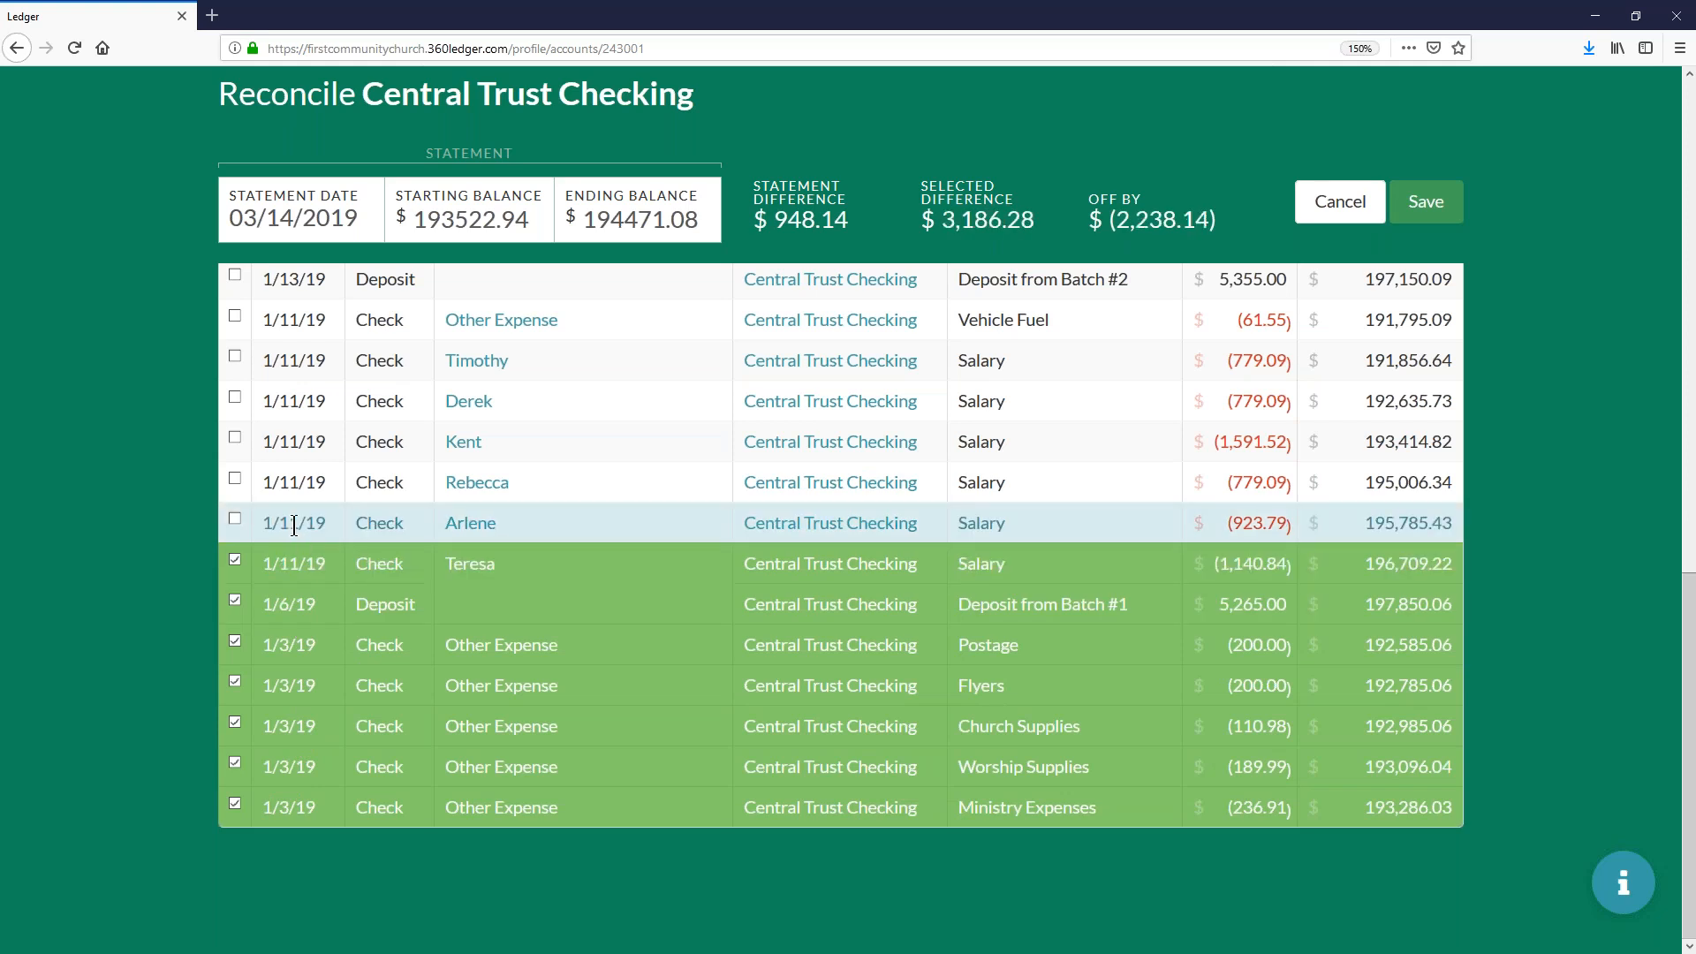
left_click(294, 523)
left_click(295, 482)
left_click(295, 442)
left_click(296, 403)
left_click(294, 362)
left_click(294, 320)
left_click(295, 279)
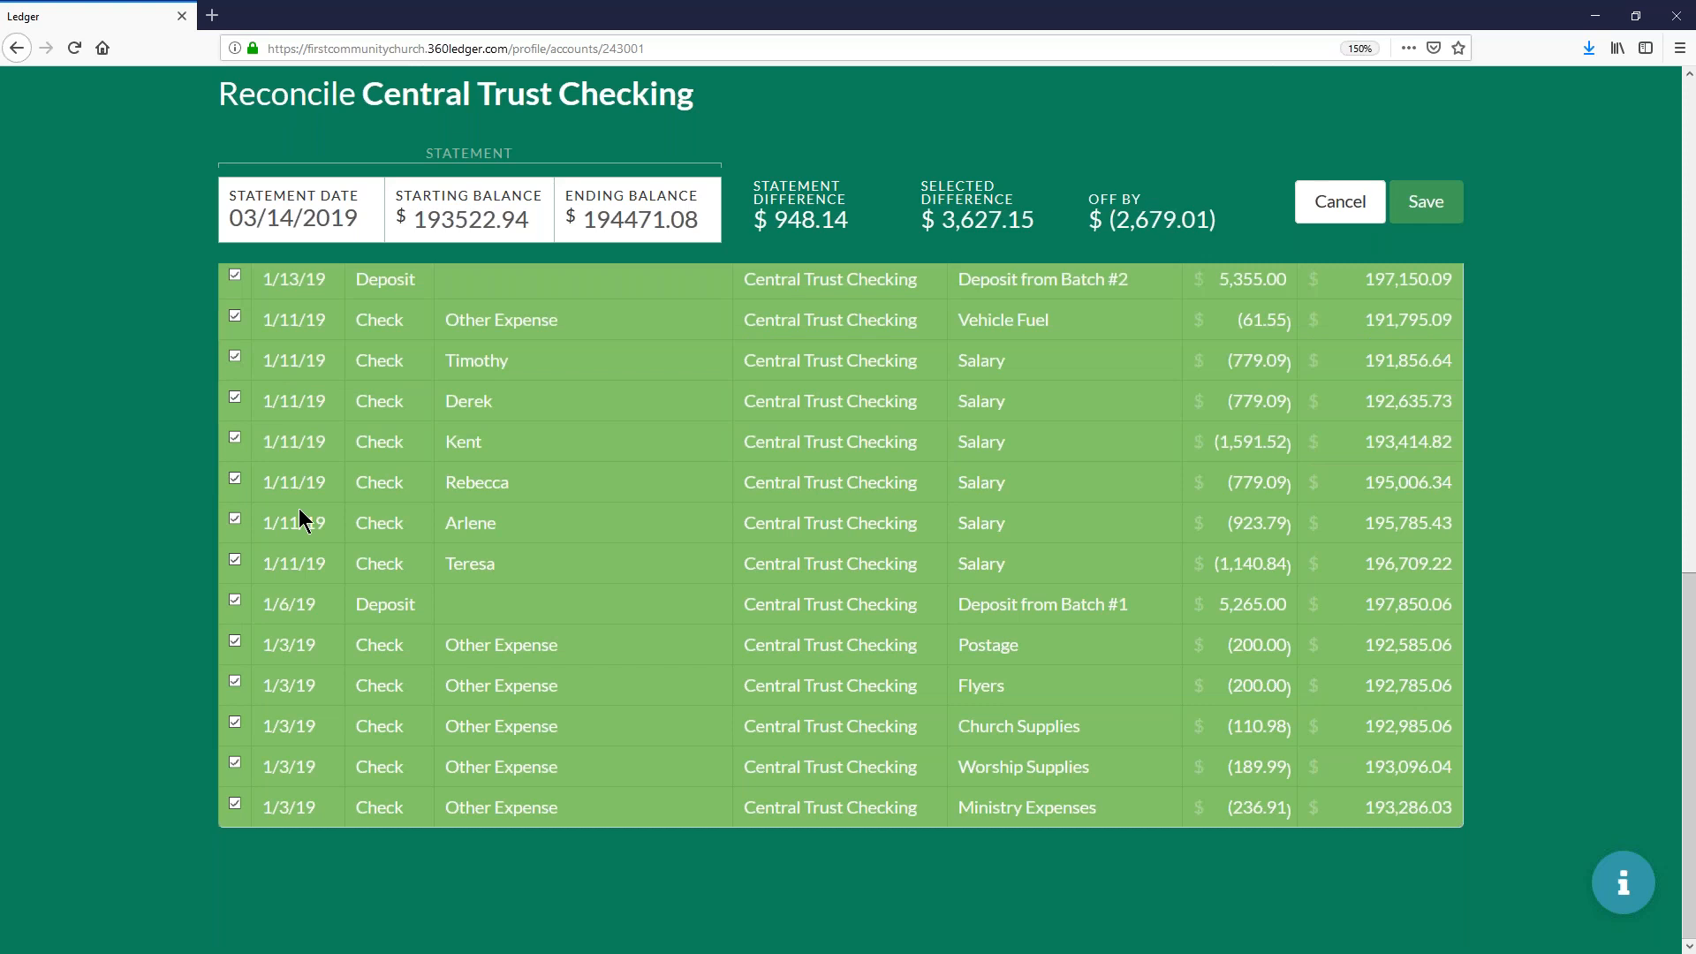
- Mark the ten 1/15/19 checks, from AT&T Uverse - Internet up to Yellow Pages, for reconciliation
scroll(298, 521, "up", 5)
left_click(294, 652)
left_click(294, 611)
left_click(295, 570)
left_click(298, 533)
left_click(284, 491)
left_click(294, 450)
left_click(294, 409)
left_click(300, 368)
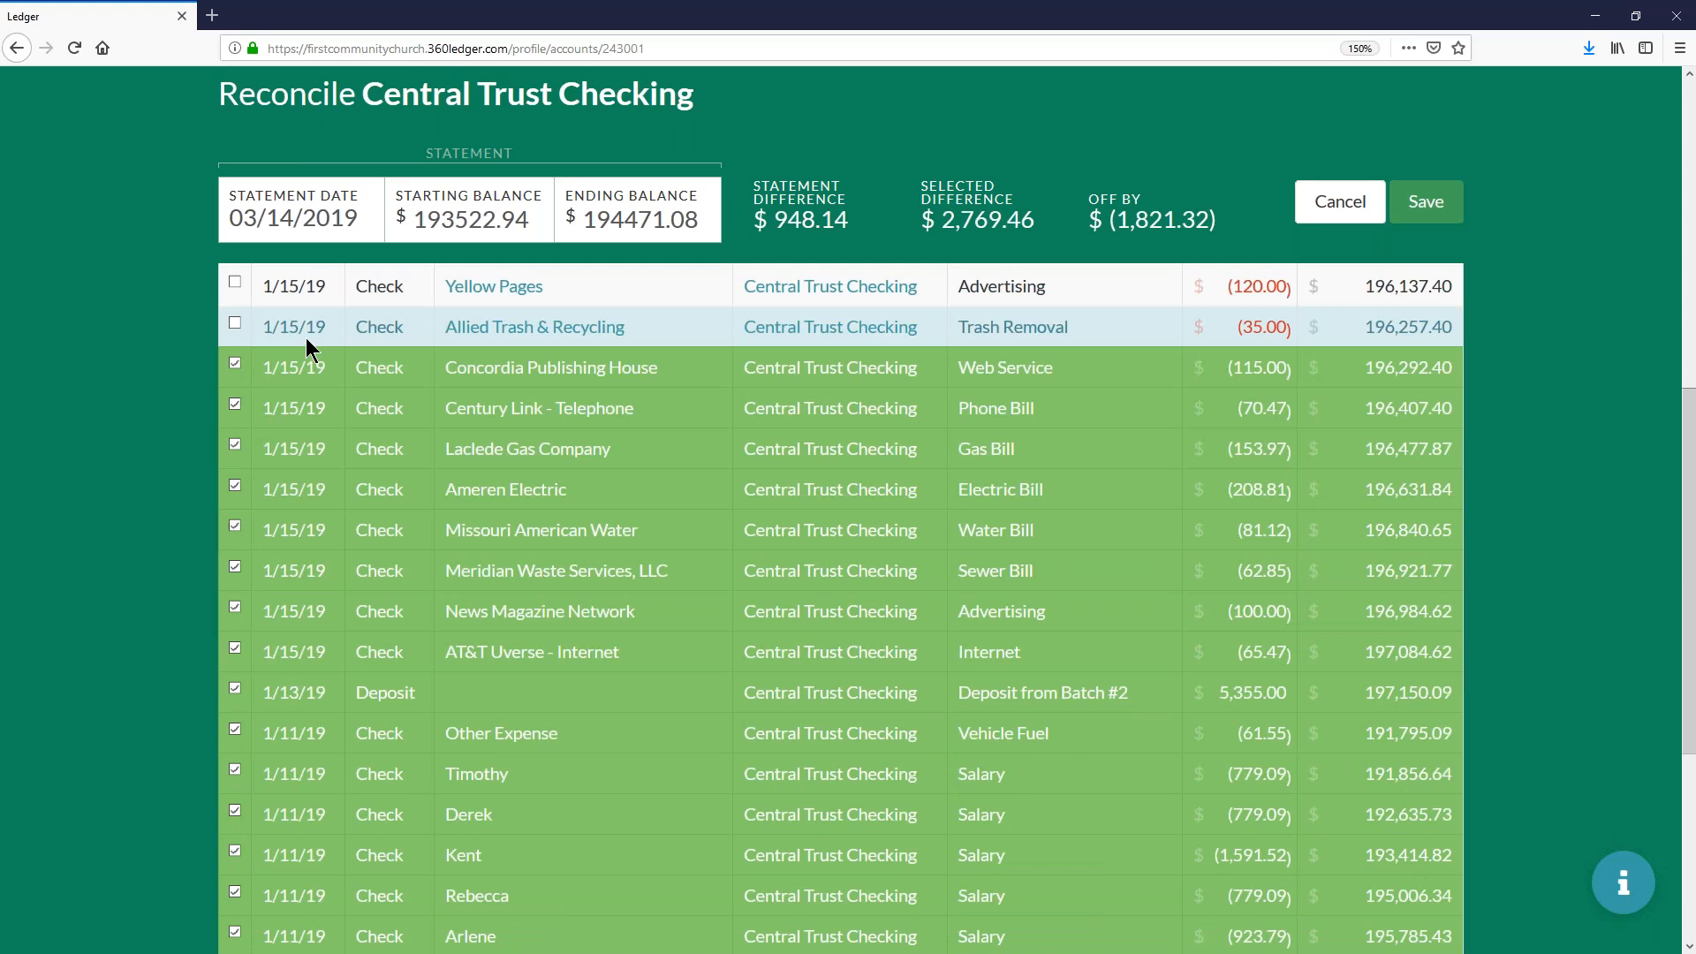
left_click(307, 325)
left_click(305, 286)
- Mark the Batch #3 deposit, the 1/24/19 vehicle maintenance check and the 1/25/19 salary check for 1,140.84
scroll(296, 442, "up", 4)
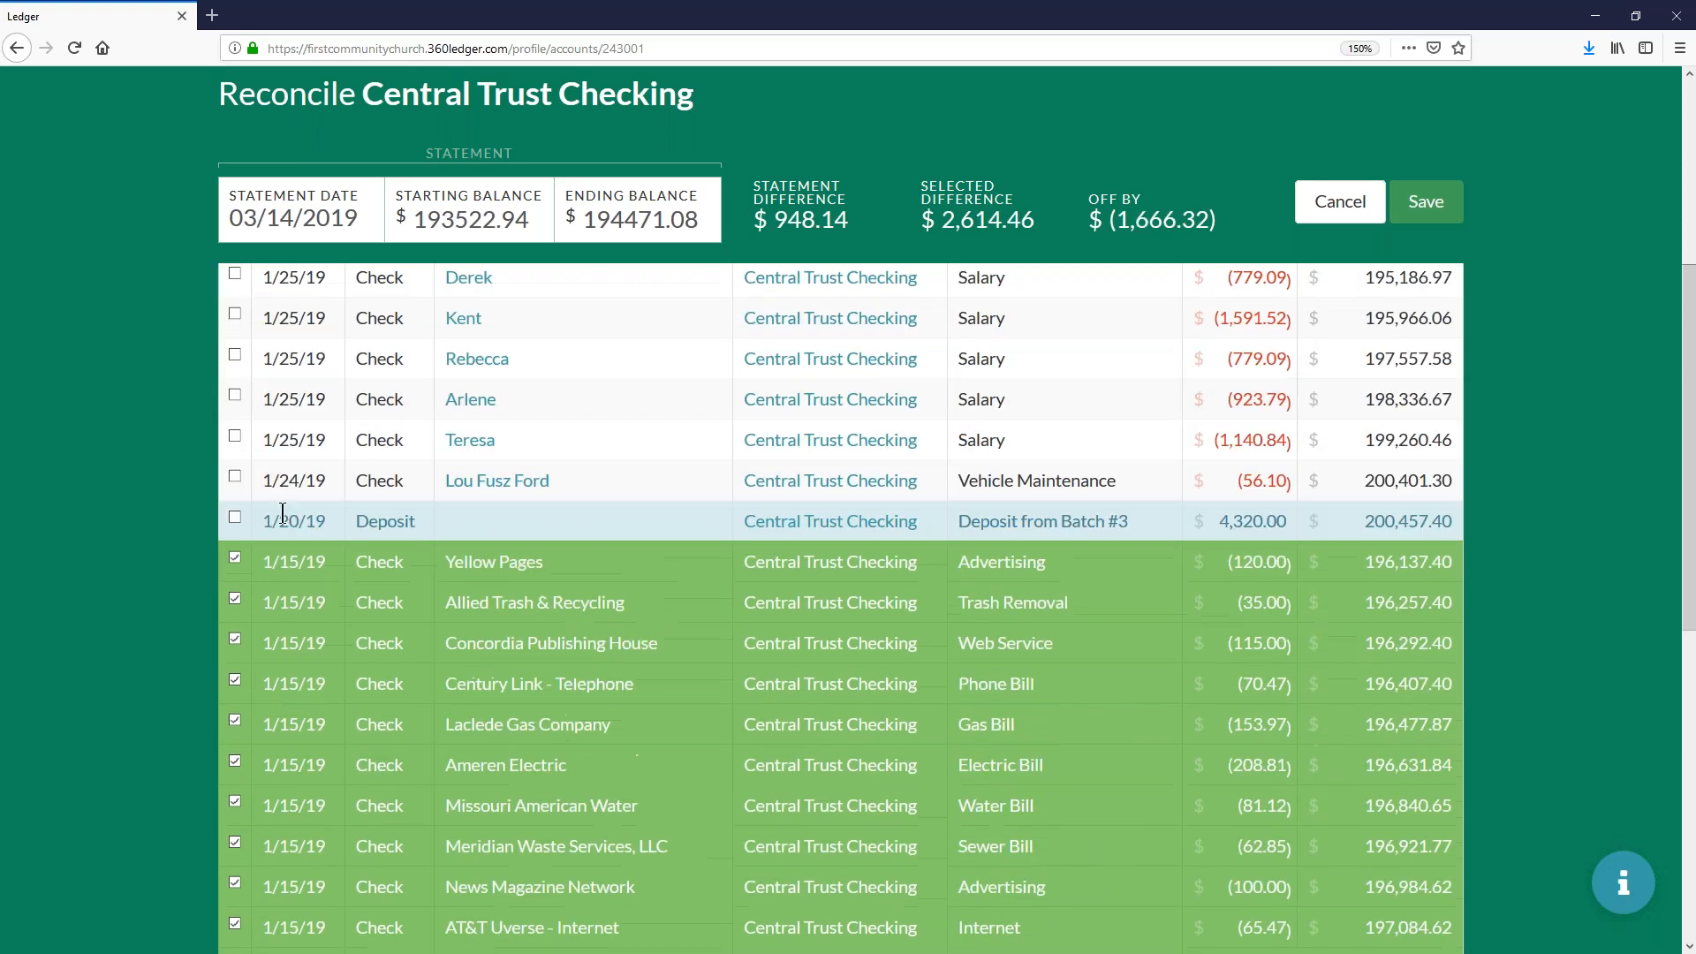
left_click(283, 512)
left_click(283, 507)
left_click(284, 481)
left_click(282, 511)
left_click(295, 441)
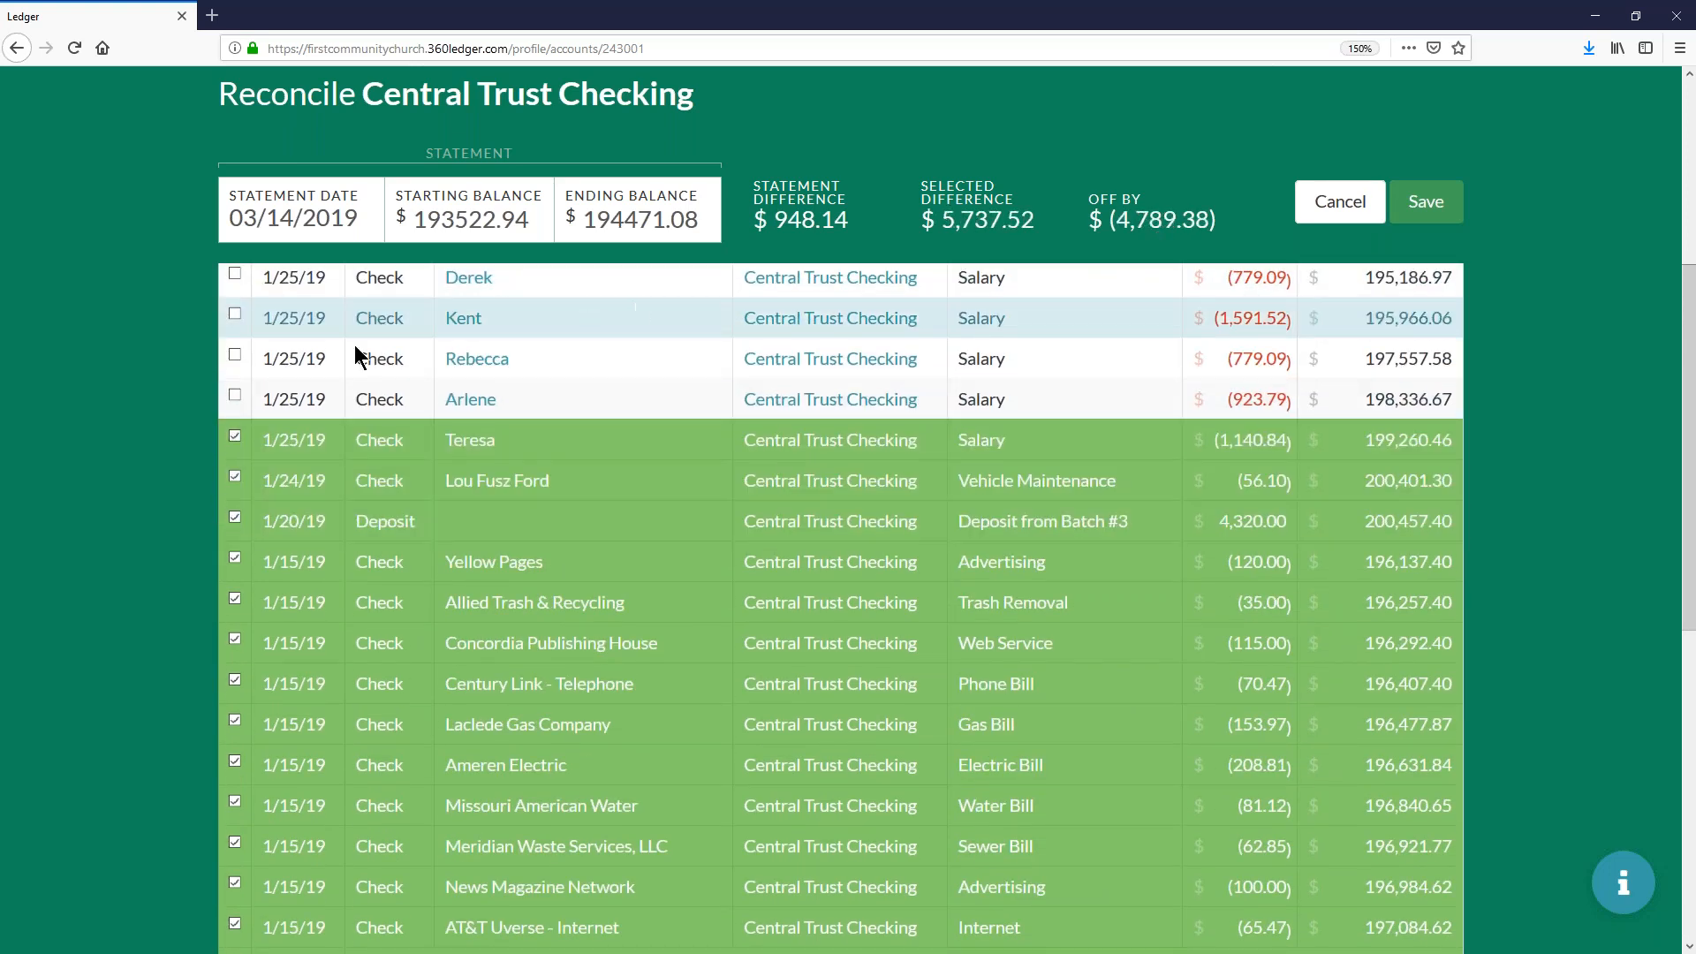
- Mark the remaining five 1/25/19 salary checks and the 1/25/19 vehicle fuel check for reconciliation
scroll(353, 344, "up", 5)
scroll(327, 648, "down", 4)
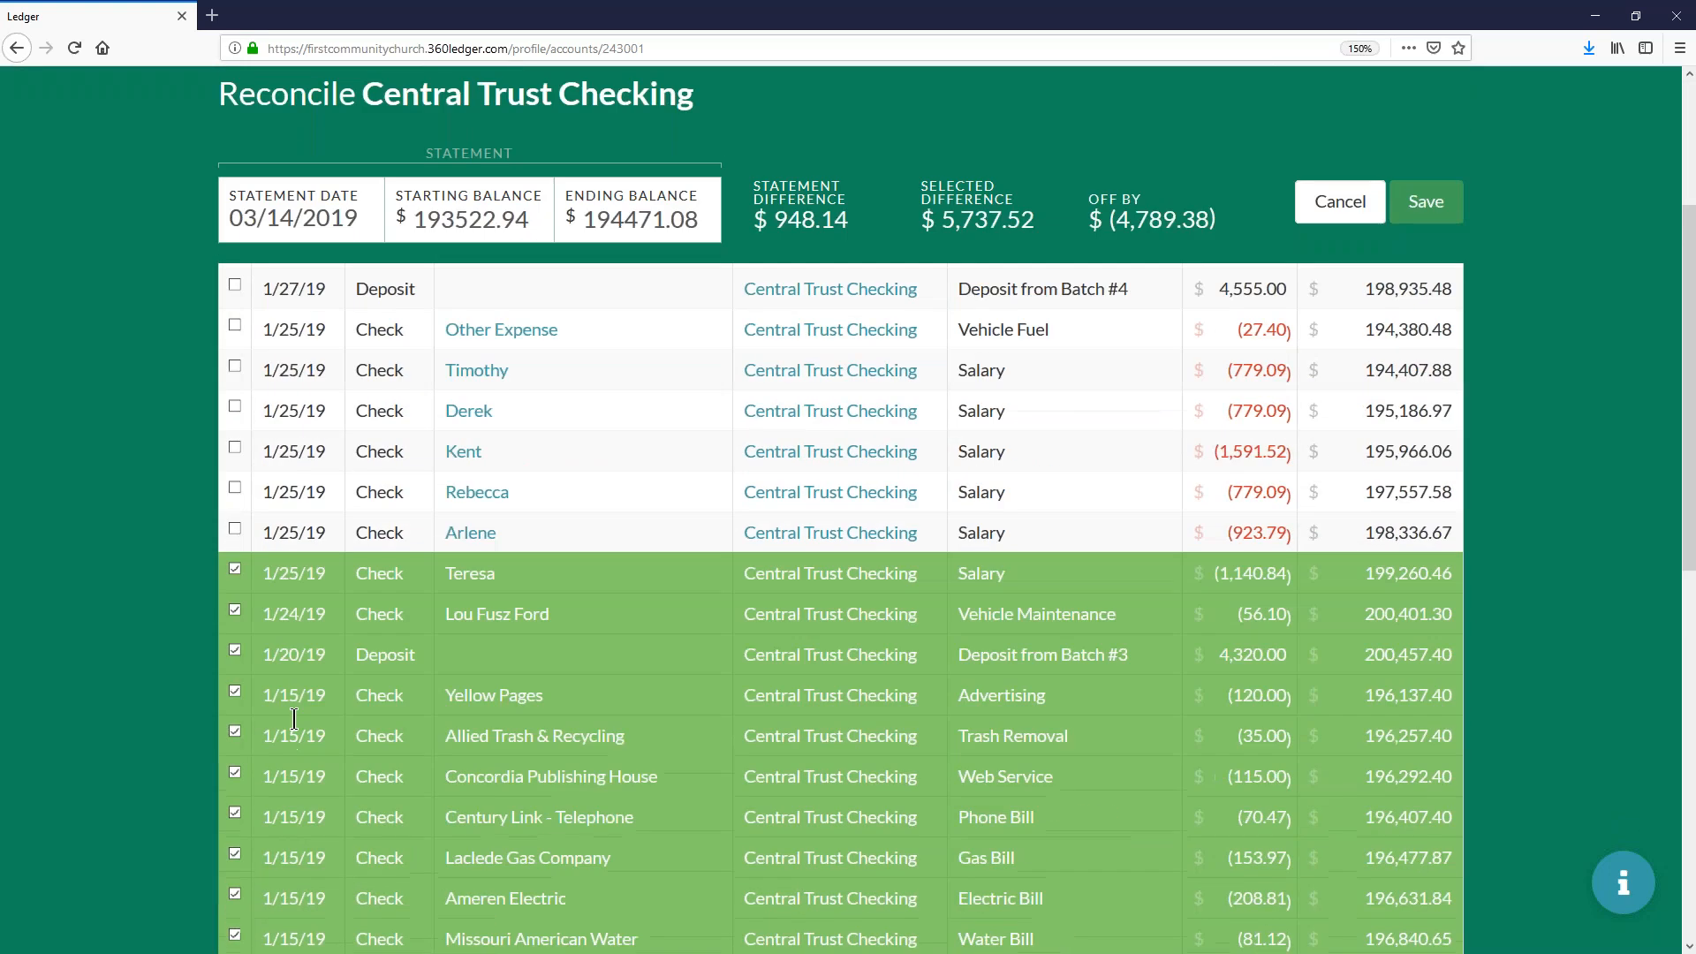
left_click(304, 531)
left_click(304, 490)
left_click(304, 442)
left_click(295, 397)
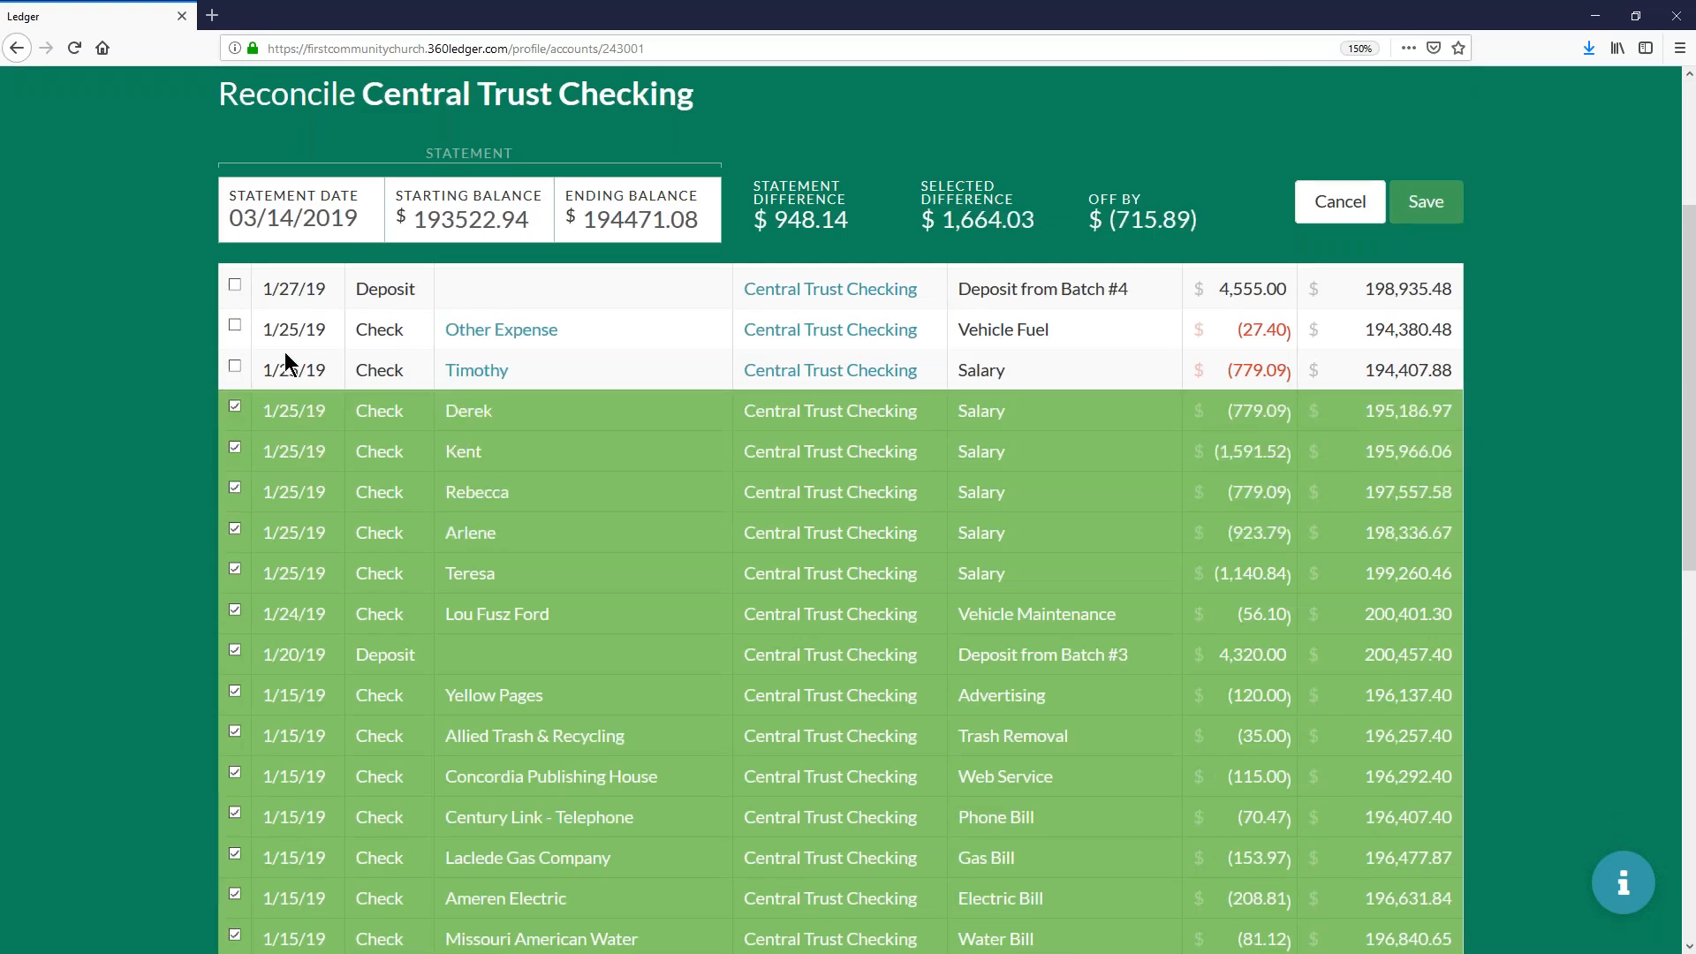
left_click(288, 364)
scroll(291, 369, "up", 1)
left_click(292, 370)
- Mark the 1/27/19 deposit from Batch #4 and all six 1/31/19 checks for reconciliation
scroll(349, 388, "up", 5)
scroll(351, 411, "up", 1)
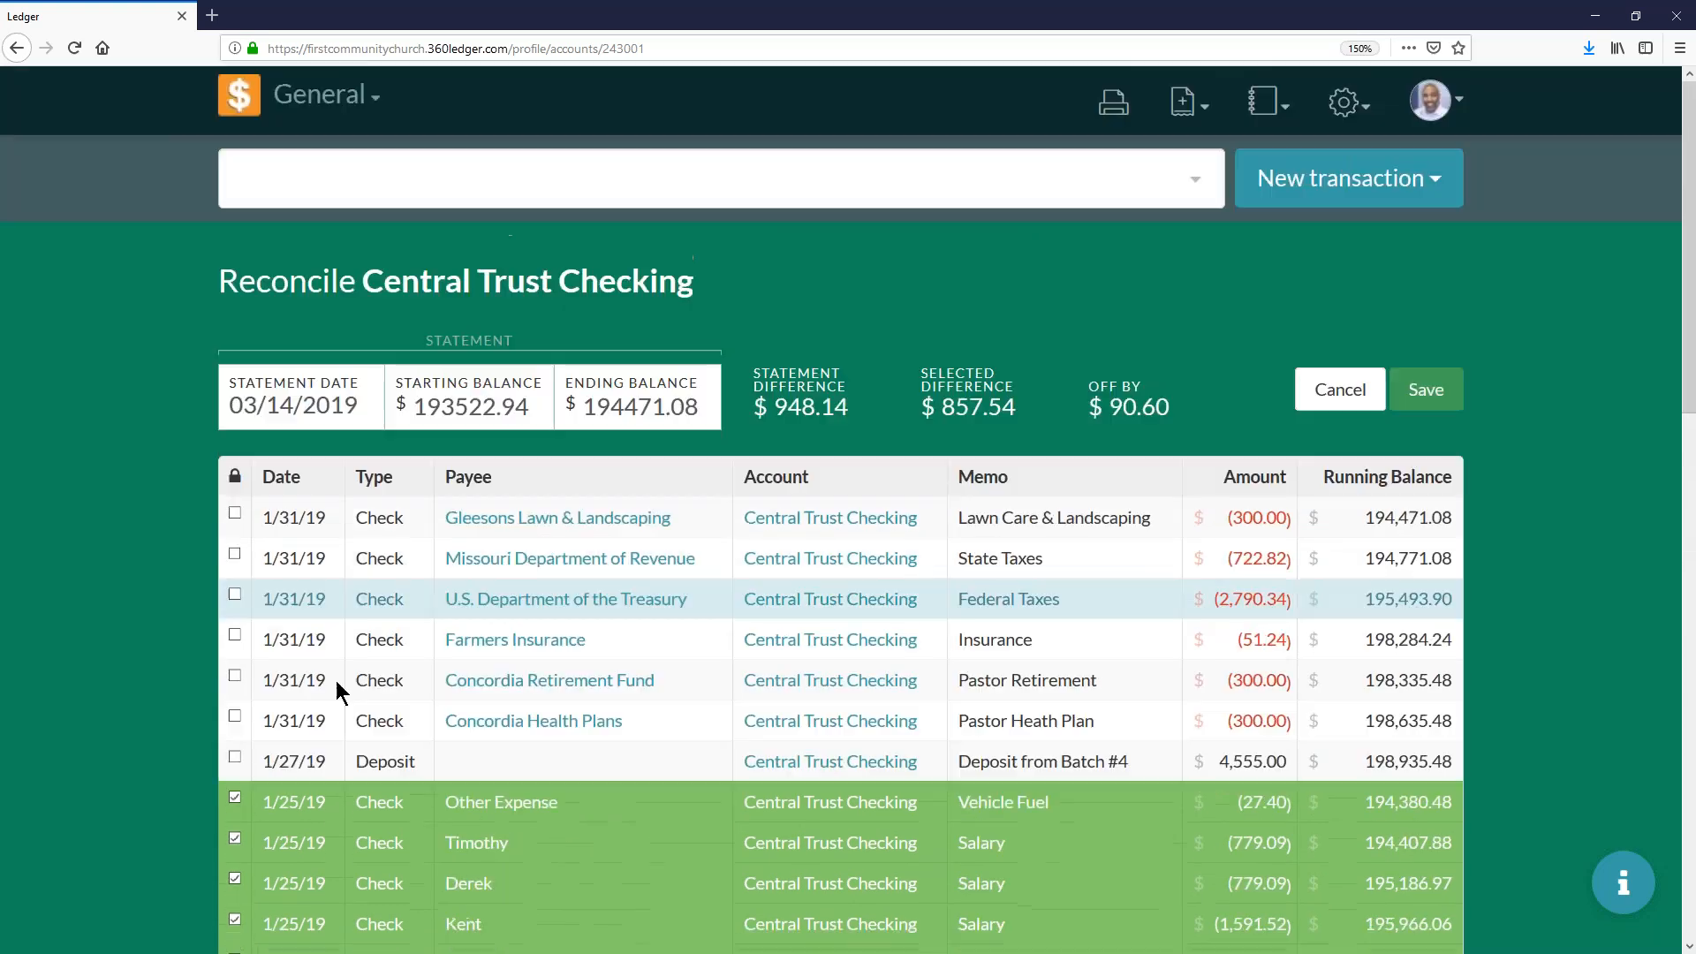
left_click(304, 761)
left_click(295, 721)
left_click(294, 684)
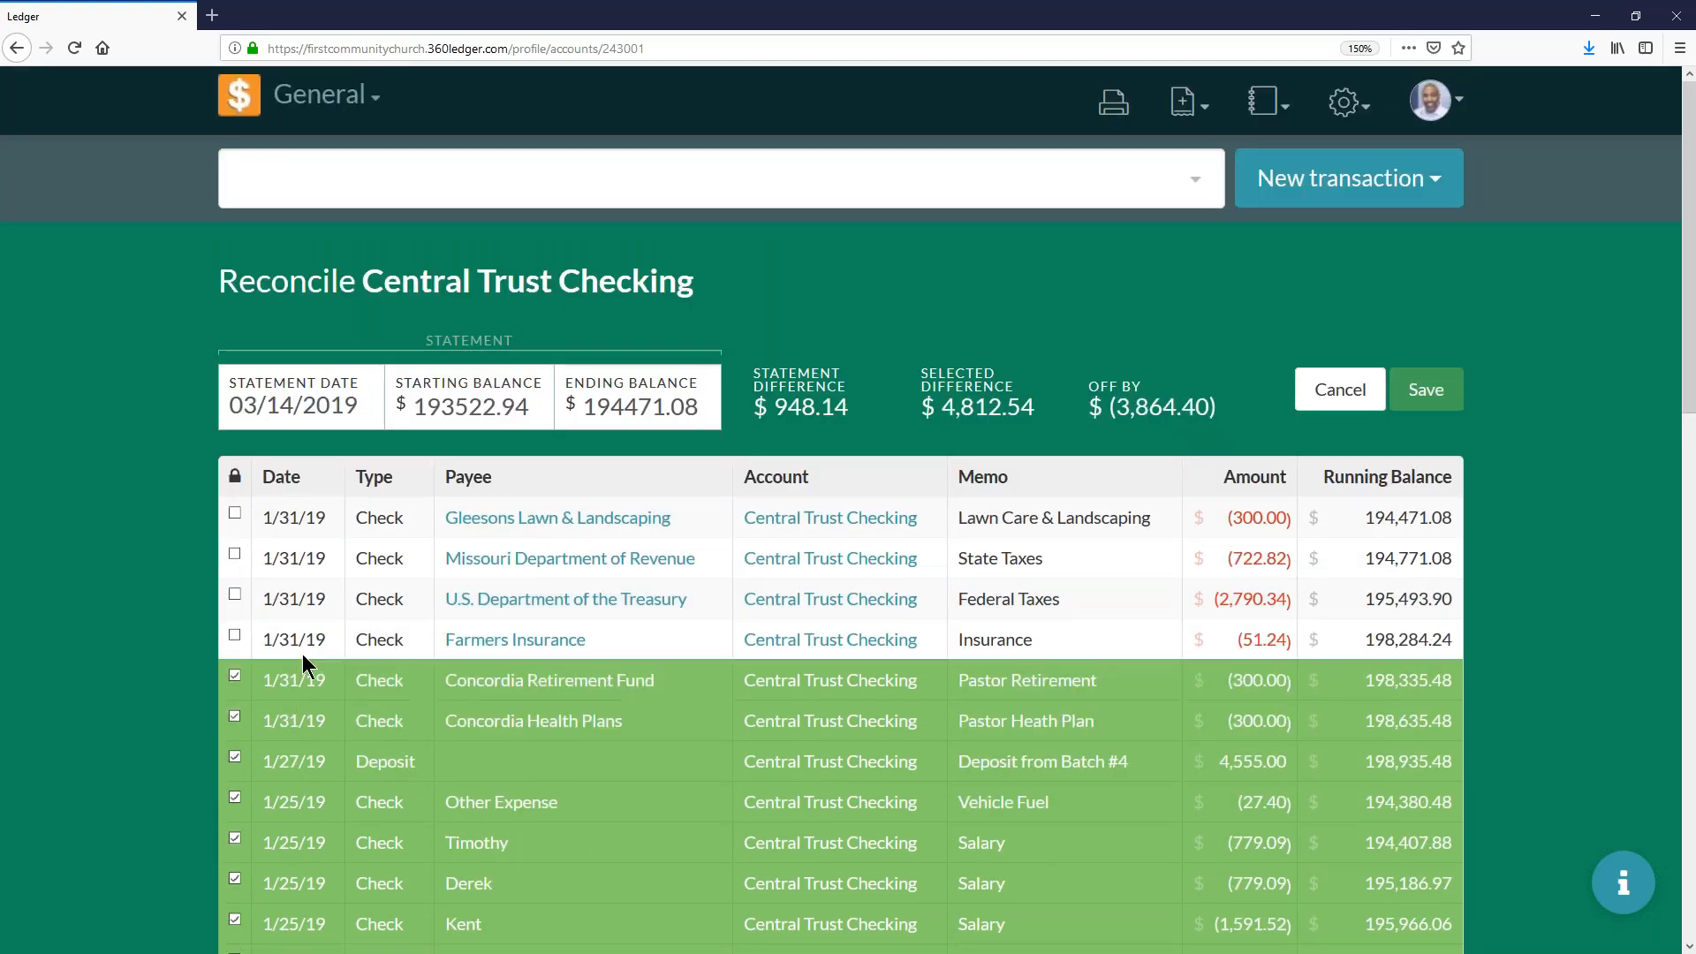
left_click(302, 644)
left_click(305, 601)
left_click(303, 558)
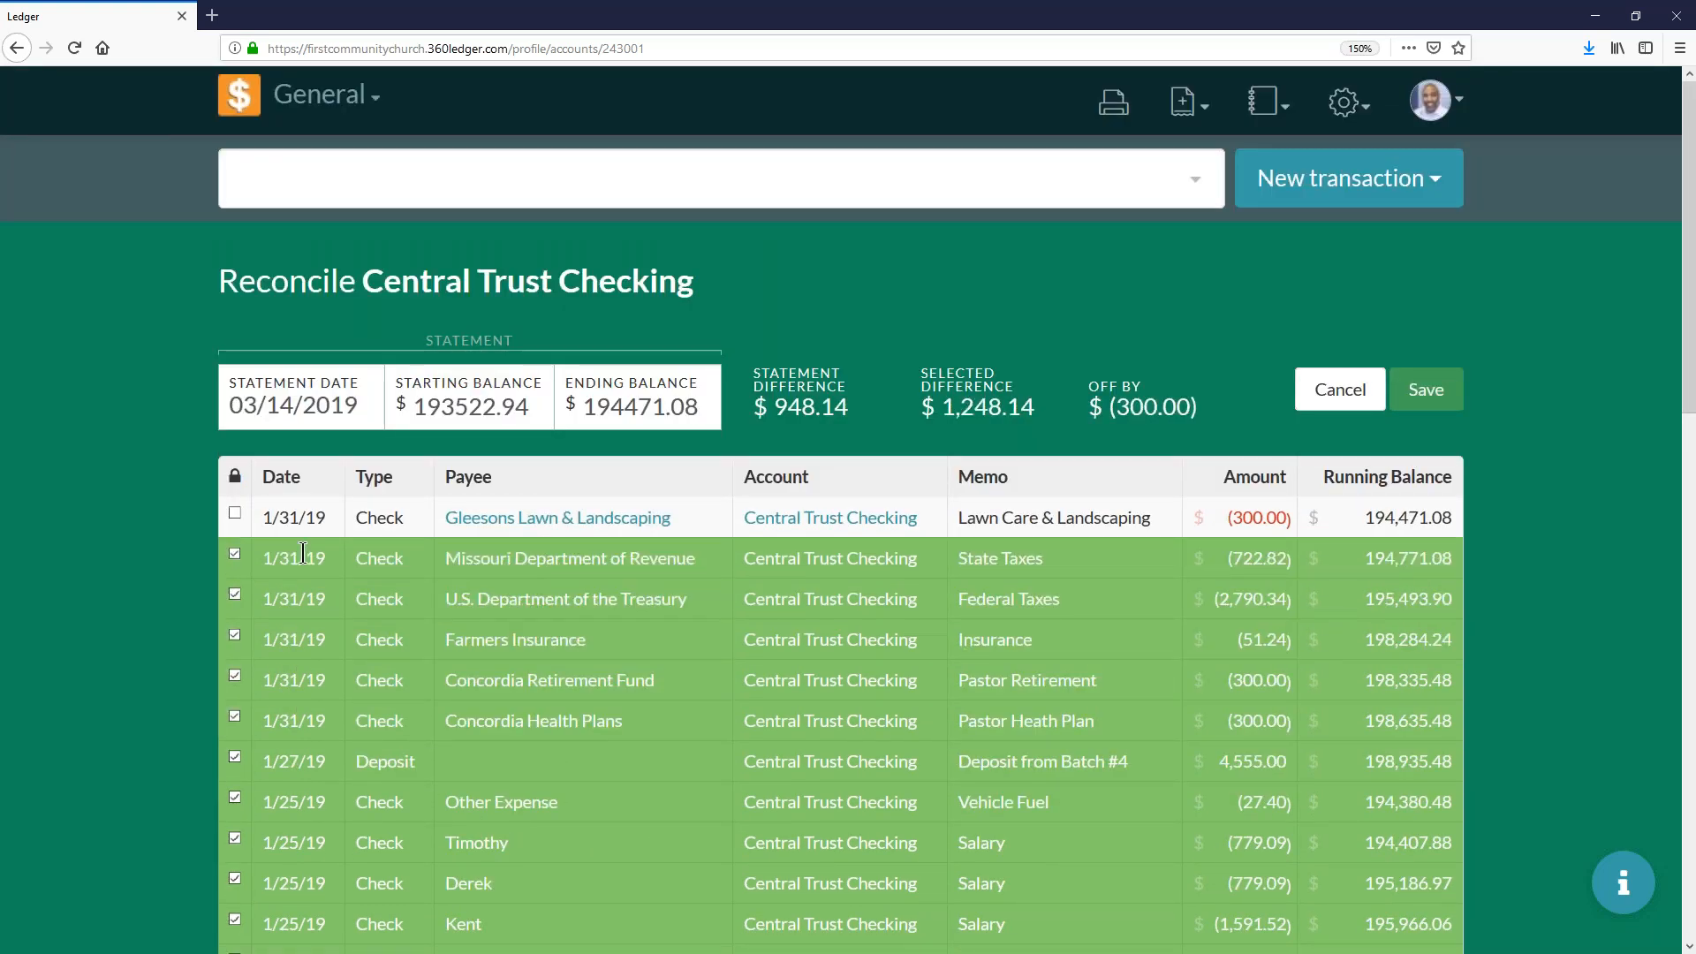
left_click(298, 515)
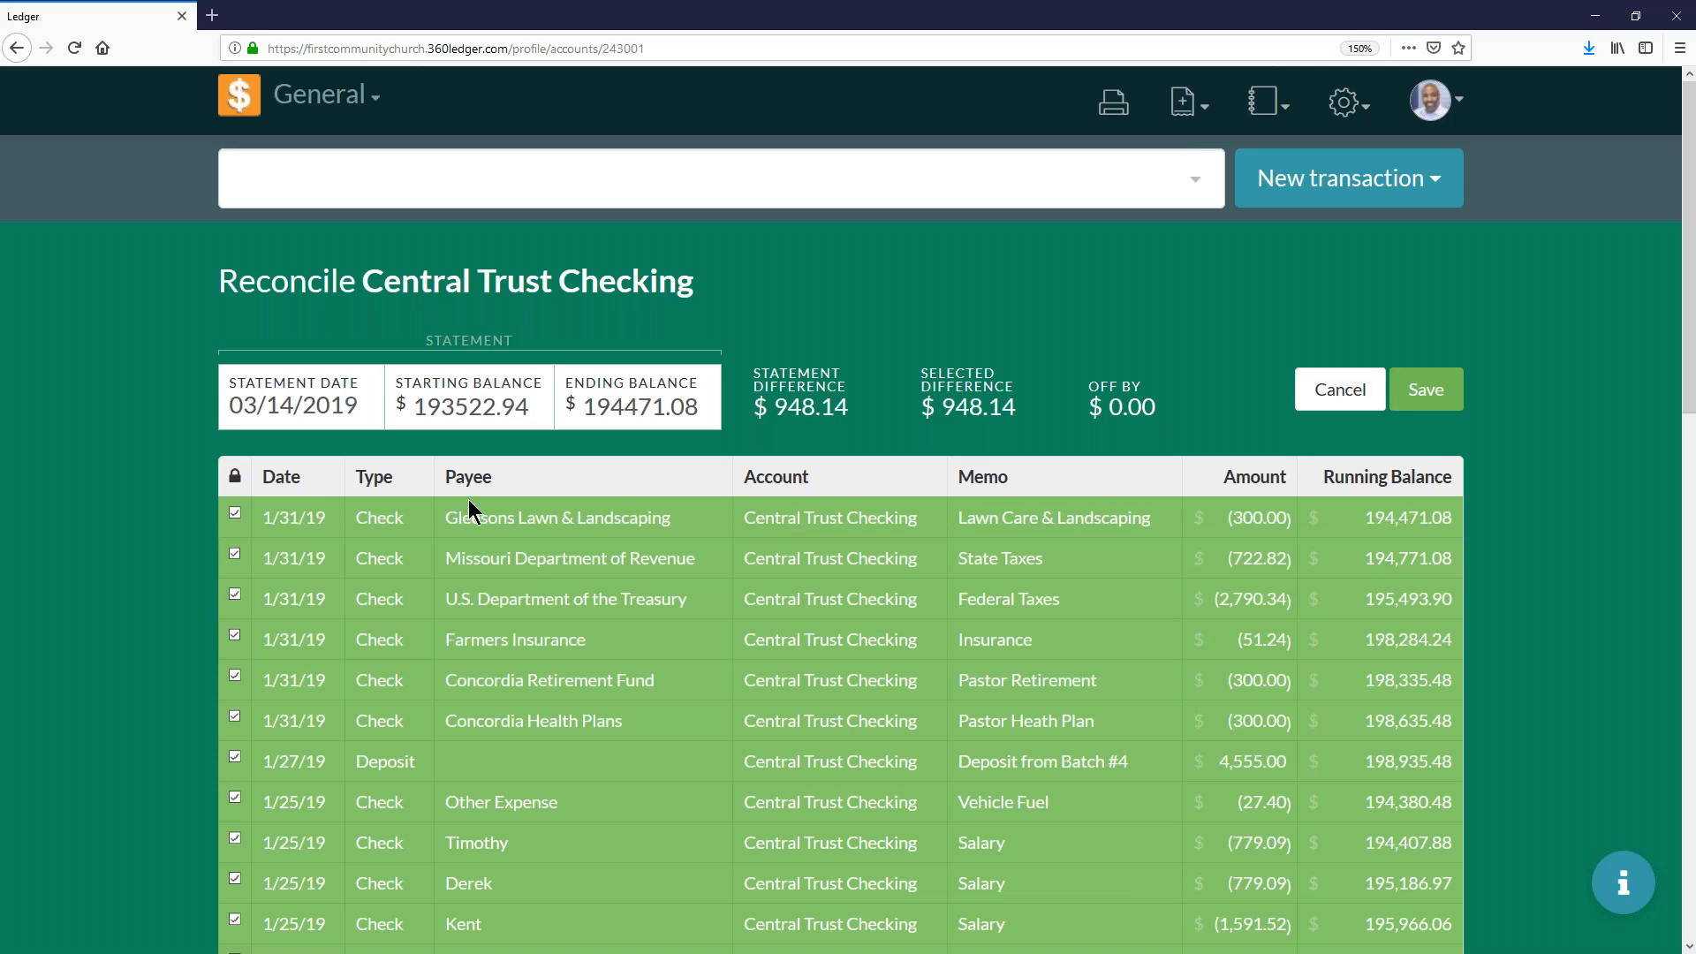
- Unmark the Gleesons Lawn & Landscaping check and return to the ledger's home page without saving
left_click(297, 521)
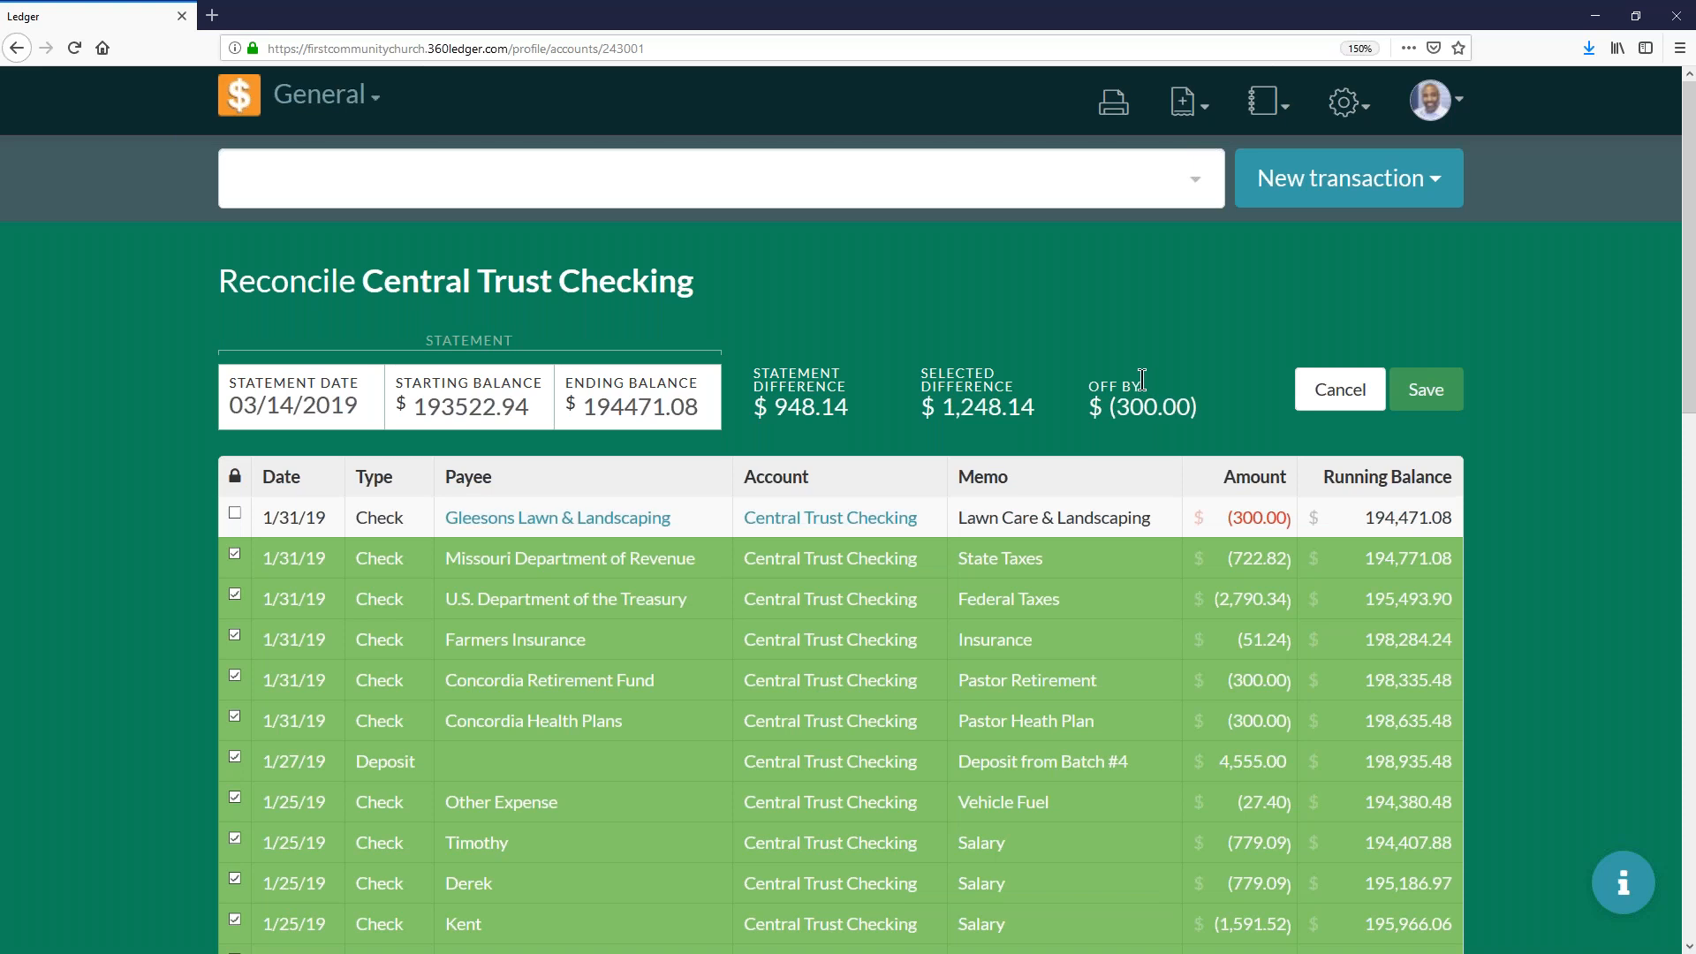
left_click(235, 106)
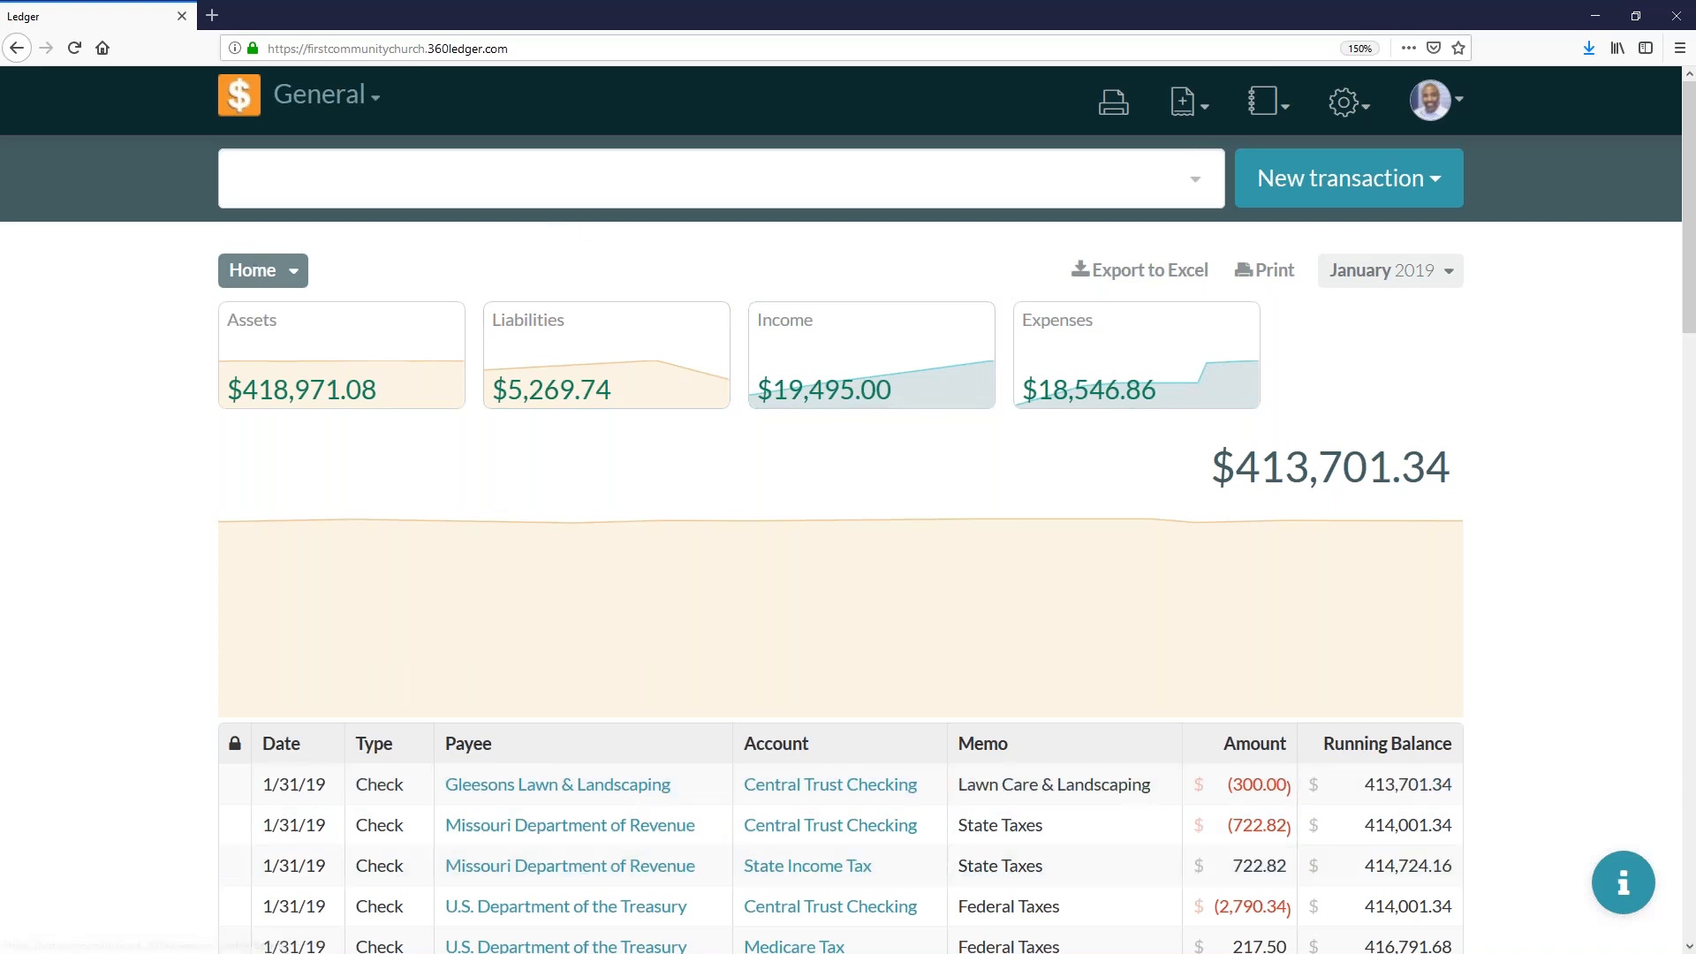
- Reopen the Central Trust Checking reconciliation, mark the 1/31/19 Gleesons Lawn & Landscaping check and review the marked transactions
left_click(372, 169)
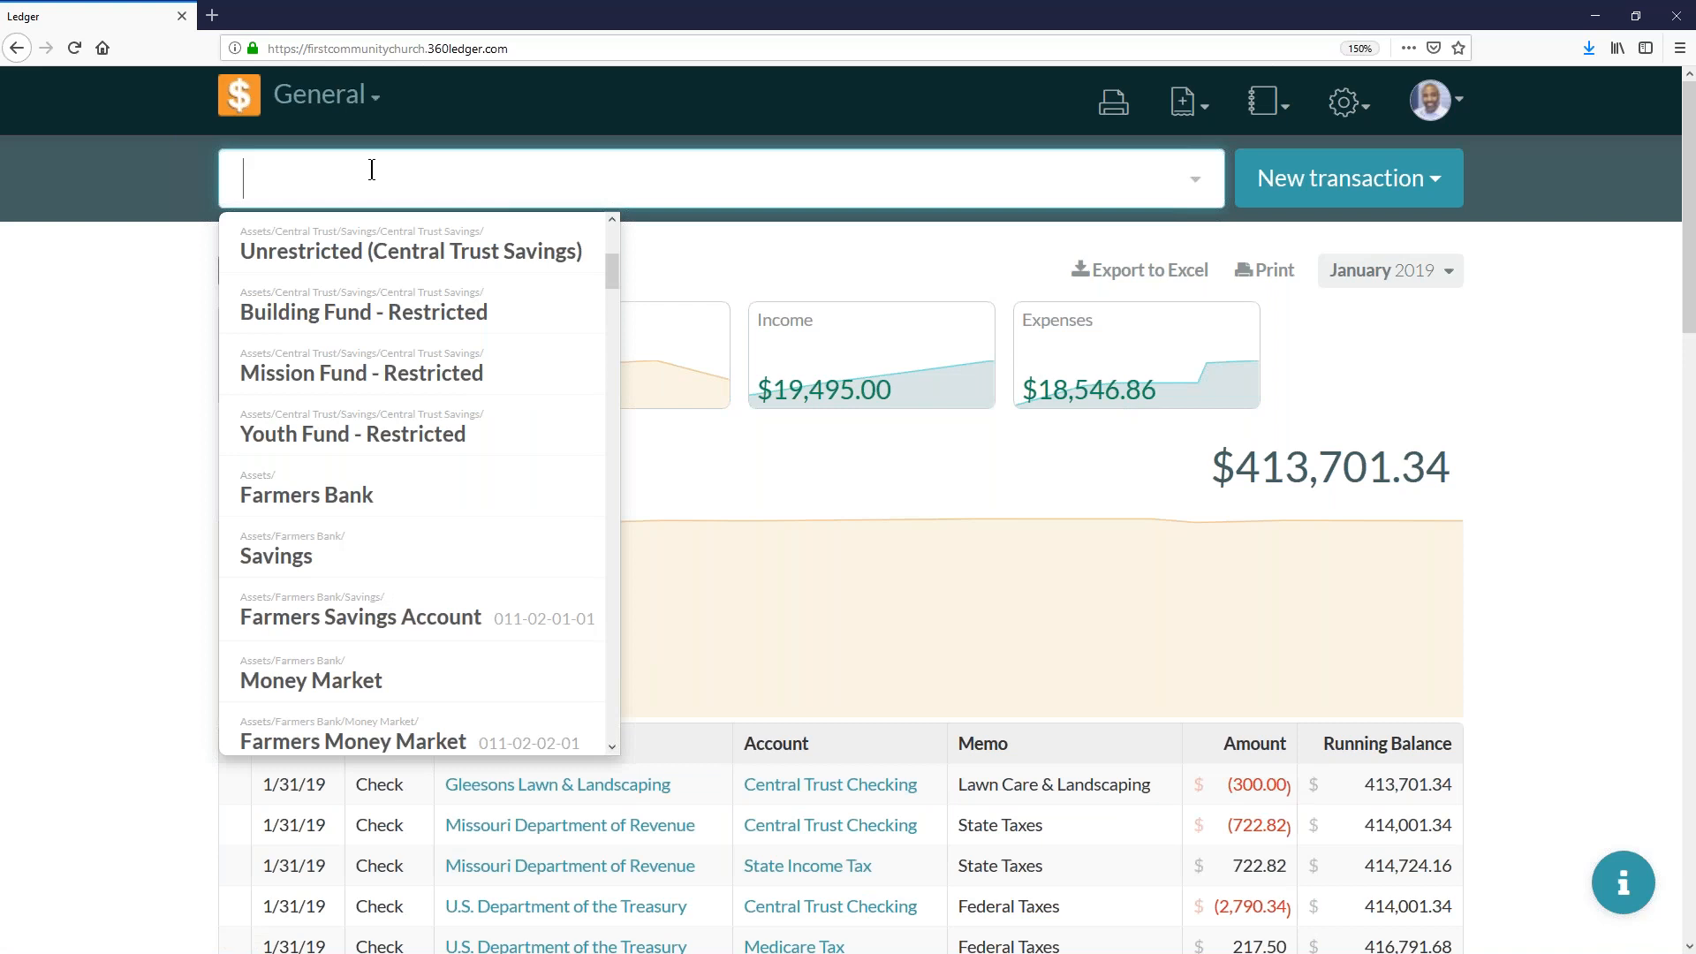
type("checkin")
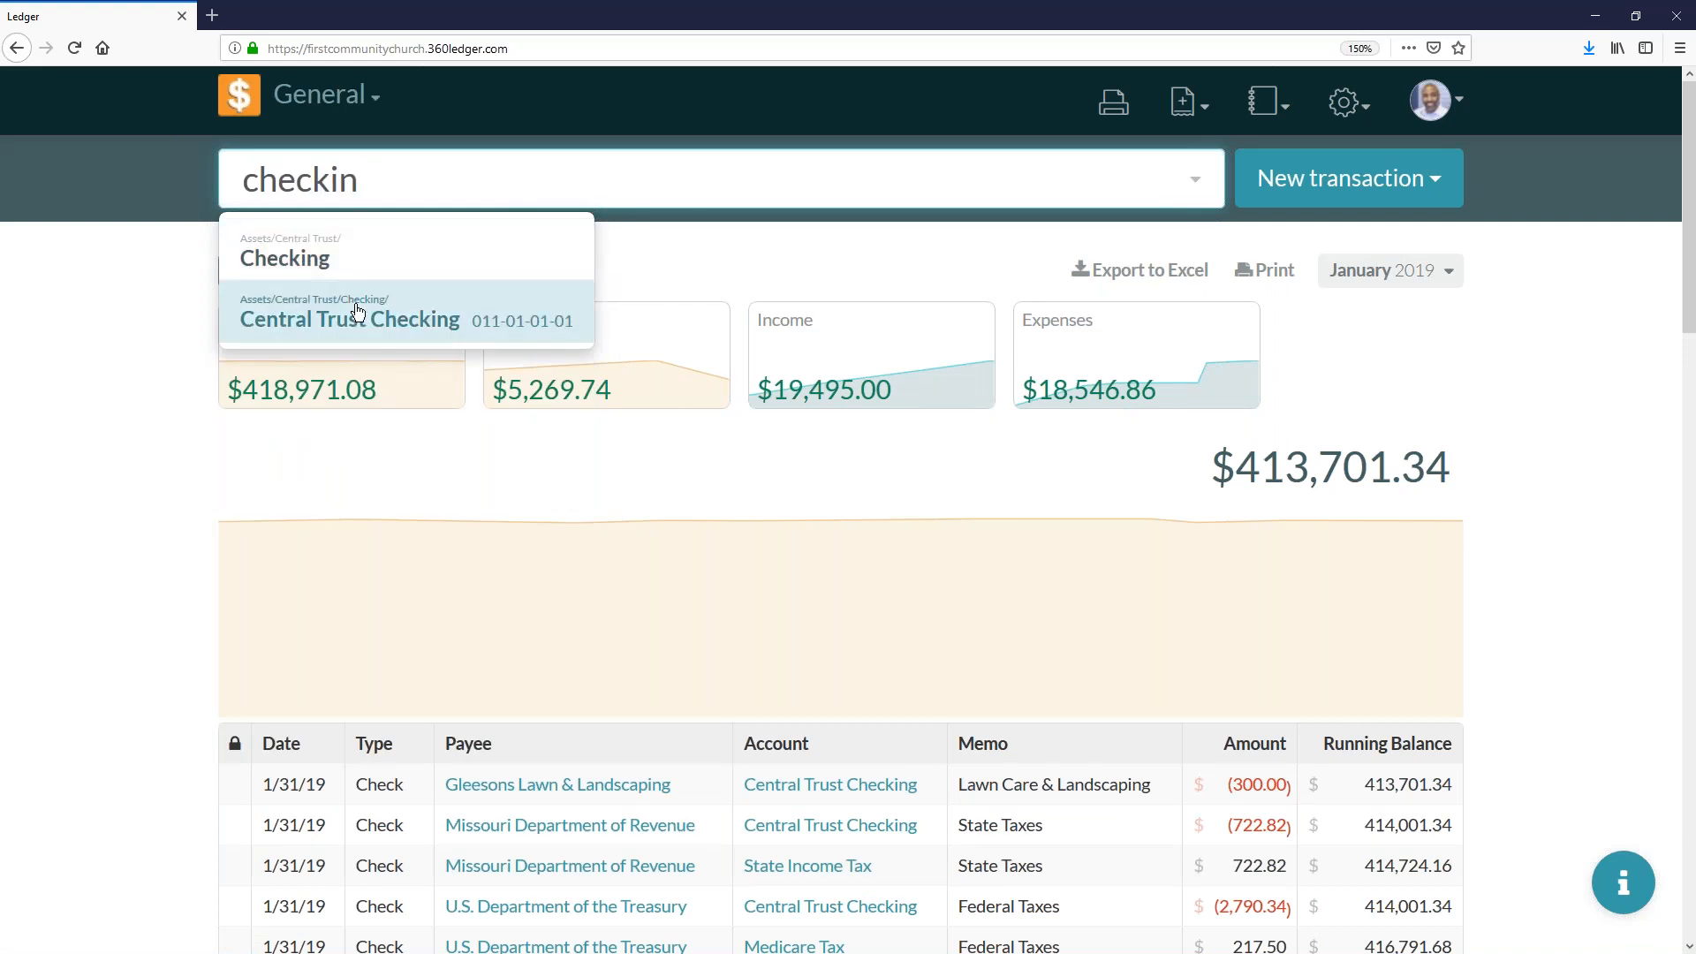
left_click(358, 313)
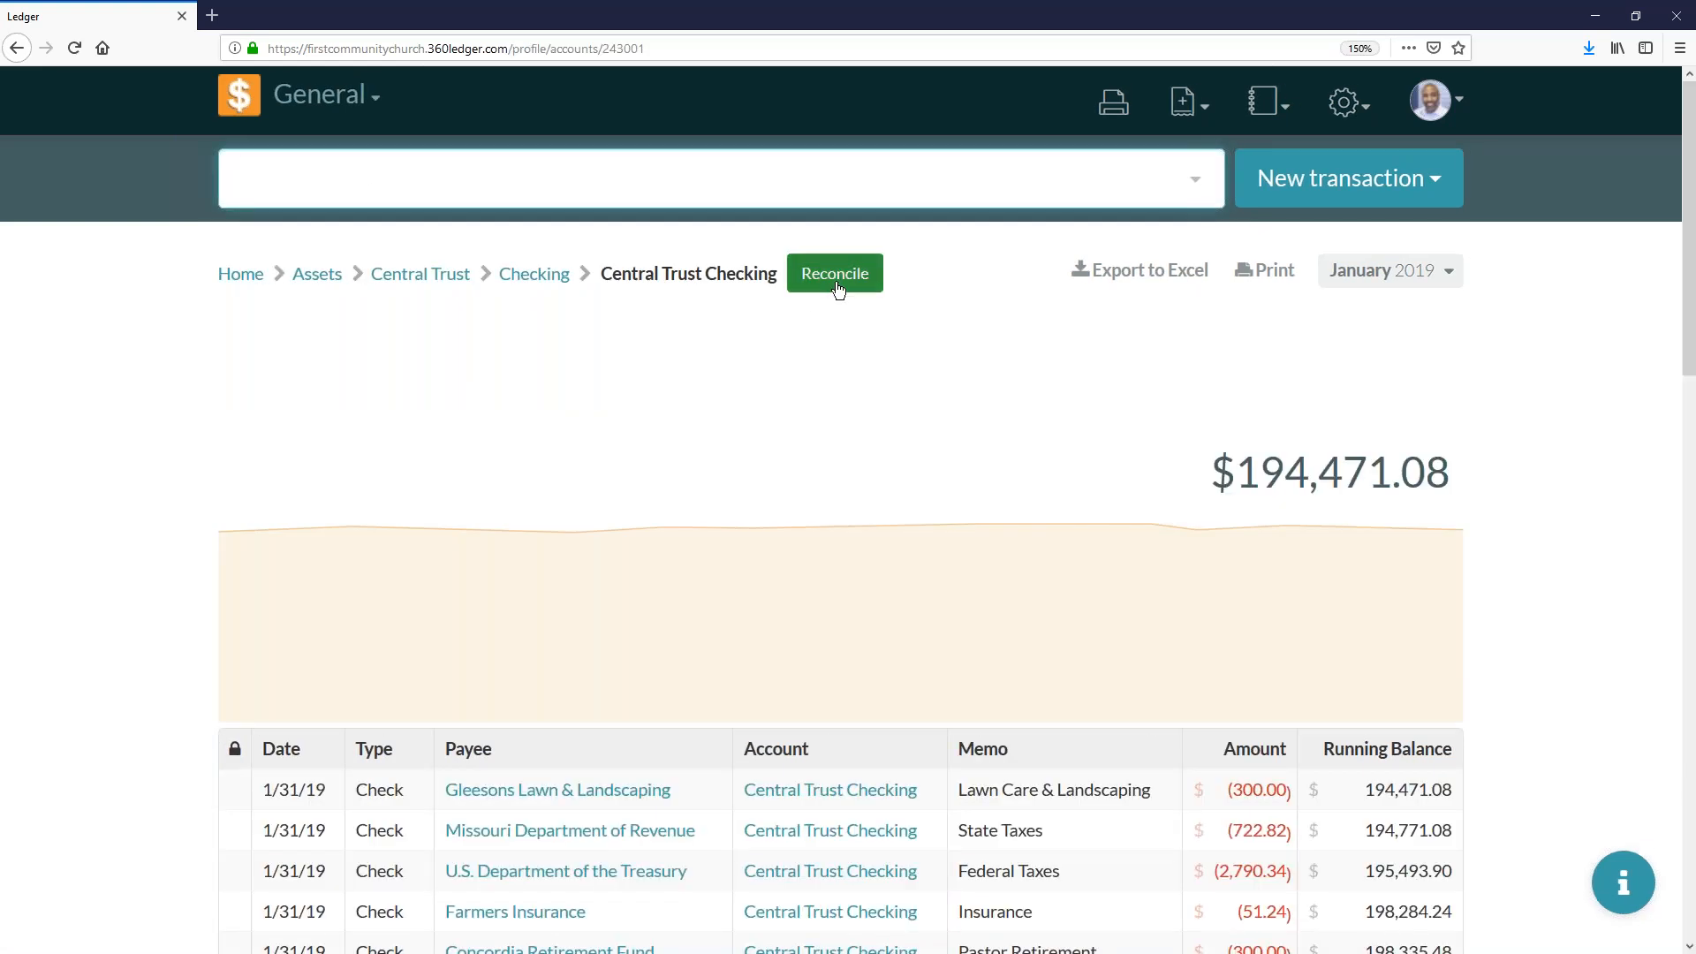
left_click(835, 274)
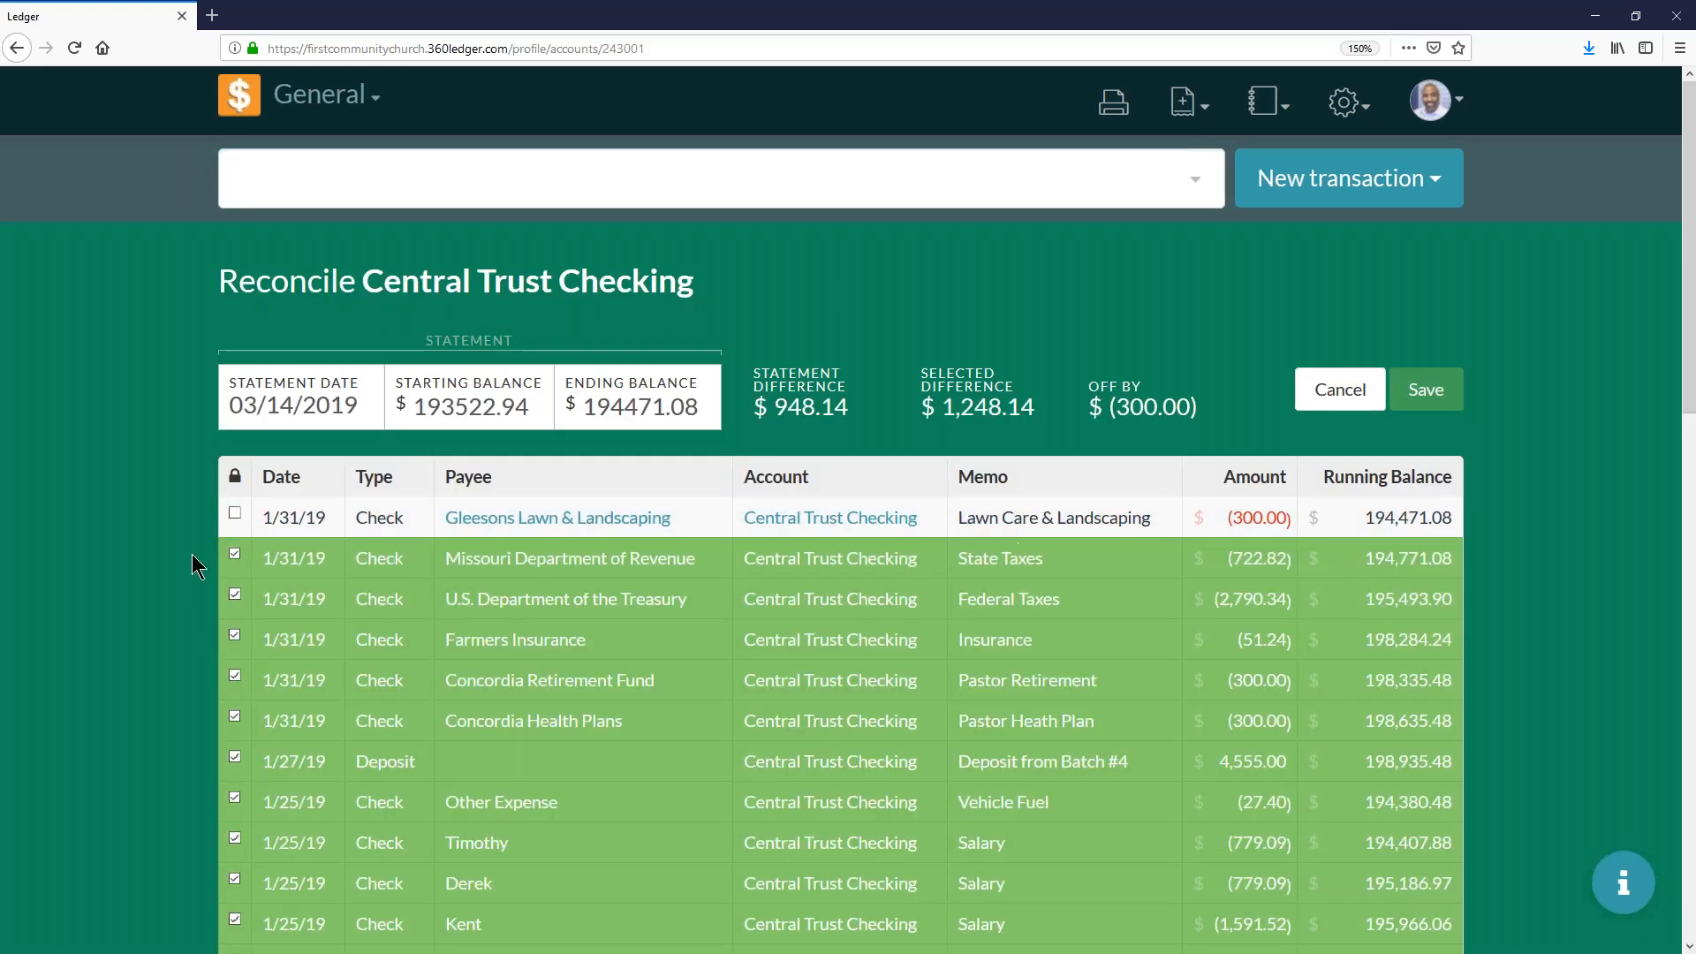
left_click(379, 517)
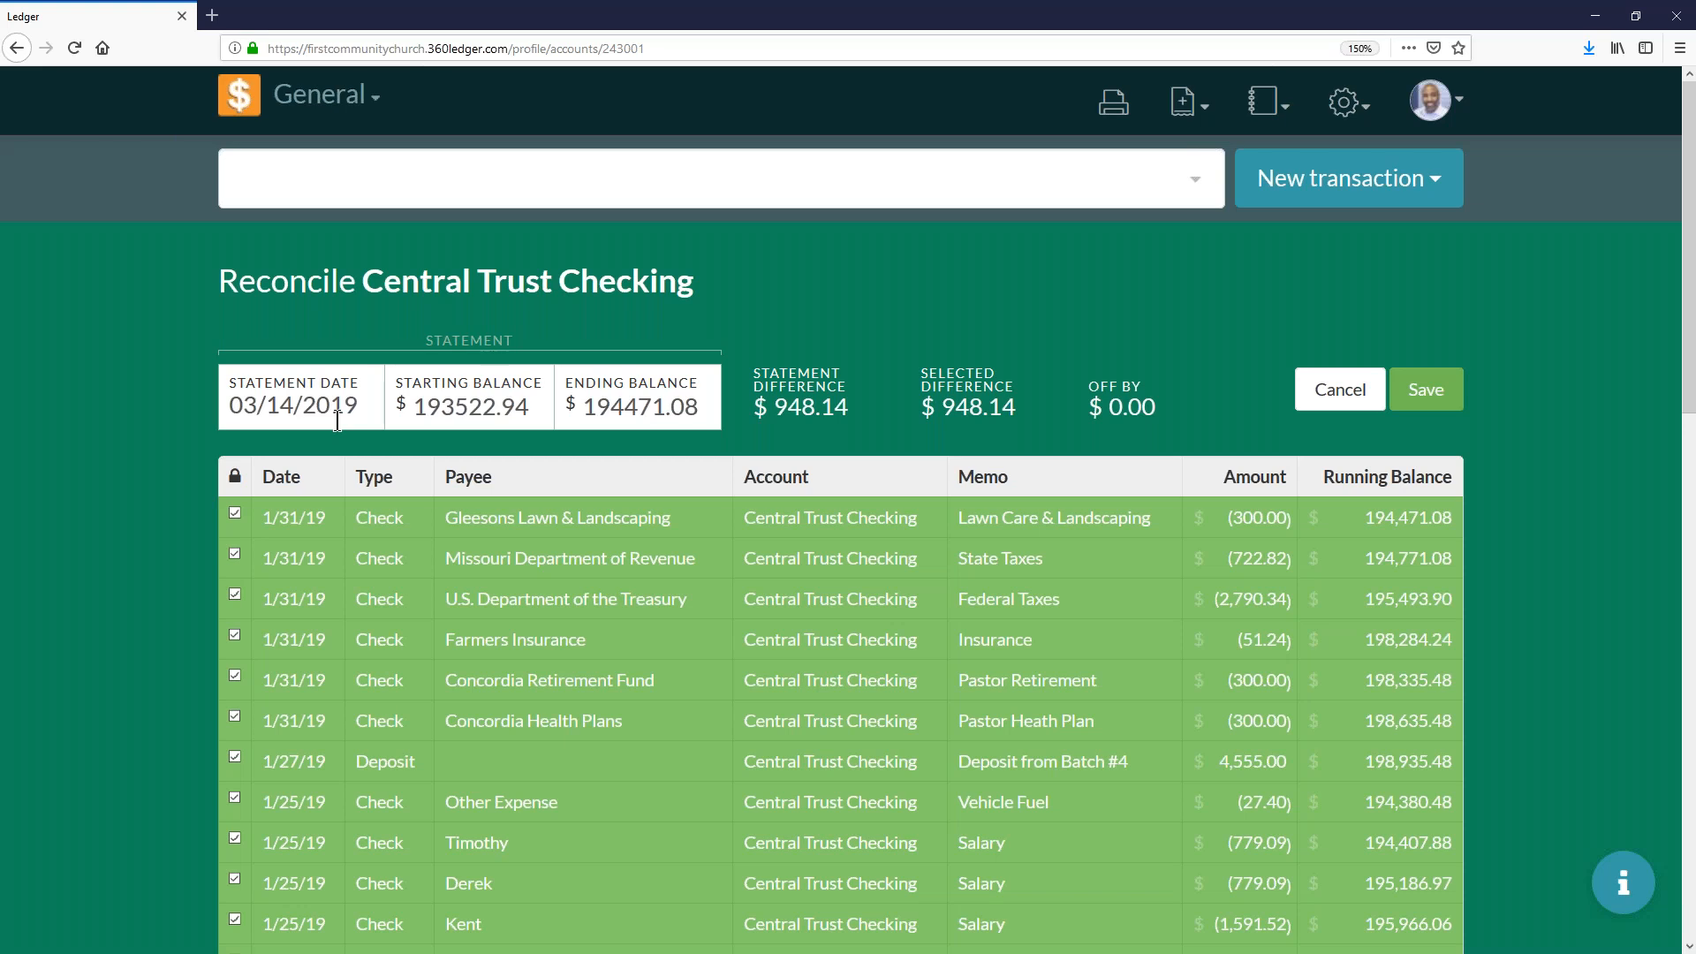
scroll(491, 706, "down", 5)
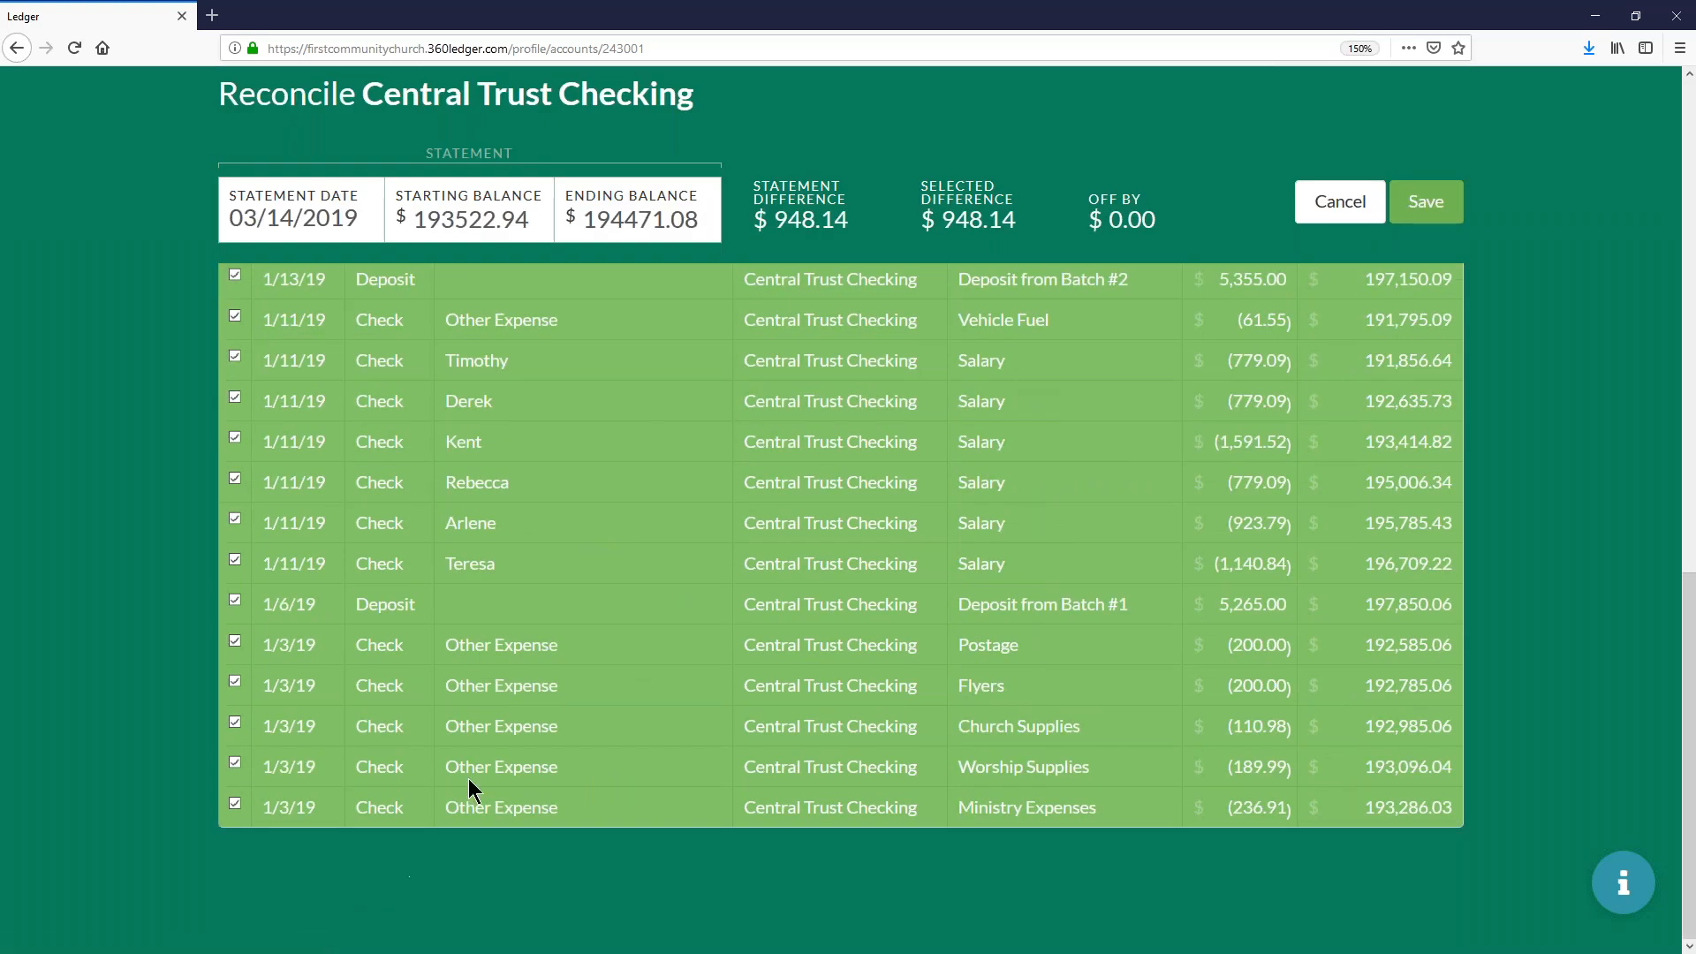
scroll(786, 561, "up", 6)
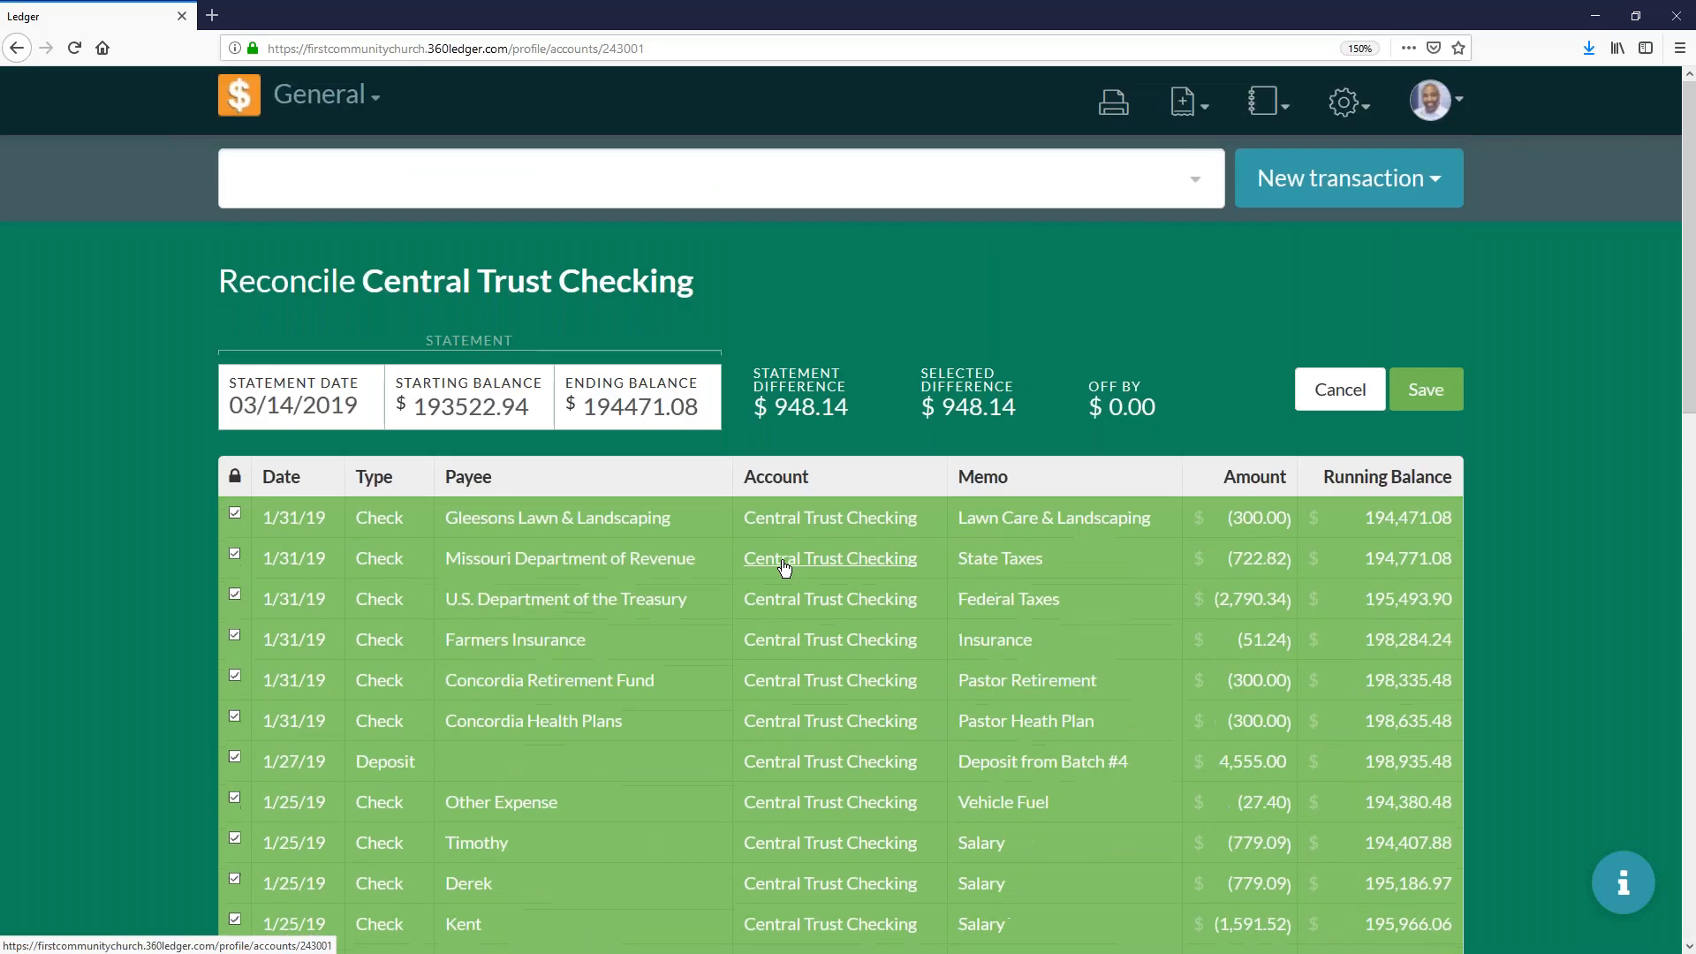
- Return to the home page, then reopen the Central Trust Checking reconciliation and save it
left_click(239, 107)
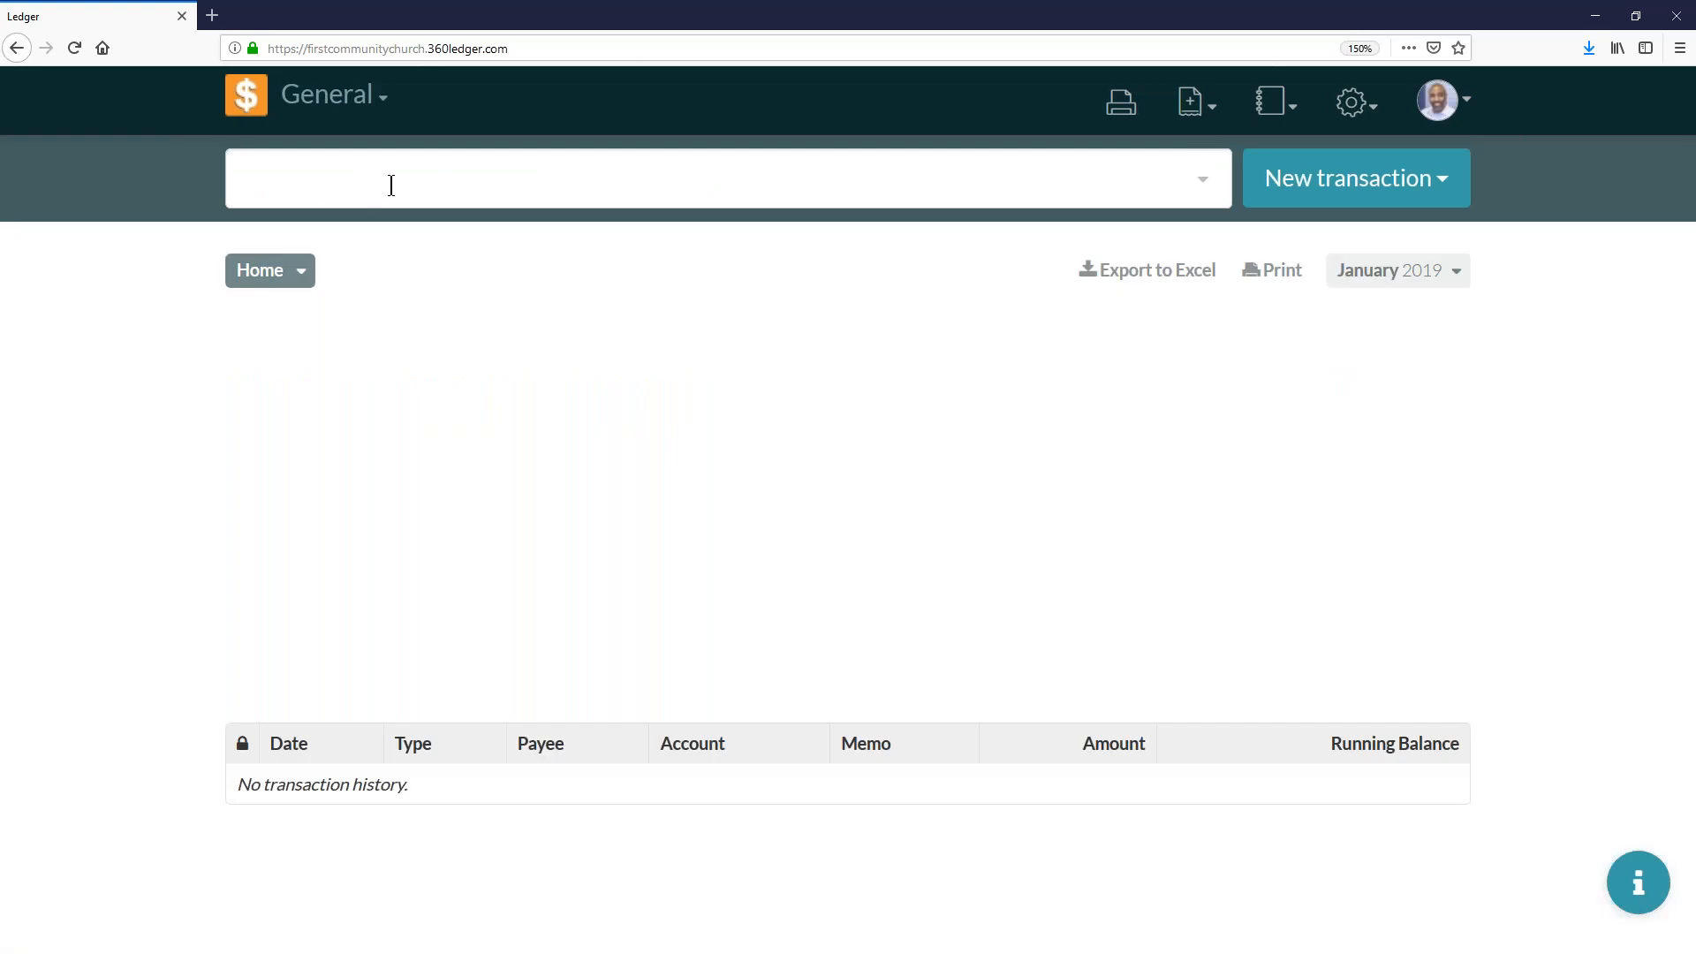
left_click(391, 186)
type("checkin")
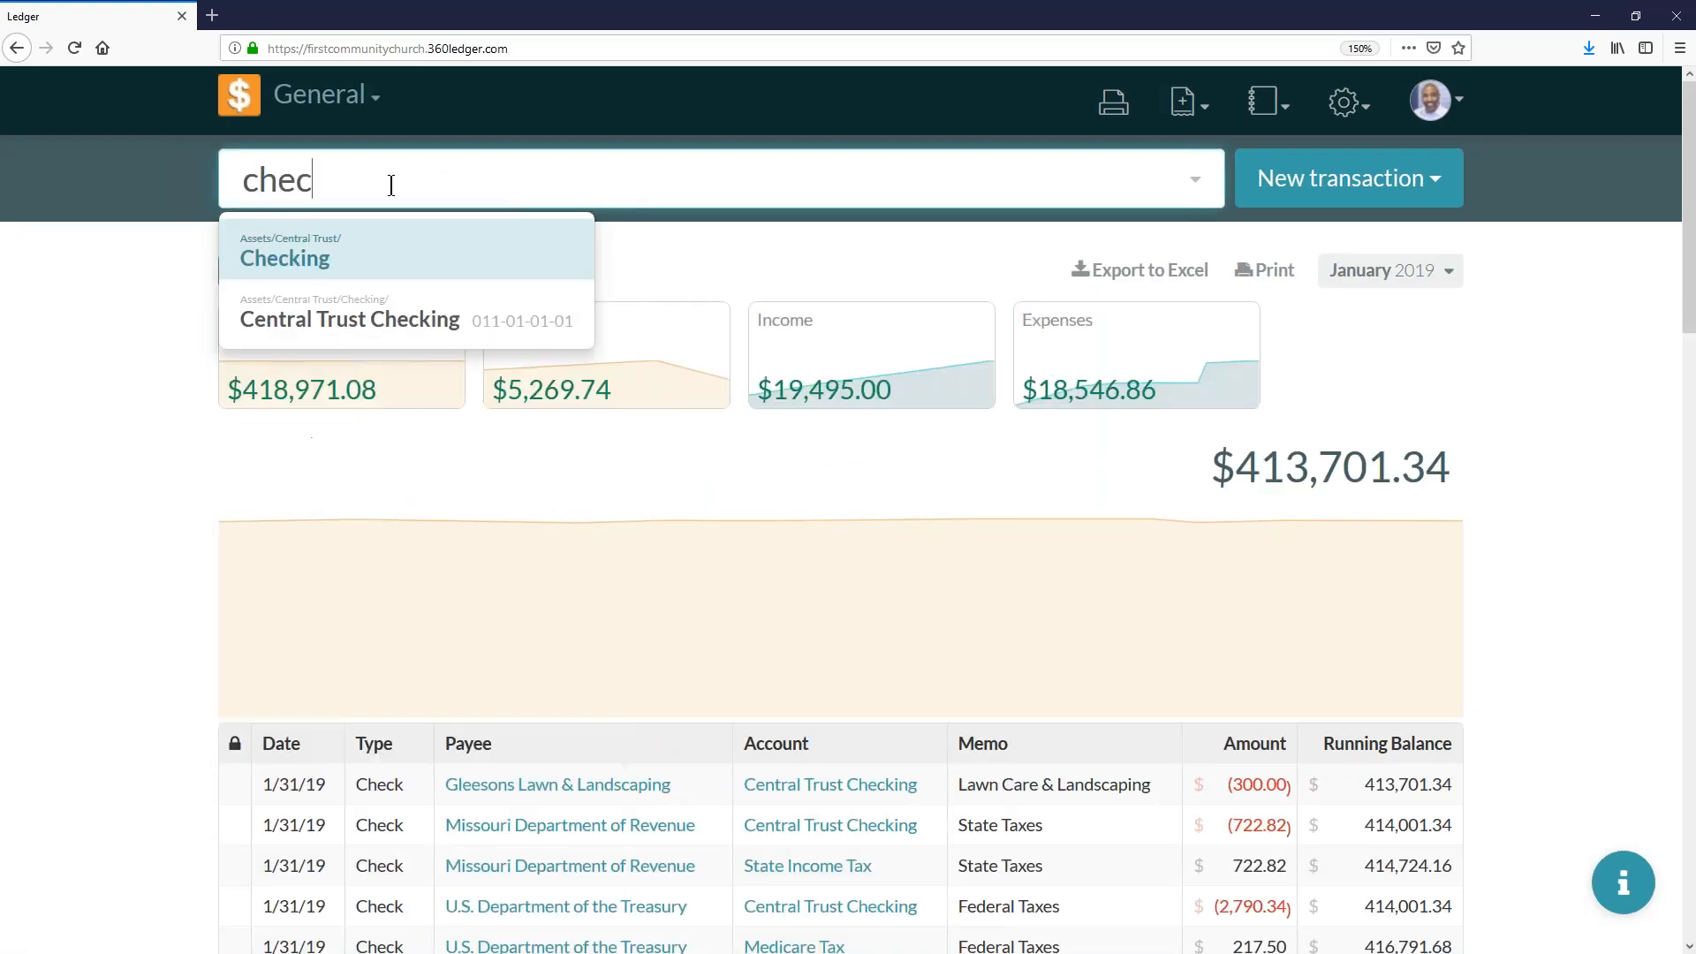
left_click(411, 309)
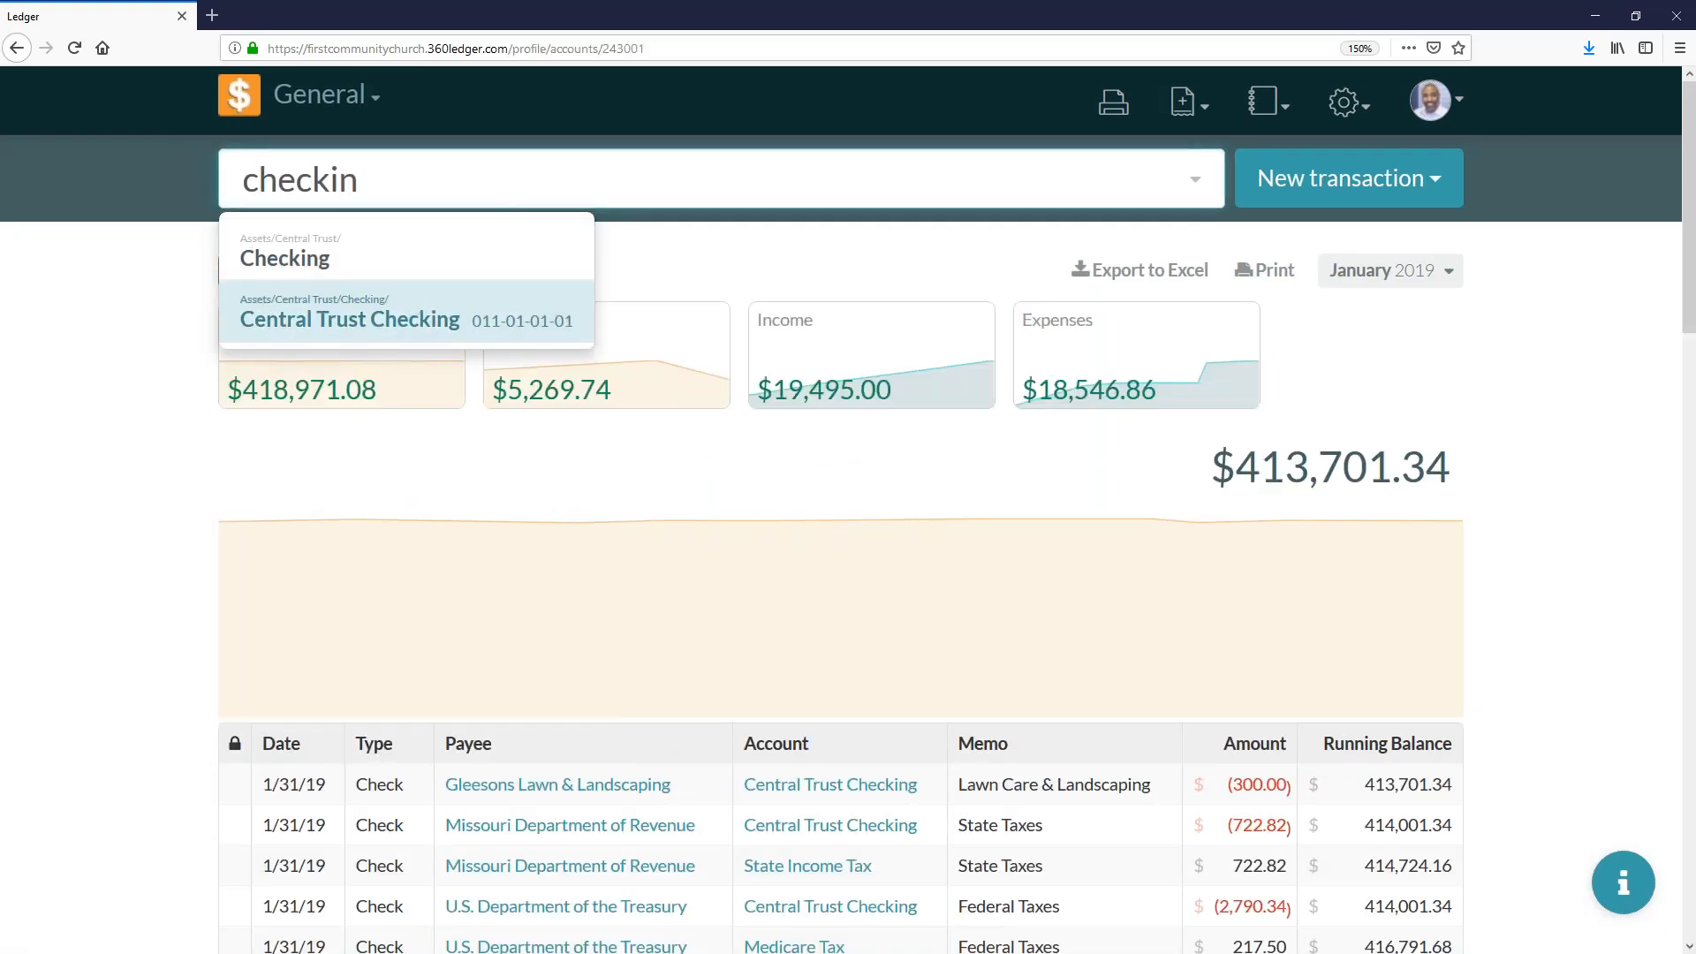
left_click(1382, 270)
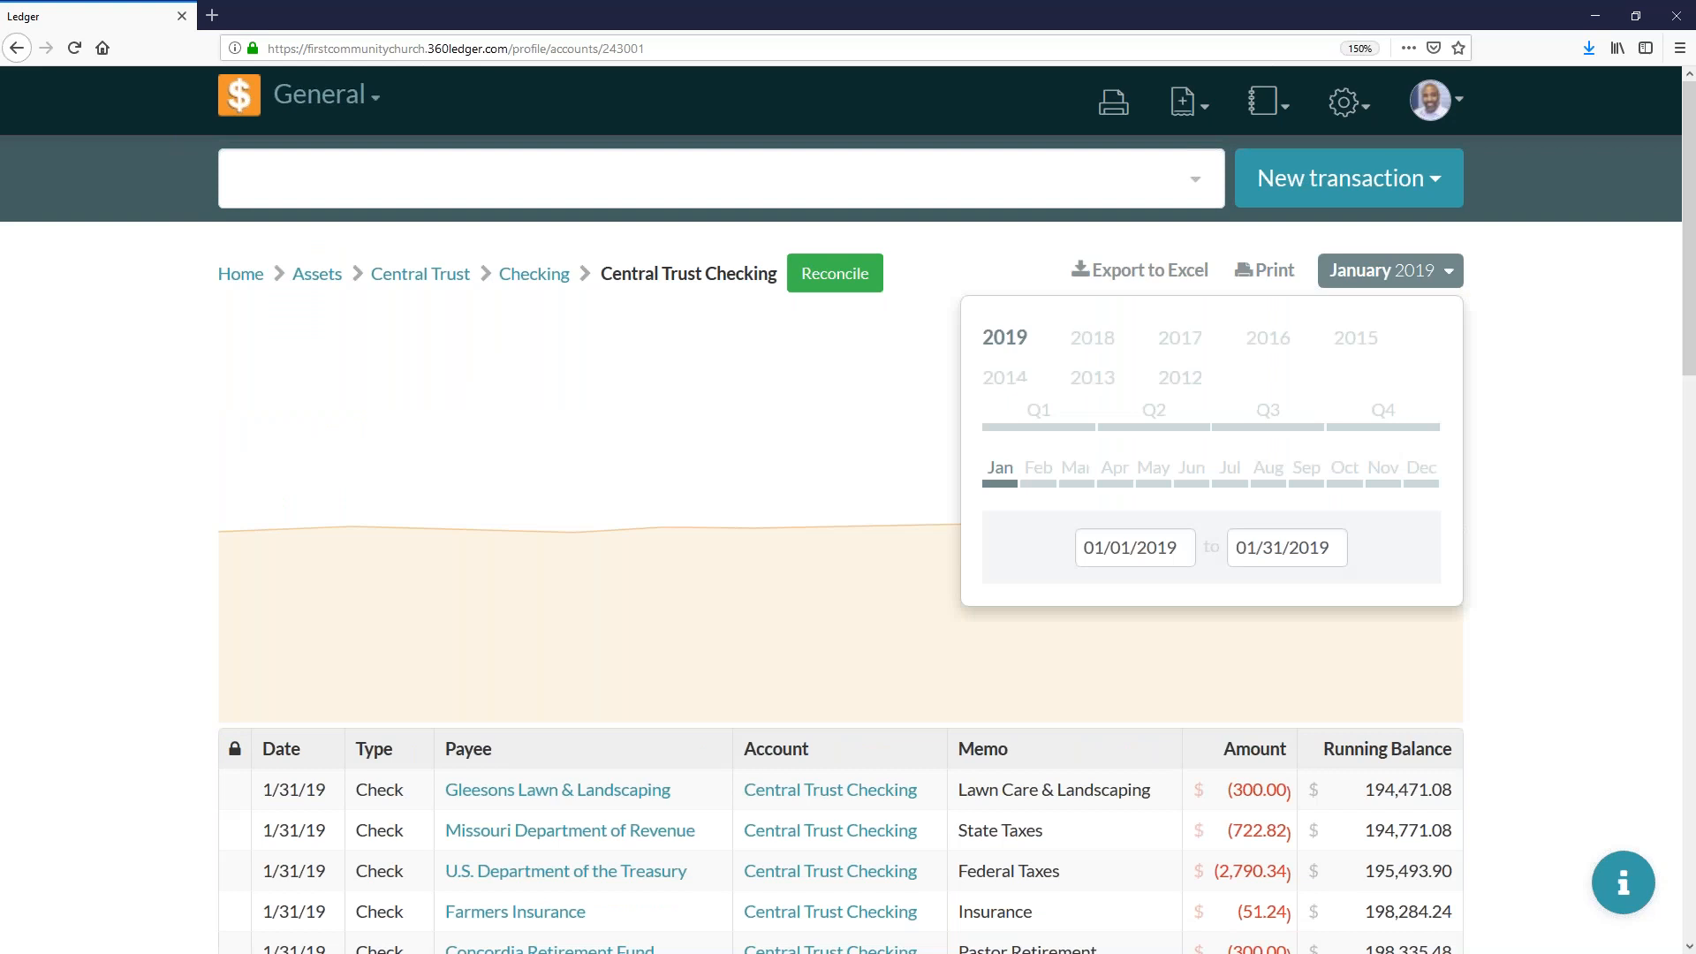
left_click(1386, 270)
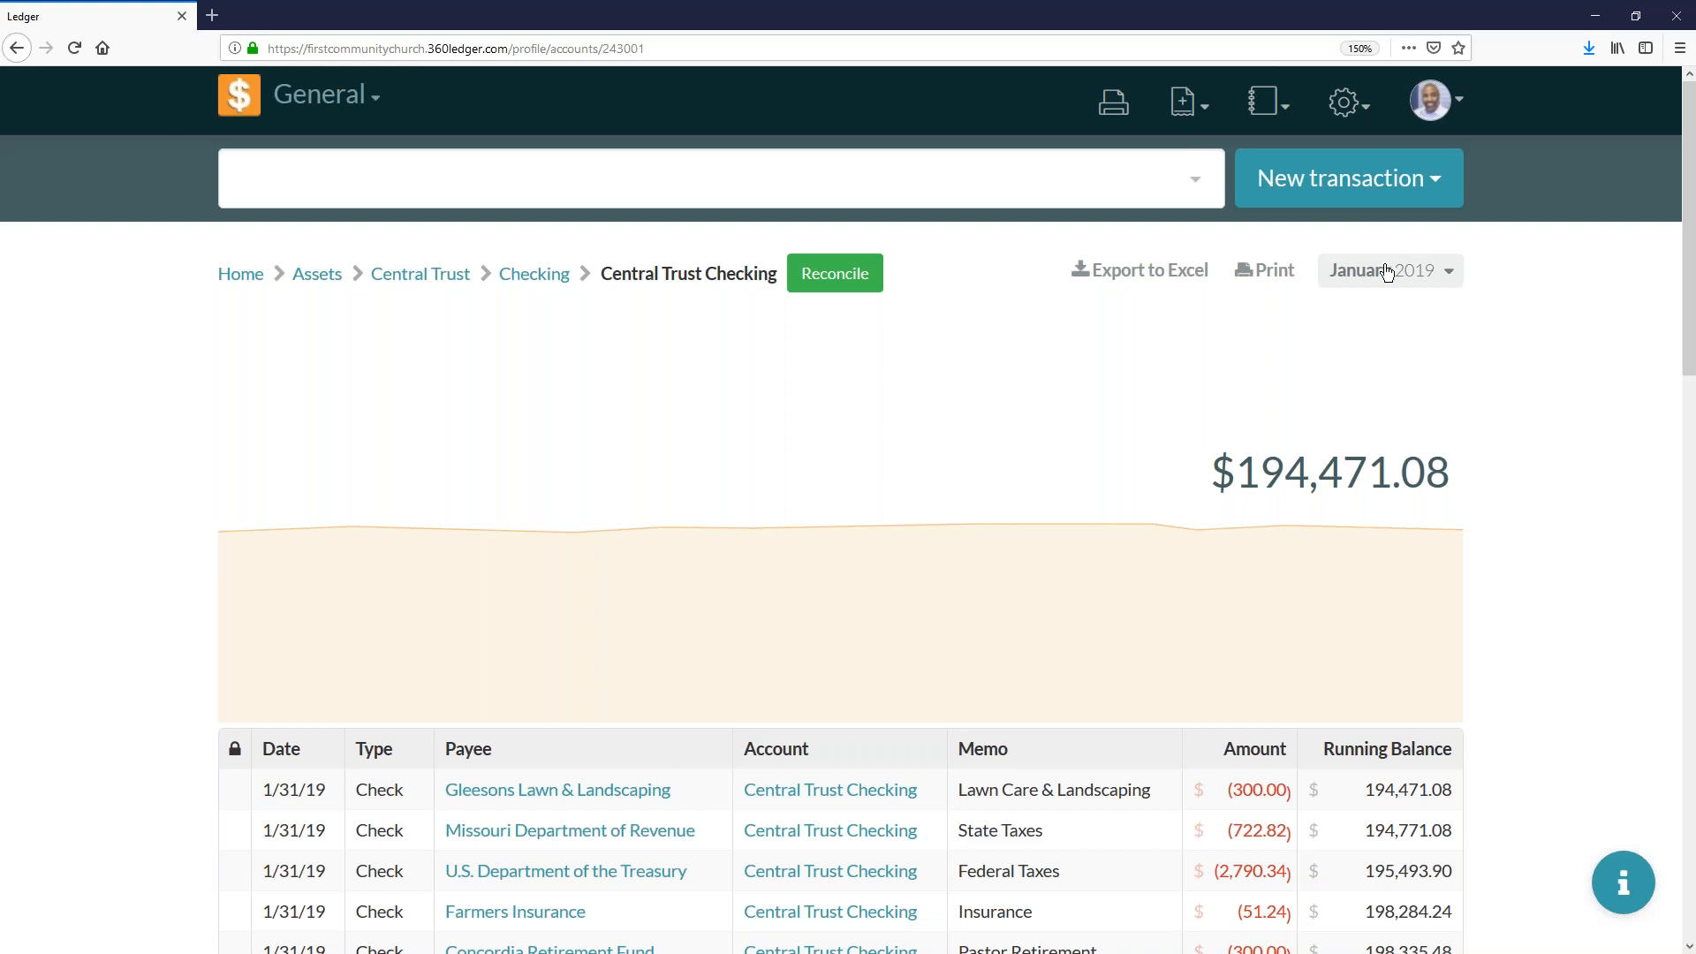
left_click(815, 280)
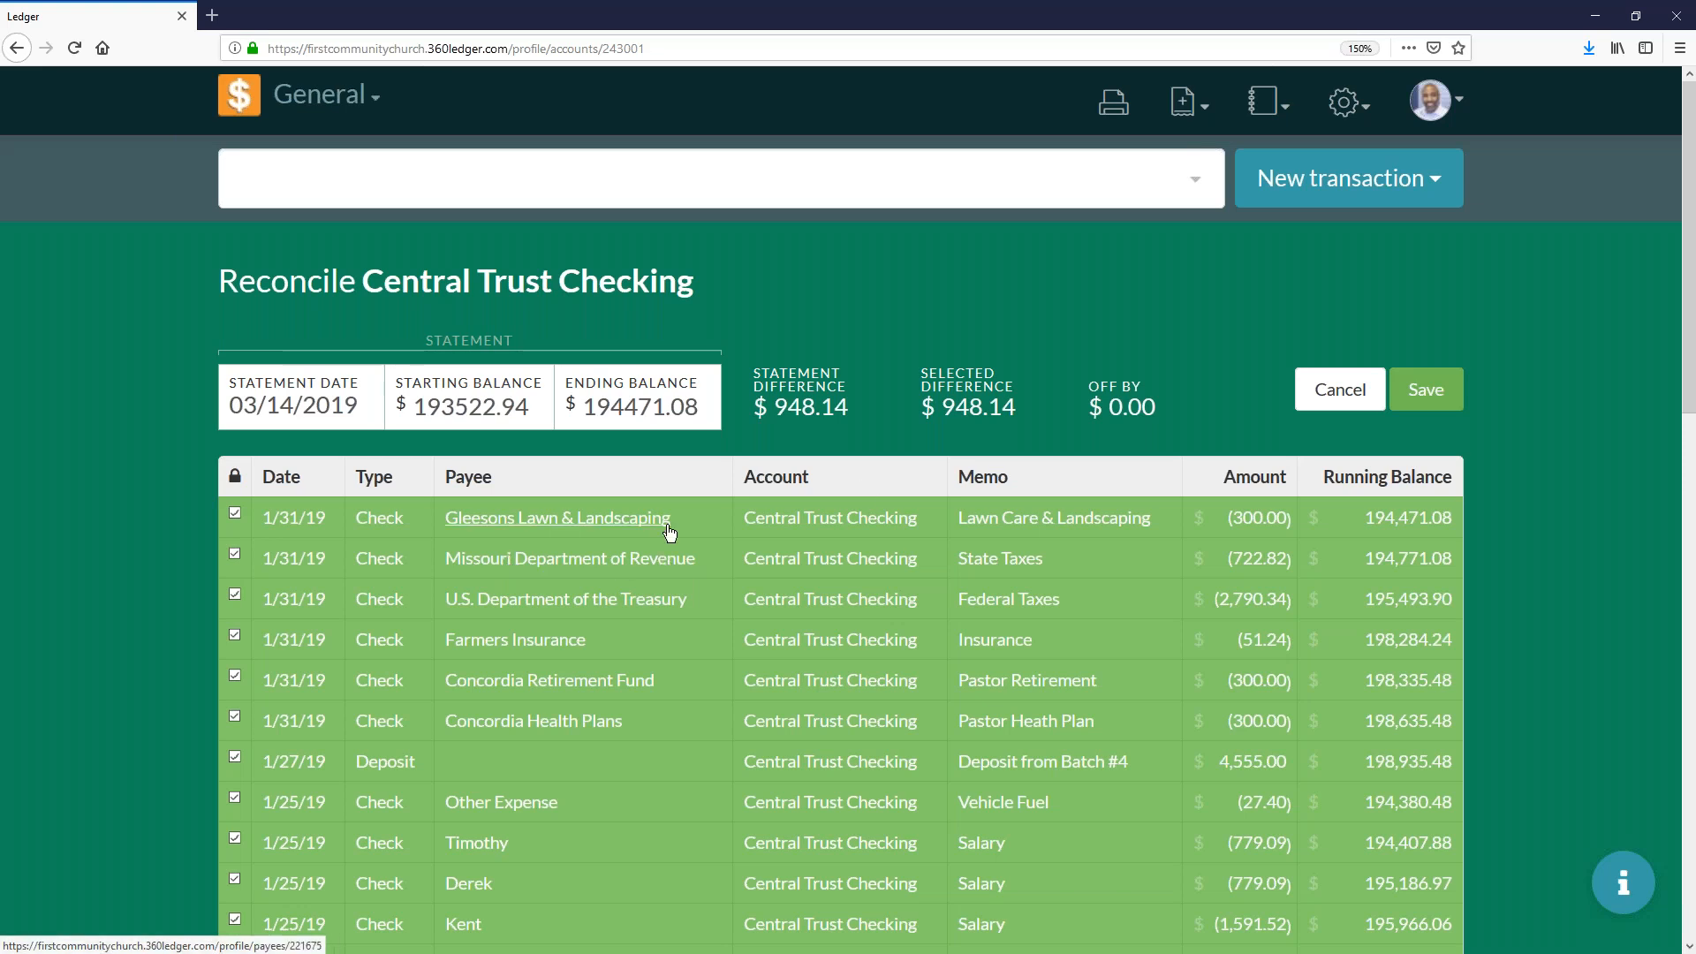
left_click(1418, 398)
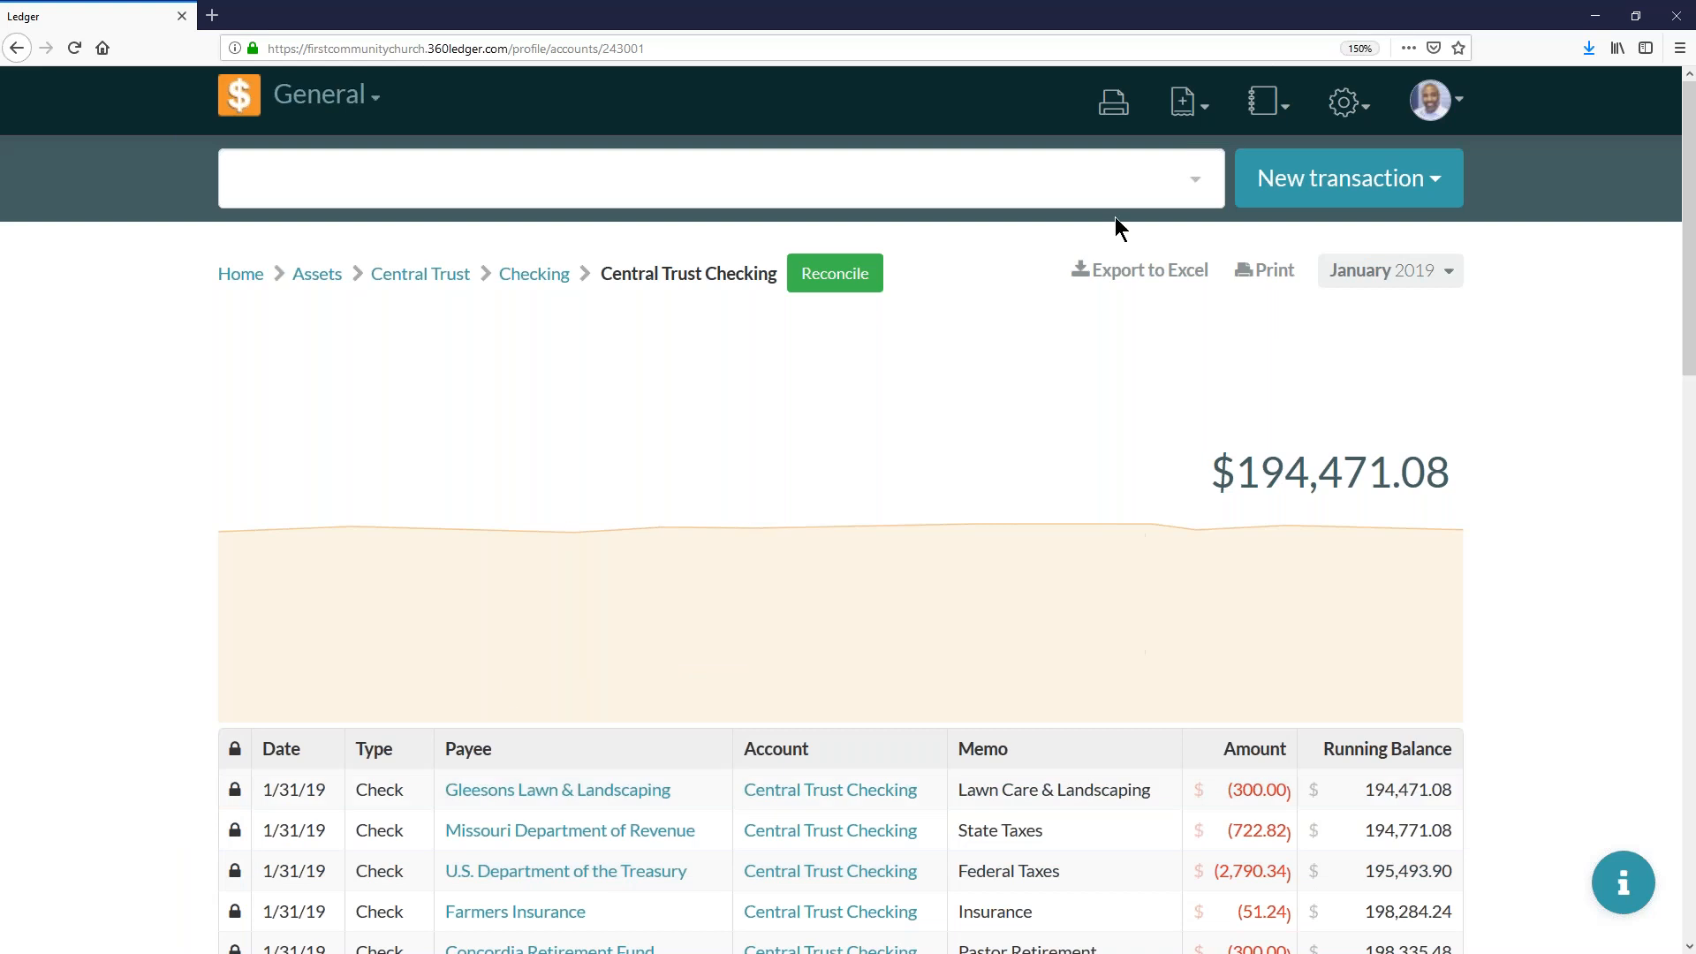
- Open the Event Log report and set its period to March 2019
left_click(1345, 106)
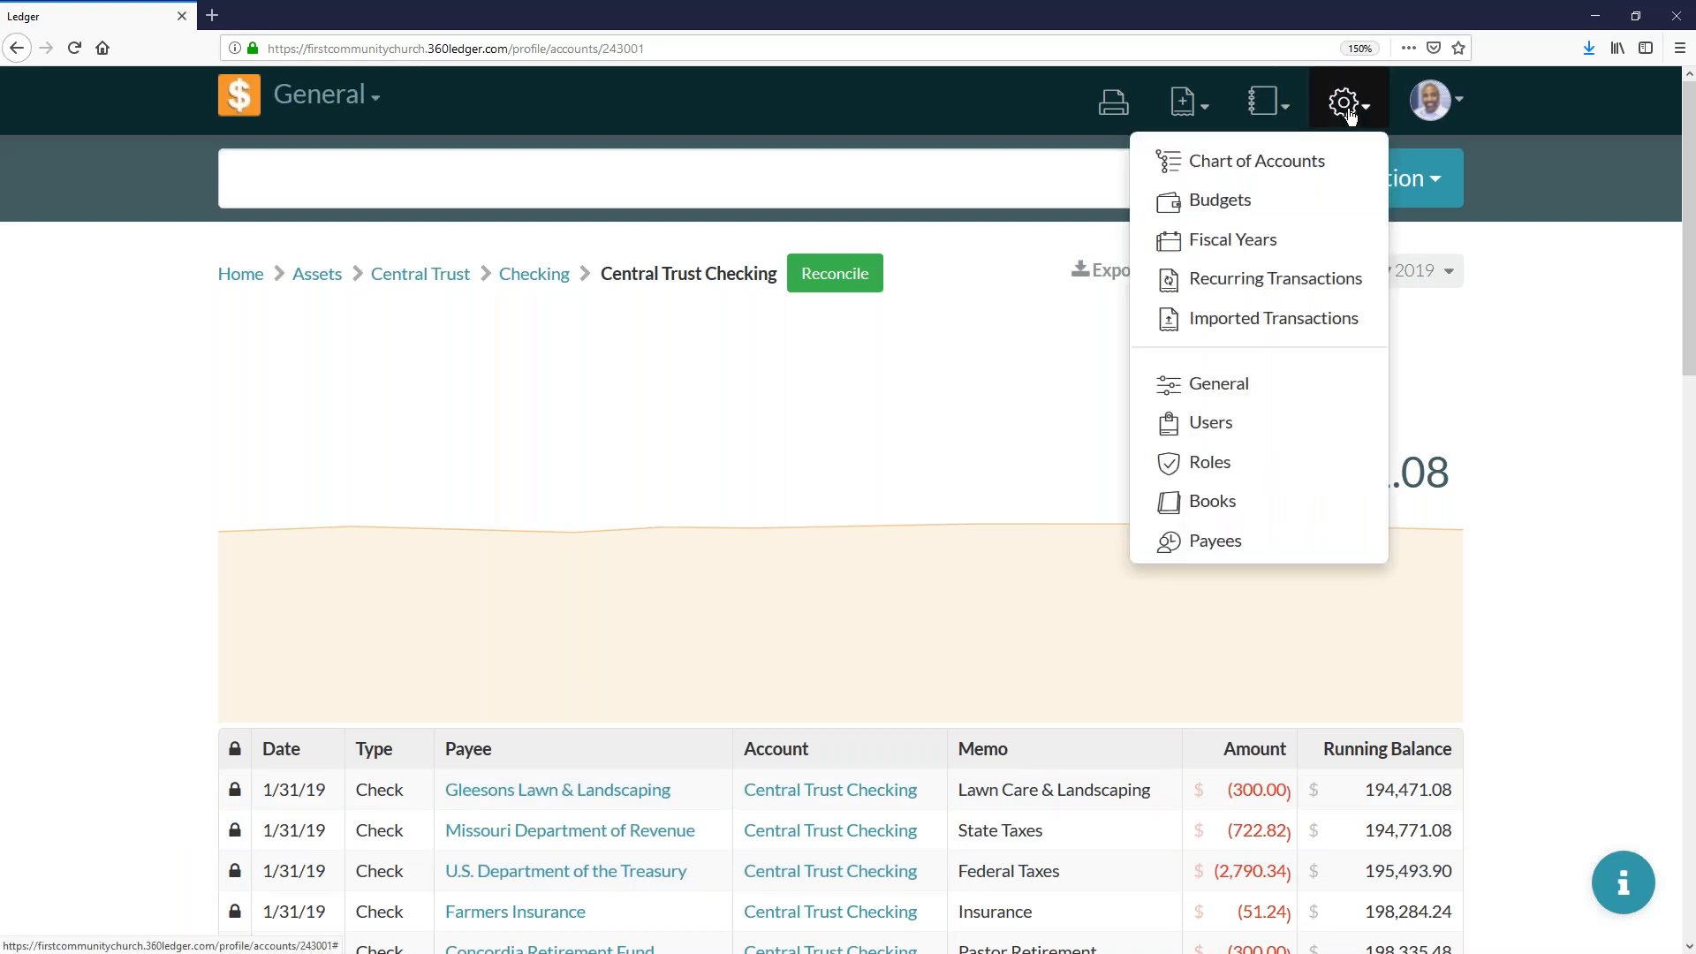
left_click(1265, 102)
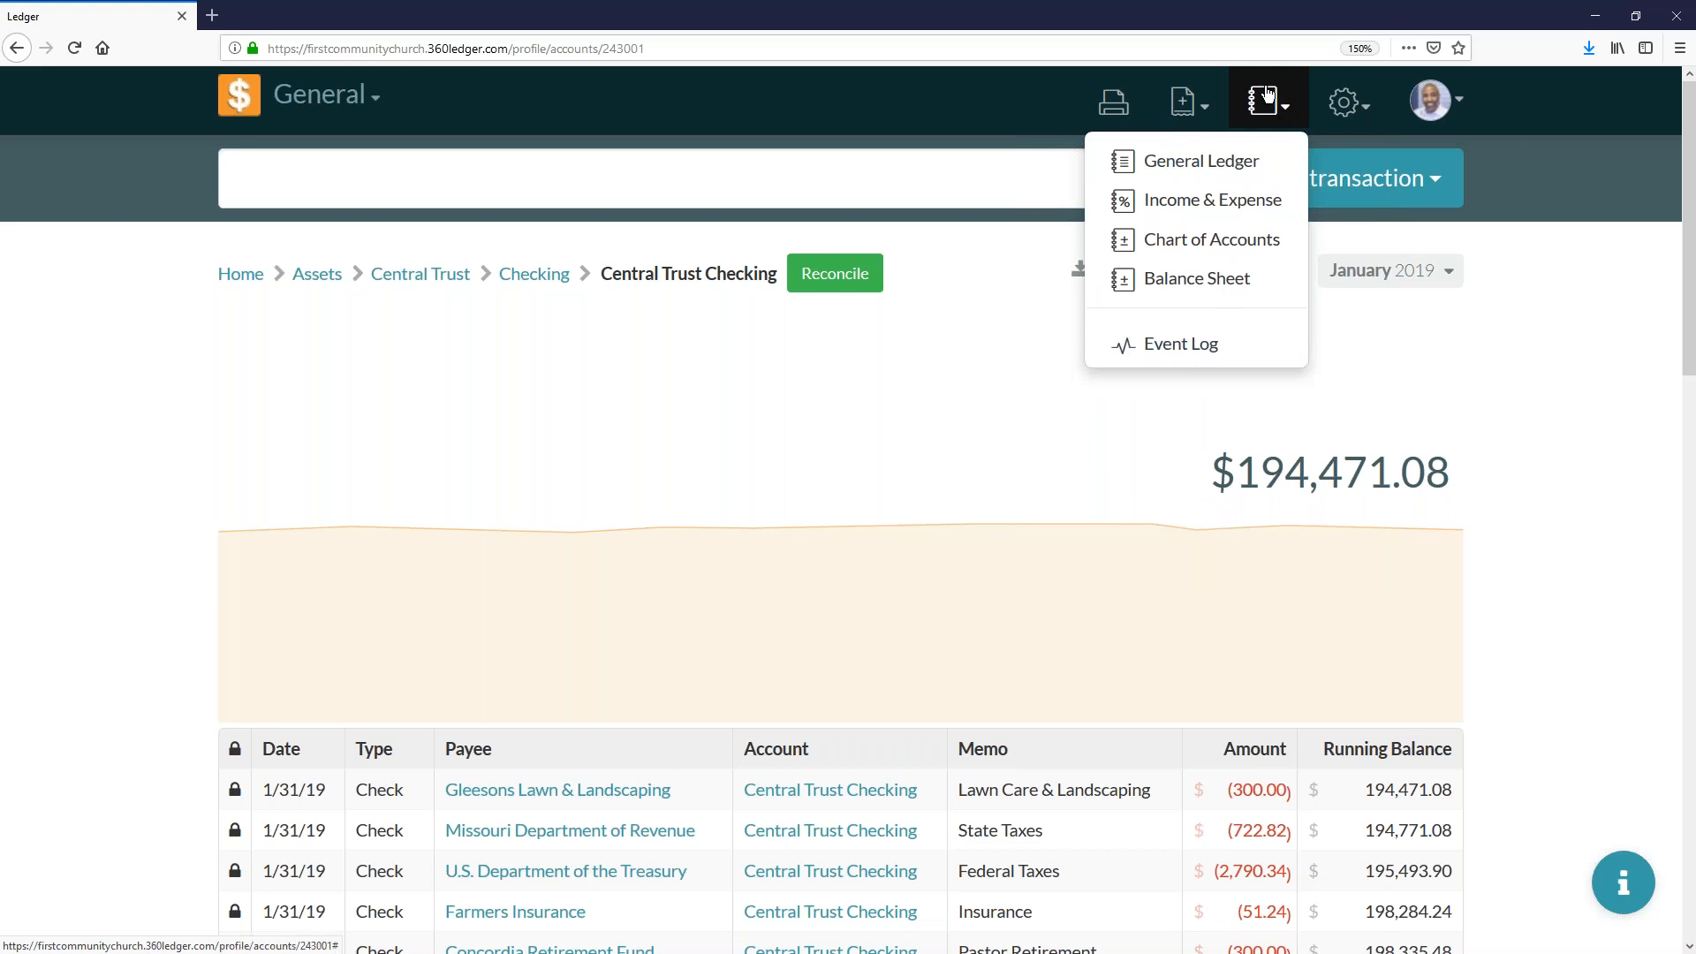
left_click(1210, 346)
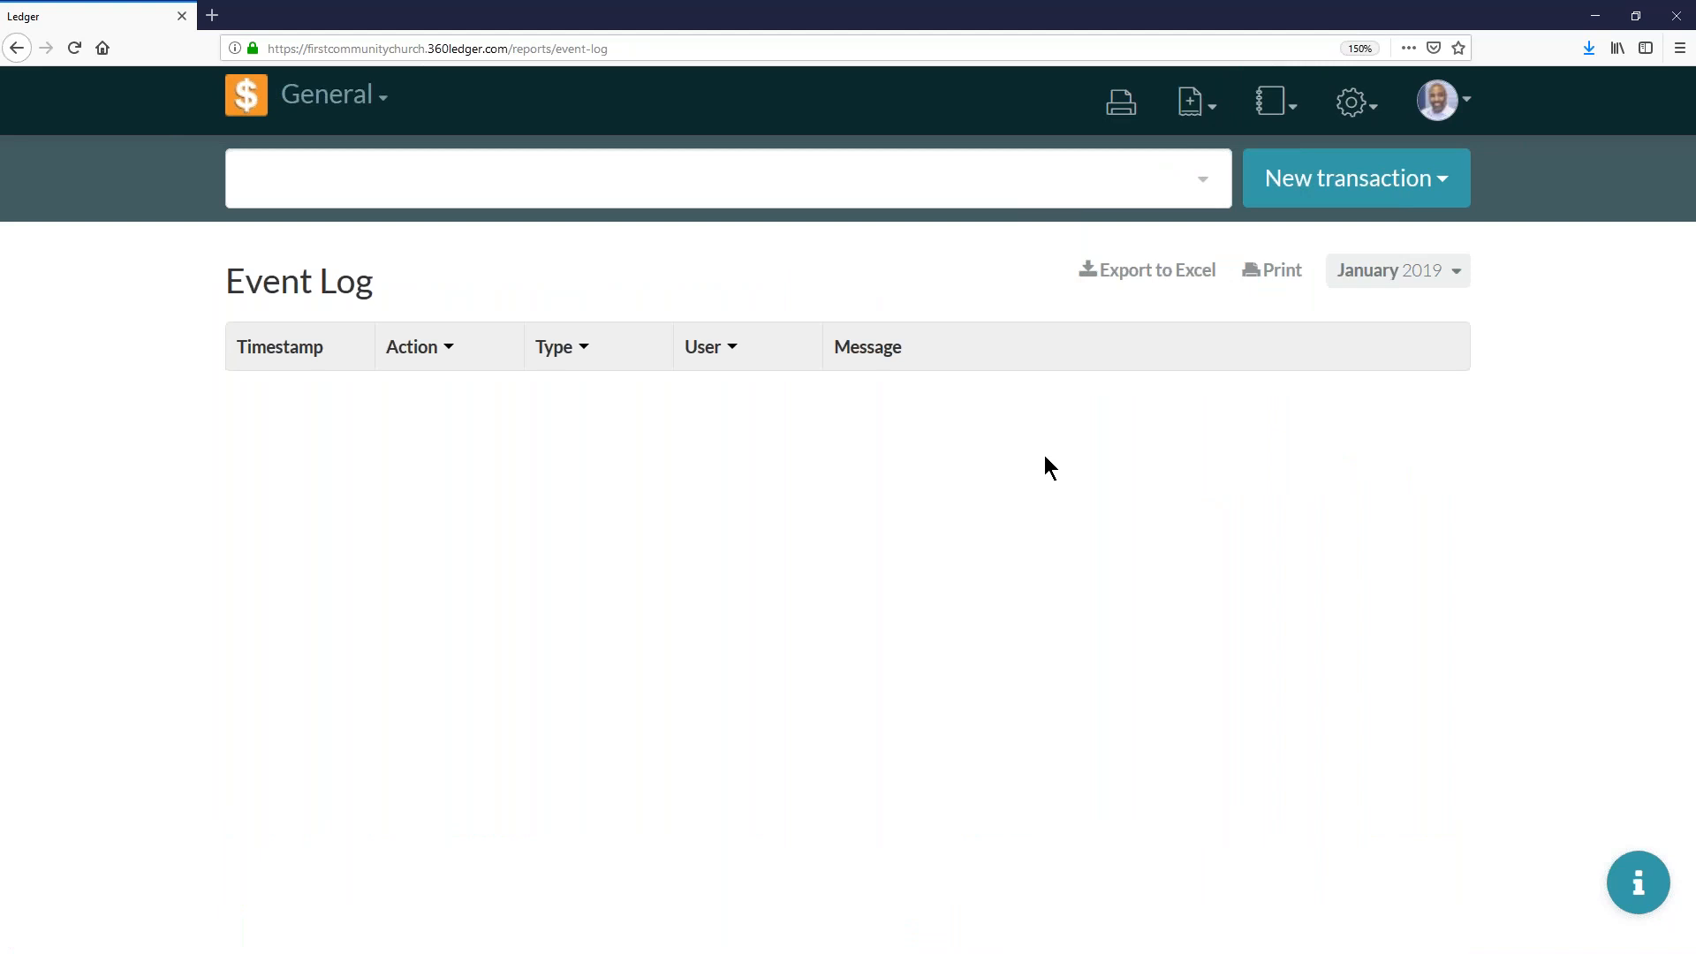
left_click(1447, 270)
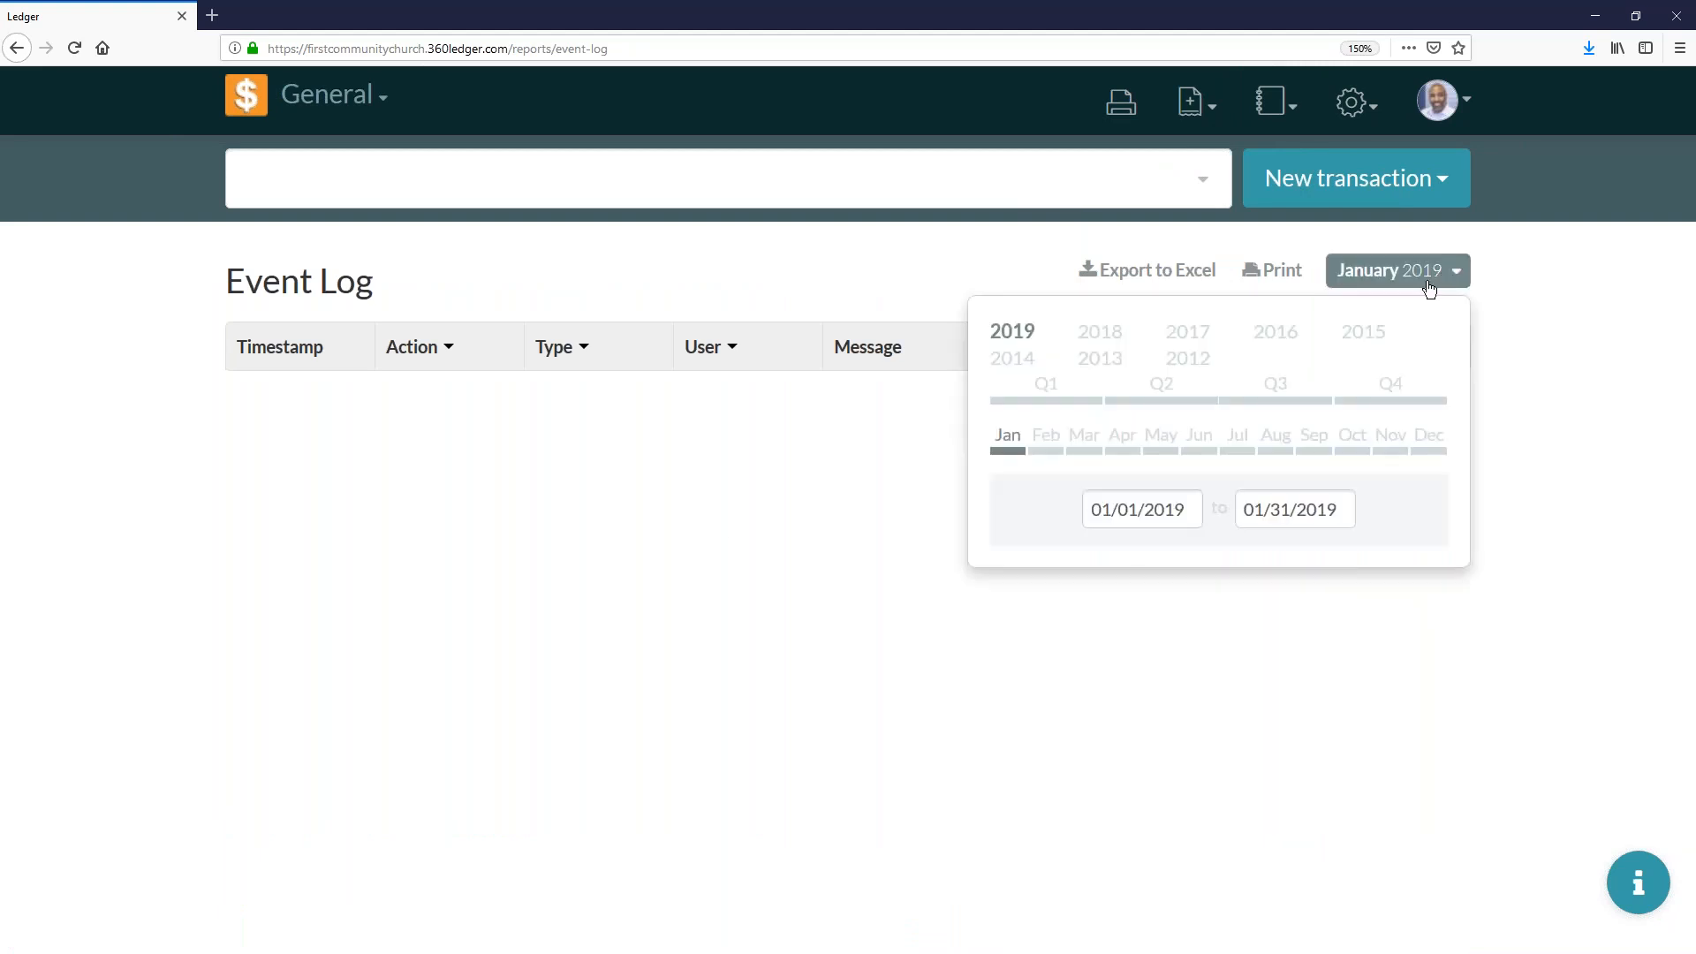
left_click(1090, 447)
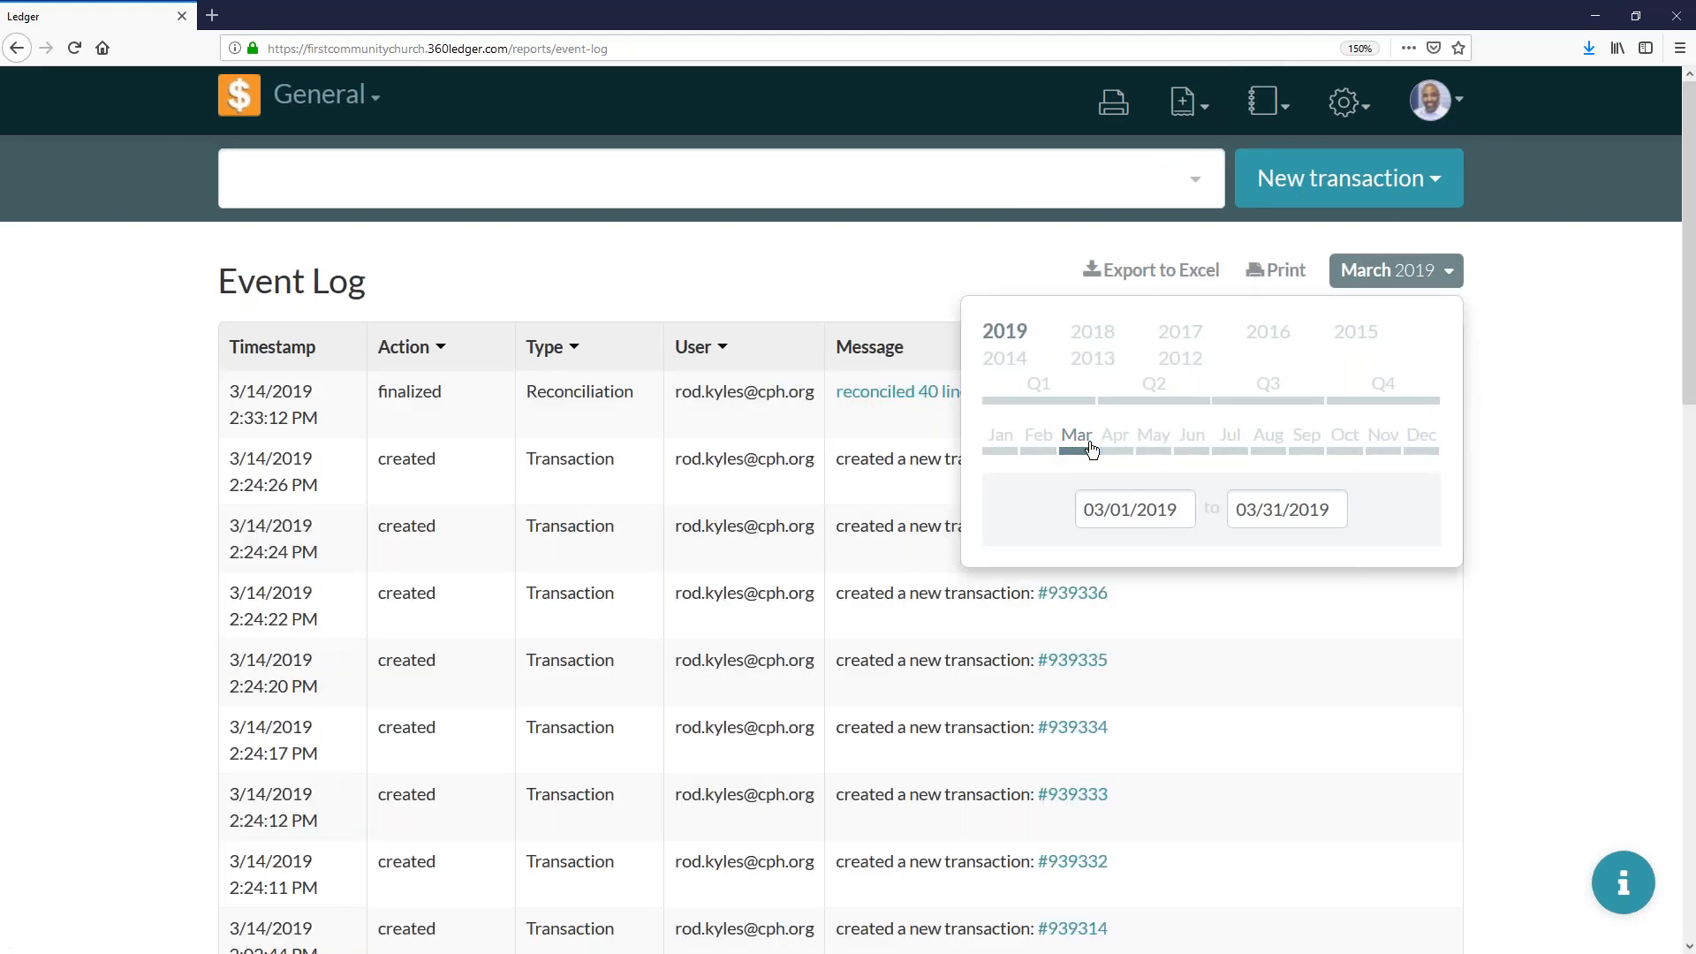
left_click(1406, 279)
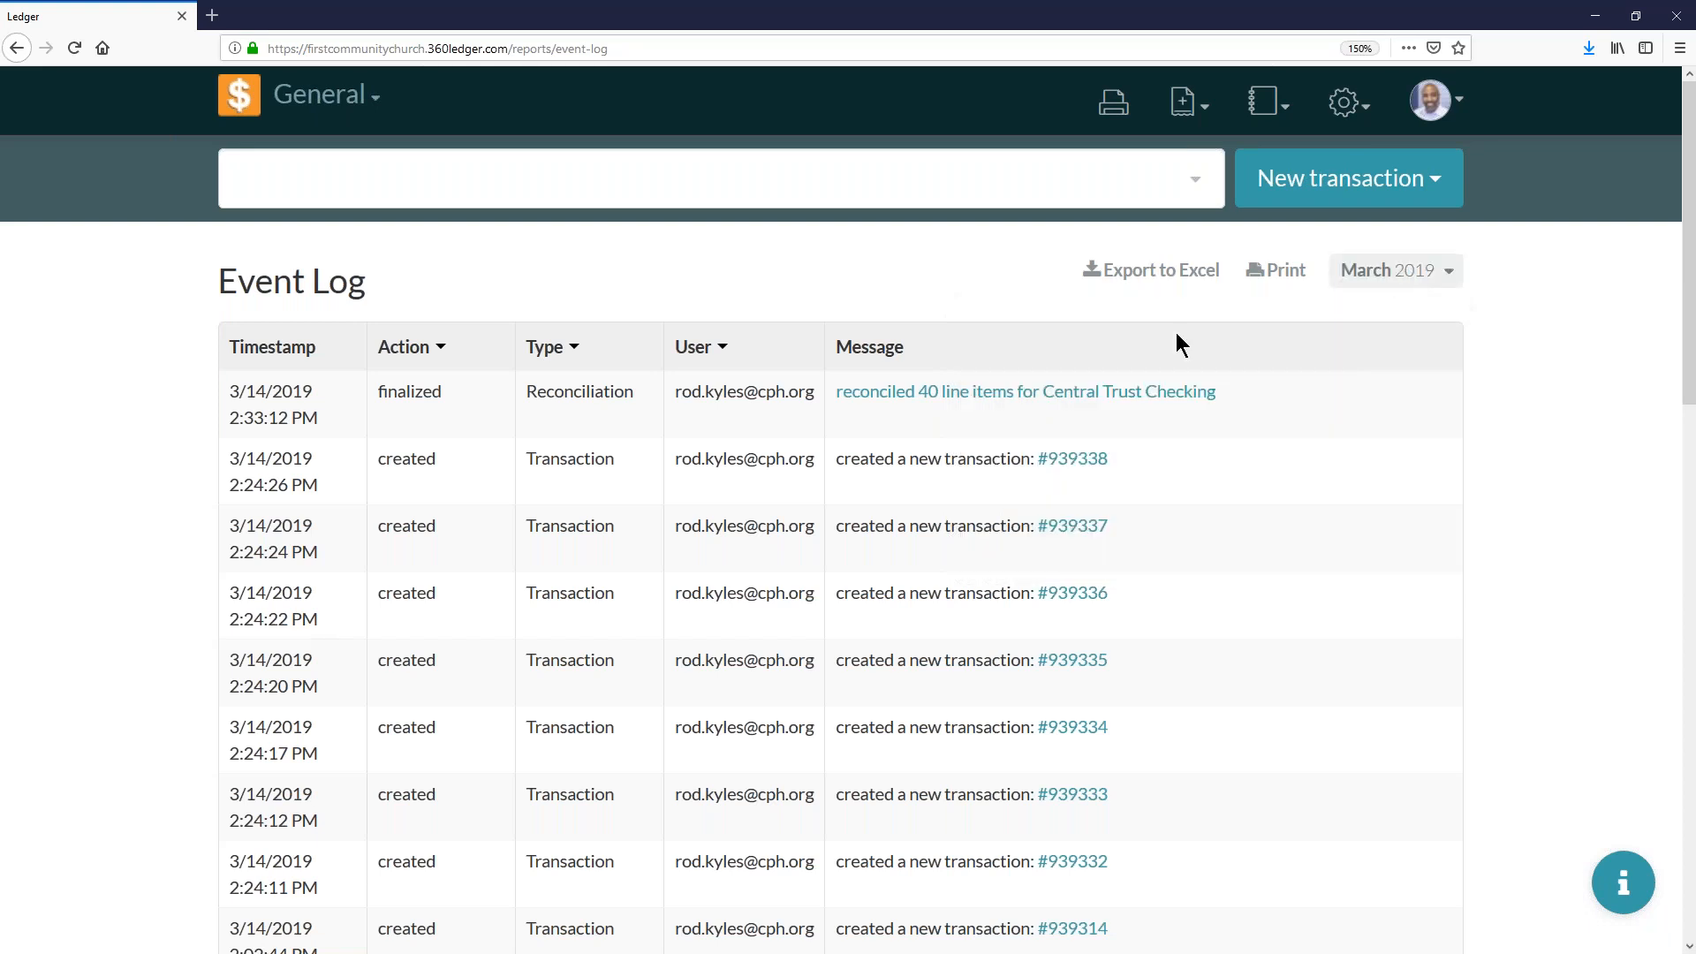
- Open the finalized Central Trust Checking reconciliation from the event log and review its statement details and line items
left_click(963, 399)
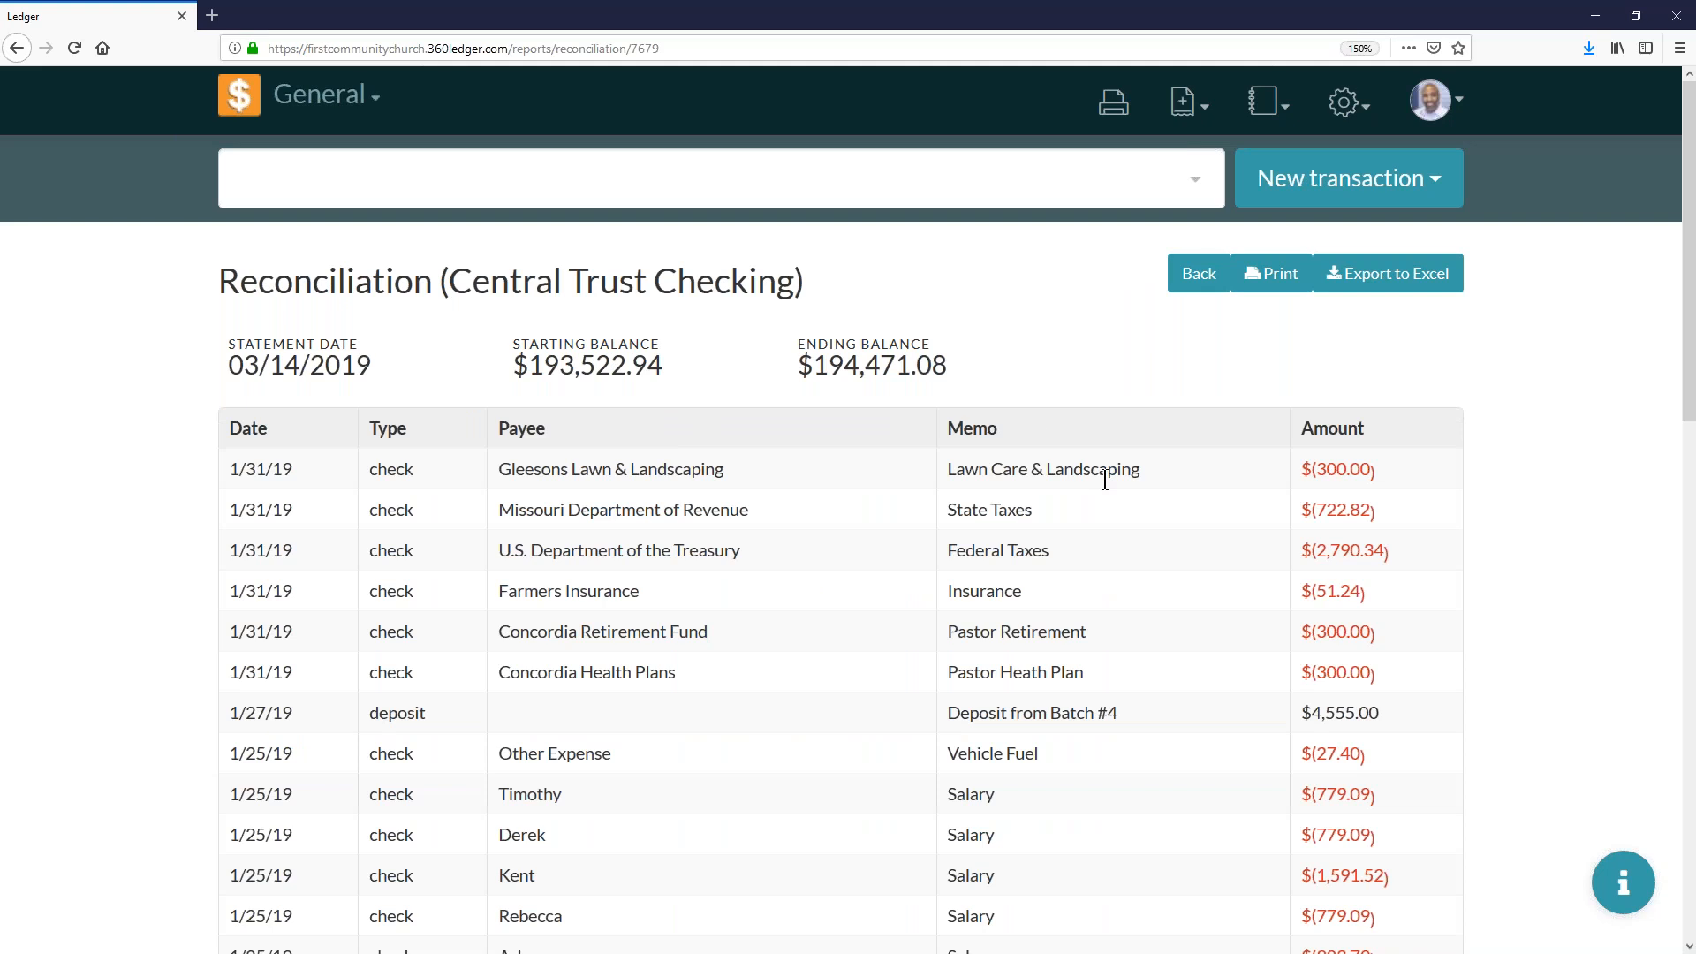
scroll(1104, 480, "down", 3)
scroll(1146, 432, "up", 3)
scroll(1115, 631, "down", 1)
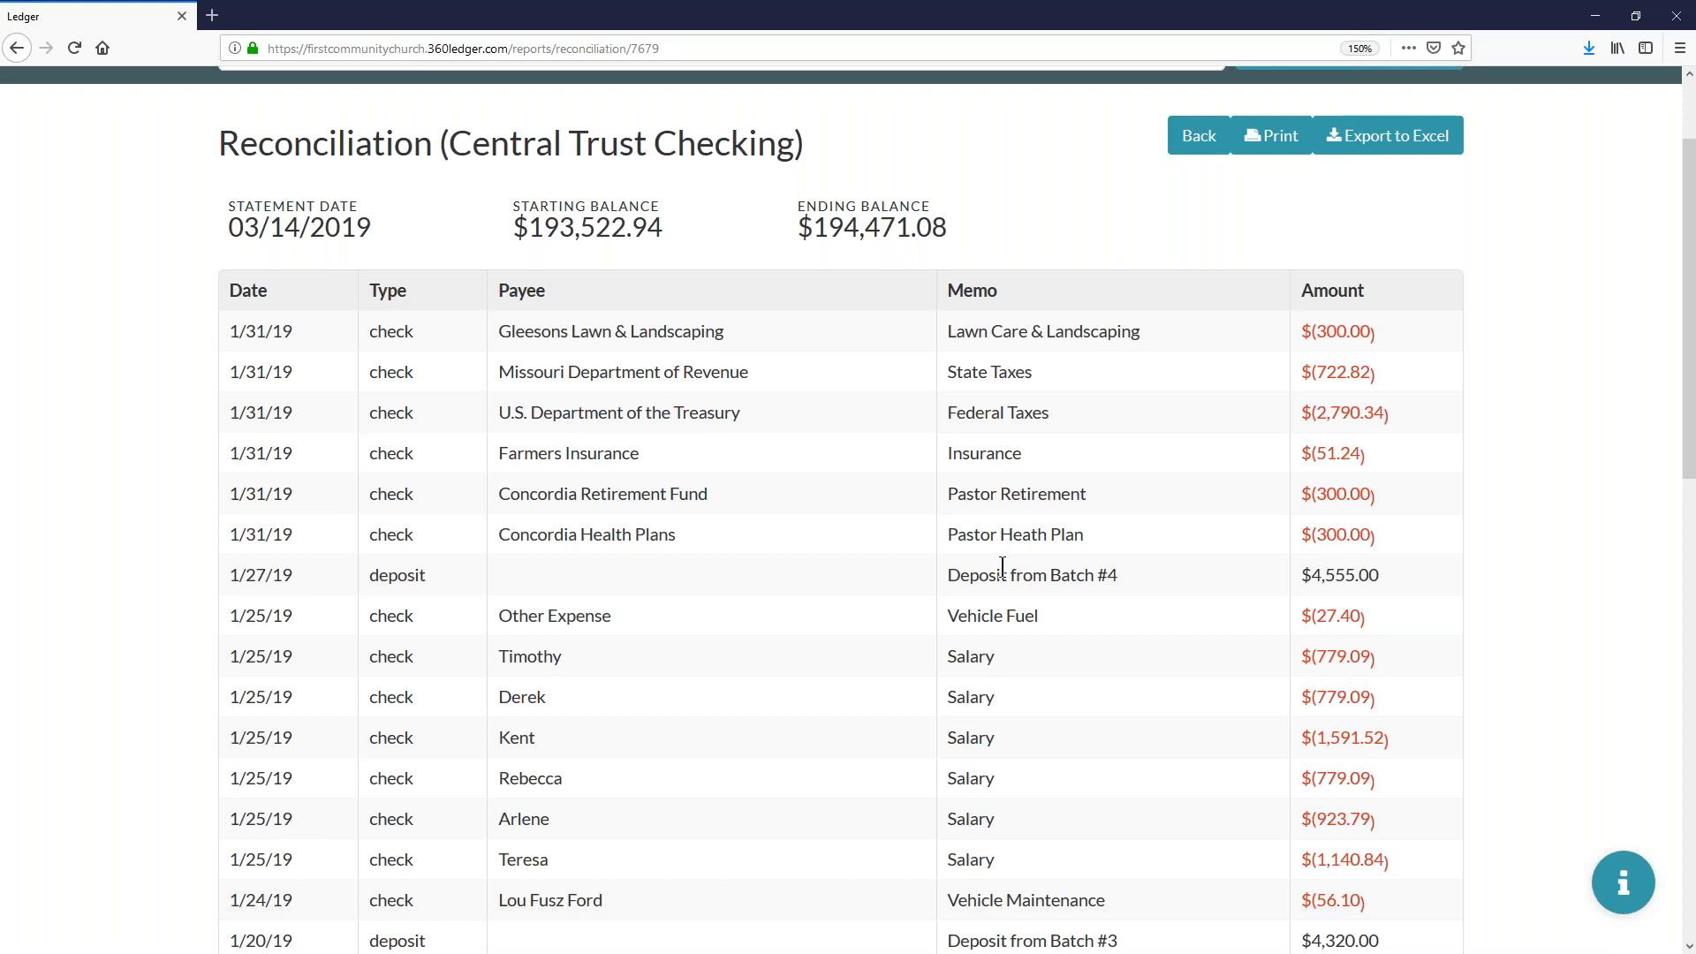
key("alt+Tab")
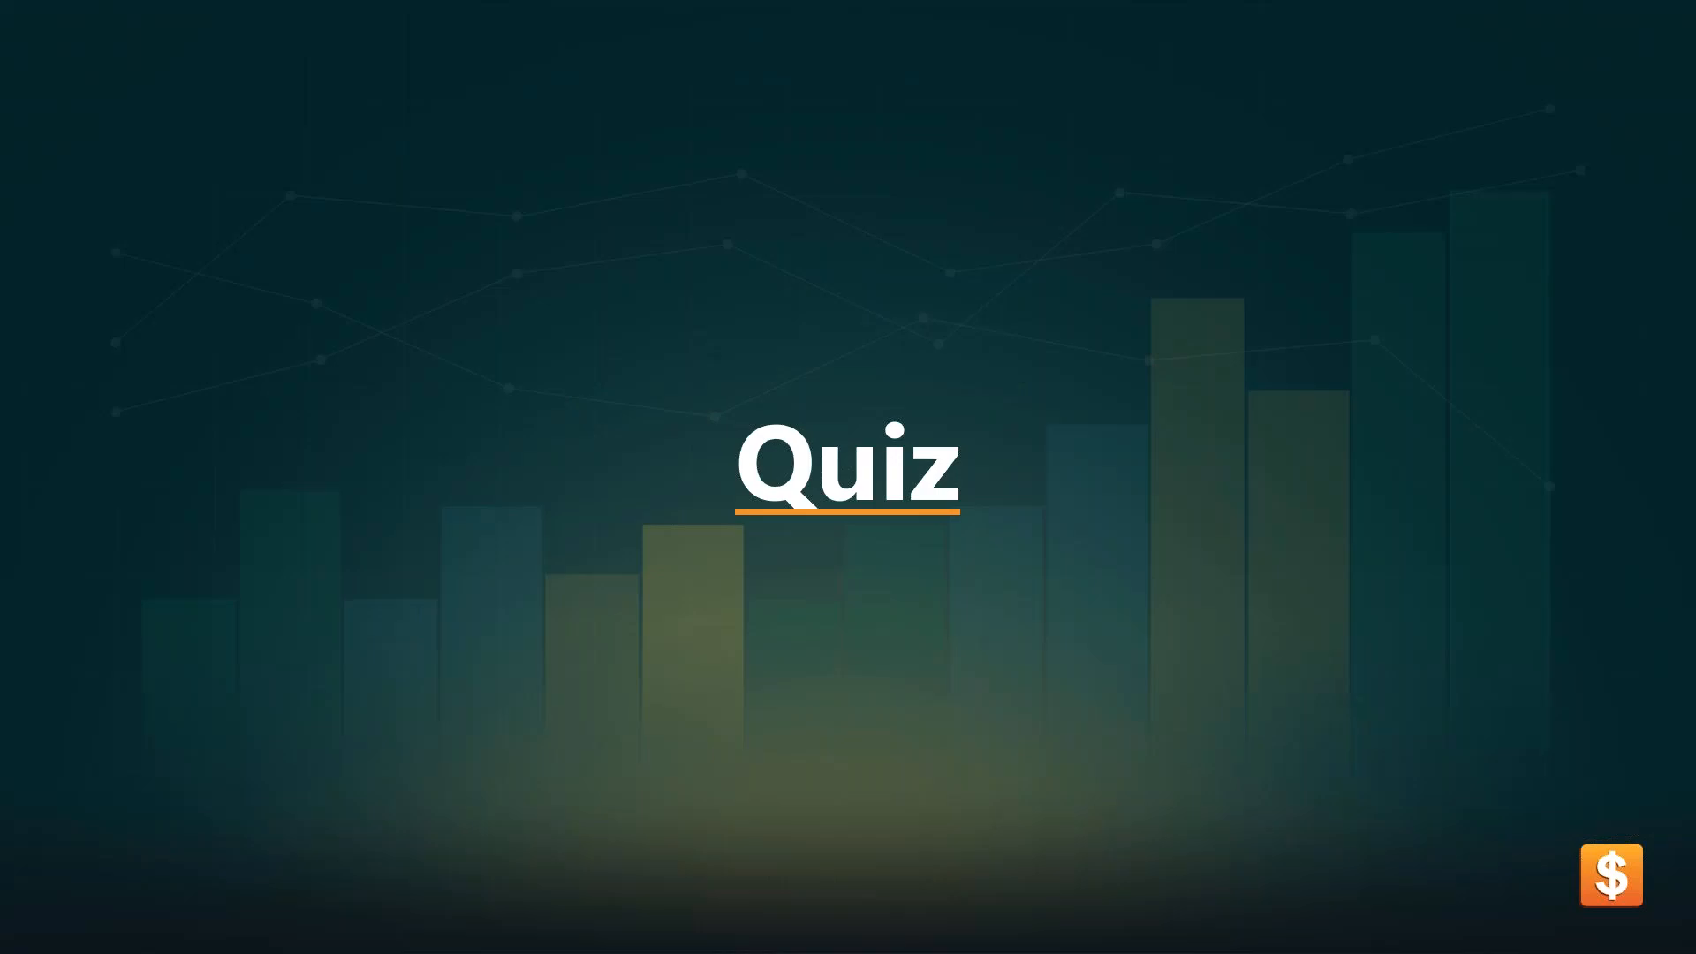
left_click(1415, 544)
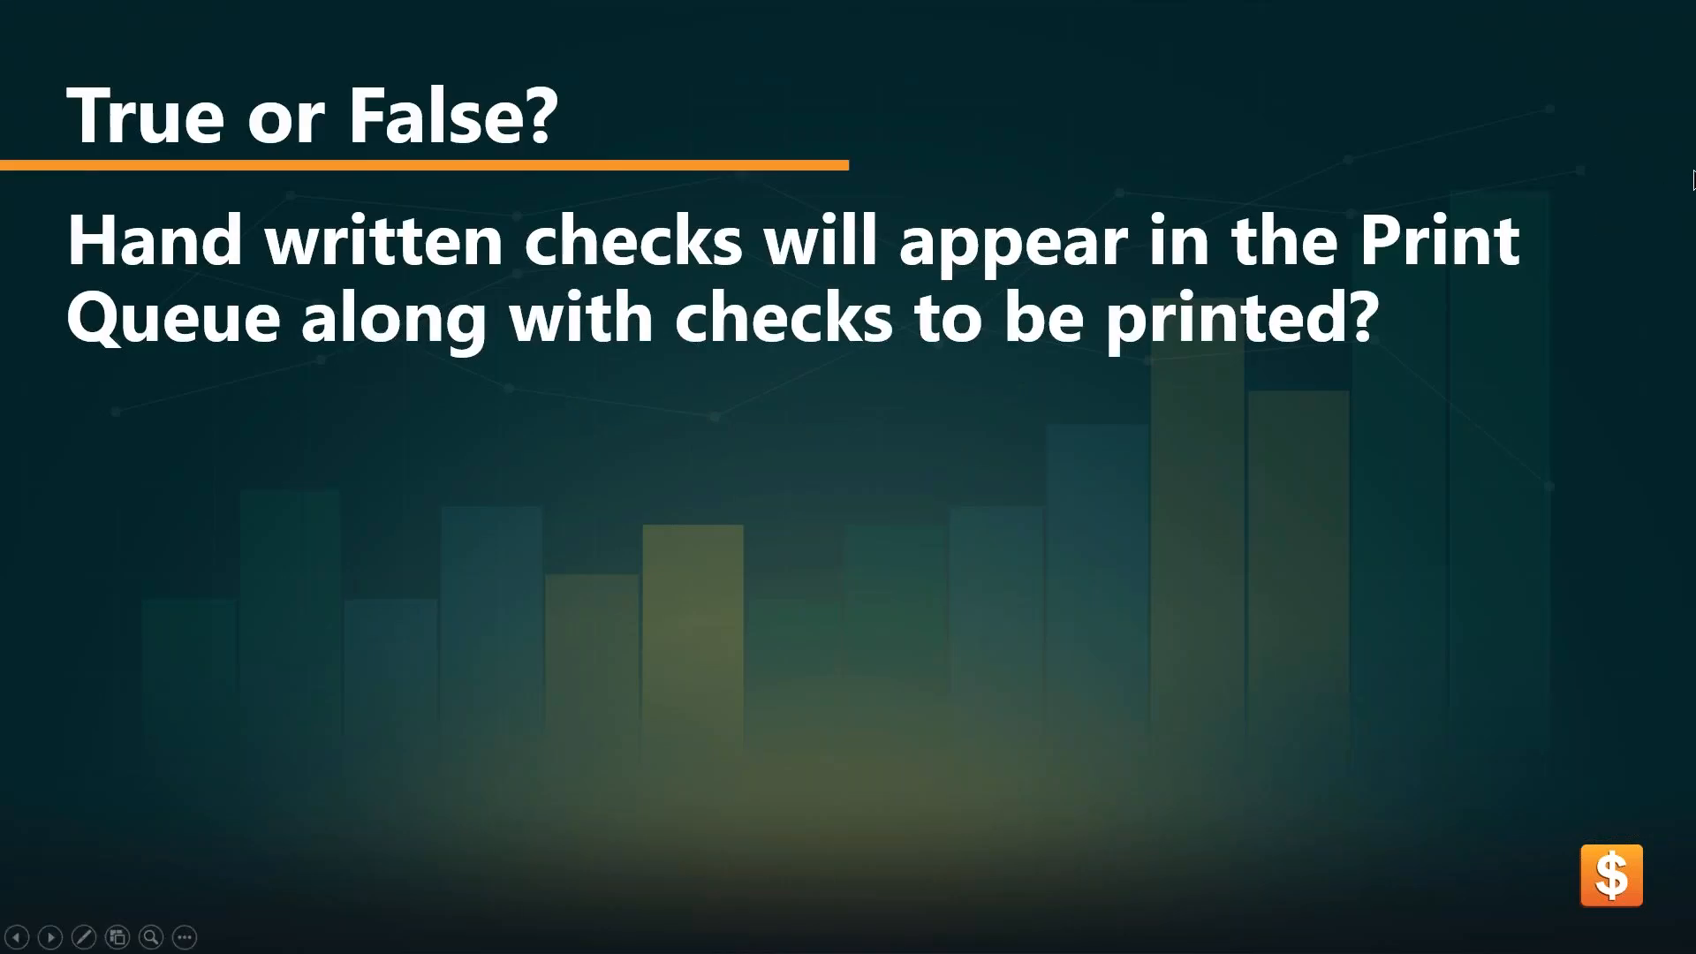